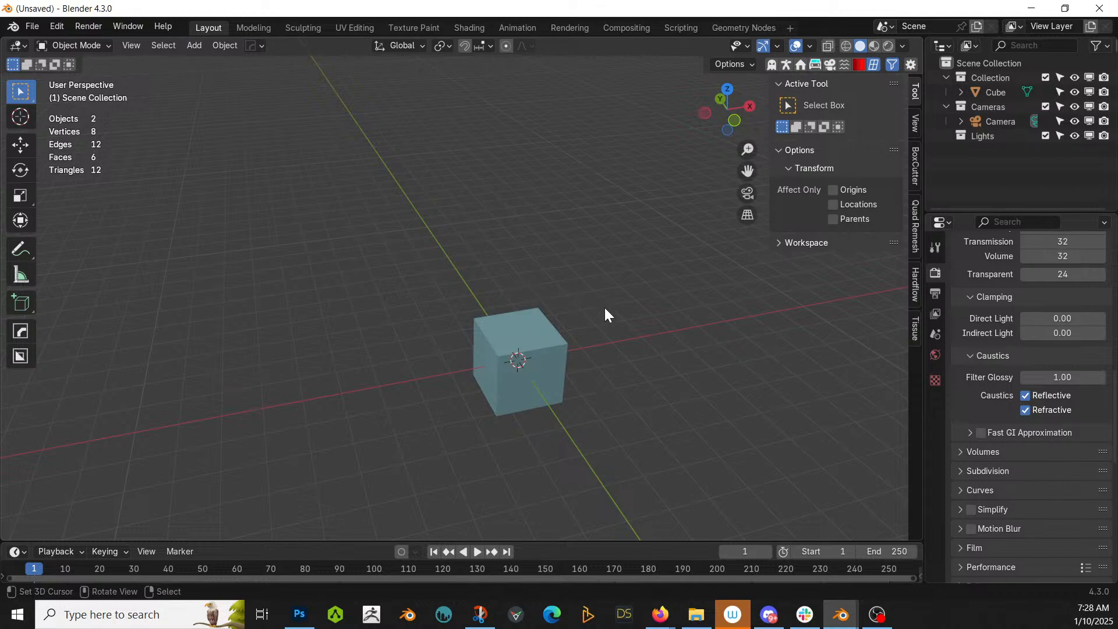
Delete the default cube from the scene.
middle_click_drag(631, 334, 533, 289, "shift")
left_click(439, 273)
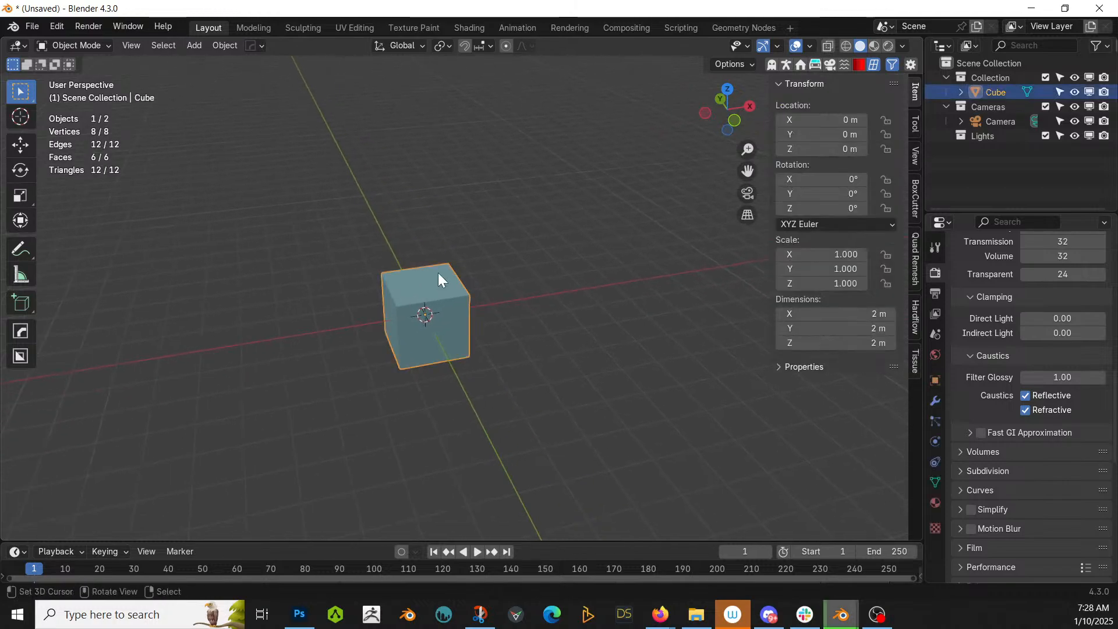
key("Delete")
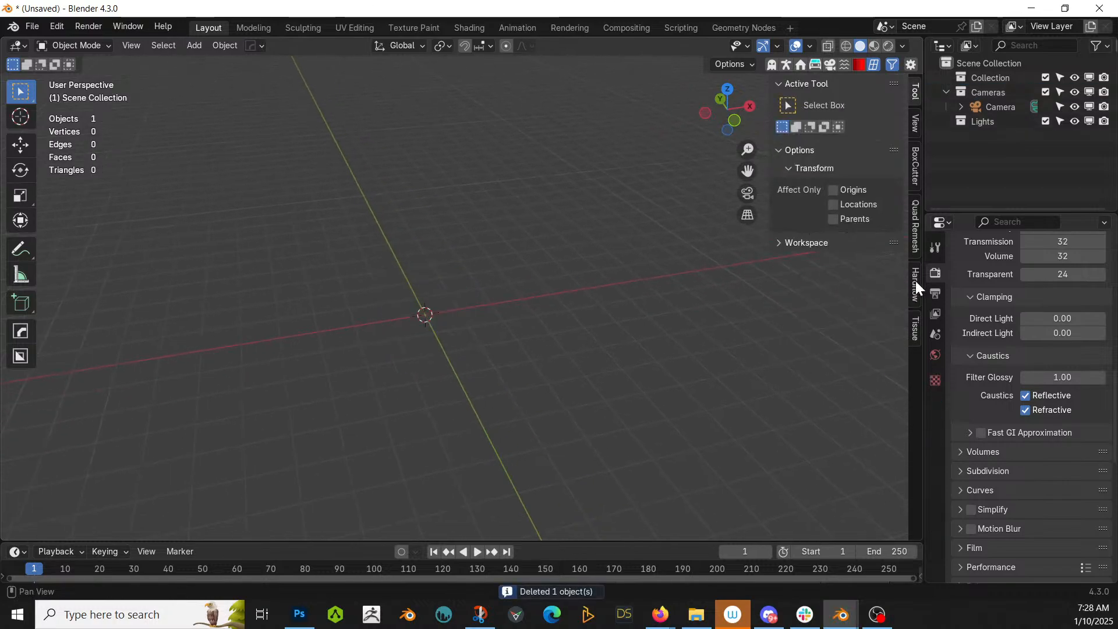
Generate a new female human with HumGen, using the Tina preset as the starting human.
left_click(786, 64)
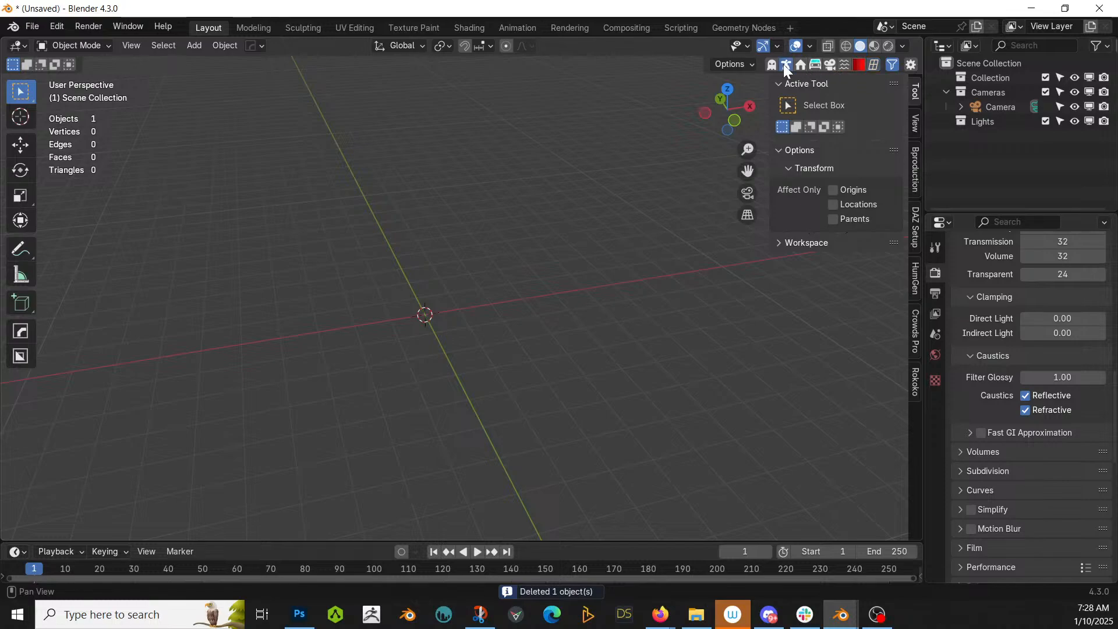
left_click(917, 275)
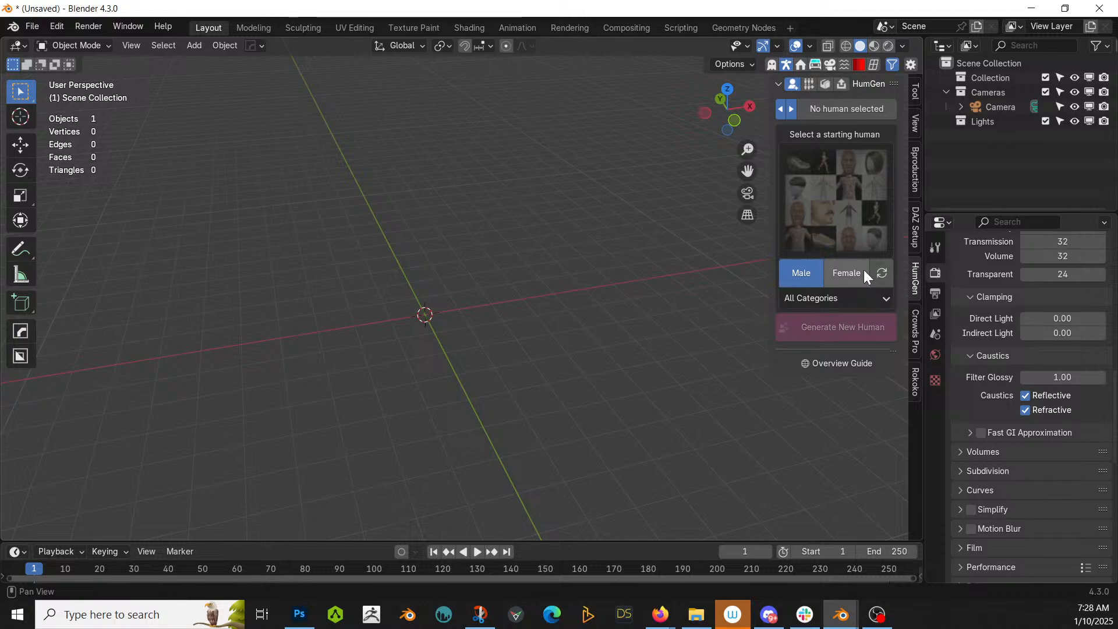
left_click(844, 275)
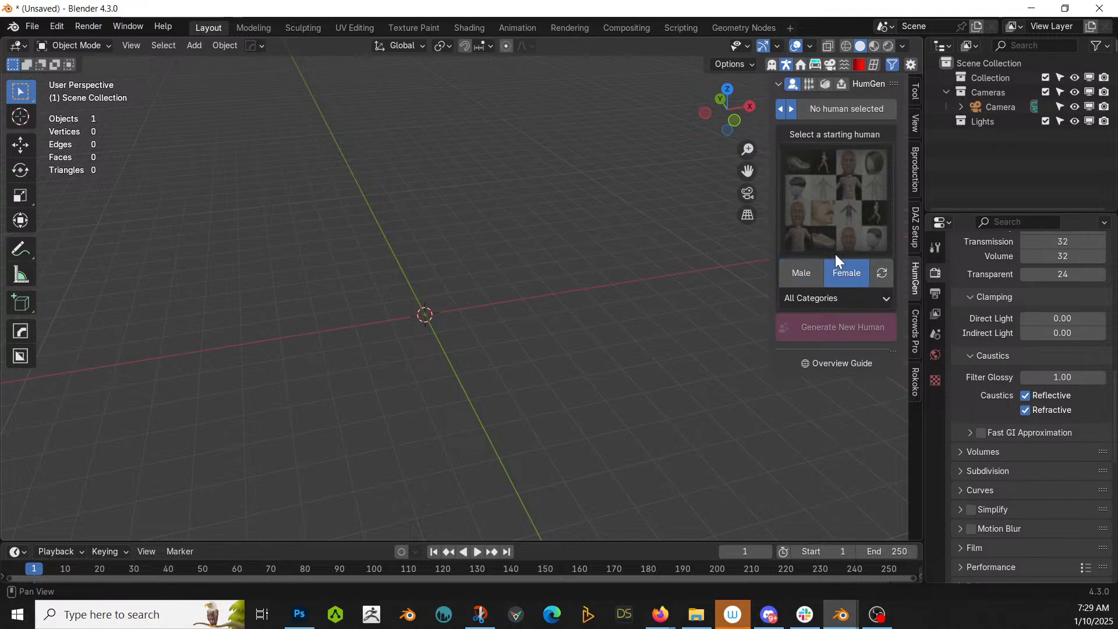
left_click(835, 182)
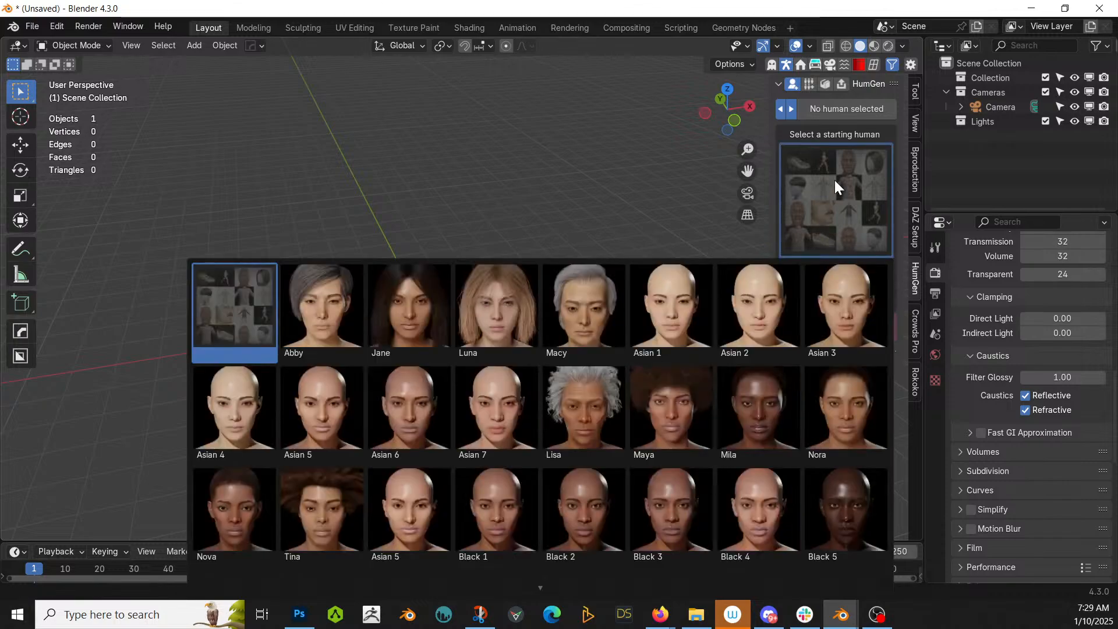
scroll(702, 560, "down", 1)
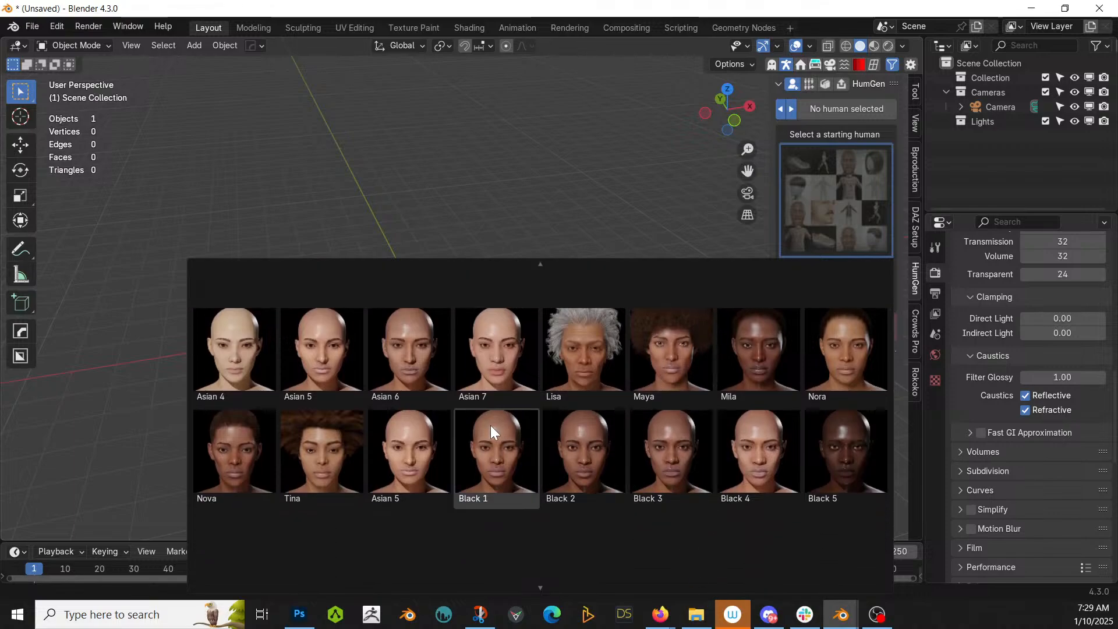
scroll(488, 454, "down", 1)
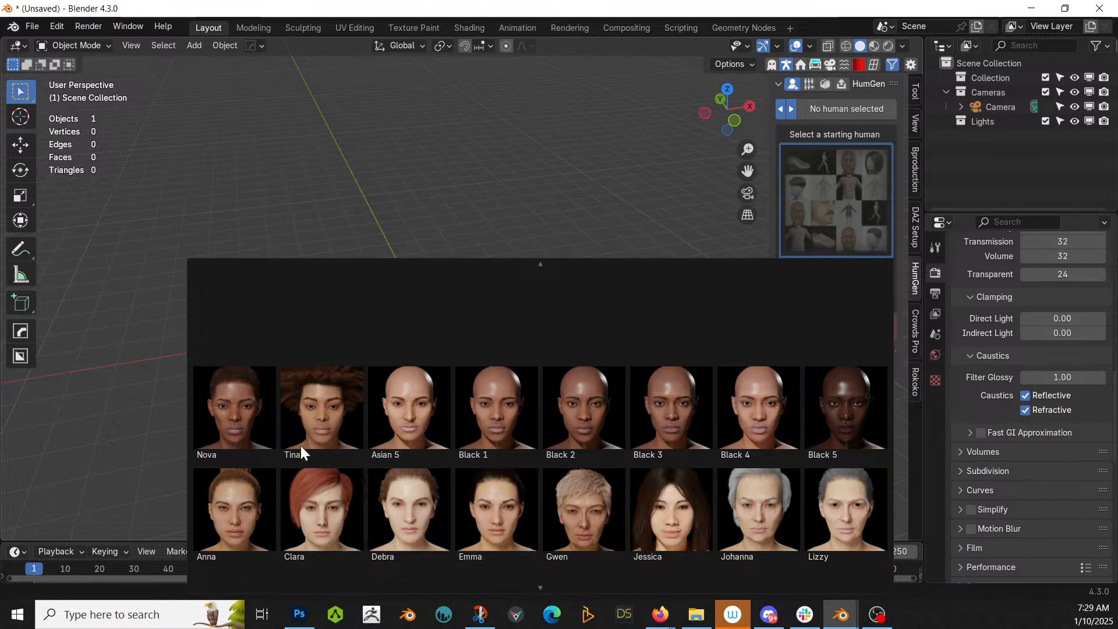
left_click(330, 431)
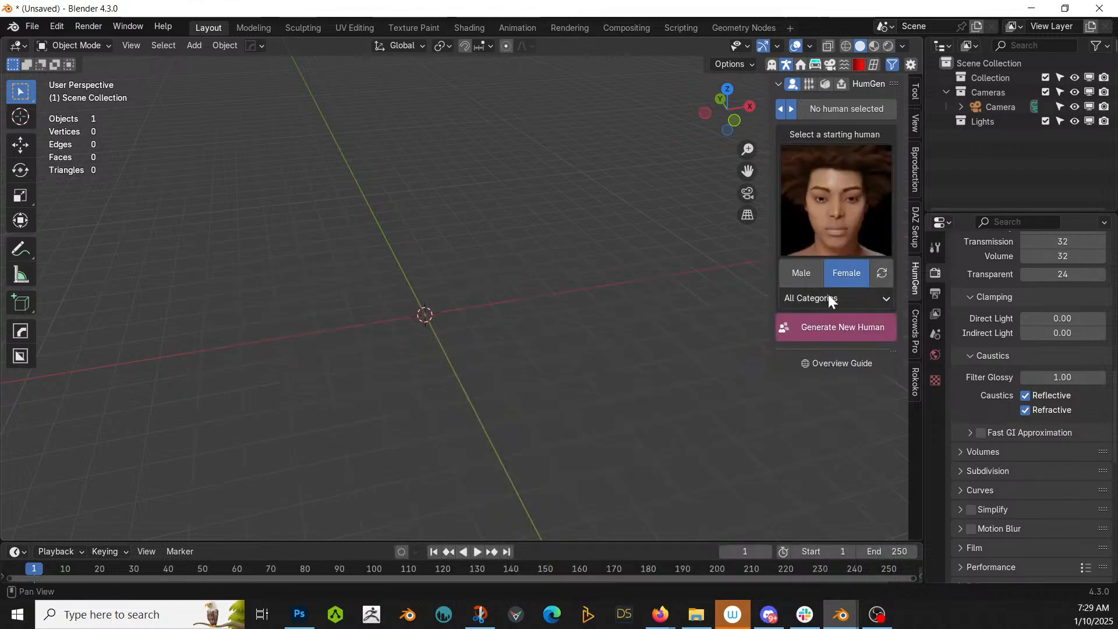
left_click(841, 327)
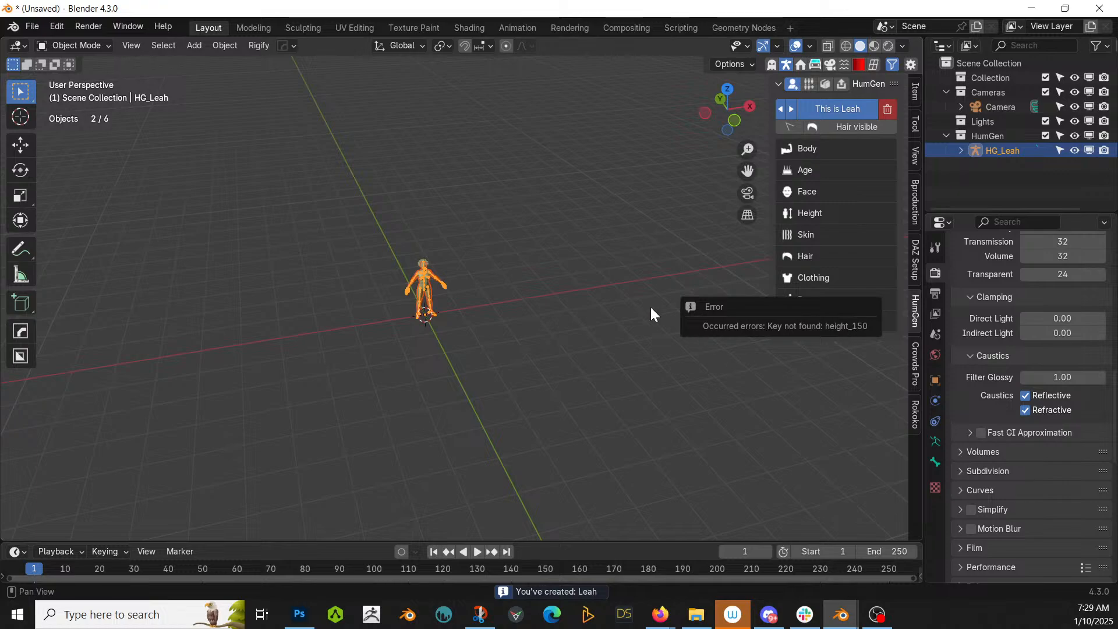
Set the human's body build to Muscular 0.94, Overweight 0.08 and Skinny 0.19.
scroll(480, 305, "up", 3)
key("KP_Decimal")
middle_click_drag(480, 306, 495, 267)
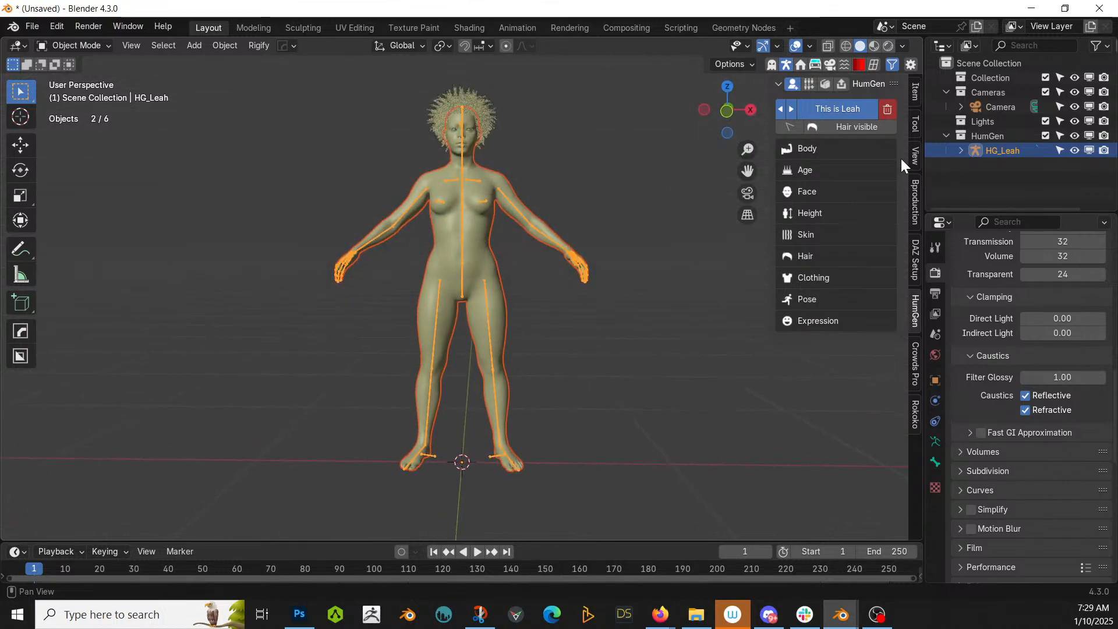
left_click(809, 148)
left_click_drag(826, 204, 825, 249)
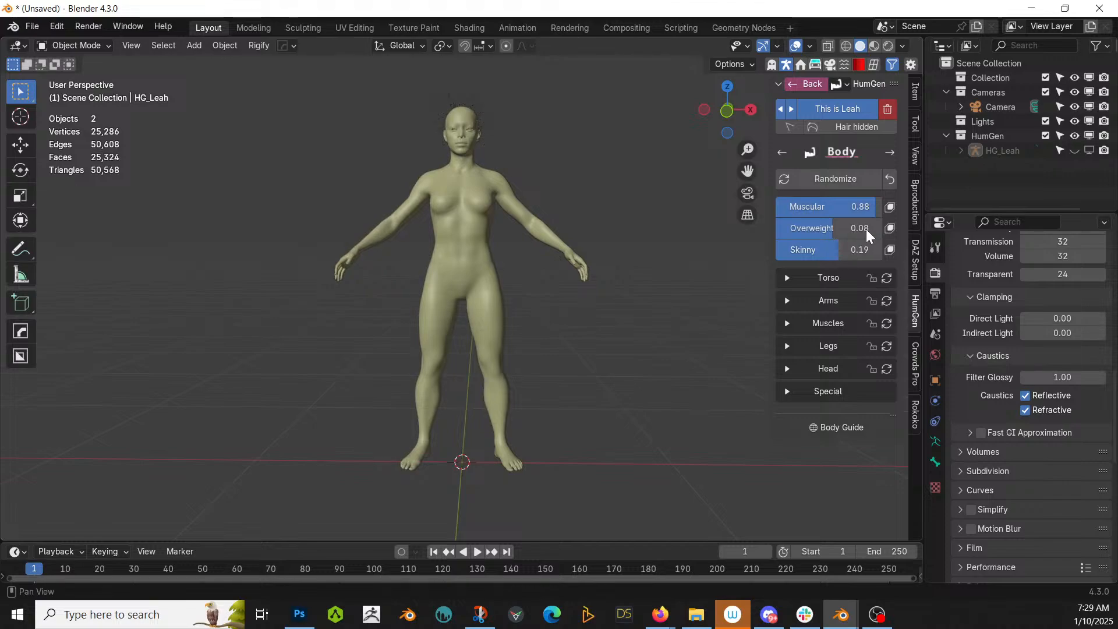
left_click_drag(856, 207, 868, 207)
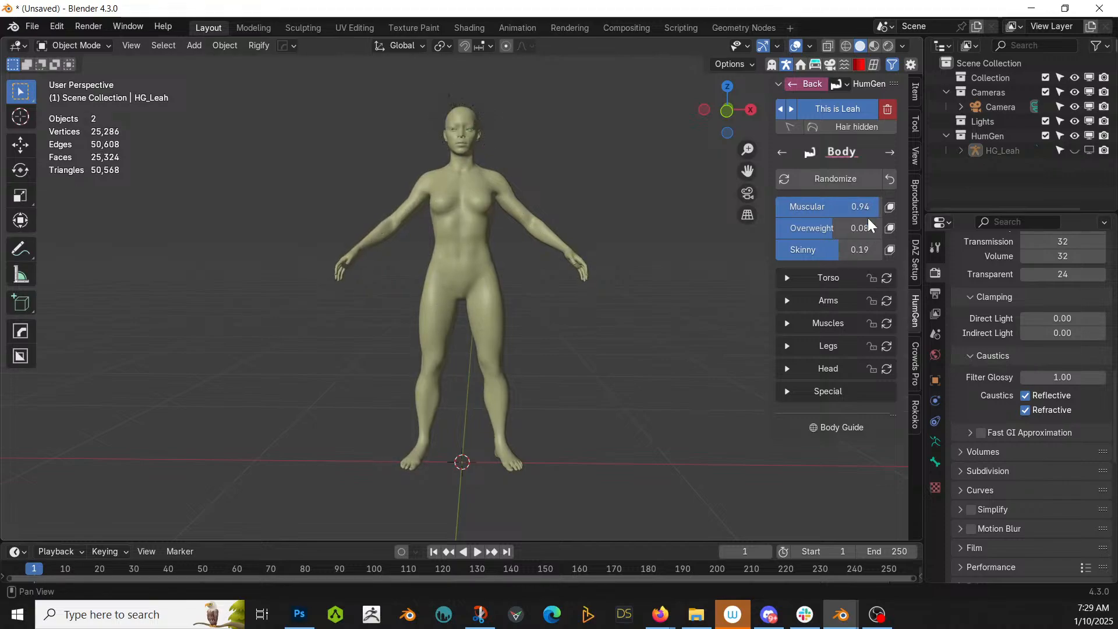
middle_click_drag(637, 275, 750, 233)
Set the human's age to 20 in the HumGen age settings.
left_click(889, 153)
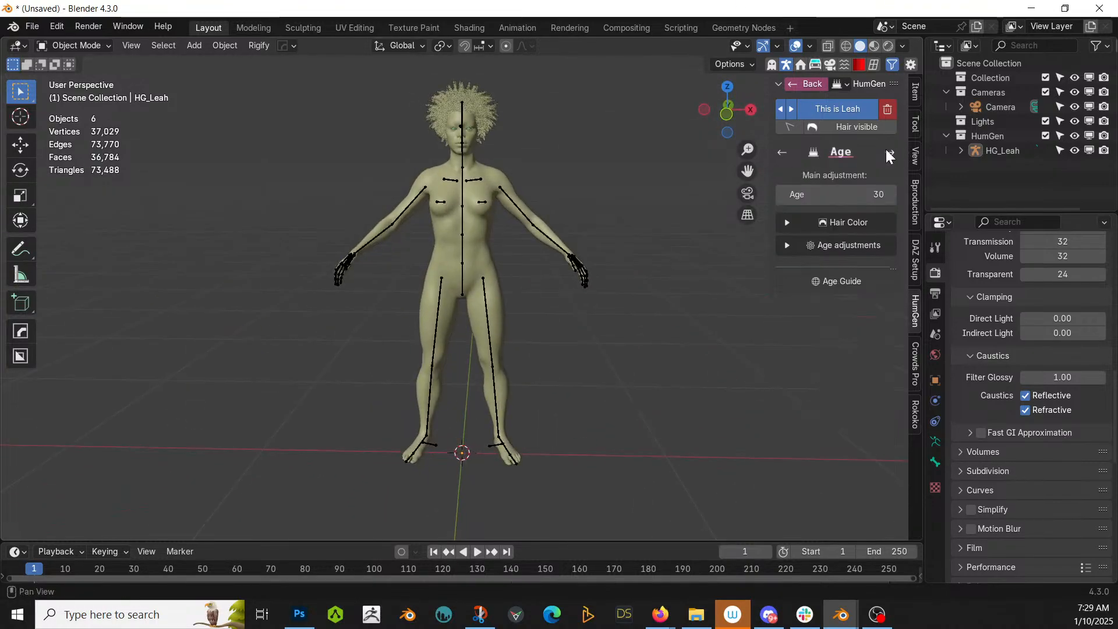
left_click(862, 195)
type("20")
key("Return")
Randomize all facial features of the human and look at the head up close.
left_click(892, 152)
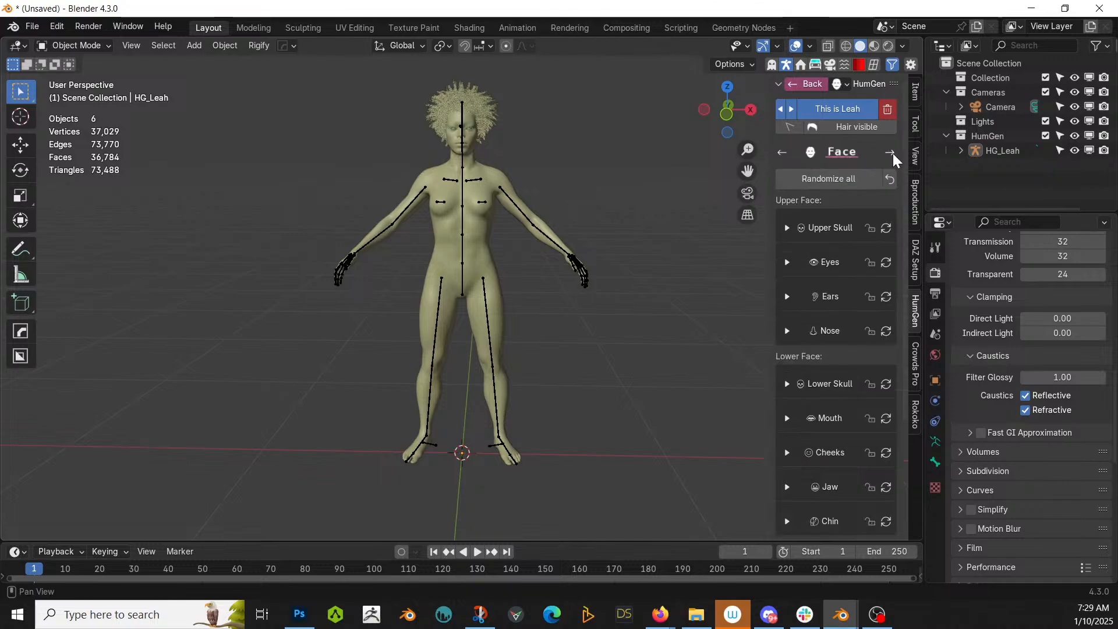
left_click(830, 177)
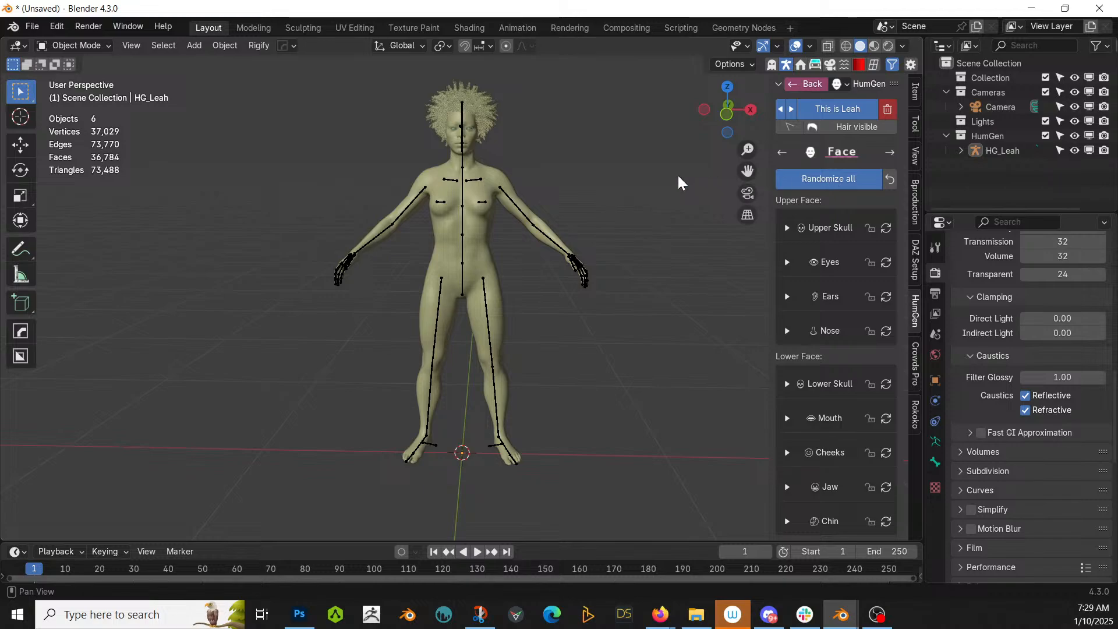
scroll(582, 176, "up", 3)
middle_click_drag(553, 211, 695, 363, "shift")
scroll(515, 449, "up", 4)
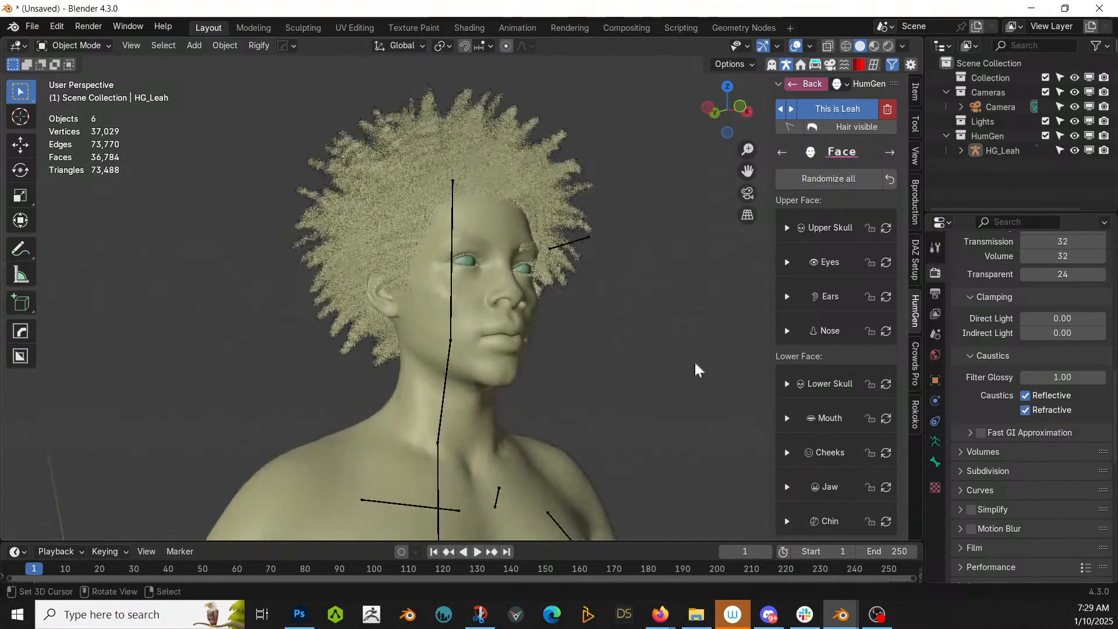
Set the human's height to 176 cm and check the upper body's proportions.
double_click(888, 152)
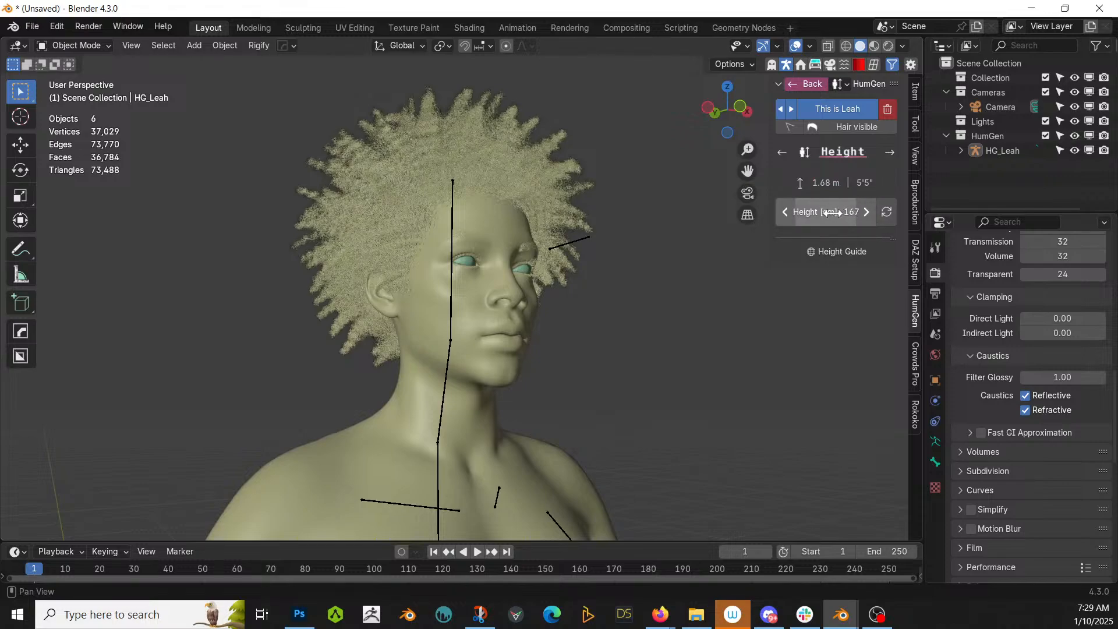
left_click_drag(840, 213, 870, 214)
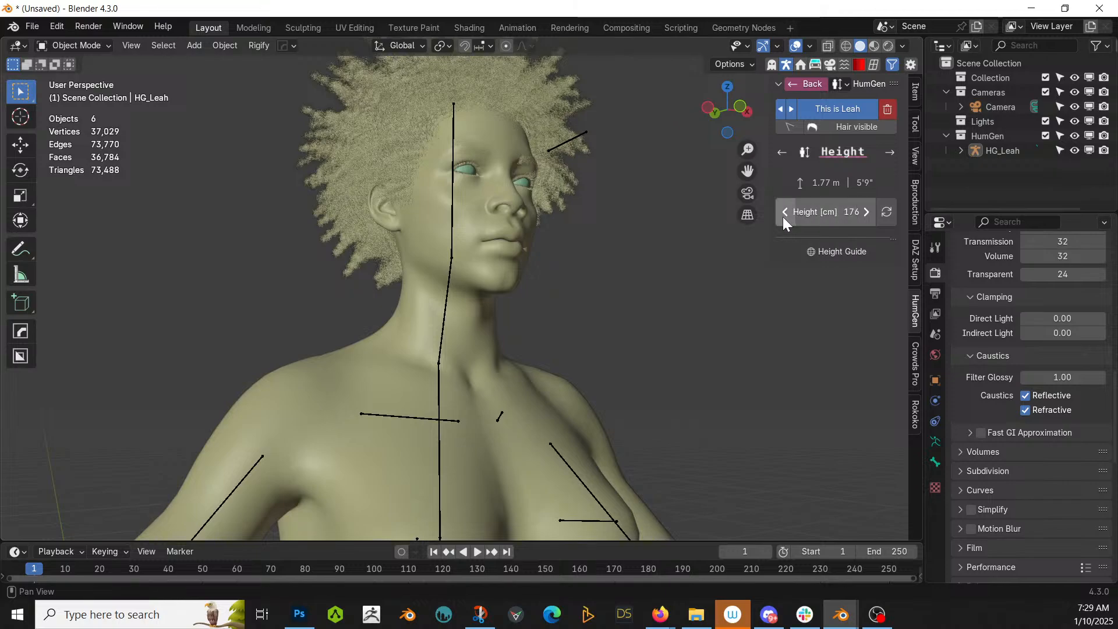
scroll(588, 245, "down", 3)
middle_click_drag(589, 244, 725, 223)
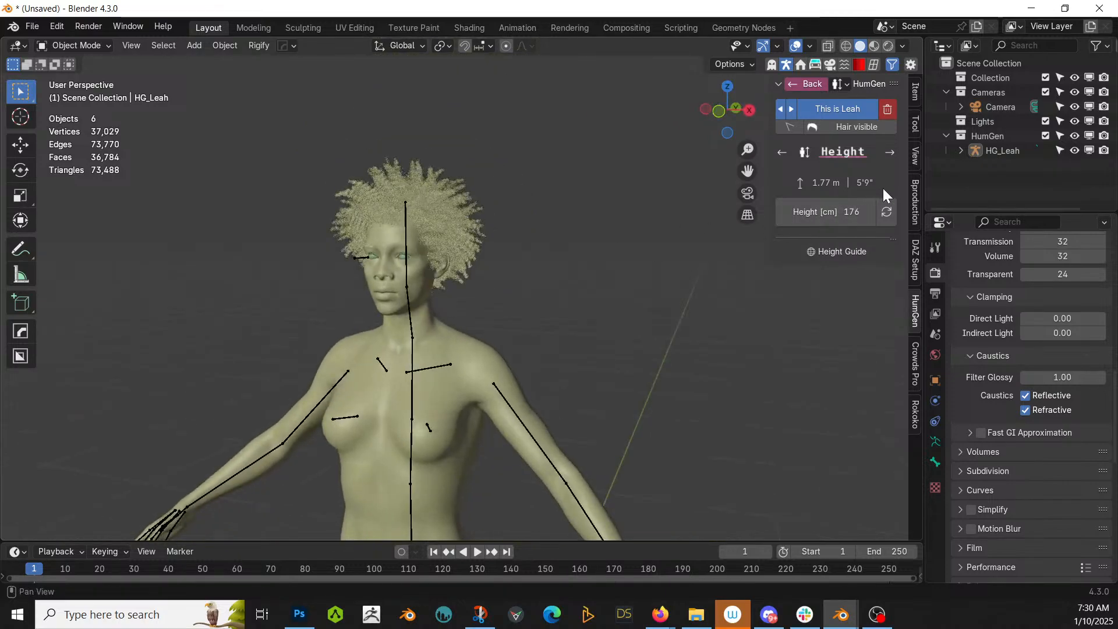
Randomize the human's skin within the main skin settings.
left_click(891, 151)
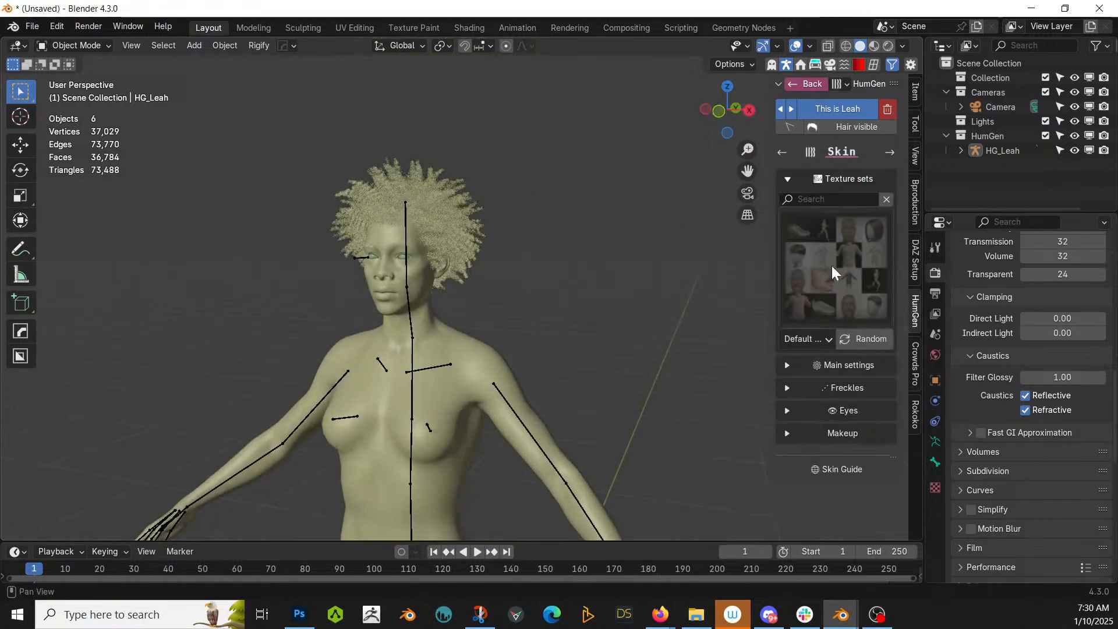
left_click(792, 367)
left_click(830, 387)
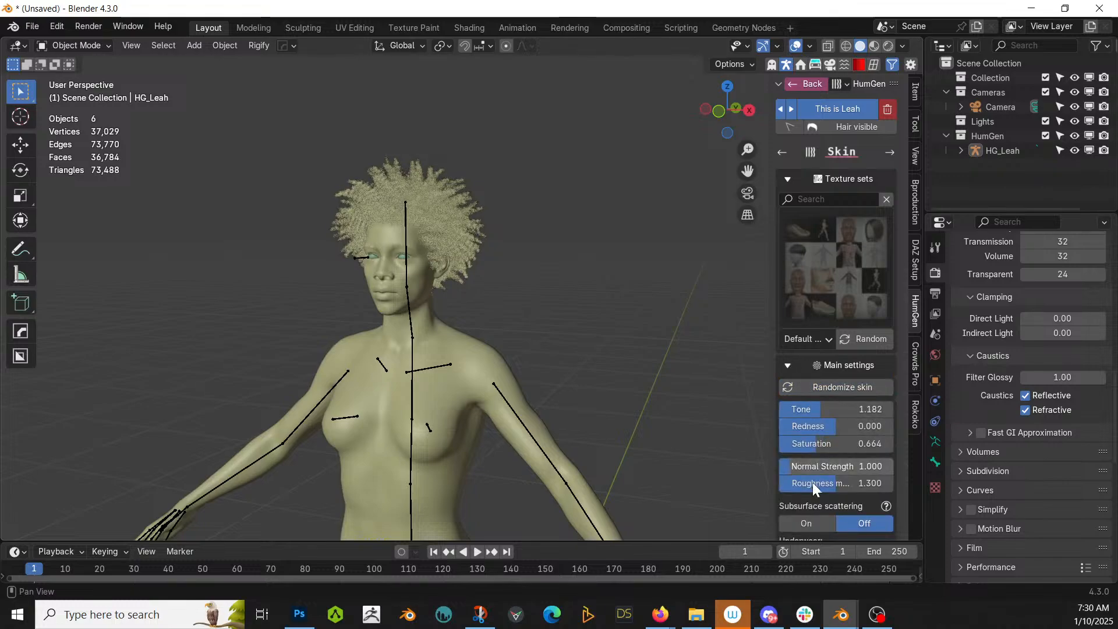
Turn on the skin's subsurface scattering and turn off the underwear.
scroll(827, 500, "down", 4)
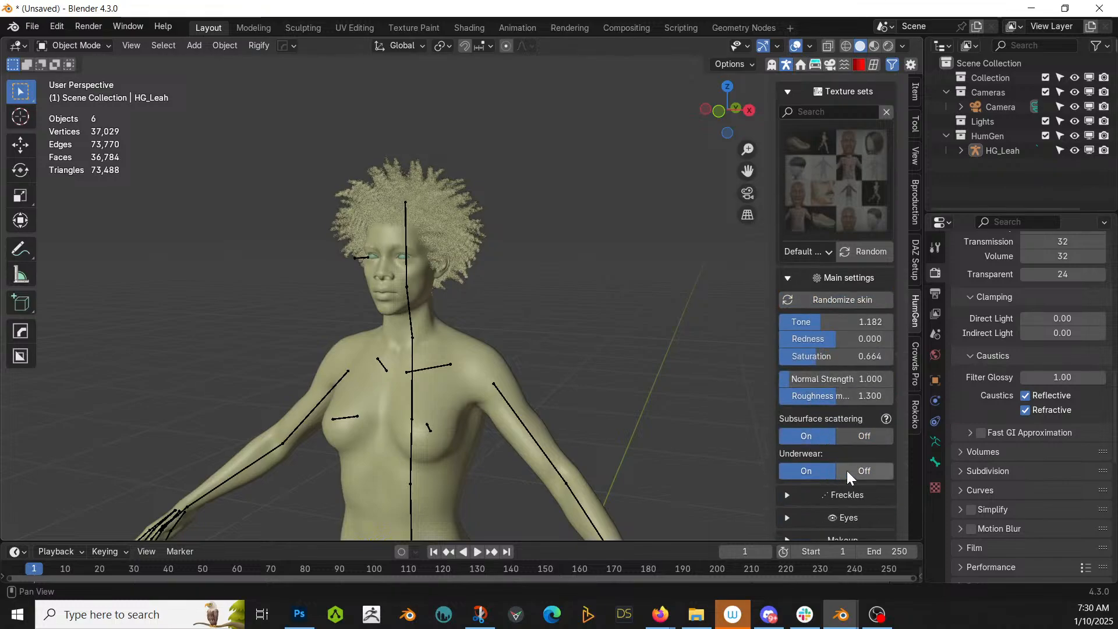
left_click(861, 468)
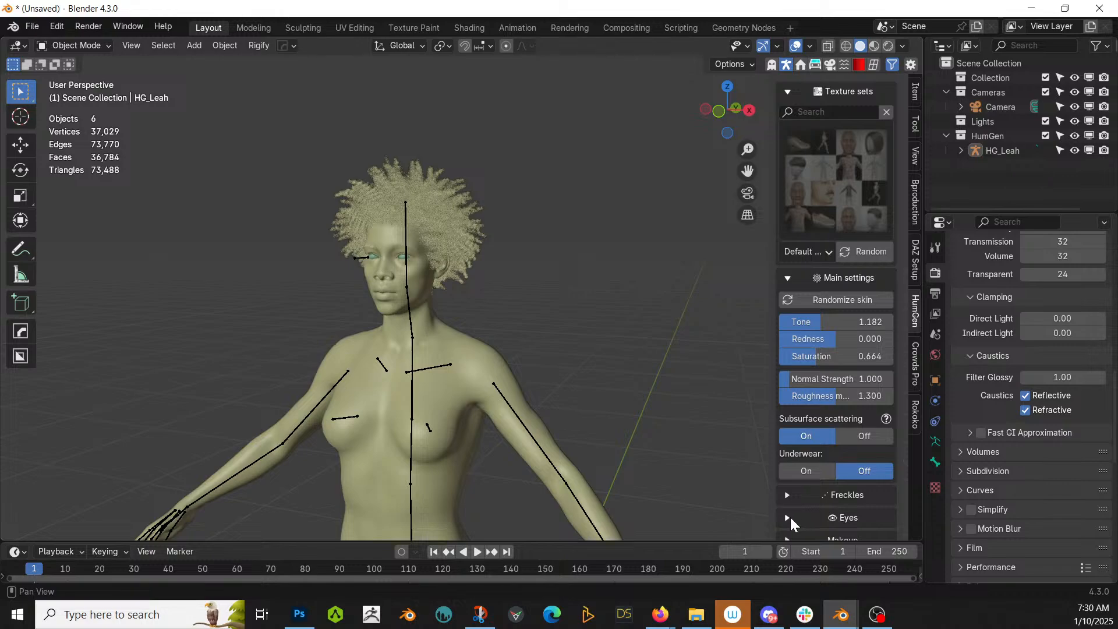
Change the human's iris color to bright yellow in the skin's eye settings.
left_click(789, 518)
scroll(809, 501, "down", 4)
left_click(851, 453)
left_click(851, 301)
left_click_drag(961, 294, 962, 223)
Switch the viewport to Rendered shading and inspect the human's eyes and face up close.
middle_click_drag(426, 302, 597, 293)
key("z")
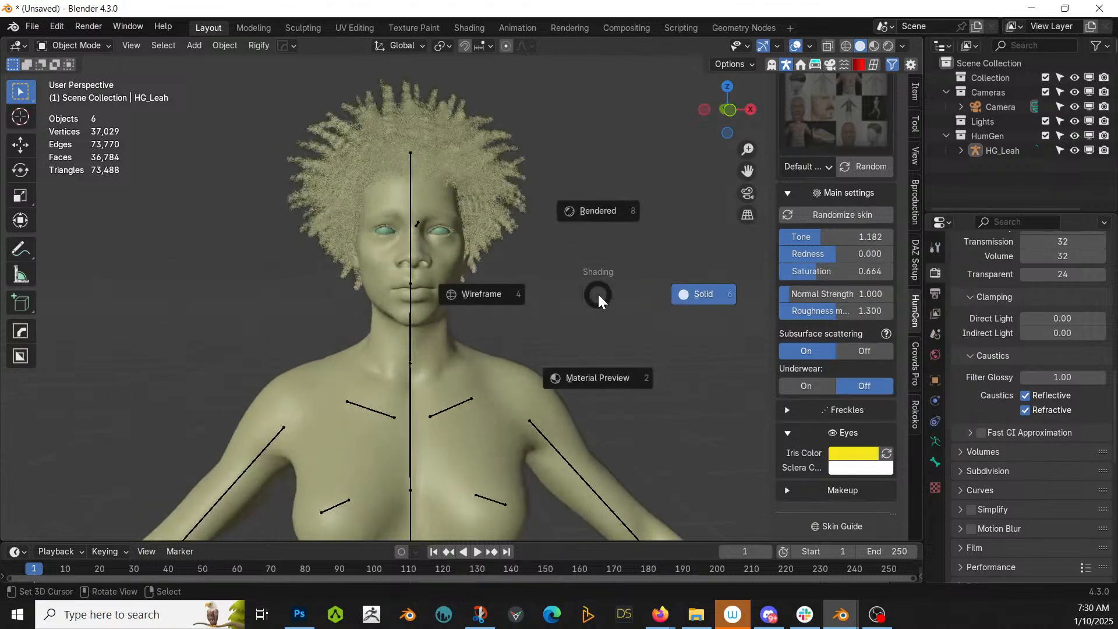
key("8")
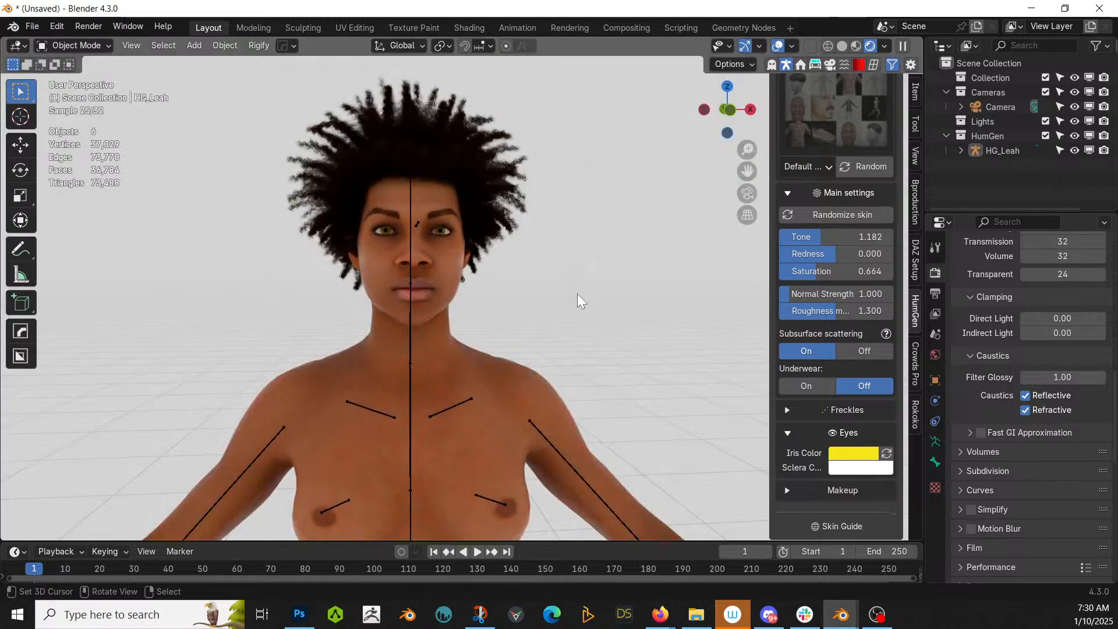
middle_click_drag(577, 294, 554, 383, "ctrl")
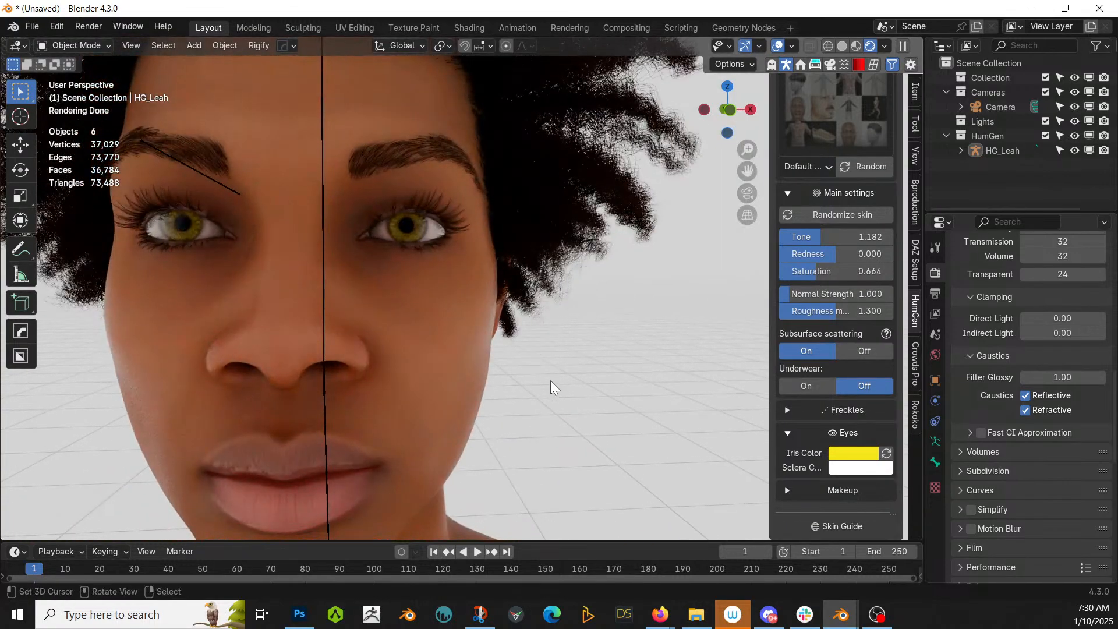
scroll(550, 380, "down", 4)
scroll(550, 379, "down", 3)
middle_click_drag(508, 355, 537, 351)
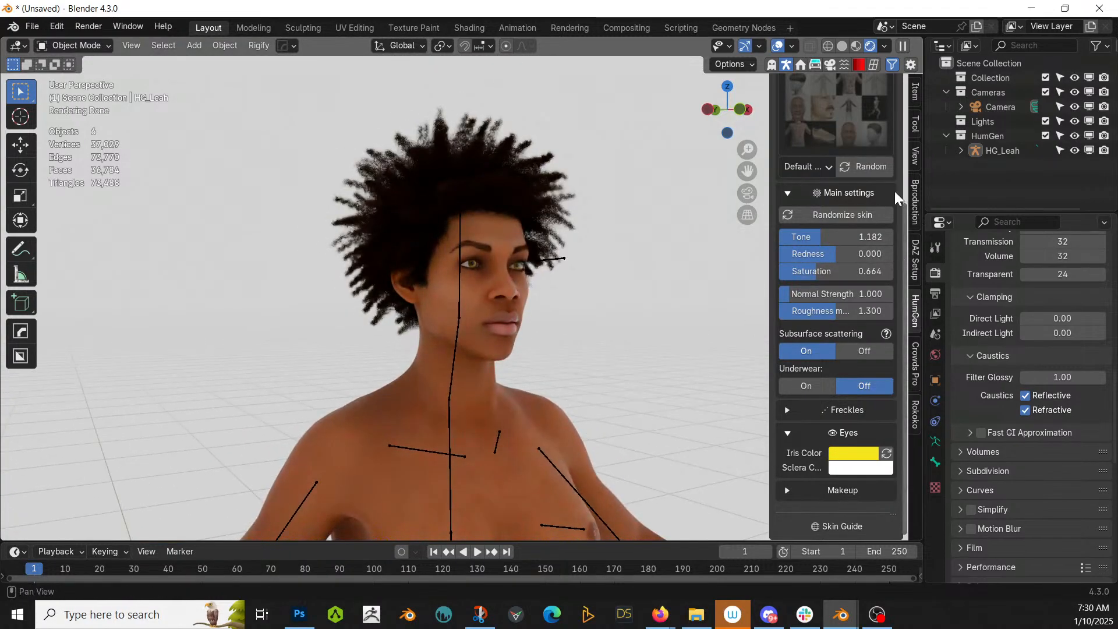
Change the head hair's shader to Accurate (Cycles only) and check the hair from the front.
scroll(848, 323, "up", 3)
scroll(848, 323, "up", 3)
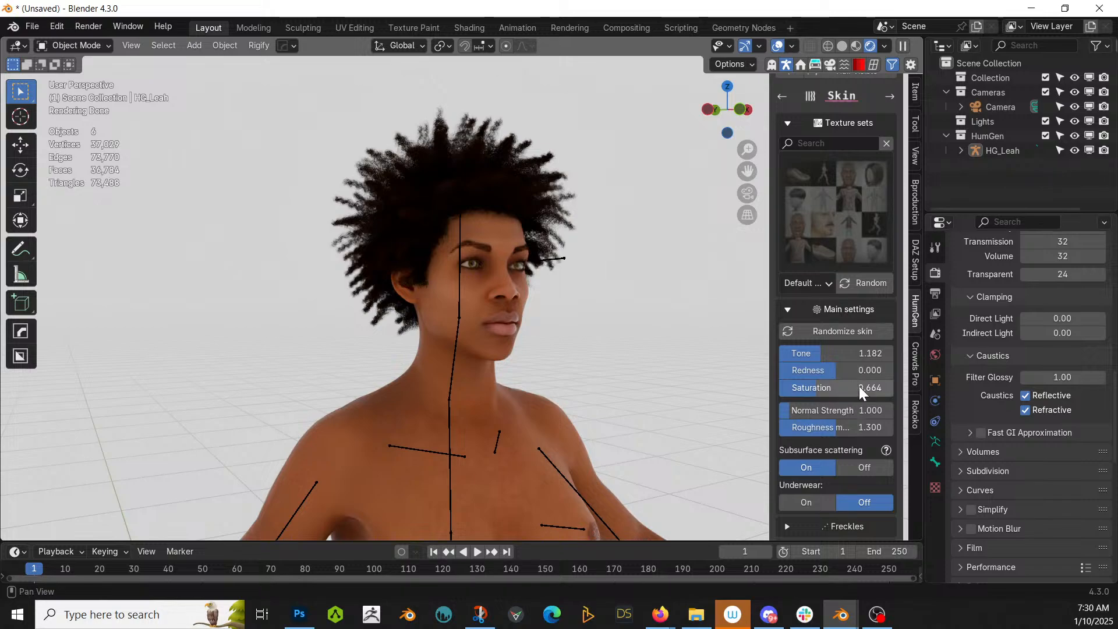
scroll(850, 466, "down", 6)
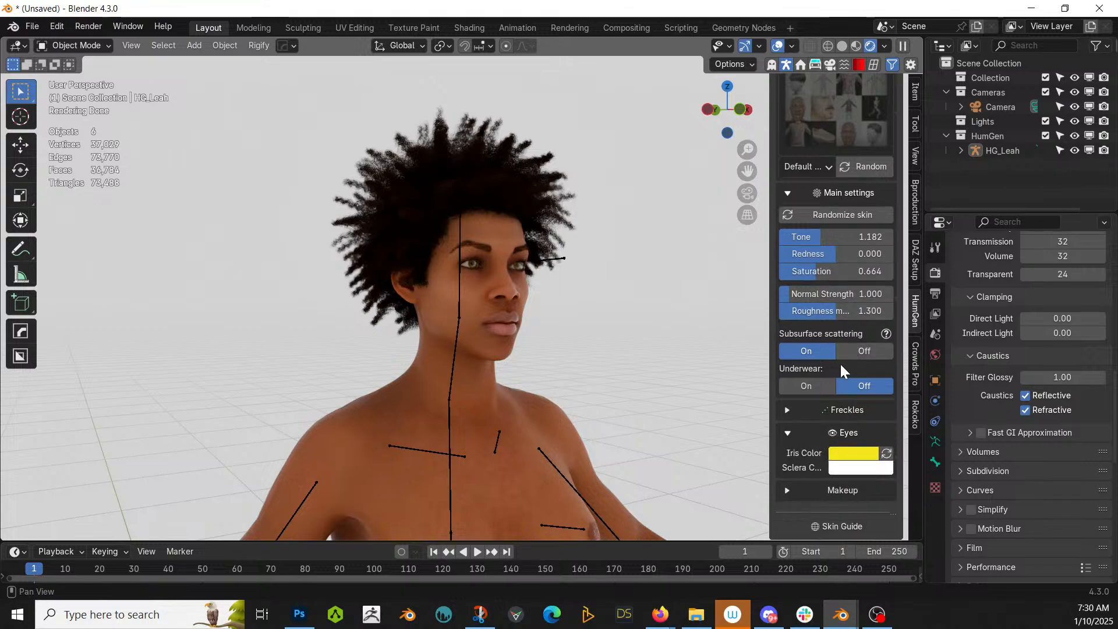
scroll(851, 338, "up", 8)
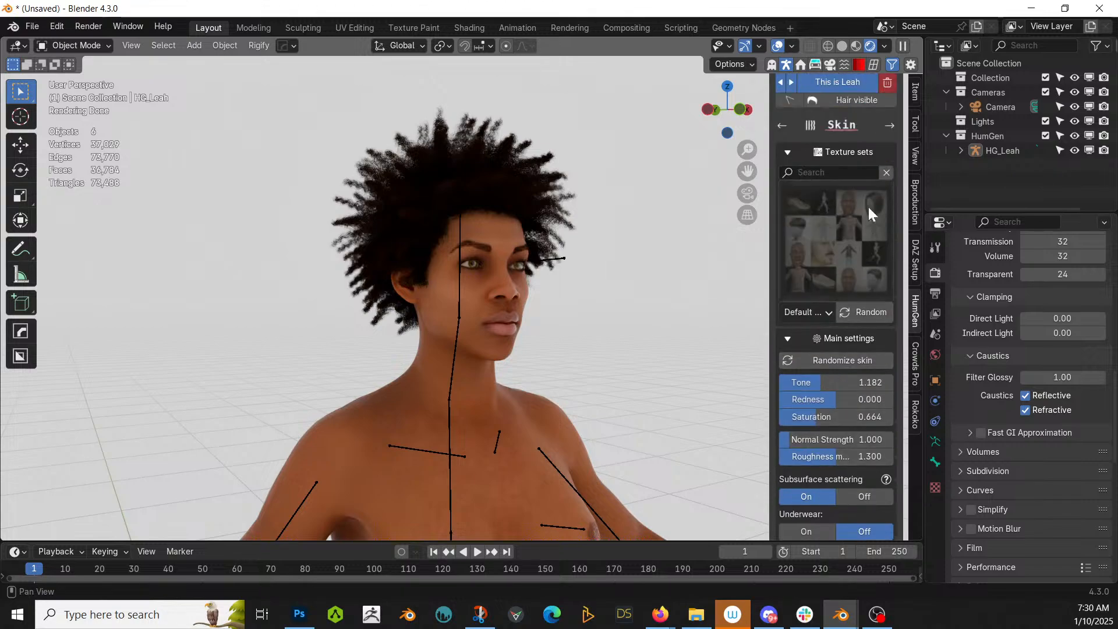
left_click(889, 126)
left_click(848, 362)
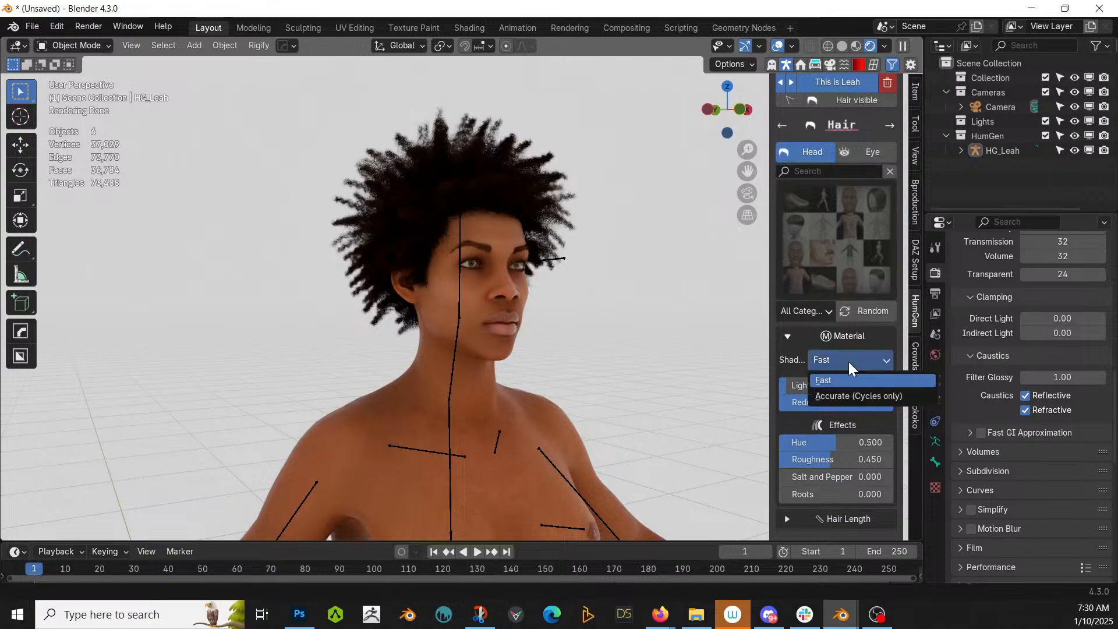
left_click(844, 398)
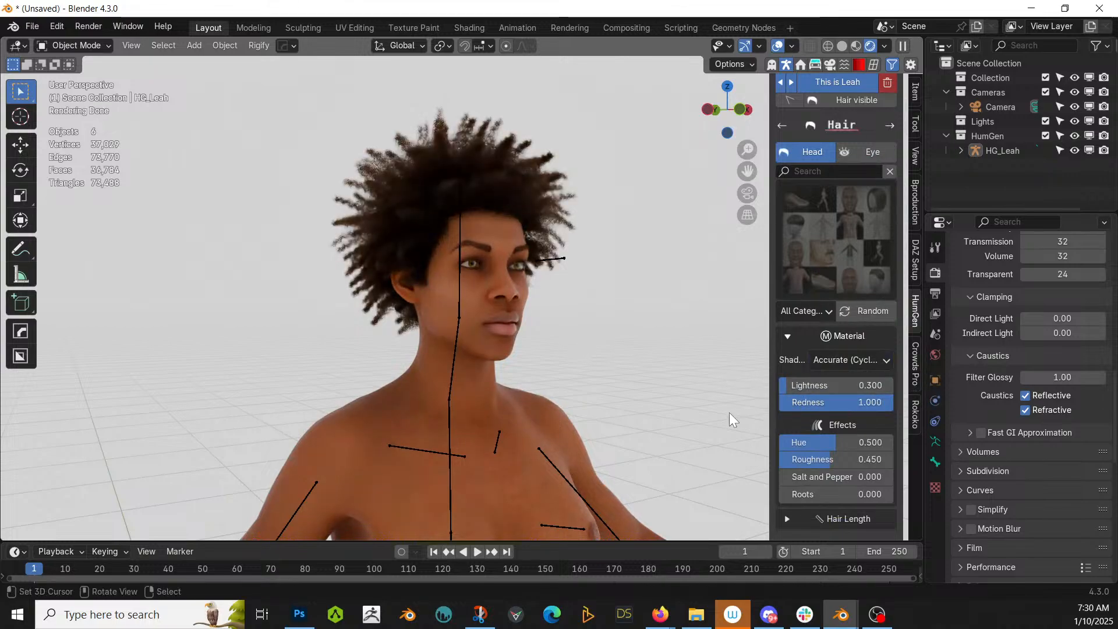
middle_click_drag(536, 343, 594, 342)
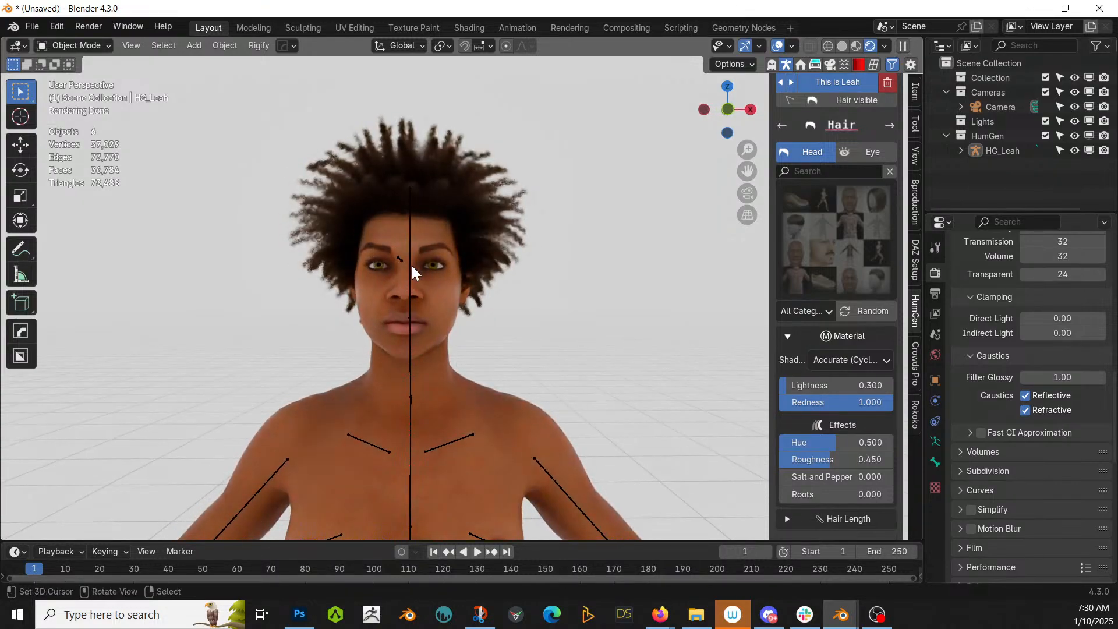
Go to the human's HumGen clothing settings and switch the viewport to Solid shading with the upper body in view.
left_click(889, 124)
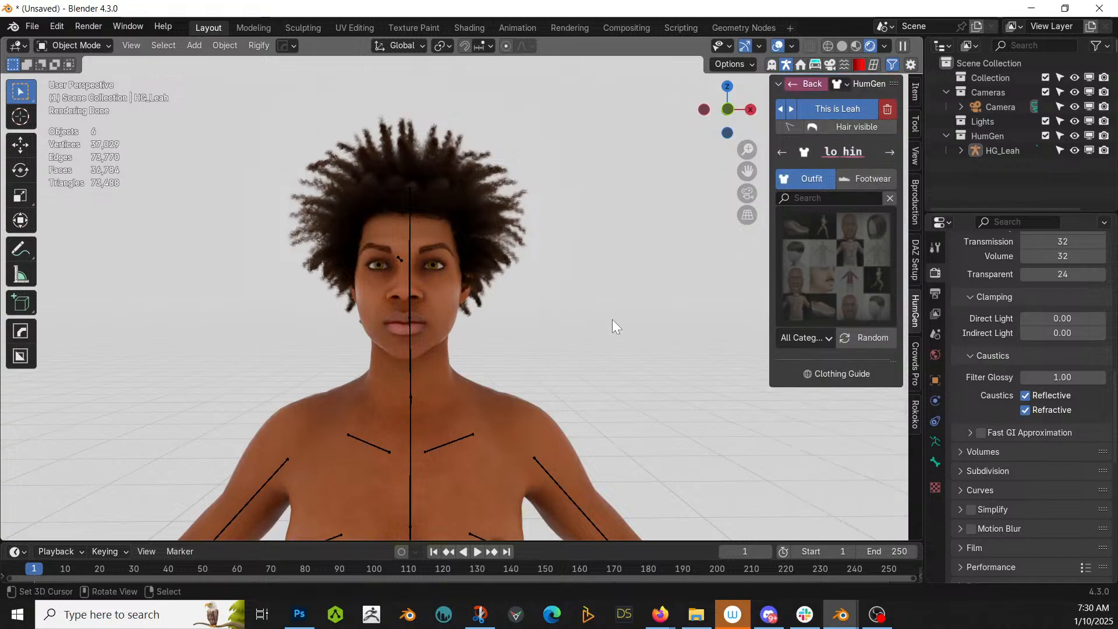
scroll(606, 320, "down", 2)
key("z")
key("6")
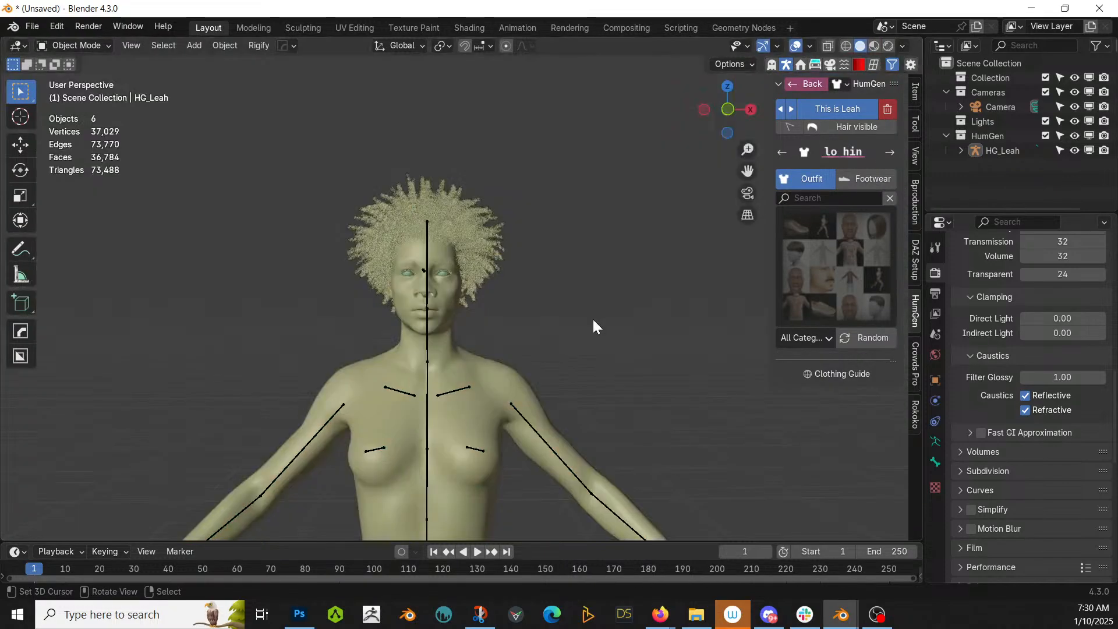
scroll(588, 267, "down", 2)
middle_click_drag(611, 238, 649, 262)
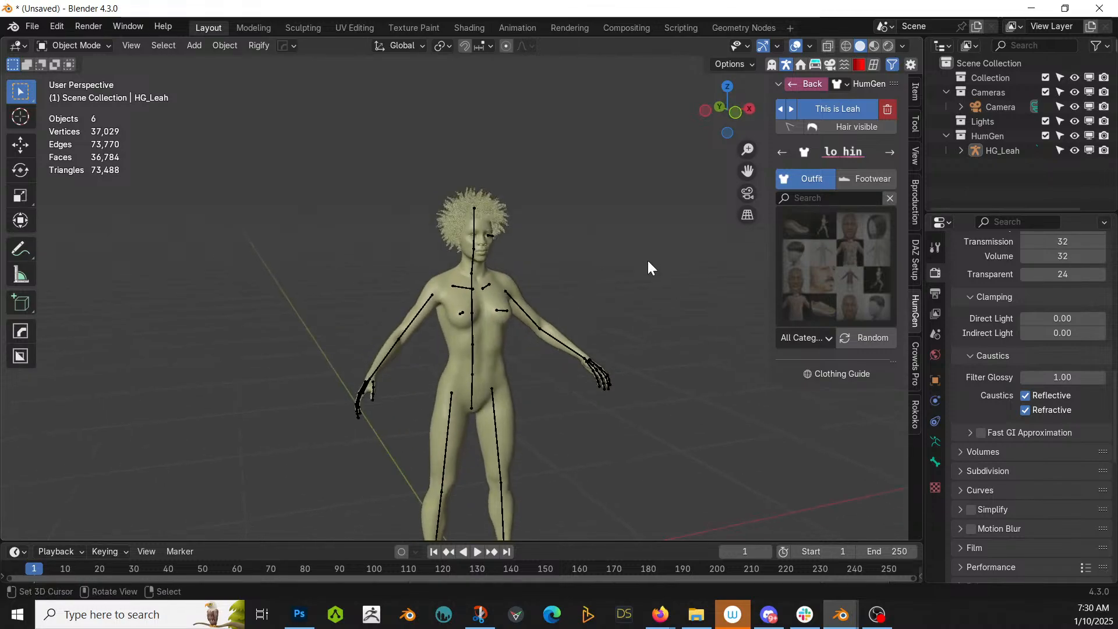
scroll(647, 262, "up", 2)
middle_click_drag(602, 267, 652, 294)
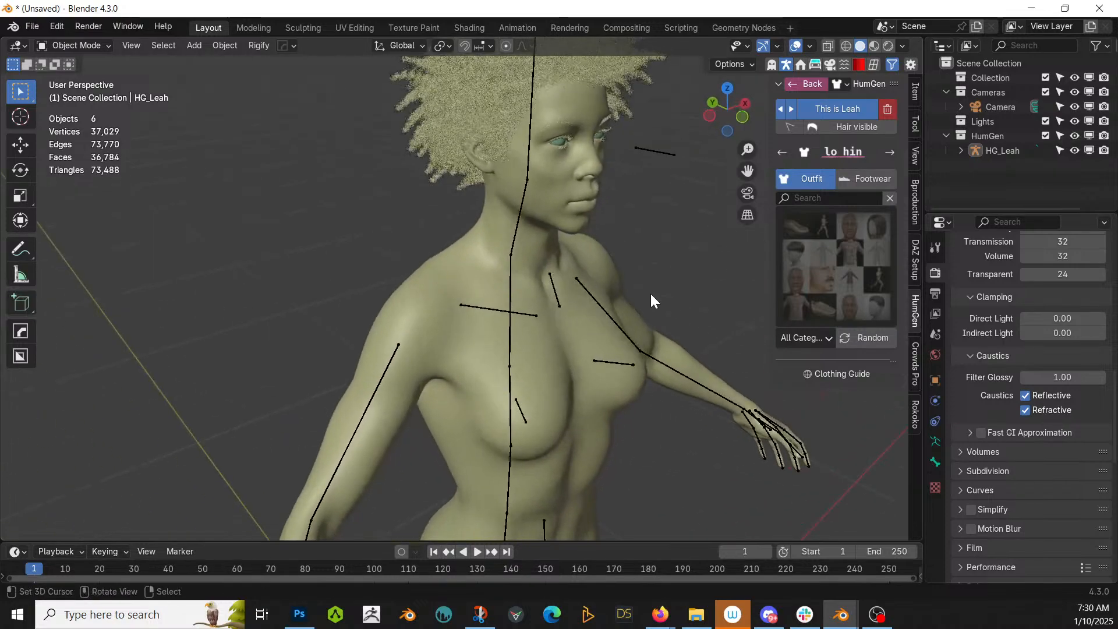
Duplicate the human's body mesh in place and move the copy to the Scene Collection.
left_click(464, 261)
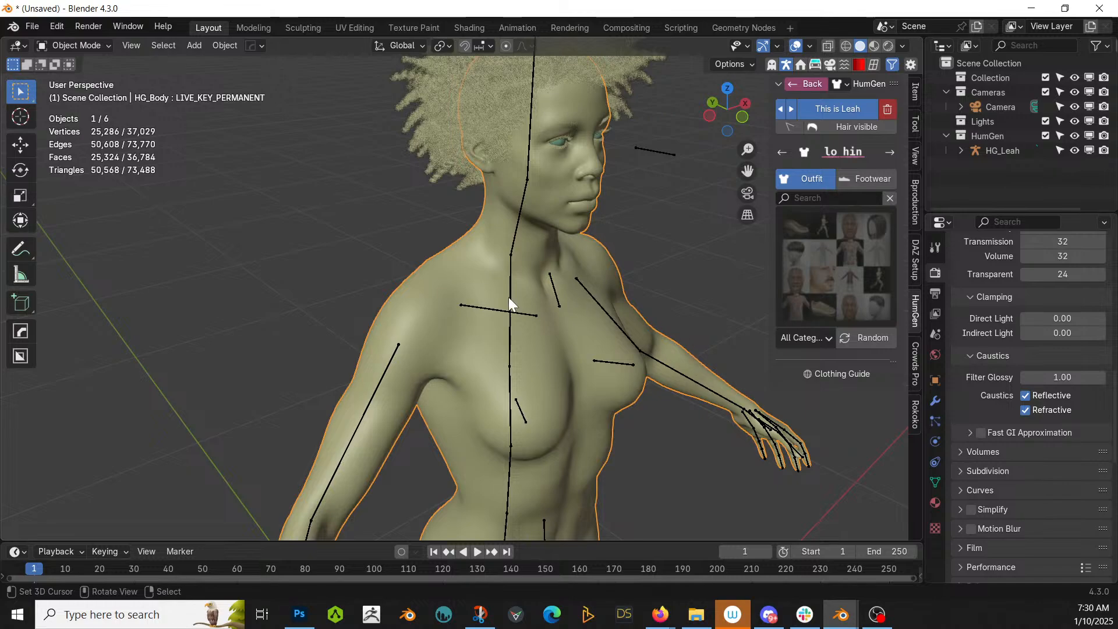
key("shift+d")
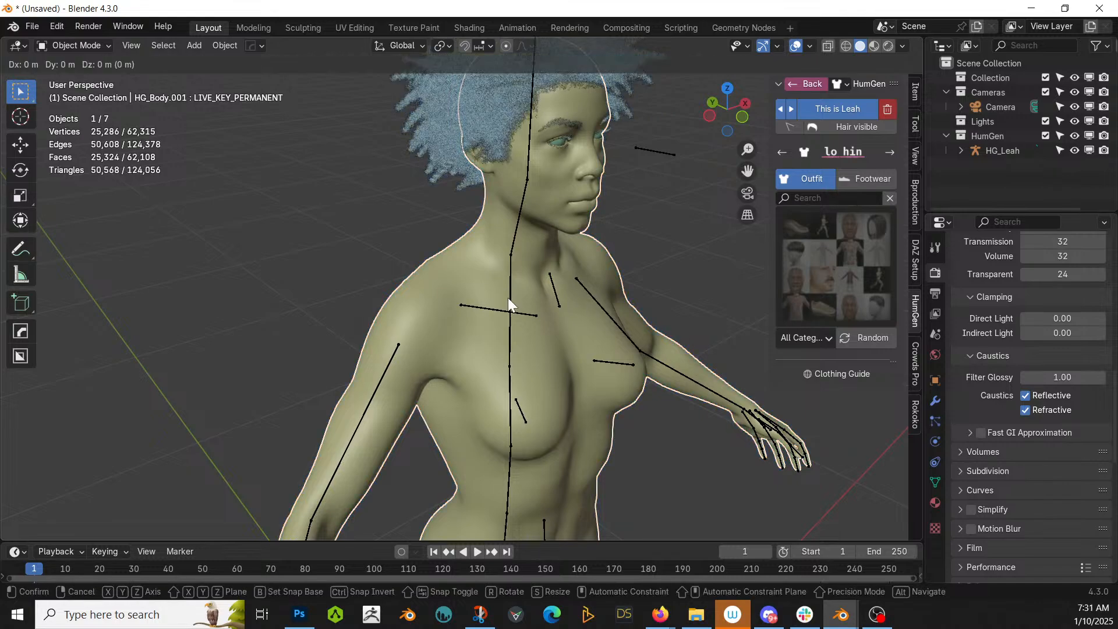
key("Escape")
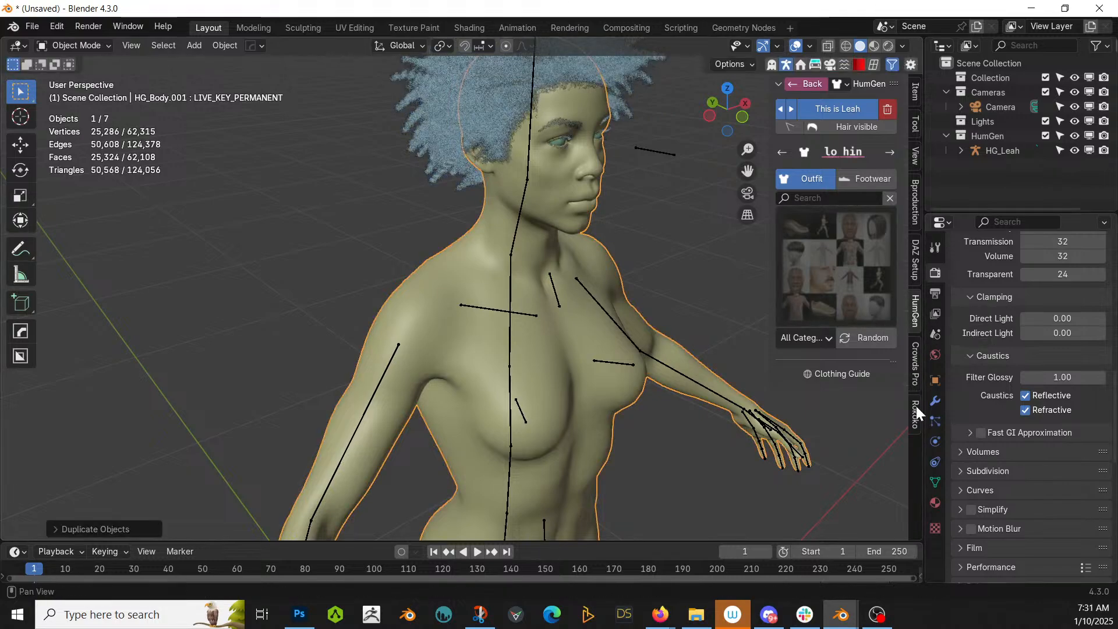
key("m")
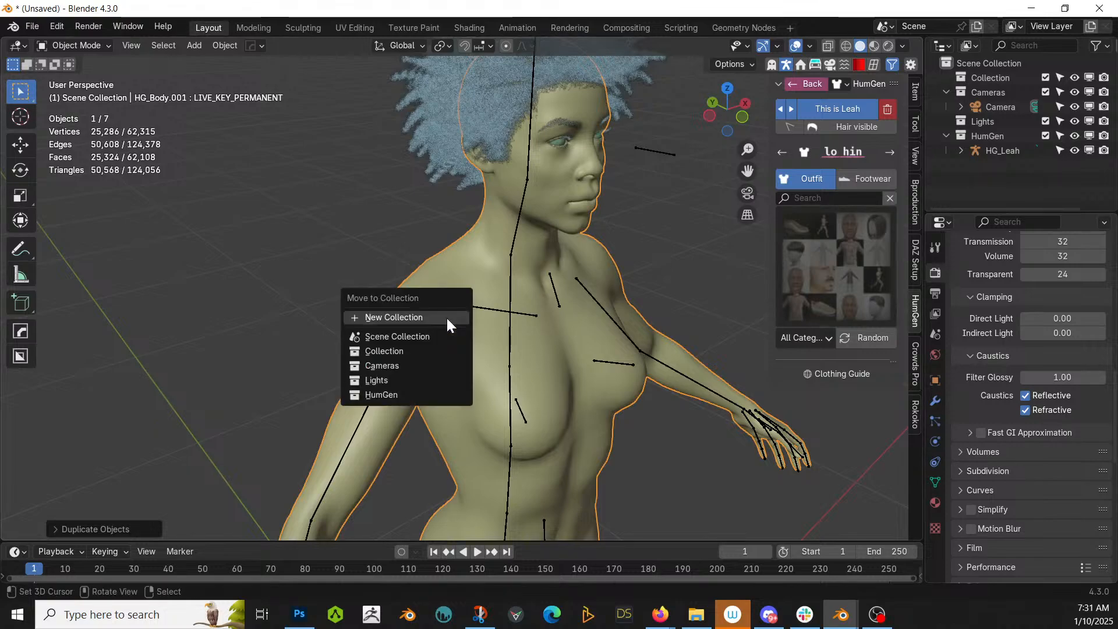
left_click(409, 336)
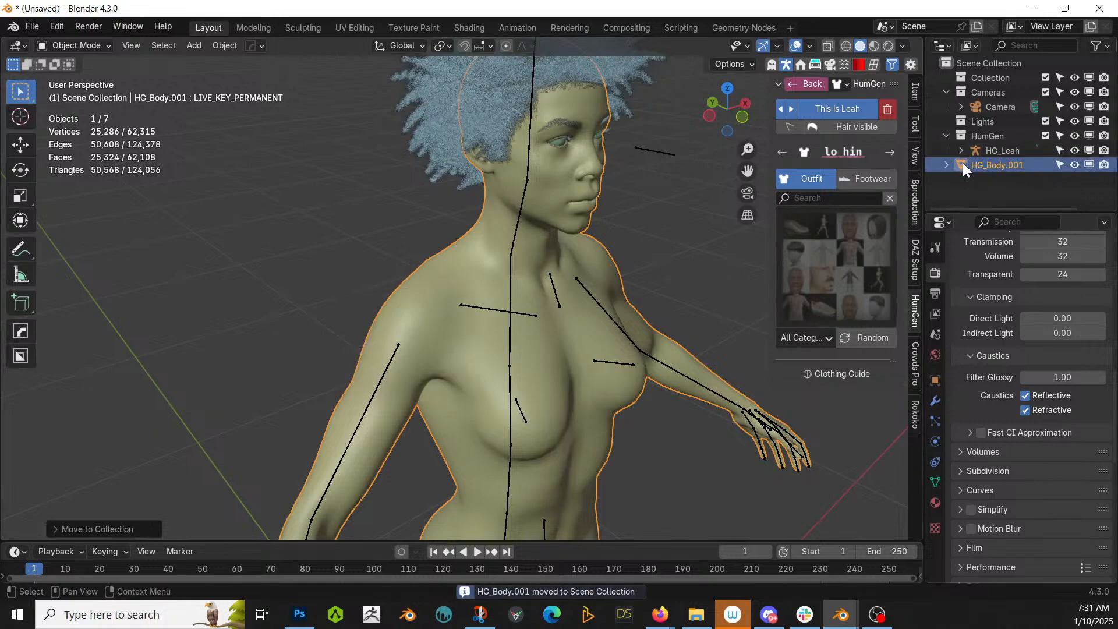
Exclude the HumGen collection from the view layer and apply all shape keys on the body copy.
left_click(1045, 137)
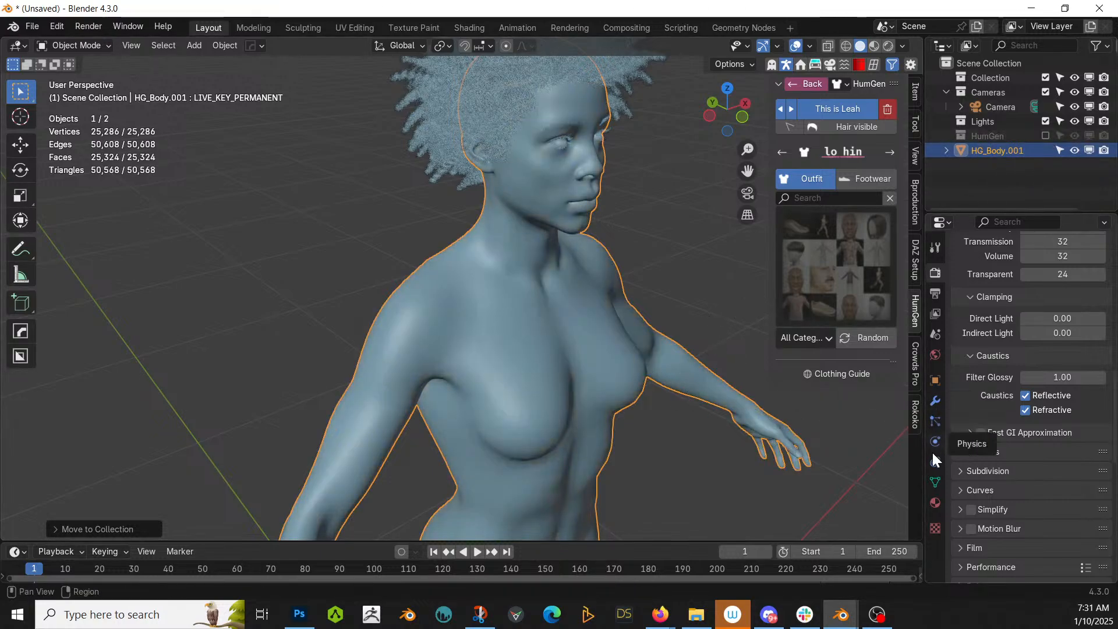
left_click(935, 481)
scroll(1044, 432, "up", 10)
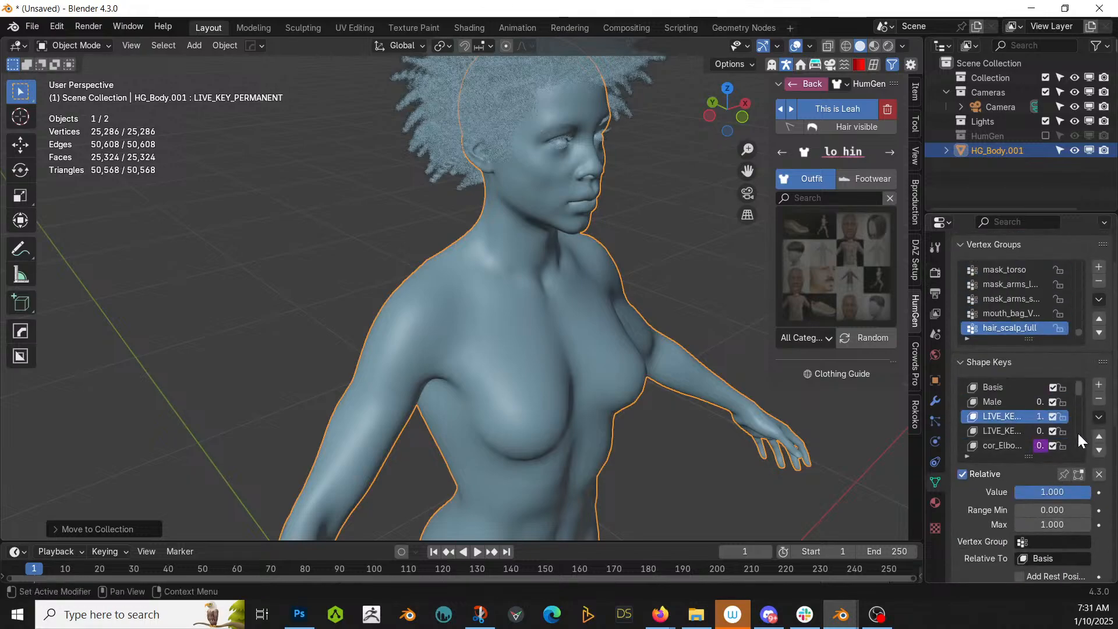
left_click(1099, 417)
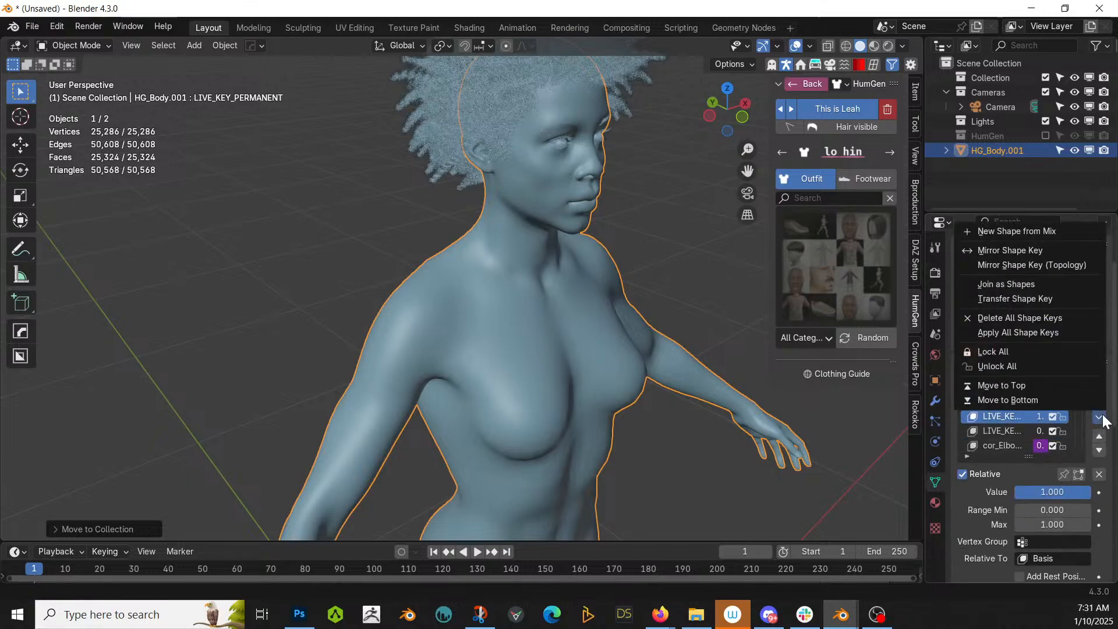
left_click(1042, 331)
Clear the whole modifier stack of the body copy, including the armature and hair particle modifiers.
left_click(935, 400)
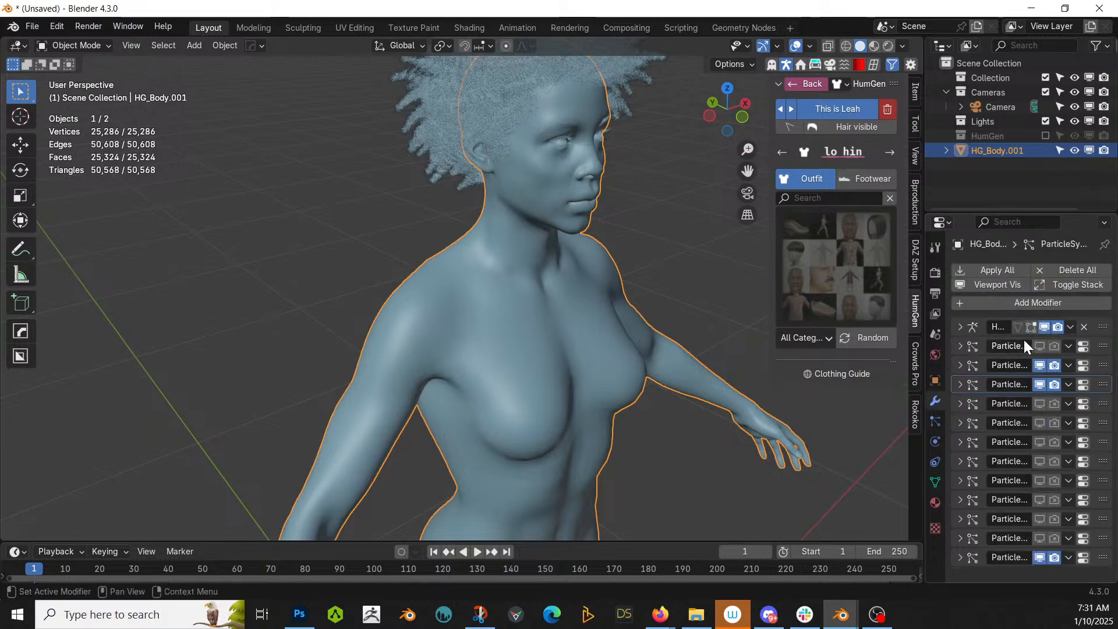
left_click(1079, 272)
left_click(1014, 275)
Delete the face loop around the base of the neck, then the separated head and neck faces.
middle_click_drag(501, 343, 559, 379)
scroll(541, 383, "up", 4)
key("Tab")
key("3")
left_click(534, 394, "alt")
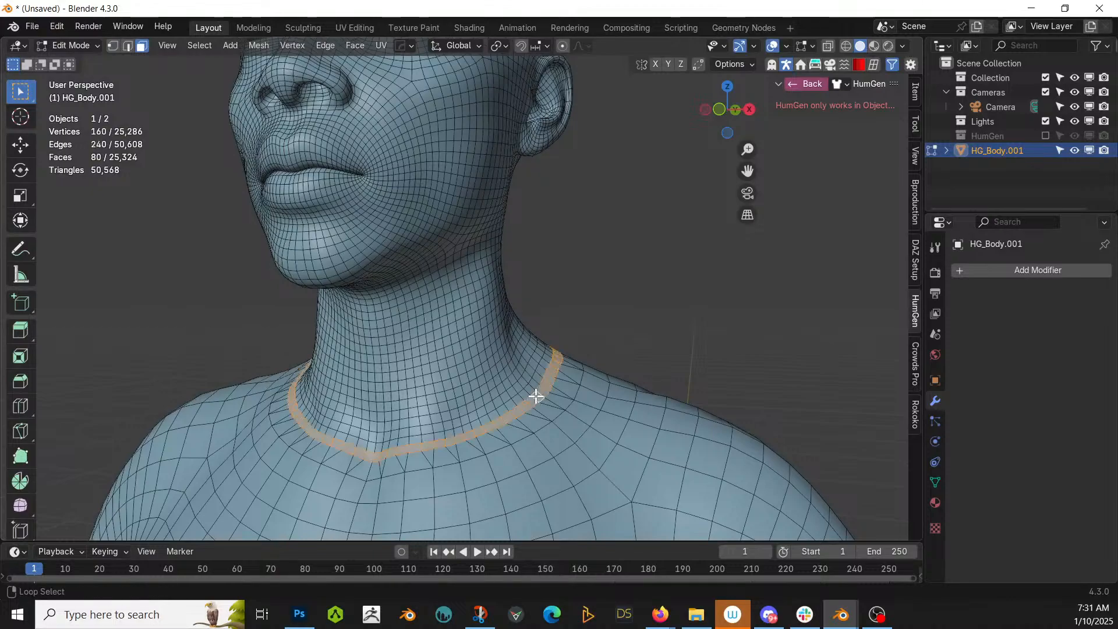
key("x")
left_click(536, 396)
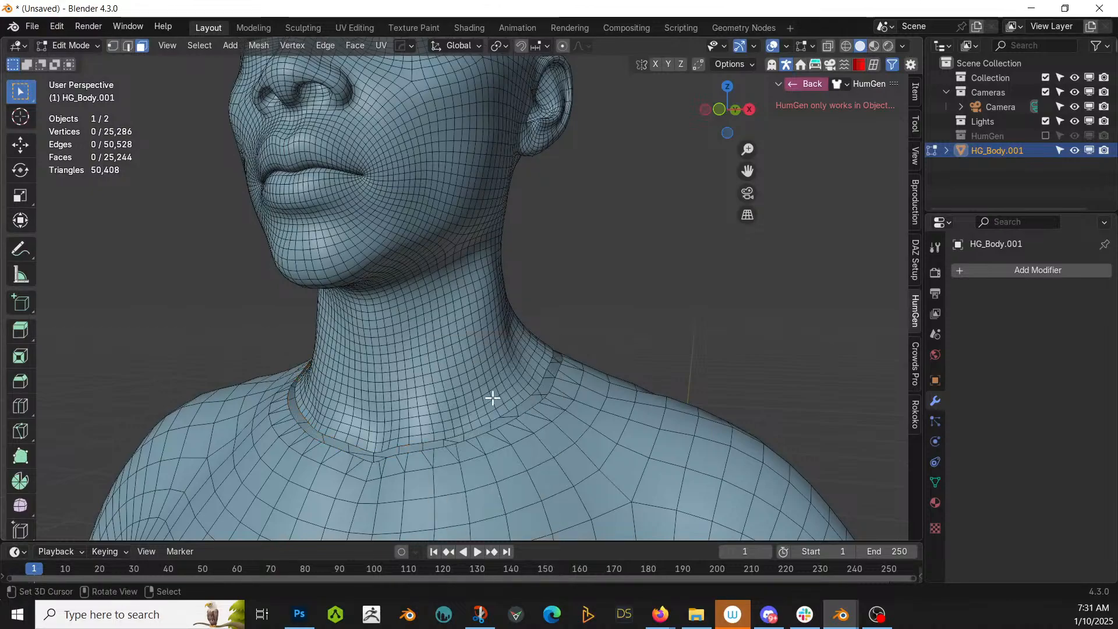
key("l")
key("x")
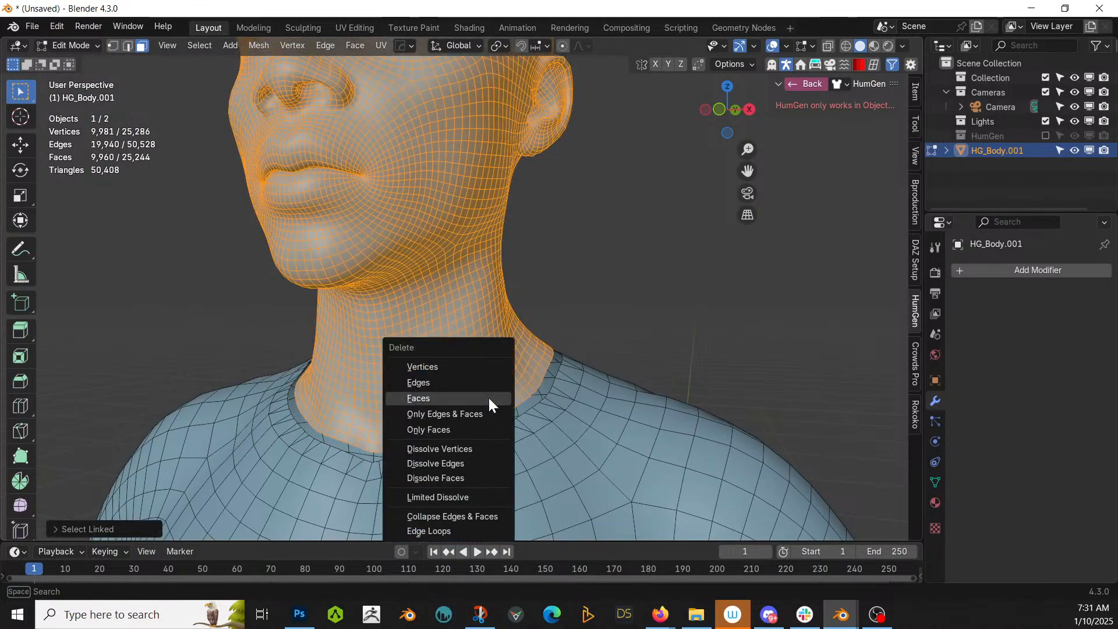
left_click(489, 400)
Delete the face loop around the body copy's left wrist and the hand it separates.
scroll(571, 424, "down", 8)
scroll(560, 295, "up", 6)
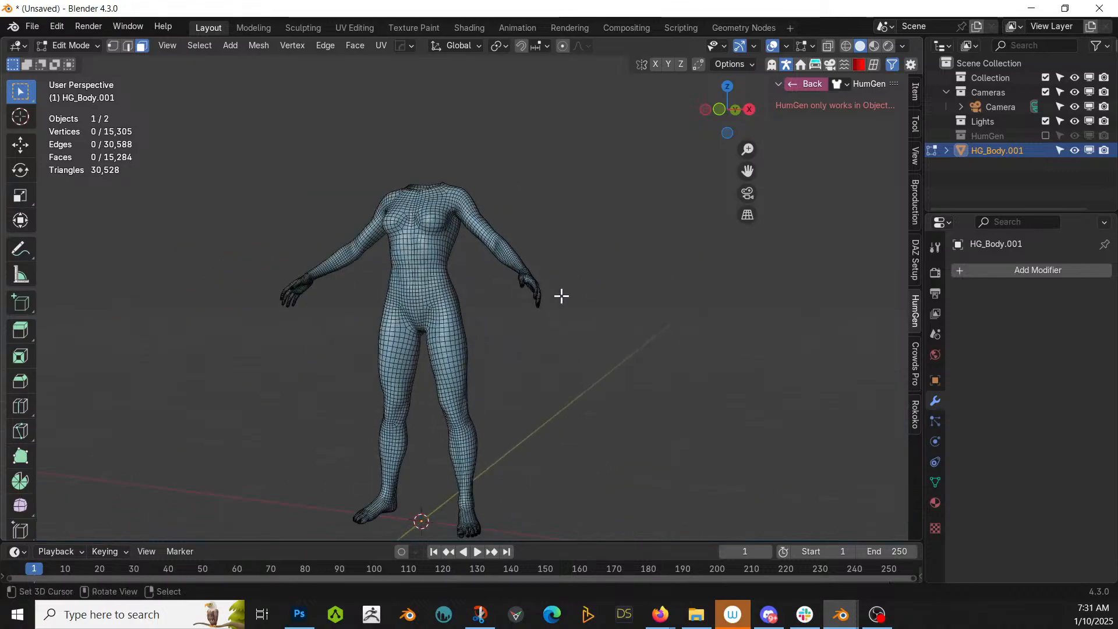
mouse_move(574, 327)
middle_mouse_down()
mouse_move(604, 348)
mouse_move(608, 374)
mouse_move(559, 340)
middle_mouse_up()
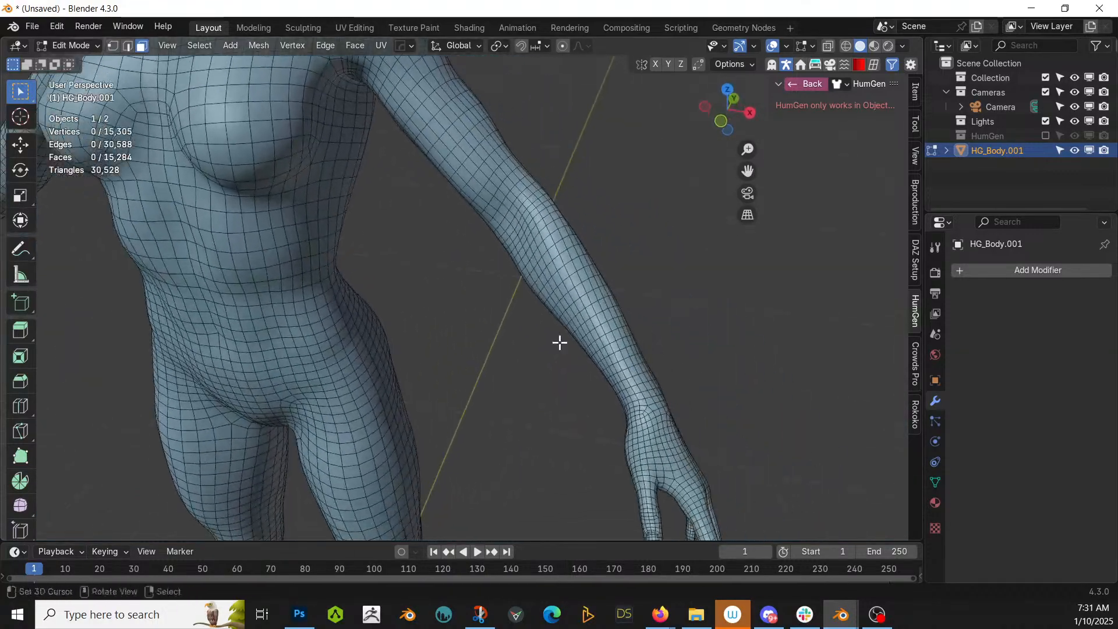
left_click(645, 394, "alt")
key("x")
left_click(646, 395)
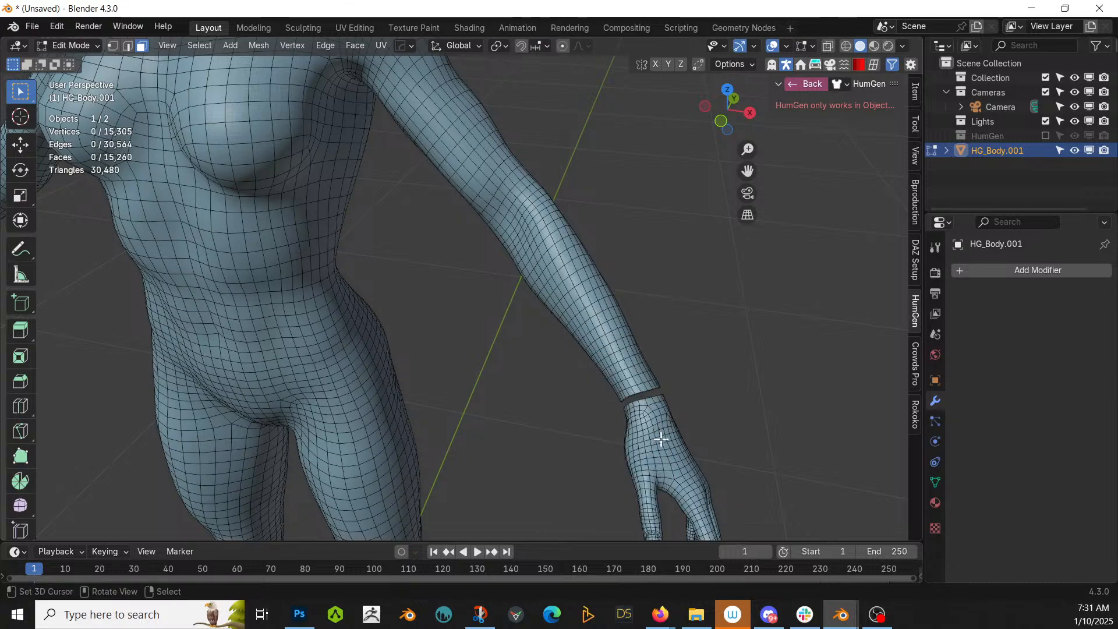
key("l")
key("x")
left_click(663, 443)
Delete the face loop around the body copy's right wrist and the hand it separates.
middle_click_drag(662, 442, 3, 456)
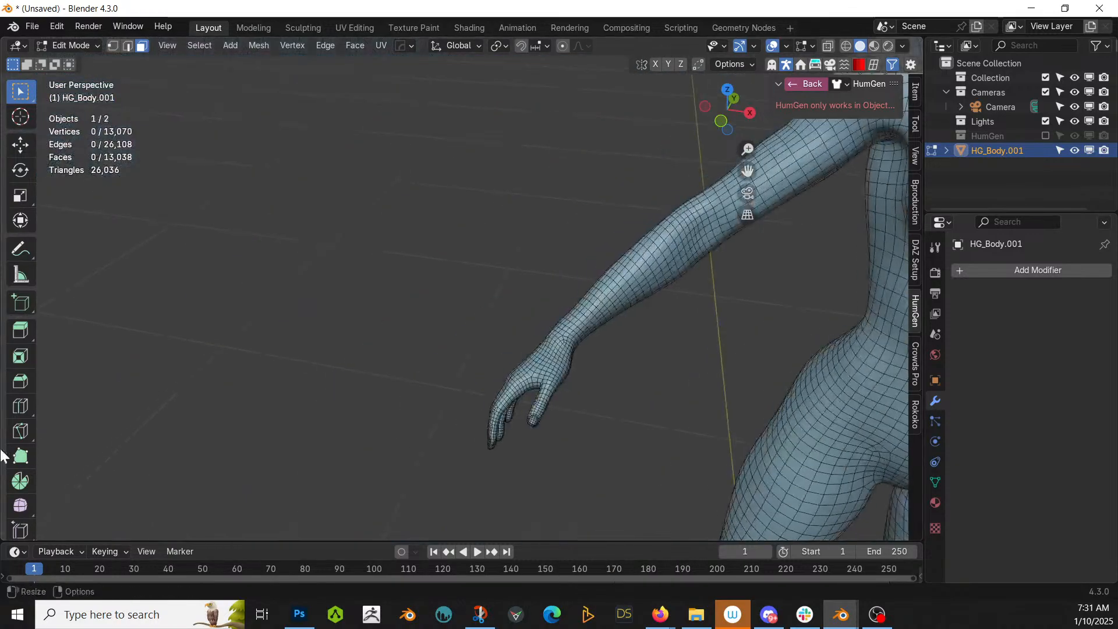
scroll(440, 395, "up", 2)
left_click(614, 358)
left_click(615, 358, "alt")
key("x")
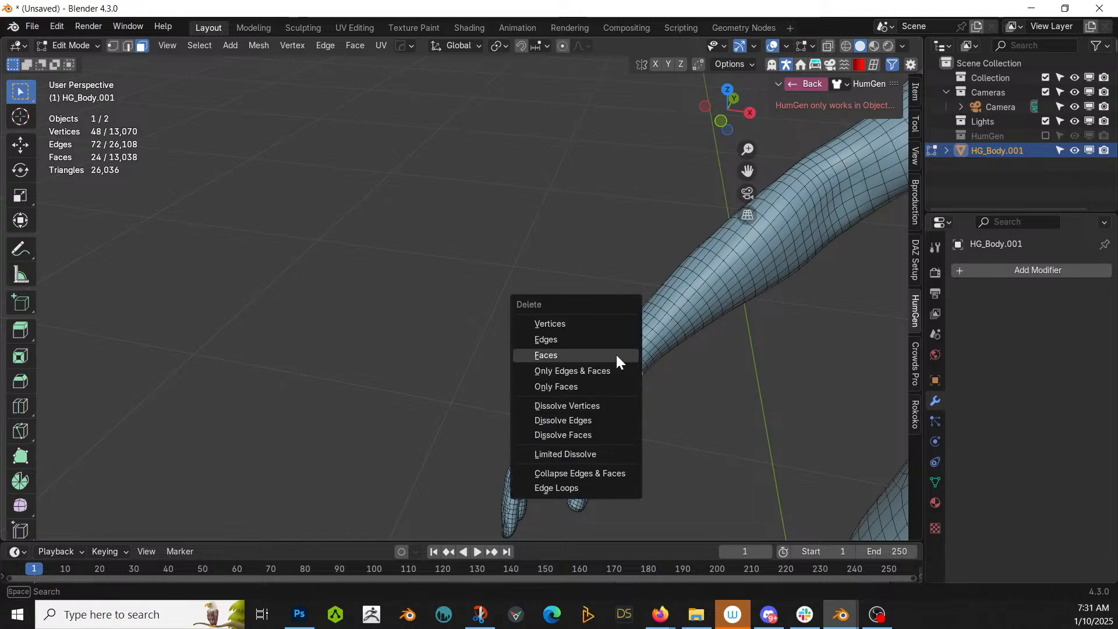
left_click(617, 357)
key("l")
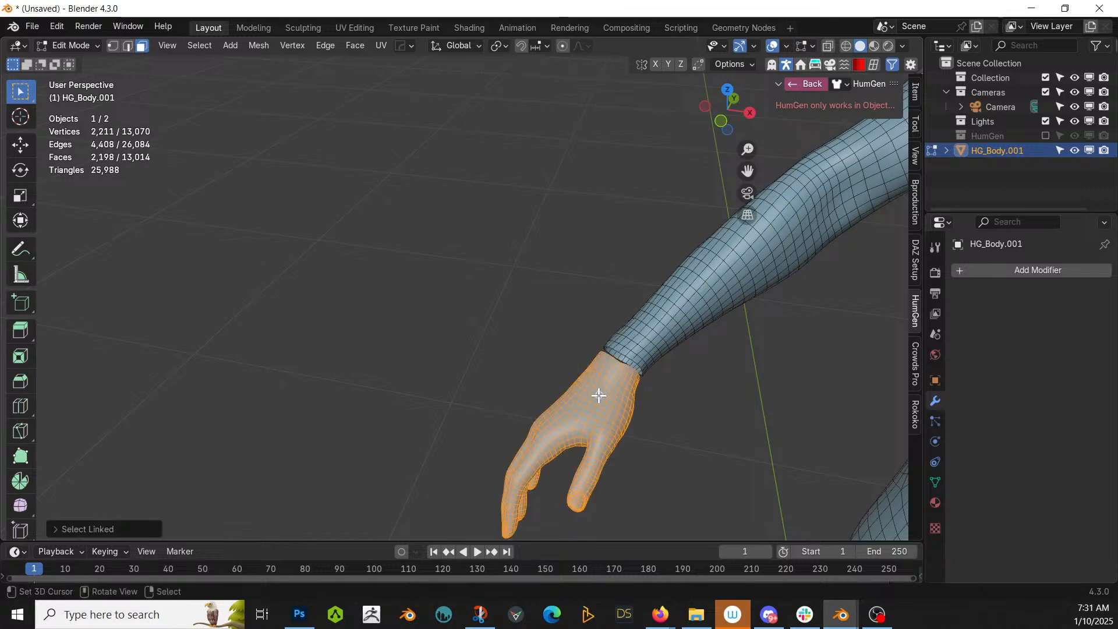
key("x")
left_click(599, 395)
Delete the face loop across the right foot behind the toes and the toe section it separates.
middle_click_drag(679, 424, 647, 306, "shift")
scroll(568, 380, "down", 8)
scroll(599, 357, "up", 4)
middle_click_drag(600, 357, 521, 169, "shift")
middle_click_drag(551, 282, 642, 391)
scroll(595, 375, "up", 4)
middle_click_drag(578, 349, 554, 193, "shift")
scroll(554, 192, "up", 2)
middle_click_drag(491, 322, 447, 291, "shift")
middle_click_drag(418, 341, 437, 347)
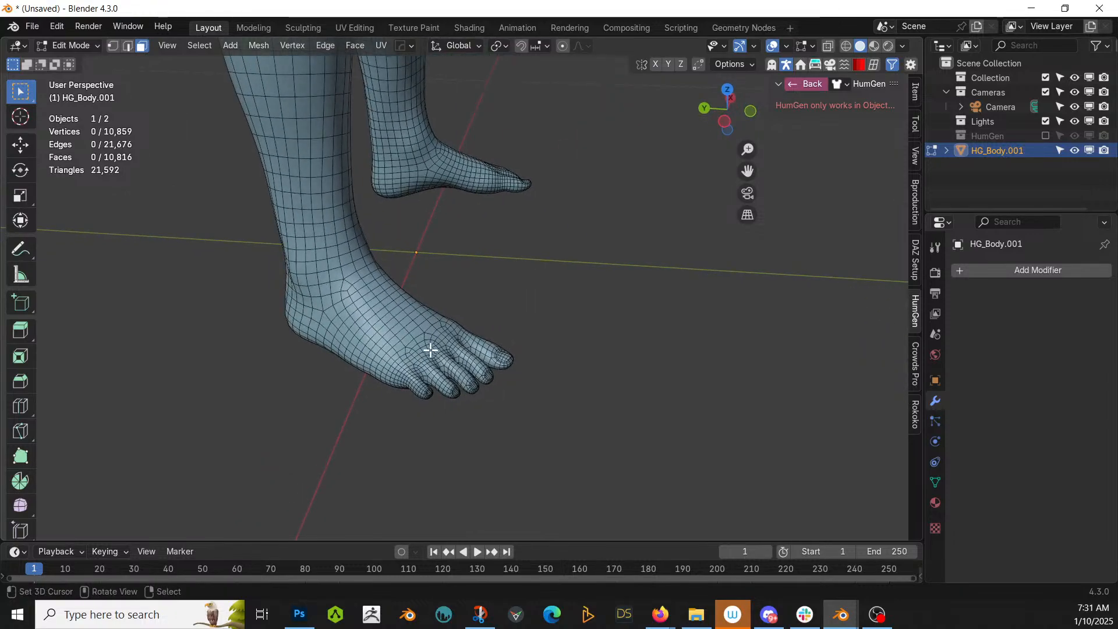
left_click(404, 341, "alt")
key("x")
left_click(409, 340)
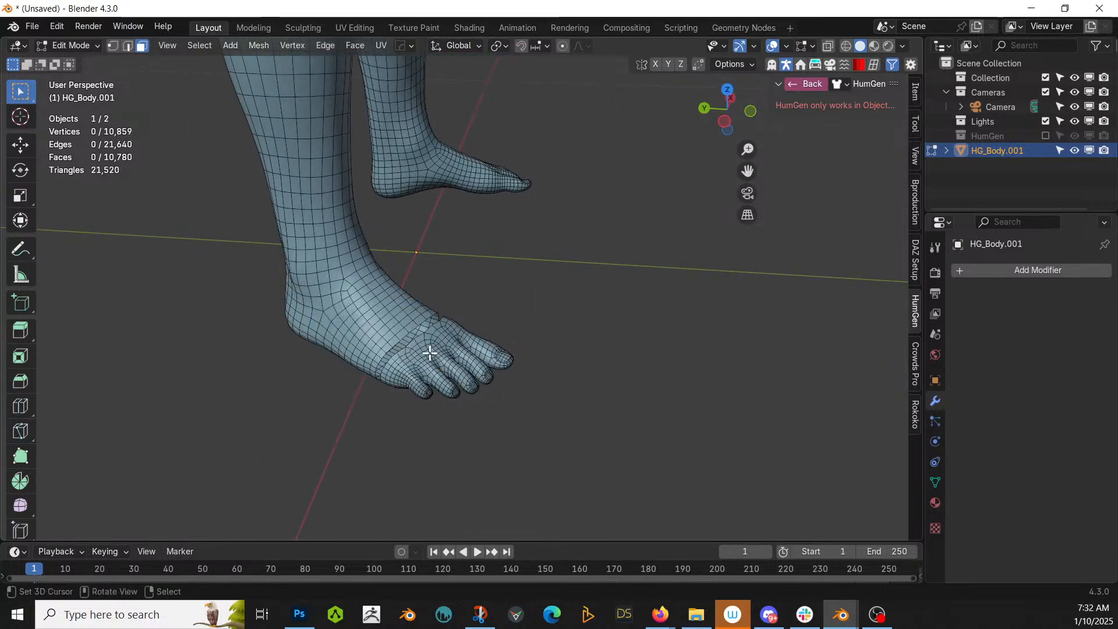
key("ctrl+l")
key("x")
left_click(430, 352)
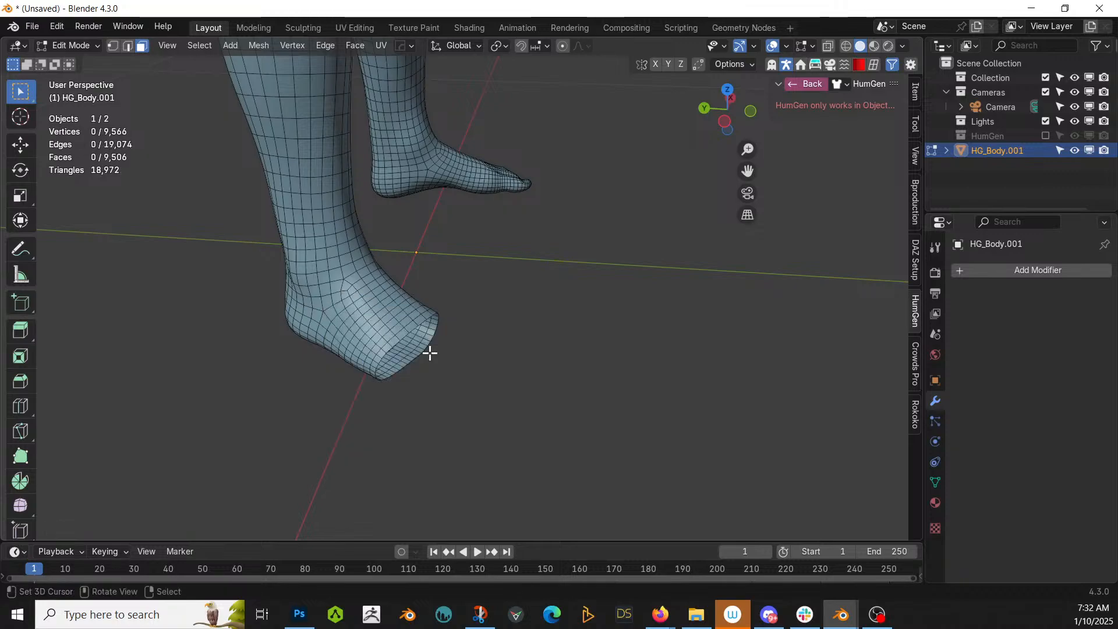
Delete the face loop across the left foot behind the toes and the toe section it separates.
middle_click_drag(520, 172, 282, 390)
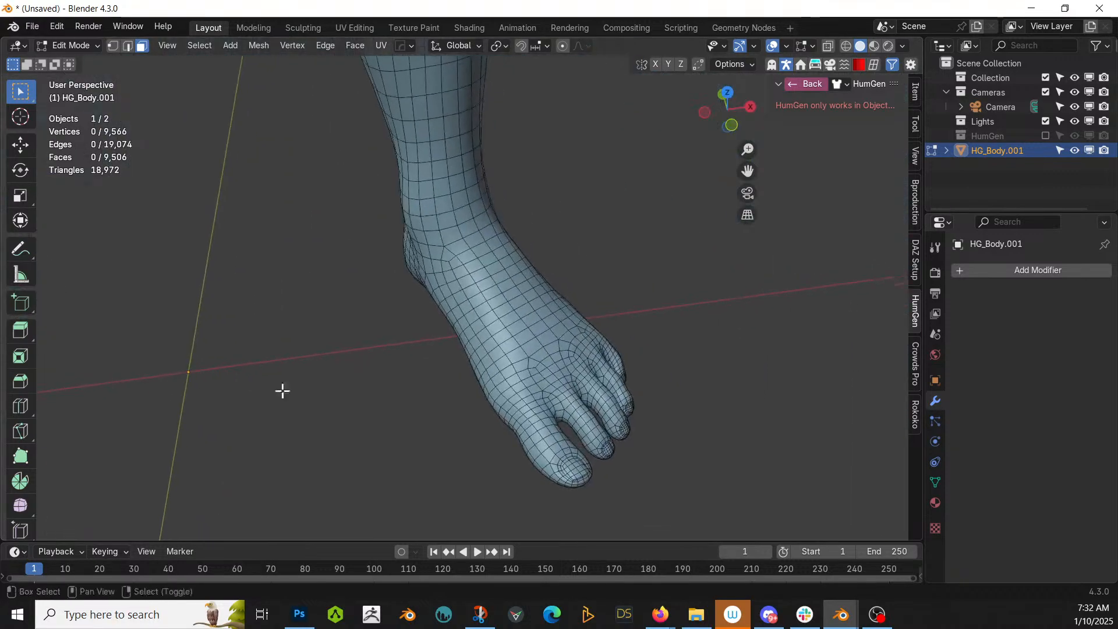
left_click(527, 351, "alt")
key("x")
left_click(525, 353)
key("l")
key("x")
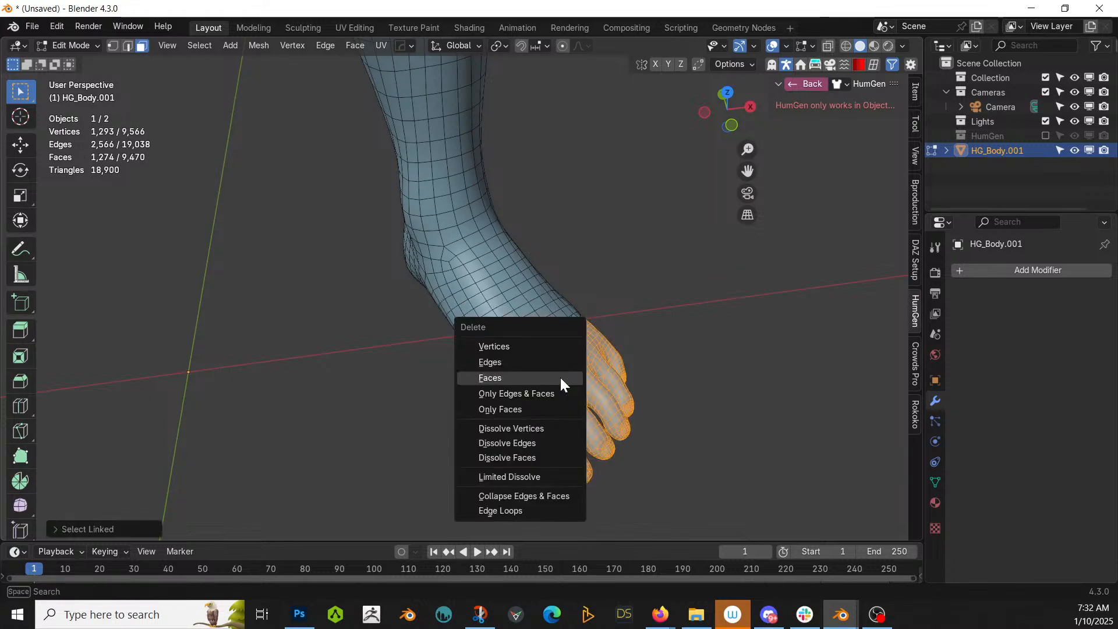
left_click(560, 377)
Inspect the trimmed body mesh around the neck opening and from the front, returning to Object Mode.
scroll(555, 375, "down", 5)
middle_click_drag(549, 364, 518, 145, "shift")
middle_click_drag(474, 217, 493, 250)
scroll(476, 222, "up", 3)
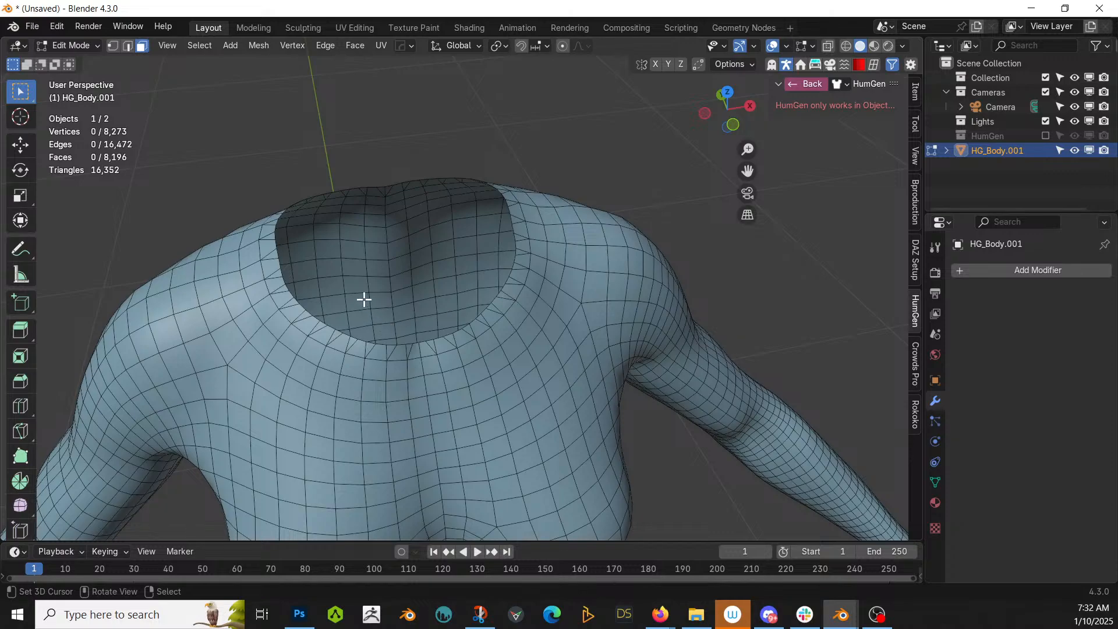
scroll(559, 324, "down", 4)
middle_click_drag(559, 324, 548, 284)
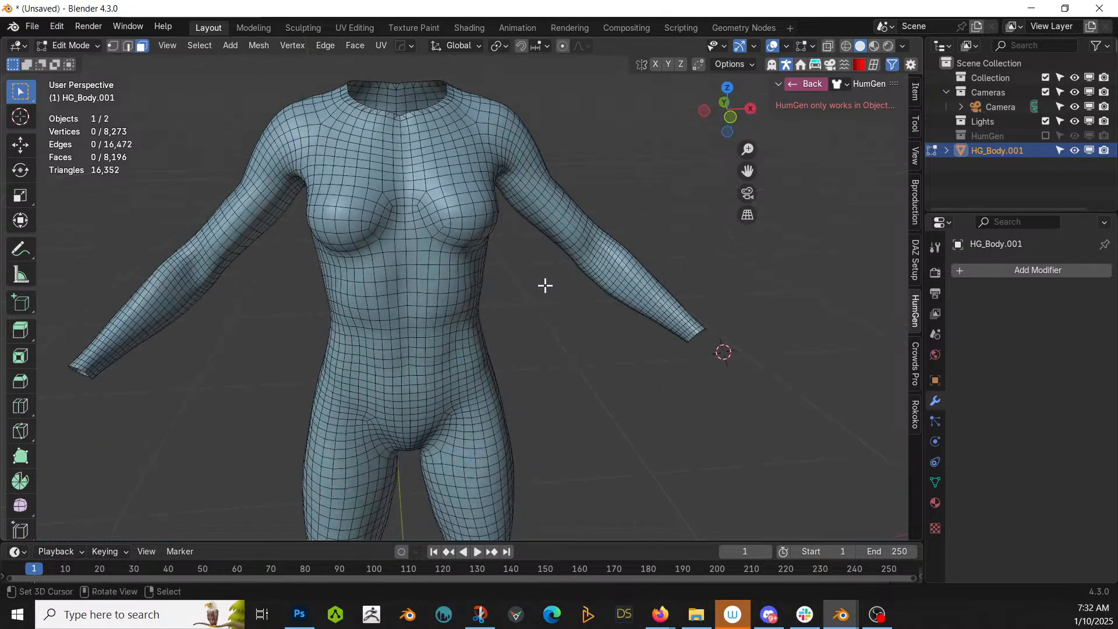
key("Tab")
scroll(542, 295, "down", 3)
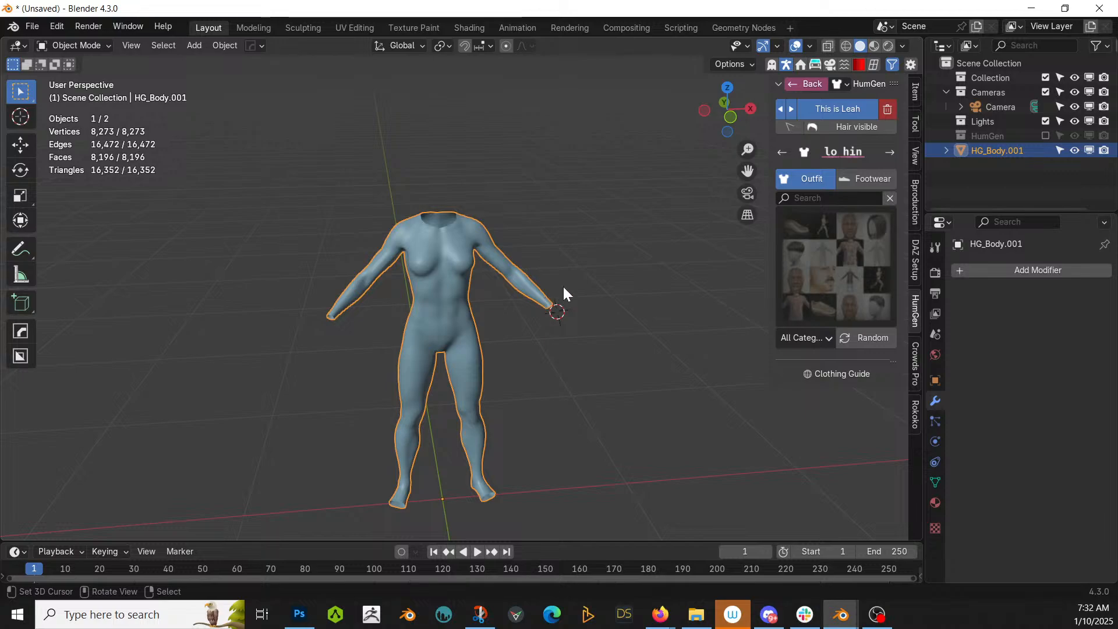
scroll(590, 287, "up", 3)
middle_click_drag(590, 287, 509, 374)
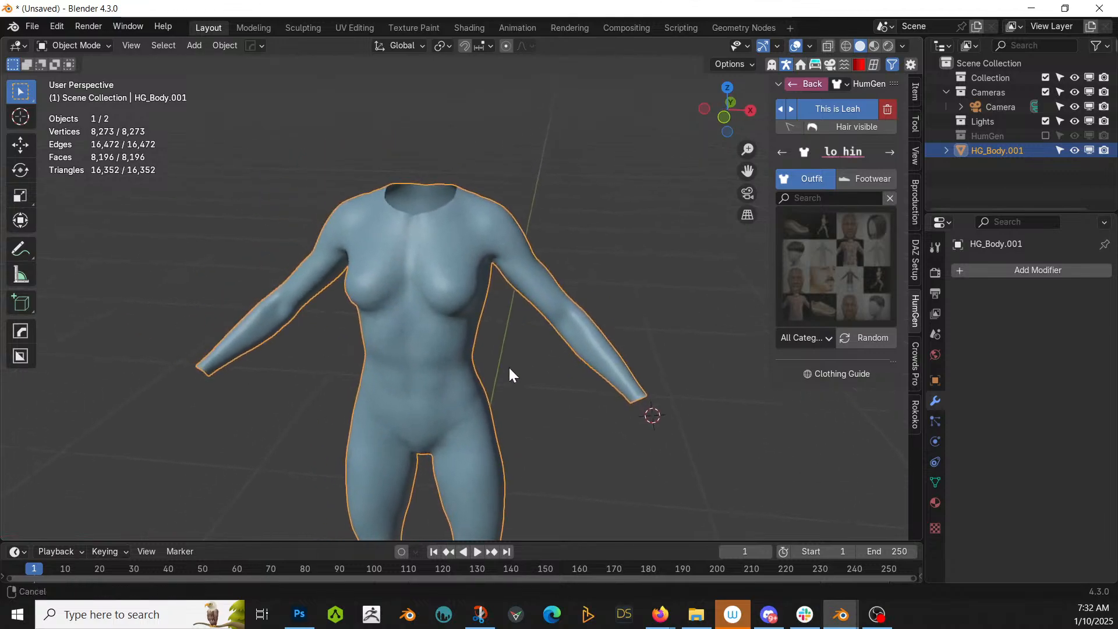
Turn on the other add-on group, switch the body copy to Weight Paint mode and open the Tissue tools.
left_click(874, 64)
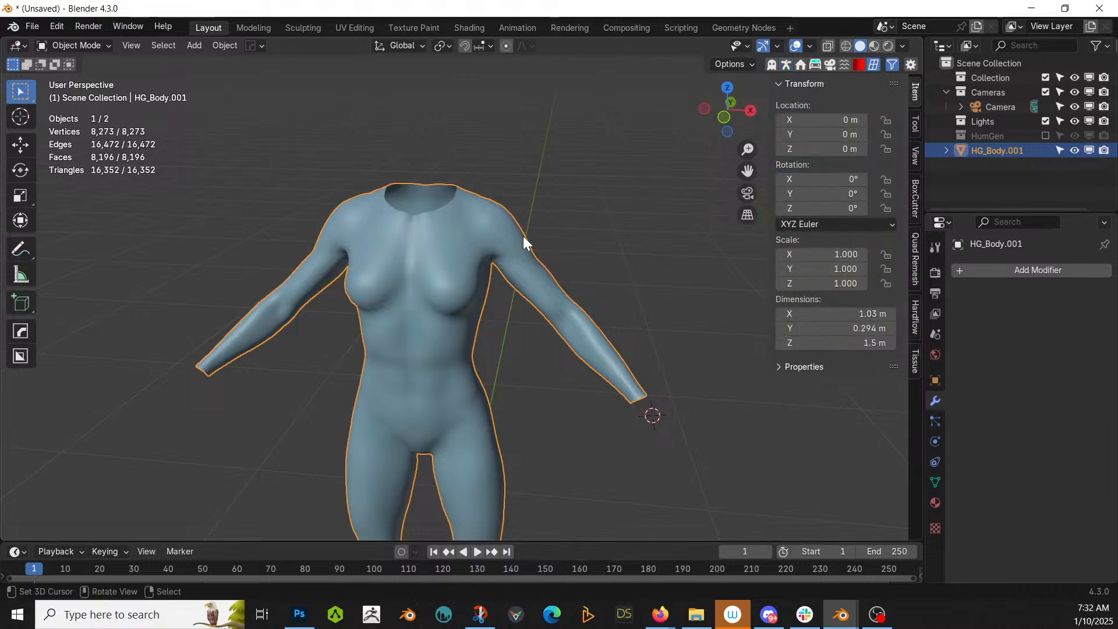
left_click(69, 46)
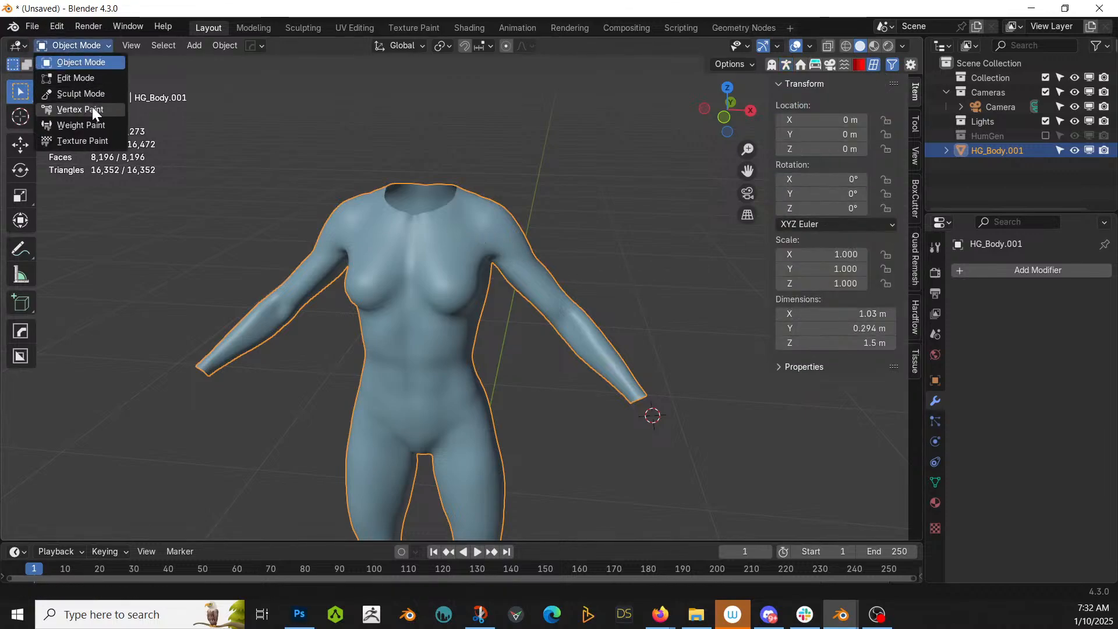
left_click(94, 127)
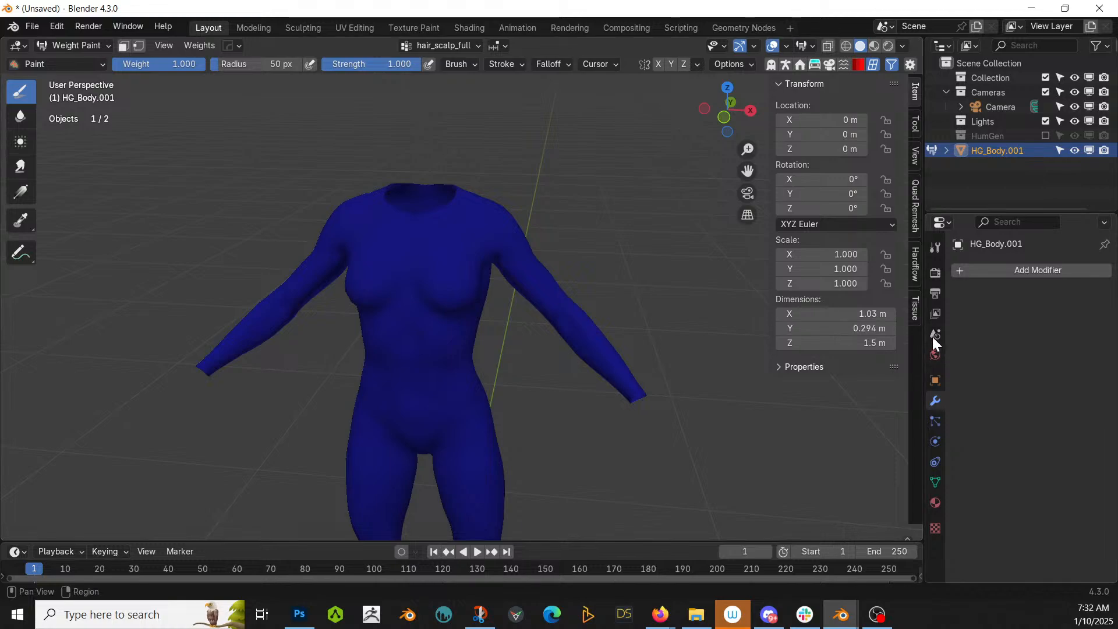
left_click(917, 315)
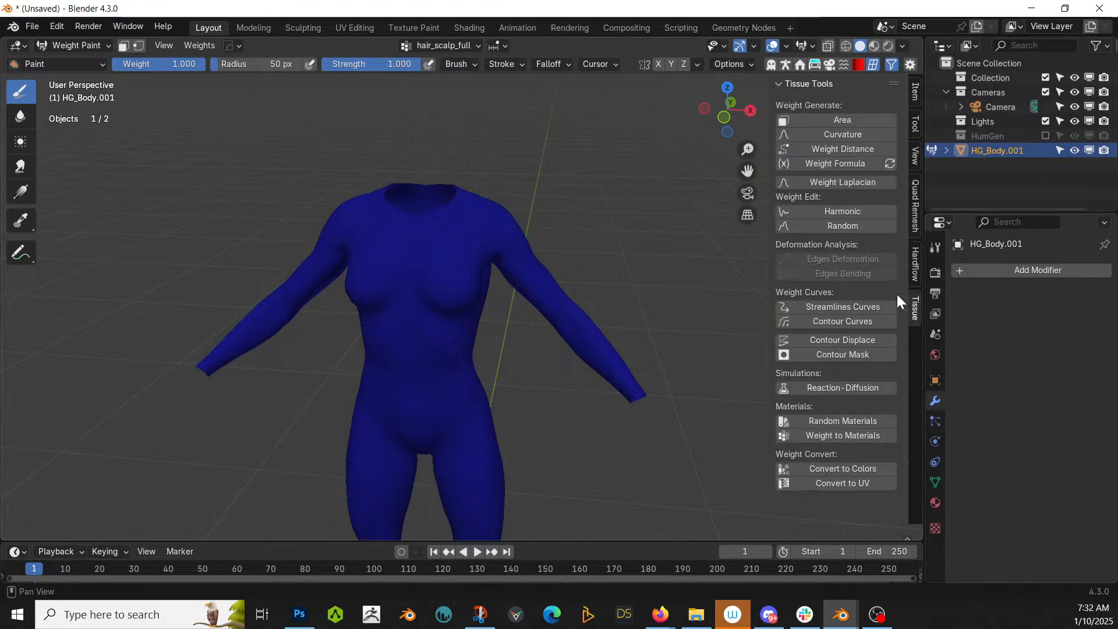
Generate a Laplacian weight group on the body copy, plus a Weight Formula group using the Vertical Spiral example with i1 at 1.
left_click(820, 183)
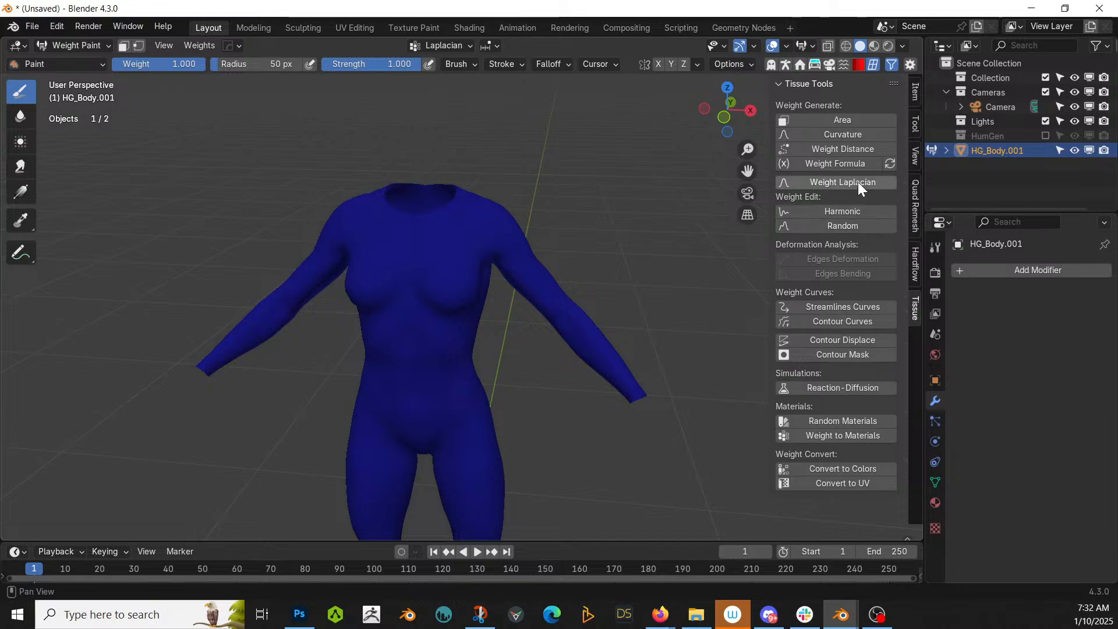
left_click(849, 163)
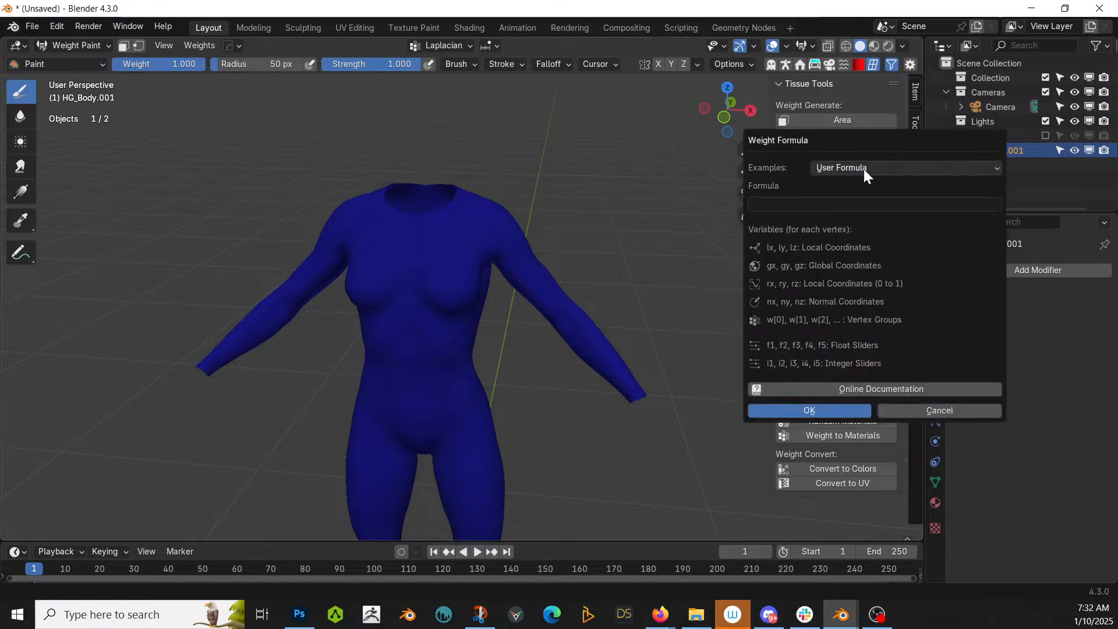
left_click(864, 169)
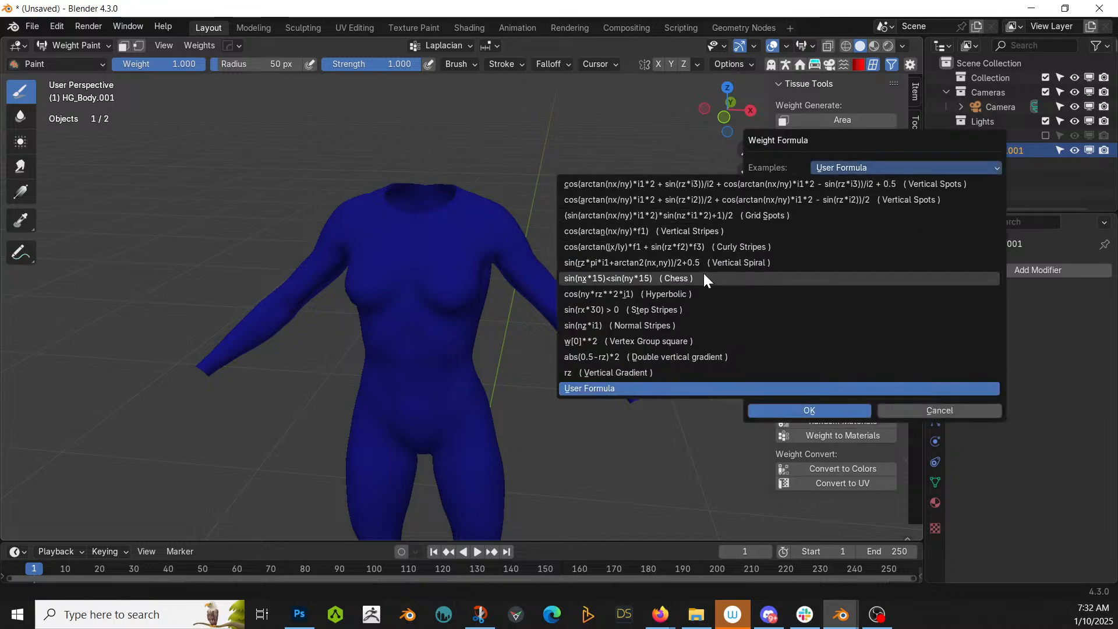
left_click(739, 262)
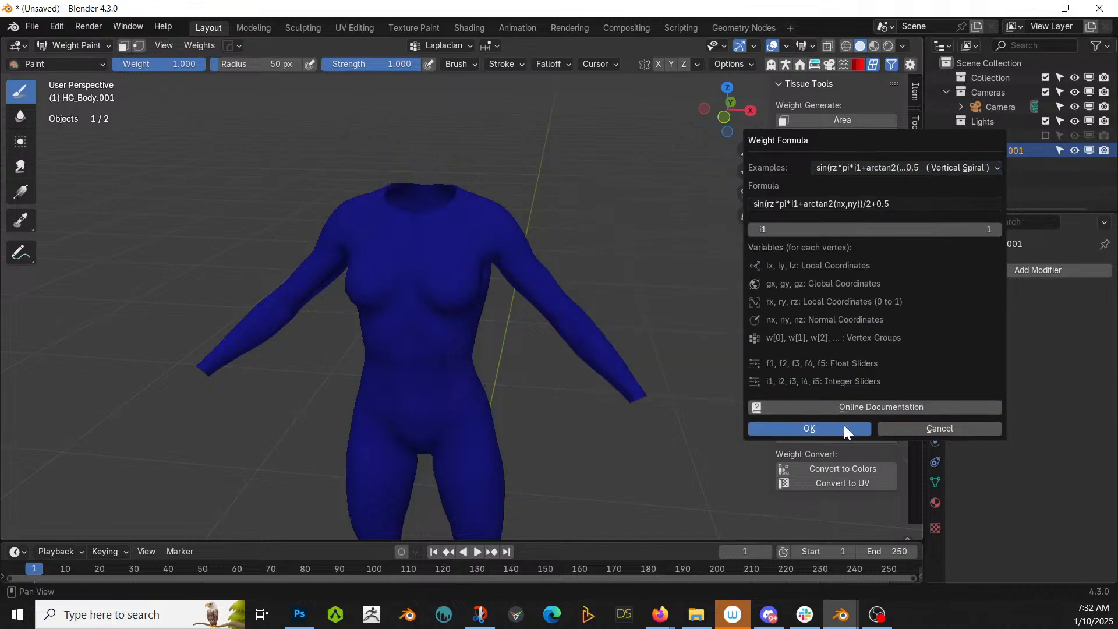
left_click(839, 430)
mouse_move(636, 390)
middle_mouse_down()
mouse_move(673, 367)
mouse_move(467, 412)
mouse_move(508, 350)
middle_mouse_up()
mouse_move(394, 291)
left_mouse_down()
mouse_move(428, 304)
mouse_move(456, 355)
mouse_move(527, 292)
mouse_move(463, 308)
mouse_move(503, 291)
mouse_move(469, 329)
left_mouse_up()
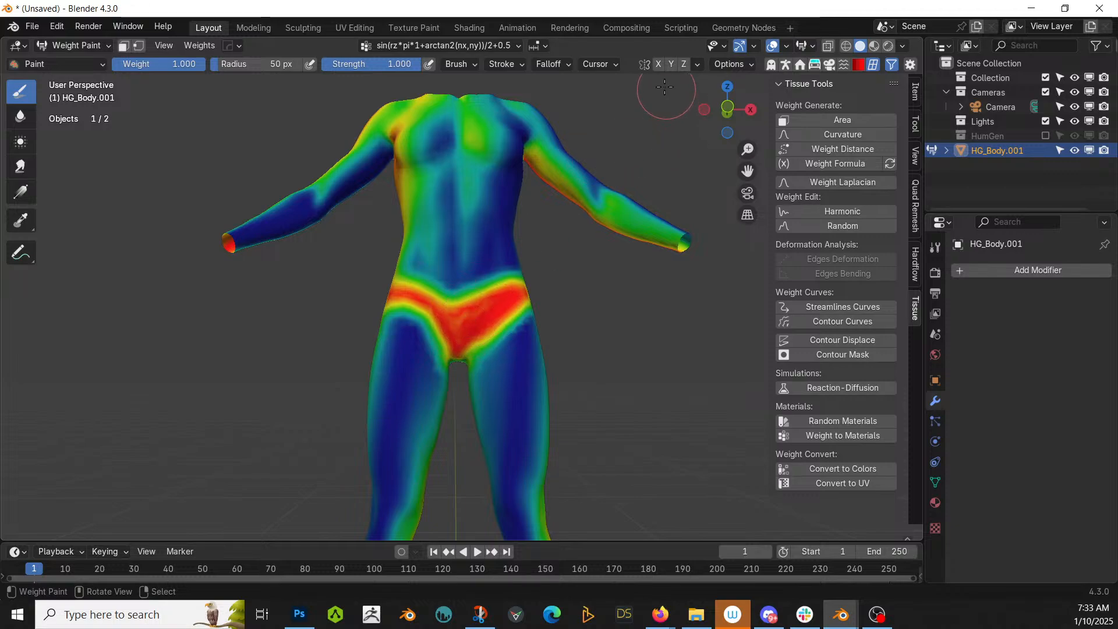
left_click(659, 65)
mouse_move(403, 271)
left_mouse_down()
mouse_move(498, 274)
mouse_move(443, 301)
mouse_move(530, 281)
left_mouse_up()
key("ctrl+x")
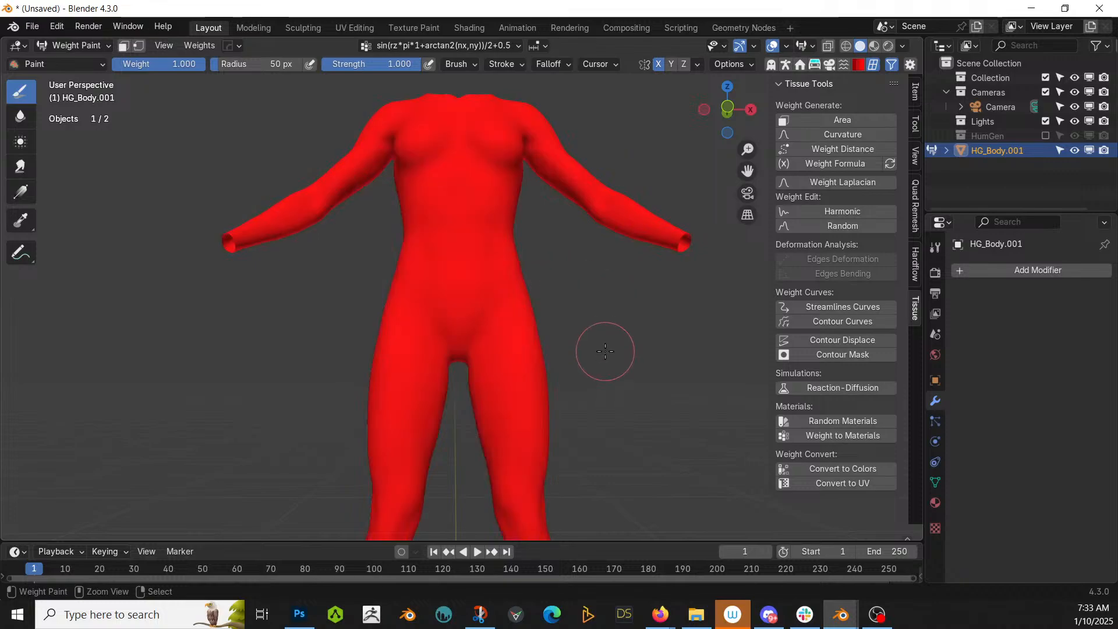
key("ctrl+z")
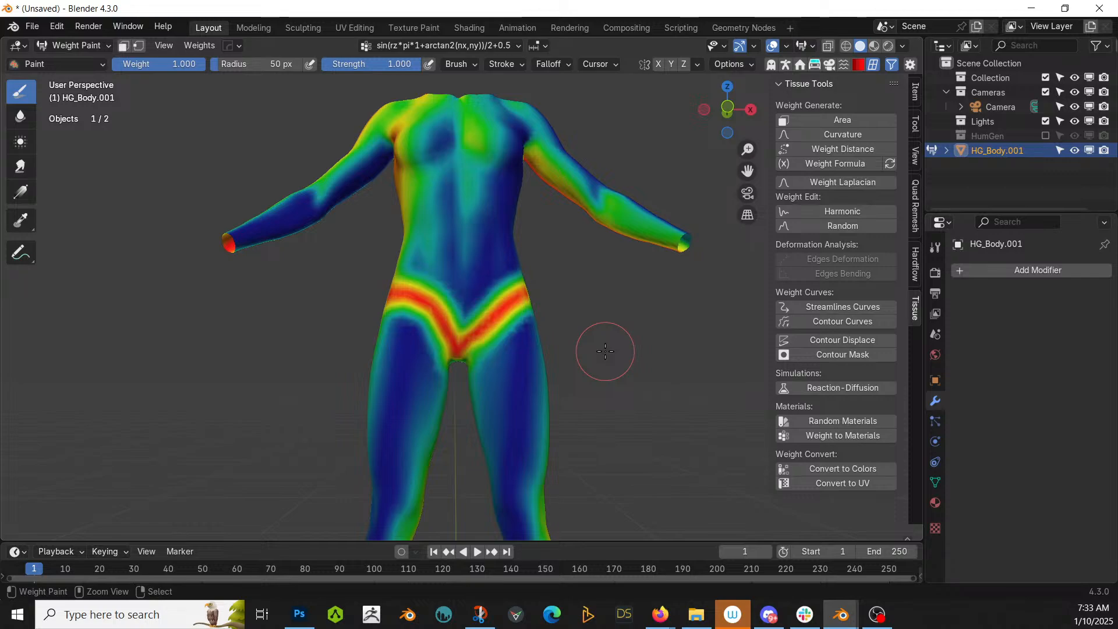
key("ctrl+z")
Paint a full-weight stripe from the neck down to the left waist, then diagonally across the hips to the outer right thigh.
mouse_move(604, 350)
middle_mouse_down()
mouse_move(742, 400)
mouse_move(419, 410)
mouse_move(513, 363)
middle_mouse_up()
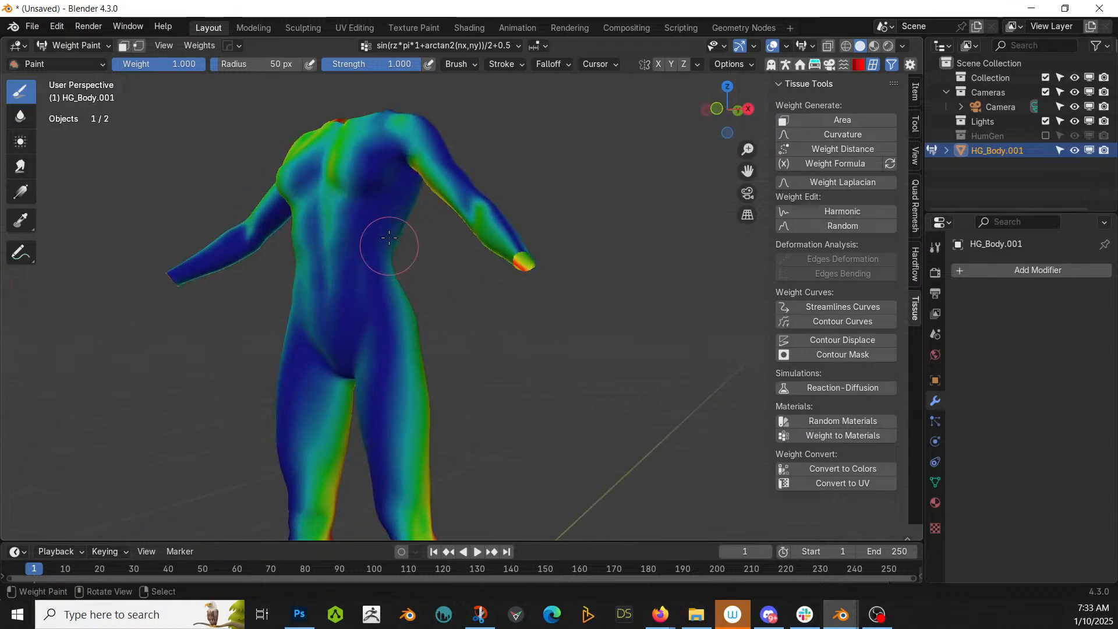
key("KP_1")
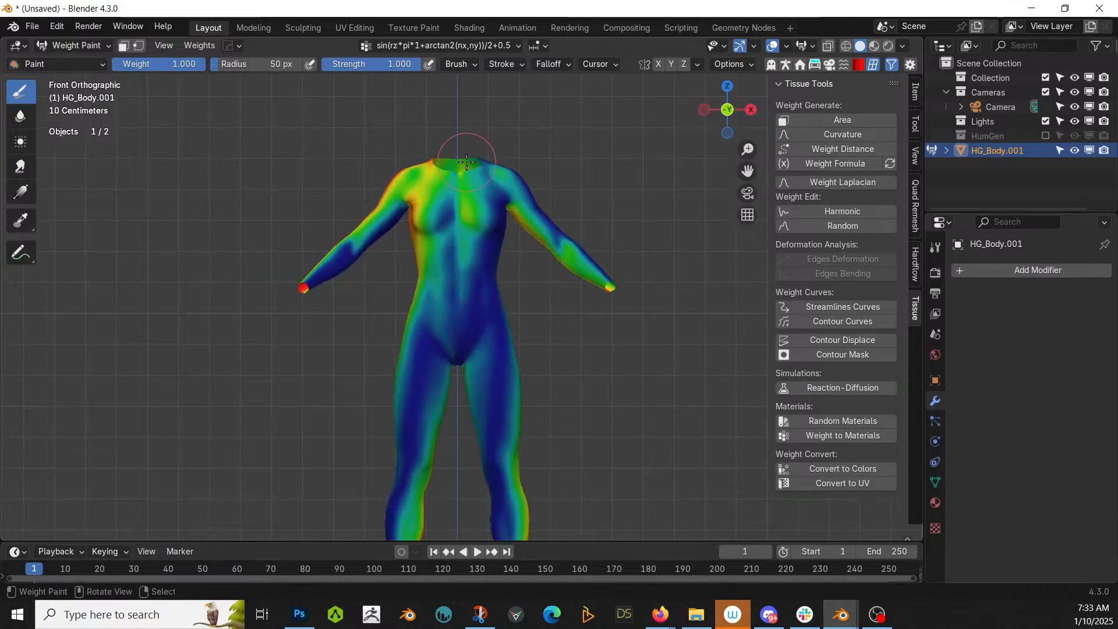
left_click_drag(463, 173, 577, 344)
middle_click_drag(610, 367, 344, 320)
left_click_drag(265, 276, 283, 449)
middle_click_drag(416, 370, 581, 383)
mouse_move(459, 438)
left_mouse_down()
mouse_move(594, 303)
mouse_move(475, 393)
left_mouse_up()
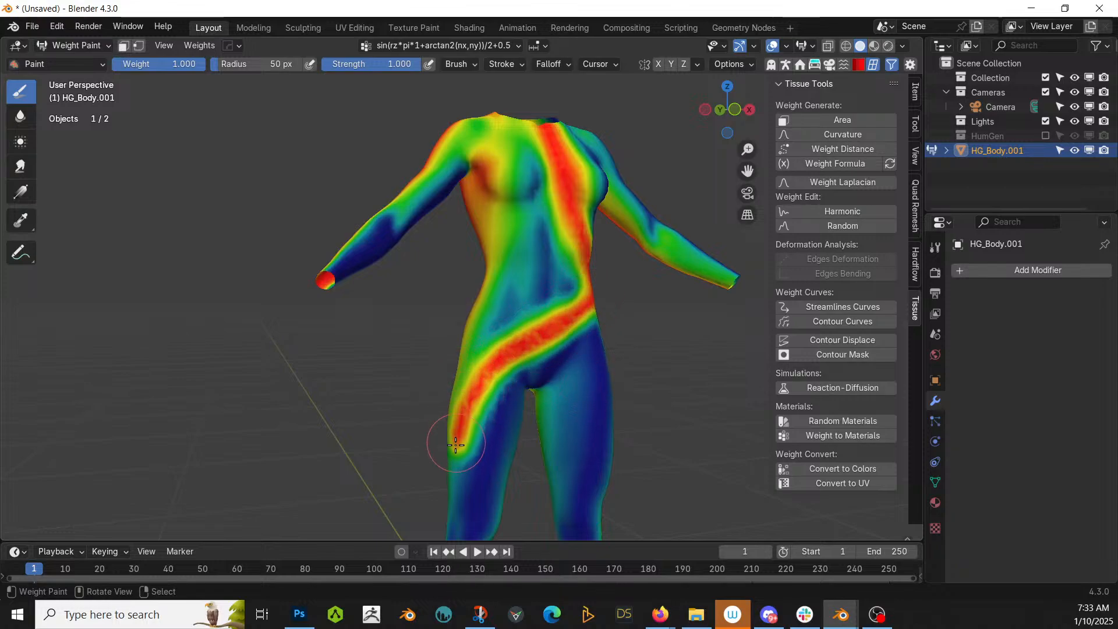
middle_click_drag(425, 460, 658, 440)
left_click_drag(658, 441, 643, 431)
mouse_move(692, 407)
middle_mouse_down()
mouse_move(569, 445)
mouse_move(422, 331)
middle_mouse_up()
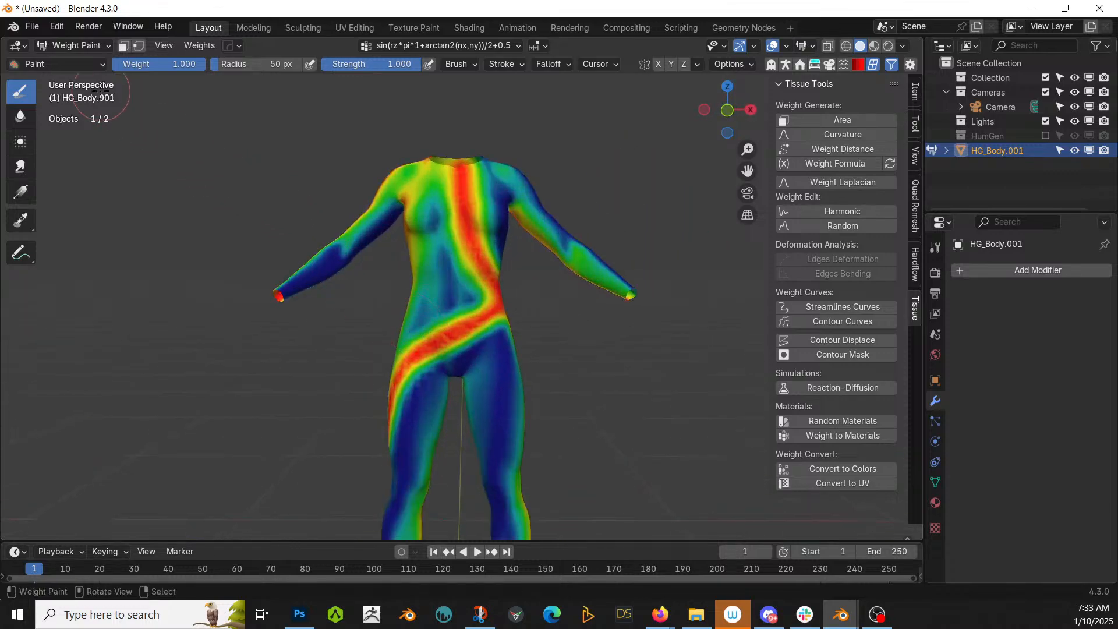
Return the body copy to Object Mode and turn on the wireframe overlay.
left_click(71, 47)
left_click(77, 63)
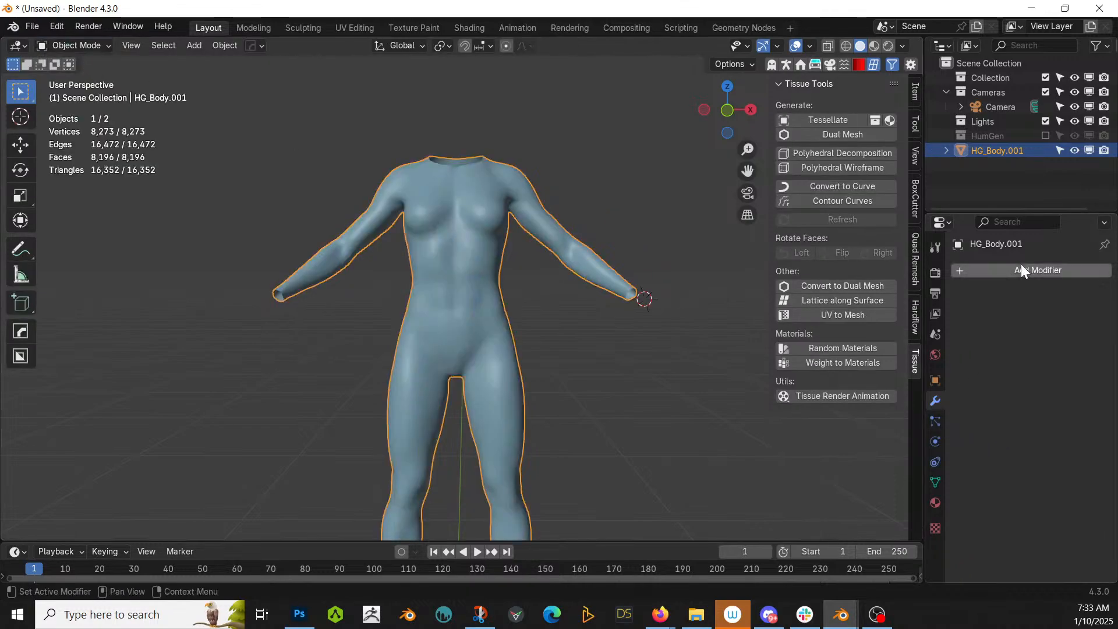
left_click(1037, 271)
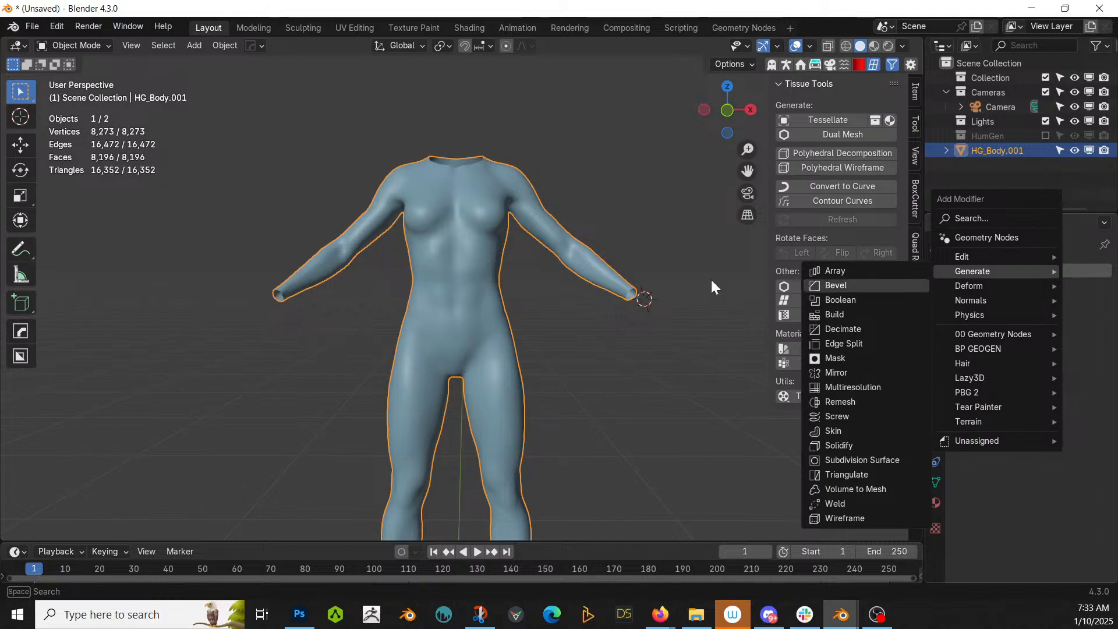
key("alt+v")
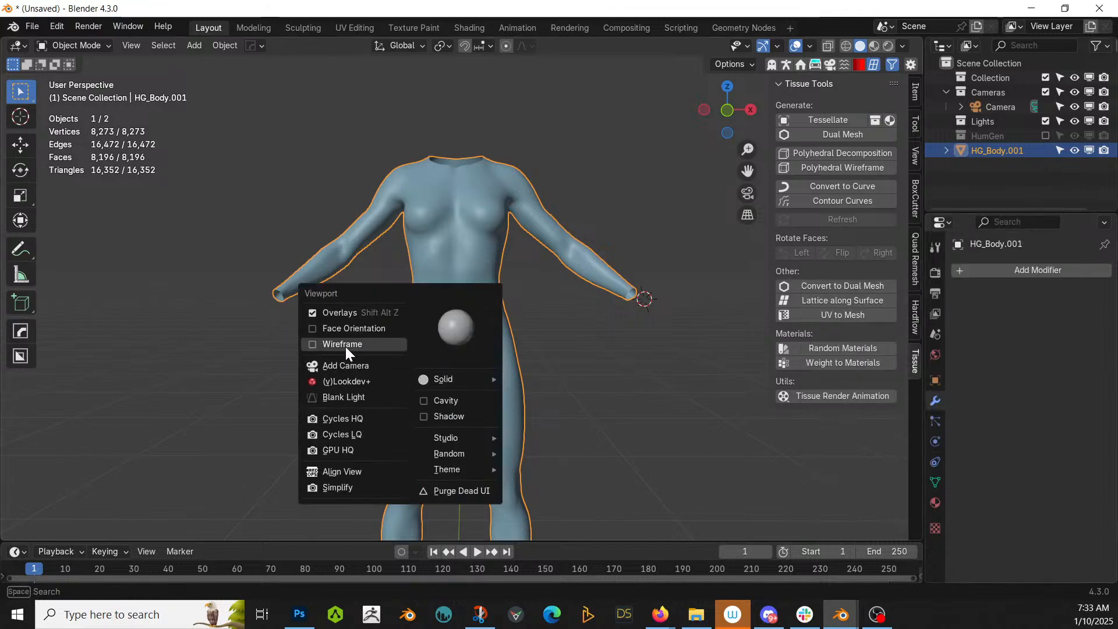
left_click(345, 345)
scroll(585, 357, "up", 4)
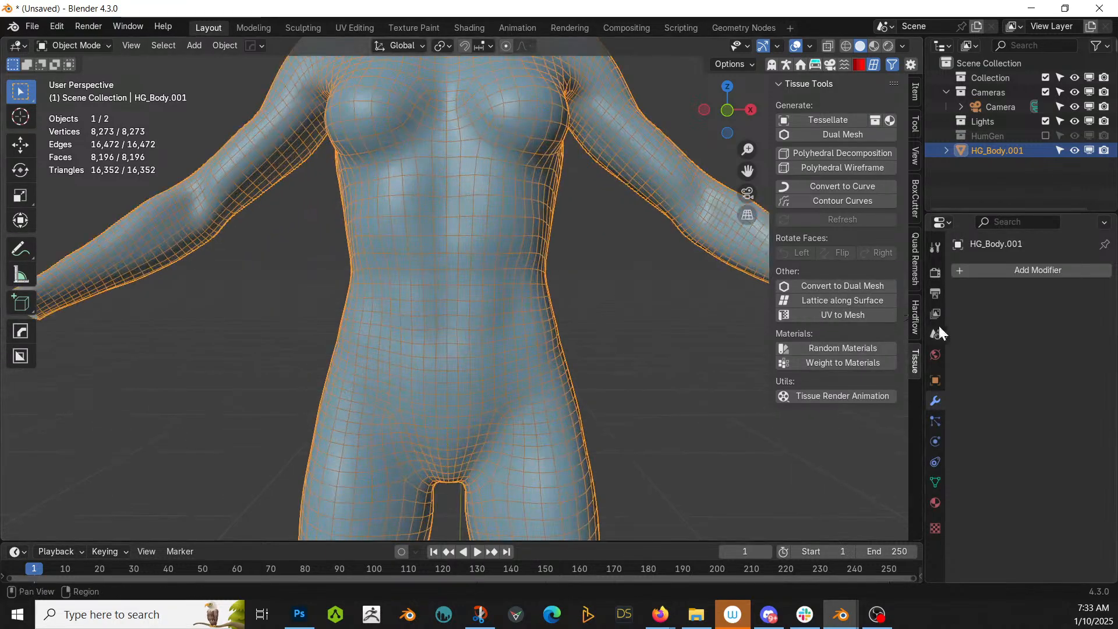
Add a Decimate modifier to the body copy and set its vertex group to the painted spiral formula group, sin(rz*pi*1+arctan2(nx,ny))/2+0.5.
left_click(1015, 275)
mouse_move(1016, 271)
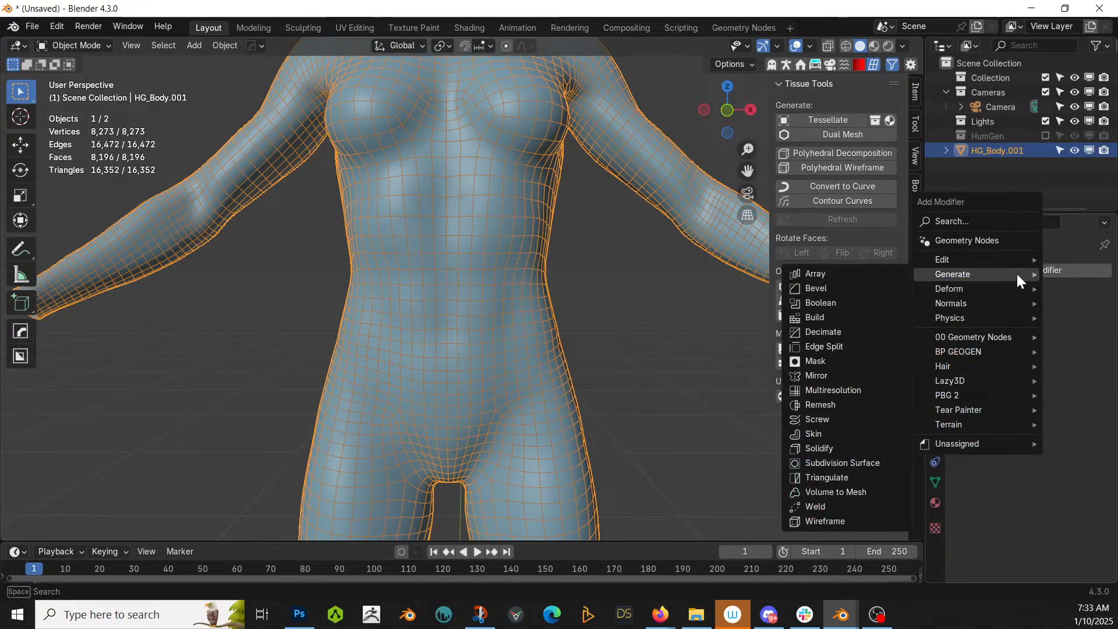
left_click(836, 332)
left_click(1031, 421)
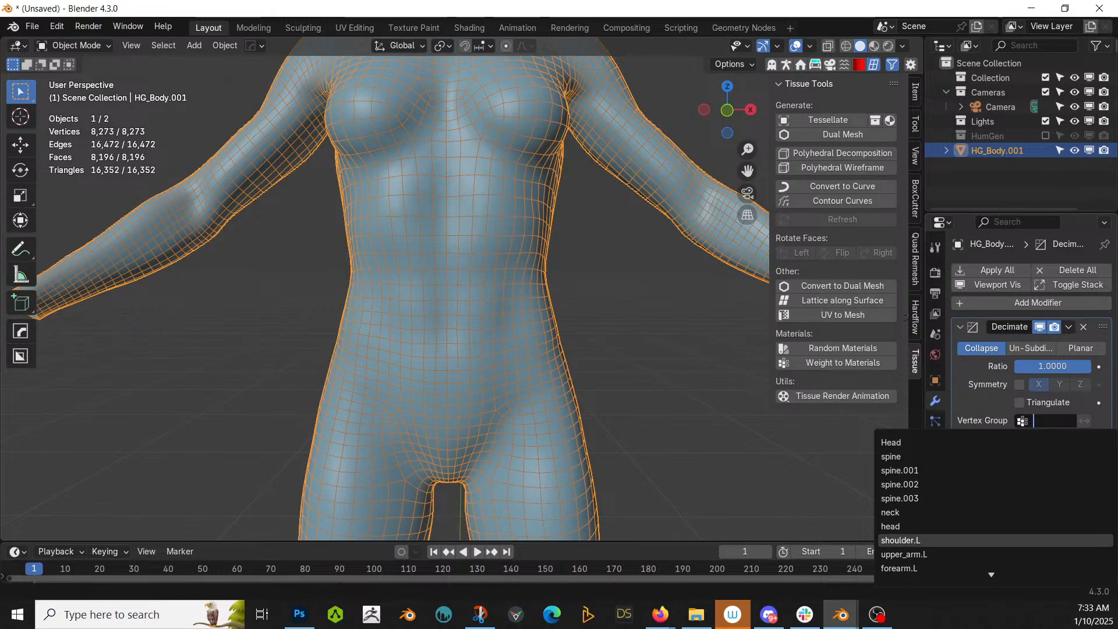
scroll(994, 505, "down", 14)
scroll(995, 505, "down", 20)
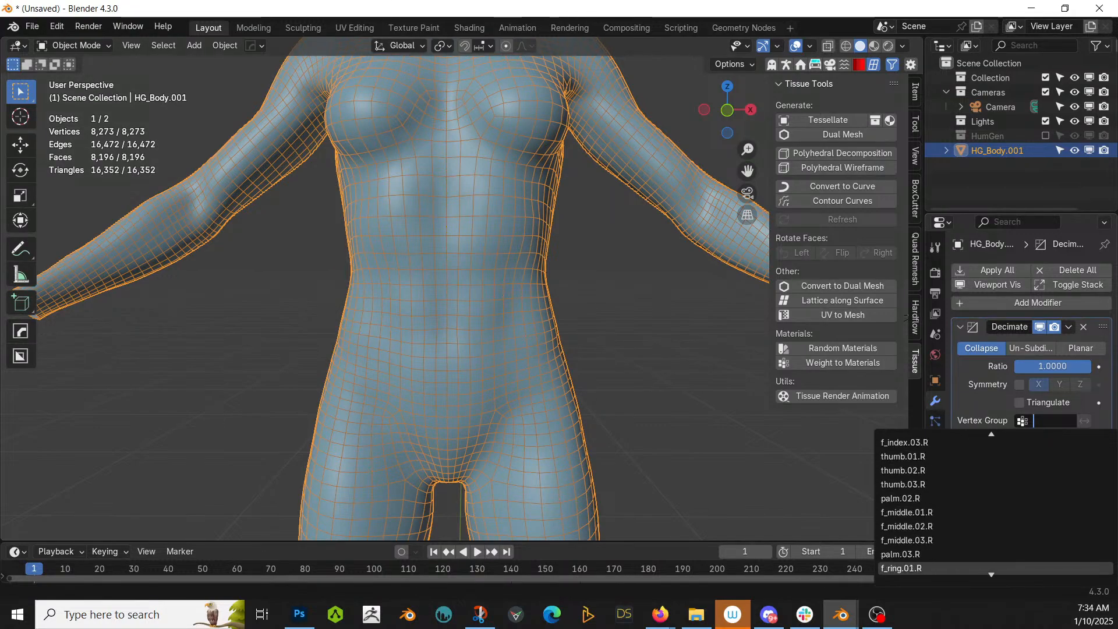
scroll(994, 505, "down", 20)
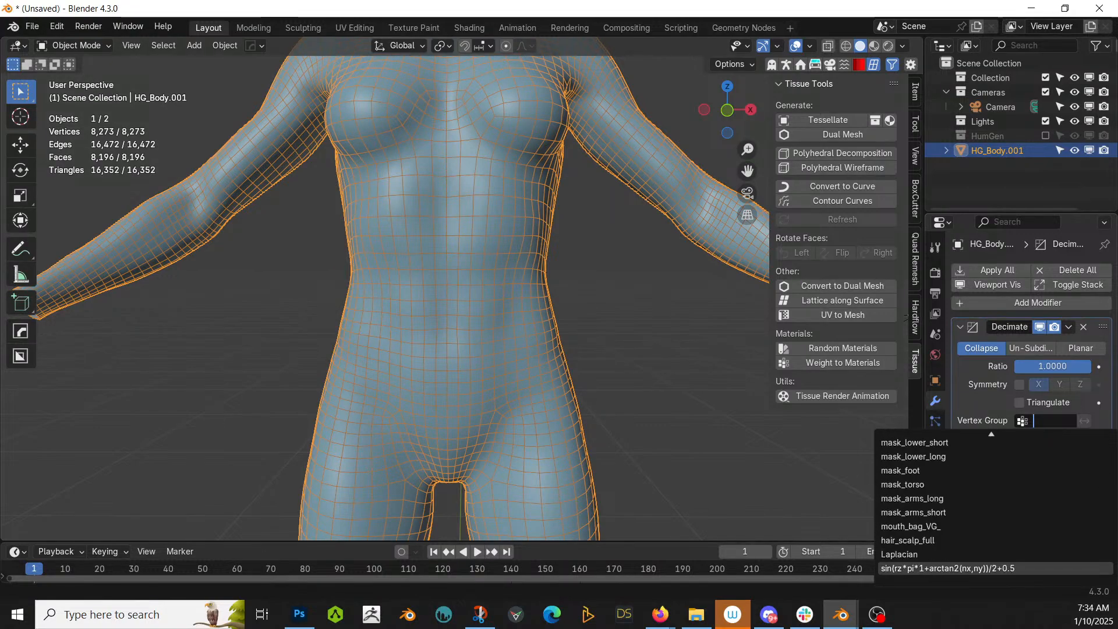
left_click(958, 568)
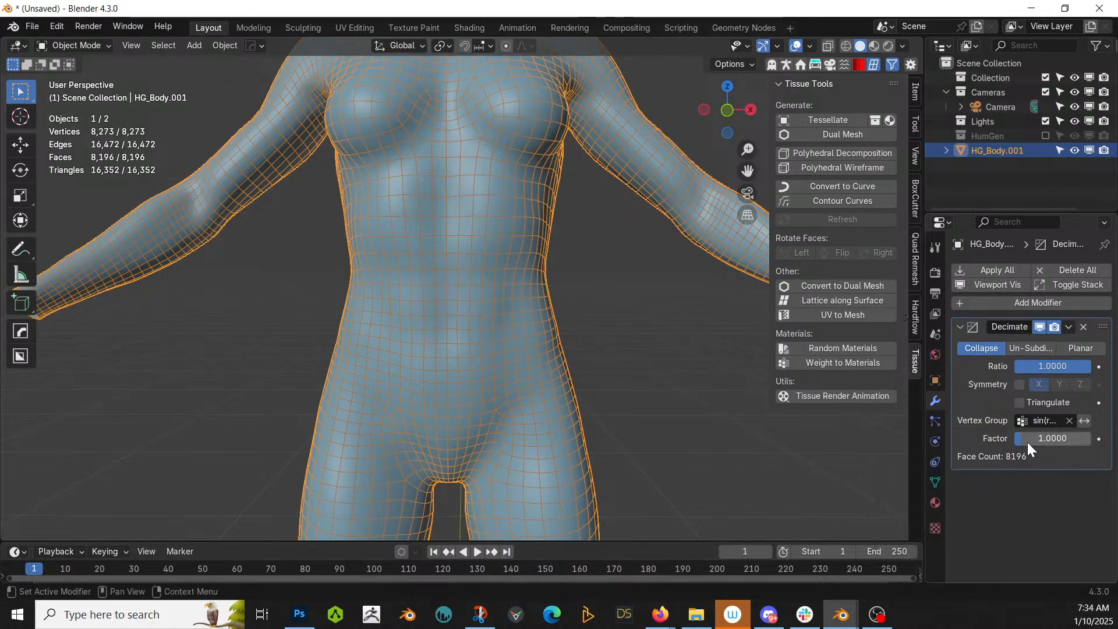
Set the Decimate ratio to 0.2687 and the vertex group factor to 0.2537.
left_click_drag(1068, 368, 1014, 368)
left_click_drag(1031, 438, 993, 438)
scroll(554, 333, "down", 3)
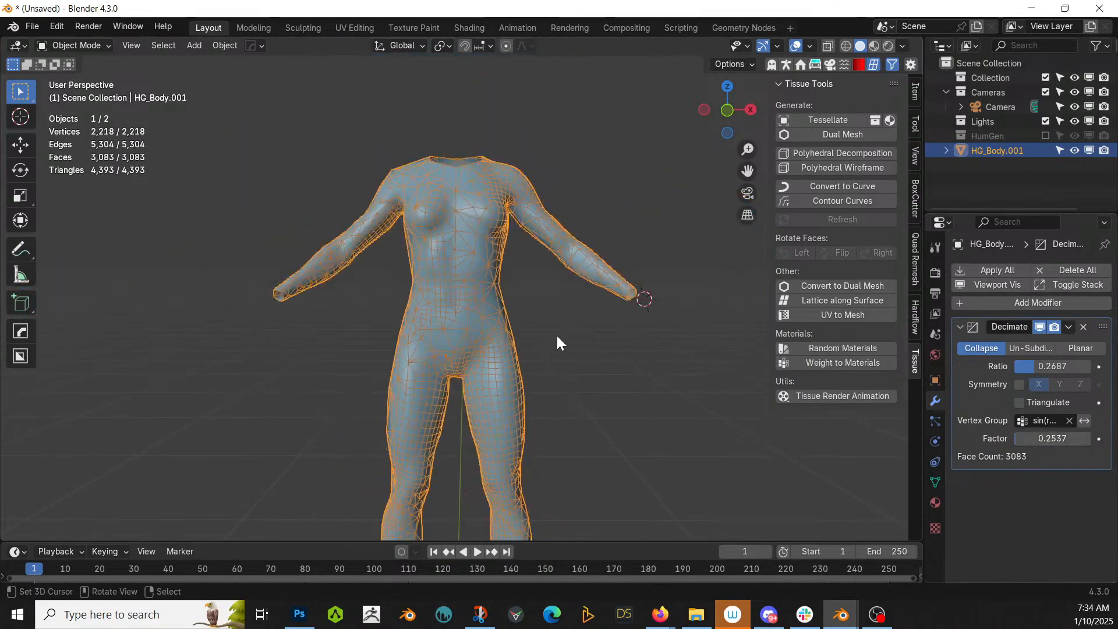
middle_click_drag(554, 333, 564, 365)
Lower the Decimate ratio to 0.1045, check the mesh from the back and front, and apply all modifiers.
left_click_drag(1034, 369, 1023, 369)
middle_click_drag(694, 400, 369, 400)
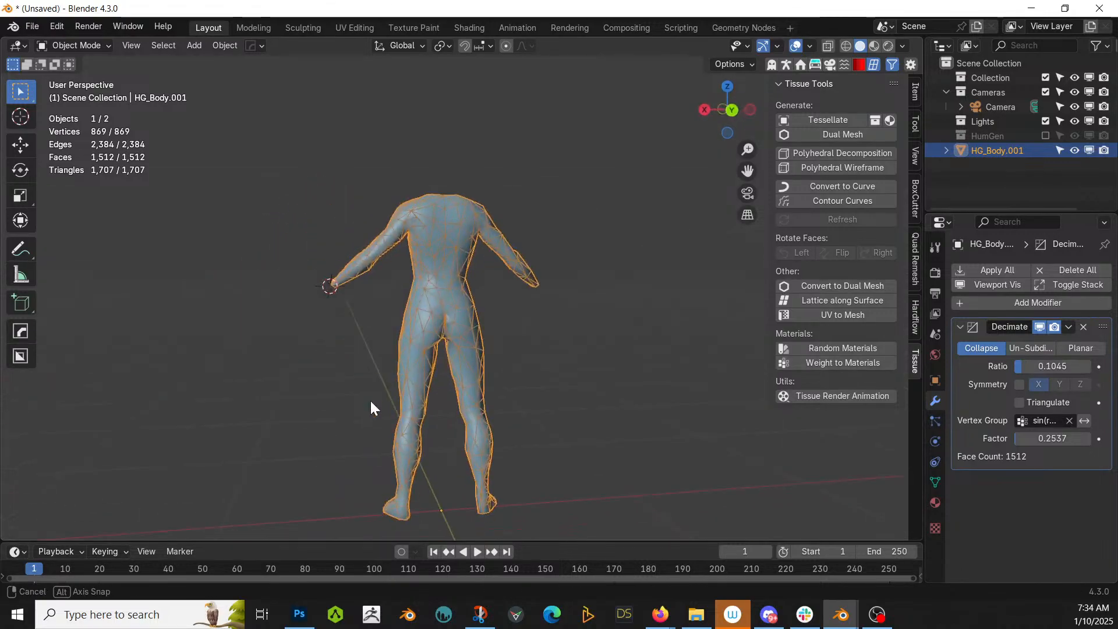
scroll(486, 391, "up", 2)
middle_click_drag(524, 395, 746, 401)
scroll(644, 400, "up", 2)
scroll(644, 406, "down", 4)
middle_click_drag(457, 414, 531, 440)
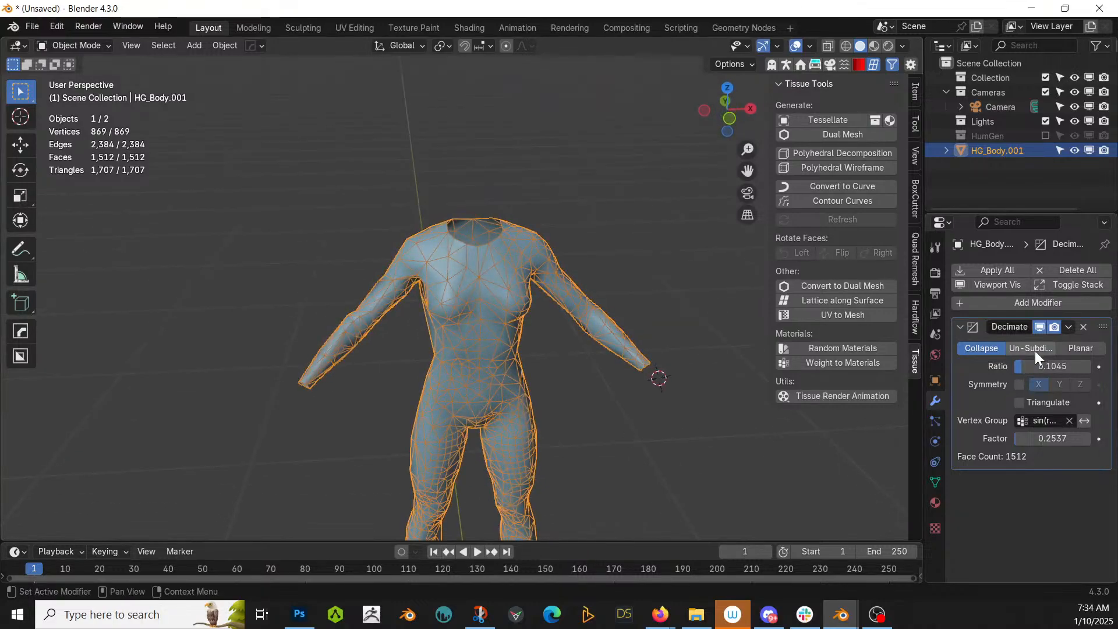
left_click(1008, 269)
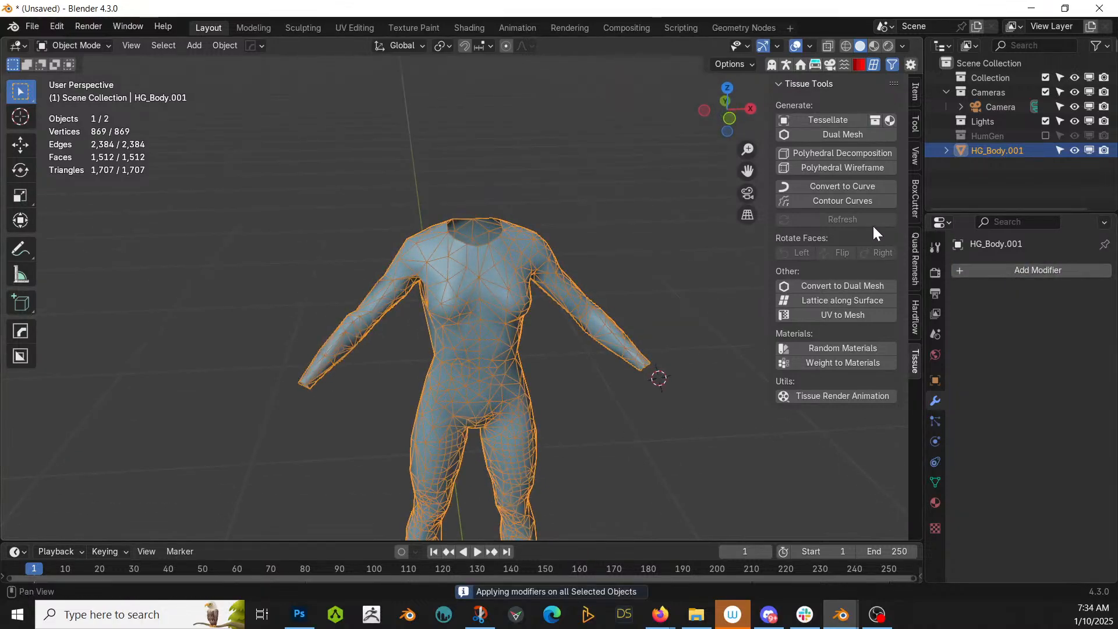
Create a Tissue Dual Mesh from the body copy with Apply Modifiers on and Triangles as source faces, and isolate it in local view.
left_click(848, 136)
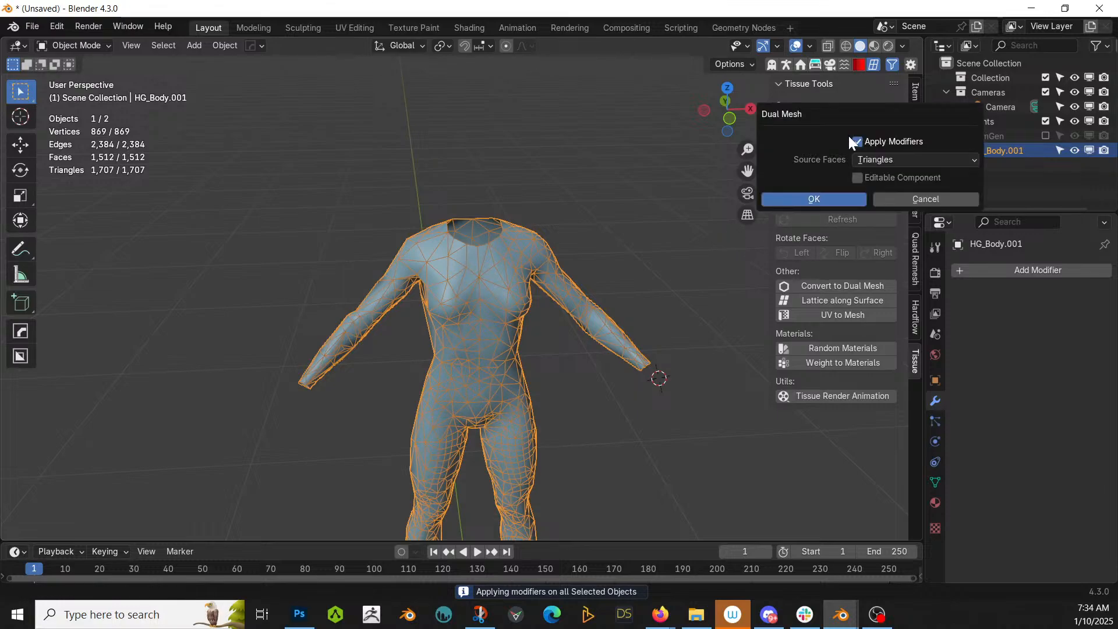
left_click(829, 198)
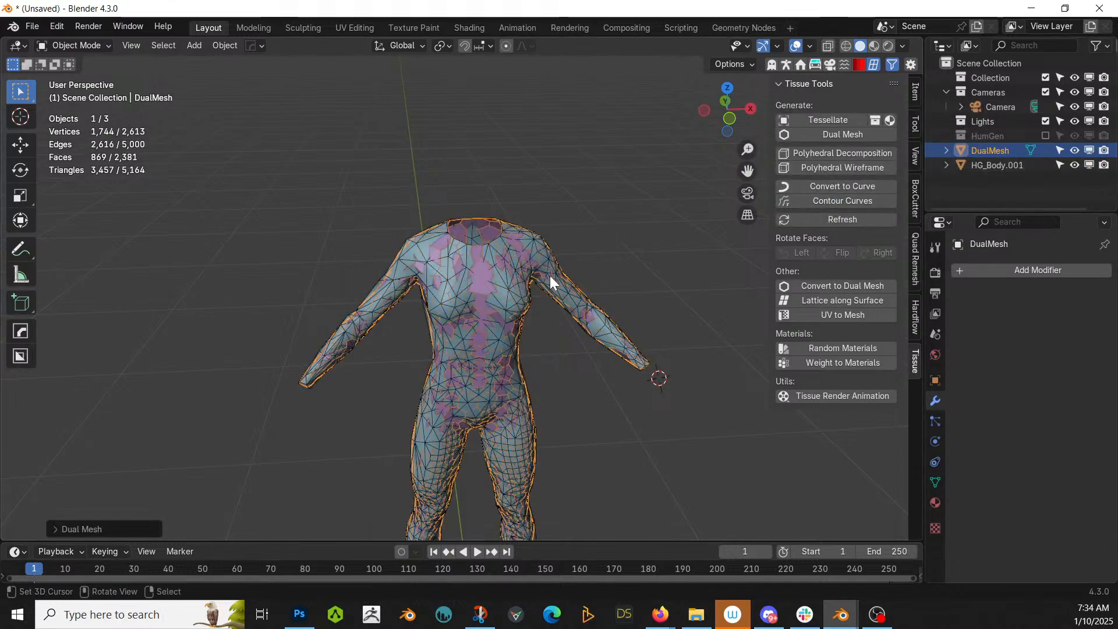
key("KP_Divide")
scroll(474, 292, "up", 4)
middle_click_drag(497, 337, 560, 317)
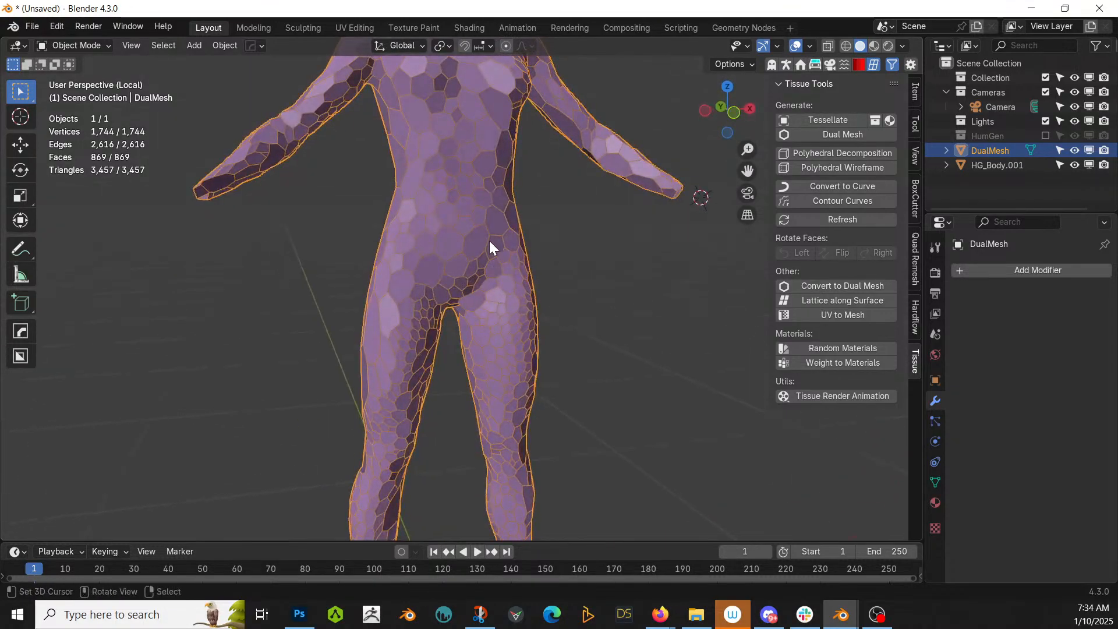
In Edit Mode, select the large lower-abdomen face and all faces of similar area with a threshold of 0.002.
key("Tab")
scroll(480, 258, "up", 2)
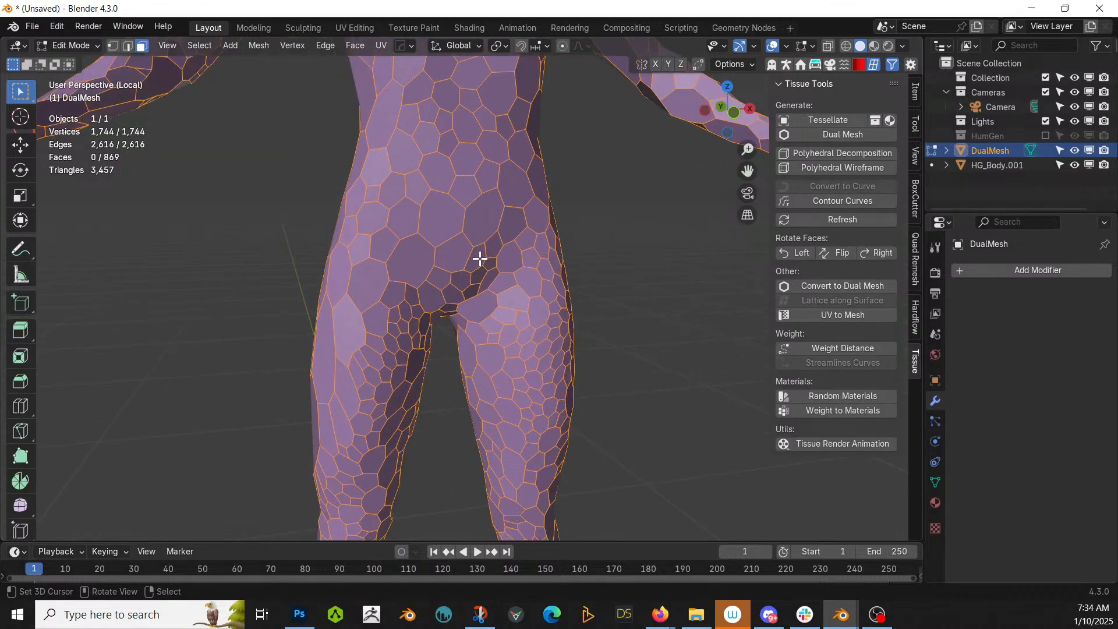
left_click(451, 221)
key("shift+g")
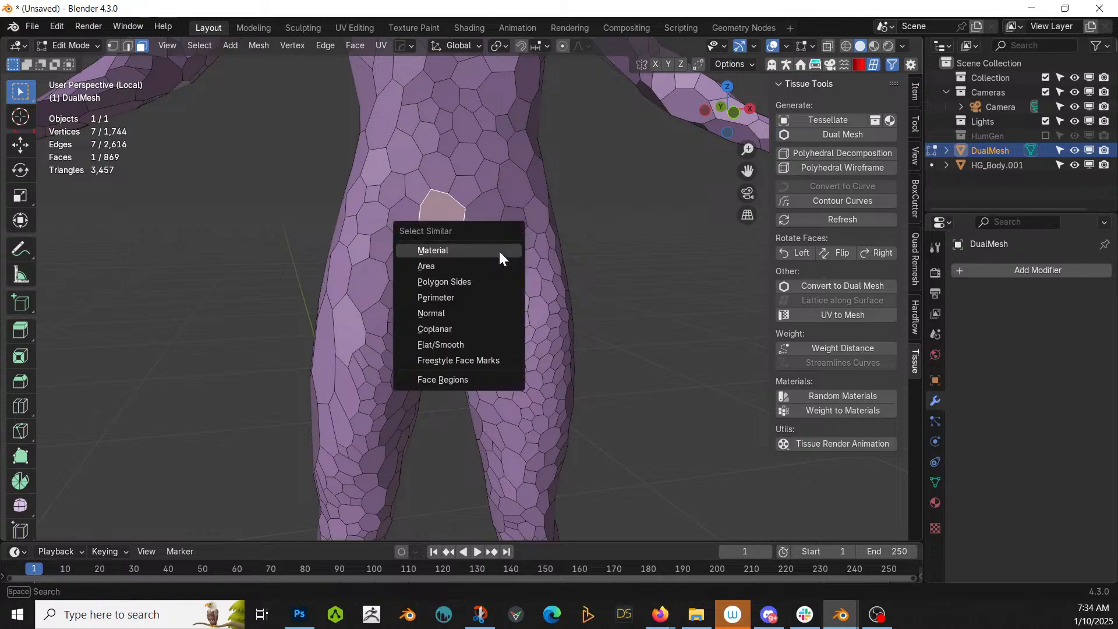
left_click(461, 266)
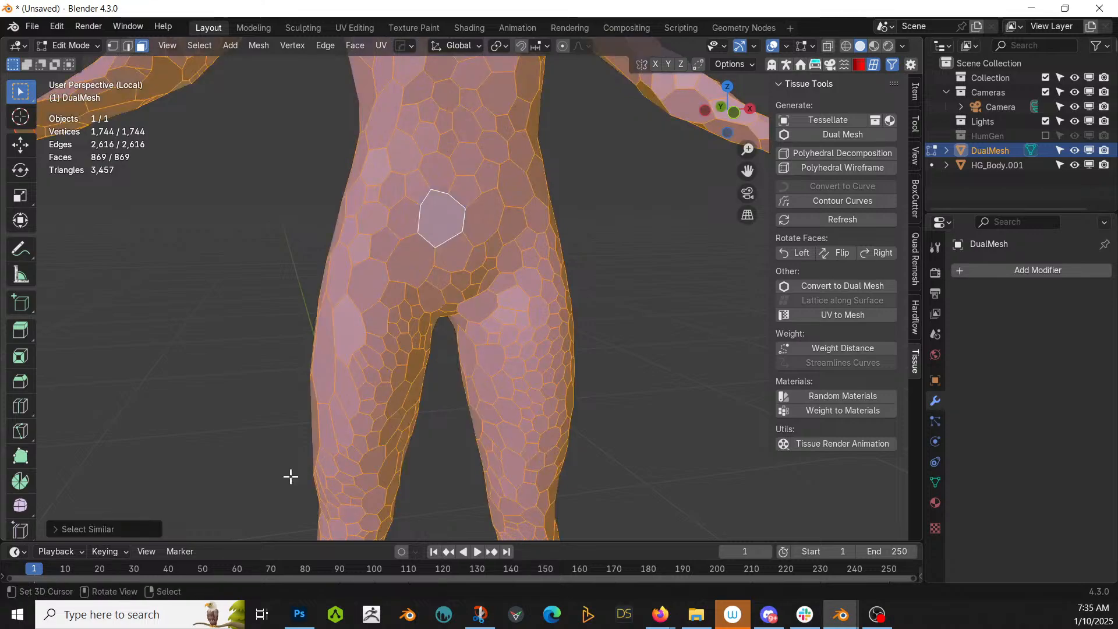
left_click(57, 529)
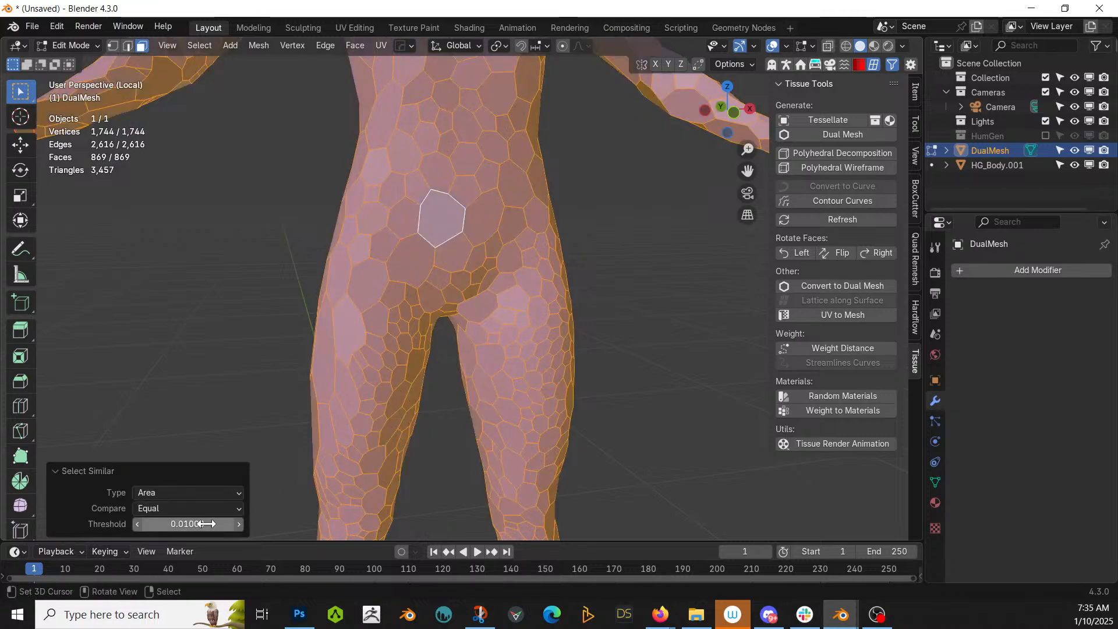
left_click(201, 523)
type(".00")
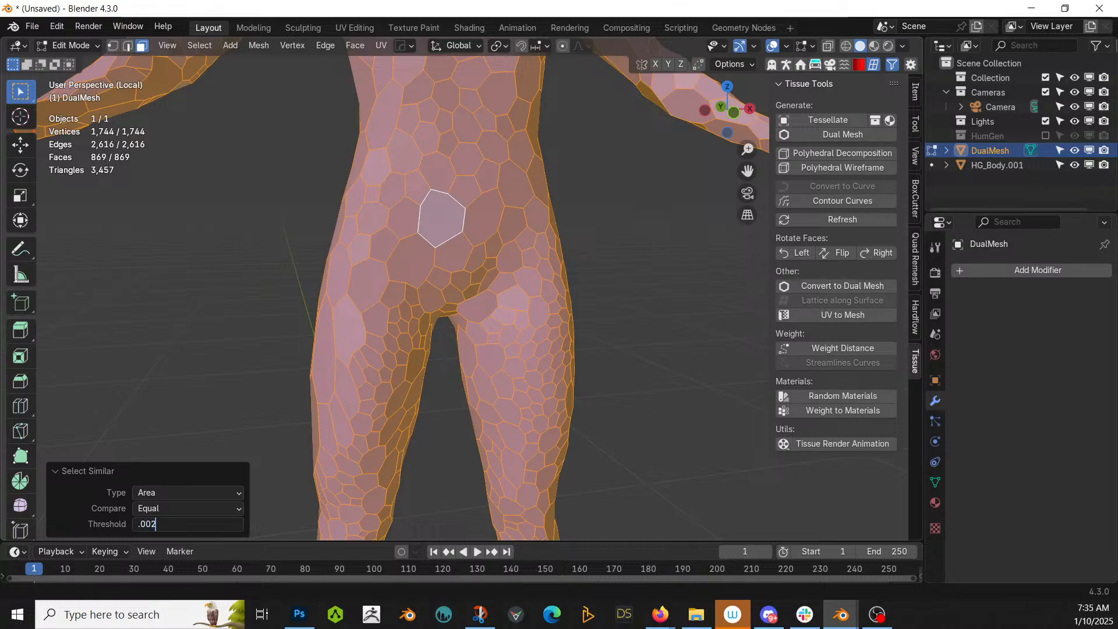
type("2")
key("Return")
Add the unselected faces around the front of the crotch to the selection with Circle Select.
scroll(582, 360, "down", 5)
middle_click_drag(619, 352, 584, 297)
scroll(539, 338, "up", 4)
scroll(461, 299, "up", 1)
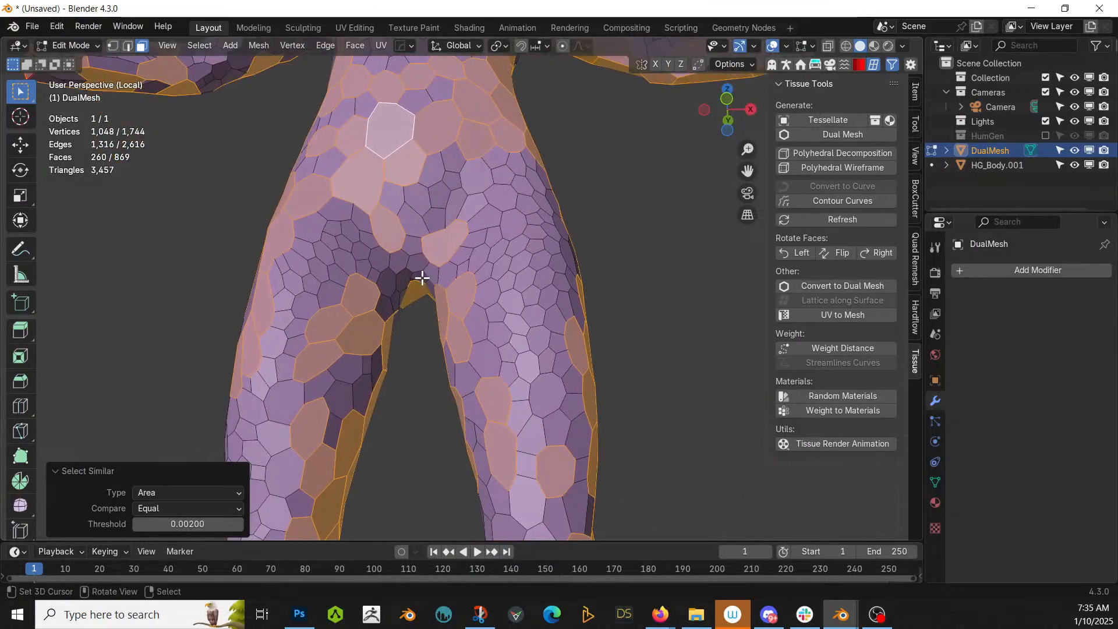
scroll(421, 279, "down", 3)
mouse_move(489, 289)
middle_mouse_down()
mouse_move(514, 332)
mouse_move(400, 383)
mouse_move(346, 386)
mouse_move(527, 326)
middle_mouse_up()
scroll(487, 312, "up", 4)
key("c")
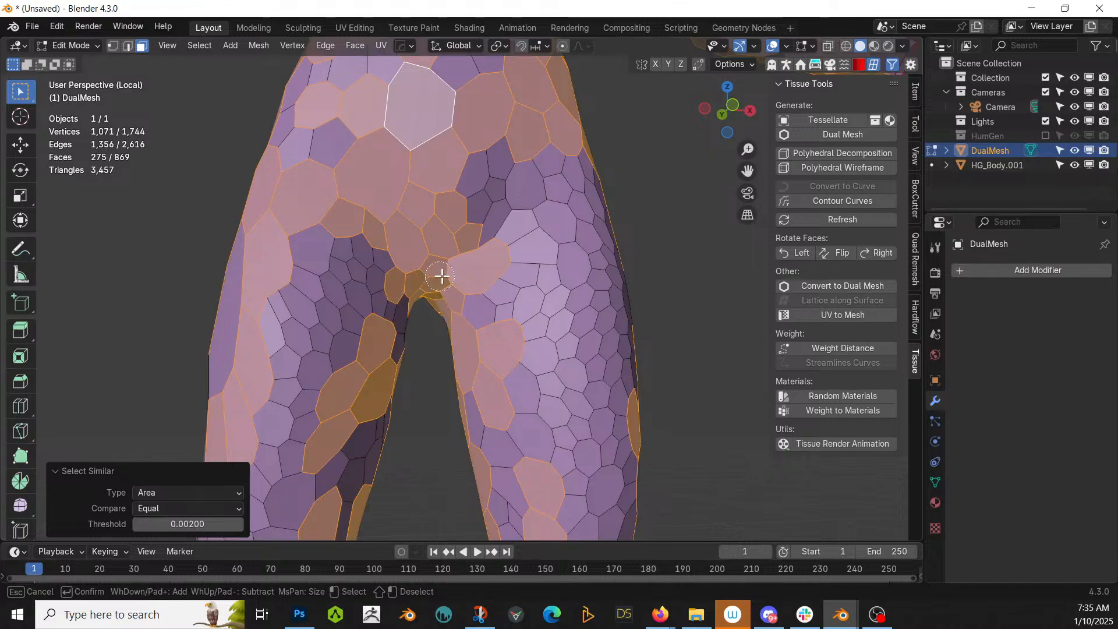
key("Escape")
Add the unselected faces in the middle of the buttocks and lower back to the selection with Circle Select.
middle_click_drag(576, 324, 382, 356)
middle_click_drag(378, 352, 507, 332)
key("c")
left_click_drag(514, 327, 503, 276)
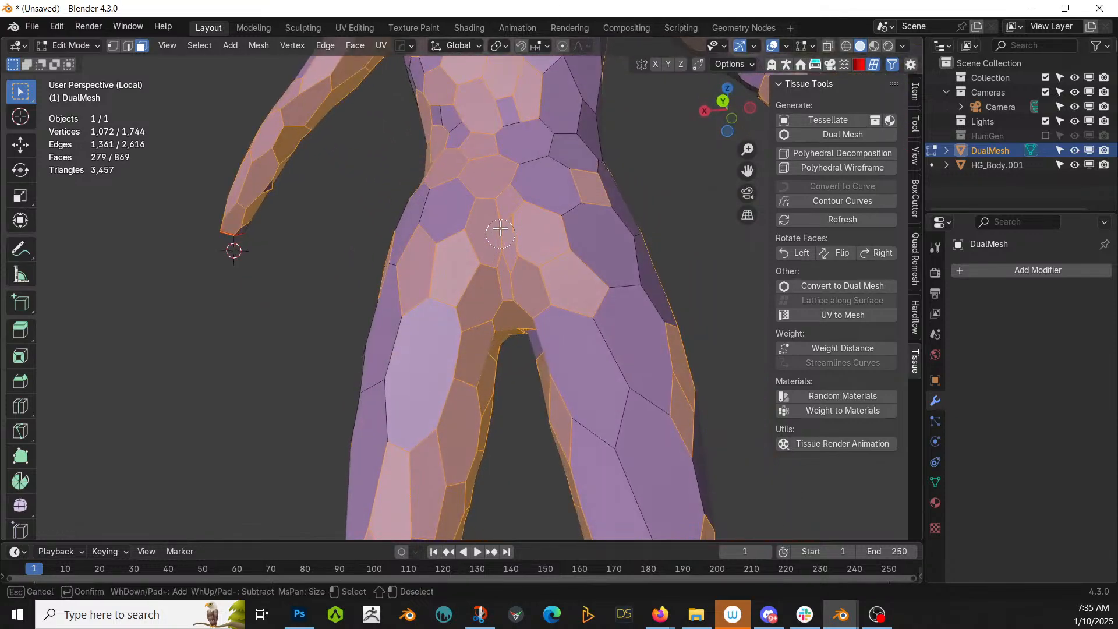
key("Escape")
Add the unselected faces on the front of the chest to the selection with Circle Select.
scroll(592, 315, "down", 4)
middle_click_drag(592, 323, 606, 464)
scroll(607, 464, "up", 5)
middle_click_drag(522, 435, 482, 421)
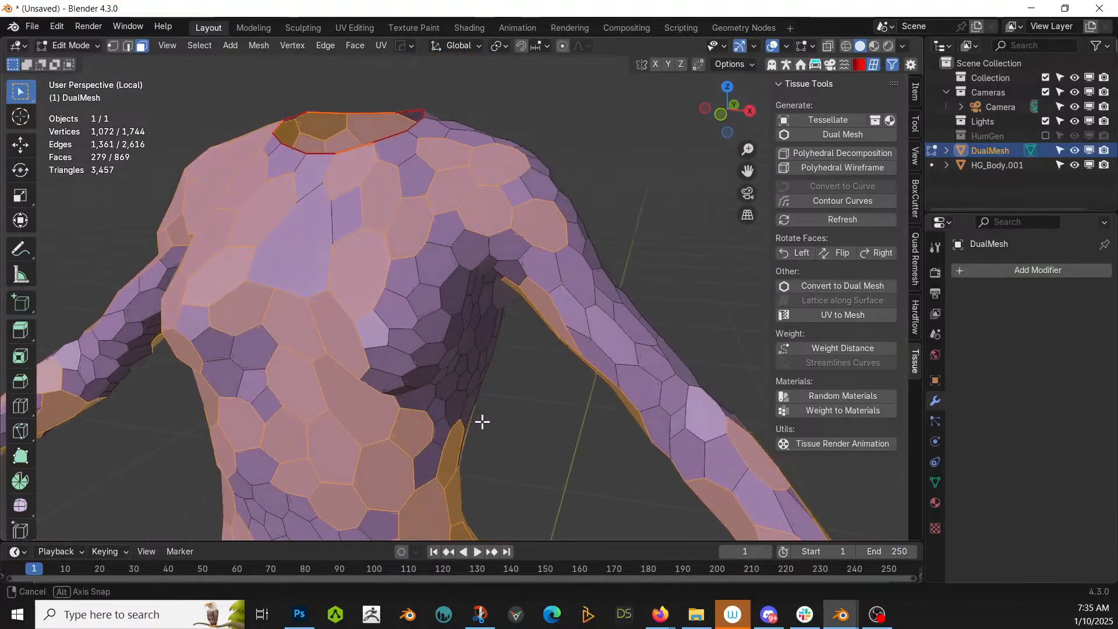
key("c")
mouse_move(431, 367)
left_mouse_down()
mouse_move(429, 357)
mouse_move(376, 370)
mouse_move(379, 326)
left_mouse_up()
key("Escape")
Invert the face selection, delete the selected faces of DualMesh, and return to Object Mode.
middle_click_drag(569, 454, 308, 269)
middle_click_drag(262, 232, 563, 317)
scroll(495, 299, "down", 8)
scroll(563, 318, "up", 3)
key("ctrl+KP_Add")
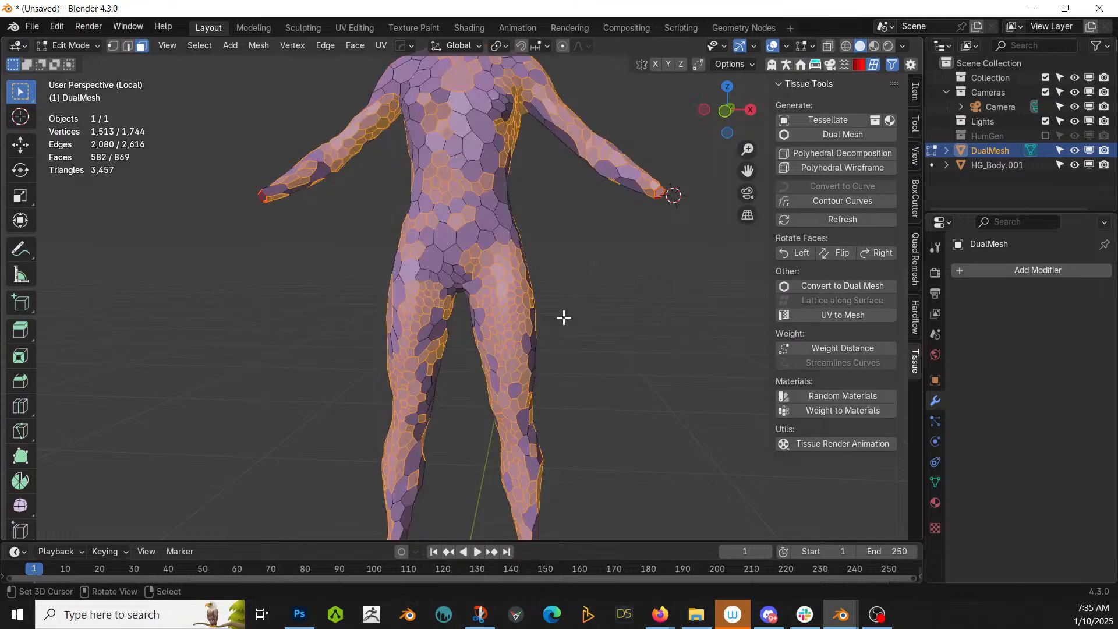
key("x")
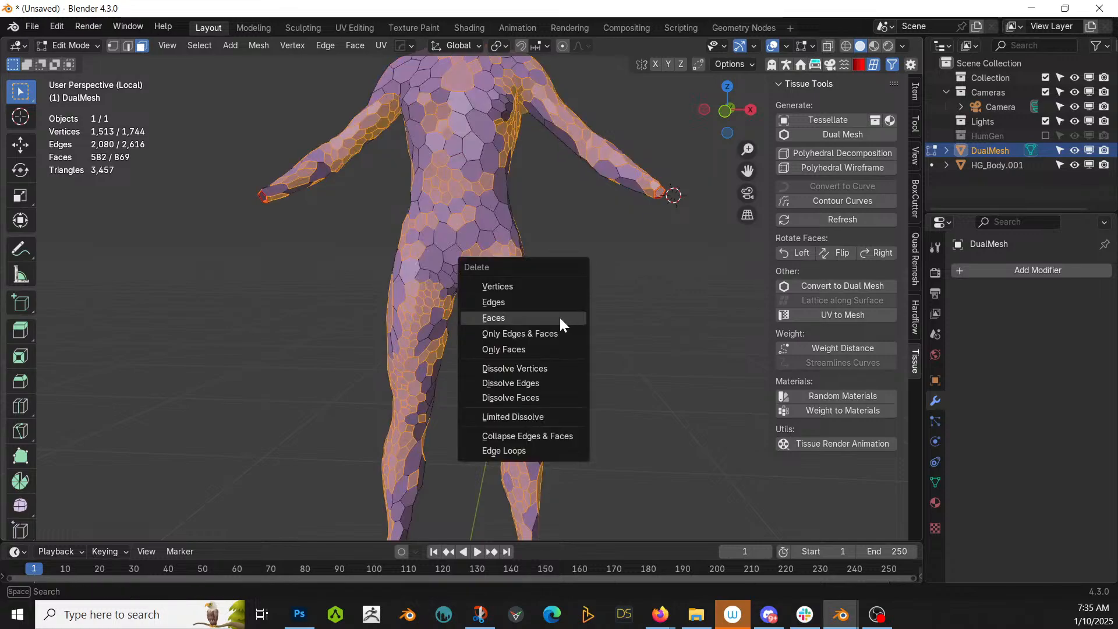
left_click(560, 318)
middle_click_drag(559, 317, 546, 369)
key("Tab")
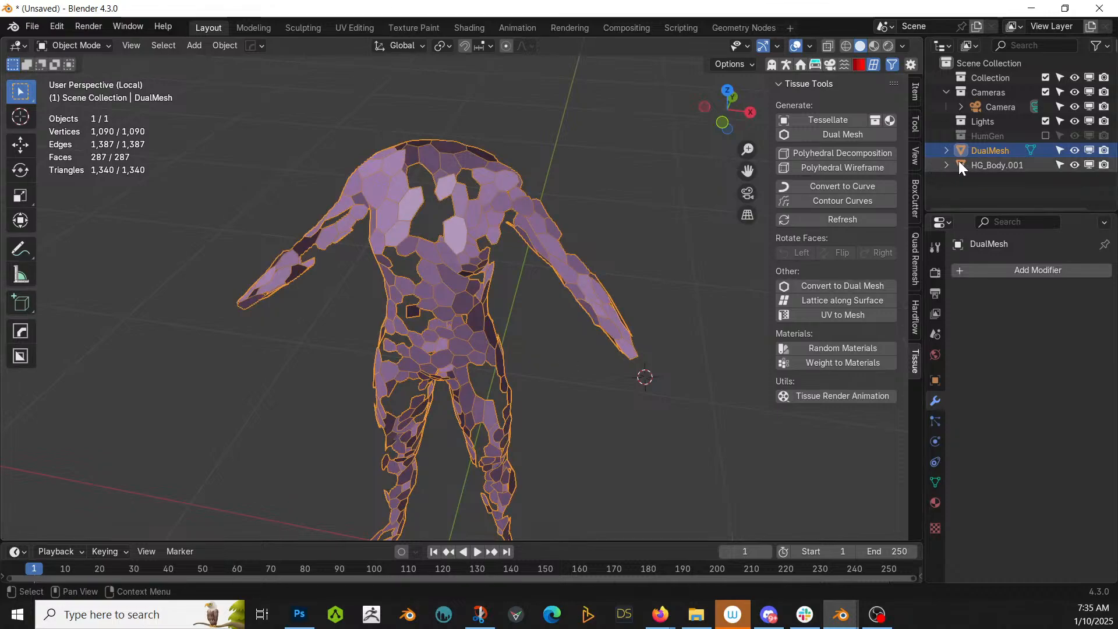
Leave local view, move HG_Body.001 to a new collection named ORIG, and exclude that collection from the view layer.
left_click(988, 165)
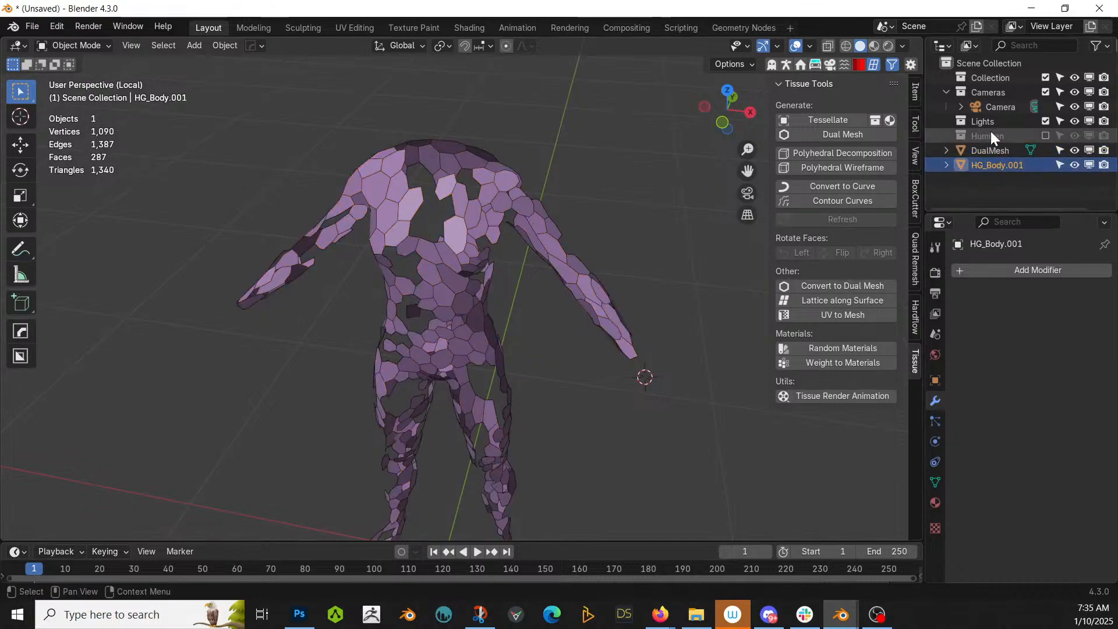
key("KP_Divide")
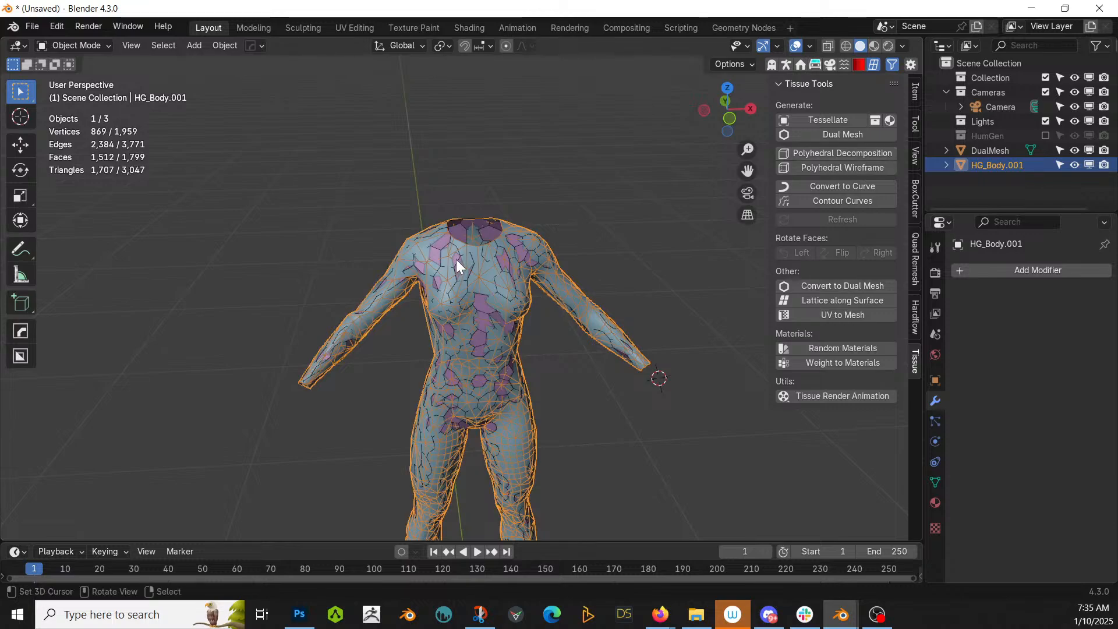
key("m")
left_click(415, 240)
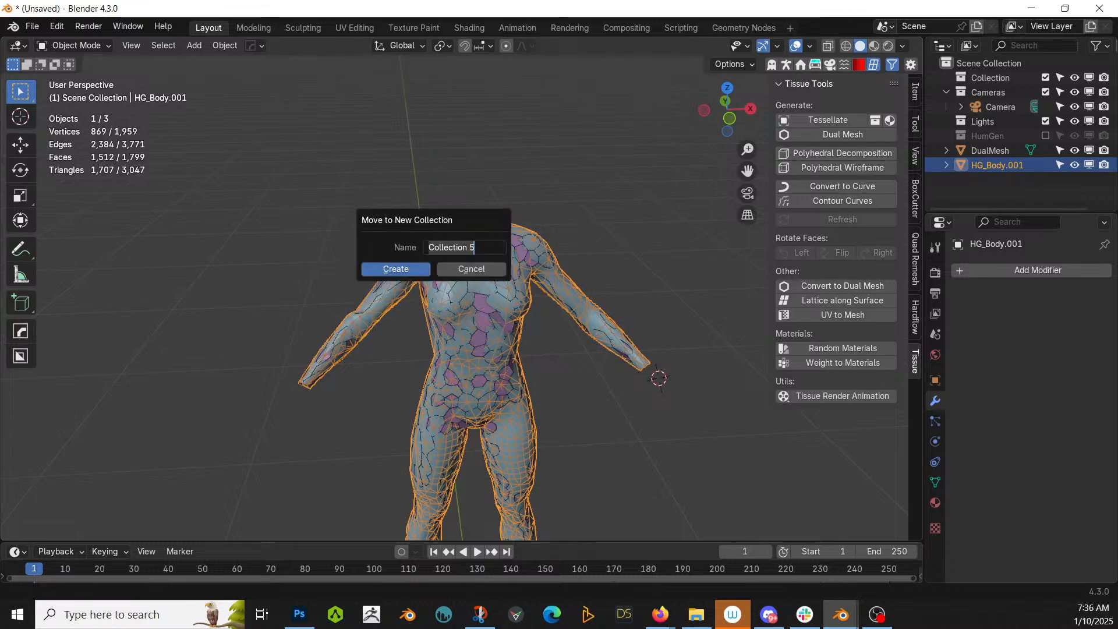
key("Return")
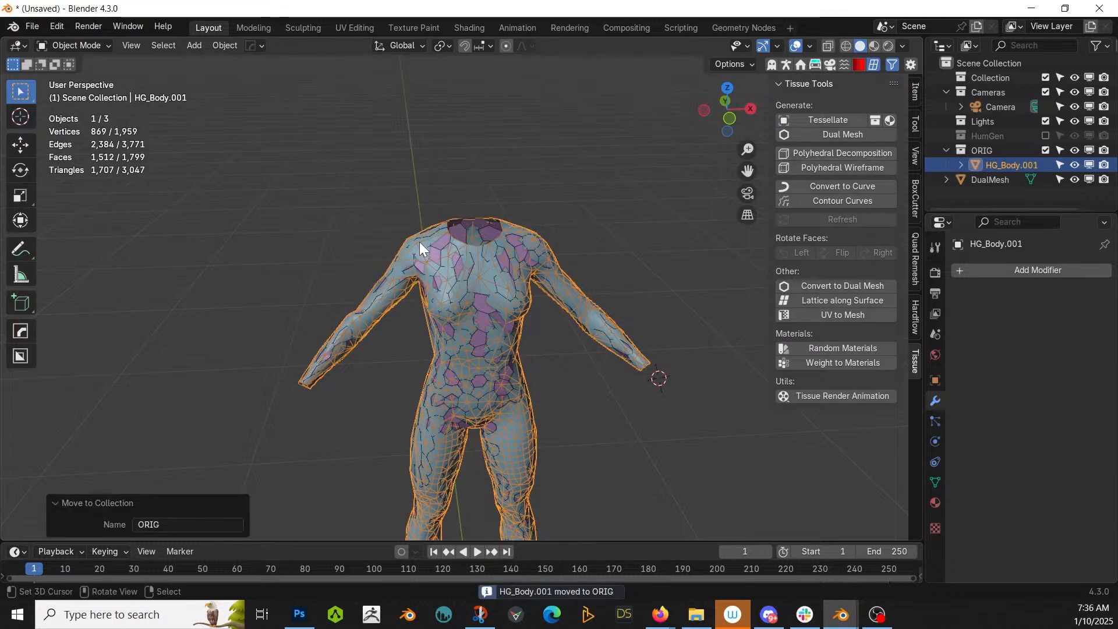
left_click(1047, 150)
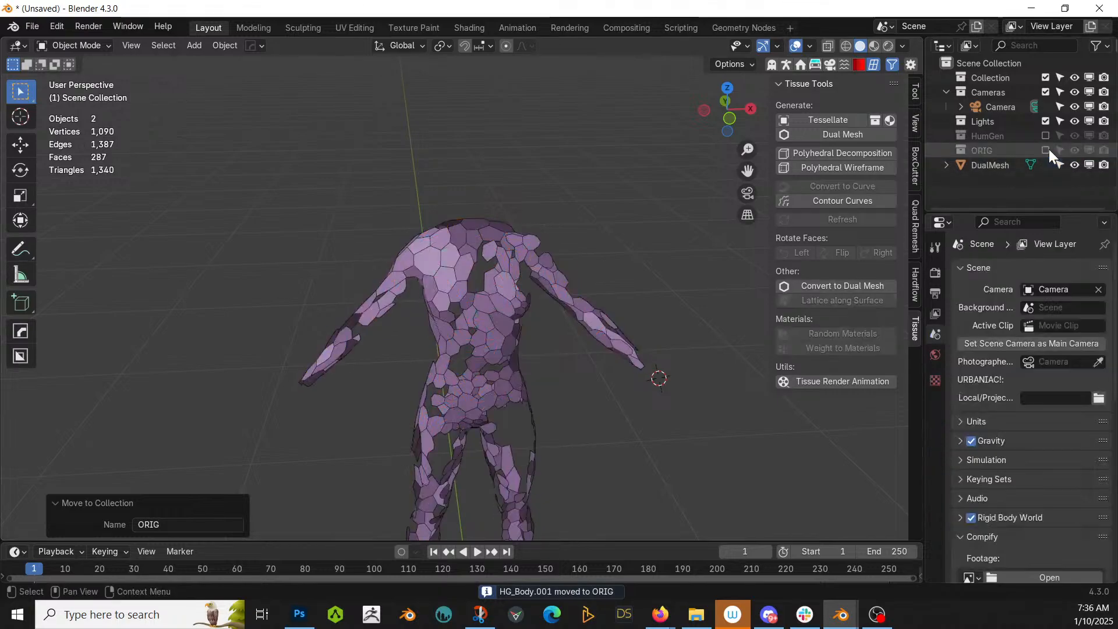
Re-enable the HumGen collection and compare the cell mesh with the body from the front and side.
middle_click_drag(536, 291, 525, 270)
left_click(362, 234)
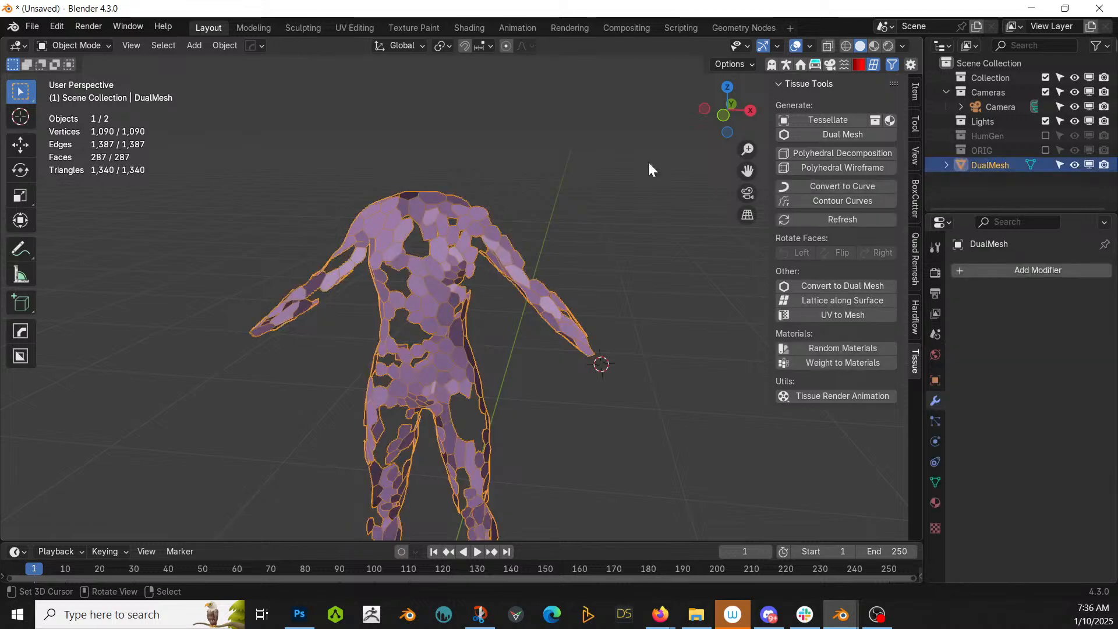
left_click(1046, 136)
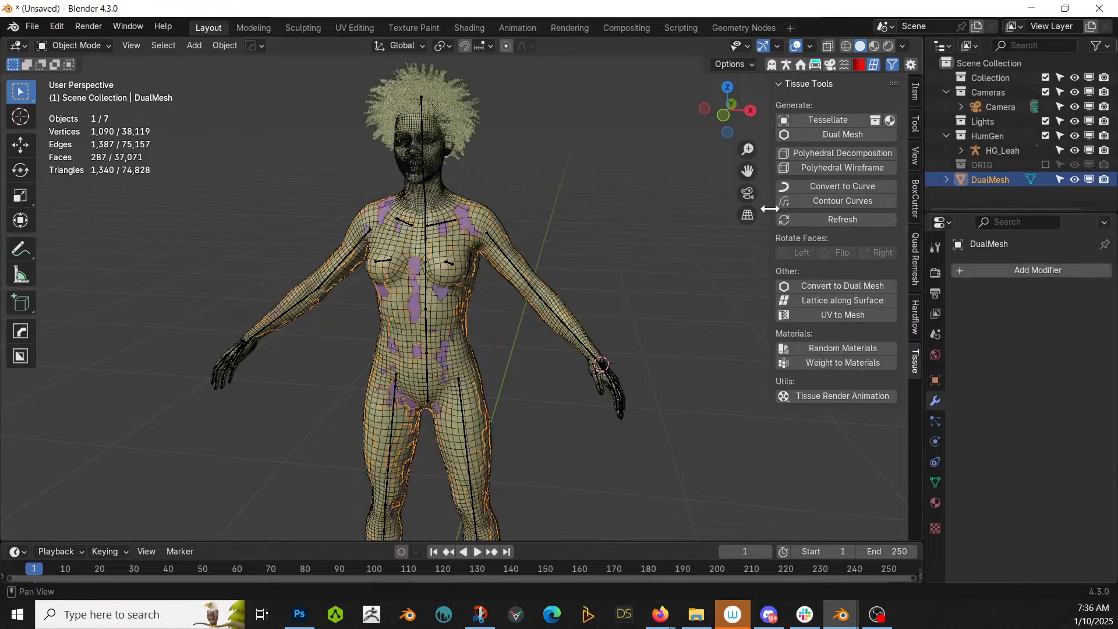
scroll(503, 262, "up", 3)
left_click(569, 223)
middle_click_drag(448, 299, 422, 271)
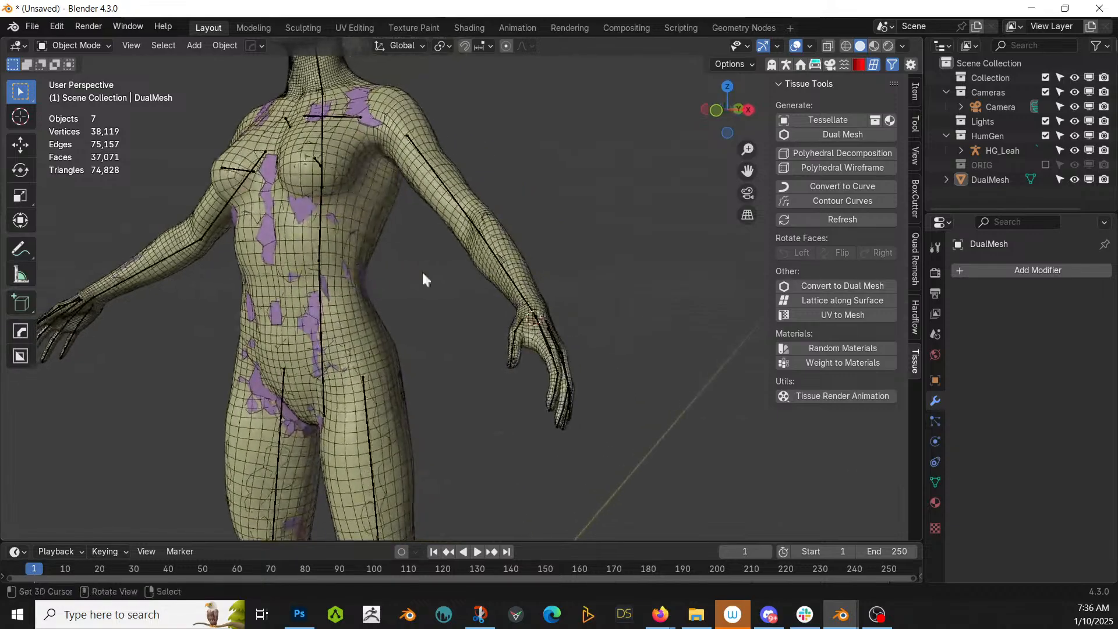
Isolate DualMesh in local view and inspect its torso and arm cells.
left_click(993, 179)
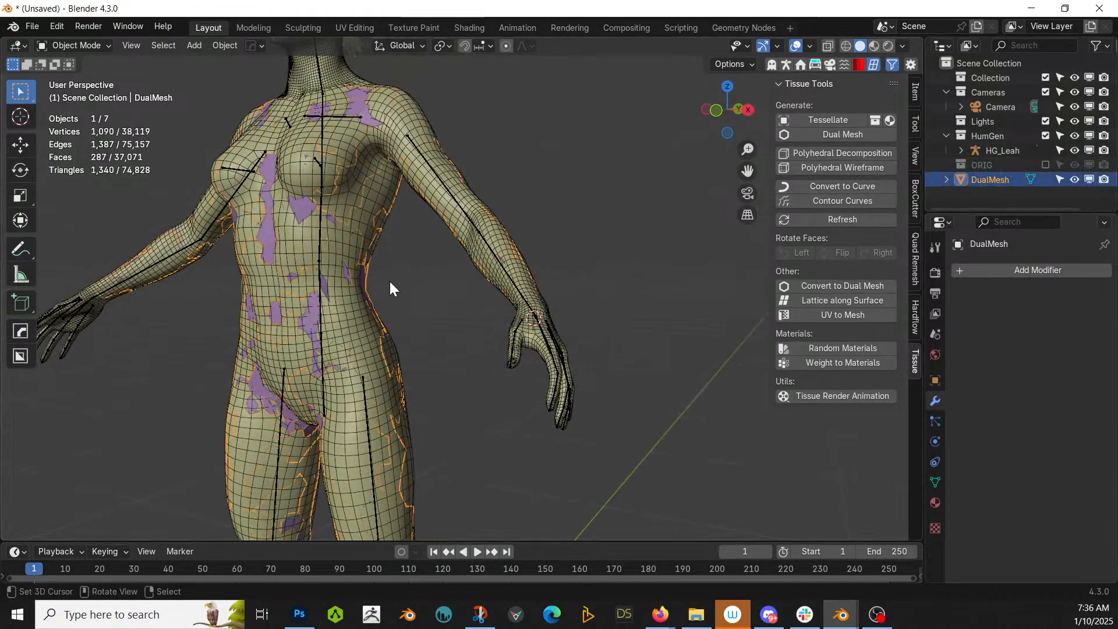
key("KP_Divide")
middle_click_drag(701, 228, 490, 369)
scroll(460, 358, "up", 5)
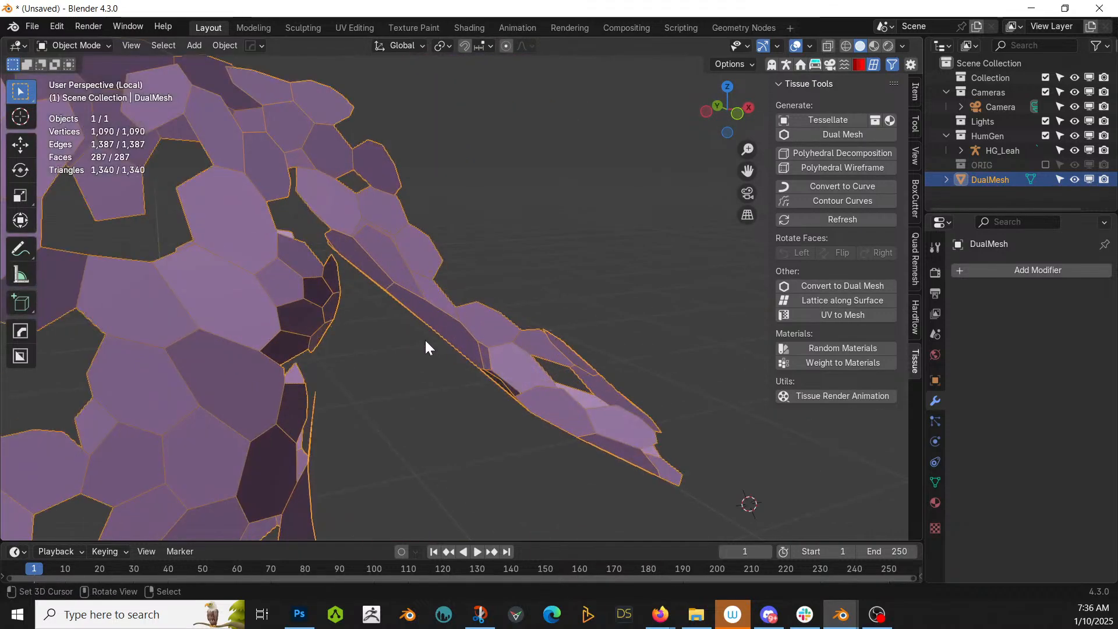
scroll(399, 336, "down", 3)
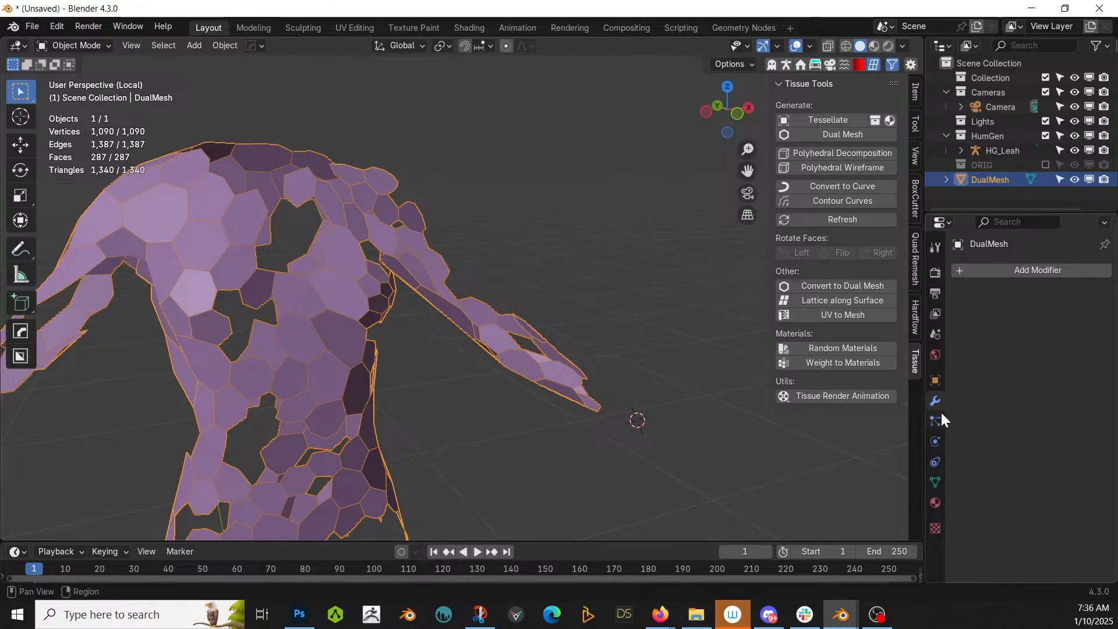
Generate Tissue Curvature weights on DualMesh in Weight Paint mode, and return to Object Mode.
left_click(936, 482)
scroll(312, 269, "down", 3)
middle_click_drag(312, 269, 373, 347)
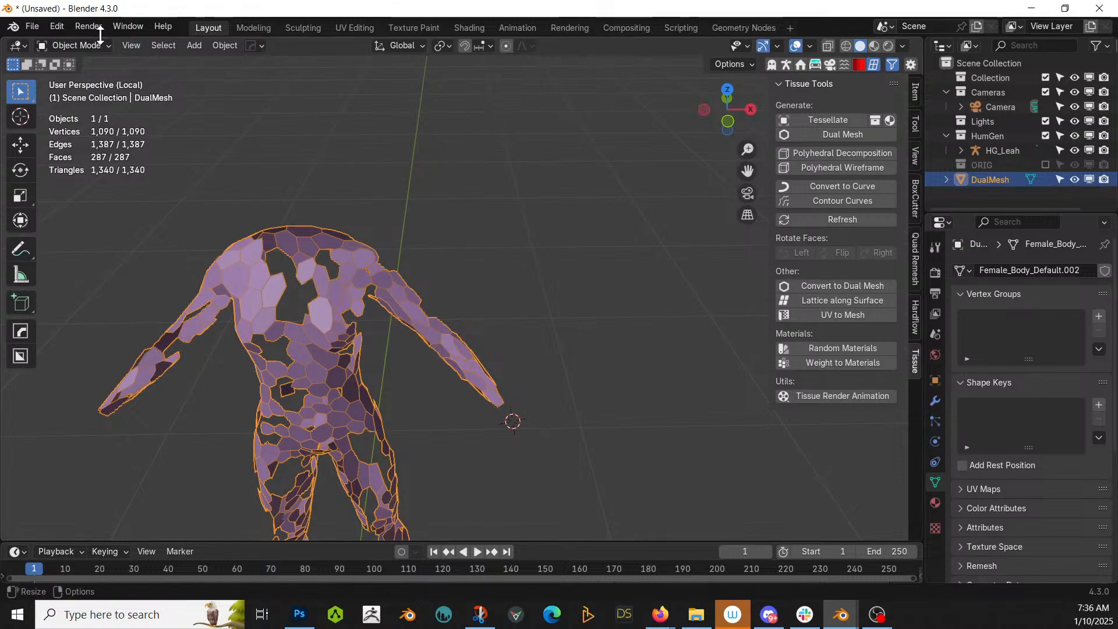
left_click(84, 47)
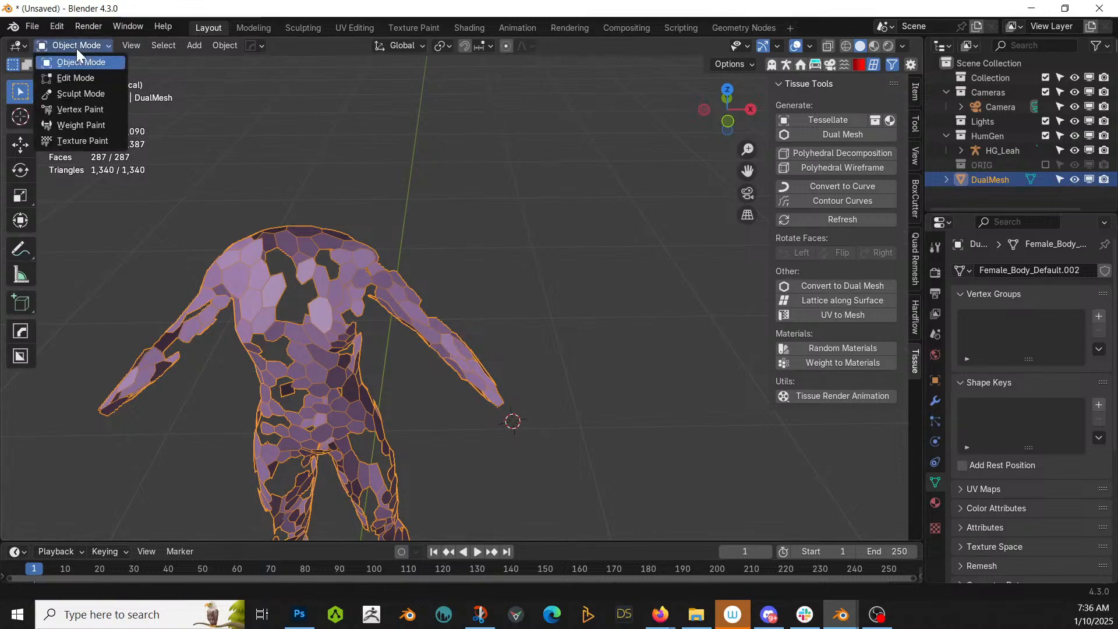
left_click(85, 122)
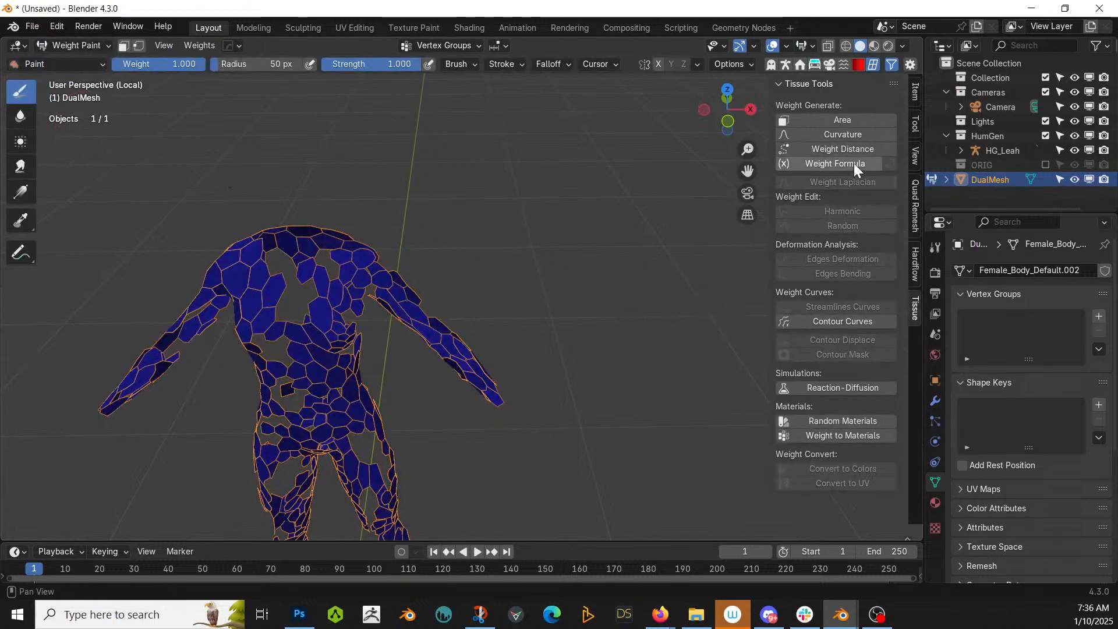
left_click(847, 133)
mouse_move(498, 500)
middle_mouse_down()
mouse_move(530, 446)
mouse_move(670, 385)
middle_mouse_up()
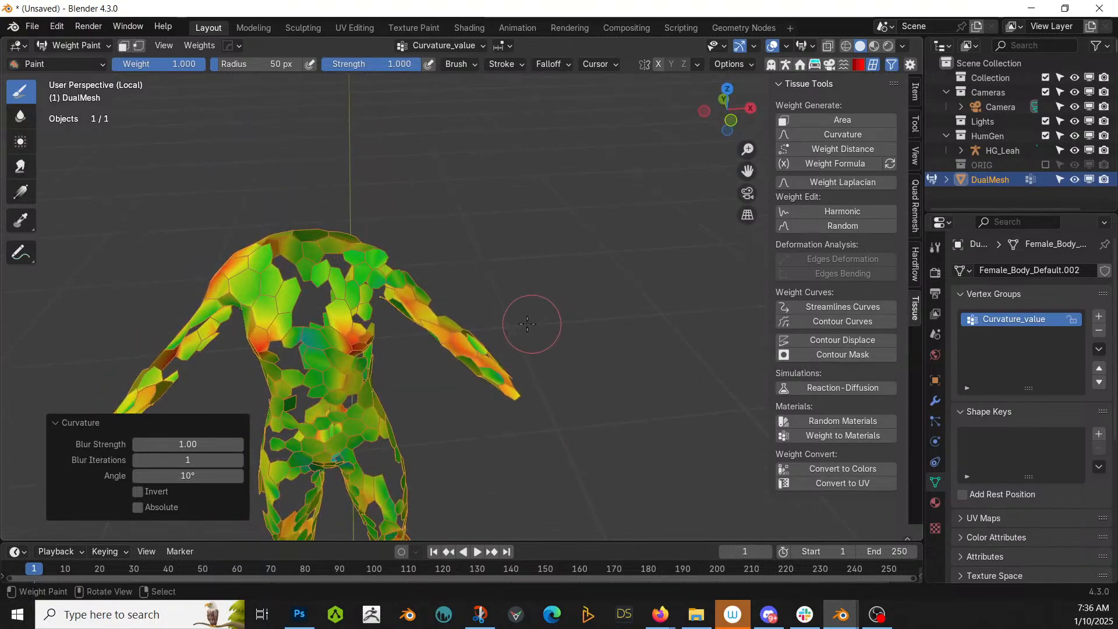
left_click(86, 46)
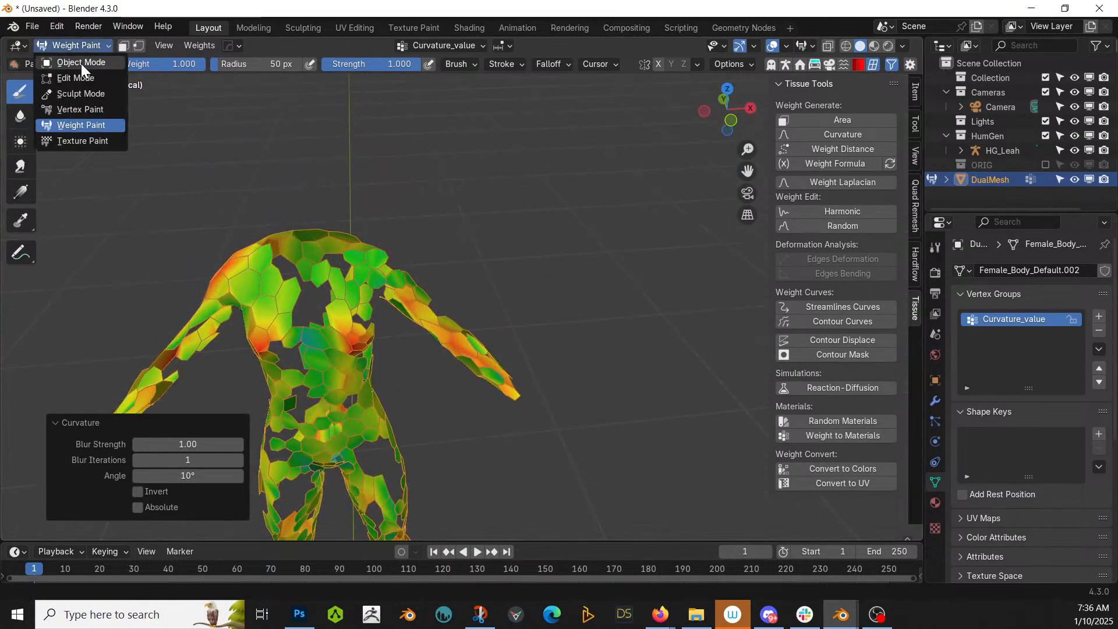
left_click(81, 62)
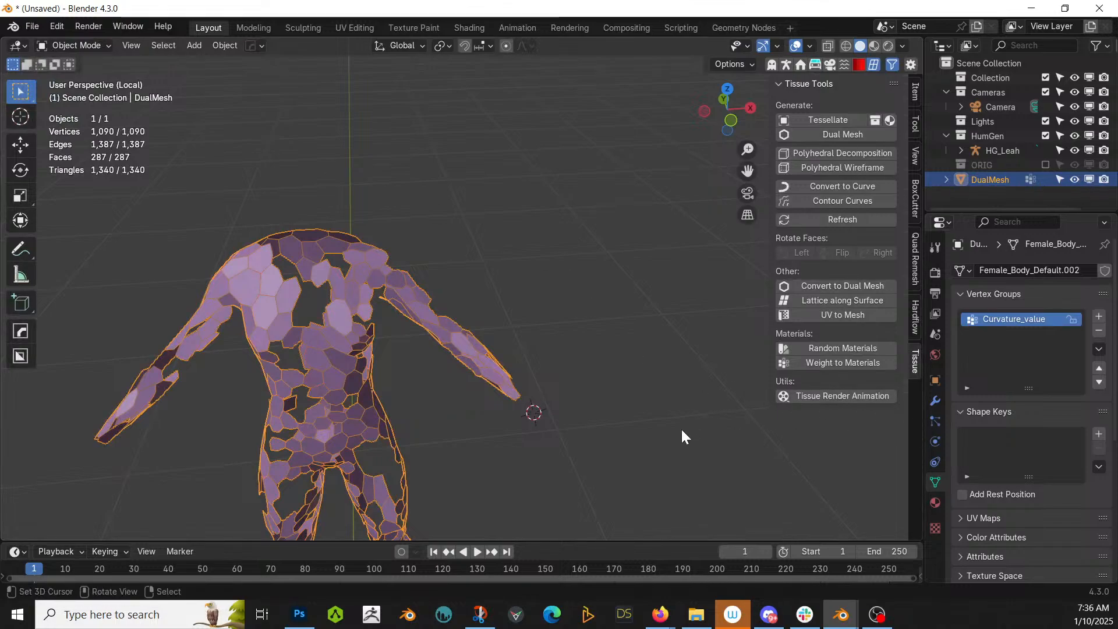
Turn off the wireframe display in the viewport.
key("alt+v")
left_click(656, 415)
middle_click_drag(538, 394, 588, 359)
Add a Solidify modifier to DualMesh and use Curvature_value as its vertex group.
left_click(935, 401)
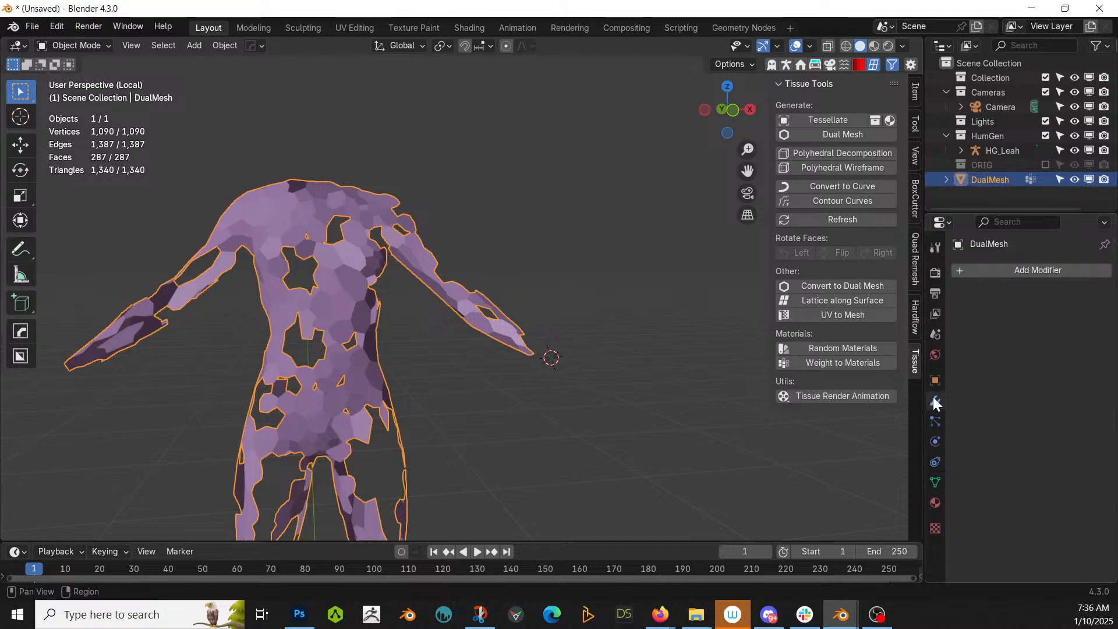
left_click(1025, 268)
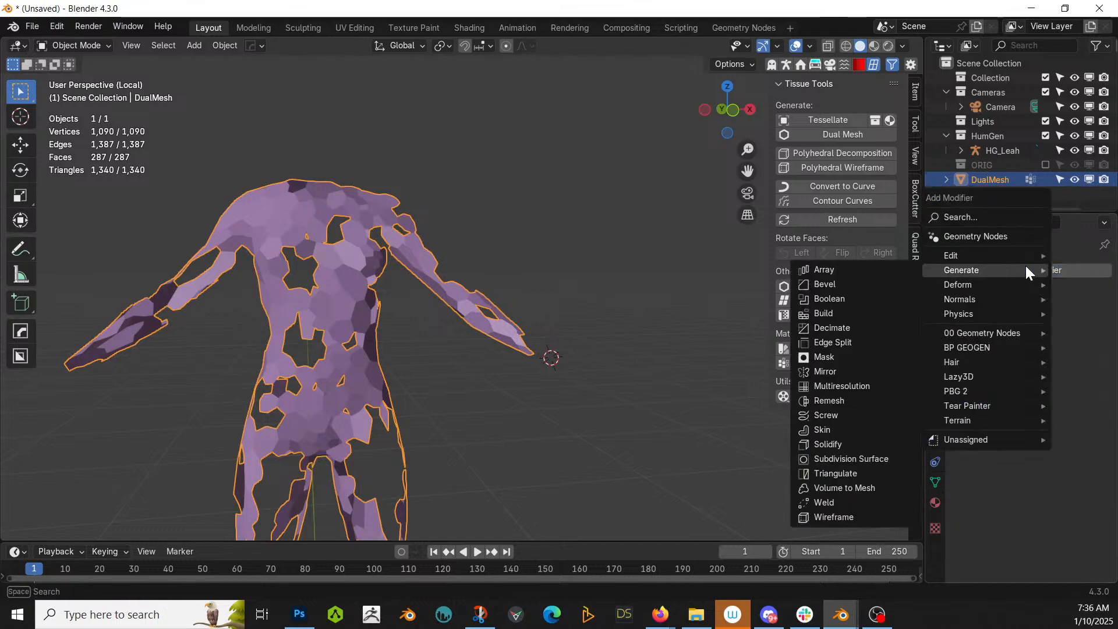
left_click(848, 446)
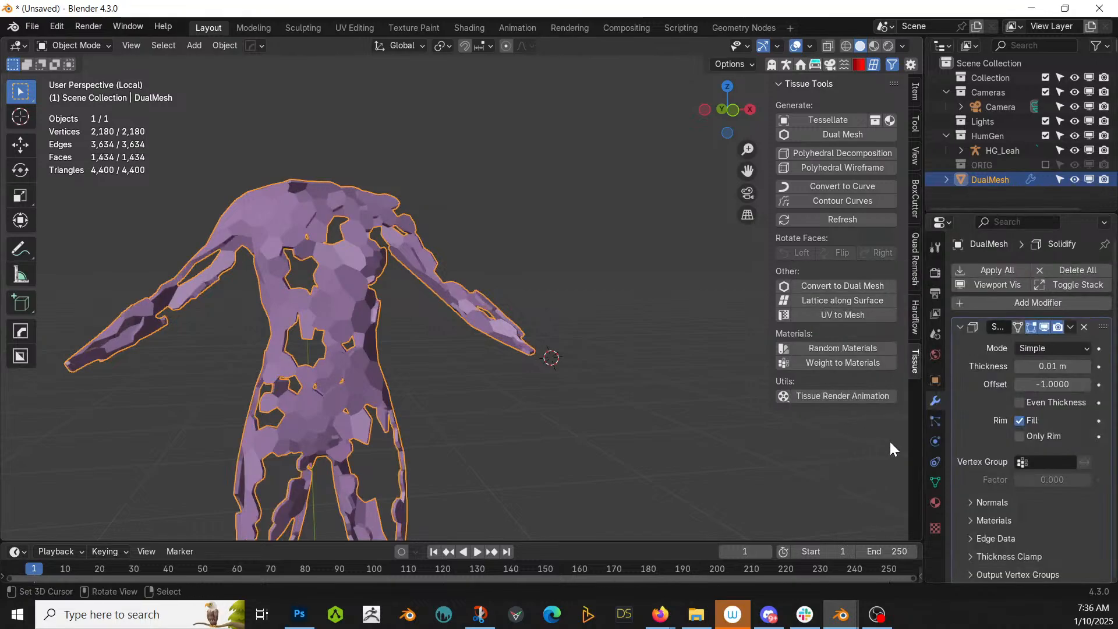
left_click(1016, 463)
left_click(926, 312)
middle_click_drag(469, 317, 431, 355)
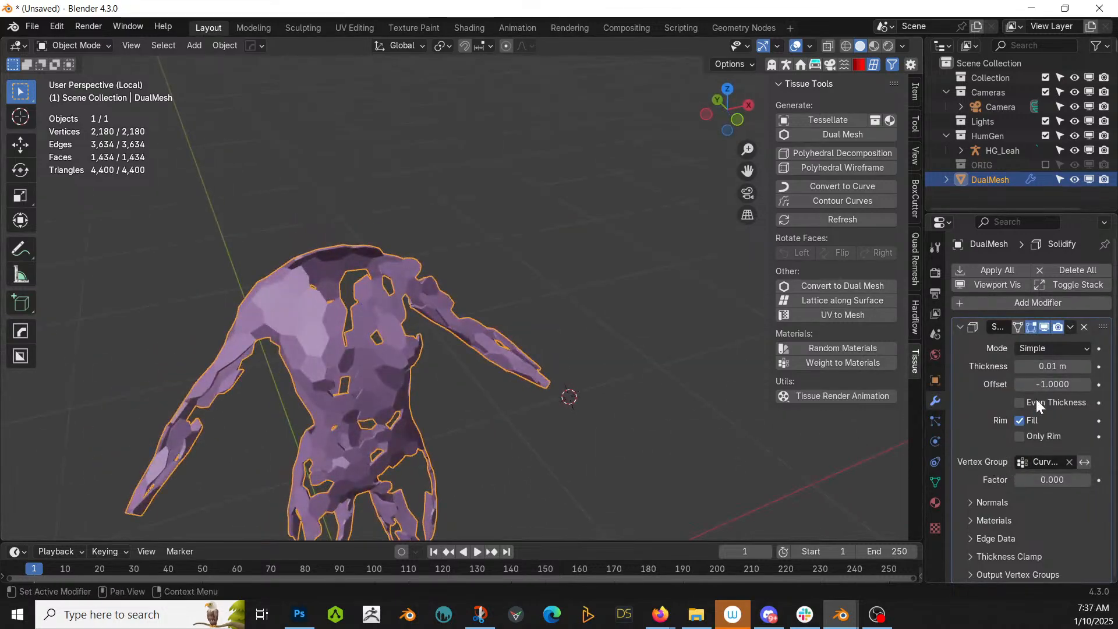
Set the Solidify offset to 1 and check the thickness on the torso and arms.
left_click(1065, 383)
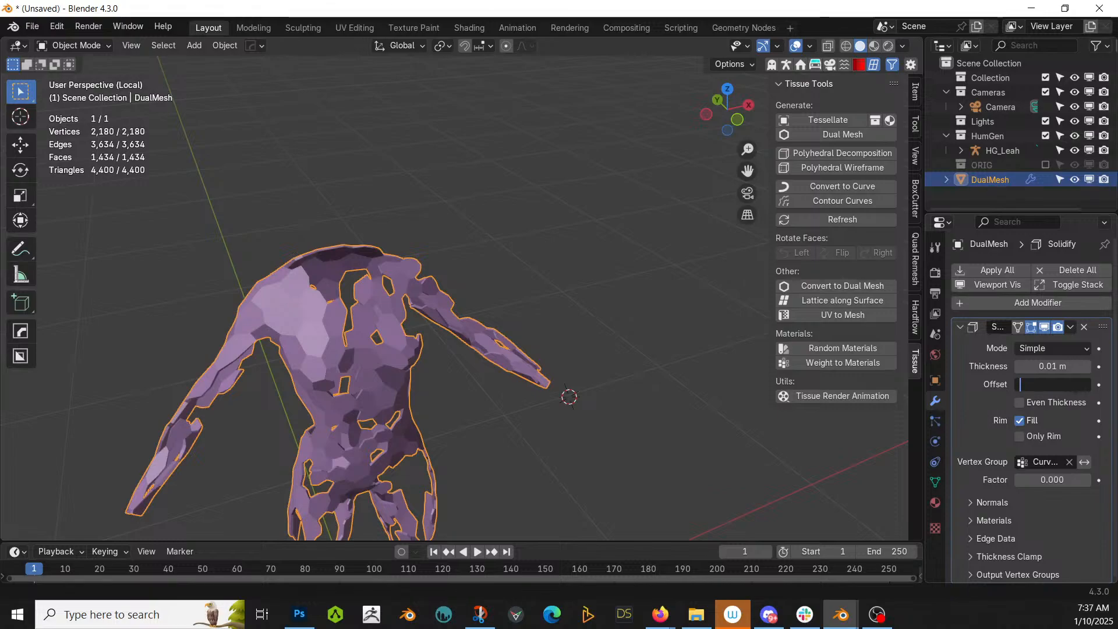
type("1")
key("Return")
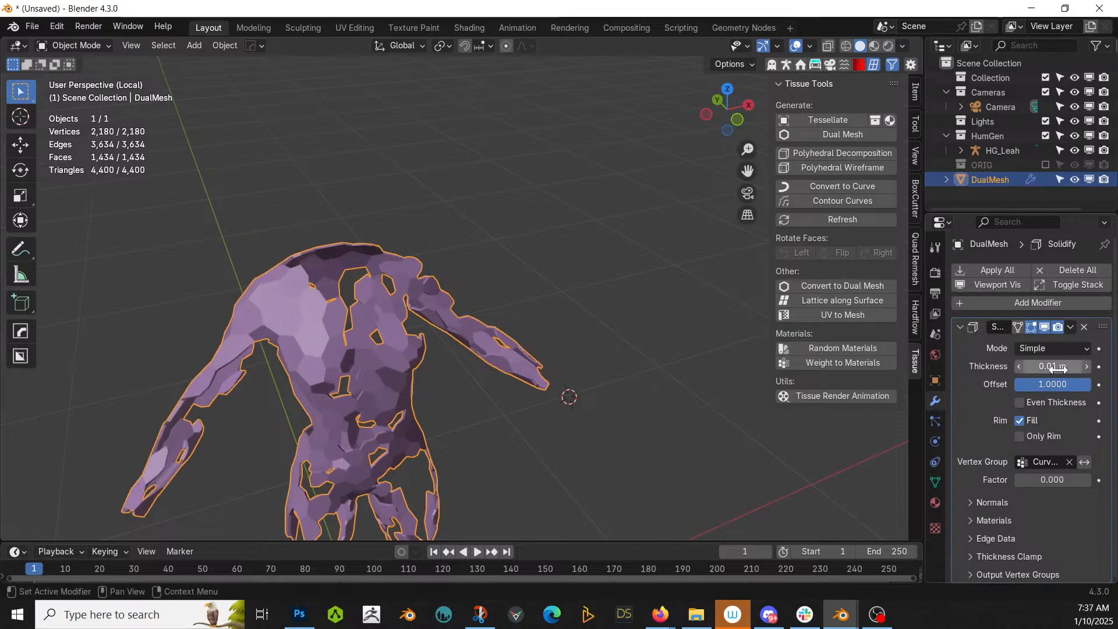
scroll(447, 315, "up", 4)
middle_click_drag(457, 324, 495, 286)
scroll(564, 346, "down", 2)
middle_click_drag(563, 346, 537, 321)
Add a level 1 Subdivision Surface modifier to DualMesh and place it above Solidify in the stack.
left_click(959, 327)
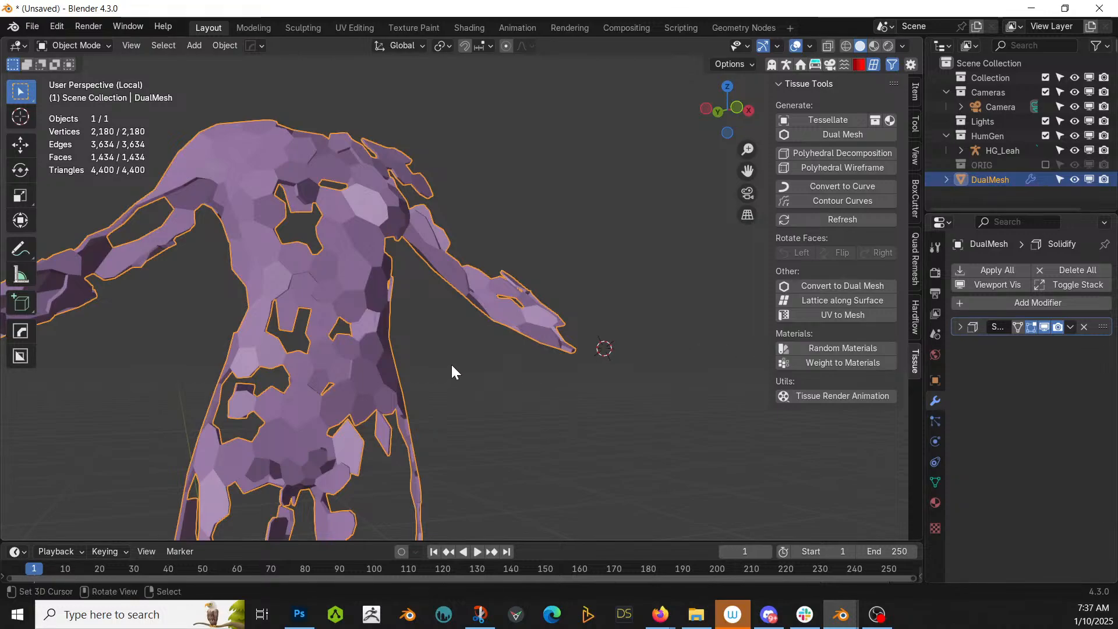
key("ctrl+1")
left_click_drag(1110, 348, 1108, 326)
middle_click_drag(361, 320, 362, 390)
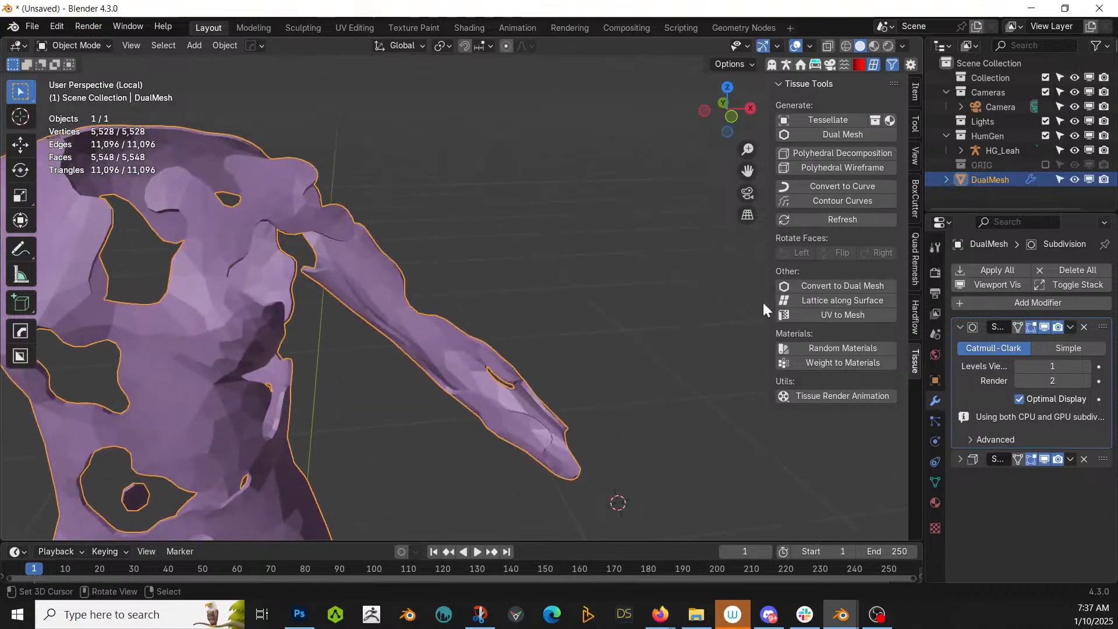
Set the Solidify thickness to 0.02 m.
left_click(961, 325)
left_click(960, 346)
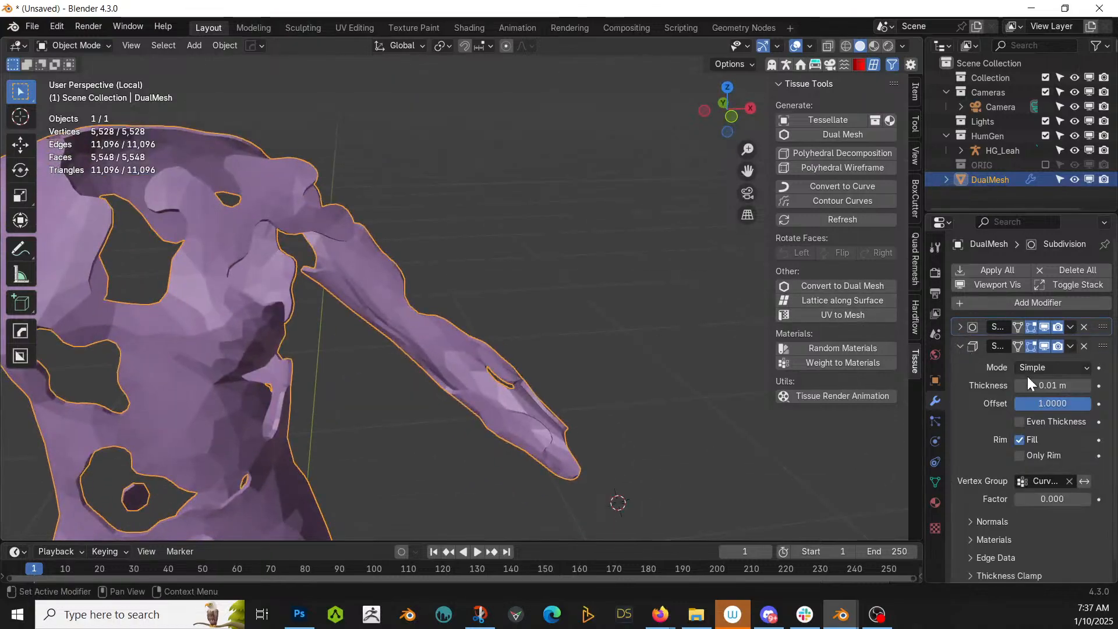
left_click(1043, 386)
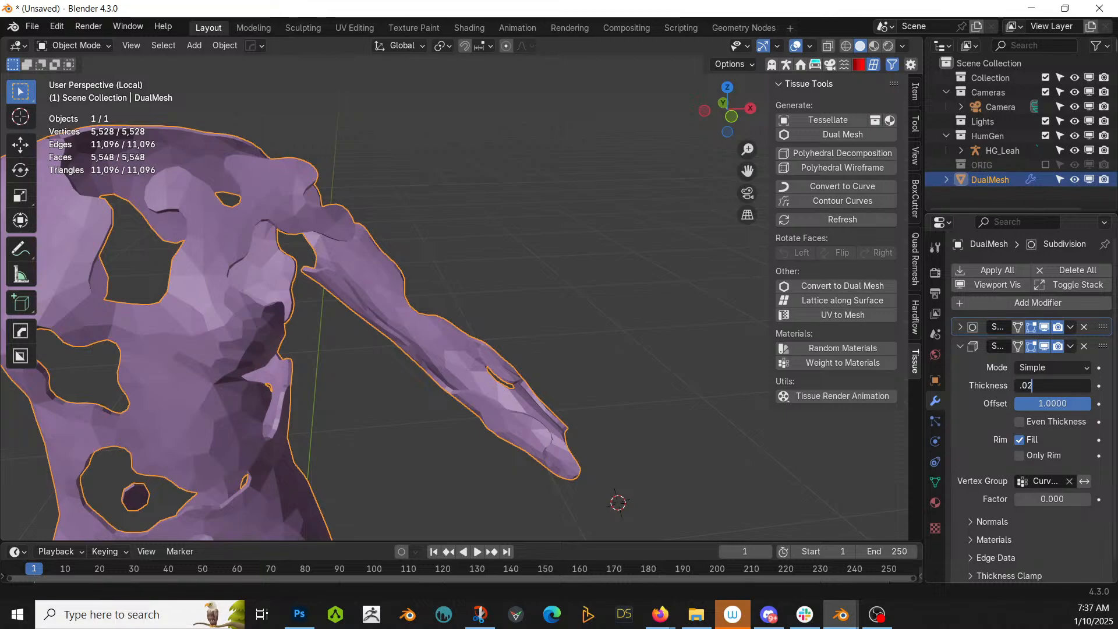
type(".02")
key("Return")
middle_click_drag(567, 348, 380, 422)
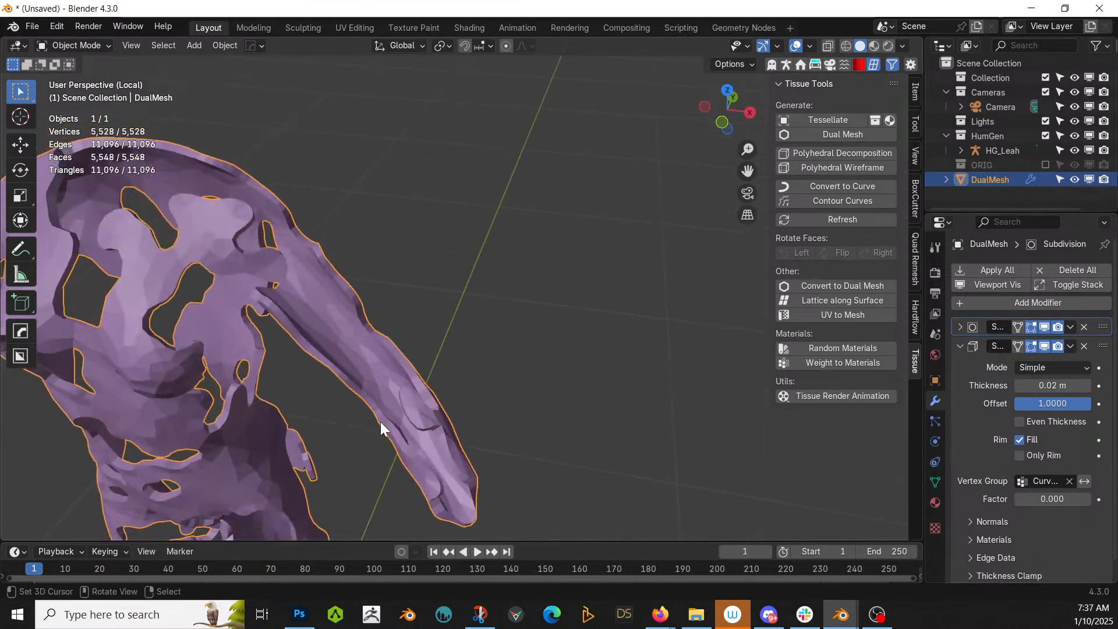
Leave local view to show the clothing on the body, and set the Solidify thickness to 0.01 m.
key("KP_Divide")
middle_click_drag(306, 388, 425, 400)
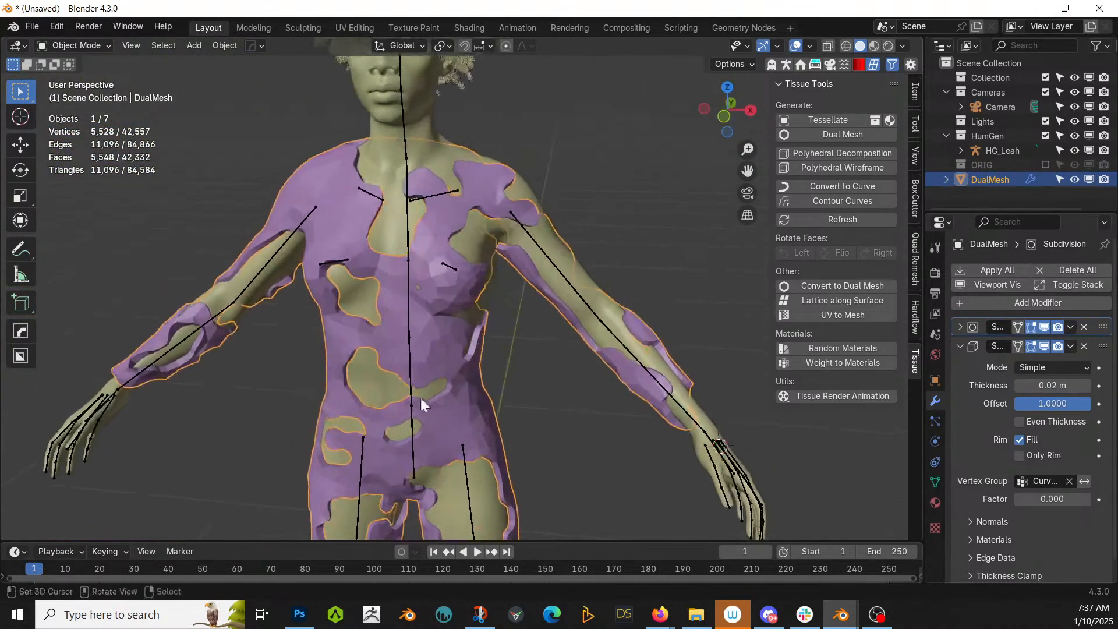
left_click(1044, 386)
type(".01")
key("Return")
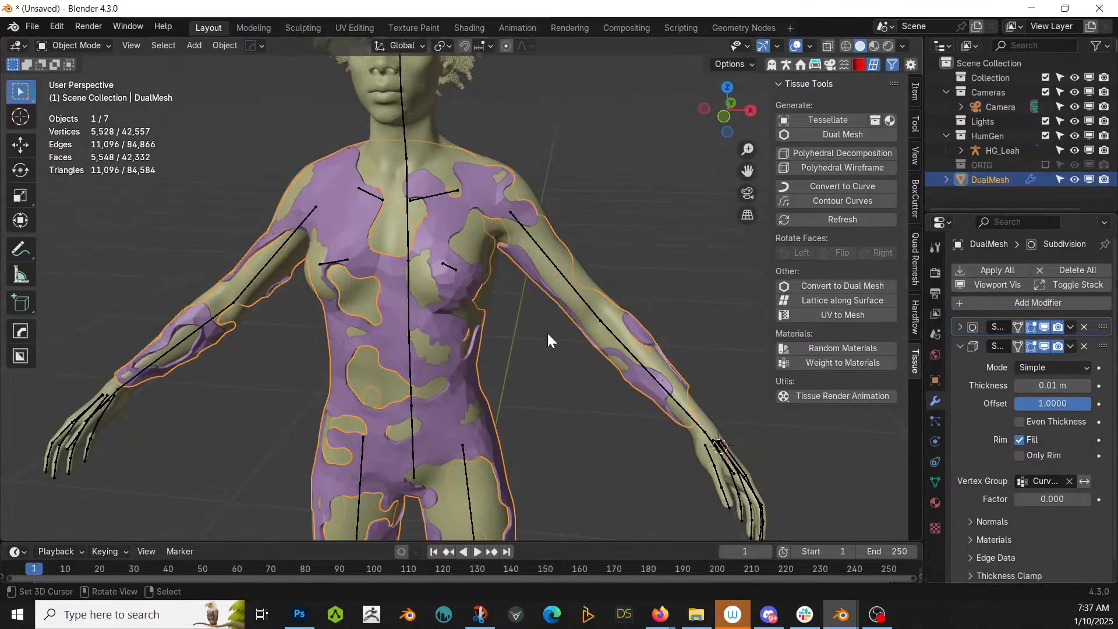
Duplicate DualMesh's Subdivision modifier and place the copy below Solidify in the stack.
middle_click_drag(507, 361, 460, 400)
left_click(960, 346)
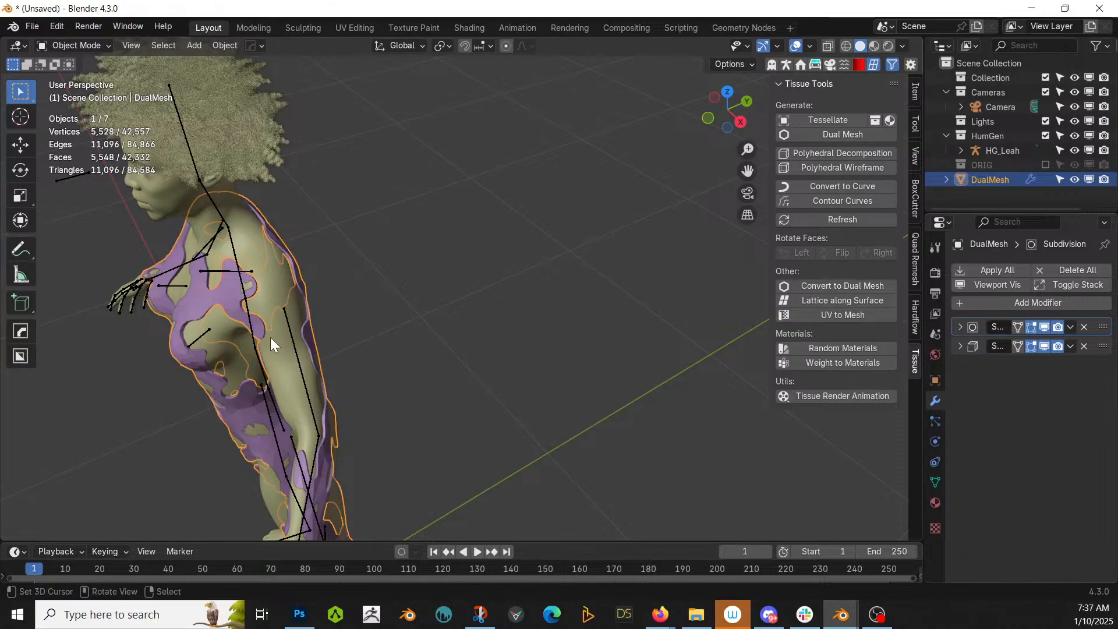
key("ctrl+1")
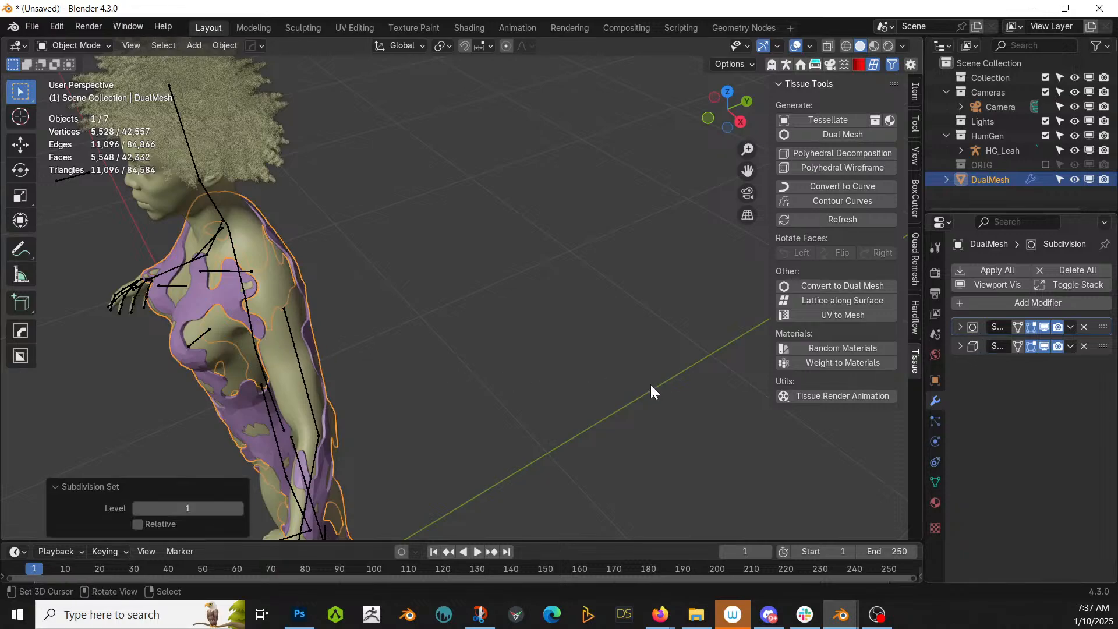
middle_click_drag(495, 391, 496, 398)
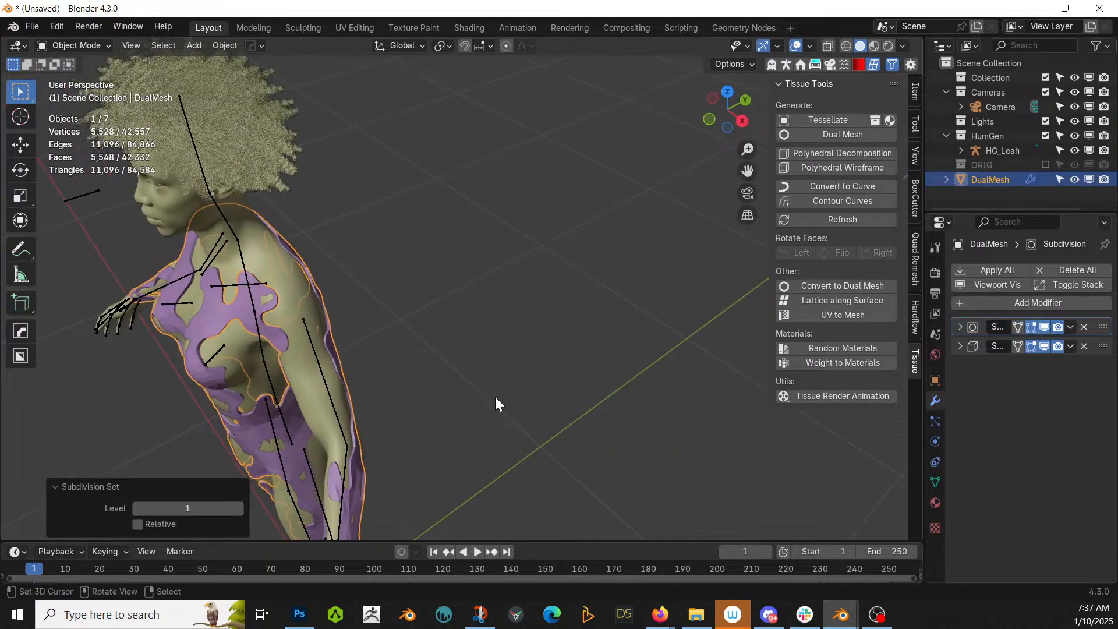
middle_click_drag(662, 388, 916, 330)
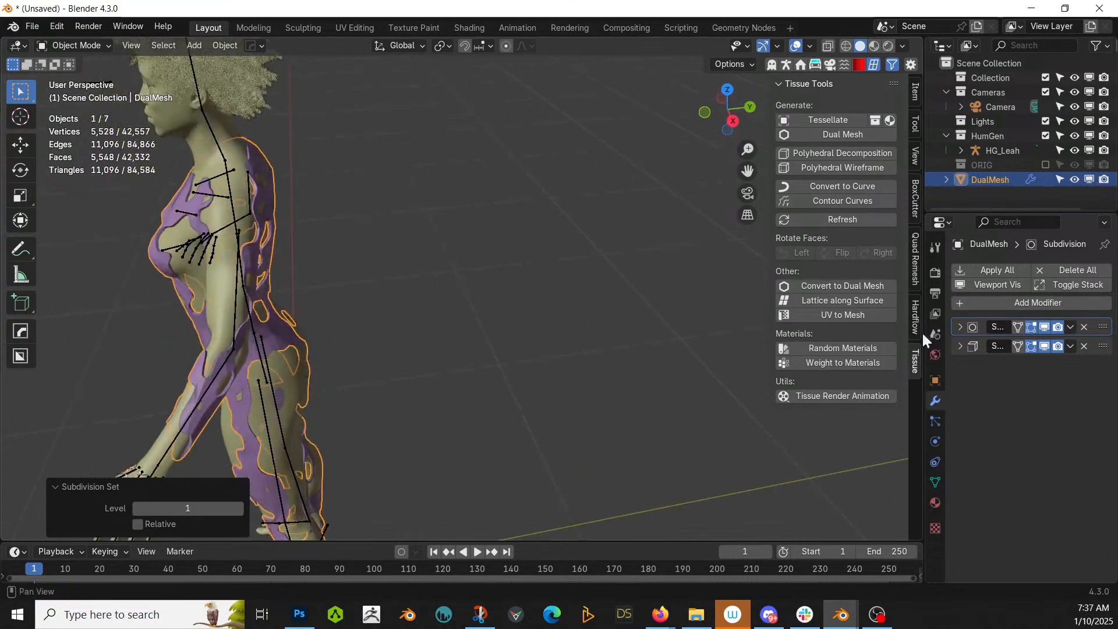
left_click(1070, 328)
left_click(1026, 356)
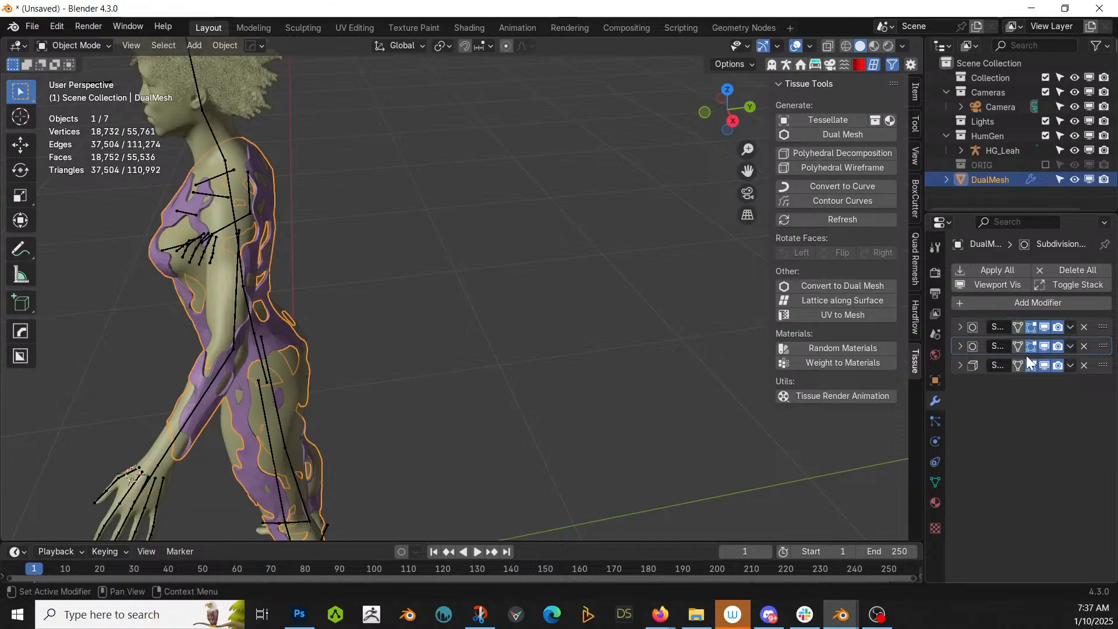
left_click_drag(1096, 344, 1090, 382)
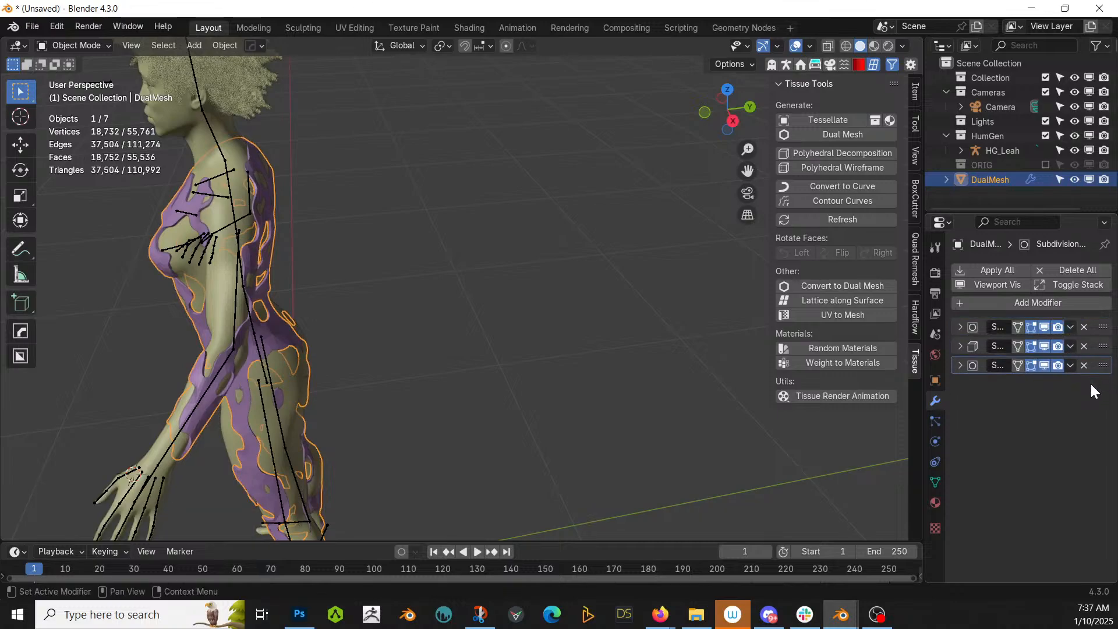
Toggle the viewport visibility of DualMesh's three modifiers to compare their effect on the chest and shoulder clothing.
middle_click_drag(370, 292, 536, 315)
scroll(473, 274, "up", 4)
scroll(473, 275, "down", 4)
scroll(537, 316, "up", 5)
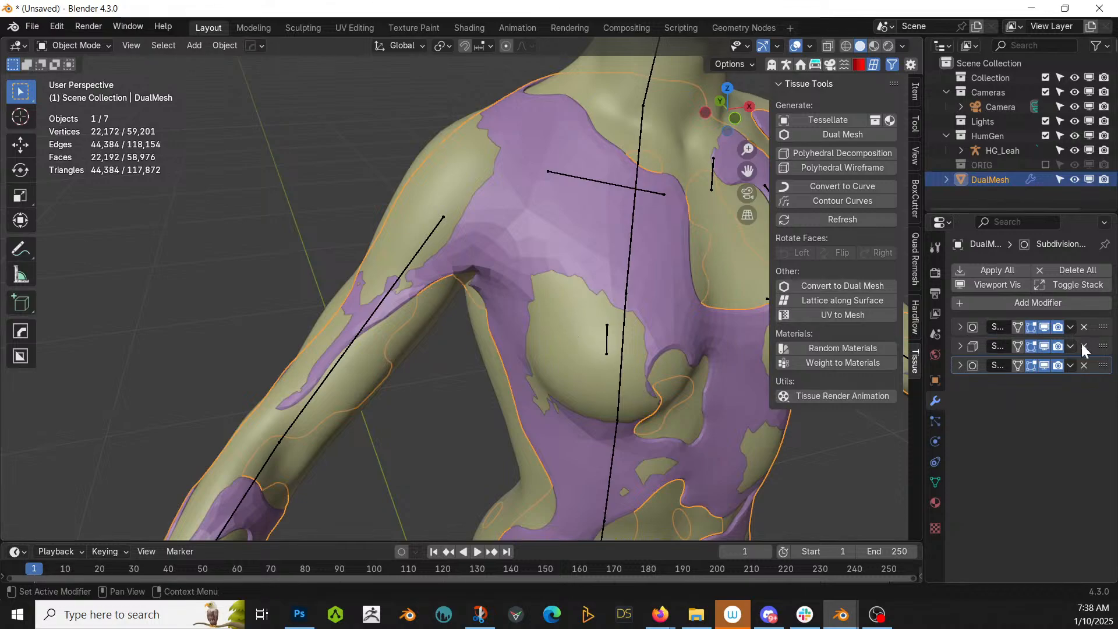
left_click(1044, 330)
left_click(1043, 361)
left_click(1043, 345)
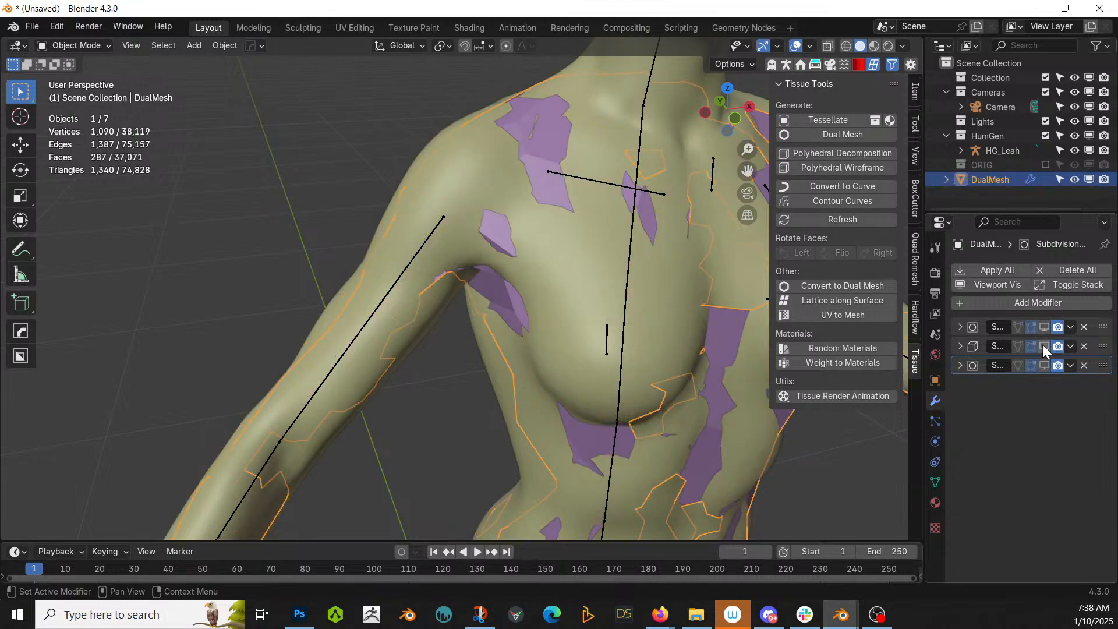
left_click(1046, 347)
left_click(1046, 347)
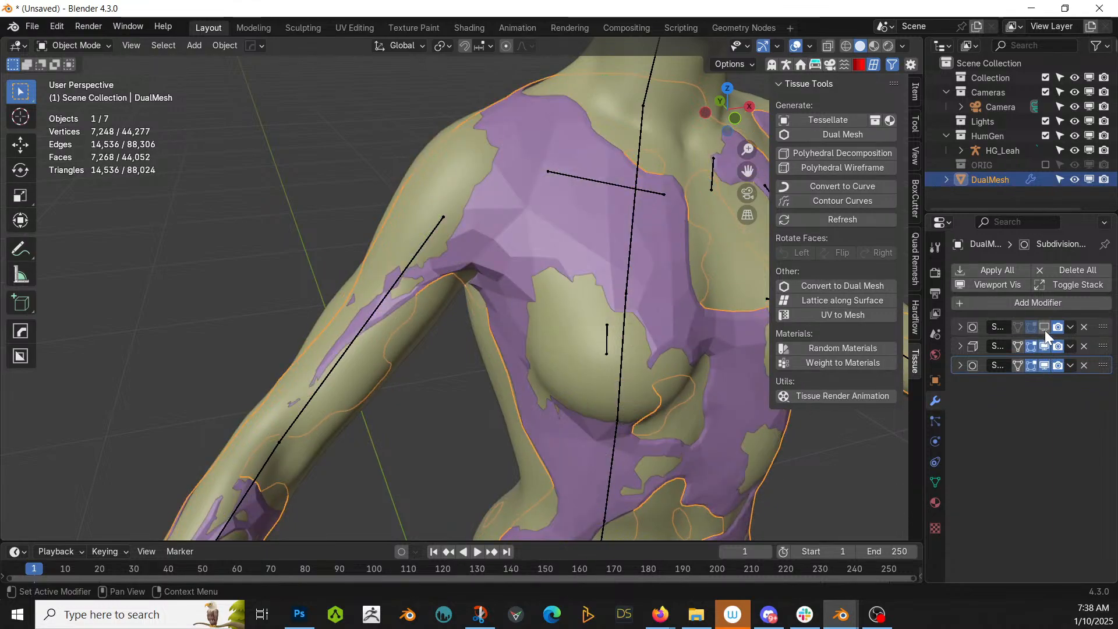
left_click(1045, 331)
Isolate DualMesh in local view to examine the smoothed torso and arms, and return to the full figure.
key("KP_Divide")
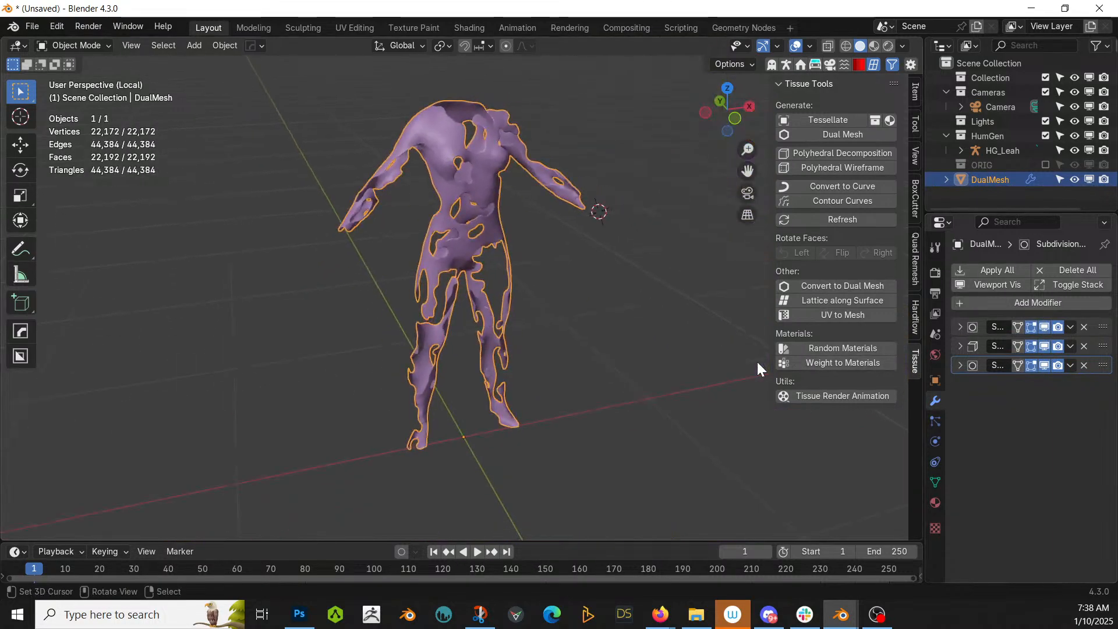
scroll(522, 271, "up", 3)
middle_click_drag(522, 271, 493, 449, "shift")
middle_click_drag(493, 448, 457, 446)
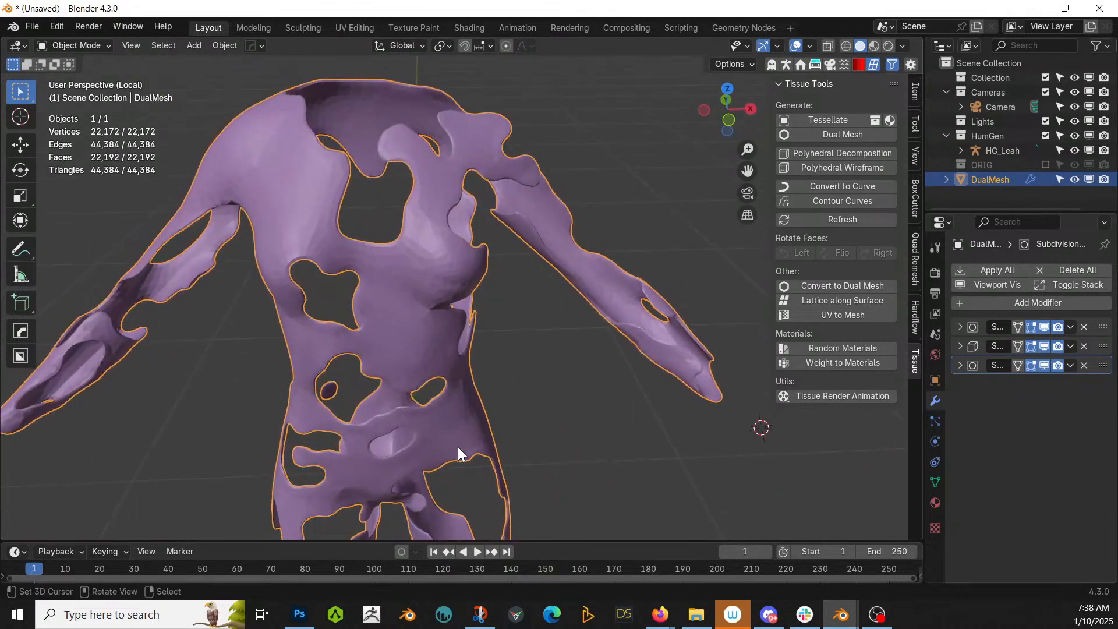
key("KP_Divide")
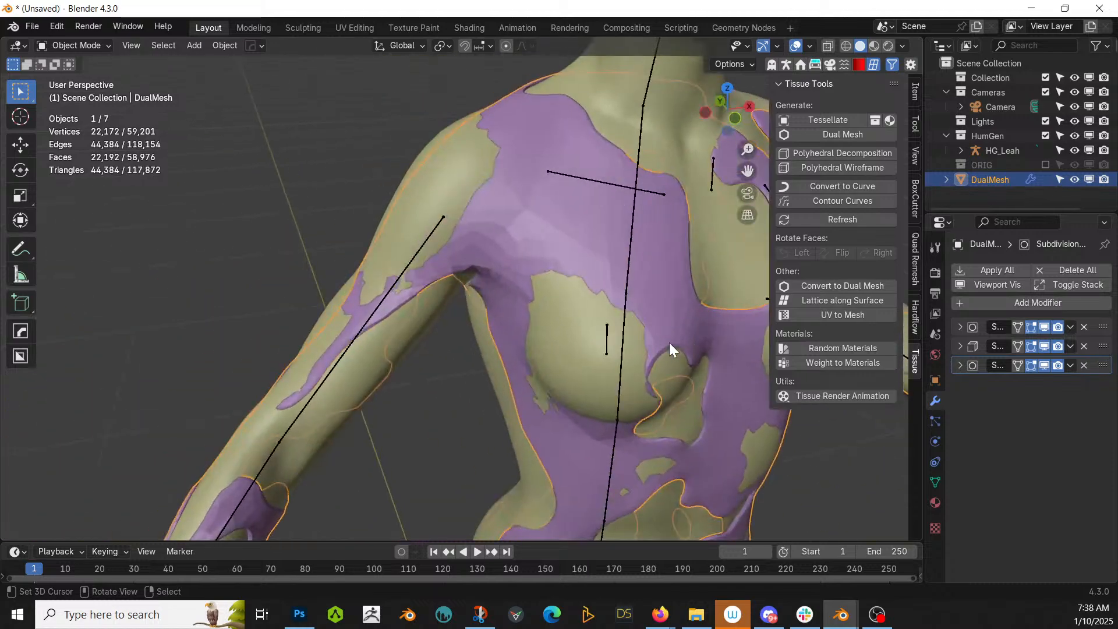
Apply all modifiers on DualMesh.
left_click(515, 110)
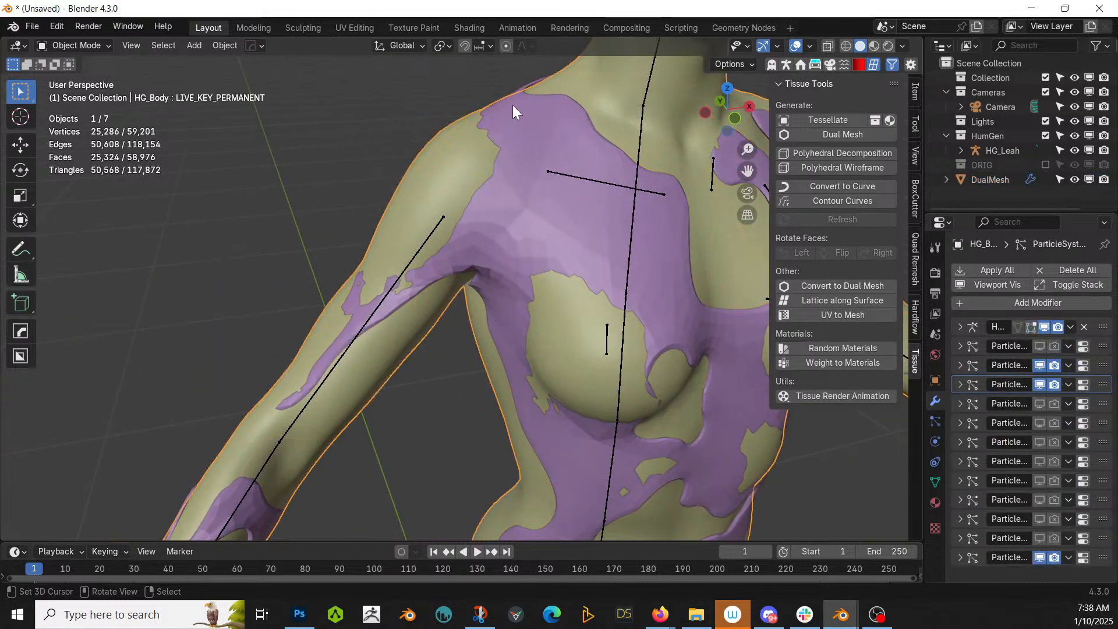
left_click(513, 105)
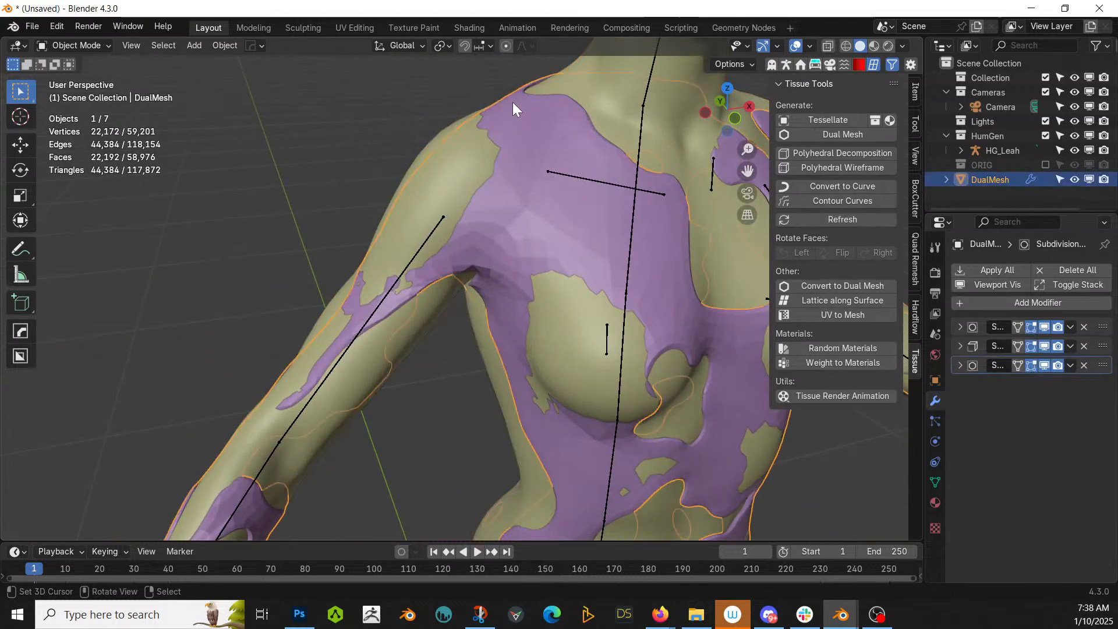
left_click(1007, 270)
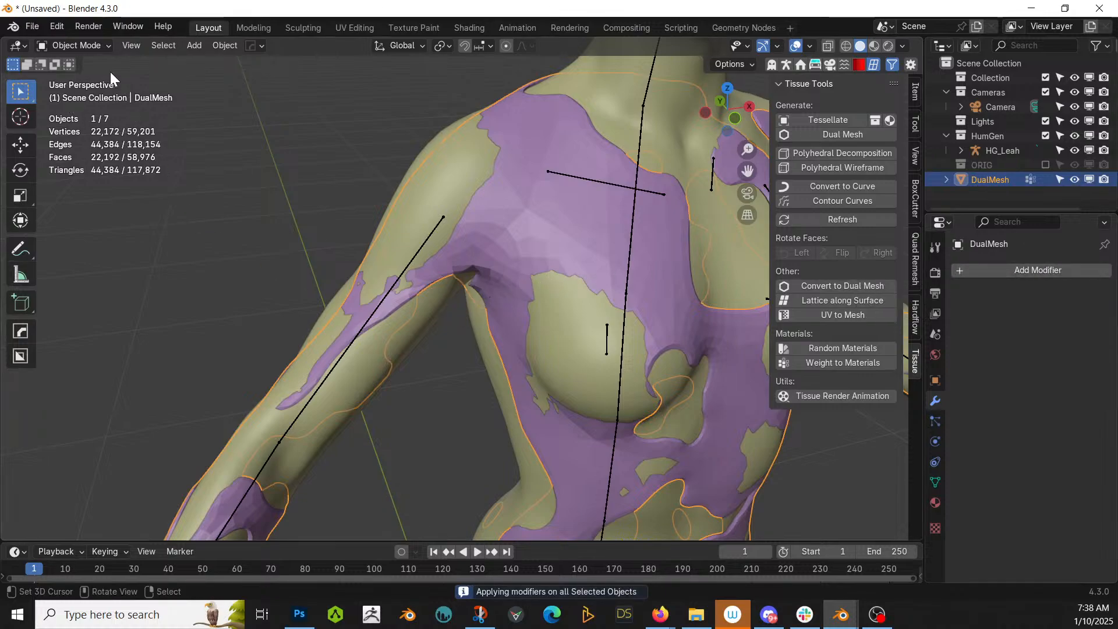
Switch DualMesh to Sculpt Mode with the Elastic Grab brush and enlarge its radius to 101 px.
left_click(75, 45)
left_click(89, 96)
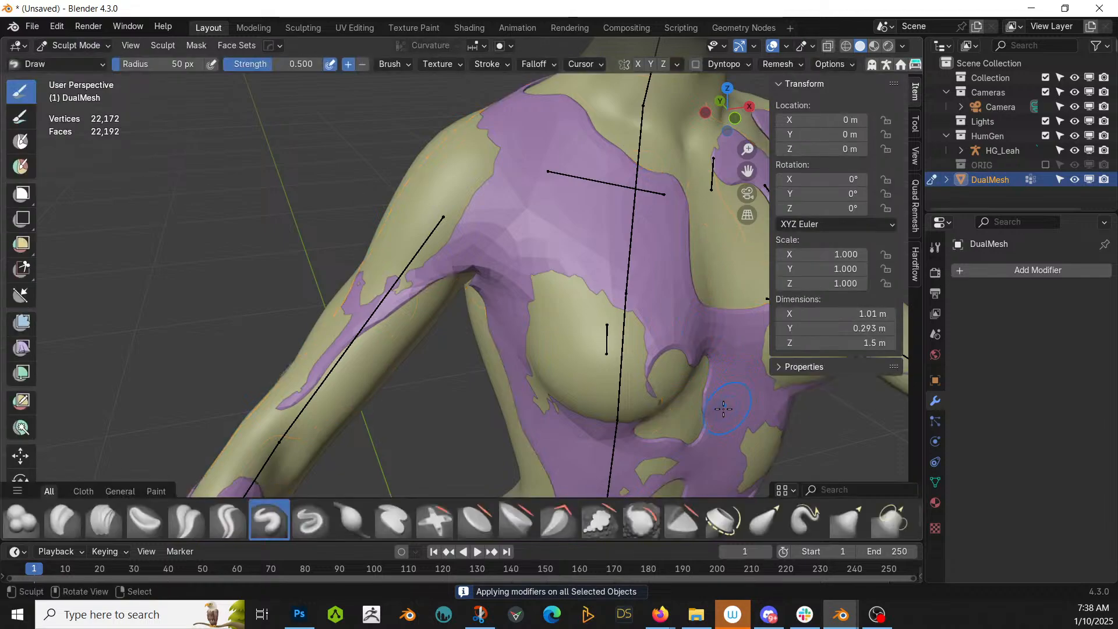
left_click(766, 521)
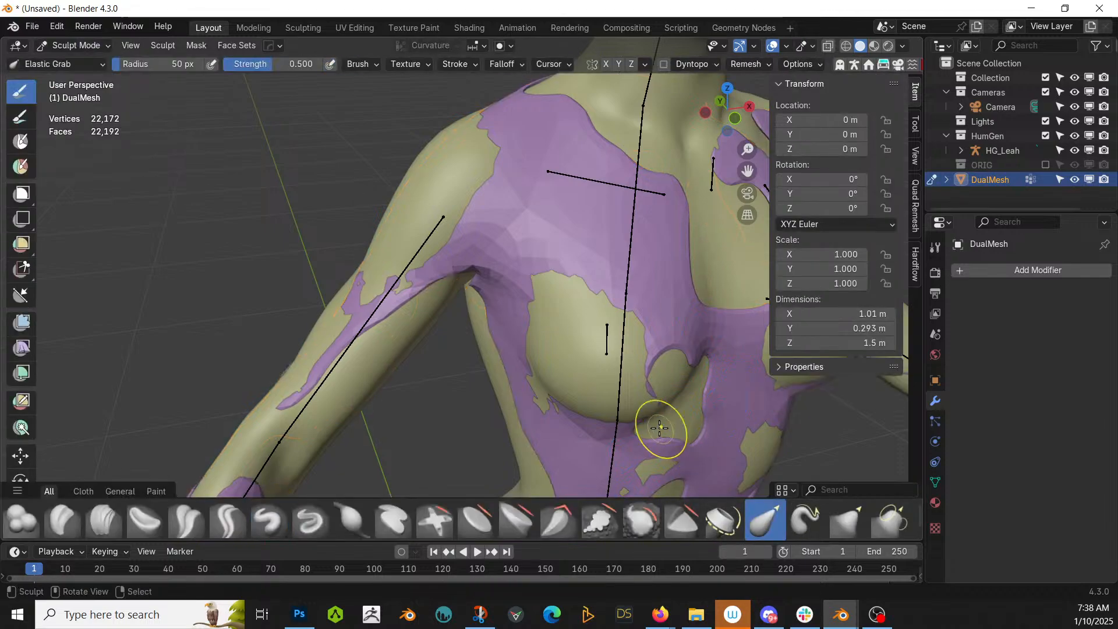
key("bracketright")
key("bracketright")
key("bracketright")
key("bracketright")
key("bracketright")
key("bracketright")
key("bracketright")
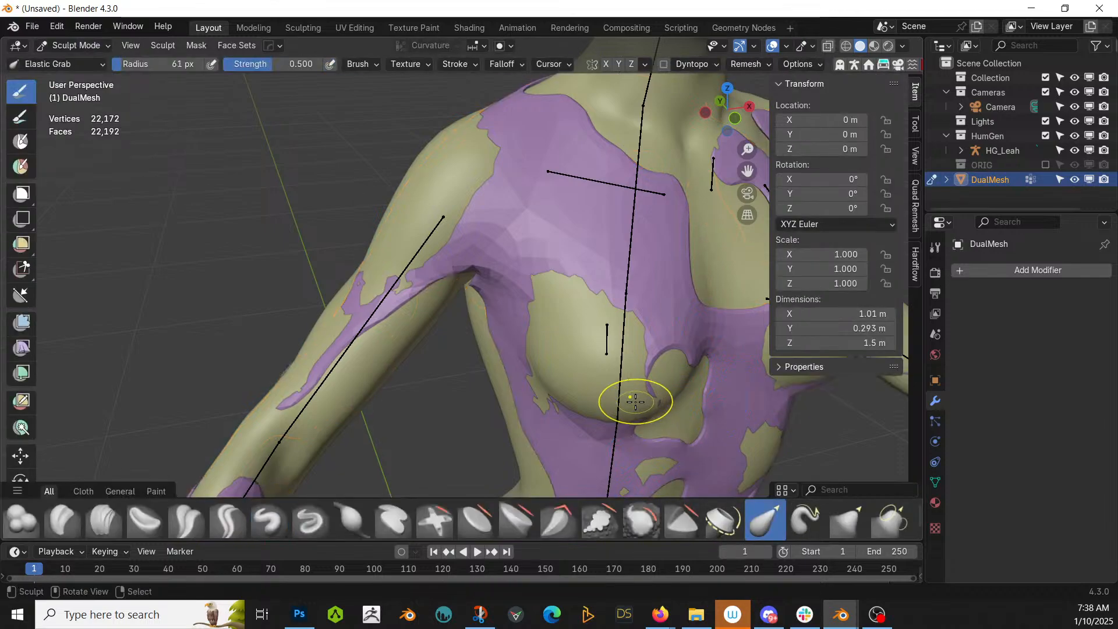
Pull the clothing outward over the figure's right breast with Elastic Grab so it covers the exposed skin.
mouse_move(642, 396)
middle_mouse_down()
mouse_move(688, 428)
mouse_move(617, 419)
mouse_move(548, 378)
mouse_move(499, 325)
middle_mouse_up()
mouse_move(475, 399)
left_mouse_down()
mouse_move(488, 418)
mouse_move(433, 389)
mouse_move(407, 420)
left_mouse_up()
middle_click_drag(437, 390, 471, 388)
left_click_drag(562, 382, 587, 382)
middle_click_drag(624, 392, 575, 364)
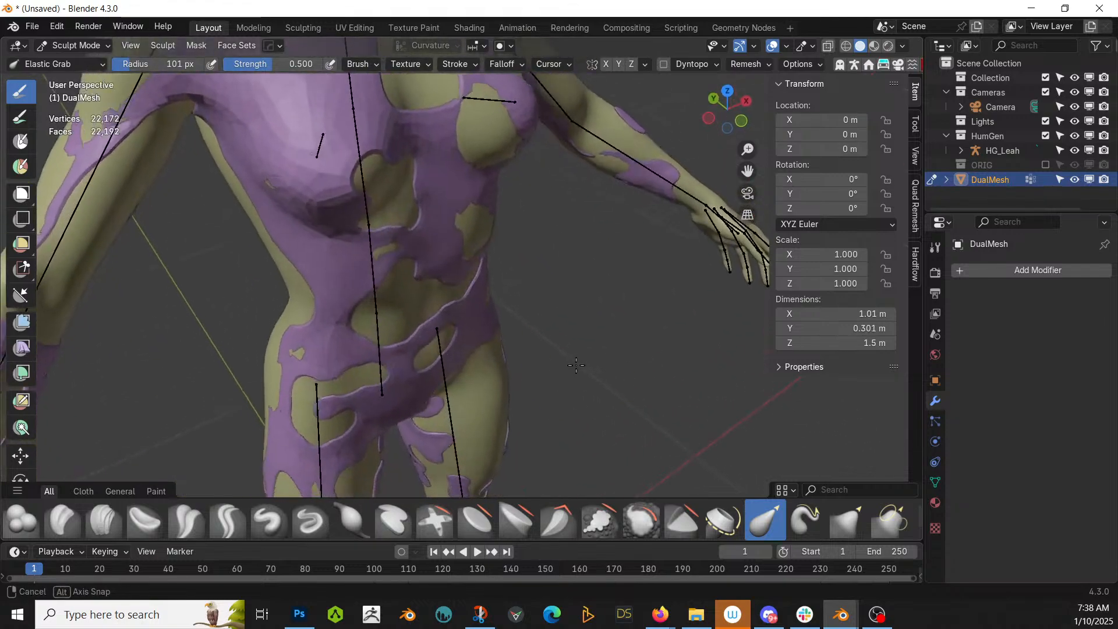
left_click_drag(356, 217, 349, 192)
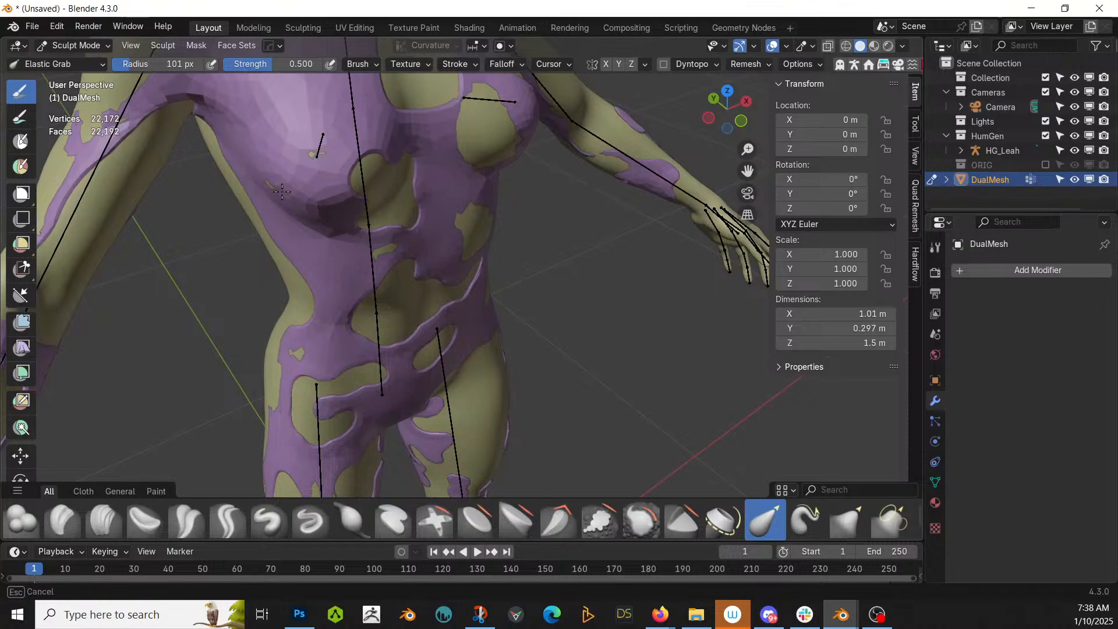
mouse_move(274, 187)
left_mouse_down()
mouse_move(354, 161)
mouse_move(371, 175)
left_mouse_up()
Pull the clothing out from the skin around the figure's left breast and side with Elastic Grab.
middle_click_drag(370, 175, 461, 283)
mouse_move(444, 436)
middle_mouse_down()
mouse_move(489, 394)
mouse_move(278, 527)
mouse_move(407, 511)
mouse_move(375, 428)
mouse_move(365, 444)
mouse_move(250, 413)
mouse_move(231, 365)
mouse_move(262, 361)
mouse_move(288, 407)
mouse_move(296, 382)
mouse_move(231, 376)
mouse_move(427, 329)
mouse_move(386, 369)
mouse_move(407, 365)
mouse_move(352, 282)
mouse_move(321, 264)
middle_mouse_up()
scroll(370, 327, "up", 4)
middle_click_drag(209, 341, 294, 324, "shift")
left_click_drag(294, 324, 293, 323)
middle_click_drag(329, 333, 320, 362)
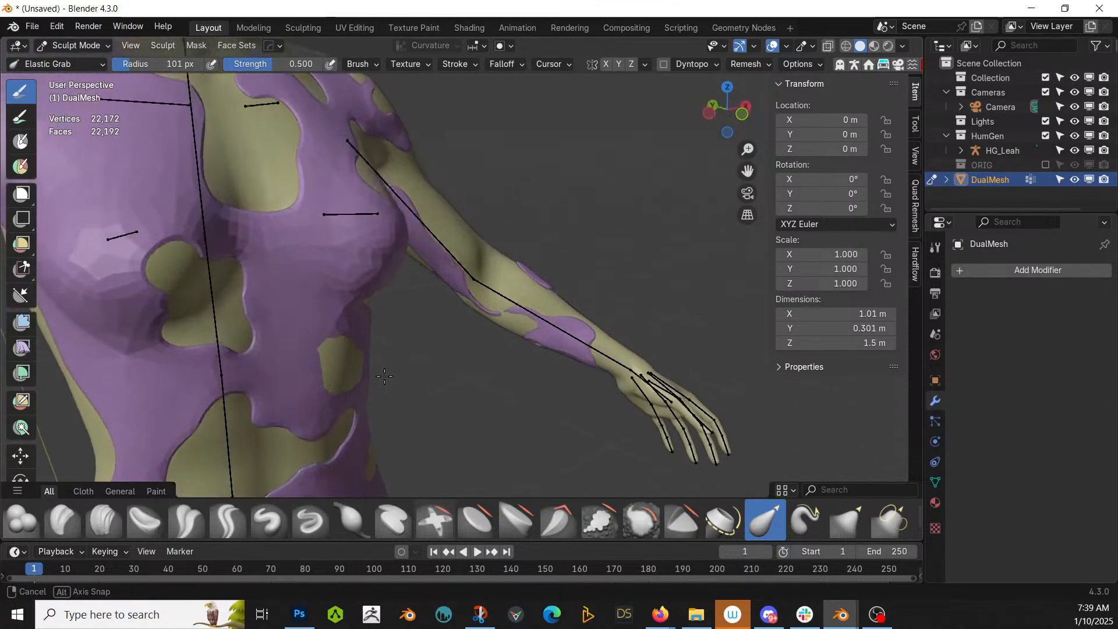
left_click_drag(320, 362, 352, 371)
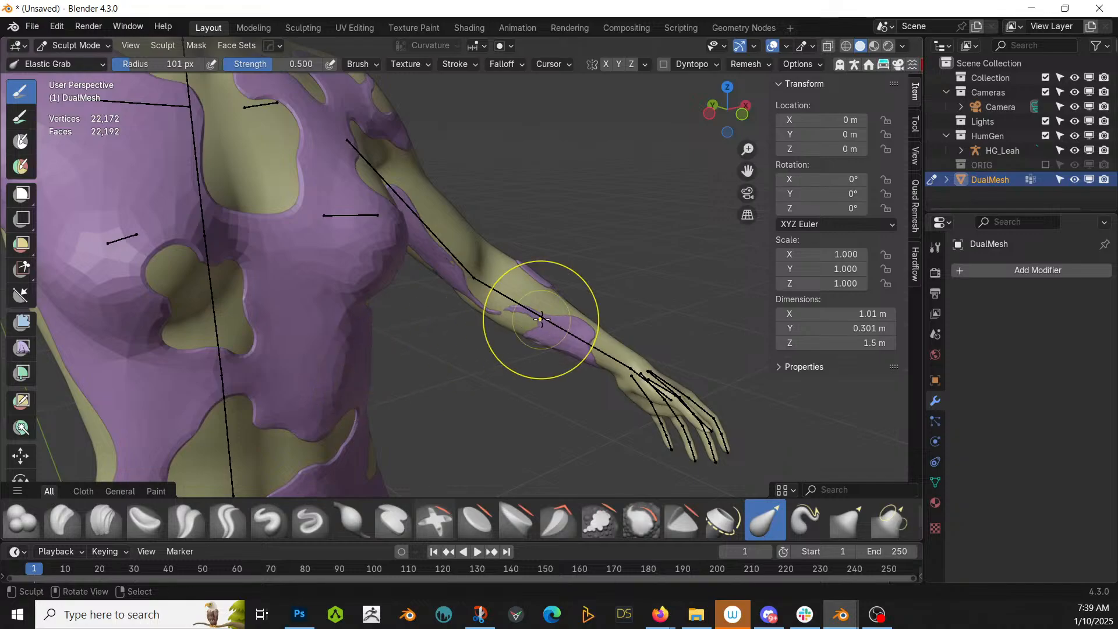
Pull the clothing outward over the figure's left shoulder with Elastic Grab.
scroll(541, 319, "down", 3)
middle_click_drag(530, 325, 456, 337)
scroll(455, 326, "up", 3)
middle_click_drag(432, 225, 466, 489, "shift")
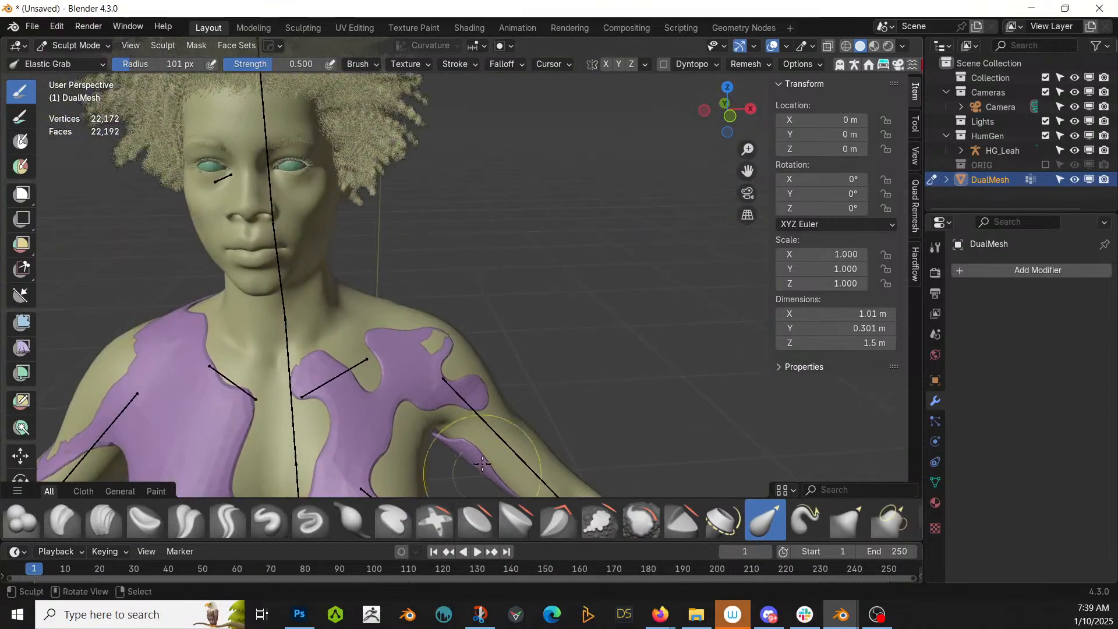
scroll(495, 431, "up", 3)
middle_click_drag(411, 396, 440, 387)
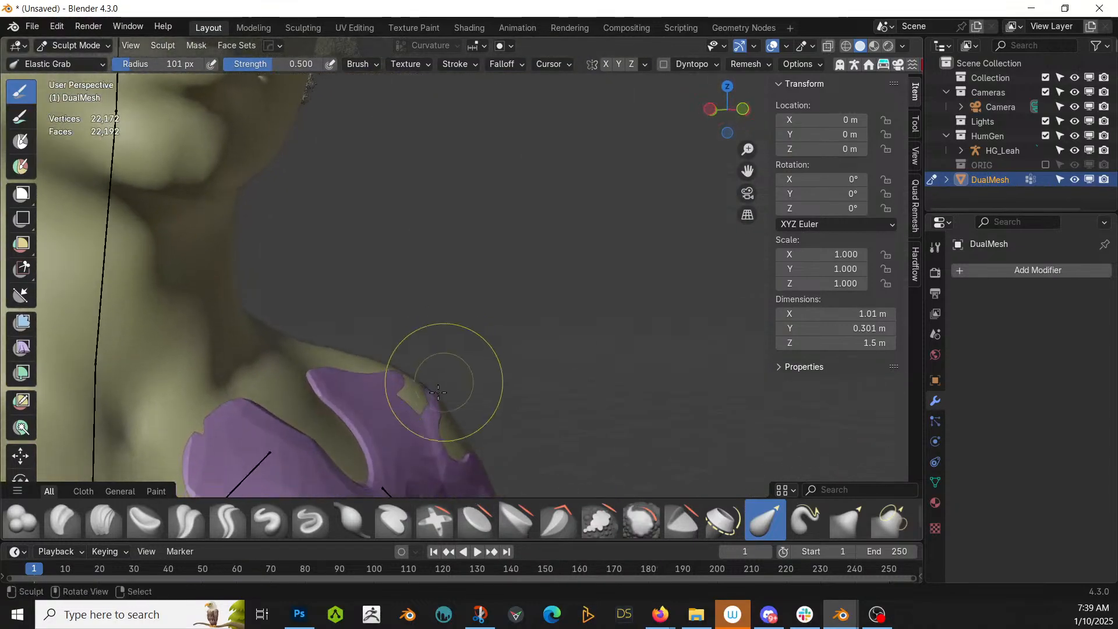
left_click_drag(414, 394, 435, 392)
Pull the clothing over the figure's right shoulder and upper arm, and adjust its edge near the collarbone.
scroll(435, 394, "down", 4)
mouse_move(445, 402)
middle_mouse_down()
mouse_move(402, 397)
mouse_move(437, 382)
middle_mouse_up()
scroll(402, 380, "down", 2)
left_click_drag(296, 351, 306, 349)
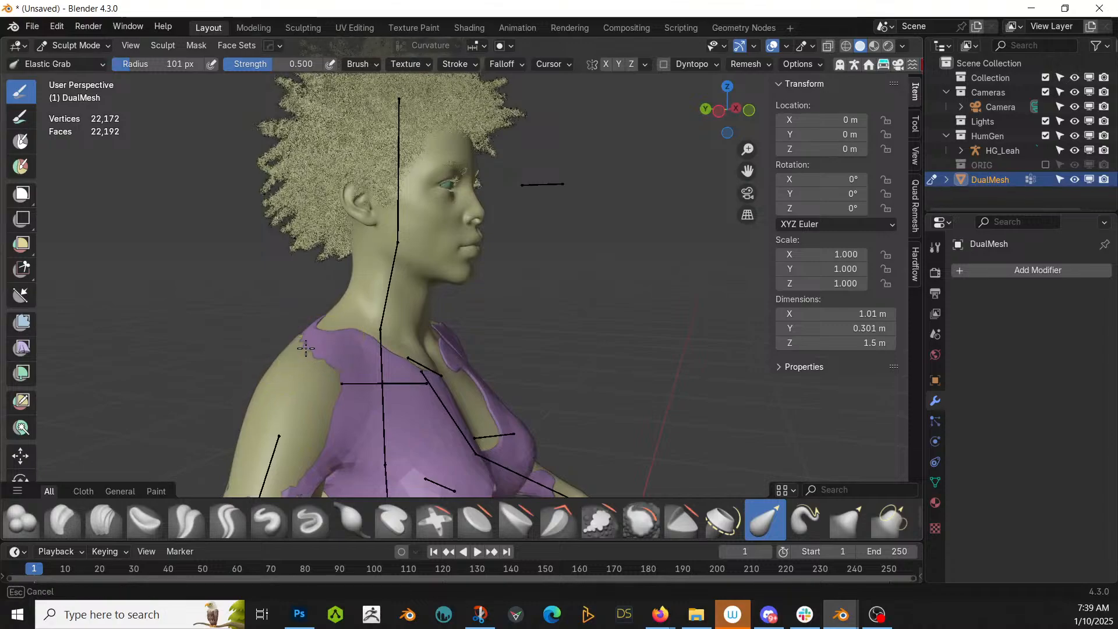
mouse_move(298, 329)
middle_mouse_down()
mouse_move(287, 387)
mouse_move(187, 349)
middle_mouse_up()
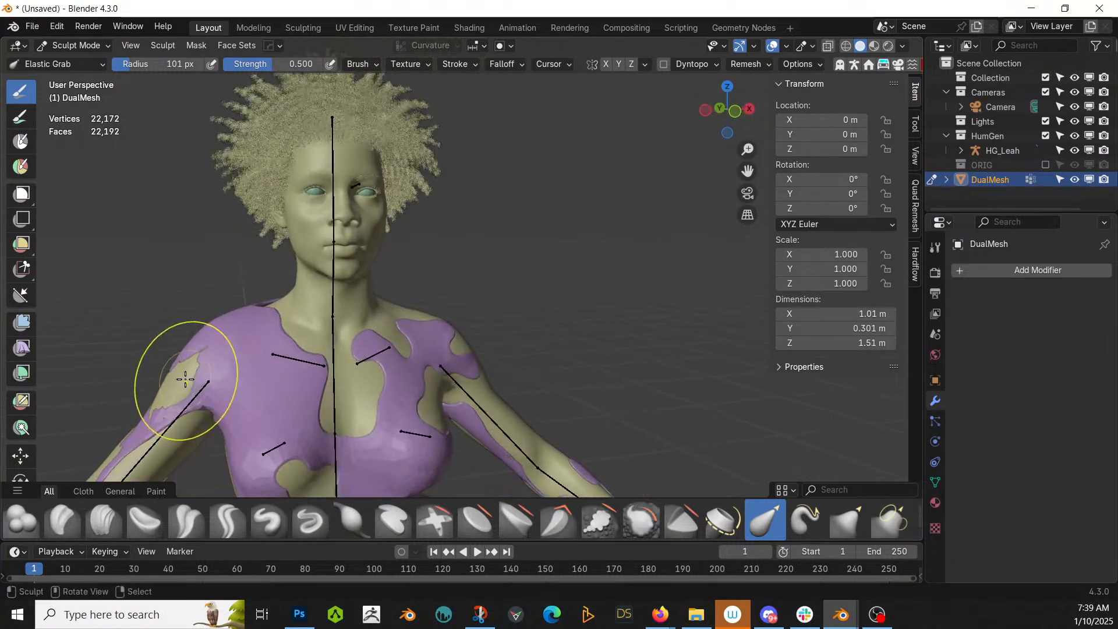
left_click_drag(168, 370, 195, 384)
middle_click_drag(201, 389, 203, 422)
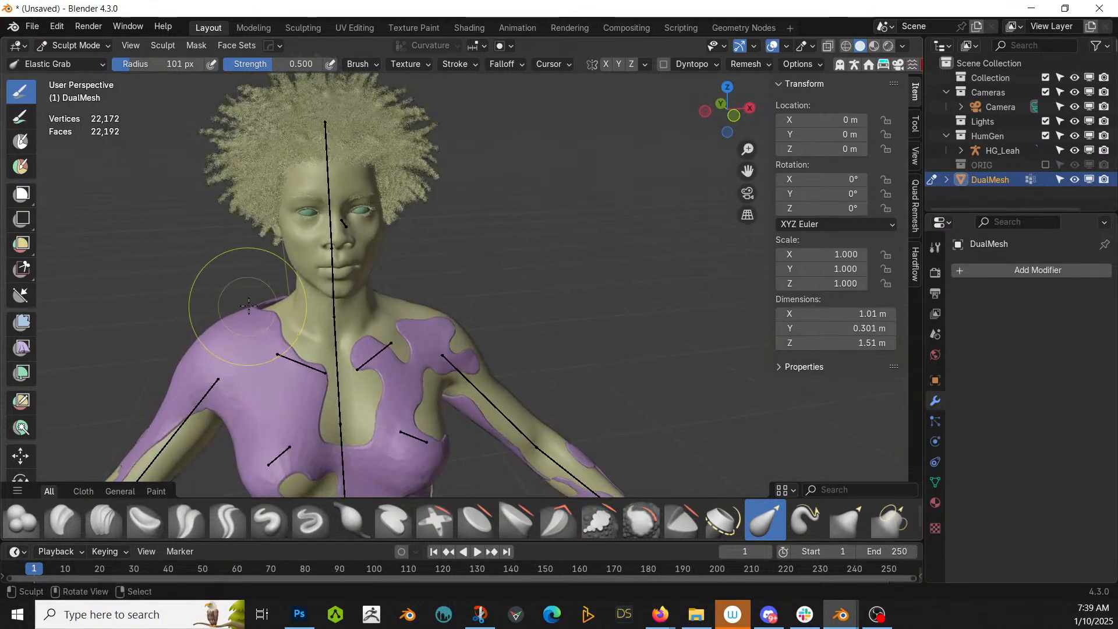
left_click_drag(254, 315, 269, 358)
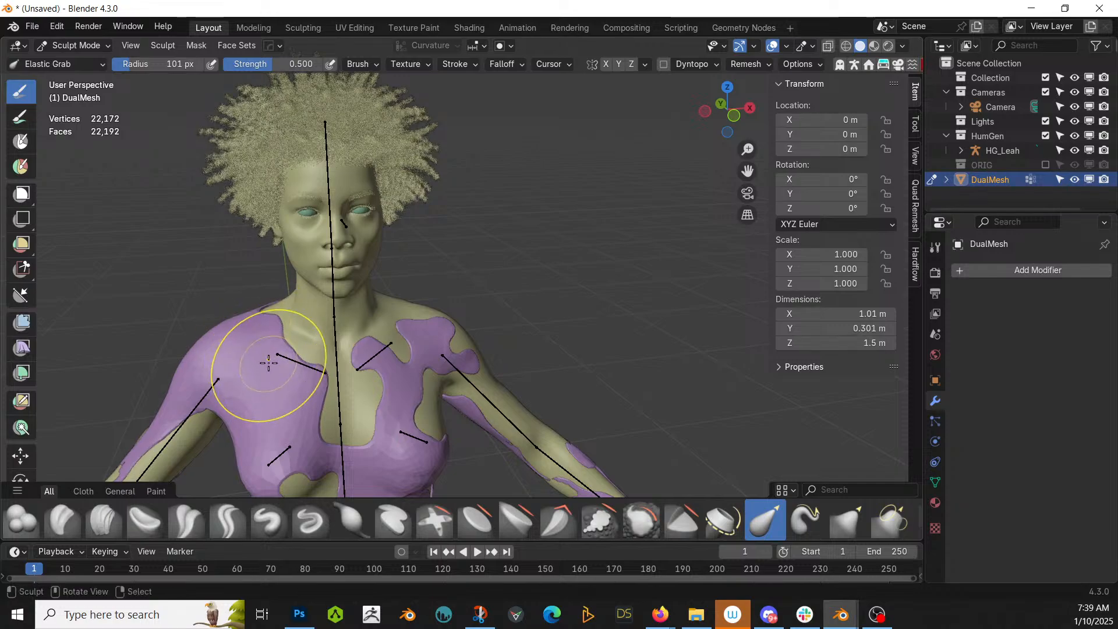
Pull the clothing outward from the skin across the upper back and shoulder blades with Elastic Grab.
scroll(412, 250, "up", 5)
mouse_move(374, 287)
middle_mouse_down()
mouse_move(663, 368)
mouse_move(657, 281)
middle_mouse_up()
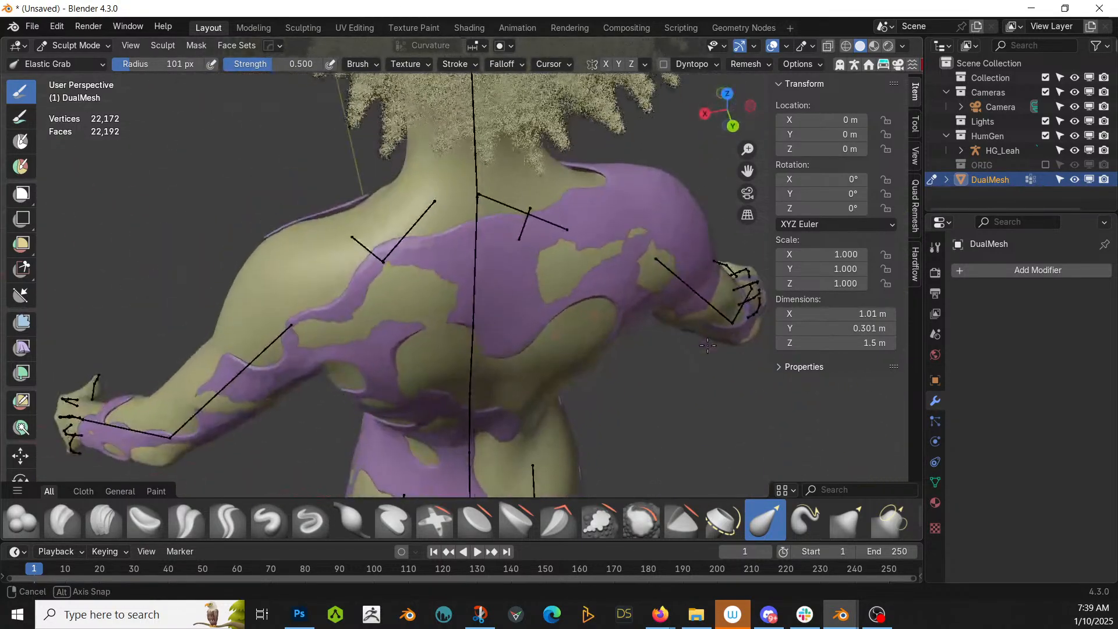
left_click_drag(657, 281, 658, 283)
middle_click_drag(662, 287, 611, 279)
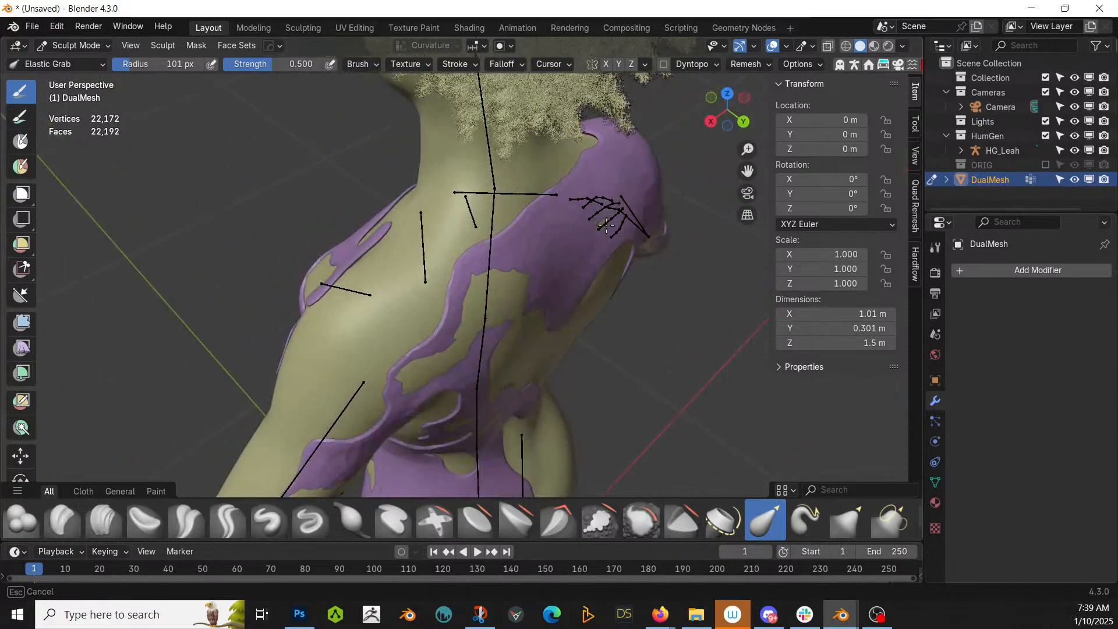
left_click_drag(614, 226, 612, 229)
middle_click_drag(506, 292, 534, 305)
mouse_move(519, 300)
left_mouse_down()
mouse_move(502, 375)
mouse_move(479, 382)
mouse_move(494, 376)
mouse_move(526, 289)
left_mouse_up()
mouse_move(537, 287)
middle_mouse_down()
mouse_move(392, 292)
mouse_move(518, 257)
mouse_move(437, 300)
mouse_move(361, 312)
mouse_move(424, 317)
mouse_move(505, 373)
middle_mouse_up()
left_click_drag(506, 374, 522, 386)
Pull the clothing out over the underside of the figure's left arm with Elastic Grab.
mouse_move(332, 404)
middle_mouse_down()
mouse_move(323, 385)
mouse_move(399, 326)
mouse_move(427, 249)
middle_mouse_up()
left_click_drag(427, 249, 449, 255)
middle_click_drag(448, 254, 430, 227)
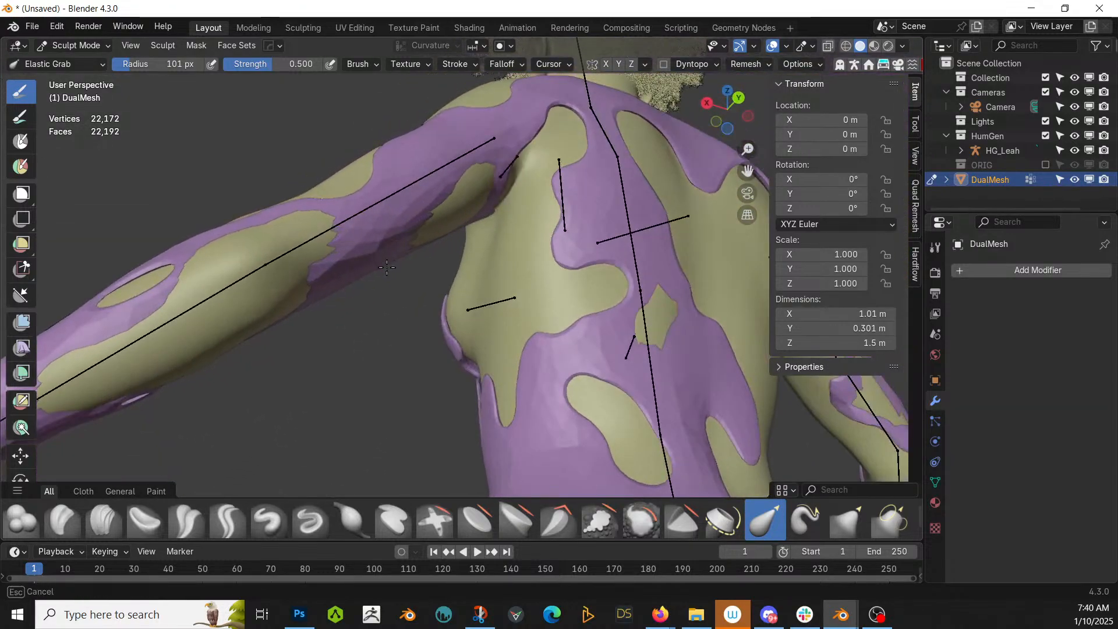
middle_click_drag(362, 275, 279, 170)
left_click_drag(315, 222, 338, 208)
Return DualMesh to Object Mode with the full figure in view.
scroll(252, 222, "down", 2)
middle_click_drag(369, 255, 635, 379)
mouse_move(542, 379)
middle_mouse_down("shift")
mouse_move(534, 255)
mouse_move(511, 284)
middle_mouse_up("shift")
scroll(532, 264, "down", 4)
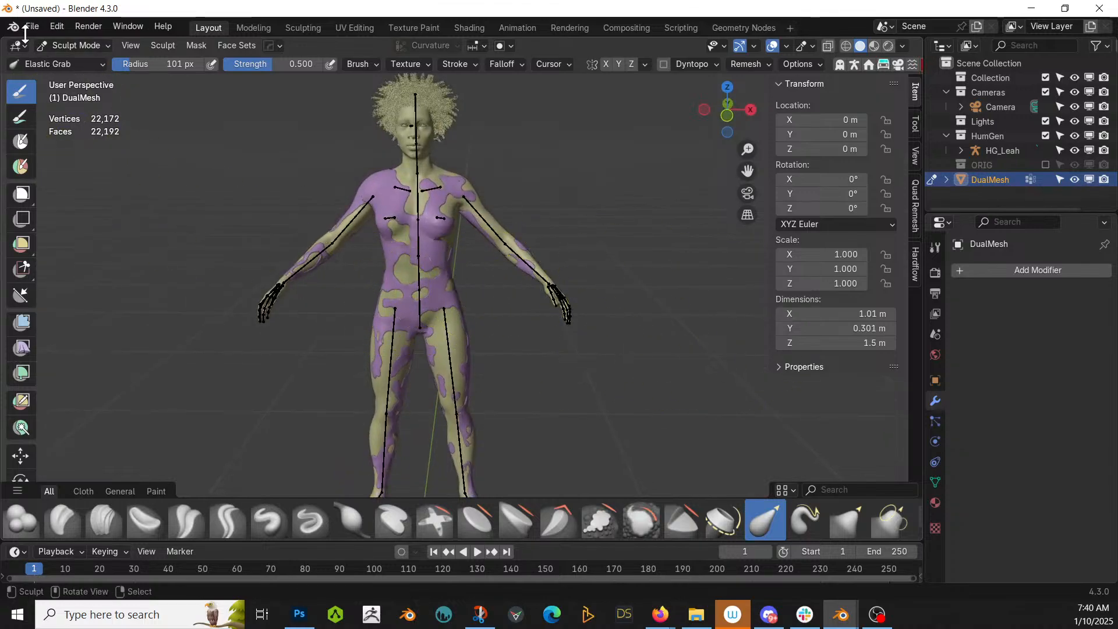
left_click(77, 46)
left_click(79, 58)
mouse_move(541, 355)
middle_mouse_down()
mouse_move(480, 320)
mouse_move(522, 349)
middle_mouse_up()
Start saving the scene and create the folder "250110-1 Livestream Mycelium Woman and Reclaimed Church" inside 00 Paracologies.
key("ctrl+s")
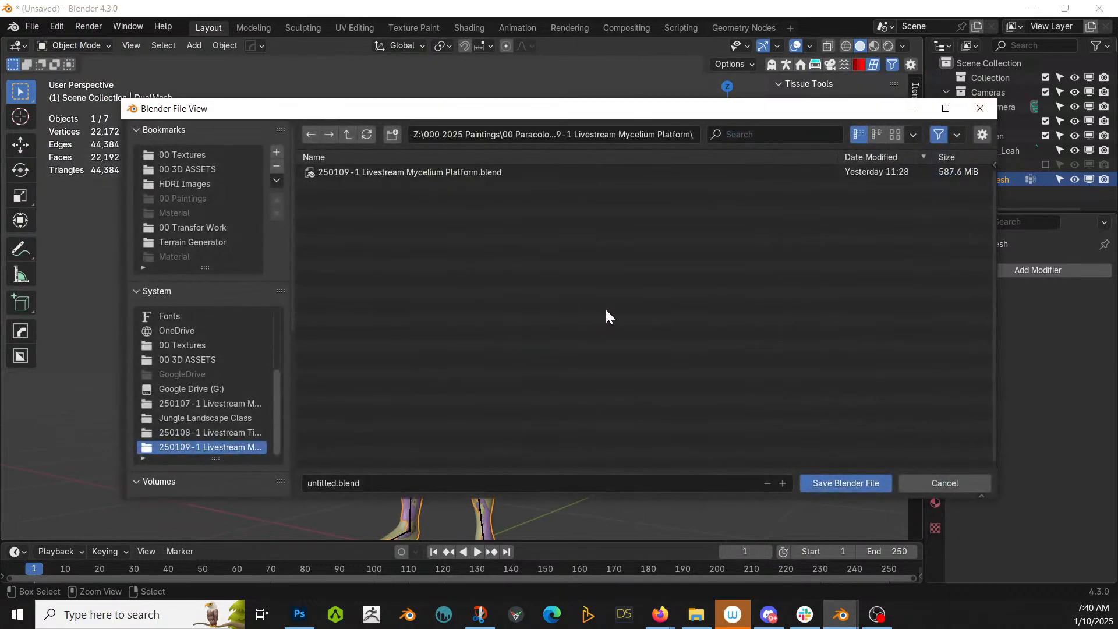
left_click(348, 134)
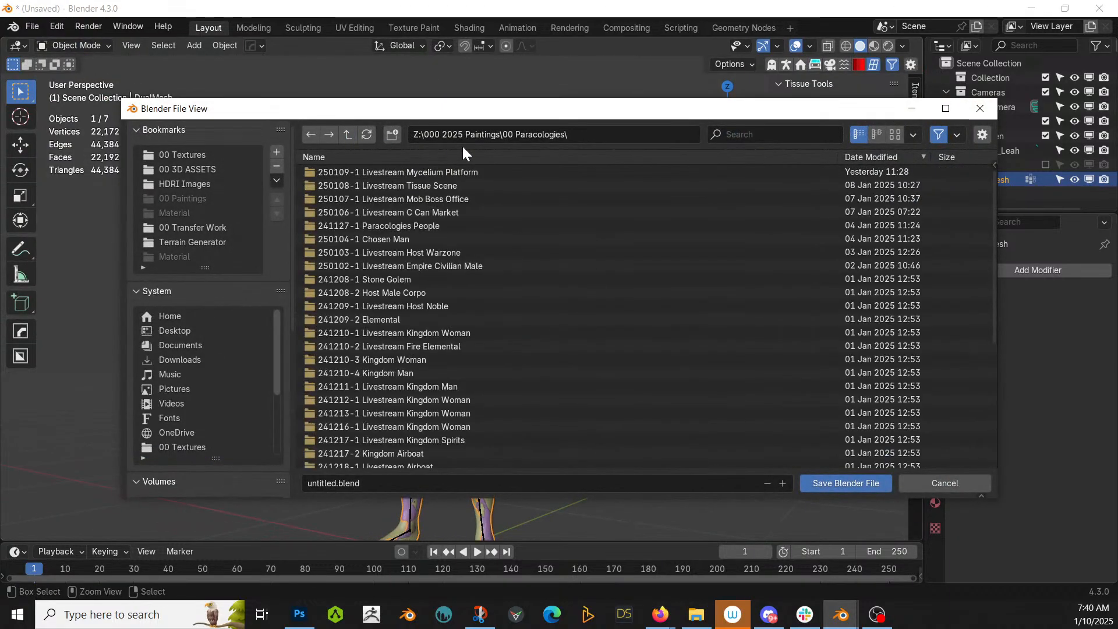
left_click(386, 135)
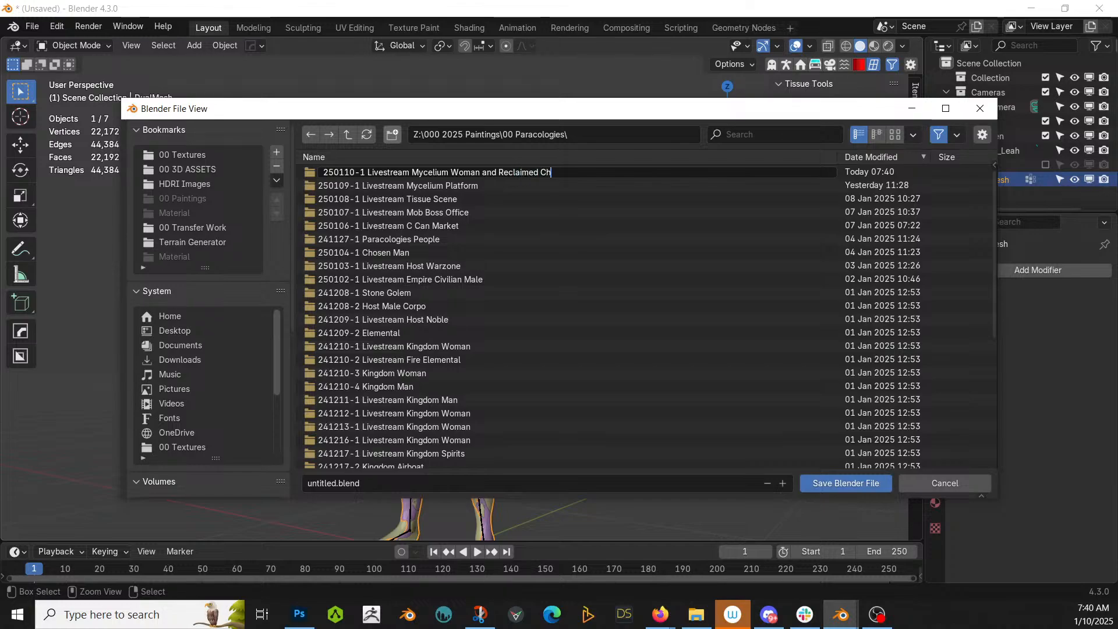
type("h")
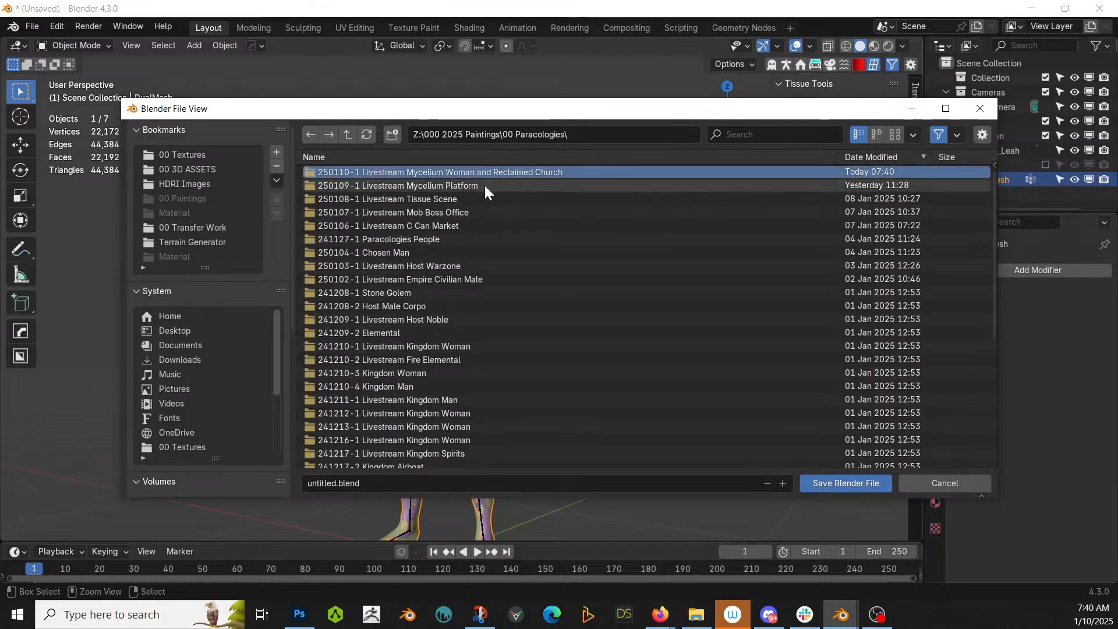
Save the scene inside the new folder, reusing its name as the file name: "250110-1 Livestream Mycelium Woman and Reclaimed Church.blend".
left_click_drag(568, 173, 323, 172)
key("ctrl+c")
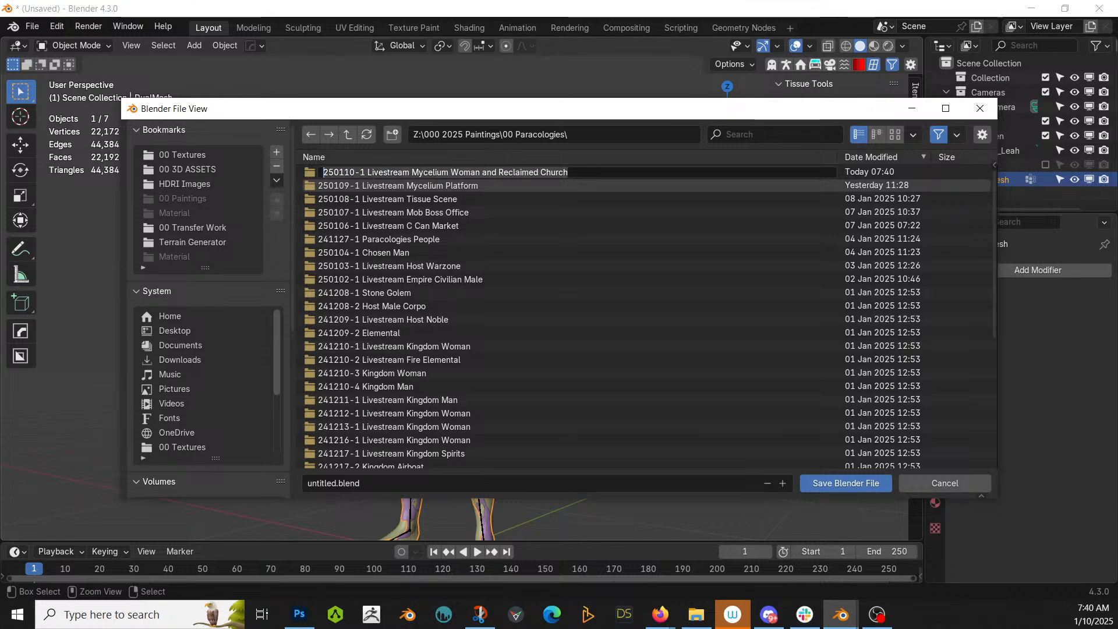
key("Return")
double_click(554, 173)
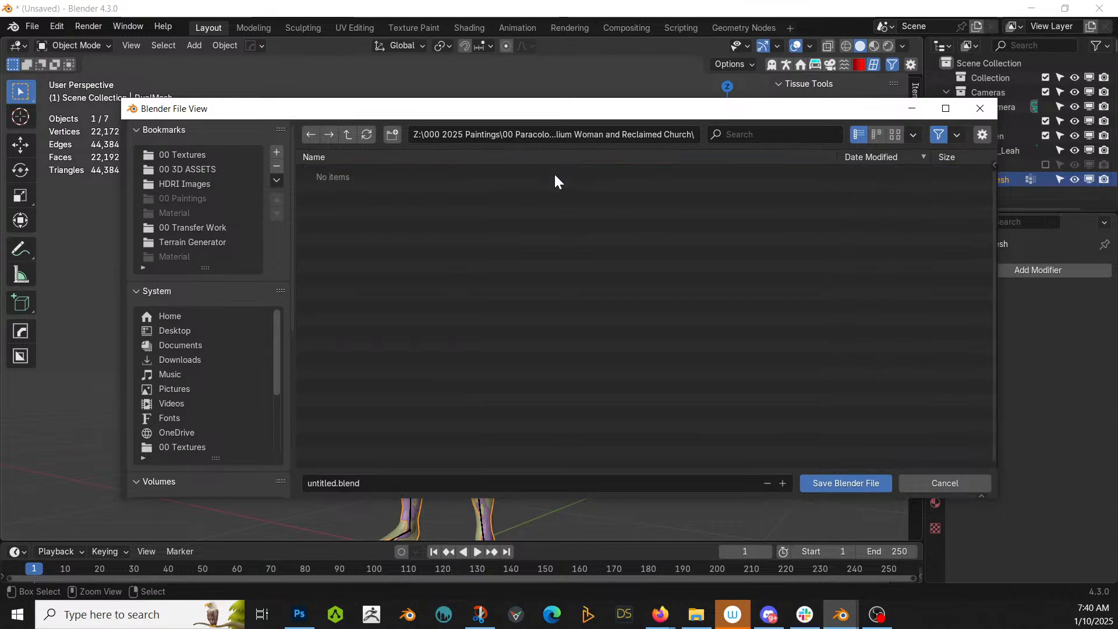
left_click(382, 484)
key("ctrl+v")
key("Return")
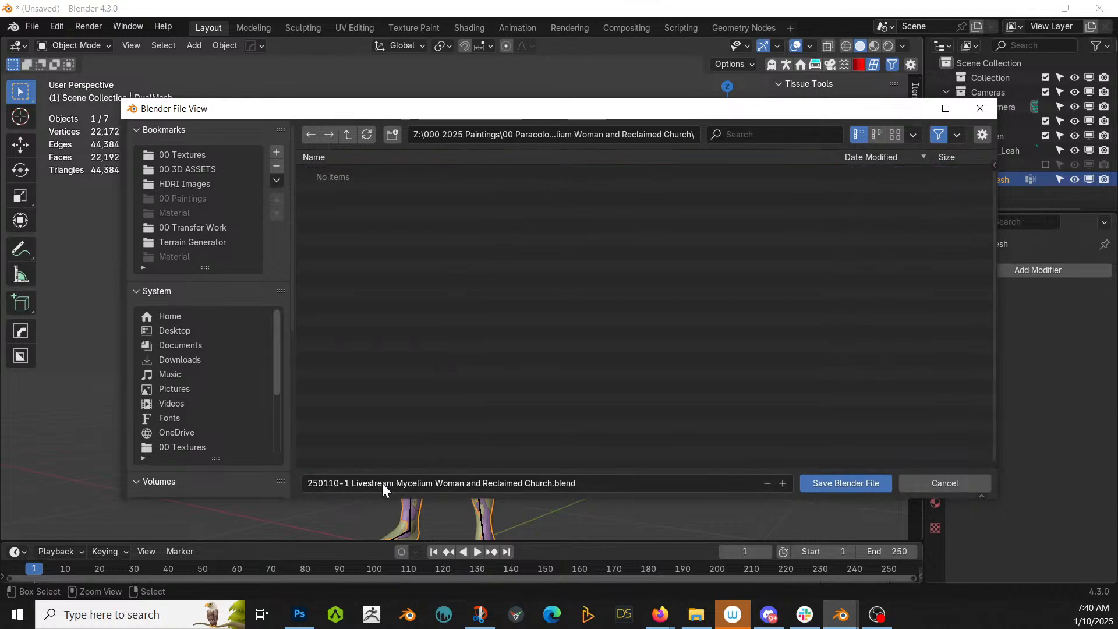
Add DualMesh to the HG_Leah human as custom HumGen clothing of type Full Body.
middle_click_drag(559, 364, 656, 456)
scroll(588, 422, "up", 3)
middle_click_drag(579, 424, 588, 449)
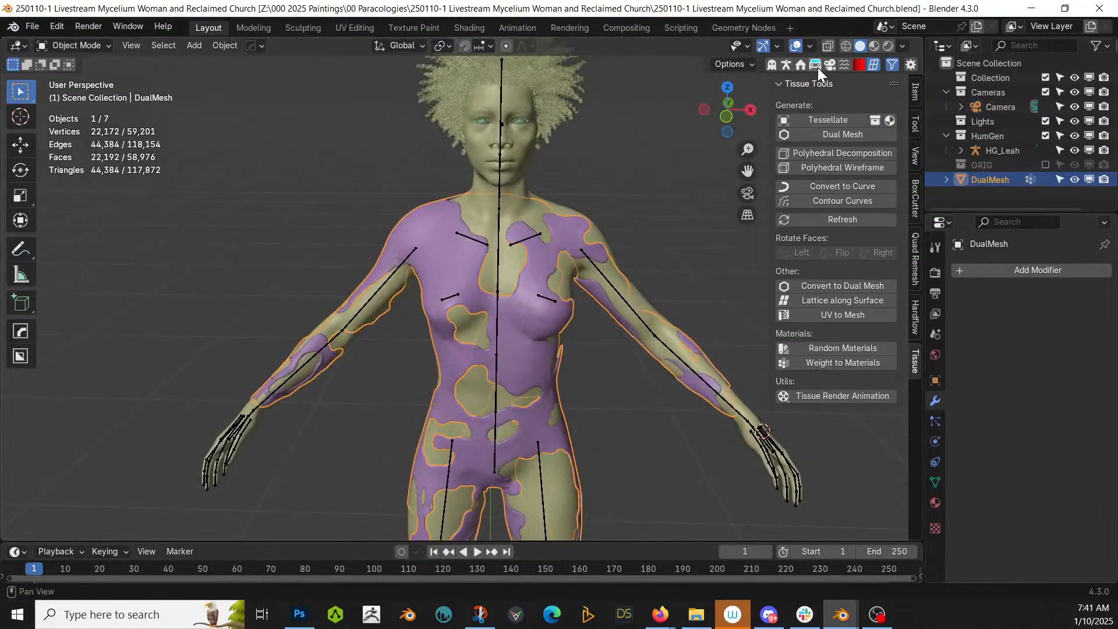
left_click(787, 64)
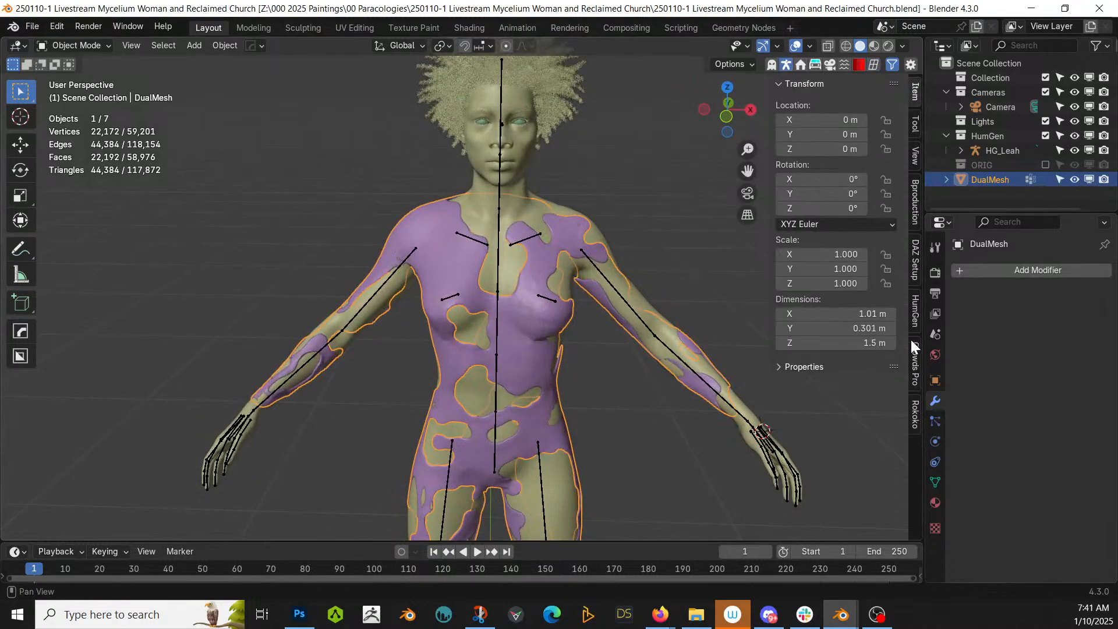
left_click(914, 311)
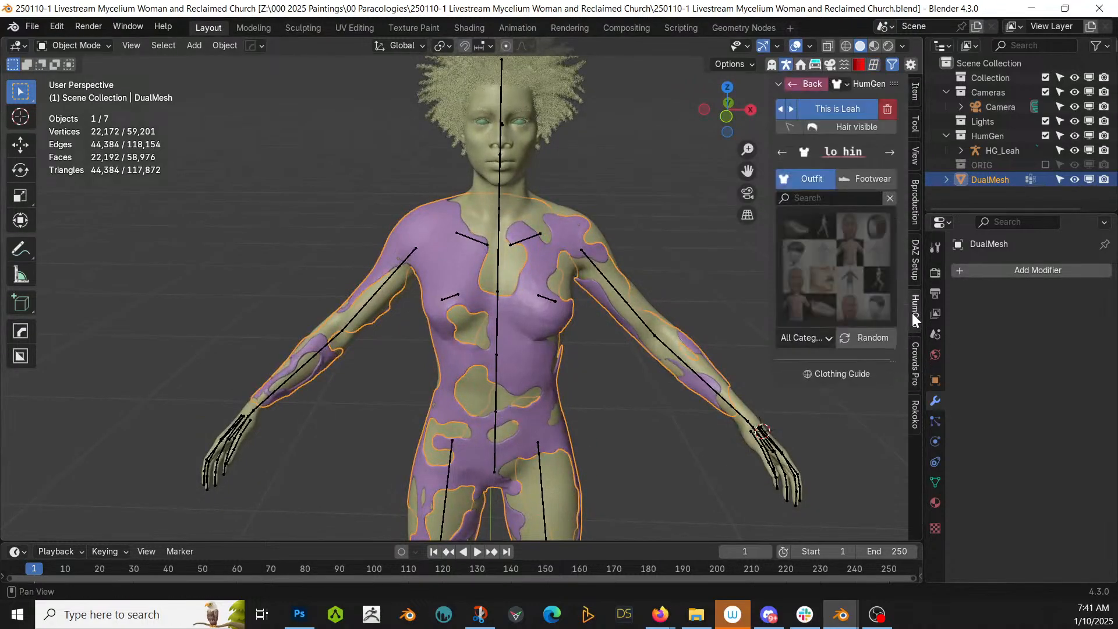
left_click(500, 175, "shift")
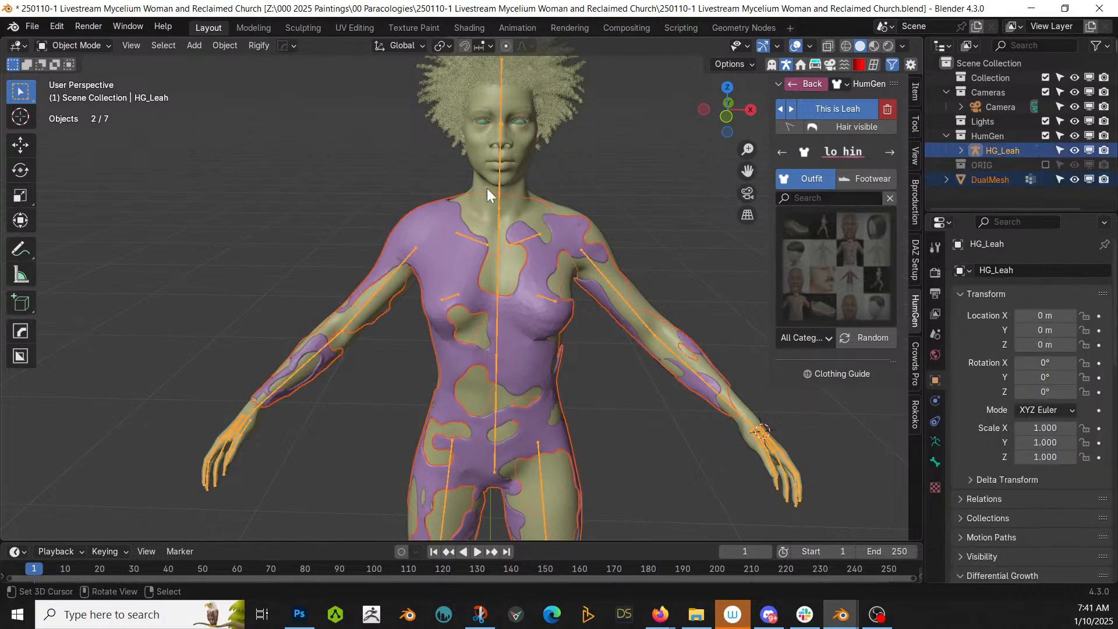
left_click(501, 153)
left_click(498, 156)
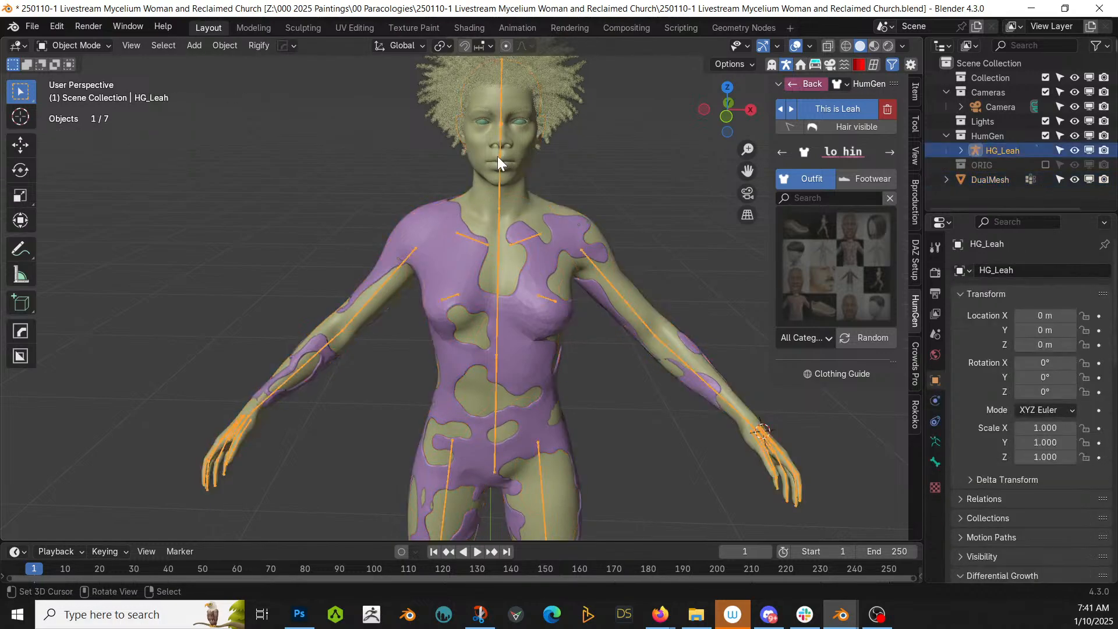
left_click(438, 204, "shift")
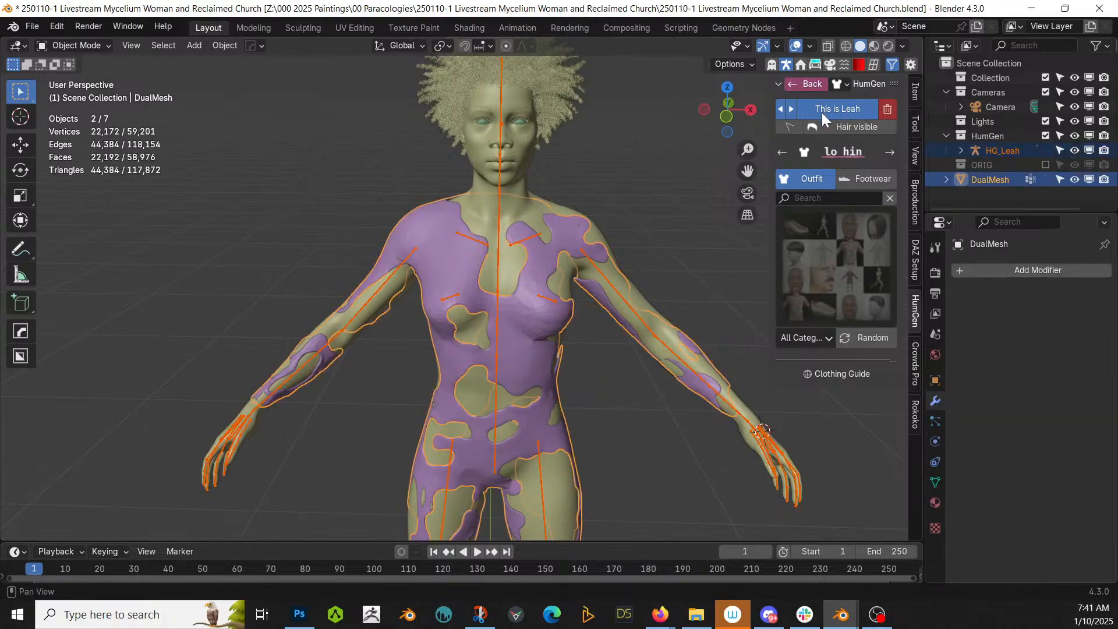
left_click(802, 85)
left_click(826, 83)
left_click(849, 176)
left_click(798, 323)
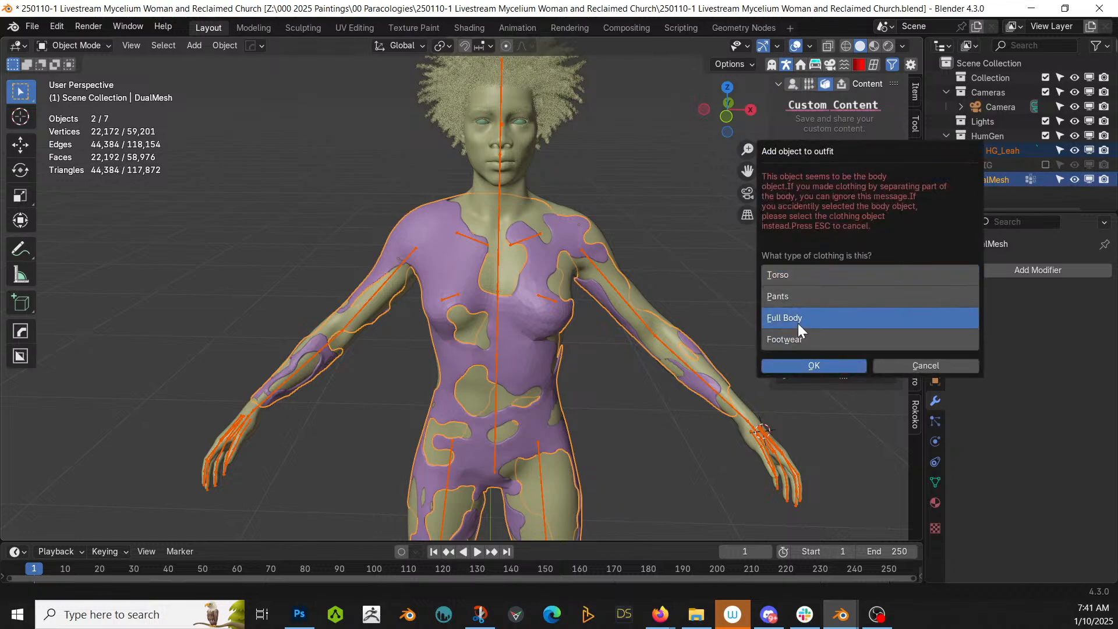
left_click(837, 368)
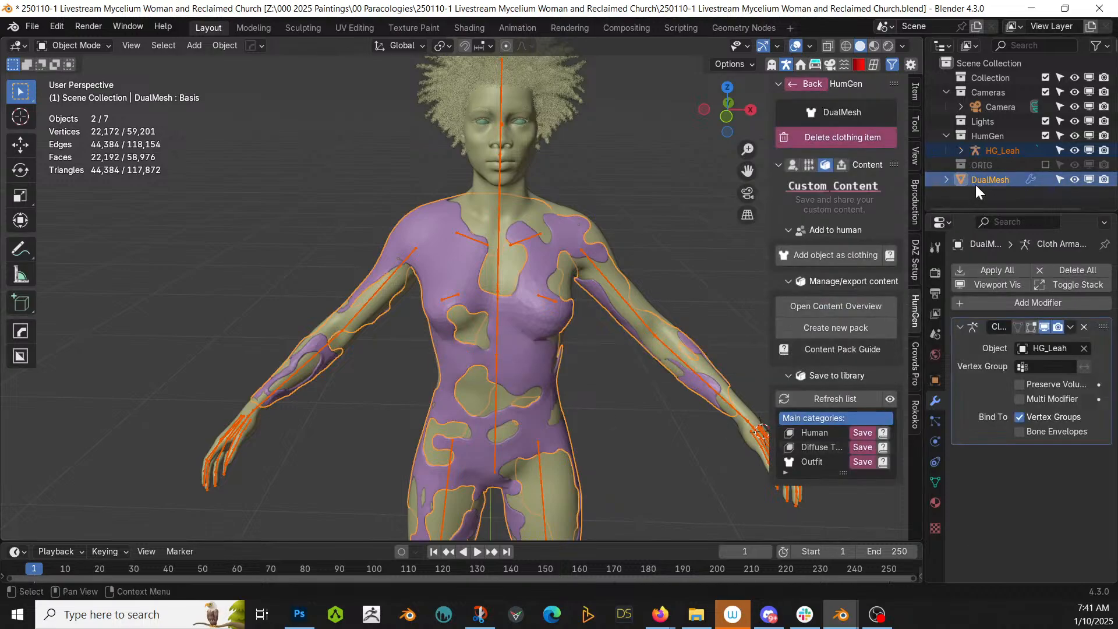
Move only the DualMesh clothing into the HumGen collection.
left_click(1000, 180)
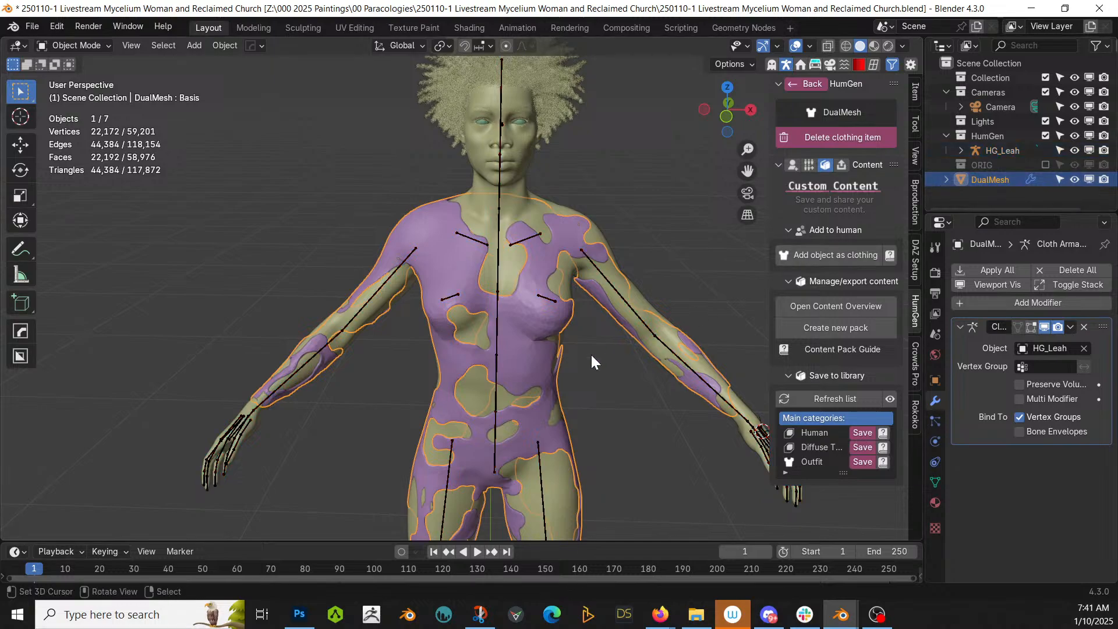
key("m")
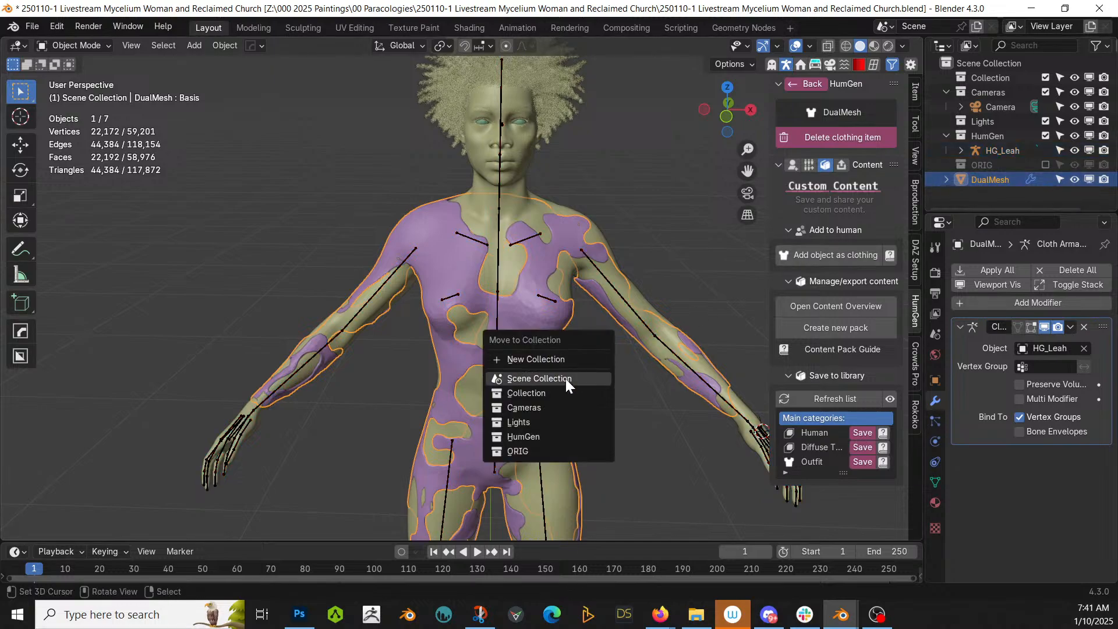
left_click(546, 436)
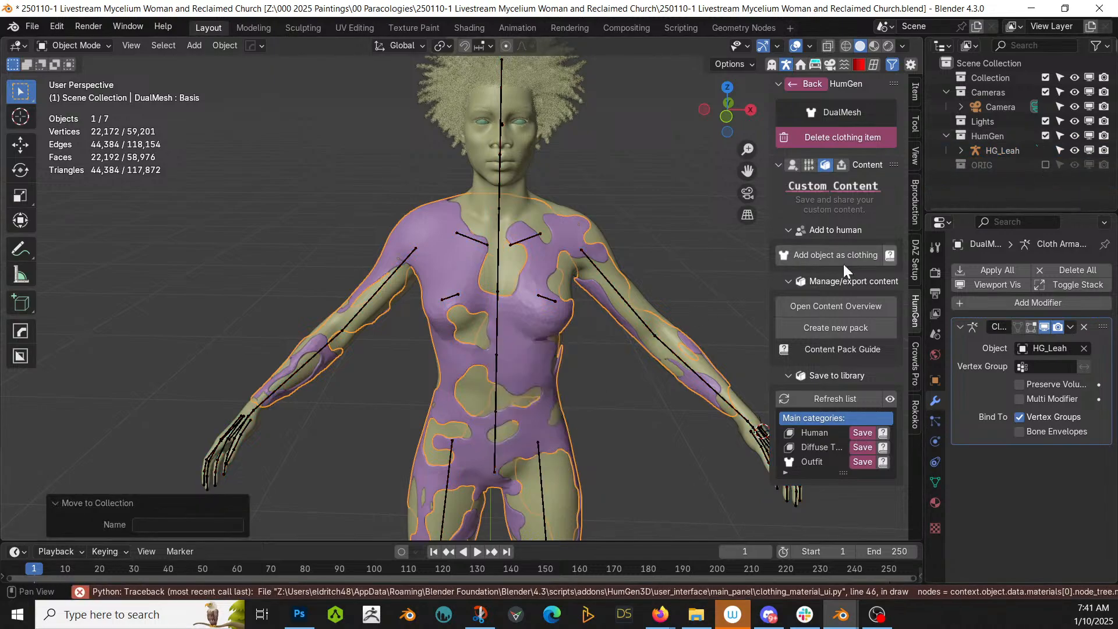
Search HumGen's pose library for "idle" and apply the Idle pose to HG_Leah.
middle_click_drag(728, 233, 501, 262)
scroll(624, 233, "down", 3)
middle_click_drag(625, 233, 721, 215)
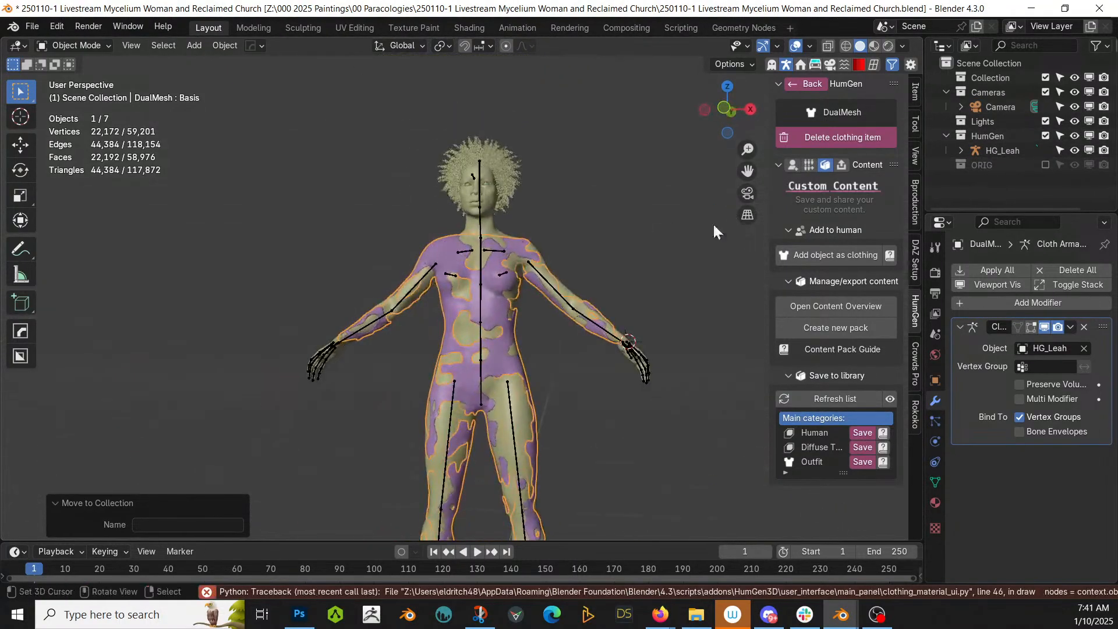
scroll(610, 306, "up", 4)
middle_click_drag(610, 309, 767, 311)
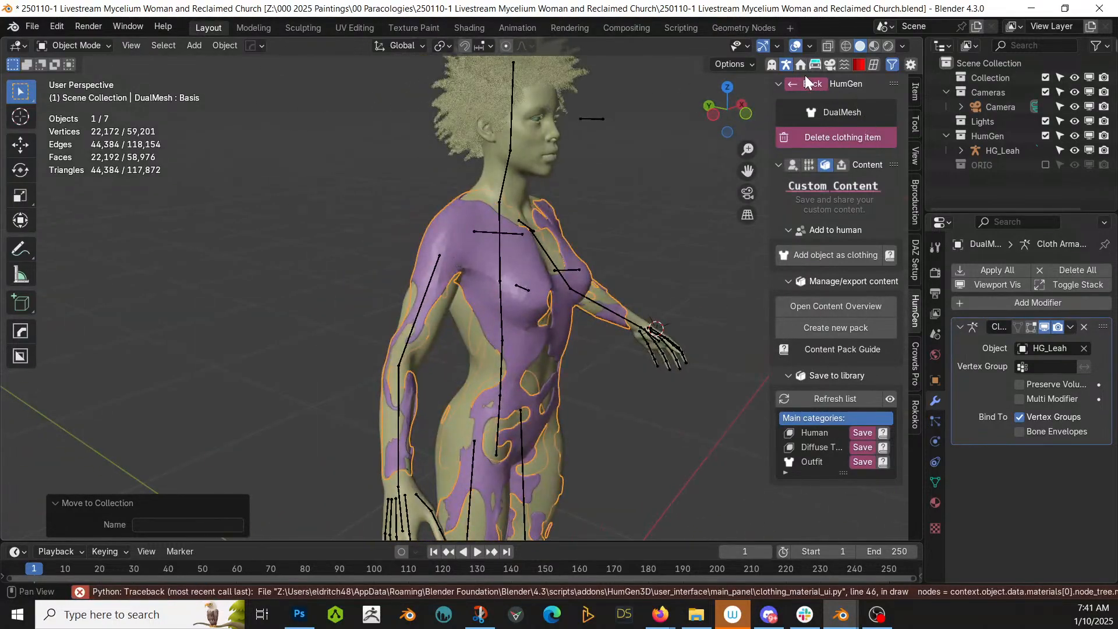
left_click(809, 85)
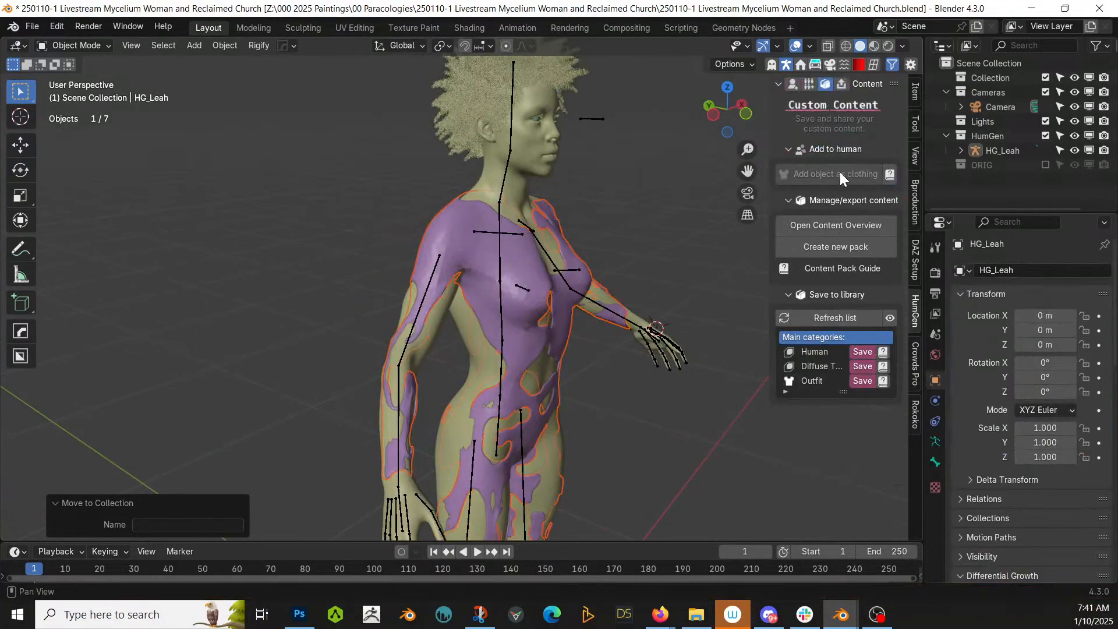
left_click(795, 85)
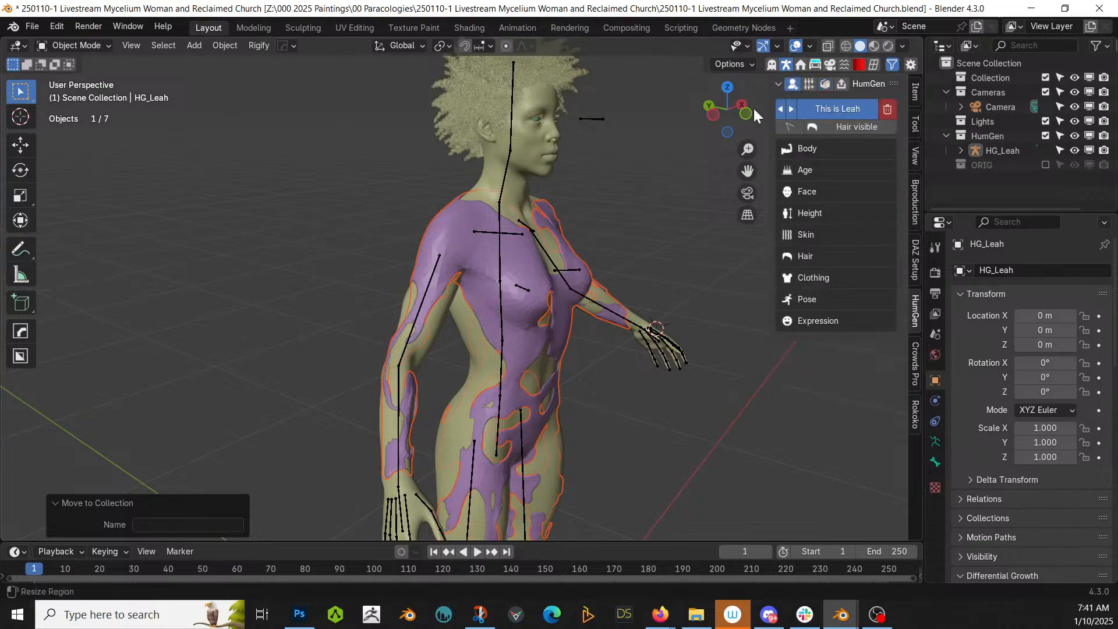
left_click(509, 152)
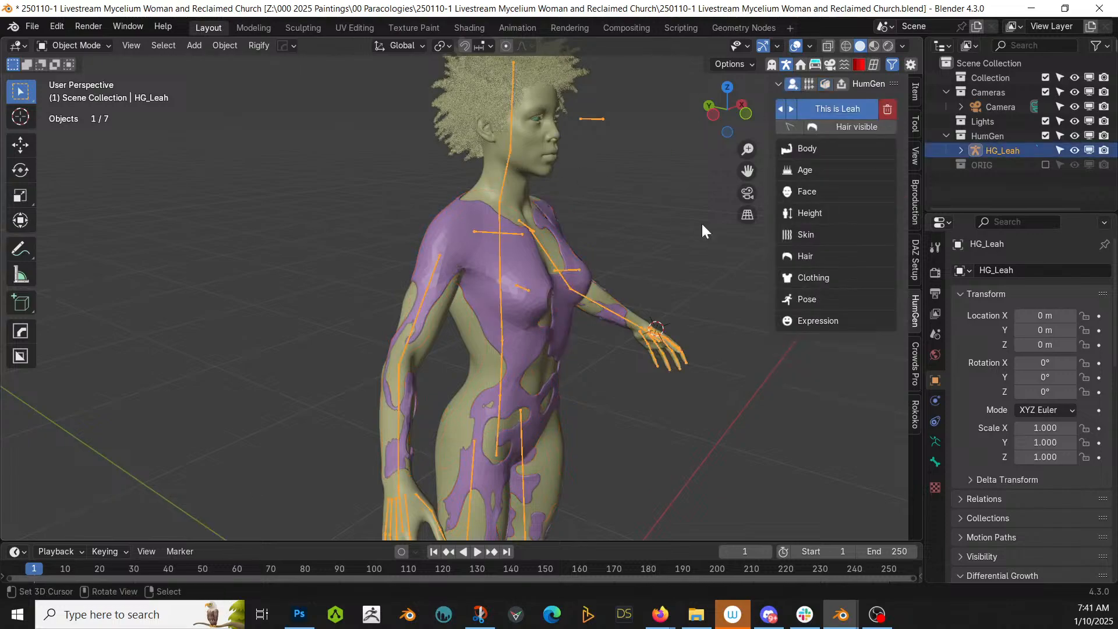
left_click(807, 299)
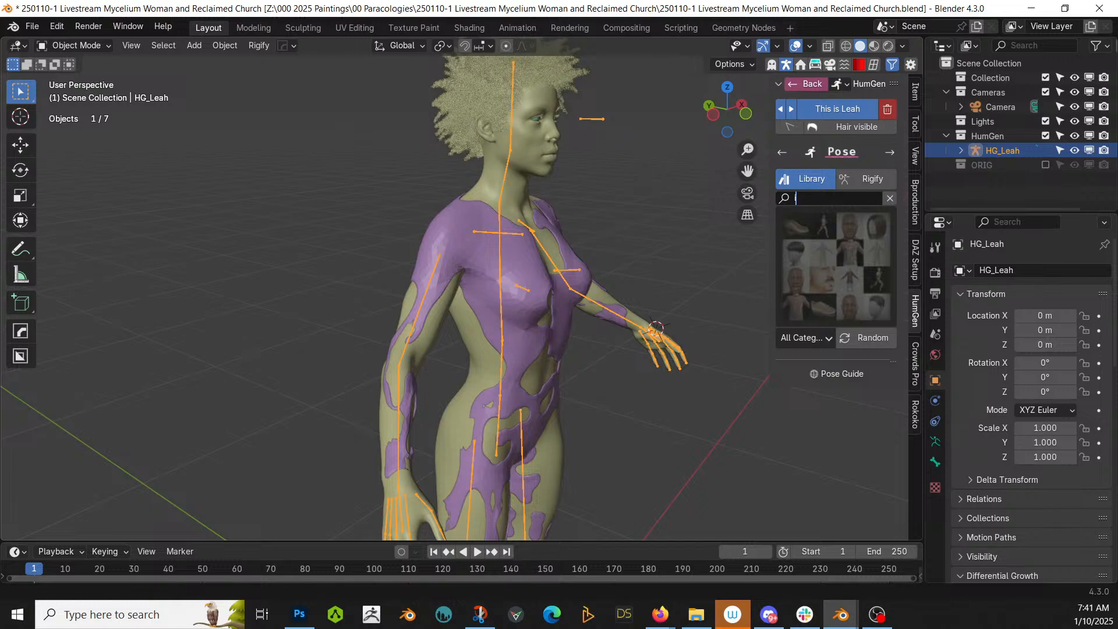
left_click(836, 271)
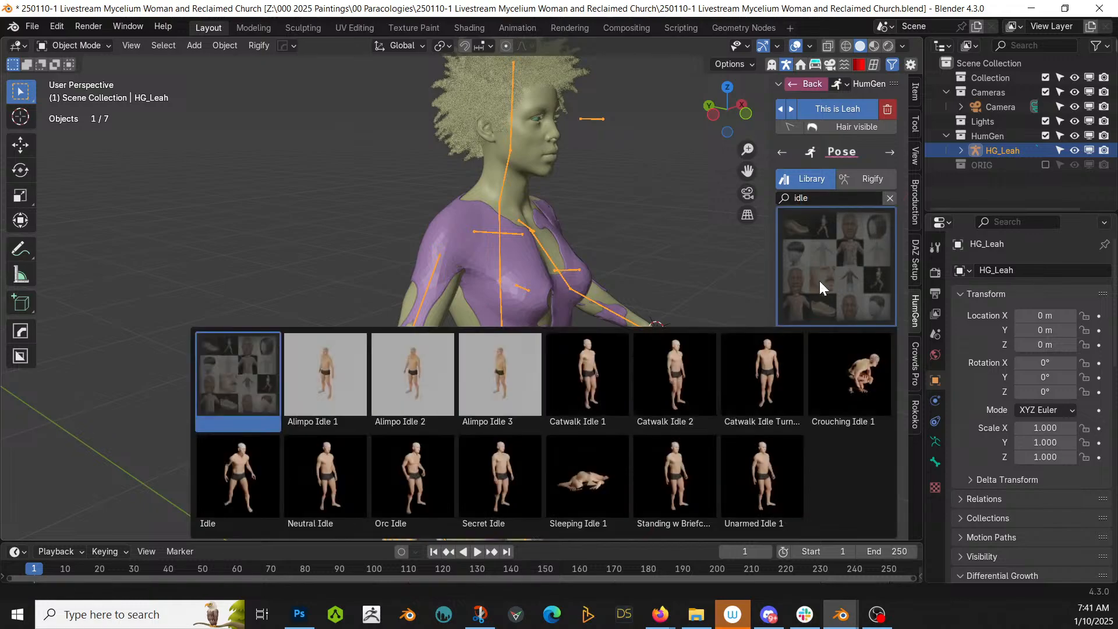
left_click(207, 460)
middle_click_drag(349, 436, 816, 372)
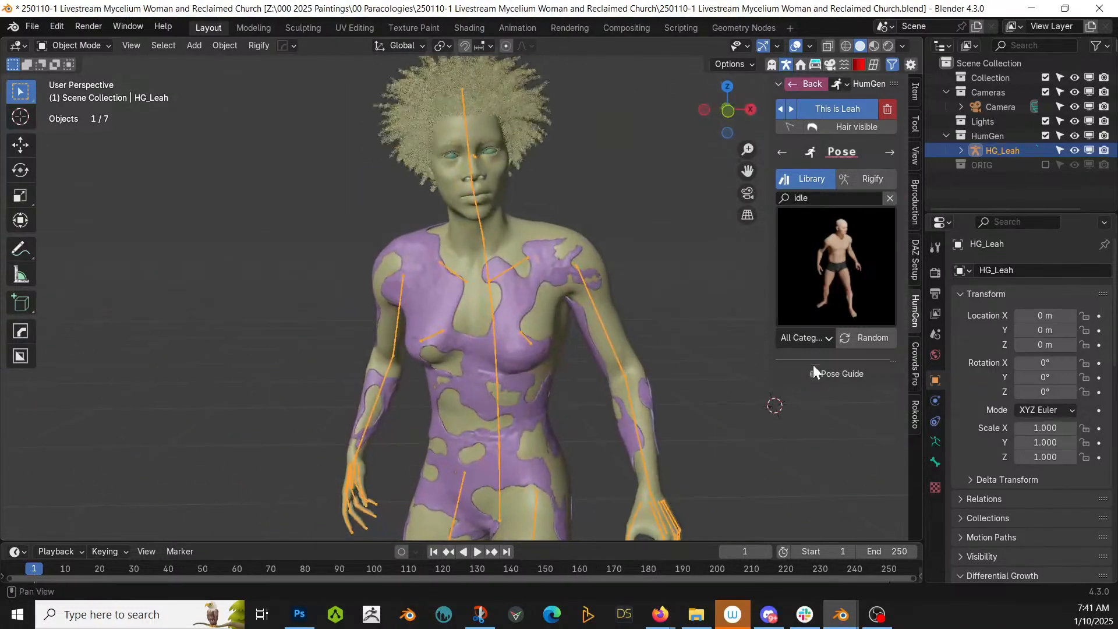
Check how the clothing follows the pose, switch the HG_Leah armature to Rest Position, and save the file.
scroll(710, 321, "up", 6)
scroll(693, 317, "down", 6)
middle_click_drag(683, 334, 633, 396)
scroll(600, 391, "down", 3)
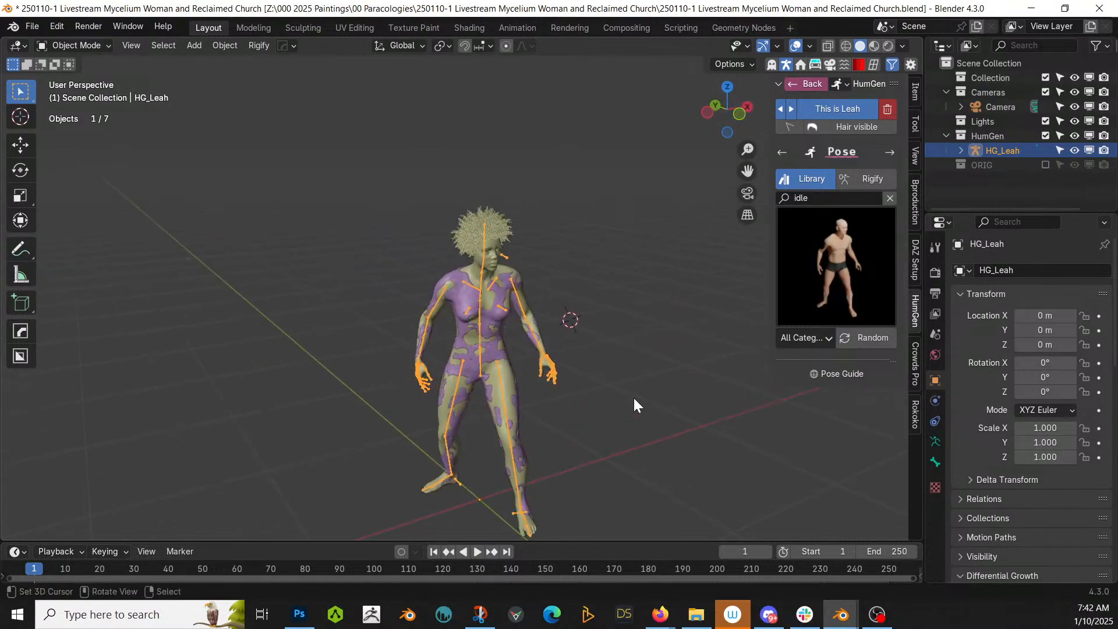
scroll(633, 396, "up", 5)
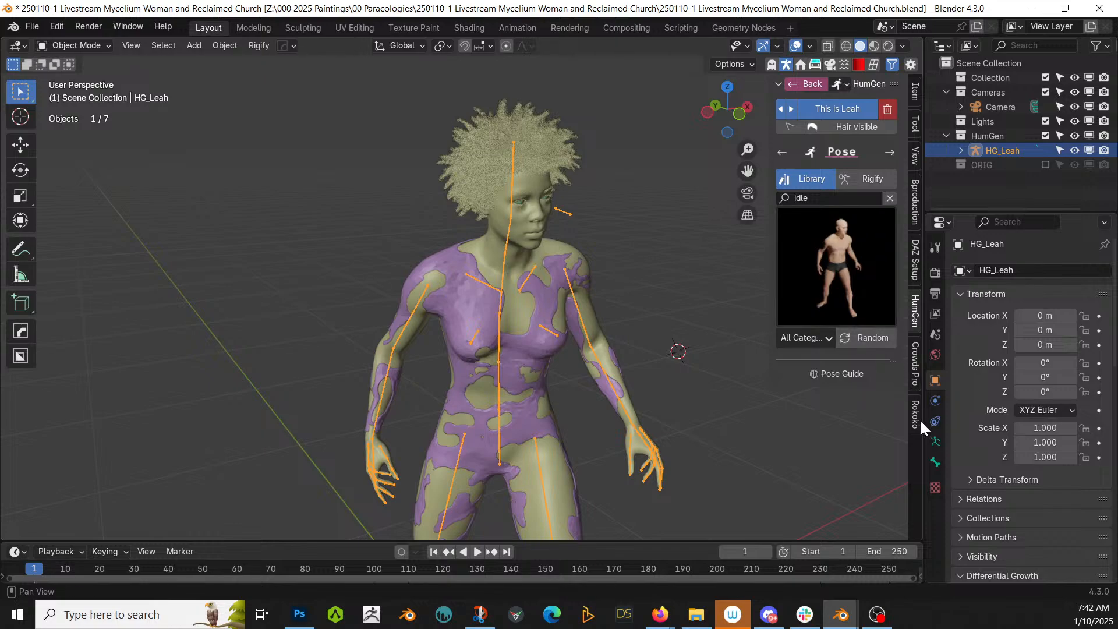
left_click(935, 442)
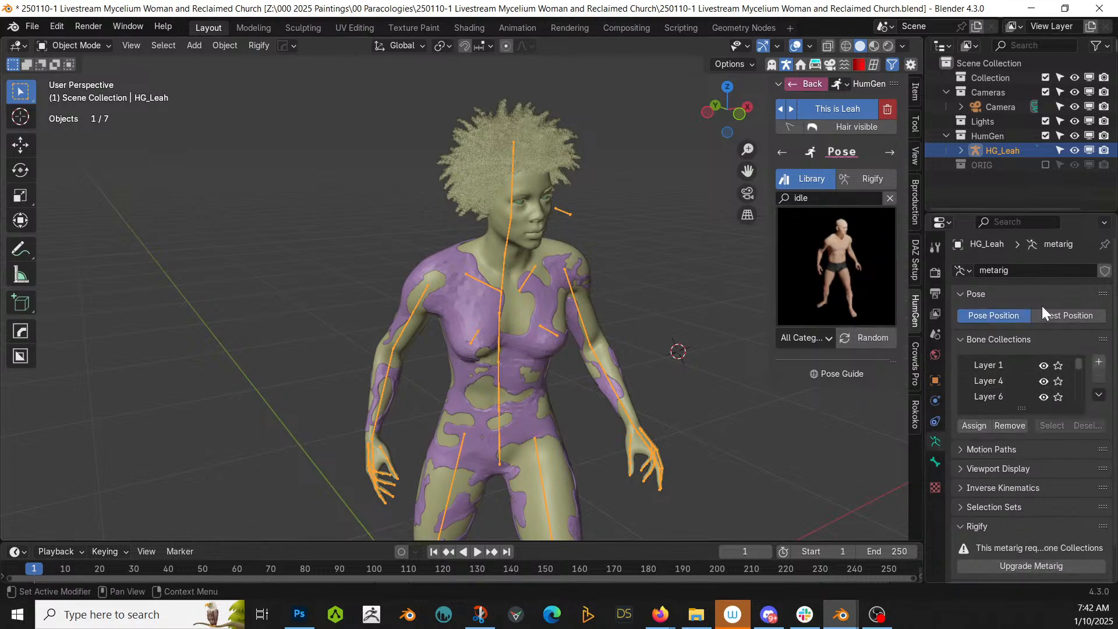
left_click(1058, 316)
middle_click_drag(683, 416, 605, 423)
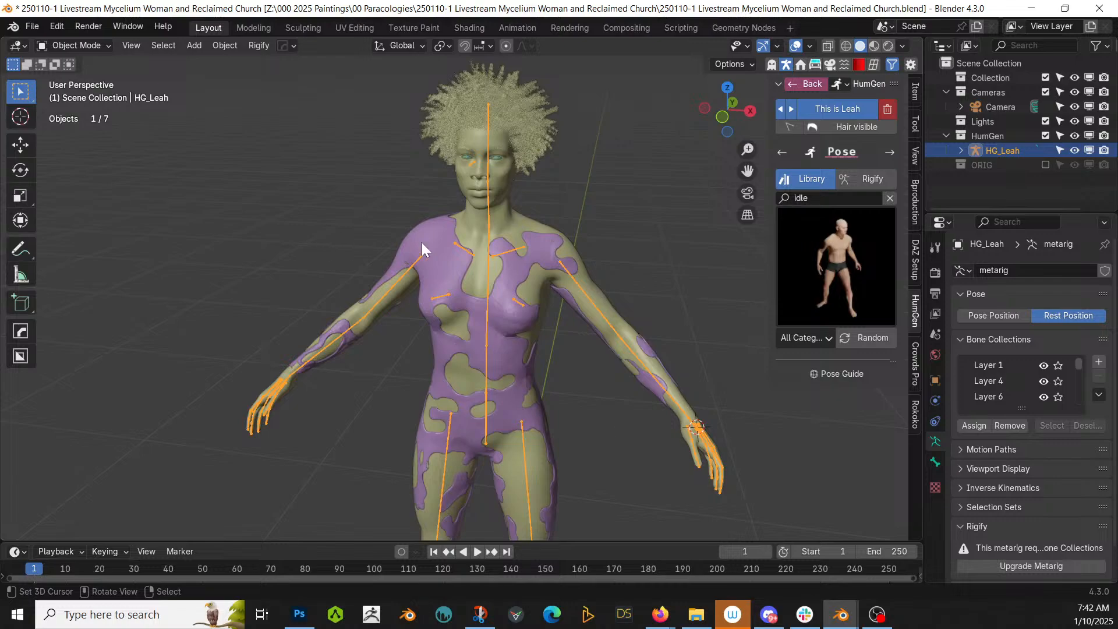
key("ctrl+s")
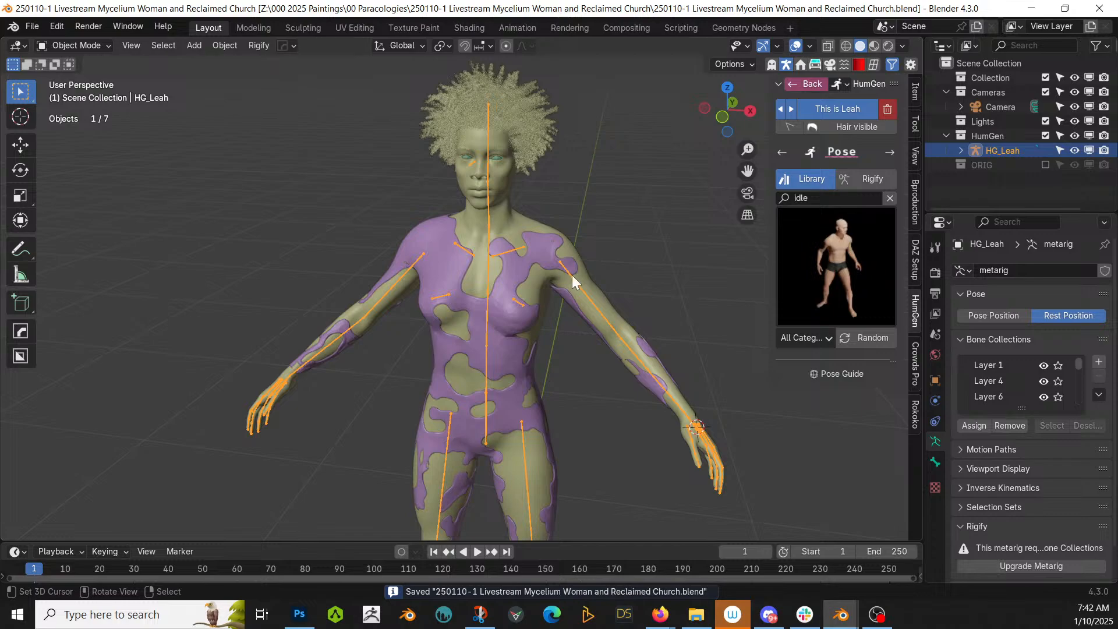
Split the 3D viewport, turn the new area into an Asset Browser, and show the 22-02-26 SCP Epic Cloth Library.
left_click_drag(3, 36, 415, 111)
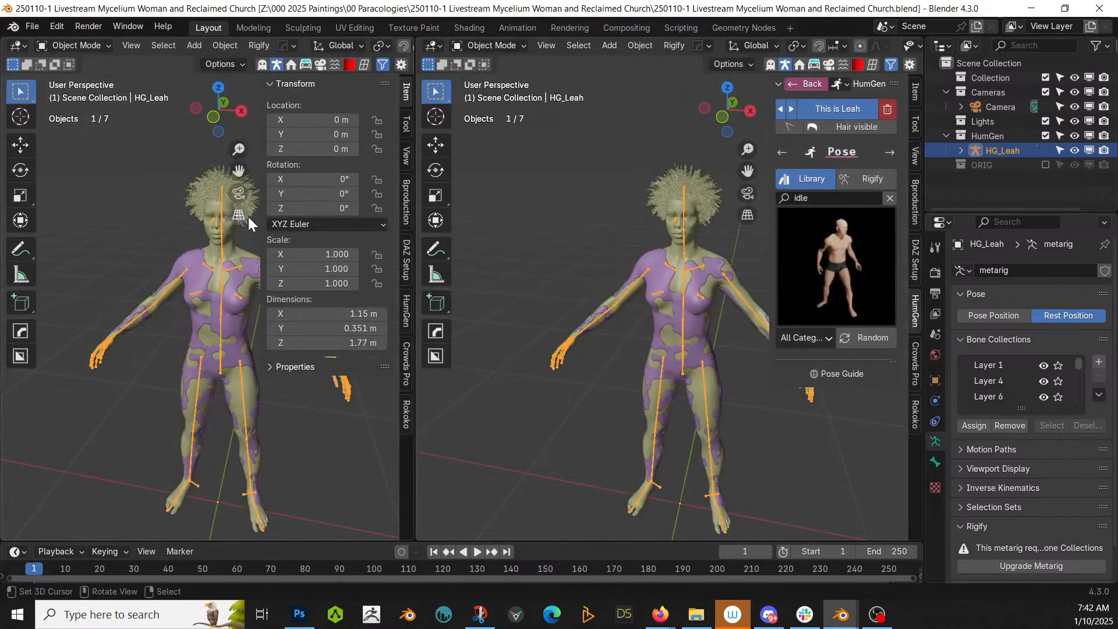
key("shift+F1")
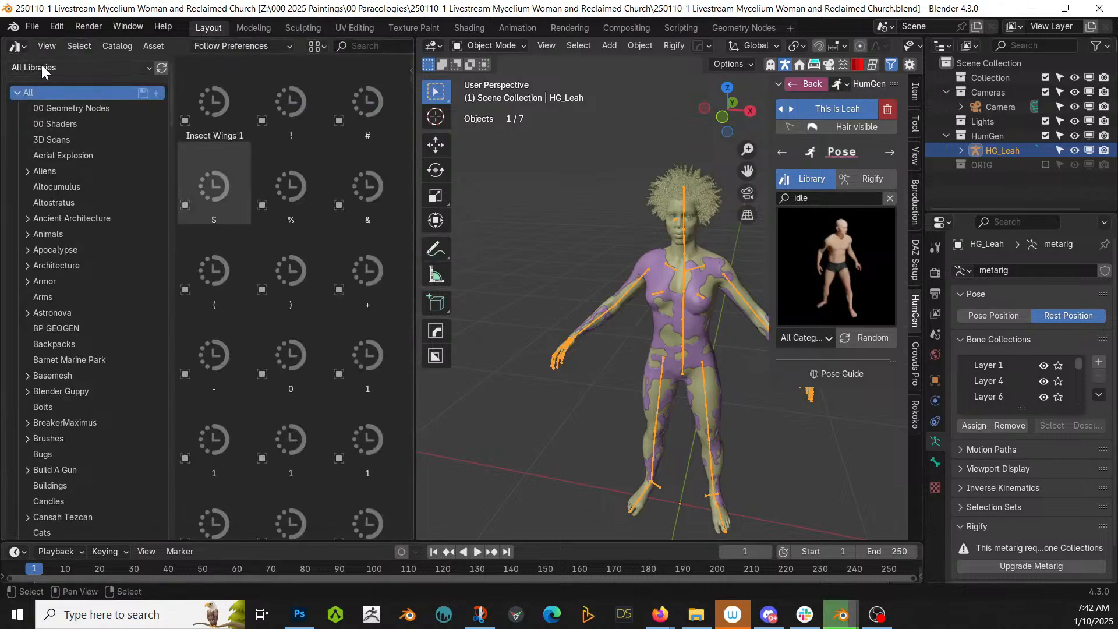
left_click(37, 68)
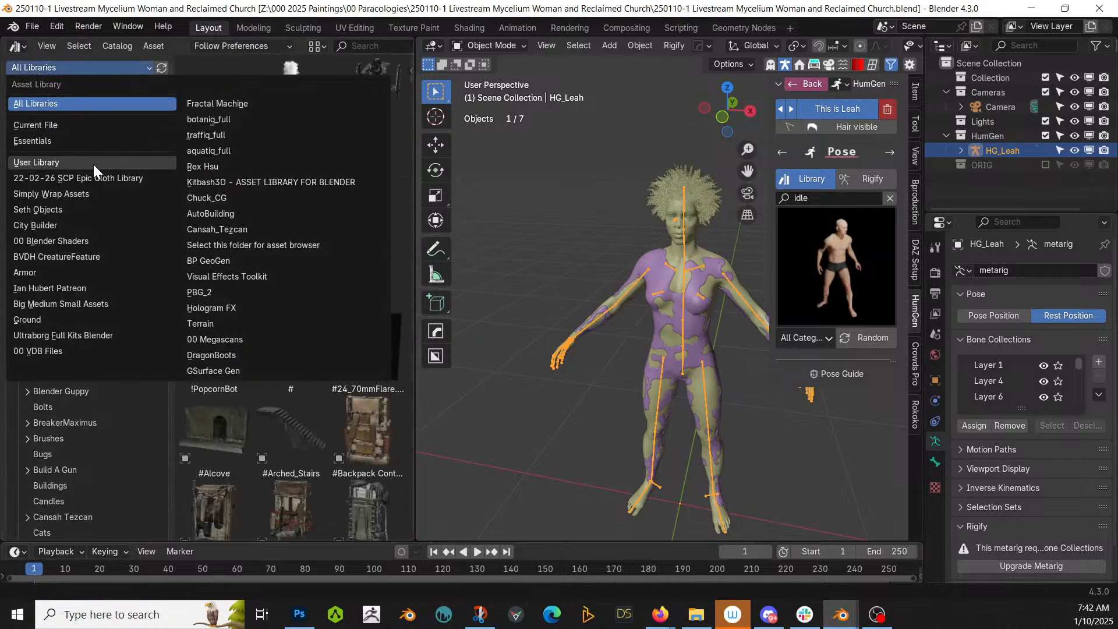
left_click(104, 177)
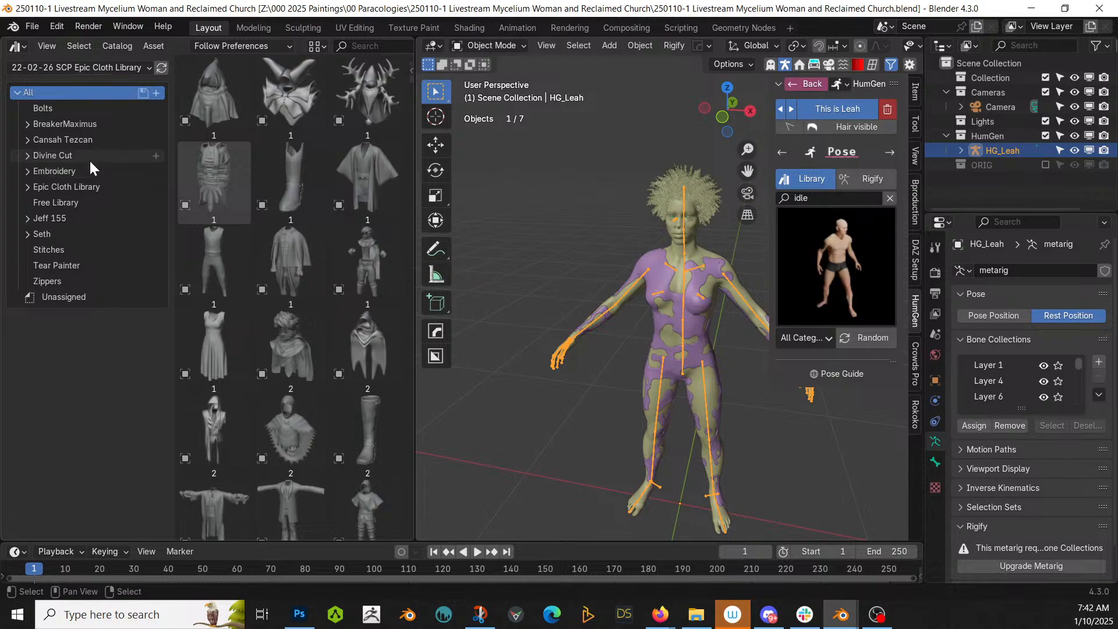
Browse the Epic Cloth Library catalog's accessories, men's garments and women's garments for something to dress the character in.
left_click(89, 187)
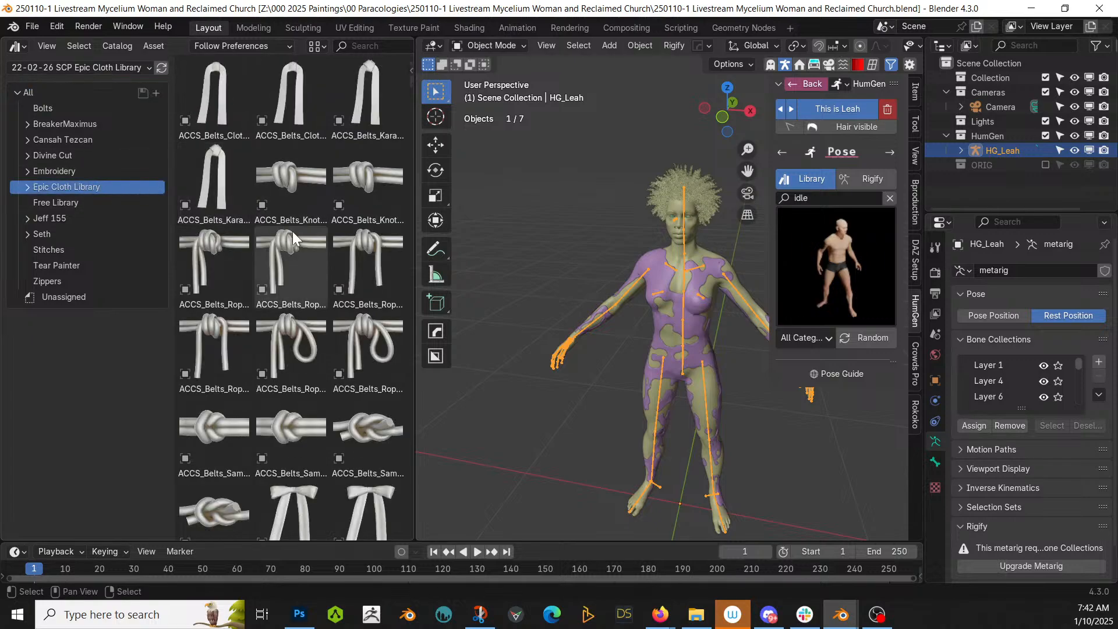
left_click(27, 186)
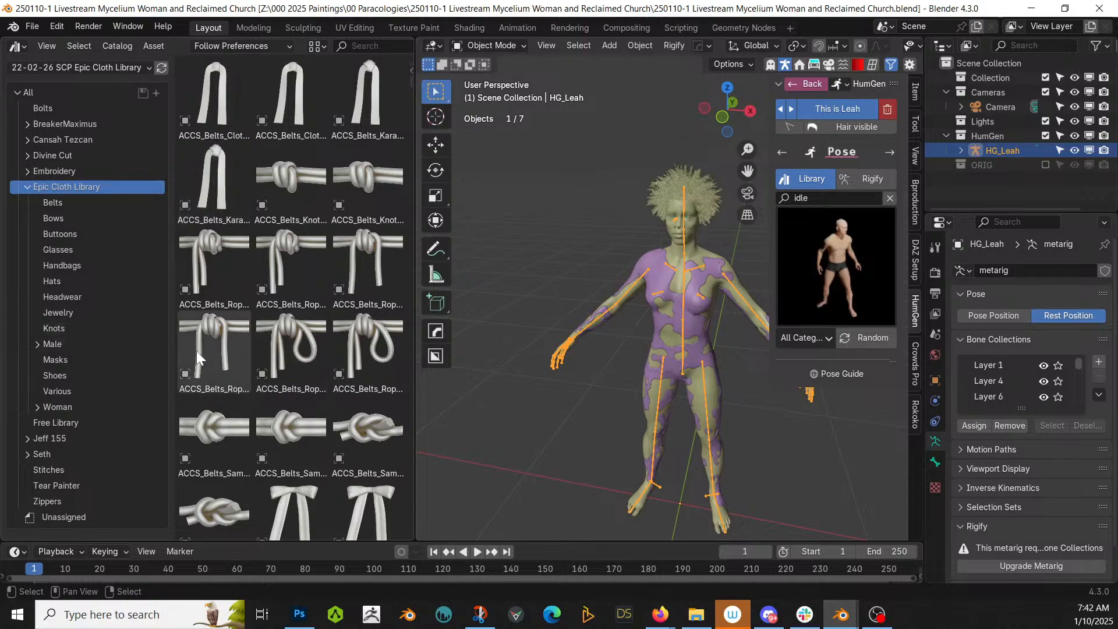
scroll(309, 349, "down", 15)
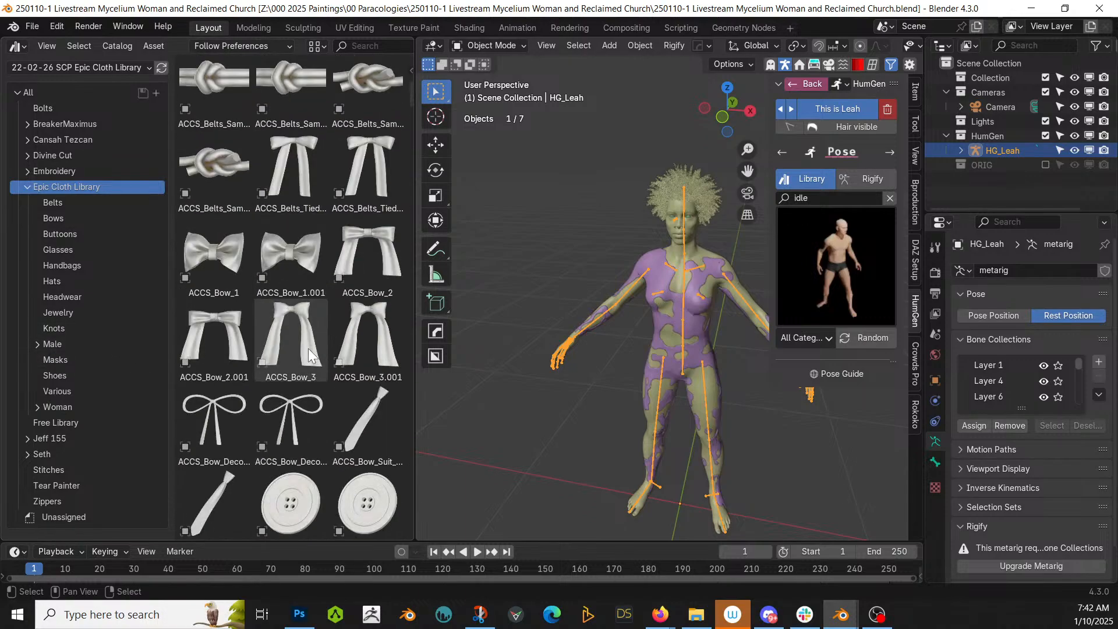
scroll(309, 348, "down", 15)
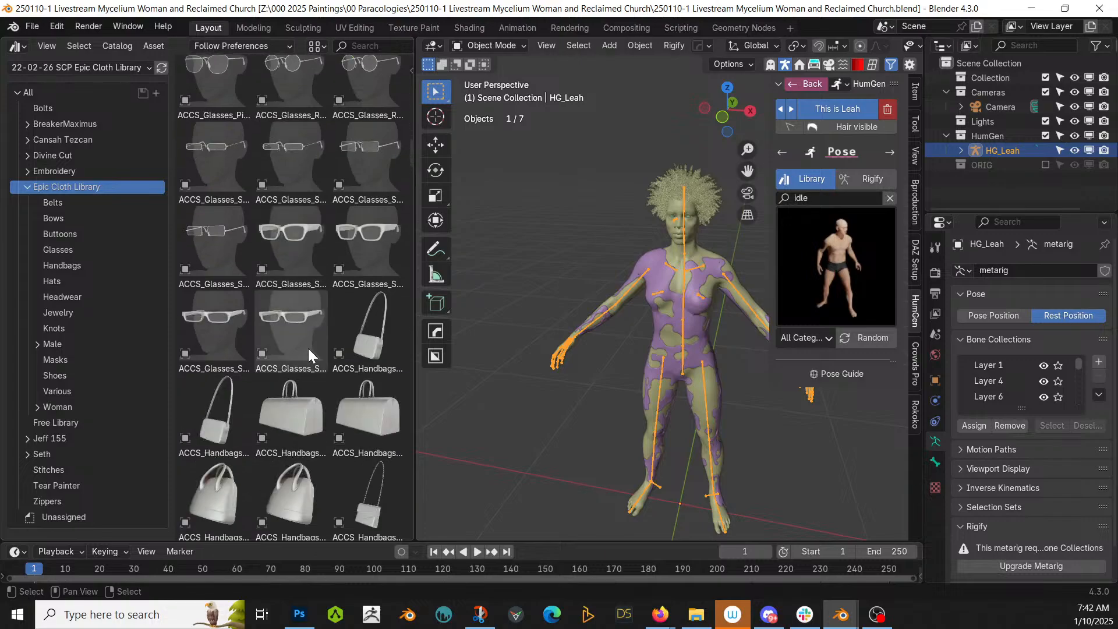
scroll(306, 345, "down", 15)
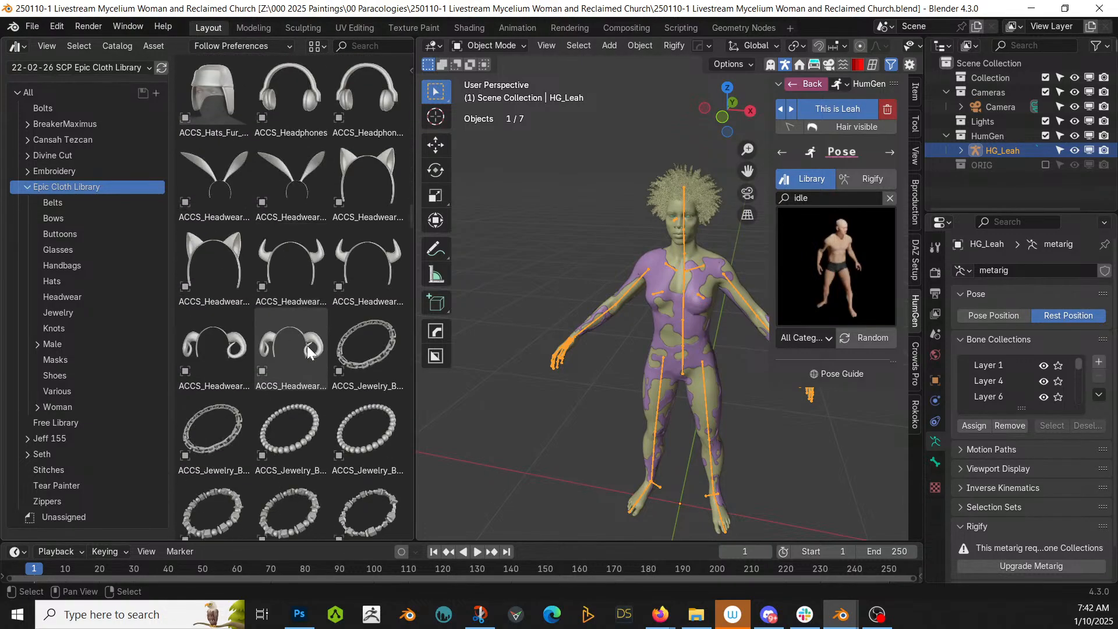
scroll(307, 344, "down", 15)
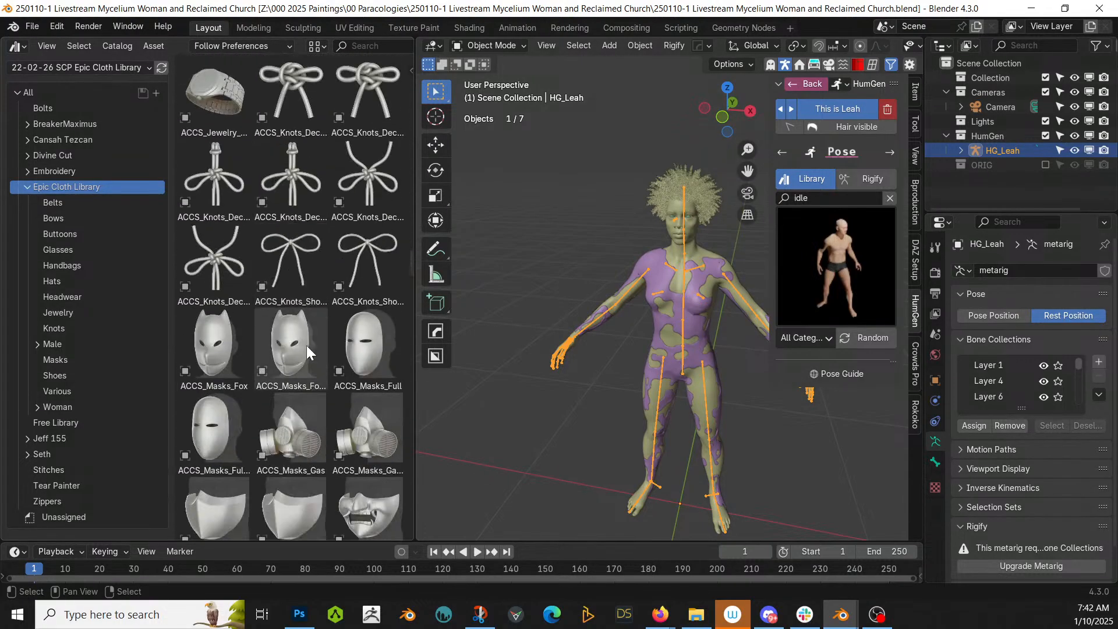
scroll(303, 348, "down", 15)
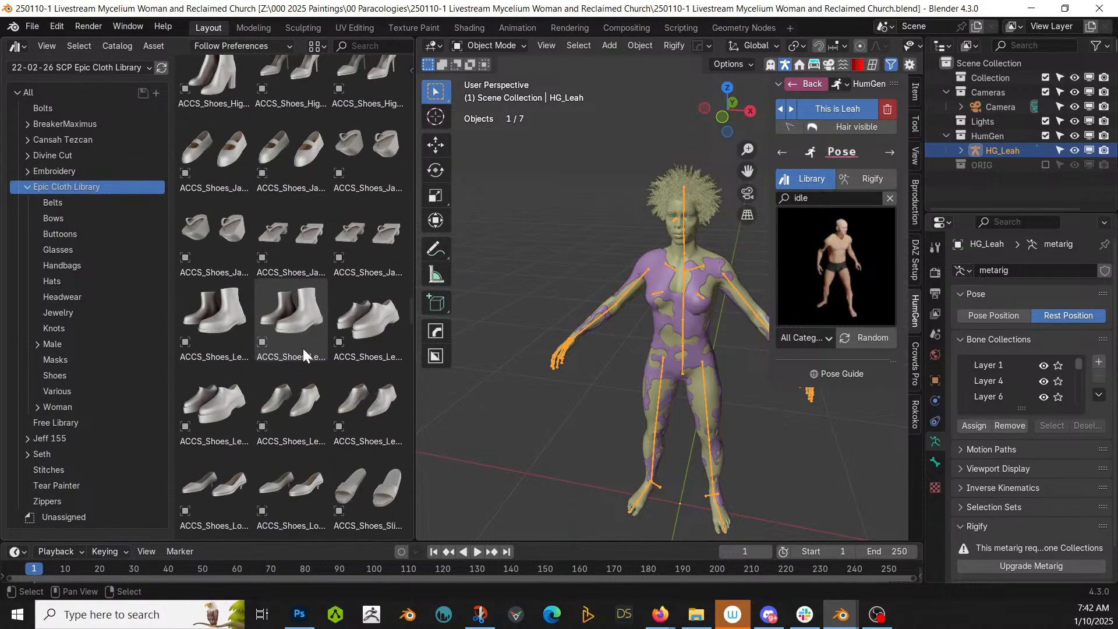
scroll(302, 344, "down", 15)
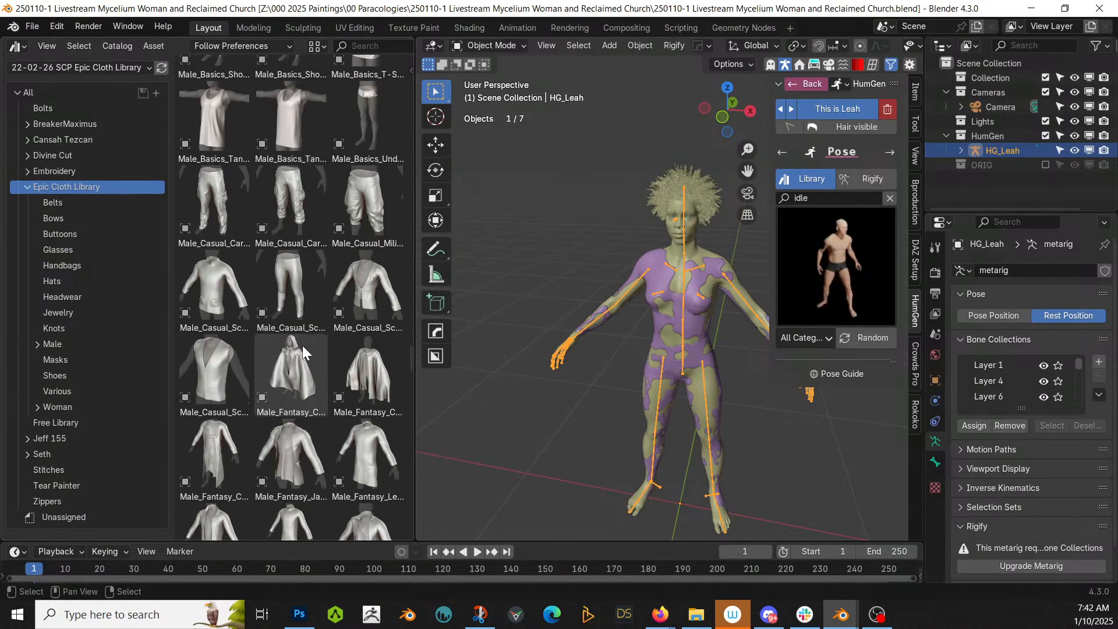
scroll(302, 345, "down", 15)
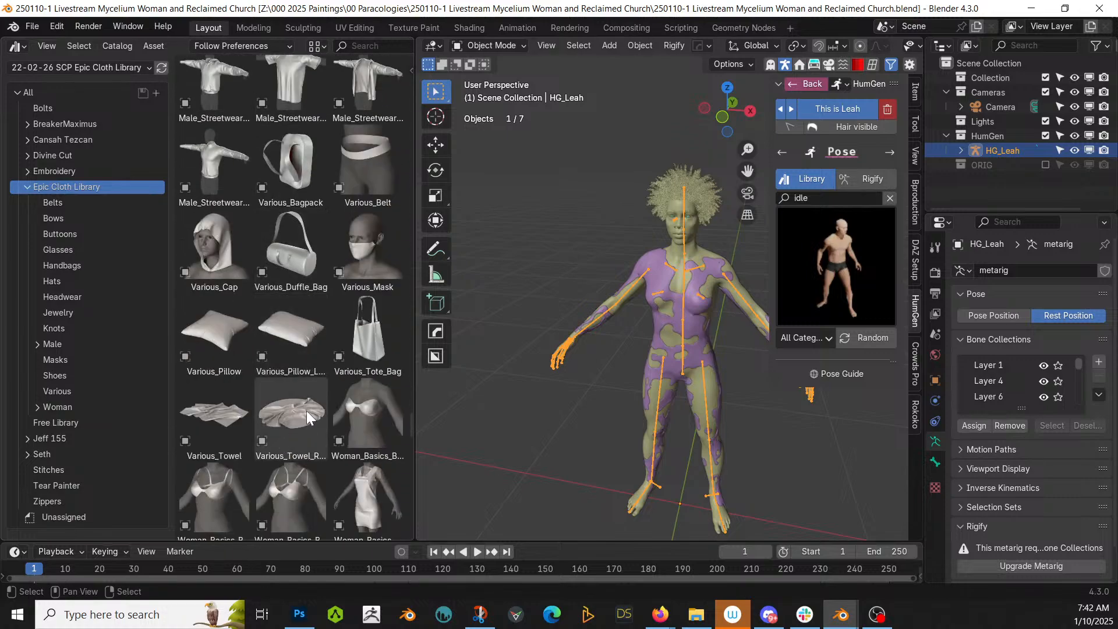
scroll(308, 410, "down", 7)
scroll(310, 408, "down", 8)
scroll(311, 408, "down", 10)
scroll(311, 406, "down", 10)
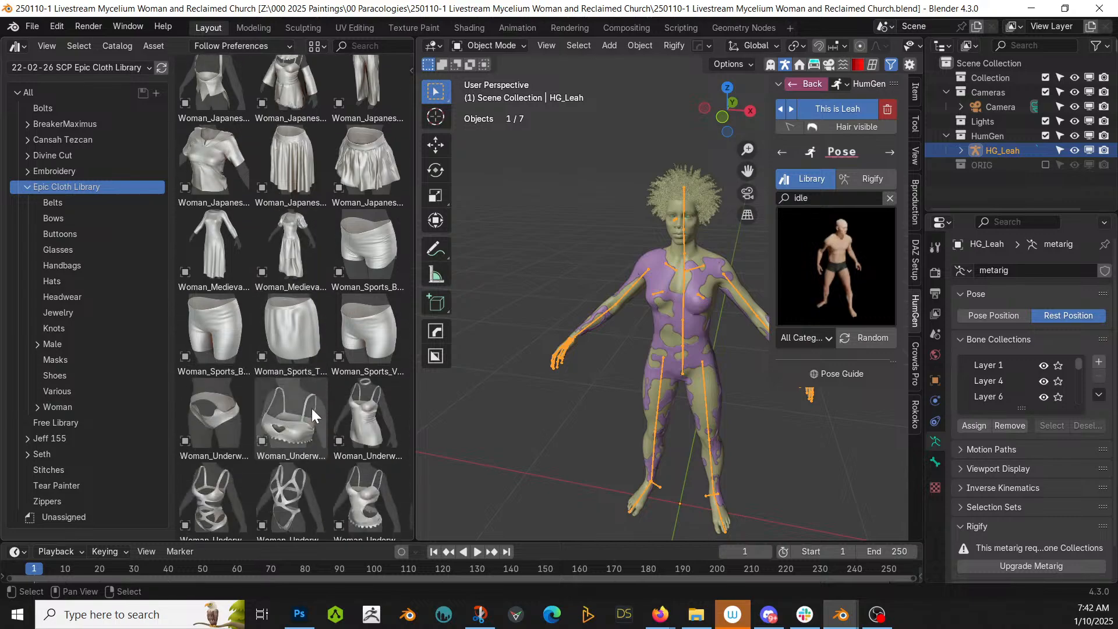
scroll(313, 408, "down", 3)
Search the Epic Cloth Library for "cap" and add the Woman_Fantasy_Cape asset to the scene.
left_click(367, 45)
type("cloa")
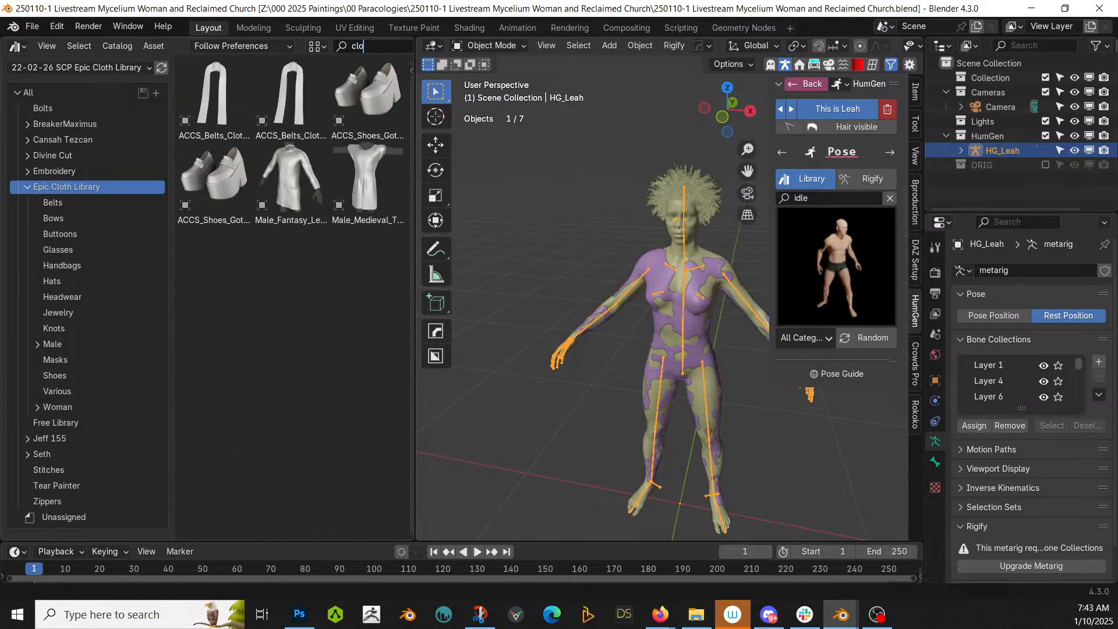
key("BackSpace")
key("BackSpace")
key("BackSpace")
type("ap")
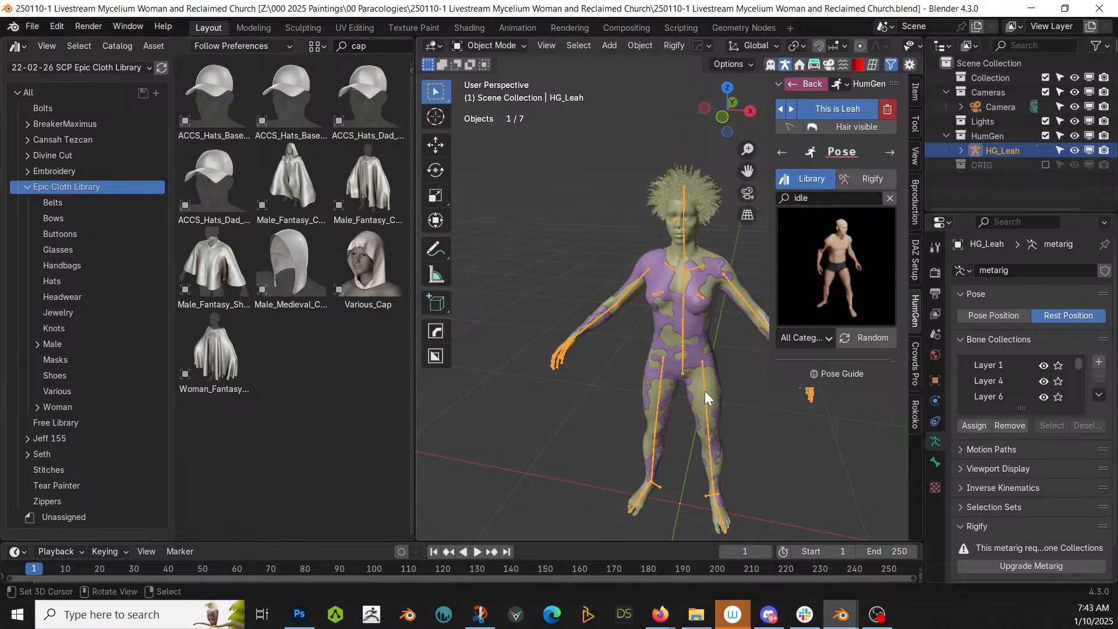
scroll(721, 402, "down", 2)
left_click_drag(212, 357, 670, 471)
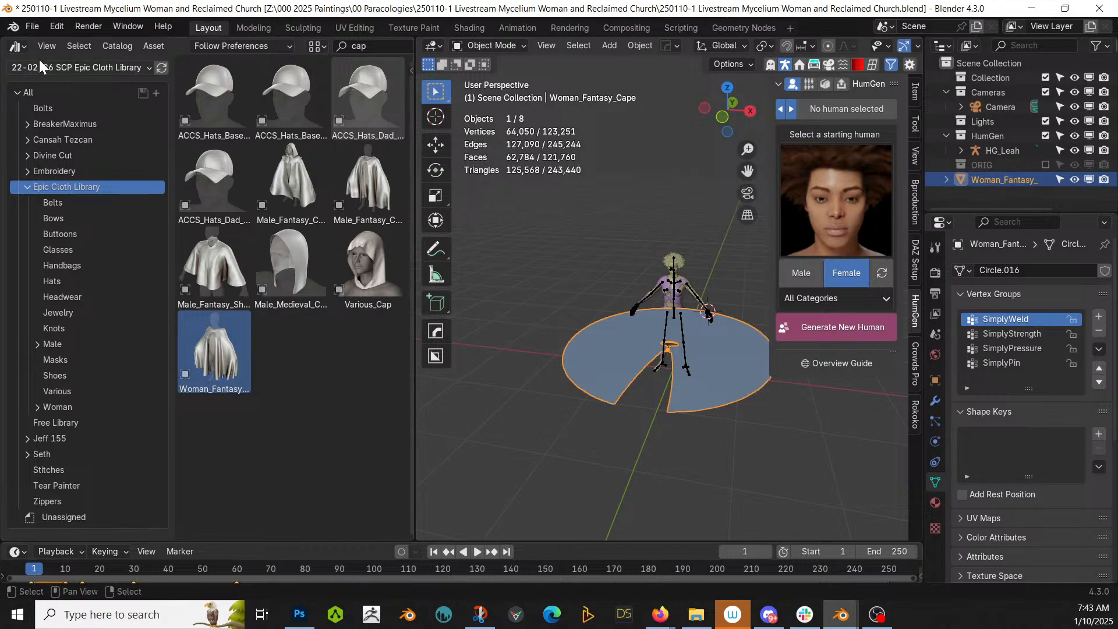
Close the Asset Browser area and clear the cape's location so it sits at the world origin.
left_click_drag(4, 40, 5, 30)
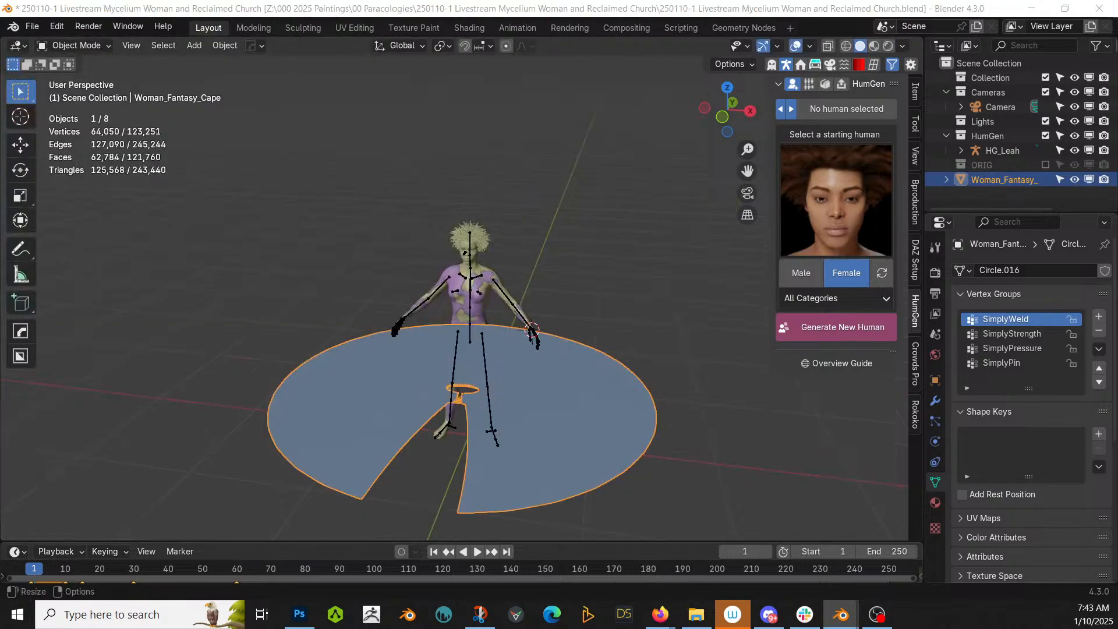
middle_click_drag(478, 285, 309, 371)
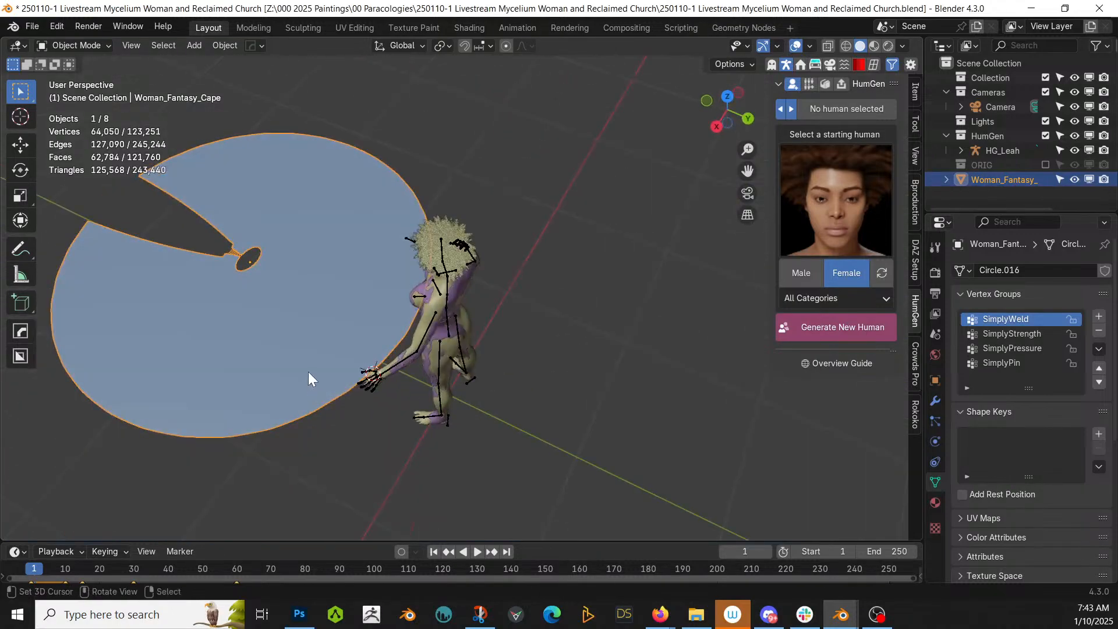
key("KP_7")
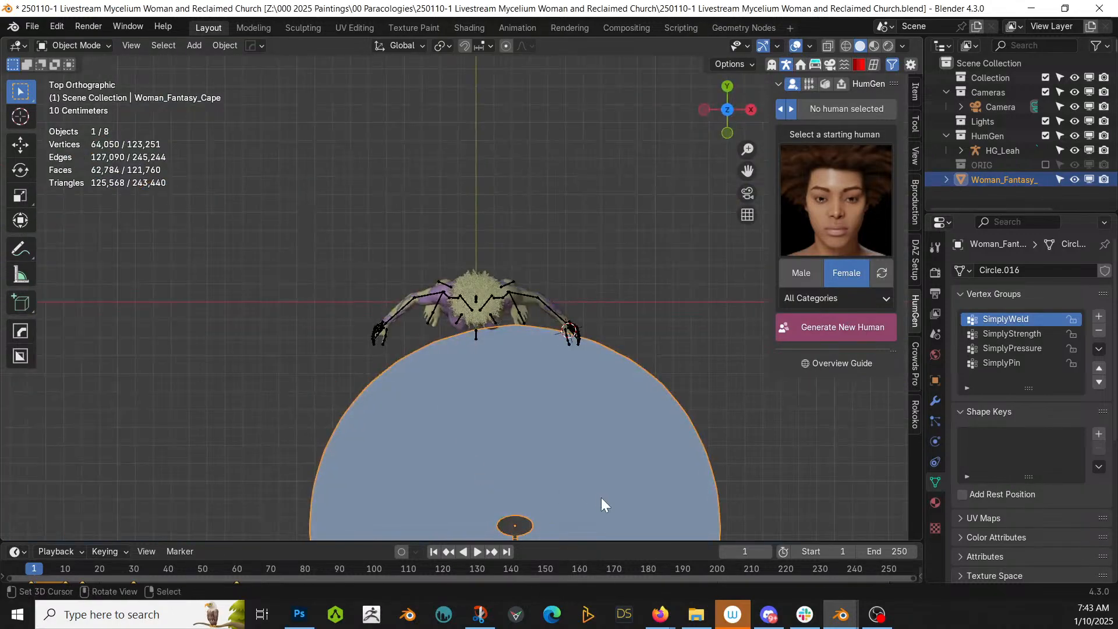
key("alt+g")
Raise the cape about 1.5 m along the global Z axis to the character's neck in front view.
key("KP_1")
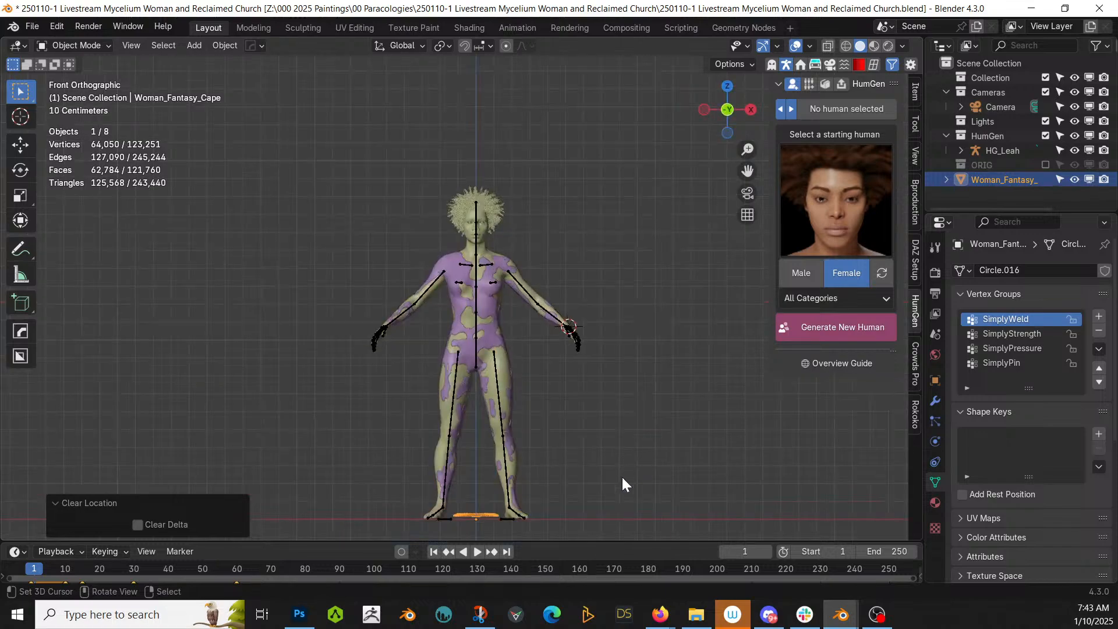
key("g")
key("z")
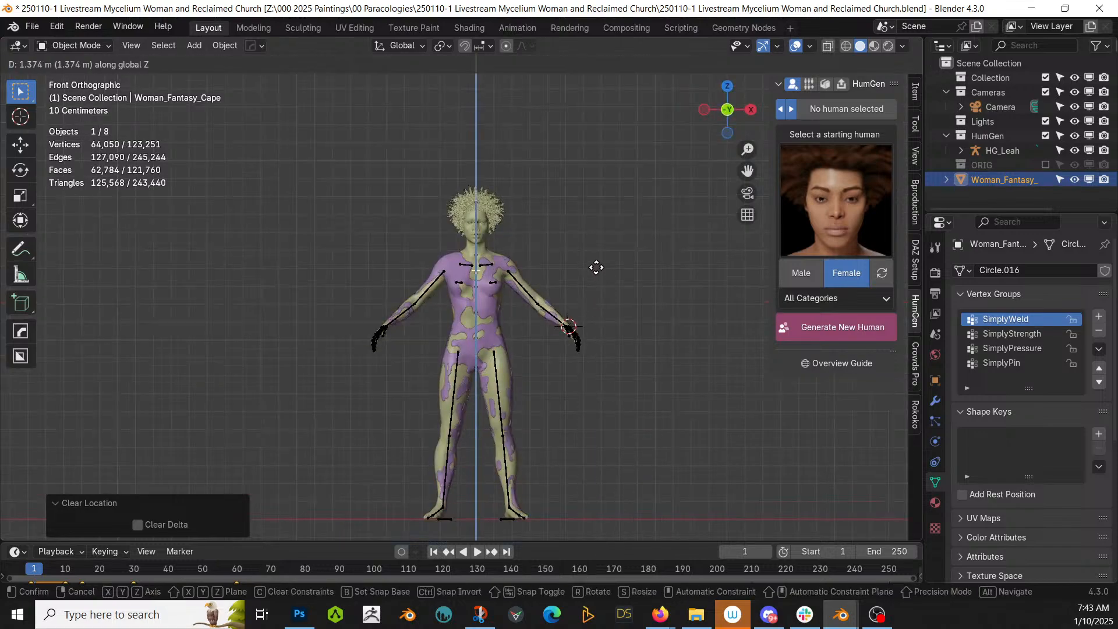
left_click(594, 247)
Shift the cape about 0.013 m in Y and -0.008 m in Z so its collar encircles the neck.
middle_click_drag(594, 247, 698, 329)
scroll(610, 371, "up", 3)
middle_click_drag(603, 325, 453, 334)
scroll(454, 334, "up", 3)
middle_click_drag(478, 289, 492, 309, "shift")
scroll(483, 331, "up", 3)
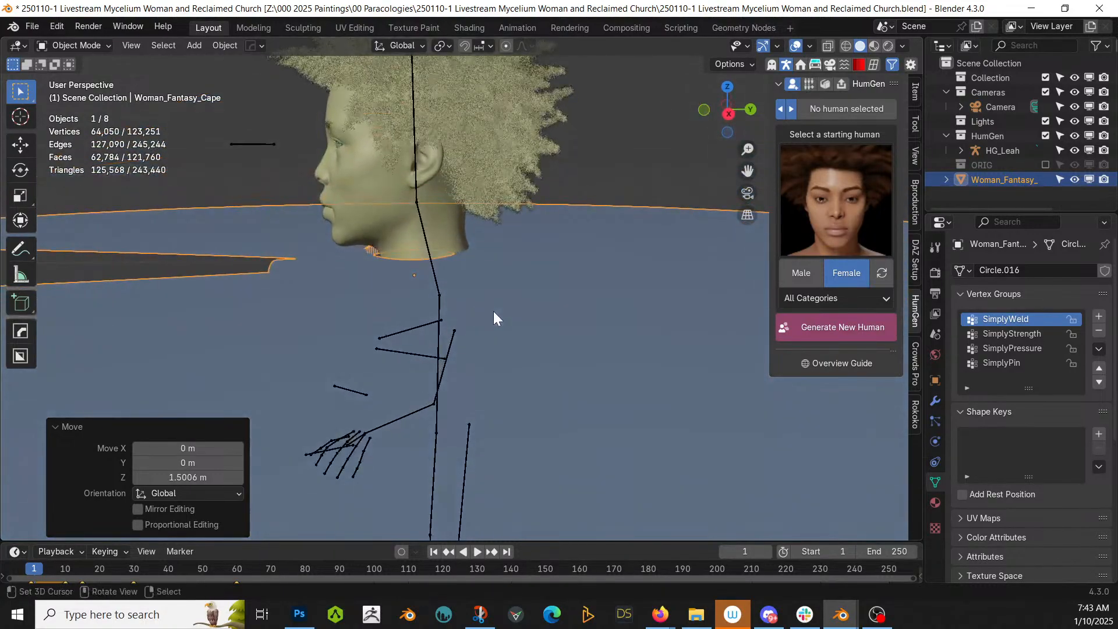
key("g")
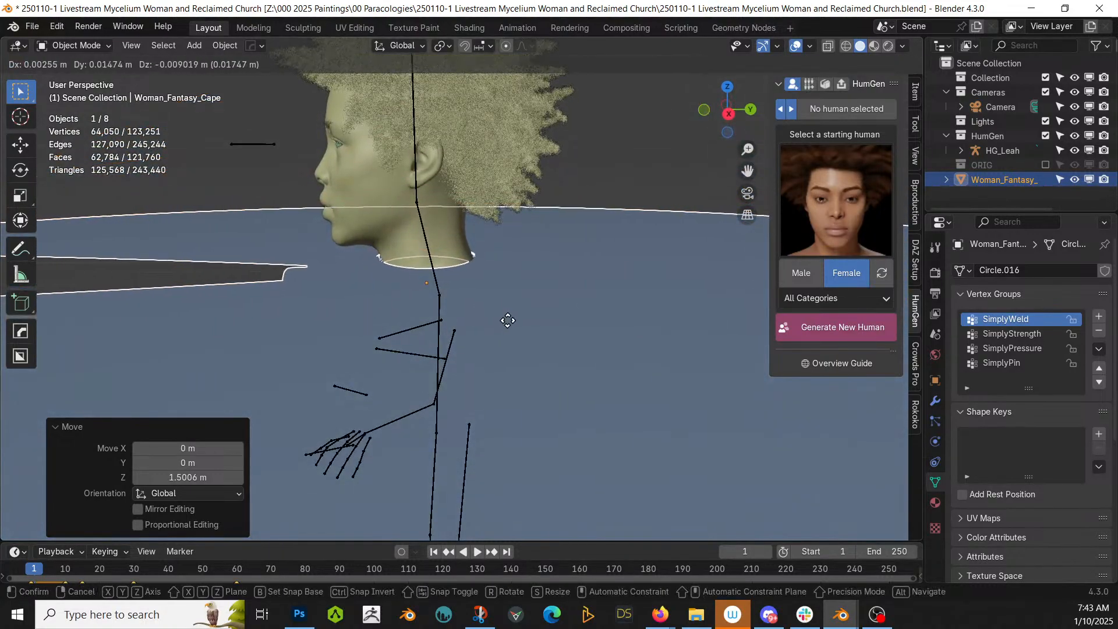
left_click(507, 320)
middle_click_drag(507, 321, 544, 231)
scroll(606, 324, "down", 6)
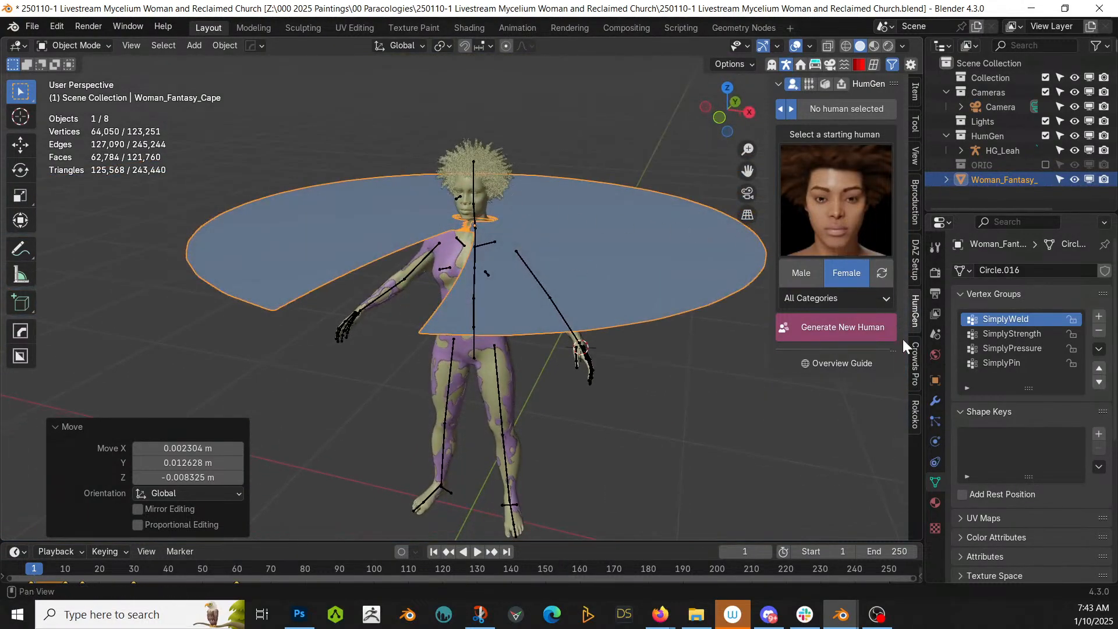
Show the Simply Cloth Pro tools and add a collision to the character's HG_Body mesh.
left_click(843, 65)
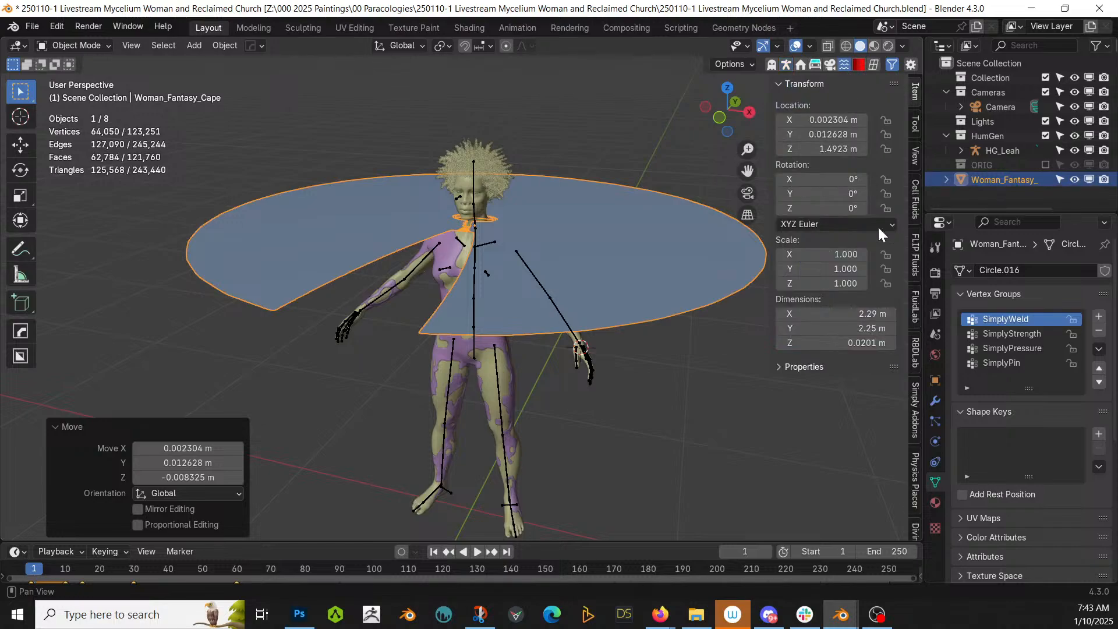
left_click(912, 414)
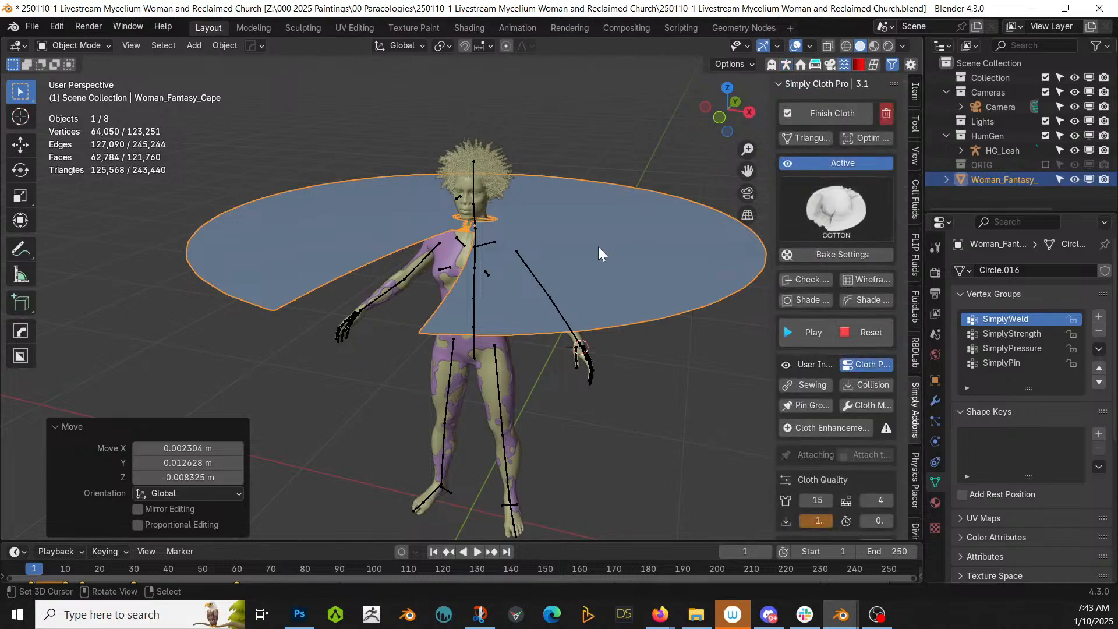
left_click(477, 197)
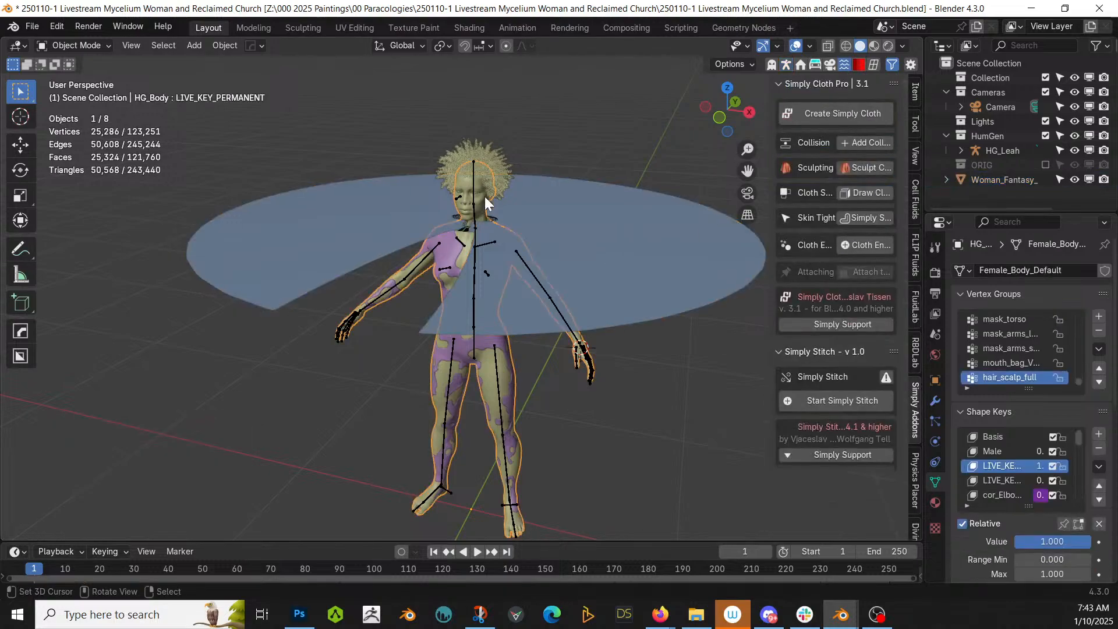
left_click(855, 142)
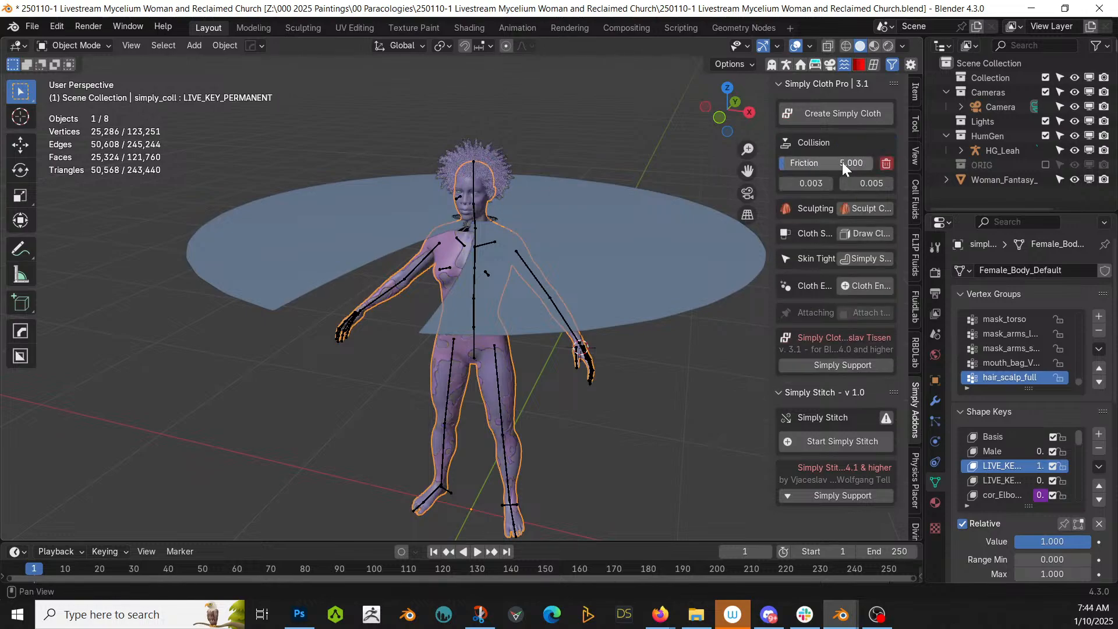
Set both of the body's Simply Cloth collision thickness values to 0.001.
left_click(816, 182)
type("0.001")
key("Return")
left_click(867, 183)
type(".001")
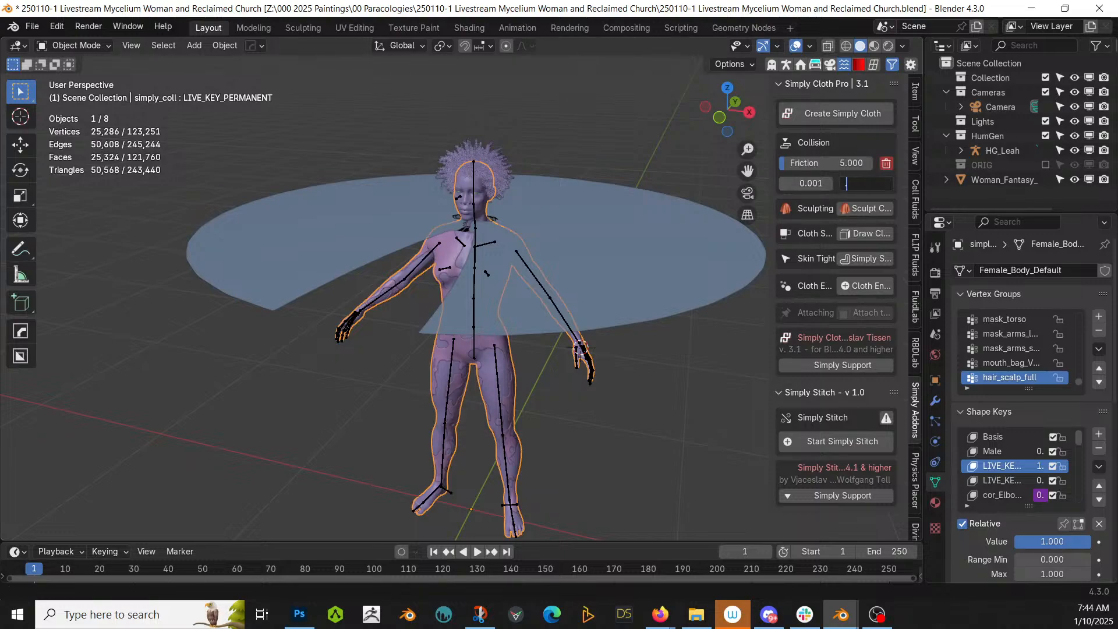
key("Return")
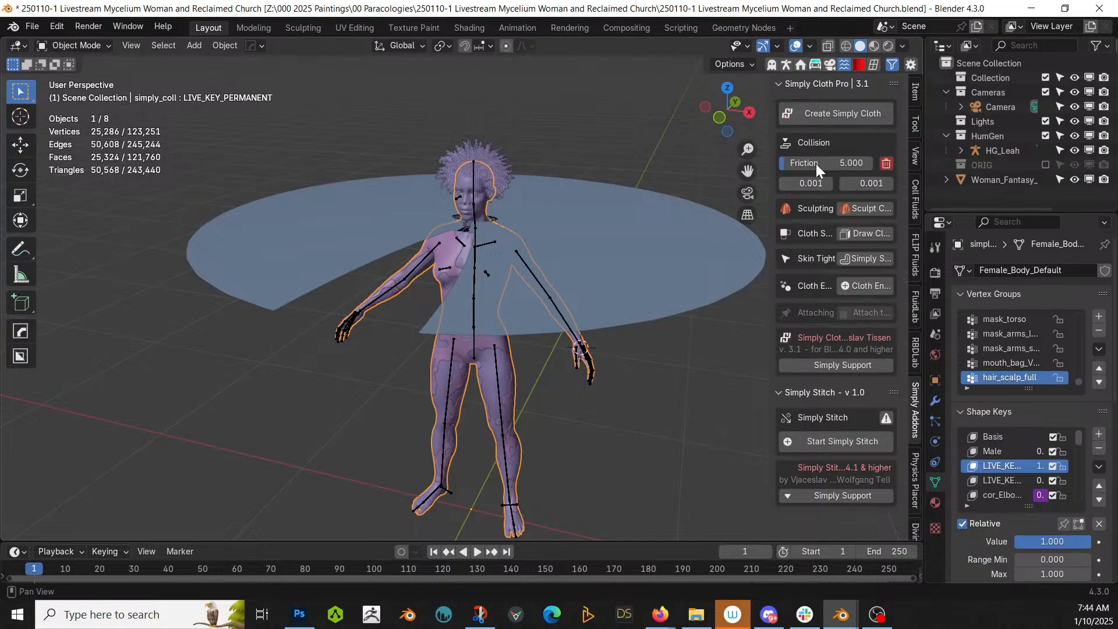
Show the cape's collision settings in Simply Cloth and enable Self Collision with a Self Distance of 0.005 m.
left_click(616, 228)
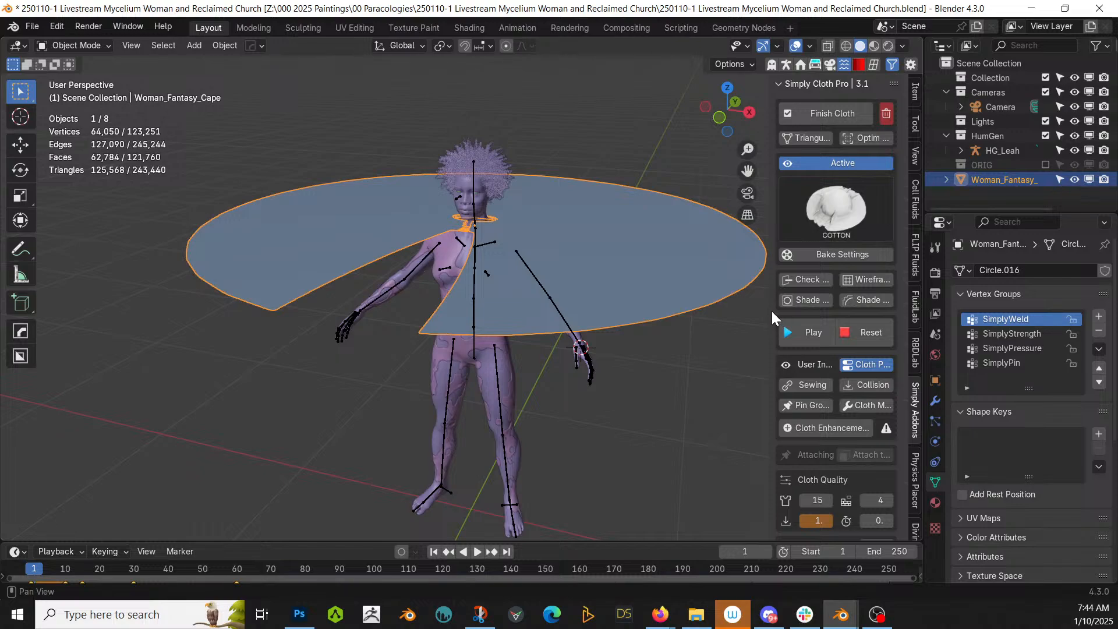
left_click_drag(767, 310, 641, 308)
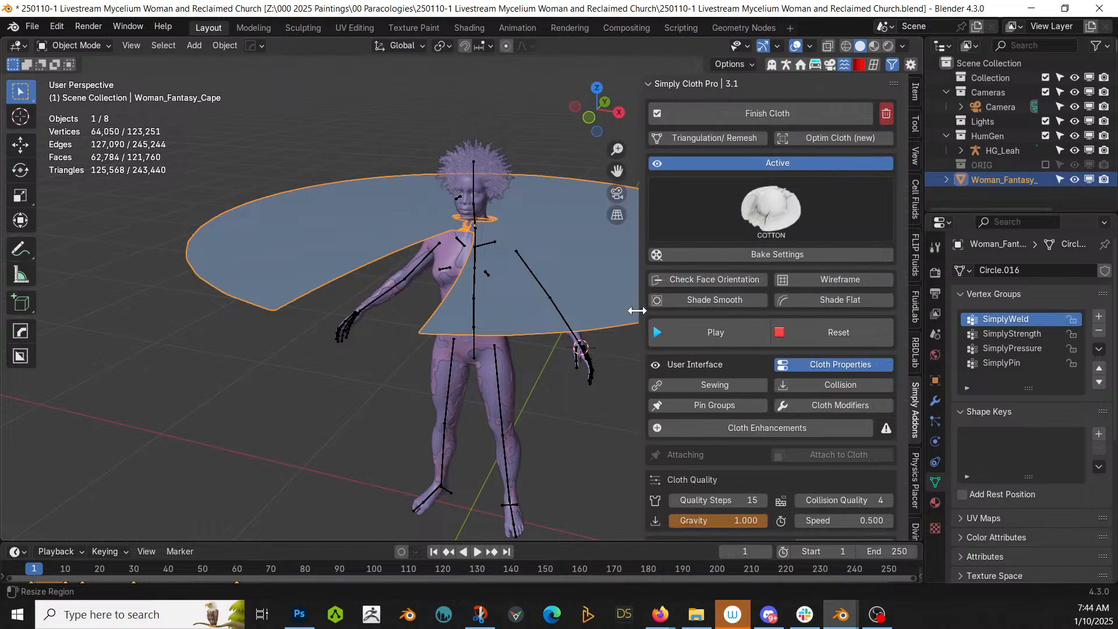
left_click(833, 385)
scroll(856, 456, "down", 8)
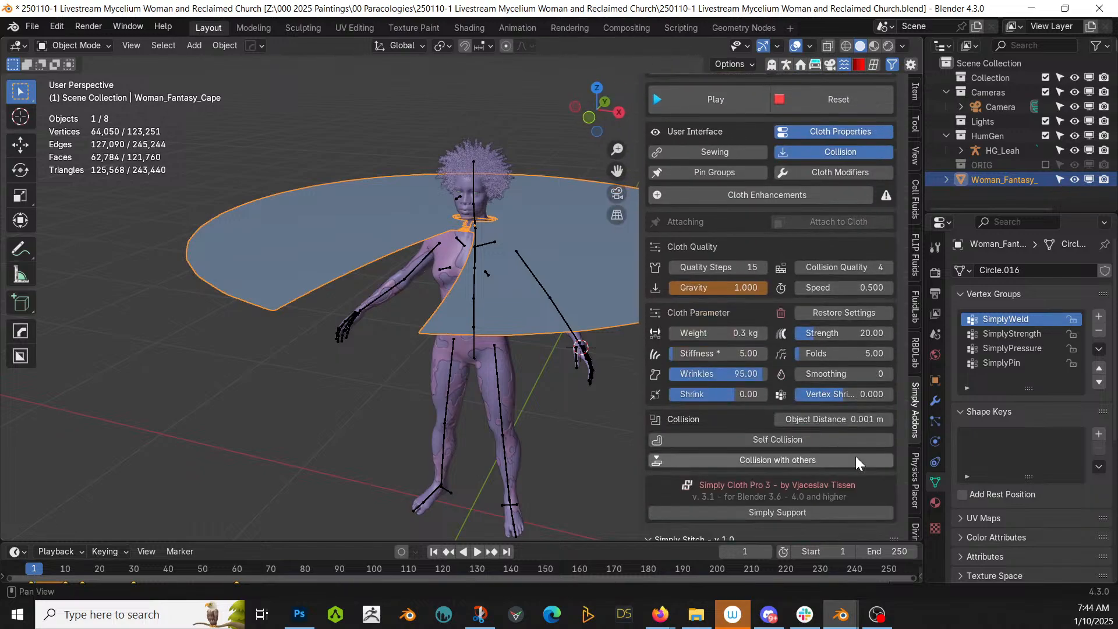
left_click(784, 440)
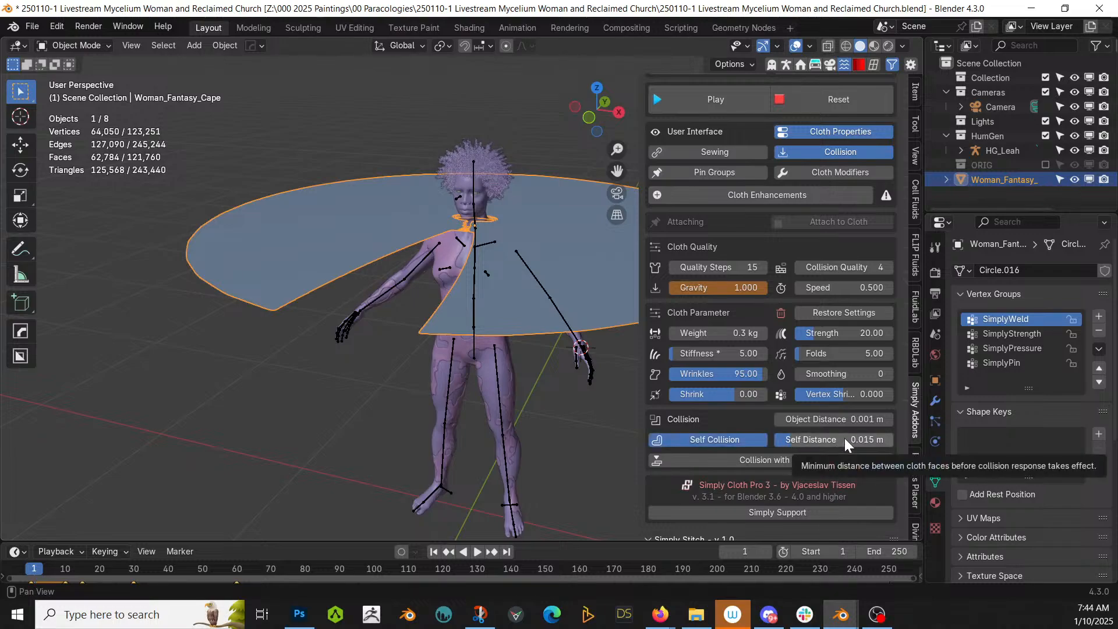
left_click(844, 440)
type(".005")
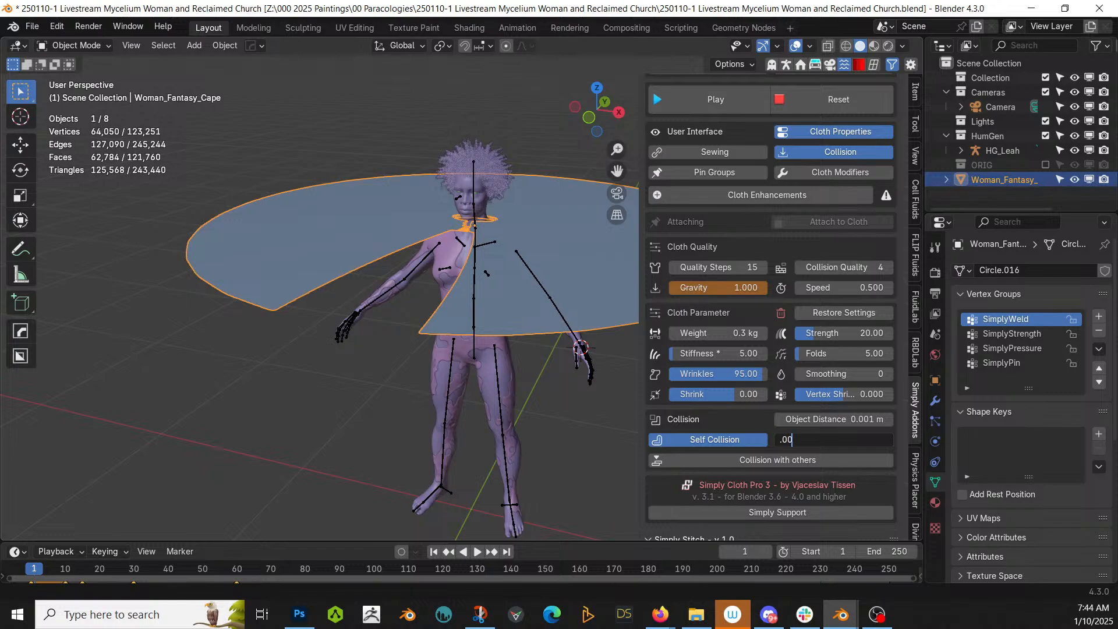
key("Return")
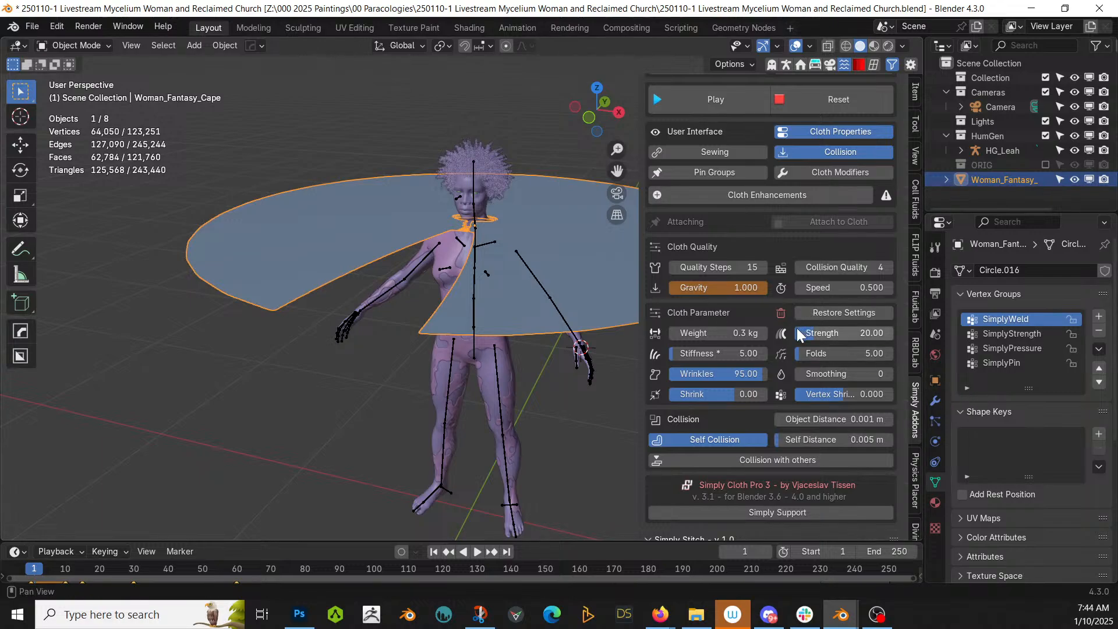
Set the cape's Simply Cloth Quality Steps to 20 and Collision Quality to 20.
left_click(722, 268)
type("20")
key("Return")
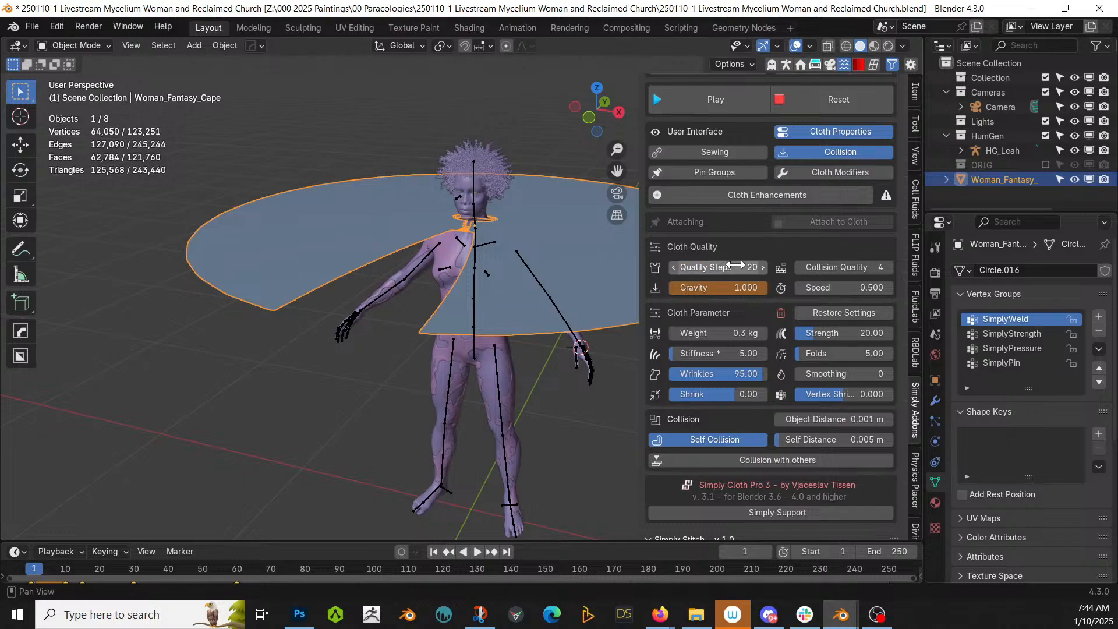
left_click(827, 267)
type("20")
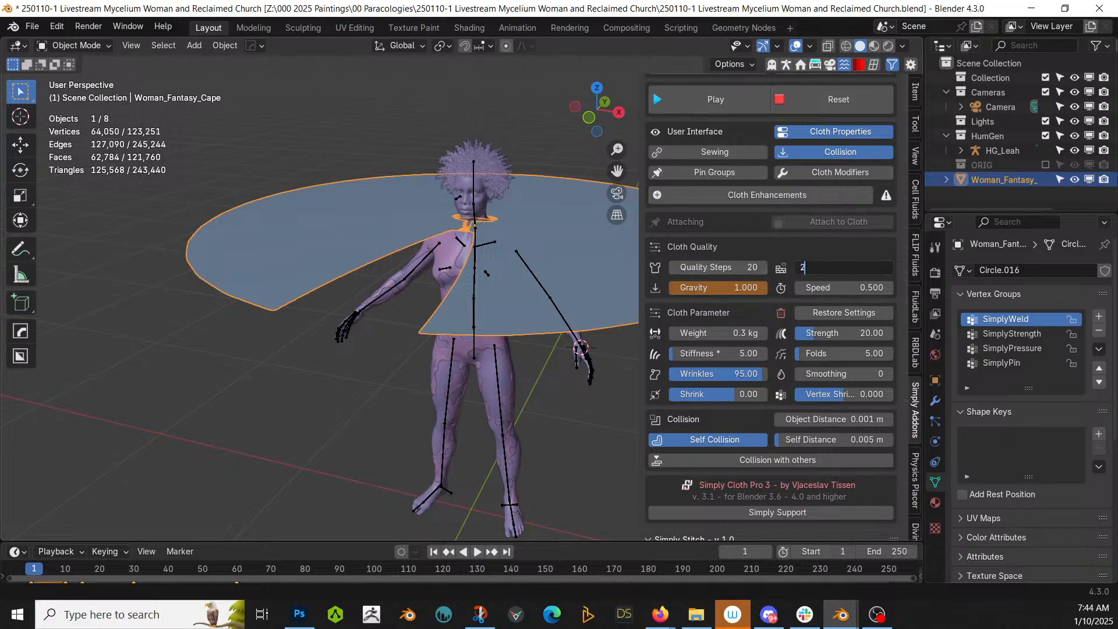
key("Return")
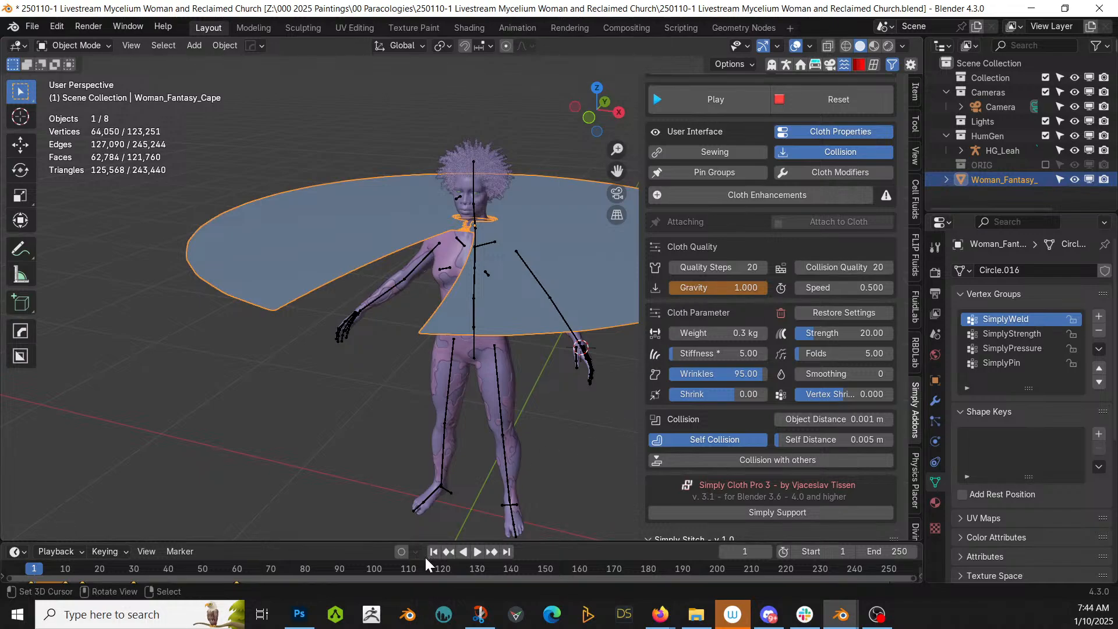
Play the cape's cloth simulation through the first 8 frames, stop it and return to frame 1.
left_click(477, 551)
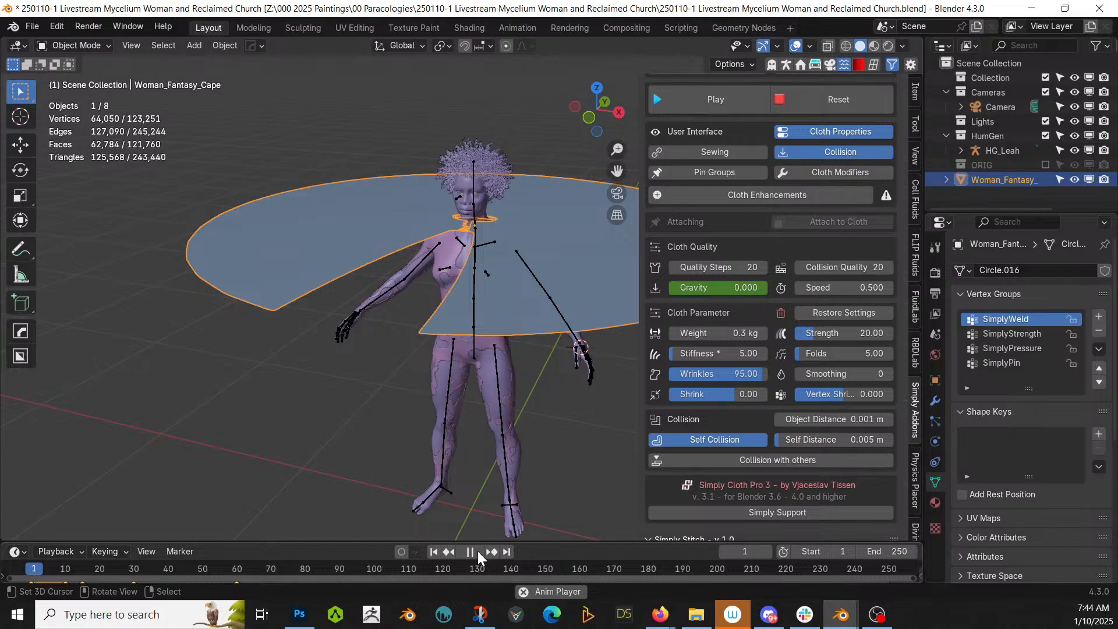
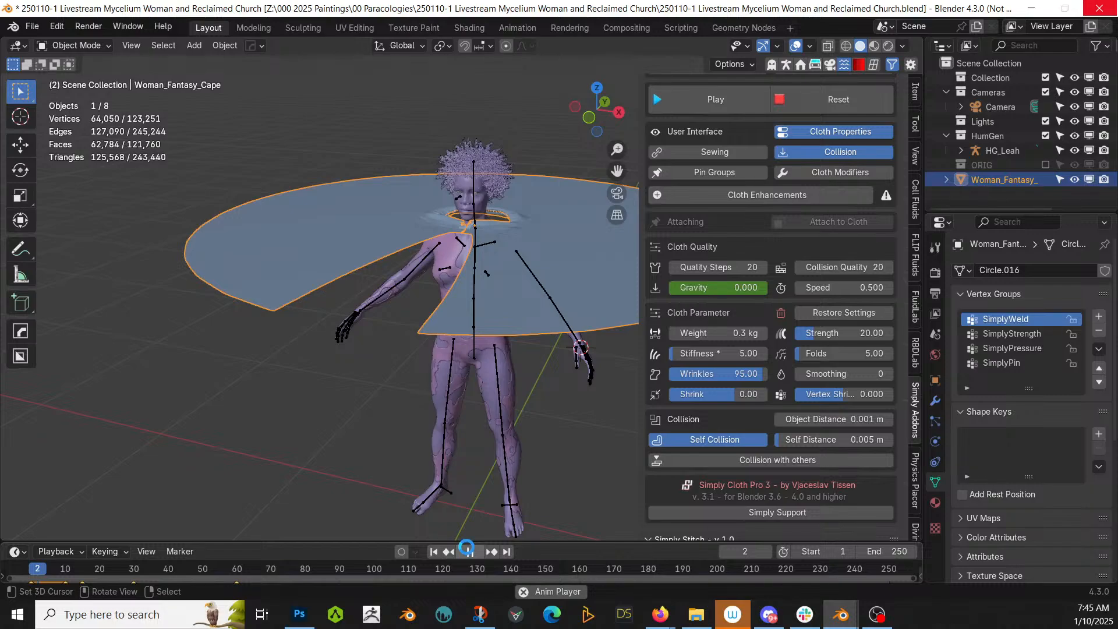
left_click(466, 547)
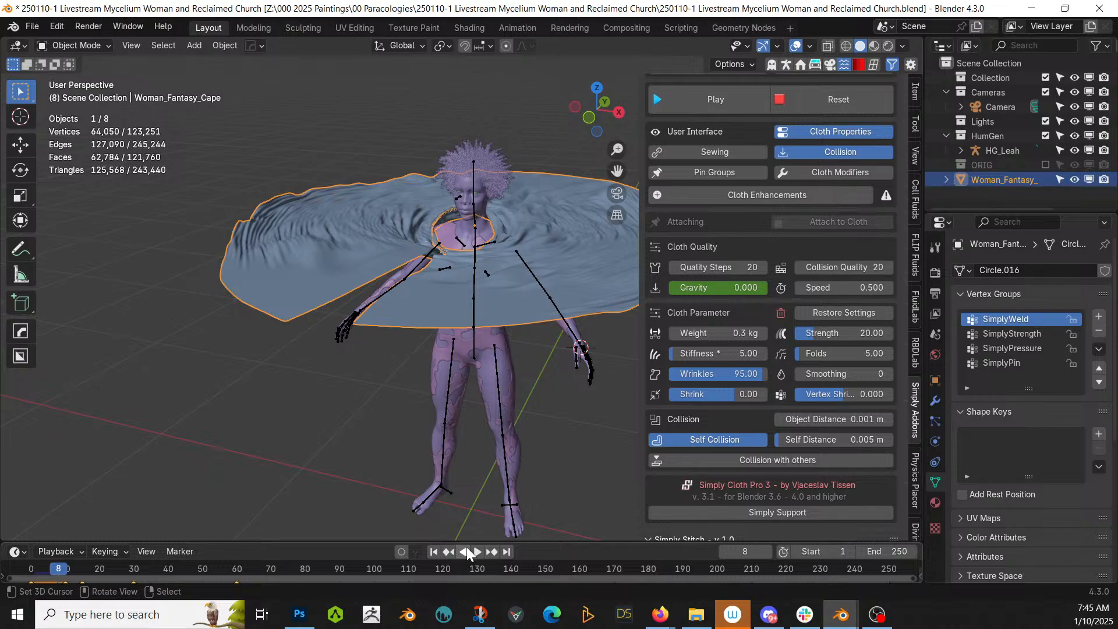
left_click(434, 552)
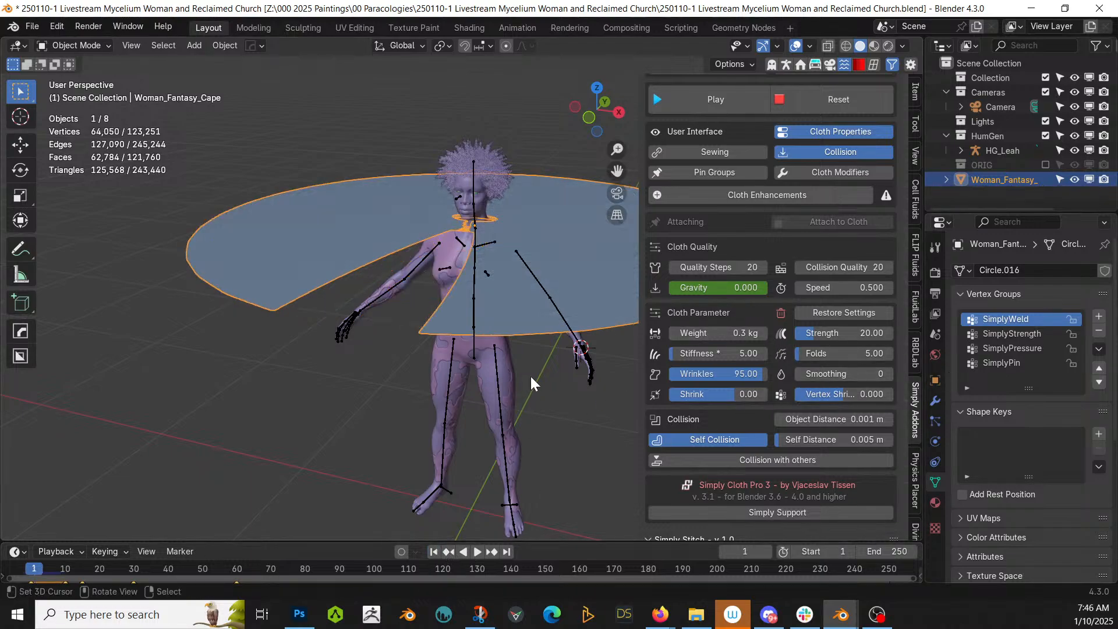
Turn off viewport display of the body's ParticleSettings.001, ParticleSystem 0 and ParticleSystem 0.009 modifiers.
left_click(480, 198)
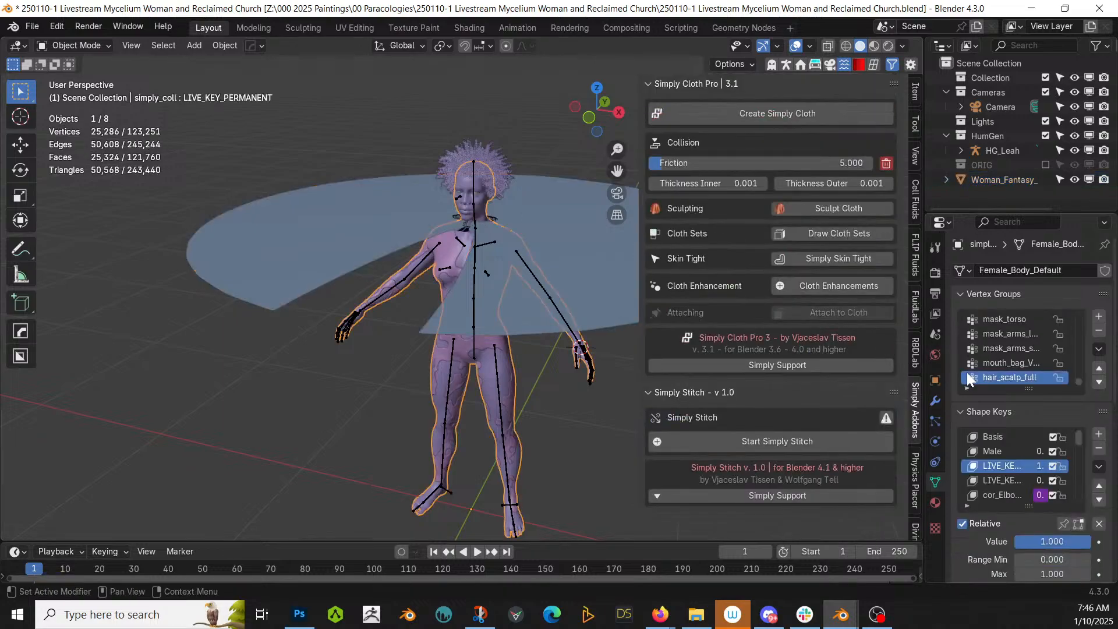
left_click(935, 400)
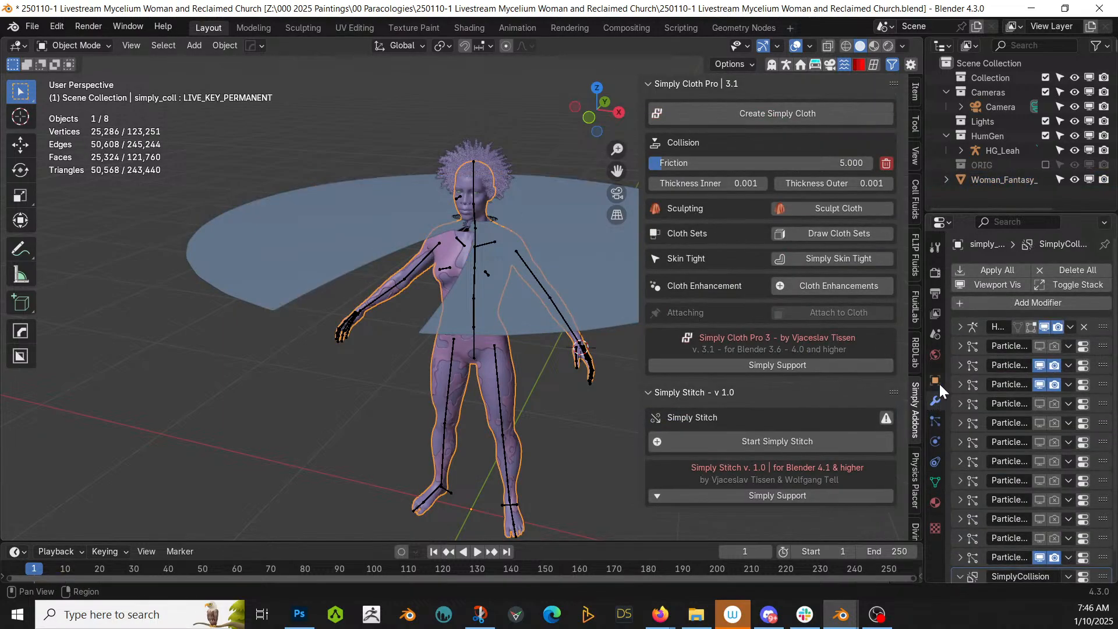
left_click_drag(925, 325, 686, 317)
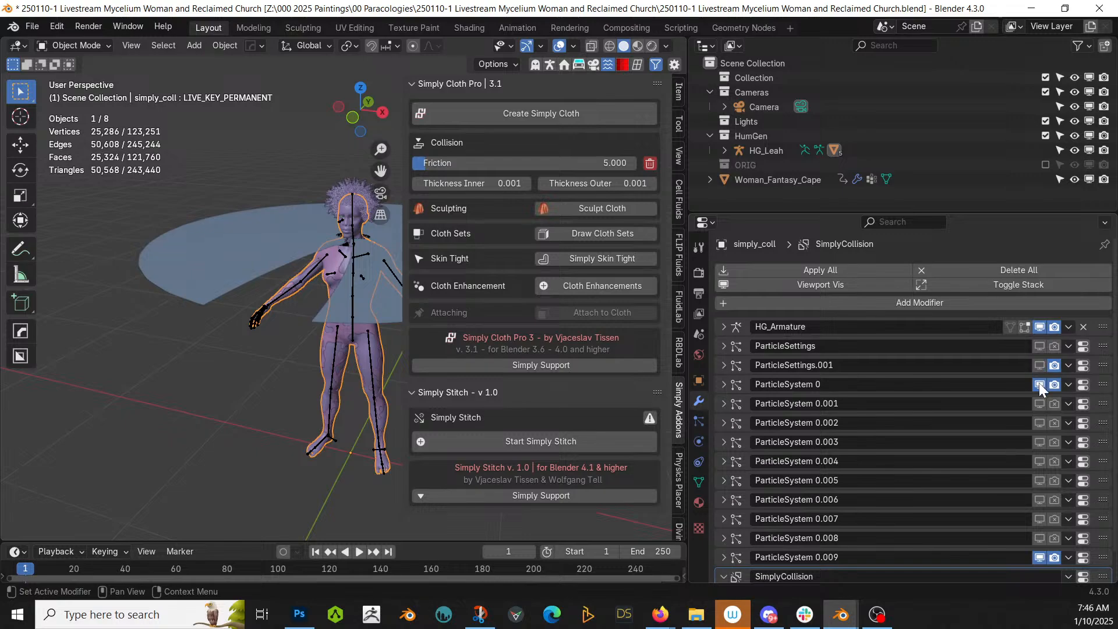
left_click(1040, 558)
scroll(966, 466, "down", 2)
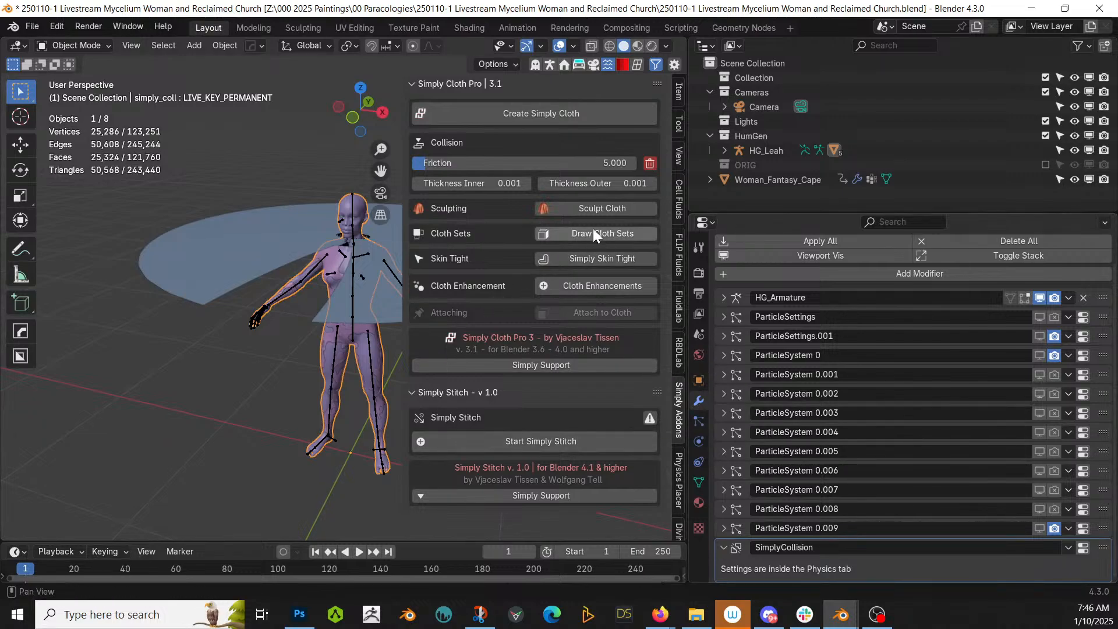
Set the cape's Simply Cloth Quality Steps to 10 and save the file.
left_click(234, 230)
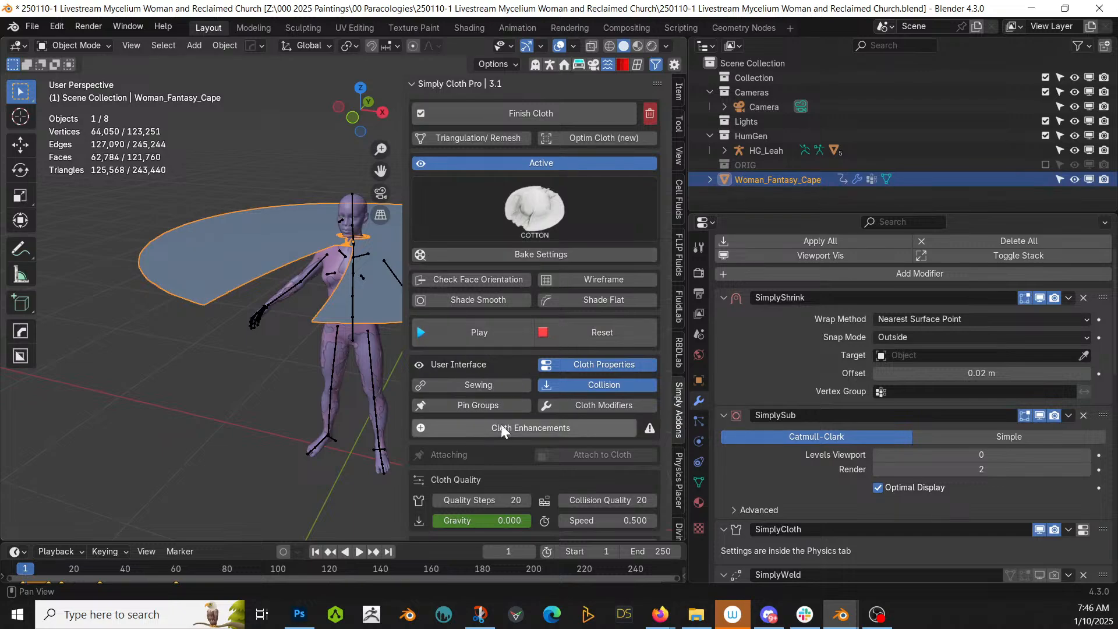
left_click(481, 500)
type("10")
key("Return")
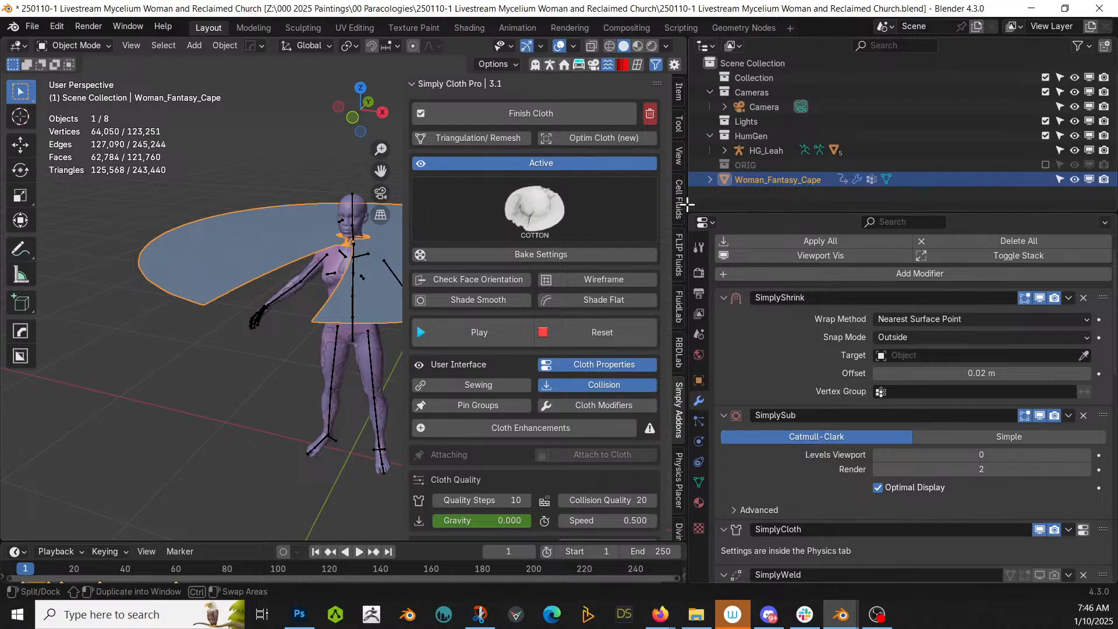
left_click_drag(691, 184, 1028, 187)
middle_click_drag(659, 240, 635, 269)
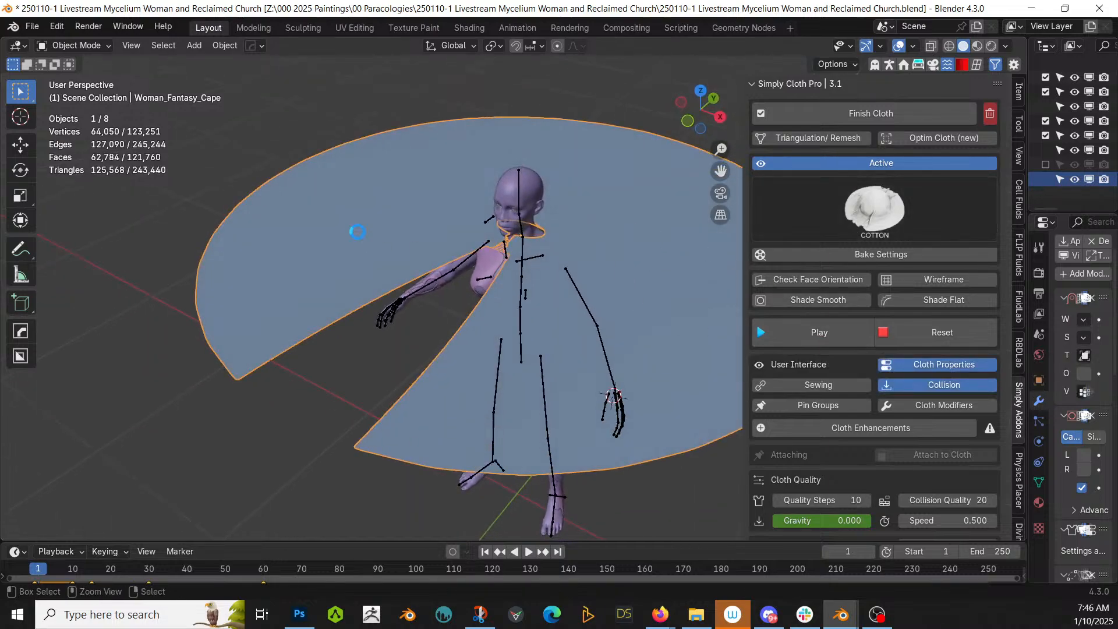
key("ctrl+s")
Play the cape simulation, pause it at frame 4 and inspect the collar from the character's side.
left_click(829, 330)
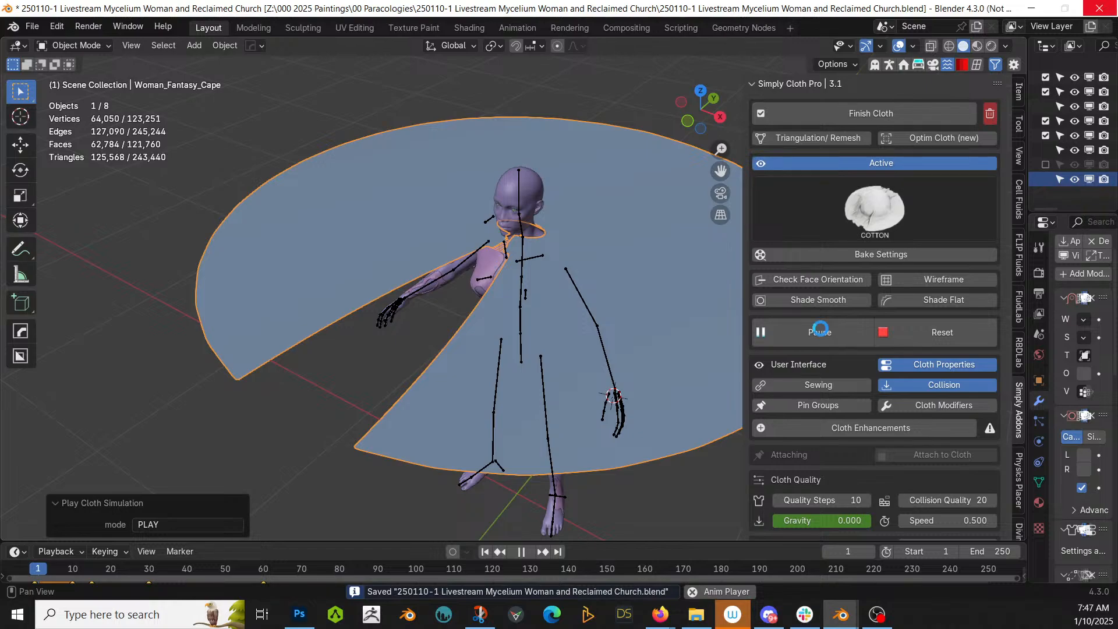
left_click(820, 331)
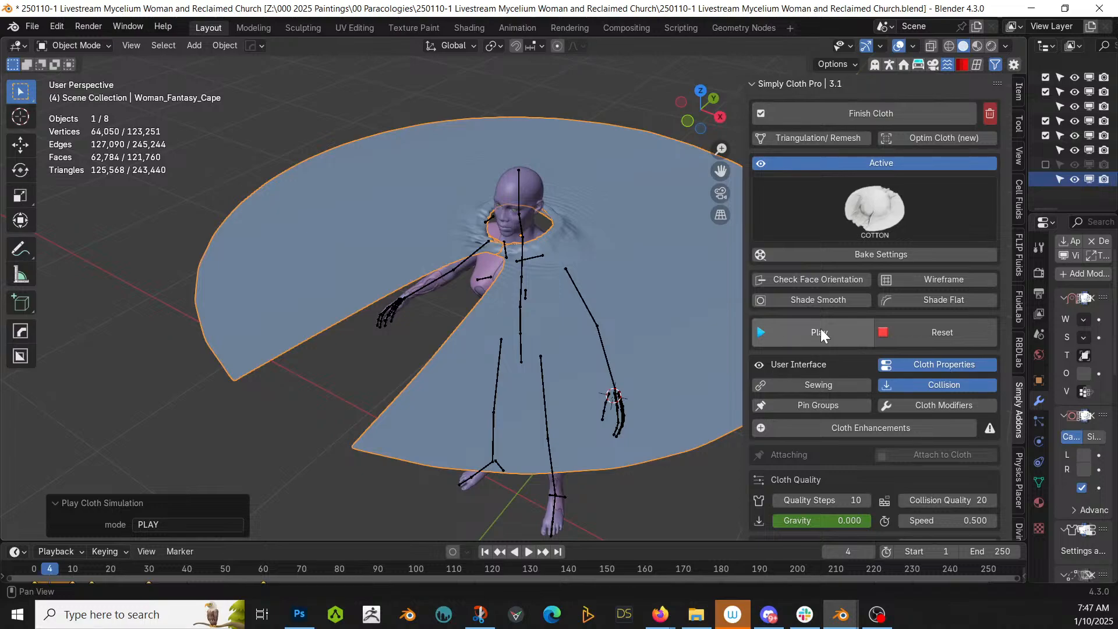
middle_click_drag(641, 427, 524, 422)
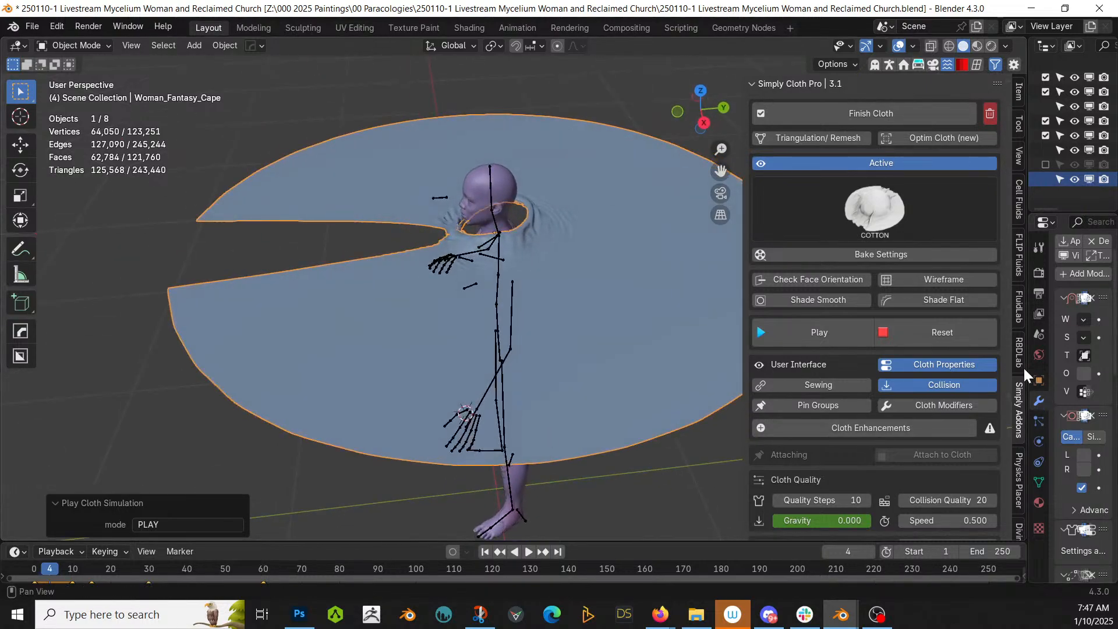
Turn off viewport display of the cape's SimplySub and SimplyShrink modifiers.
left_click_drag(1029, 380, 677, 378)
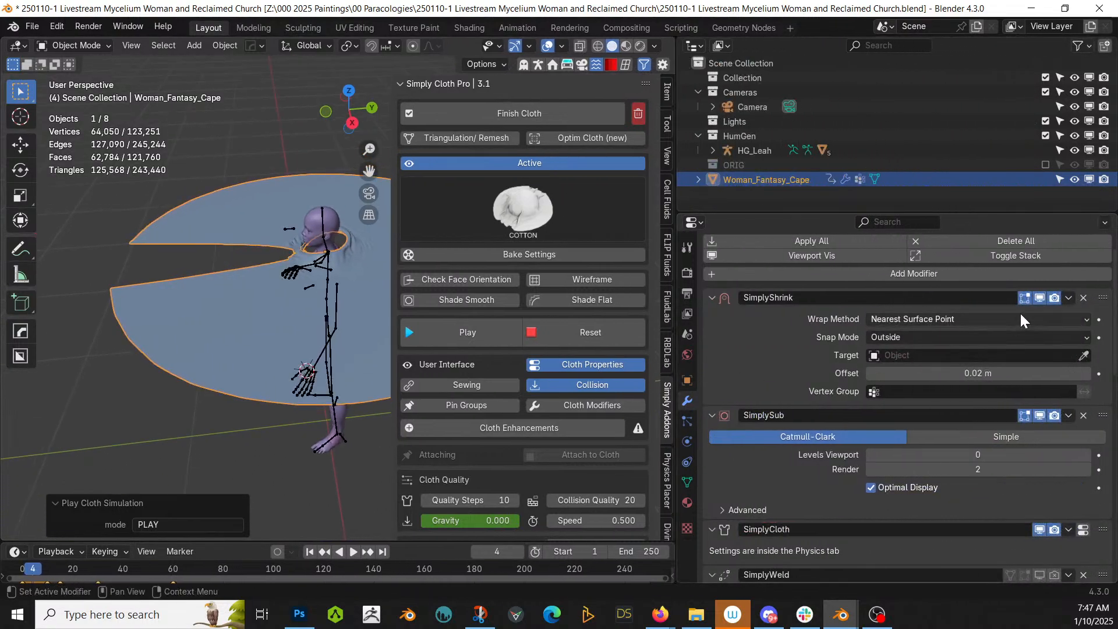
left_click(1042, 415)
scroll(972, 504, "down", 5)
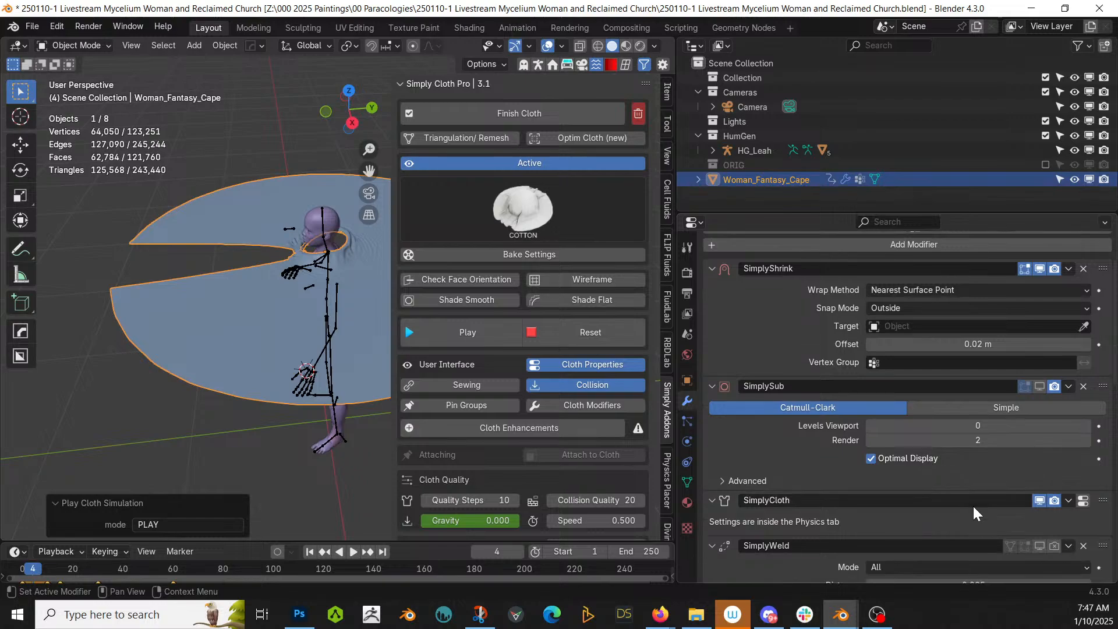
scroll(973, 525, "up", 6)
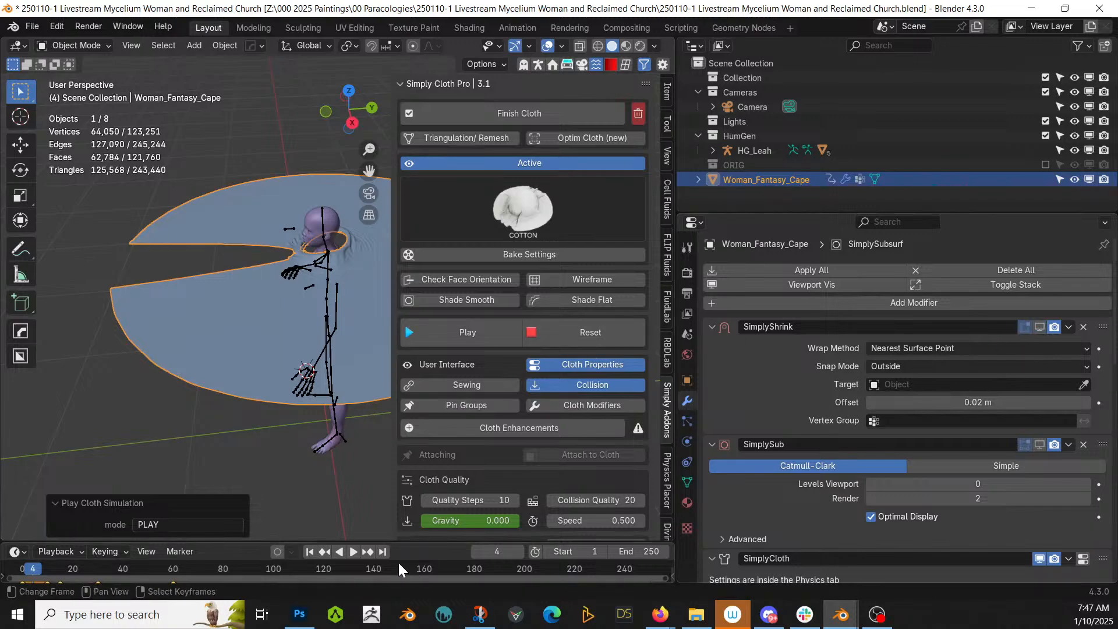
Replay the cape simulation from frame 1, applying Shade Smooth while it runs, and pause it at frame 10.
left_click(310, 552)
left_click(355, 552)
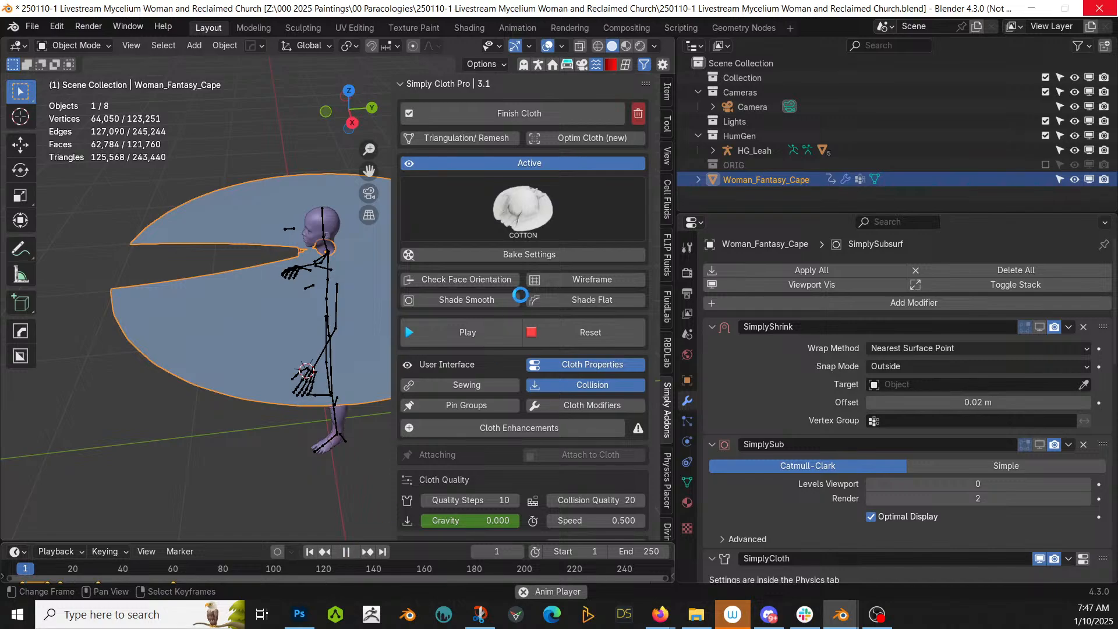
left_click(510, 302)
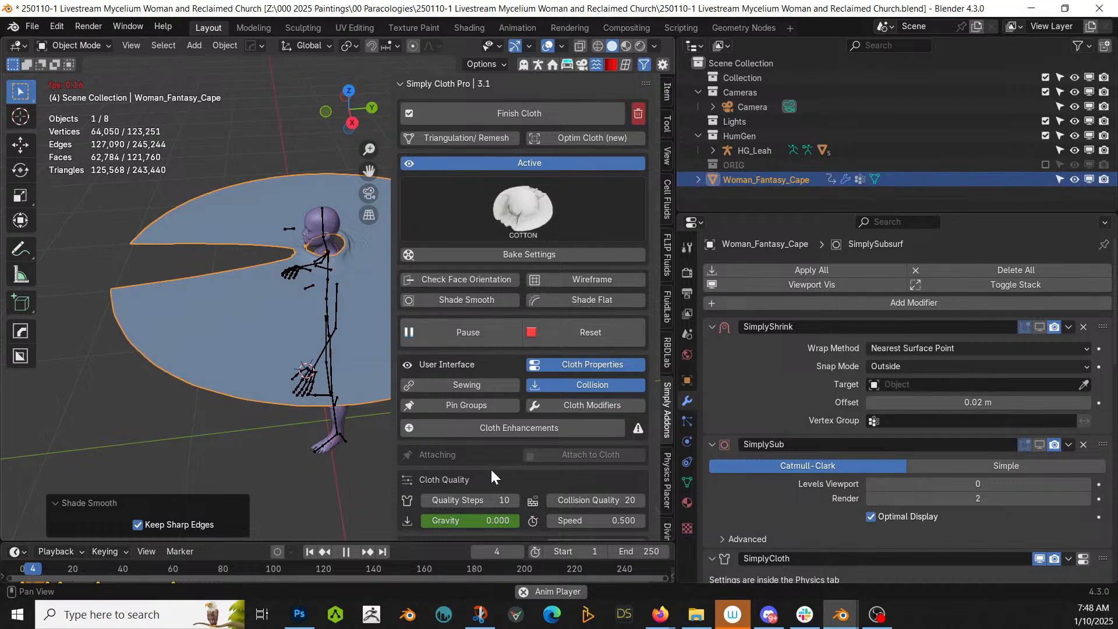
left_click(471, 331)
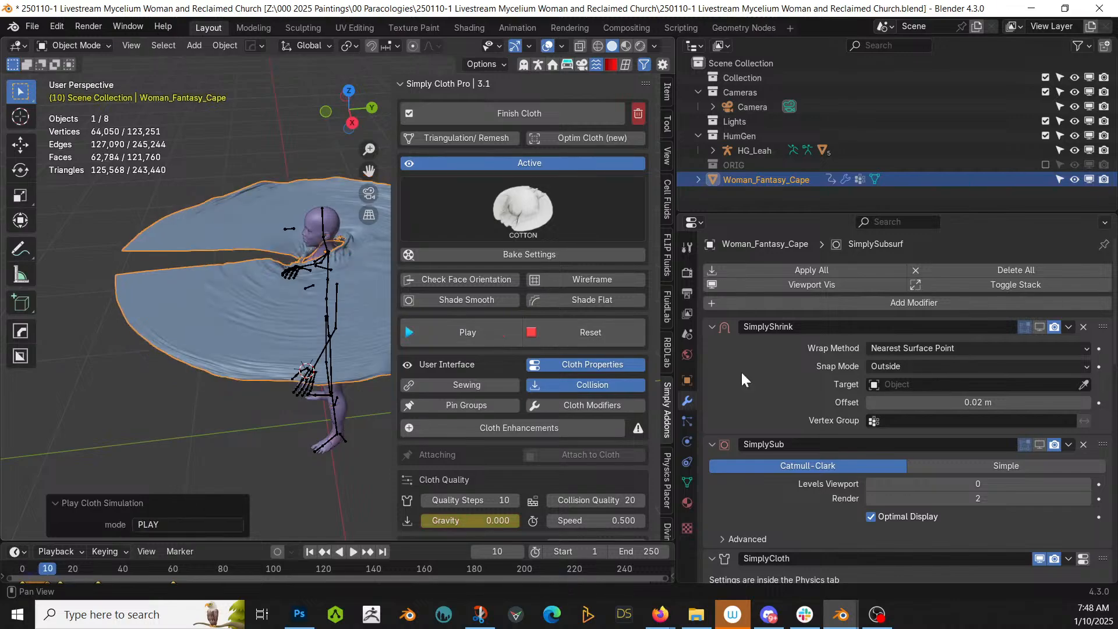
Turn SimplySub's viewport display back on, set the cape's Self Distance to 0.015 m and save the file.
left_click(1039, 444)
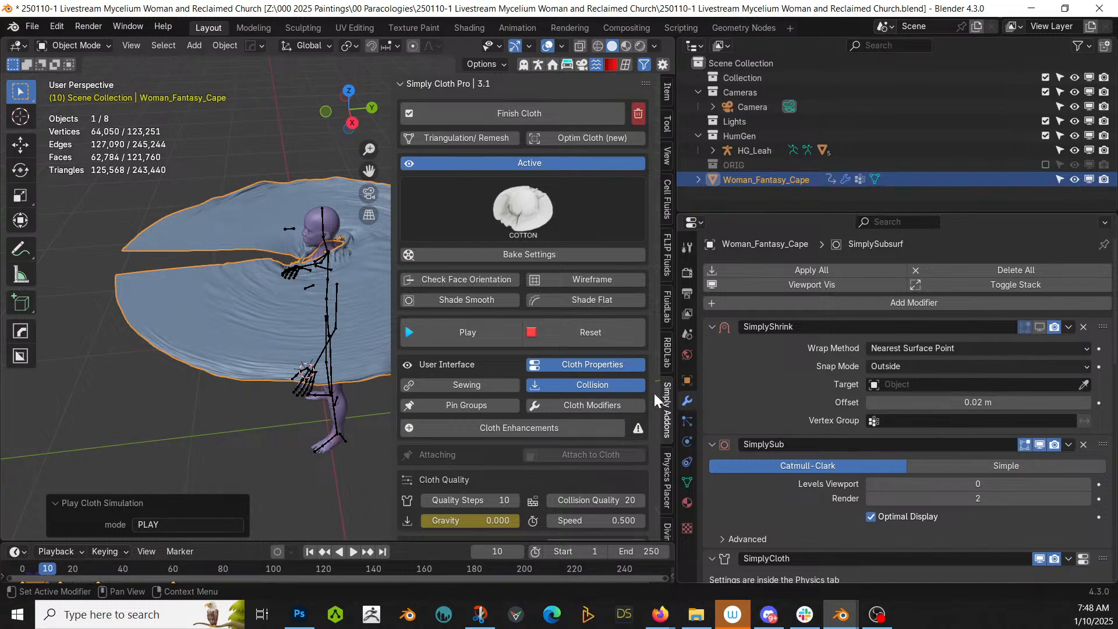
scroll(599, 462, "down", 5)
scroll(602, 466, "down", 5)
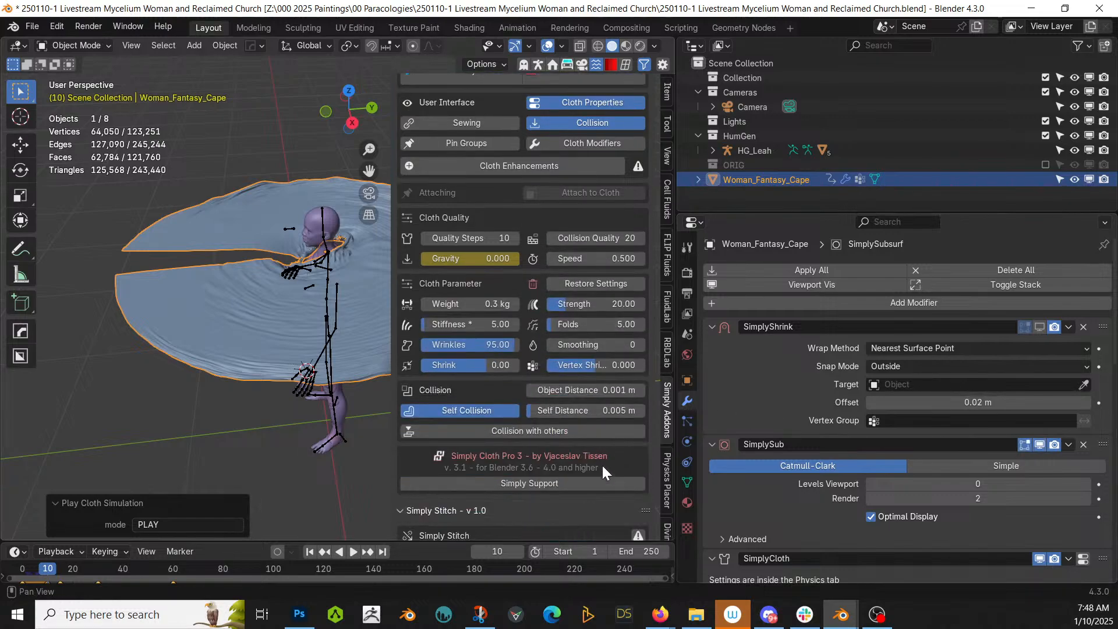
left_click(633, 410)
type(".015")
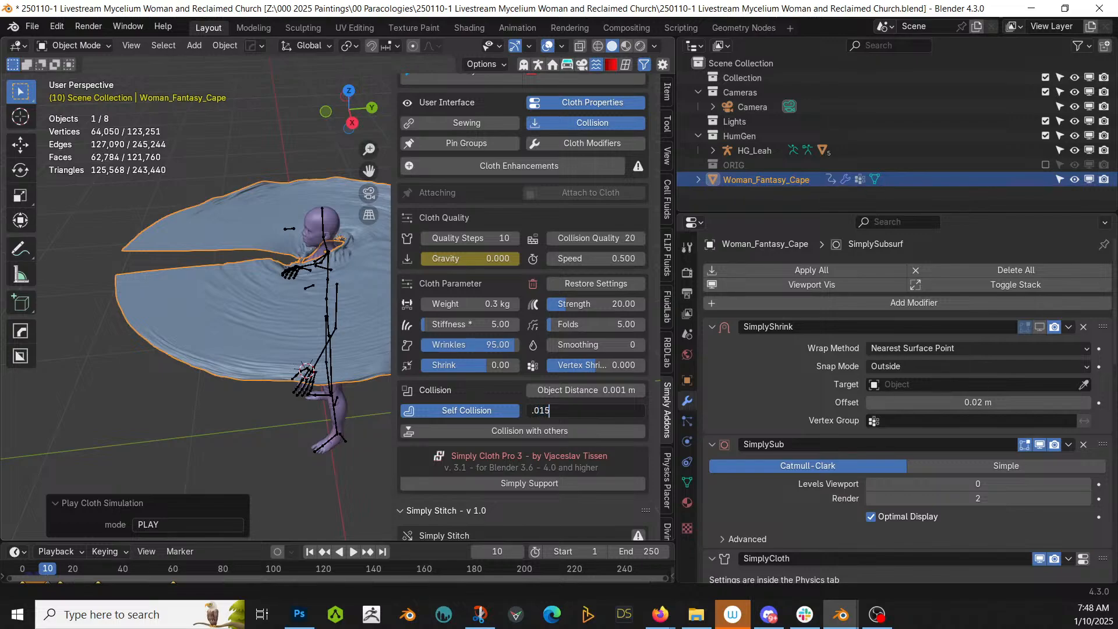
key("Return")
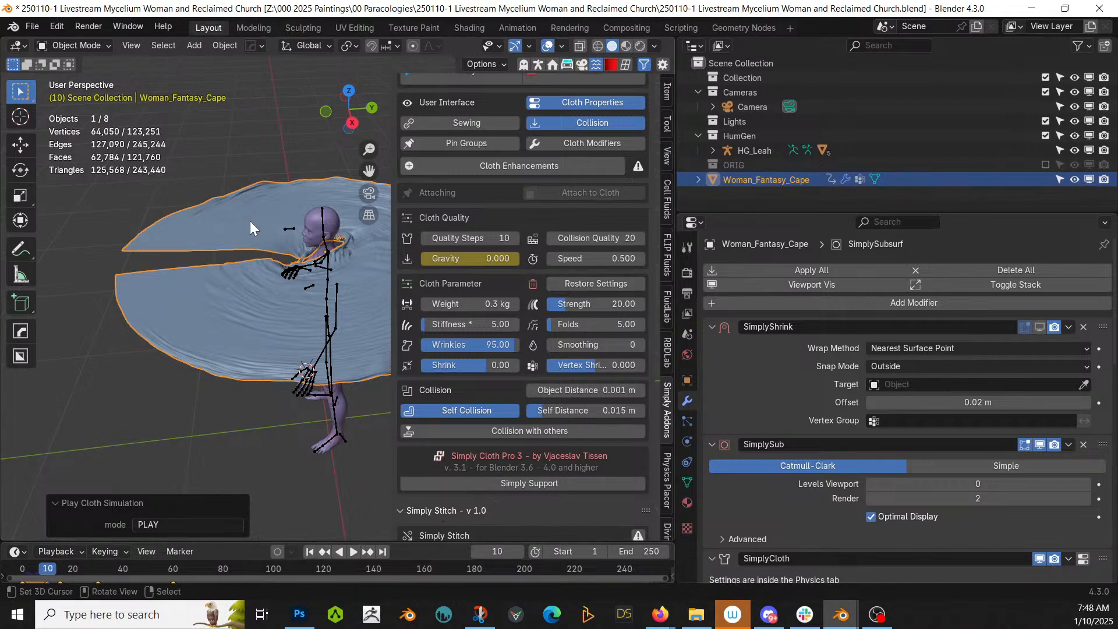
key("ctrl+s")
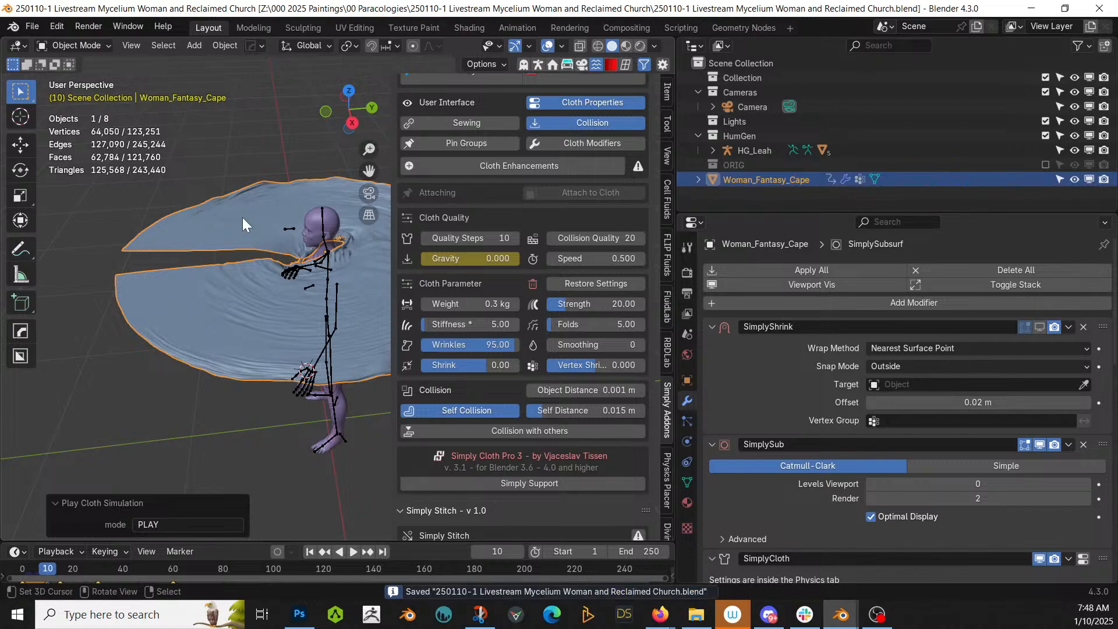
Disable the cape's Self Collision and simulate the drape from frame 1, pausing at frame 76.
left_click(309, 552)
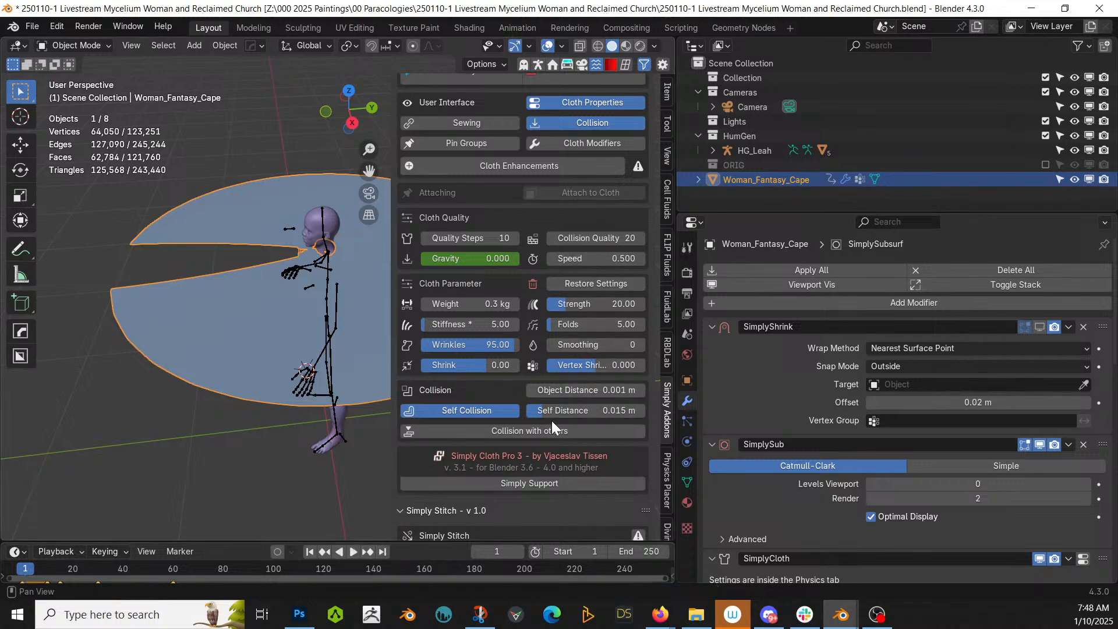
left_click(477, 413)
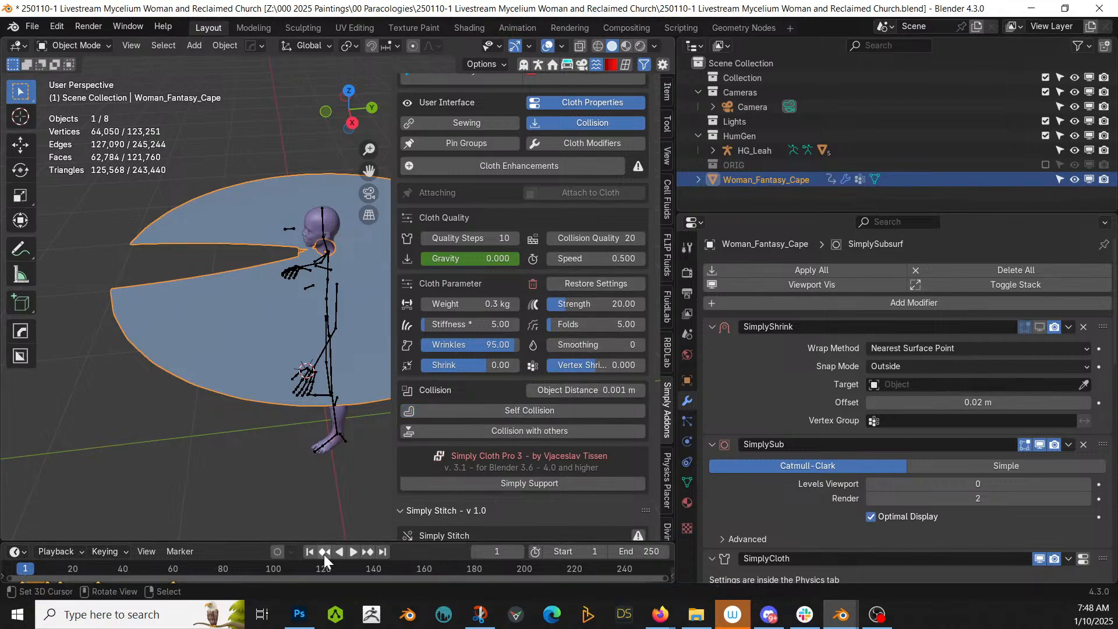
scroll(536, 163, "up", 3)
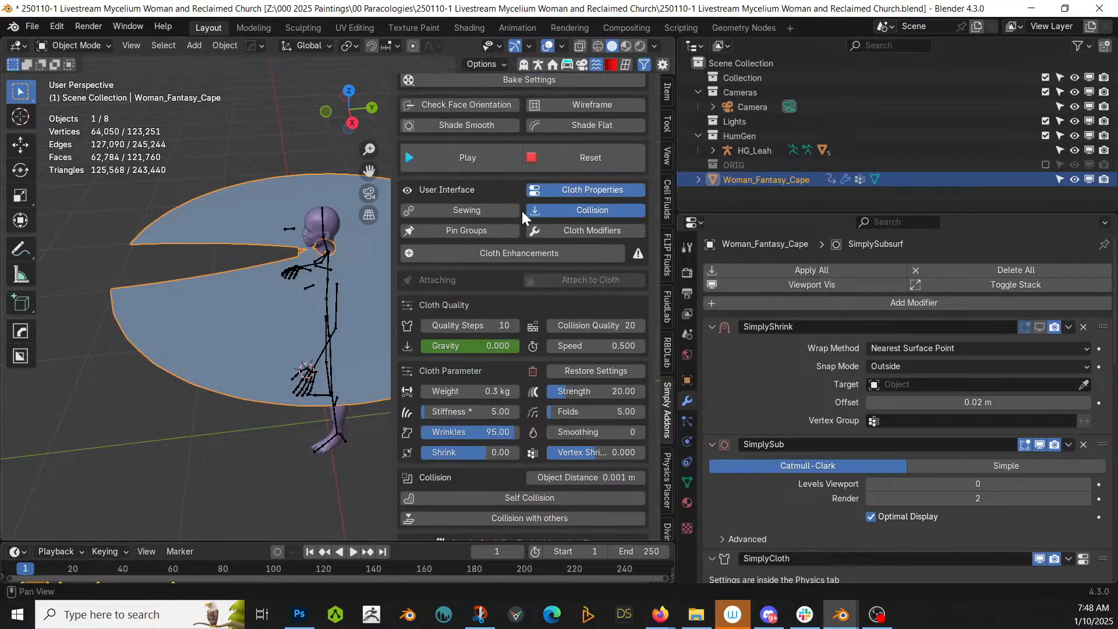
left_click(473, 154)
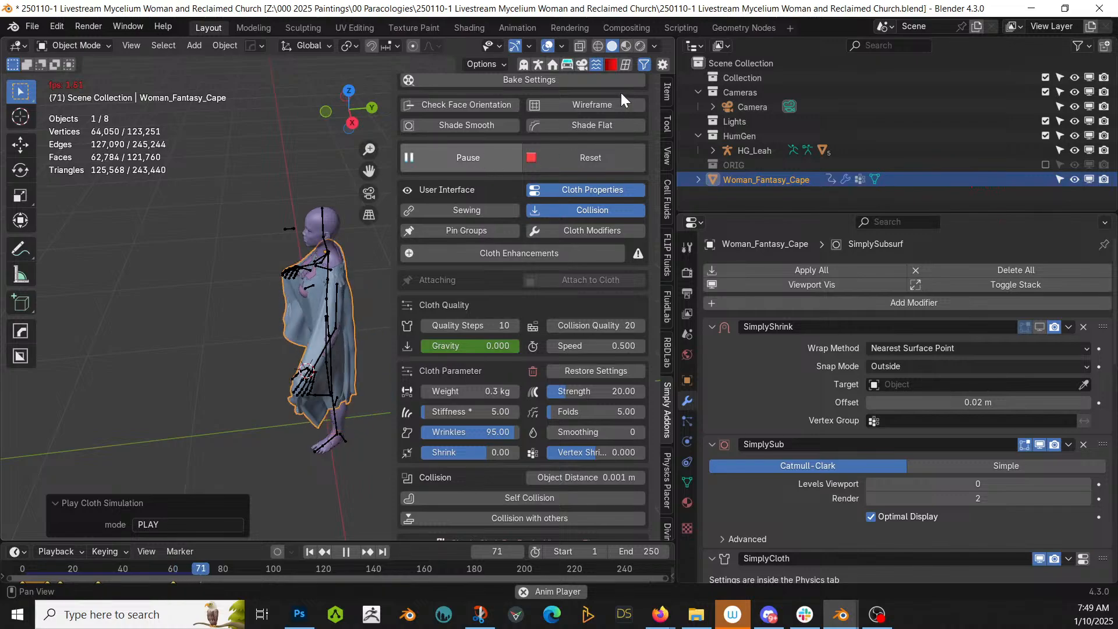
left_click(463, 159)
left_click(464, 159)
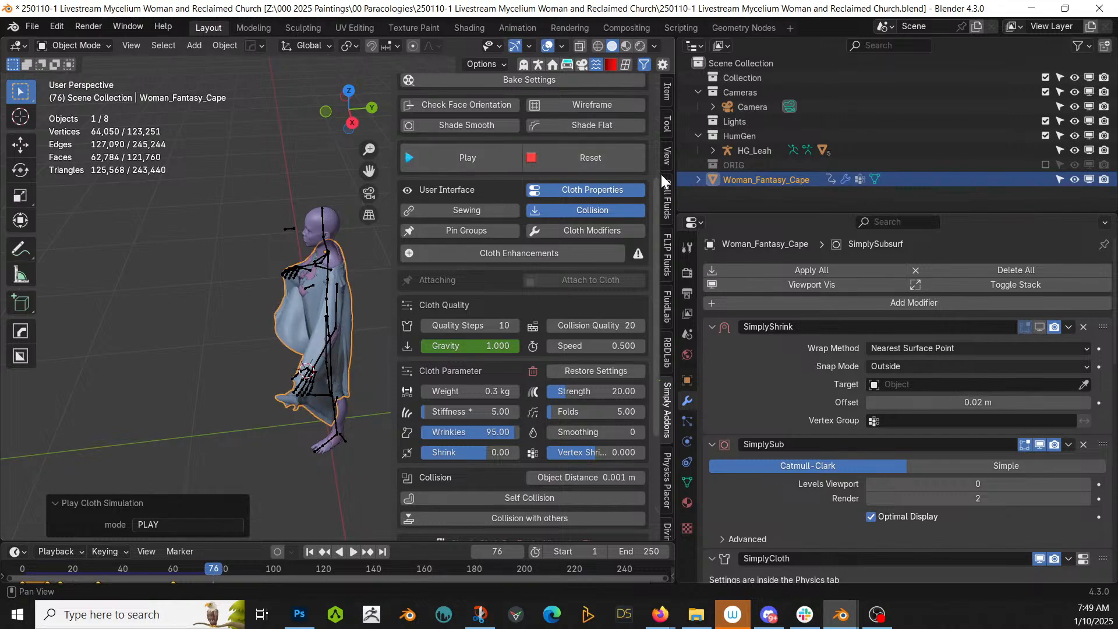
Inspect the draped cape from the front and re-enable its Self Collision.
left_click_drag(676, 161, 989, 160)
middle_click_drag(636, 290, 704, 245)
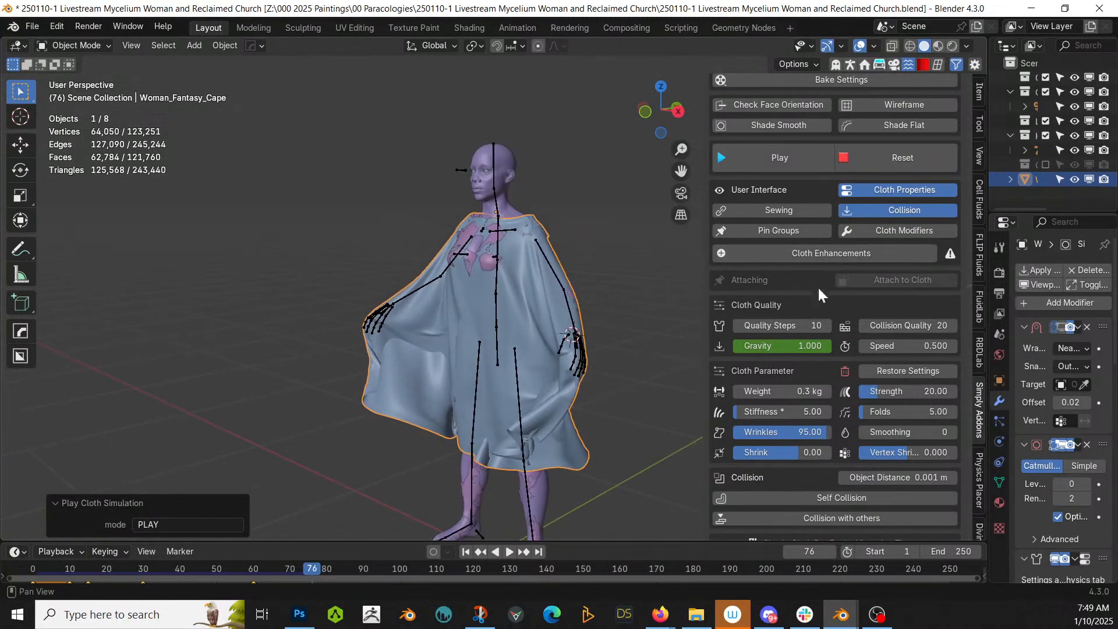
left_click(821, 498)
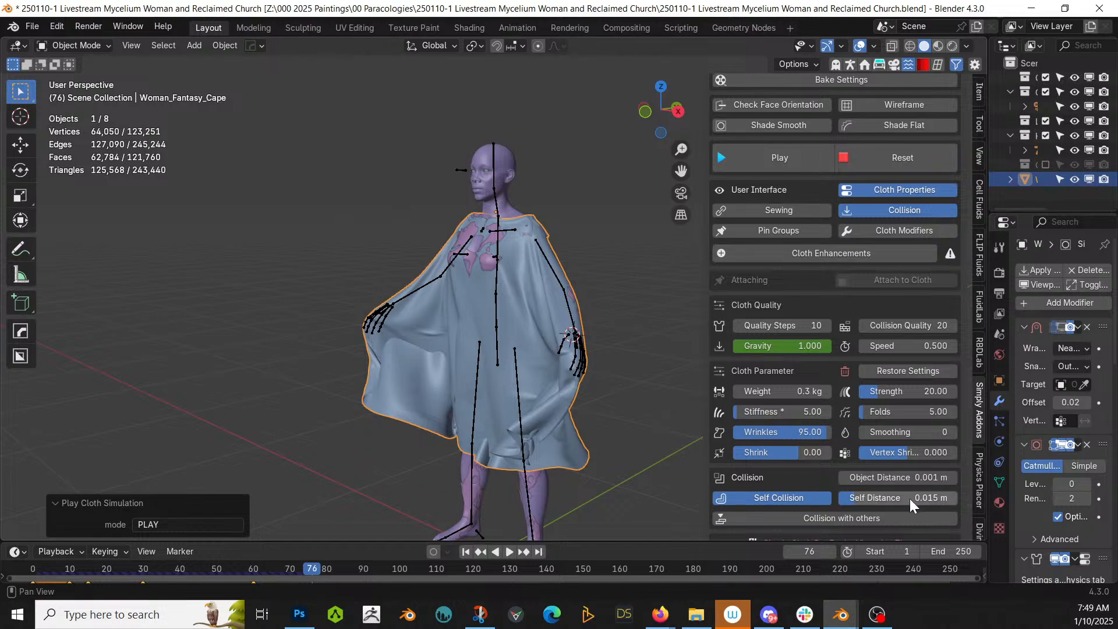
Save the file at frame 1, simulate the cape with Self Collision on to frame 5 and inspect the cloth from above.
left_click(466, 552)
key("ctrl+s")
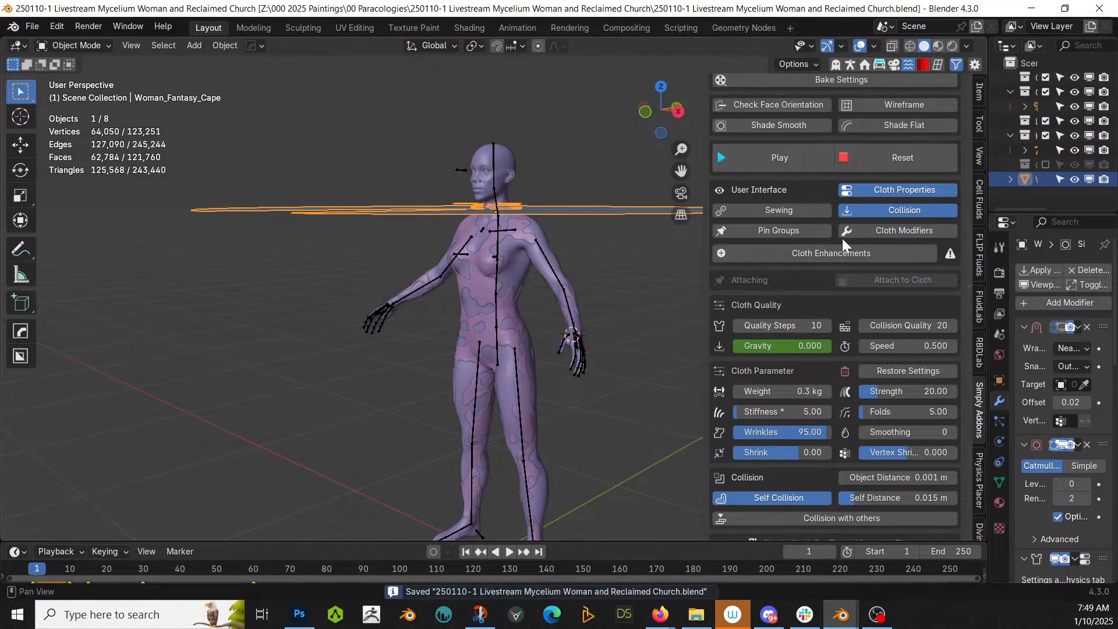
left_click(780, 159)
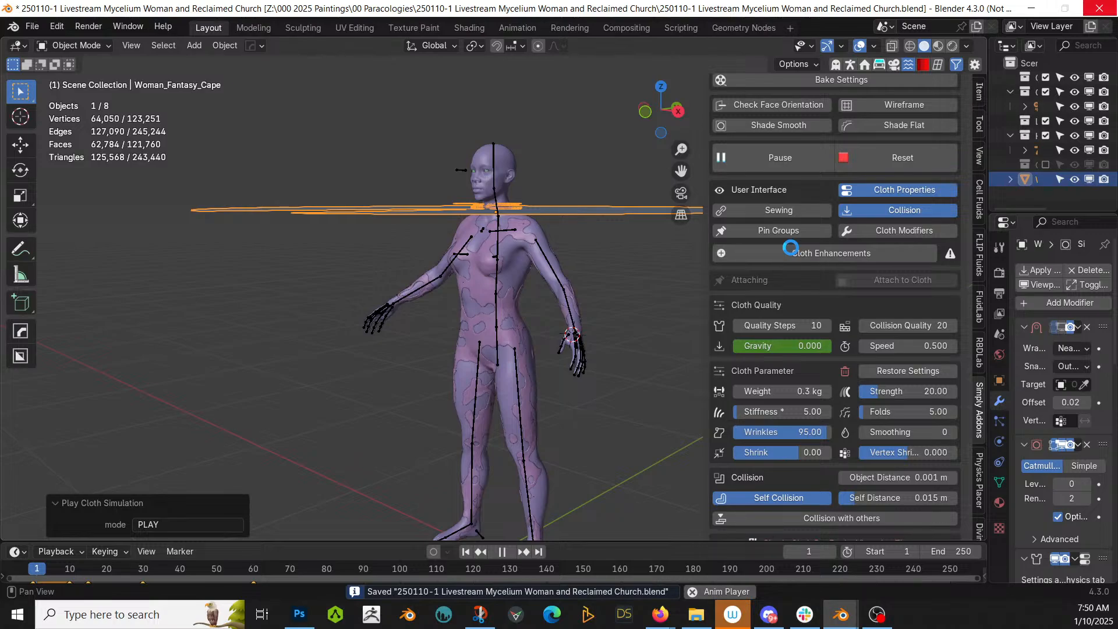
left_click(779, 158)
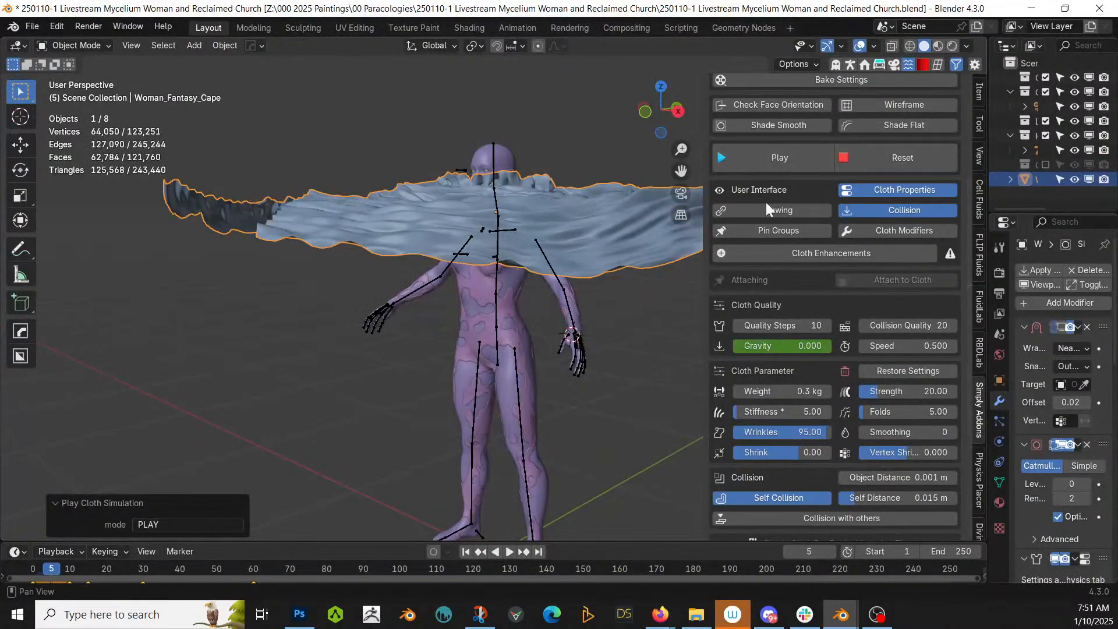
middle_click_drag(624, 285, 612, 396)
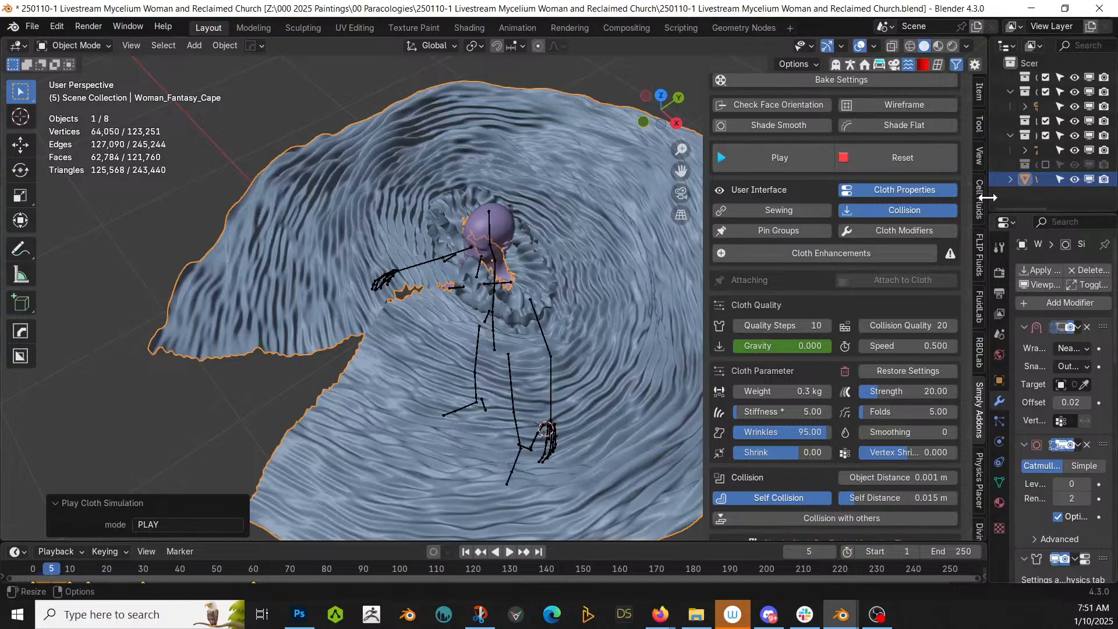
Replace Woman_Fantasy_Cape with the cloth library's Male_Fantasy_Cape_Long and clear the new cape's location.
left_click_drag(990, 205, 795, 198)
key("Delete")
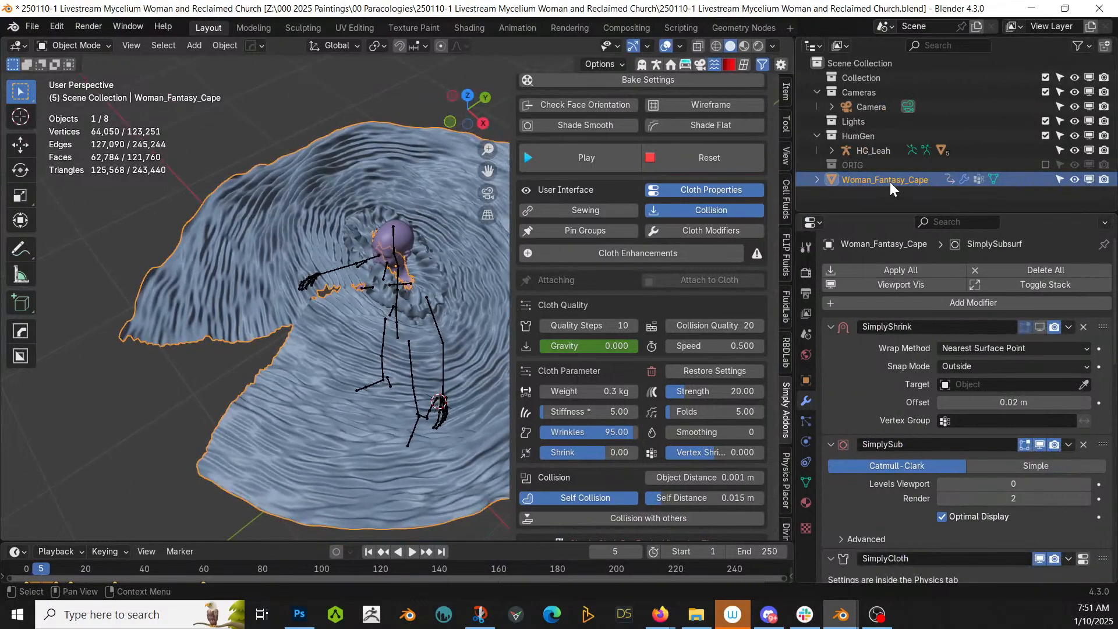
left_click_drag(495, 213, 512, 377)
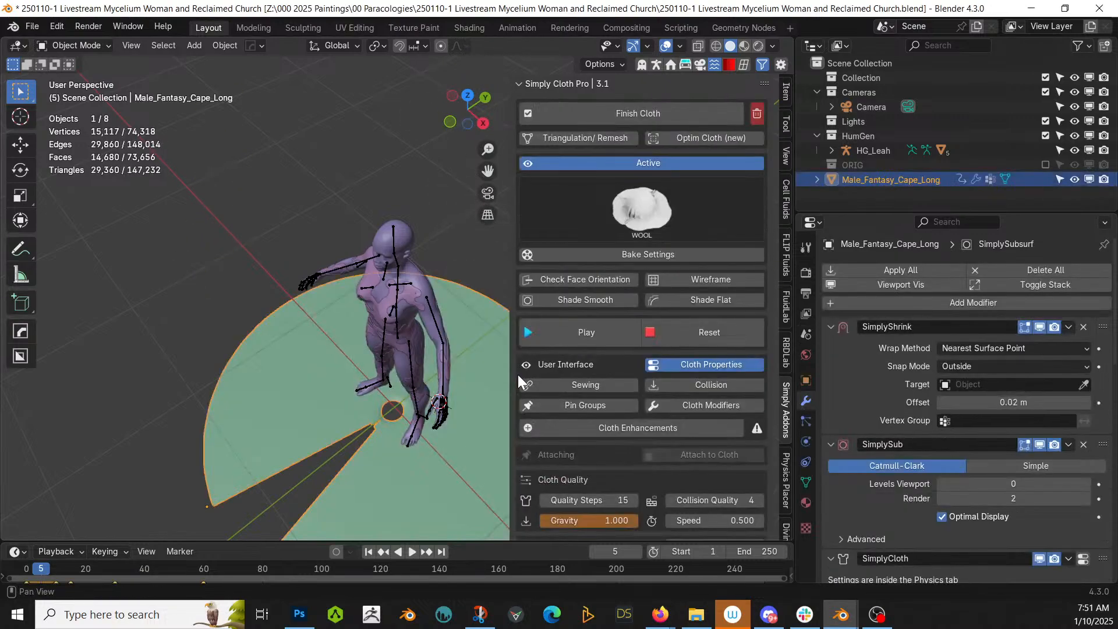
middle_click_drag(343, 364, 425, 282)
key("alt+g")
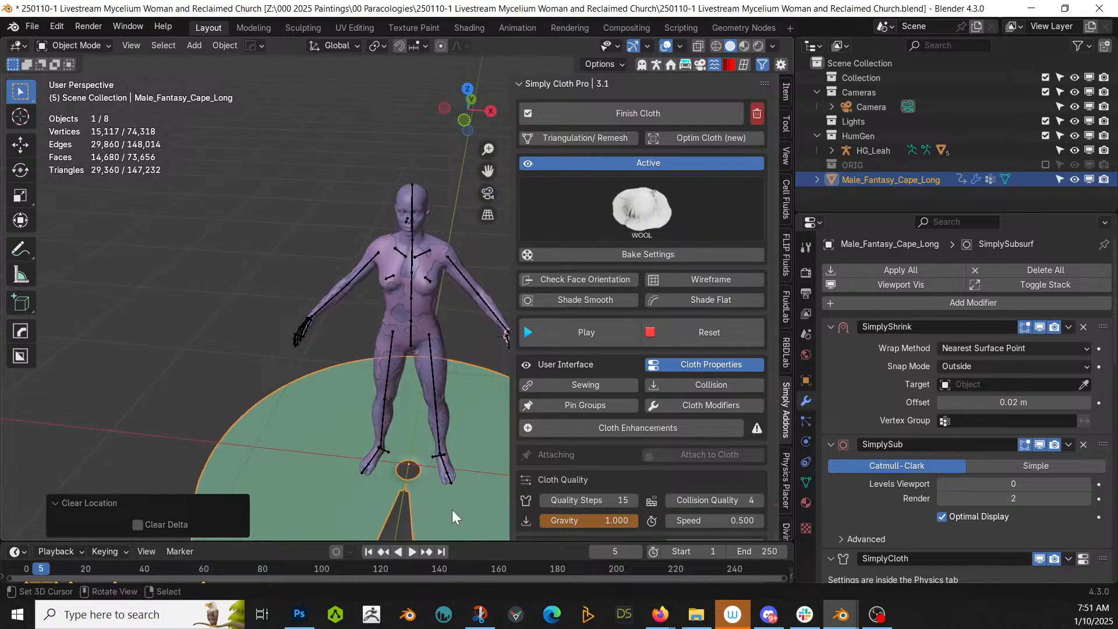
key("g")
key("z")
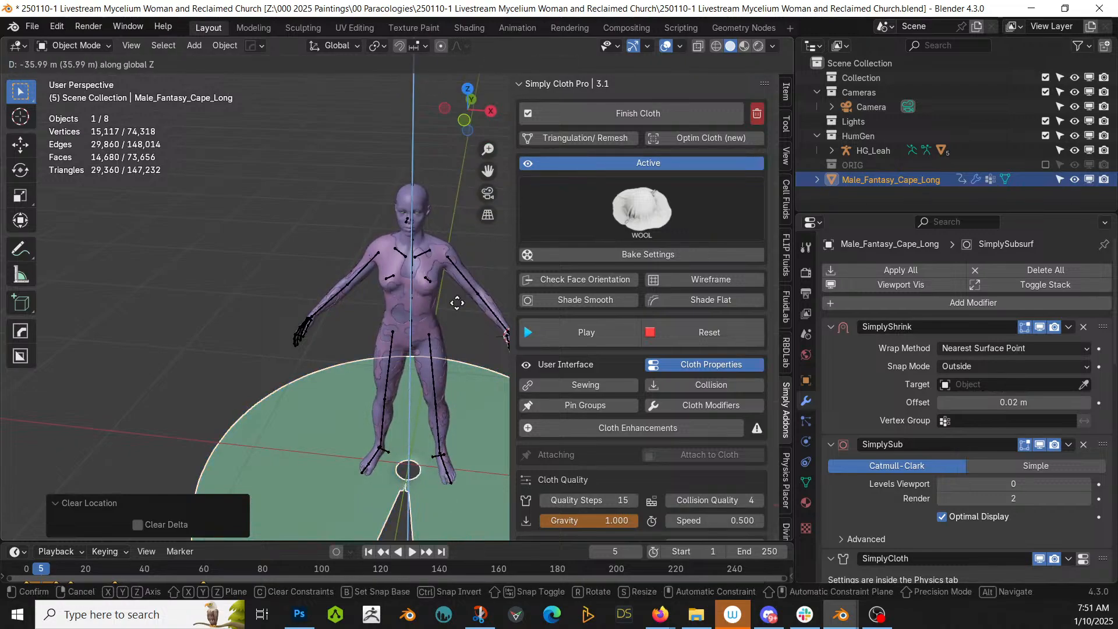
key("Escape")
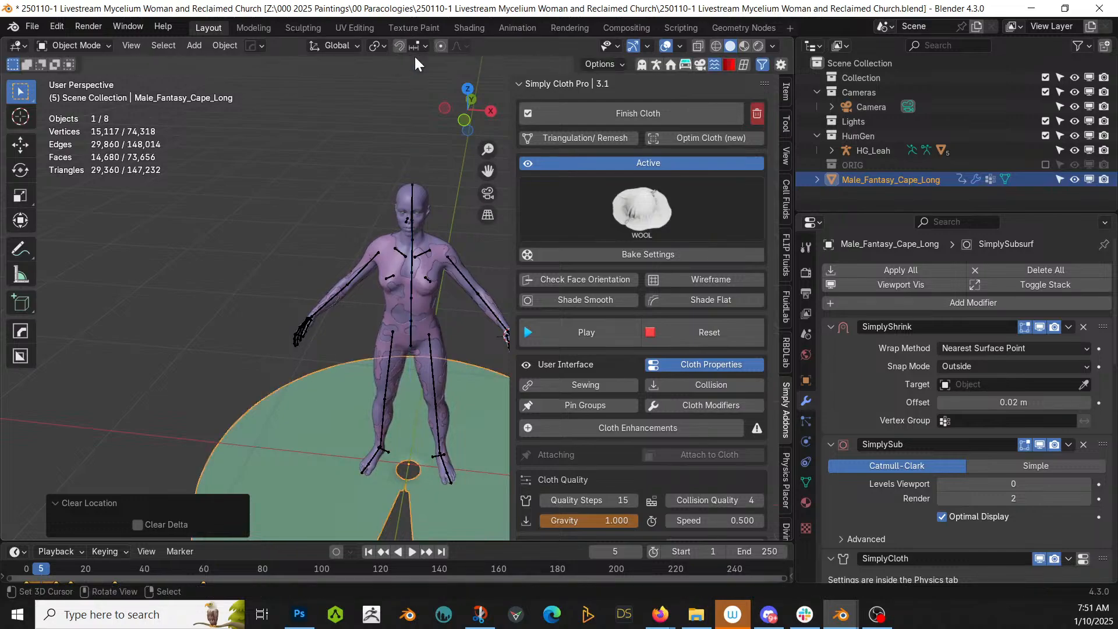
Return to frame 1 and raise the long cape about 1.53 m along Z to the figure's neck.
left_click(370, 552)
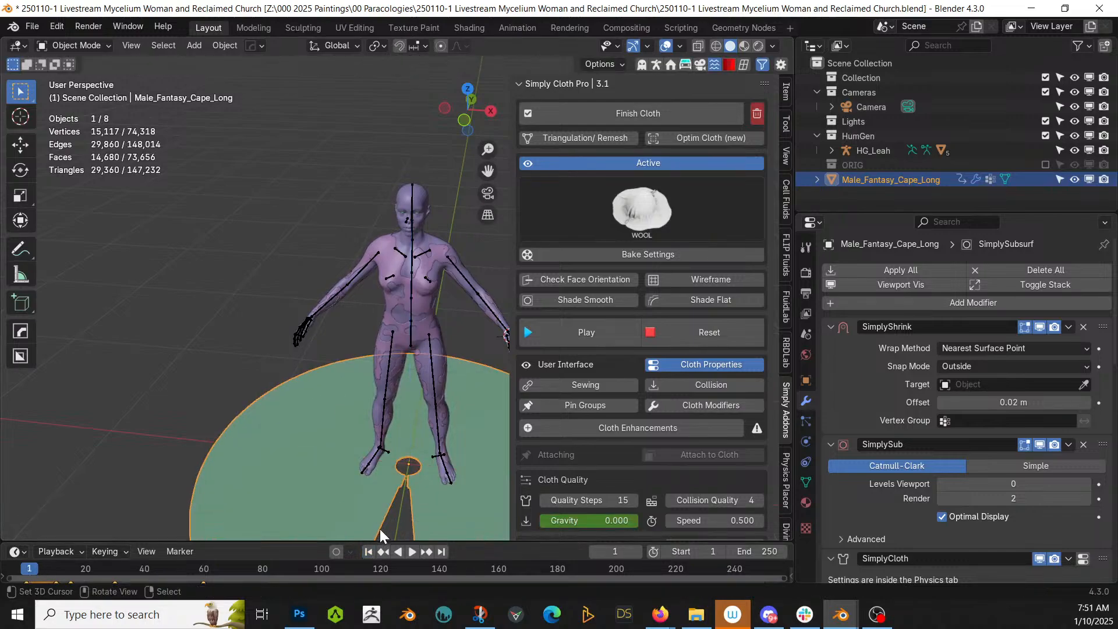
key("g")
key("z")
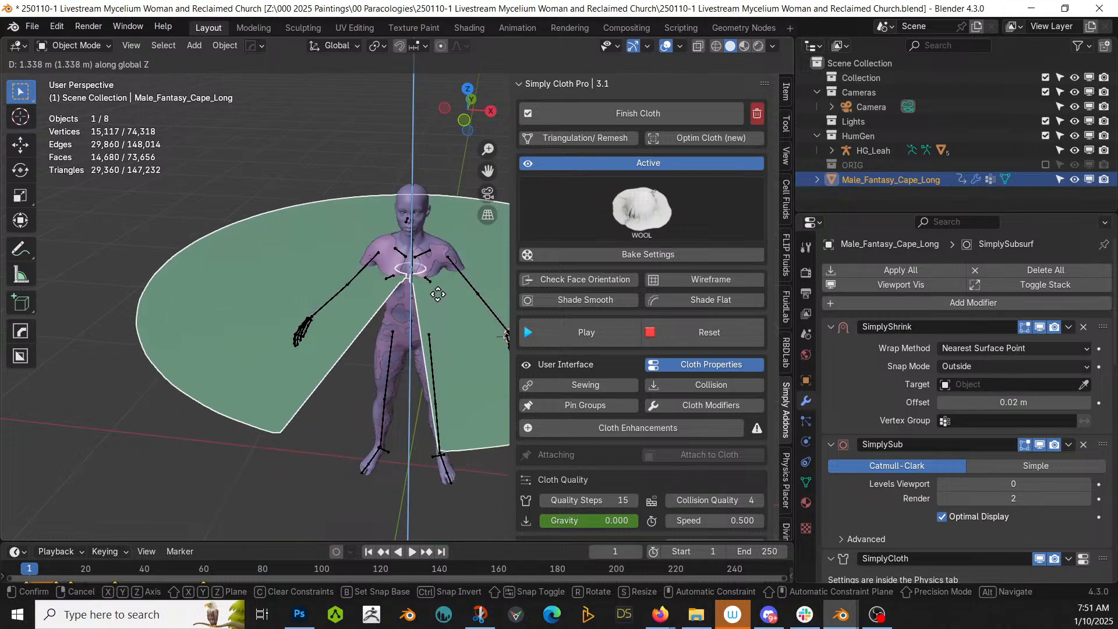
left_click(435, 274)
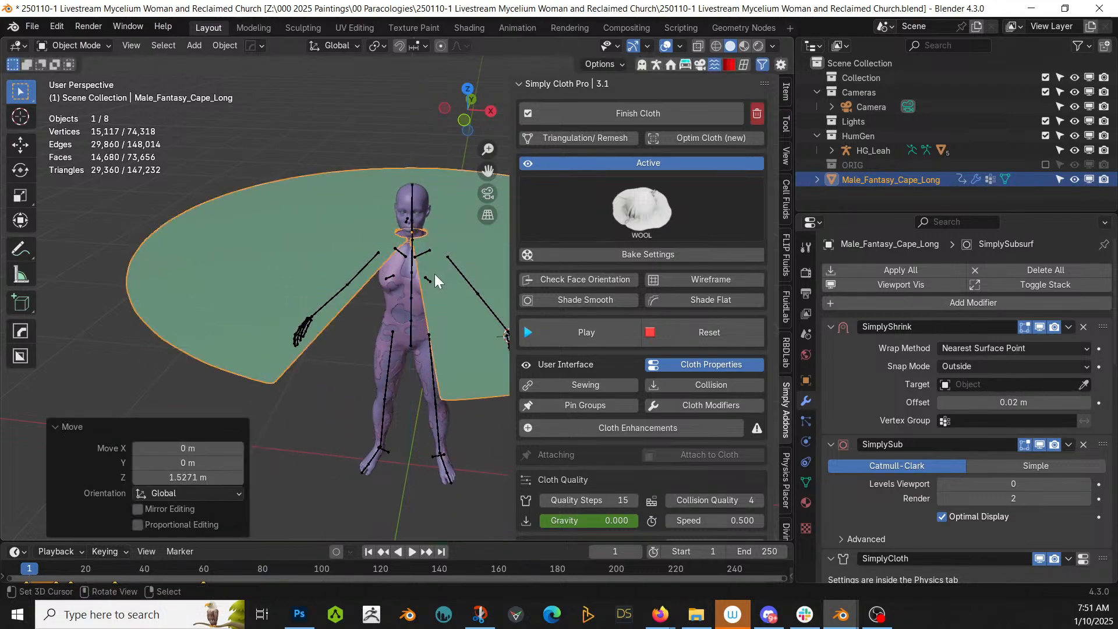
Shorten the long cape in Edit Mode by selecting its outer hem faces, growing the selection inward to ten rows and deleting those faces.
middle_click_drag(432, 275, 344, 330)
left_click_drag(791, 180, 942, 181)
left_click_drag(655, 182, 768, 182)
scroll(639, 236, "down", 2)
scroll(611, 250, "up", 3)
key("Tab")
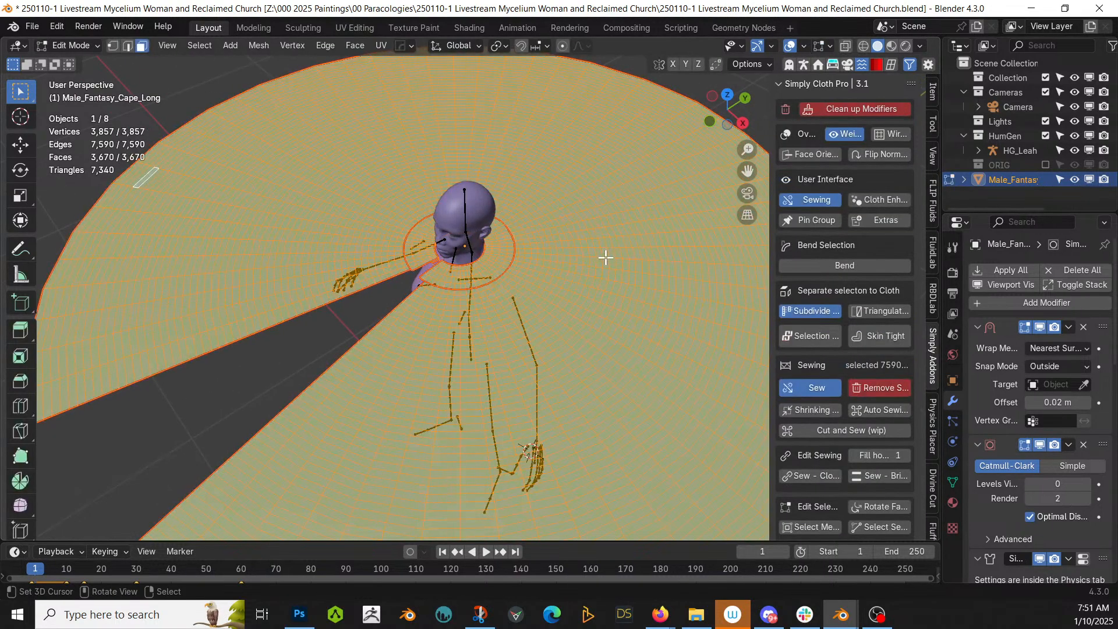
middle_click_drag(159, 394, 347, 326, "shift")
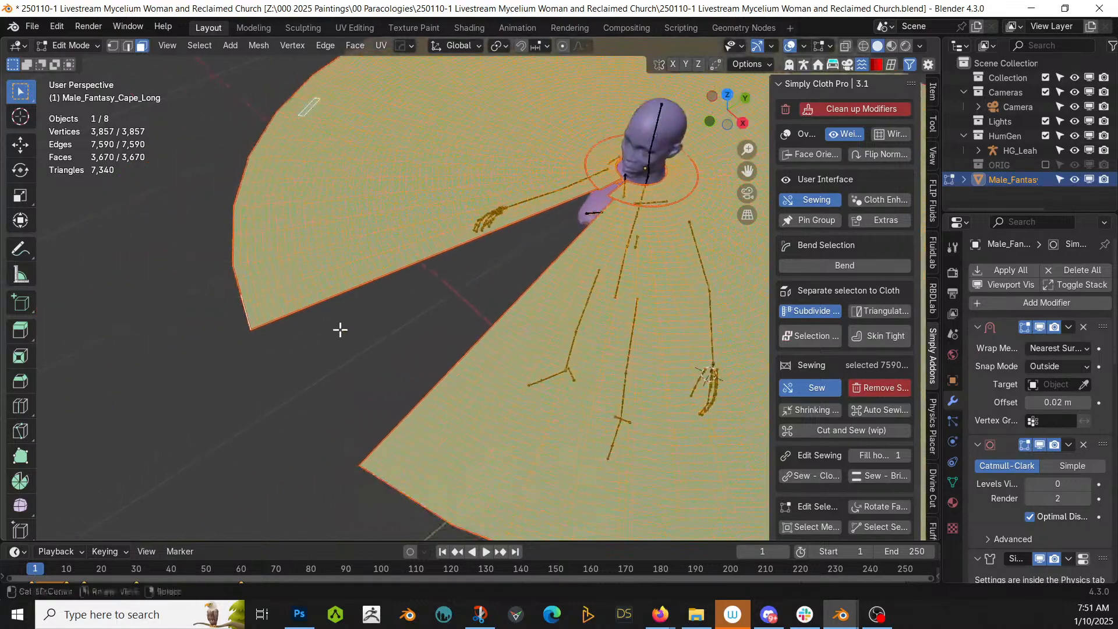
left_click(245, 293)
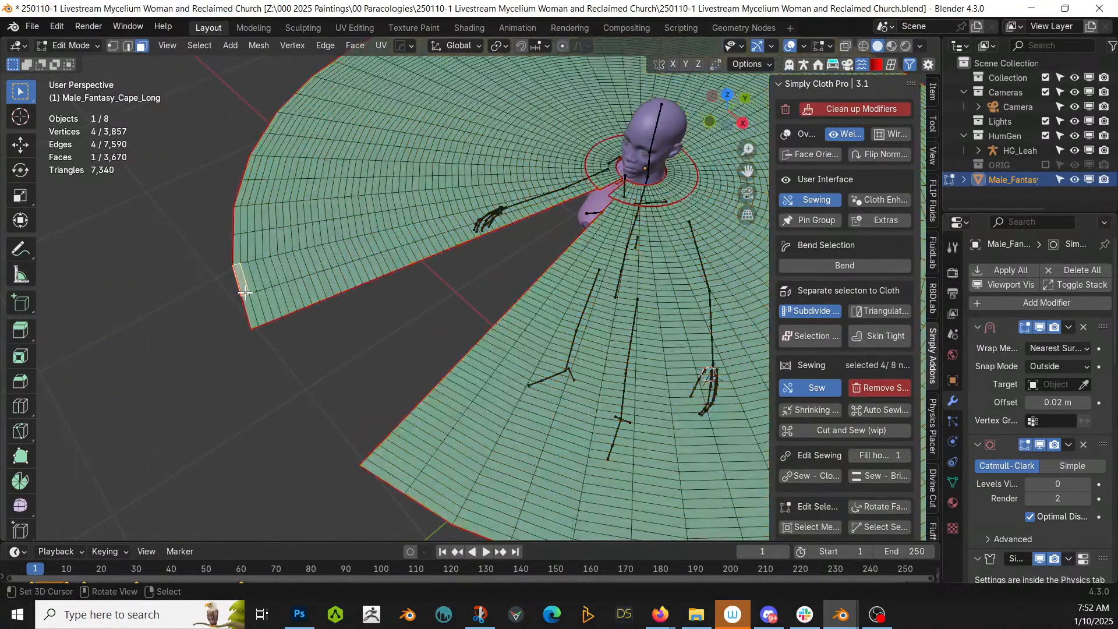
key("ctrl+KP_Add")
key("ctrl+KP_Add")
key("ctrl+KP_Add")
key("ctrl+KP_Add")
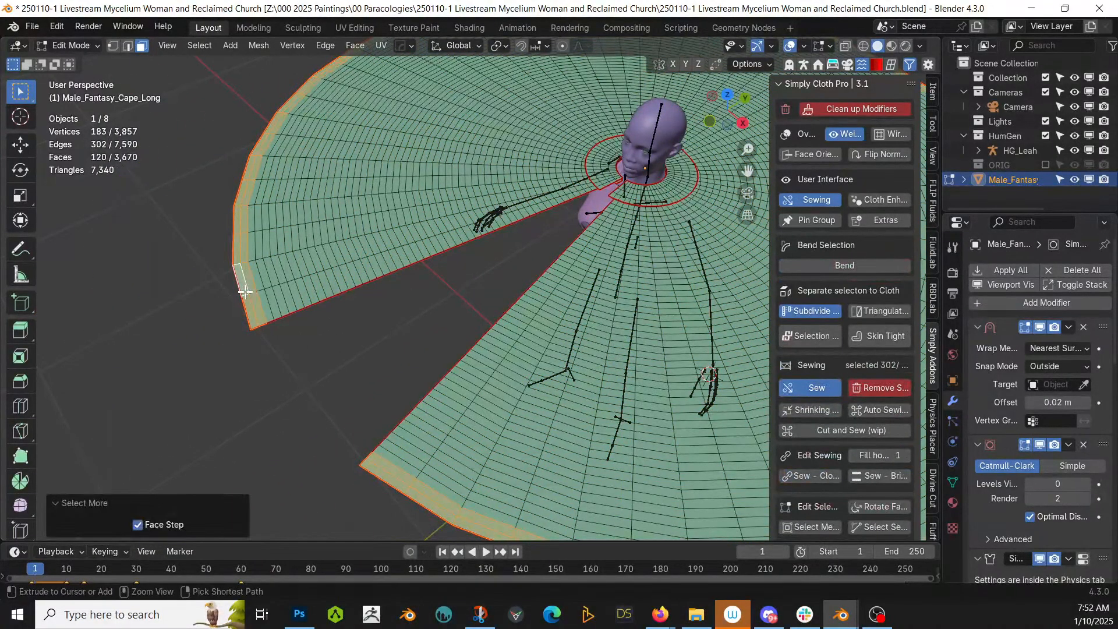
key("ctrl+KP_Add")
key("ctrl+KP_Add")
key("ctrl+KP_Add")
key("ctrl+KP_Add")
key("ctrl+KP_Add")
key("ctrl+KP_Add")
key("ctrl+KP_Add")
key("x")
left_click(244, 294)
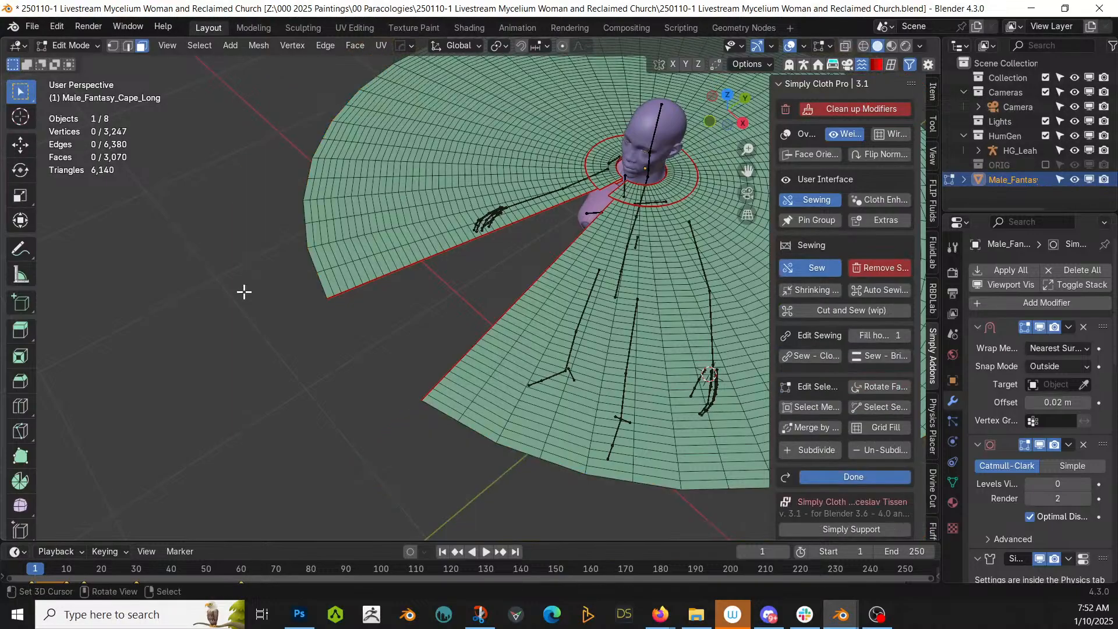
Select the face loop around the cape's neck opening, leave it unedited and return to Object Mode.
scroll(296, 386, "up", 5)
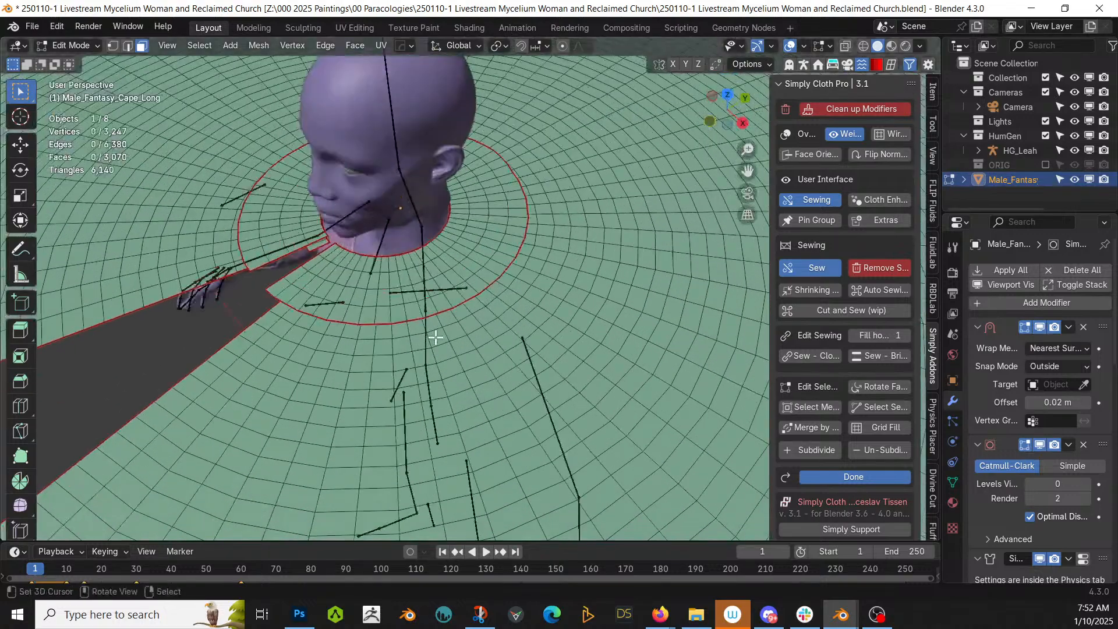
left_click(354, 259, "alt")
scroll(425, 268, "up", 4)
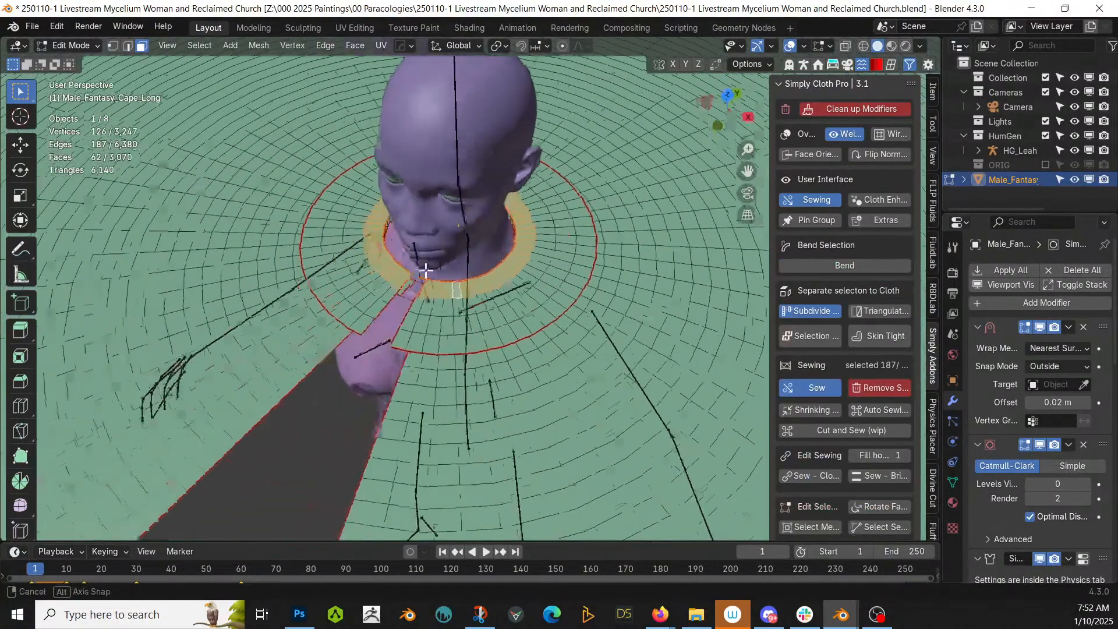
middle_click_drag(430, 267, 382, 280)
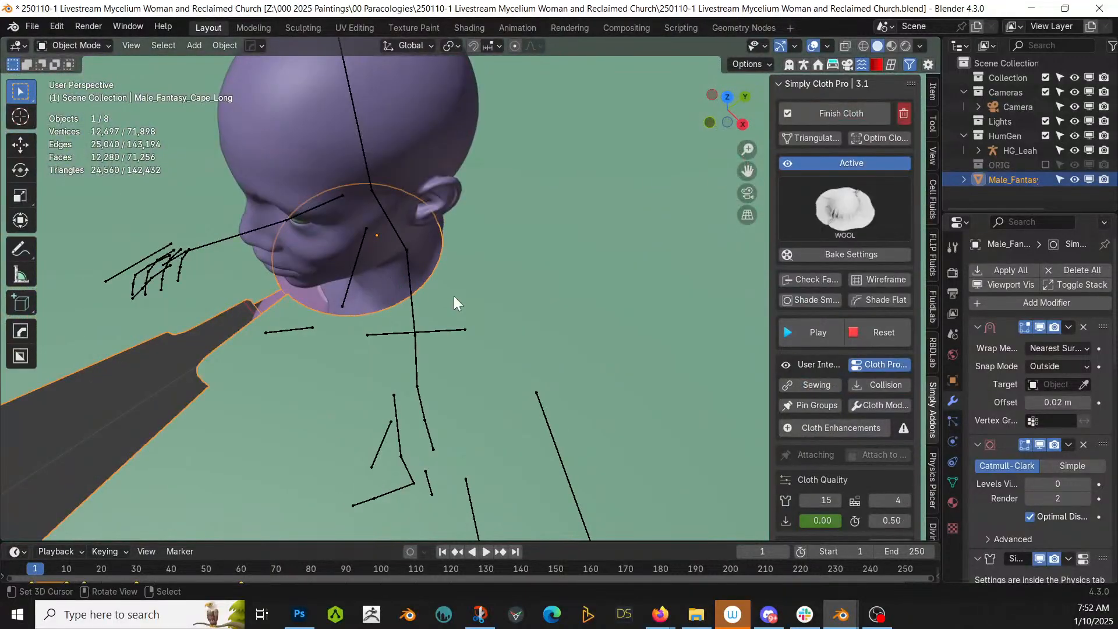
Nudge the cape slightly along Y and lower it about 0.009 m along Z to fit around the neck.
middle_click_drag(453, 296, 421, 240)
key("g")
key("y")
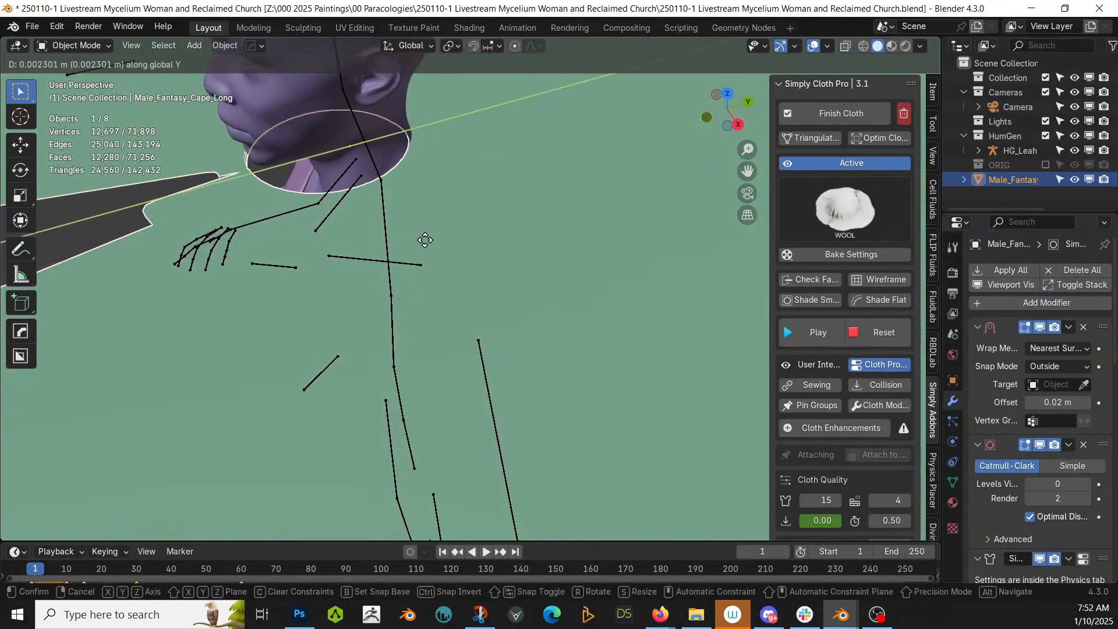
left_click(440, 243)
middle_click_drag(439, 243, 547, 292)
key("g")
key("z")
left_click(415, 223)
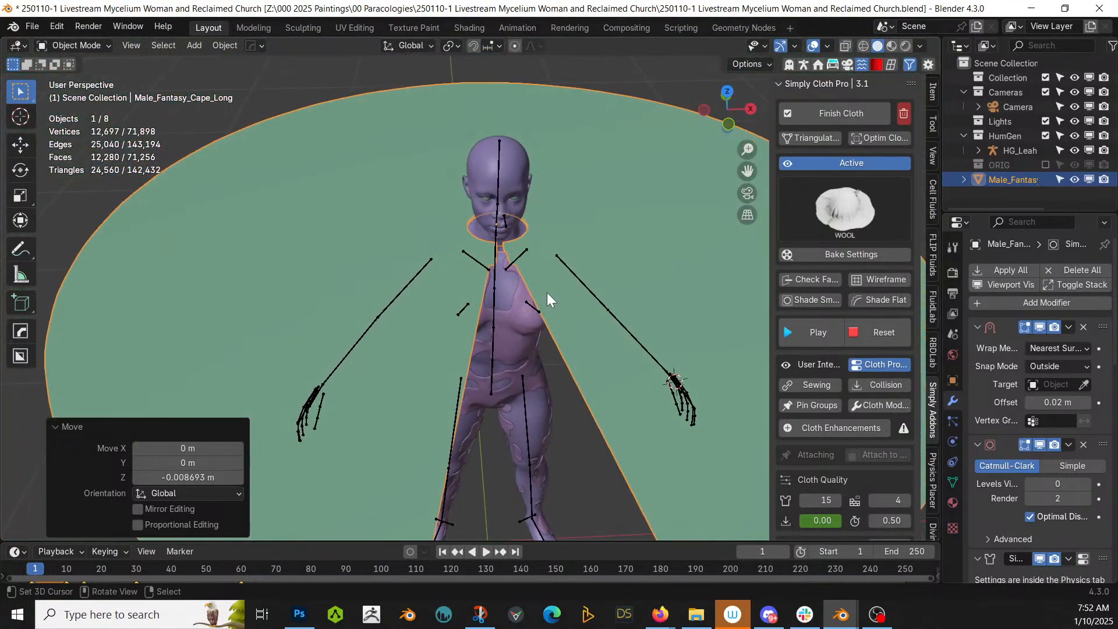
Simulate the shortened cape's drape from frame 1 without Self Collision, stop playback and return to the first frame.
scroll(548, 293, "down", 3)
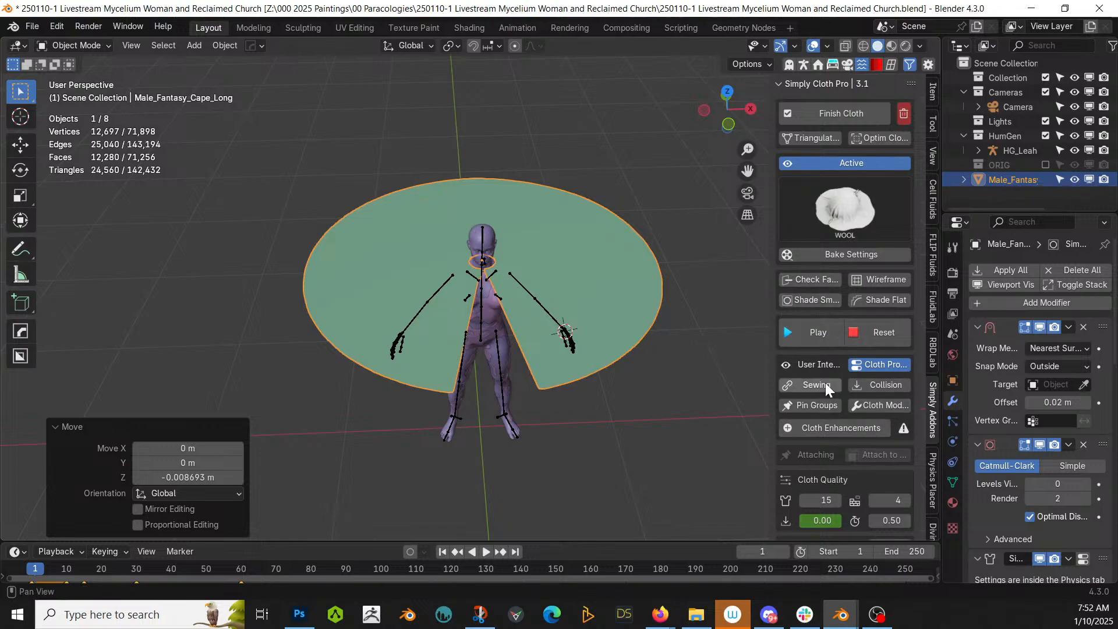
left_click(442, 551)
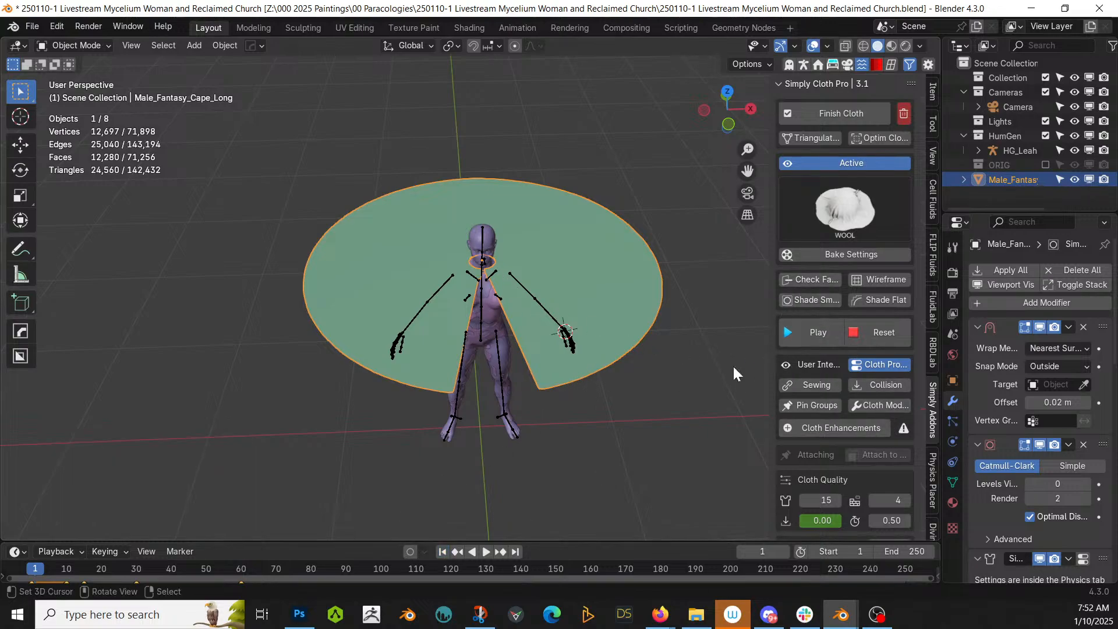
left_click(817, 333)
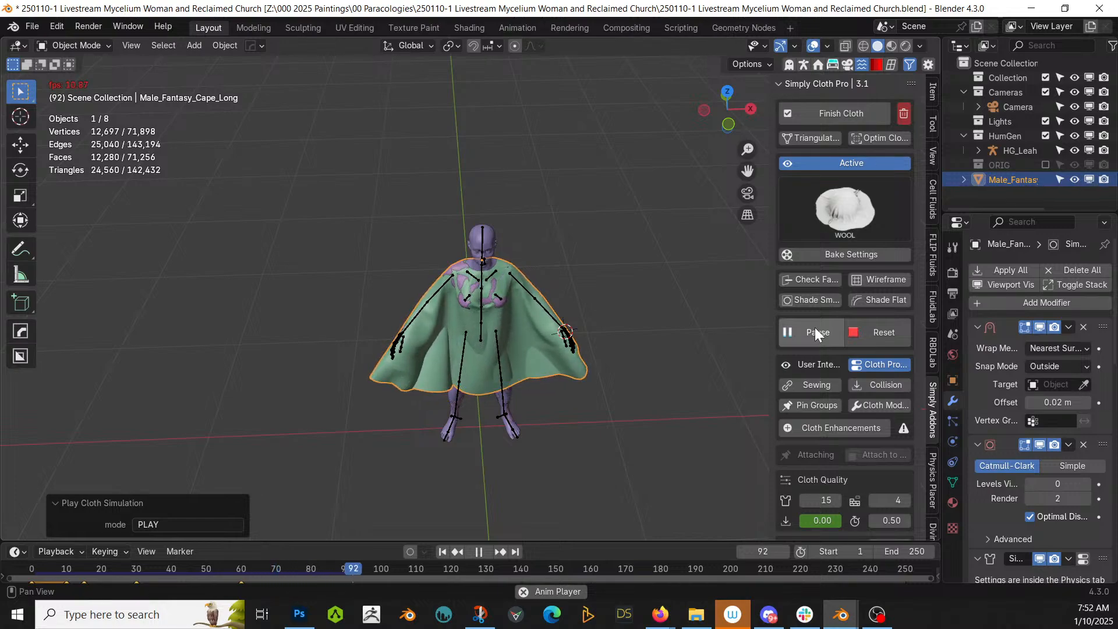
left_click(479, 552)
left_click(442, 552)
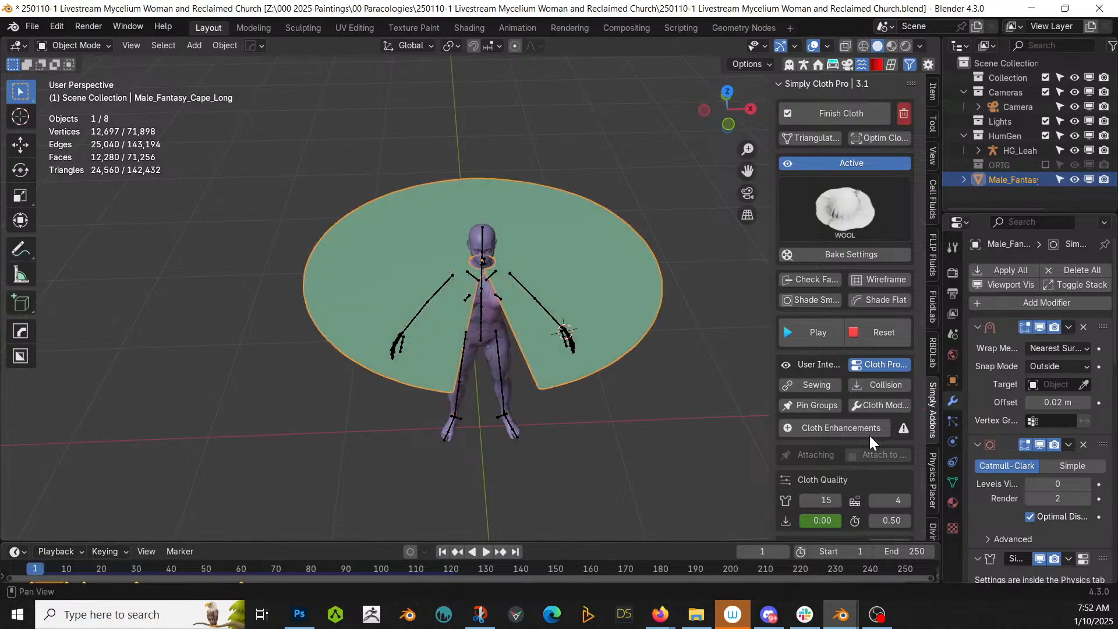
Show the cape's collision settings and enable Self Collision with a Self Distance of 0.015 m.
left_click(880, 385)
scroll(888, 466, "down", 5)
scroll(887, 462, "down", 10)
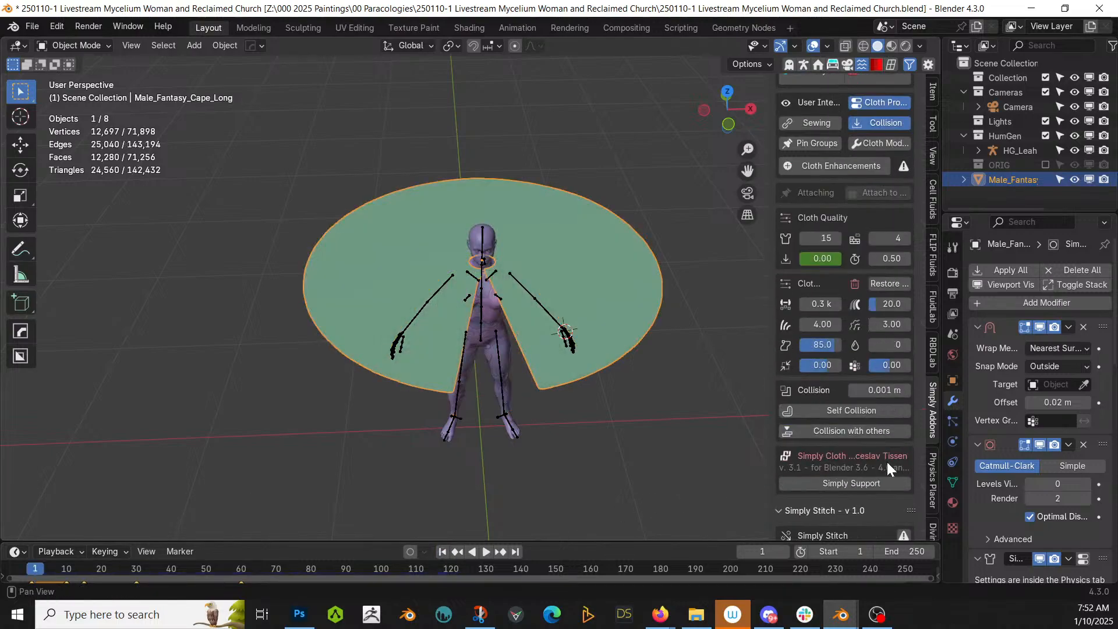
left_click(831, 321)
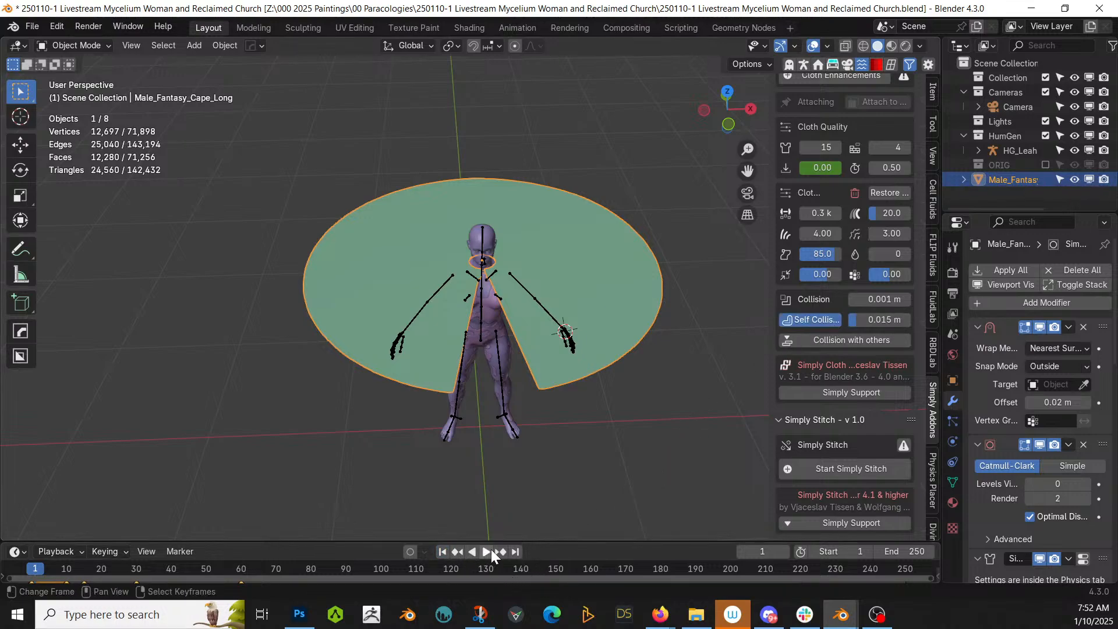
Test the cape simulation with Self Collision enabled, stop playback and return to frame 1.
scroll(855, 186, "up", 6)
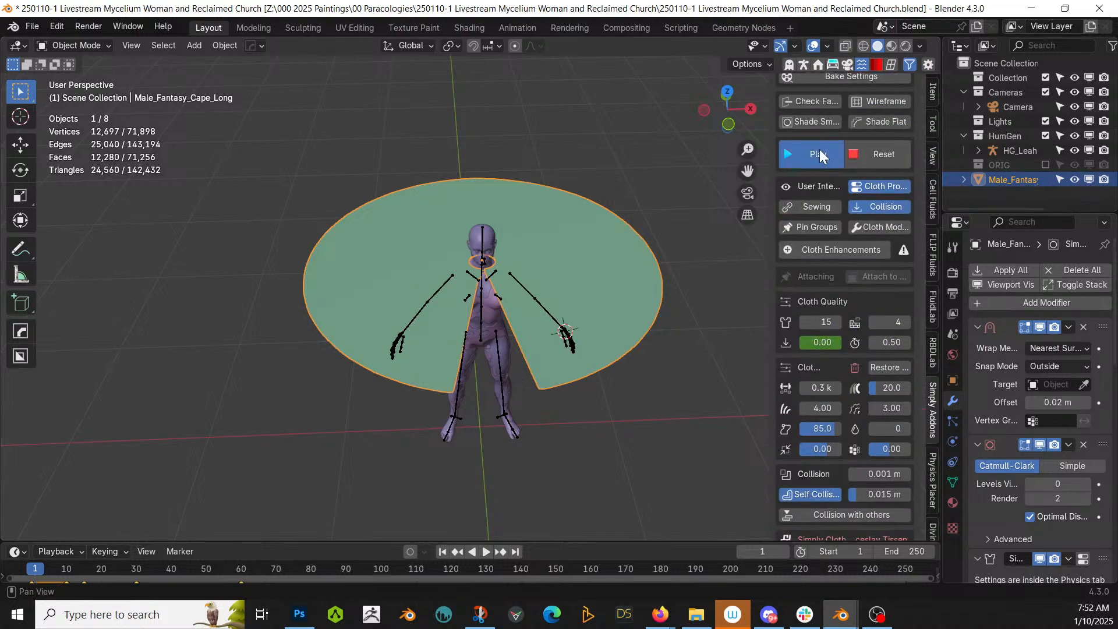
left_click(819, 149)
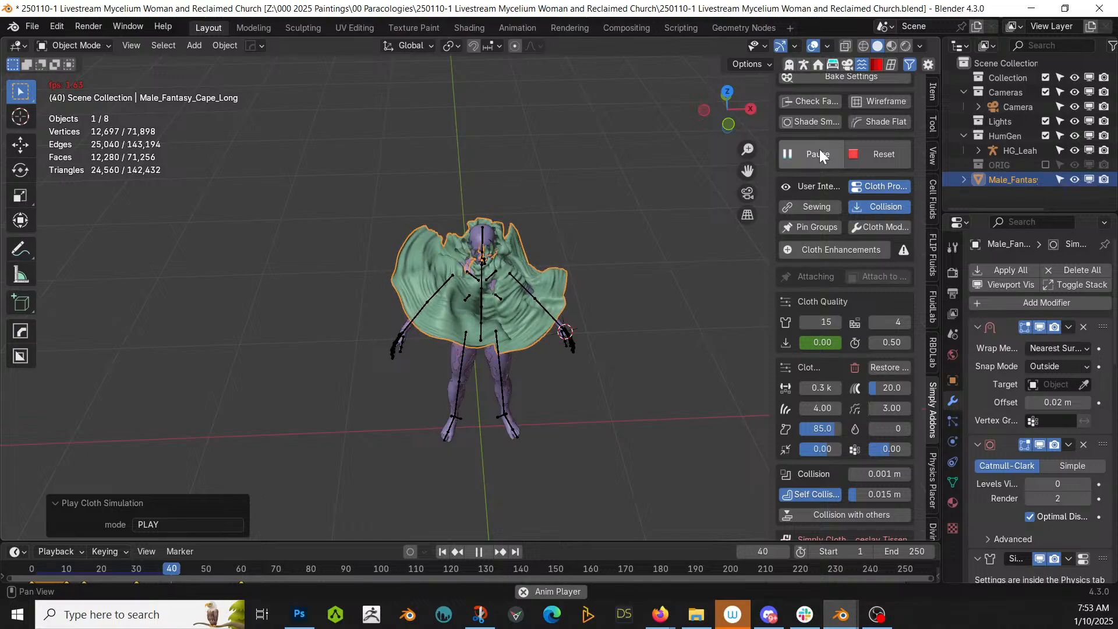
left_click(478, 553)
left_click(442, 552)
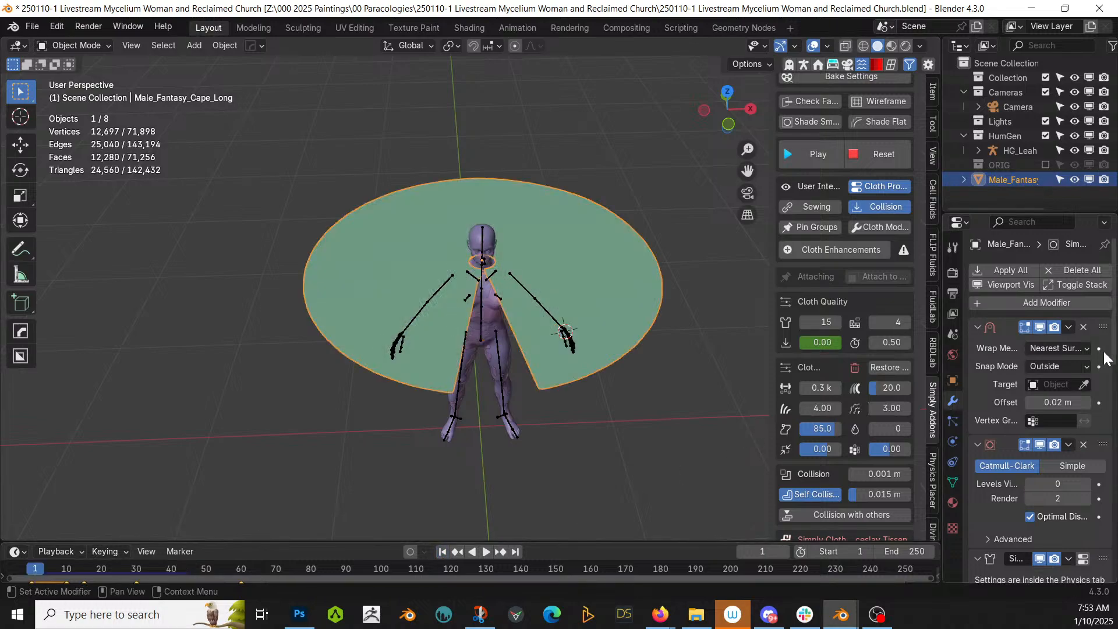
Disable every cape modifier except SimplyCloth for viewport and render, from SimplyShrink and SimplySub through SimplySolidify and SimplySubsurf.
left_click_drag(942, 342, 775, 312)
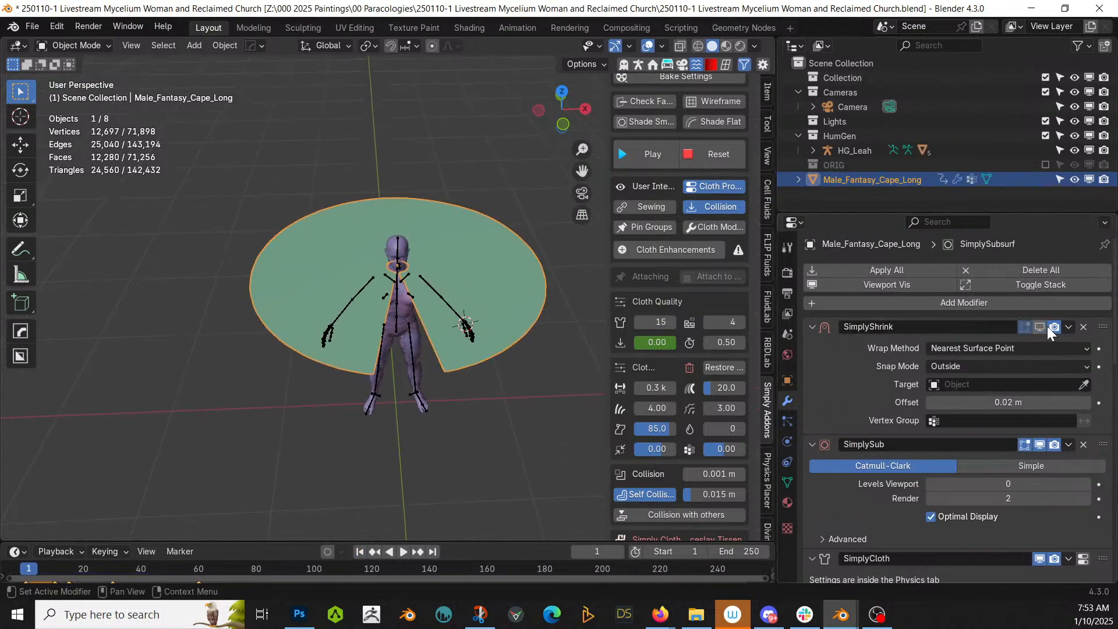
left_click_drag(1040, 446, 1057, 444)
scroll(1056, 473, "down", 5)
scroll(1055, 492, "down", 3)
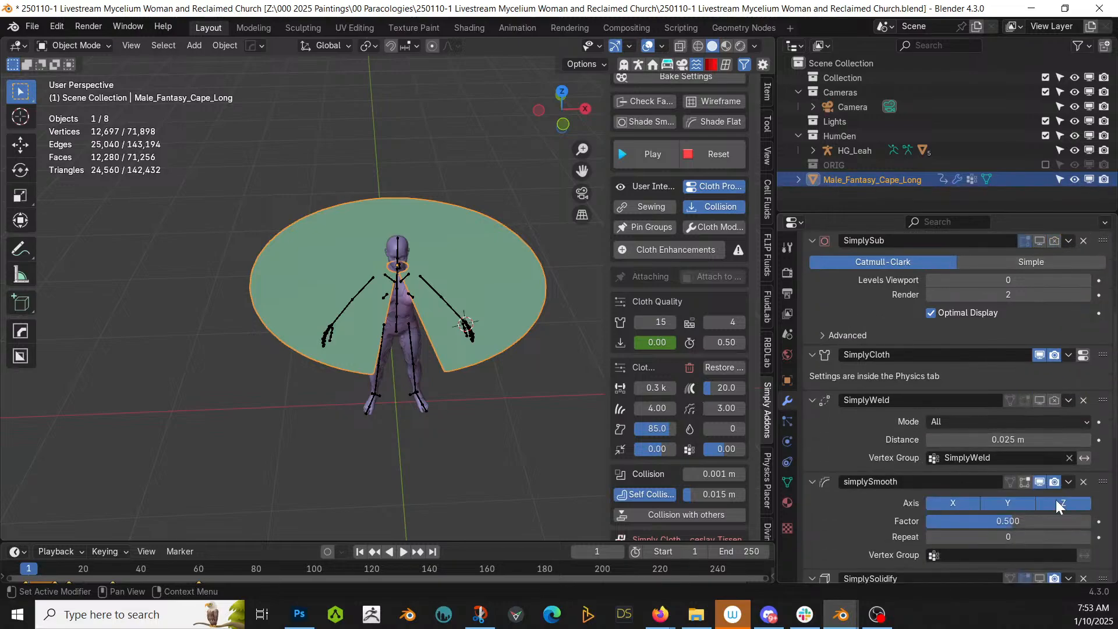
left_click(1055, 482)
scroll(1048, 495, "down", 5)
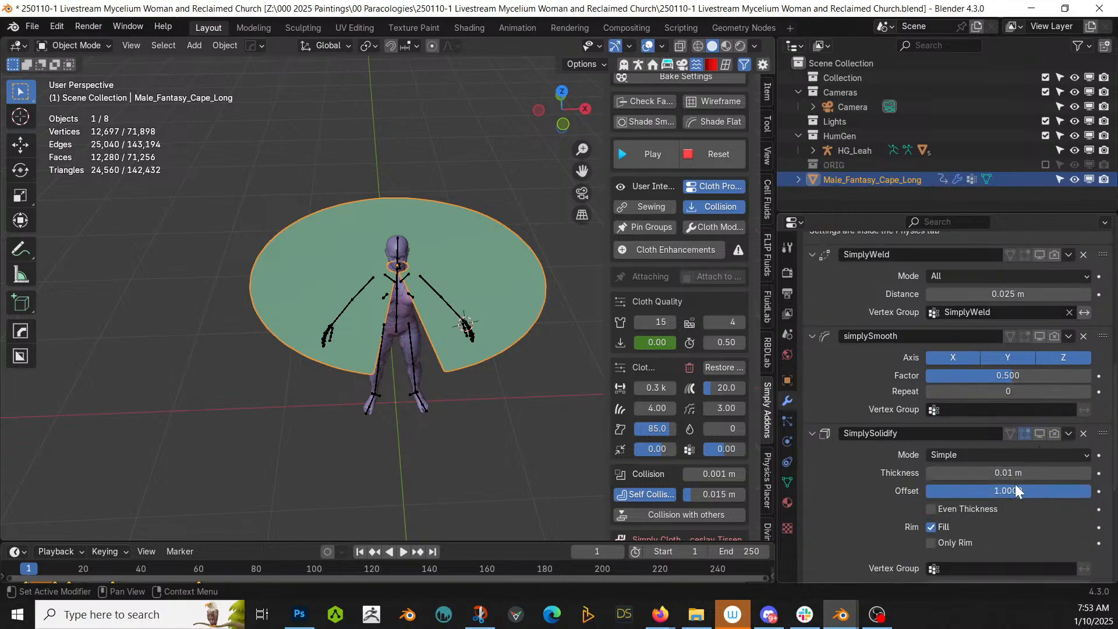
scroll(995, 484, "down", 8)
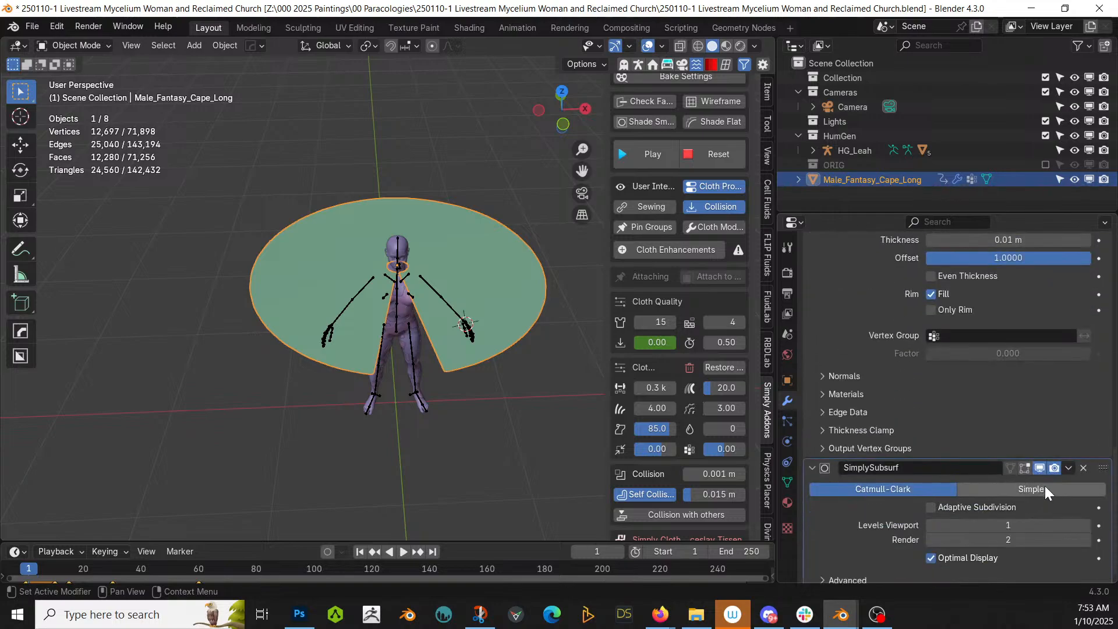
left_click(1040, 468)
left_click(1054, 468)
scroll(1039, 486, "down", 1)
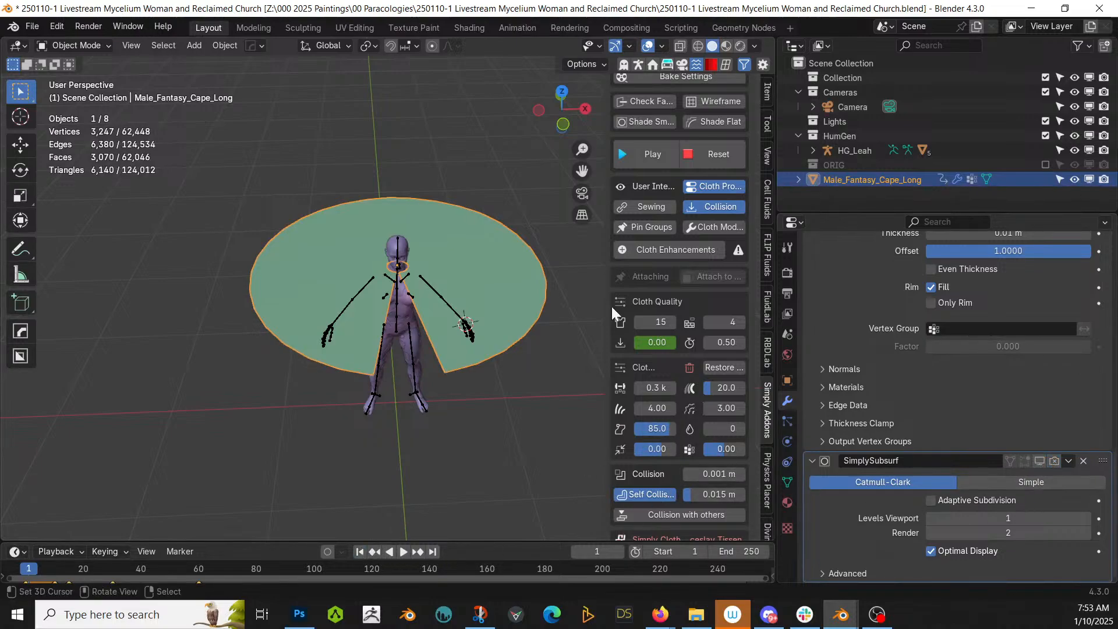
Test the cape simulation with the extra modifiers disabled, pause it and return to frame 1.
left_click(649, 162)
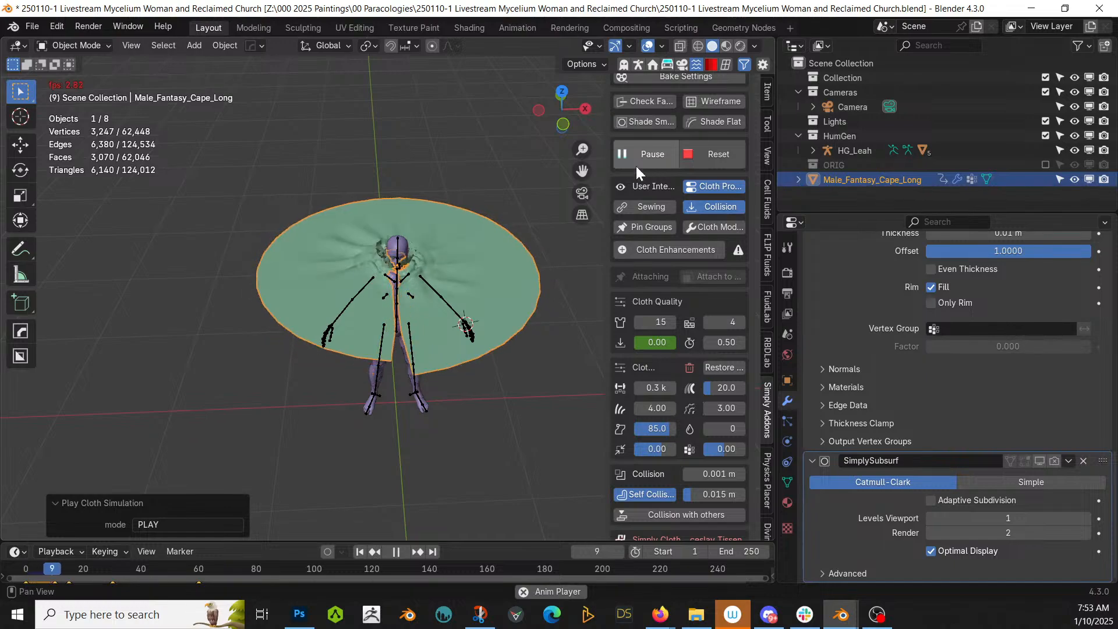
left_click(645, 165)
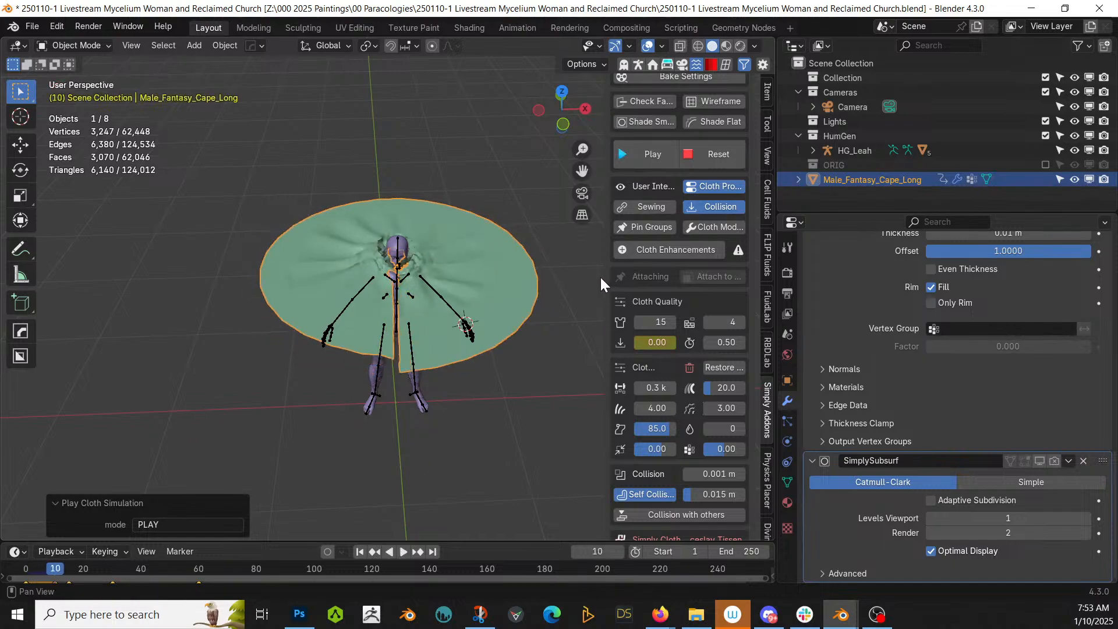
left_click(360, 551)
Check the face orientation of the cape and figure with the Face Orientation overlay, and turn the overlay off.
scroll(434, 416, "up", 3)
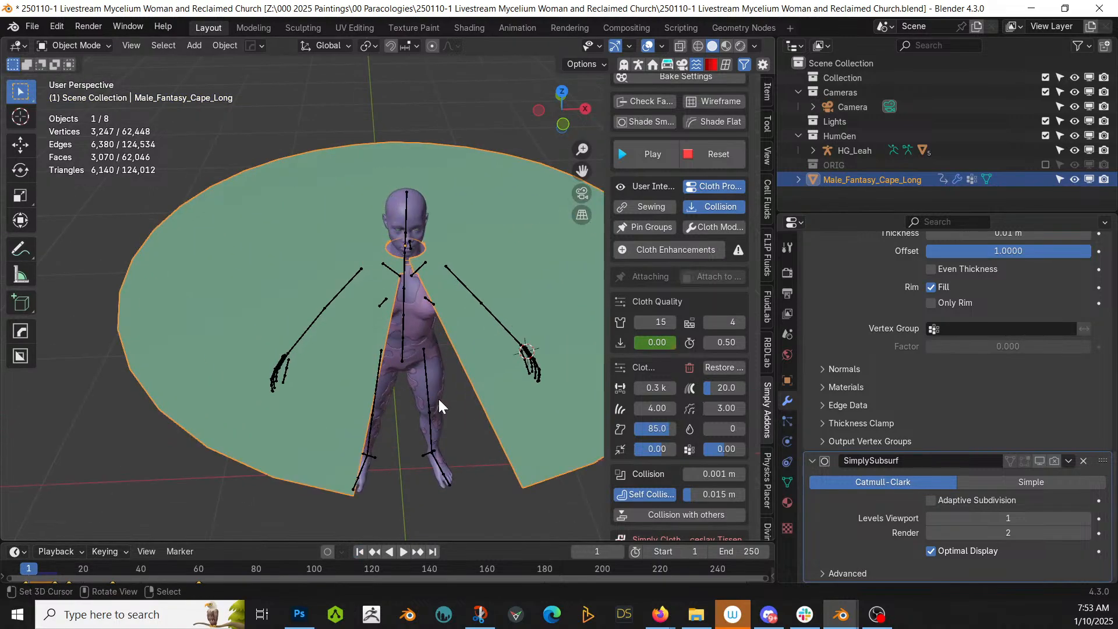
key("alt+v")
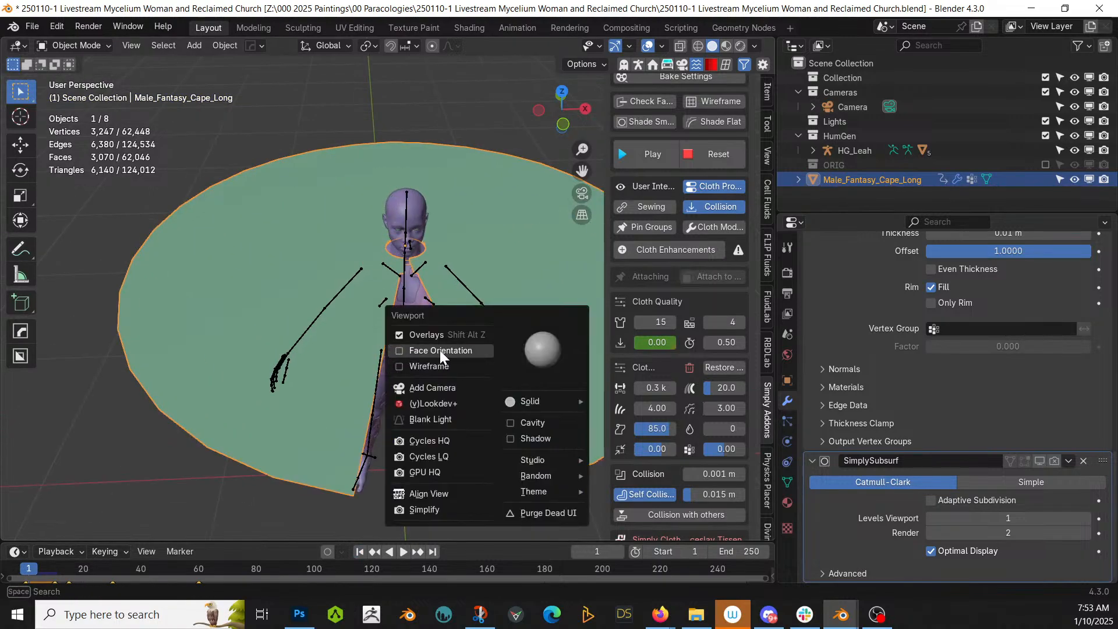
left_click(439, 351)
middle_click_drag(439, 349, 334, 366)
scroll(404, 321, "up", 5)
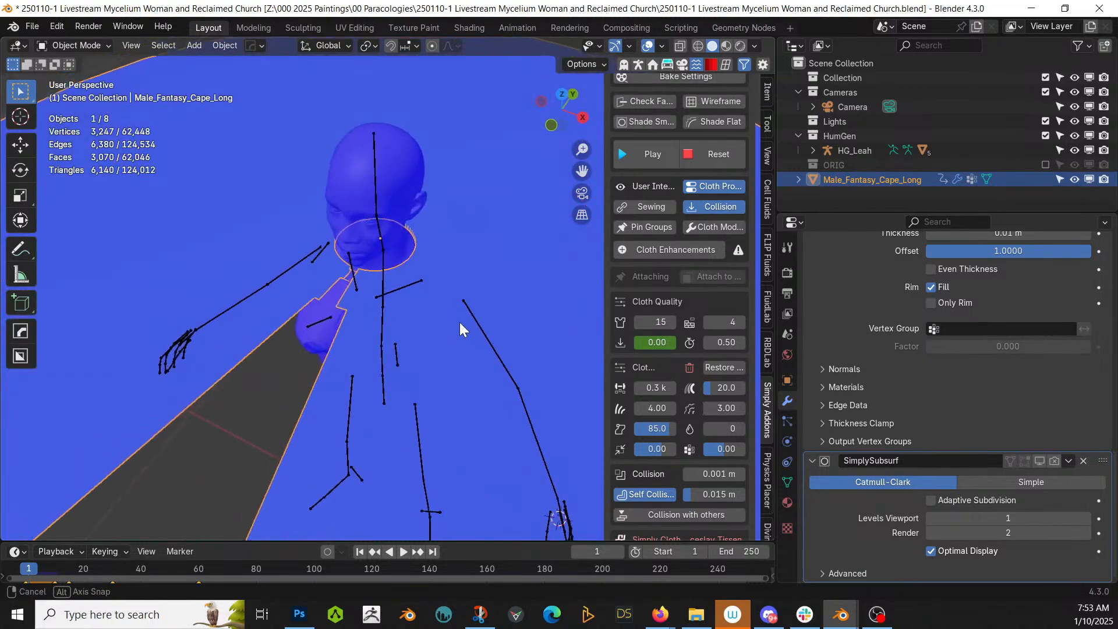
scroll(398, 289, "down", 4)
key("shift+q")
left_click(363, 296)
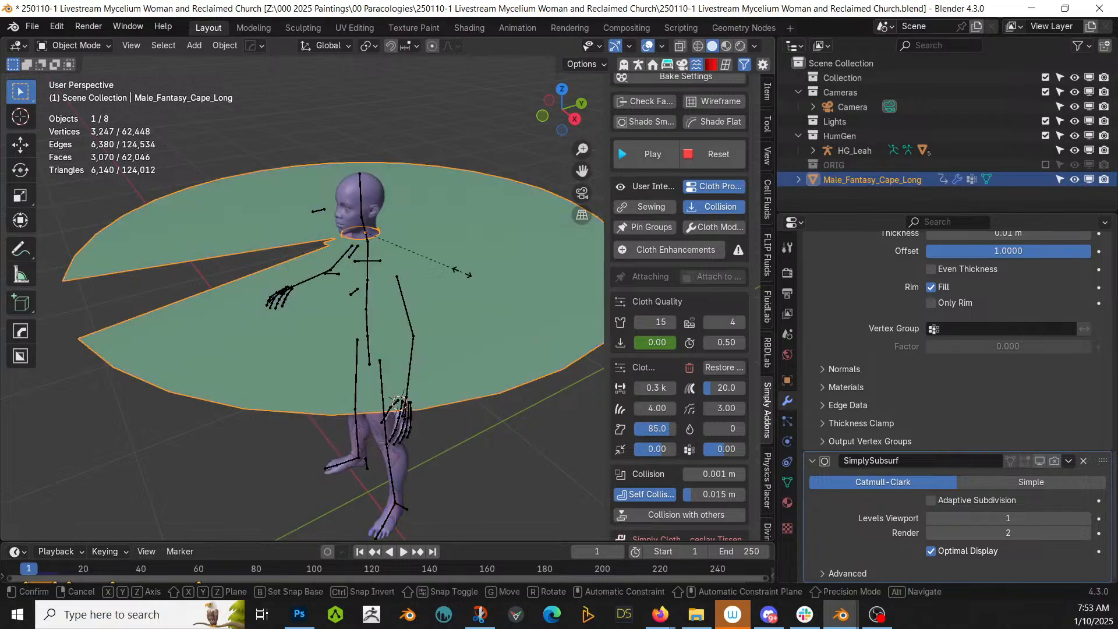
Scale the cape up slightly around the figure's neck and inspect the neckline from the front.
key("s")
left_click(482, 276)
middle_click_drag(484, 277, 380, 295)
scroll(432, 268, "up", 4)
scroll(424, 347, "up", 4)
Select the cape's linked collar faces delimited by Seam and delete them.
key("Tab")
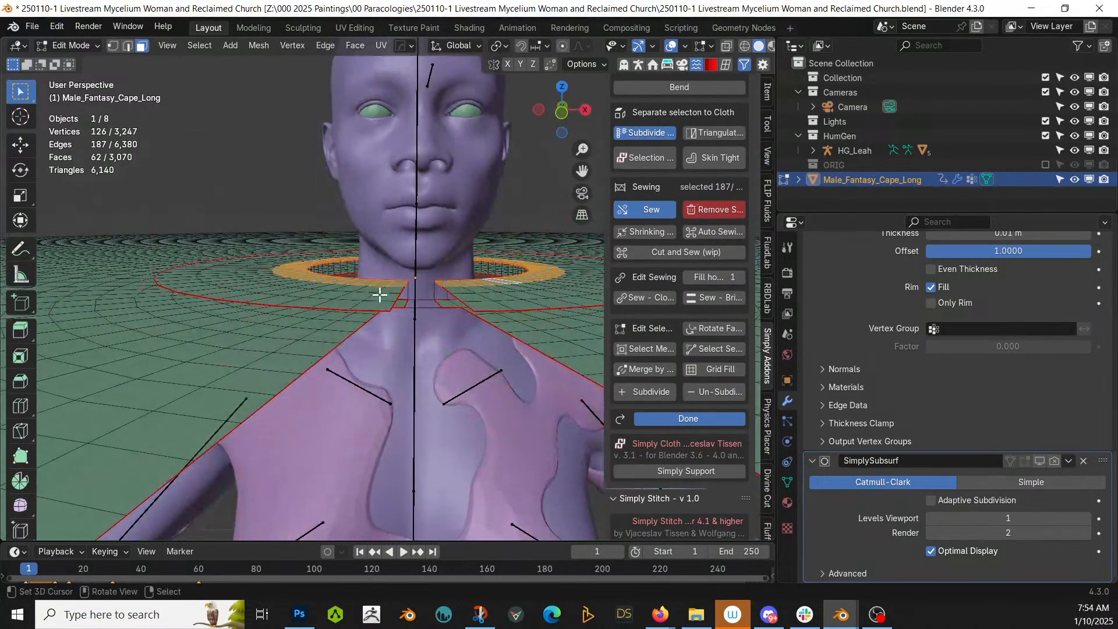
left_click(278, 291)
key("l")
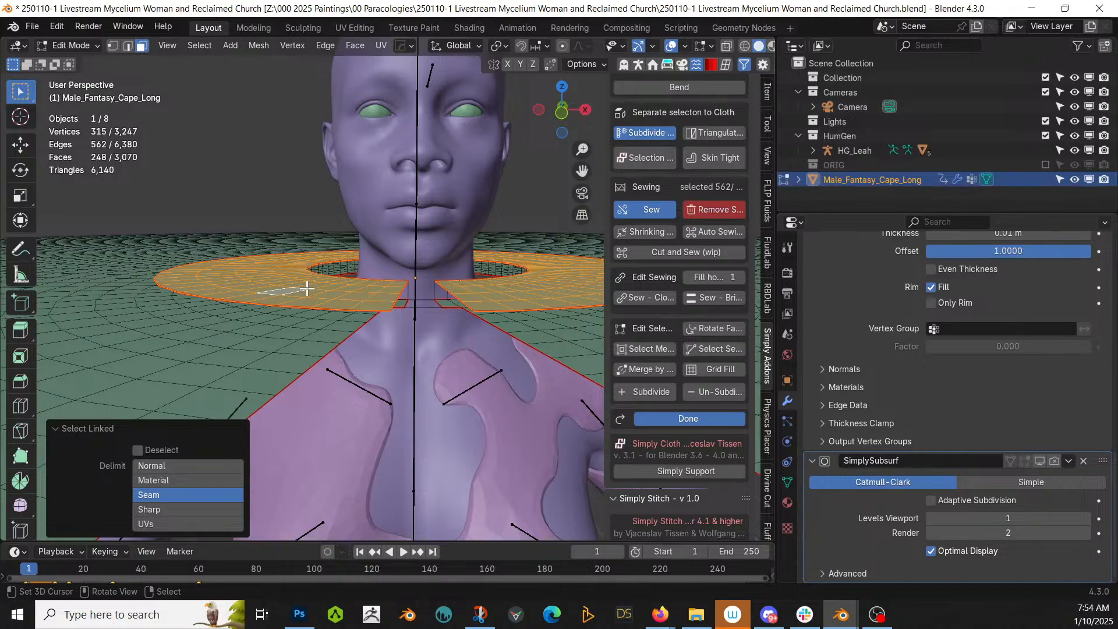
key("x")
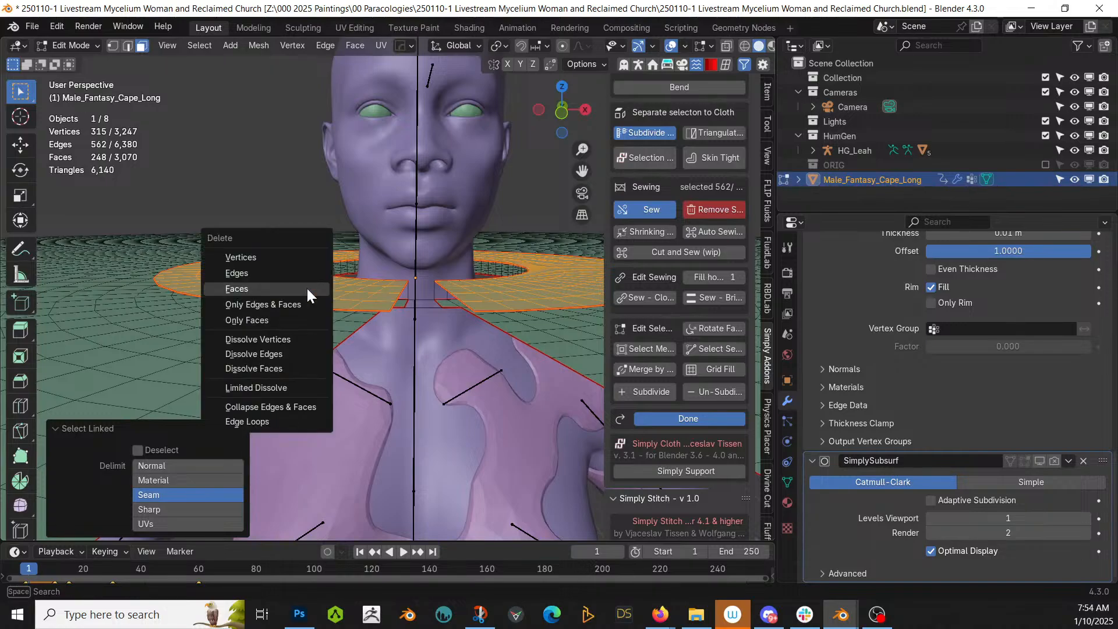
left_click(306, 288)
scroll(305, 287, "up", 5)
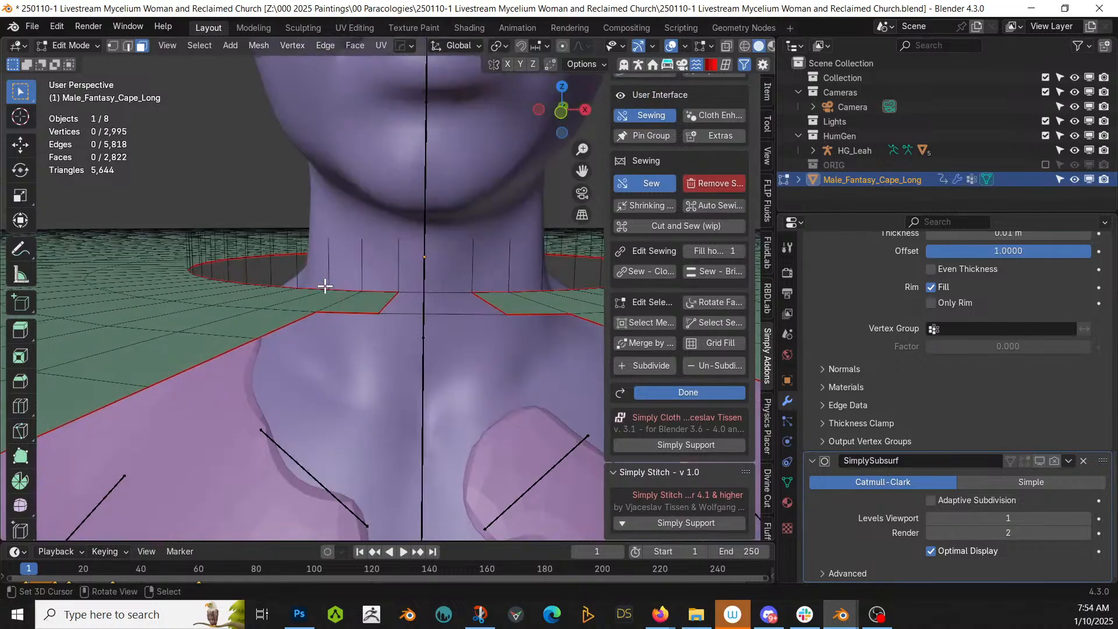
Select one of the stray vertical neckline edges and isolate the cape in a front orthographic local view.
middle_click_drag(326, 282, 327, 299)
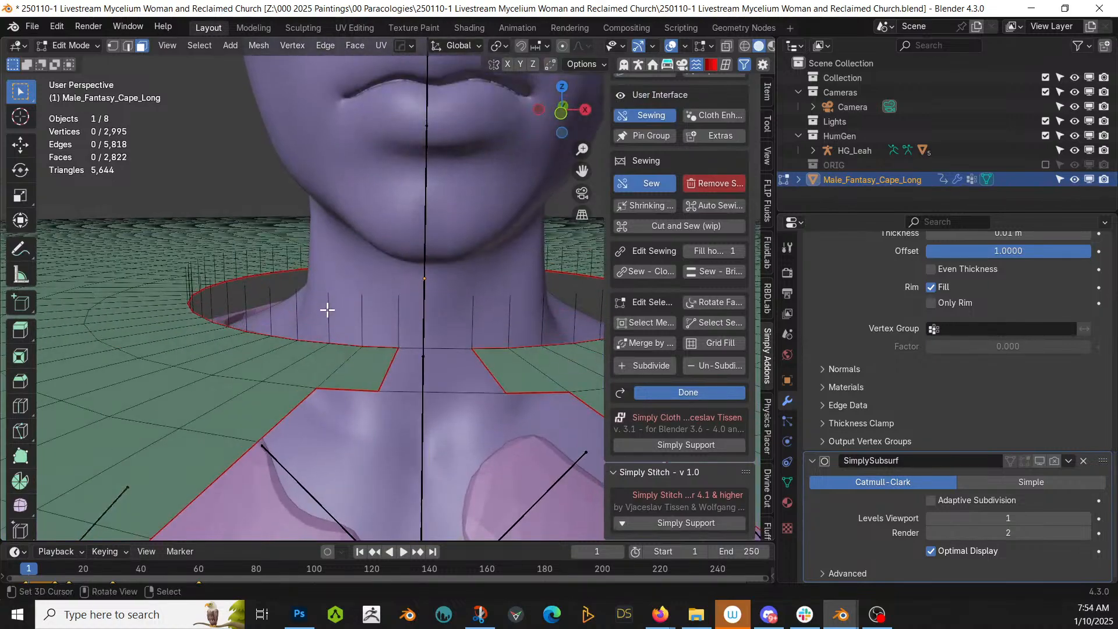
left_click(330, 312, "ctrl+alt")
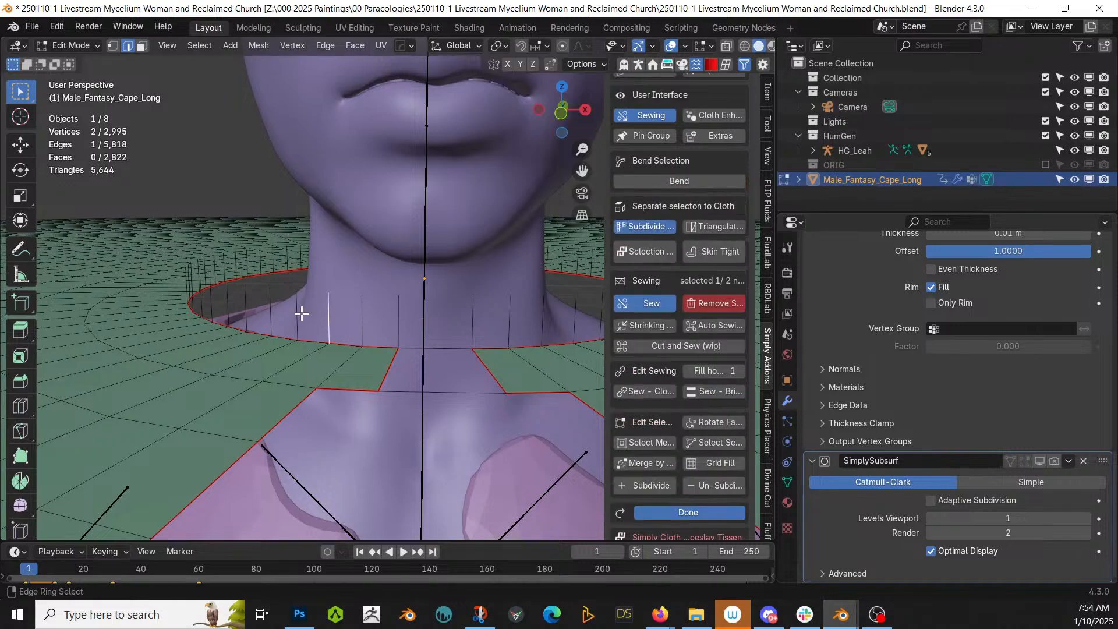
key("KP_Divide")
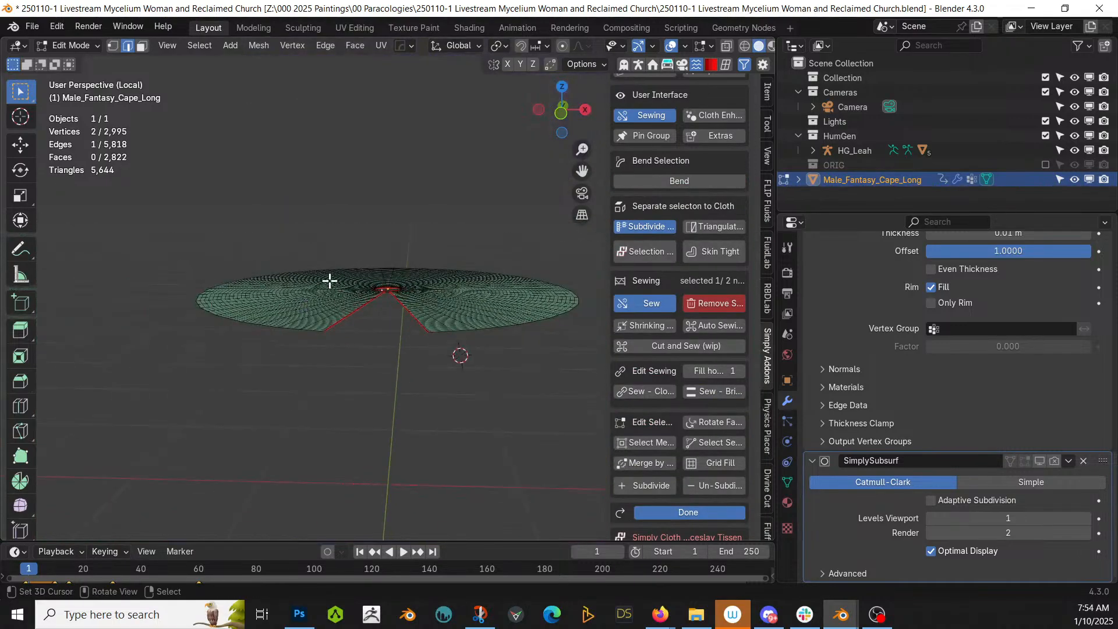
key("KP_Decimal")
key("KP_1")
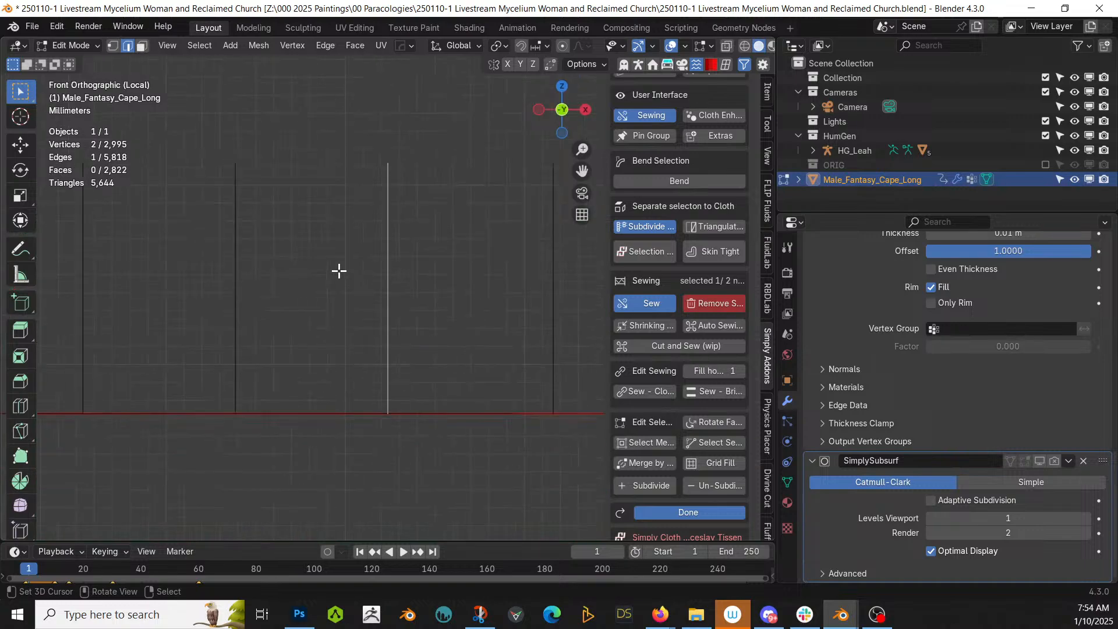
middle_click_drag(378, 265, 309, 289, "shift")
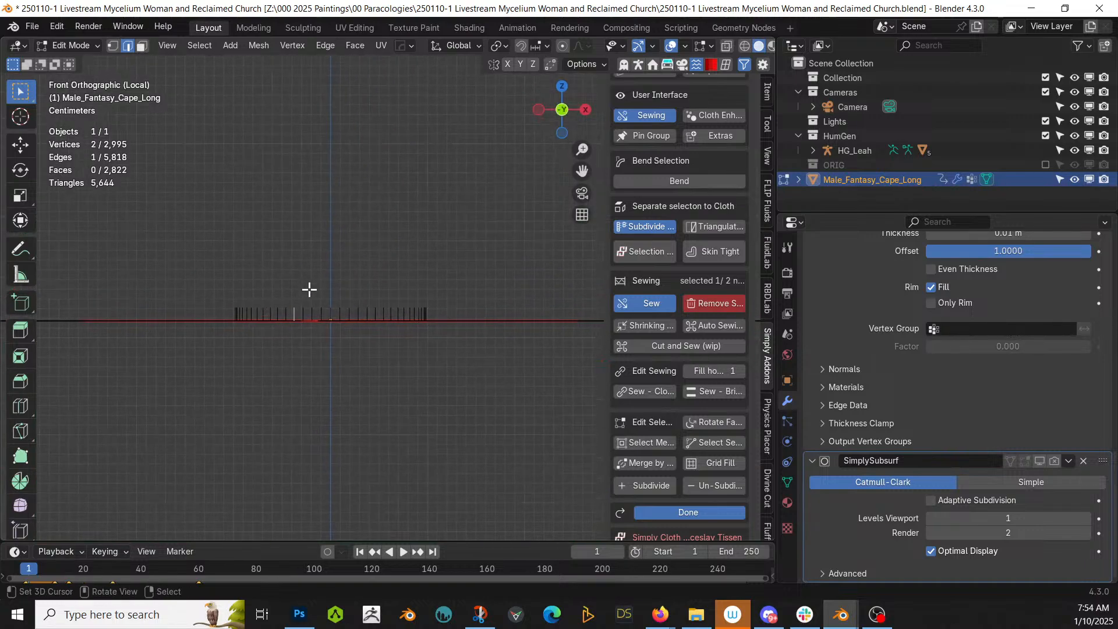
Delete the leftover vertices of the vertical edges standing around the cape's neck opening.
key("1")
left_click_drag(198, 239, 517, 319)
key("x")
key("Escape")
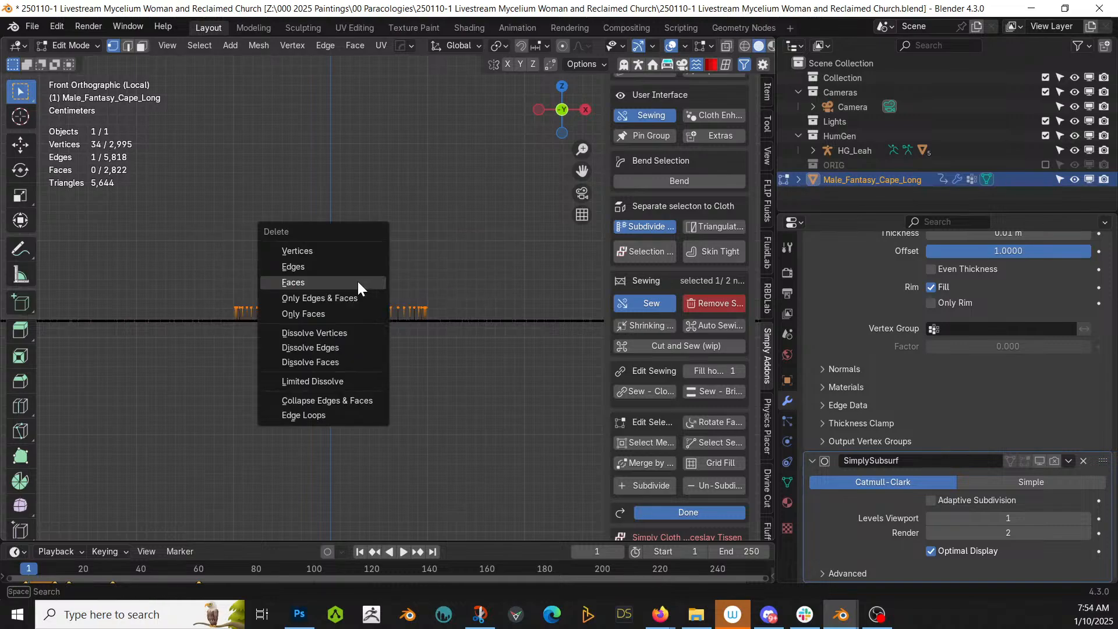
key("x")
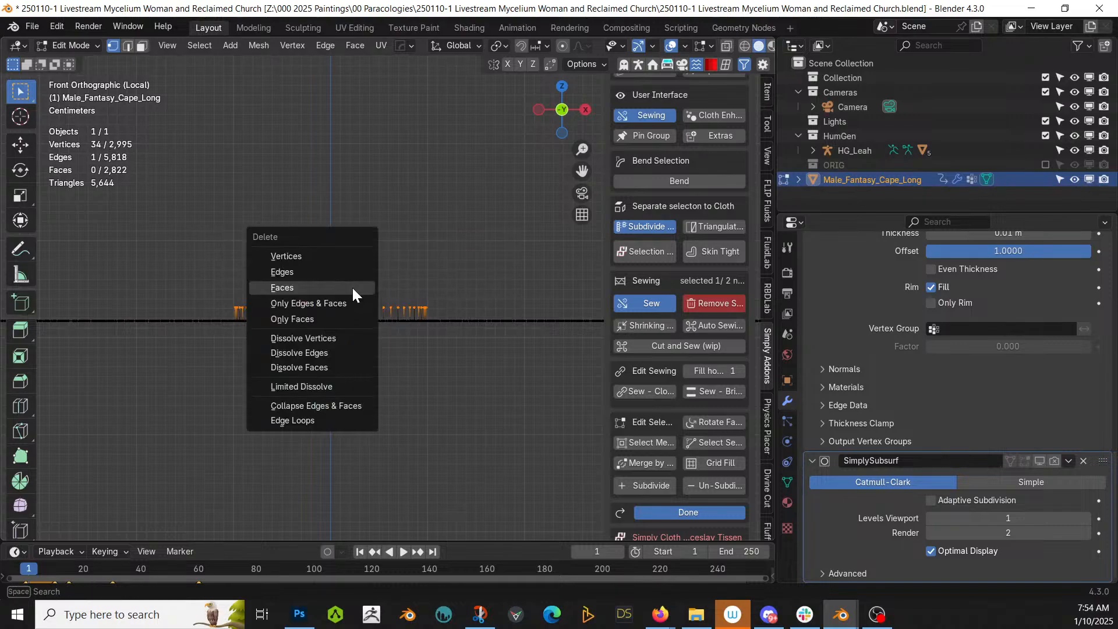
left_click(307, 257)
left_click_drag(193, 272, 530, 318)
key("x")
left_click(346, 251)
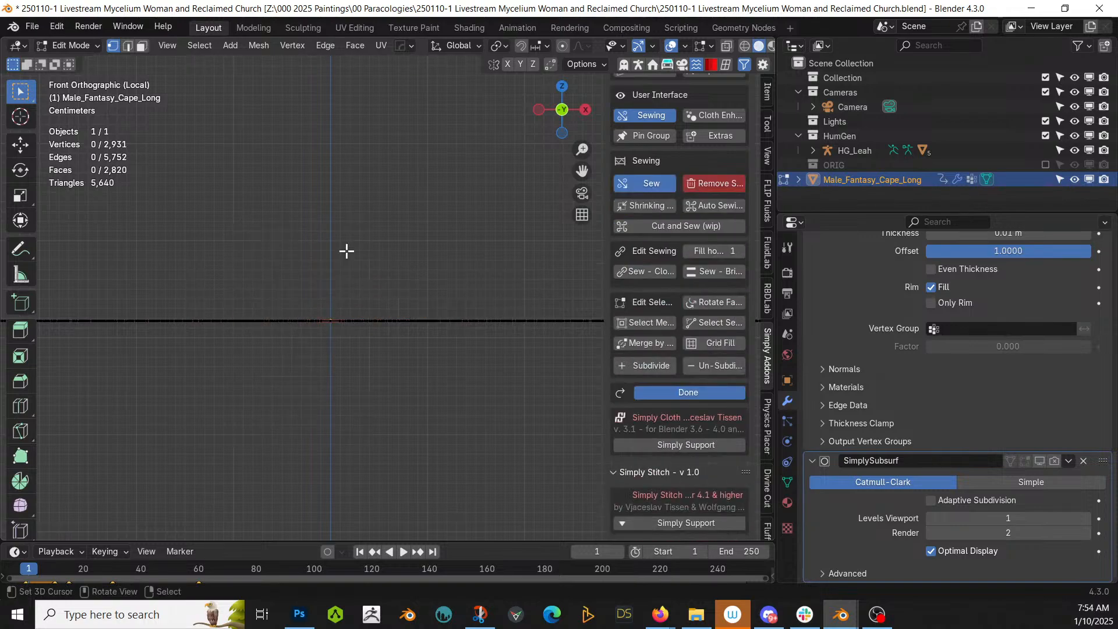
Leave local view and fill a face between two edges at the front of the cape's neckline.
key("Tab")
middle_click_drag(348, 251, 386, 334)
key("KP_Divide")
key("Tab")
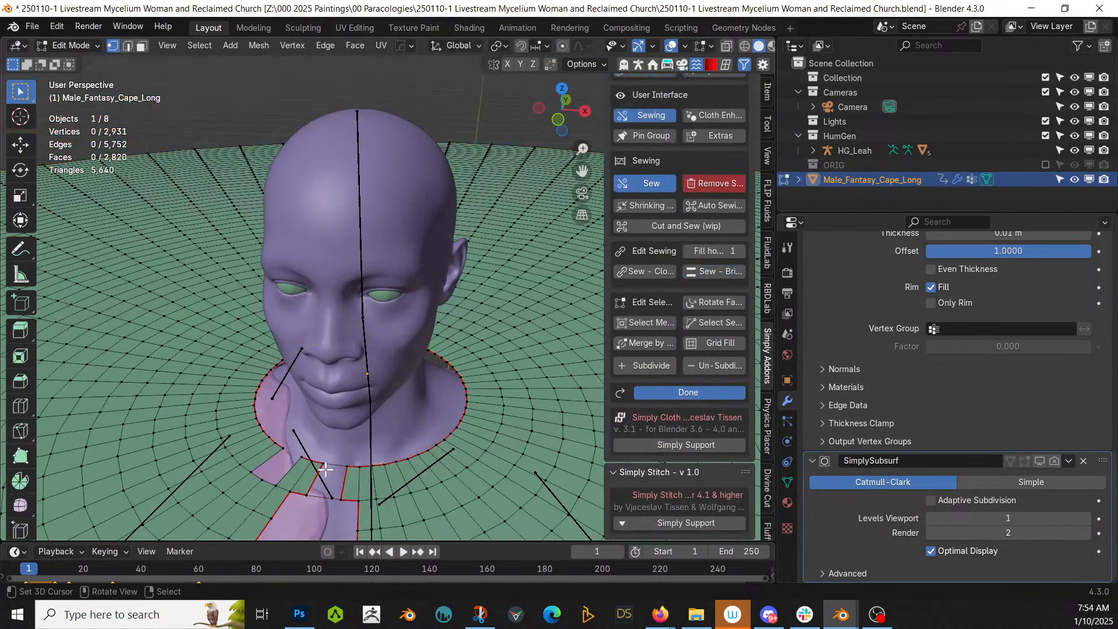
key("2")
right_click(292, 472)
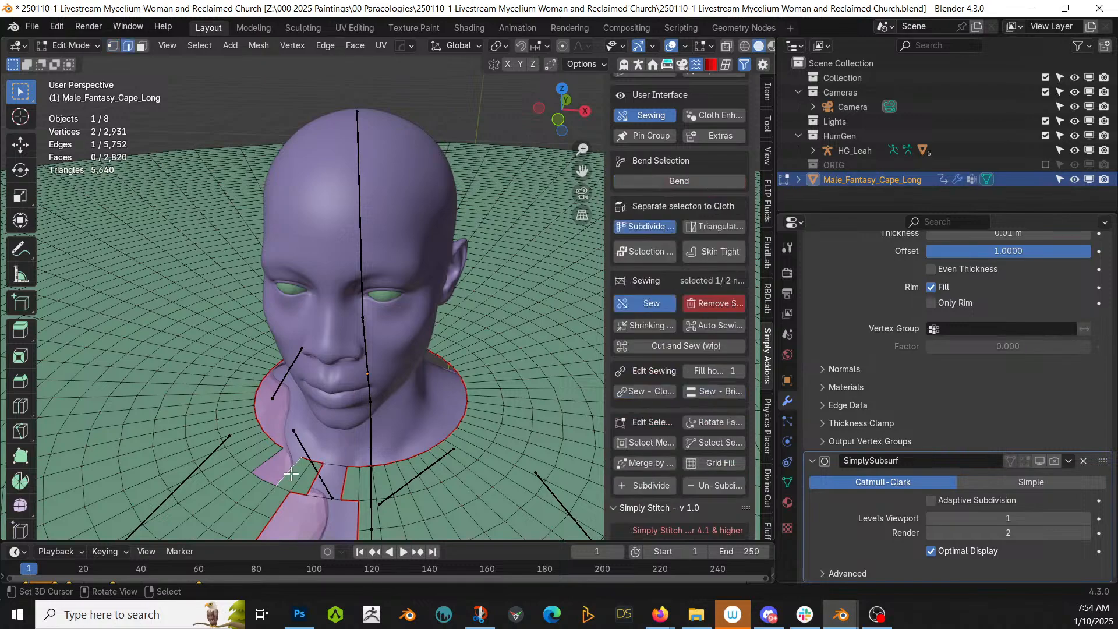
right_click(269, 459, "shift")
key("Tab")
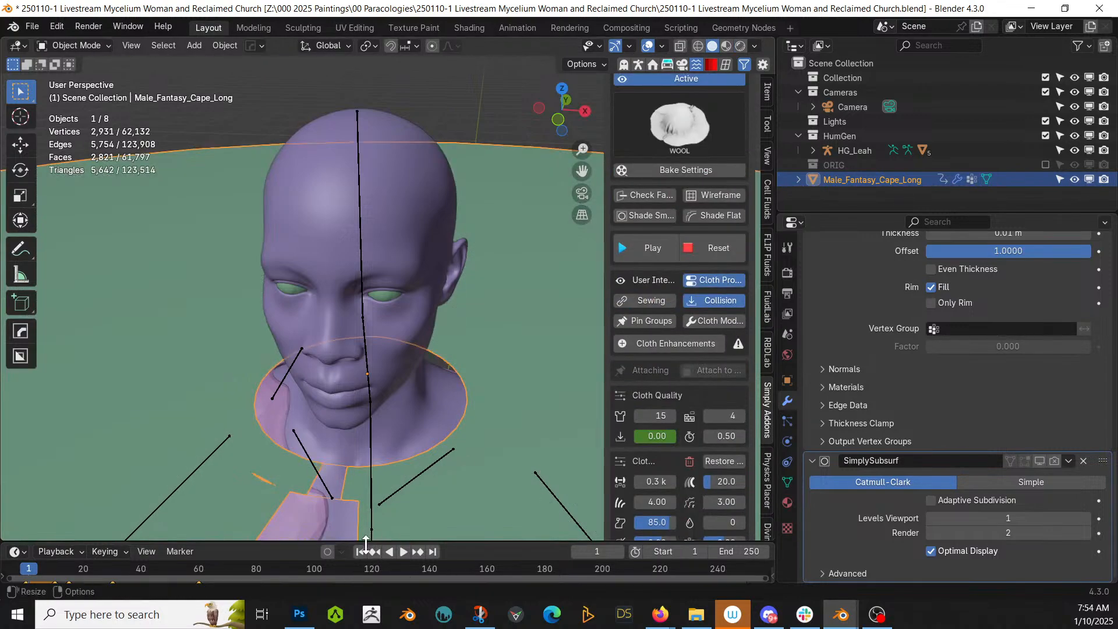
Simulate the cape without its collar from frame 1, stop playback and return to the first frame.
left_click(402, 552)
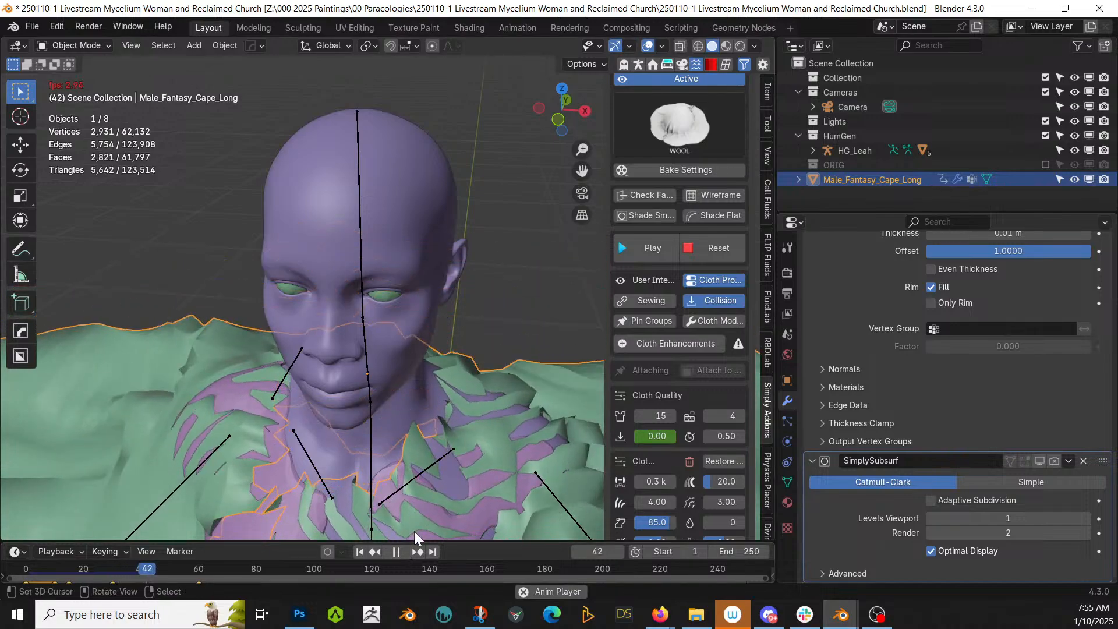
left_click(397, 550)
left_click(359, 552)
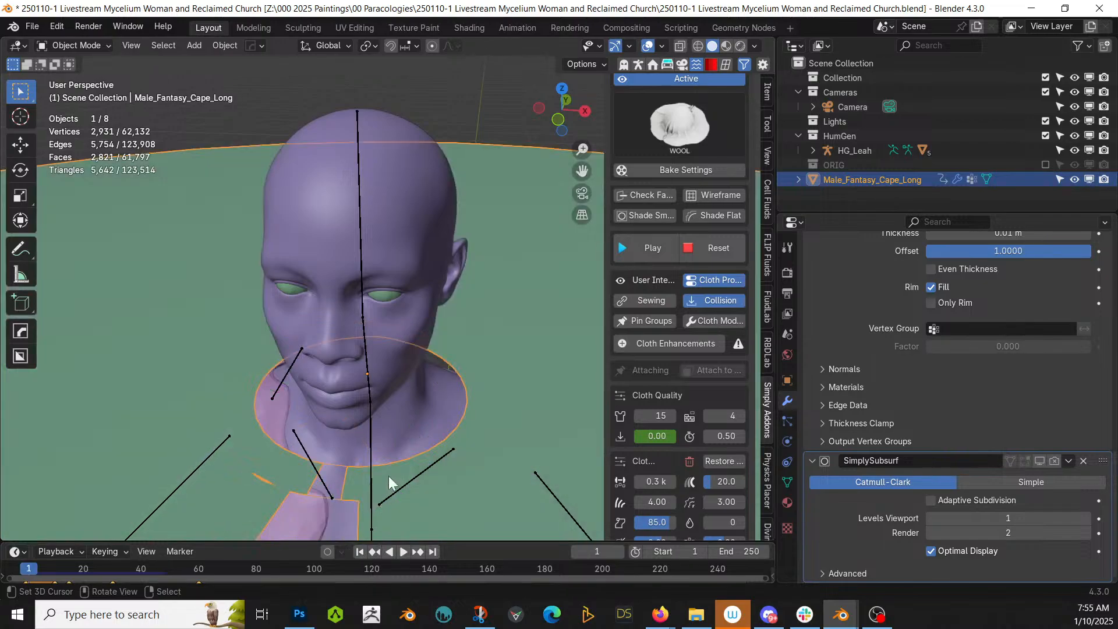
Inspect the cape's mesh around the neck and front opening, and delete the whole Male_Fantasy_Cape_Long object.
scroll(395, 465, "down", 6)
middle_click_drag(406, 437, 395, 502)
scroll(431, 445, "up", 6)
key("Tab")
scroll(414, 437, "down", 6)
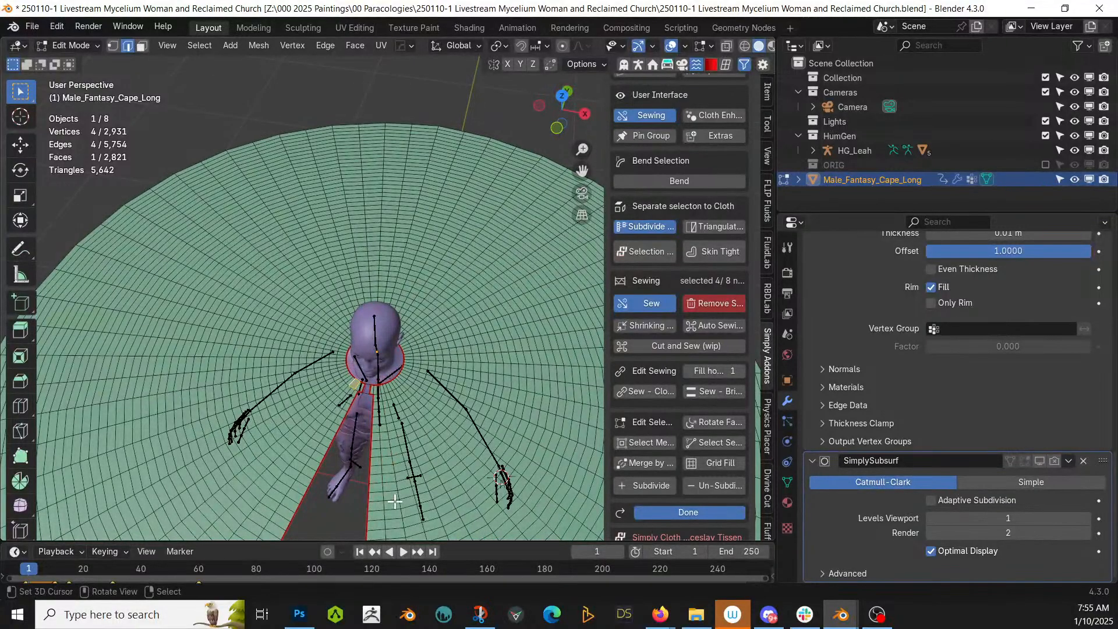
scroll(403, 457, "down", 3)
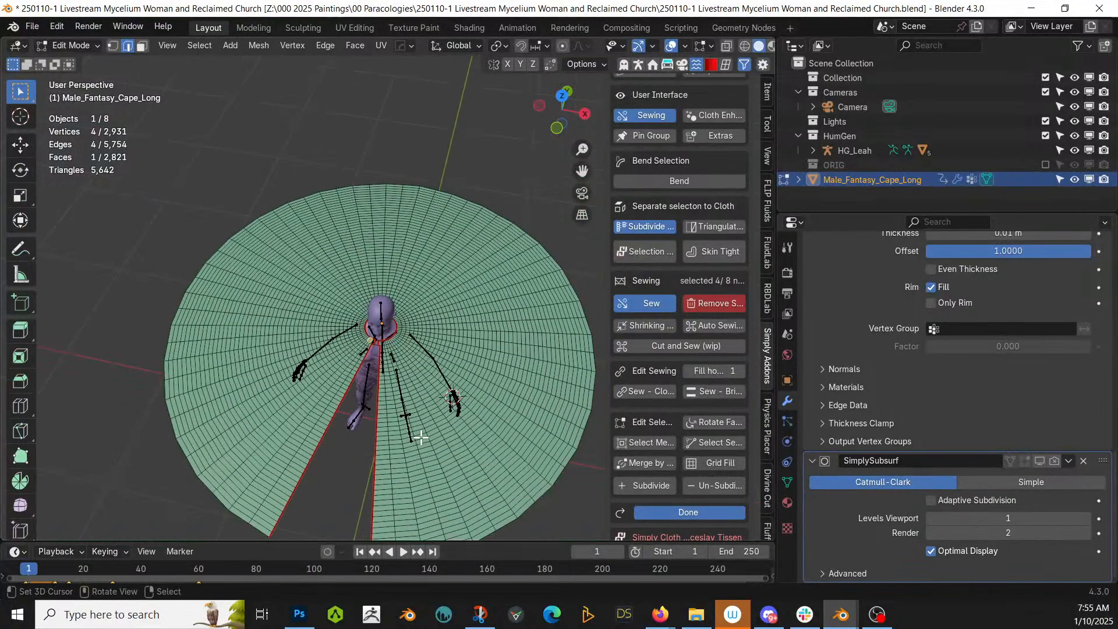
key("Tab")
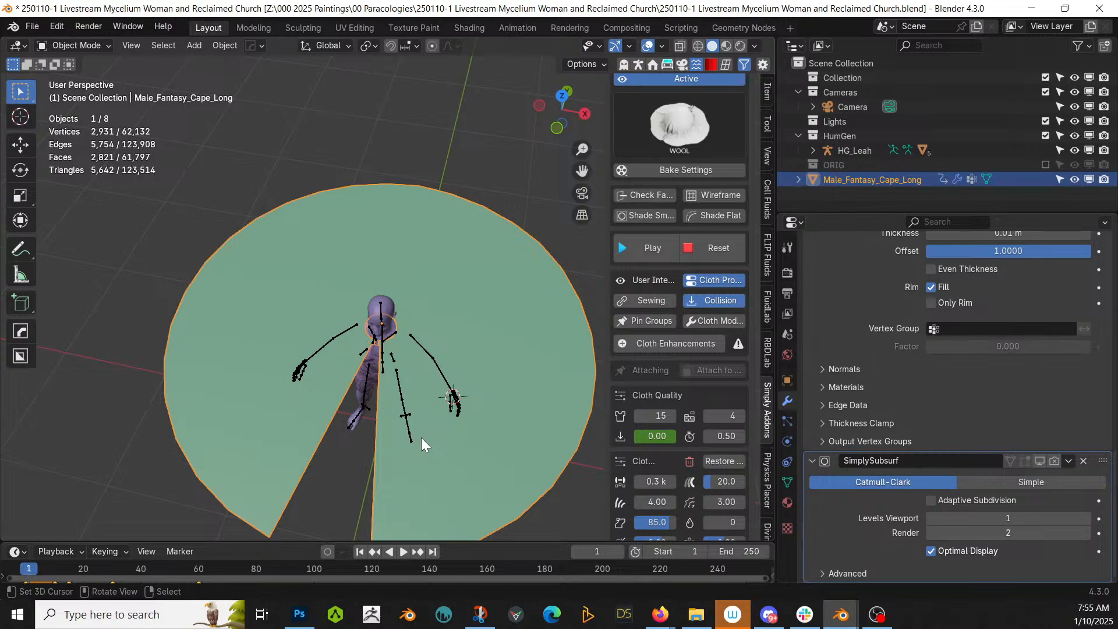
key("Delete")
Add a 32-vertex mesh circle at the world origin and scale it down to about 0.556.
key("KP_7")
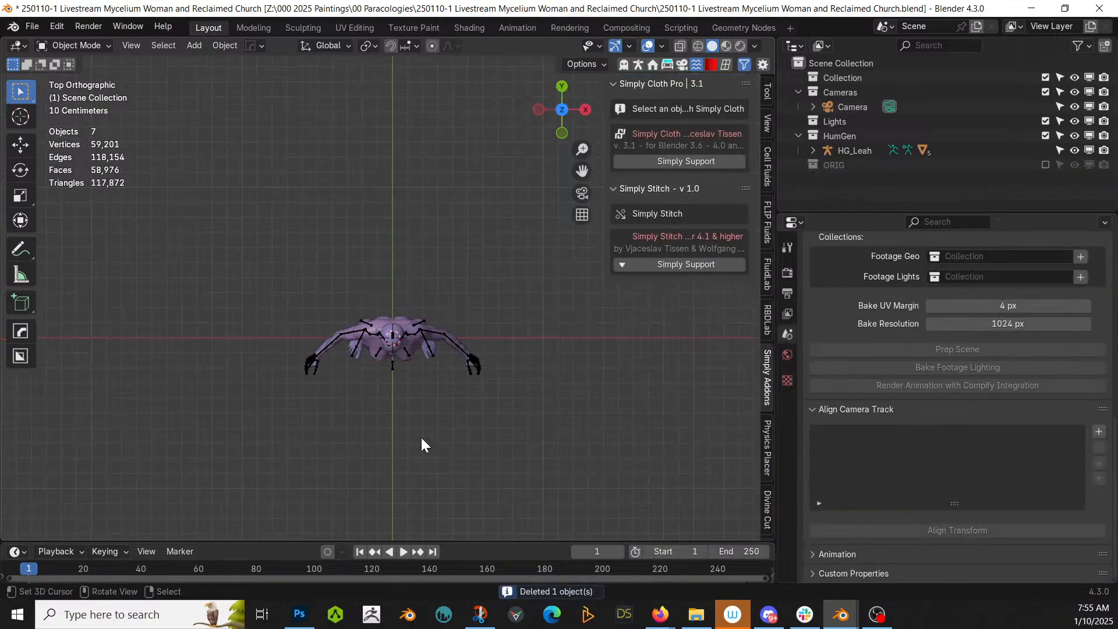
key("shift+a")
mouse_move(379, 221)
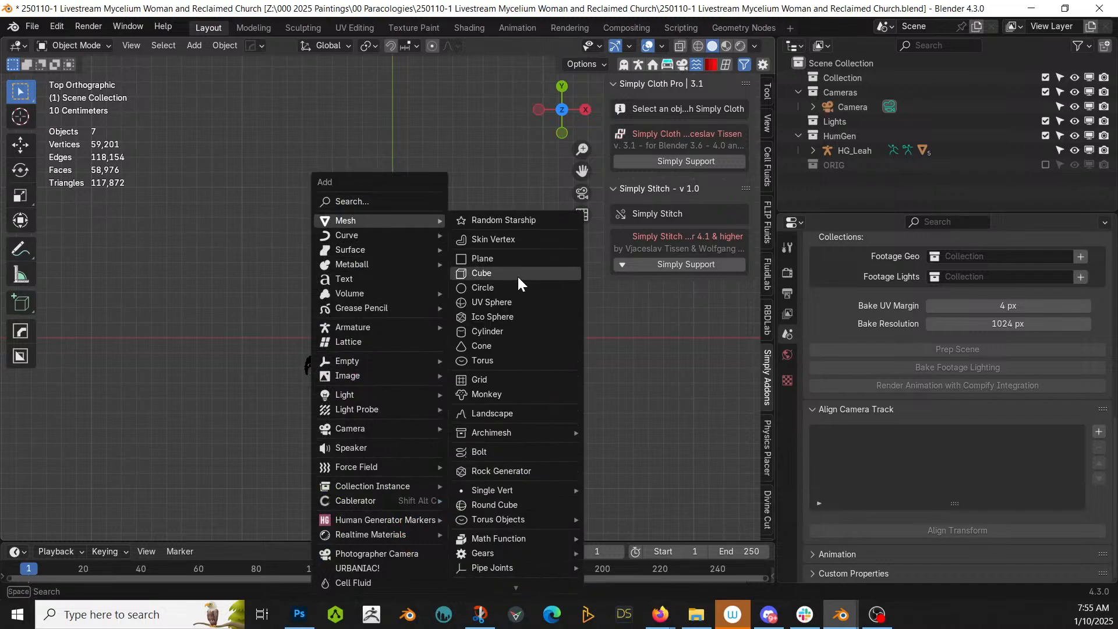
left_click(504, 290)
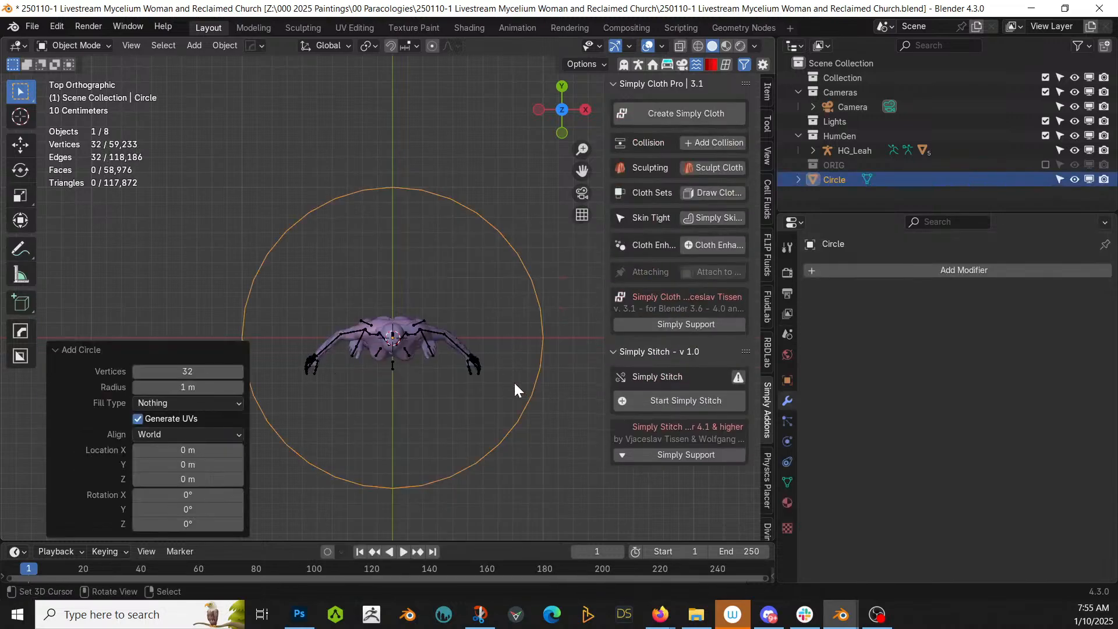
key("s")
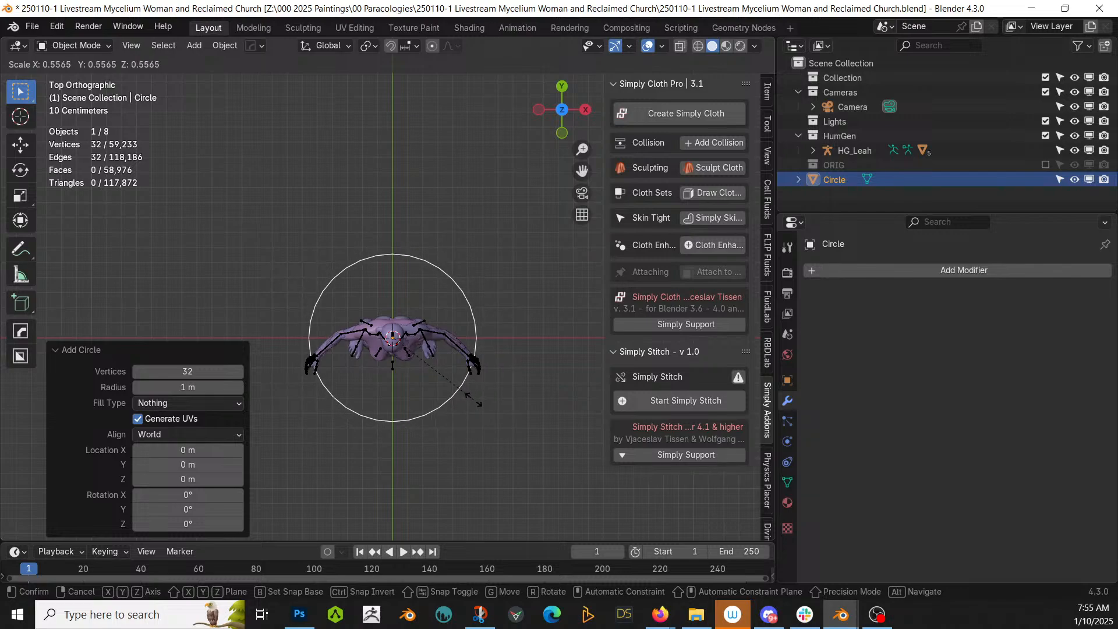
left_click(476, 401)
Scale the circle up by about 1.293 and raise it about 1.48 m along Z to the figure's shoulders.
middle_click_drag(495, 418, 479, 330)
key("s")
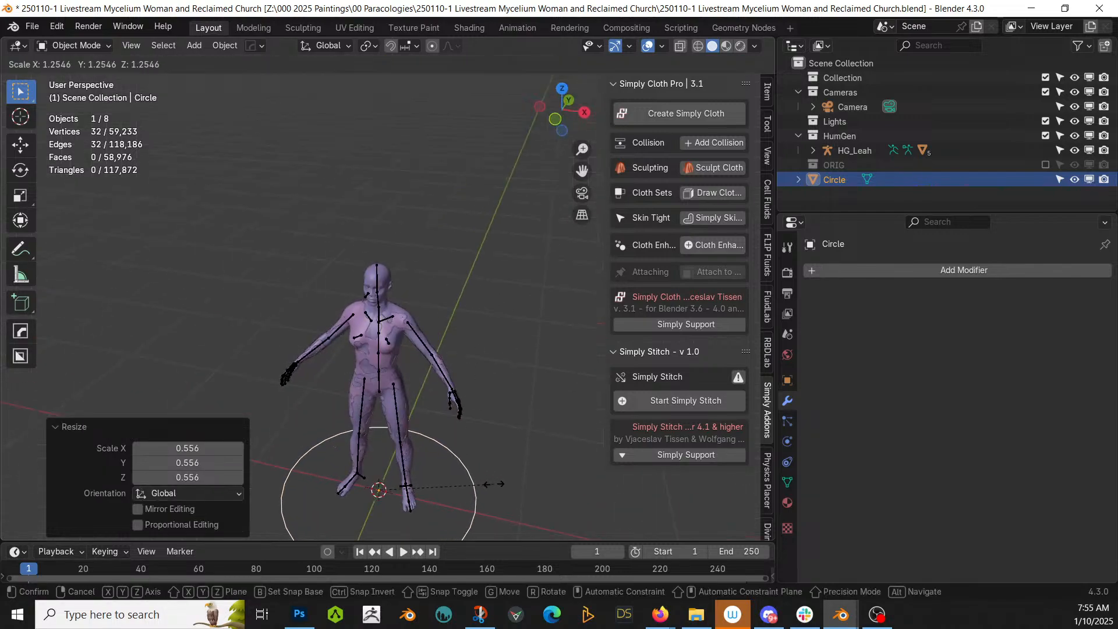
left_click(498, 483)
key("g")
key("z")
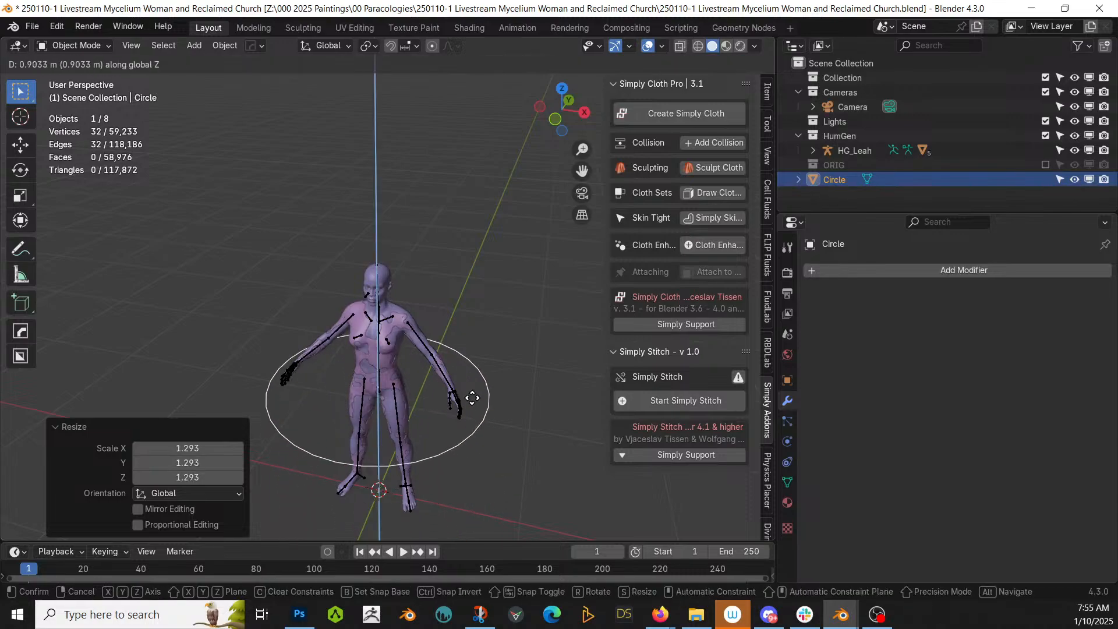
left_click(467, 327)
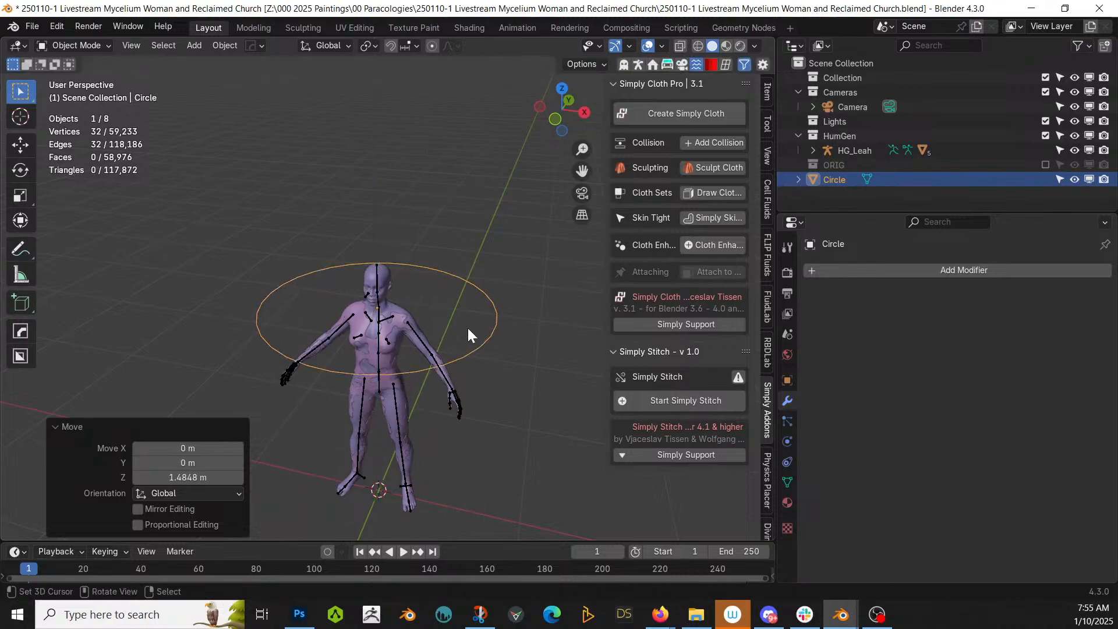
Enlarge the circle by about 1.135 and apply its rotation and scale.
scroll(484, 369, "up", 1)
key("s")
left_click(516, 392)
middle_click_drag(516, 392, 475, 418)
key("ctrl+a")
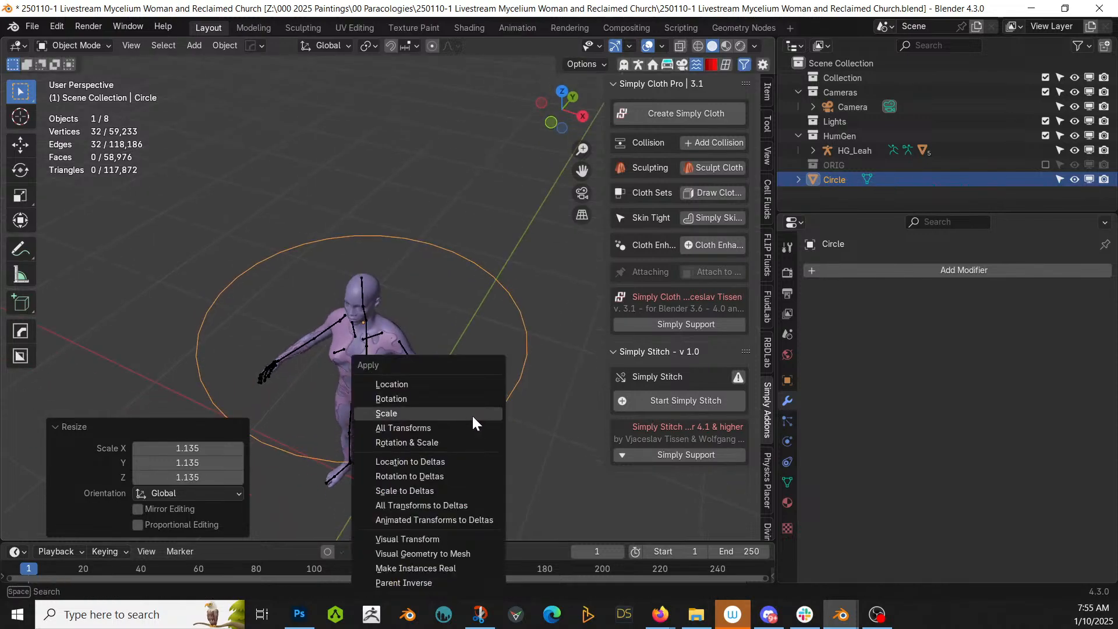
left_click(443, 442)
Fill the circle with a face in Edit Mode and inset it about 0.70 m, down to a small ring around the neck.
key("Tab")
key("f")
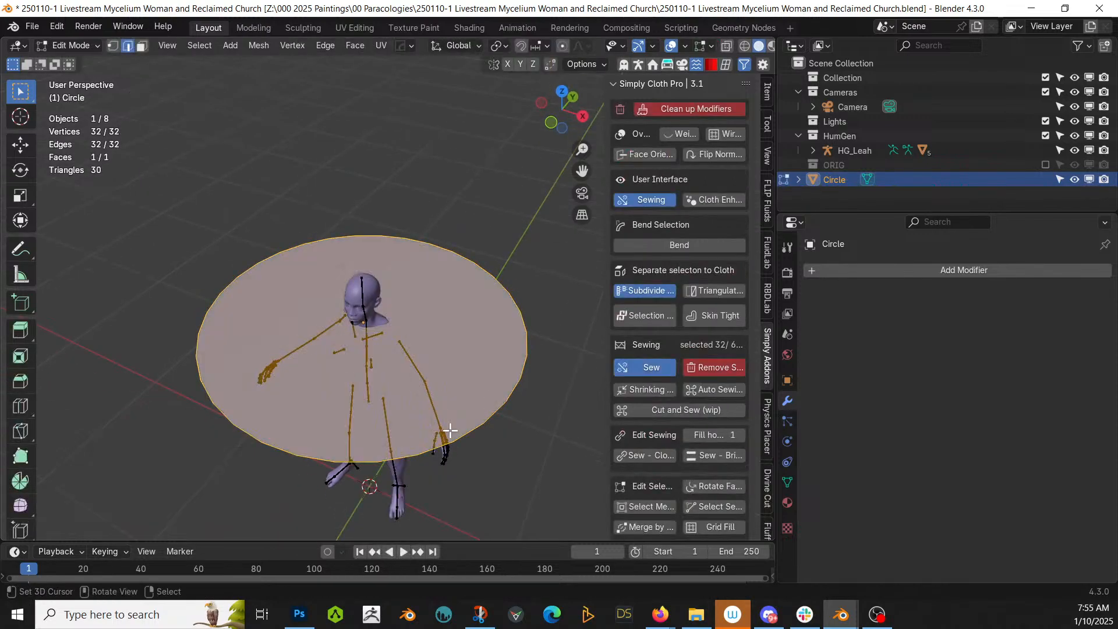
scroll(464, 407, "up", 1)
scroll(464, 407, "up", 2)
middle_click_drag(475, 404, 467, 433)
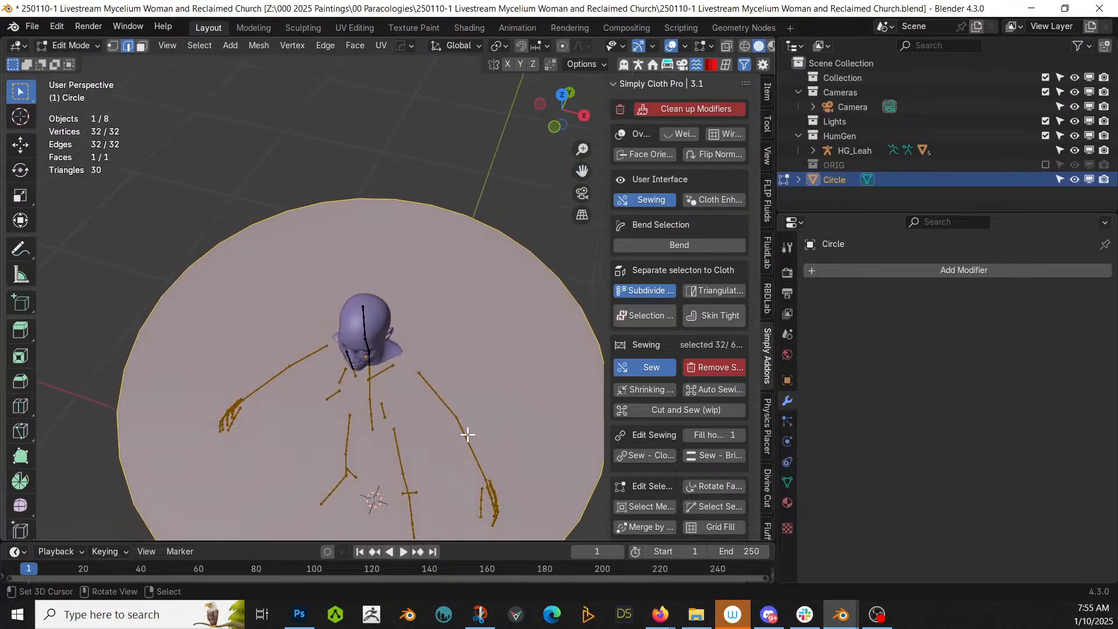
left_click(356, 47)
key("i")
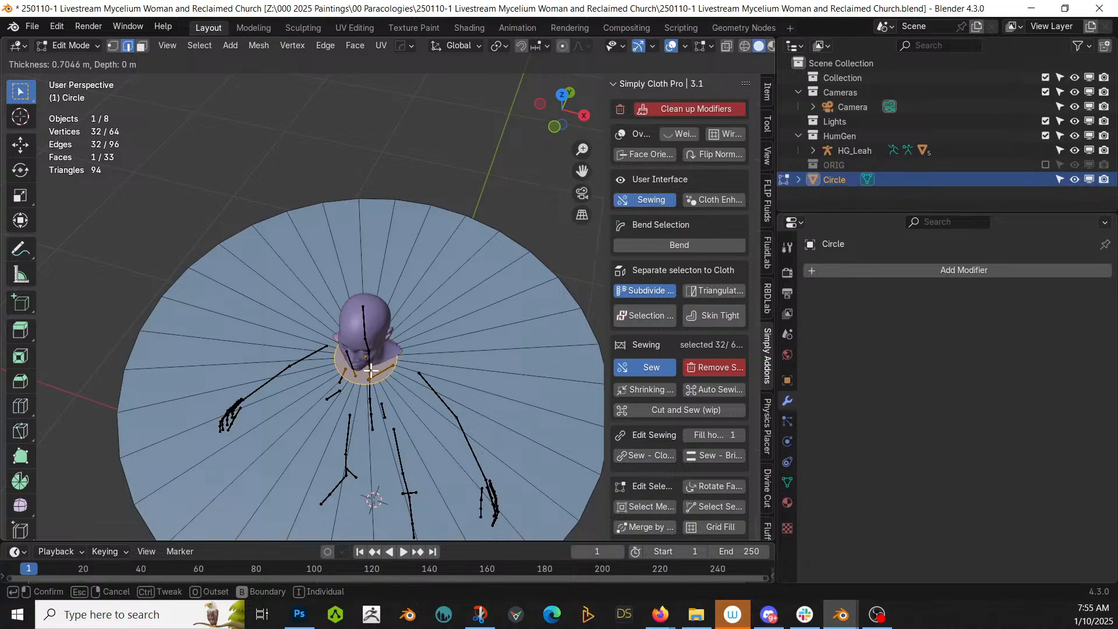
left_click(373, 373)
Delete the inner inset face around the neck to open a neck hole in the disc.
middle_click_drag(420, 411, 381, 359)
key("x")
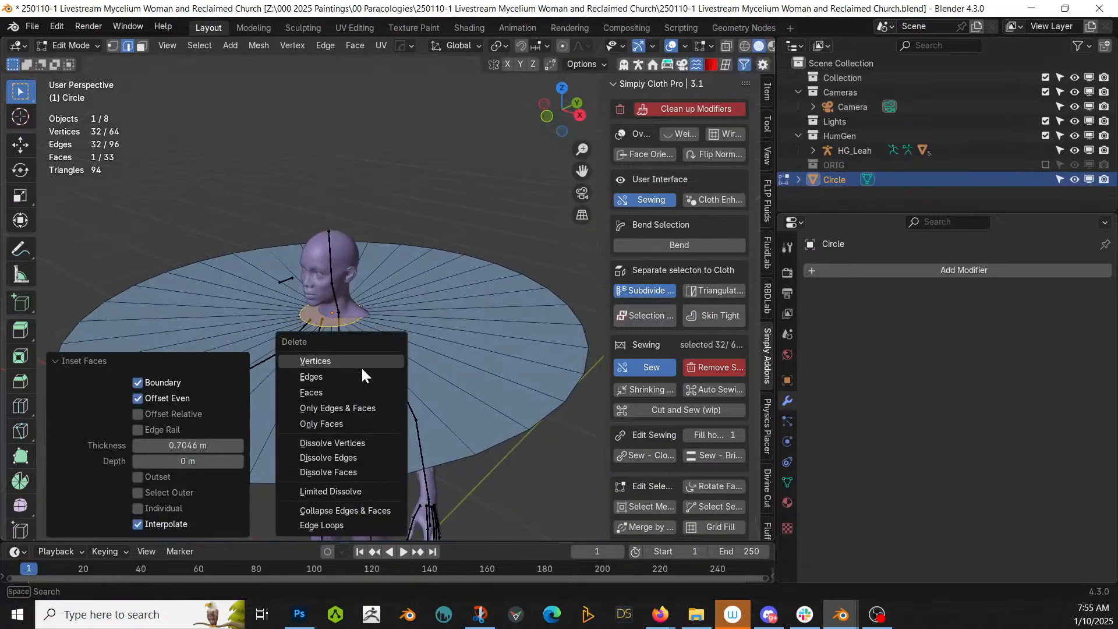
left_click(342, 394)
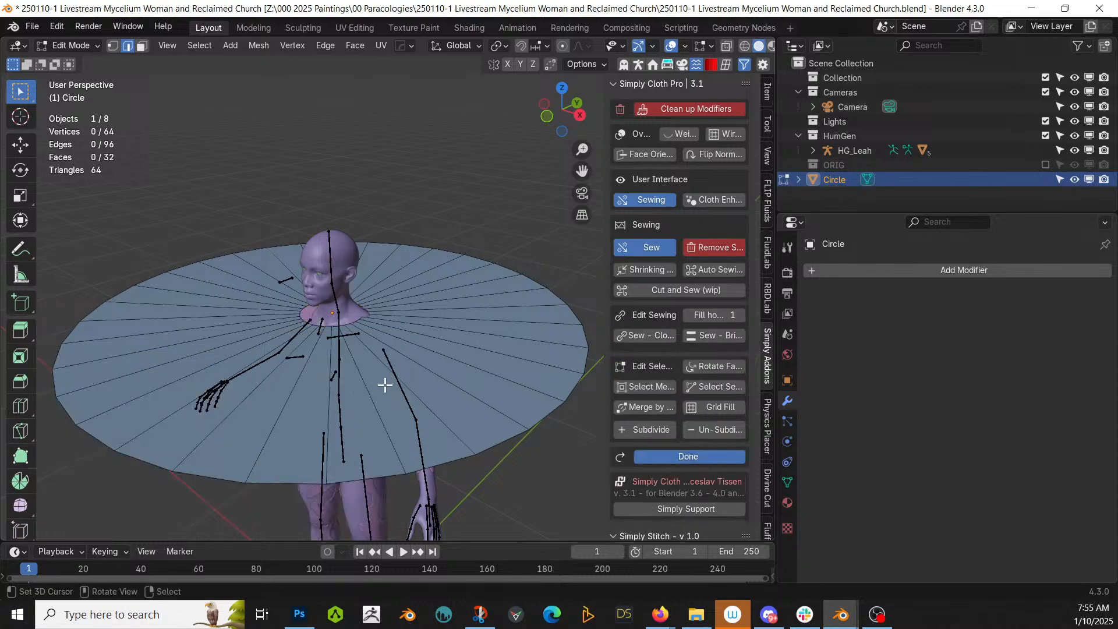
Move the circle object freely so its centre hole sits around the character's neck.
key("Tab")
middle_click_drag(437, 414, 436, 442)
scroll(369, 414, "up", 2)
key("g")
left_click(375, 386)
scroll(436, 401, "down", 4)
Delete the four adjacent wedge faces at the front of the circle to open the cape in front of the body.
key("Tab")
key("KP_7")
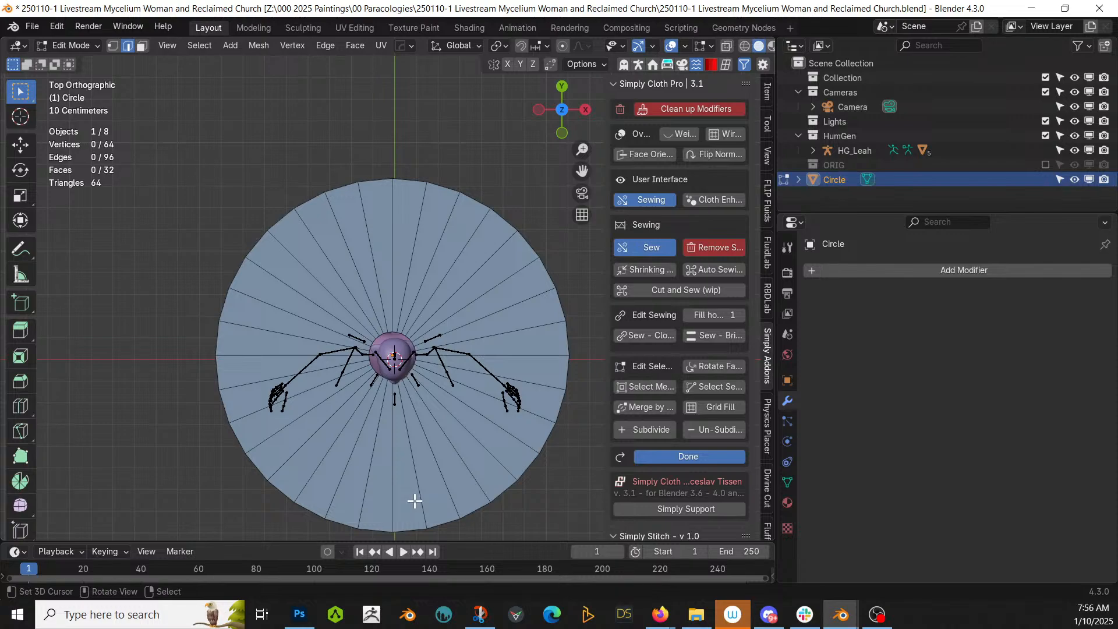
key("3")
left_click(411, 499)
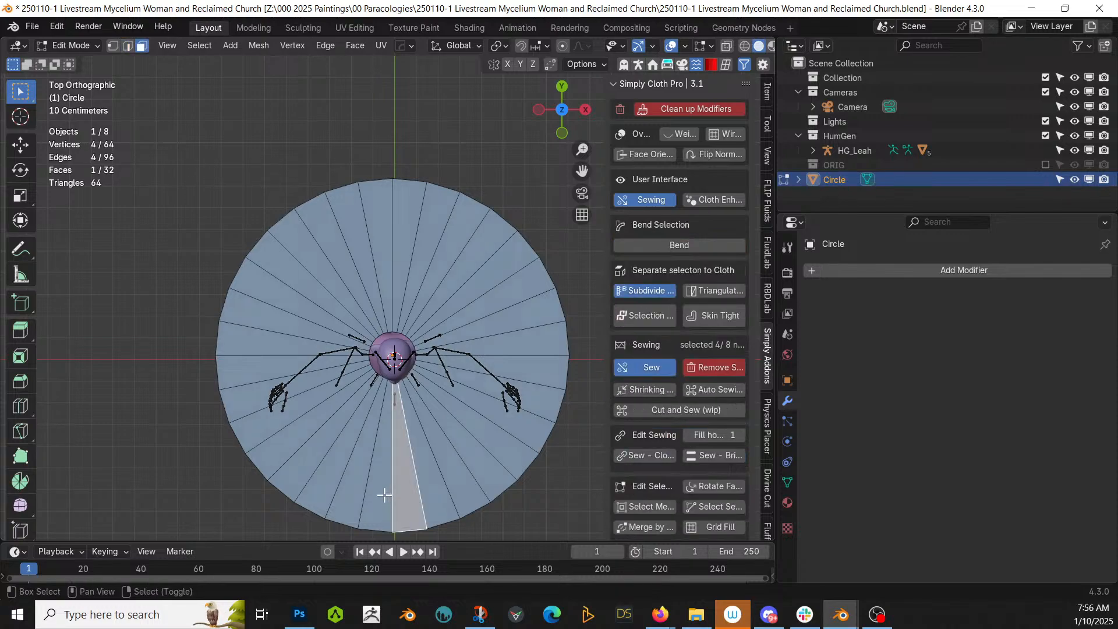
left_click(386, 497, "shift")
left_click(424, 491, "shift")
left_click(373, 480, "shift")
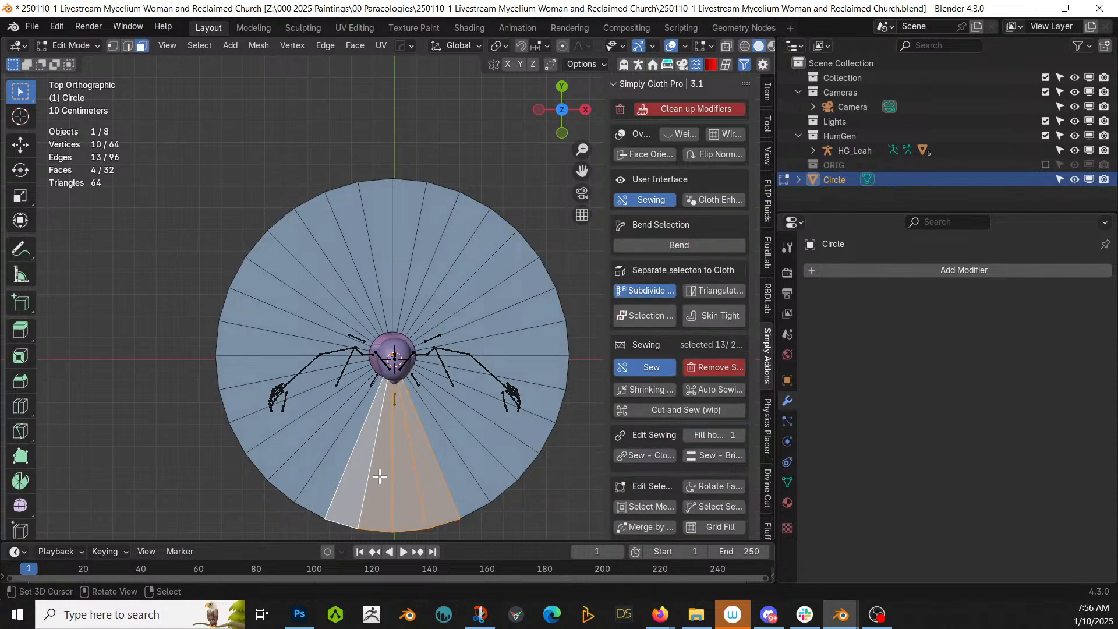
key("x")
left_click(343, 451)
middle_click_drag(357, 452, 331, 305)
scroll(354, 345, "up", 5)
scroll(331, 305, "up", 3)
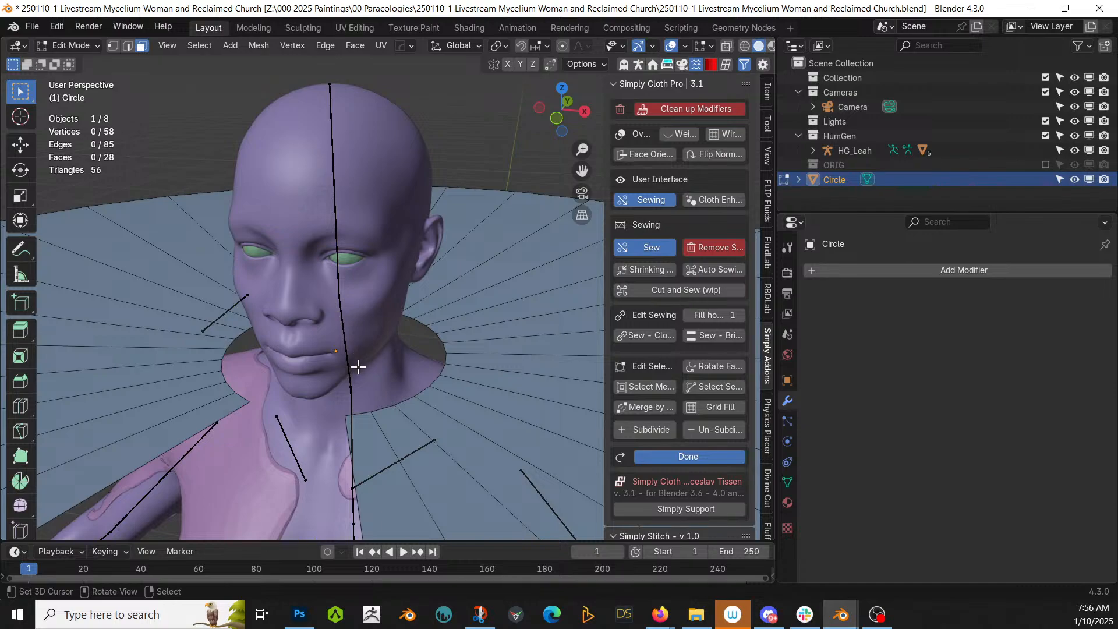
Undo the wedge deletion and delete the same four front faces again.
key("ctrl+z")
scroll(357, 412, "down", 3)
middle_click_drag(357, 437, 356, 471)
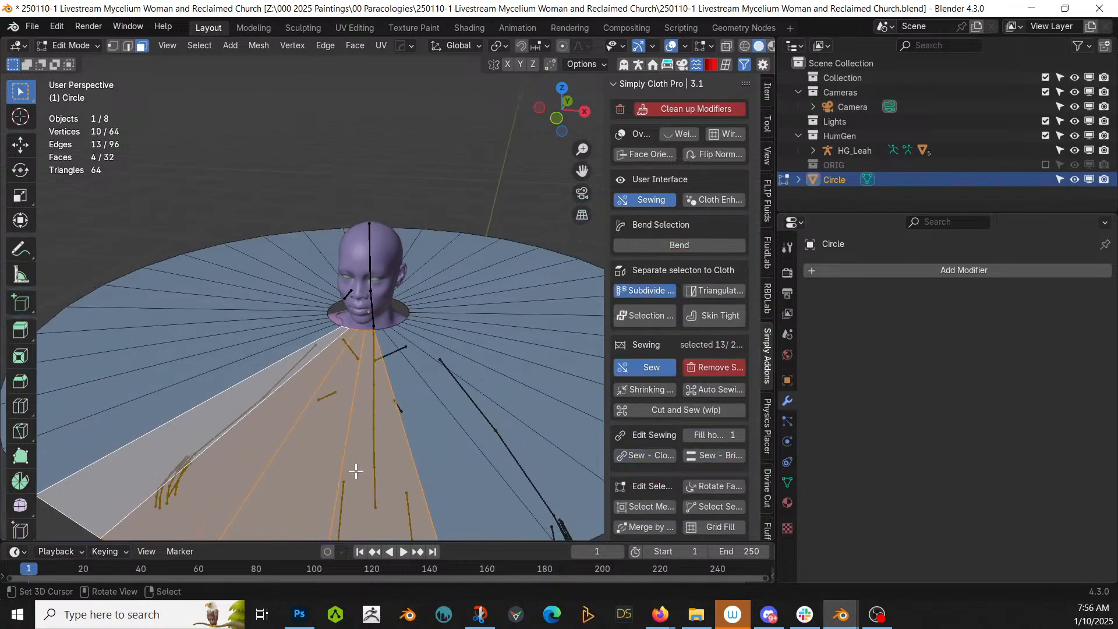
scroll(392, 465, "down", 2)
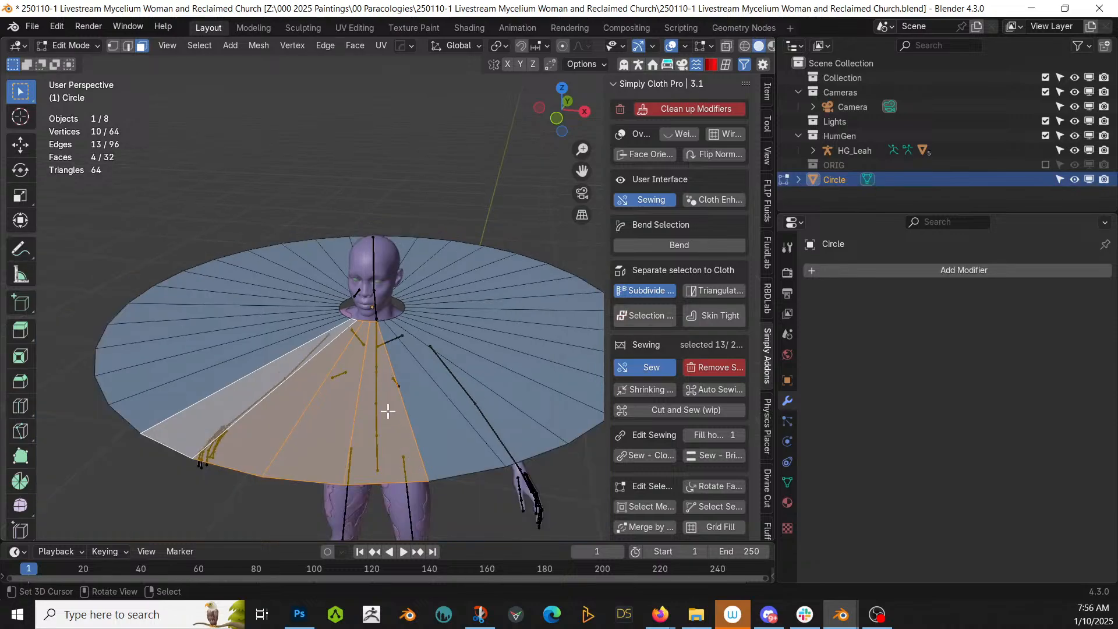
key("x")
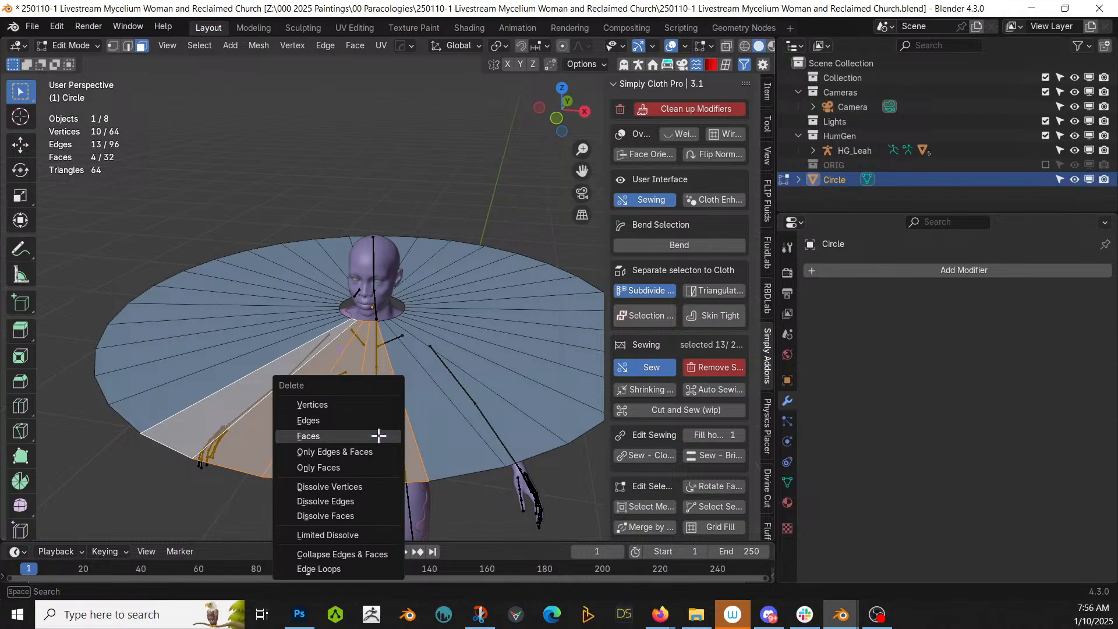
left_click(378, 435)
Add 20 evenly spaced concentric loop cuts across the radial edges of the circle mesh, without sliding them.
key("2")
left_click(410, 431)
key("ctrl+r")
scroll(410, 432, "up", 14)
scroll(410, 431, "up", 5)
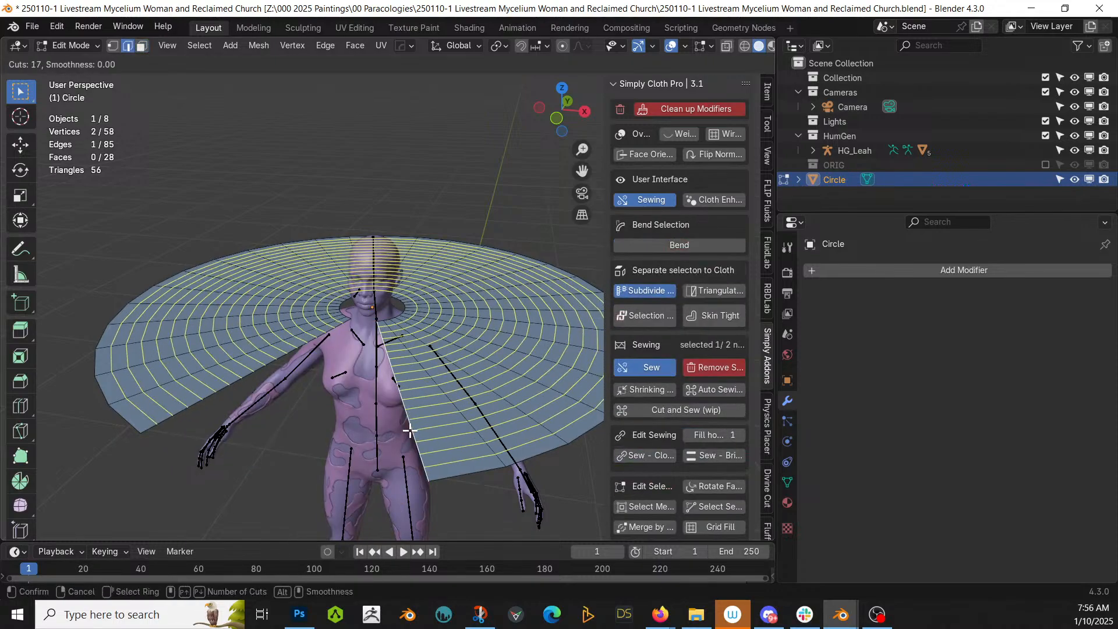
left_click(410, 432)
right_click(410, 432)
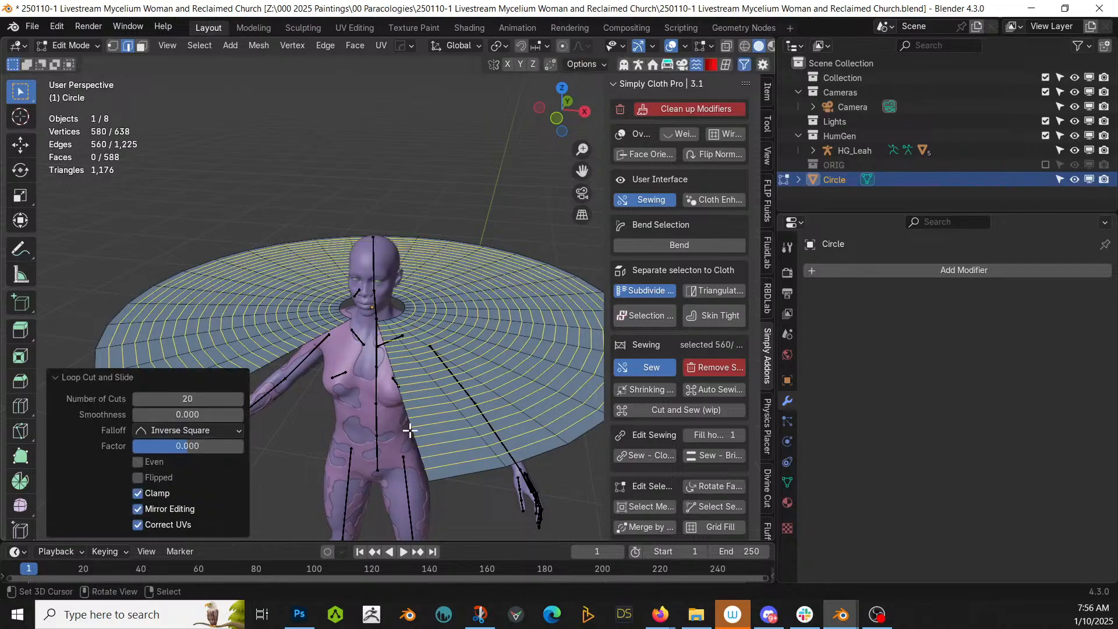
Select the two innermost edges facing each other across the front opening at the neck.
scroll(410, 427, "up", 5)
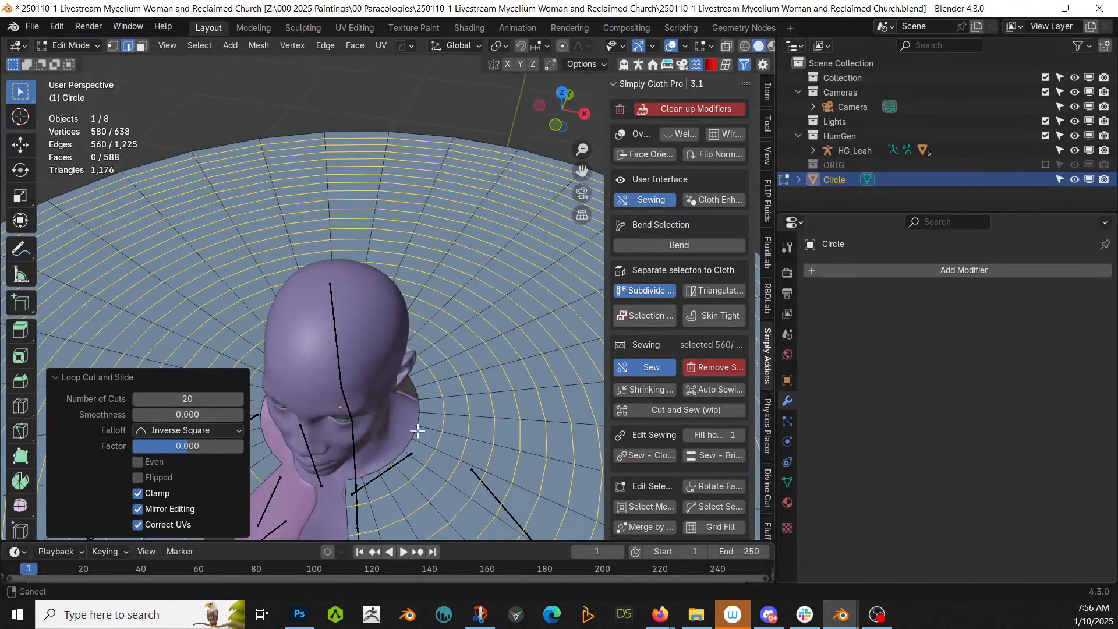
scroll(442, 380, "up", 1)
scroll(442, 379, "up", 4)
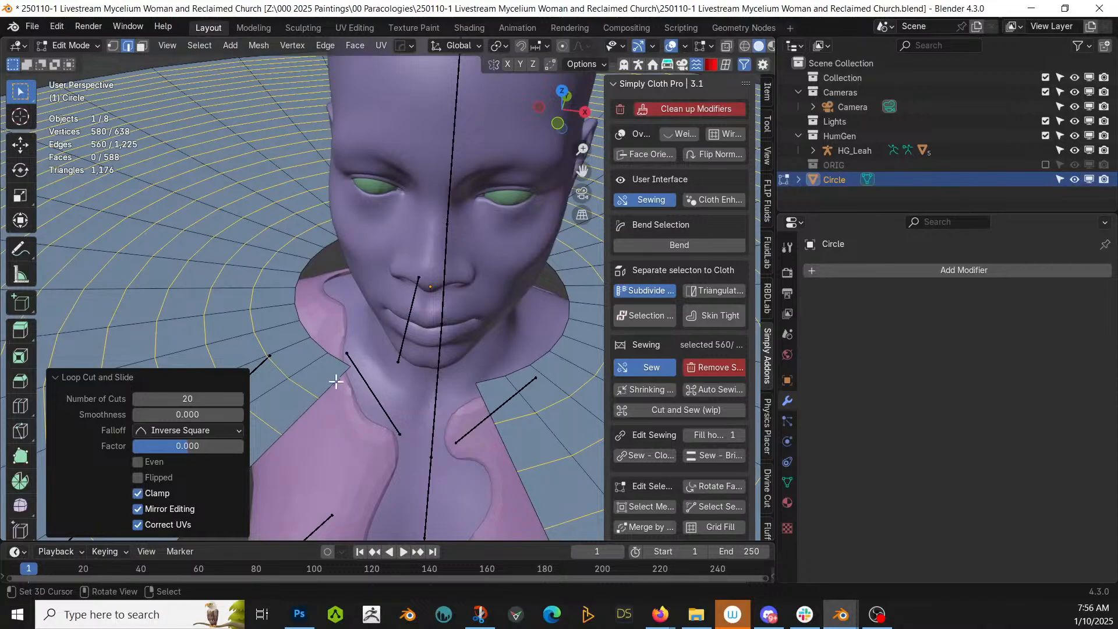
left_click(334, 372)
left_click(480, 399, "shift")
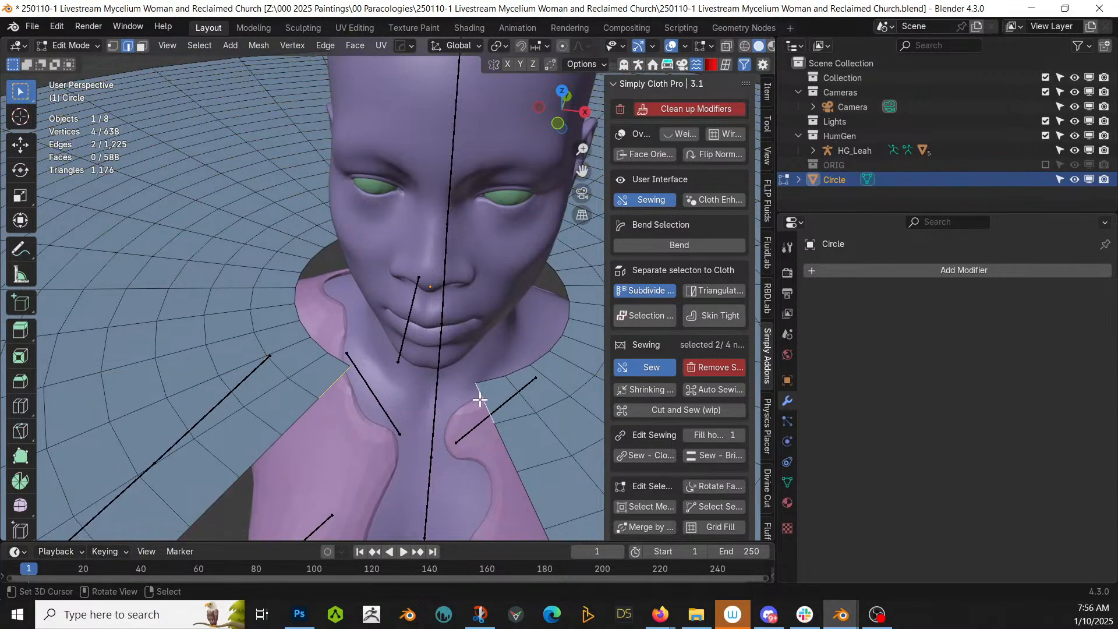
Try to fill the gap between the two selected neck edges with a single face, and undo it.
key("f")
left_click(395, 414)
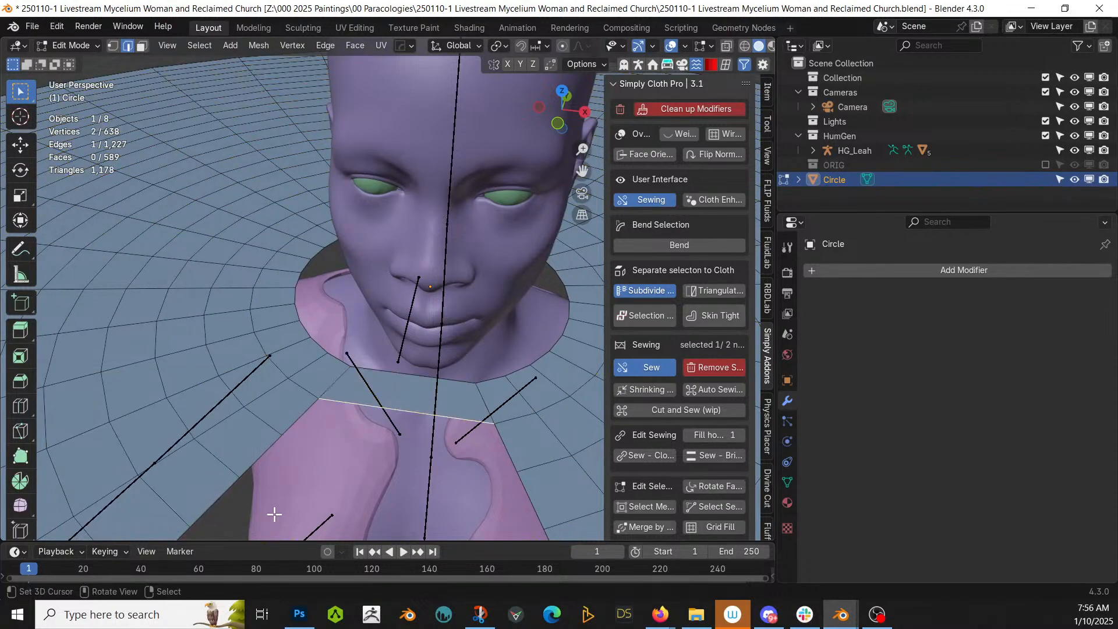
key("ctrl+z")
key("ctrl+z")
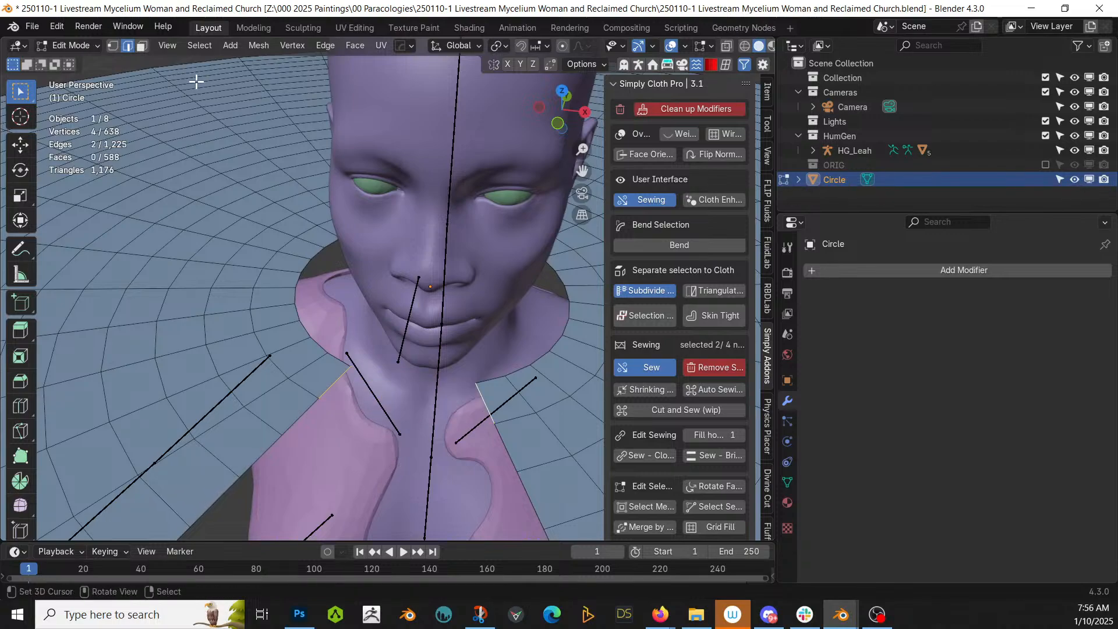
Bridge the two selected neck edges with three cuts and return to Object Mode.
key("ctrl+e")
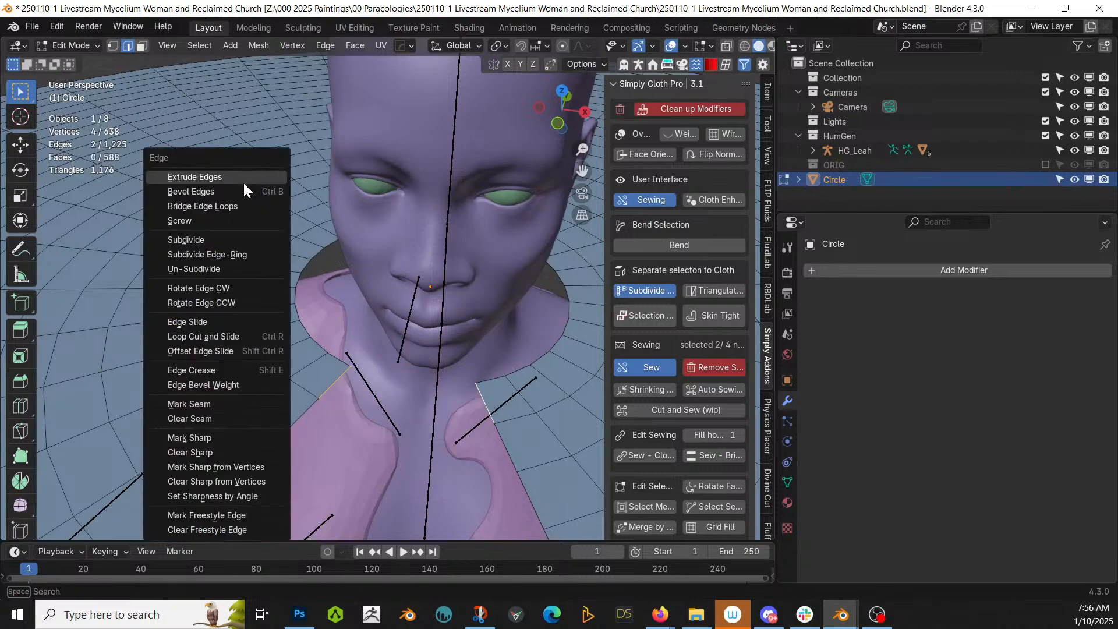
left_click(232, 208)
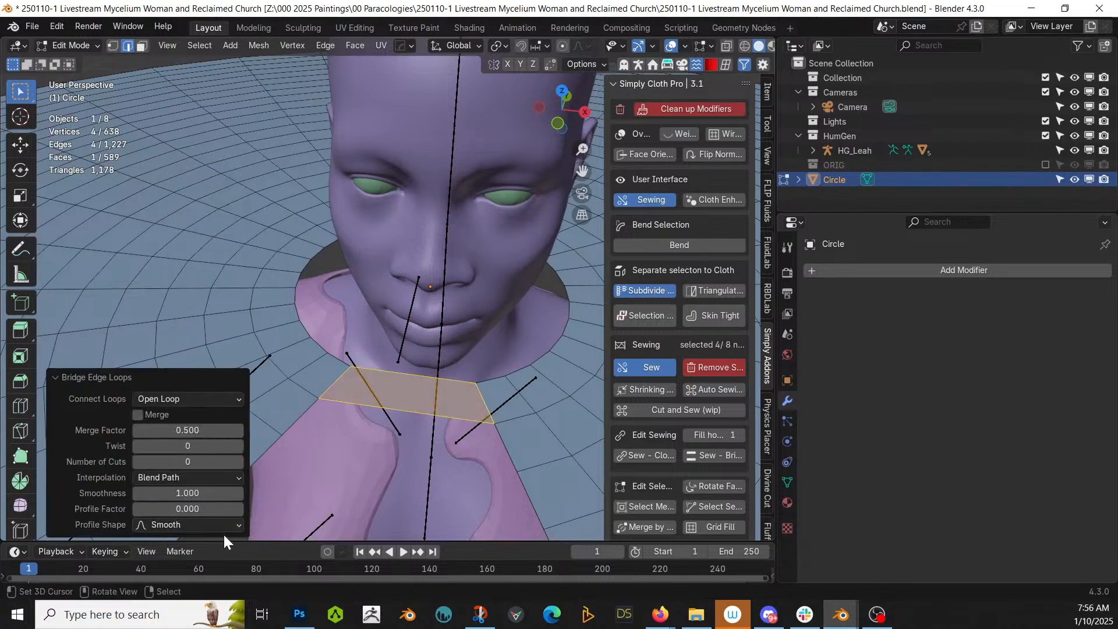
left_click(240, 462)
left_click(240, 463)
left_click(240, 462)
key("Tab")
scroll(407, 428, "down", 7)
middle_click_drag(410, 428, 371, 400)
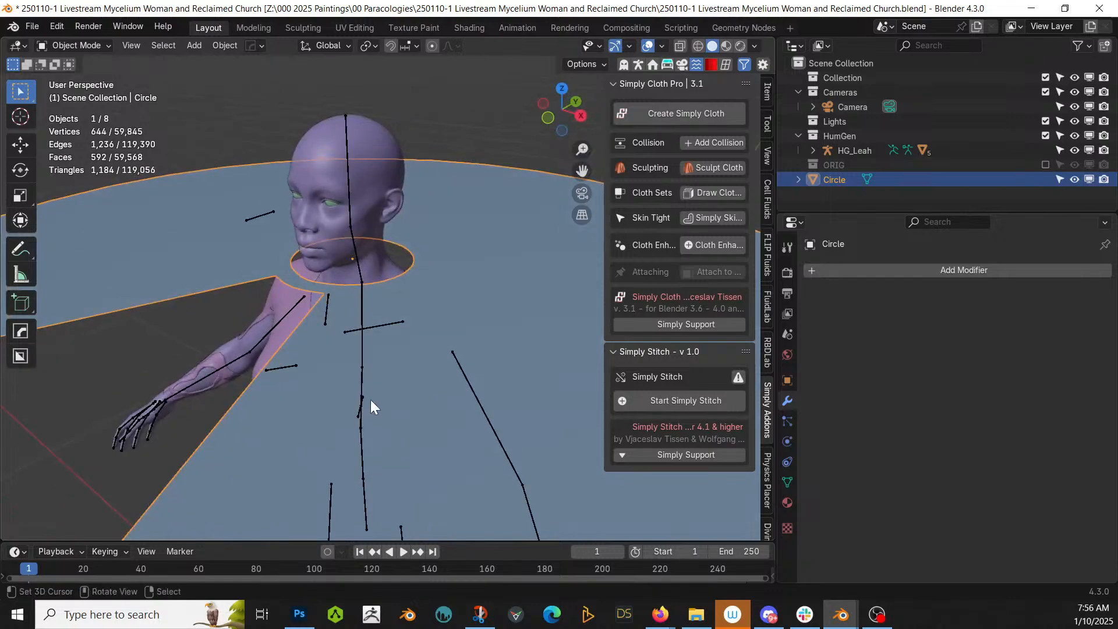
Turn the circle into a Simply Cloth object and widen the viewport's sidebar to show the full cloth setting names.
left_click(691, 112)
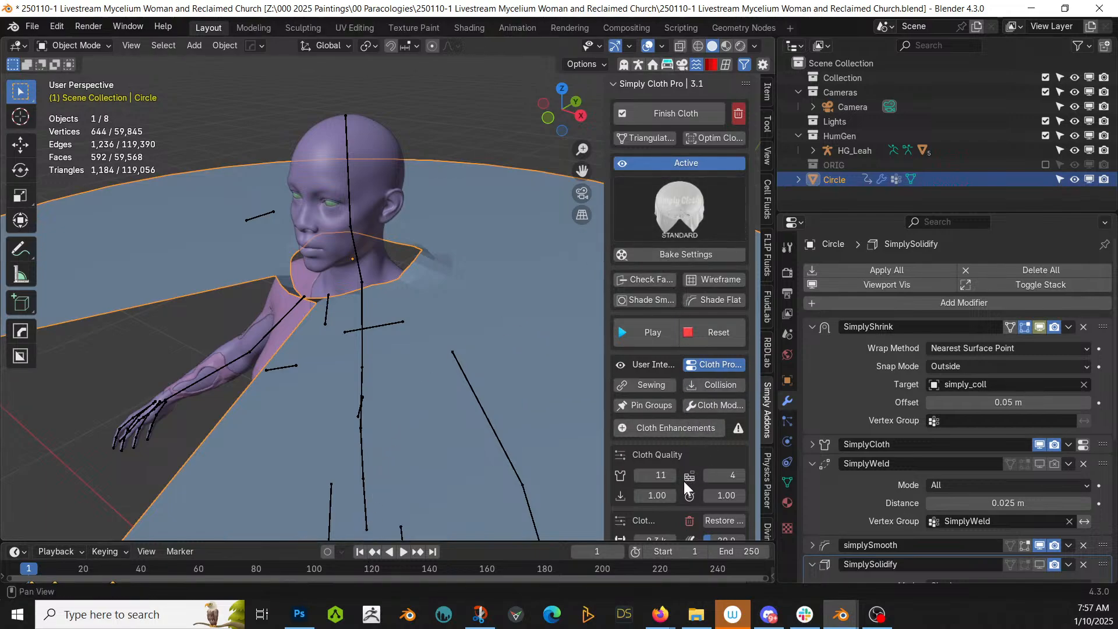
scroll(647, 475, "down", 6)
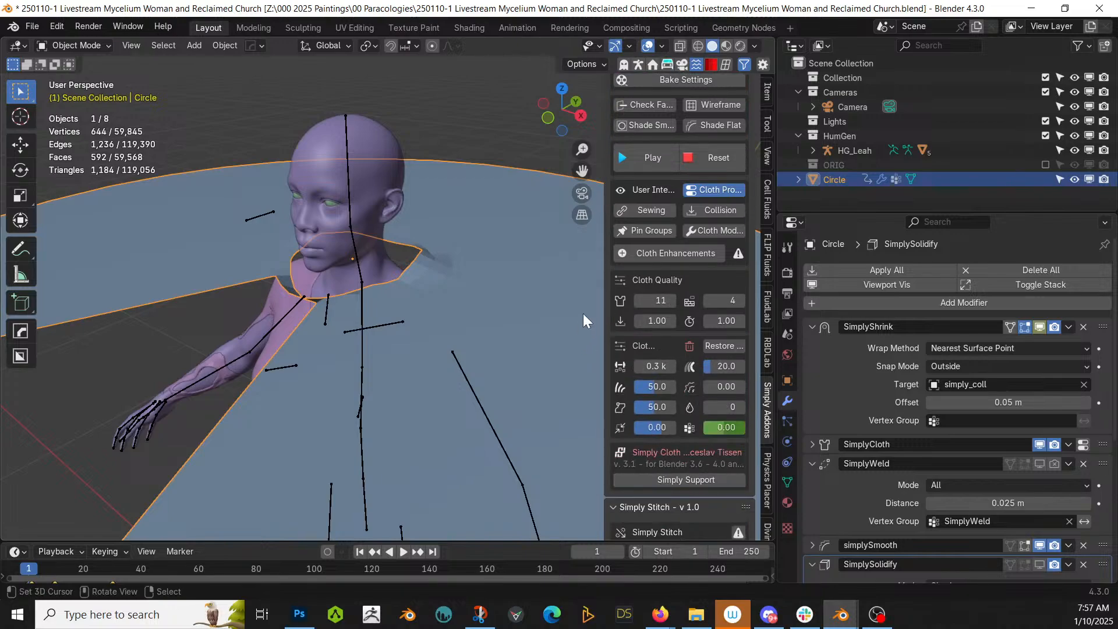
left_click_drag(778, 294, 892, 295)
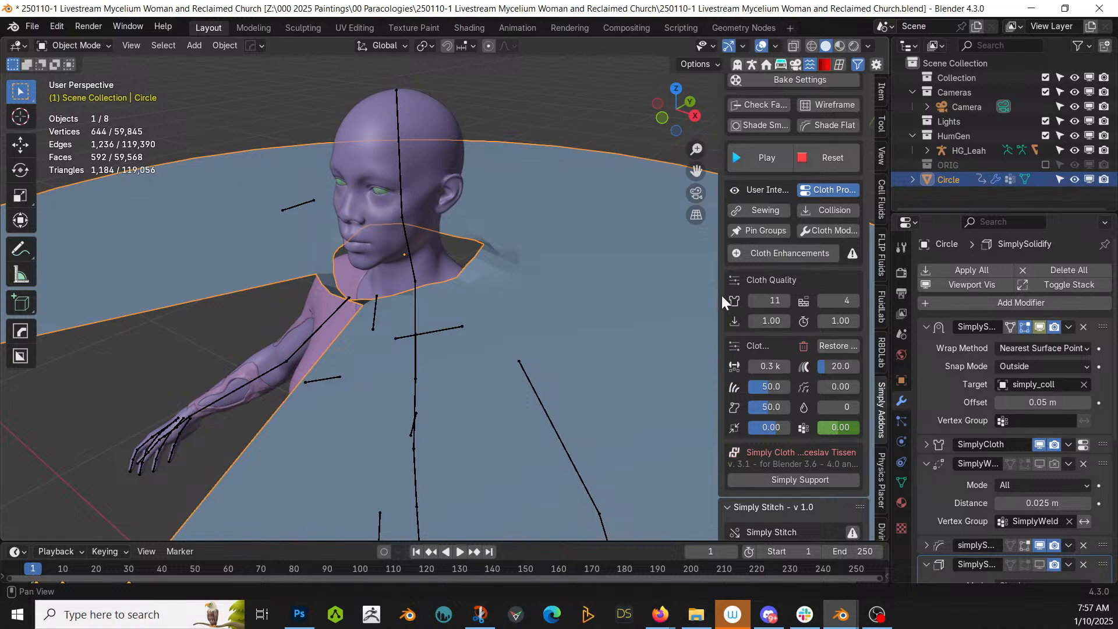
left_click_drag(721, 292, 604, 296)
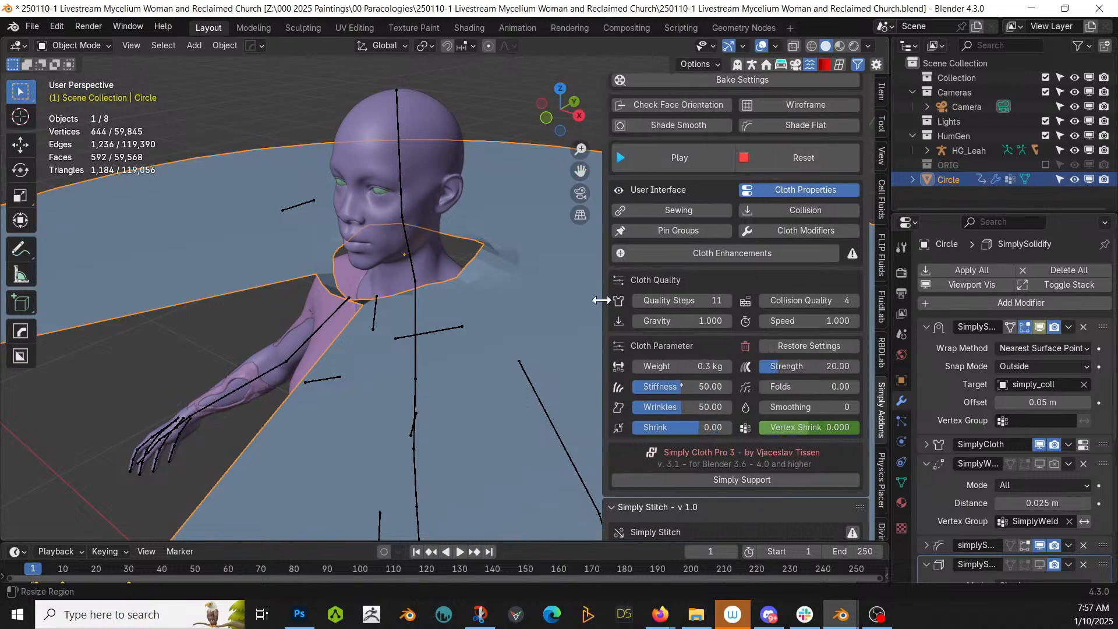
Set the cloth's collision quality to 20 and enable self collision.
left_click(809, 300)
key("Return")
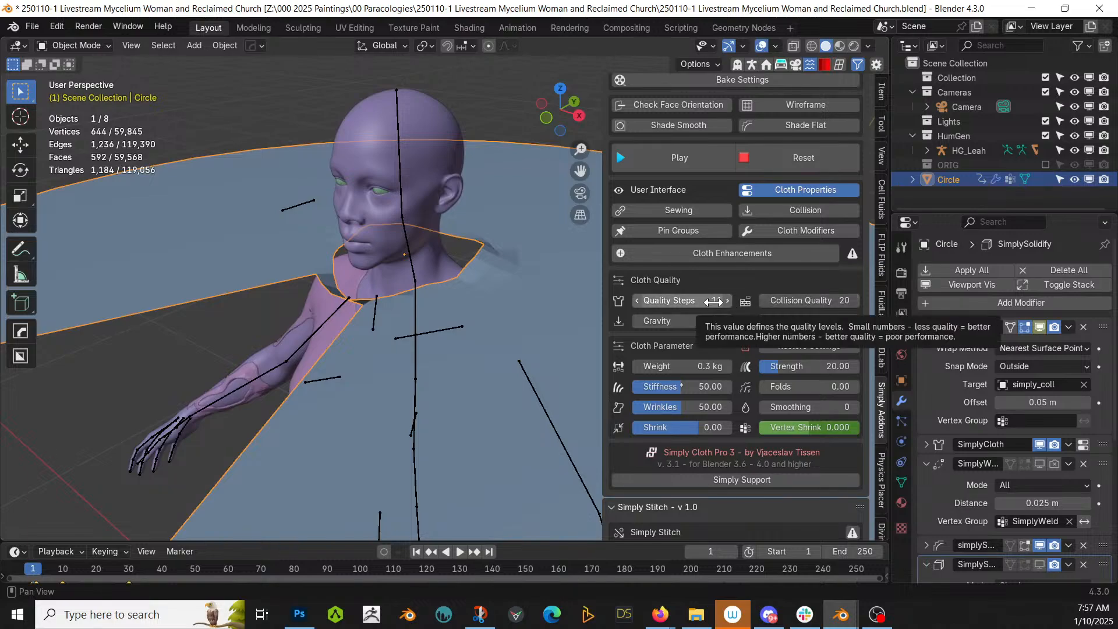
scroll(794, 456, "down", 3)
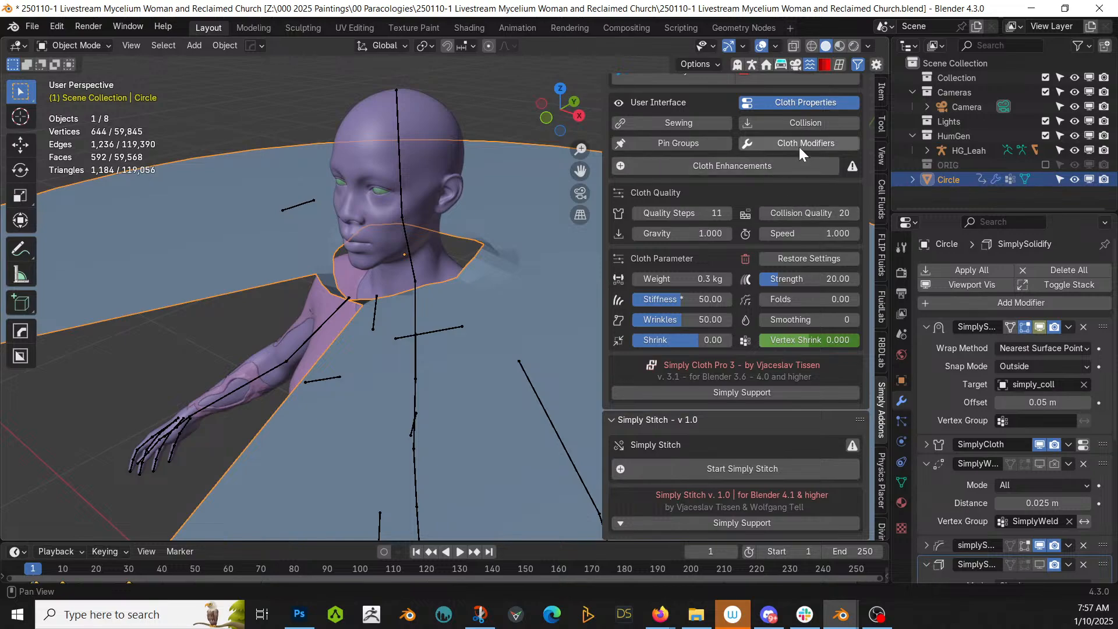
left_click(808, 124)
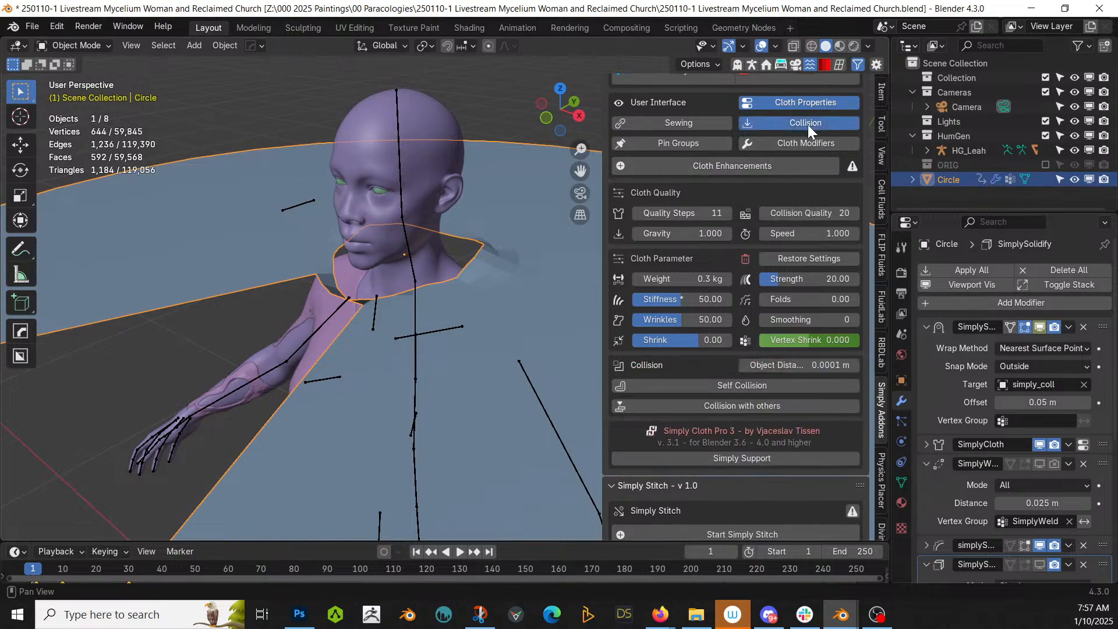
left_click(745, 383)
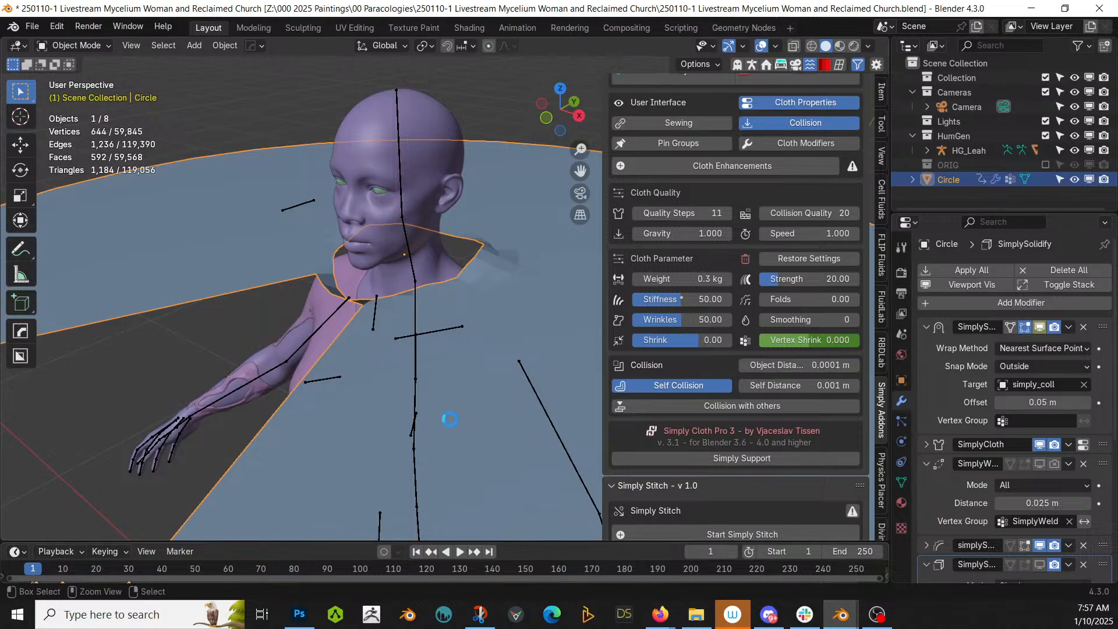
Play the cloth simulation to frame 60, inspect how the cape drapes, and rewind to frame 1.
left_click(460, 551)
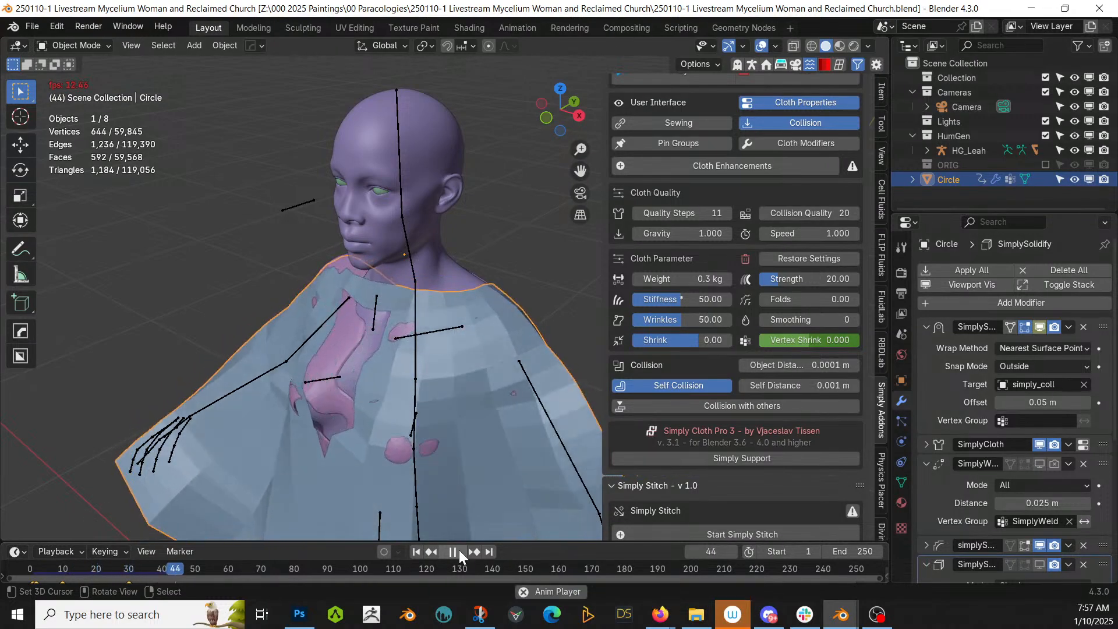
left_click(453, 551)
middle_click_drag(443, 513, 439, 487)
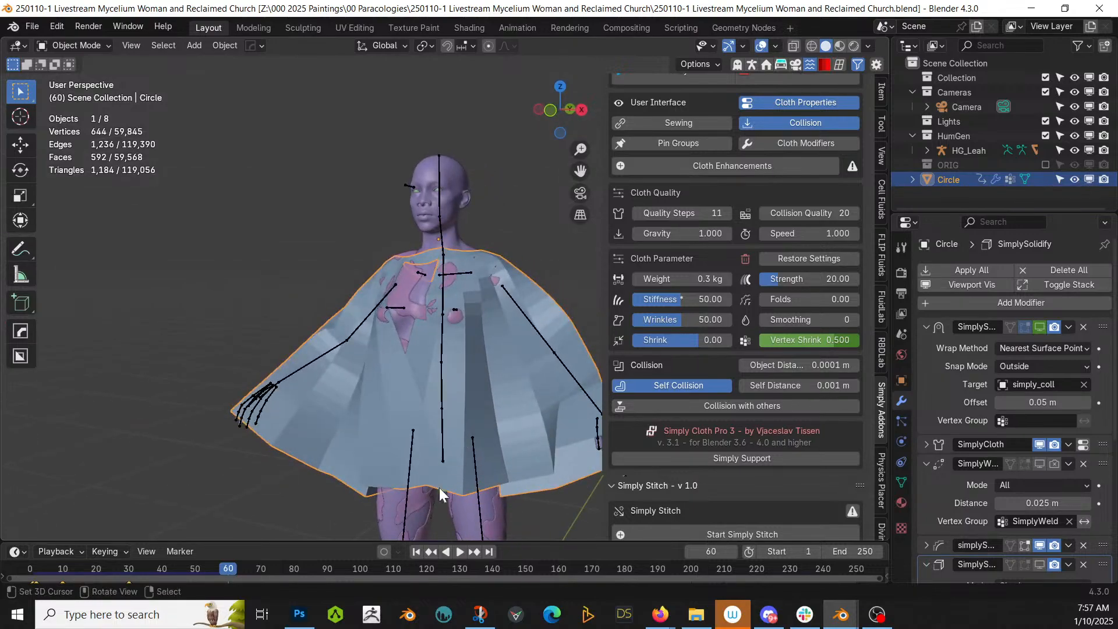
left_click(418, 551)
Open the circle mesh in Edit Mode and isolate it in local view to examine its topology.
middle_click_drag(425, 524, 439, 495)
key("Tab")
middle_click_drag(444, 420, 406, 345)
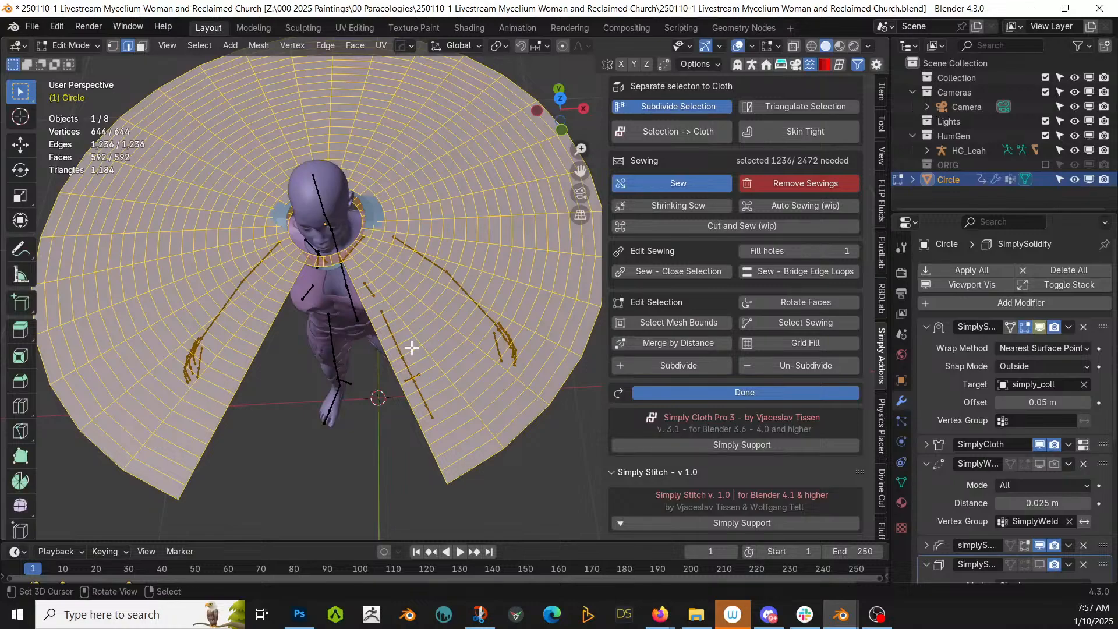
key("KP_Divide")
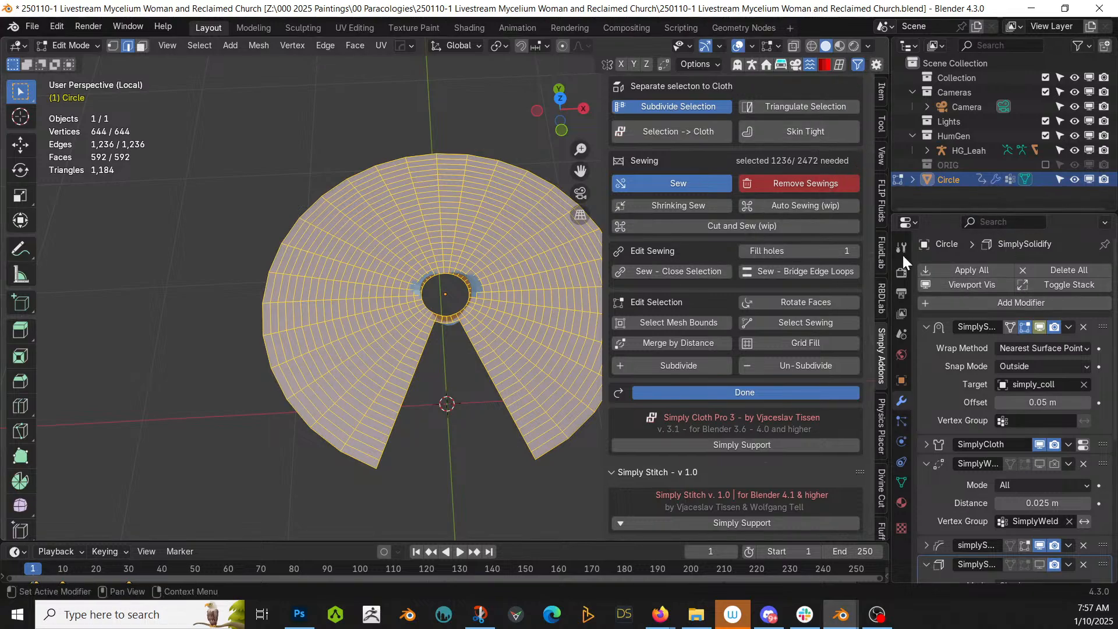
Revert through the undo history to the Toggle Edit Mode entry following Bridge Edge Loops, before the cloth setup.
left_click(57, 27)
mouse_move(89, 72)
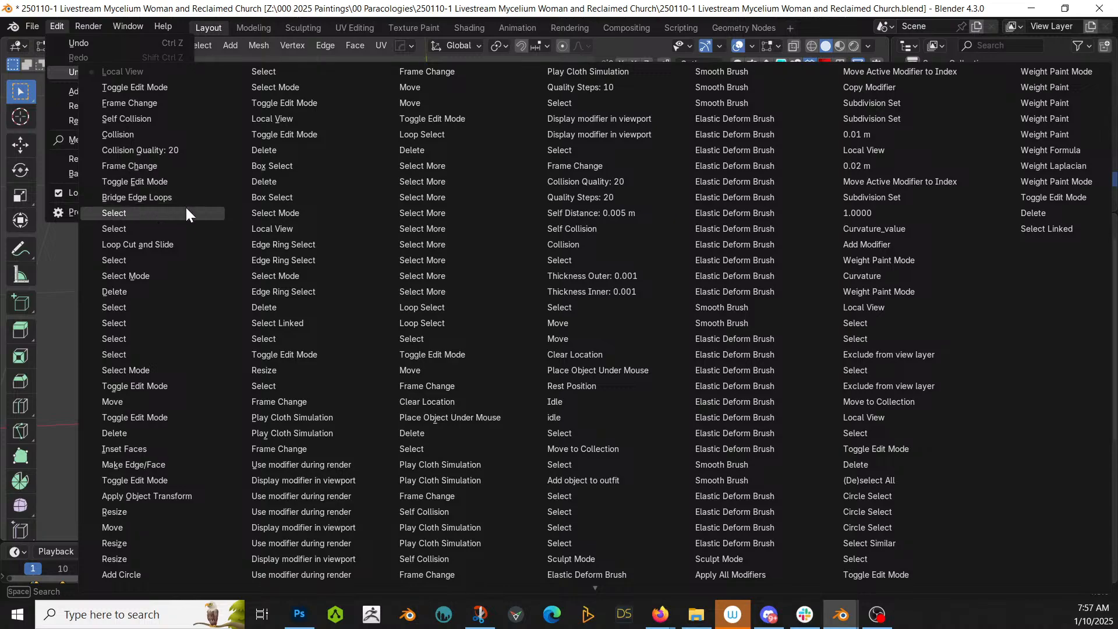
left_click(172, 182)
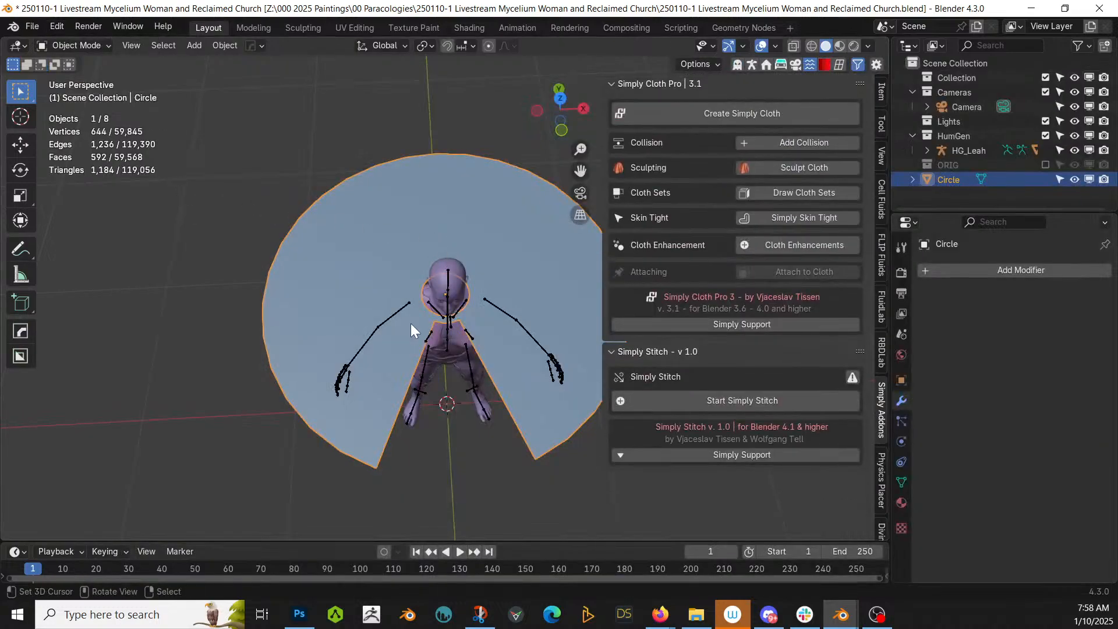
Remesh the circle with Quad Remesher using a quad count of 500.
scroll(410, 324, "up", 2)
middle_click_drag(448, 327, 353, 293, "shift")
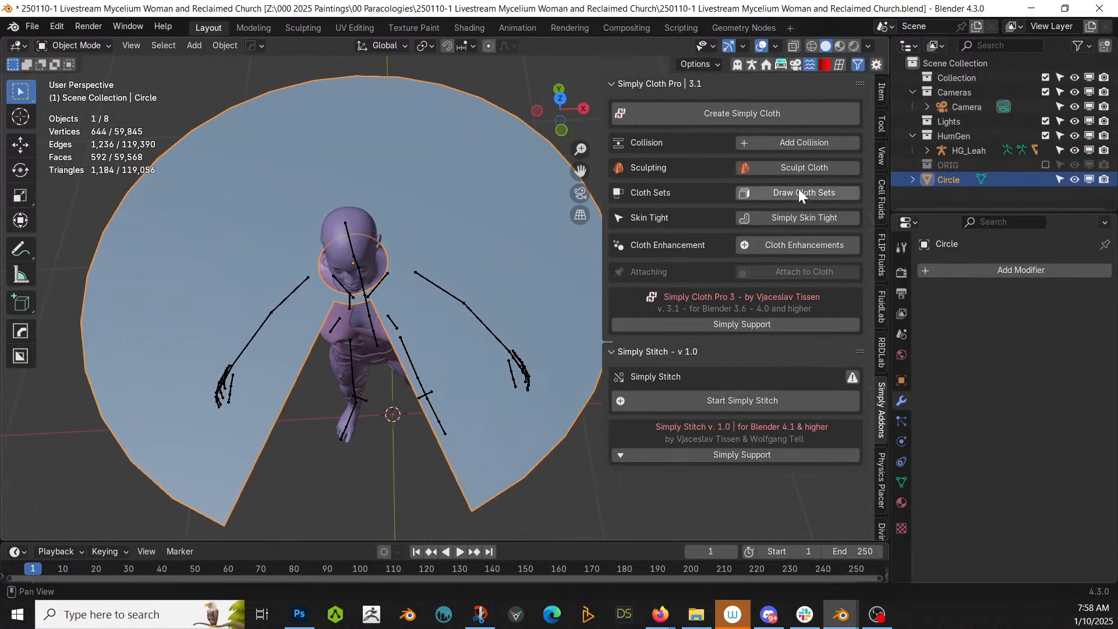
left_click(882, 91)
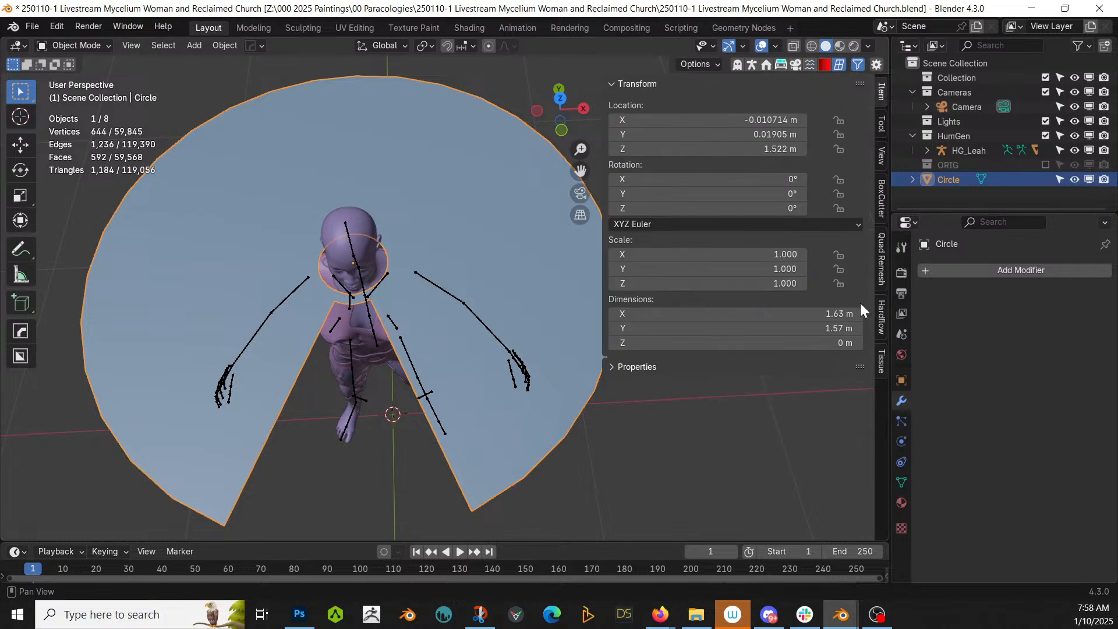
left_click(882, 259)
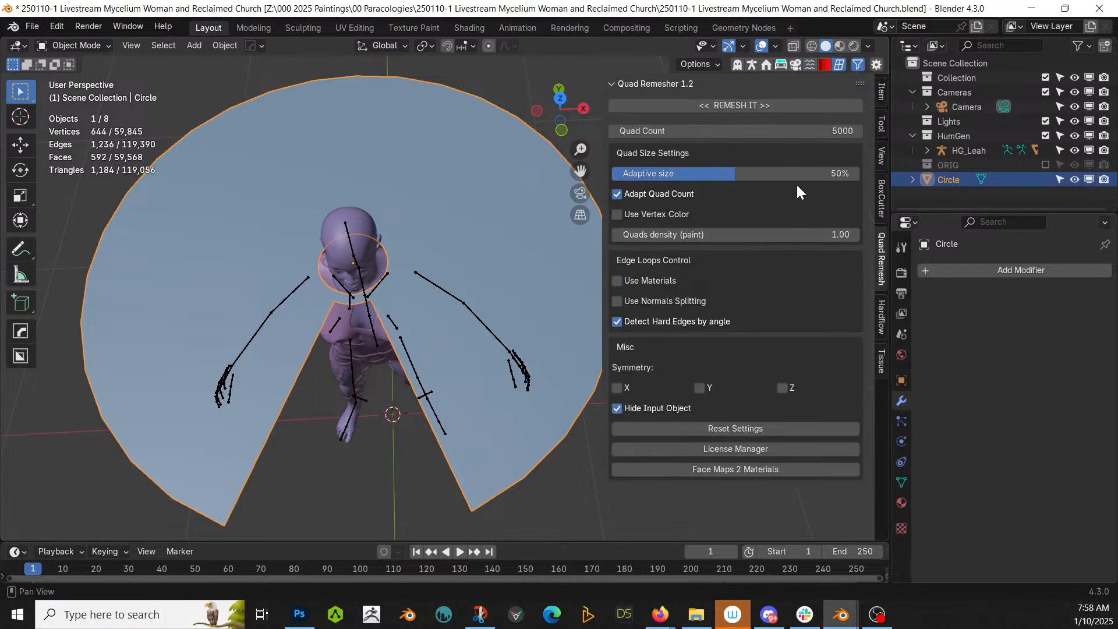
left_click(821, 133)
type("500")
key("Return")
left_click(749, 104)
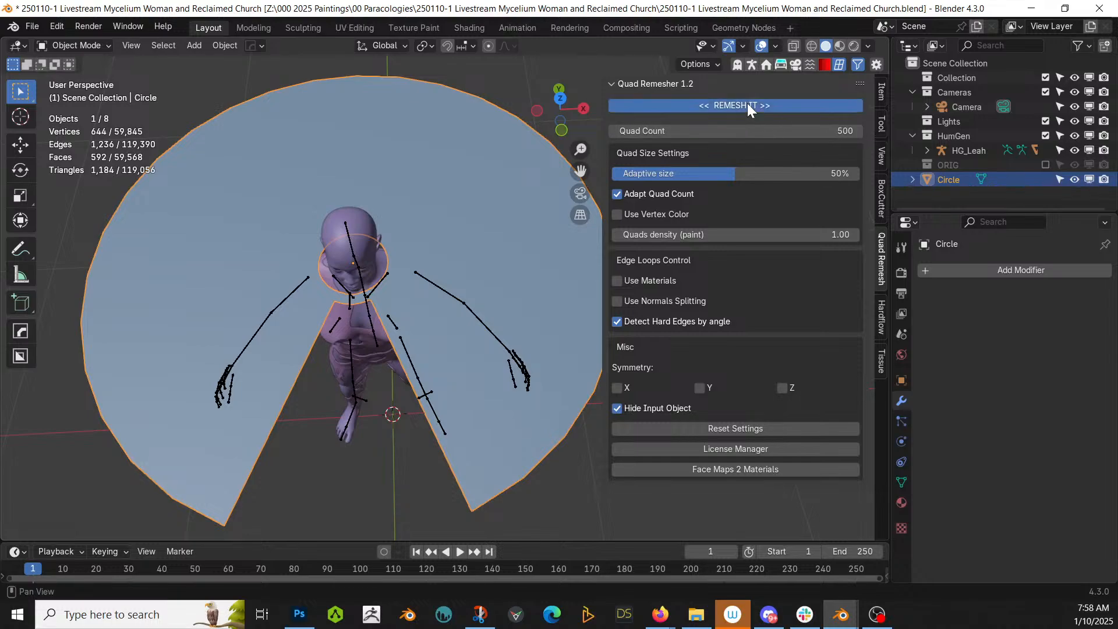
Inspect the 500-quad remesh of the circle in Edit Mode and undo it to restore the original circle.
key("Tab")
middle_click_drag(434, 243, 444, 281)
key("Tab")
key("ctrl+z")
key("ctrl+z")
key("ctrl+z")
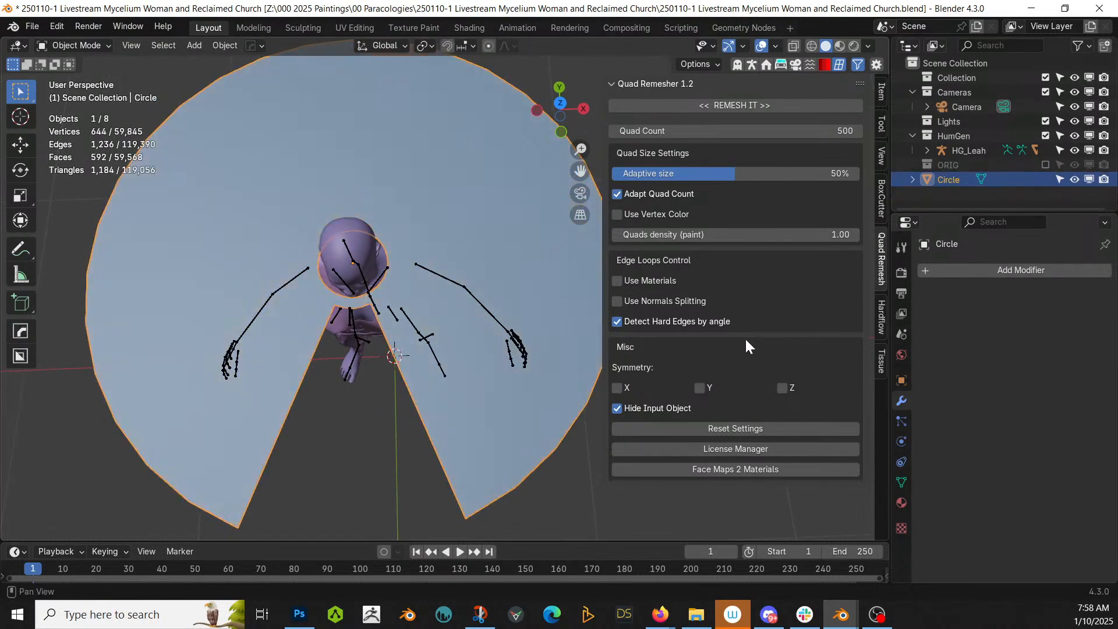
Remesh the circle with X symmetry and a quad count of 700, and check the new topology in Edit Mode.
left_click(621, 389)
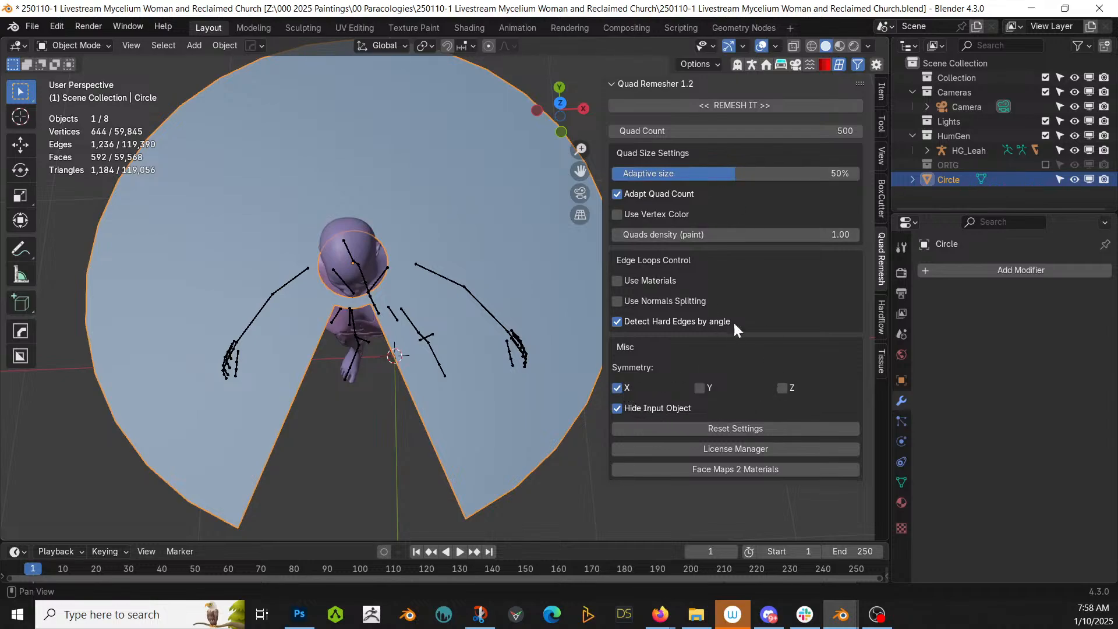
left_click(770, 129)
type("700")
key("Return")
left_click(729, 106)
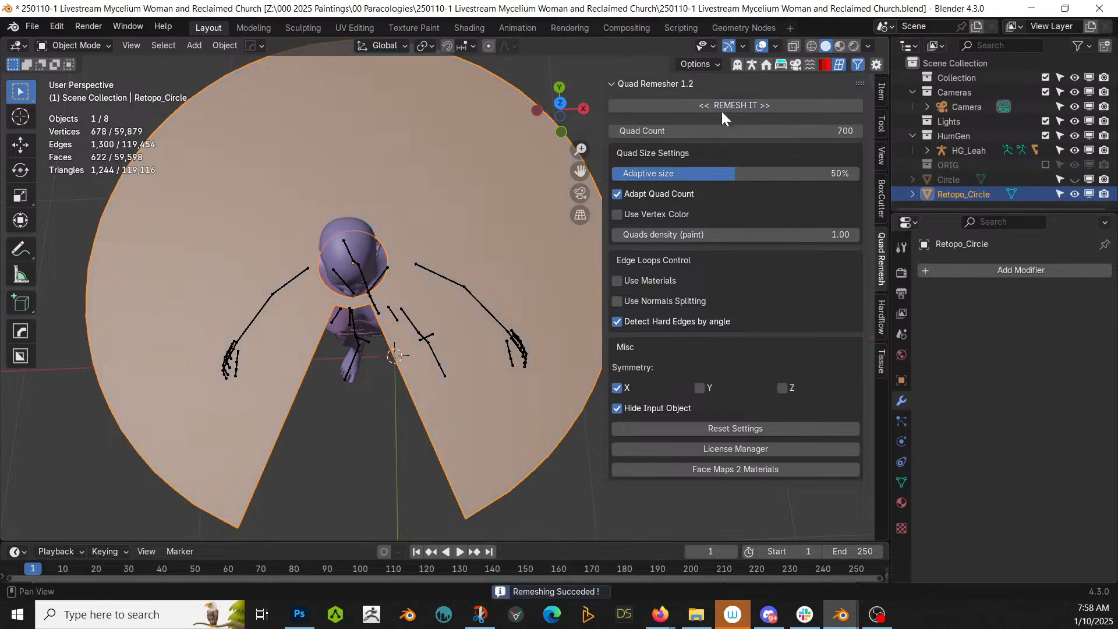
middle_click_drag(464, 264, 595, 295)
key("Tab")
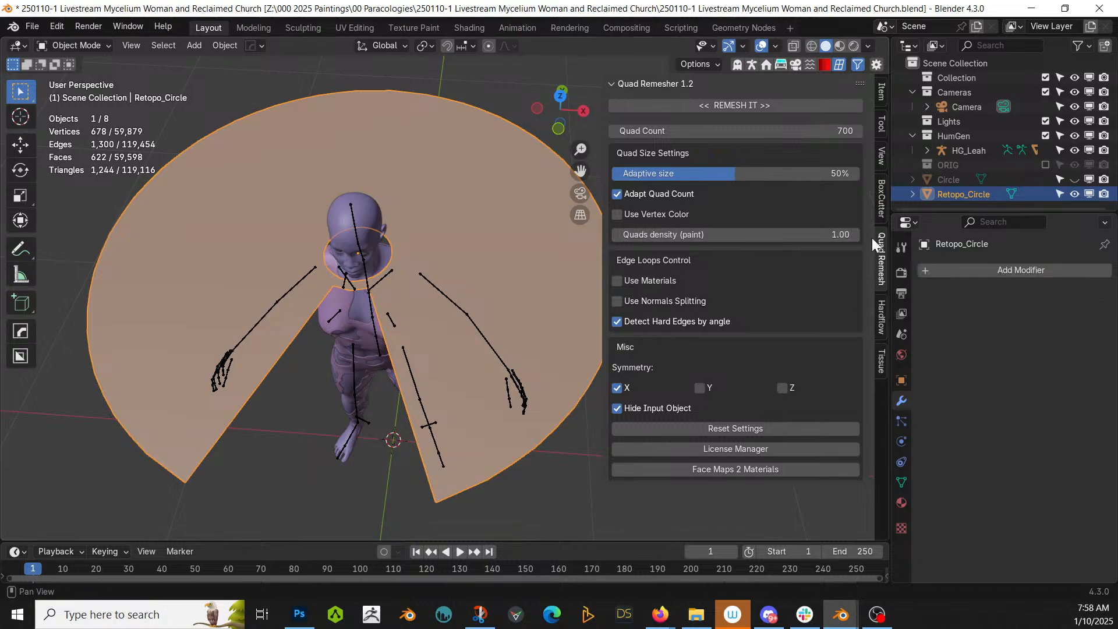
Display the physics add-ons and create a Simply Cloth setup on the remeshed cape.
left_click(809, 63)
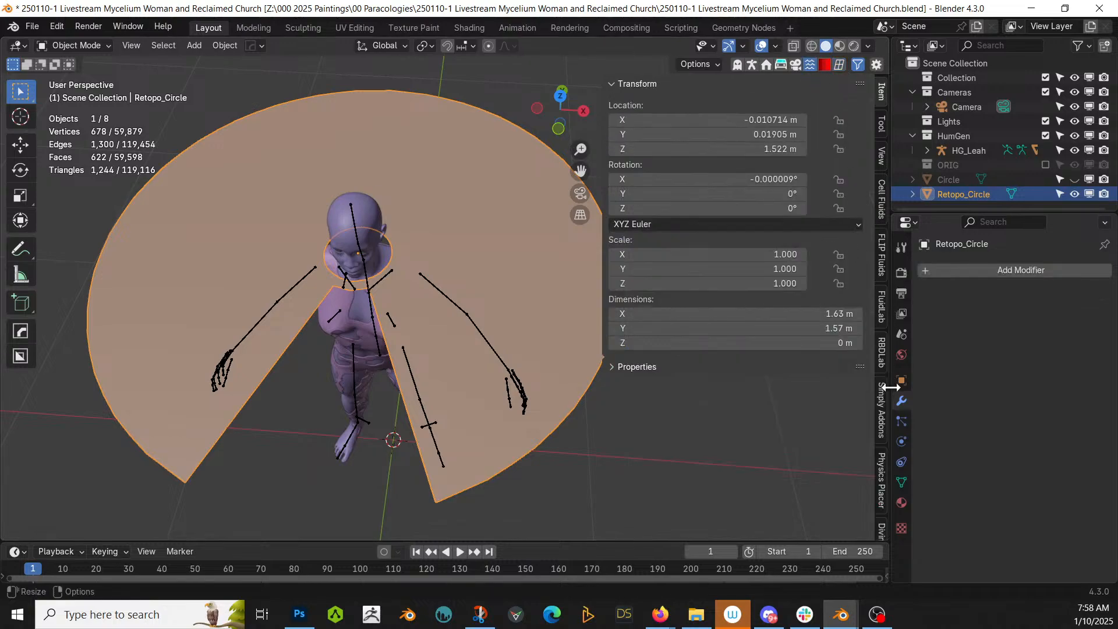
left_click(883, 409)
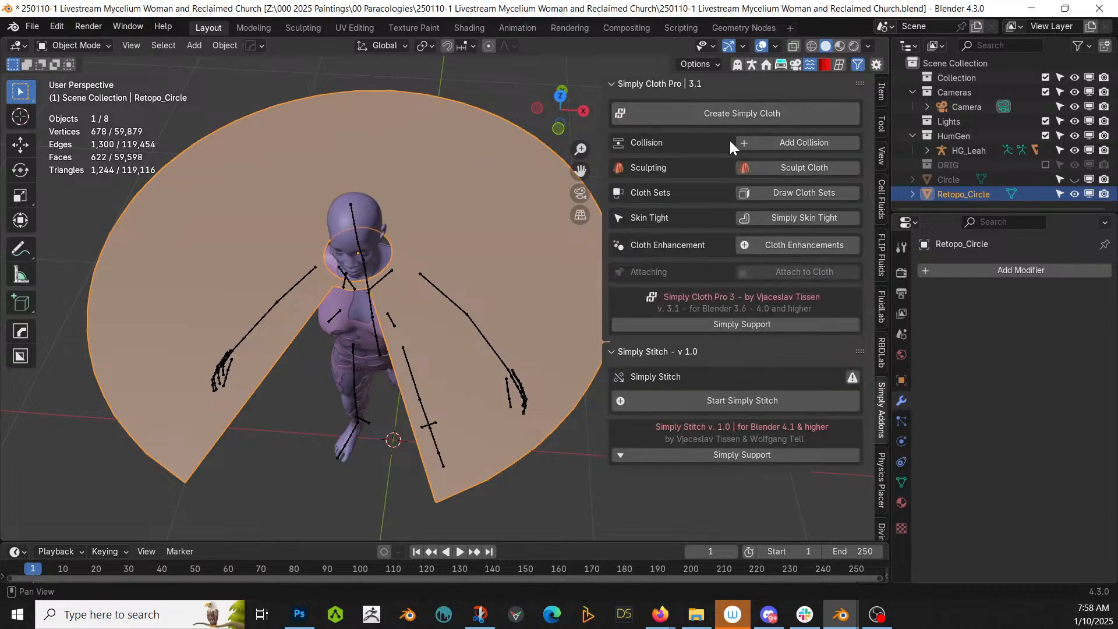
left_click(751, 112)
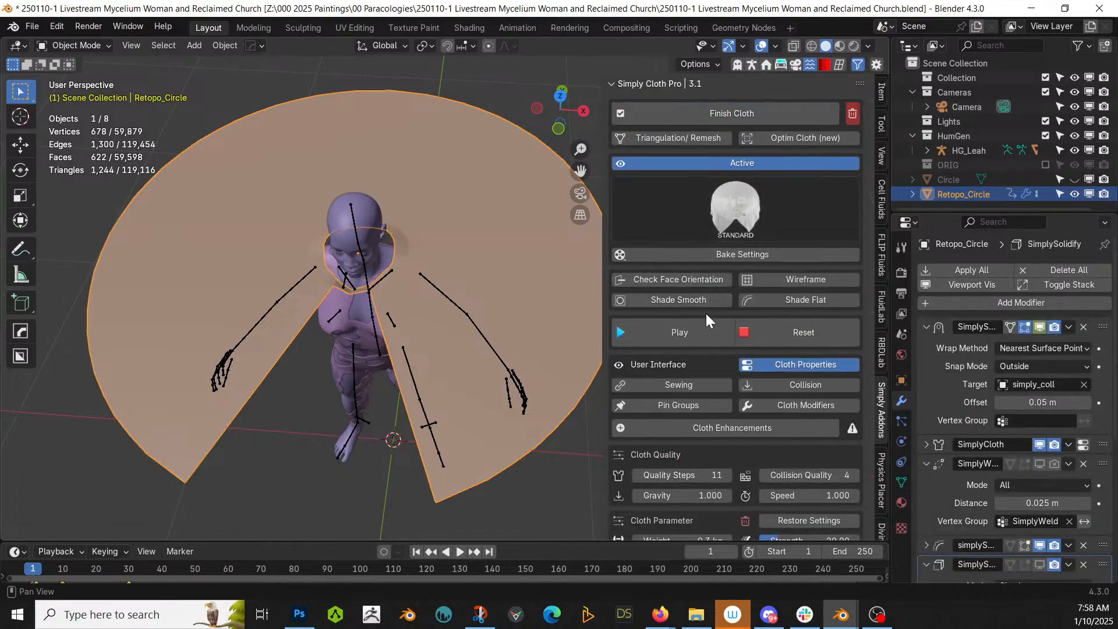
Set the cape's Collision Quality and Quality Steps to 20 and enable Self Collision.
key("Return")
left_click(688, 476)
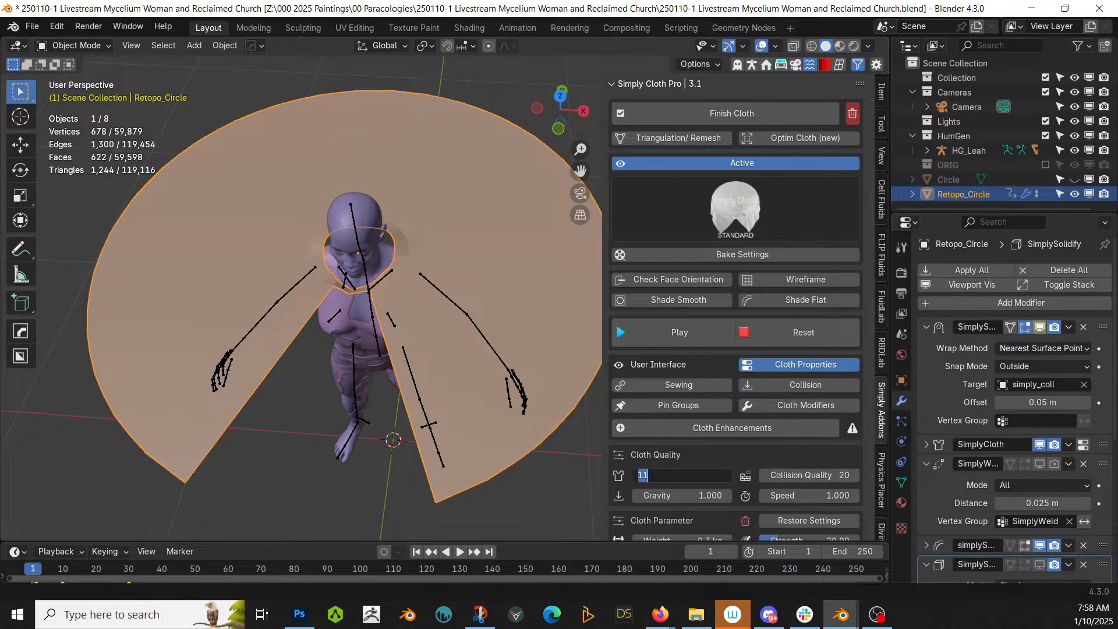
type("20")
key("Return")
scroll(791, 442, "down", 10)
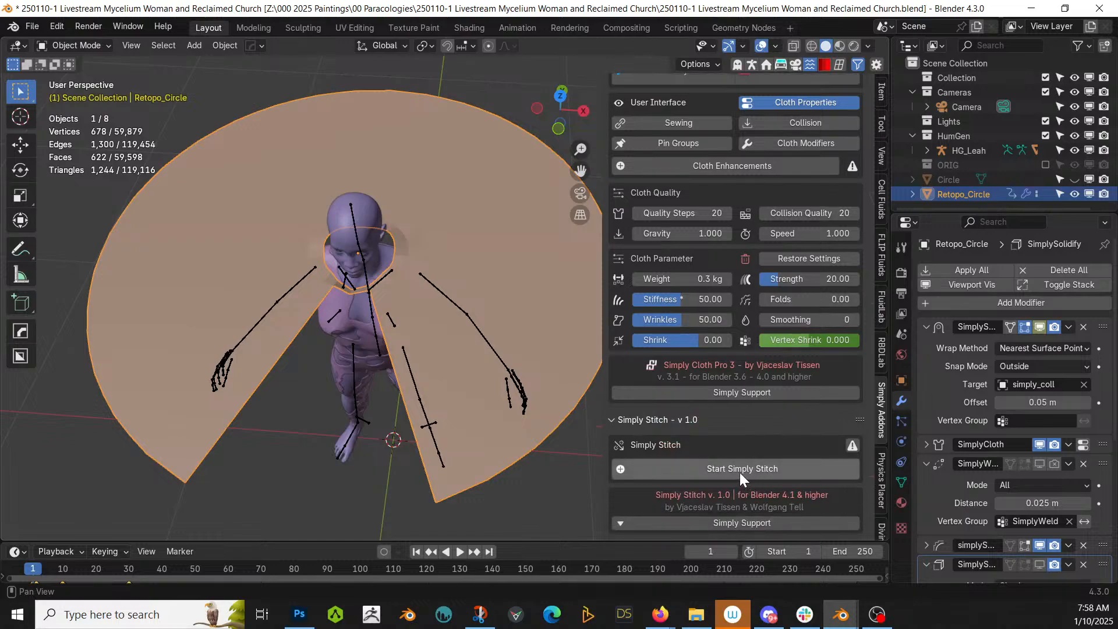
left_click(798, 123)
left_click(748, 387)
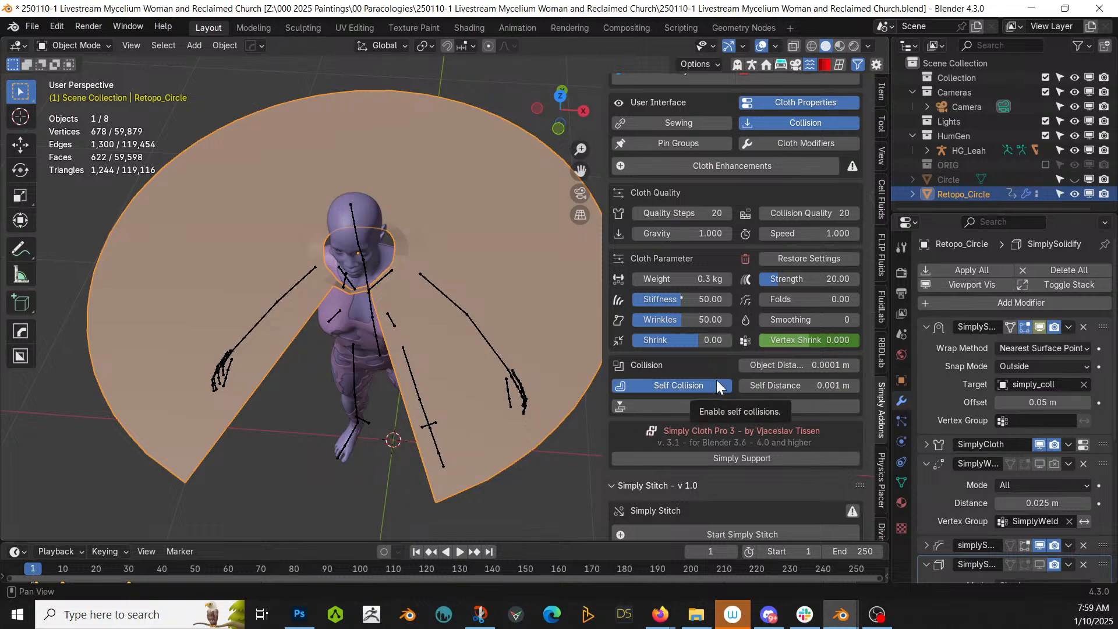
Add a Simply Cloth collision to the character's body mesh and reselect the cape.
left_click(342, 300)
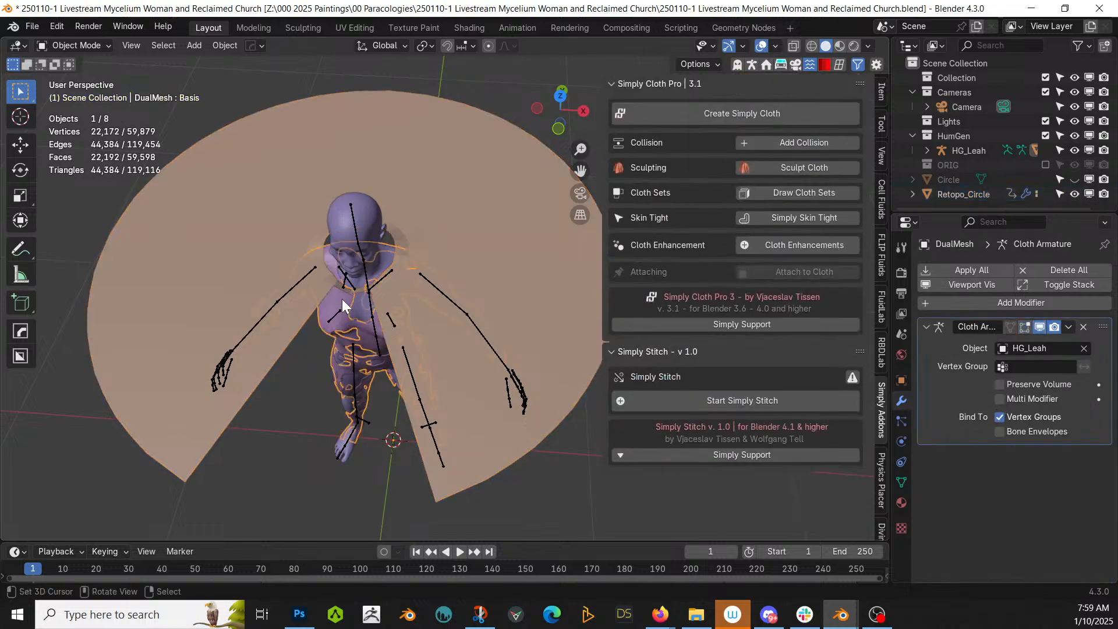
left_click(795, 141)
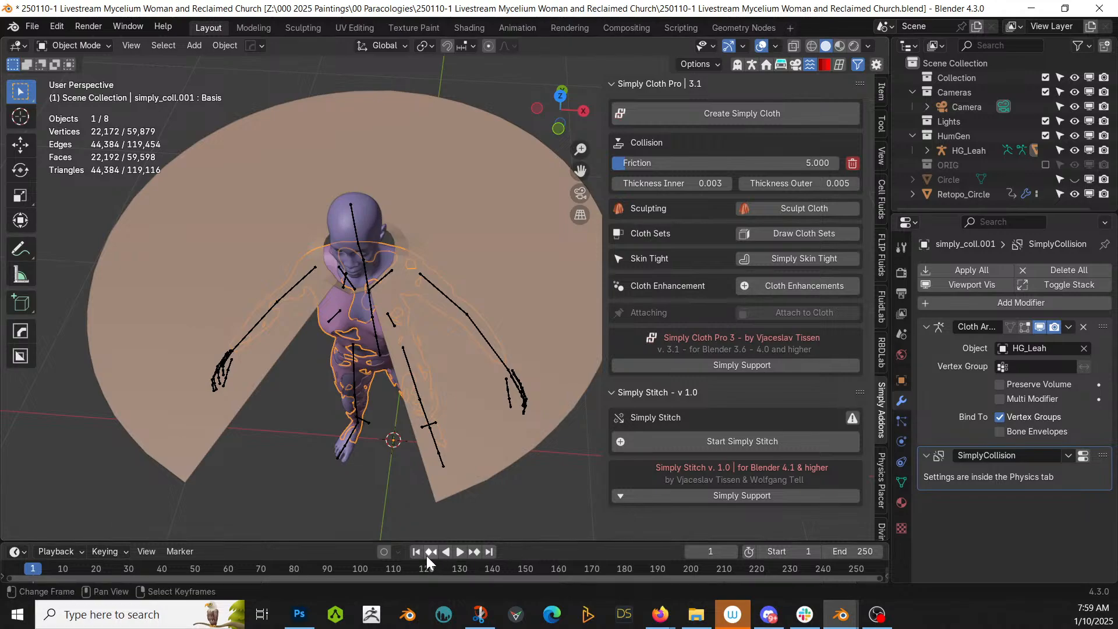
left_click(502, 218)
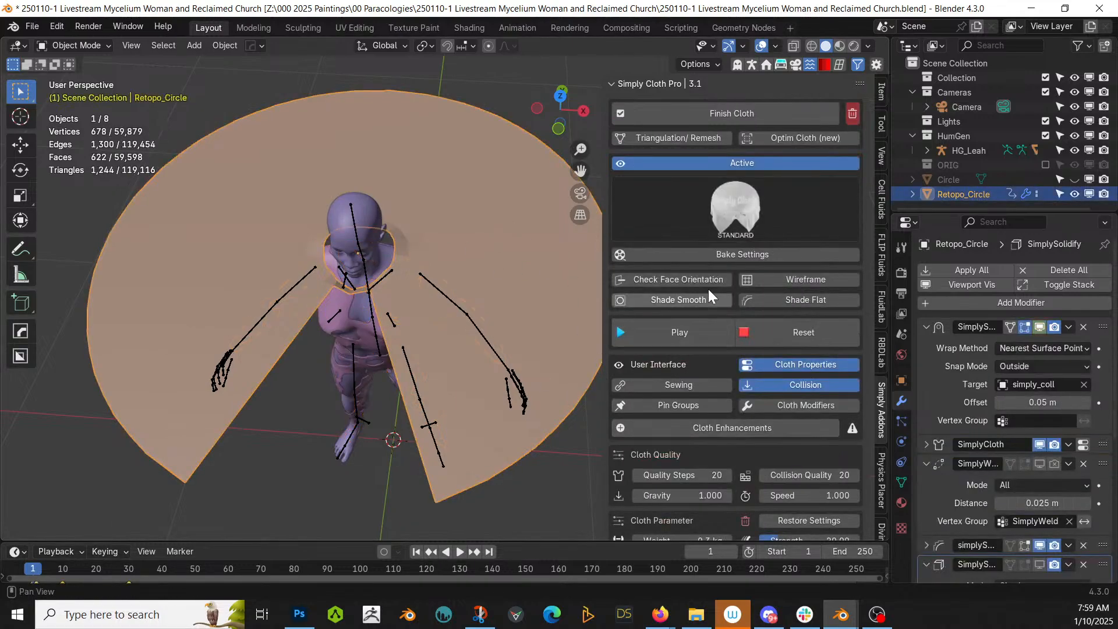
Play the cloth simulation to frame 64 to see how the cape drapes, and rewind to frame 1.
left_click(688, 330)
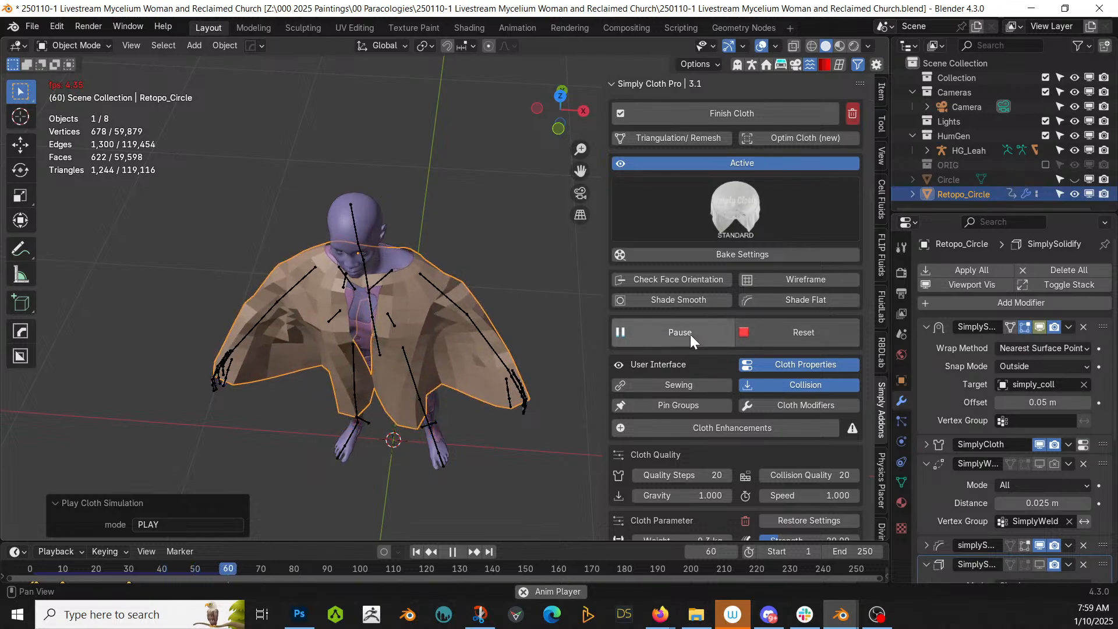
left_click(690, 334)
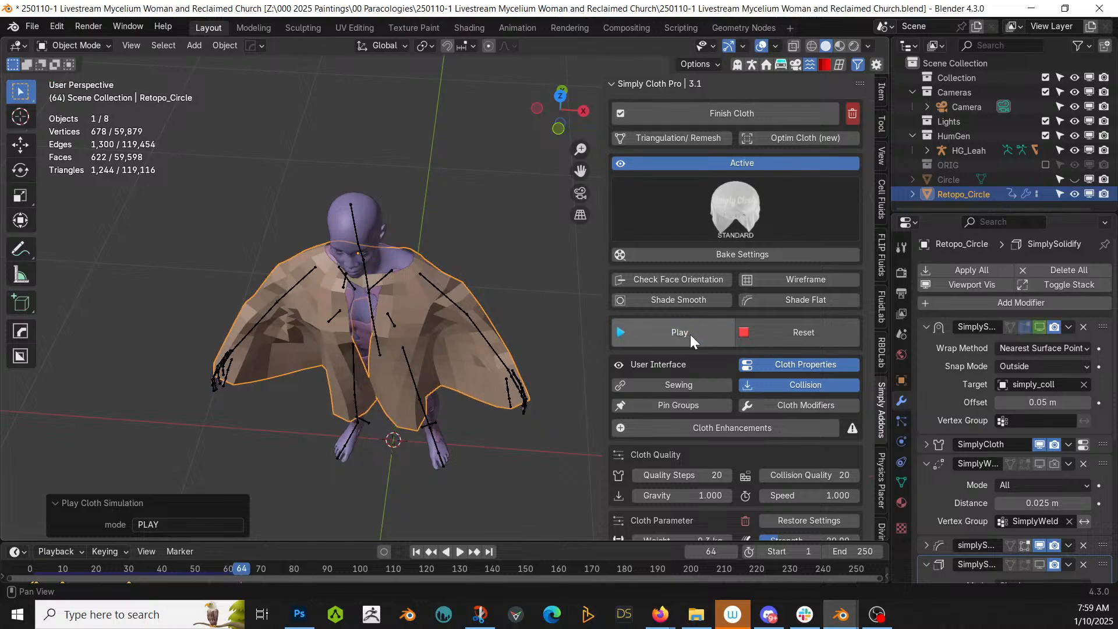
left_click(416, 551)
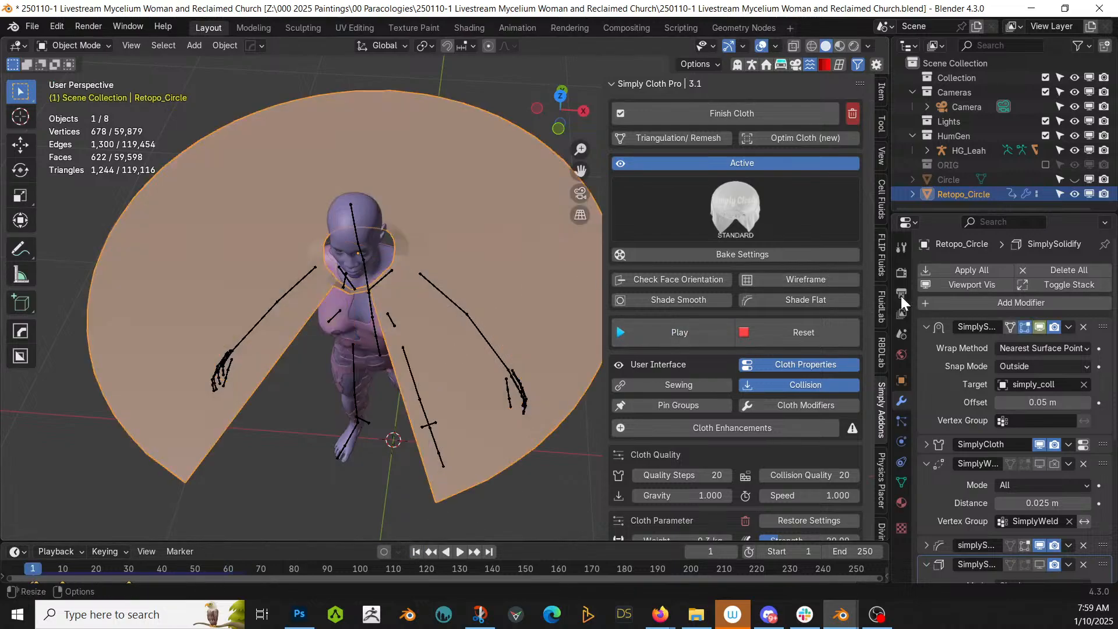
Subdivide the entire cape mesh once in Edit Mode and return to Object Mode.
key("Tab")
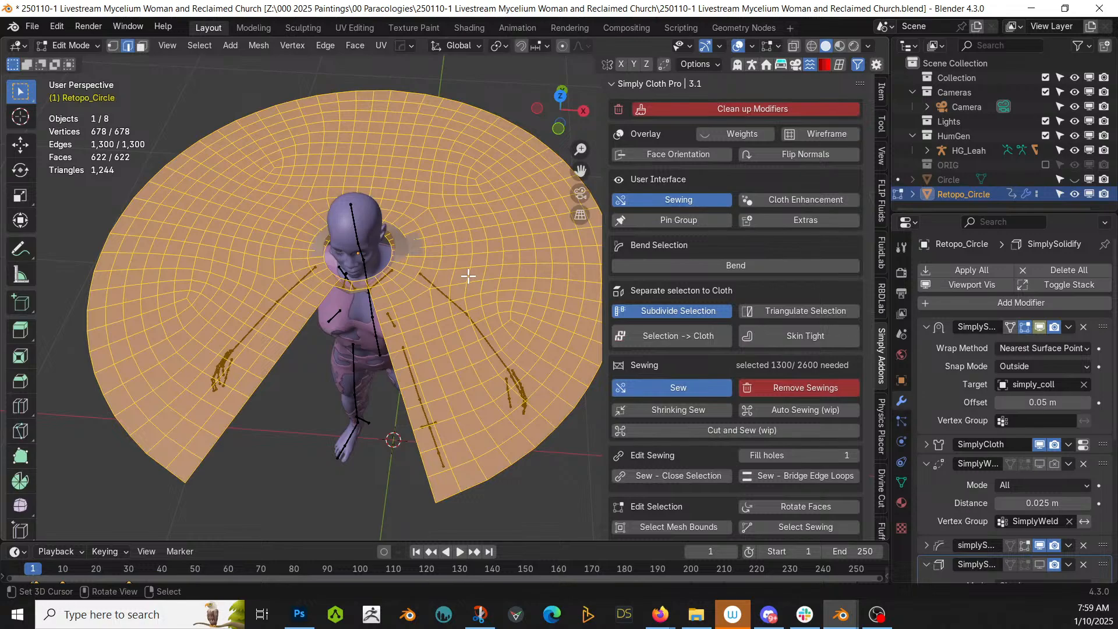
right_click(429, 240)
left_click(416, 113)
key("Tab")
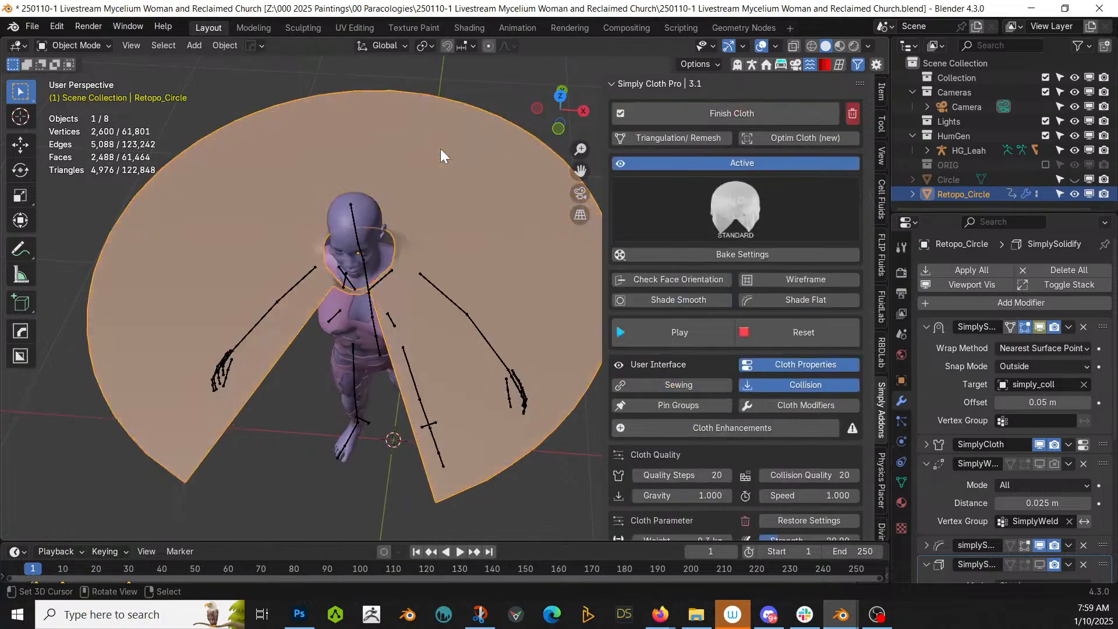
Play the subdivided cape's cloth simulation to about frame 35 and rewind to frame 1.
left_click(677, 335)
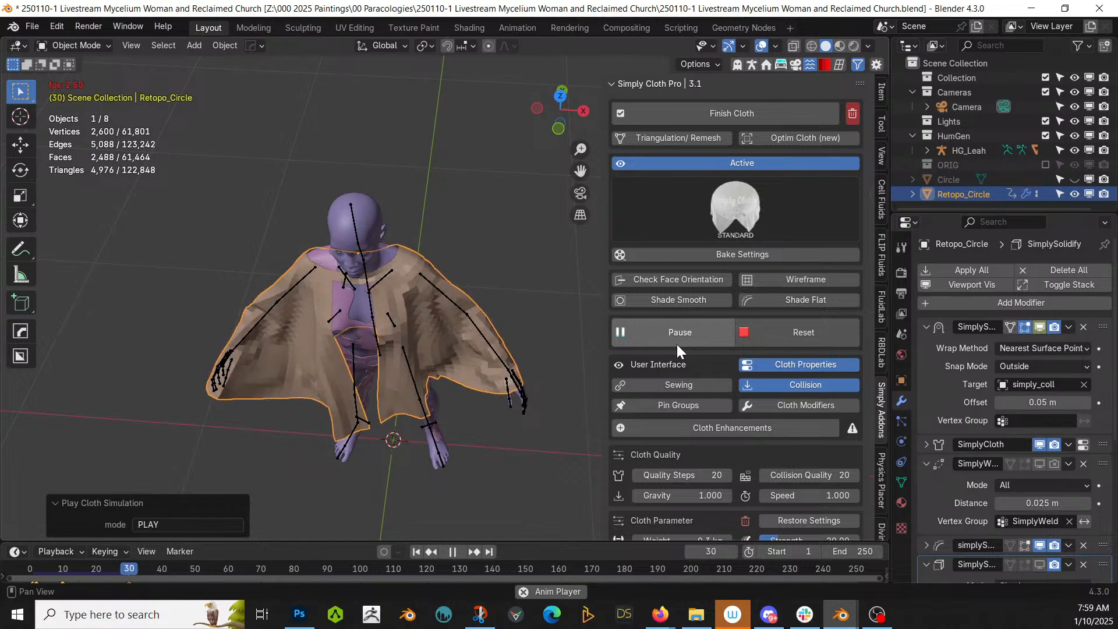
left_click(452, 552)
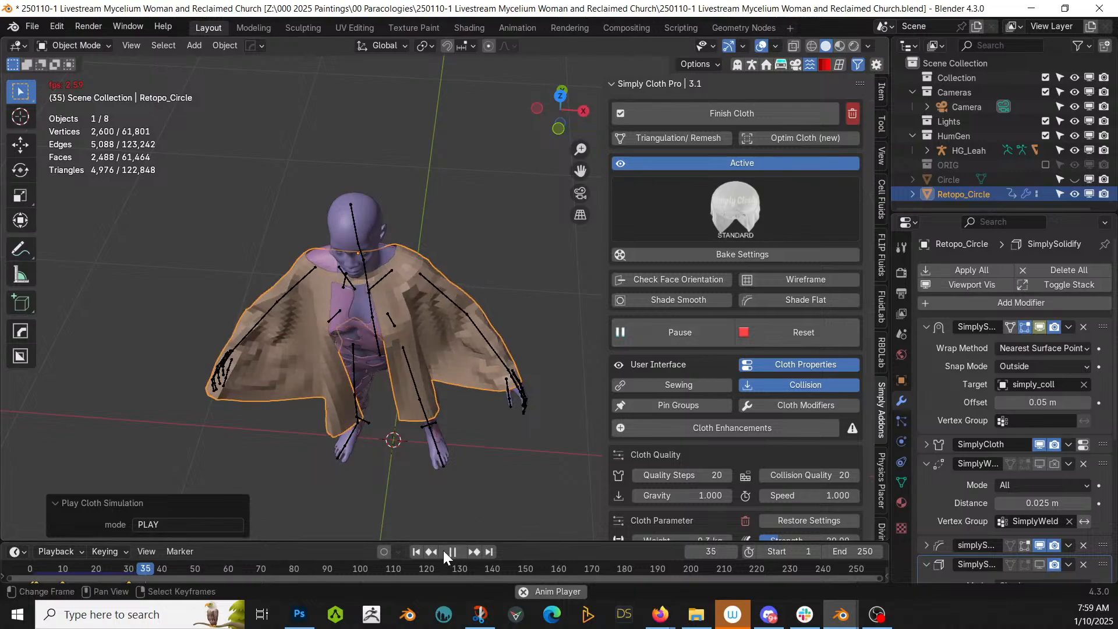
left_click(417, 551)
Add a mesh plane and isolate it in local view.
middle_click_drag(414, 431, 475, 319)
key("shift+a")
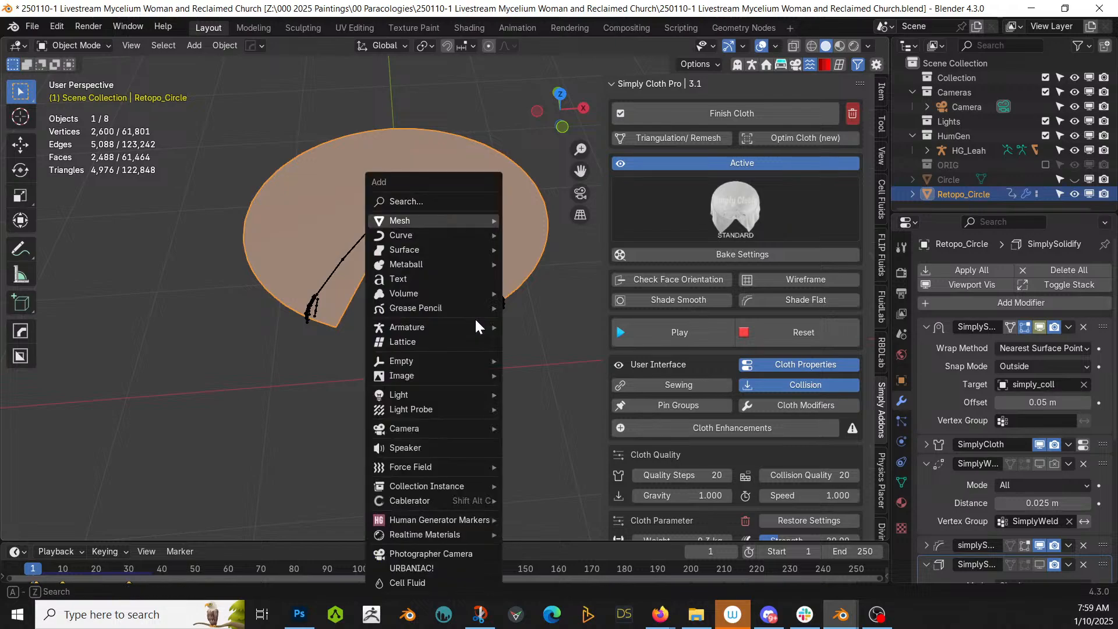
mouse_move(437, 221)
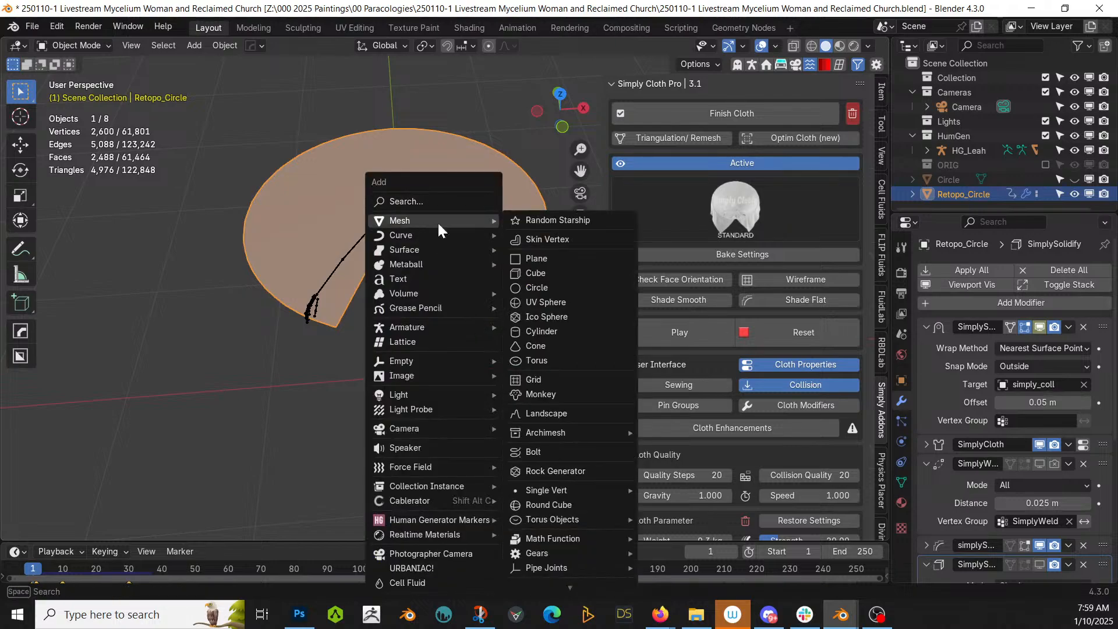
left_click(557, 255)
key("slash")
scroll(505, 301, "down", 1)
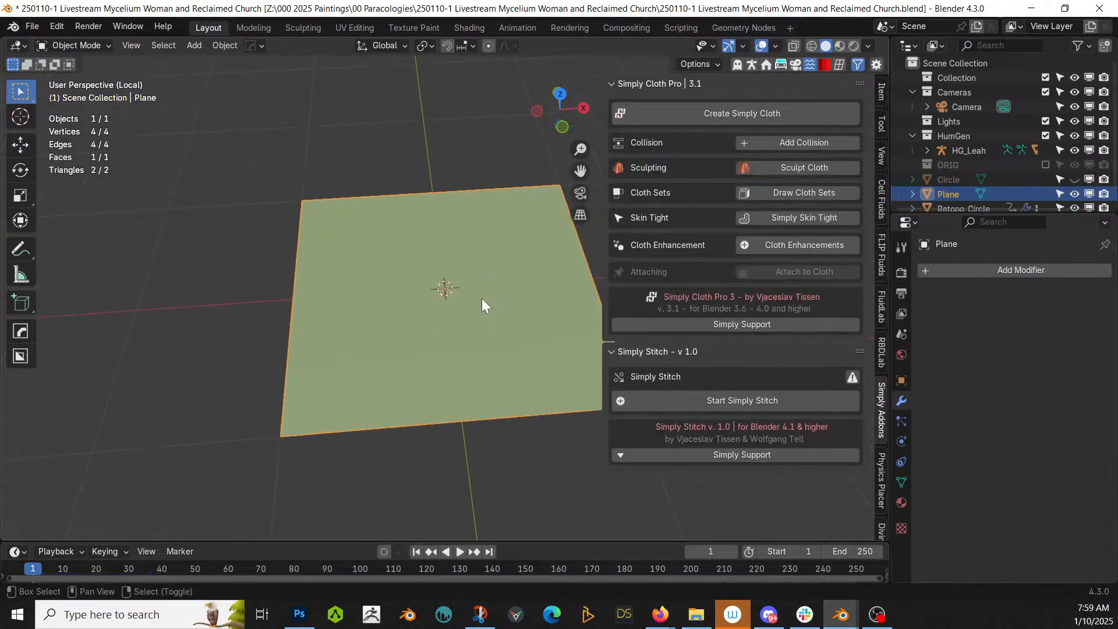
middle_click_drag(482, 299, 380, 340, "shift")
Subdivide the plane in Edit Mode and raise the number of cuts to 5.
key("Tab")
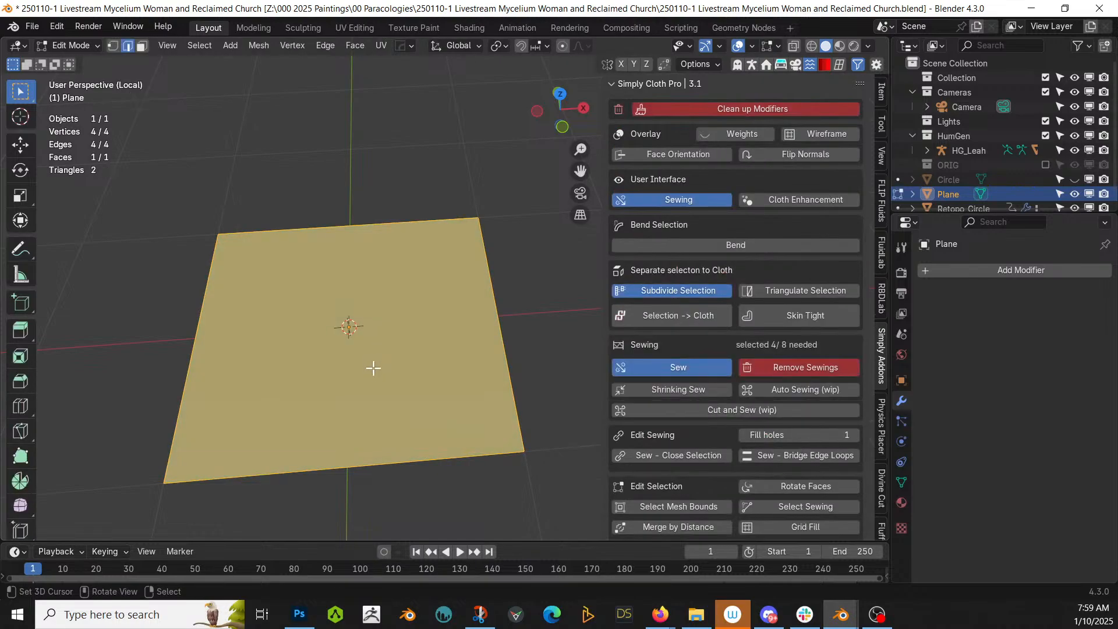
right_click(371, 383)
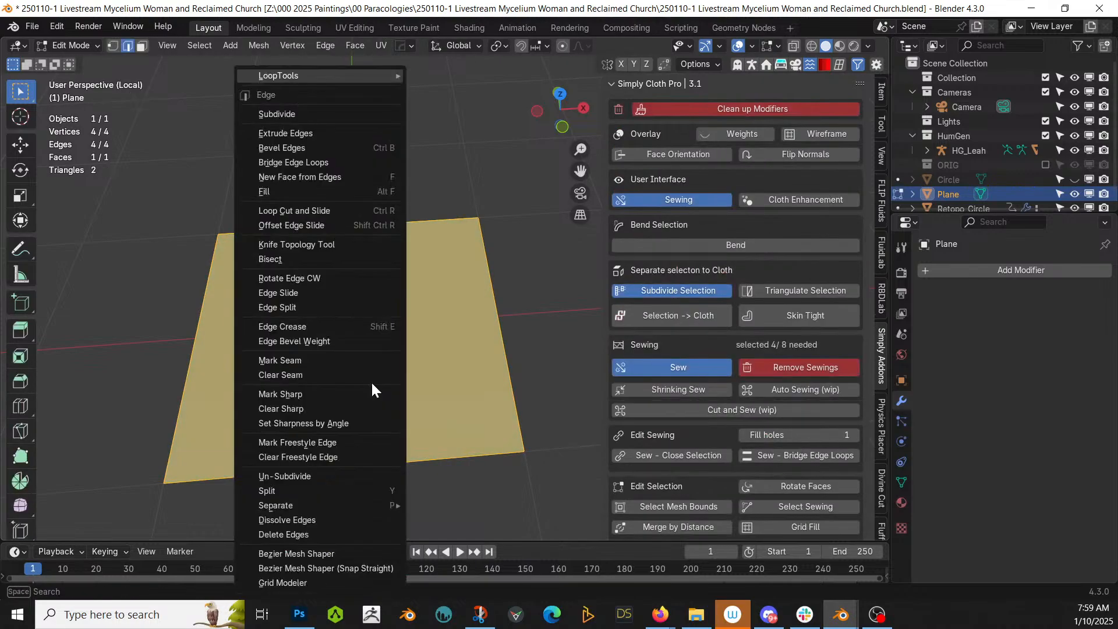
left_click(317, 115)
left_click(238, 429)
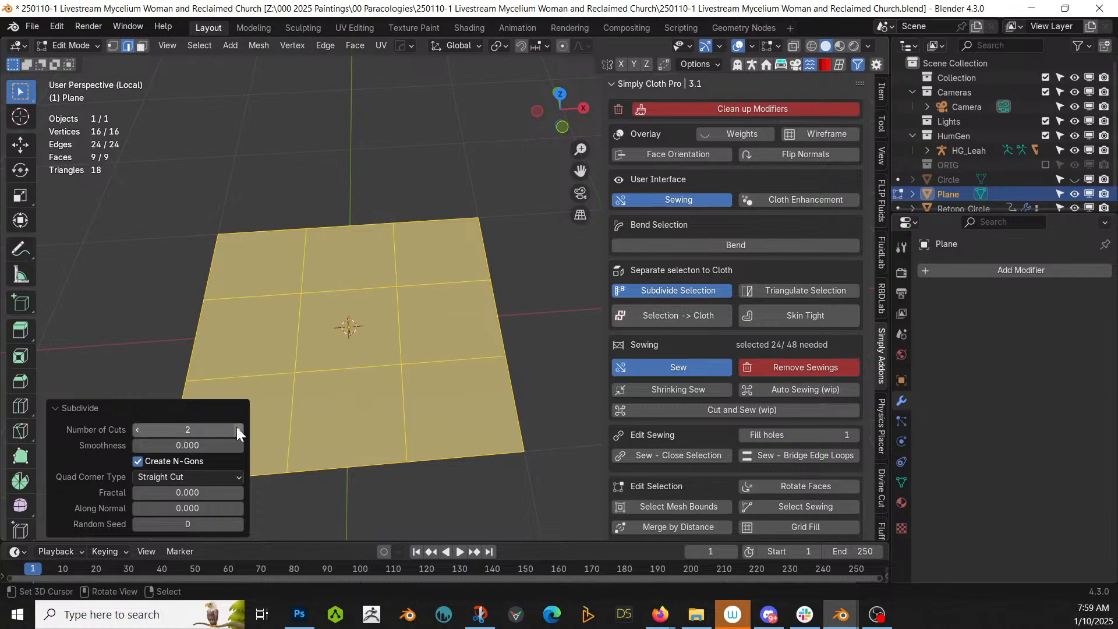
left_click(238, 429)
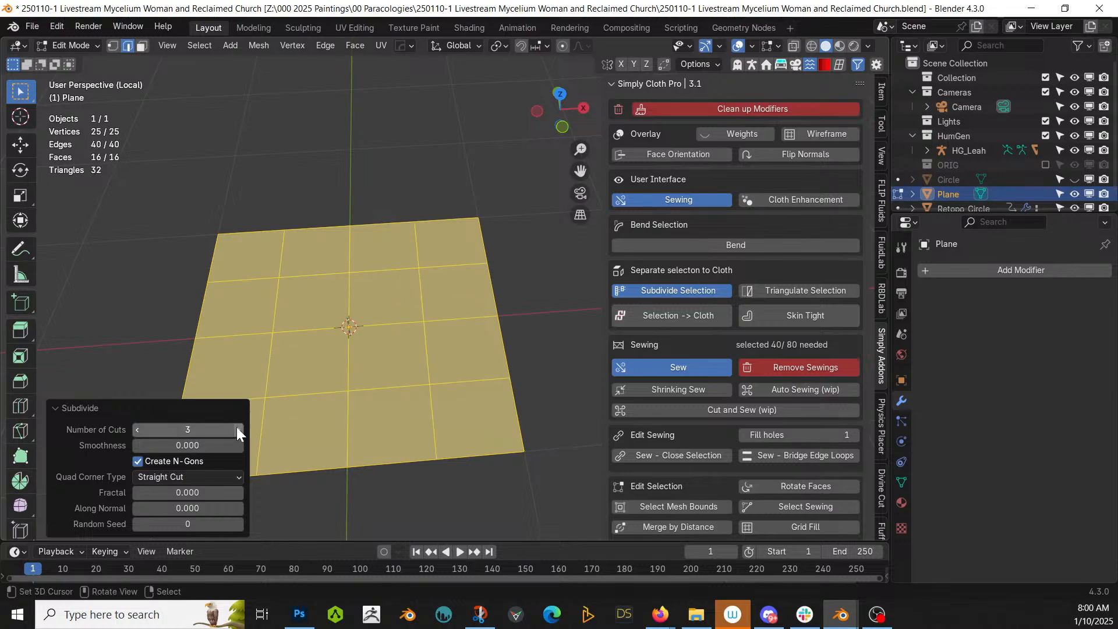
left_click(238, 429)
left_click(238, 429)
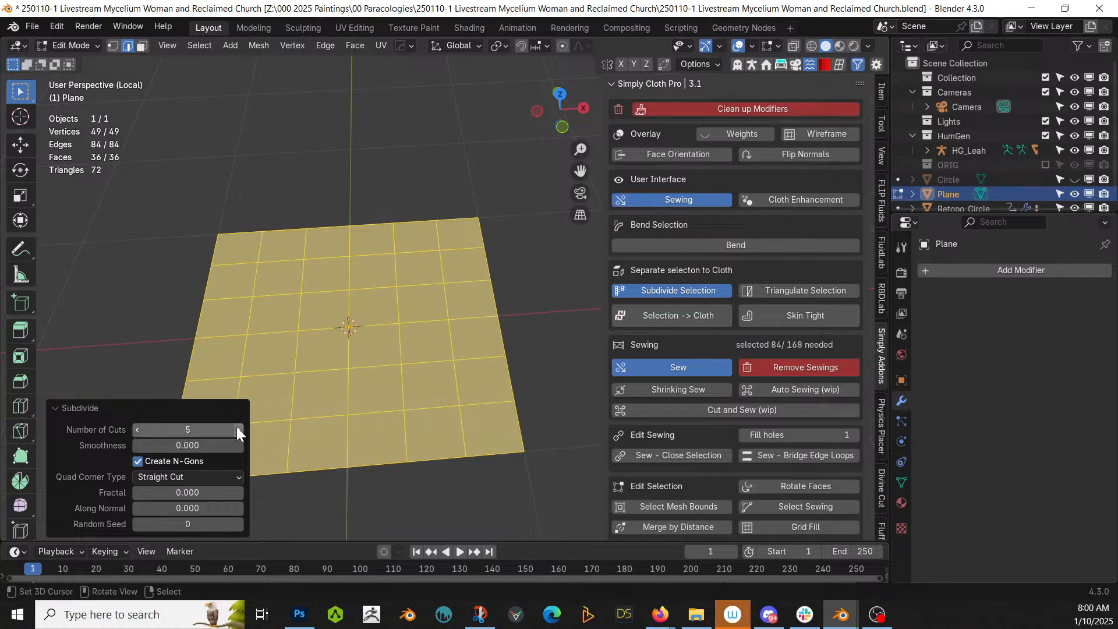
left_click(137, 430)
left_click(238, 429)
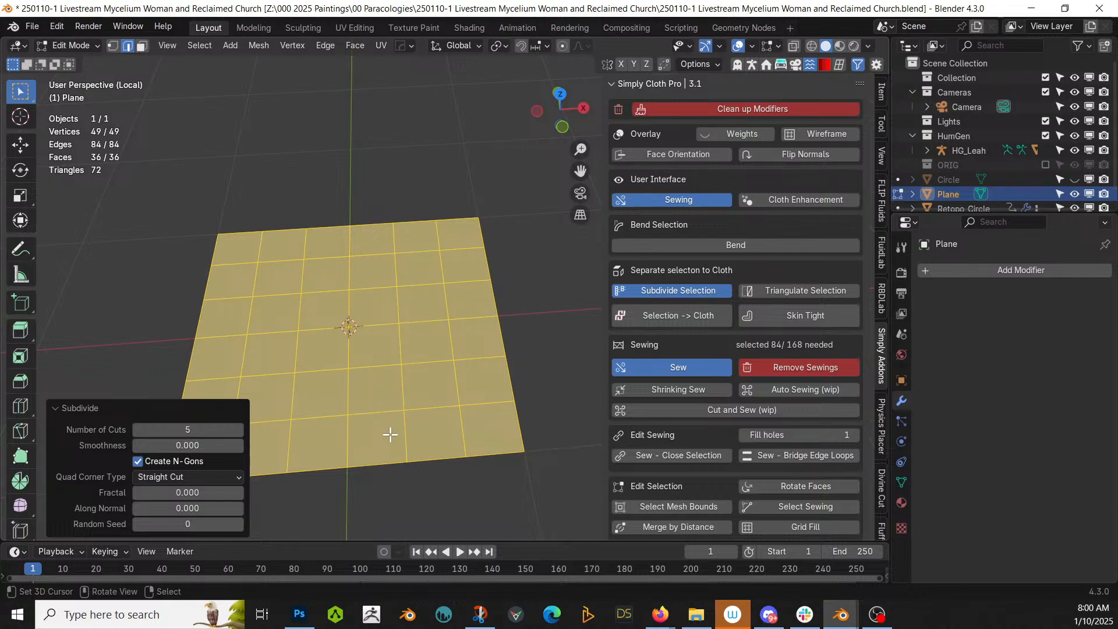
Reduce the plane's subdivision to 1 cut.
left_click(138, 431)
left_click(137, 431)
left_click(137, 431)
left_click(137, 431)
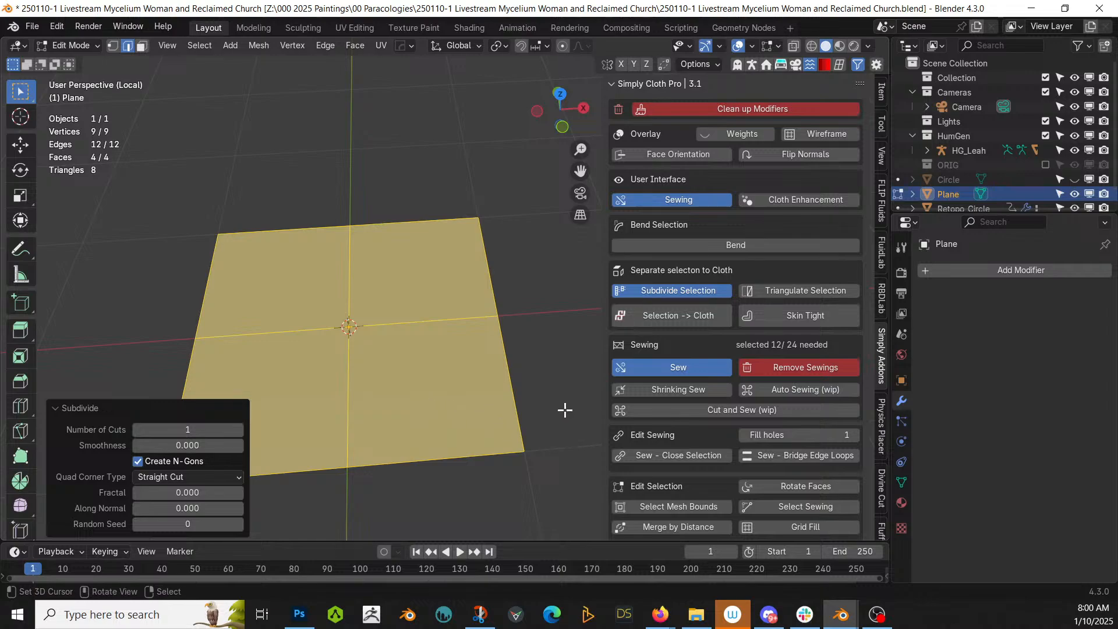
Revert through the undo history to the Toggle Edit Mode entry before the cape's Subdivide, and return to Object Mode outside local view.
left_click(56, 26)
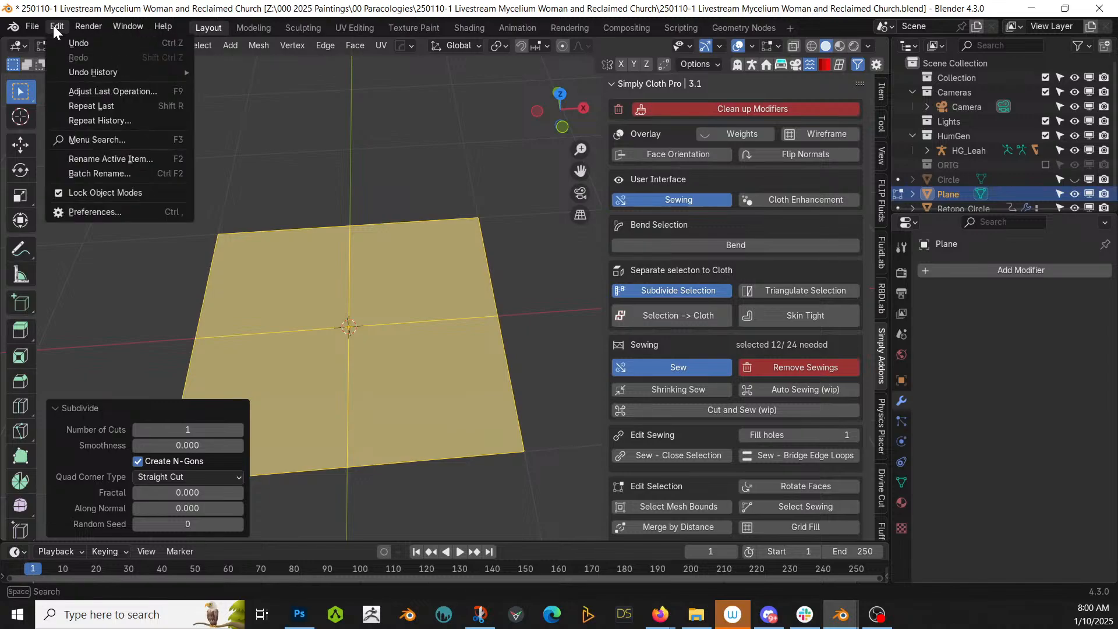
mouse_move(104, 73)
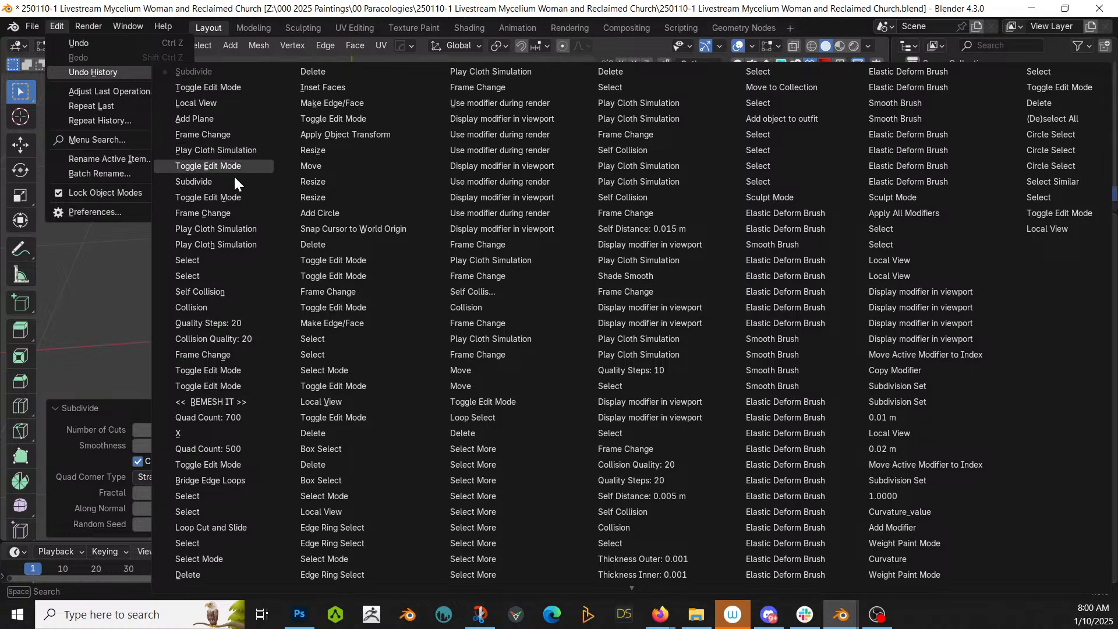
left_click(239, 200)
key("Tab")
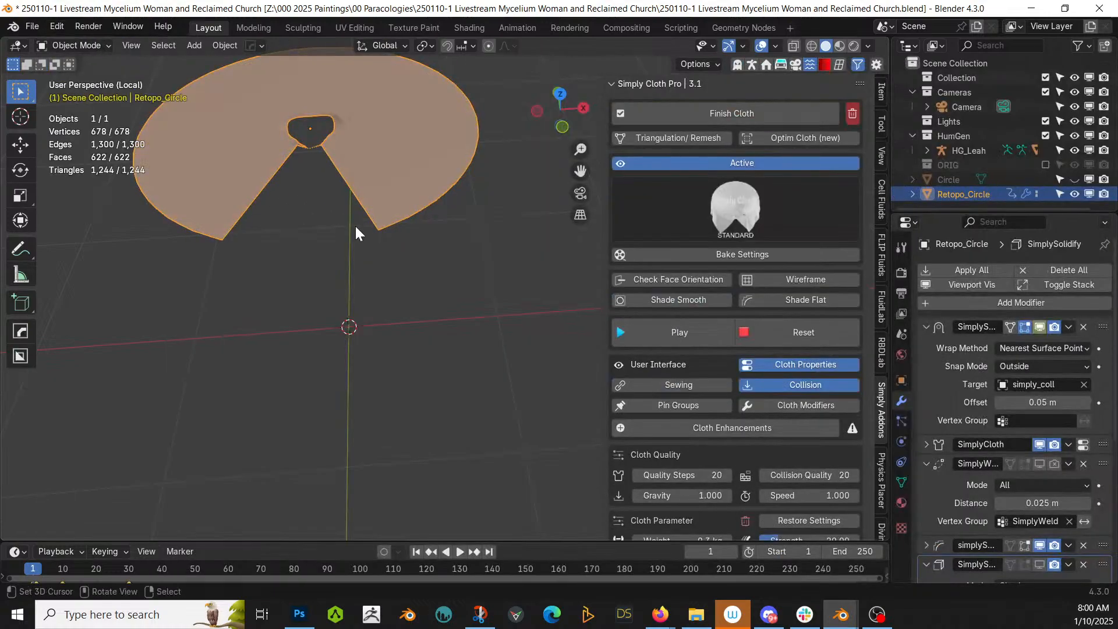
key("KP_Divide")
Add a mesh plane at the character's feet and subdivide it once in Edit Mode.
key("shift+a")
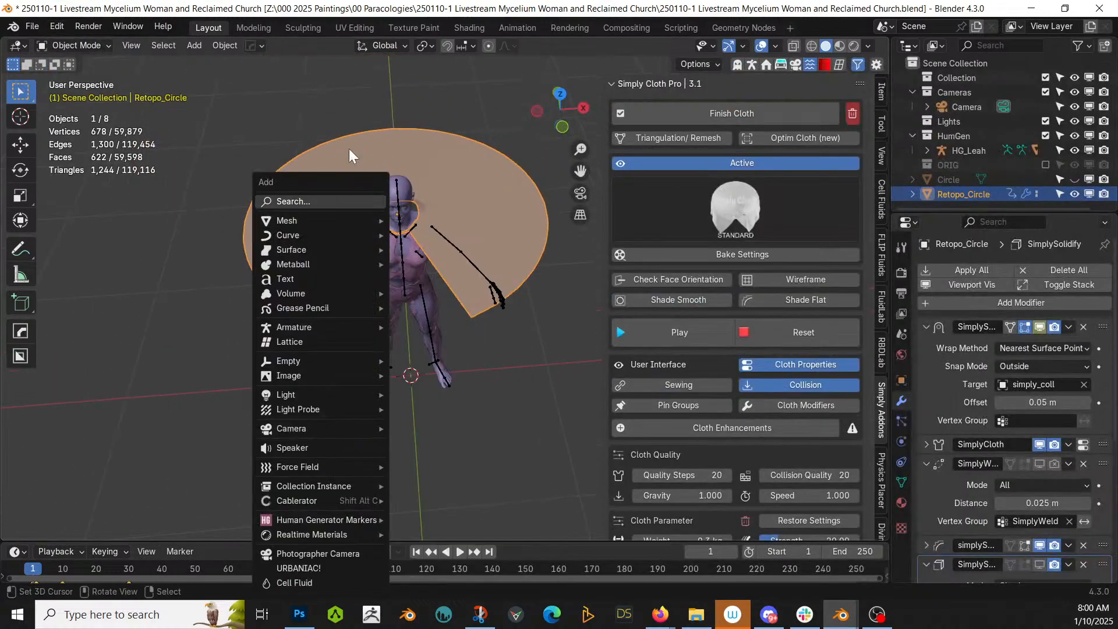
mouse_move(299, 221)
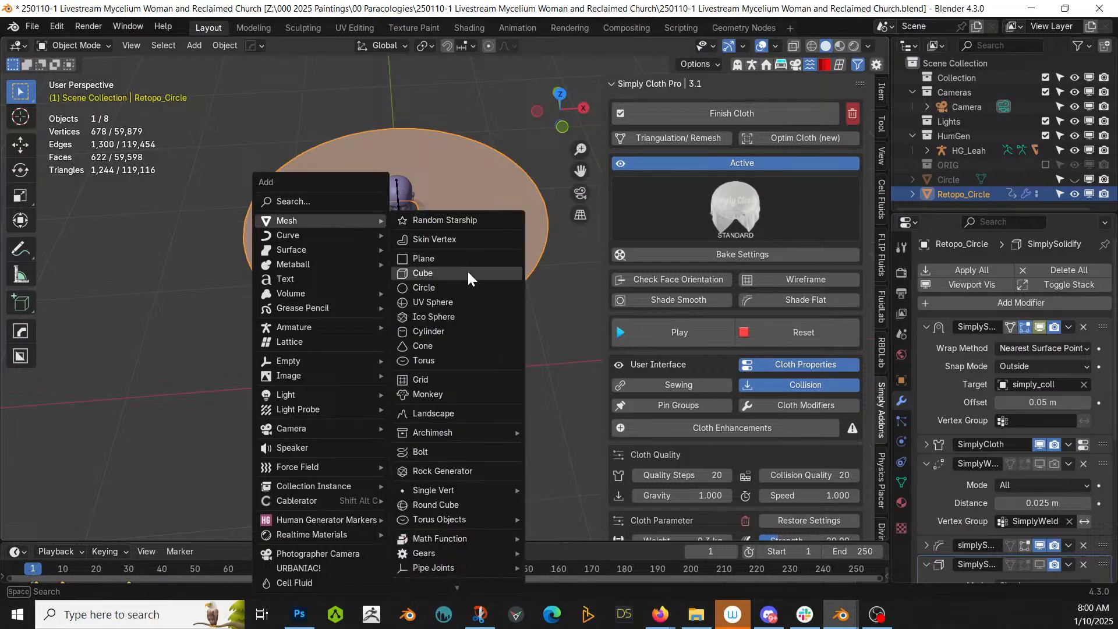
left_click(453, 262)
key("Tab")
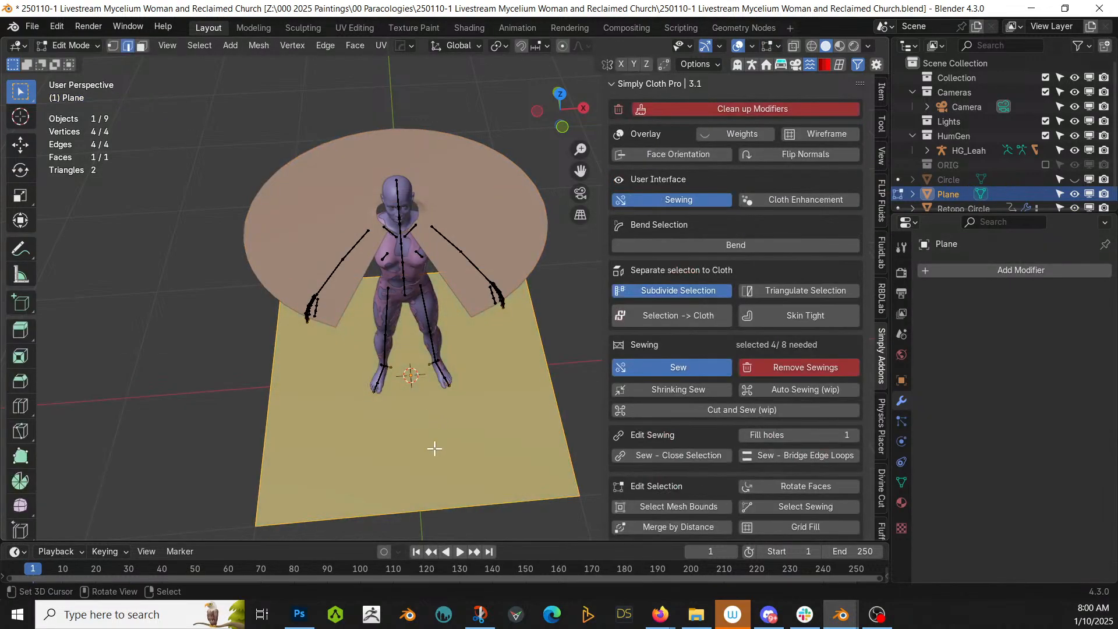
right_click(435, 475)
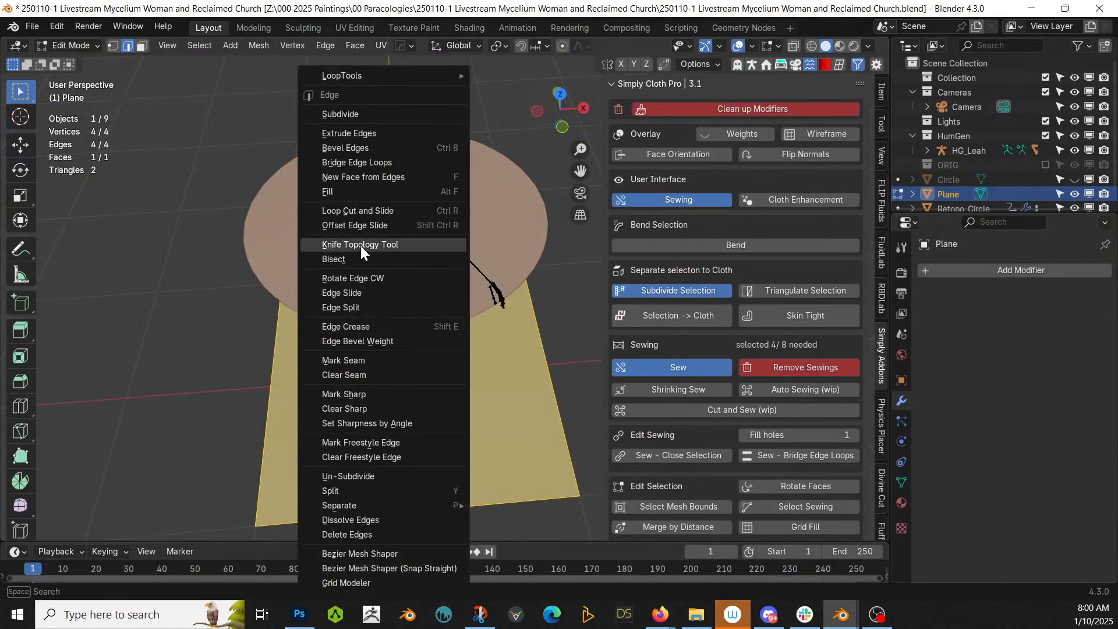
left_click(356, 117)
Bevel the plane's central lengthwise edge loop by about 0.37 m with one segment.
left_click(417, 438, "alt")
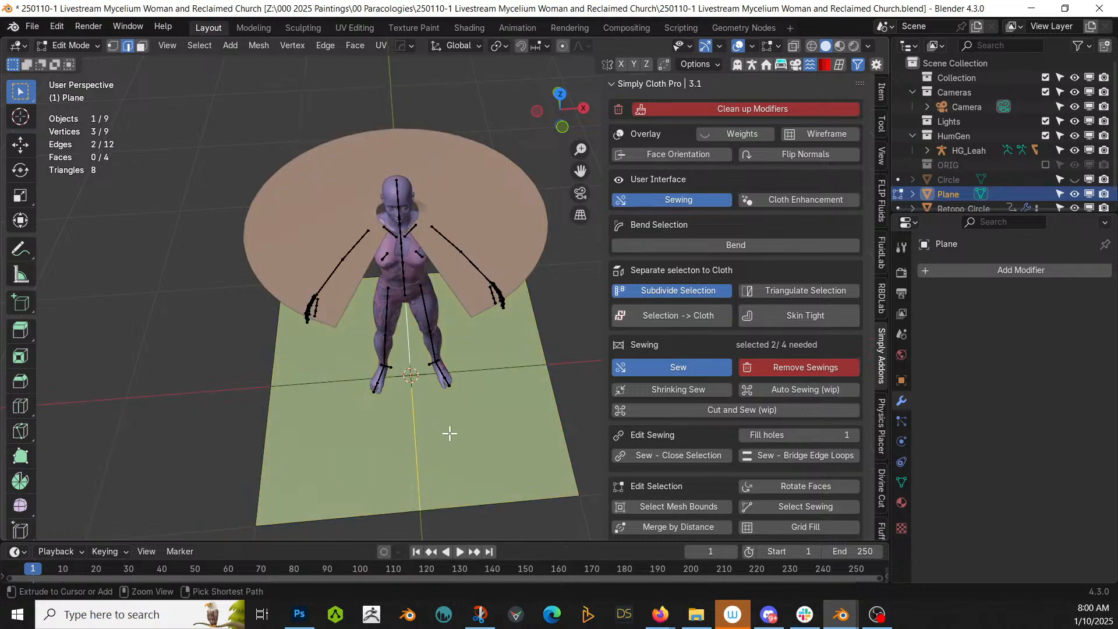
key("ctrl+b")
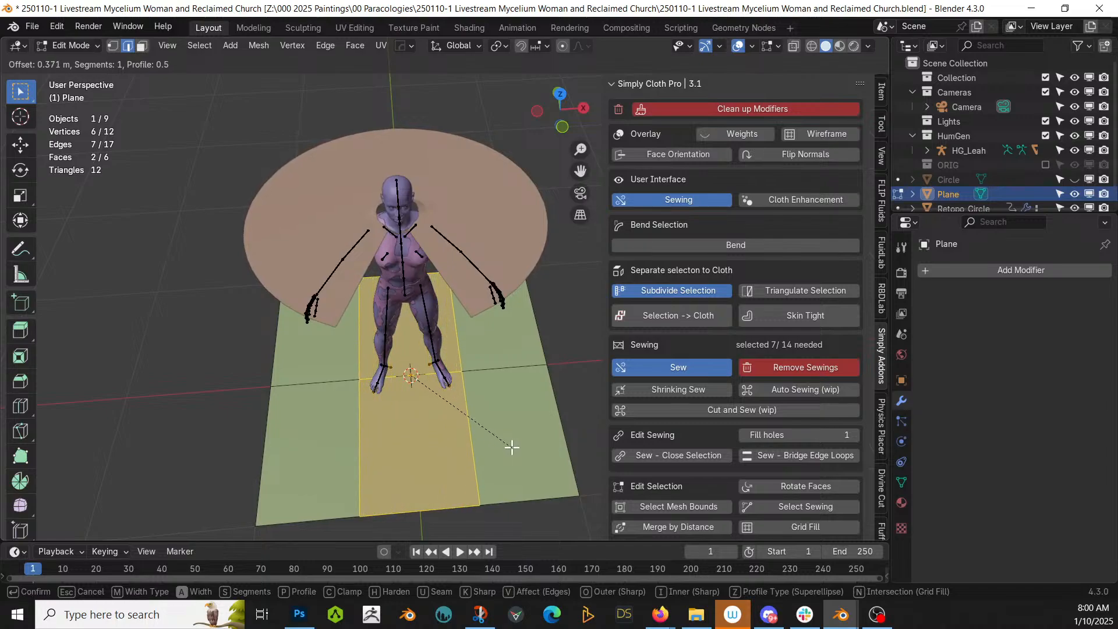
left_click(512, 446)
Extrude the plane's central cross edge upward about 1.48 m along Z, scale its top edge narrower, and return to Object Mode.
middle_click_drag(510, 445, 420, 447)
left_click(416, 446)
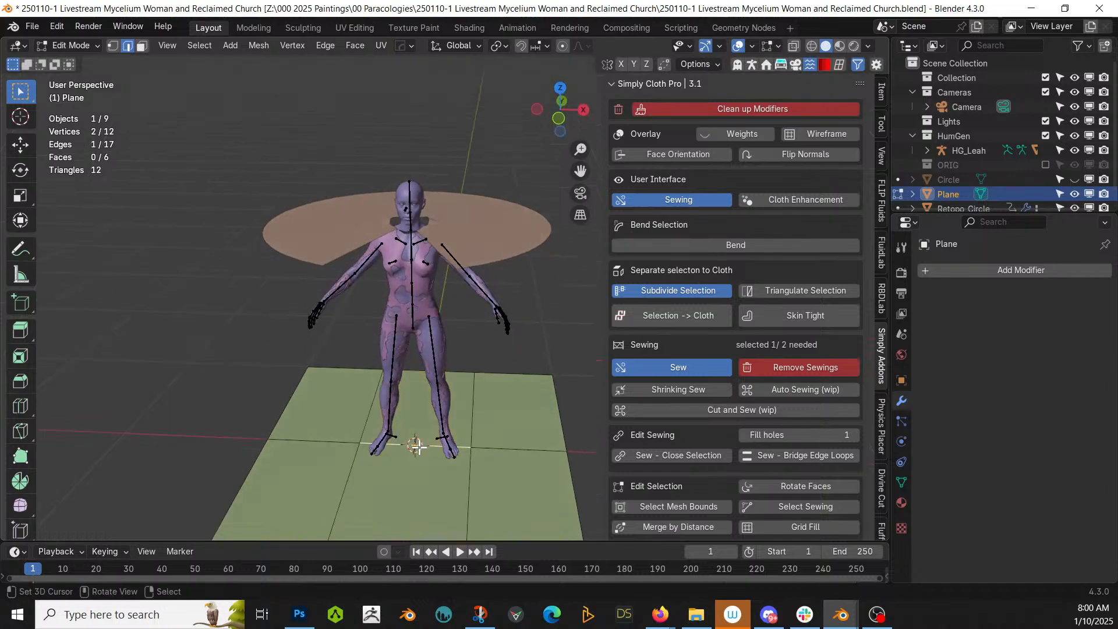
key("e")
key("z")
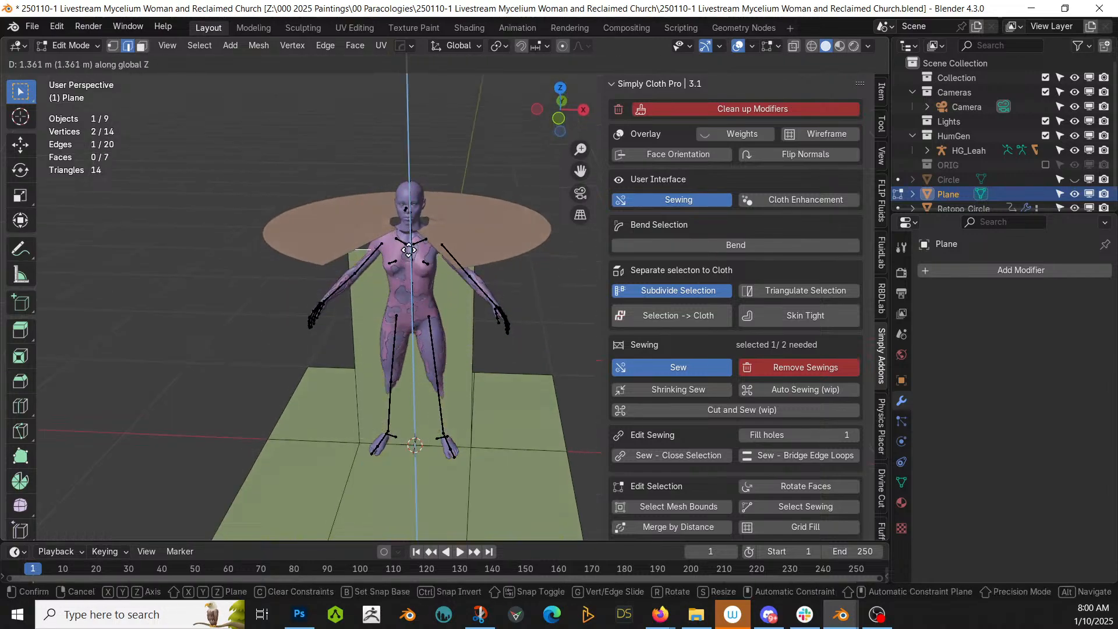
left_click(409, 233)
key("s")
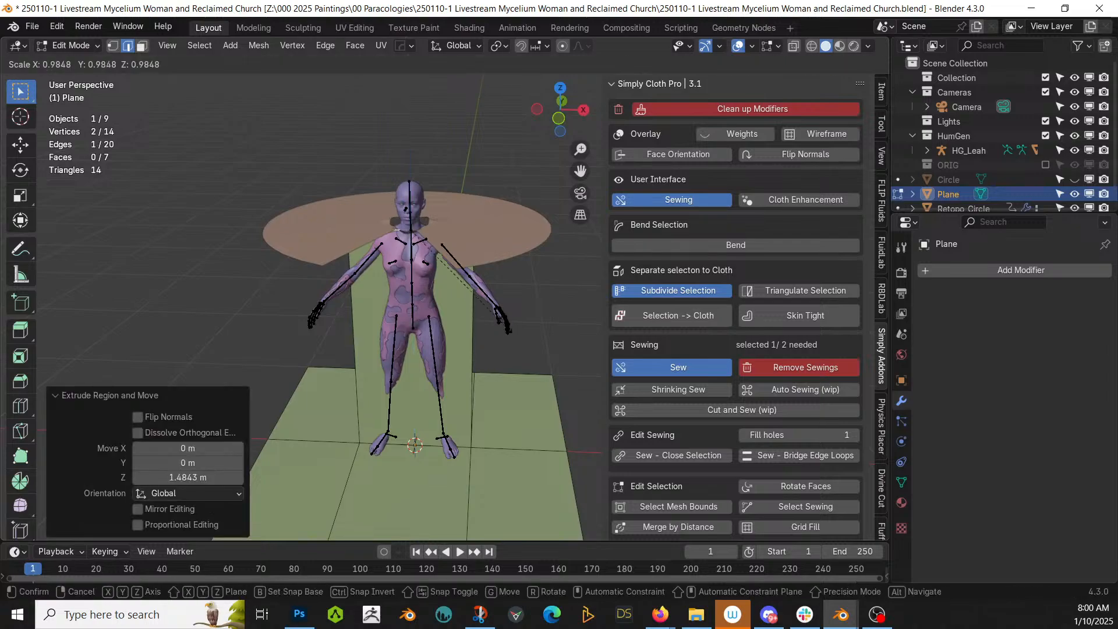
left_click(411, 297)
key("Tab")
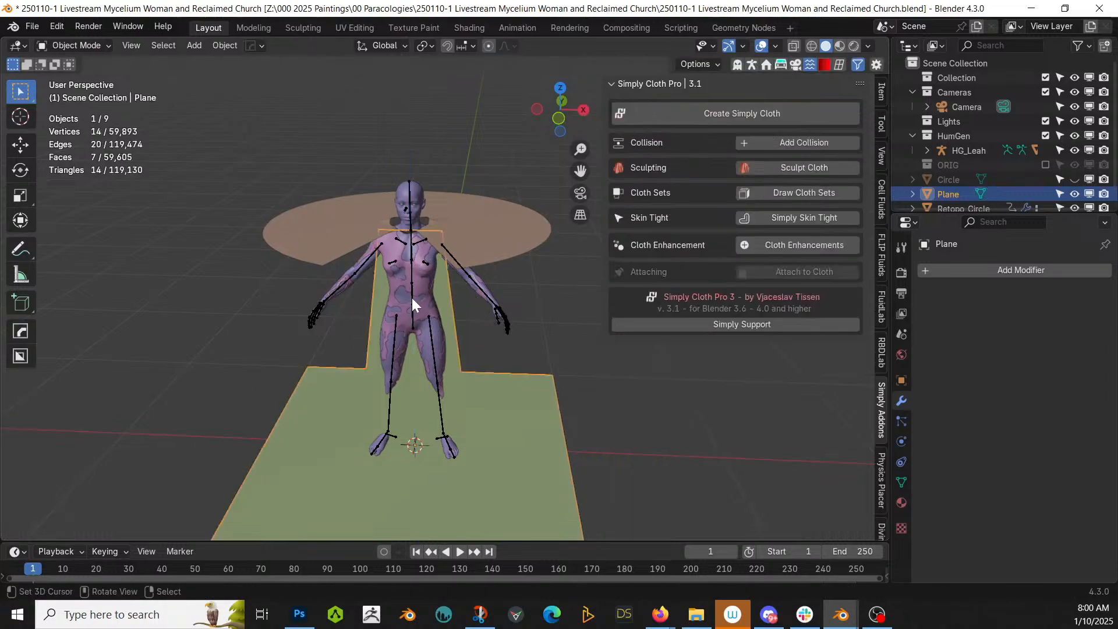
Add the cape to the plane selection and bring up the Tissue add-on's tools.
scroll(421, 303, "down", 2)
middle_click_drag(424, 309, 387, 388)
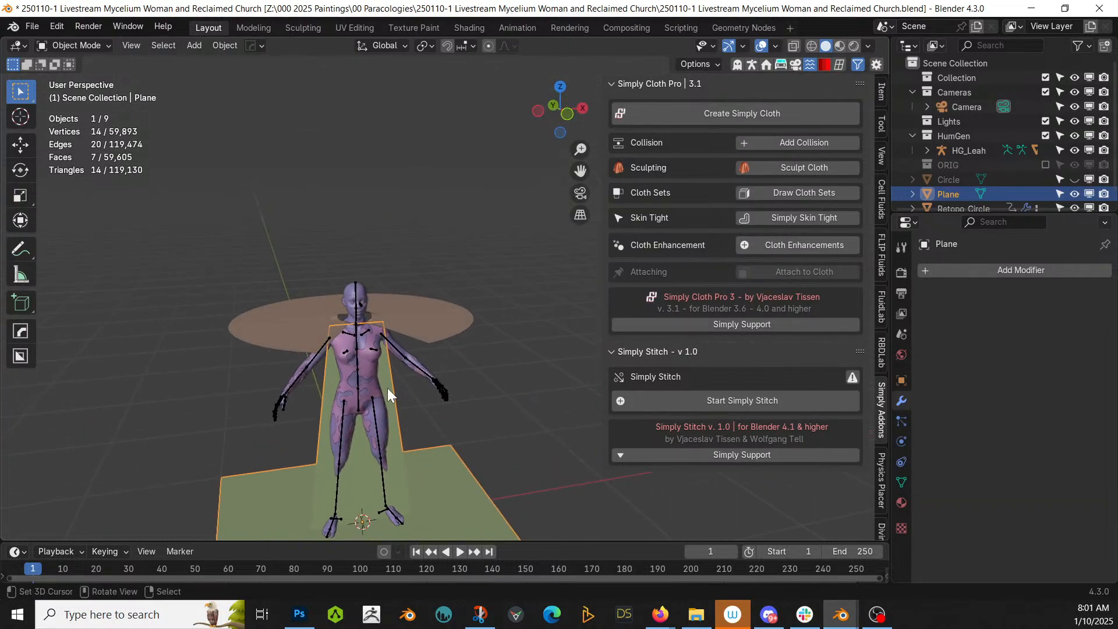
scroll(387, 387, "up", 2)
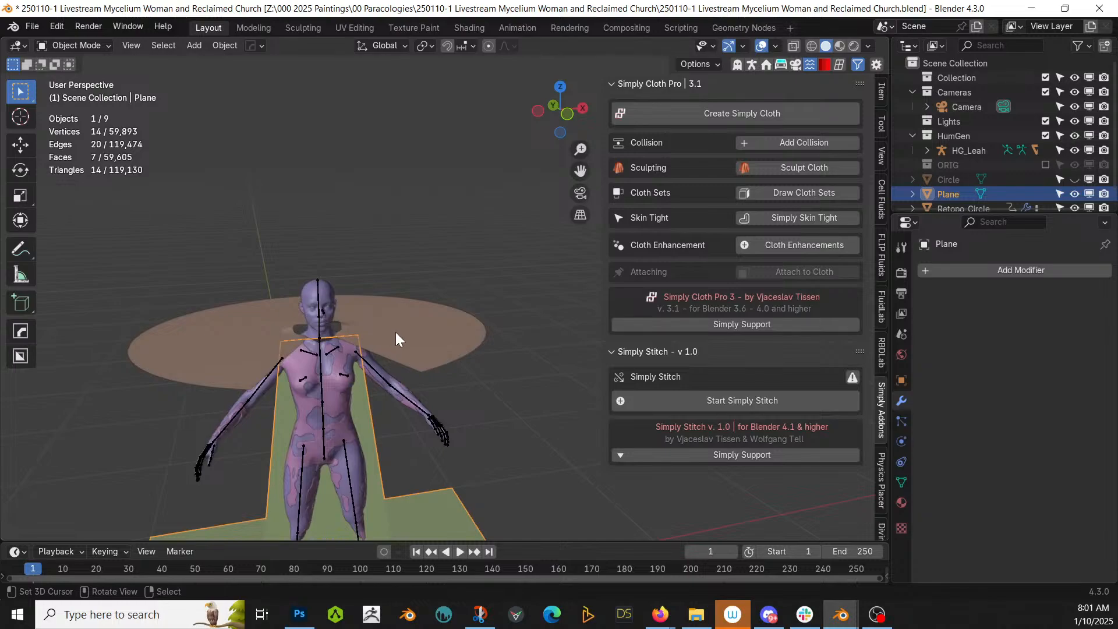
left_click(417, 340, "shift")
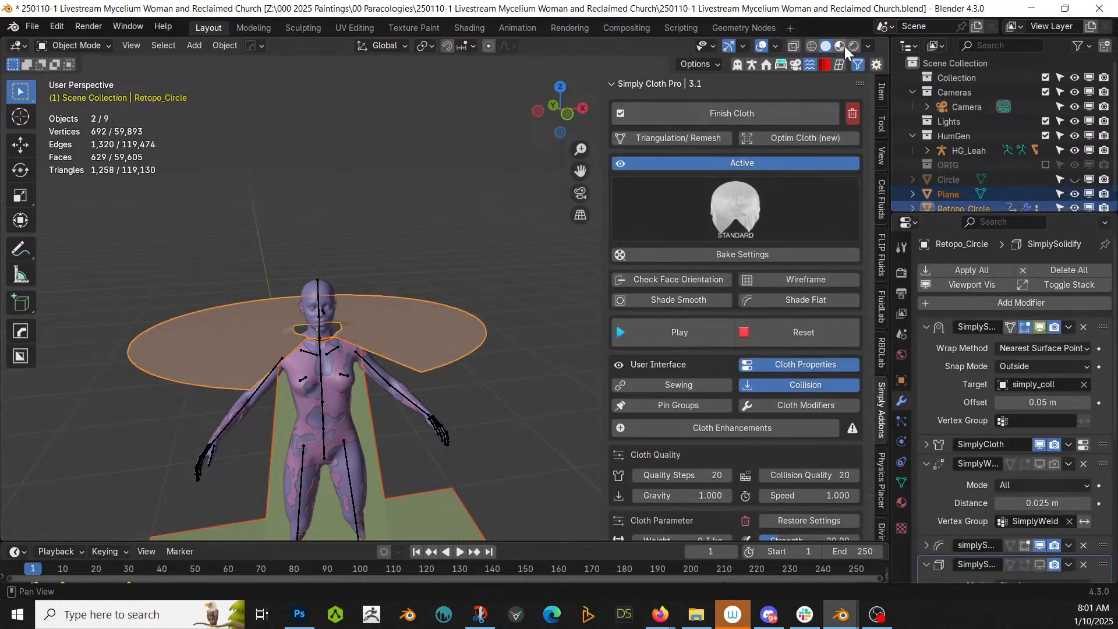
left_click(840, 65)
left_click(881, 363)
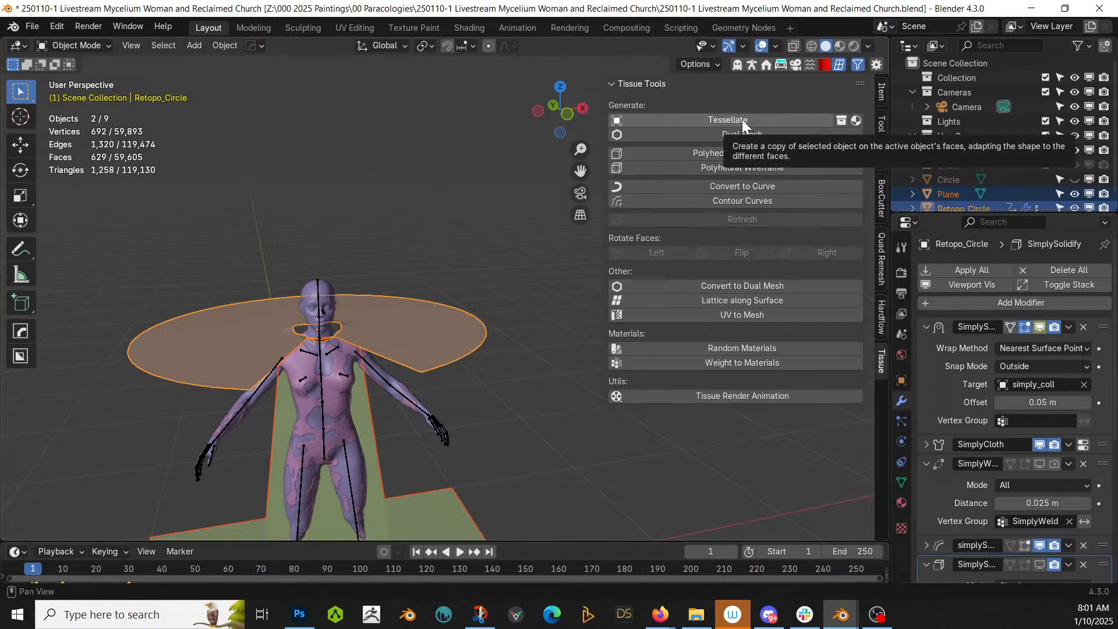
Select only the cape and delete all of its modifiers.
left_click(425, 312)
scroll(1061, 450, "down", 3)
scroll(1061, 447, "down", 3)
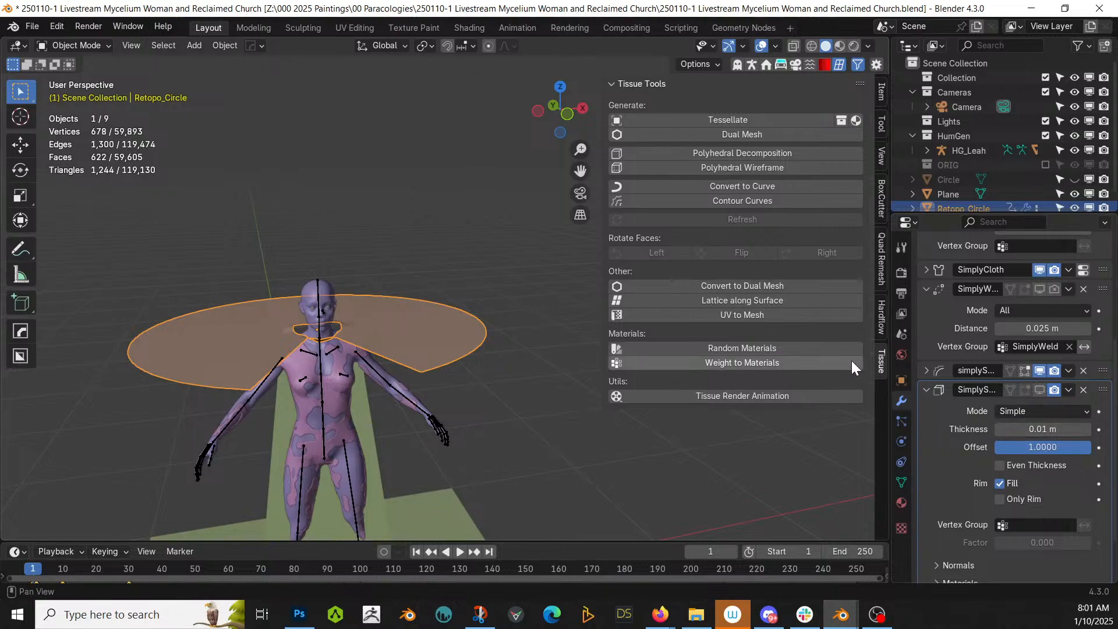
scroll(1029, 396, "up", 5)
scroll(1029, 401, "up", 3)
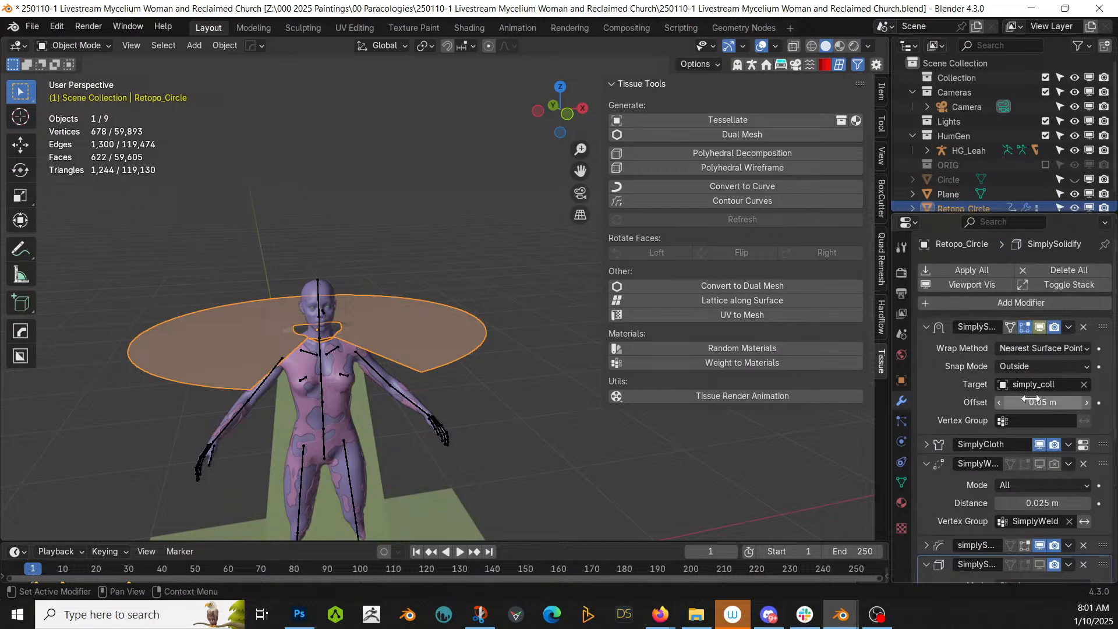
left_click(1067, 266)
left_click(1025, 269)
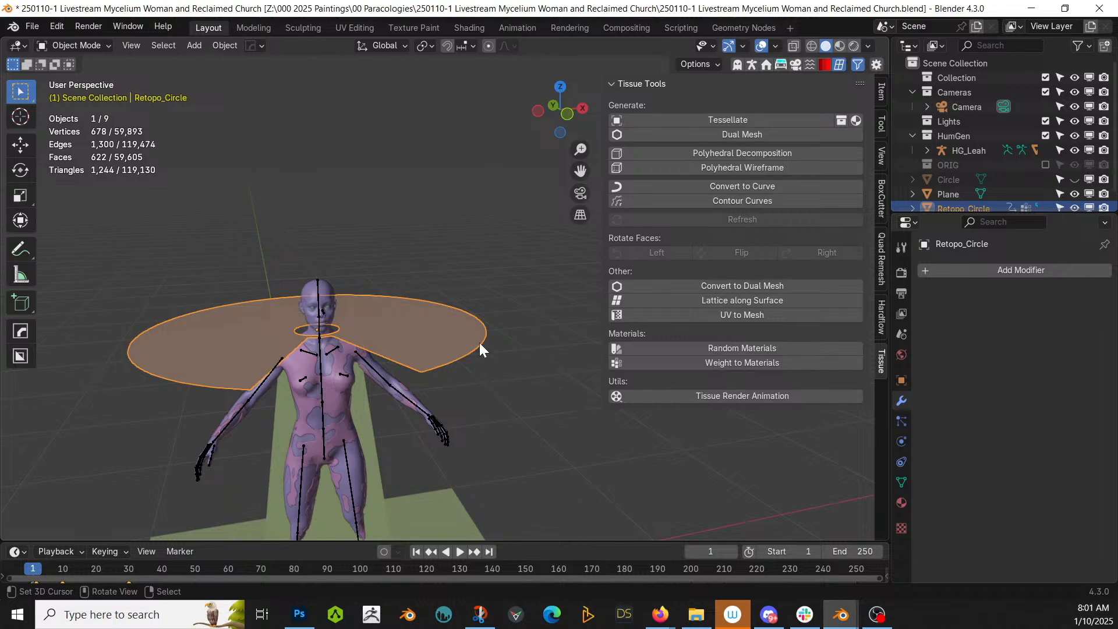
Tessellate the spiked plane across the cape with Quad fill mode and Relative thickness at scale 1.00.
scroll(432, 480, "down", 3)
left_click(433, 482, "shift")
left_click(459, 306, "shift")
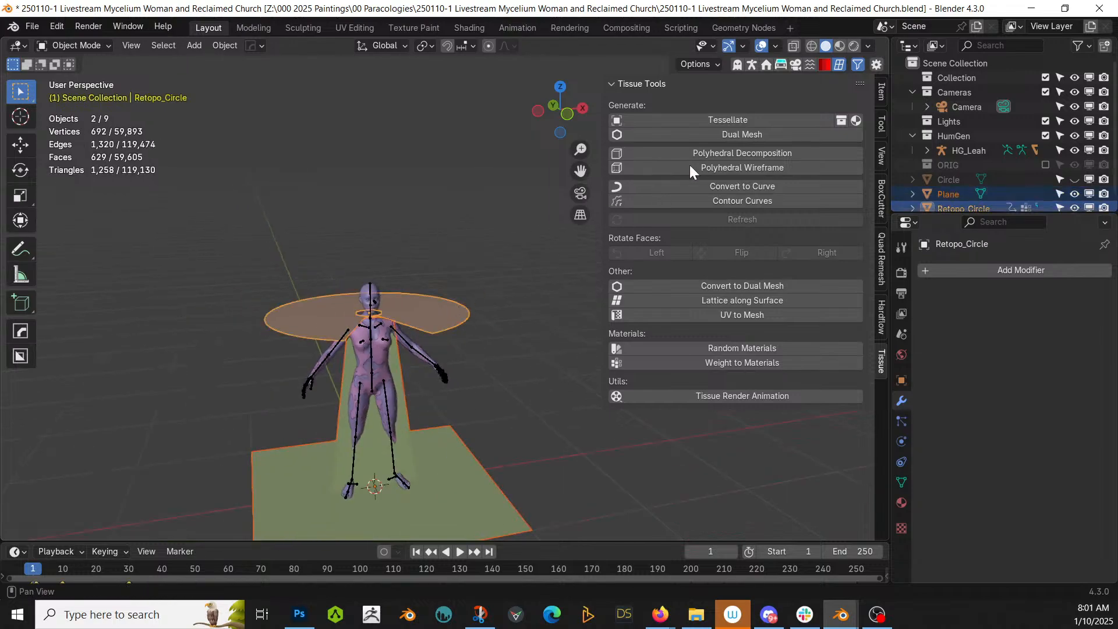
left_click(729, 120)
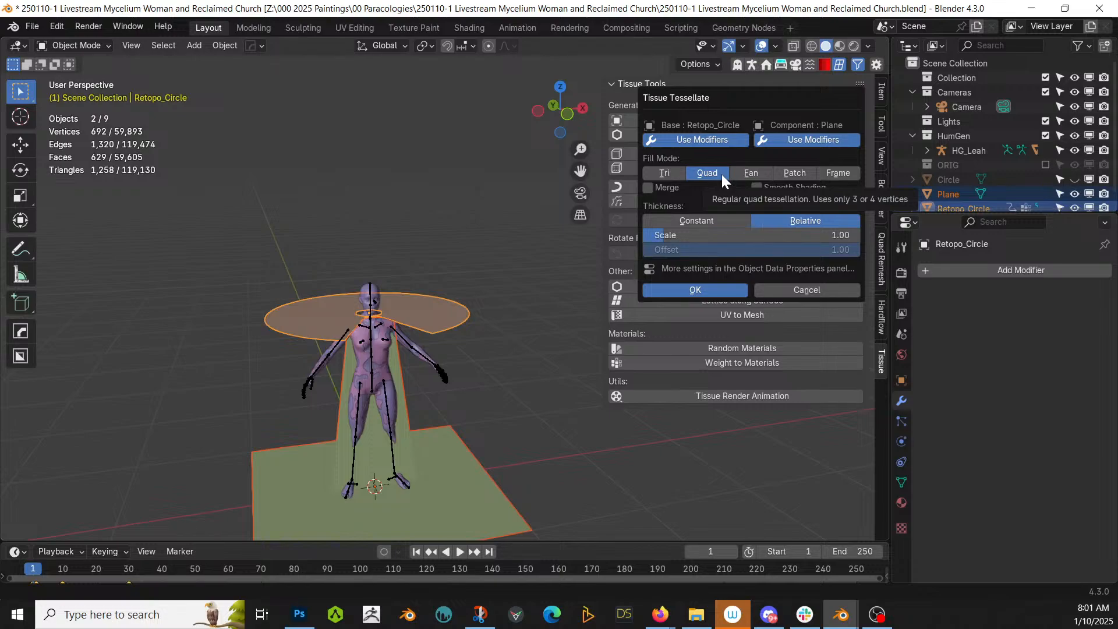
left_click(702, 289)
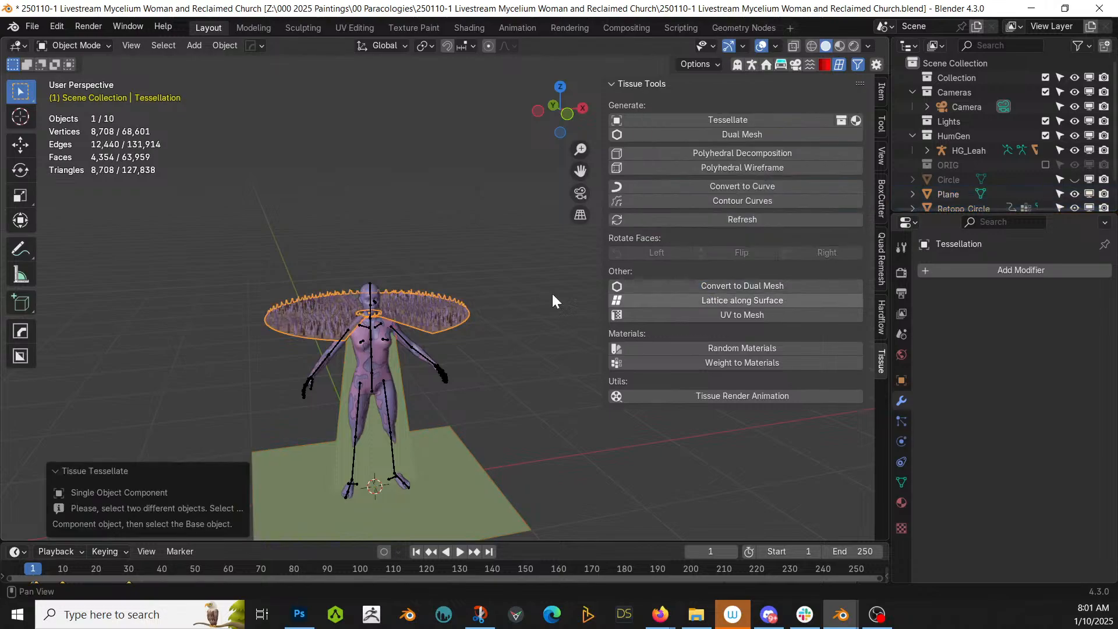
Examine the tessellated spikes on the cape from above and from the front.
scroll(434, 310, "up", 4)
middle_click_drag(434, 310, 446, 278)
scroll(585, 274, "up", 3)
middle_click_drag(554, 278, 557, 319)
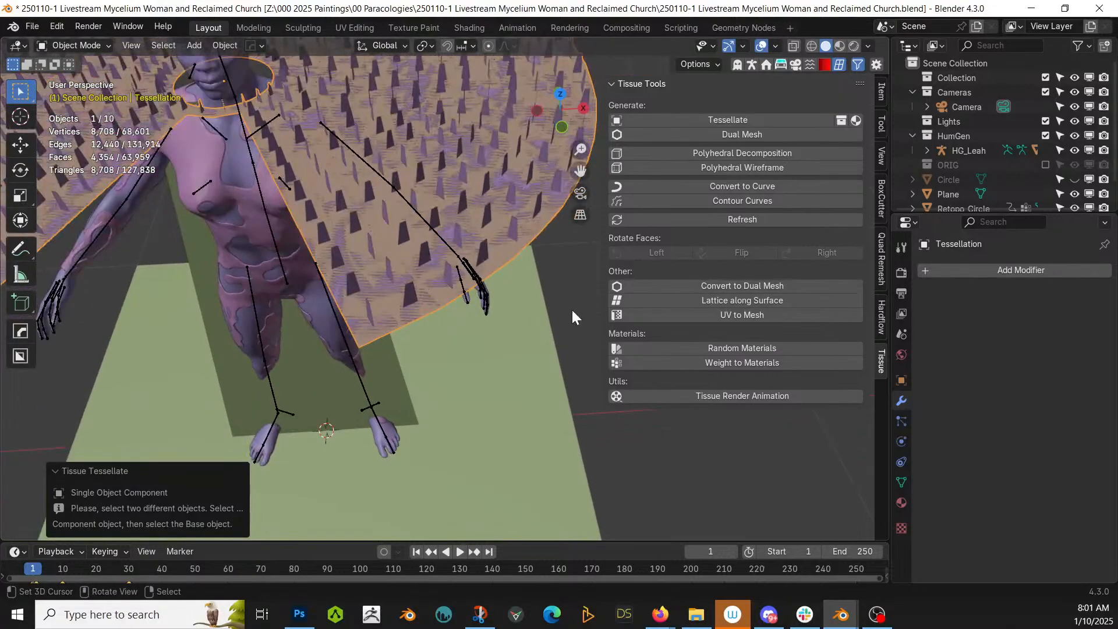
left_click(483, 250)
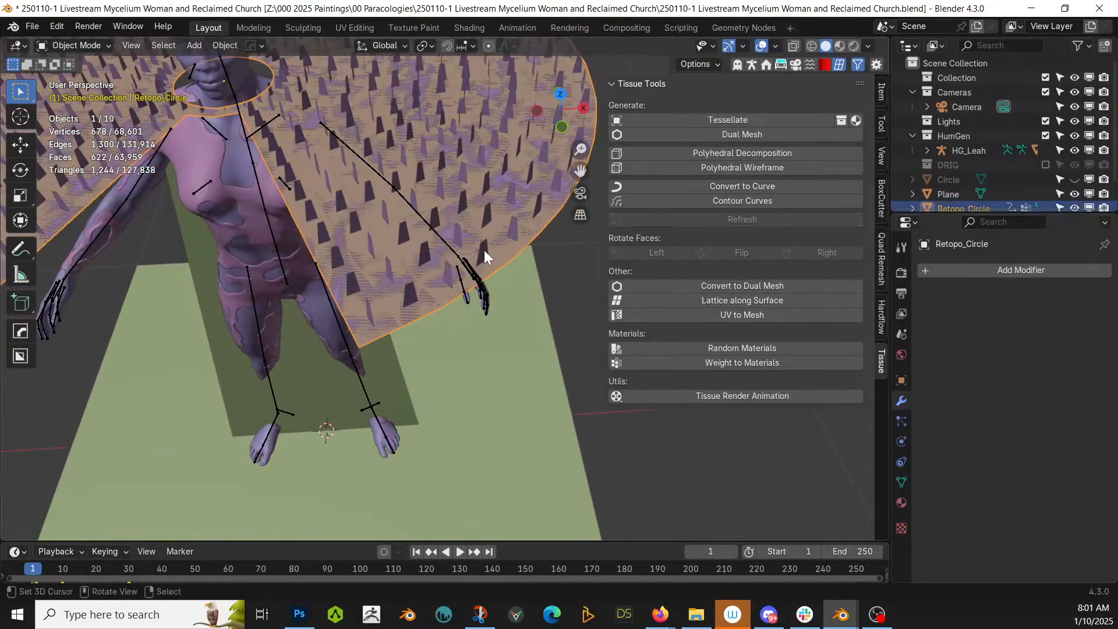
key("KP_Divide")
key("KP_Divide")
middle_click_drag(487, 250, 421, 175)
Select the tessellation object and isolate it in local view.
left_click(417, 193)
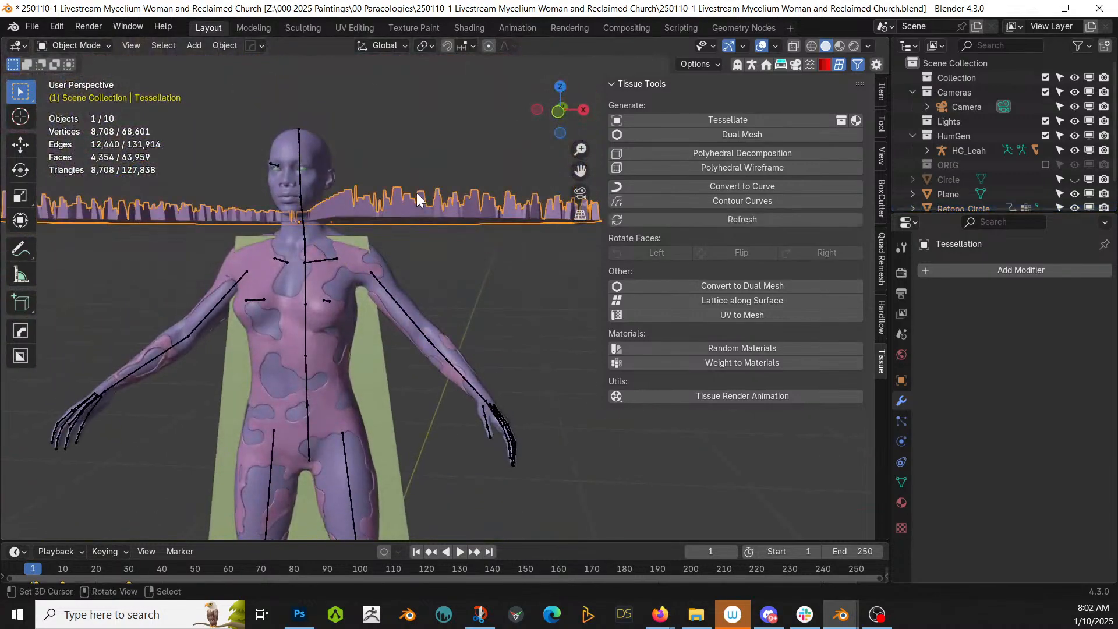
key("KP_Divide")
scroll(417, 193, "up", 3)
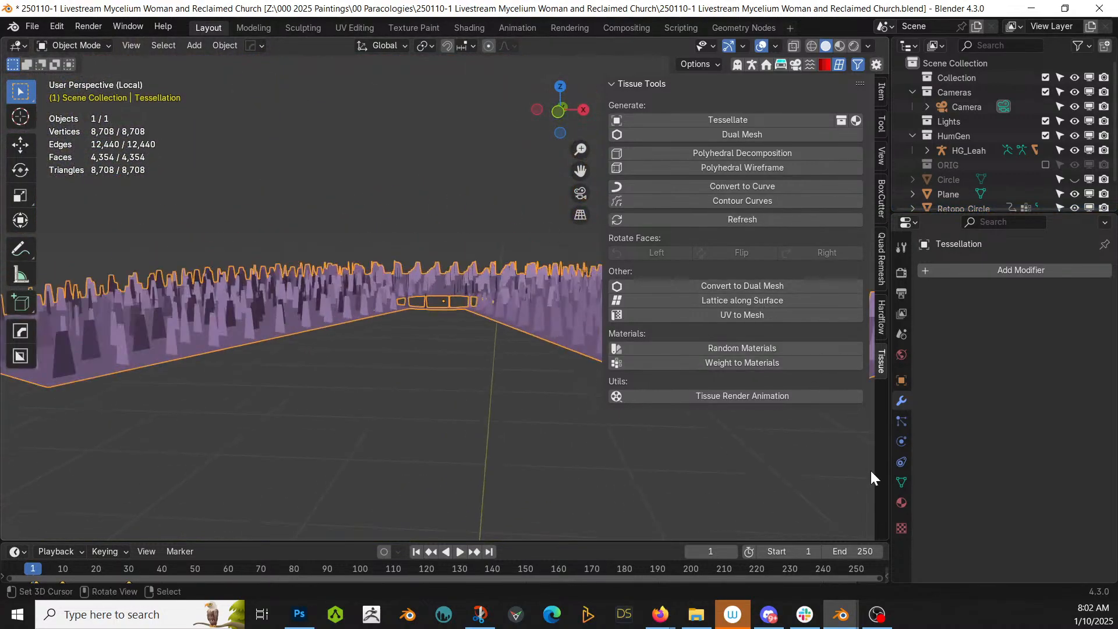
Enable Merge in the tessellation's Tissue Tessellate data settings.
left_click(901, 482)
scroll(1030, 407, "down", 6)
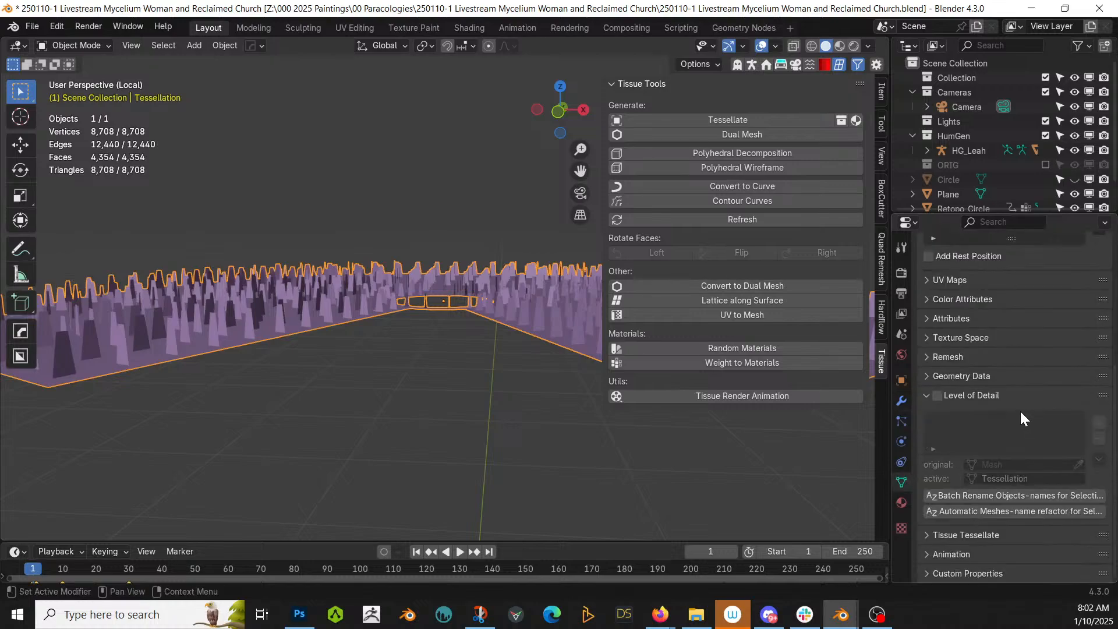
left_click(930, 536)
scroll(976, 478, "down", 10)
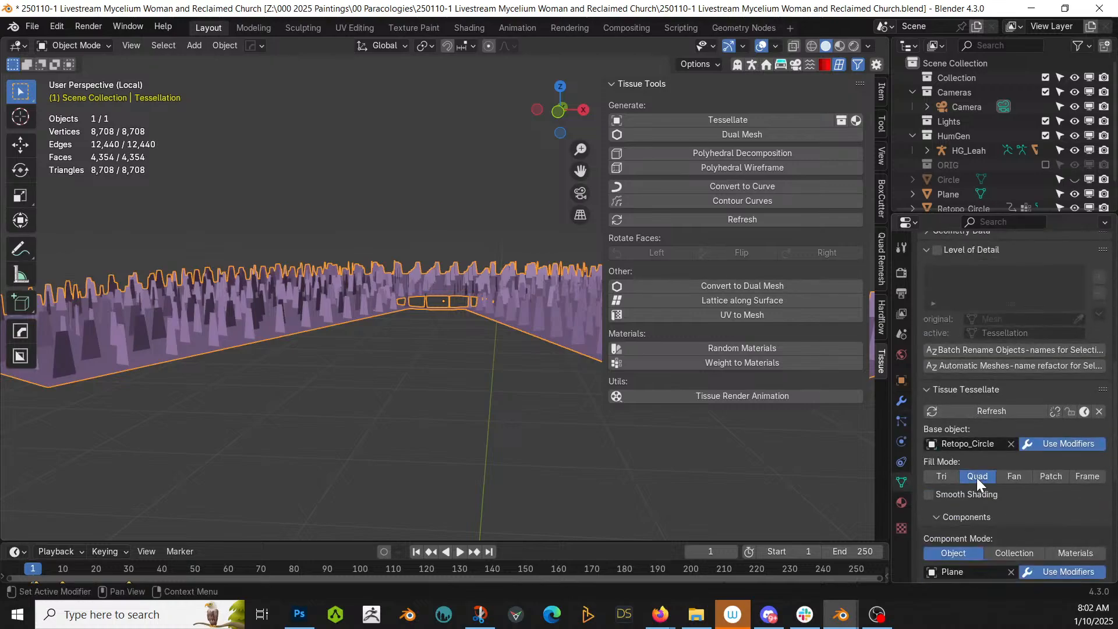
scroll(978, 514, "down", 3)
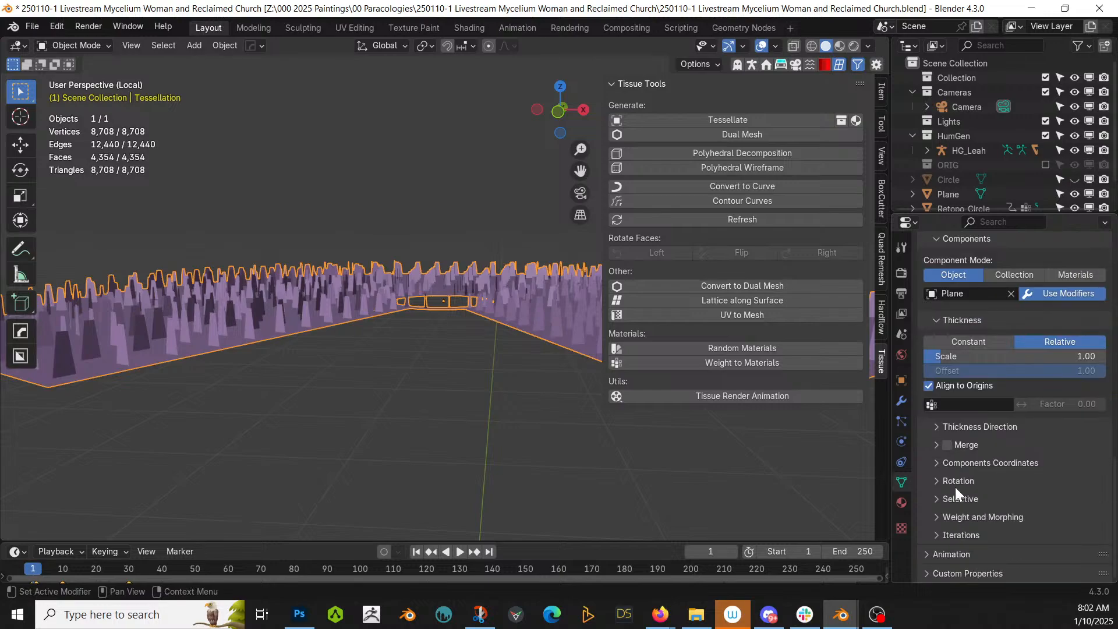
left_click(948, 445)
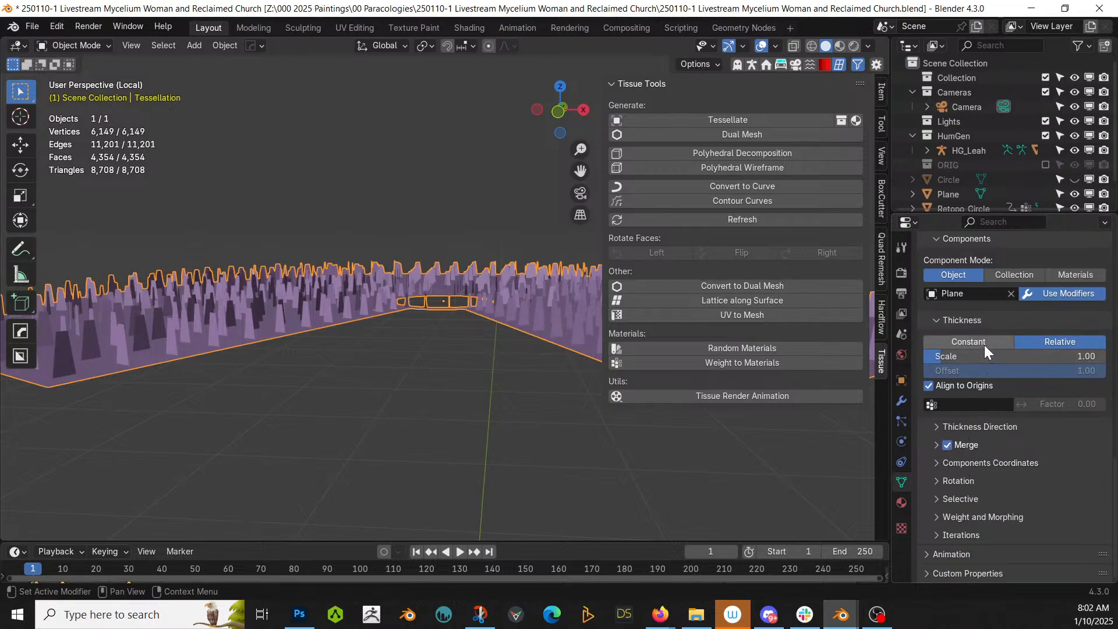
Set the tessellation component rotation to Active UV with a shift of 1.
left_click(938, 483)
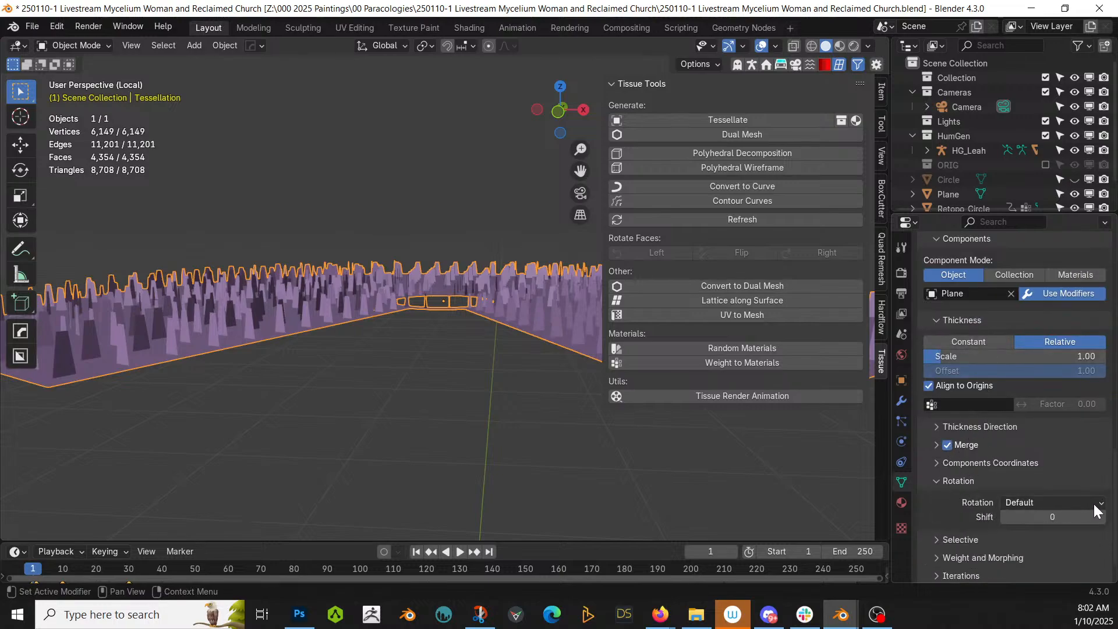
left_click(1059, 502)
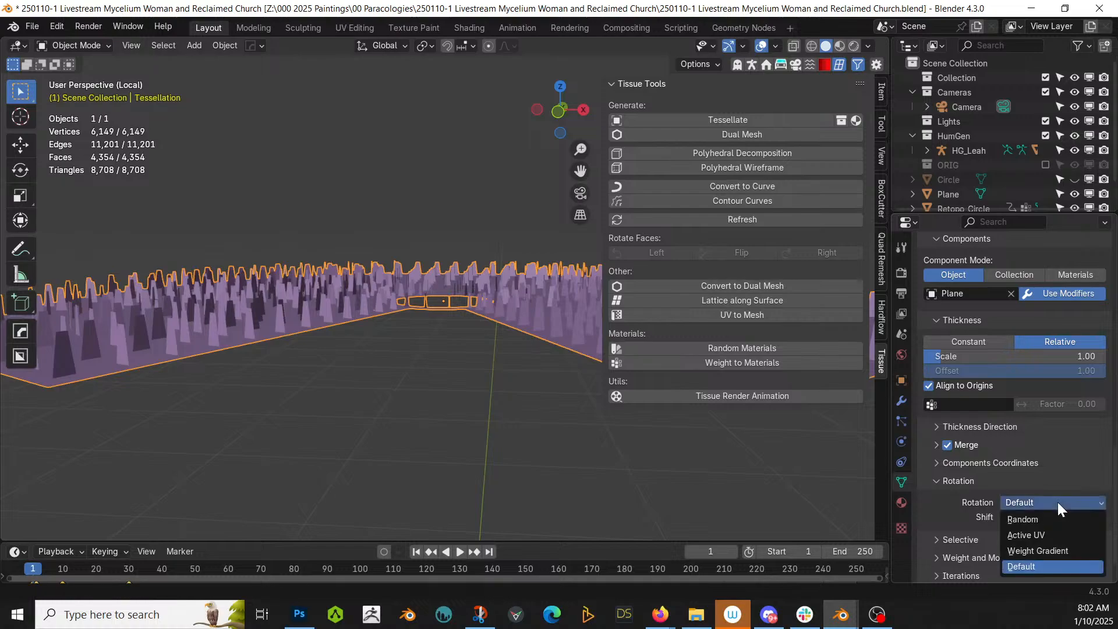
left_click(1041, 535)
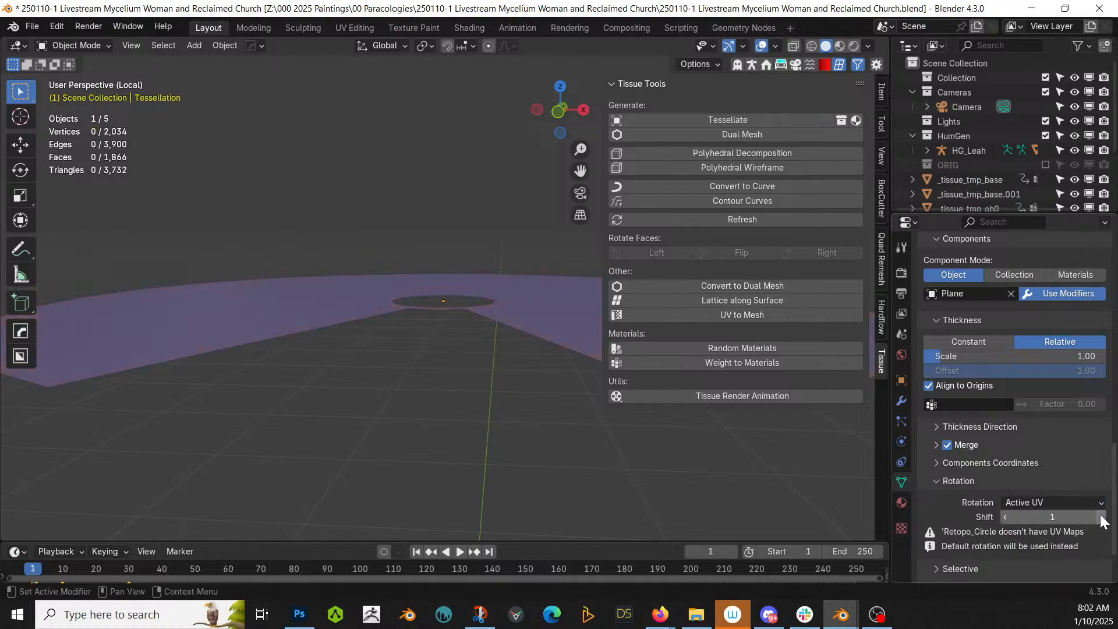
Unwrap the _tissue_tmp_ob0 cape mesh in Edit Mode with Smart UV Project at a 66° angle limit.
middle_click_drag(421, 350, 409, 388)
right_click(256, 284)
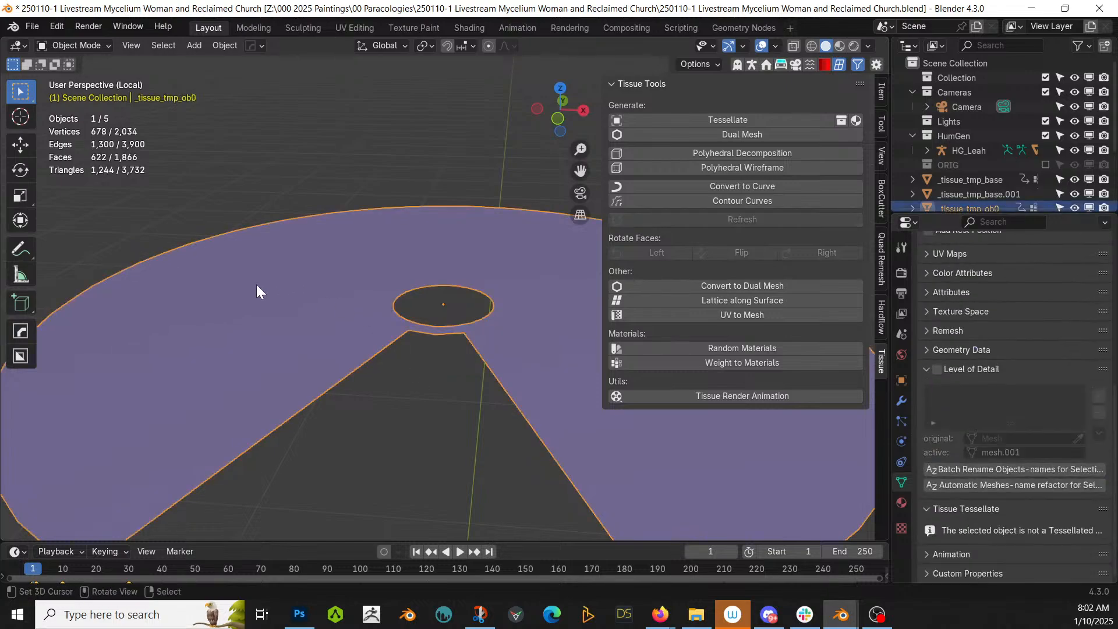
key("Tab")
key("u")
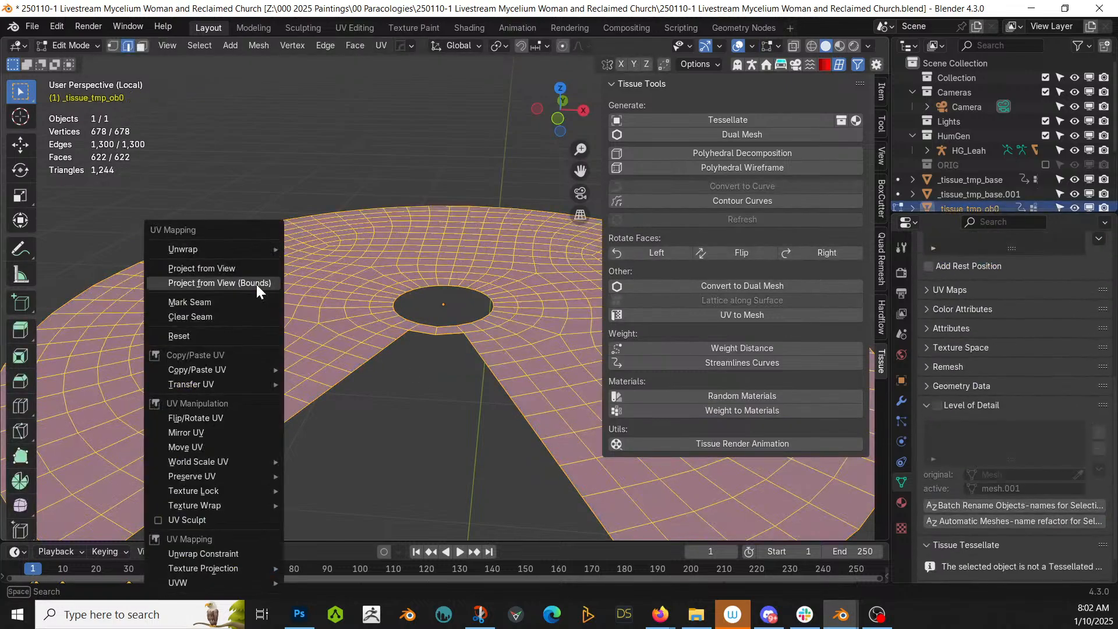
mouse_move(219, 250)
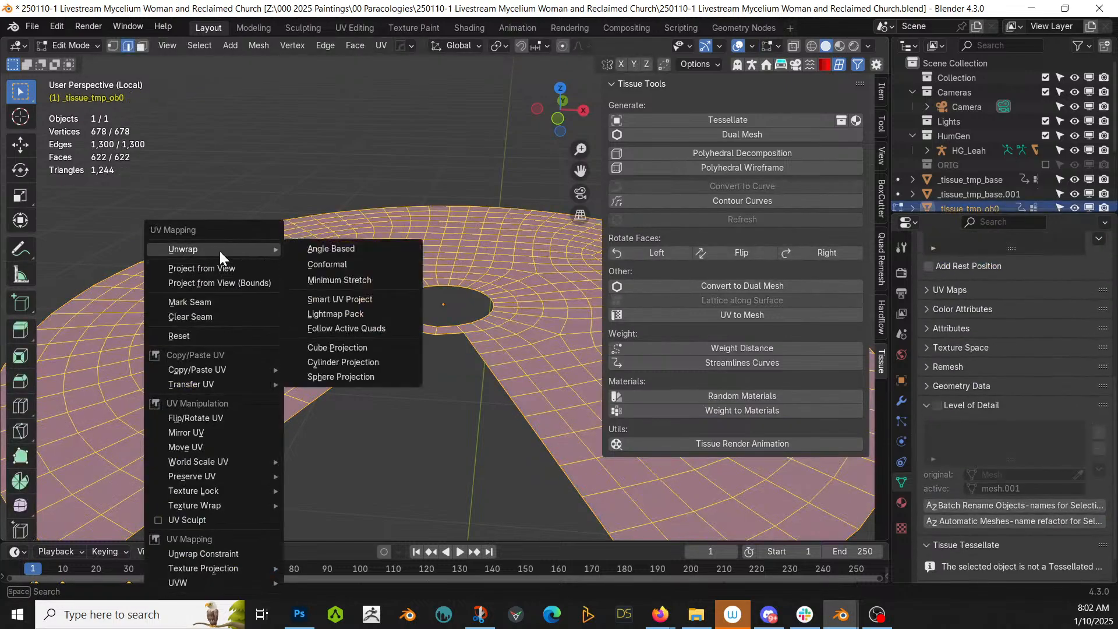
left_click(369, 299)
left_click(359, 435)
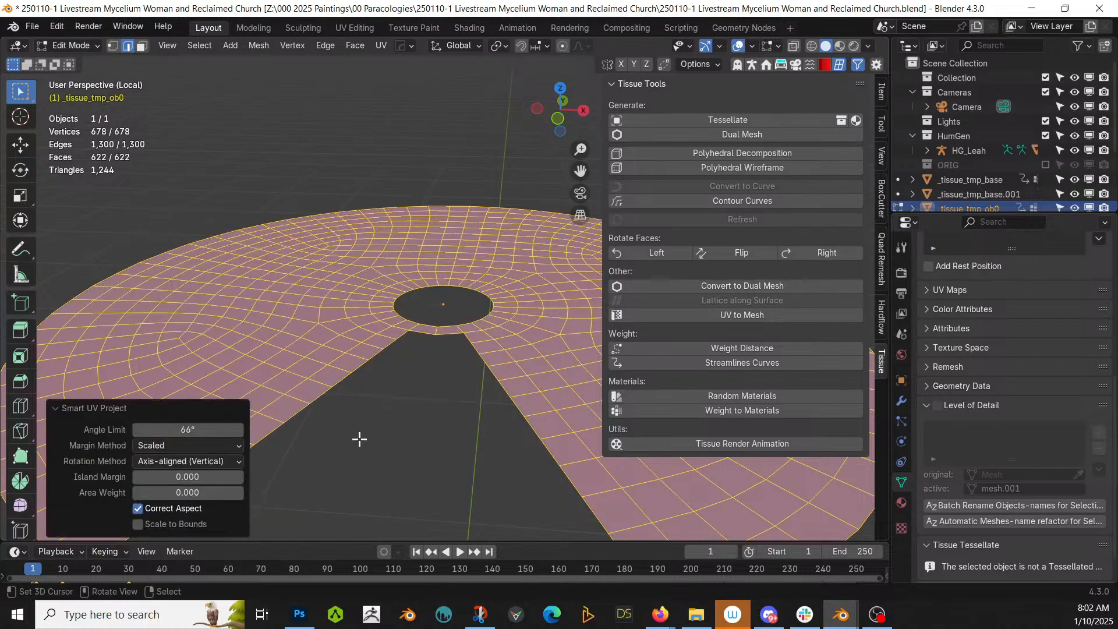
Return to Object Mode and leave local view to show the full scene.
key("Tab")
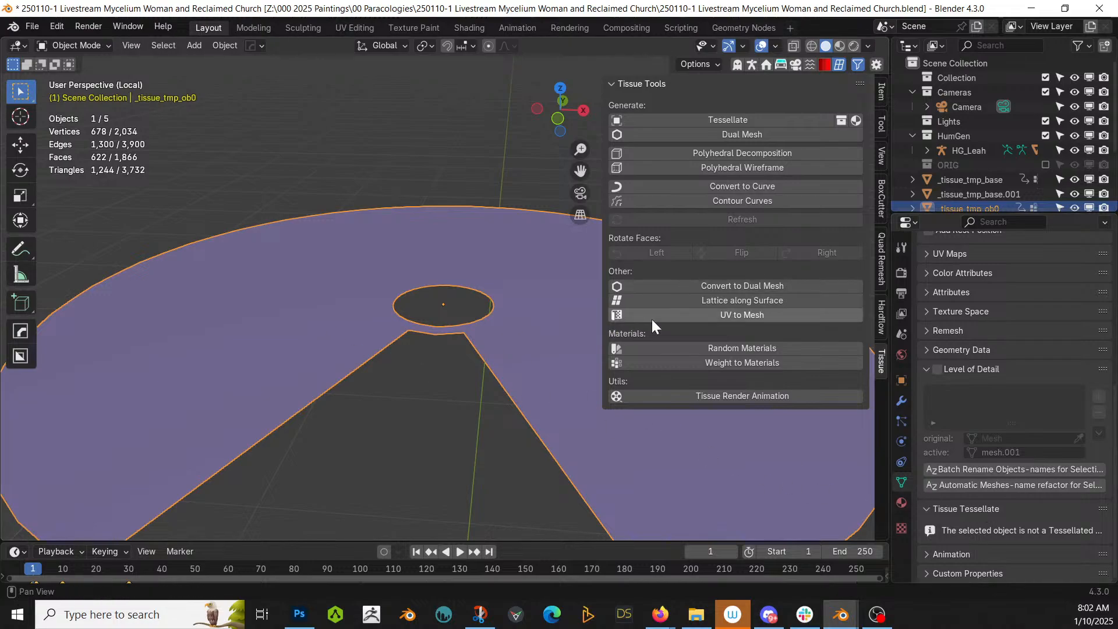
key("Tab")
key("Tab")
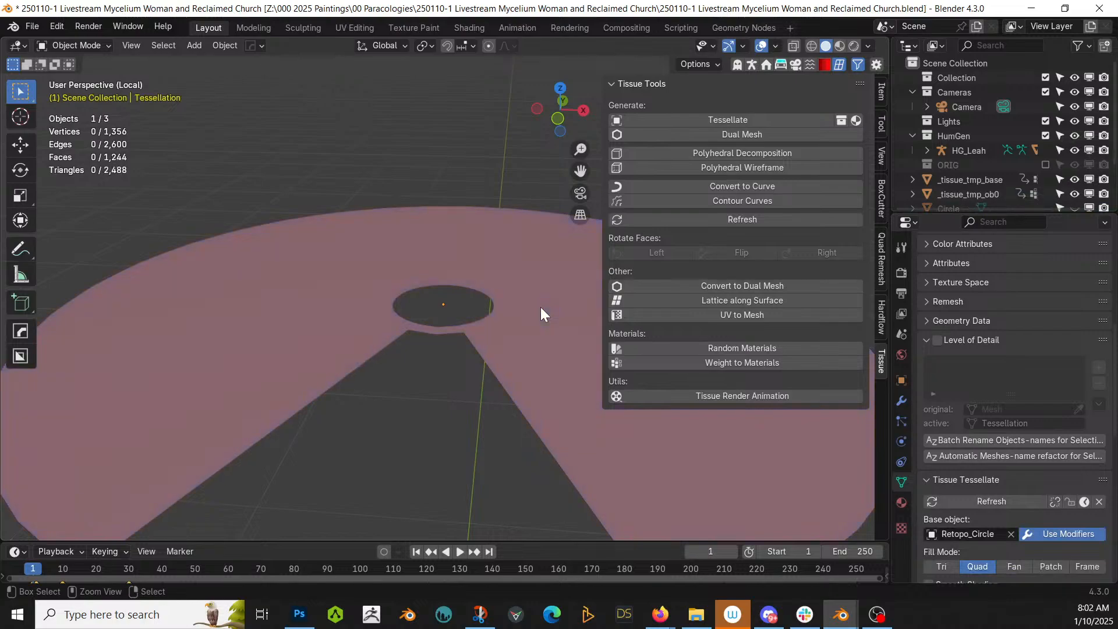
key("KP_Divide")
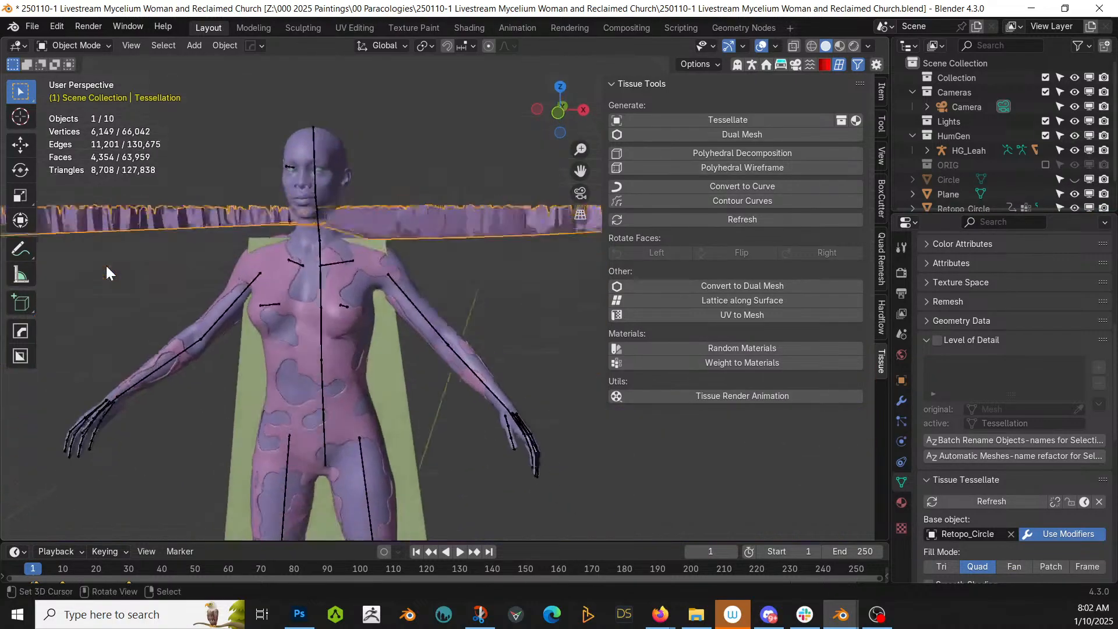
Isolate the Retopo_Circle cape mesh, unwrap it with Smart UV Project at a 66° angle limit, and leave local view.
middle_click_drag(106, 264, 71, 305)
left_click(364, 264)
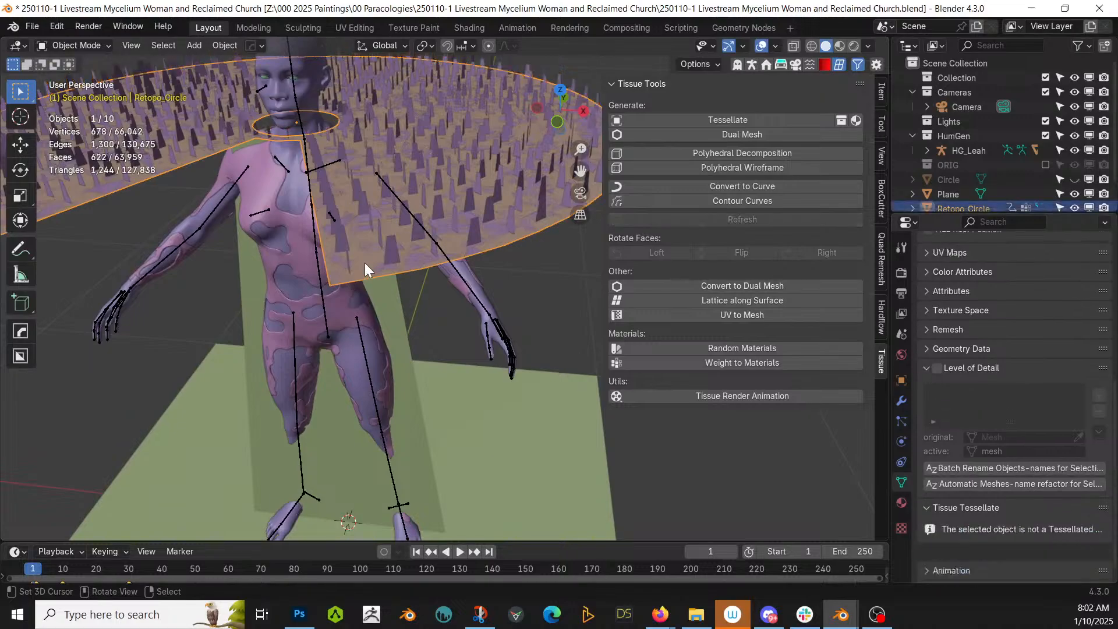
key("KP_Divide")
key("Tab")
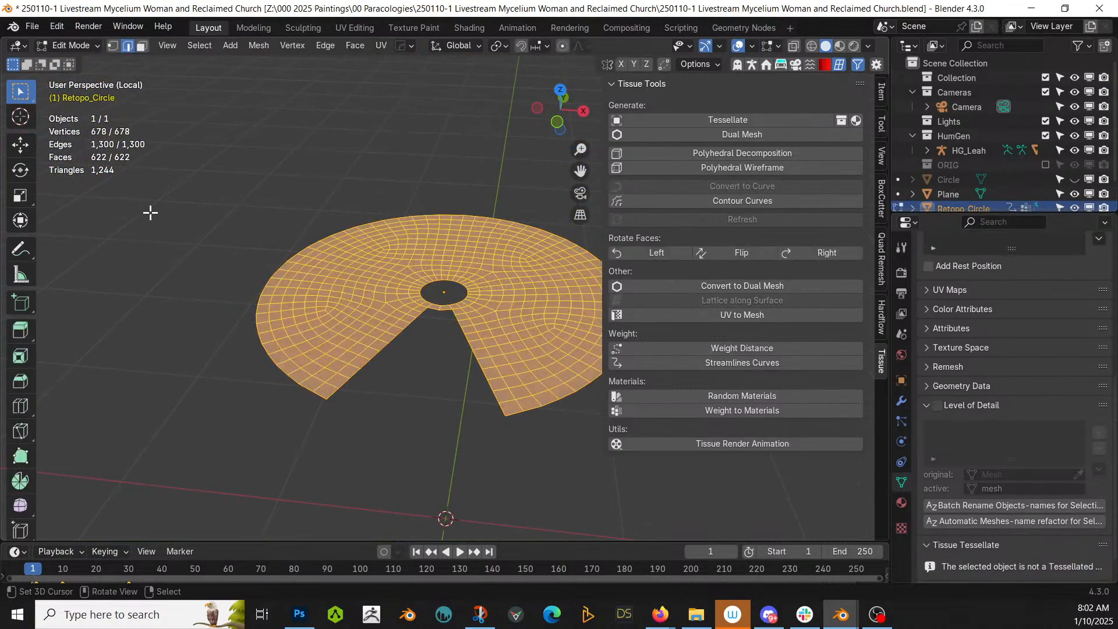
key("u")
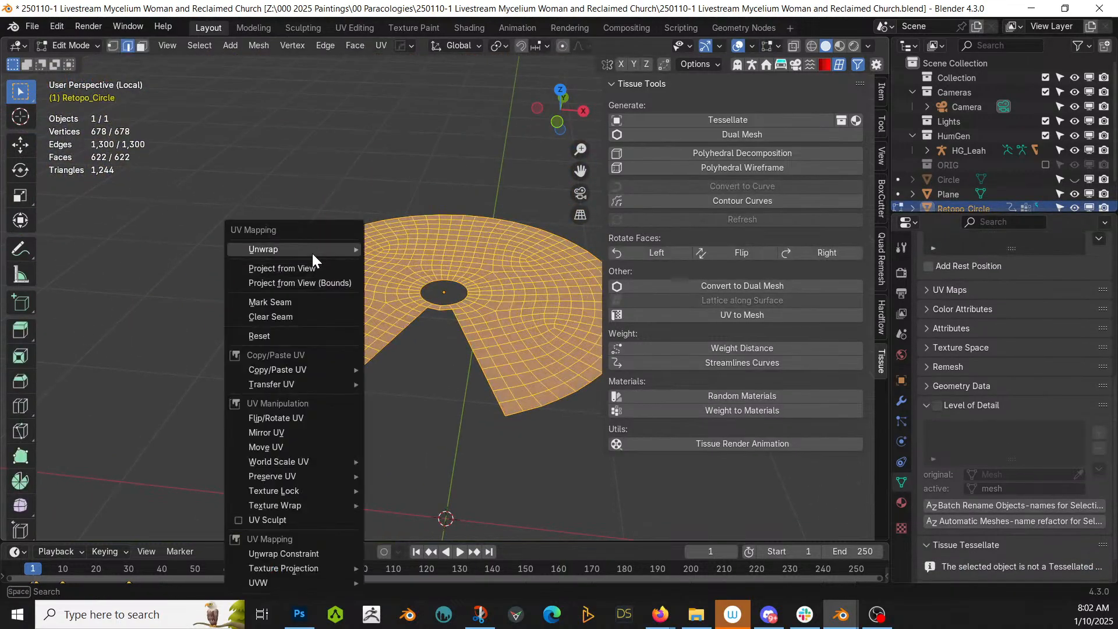
mouse_move(312, 251)
left_click(443, 297)
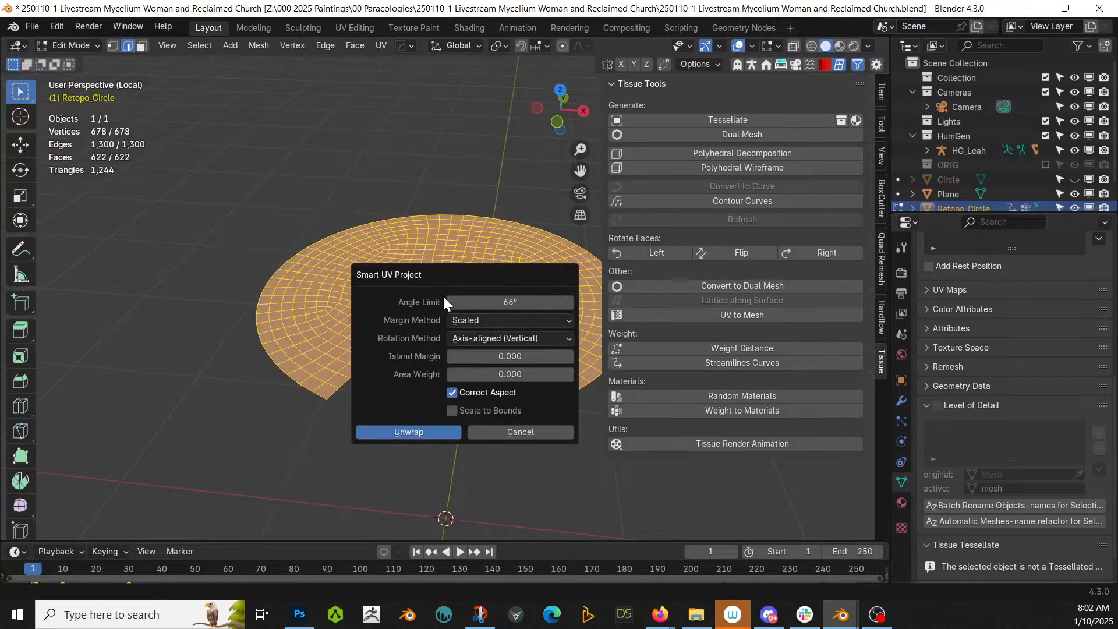
left_click(427, 432)
key("Tab")
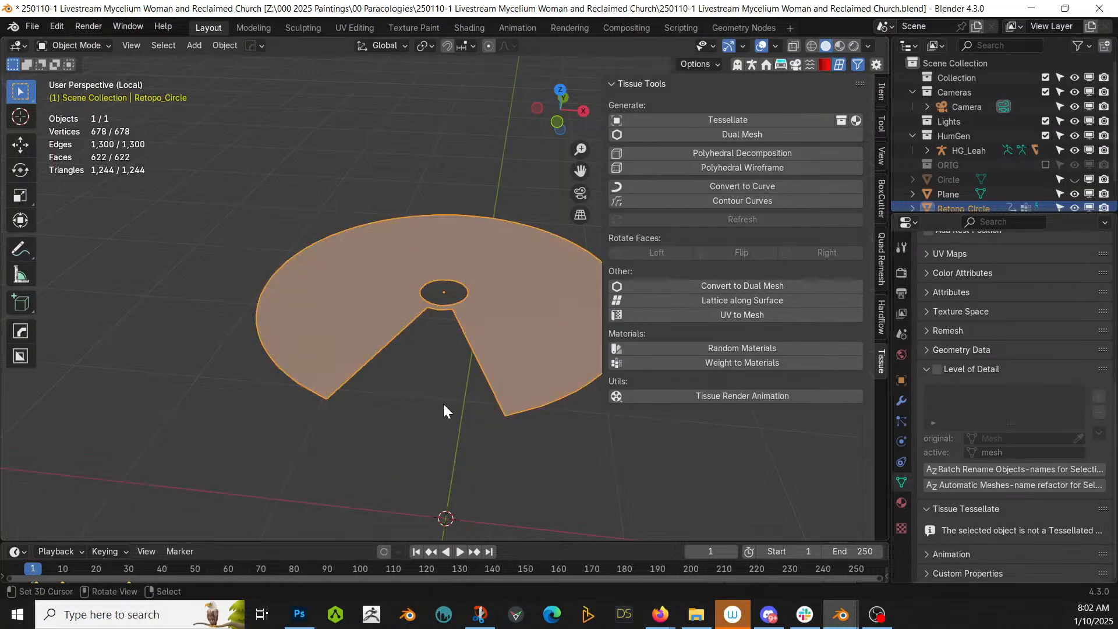
key("KP_Divide")
Select the tessellation object and set its component rotation to Active UV with a shift of 1.
right_click(476, 225)
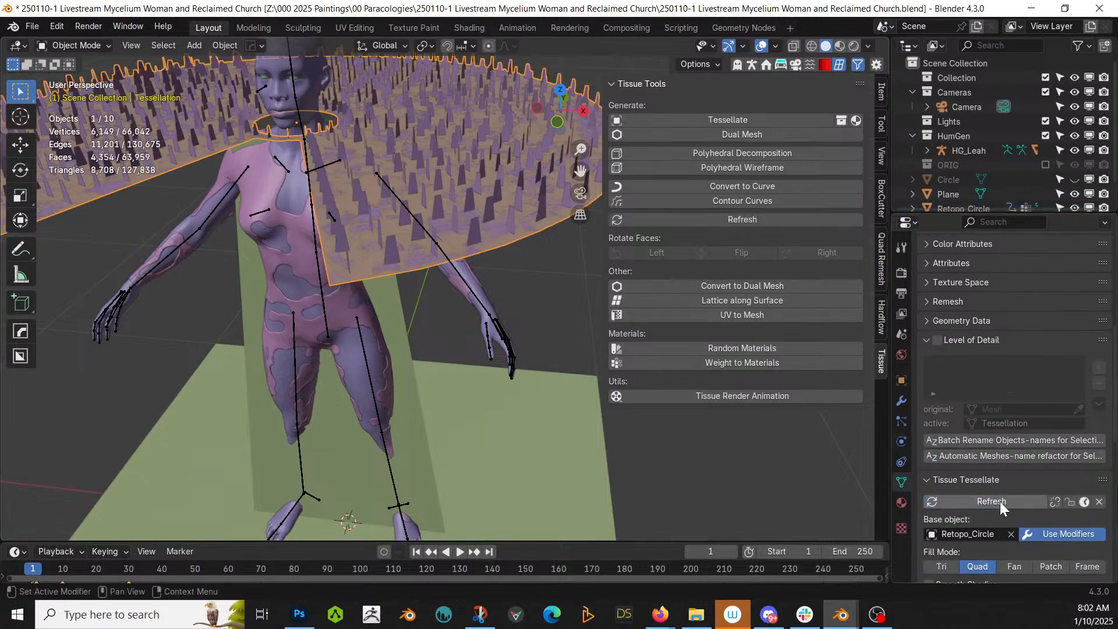
scroll(1002, 501, "down", 10)
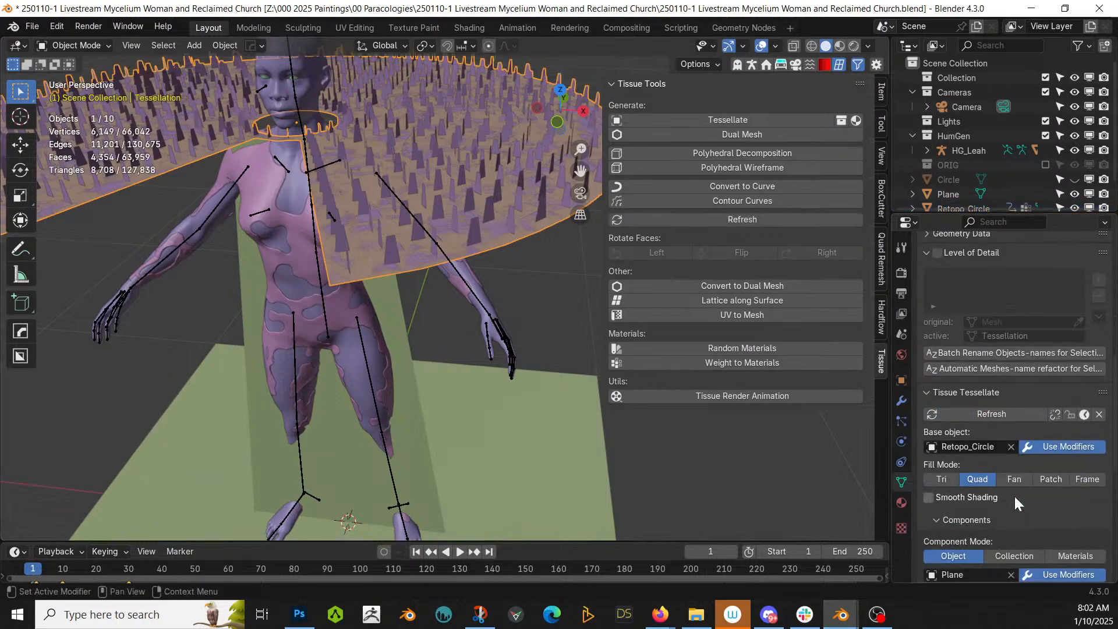
scroll(1017, 500, "down", 4)
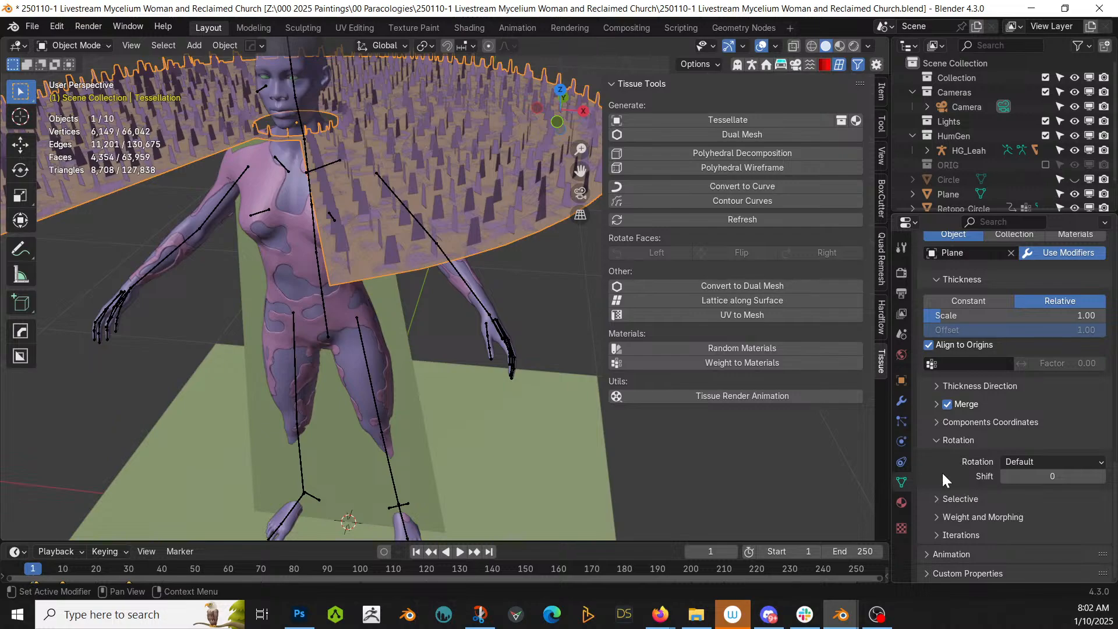
left_click(1100, 463)
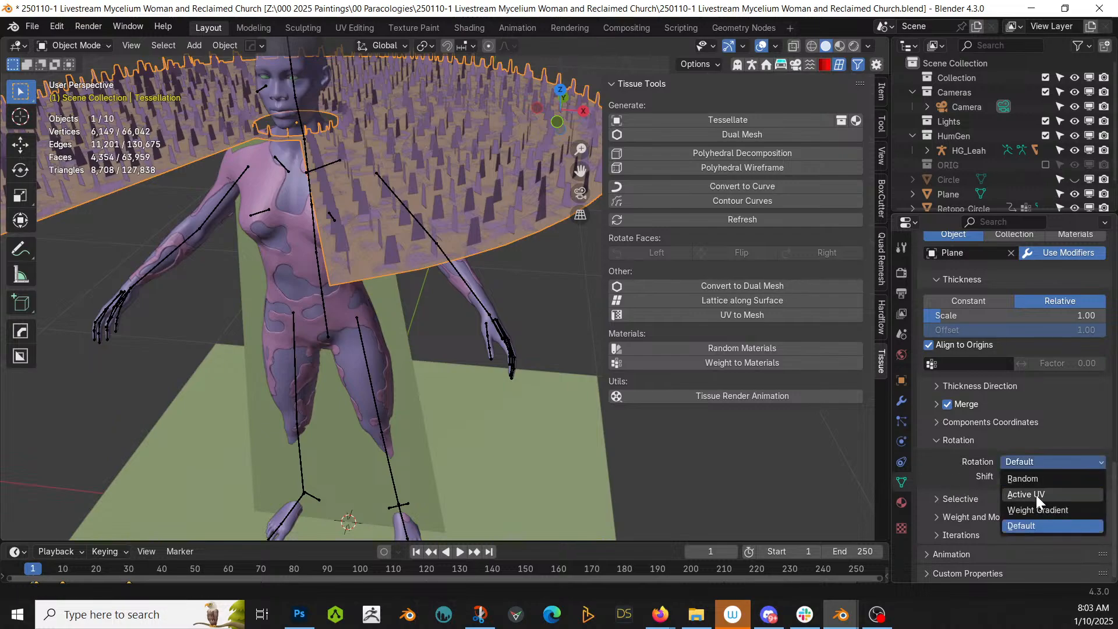
left_click(1036, 494)
left_click(1100, 476)
middle_click_drag(335, 294, 146, 72)
middle_click_drag(236, 43, 407, 104)
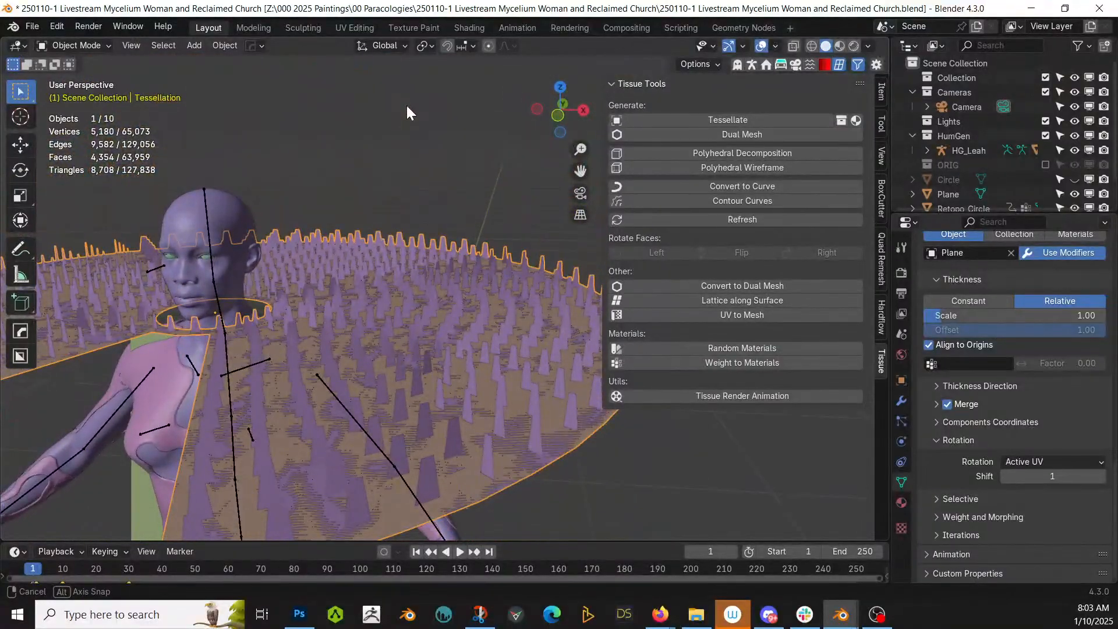
Reset the tessellation's rotation shift to 0 and its component rotation to Default.
left_click(1005, 475)
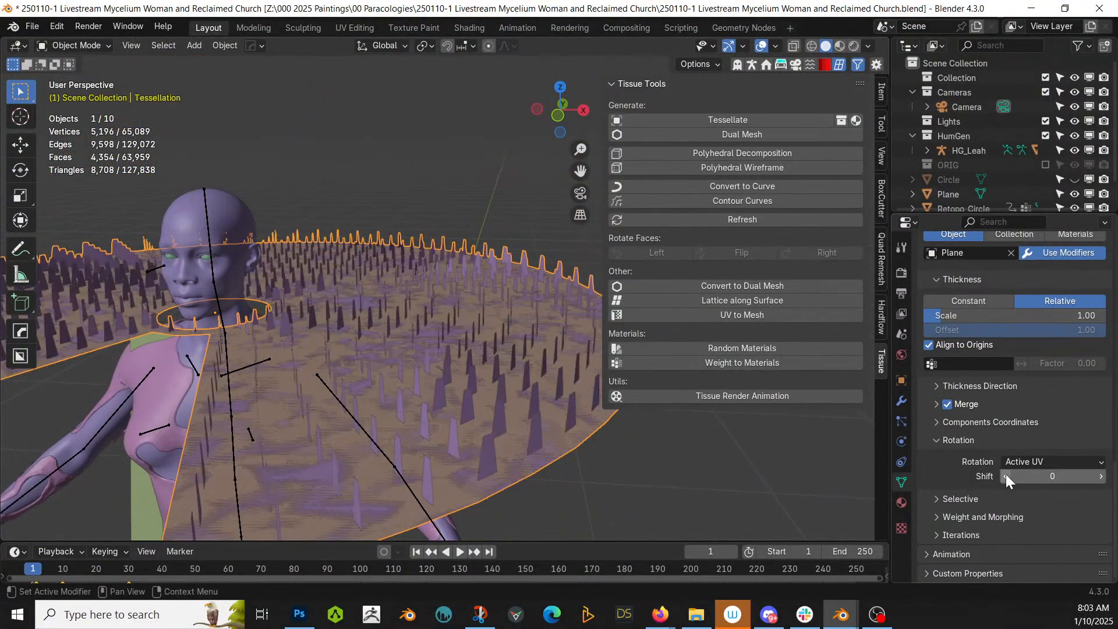
middle_click_drag(507, 309, 563, 302)
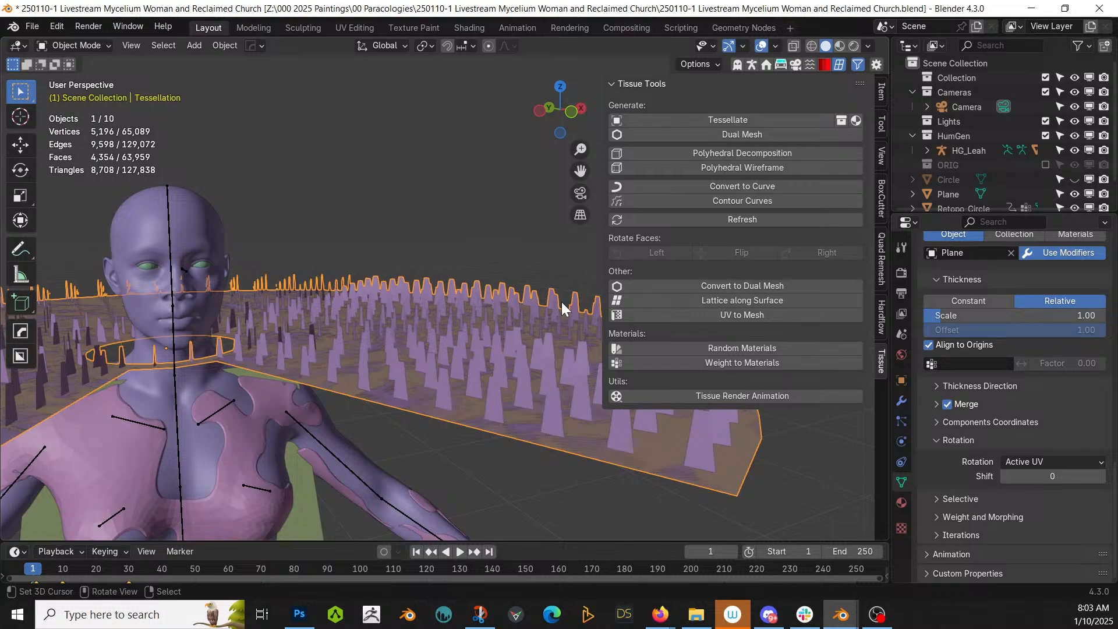
left_click(1066, 463)
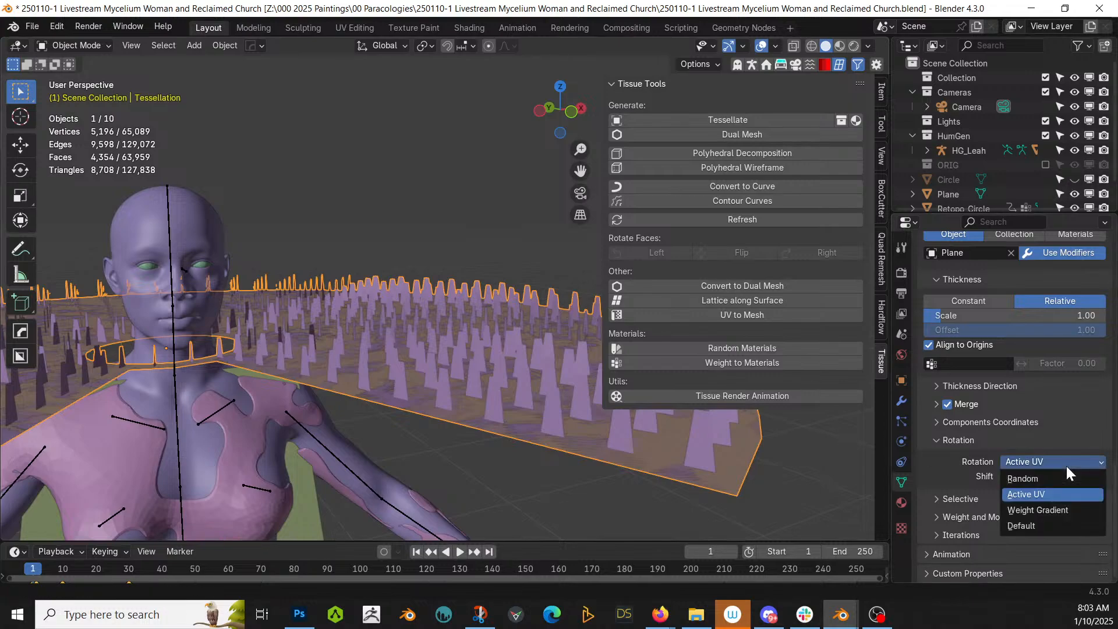
left_click(1039, 524)
Isolate the spike Plane component and add three evenly spaced loop cuts across the height of its upright spike.
middle_click_drag(430, 388, 360, 412)
left_click(369, 436)
key("KP_Divide")
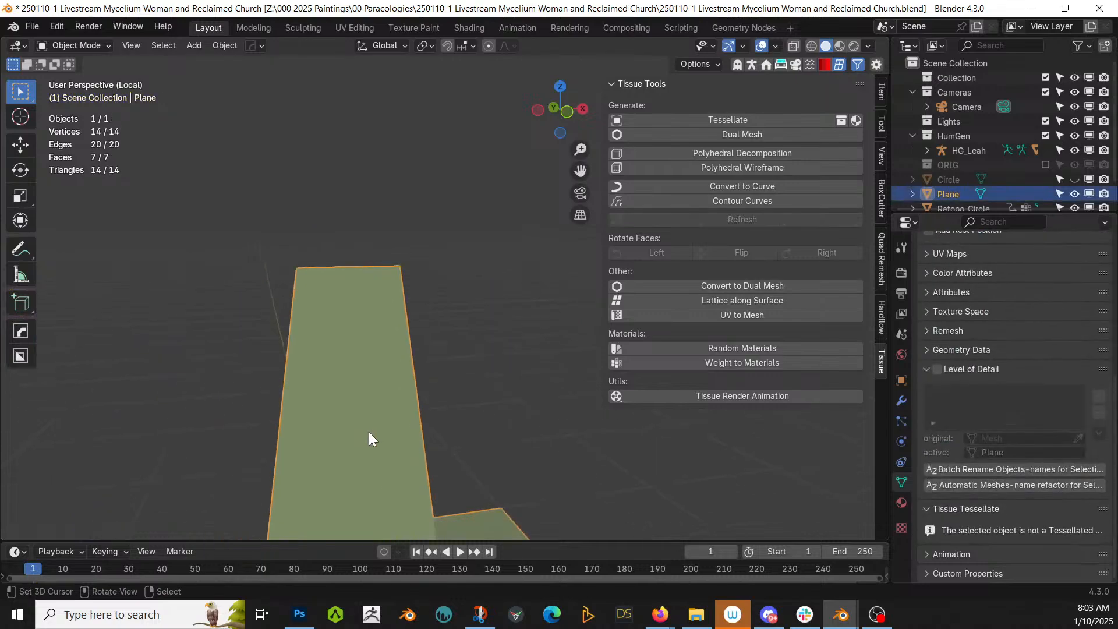
key("Tab")
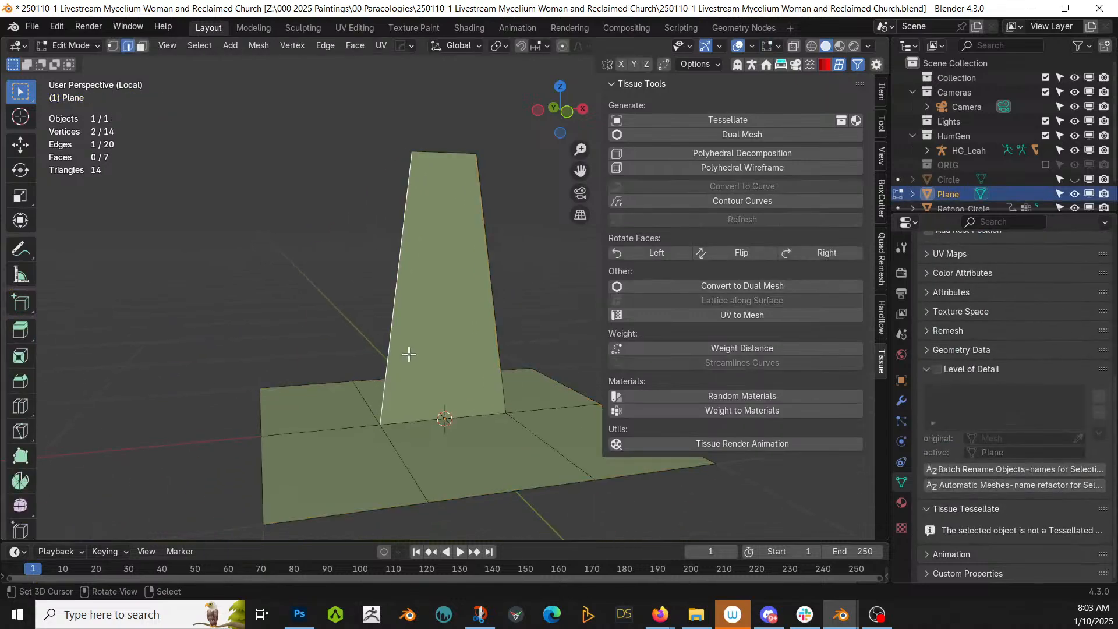
key("ctrl+r")
scroll(409, 354, "up", 1)
scroll(409, 354, "up", 2)
scroll(409, 353, "down", 1)
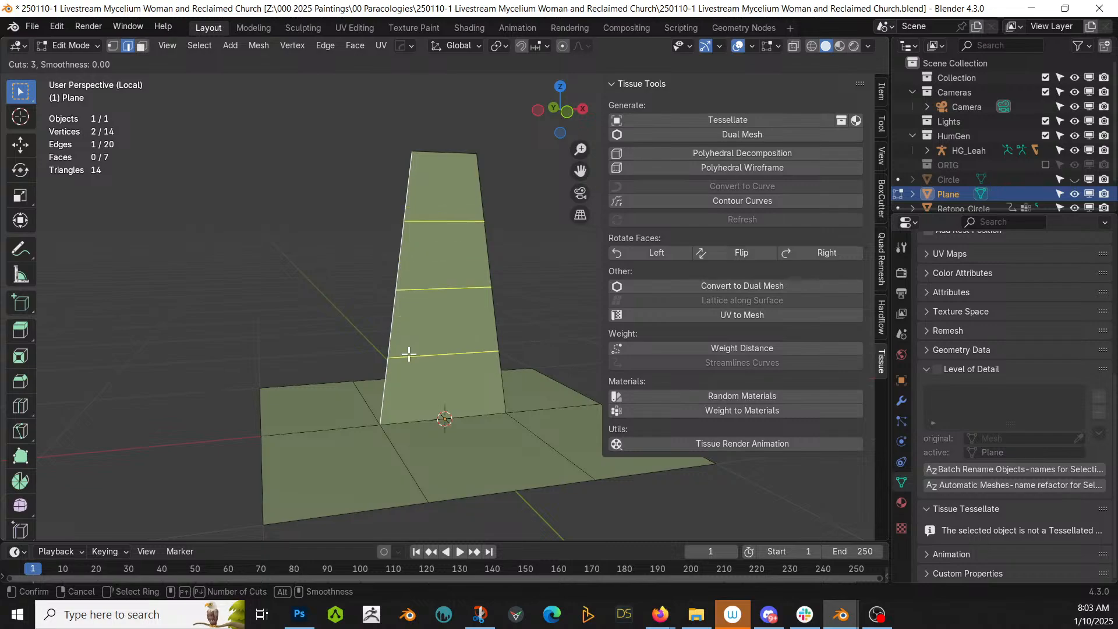
scroll(409, 354, "down", 1)
scroll(409, 353, "up", 1)
left_click(409, 354)
right_click(408, 354)
Return to the full scene in Object Mode and refresh the tessellation with the edited spike component.
key("Tab")
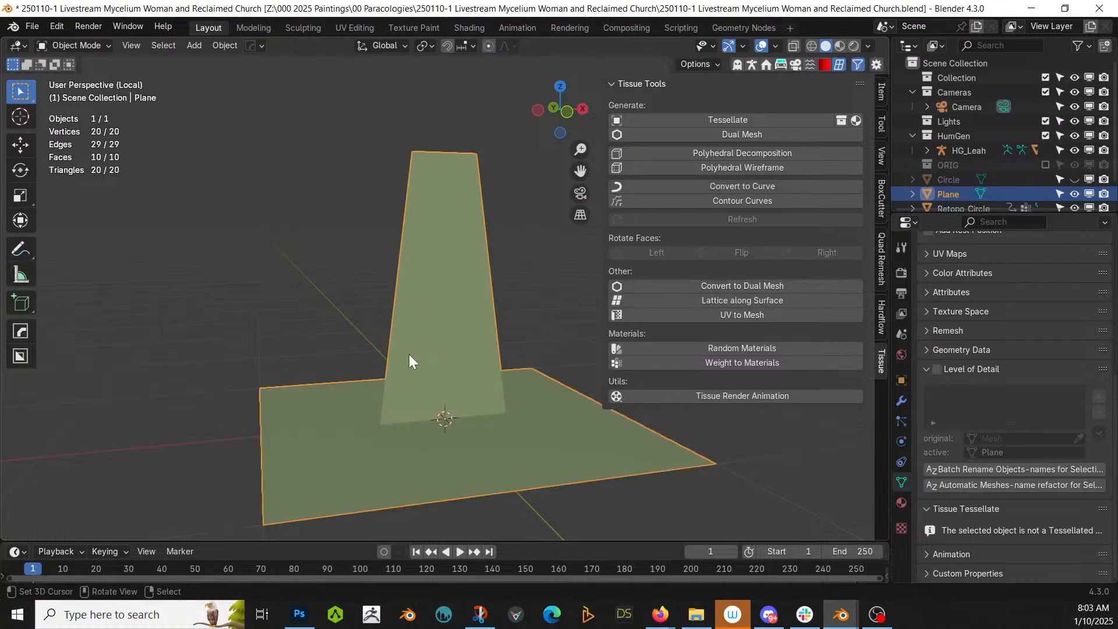
key("KP_Divide")
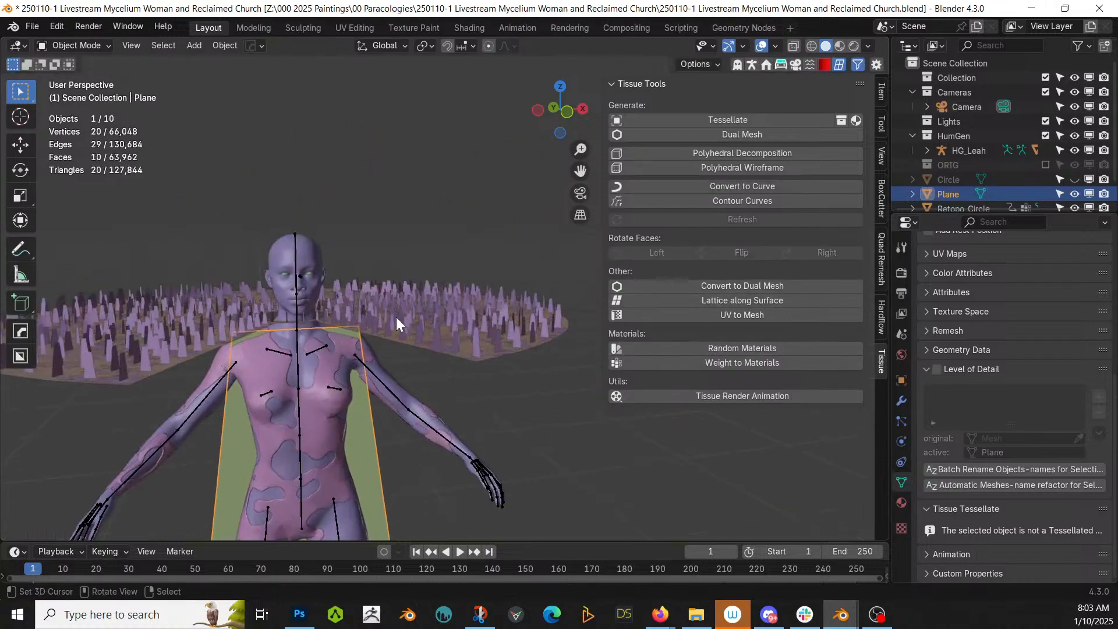
left_click(411, 306)
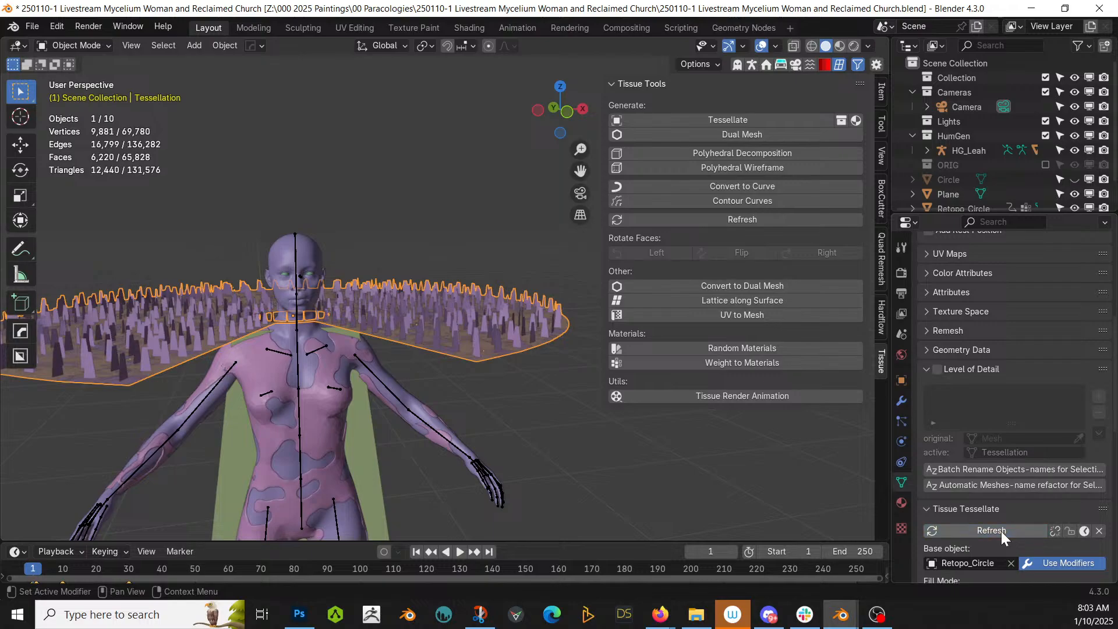
middle_click_drag(543, 447, 402, 382)
scroll(522, 435, "up", 3)
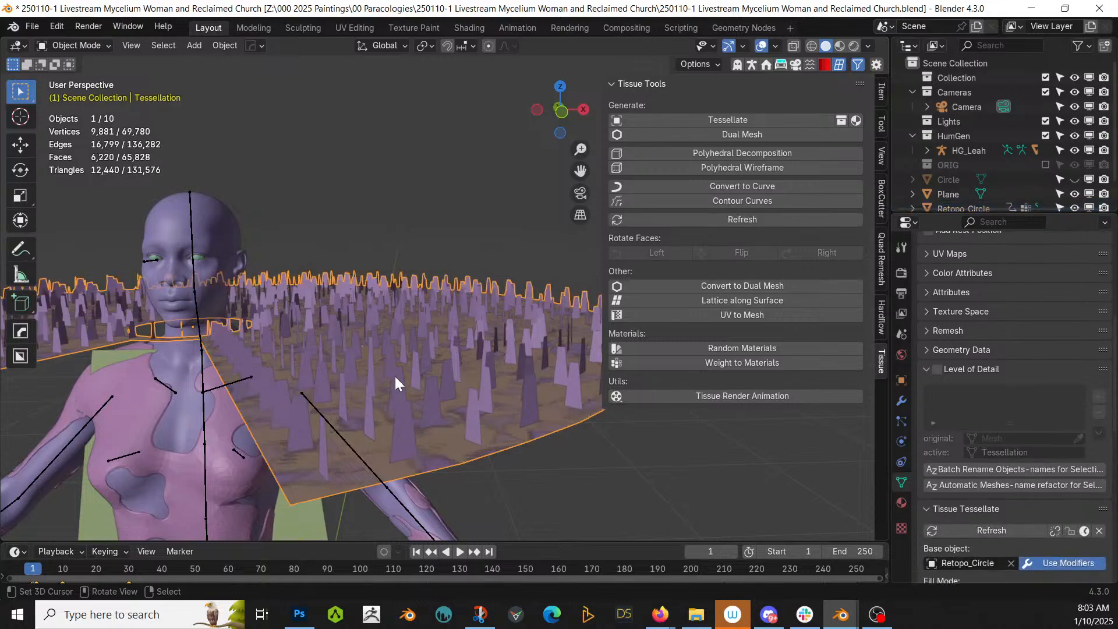
Turn on the wireframe overlay and examine the topology of the tessellated cape and its spikes.
key("shift+v")
left_click(375, 393)
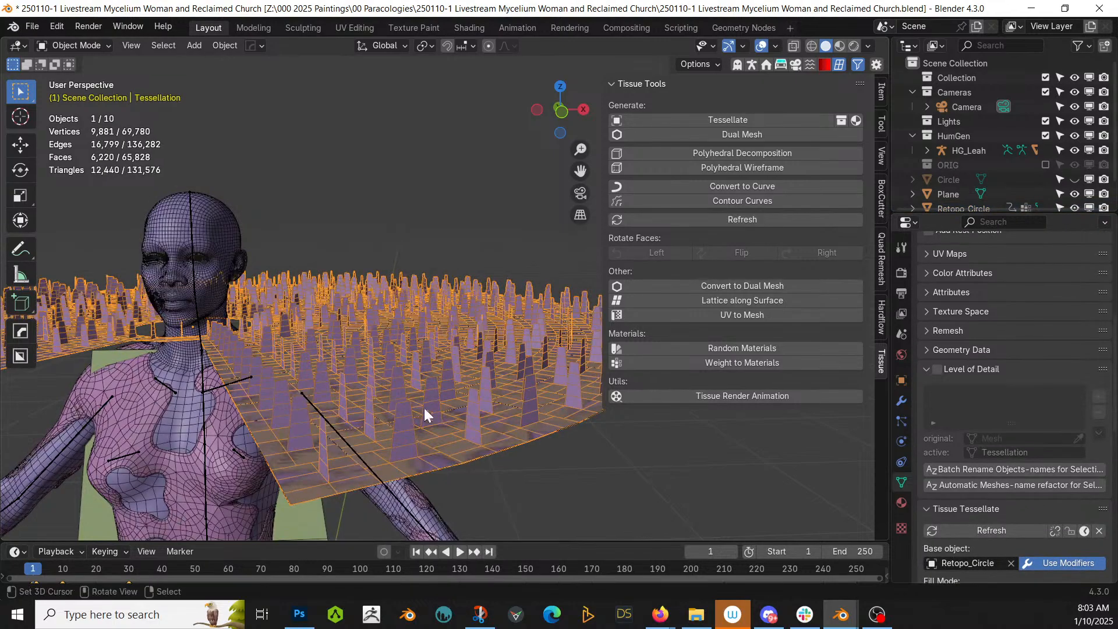
middle_click_drag(587, 461, 477, 445)
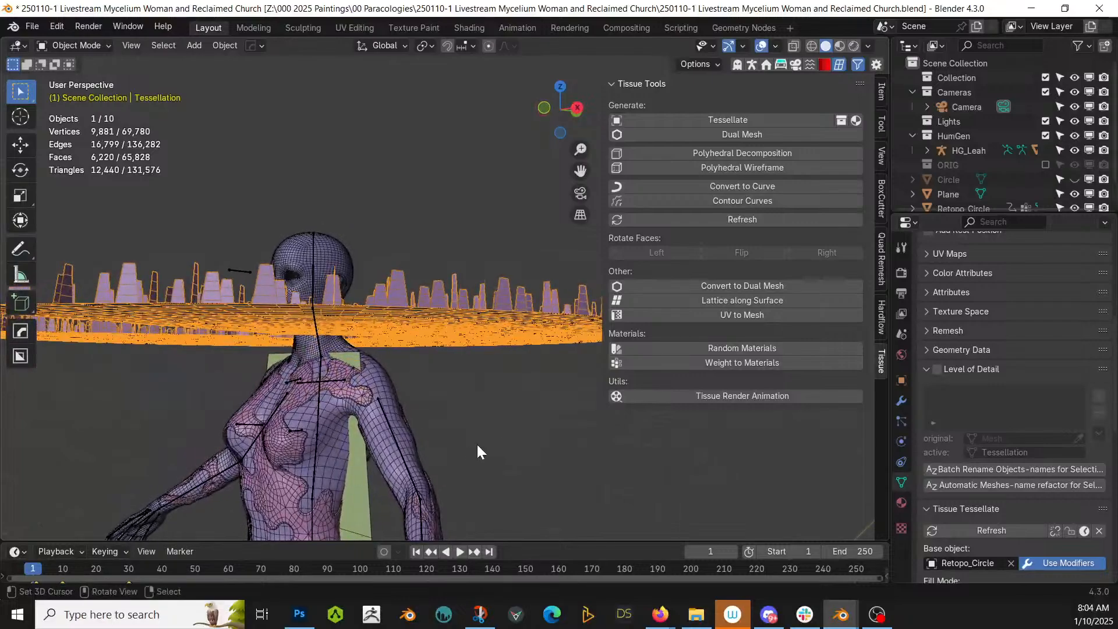
Isolate the Plane component and raise the spike's top edge about 0.8 m along Z with proportional editing at a size of 1.331 m.
left_click(359, 474)
key("KP_Divide")
key("Tab")
middle_click_drag(396, 465, 464, 493)
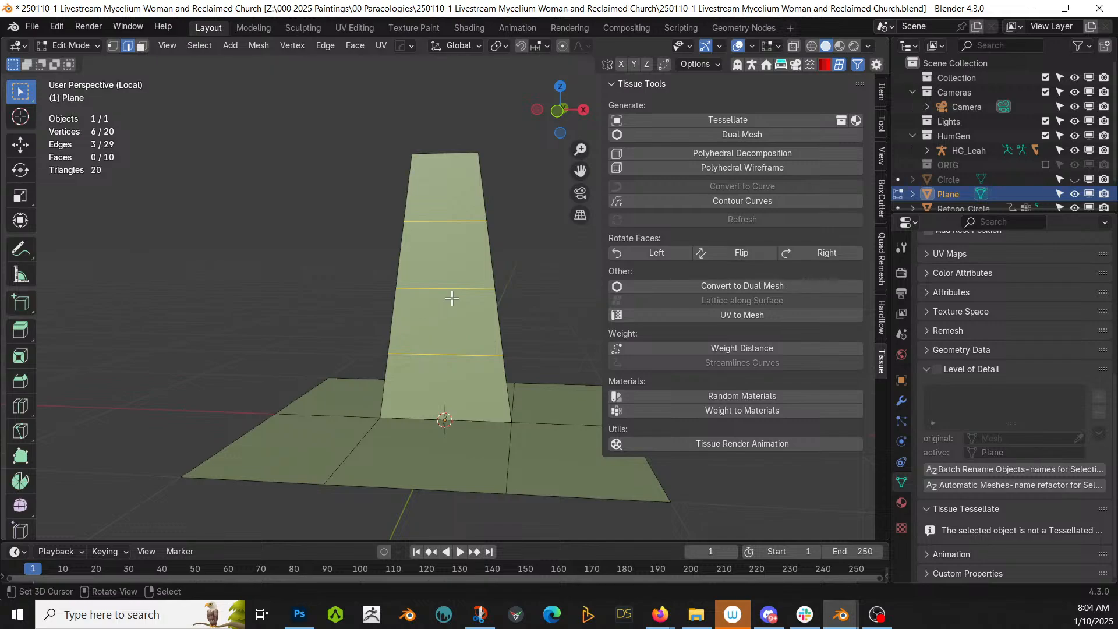
middle_click_drag(452, 294, 426, 260)
left_click(430, 218)
scroll(448, 251, "down", 3)
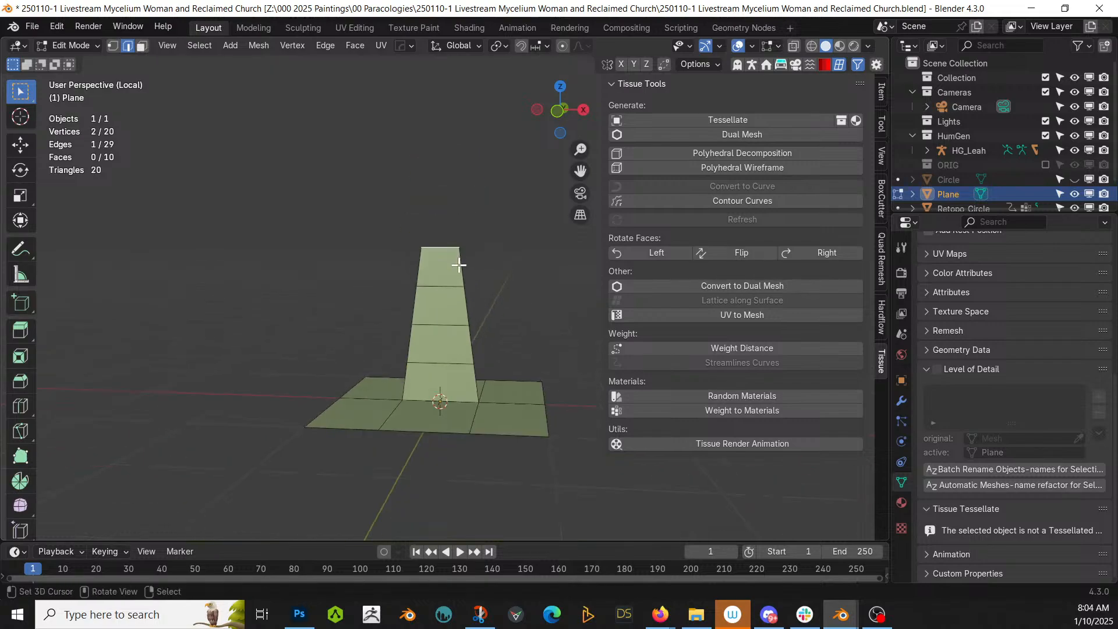
key("o")
key("g")
key("z")
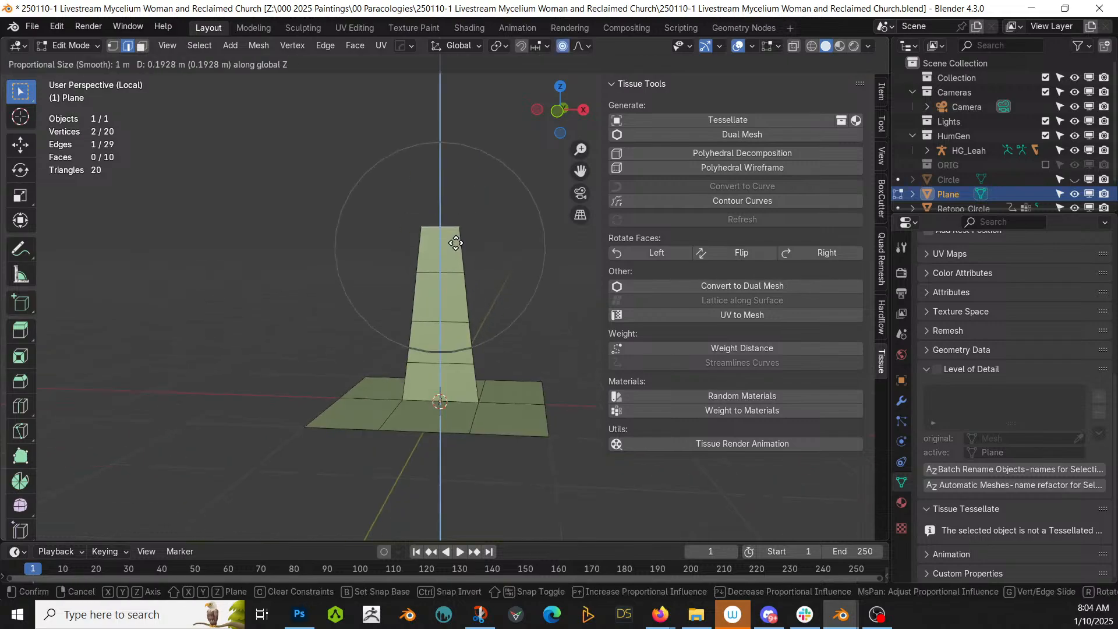
scroll(453, 215, "down", 1)
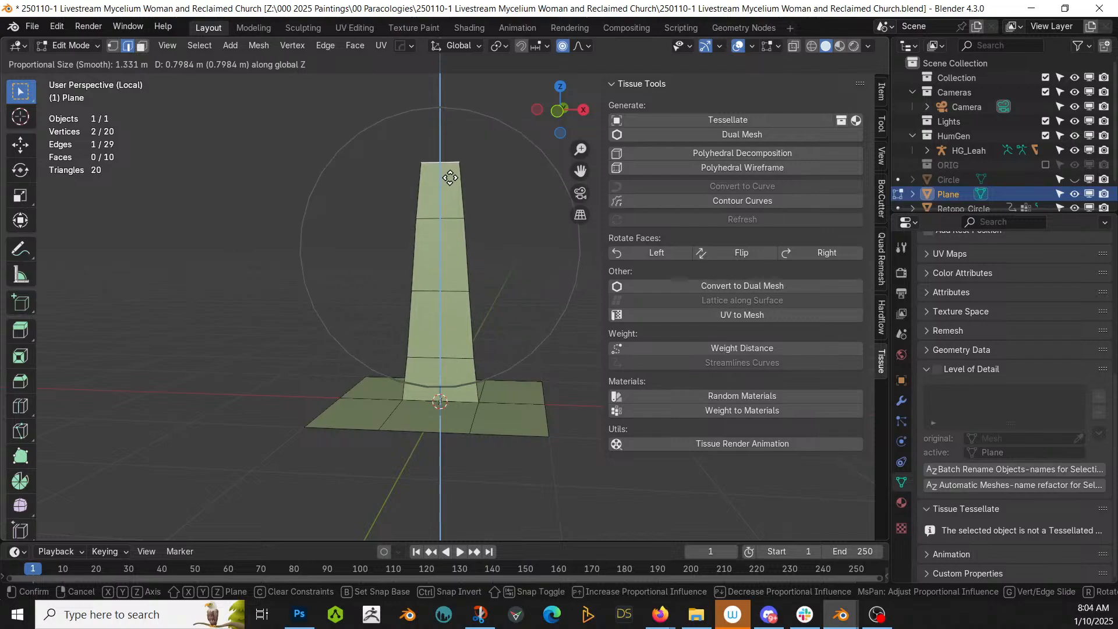
left_click(451, 178)
middle_click_drag(490, 270, 464, 334)
Leave Edit Mode and local view, and refresh the tessellation with the taller spike component.
key("Tab")
key("KP_Divide")
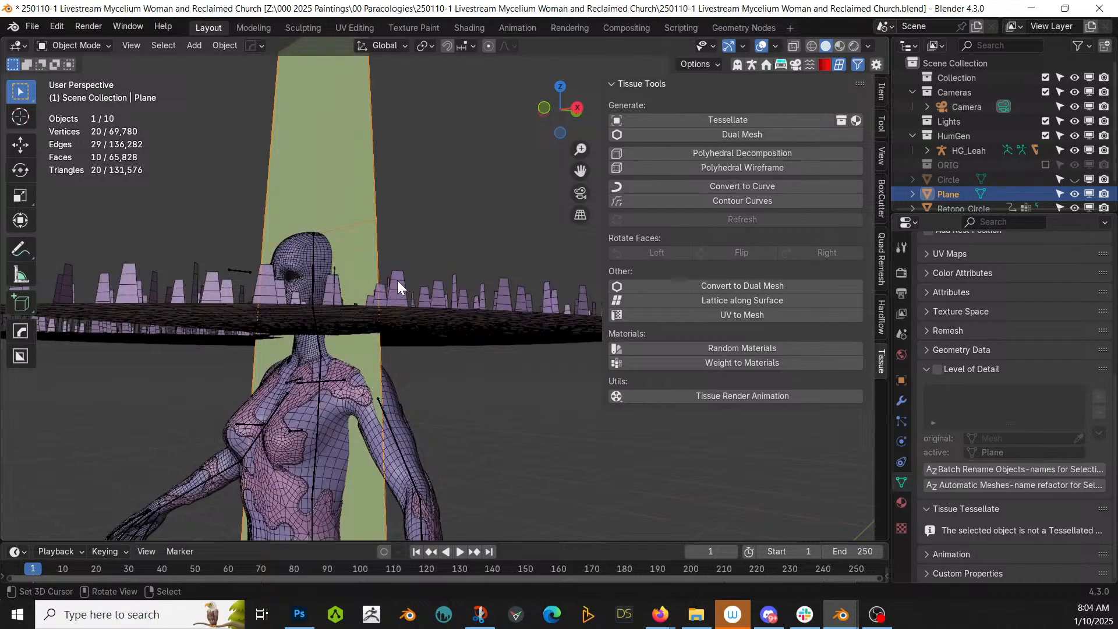
scroll(980, 541, "down", 2)
left_click(994, 470)
middle_click_drag(382, 364, 390, 397)
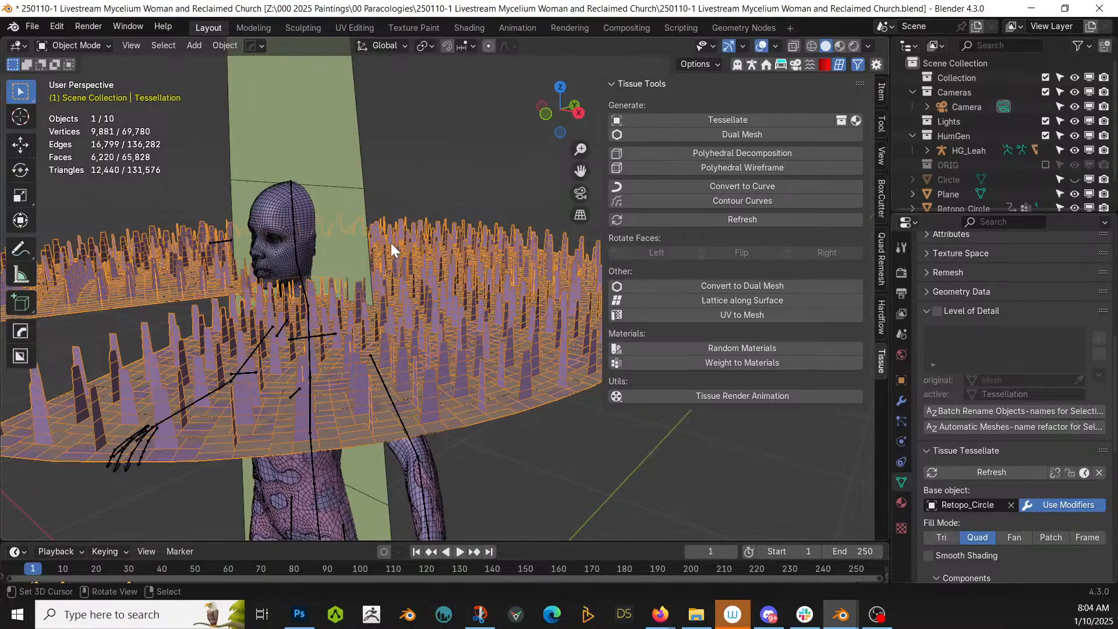
Check the tessellated cape mesh in Edit Mode and turn the wireframe overlay off.
key("Tab")
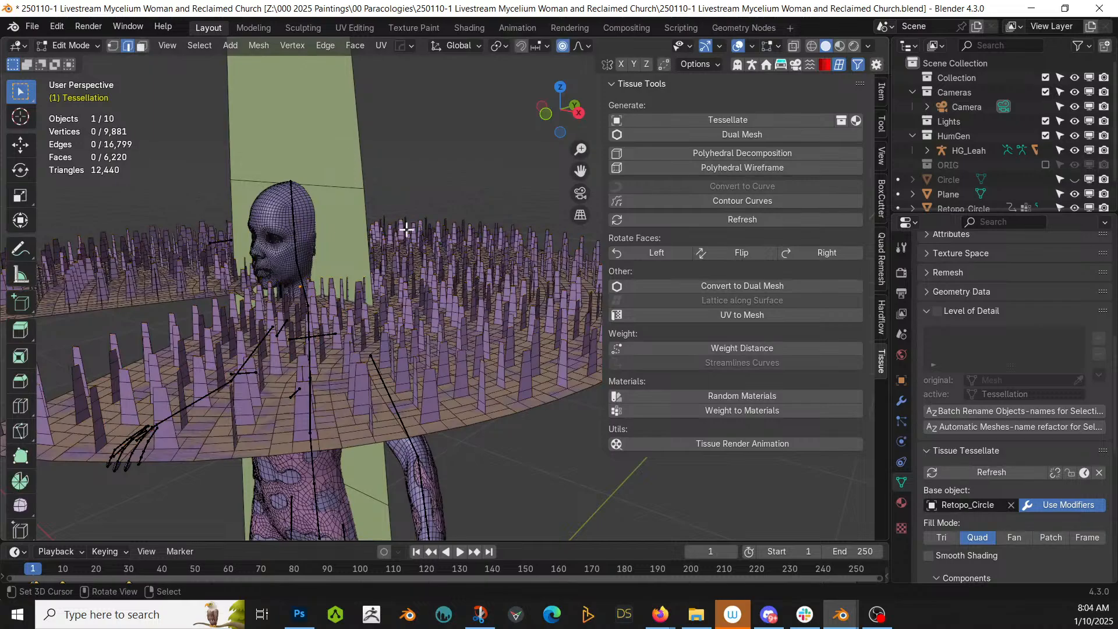
scroll(422, 280, "down", 2)
key("Tab")
key("alt+v")
left_click(450, 400)
Move the spike Plane component to a new collection named Cloak Tess and select the tessellation object.
left_click(345, 170)
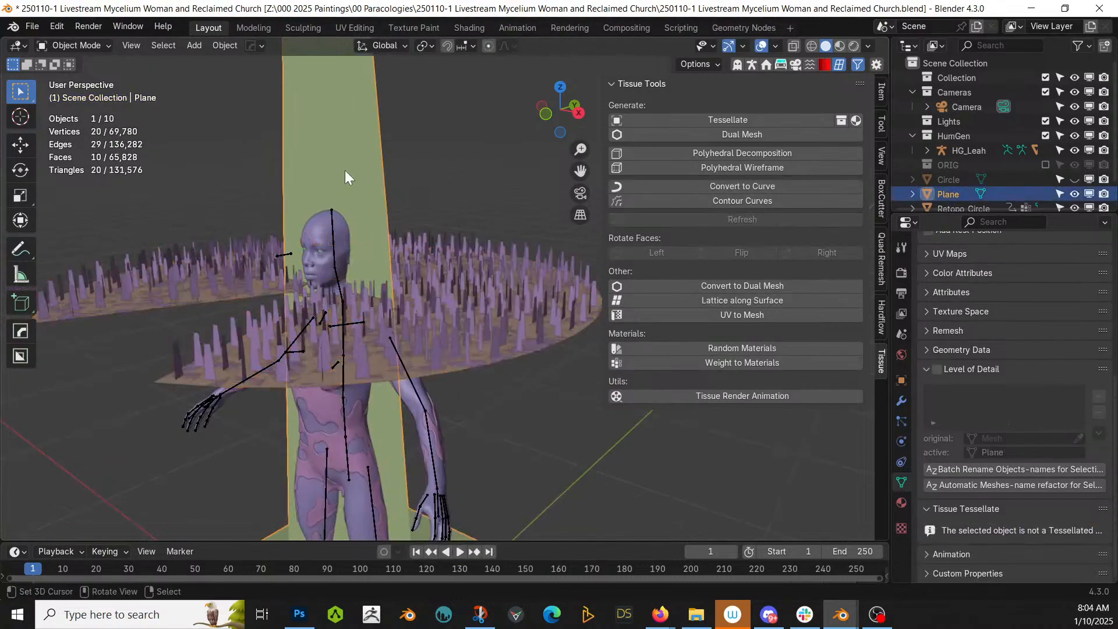
key("m")
left_click(316, 94)
type("Cloak Tess")
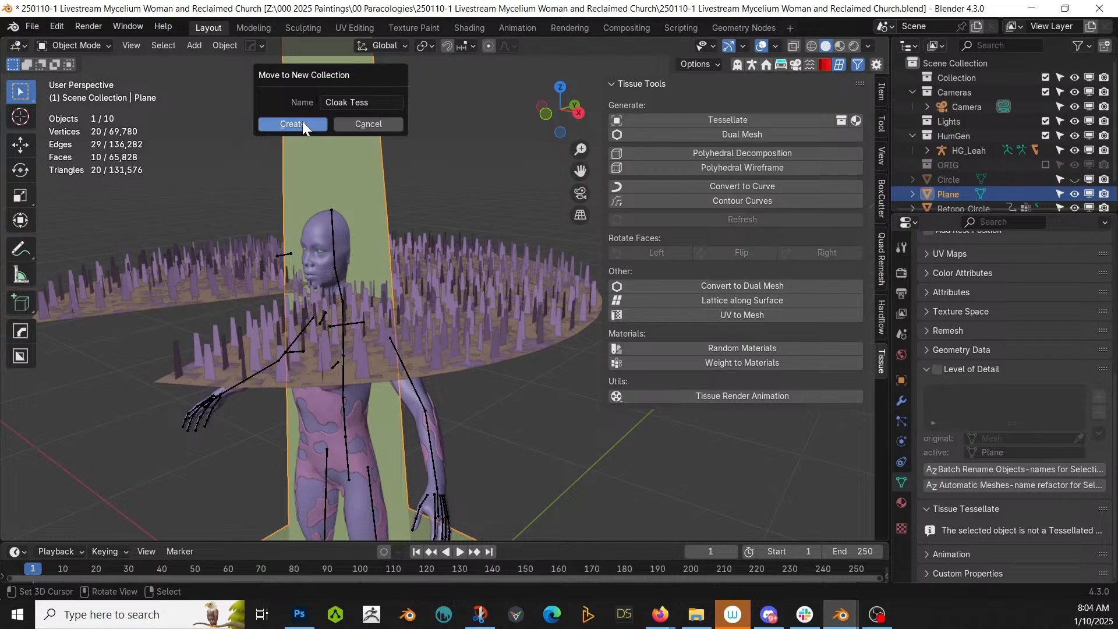
left_click(302, 123)
left_click(352, 378)
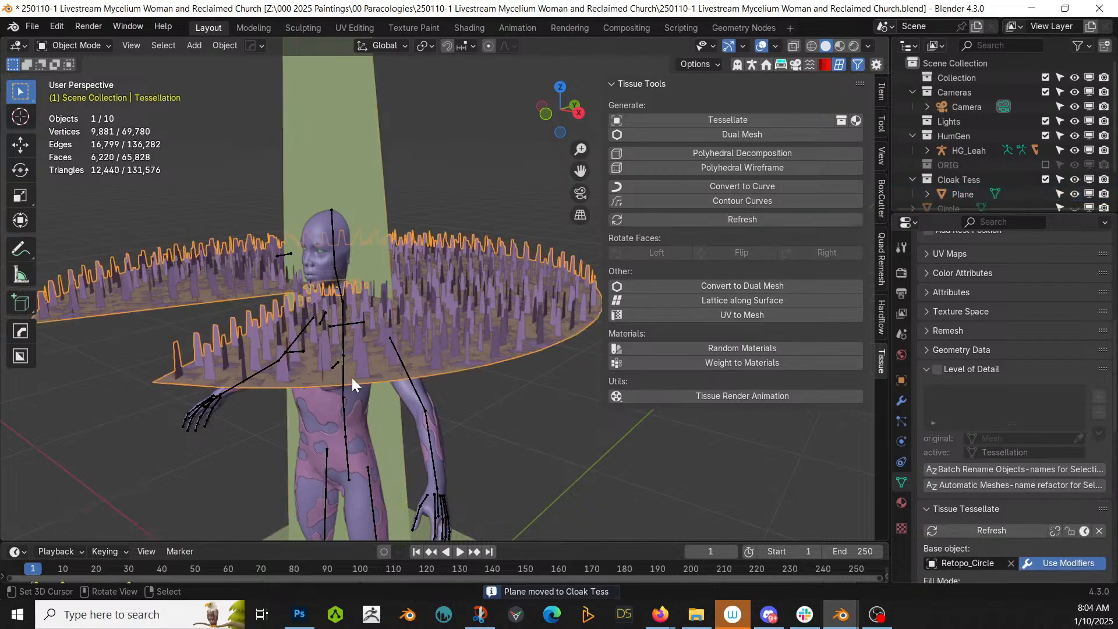
Move the Retopo_Circle cape base into the Cloak Tess collection and exclude that collection from the view layer.
left_click(166, 375)
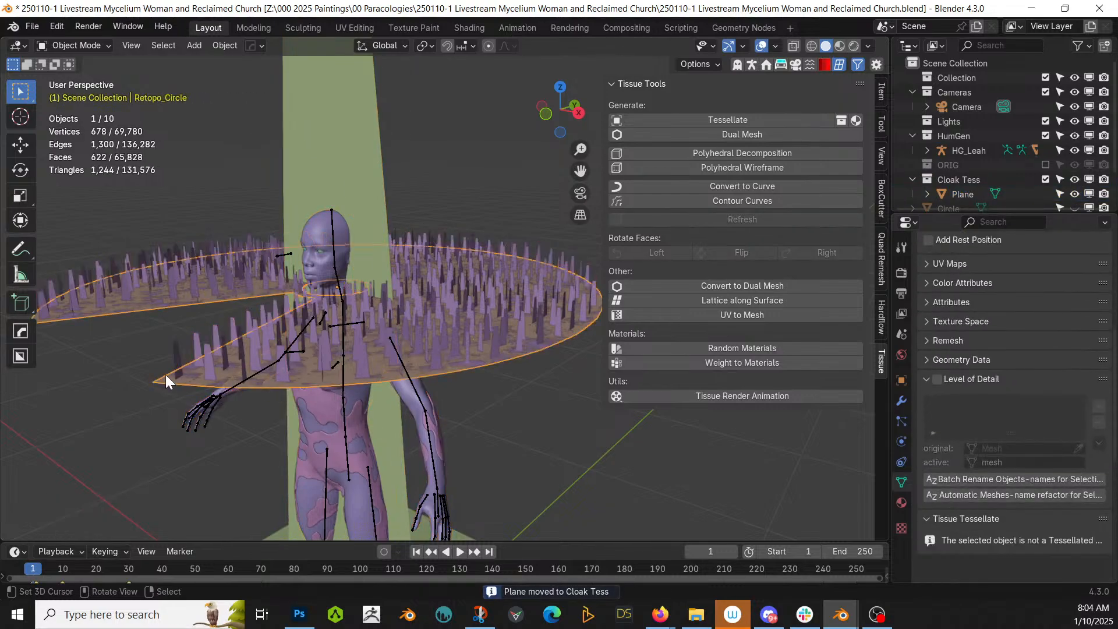
key("m")
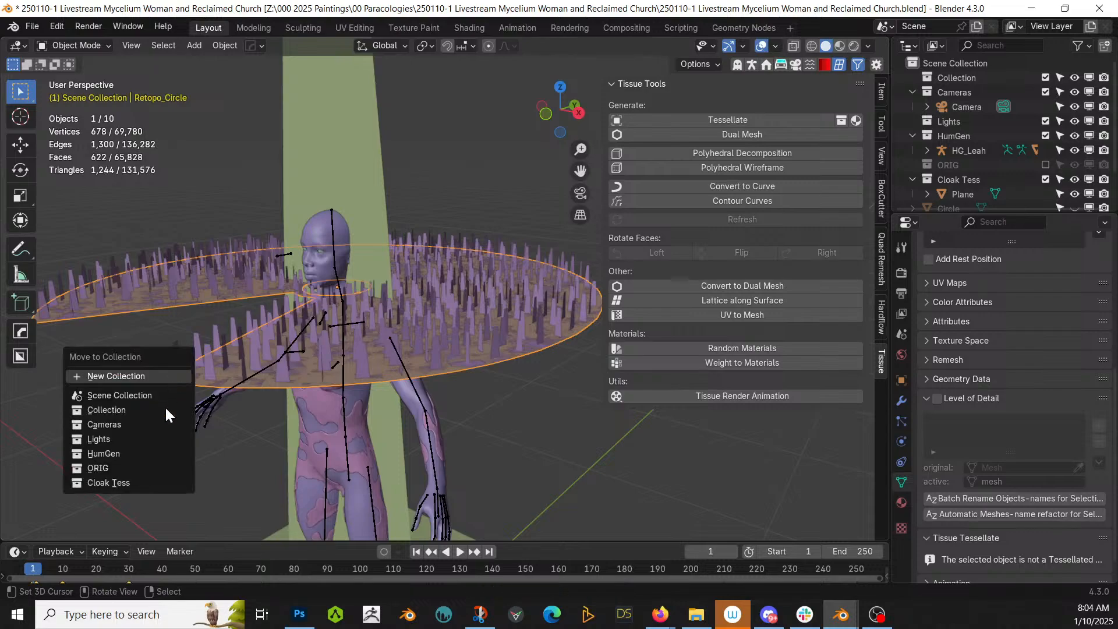
left_click(156, 481)
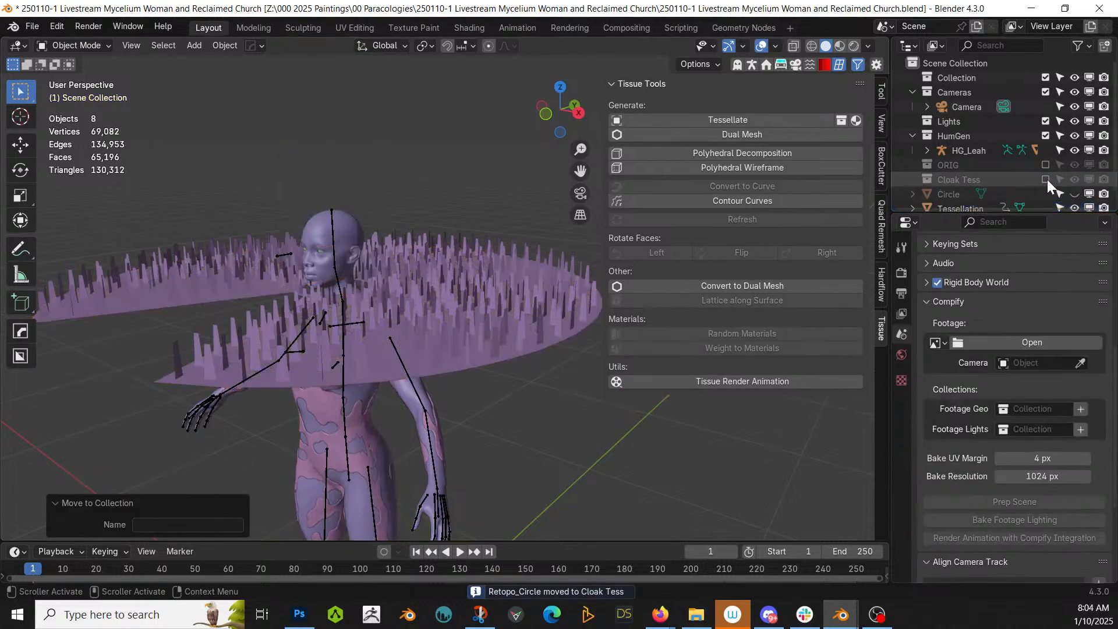
left_click(1046, 179)
Select the tessellated cape and create a Simply Cloth simulation on it with Simply Cloth Pro.
middle_click_drag(401, 317, 484, 361)
left_click(484, 361)
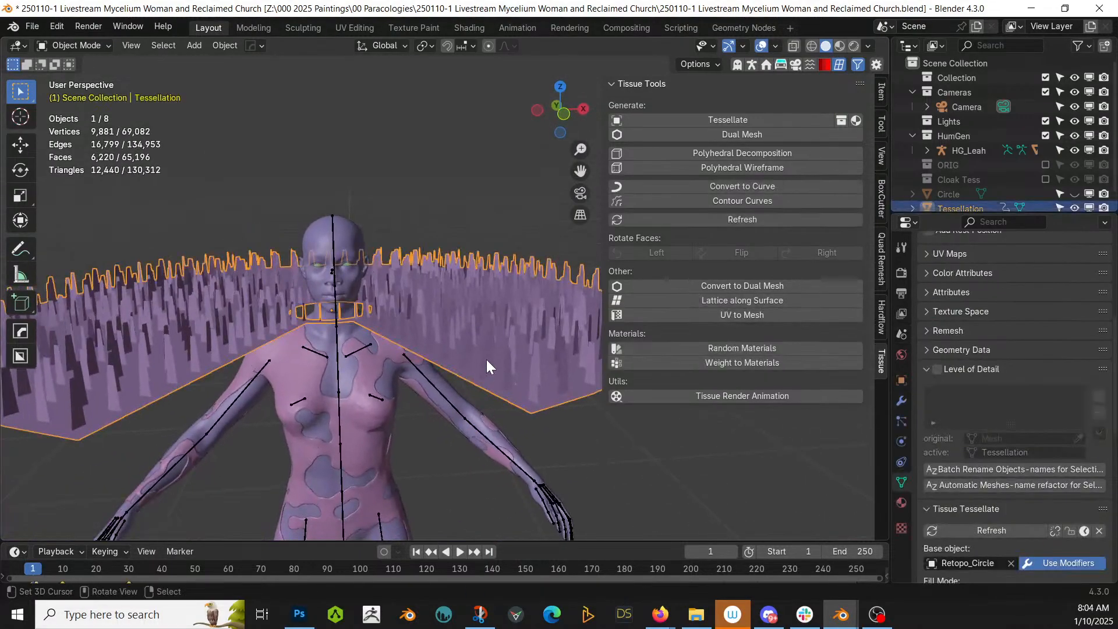
left_click(810, 65)
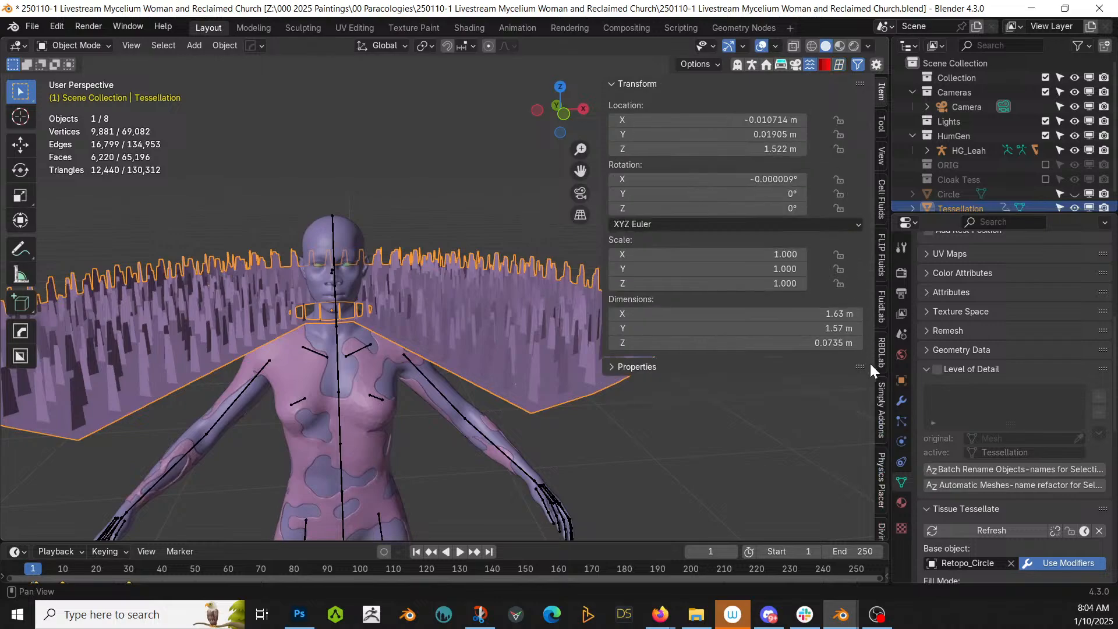
left_click(881, 414)
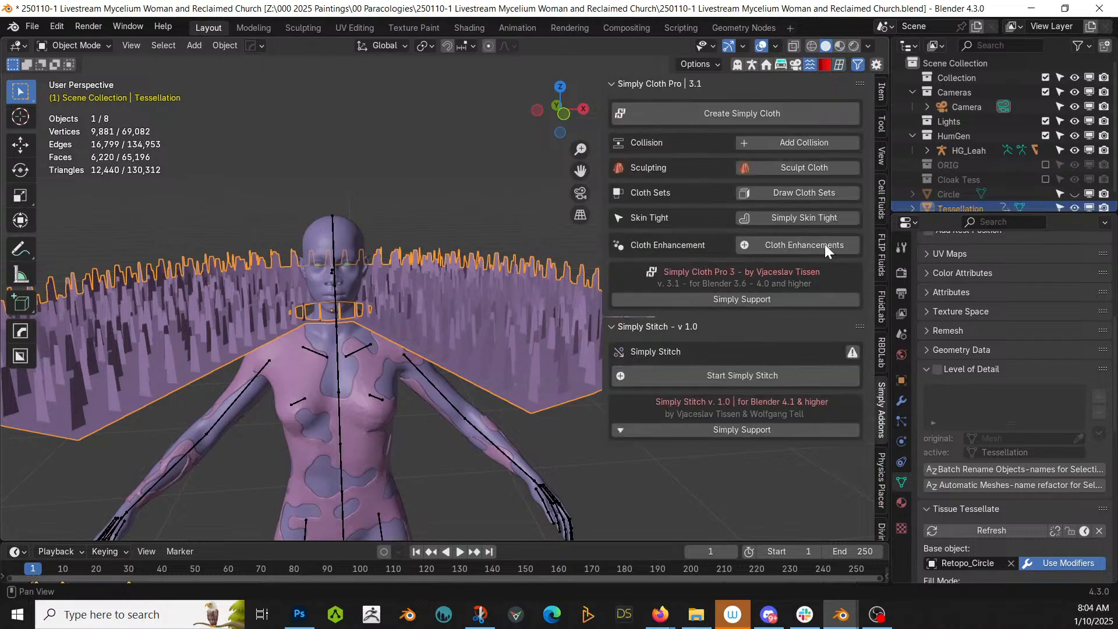
left_click(782, 117)
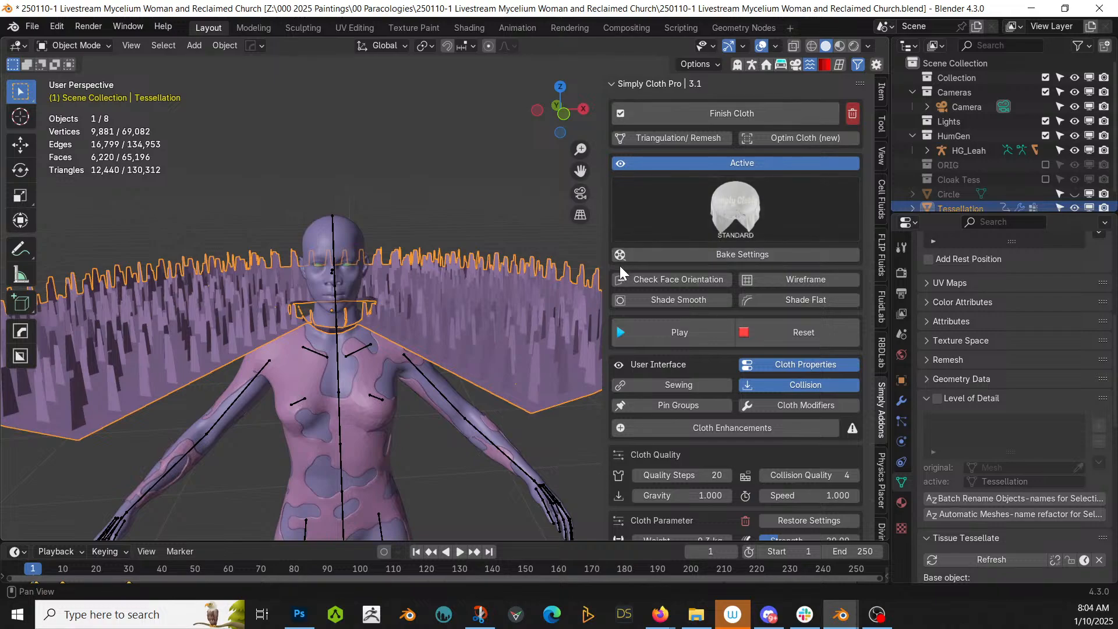
Set the cloth's Collision Quality to 20, enable Self Collision, and save the file.
left_click(810, 476)
type("20")
key("Return")
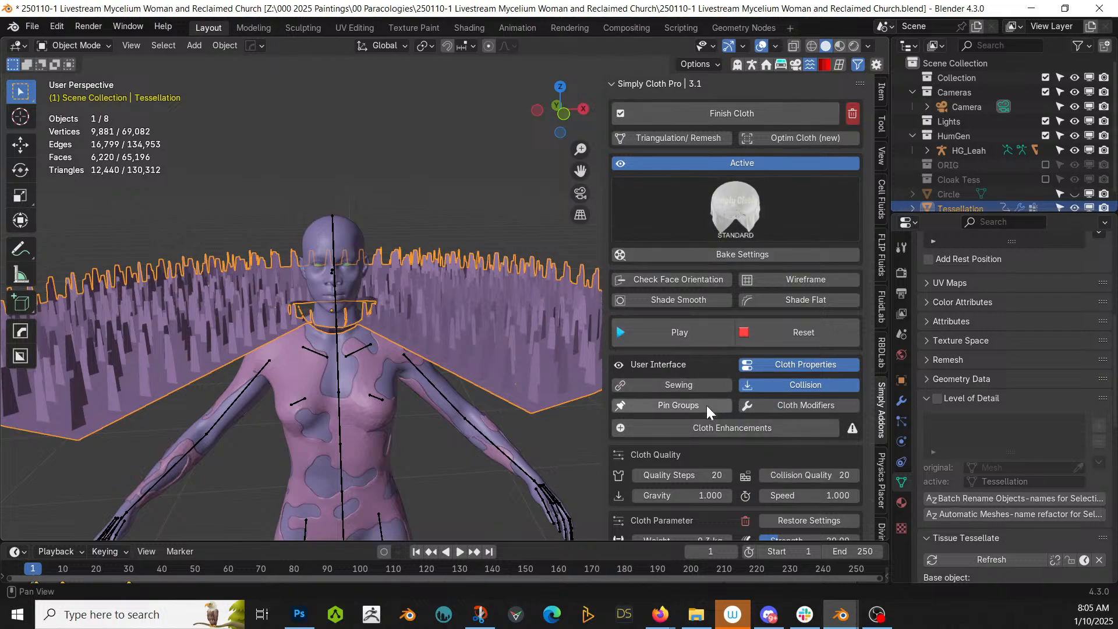
scroll(759, 462, "down", 6)
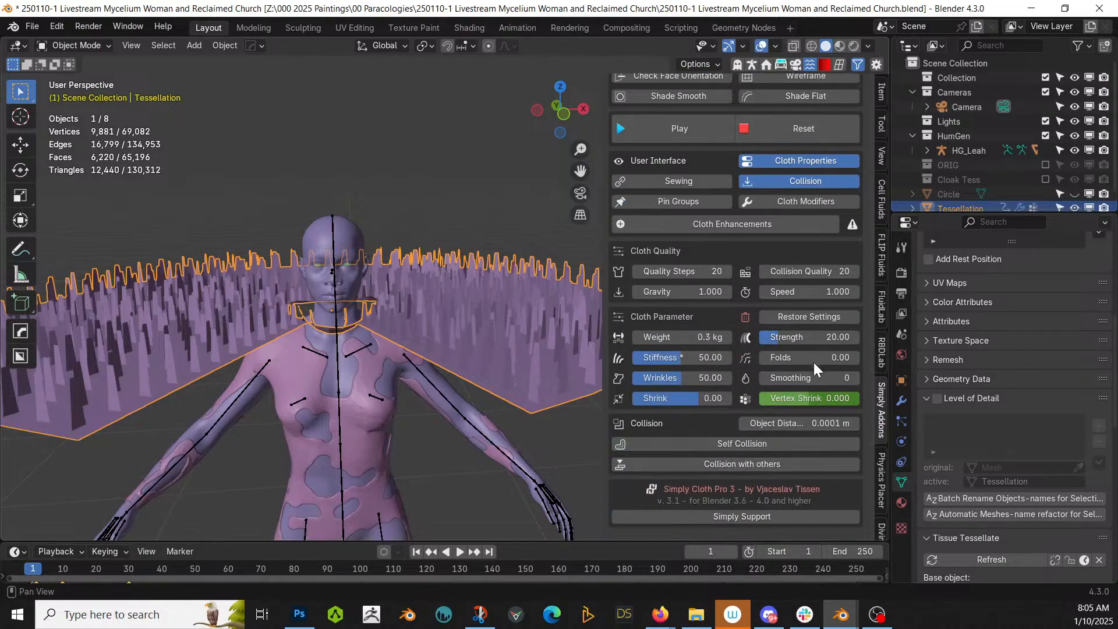
left_click(741, 444)
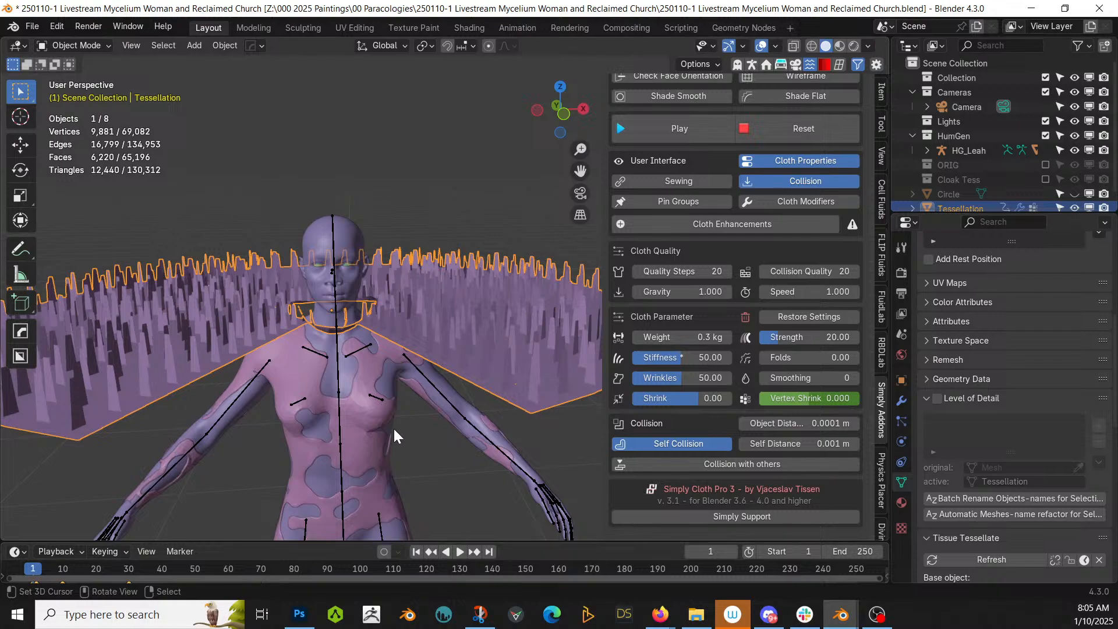
key("ctrl+s")
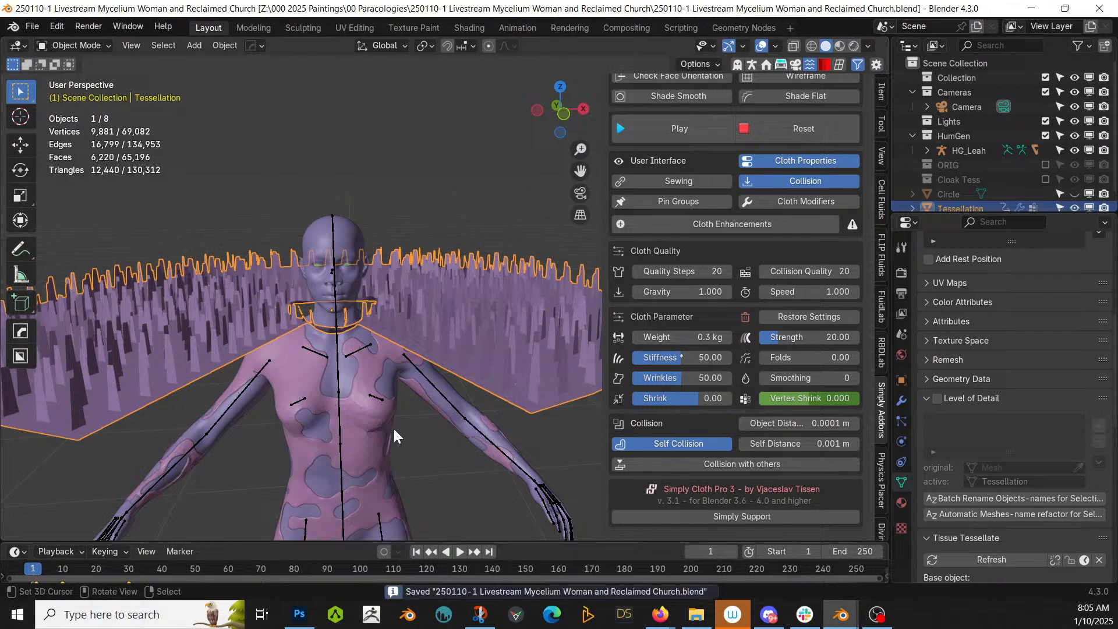
Run the cloth simulation to about frame 23, examine the drape at the shoulder, and return to the first frame.
left_click(460, 552)
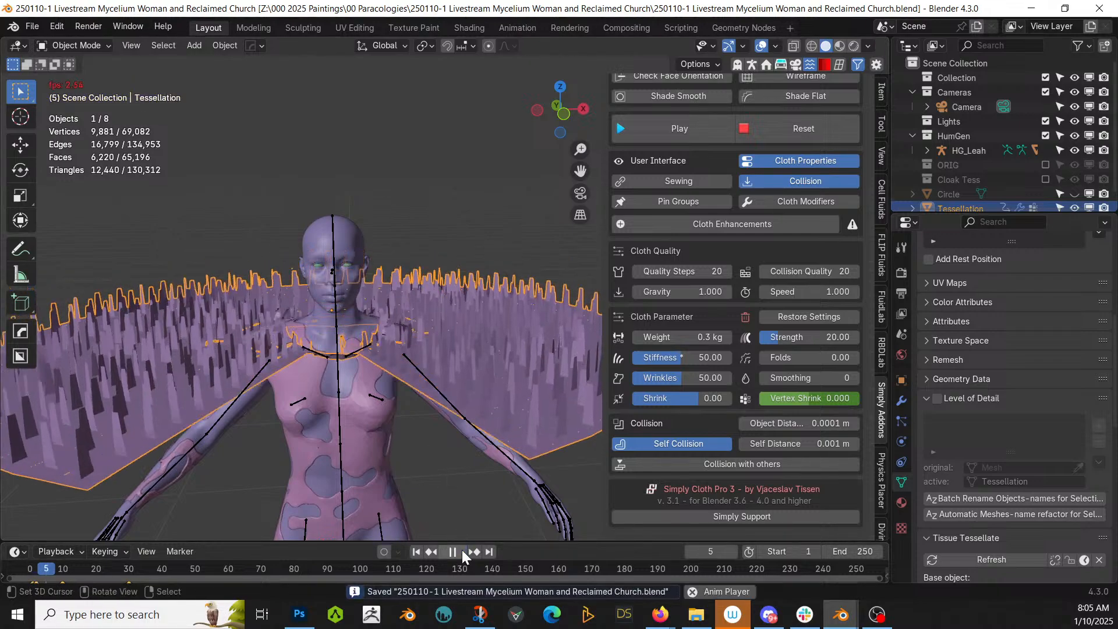
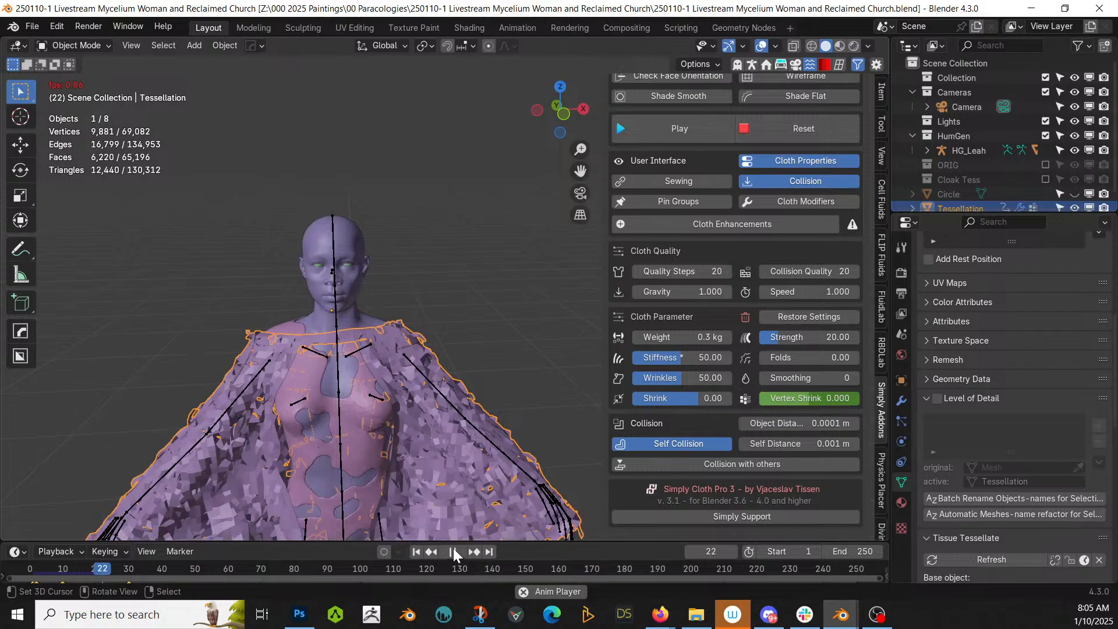
middle_click_drag(504, 394, 372, 420)
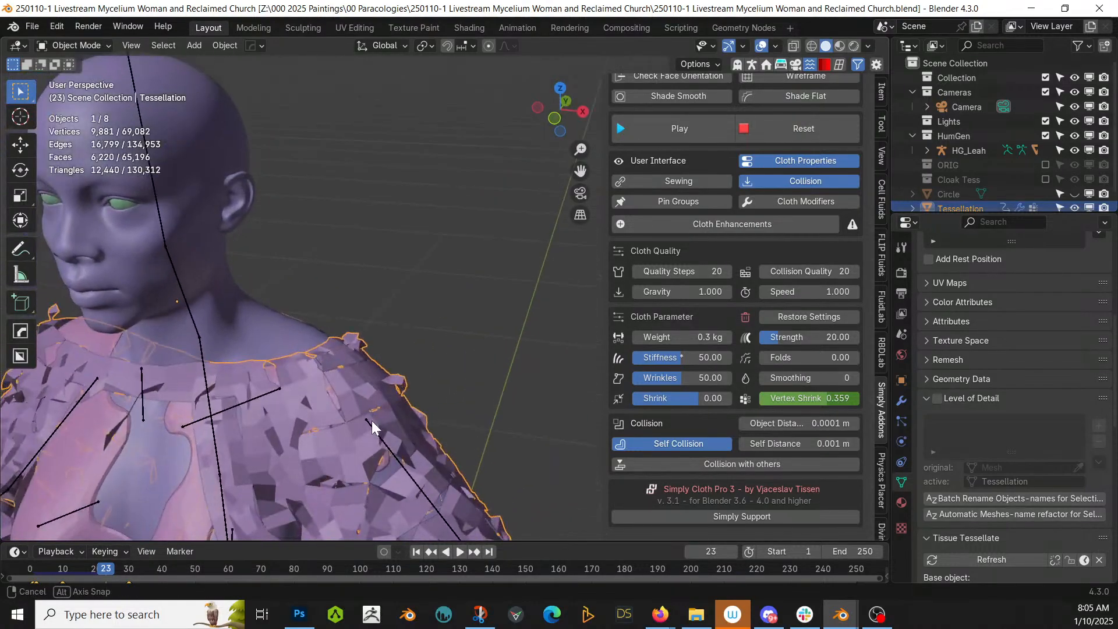
left_click(416, 551)
Merge the tessellated cape's vertices by distance in Edit Mode and return to Object Mode.
scroll(438, 399, "down", 3)
key("Tab")
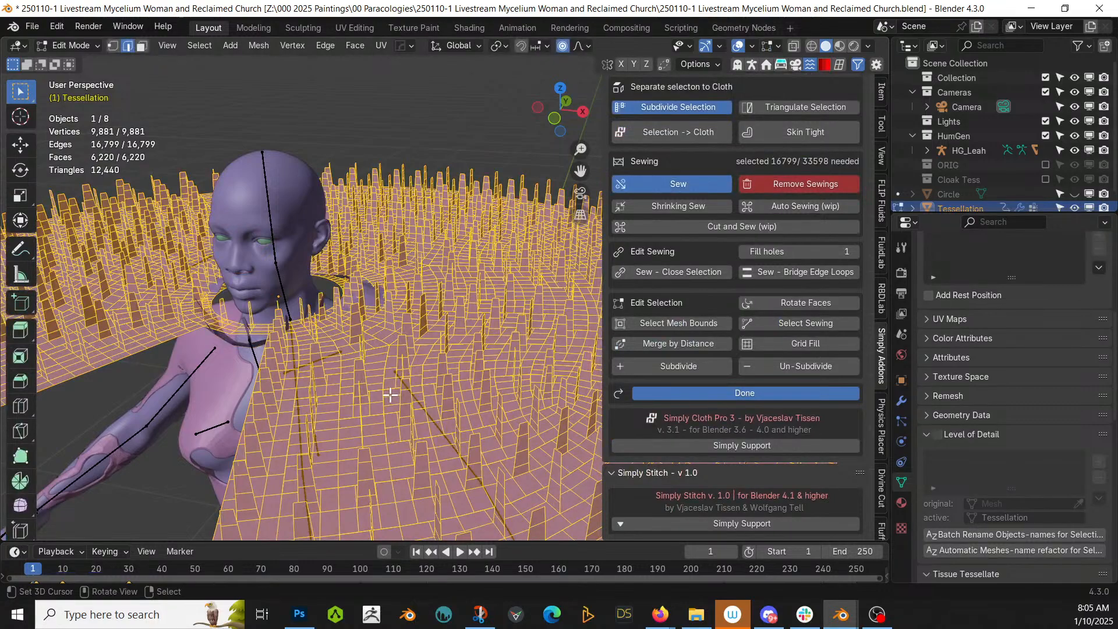
key("m")
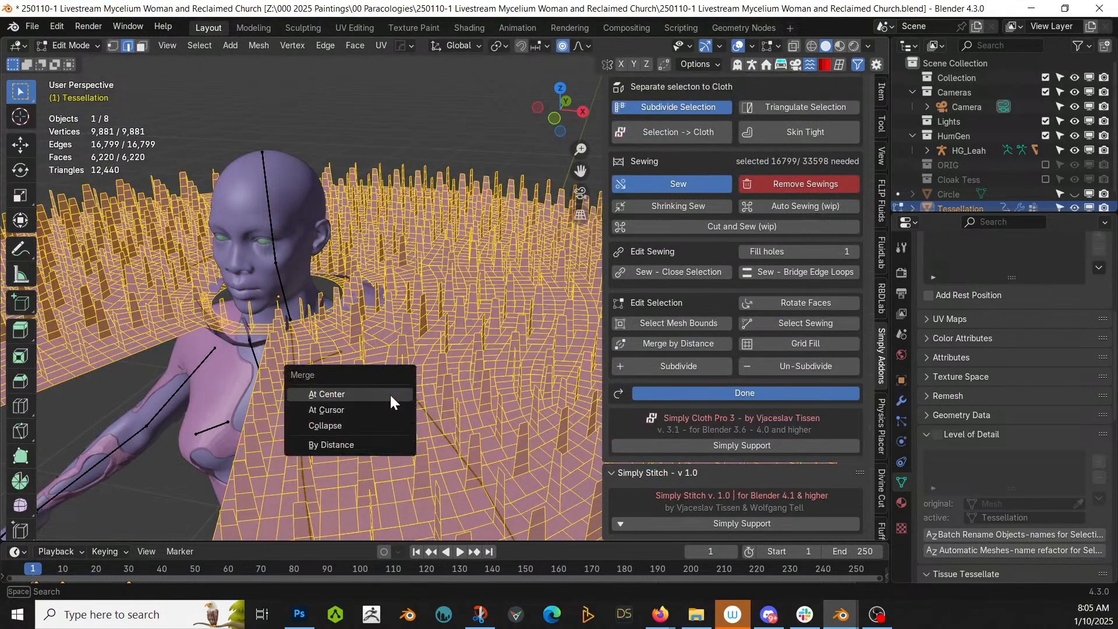
left_click(362, 445)
middle_click_drag(362, 453, 403, 458)
key("Tab")
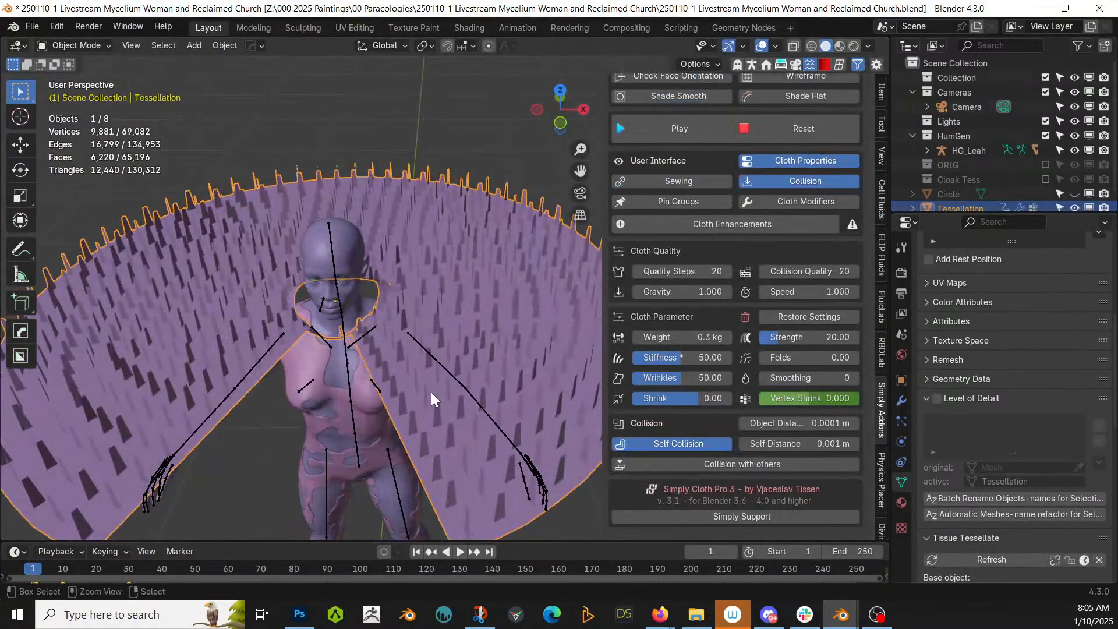
Try a level 1 subdivision on the tessellated cape, and lower the level to 0.
key("ctrl+1")
middle_click_drag(431, 399, 505, 402)
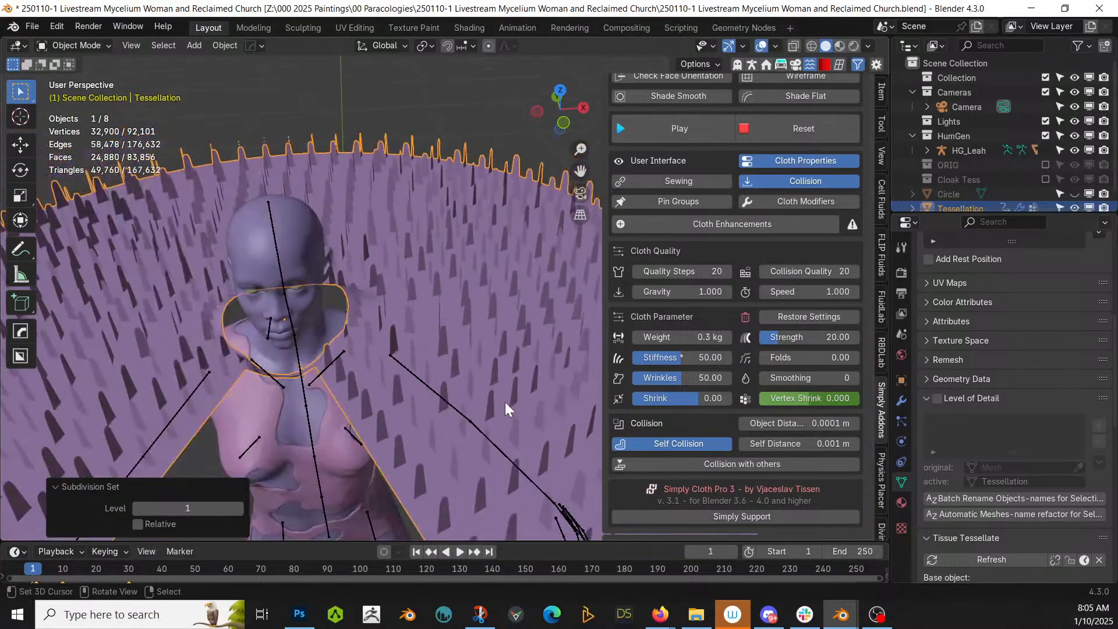
left_click(138, 509)
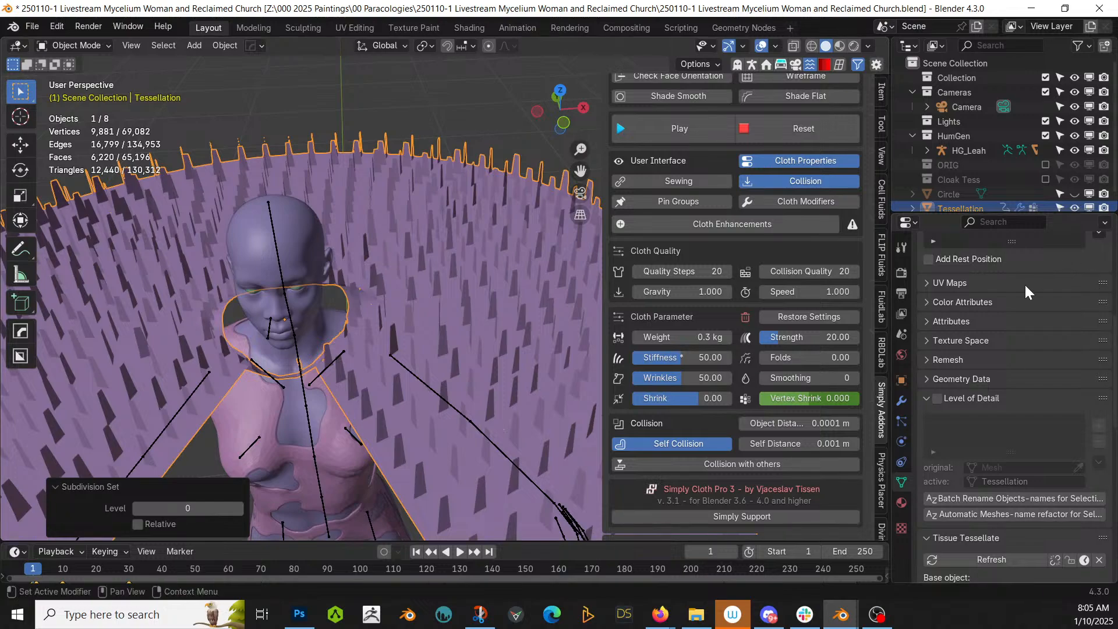
Delete the Subdivision modifier from the tessellated cape's modifier stack.
left_click(901, 400)
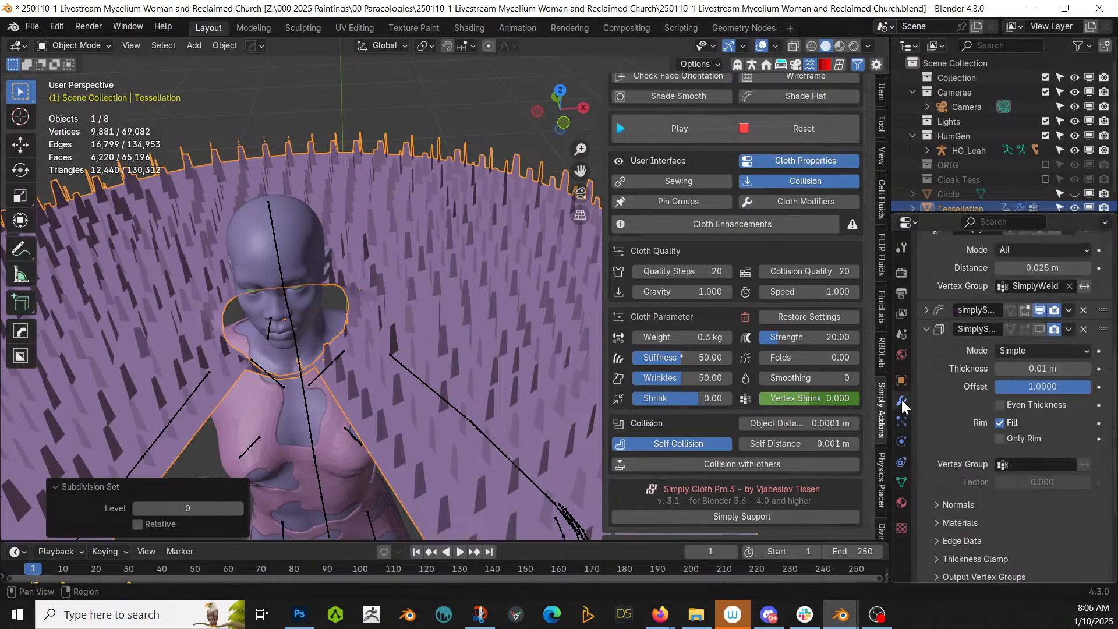
scroll(990, 434, "up", 5)
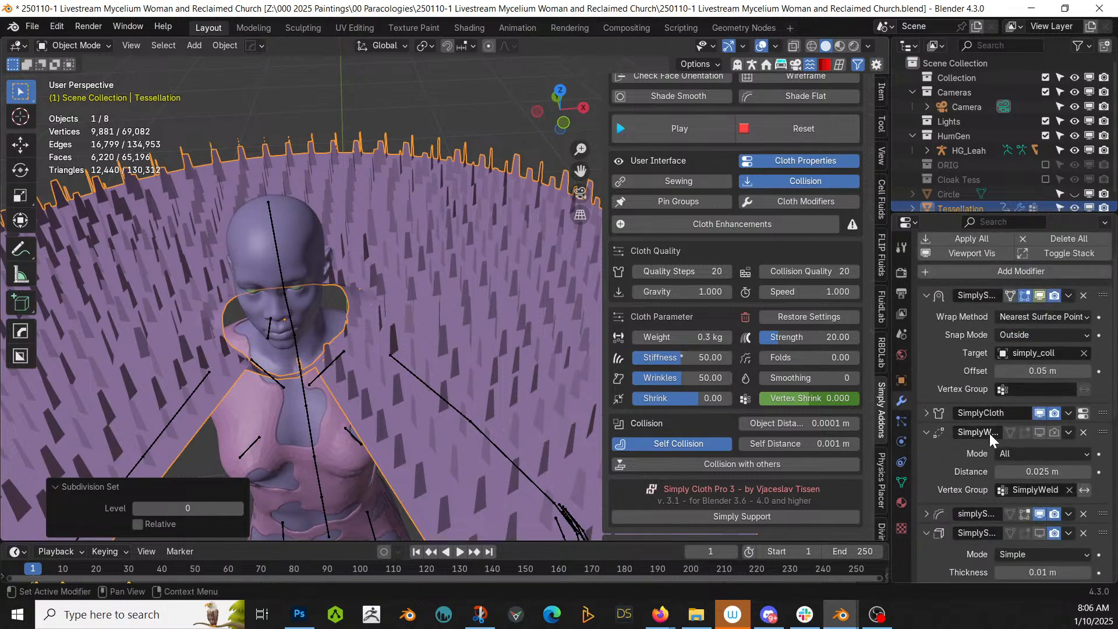
scroll(990, 433, "down", 2)
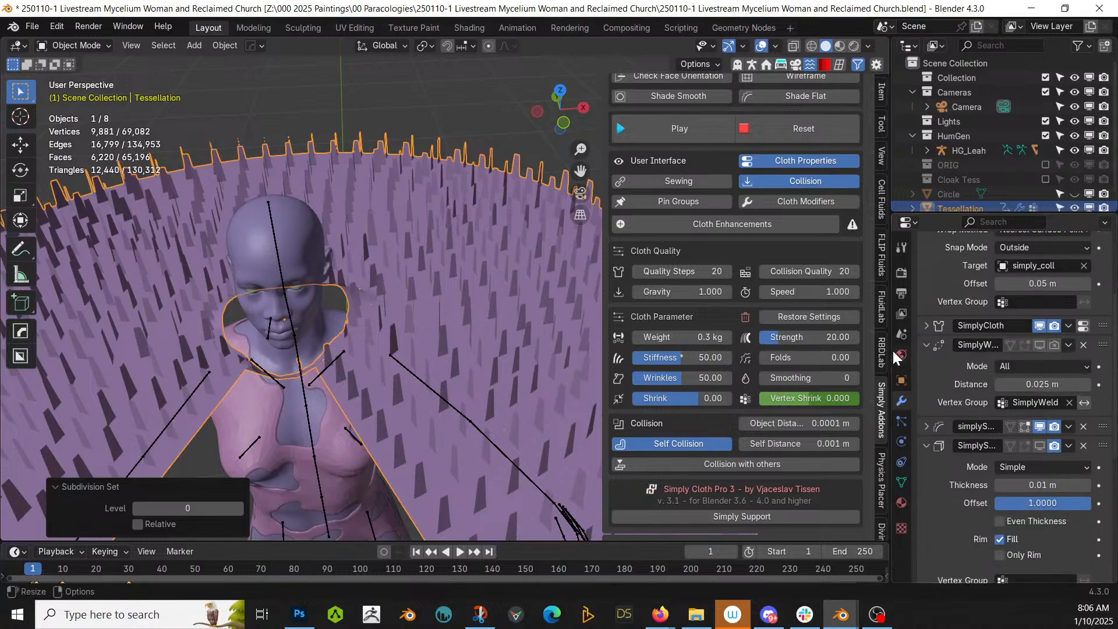
left_click_drag(892, 358, 632, 407)
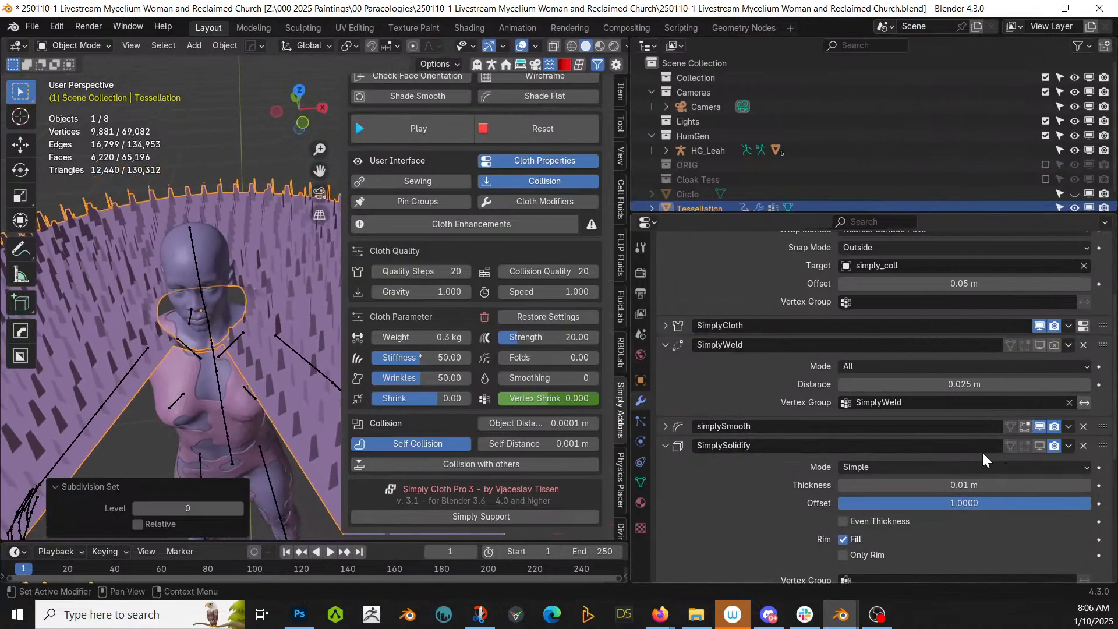
scroll(983, 454, "up", 5)
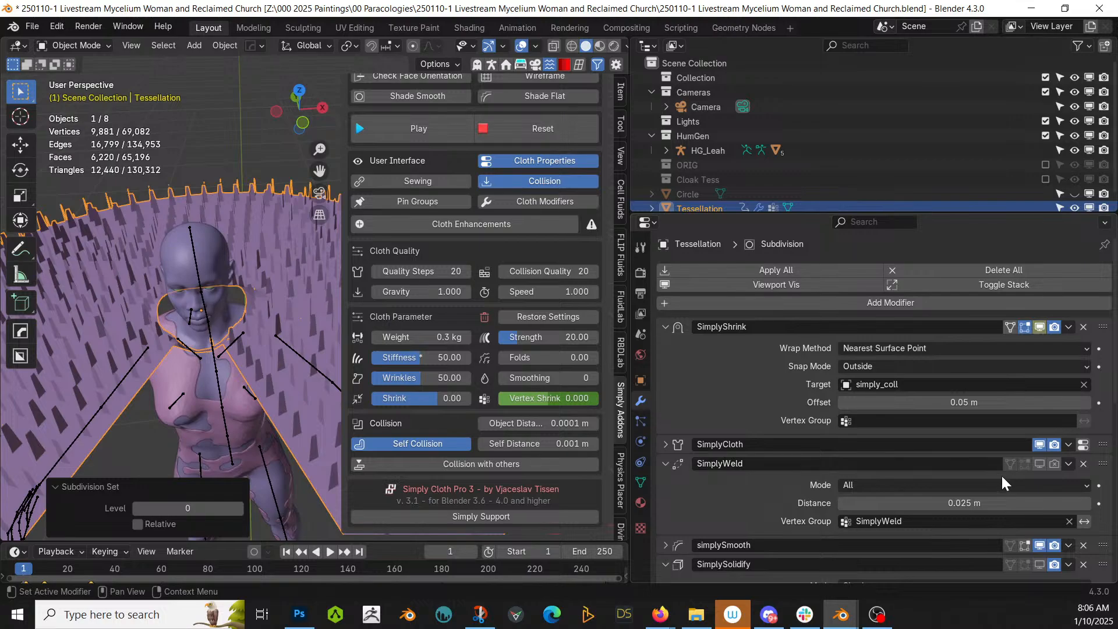
scroll(1005, 471, "down", 10)
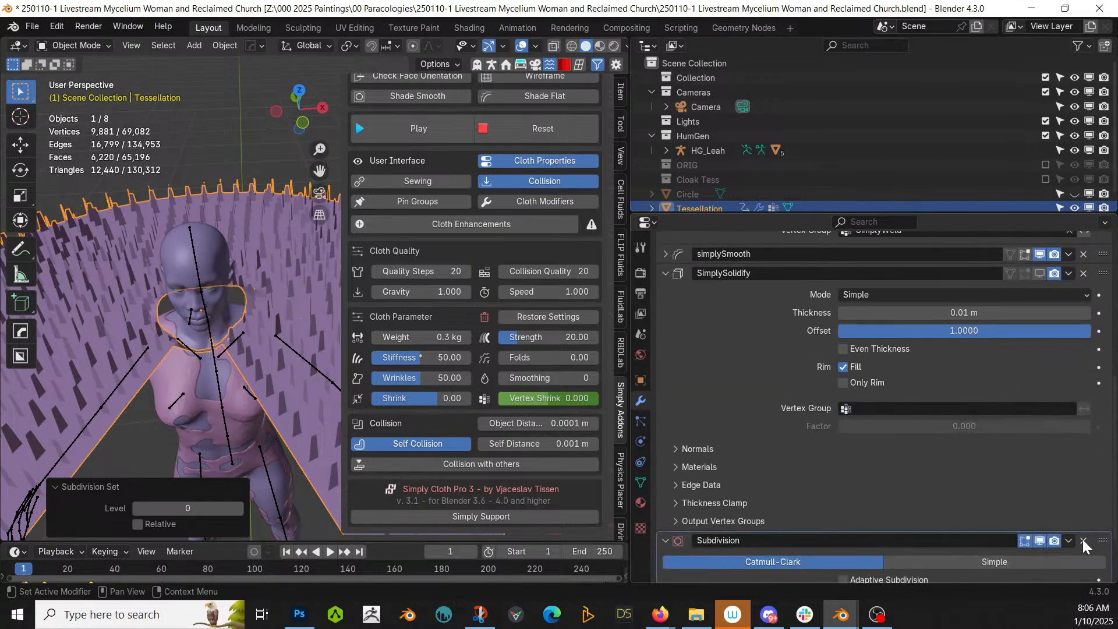
scroll(1082, 540, "up", 2)
middle_click_drag(313, 379, 419, 353)
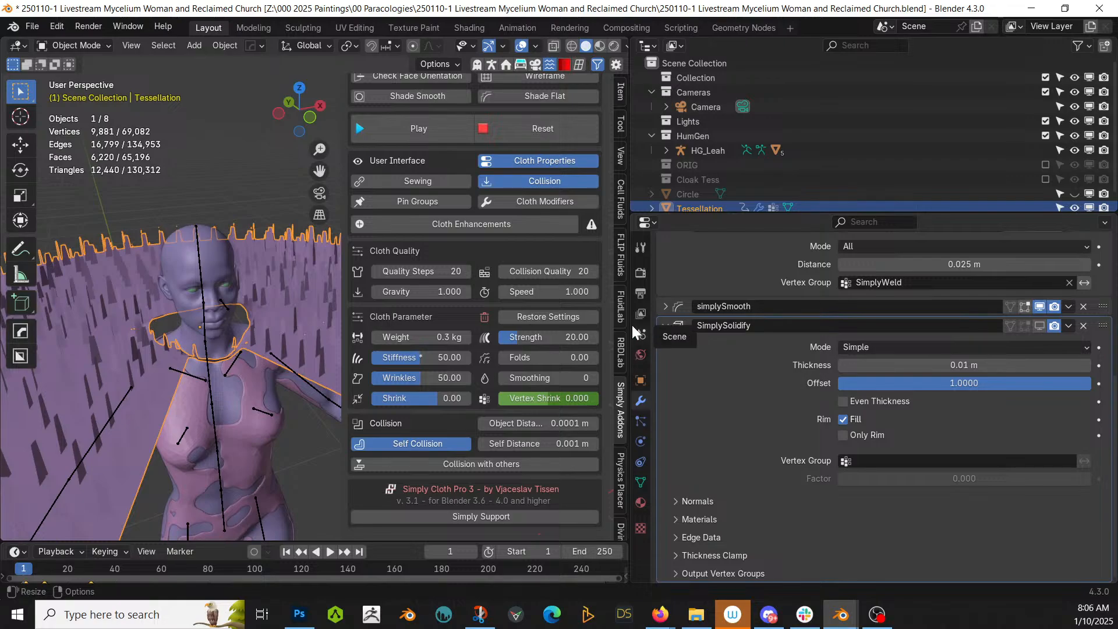
left_click_drag(629, 281, 861, 281)
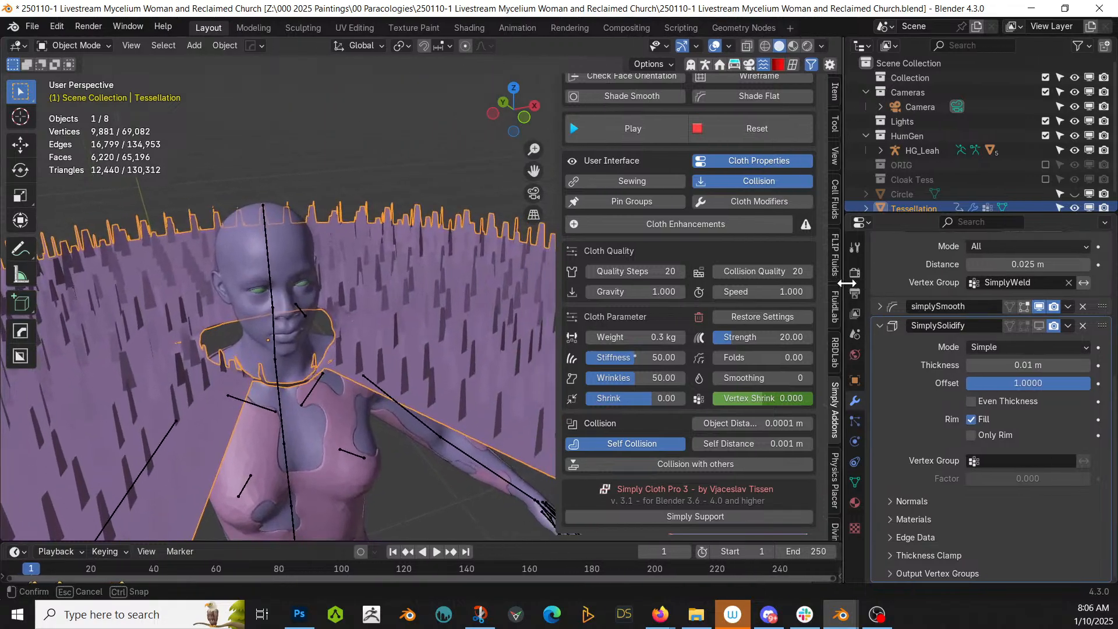
Set the cape cloth's Shrink parameter to 0.05.
middle_click_drag(233, 343, 326, 397)
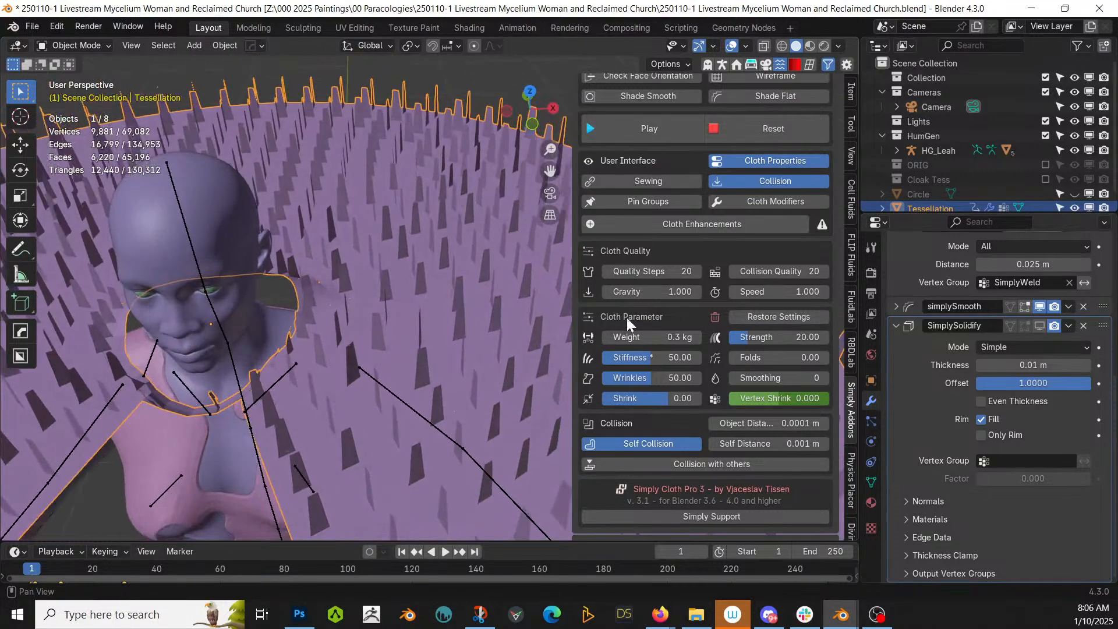
left_click(663, 398)
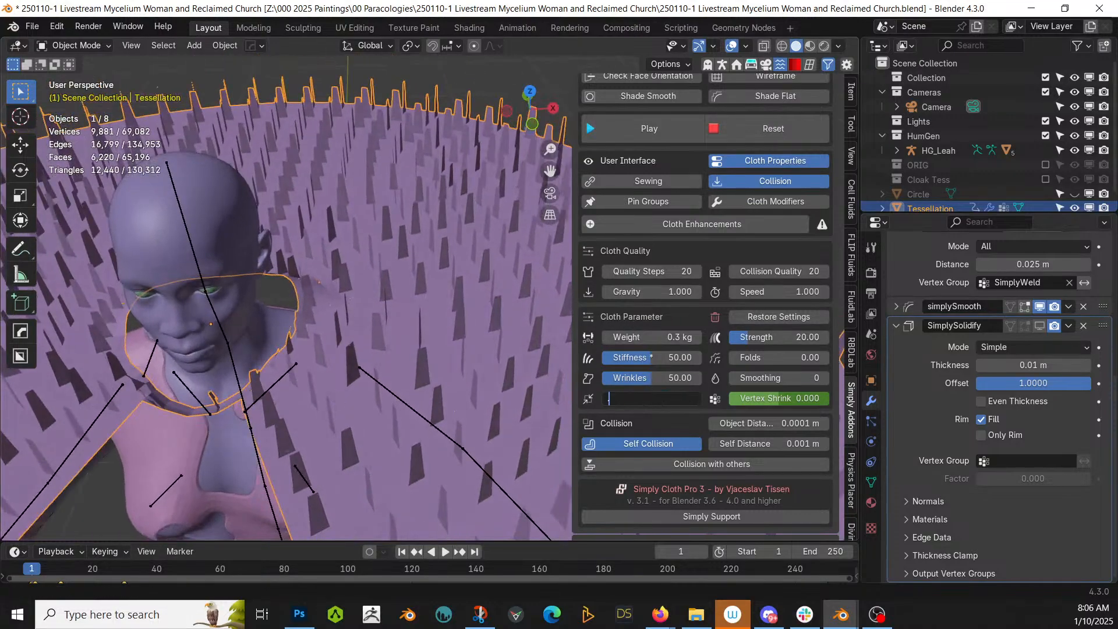
type(".05")
key("Return")
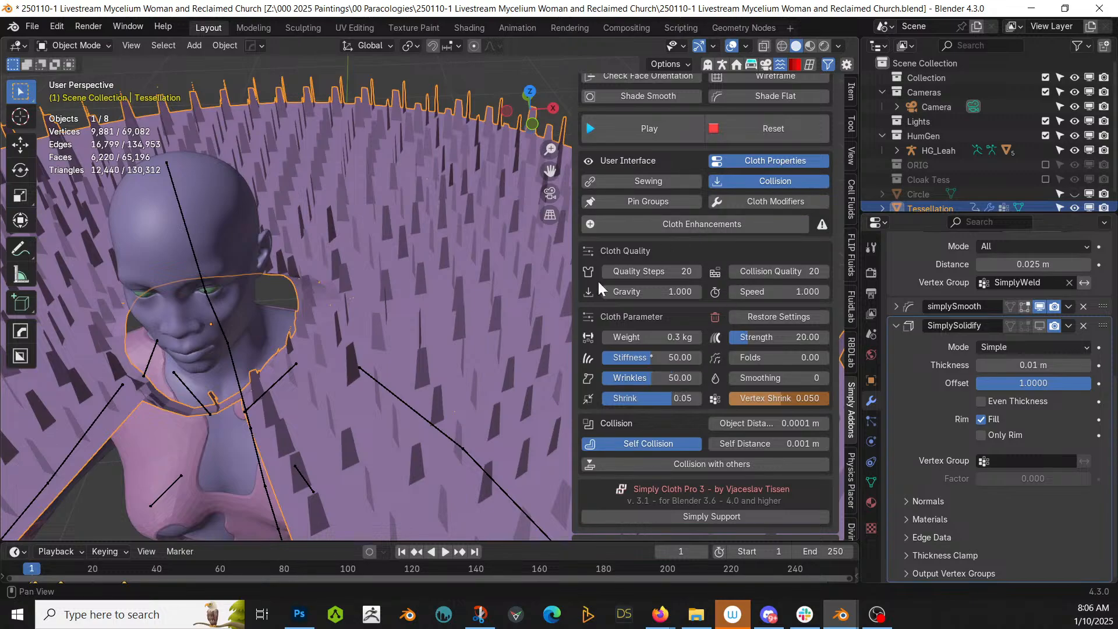
Simulate the cape to about frame 14, isolate it in local view to examine the drape, and return to the first frame.
left_click(445, 551)
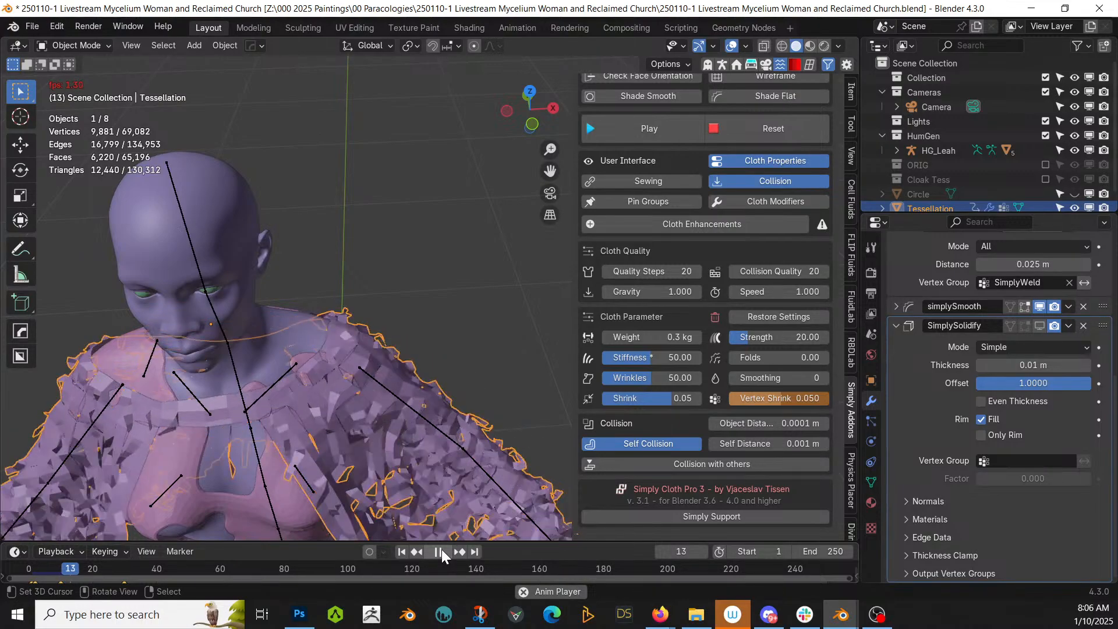
left_click(440, 551)
key("KP_Divide")
scroll(373, 338, "up", 5)
middle_click_drag(373, 338, 394, 317)
scroll(215, 386, "down", 5)
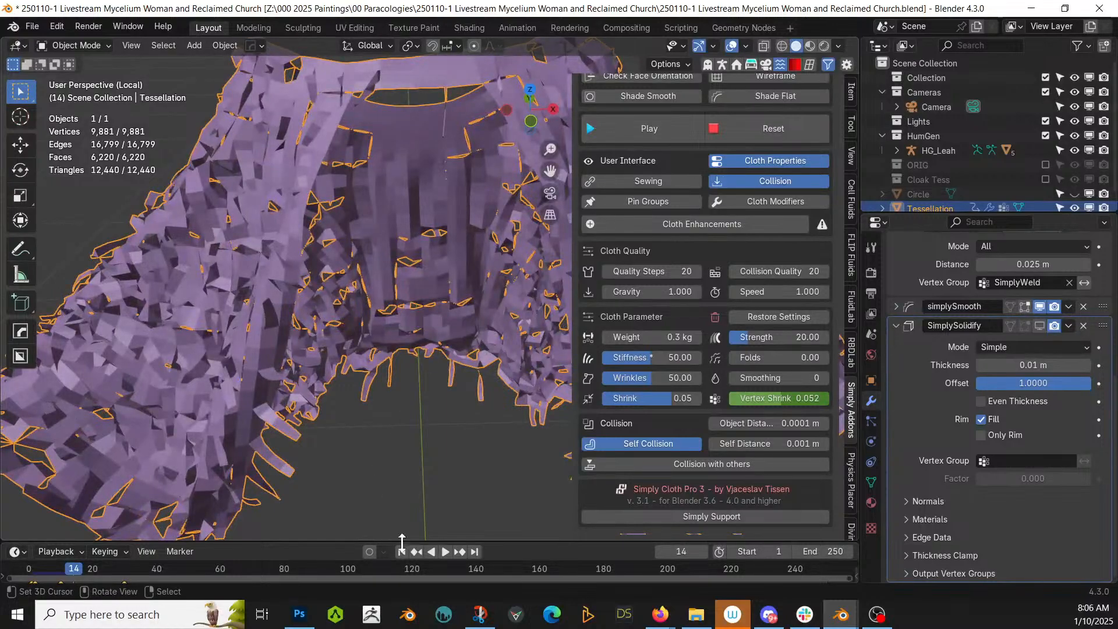
left_click(402, 551)
Turn off Open edges only in the cape's Tissue Tessellate merge settings and refresh the tessellation.
scroll(576, 444, "down", 5)
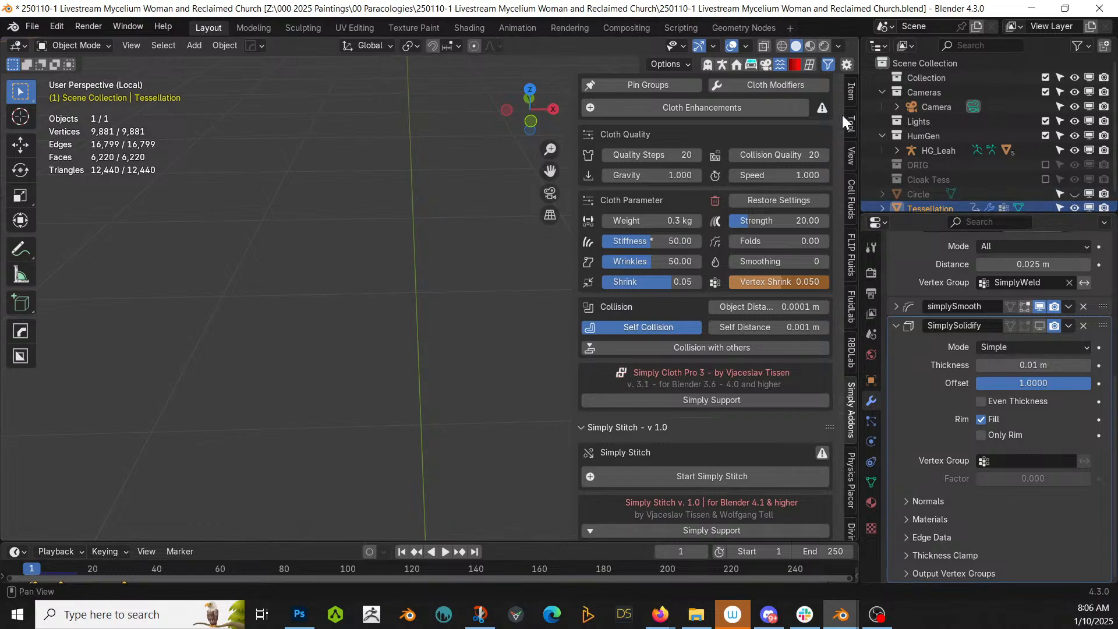
left_click(809, 65)
left_click(853, 362)
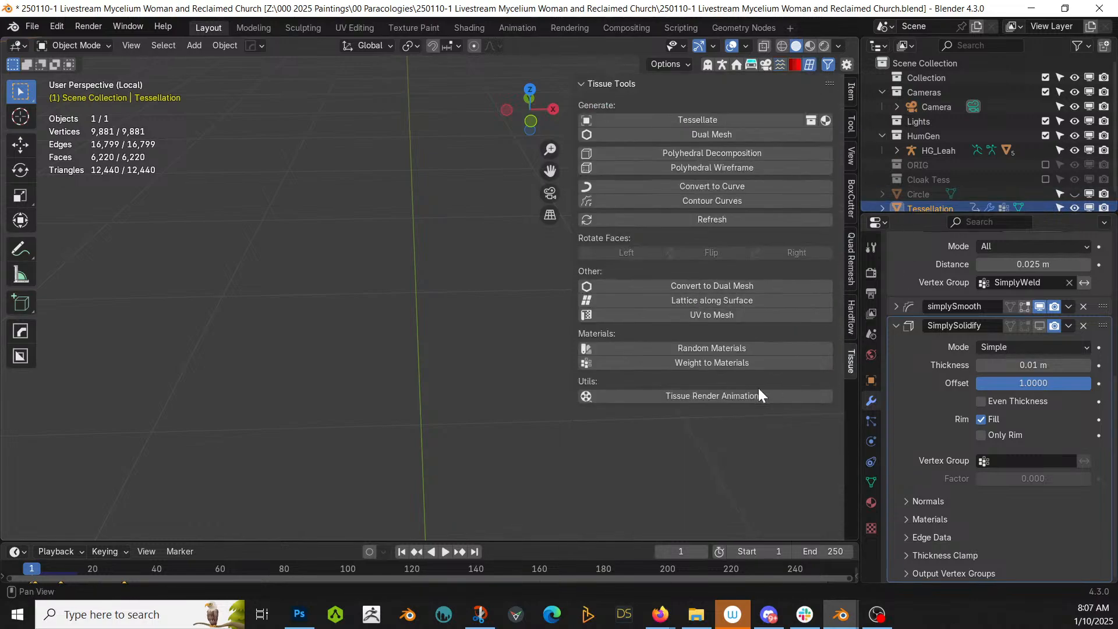
left_click(872, 482)
scroll(946, 425, "down", 10)
scroll(946, 426, "down", 3)
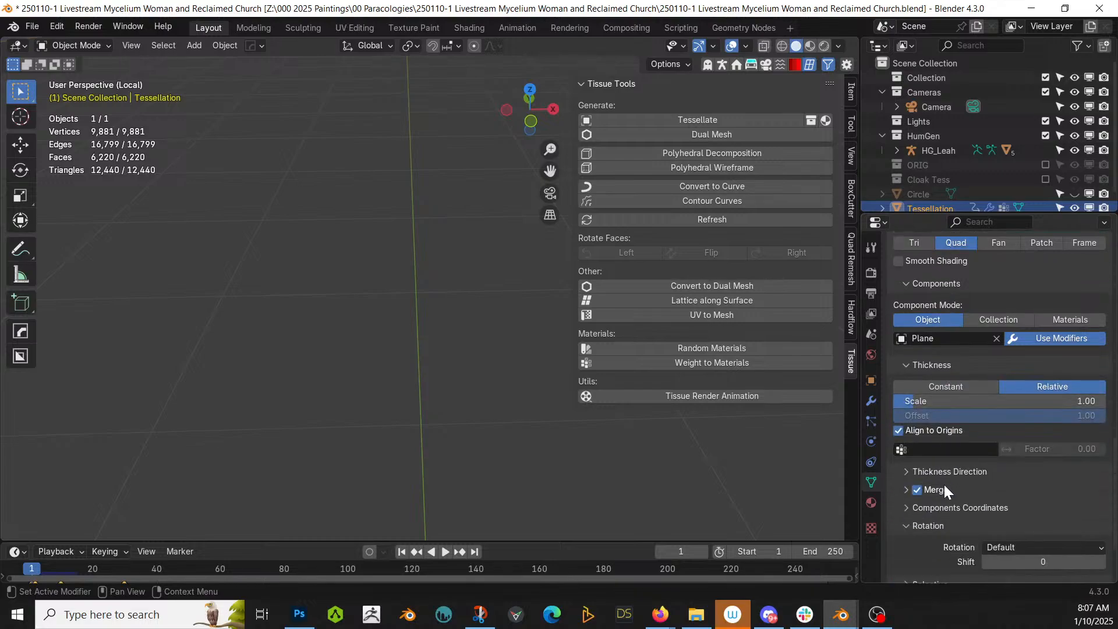
left_click(906, 491)
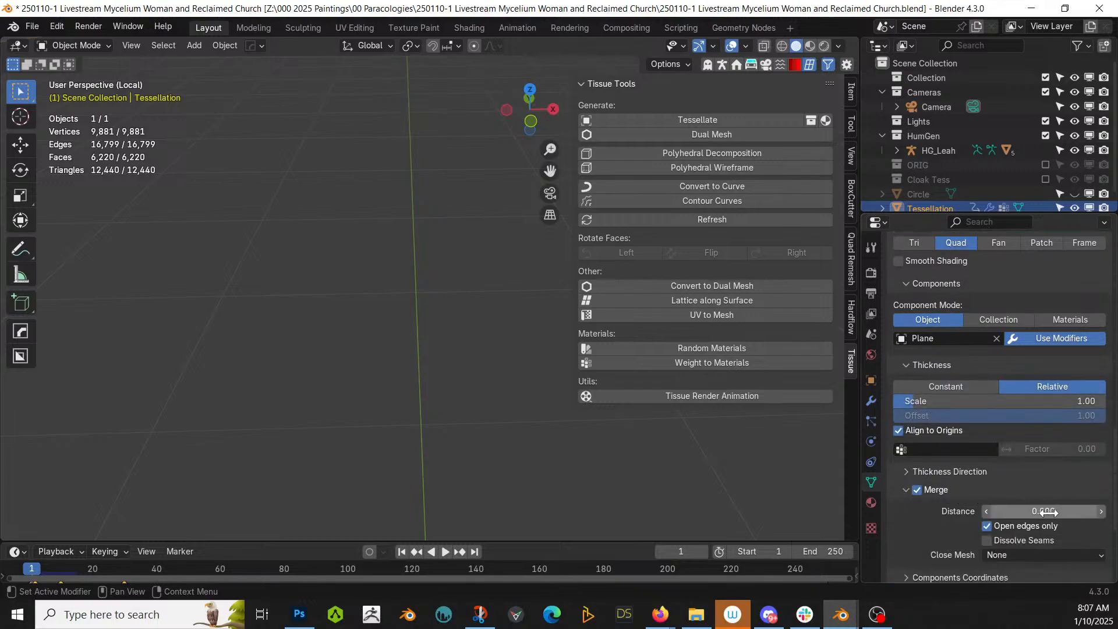
left_click(986, 526)
scroll(1014, 523, "down", 2)
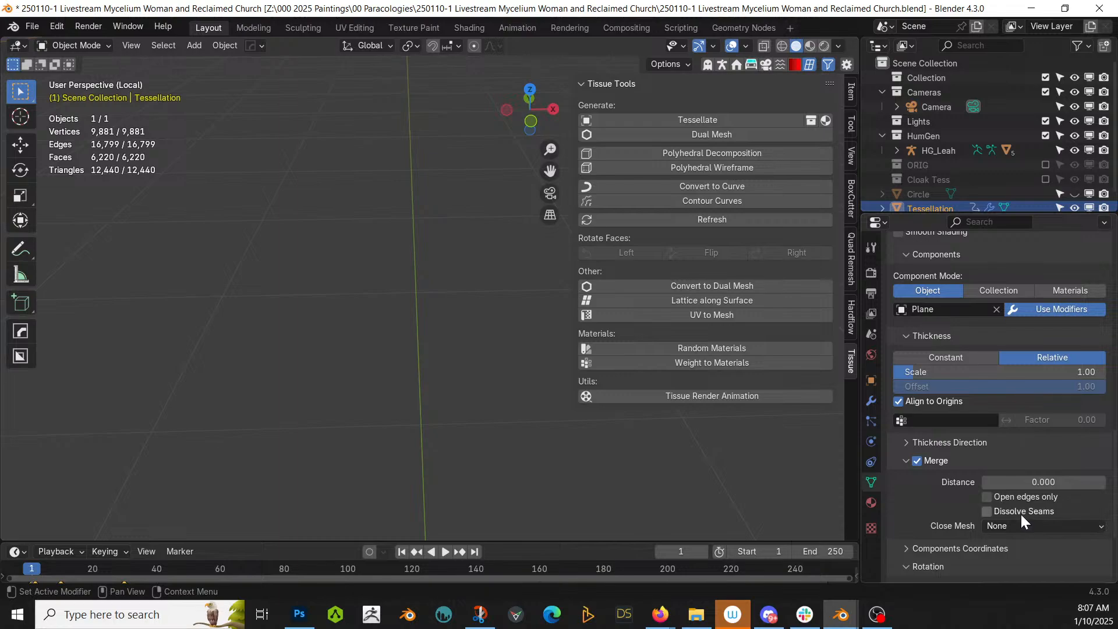
scroll(926, 342, "up", 5)
scroll(927, 341, "up", 6)
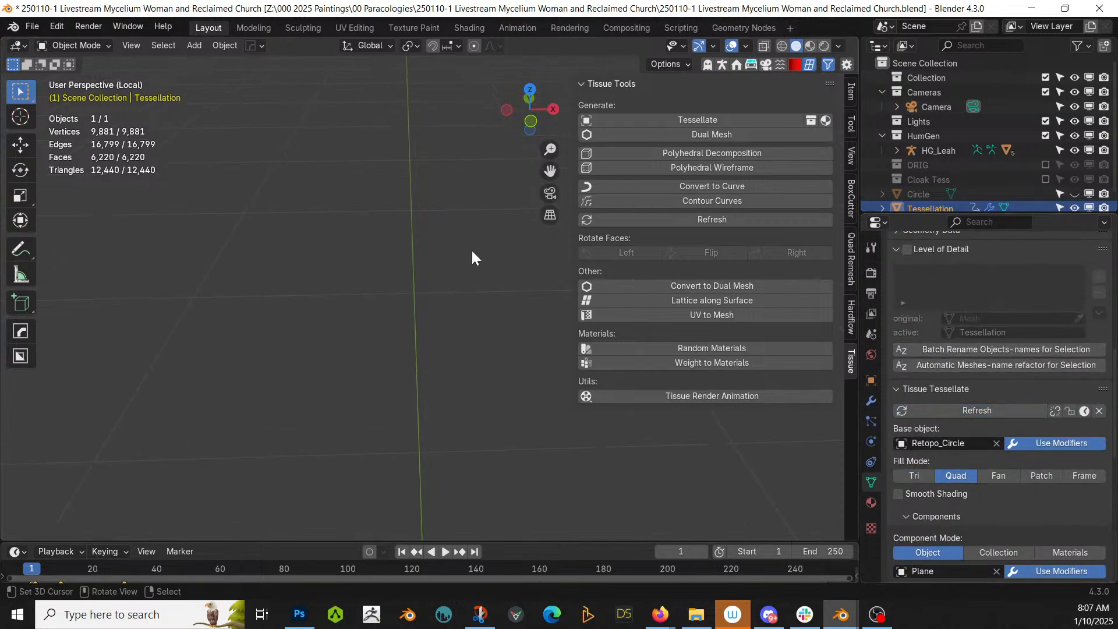
Exit local view, simulate the cape to about frame 5, and return to the first frame.
key("KP_Divide")
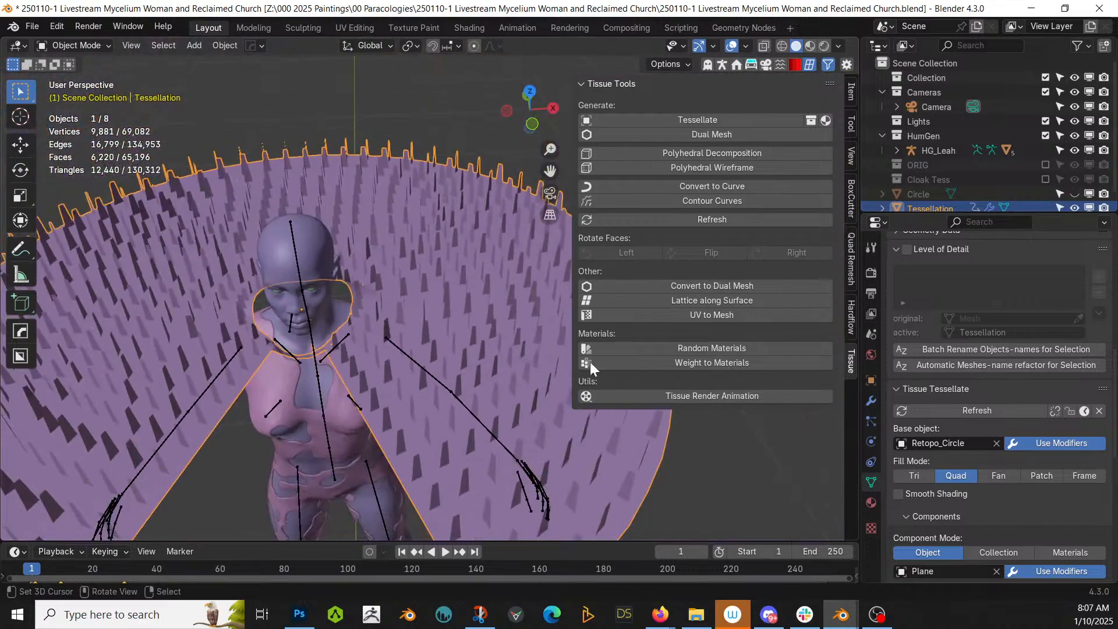
left_click(445, 552)
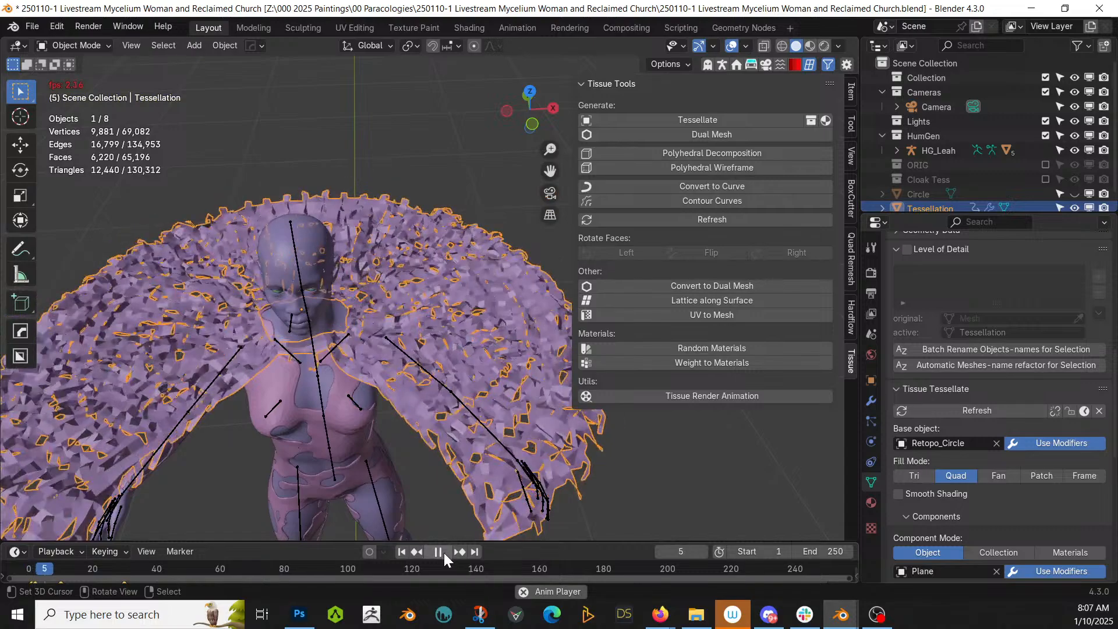
left_click(441, 552)
left_click(402, 553)
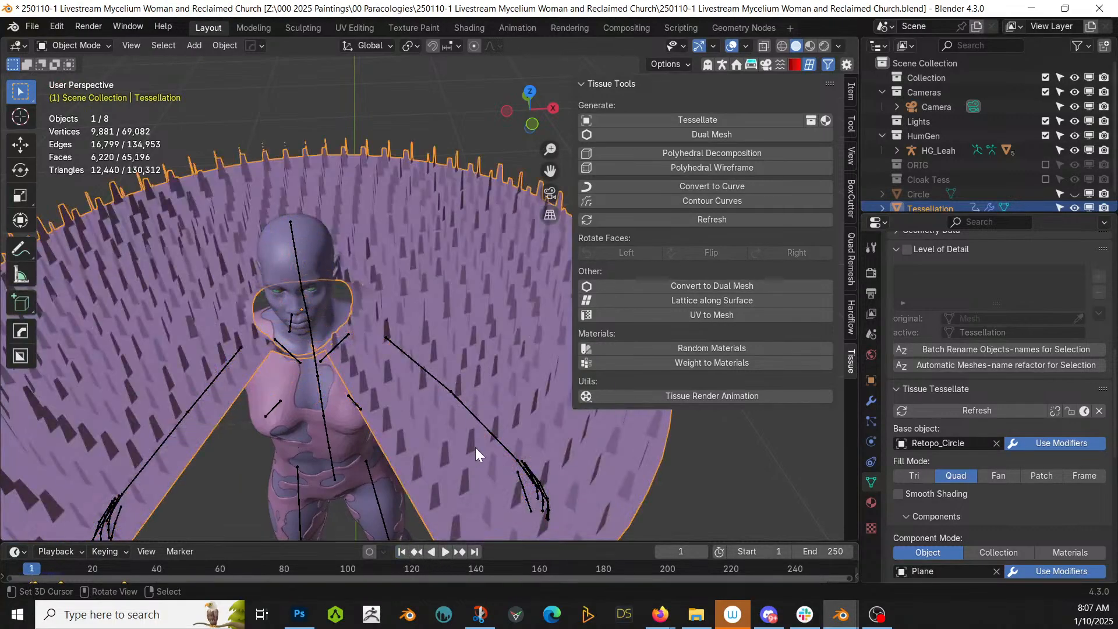
Try merging all vertices of the tessellated cape by distance at 0.01 m.
middle_click_drag(473, 449, 467, 482)
scroll(450, 432, "up", 4)
middle_click_drag(449, 432, 424, 461)
key("Tab")
scroll(427, 433, "up", 2)
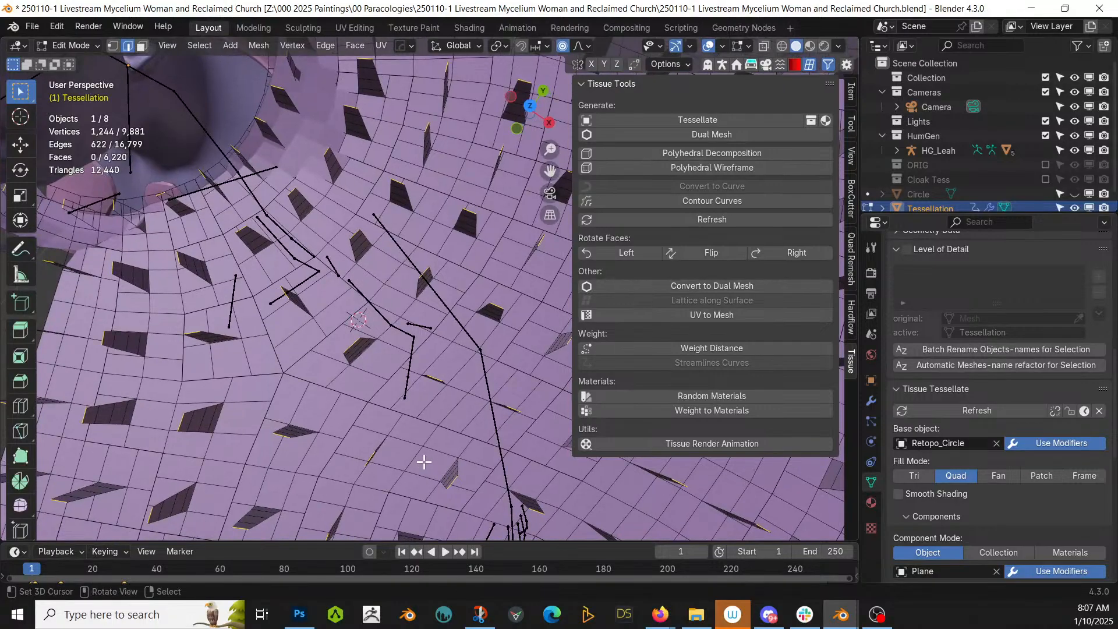
key("a")
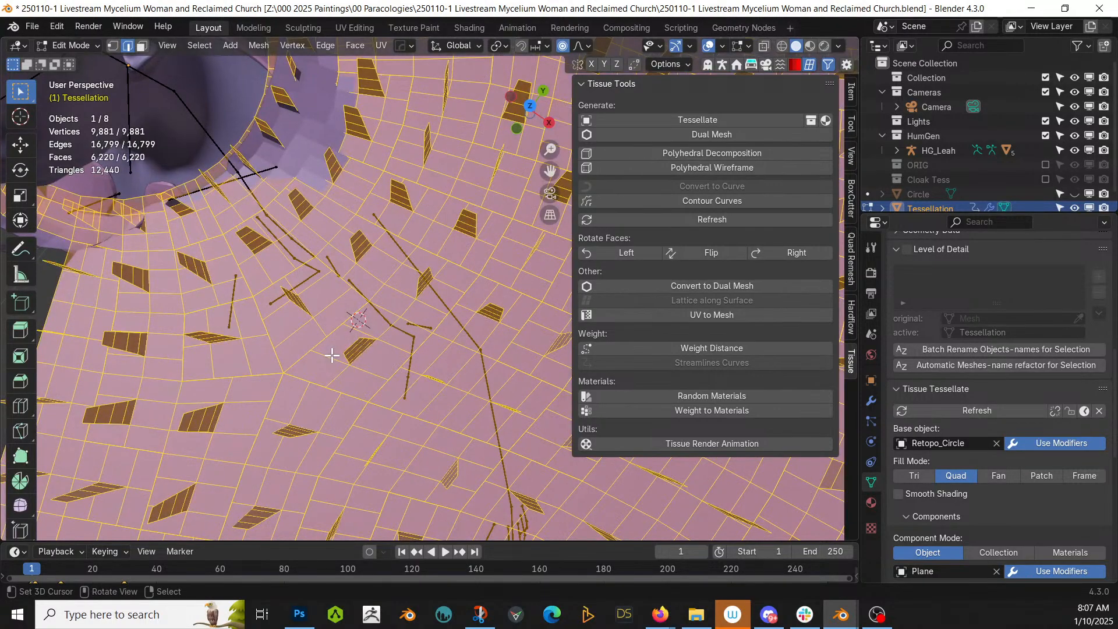
key("m")
left_click(332, 355)
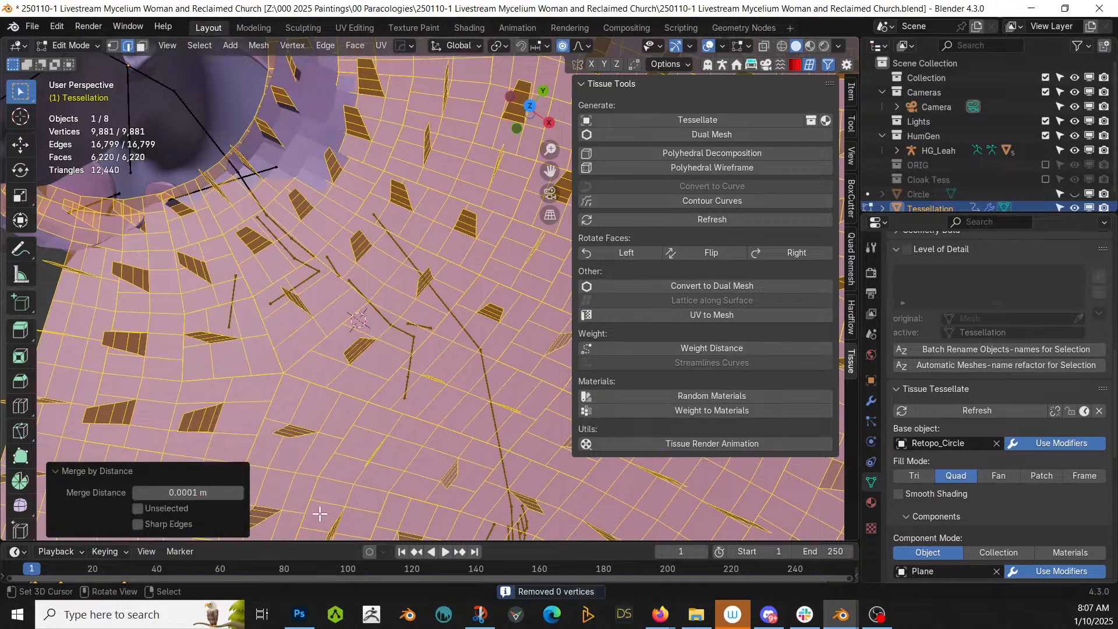
left_click(163, 492)
key("BackSpace")
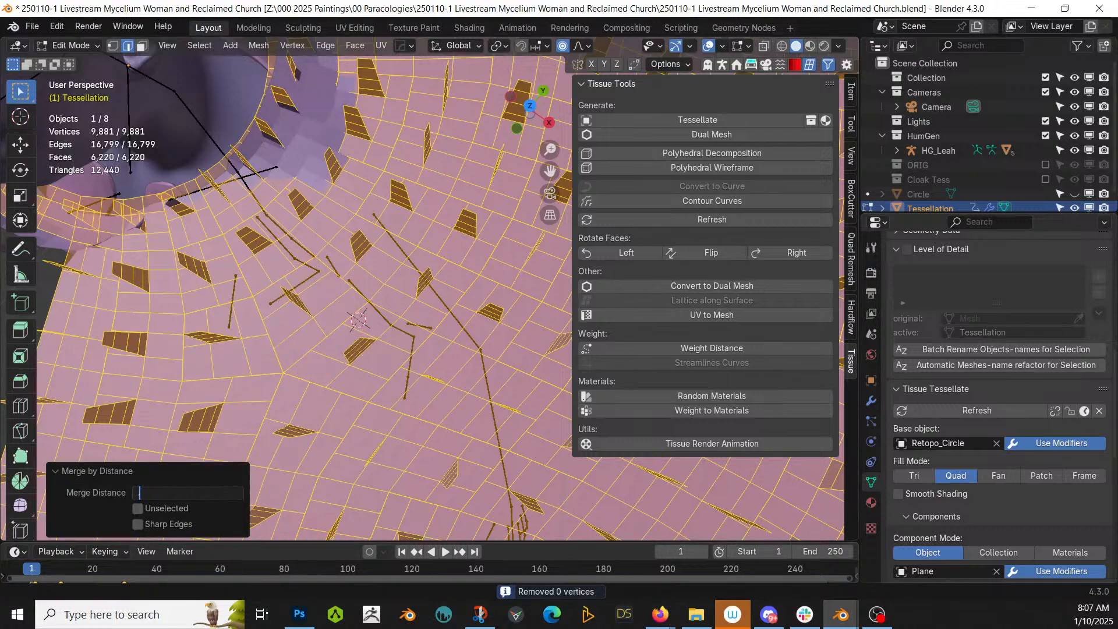
type(".01")
key("Return")
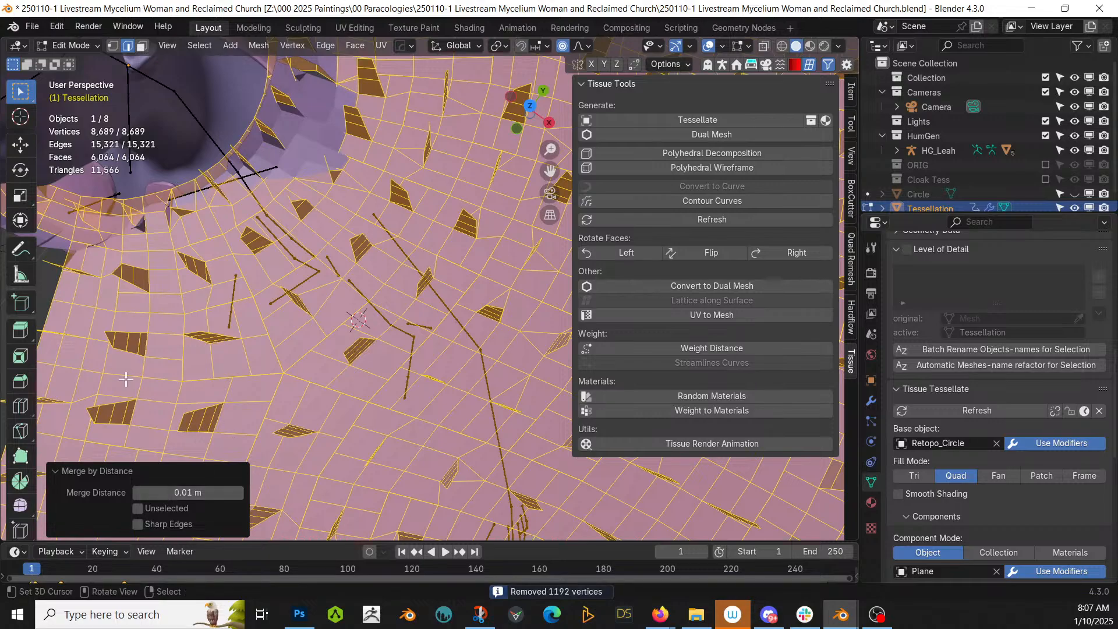
middle_click_drag(225, 380, 302, 301)
key("Tab")
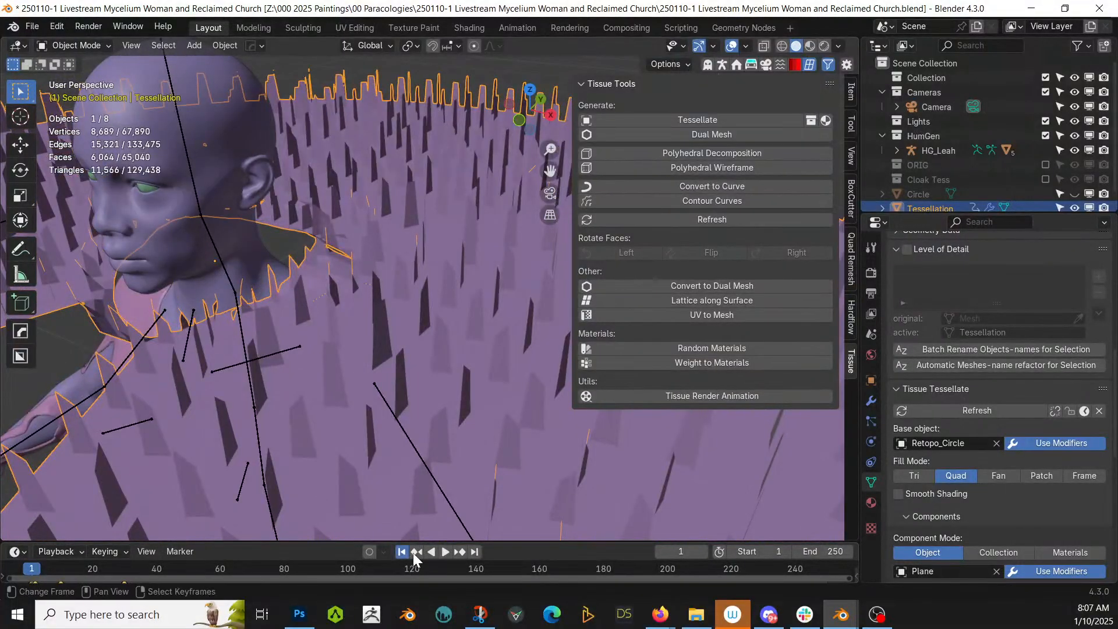
Test the merged cape's simulation to about frame 4 and return to the first frame.
left_click(446, 551)
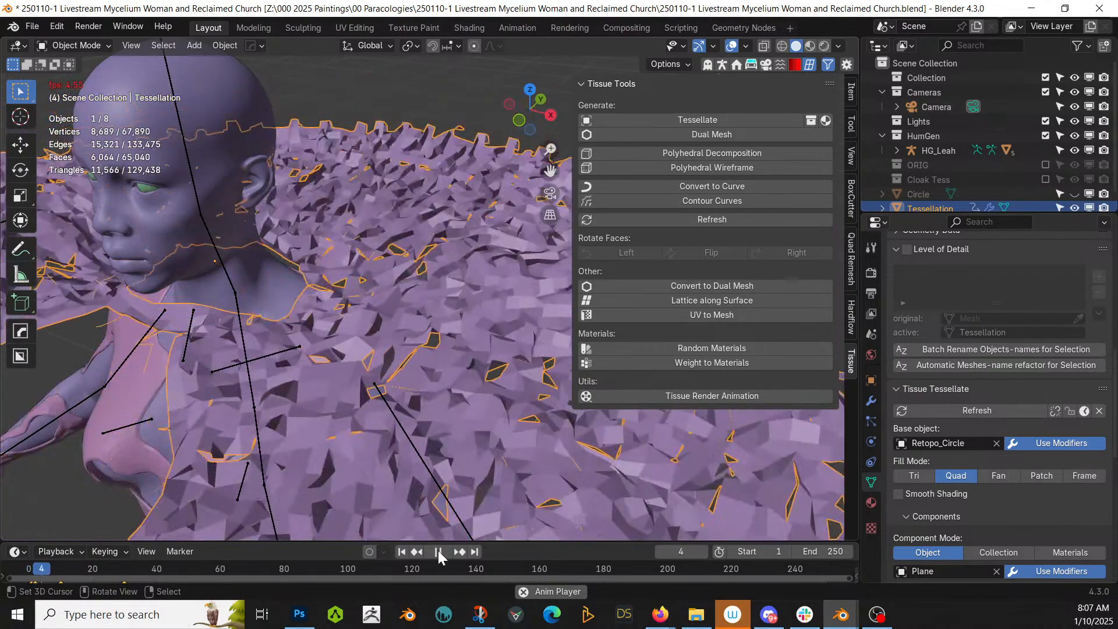
left_click(439, 552)
left_click(402, 552)
Isolate the cape in local view and turn on the wireframe overlay to examine its topology.
key("KP_Decimal")
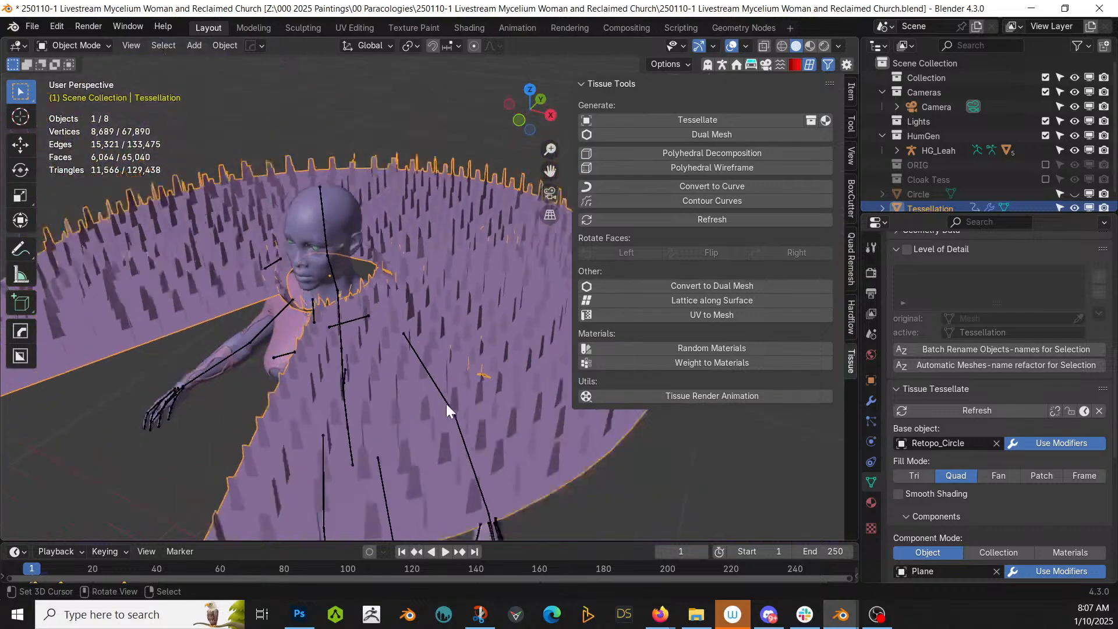
key("KP_Divide")
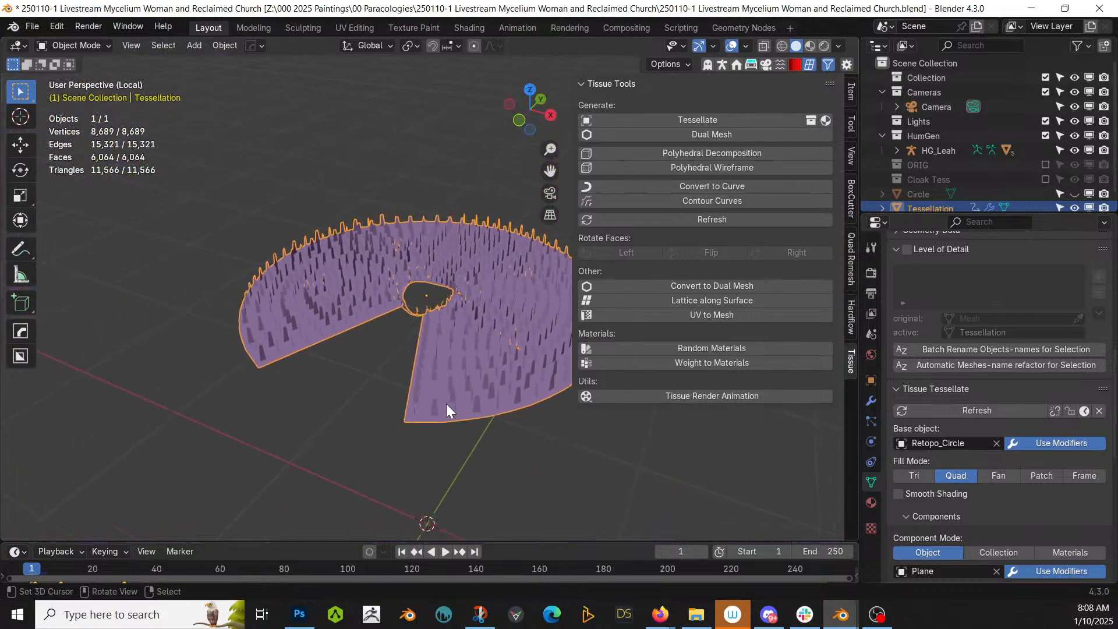
scroll(643, 441, "up", 5)
middle_click_drag(643, 441, 630, 417)
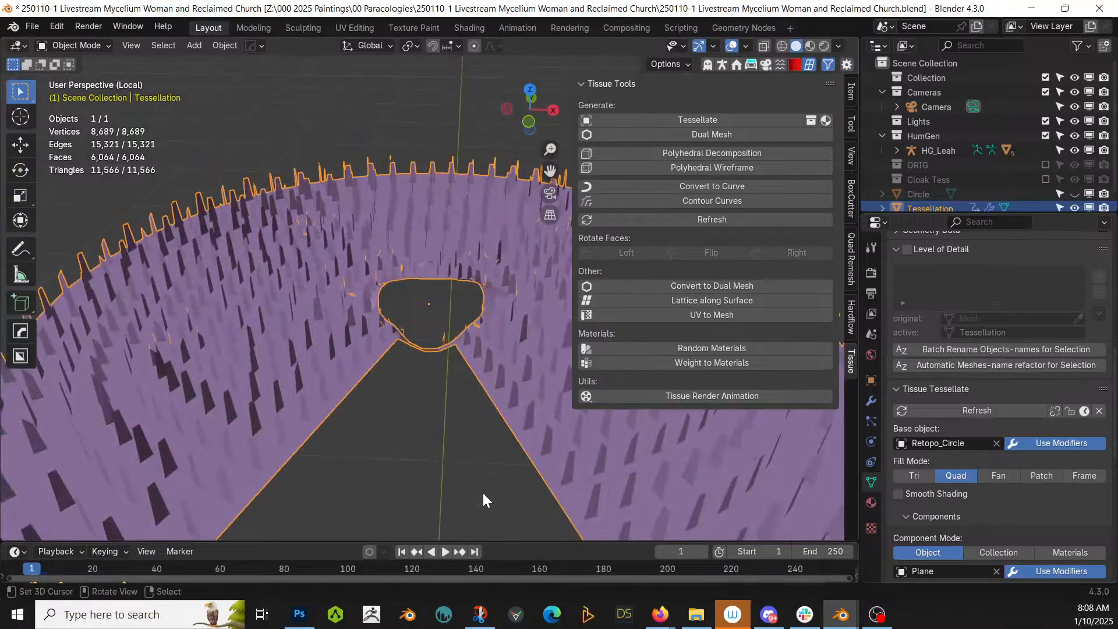
key("alt+v")
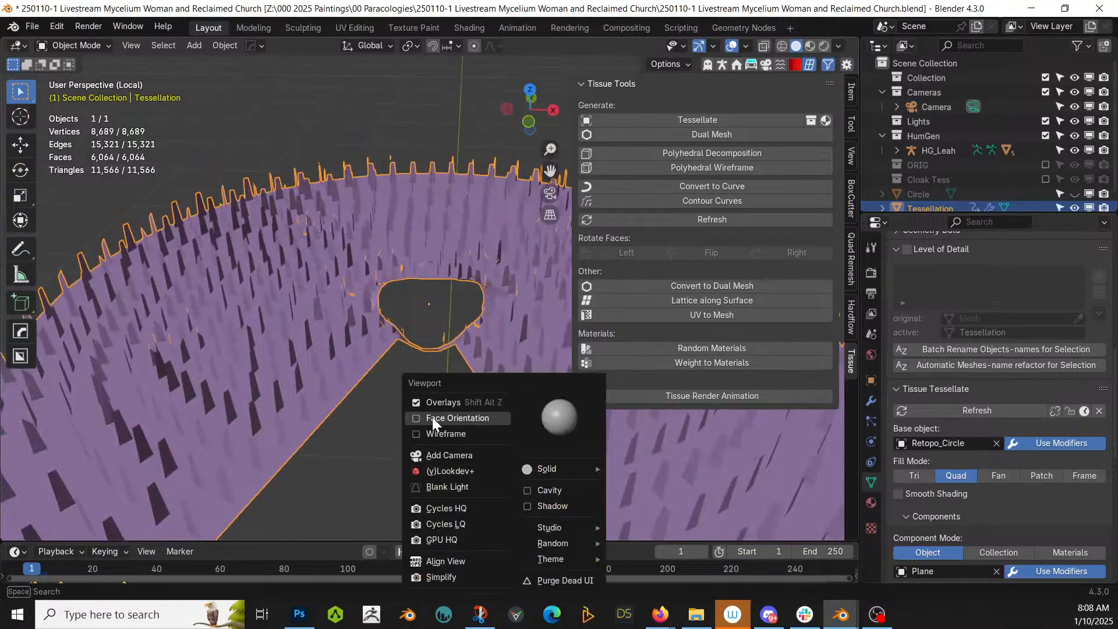
left_click(425, 432)
middle_click_drag(452, 434, 388, 426)
Revert the undo history to the Open edges only change, discarding the merge by distance.
left_click(62, 27)
mouse_move(82, 72)
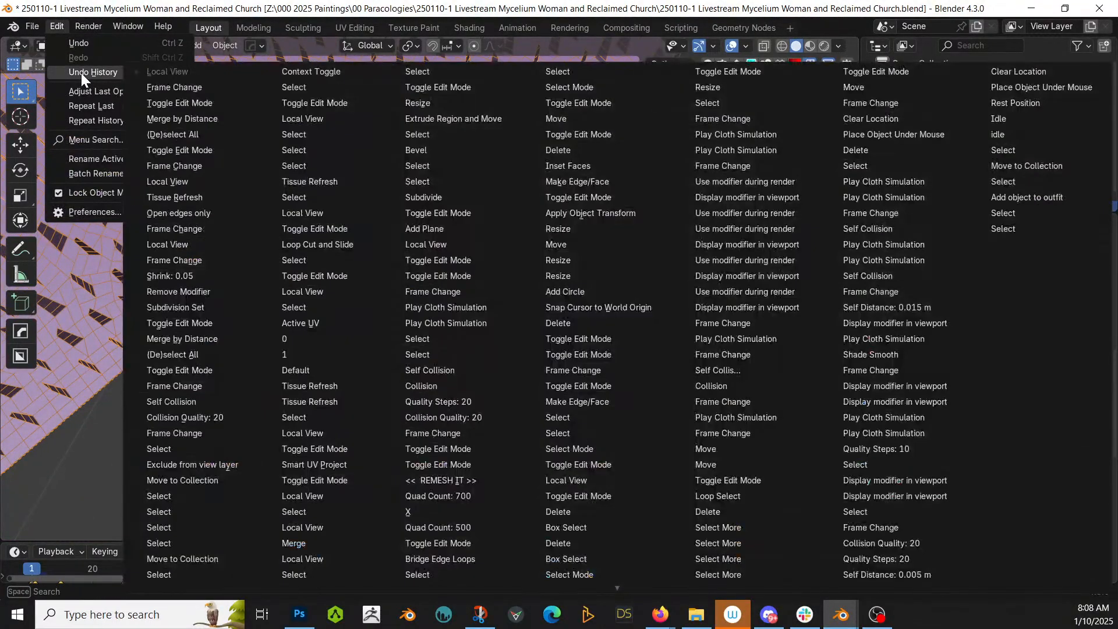
left_click(208, 214)
middle_click_drag(494, 377, 387, 313)
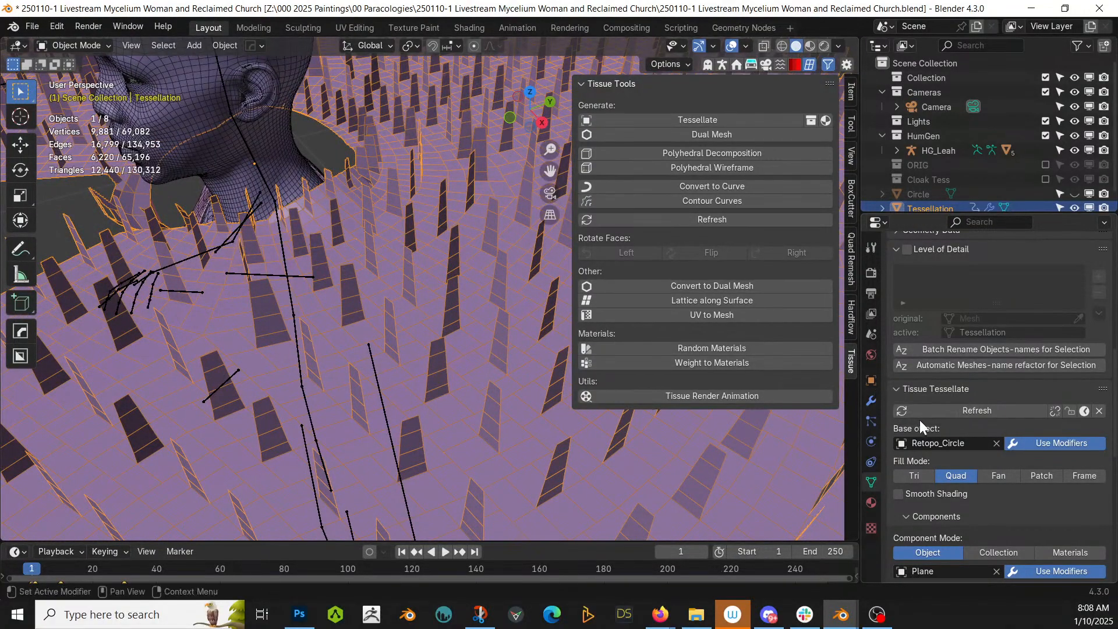
Set the Tissue component rotation to Active UV for the tessellated cape.
scroll(979, 481, "down", 6)
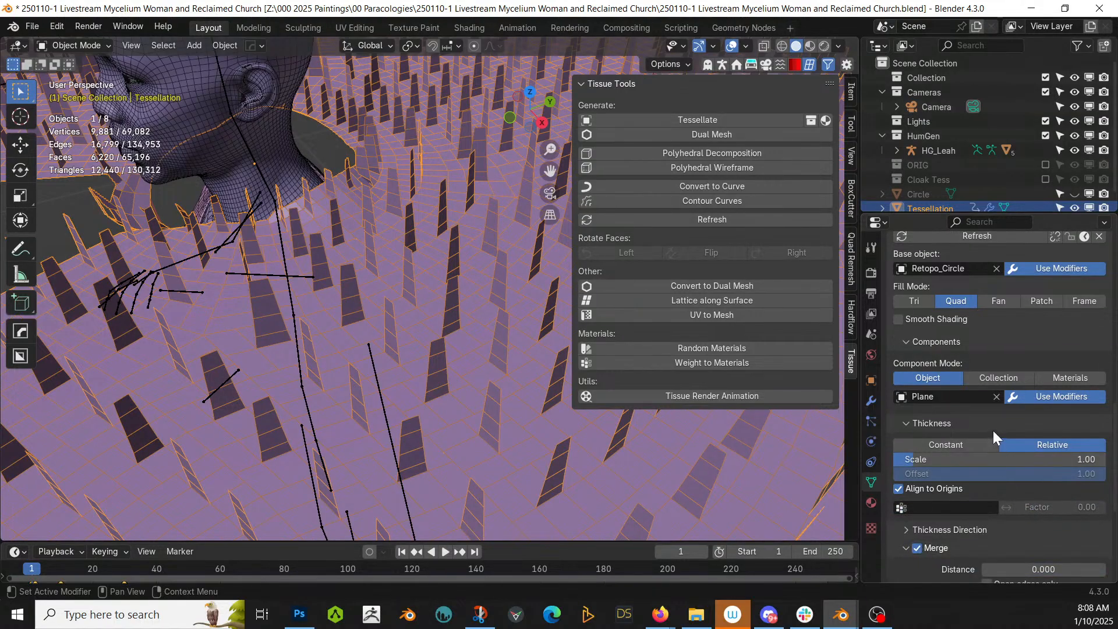
scroll(1019, 464, "down", 7)
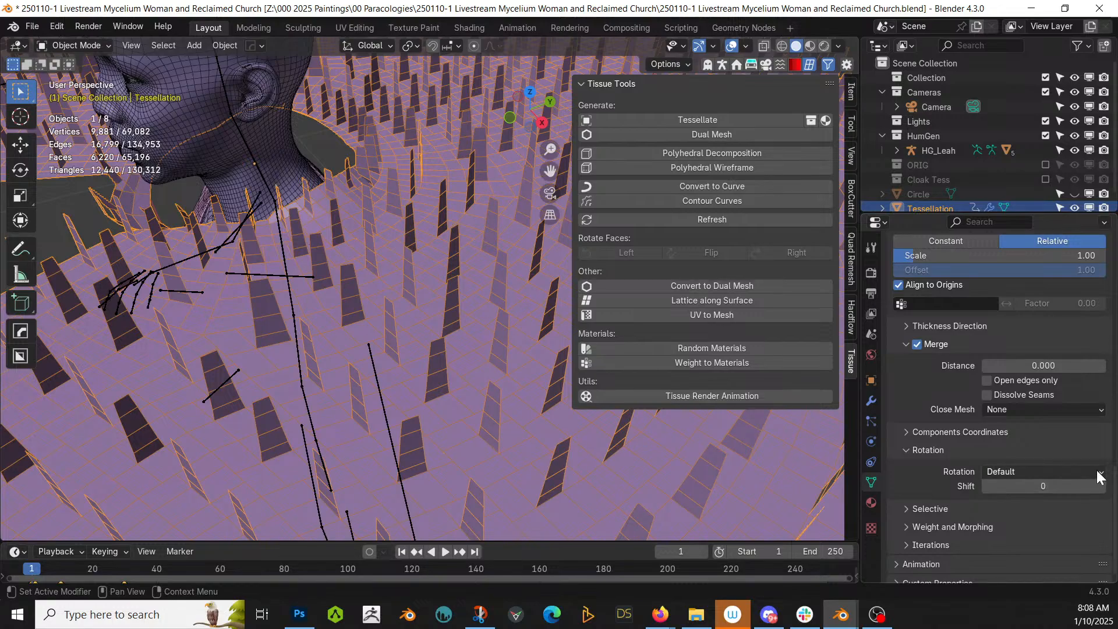
left_click(1100, 473)
left_click(1021, 505)
mouse_move(408, 372)
middle_mouse_down()
mouse_move(437, 421)
mouse_move(443, 464)
mouse_move(399, 441)
mouse_move(399, 369)
mouse_move(410, 369)
middle_mouse_up()
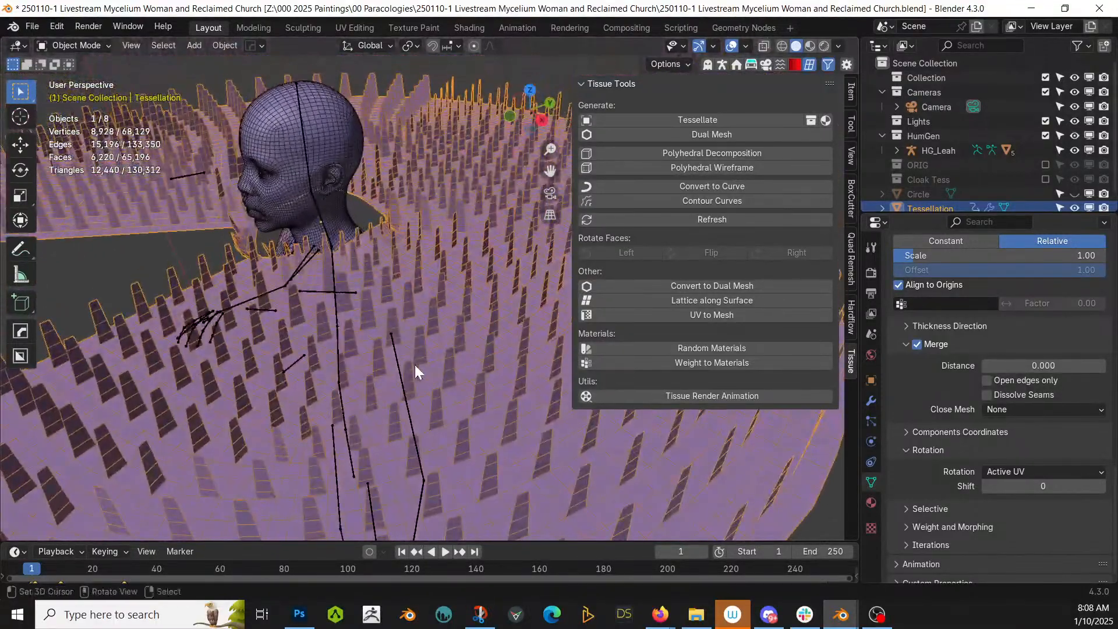
Raise the Tissue merge distance slightly above zero and enable Dissolve Seams.
left_click(1073, 367)
key("BackSpace")
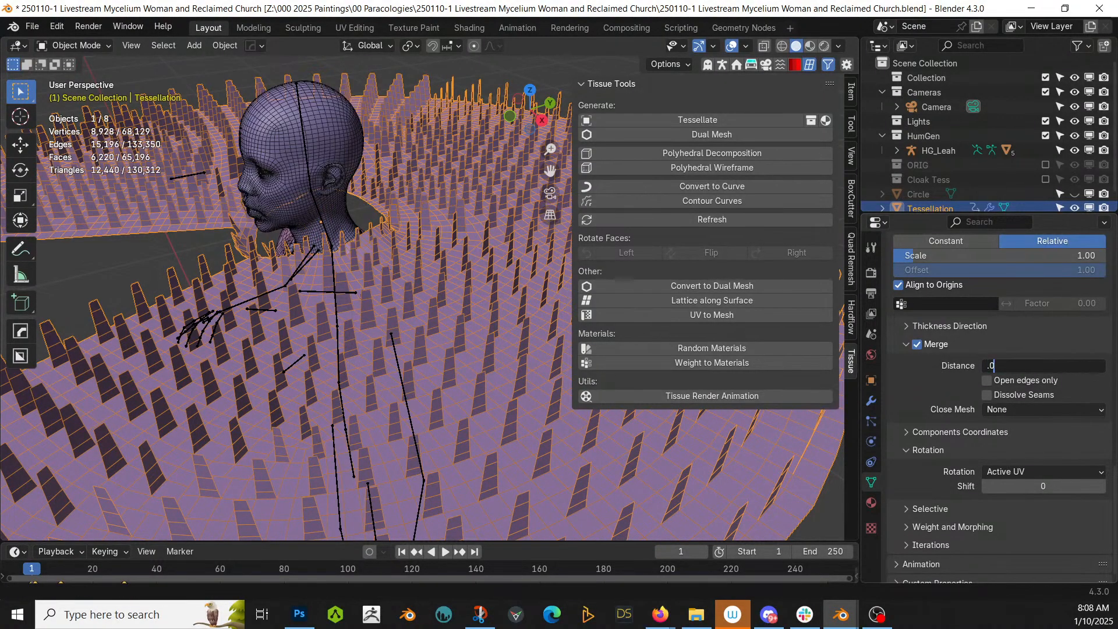
key("Return")
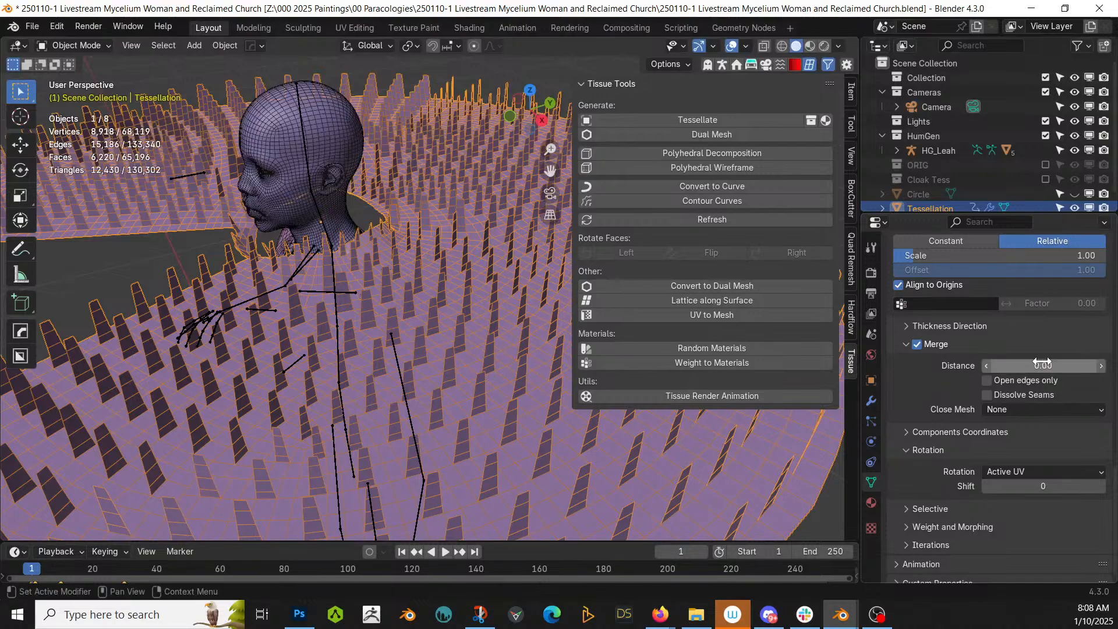
middle_click_drag(393, 309, 495, 308)
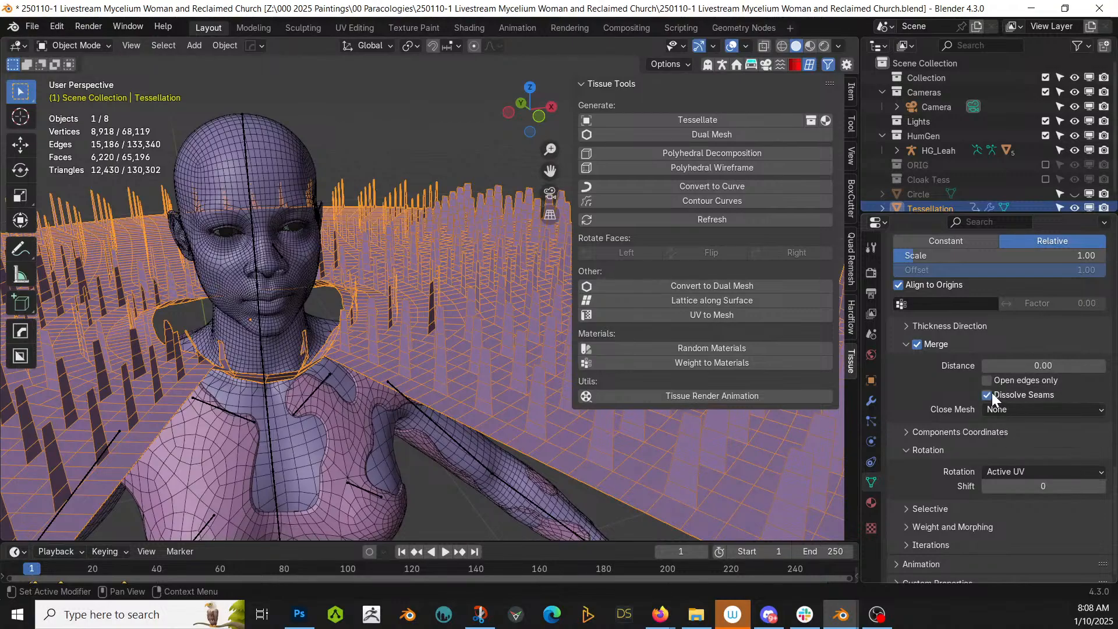
scroll(932, 291, "up", 8)
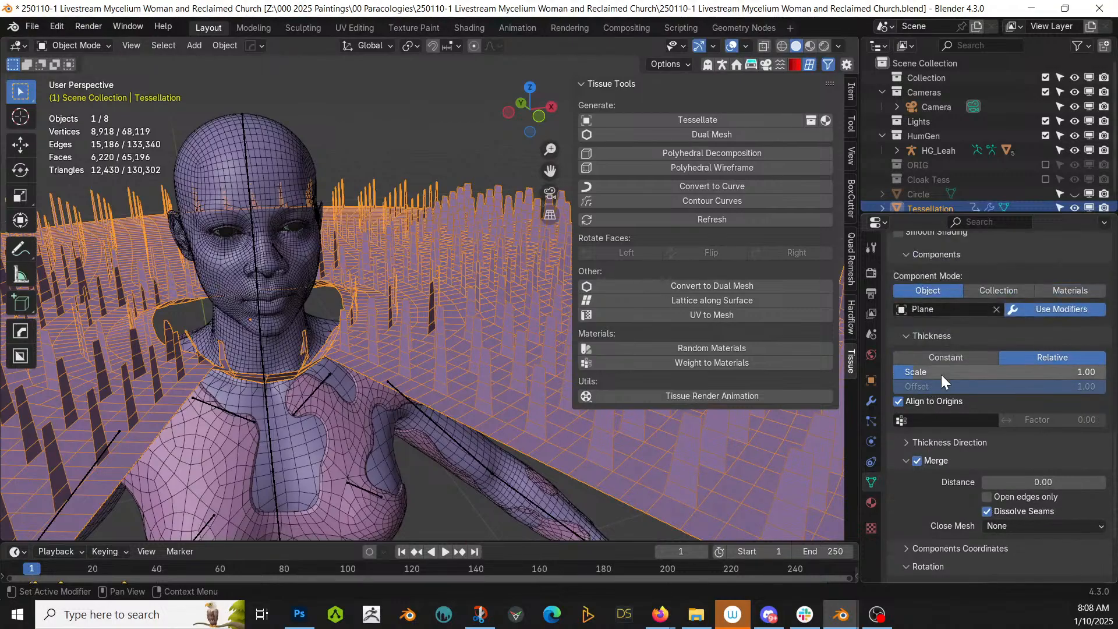
scroll(933, 314, "up", 3)
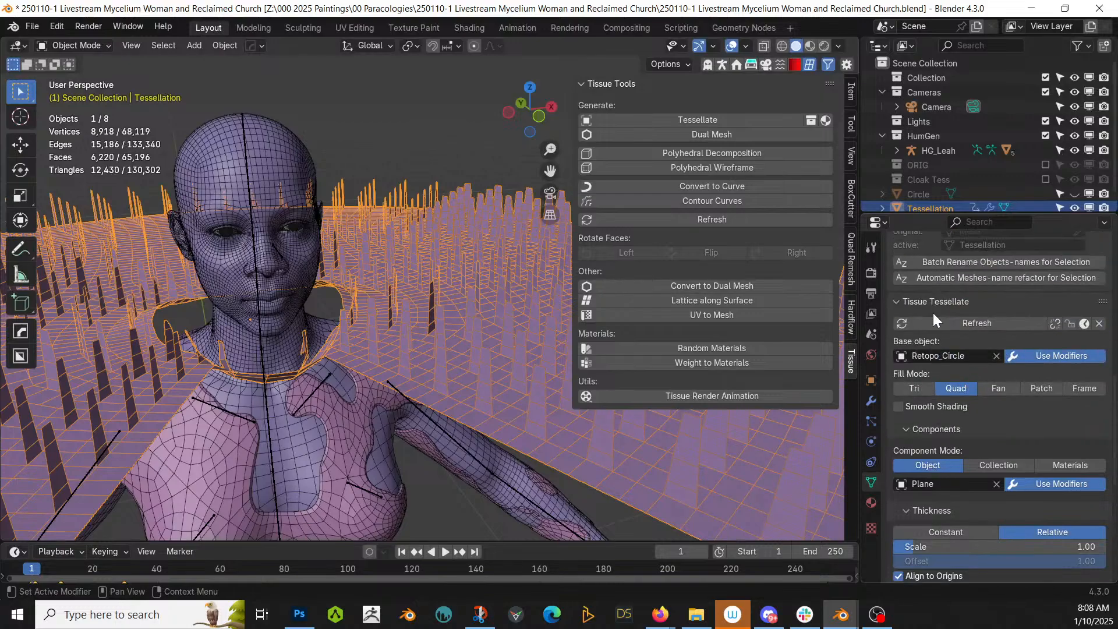
scroll(354, 347, "down", 4)
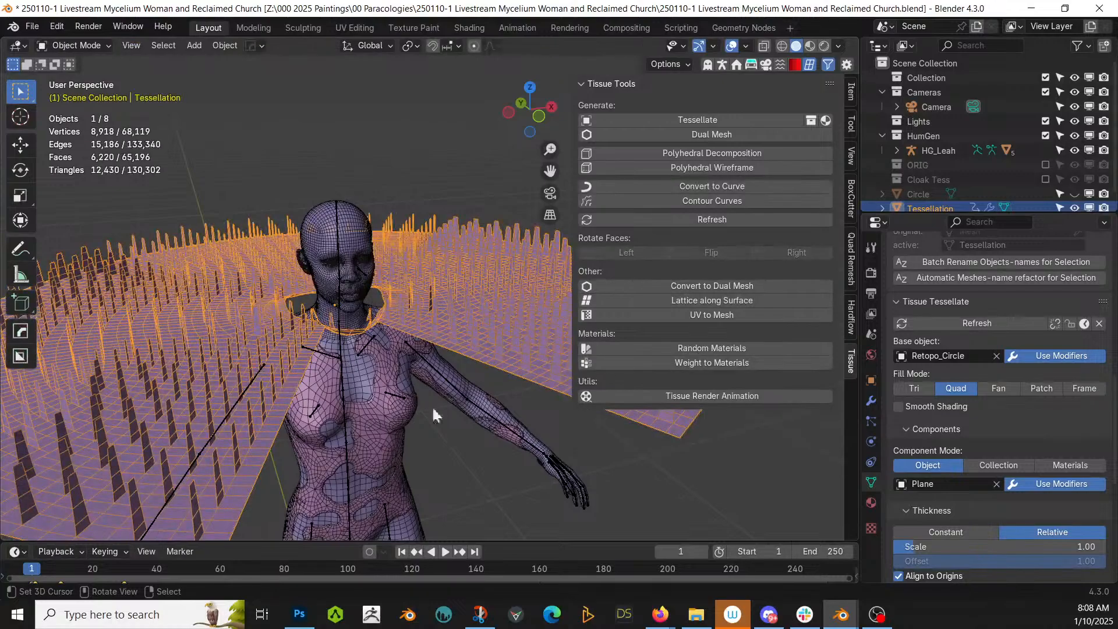
Simulate the re-tessellated cape to about frame 15 and return to the first frame.
left_click(446, 549)
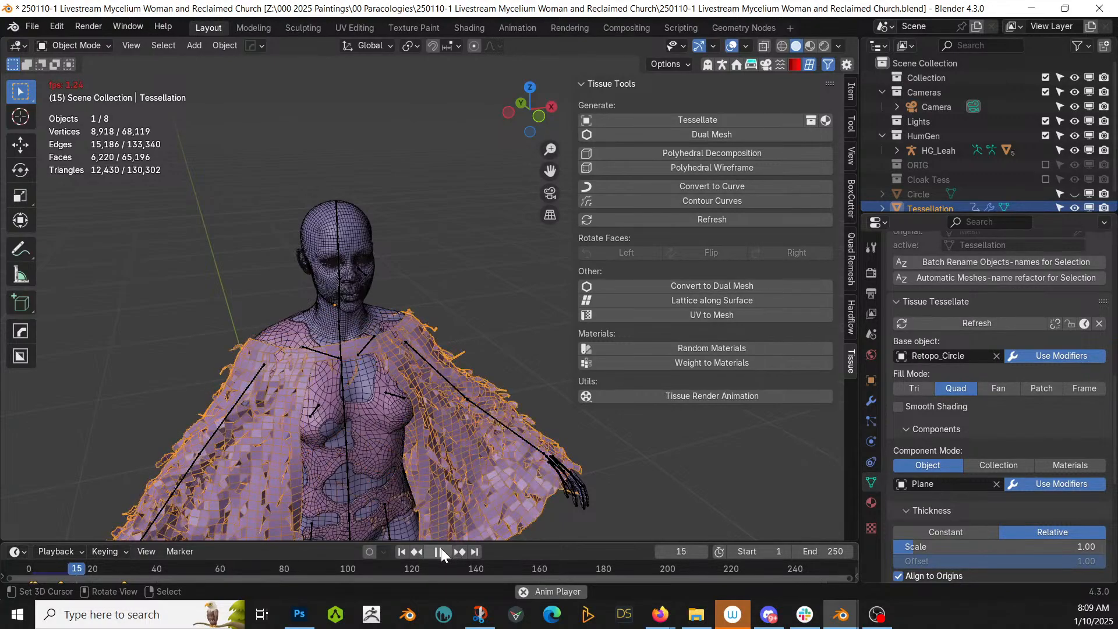
left_click(442, 552)
left_click(403, 553)
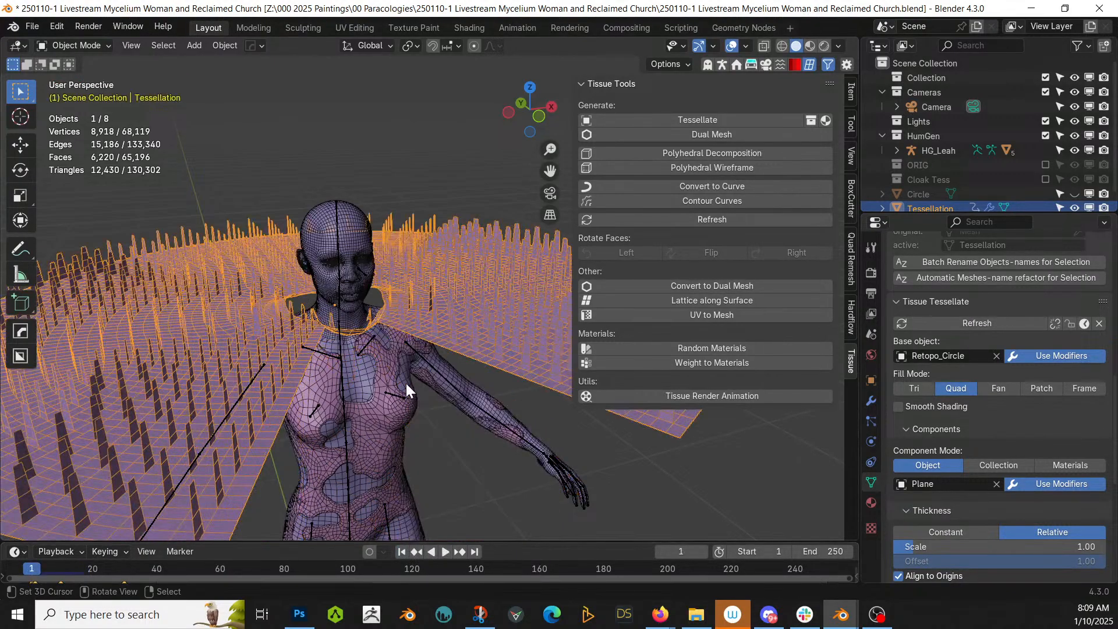
Turn off the wireframe overlay and examine the cape's collar around the character's neck up close.
key("alt+v")
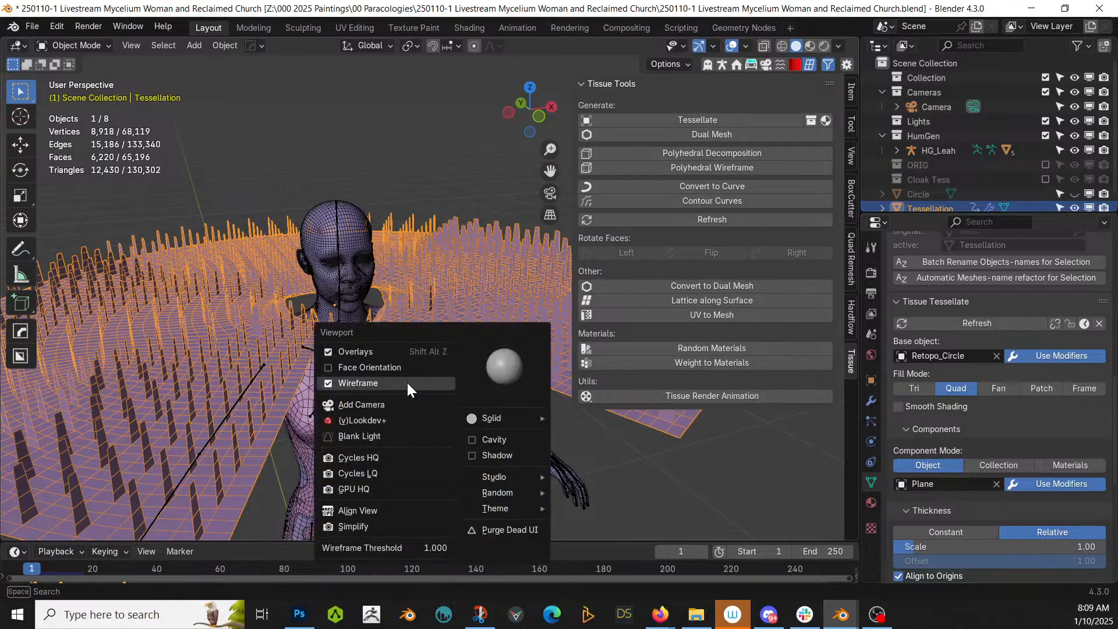
left_click(387, 377)
middle_click_drag(412, 380, 384, 382)
scroll(394, 436, "up", 5)
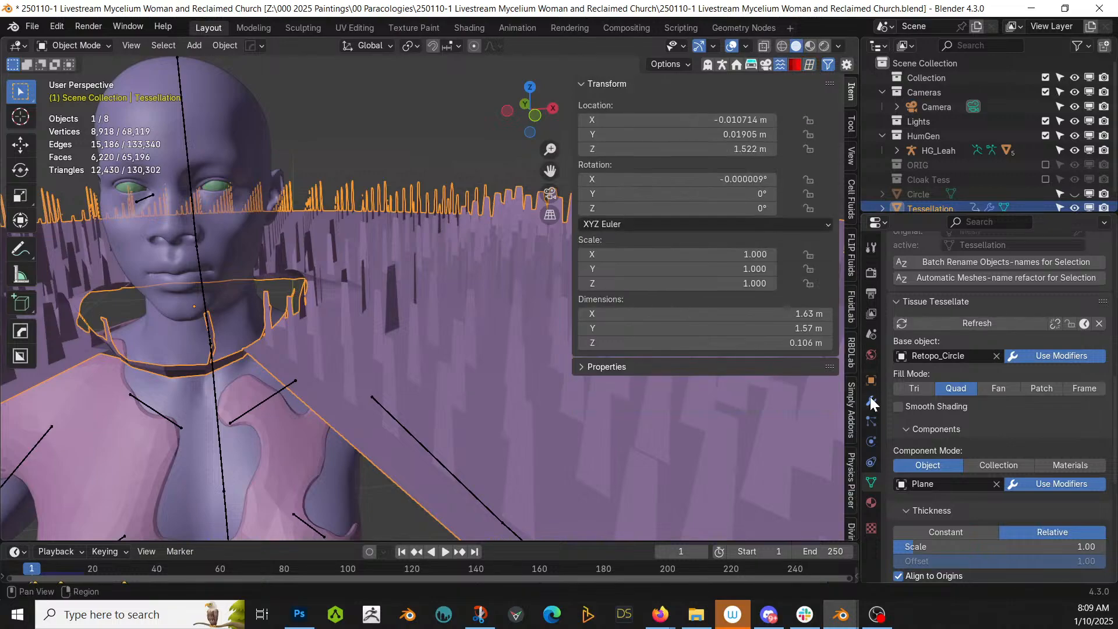
Apply the Silk cloth preset to the tessellated cape's Simply Cloth setup.
left_click(849, 406)
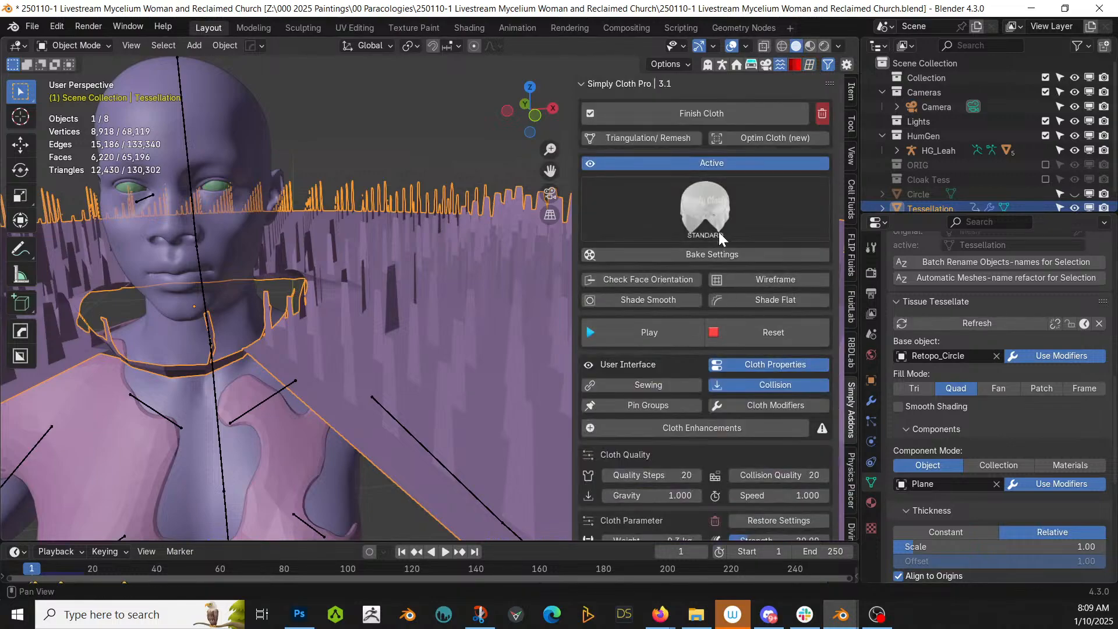
left_click(710, 190)
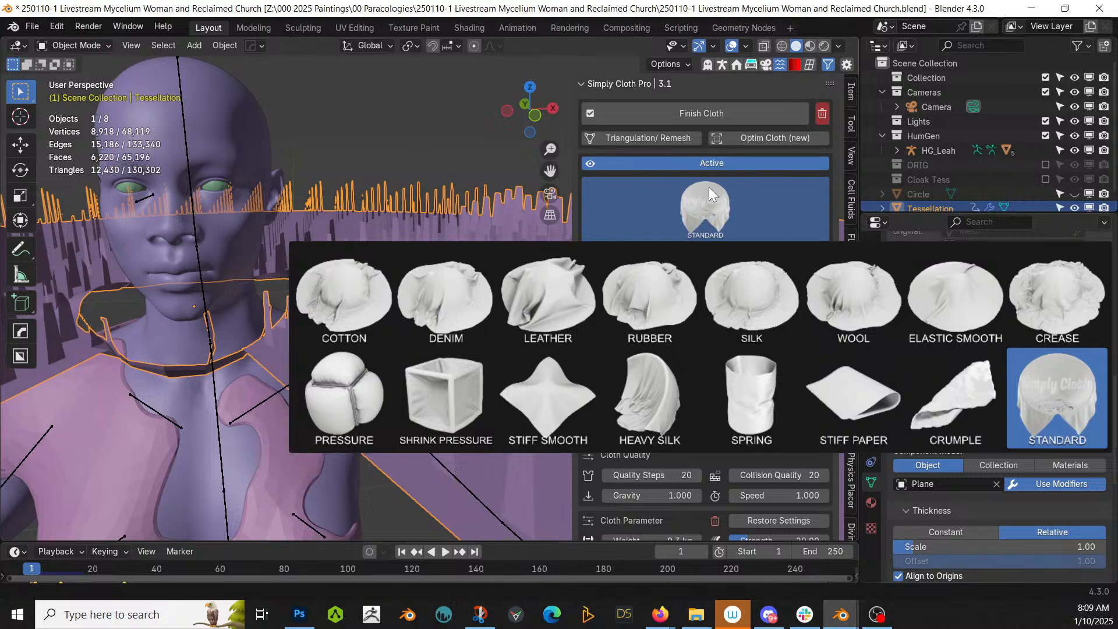
left_click(757, 295)
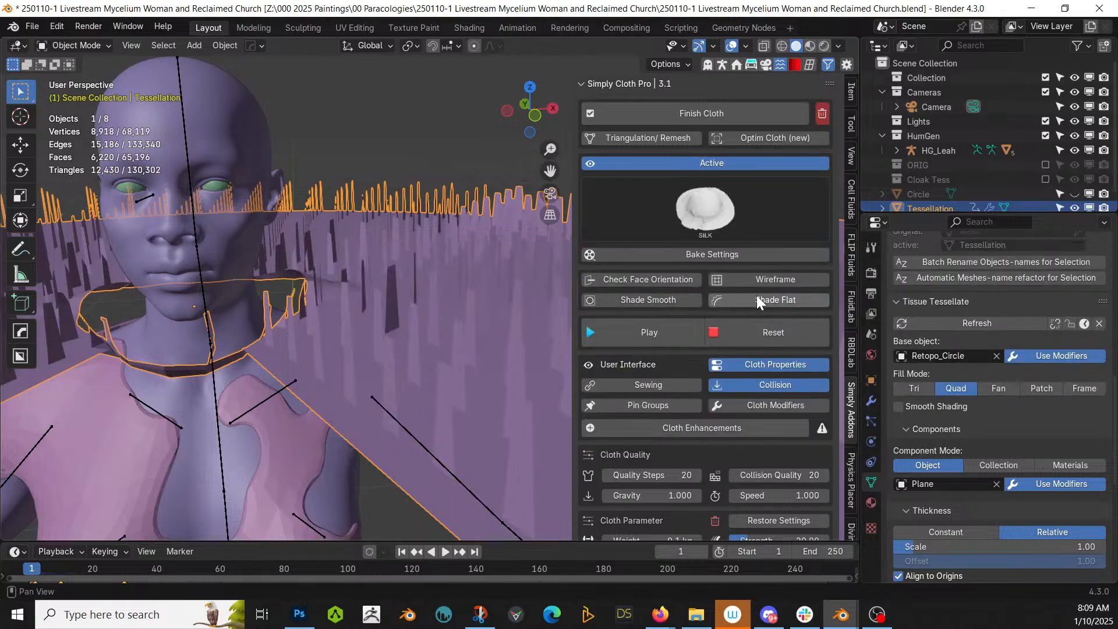
Set the cape's cloth Shrink parameter to 0.1.
scroll(696, 445, "down", 3)
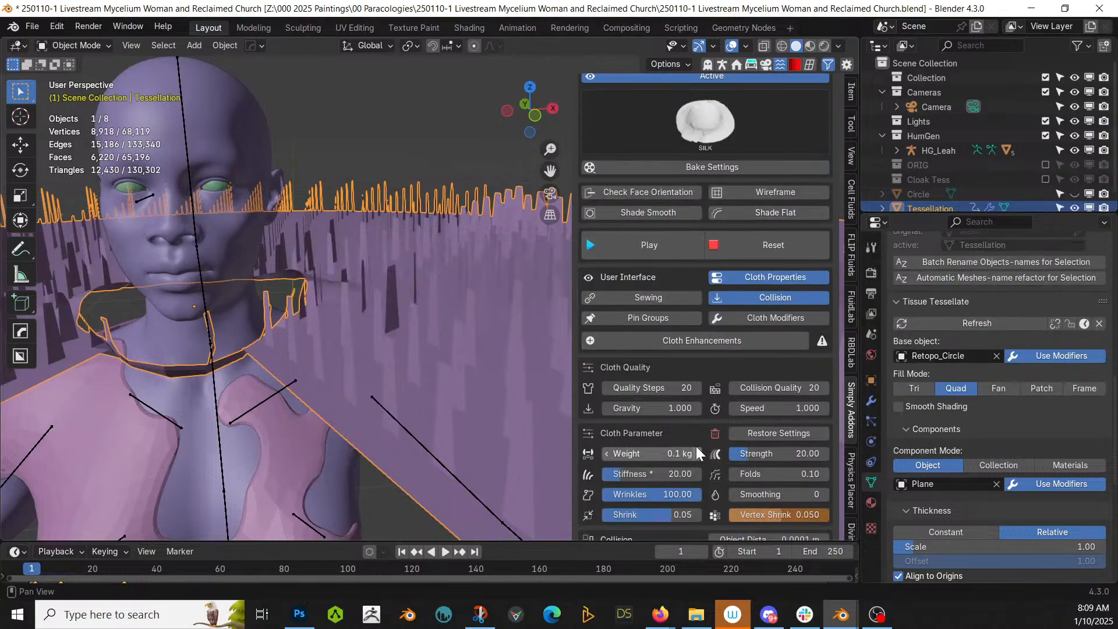
scroll(697, 447, "down", 1)
left_click(682, 488)
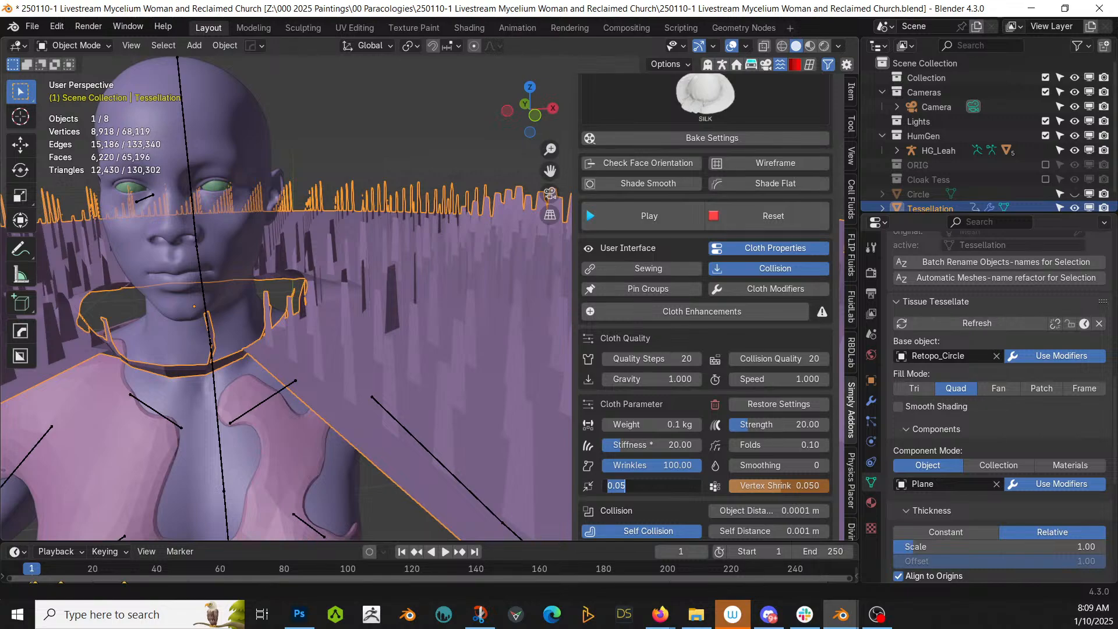
type("0.1")
key("Return")
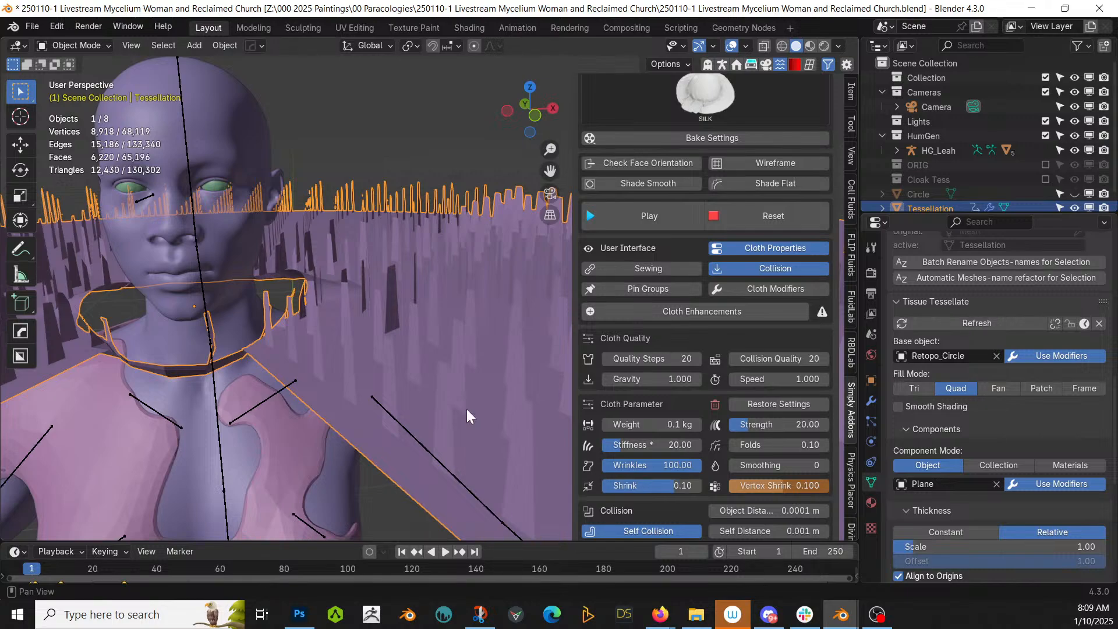
Simulate the silk cape to about frame 10 and return to the first frame.
left_click(445, 550)
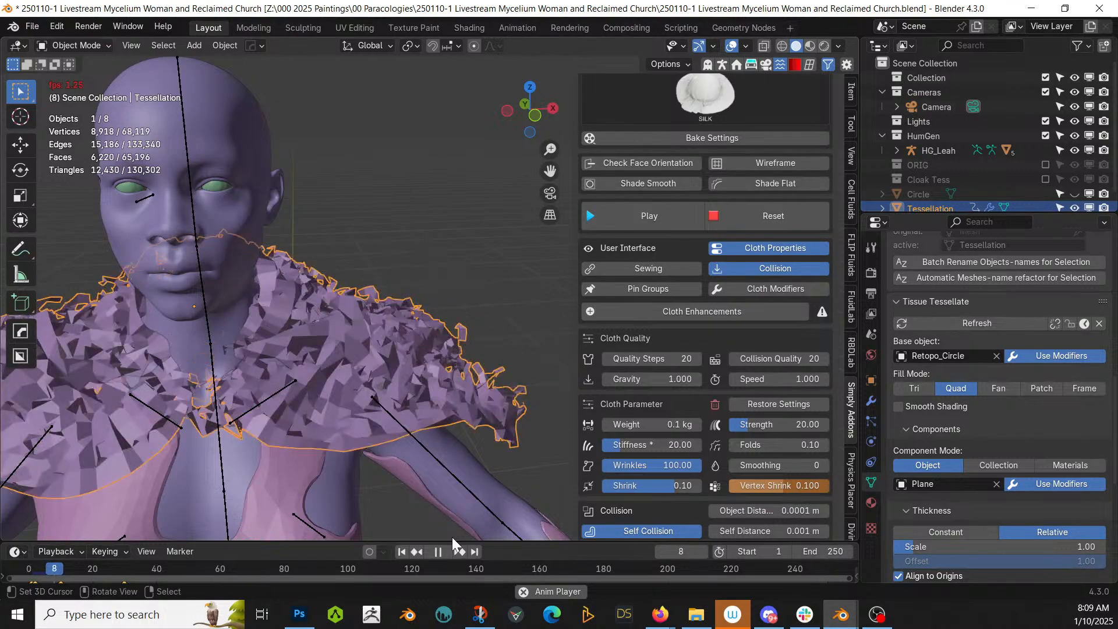
left_click(438, 552)
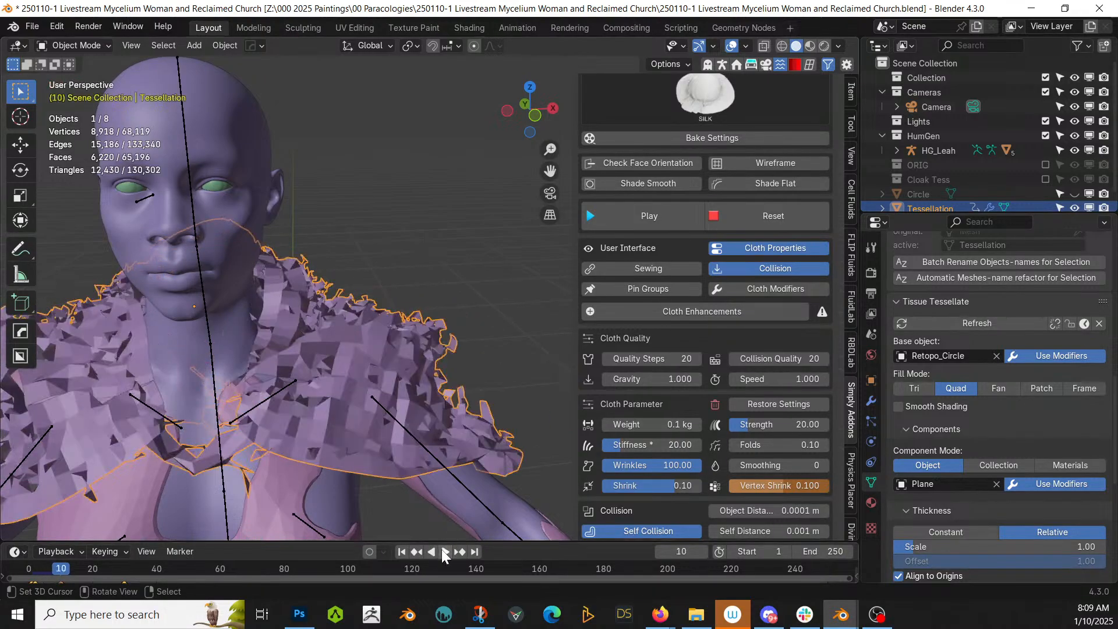
left_click(402, 551)
Set the cape's cloth Shrink to 0 and simulate the drape to about frame 20.
left_click(688, 485)
type(".0")
type("00")
key("Return")
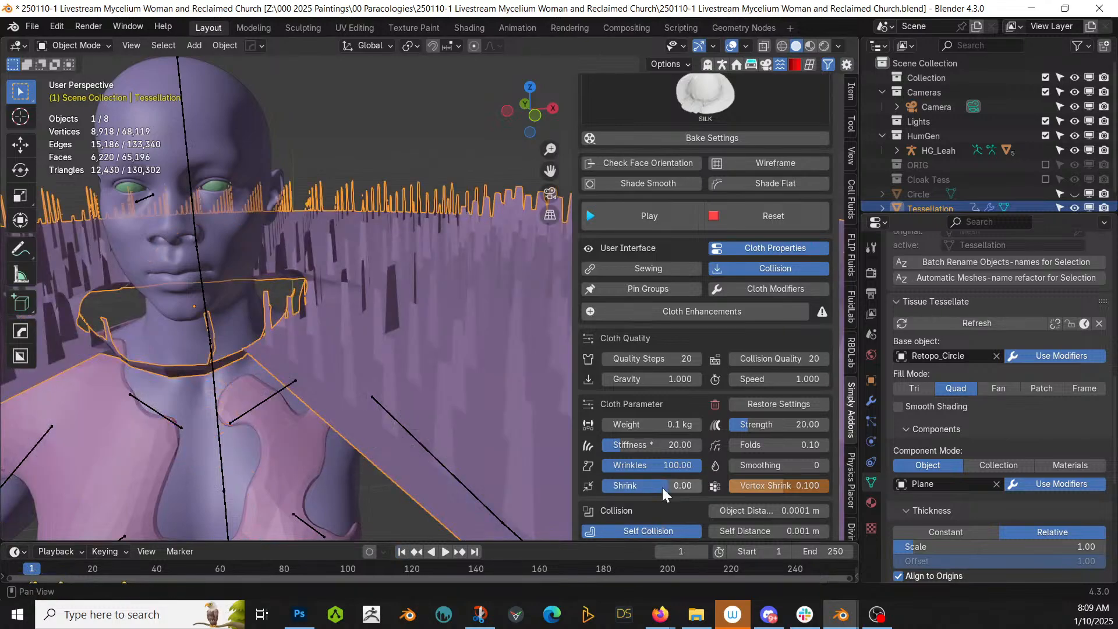
left_click(446, 551)
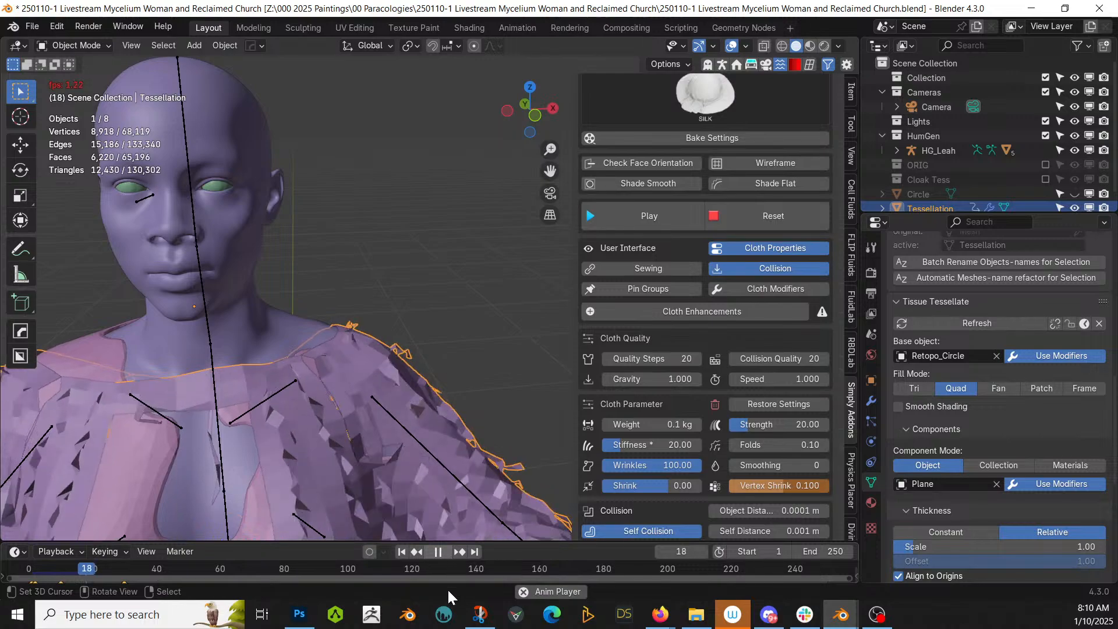
left_click(438, 553)
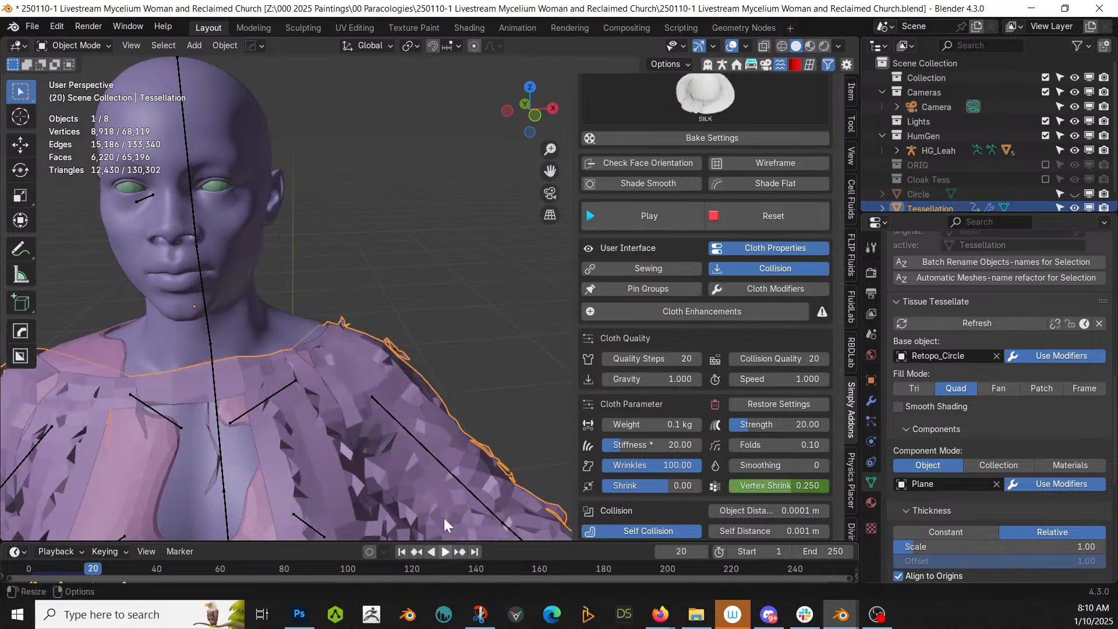
Examine the draped spiked cape on the character from several angles and distances.
scroll(458, 445, "down", 4)
scroll(457, 444, "down", 3)
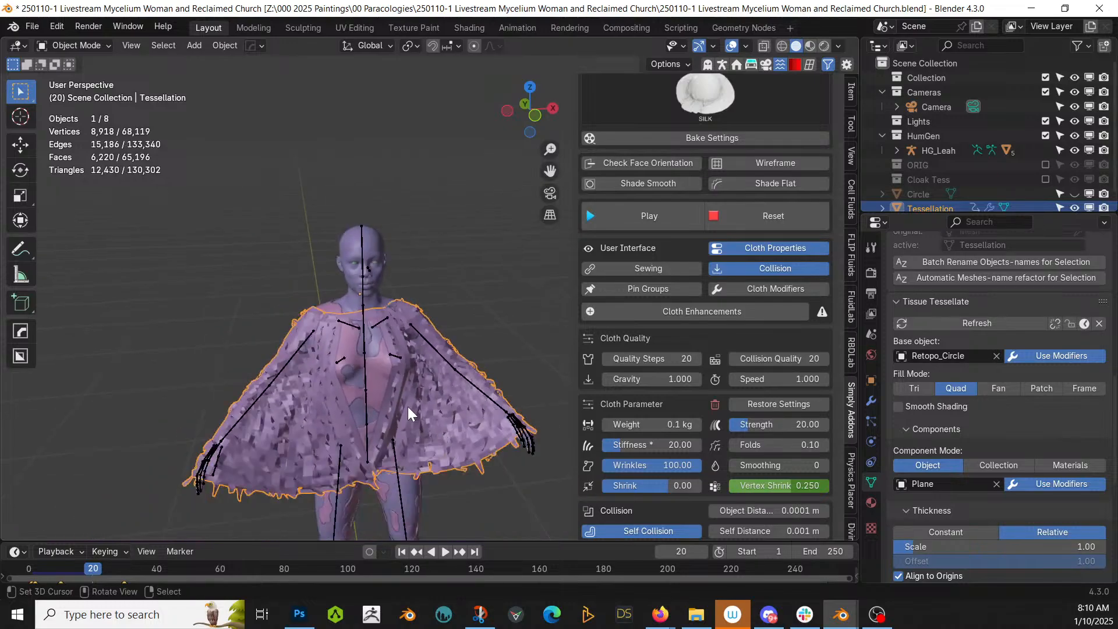
scroll(429, 441, "up", 3)
middle_click_drag(429, 442, 451, 462)
scroll(450, 462, "down", 6)
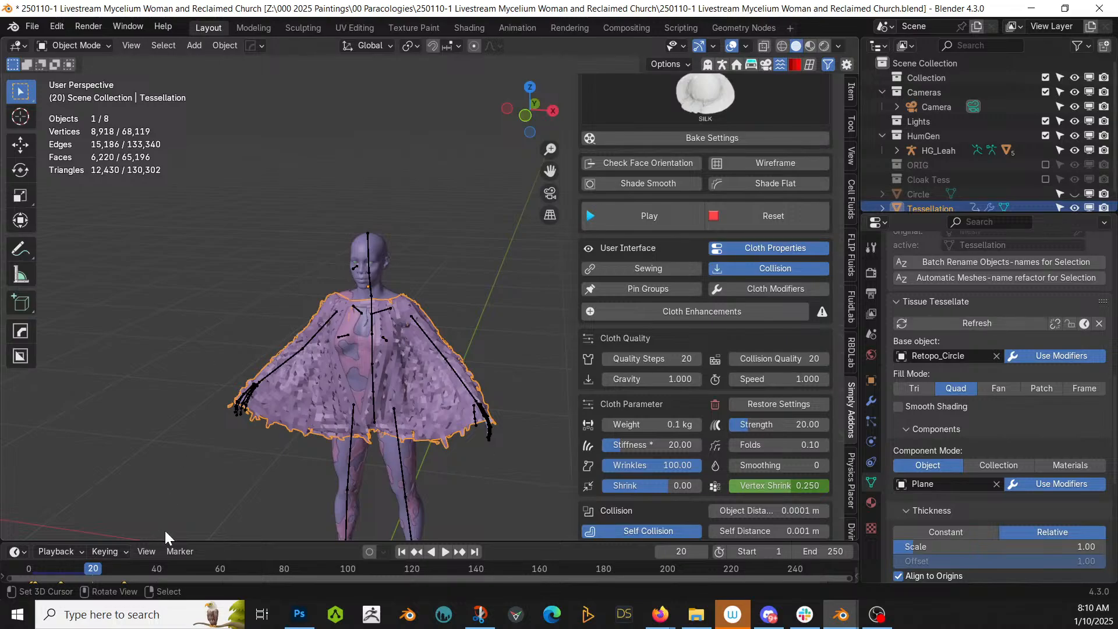
scroll(332, 435, "up", 4)
middle_click_drag(332, 434, 358, 327)
scroll(396, 306, "up", 4)
scroll(233, 302, "down", 4)
middle_click_drag(233, 302, 144, 331)
scroll(402, 338, "down", 1)
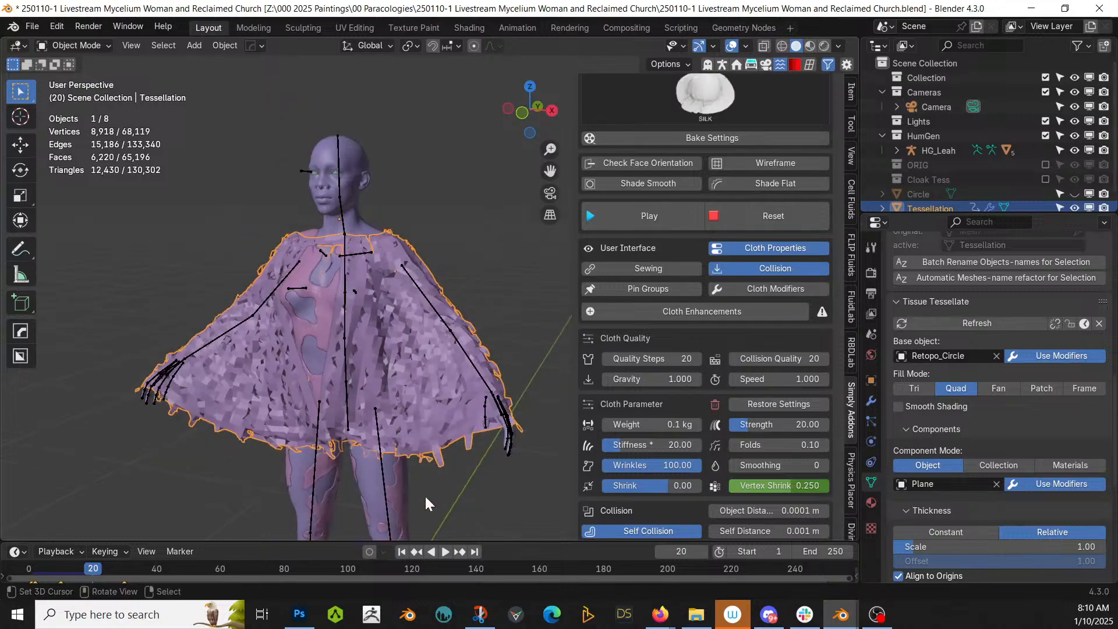
Return to the first frame and enable the Cloak Tess collection that holds the tessellation sources.
left_click(402, 551)
left_click(1045, 180)
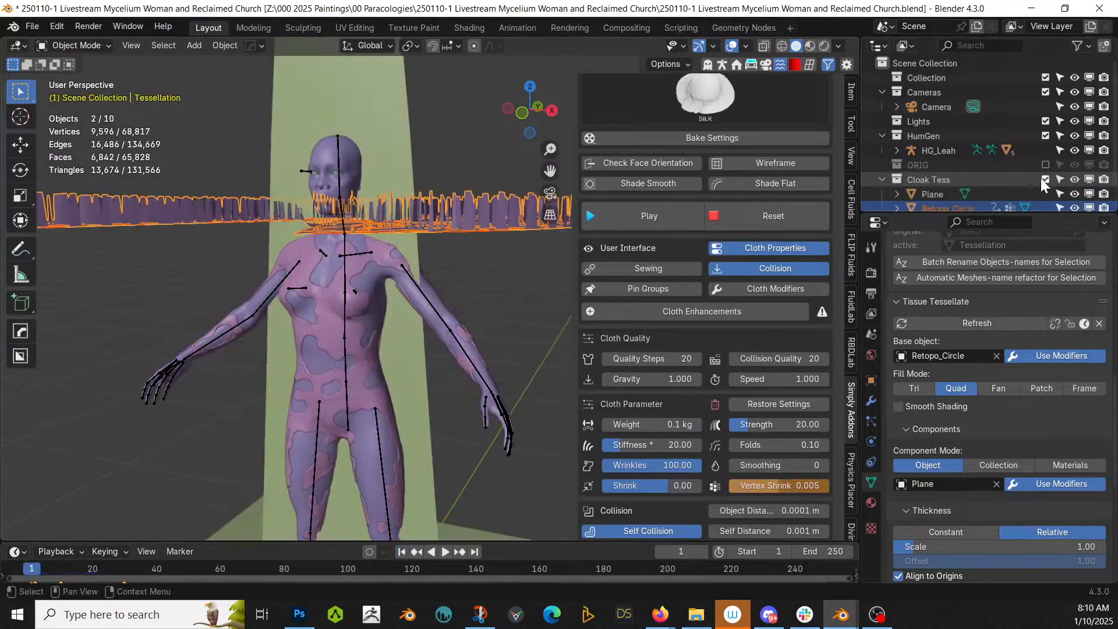
scroll(410, 275, "down", 3)
middle_click_drag(410, 275, 357, 198)
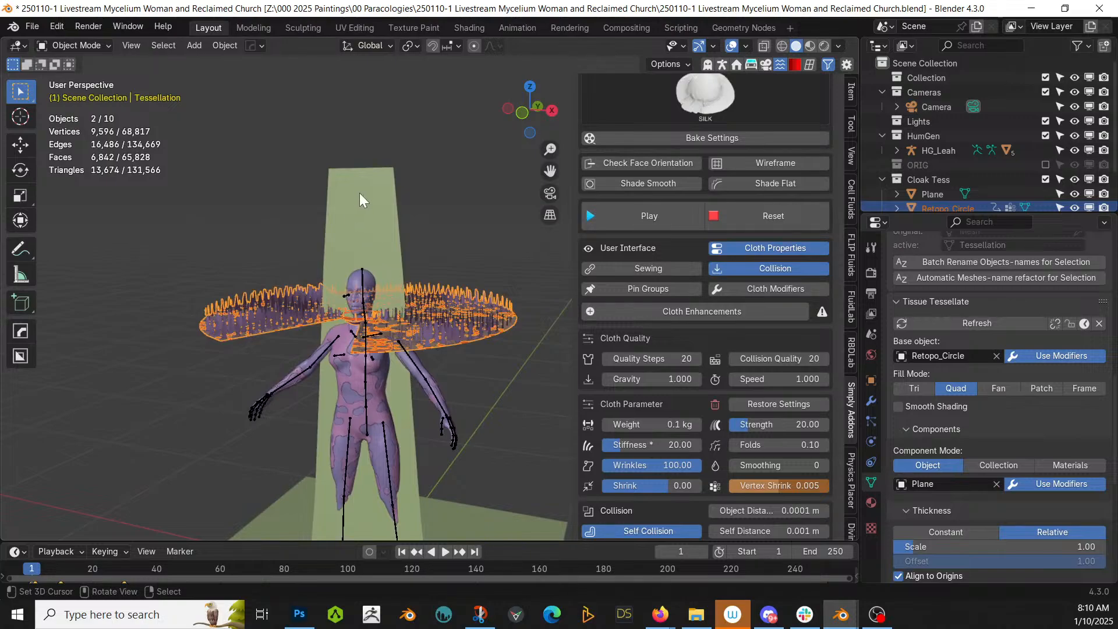
In front view, extrude the top edge of the spike component Plane straight upward to lengthen the spike.
left_click(363, 232)
key("Tab")
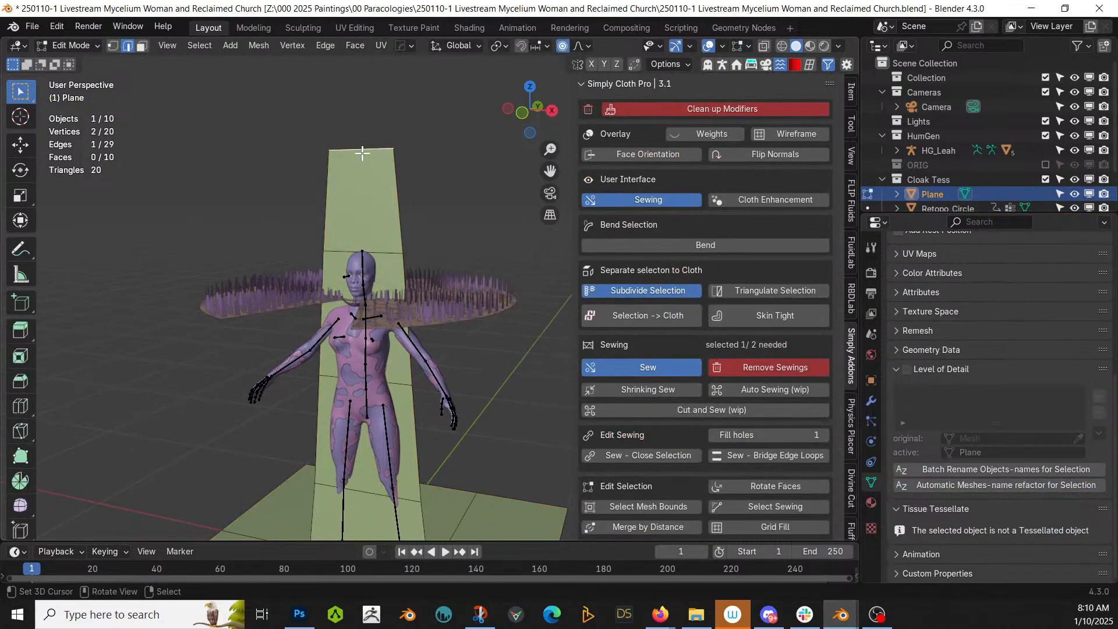
key("KP_1")
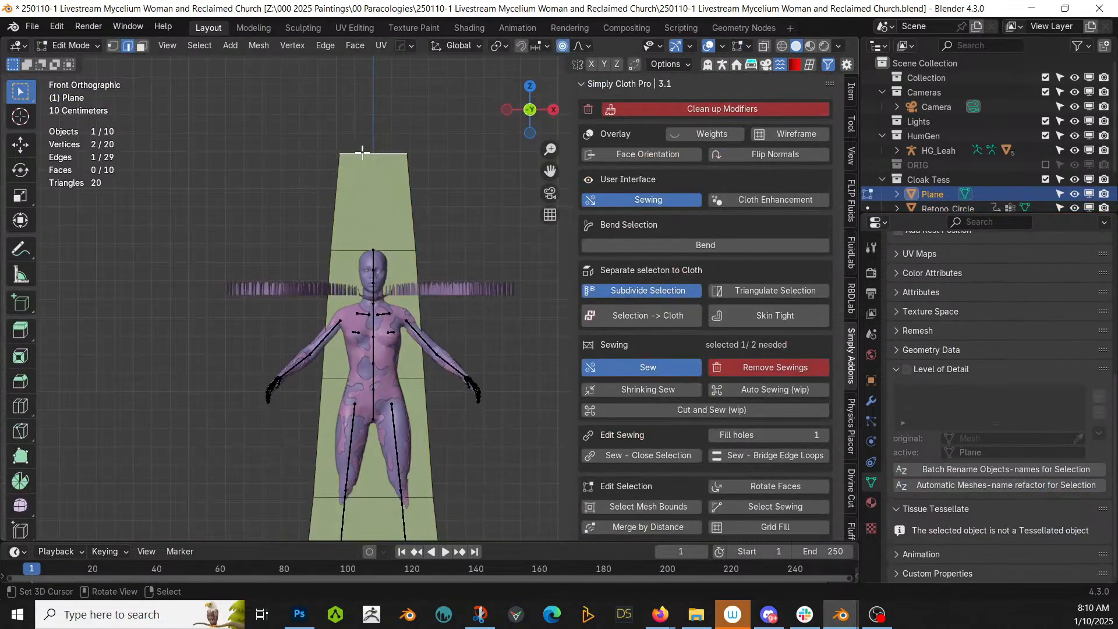
middle_click_drag(426, 201, 420, 354, "shift")
key("e")
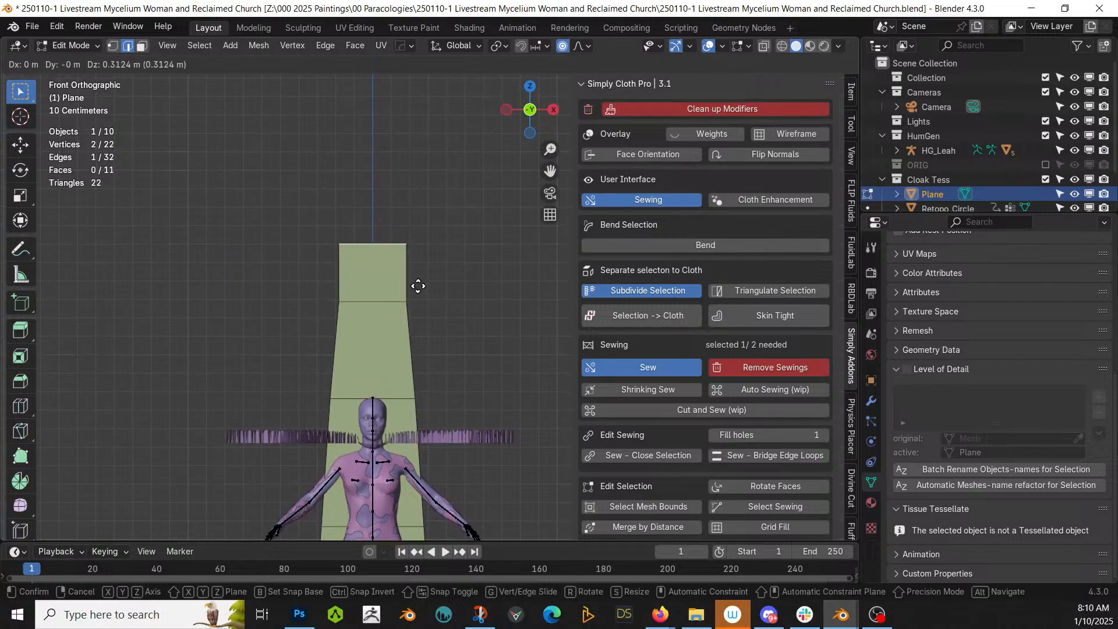
left_click(419, 232)
Scale the spike's new top edge to about 0.577, move it slightly down and finish editing the Plane.
key("s")
key("Escape")
key("s")
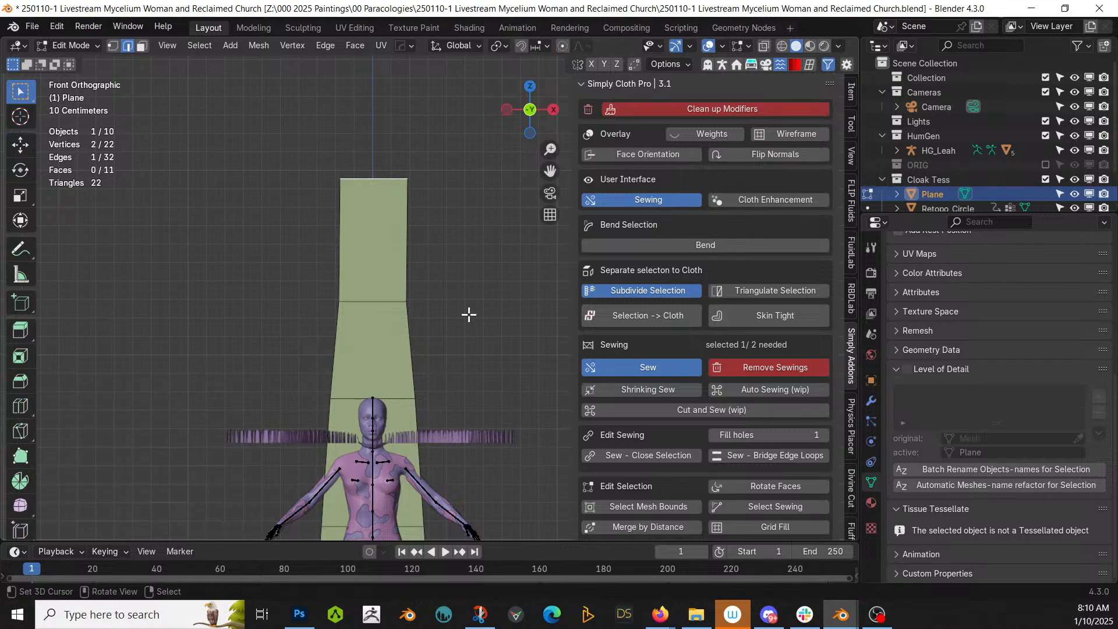
left_click(384, 273)
key("g")
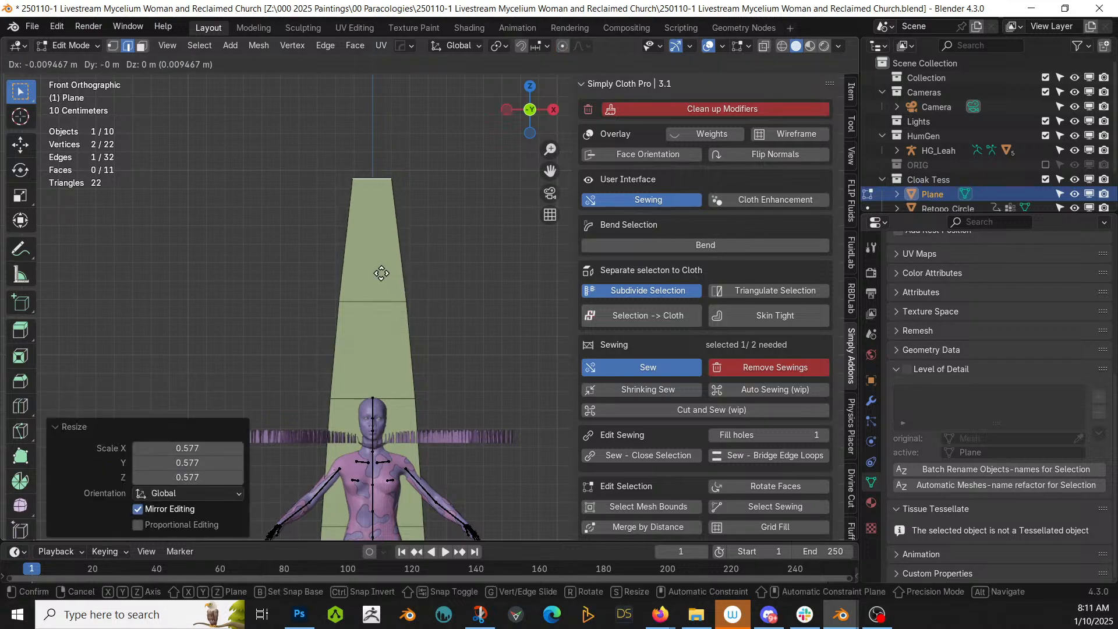
left_click(384, 282)
key("Tab")
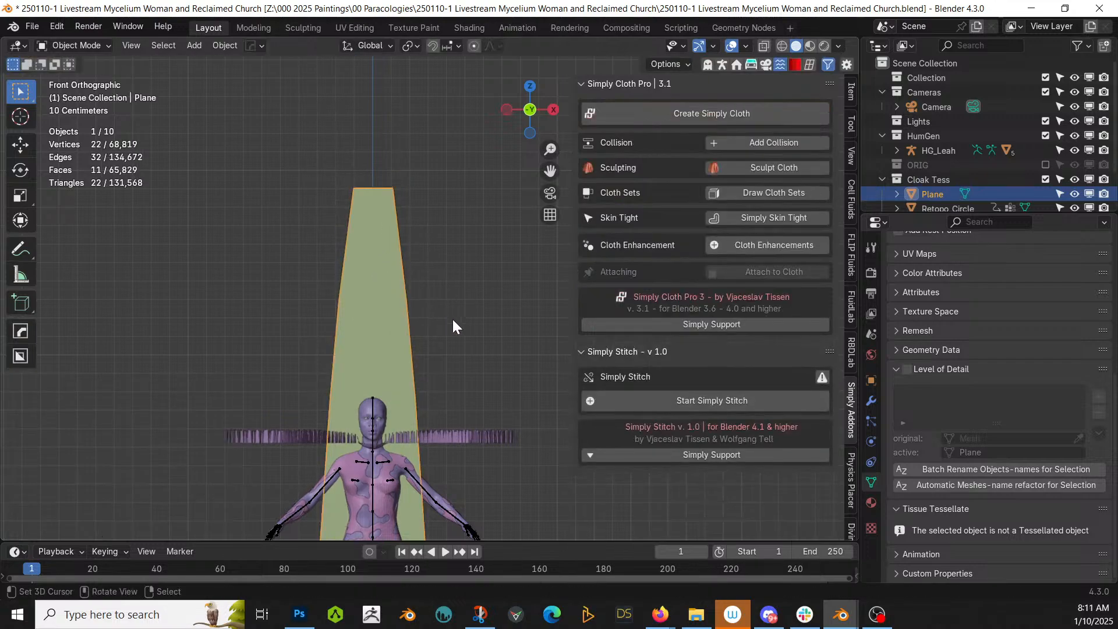
Refresh the Tissue tessellation of the cape with the edited spike and exclude the Cloak Tess collection again.
left_click(452, 435)
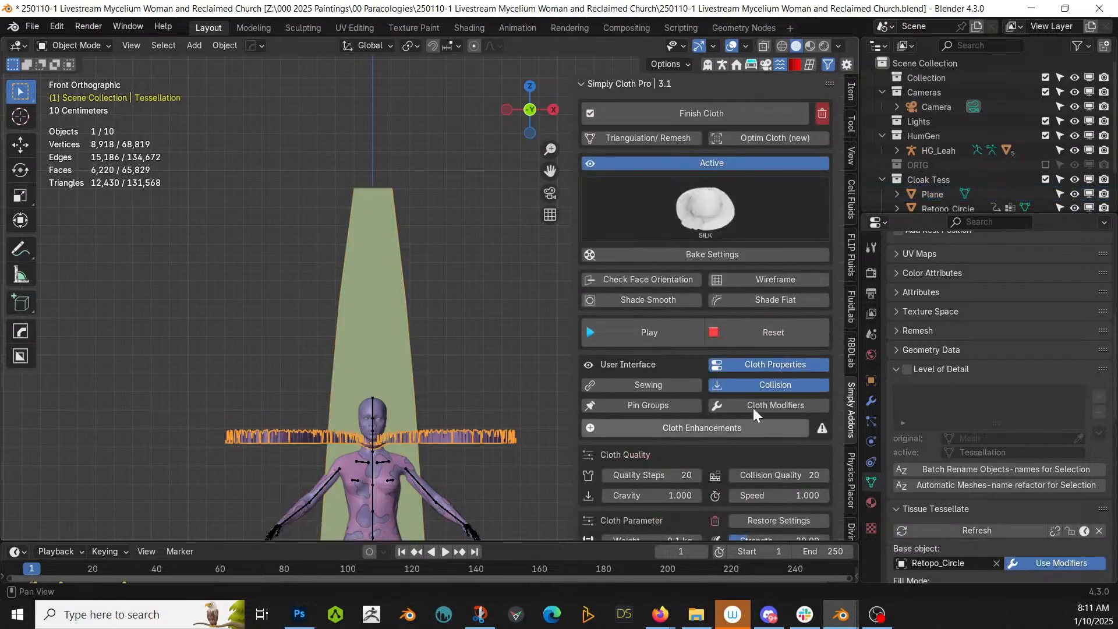
left_click(990, 526)
middle_click_drag(424, 279, 389, 239)
scroll(387, 269, "up", 3)
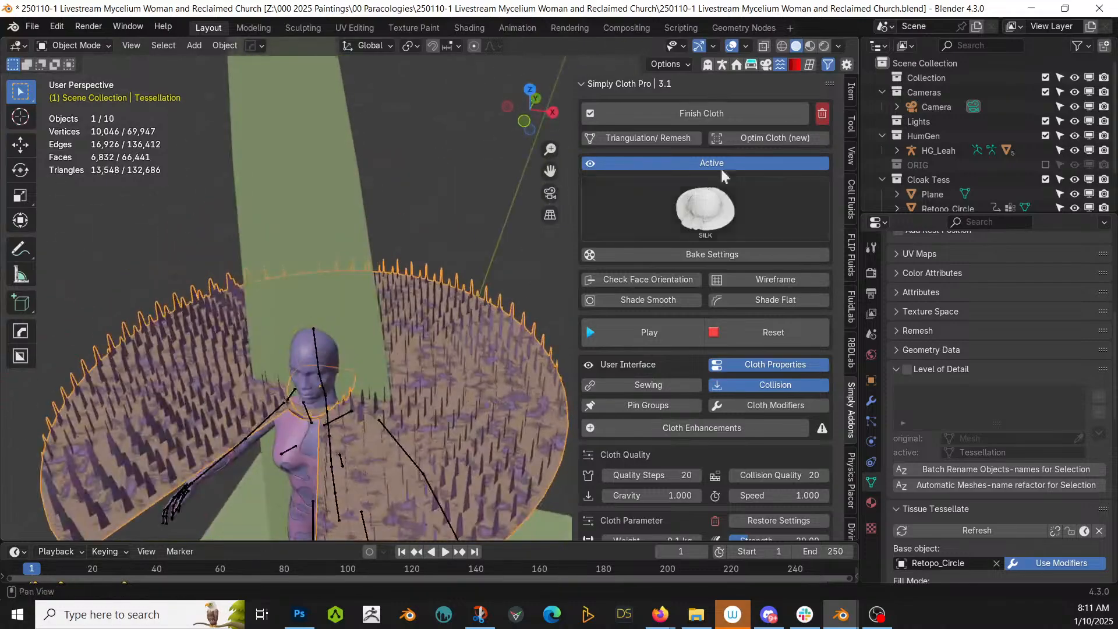
left_click(1045, 179)
middle_click_drag(378, 334, 423, 256)
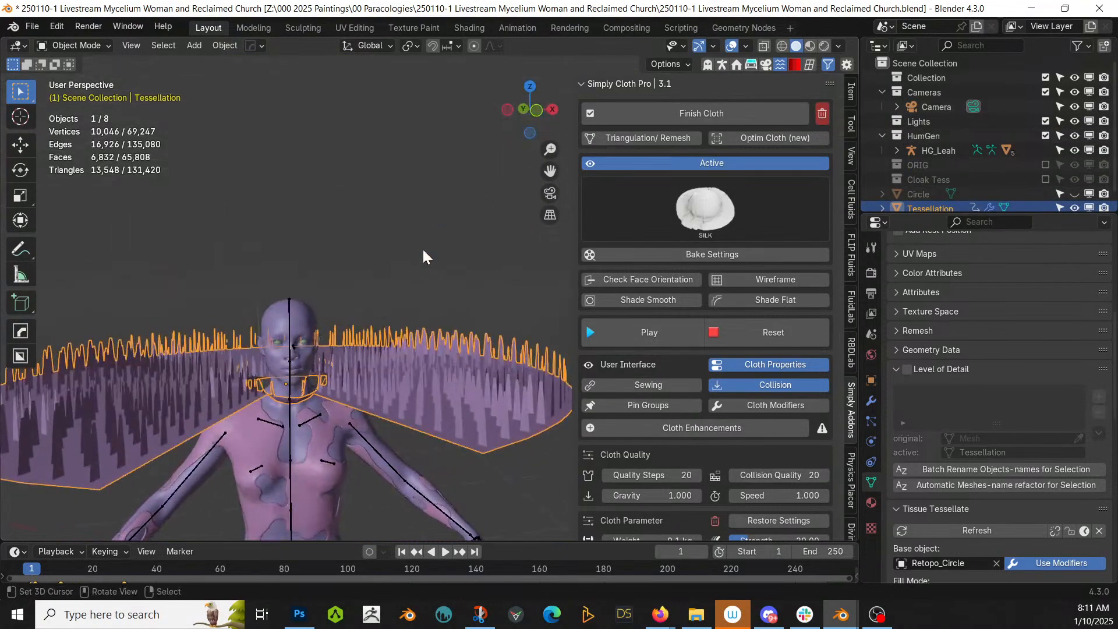
middle_click_drag(415, 247, 333, 345)
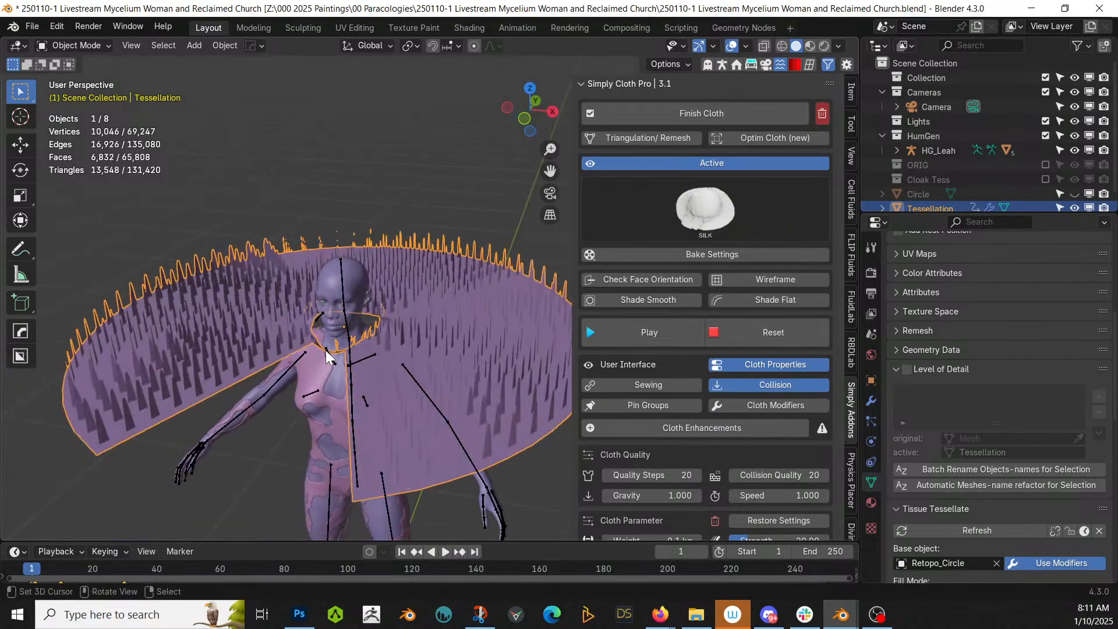
Switch the character's armature to Pose Position and advance the timeline to frame 40.
left_click(344, 274)
middle_click_drag(337, 295, 324, 225, "shift")
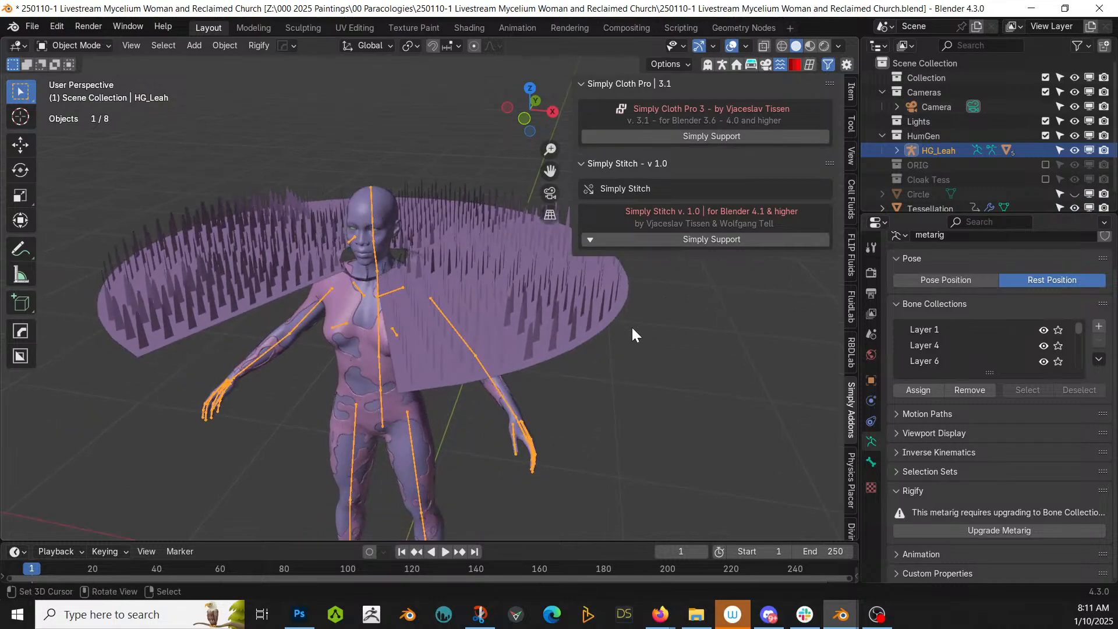
left_click(948, 278)
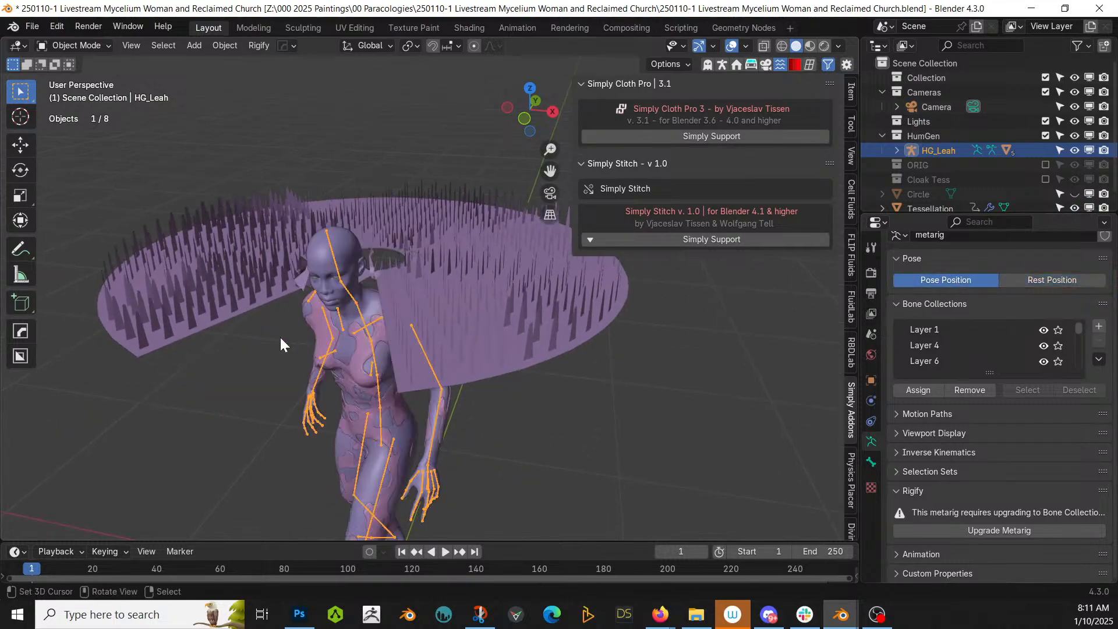
key("space")
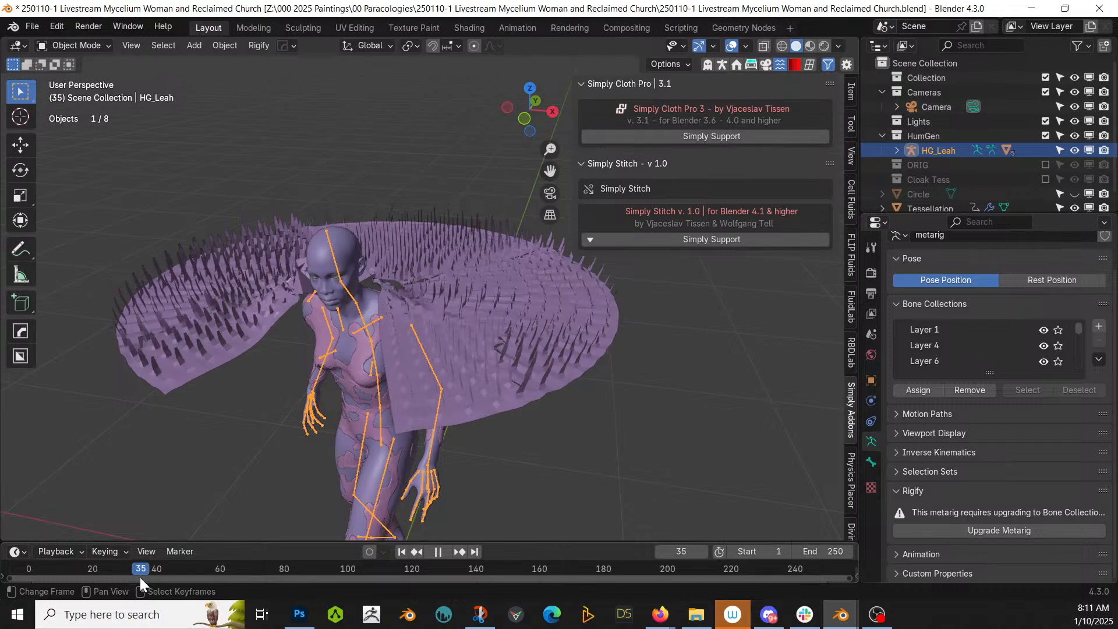
mouse_move(141, 575)
left_mouse_down()
mouse_move(217, 574)
mouse_move(155, 568)
left_mouse_up()
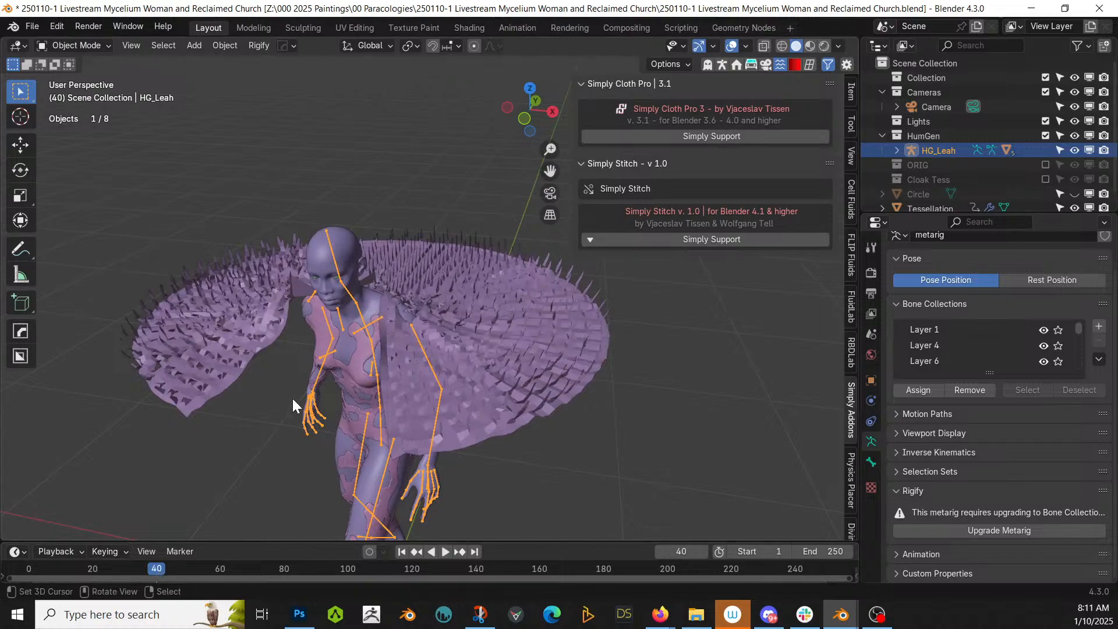
Insert Location & Rotation keyframes on all of the armature's pose bones at frame 40 and return to the first frame.
left_click(90, 47)
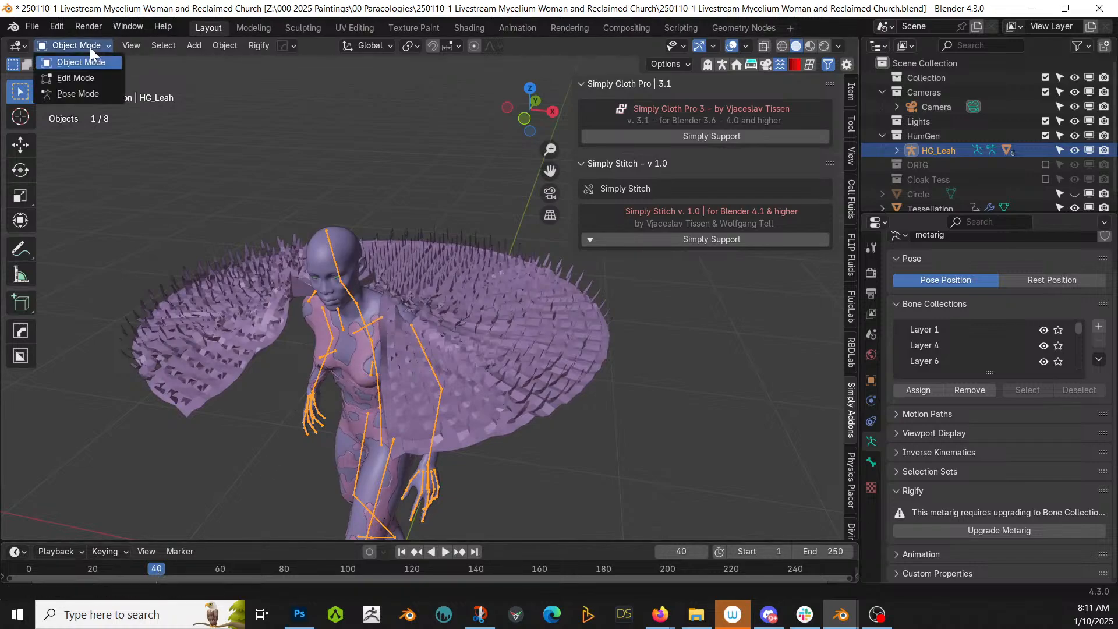
left_click(75, 93)
key("a")
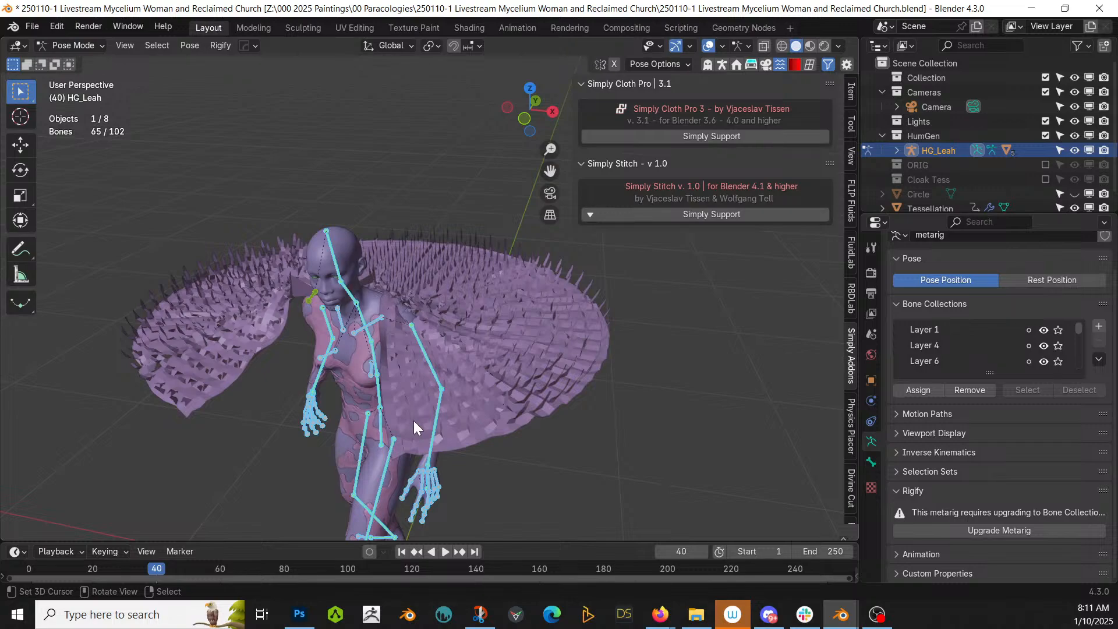
key("k")
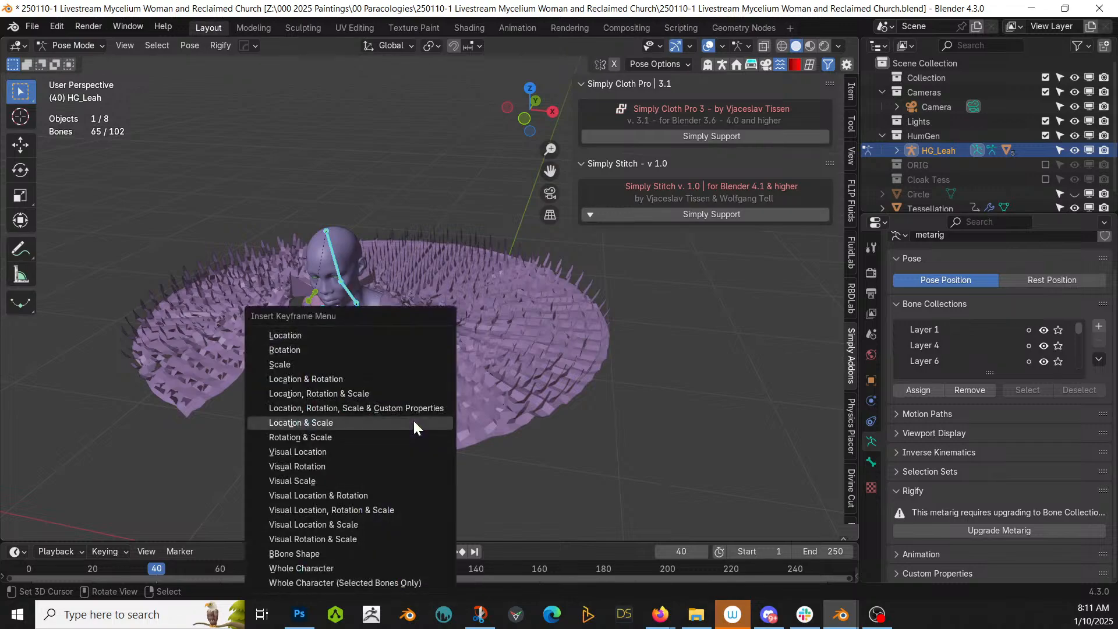
left_click(334, 379)
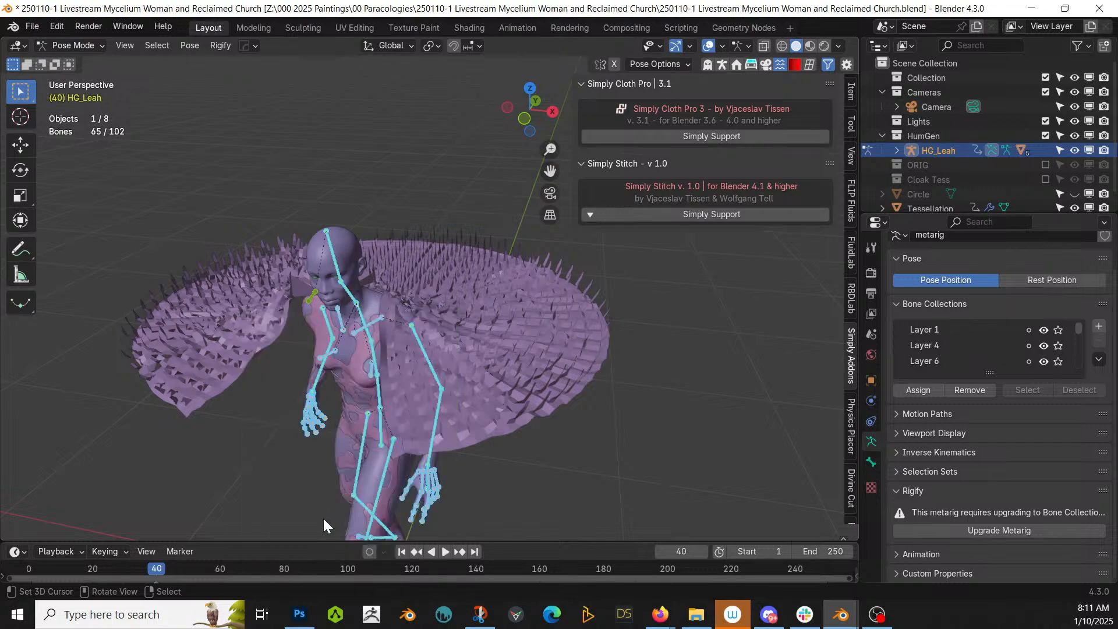
left_click(402, 551)
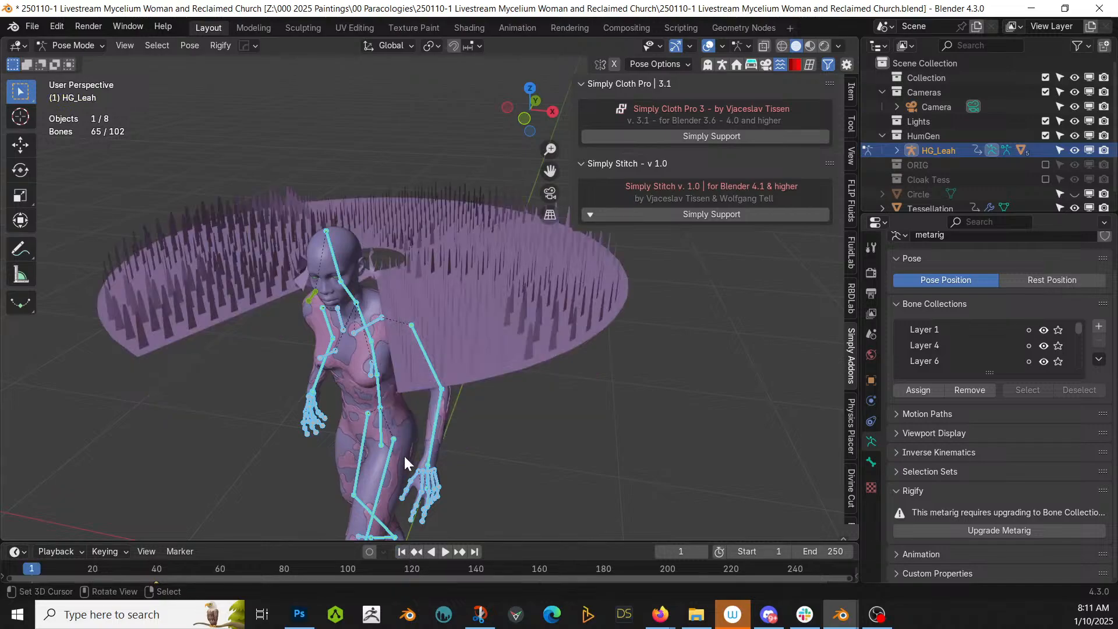
Clear the rotation of all the armature's pose bones and insert Location & Rotation keyframes at frame 1.
key("alt+r")
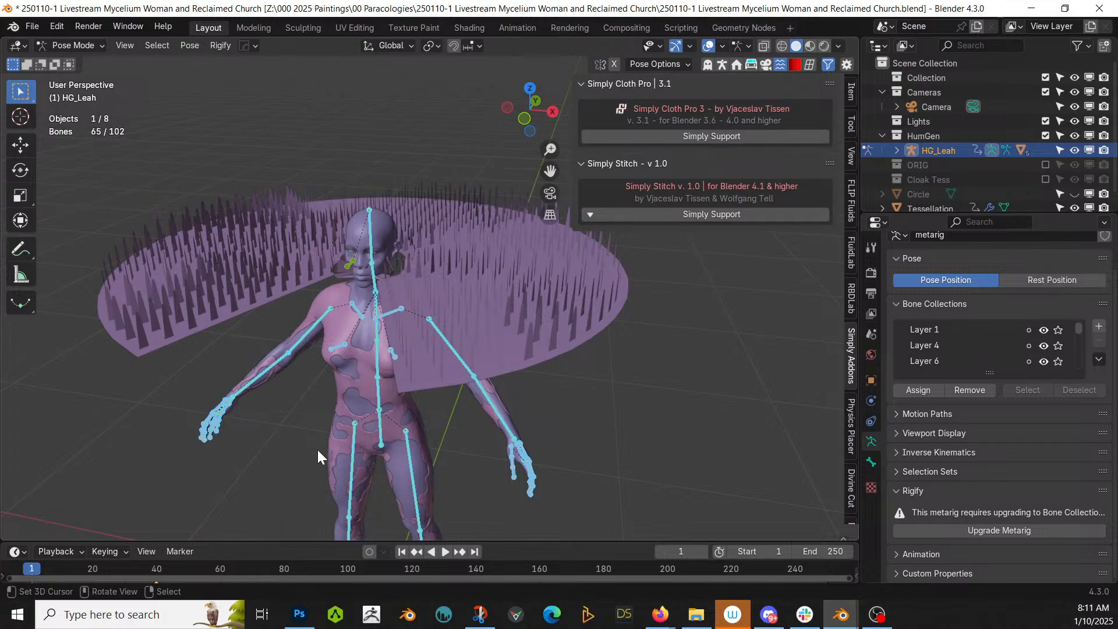
key("k")
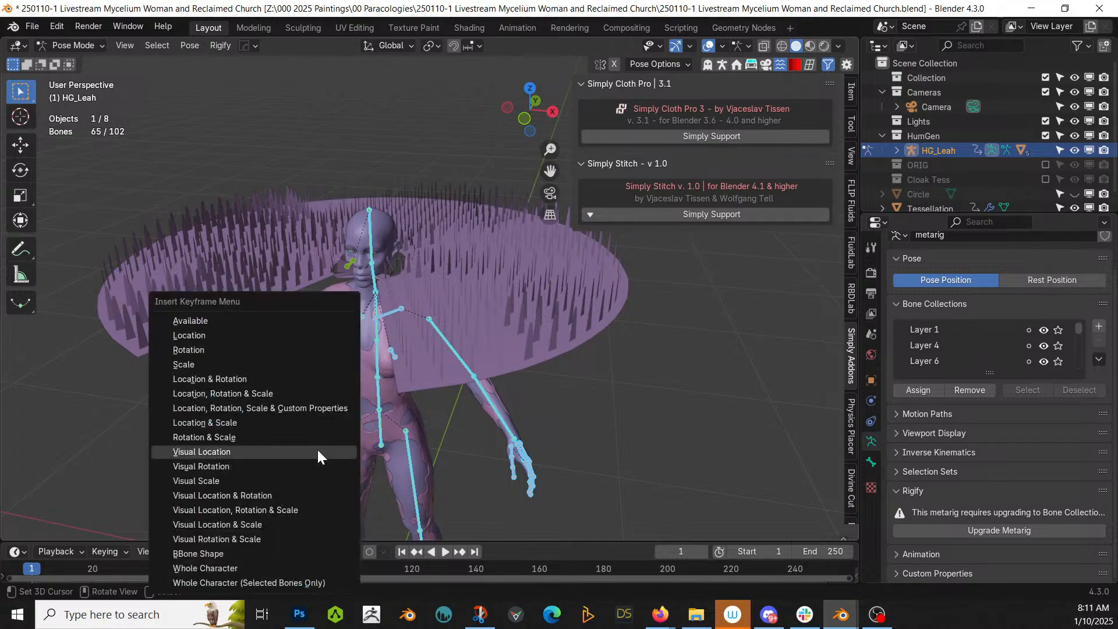
left_click(257, 378)
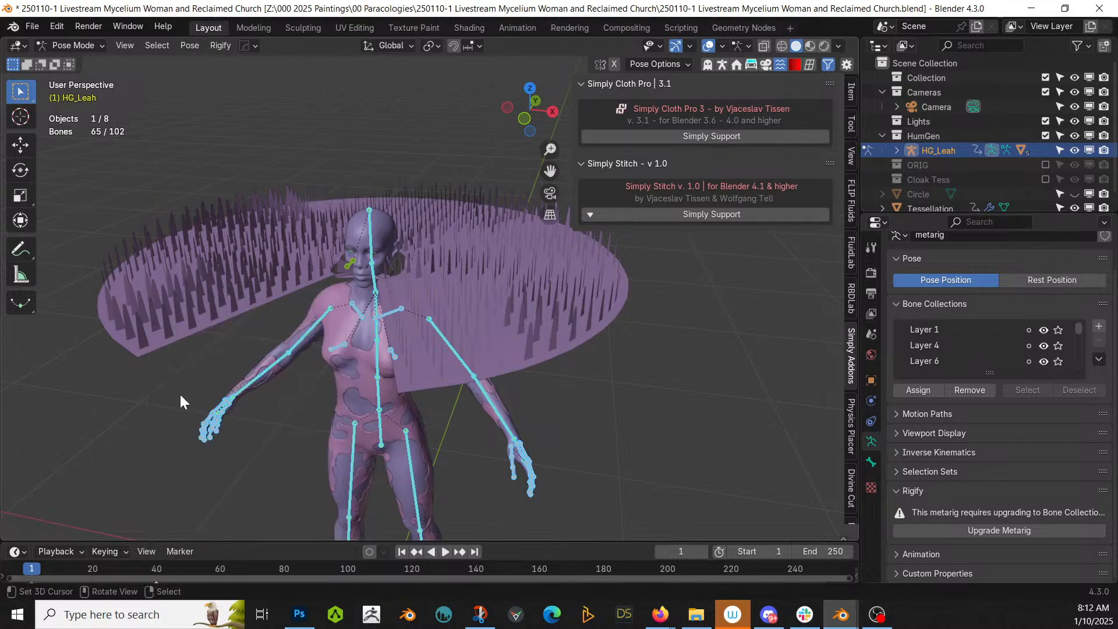
Return the armature to Object Mode and save the file.
left_click(75, 43)
left_click(84, 62)
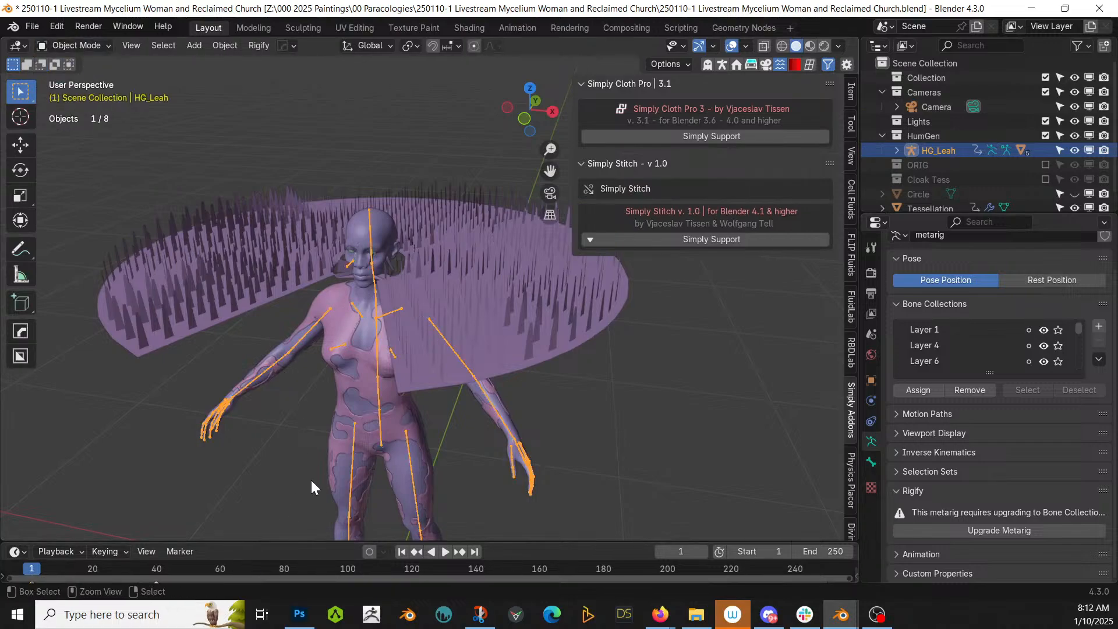
key("ctrl+s")
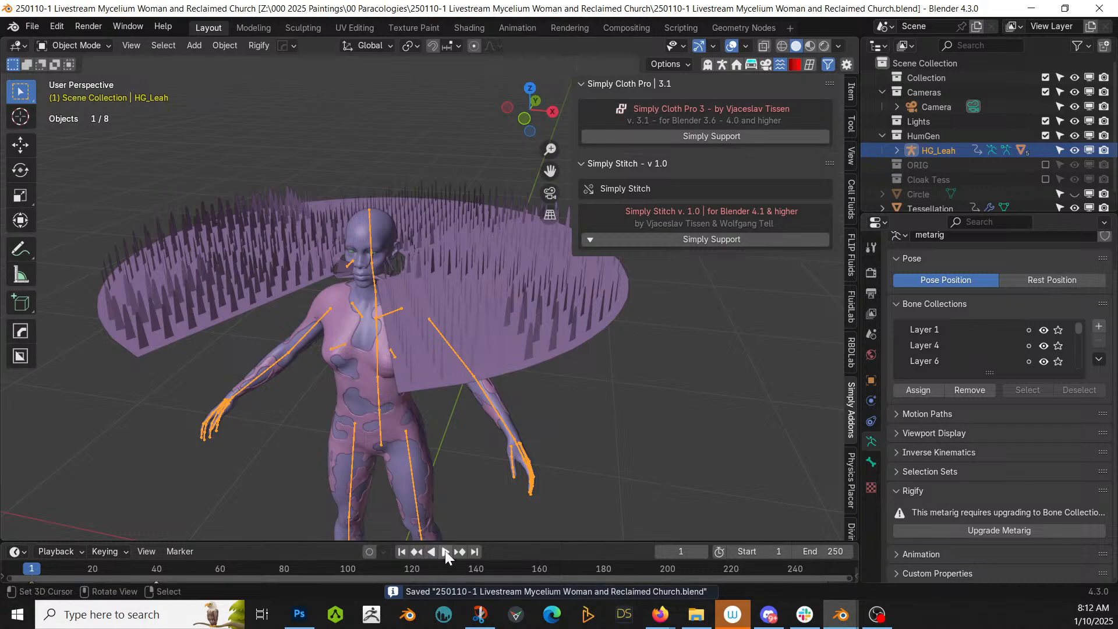
Check the Collision physics settings on the character's outfit and body meshes.
left_click(395, 412)
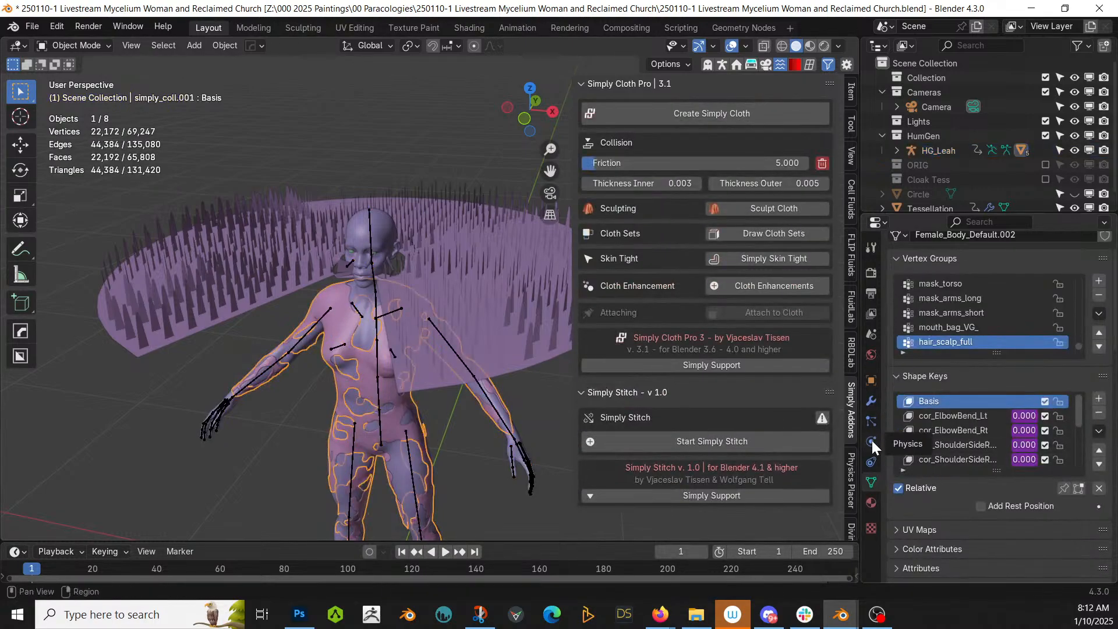
left_click(872, 442)
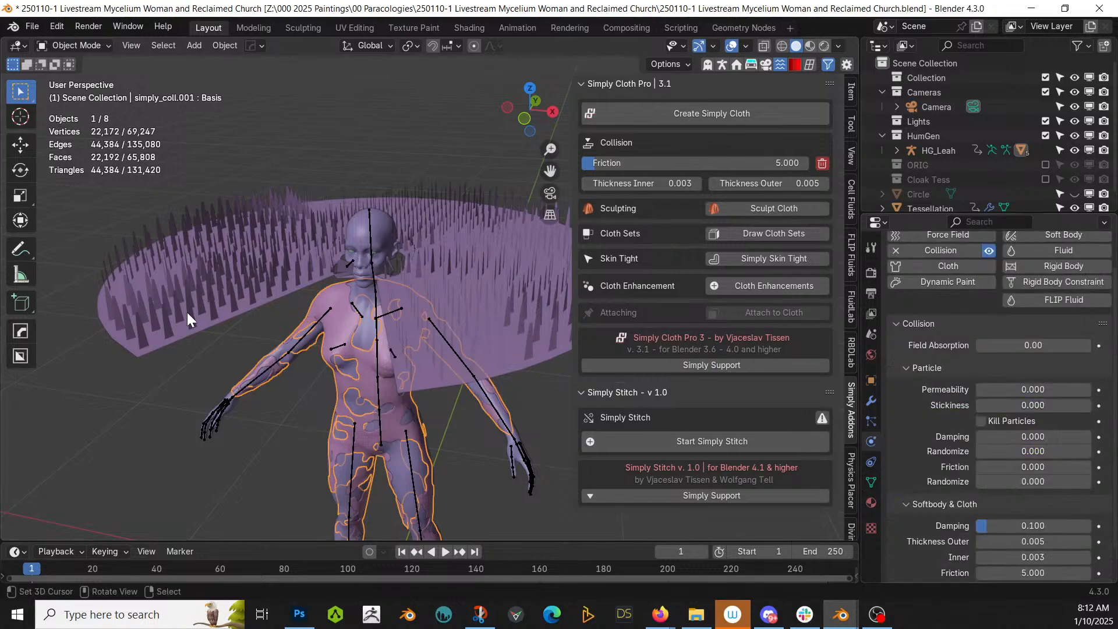
left_click(375, 236)
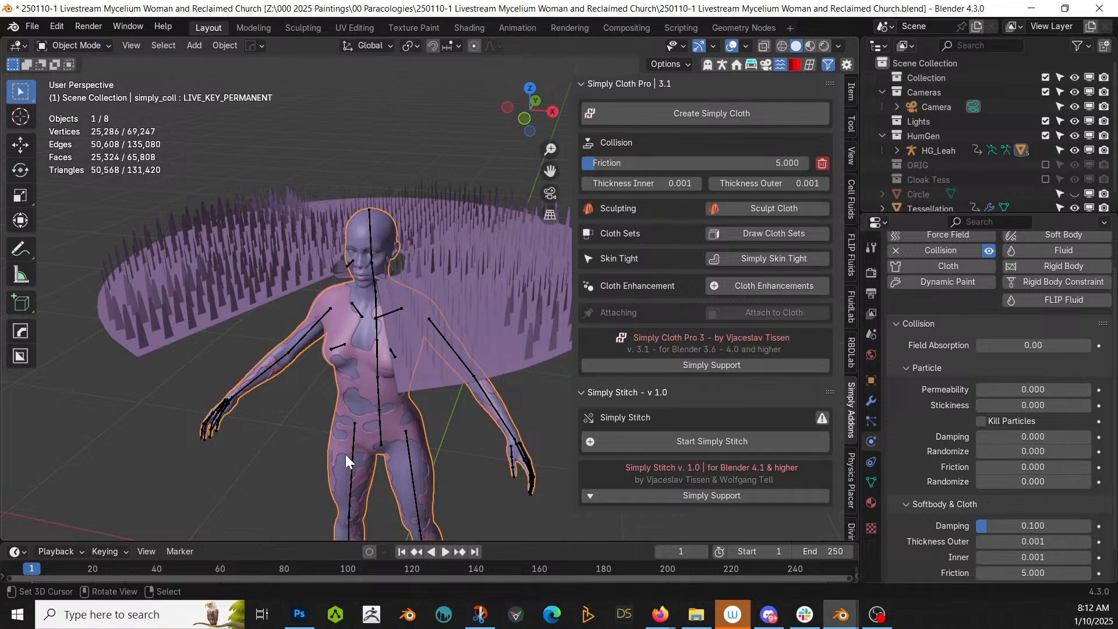
left_click(371, 240)
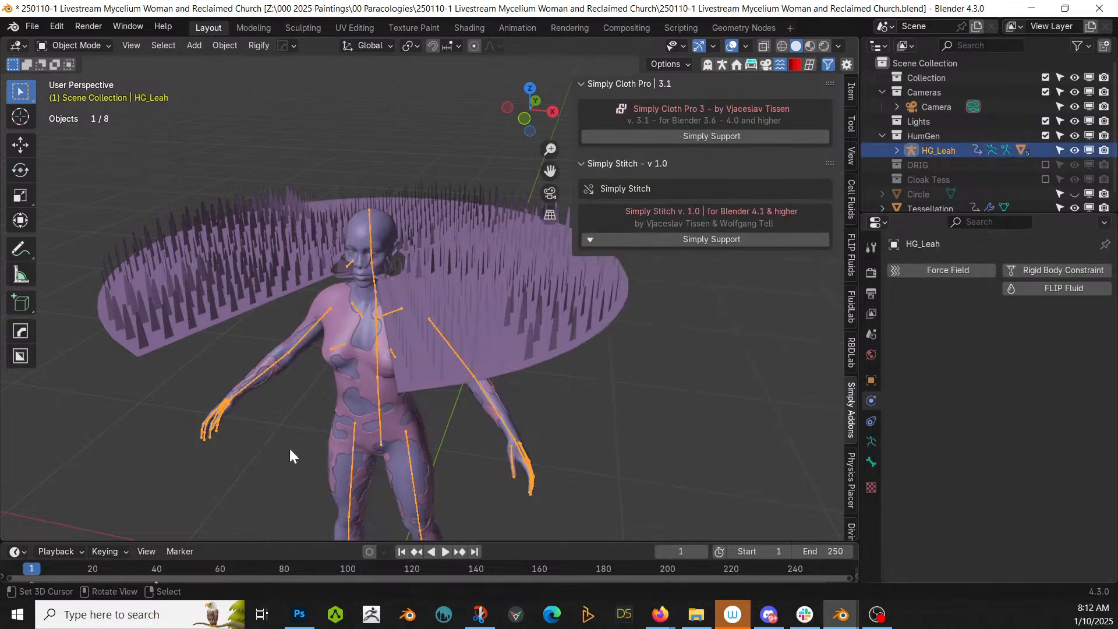
Play the cape's cloth simulation to about frame 27, stop it and return to the first frame.
left_click(445, 550)
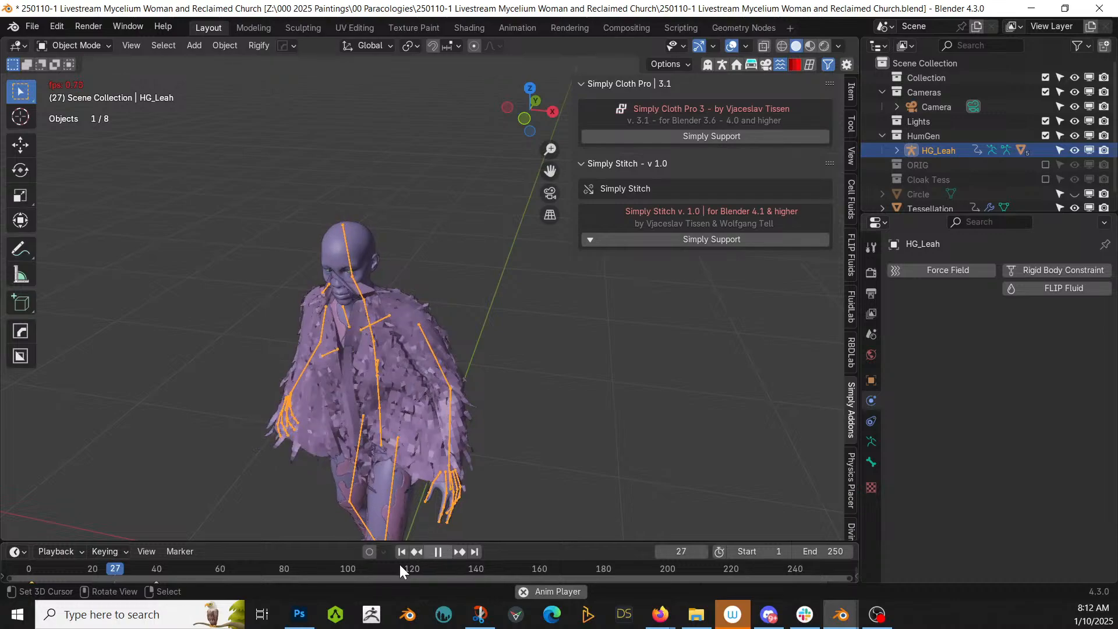
left_click(438, 551)
left_click(401, 552)
Move the tessellated cape about -0.05 m along global Y to centre its neck opening, and save the file.
middle_click_drag(423, 484, 469, 391)
left_click(484, 374)
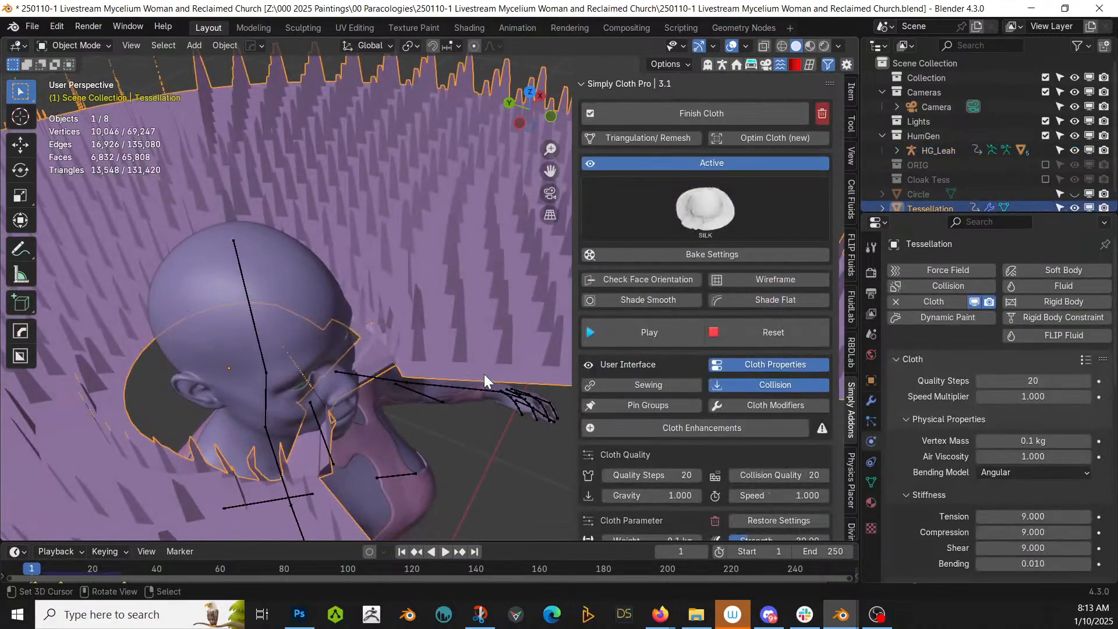
key("g")
key("y")
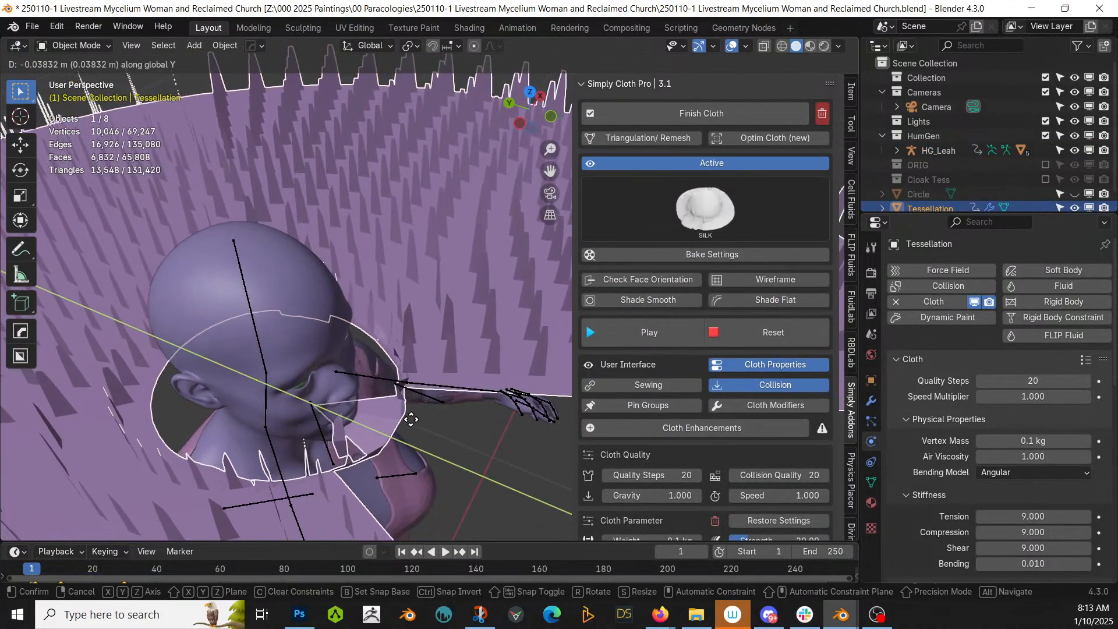
left_click(417, 425)
middle_click_drag(408, 425, 330, 417)
left_click(404, 550)
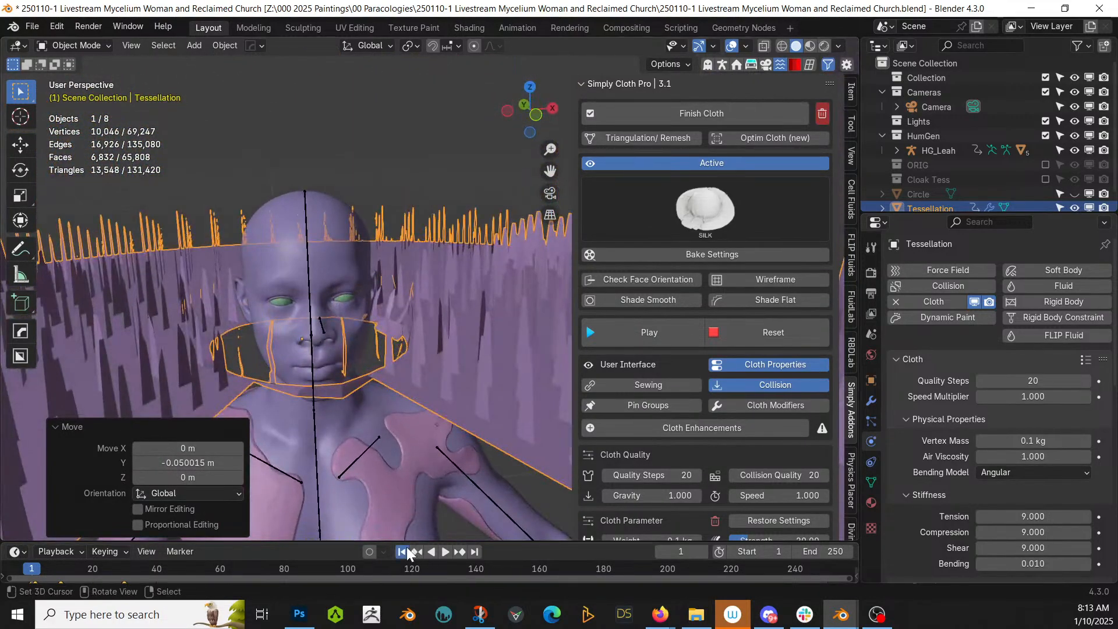
key("ctrl+s")
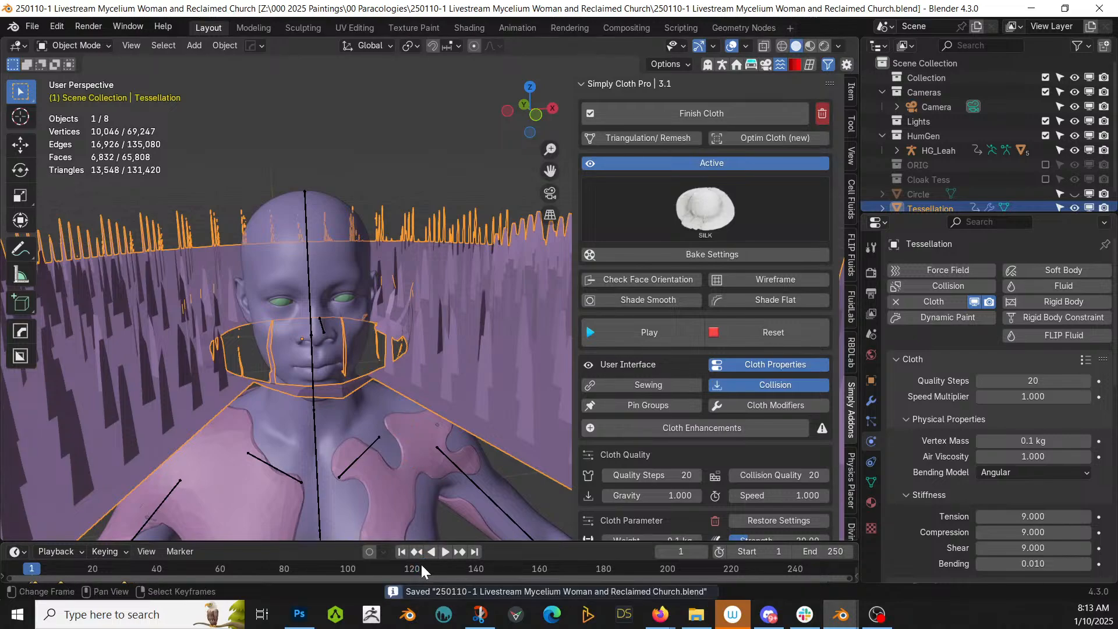
Play the cloth simulation to frame 41, stop it and inspect how the cape drapes over the character's shoulders.
left_click(445, 551)
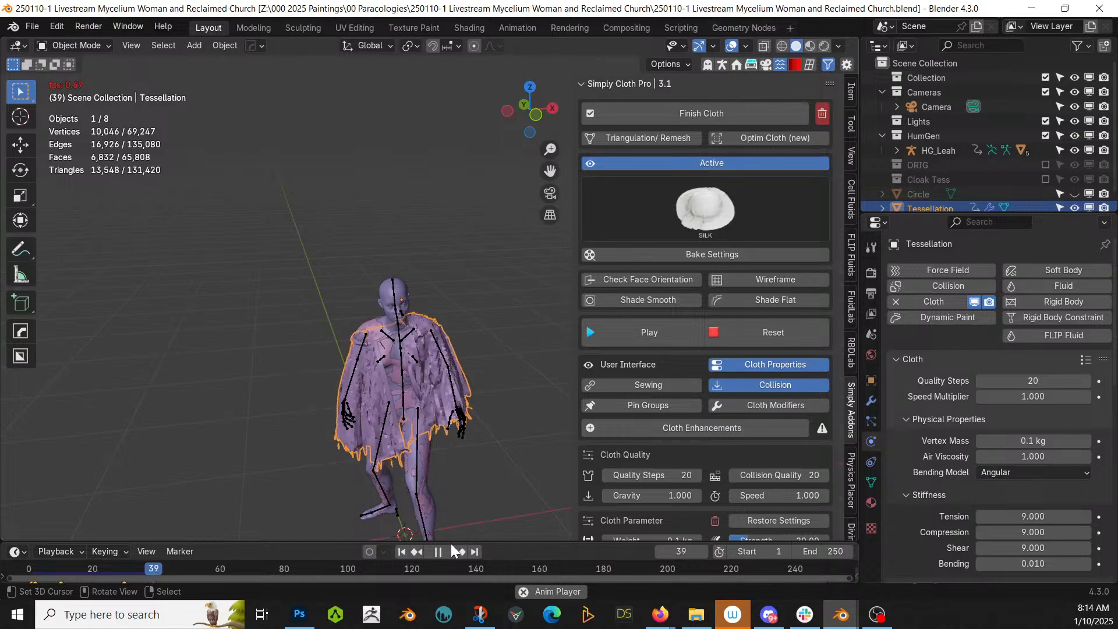
left_click(437, 553)
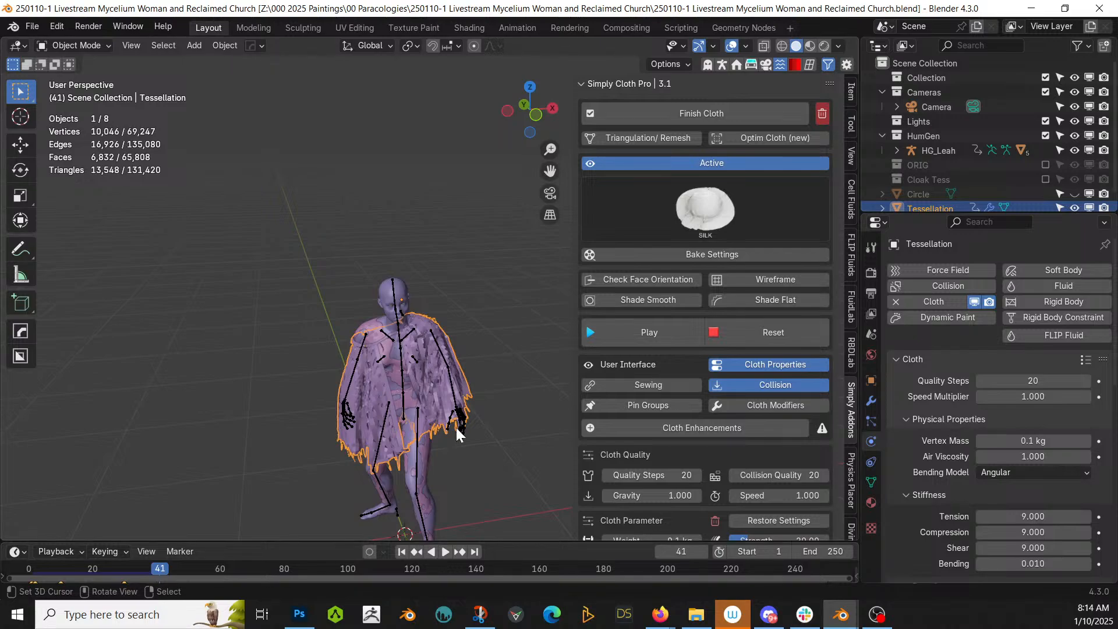
scroll(454, 422, "up", 5)
middle_click_drag(453, 418, 518, 425)
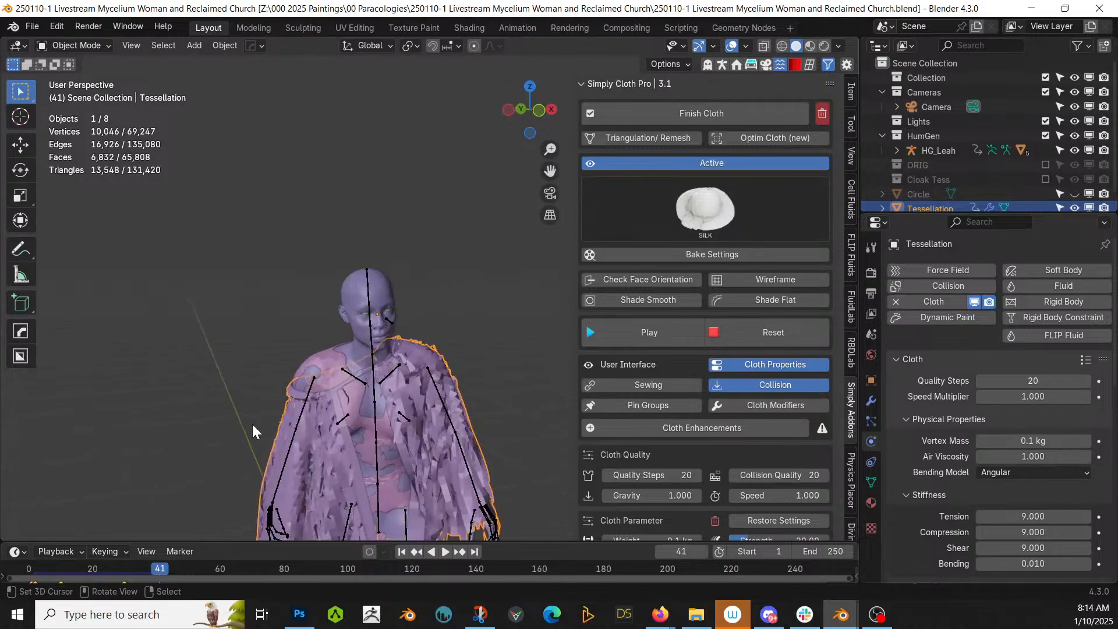
right_click(285, 407)
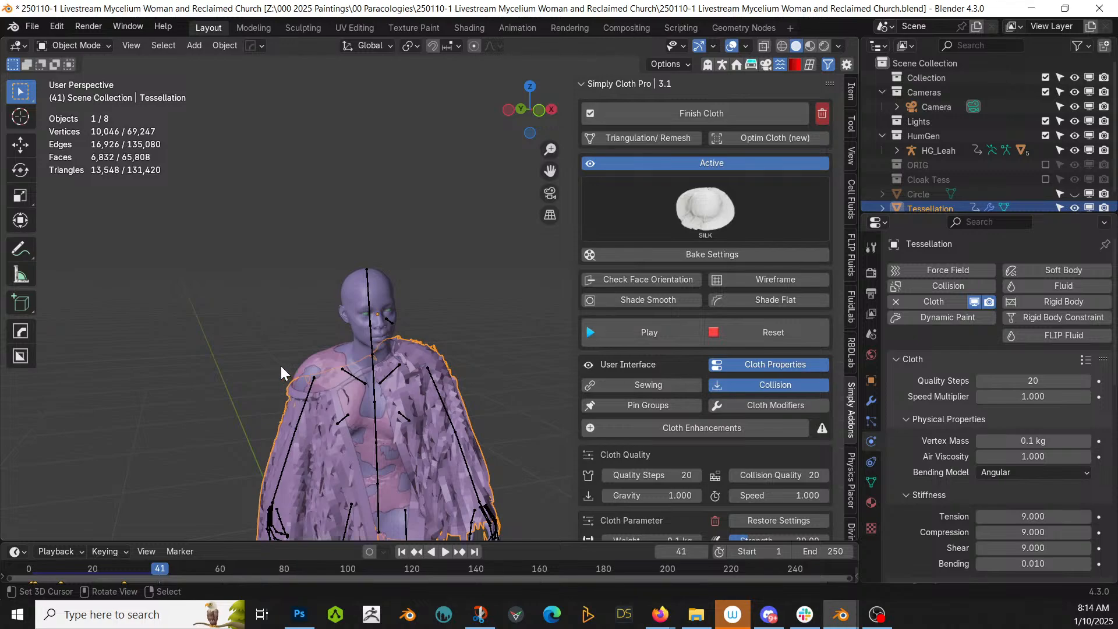
Finish the Simply Cloth simulation on the cape with both the Subdivision and Solidify modifiers applied.
left_click(714, 114)
left_click(703, 191)
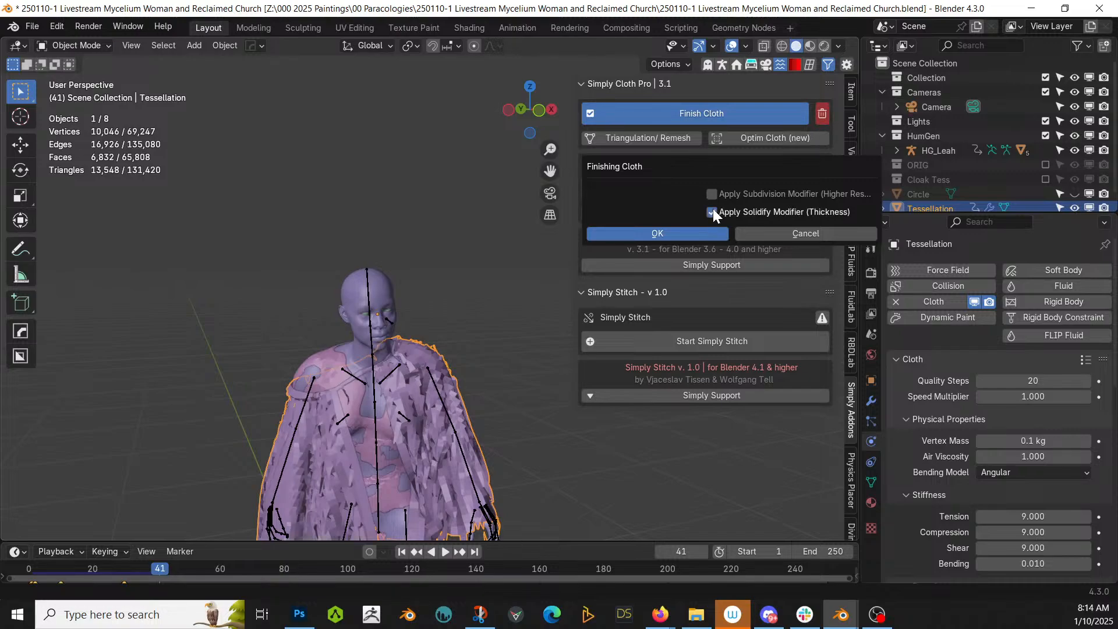
left_click(712, 194)
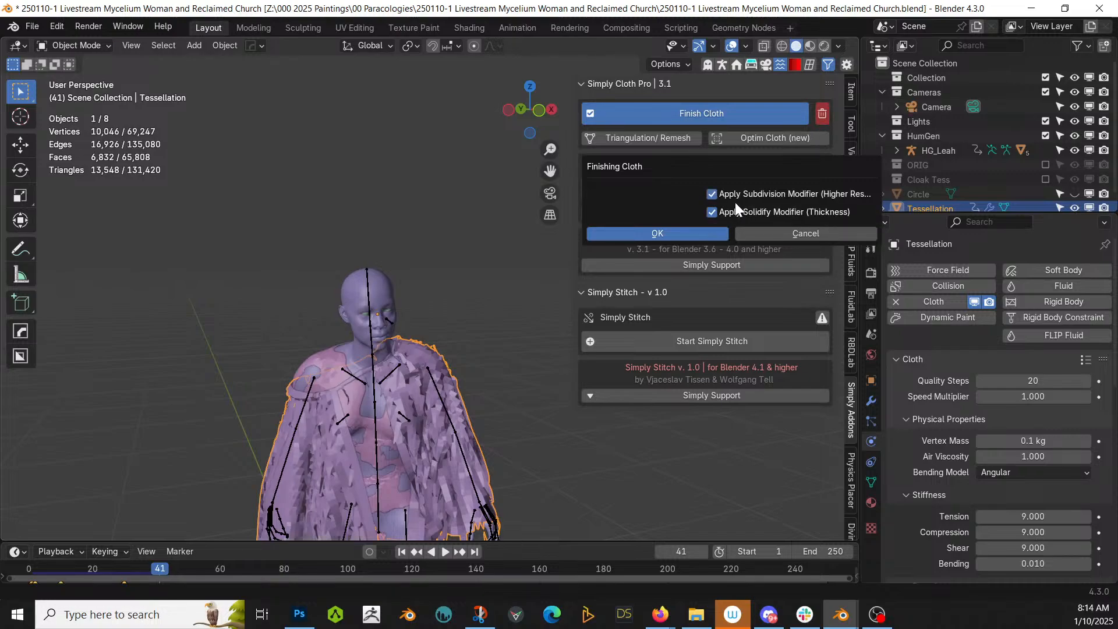
left_click(661, 233)
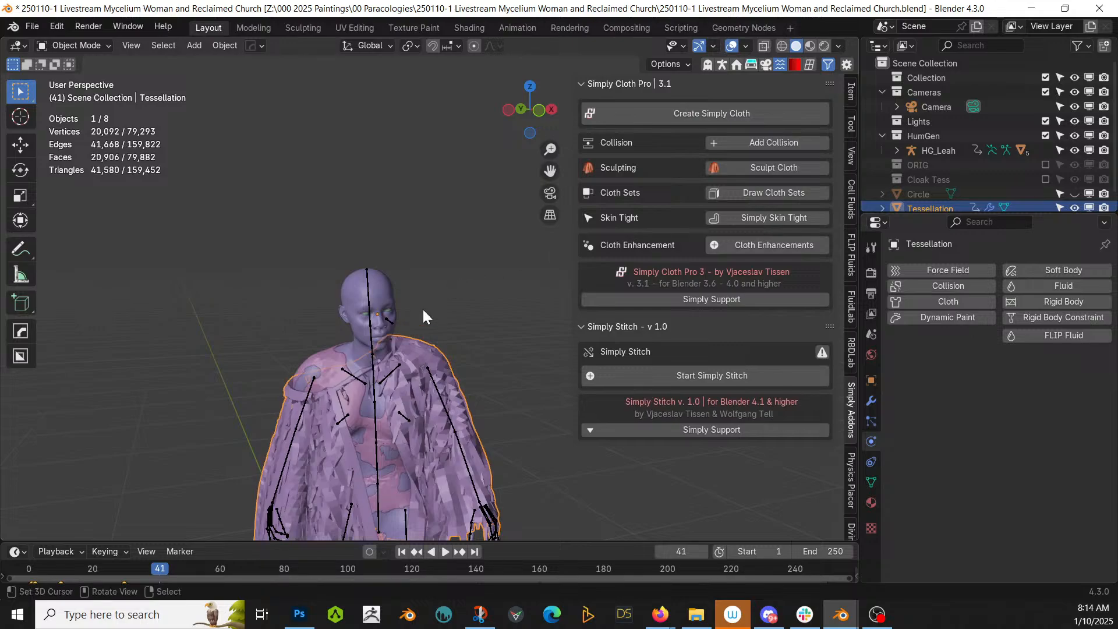
Isolate the cape in Local View and inspect its spiked surface up close.
middle_click_drag(428, 350, 441, 233)
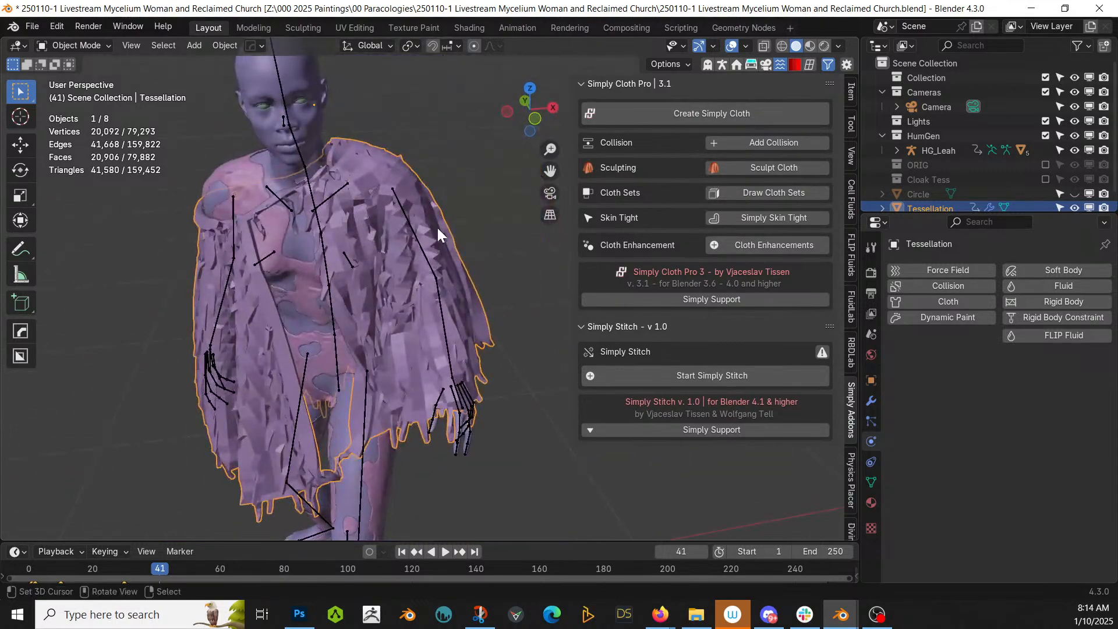
key("slash")
scroll(388, 160, "up", 5)
middle_click_drag(411, 170, 551, 173)
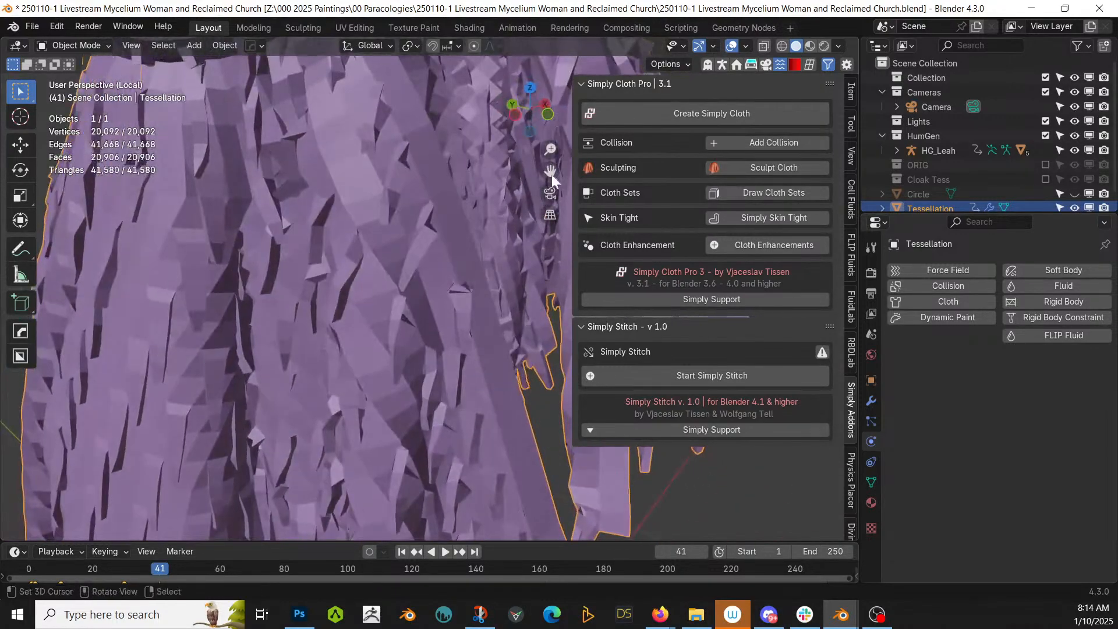
Try higher Repeat values on the cape's simplySmooth modifier and settle on a Repeat of 1.
left_click(871, 402)
left_click(896, 327)
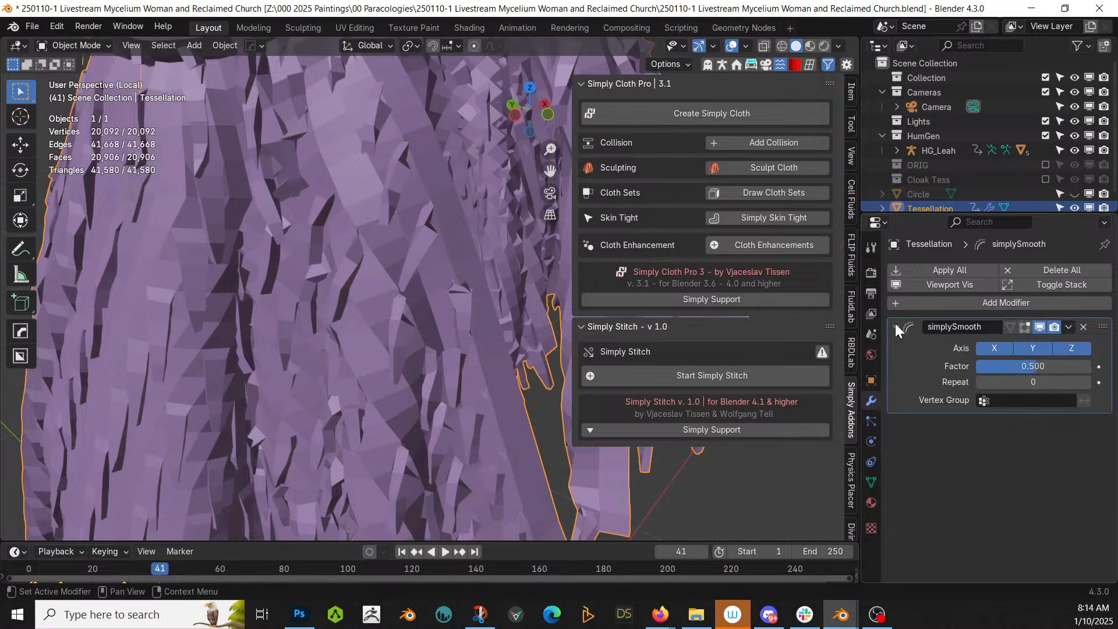
left_click(1086, 382)
left_click(1086, 382)
left_click(1085, 382)
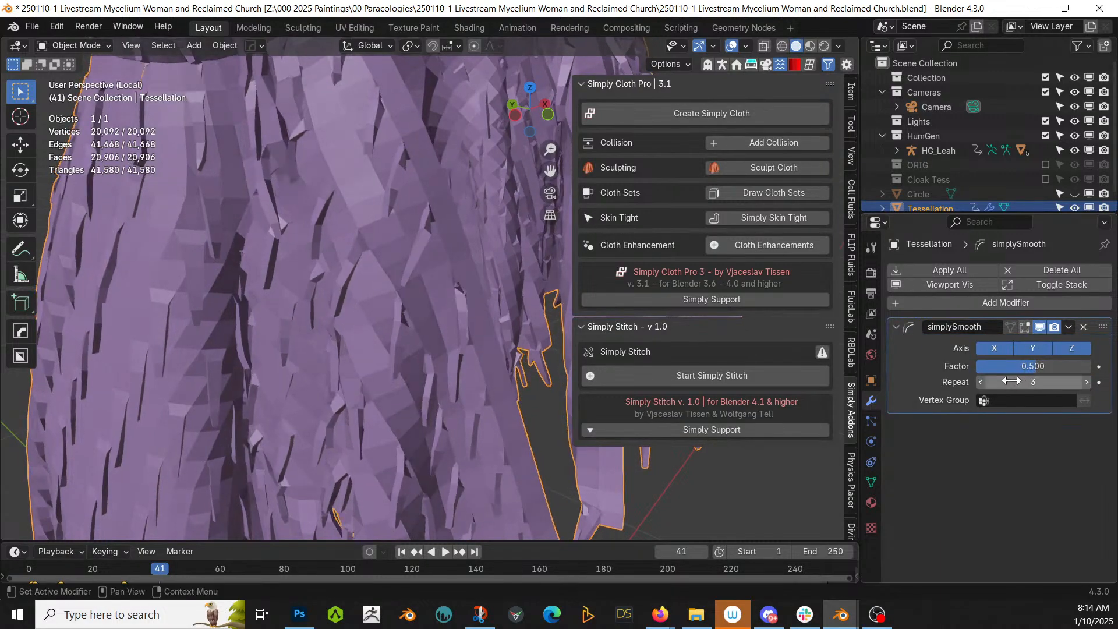
left_click(982, 382)
left_click(982, 382)
scroll(439, 307, "down", 5)
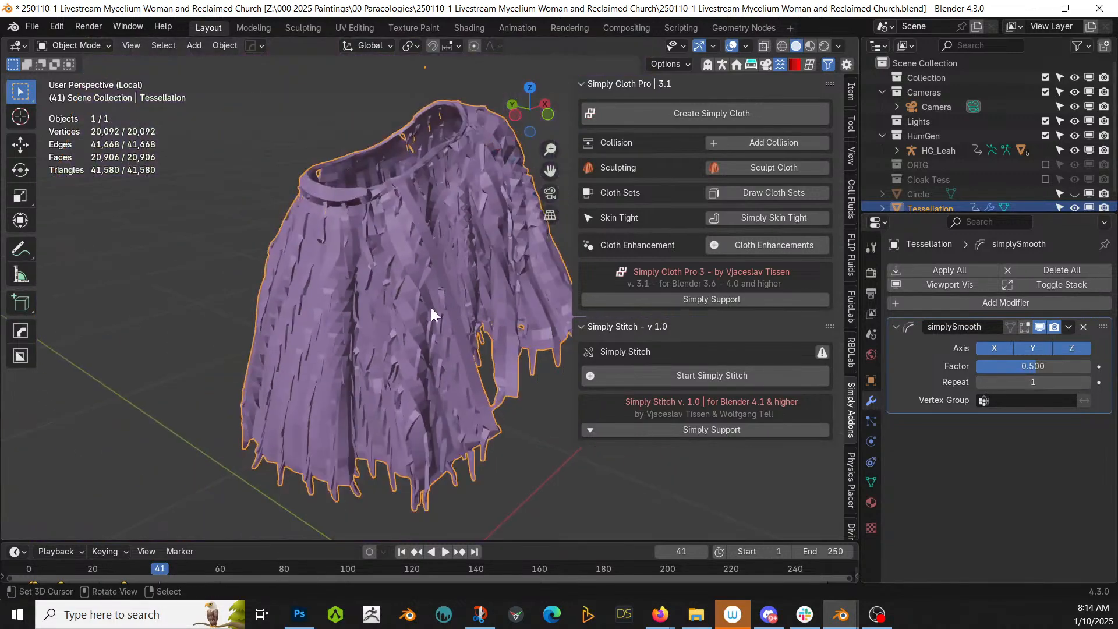
Shade the cape smooth and set the simplySmooth modifier's Repeat to 0.
left_click(224, 45)
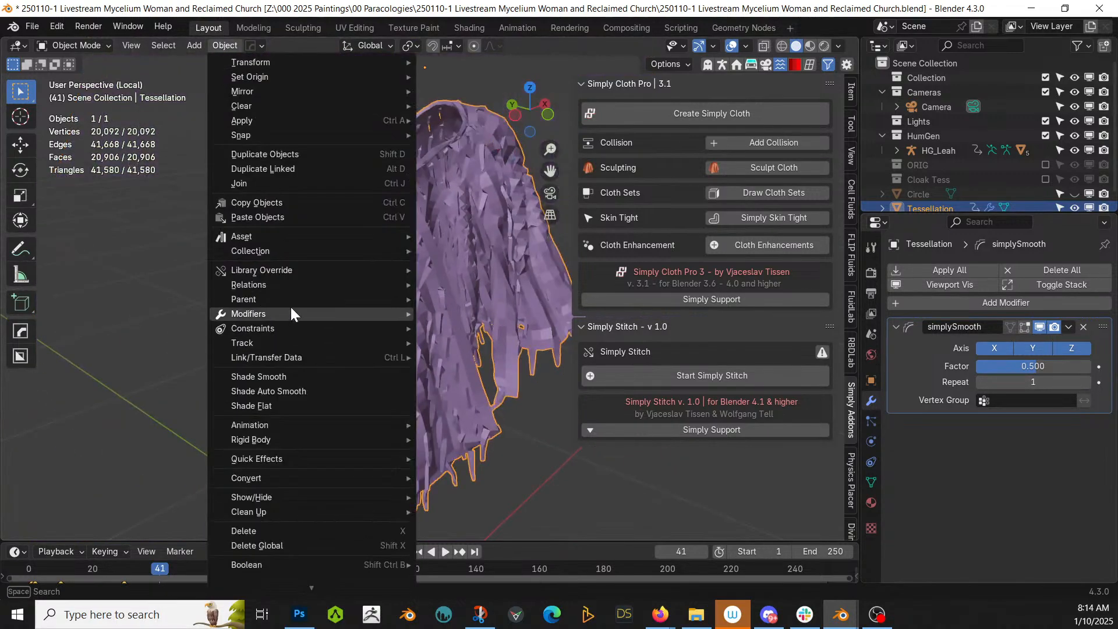
left_click(292, 377)
middle_click_drag(311, 380, 164, 421)
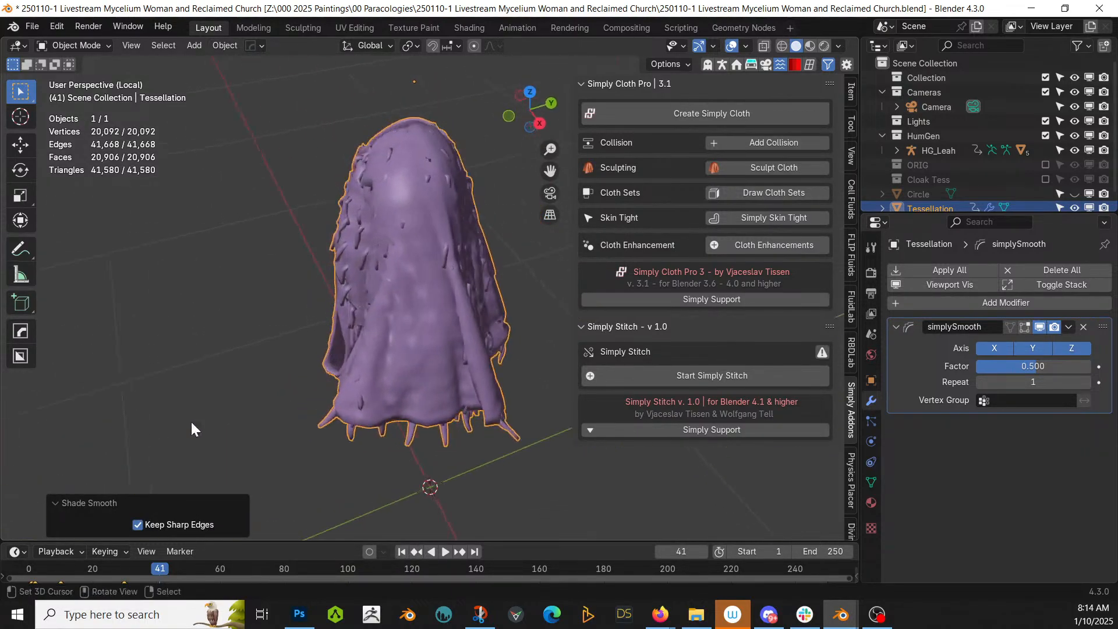
left_click(980, 382)
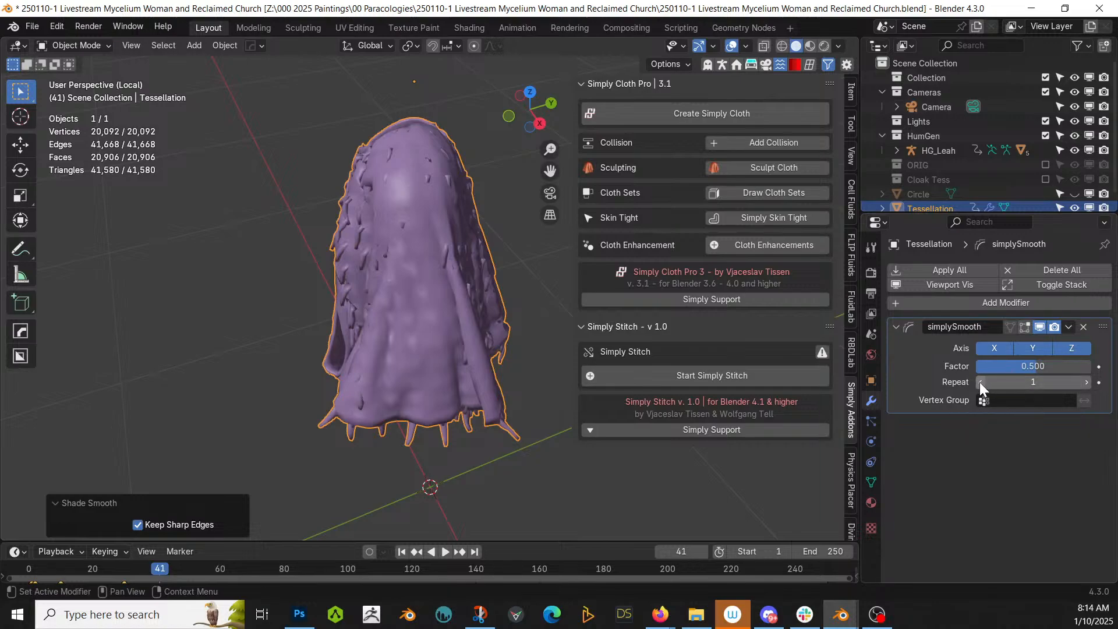
middle_click_drag(465, 318, 800, 314)
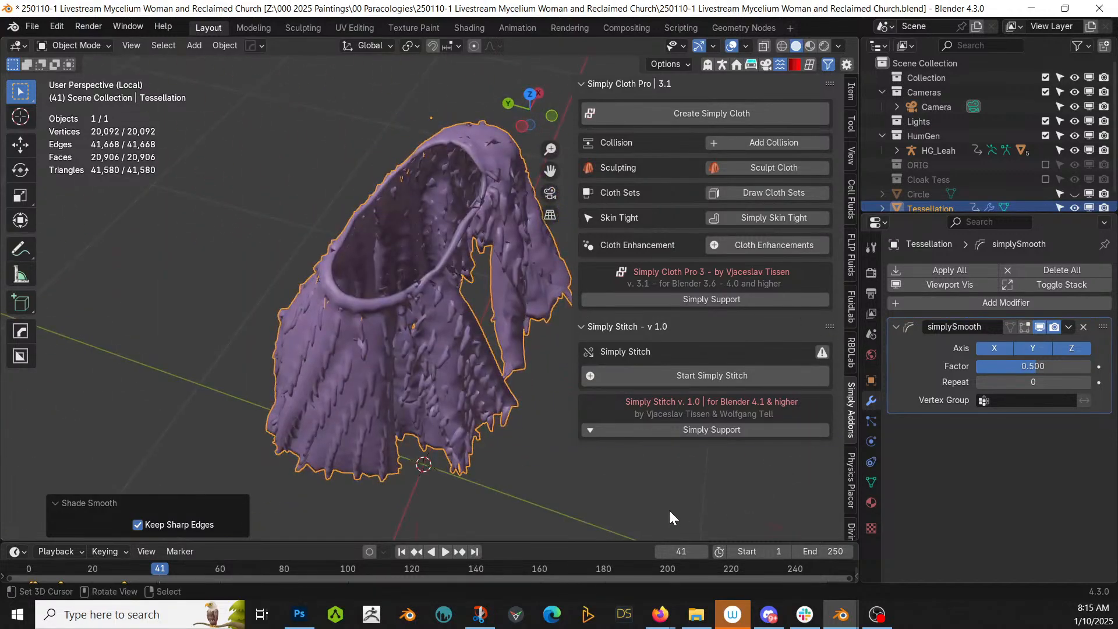
Revert through the undo history to the Select entry just before Finish Cloth and inspect the restored cape.
left_click(53, 26)
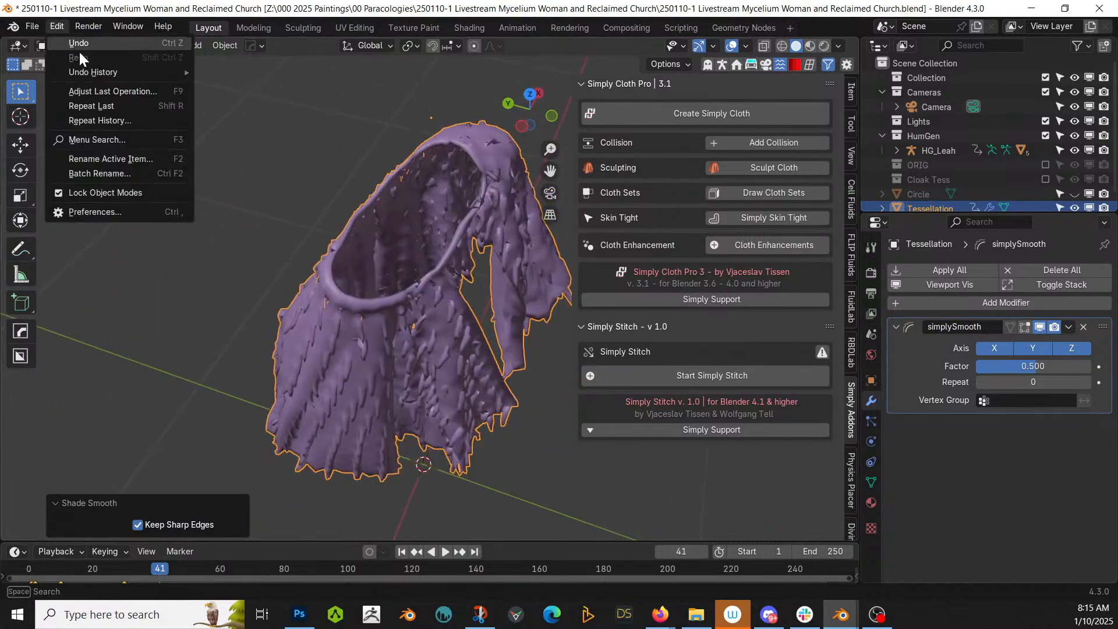
mouse_move(88, 71)
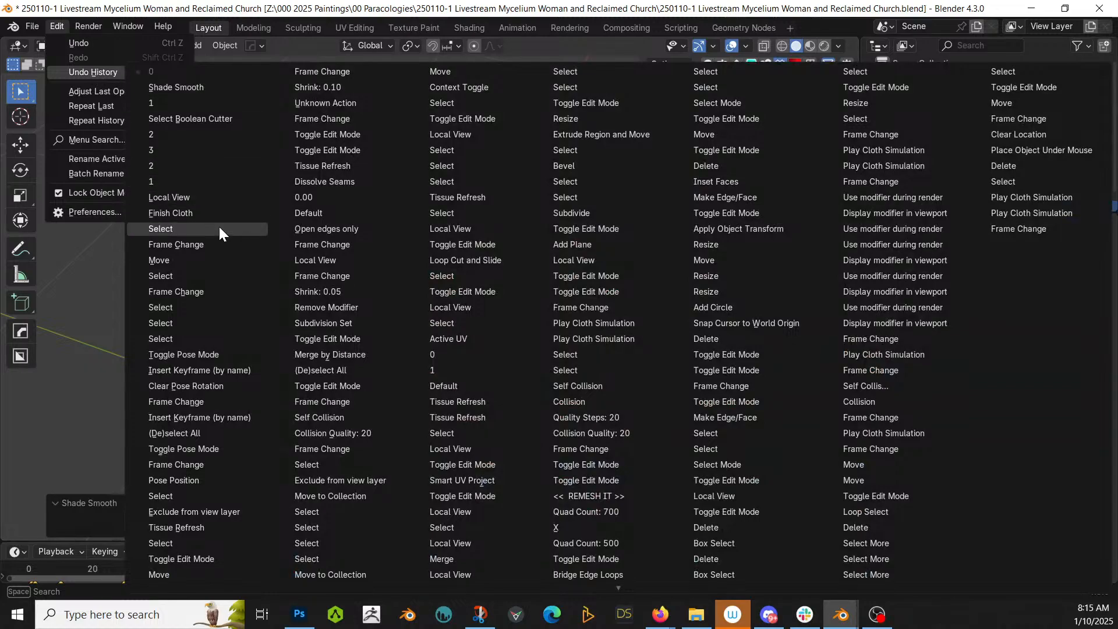
left_click(182, 230)
middle_click_drag(288, 291, 356, 268)
middle_click_drag(421, 233, 328, 267)
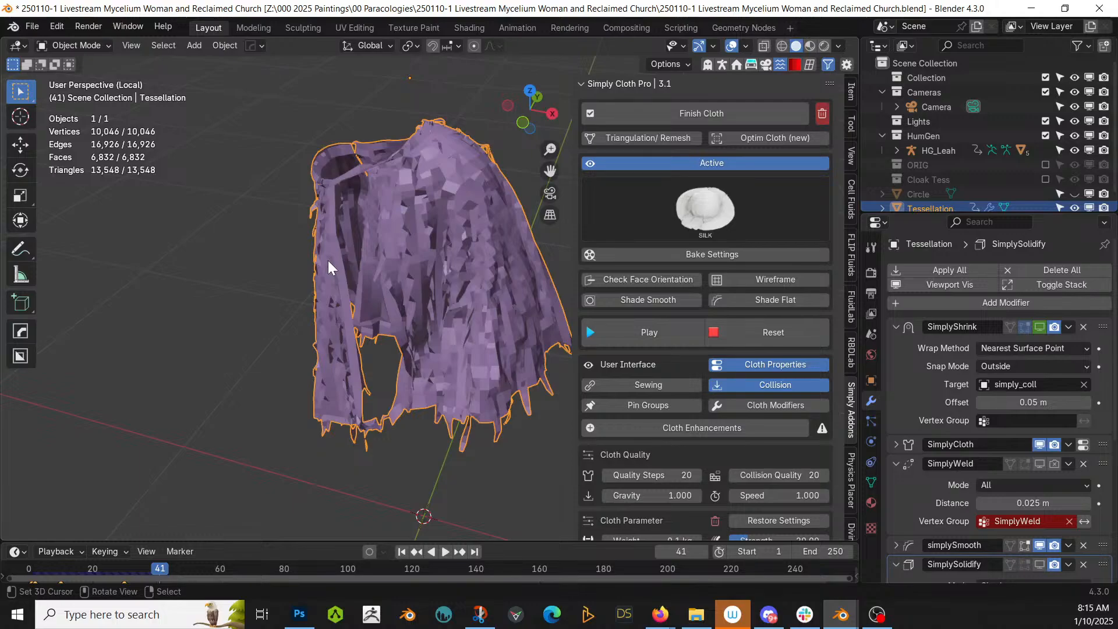
Check the cape's underlying mesh in Edit Mode and return to Object Mode.
key("Tab")
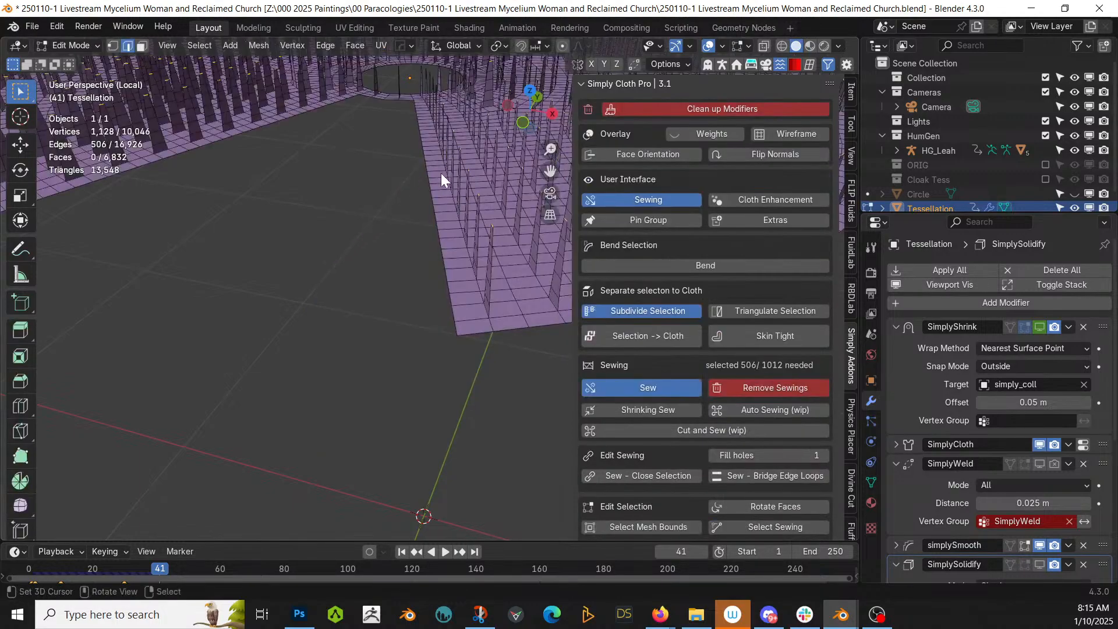
key("Tab")
scroll(445, 254, "down", 2)
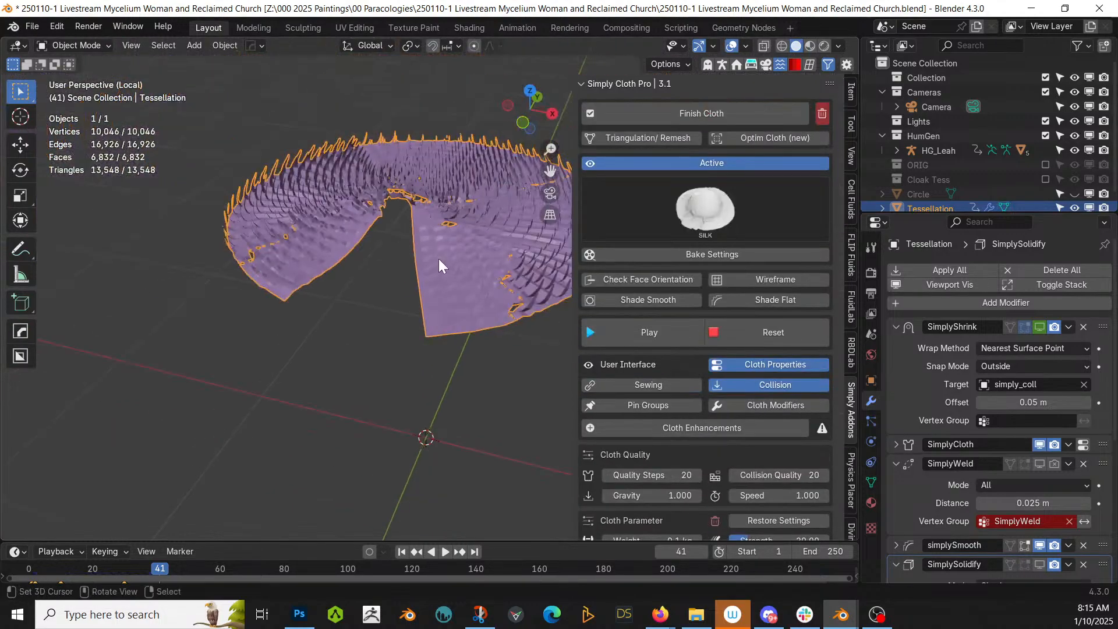
Return to frame 1, exit the cape's local view, and delete its SimplyWeld, simplySmooth and SimplySolidify modifiers.
left_click(401, 551)
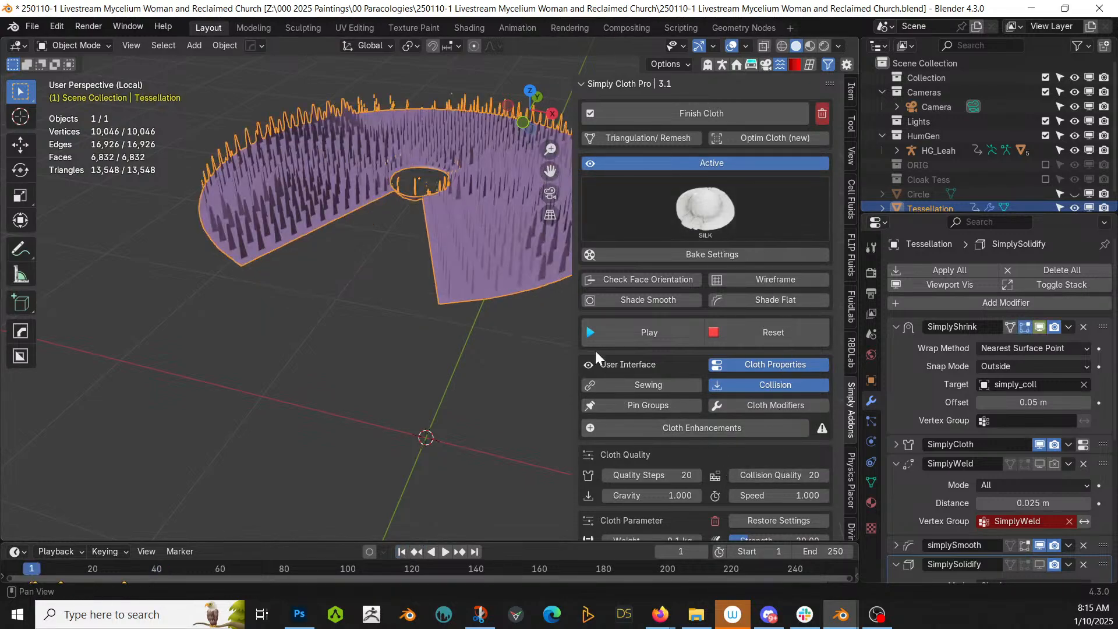
scroll(463, 238, "down", 2)
key("KP_Divide")
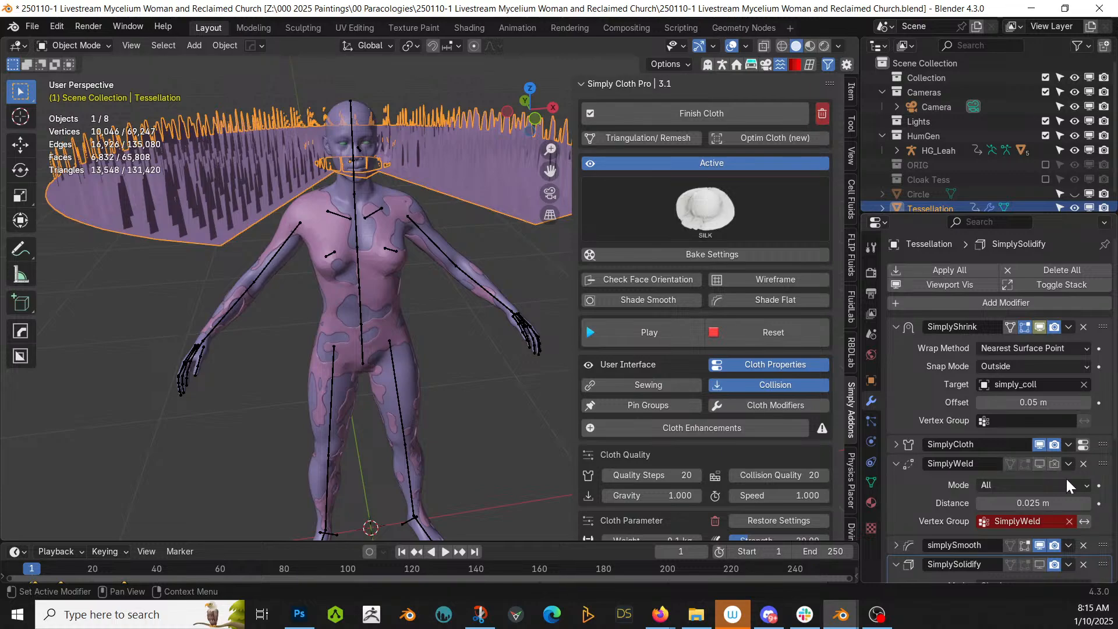
left_click(1083, 463)
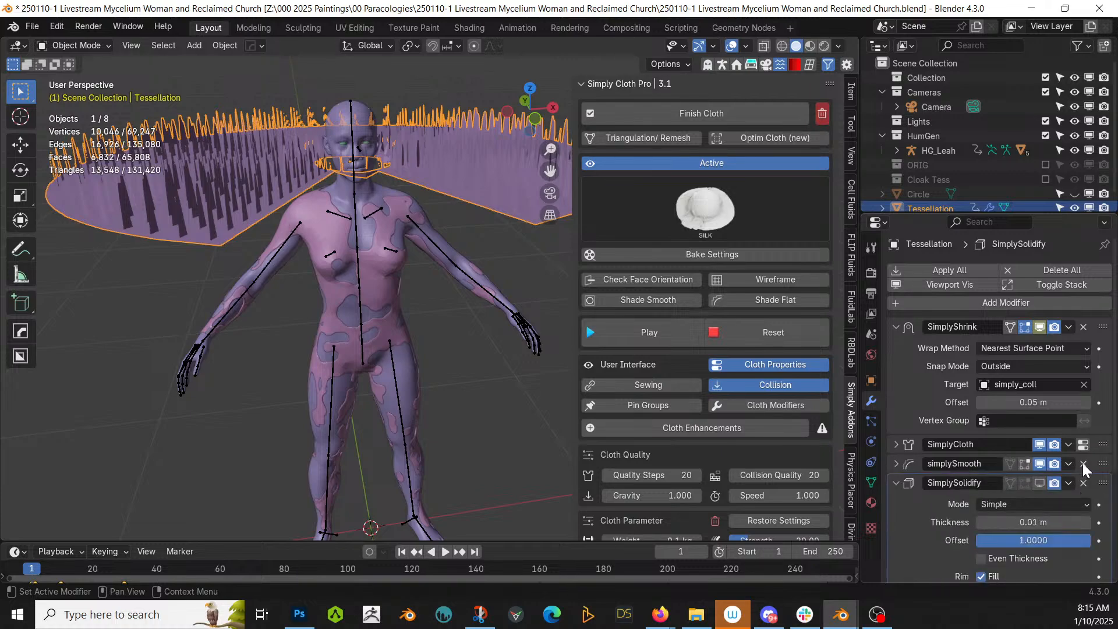
left_click(1083, 463)
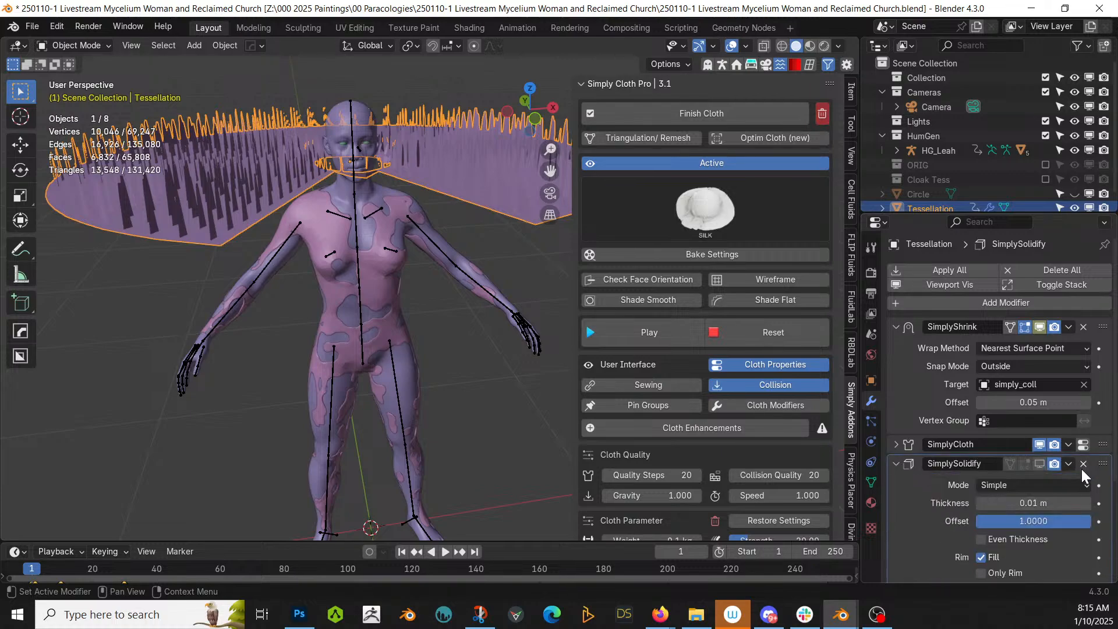
left_click(1083, 463)
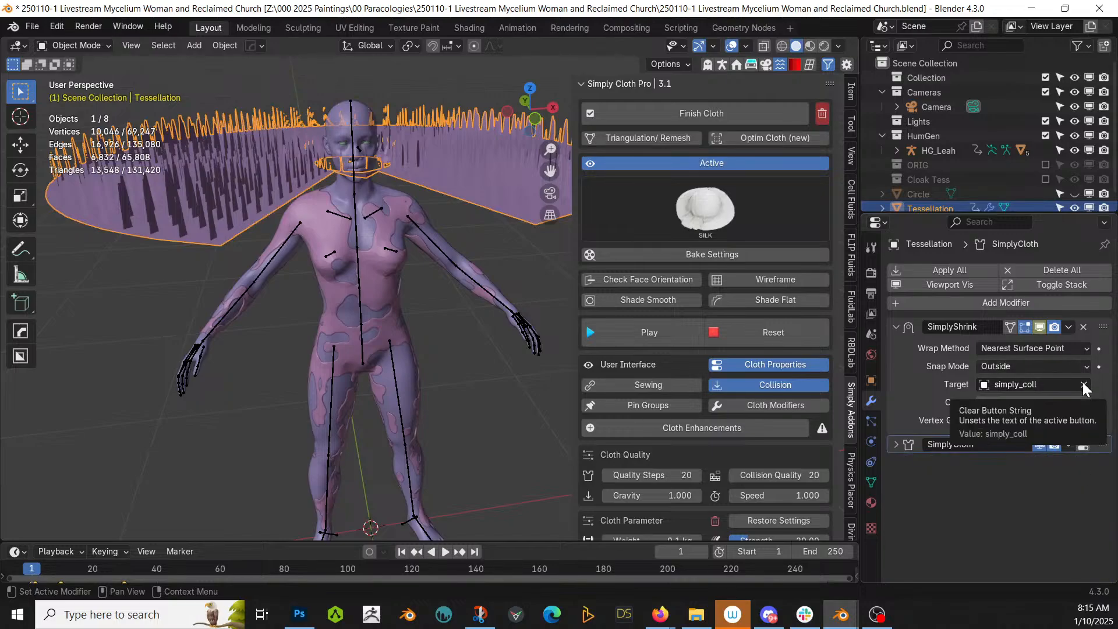
Set the cloth's Quality Steps and Collision Quality both to 25 and save the file.
middle_click_drag(387, 298, 491, 317)
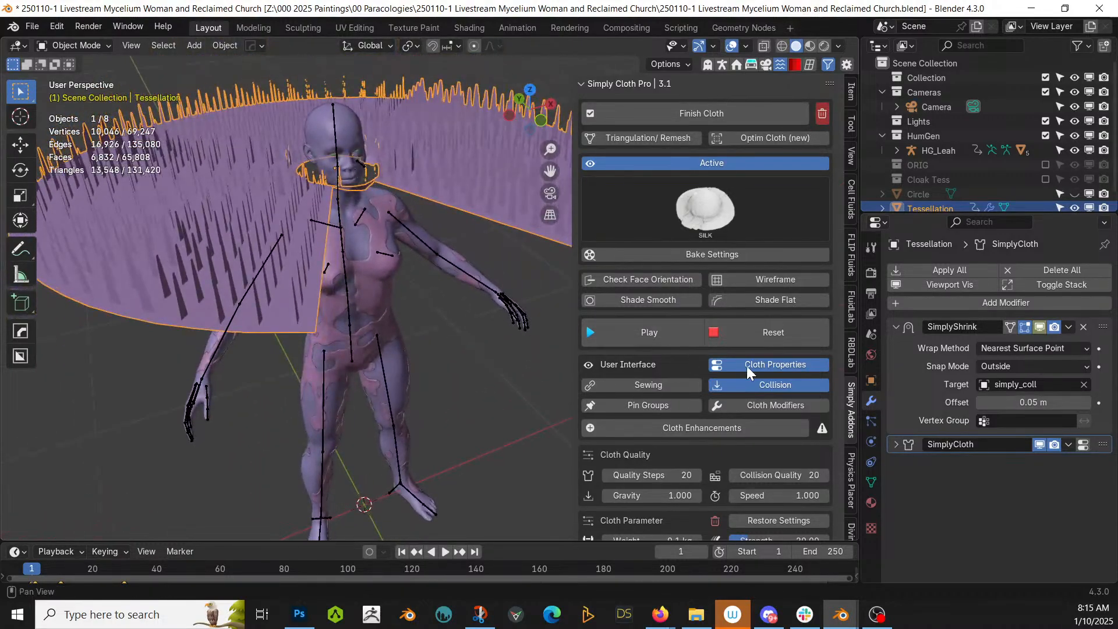
scroll(744, 459, "down", 2)
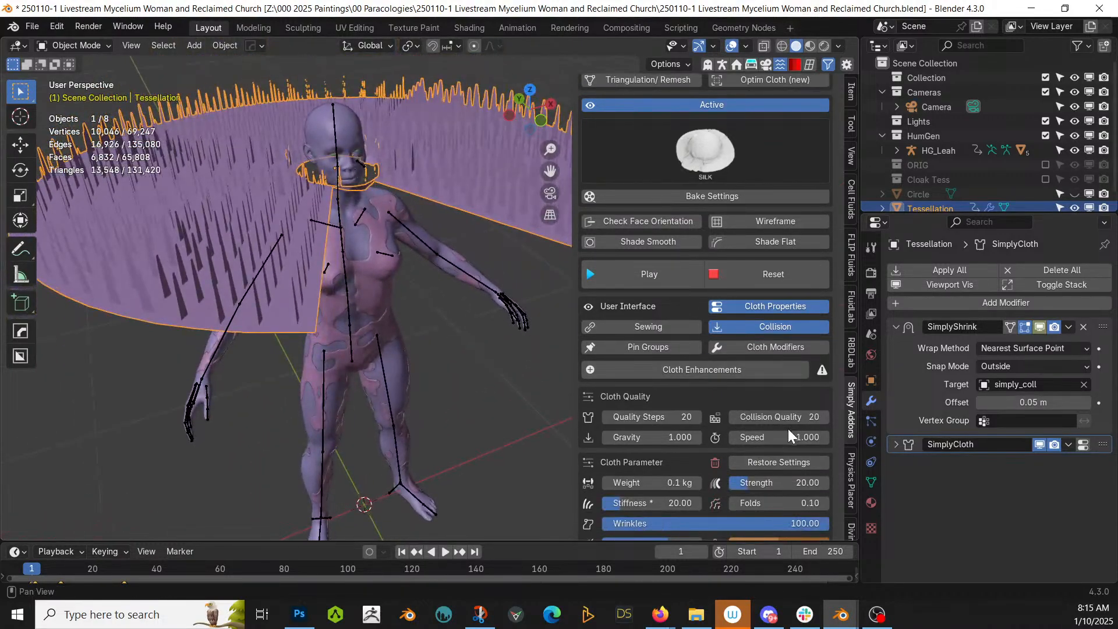
left_click(696, 417)
type("25")
key("Return")
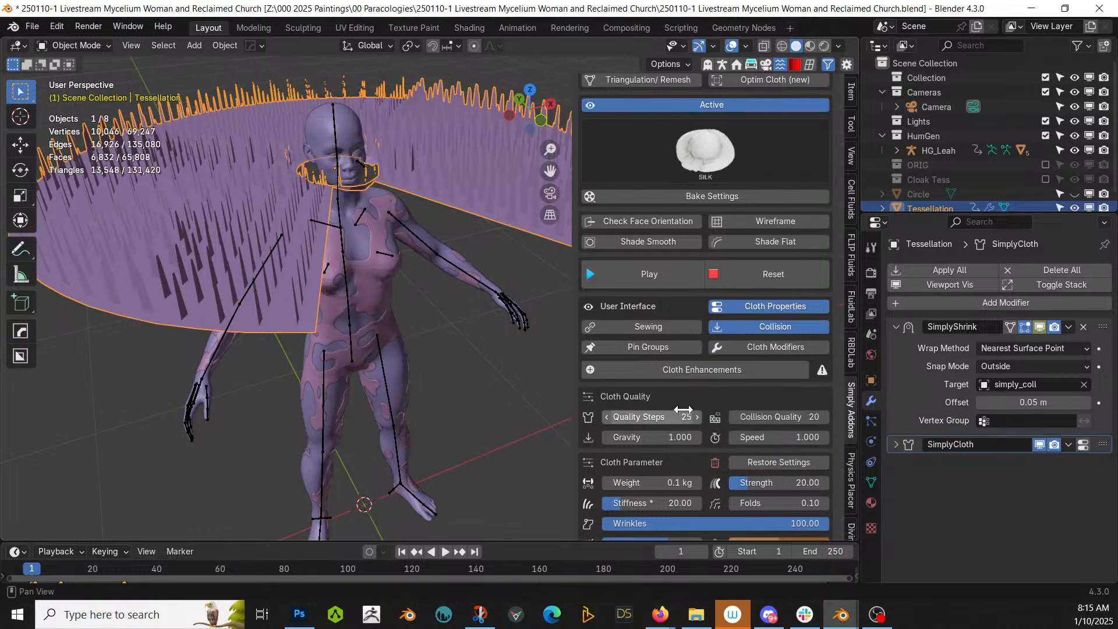
left_click(788, 416)
type("25")
key("Return")
scroll(742, 466, "down", 5)
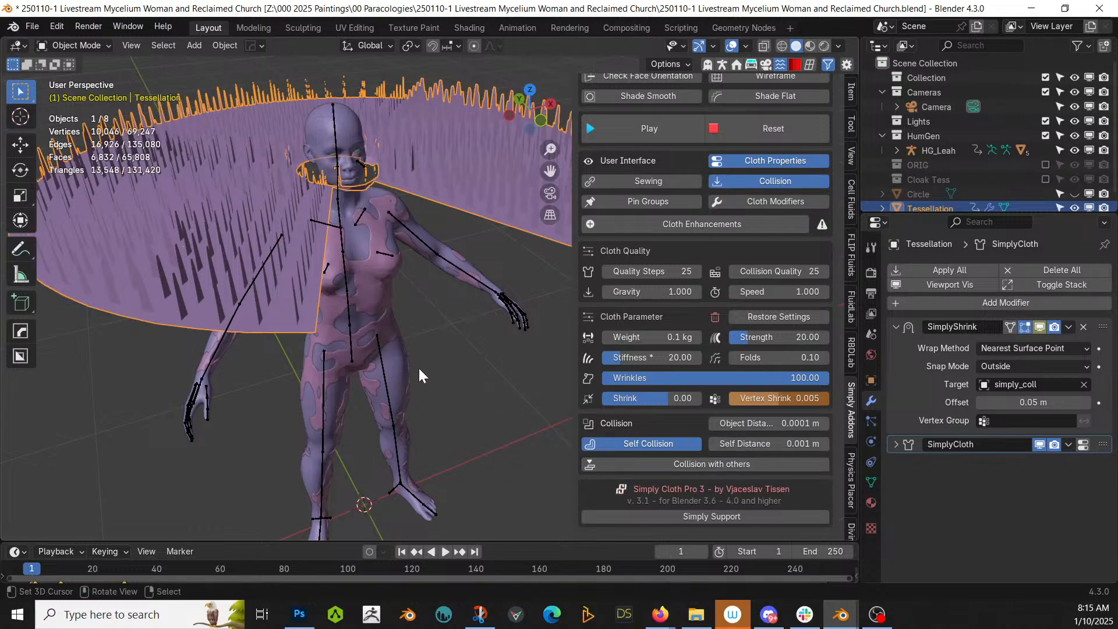
key("ctrl+s")
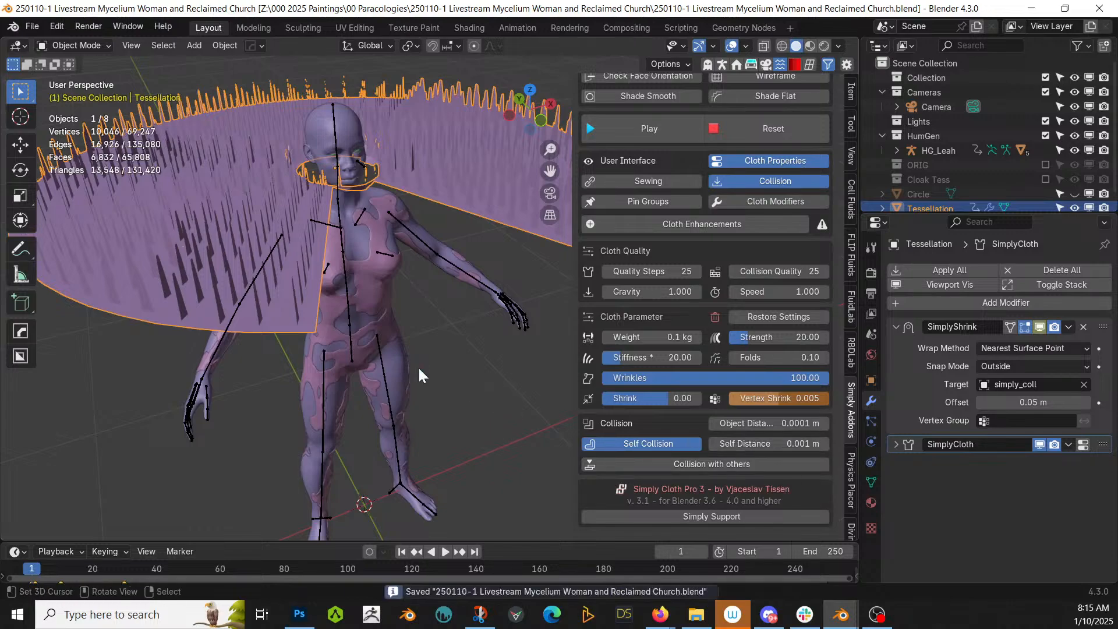
Run the cape's cloth simulation from frame 1, stop it at frame 20, and inspect the drape.
left_click(445, 551)
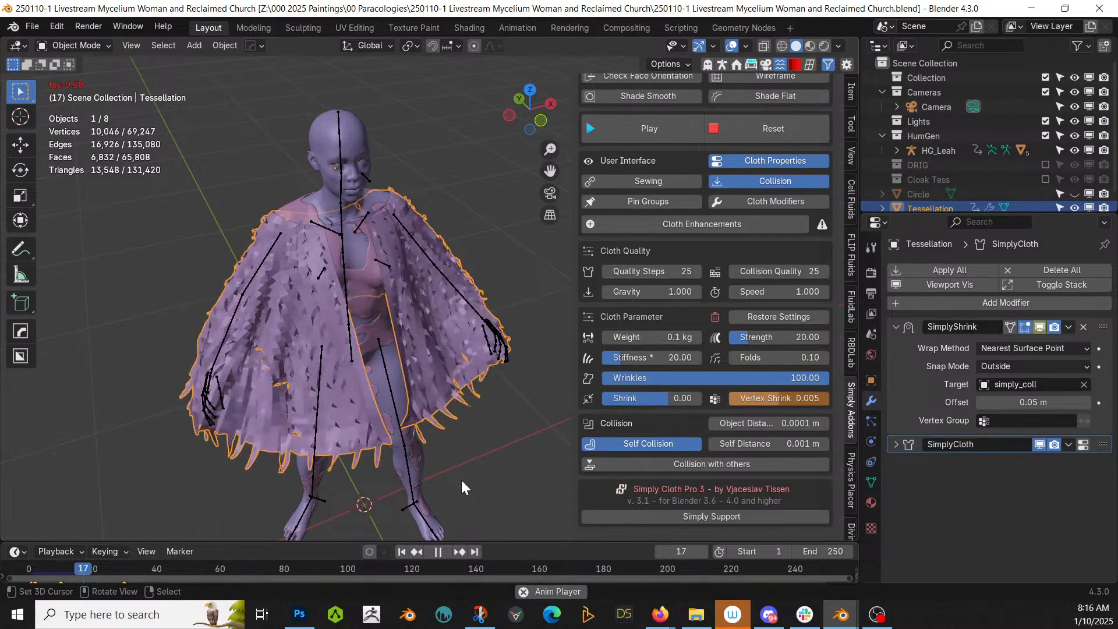
left_click(438, 551)
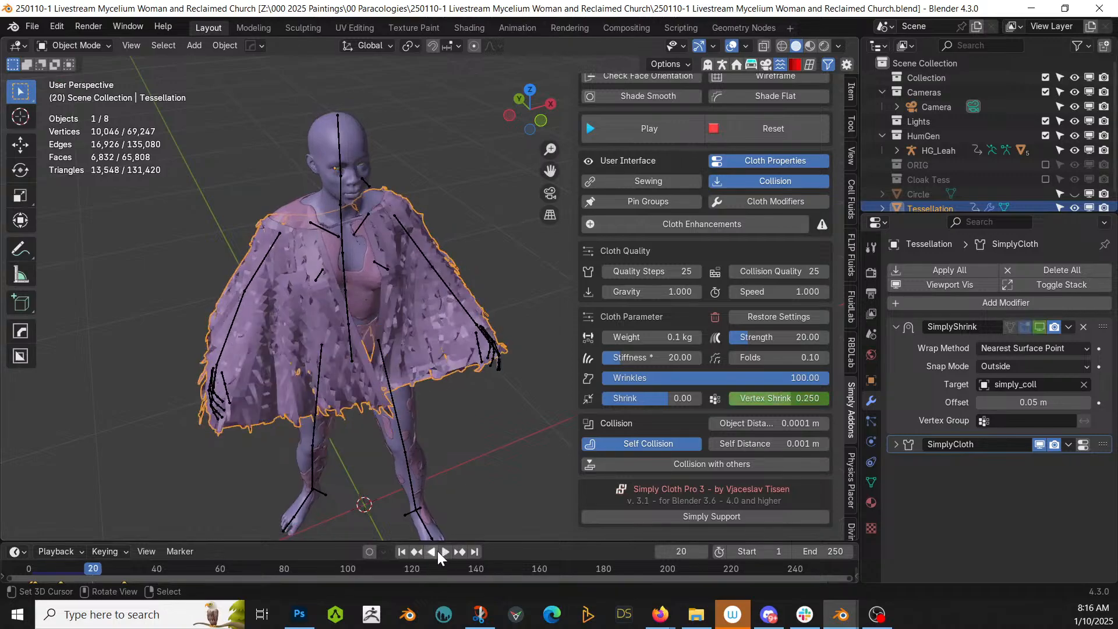
middle_click_drag(459, 469, 400, 364)
scroll(666, 187, "up", 3)
scroll(667, 187, "up", 6)
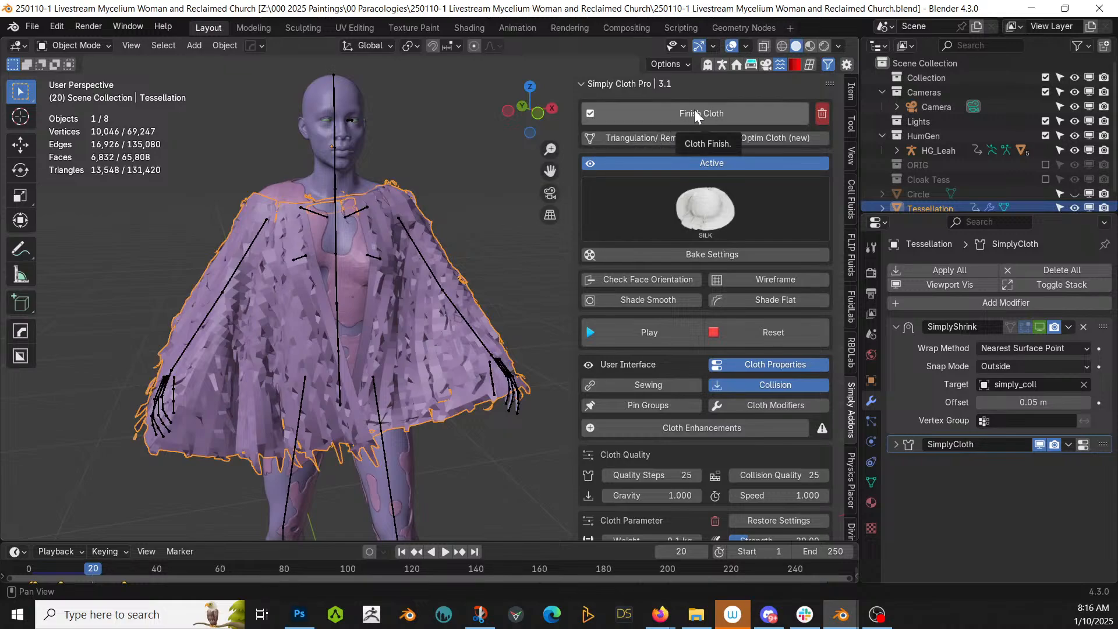
Finish and apply the cloth simulation with the Subdivision and Solidify modifier options both enabled.
left_click(643, 114)
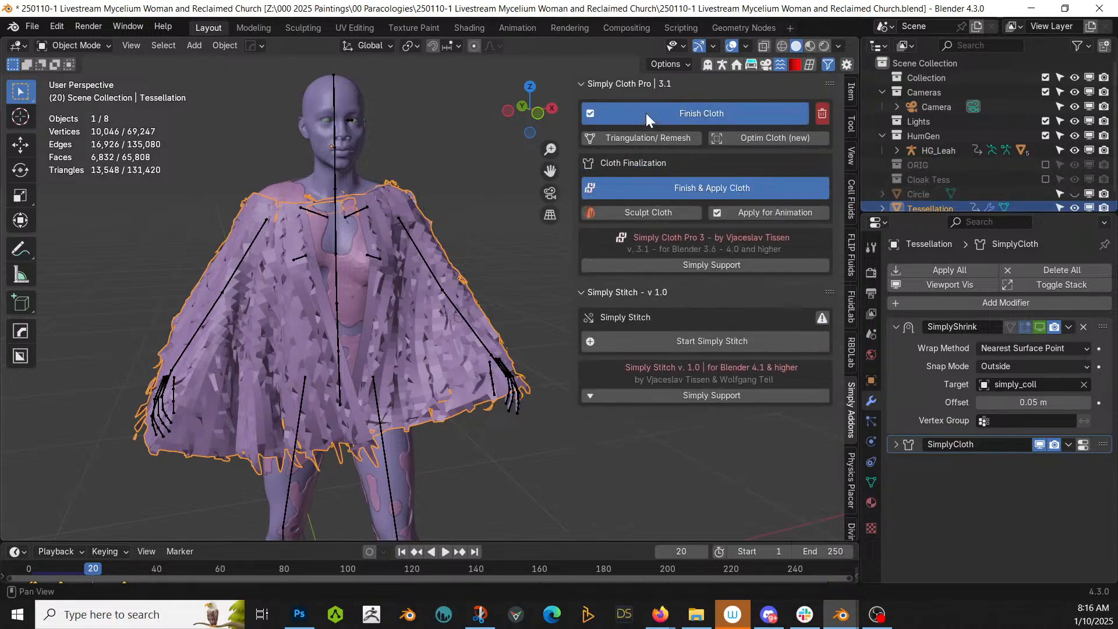
left_click(696, 188)
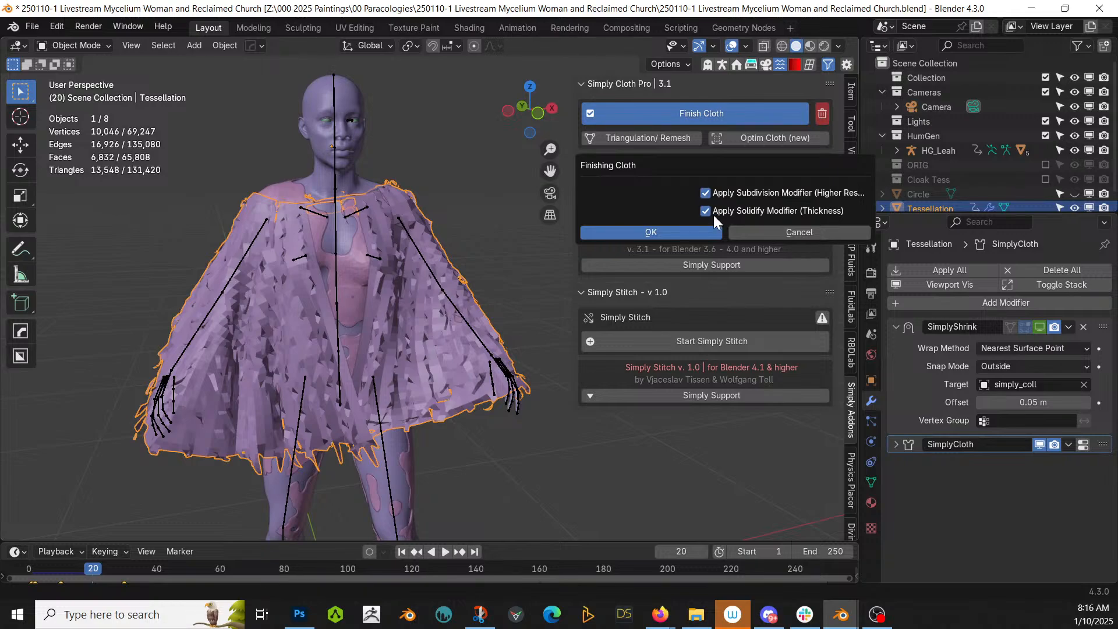
left_click(676, 233)
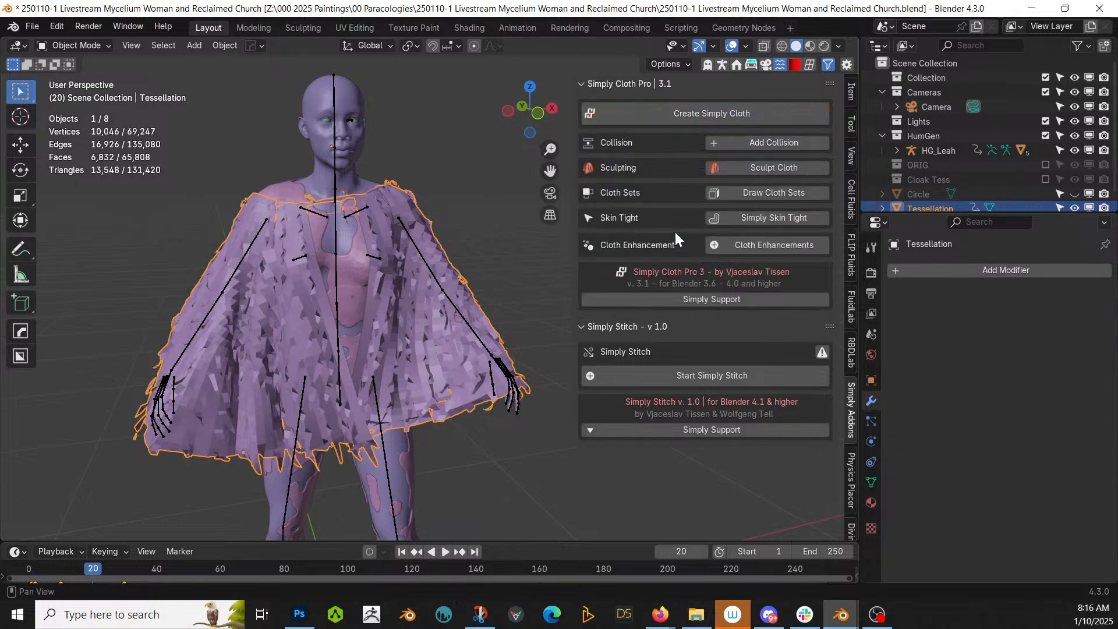
Clear the Pose animation data from the HG_Leah armature and save the file.
left_click(334, 158)
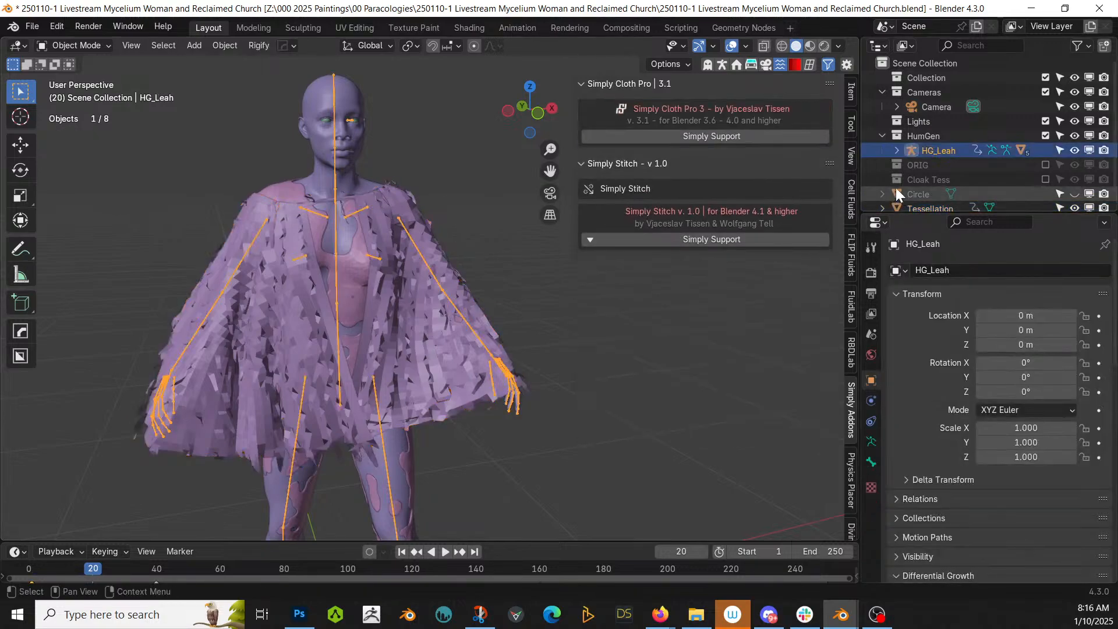
left_click(896, 150)
right_click(926, 163)
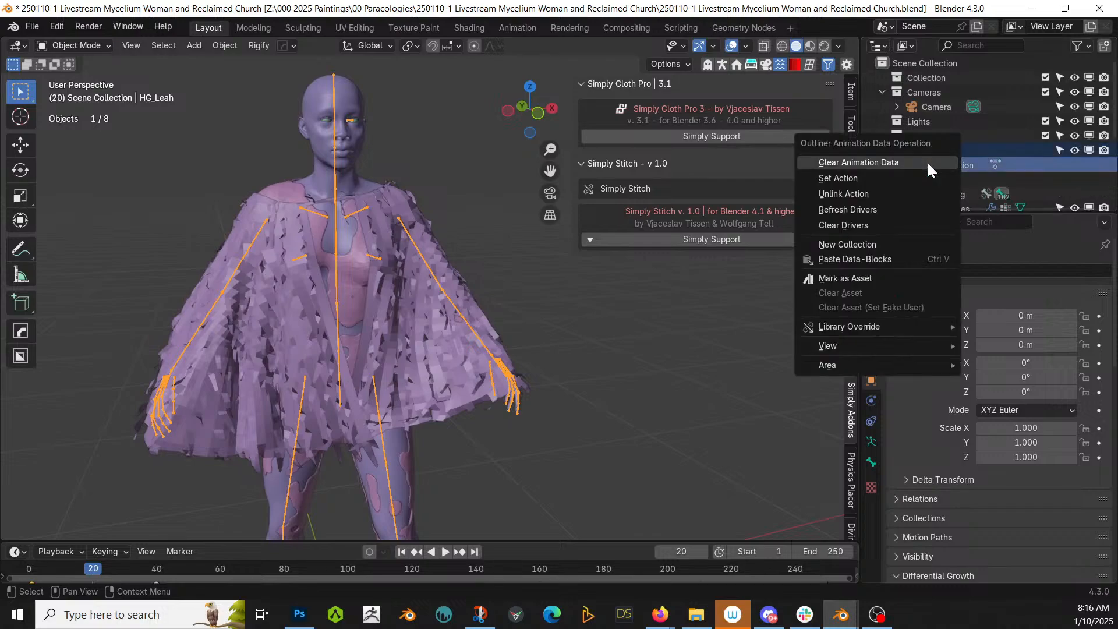
left_click(897, 163)
middle_click_drag(505, 333, 525, 415)
scroll(419, 338, "up", 6)
key("ctrl+s")
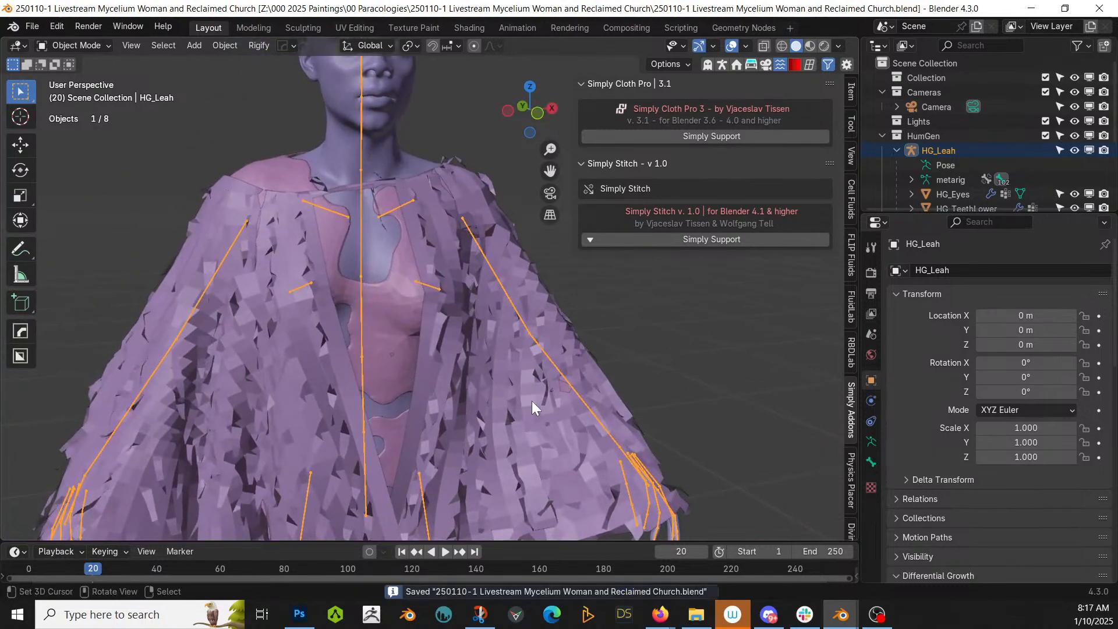
Isolate the cape in local view and enter Edit Mode with nothing selected, close to a torn opening on its side.
left_click(554, 317)
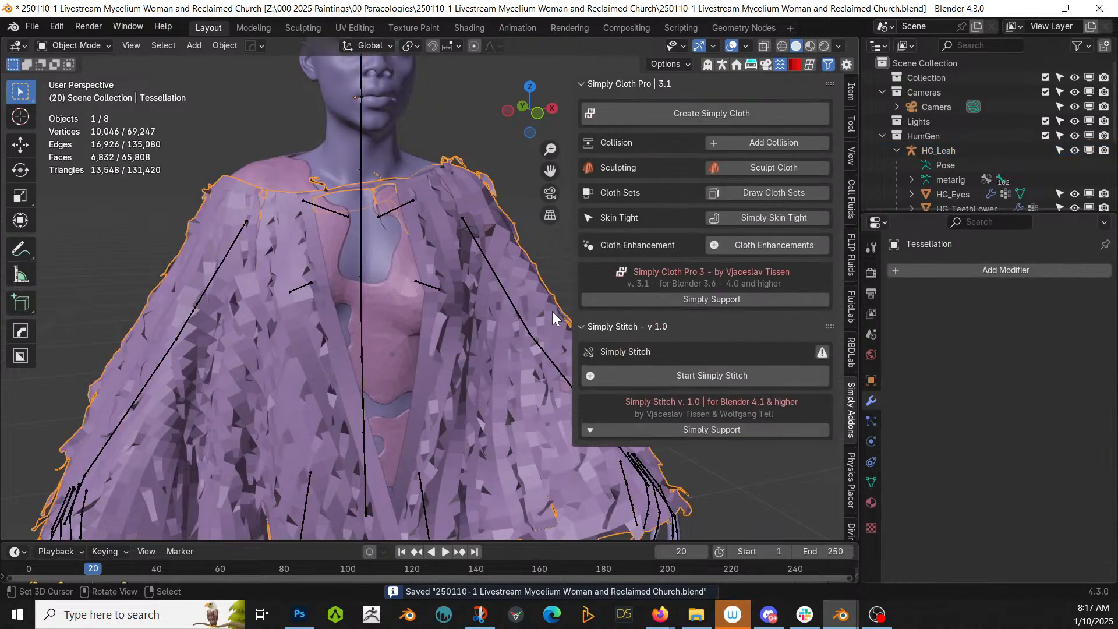
key("slash")
scroll(523, 294, "up", 3)
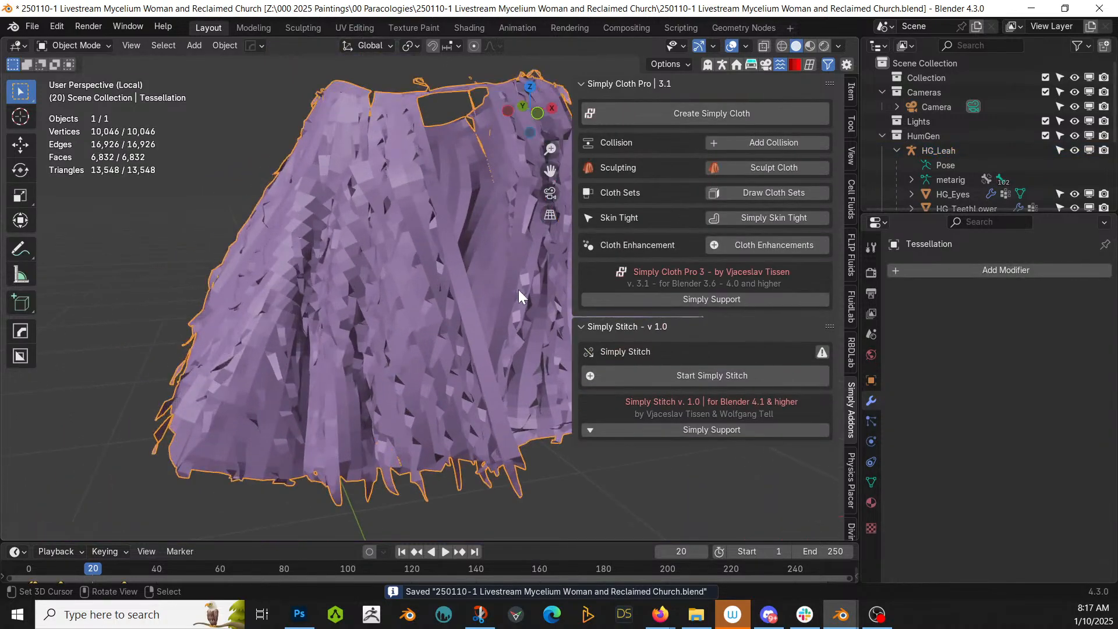
middle_click_drag(512, 289, 239, 295, "shift")
scroll(275, 338, "up", 5)
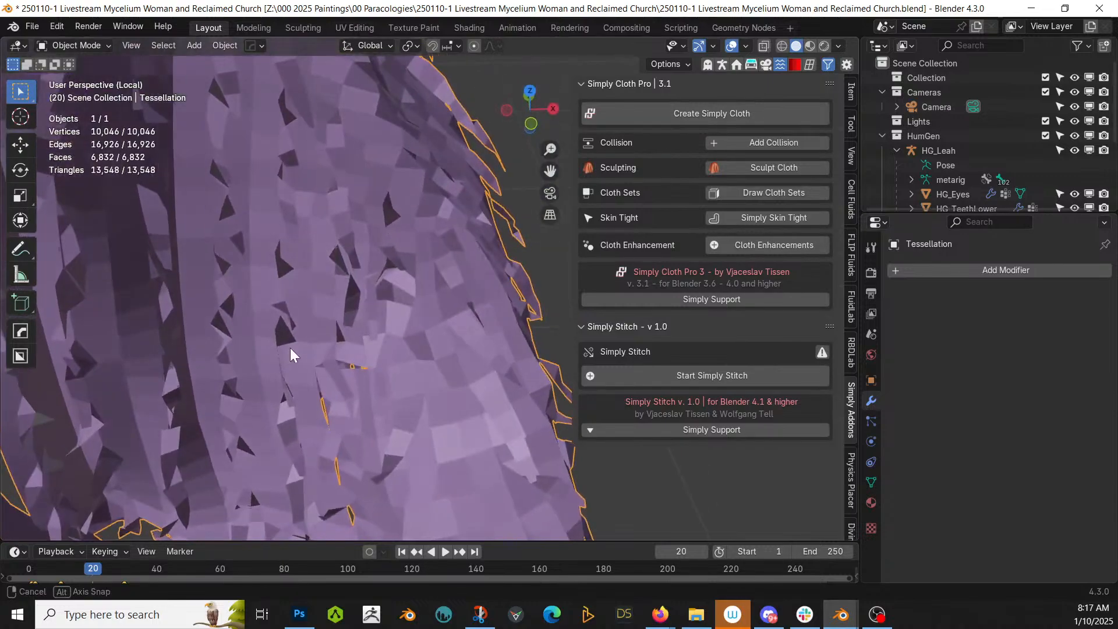
key("Tab")
scroll(349, 334, "up", 2)
key("alt+a")
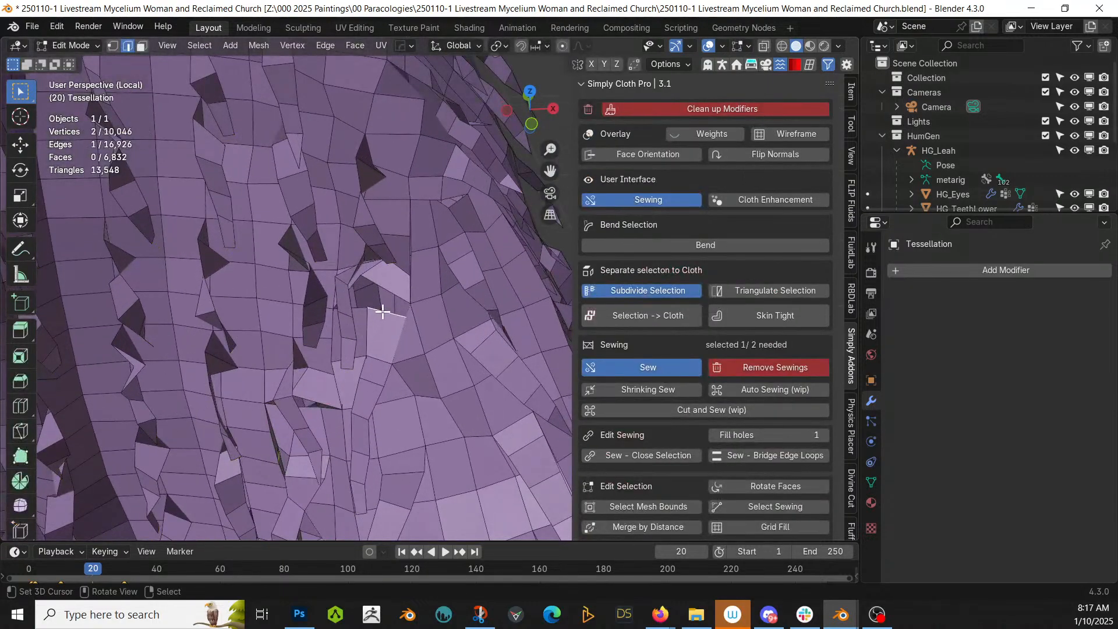
Select the upper and lower edges of the opening and try Bridge Edge Loops across them.
left_click(383, 311, "alt")
left_click(362, 310, "alt")
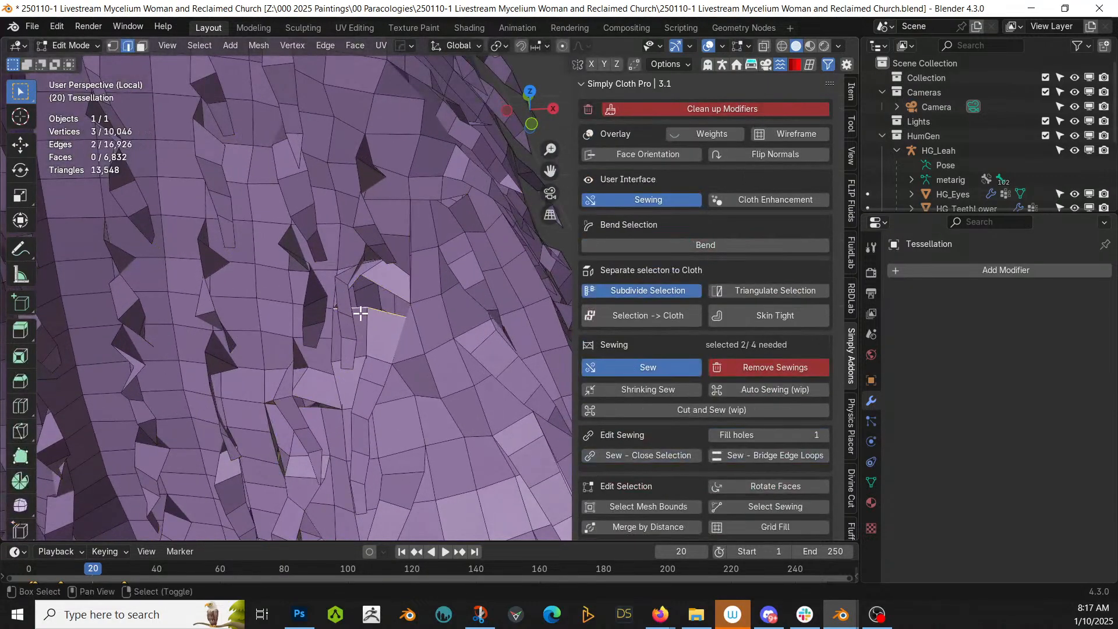
left_click(373, 284, "alt+shift")
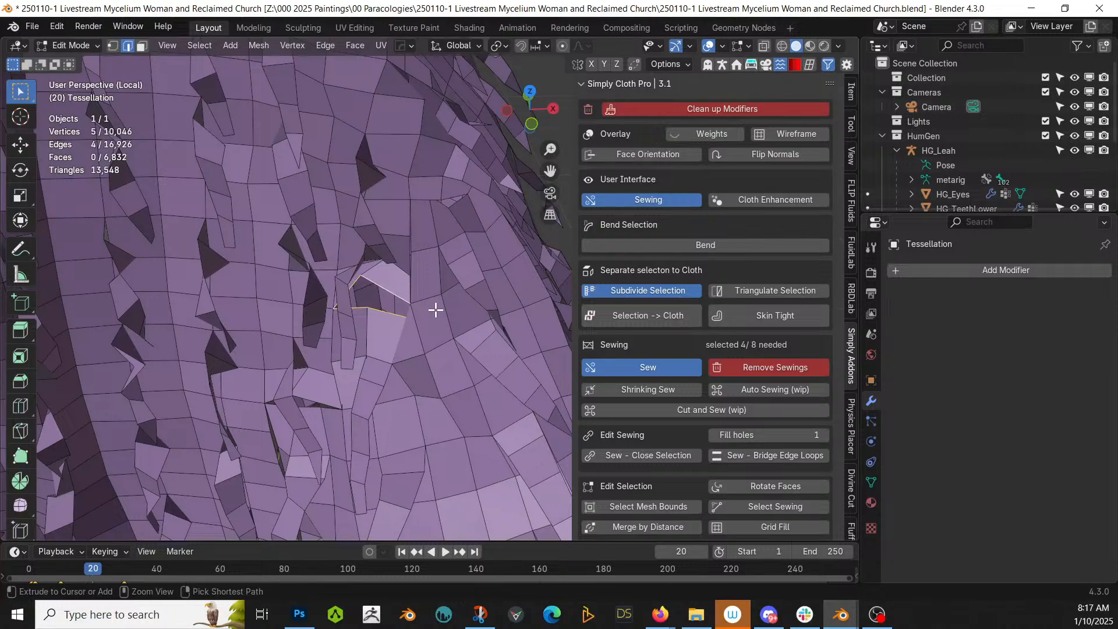
key("ctrl+e")
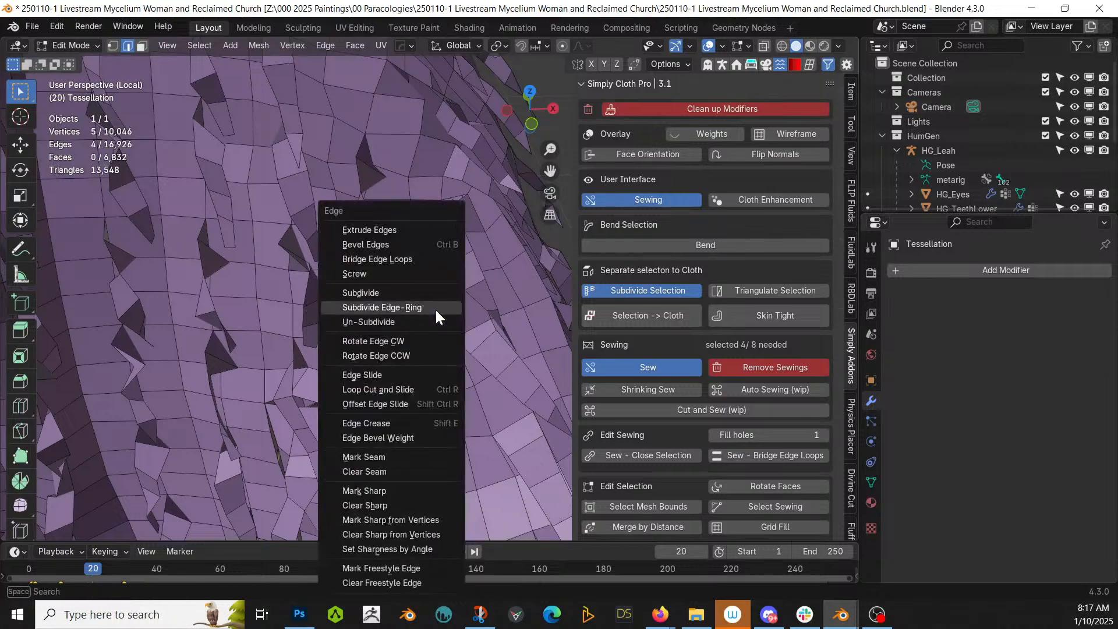
left_click(389, 257)
Fill the selected opening in the cape with a face and return to Object Mode.
scroll(373, 282, "up", 2)
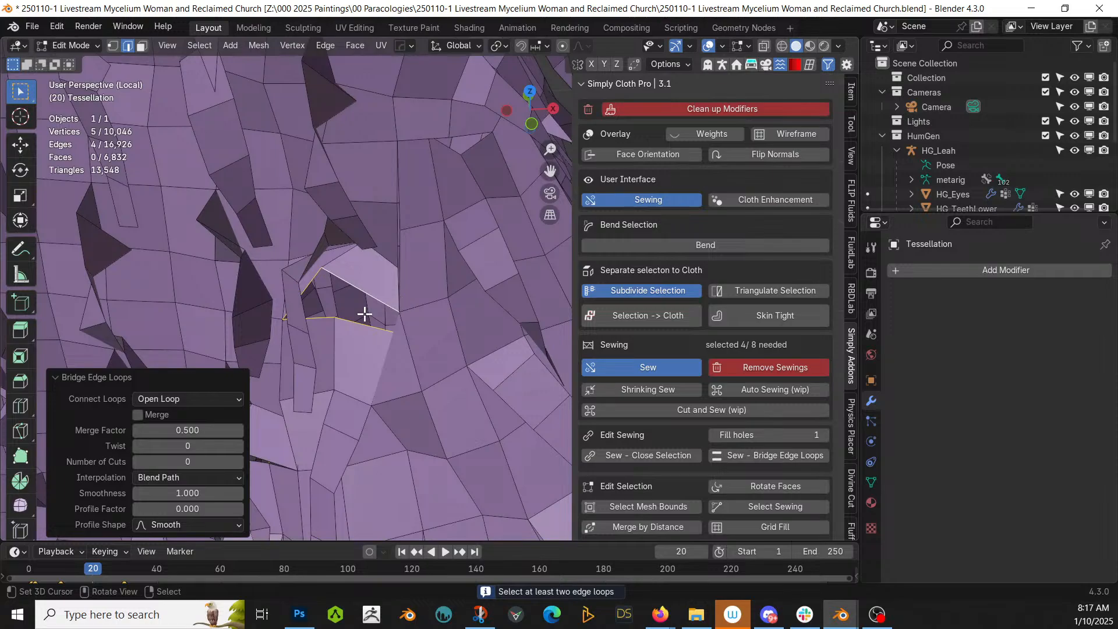
key("f")
middle_click_drag(362, 312, 387, 319)
key("Tab")
scroll(361, 297, "down", 3)
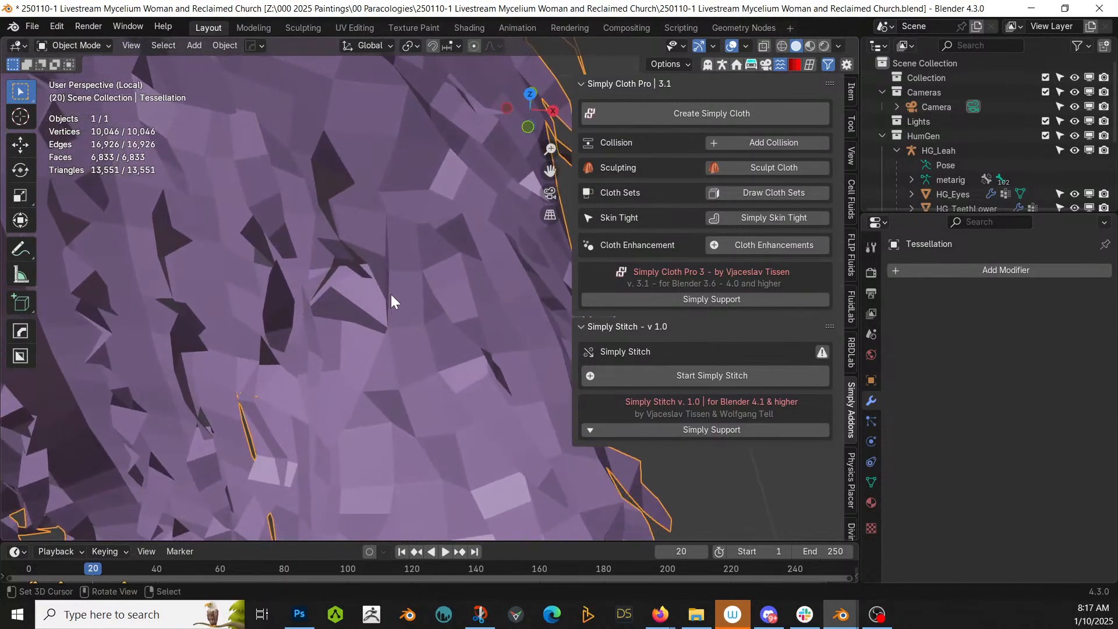
Fill the remaining gap beside the patched opening with faces in Edit Mode, return to Object Mode, and save the file.
key("Tab")
right_click(390, 295)
right_click(390, 295, "alt")
key("f")
key("Tab")
middle_click_drag(394, 295, 436, 301)
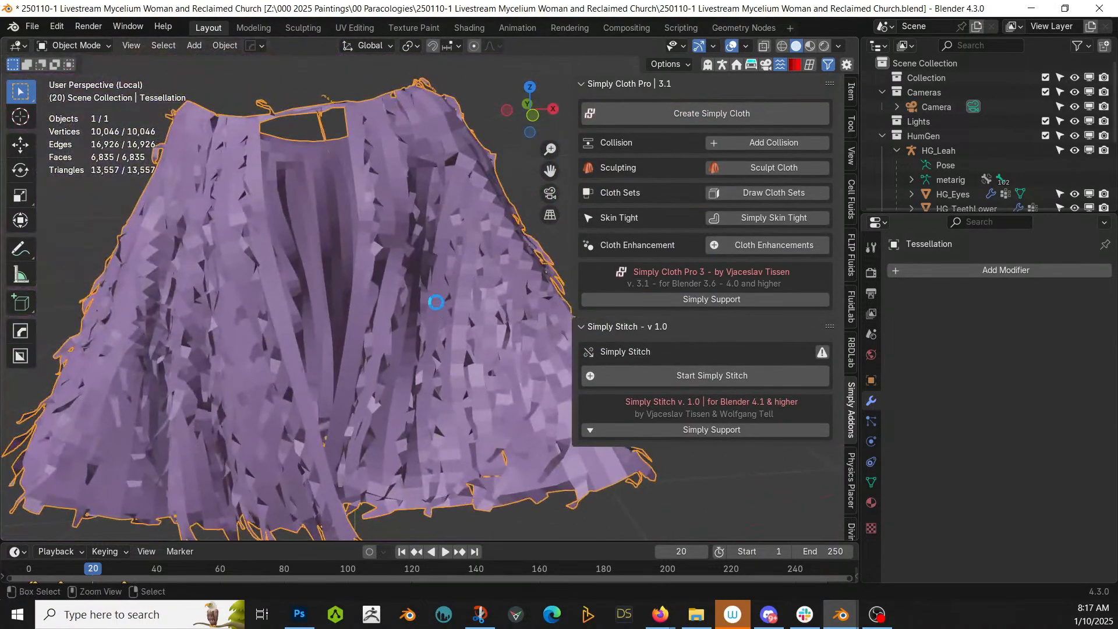
key("ctrl+s")
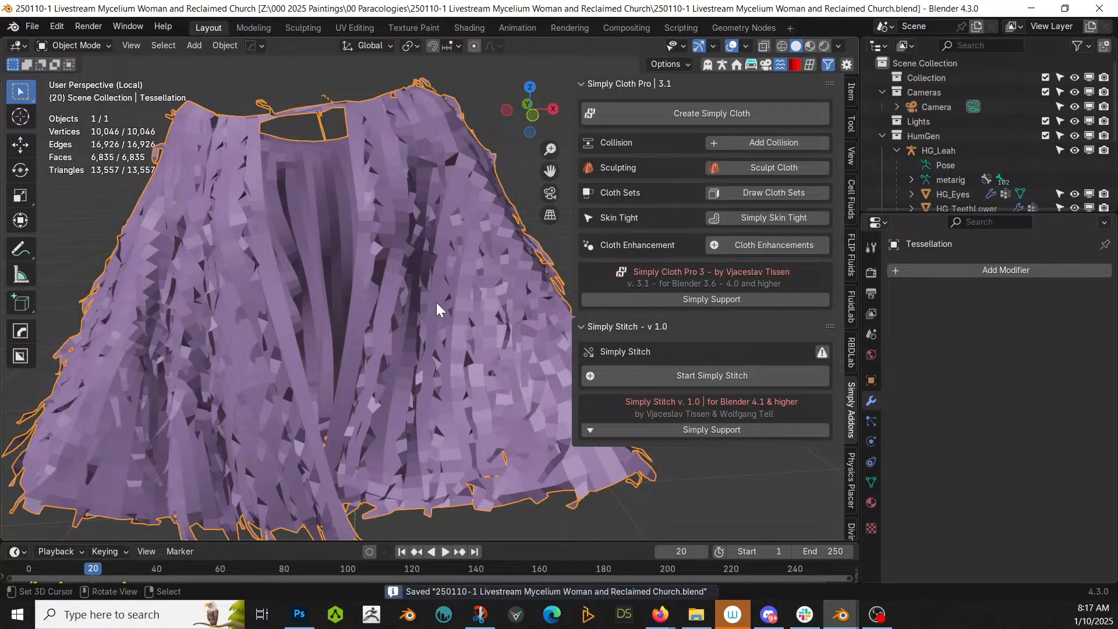
Exit local view to check the cape on the full character and switch the sidebar to the add-on set containing Realtime Materials.
key("KP_Divide")
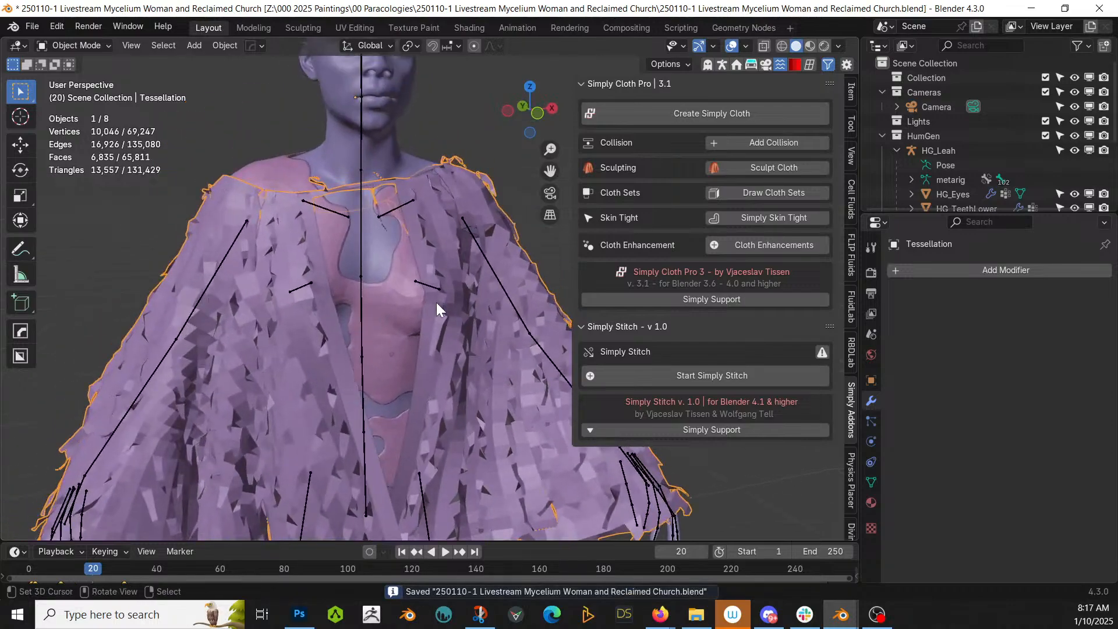
middle_click_drag(436, 303, 424, 344)
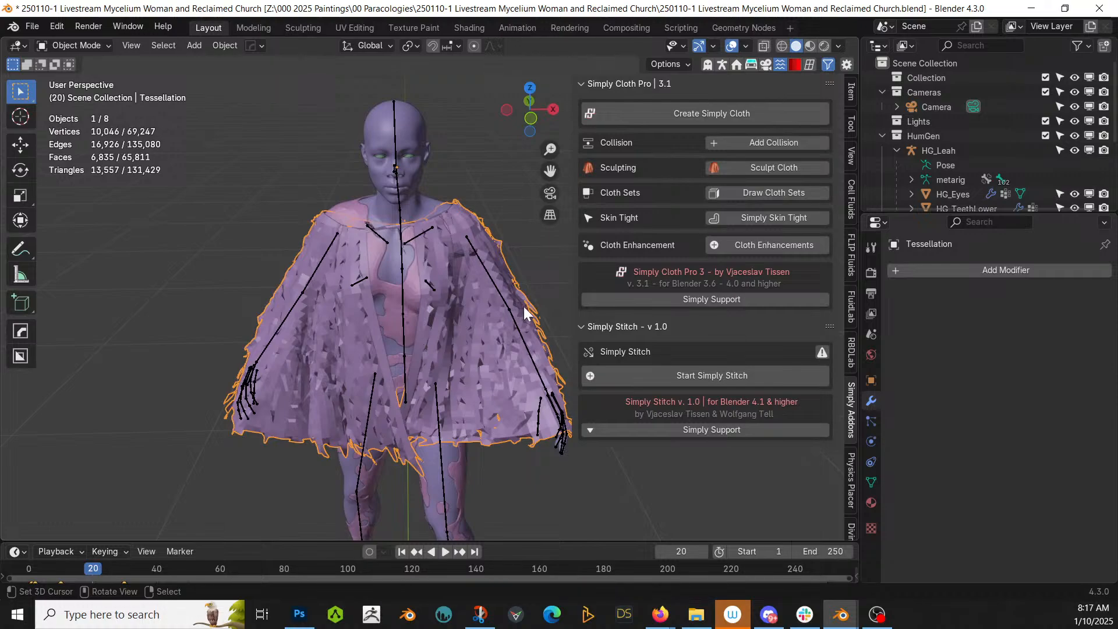
middle_click_drag(479, 382, 414, 294)
scroll(472, 262, "up", 2)
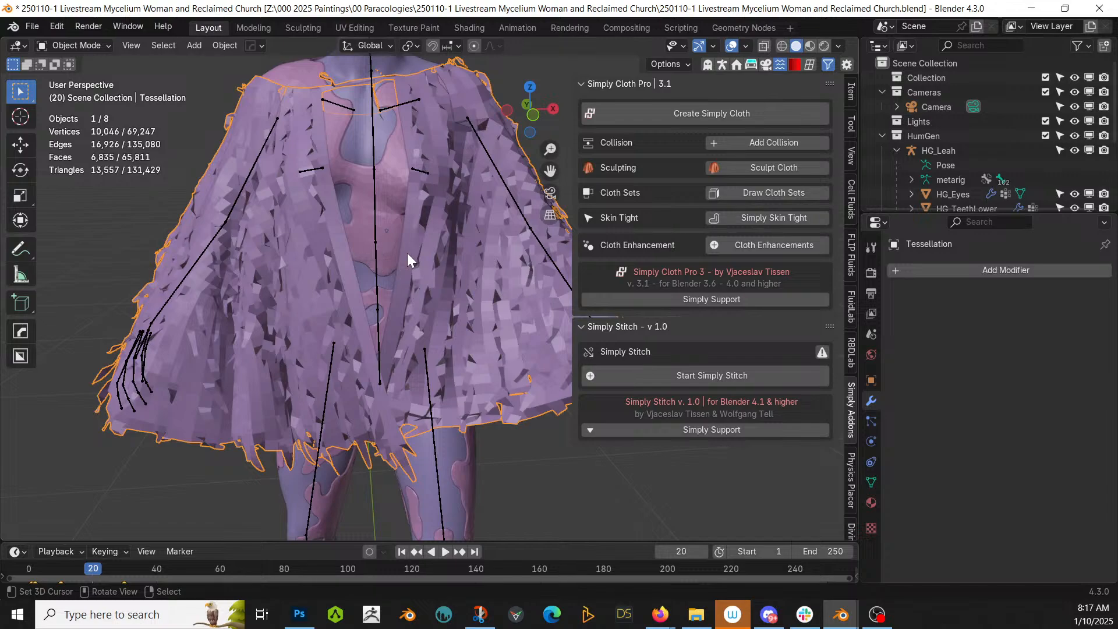
scroll(409, 253, "down", 3)
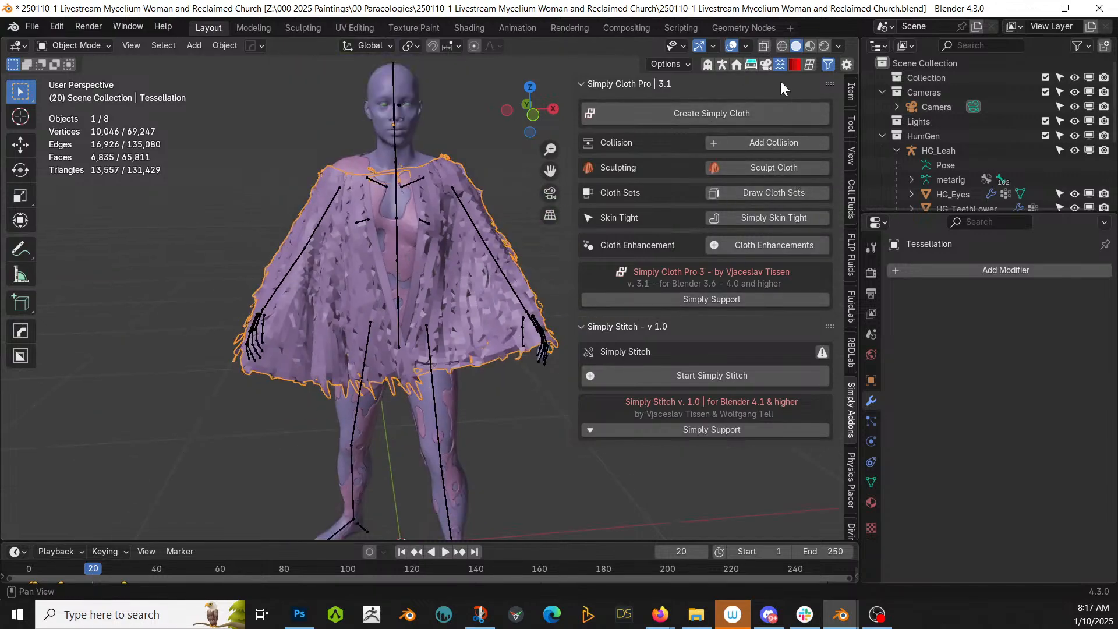
left_click(793, 63)
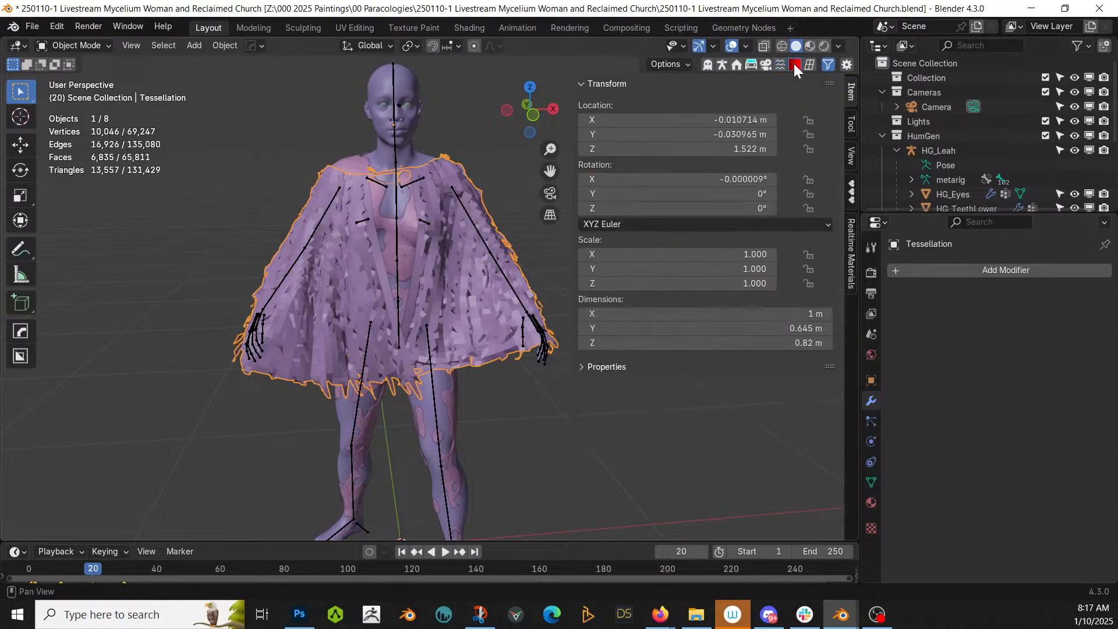
Add the Glitter Gew material from the Abstract category of Realtime Materials to the patchy bodysuit mesh under the cape.
left_click(851, 260)
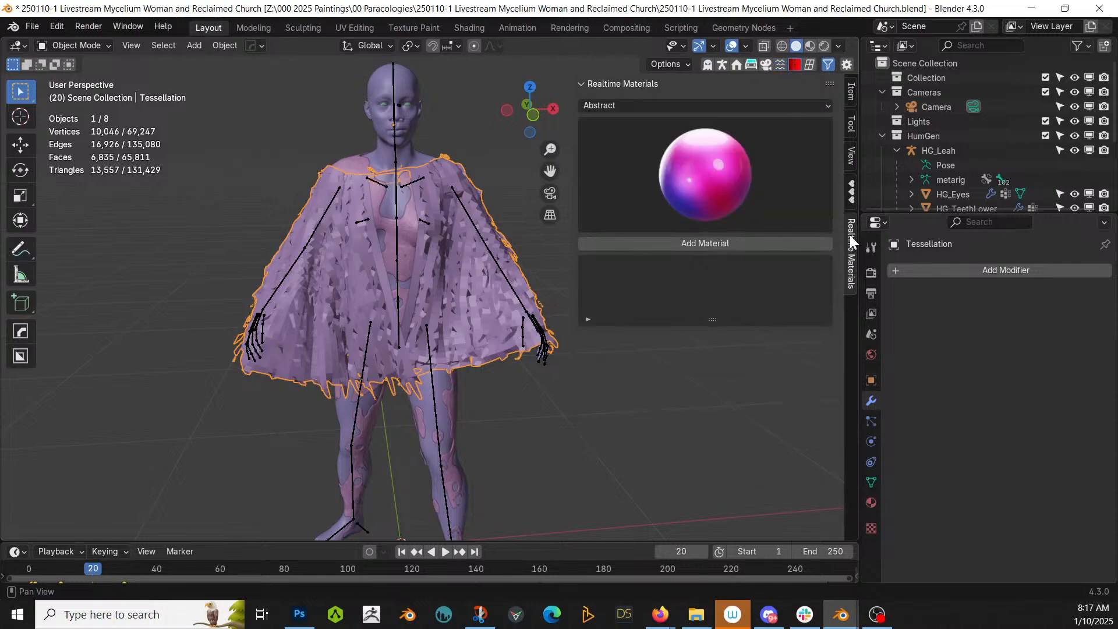
left_click(723, 166)
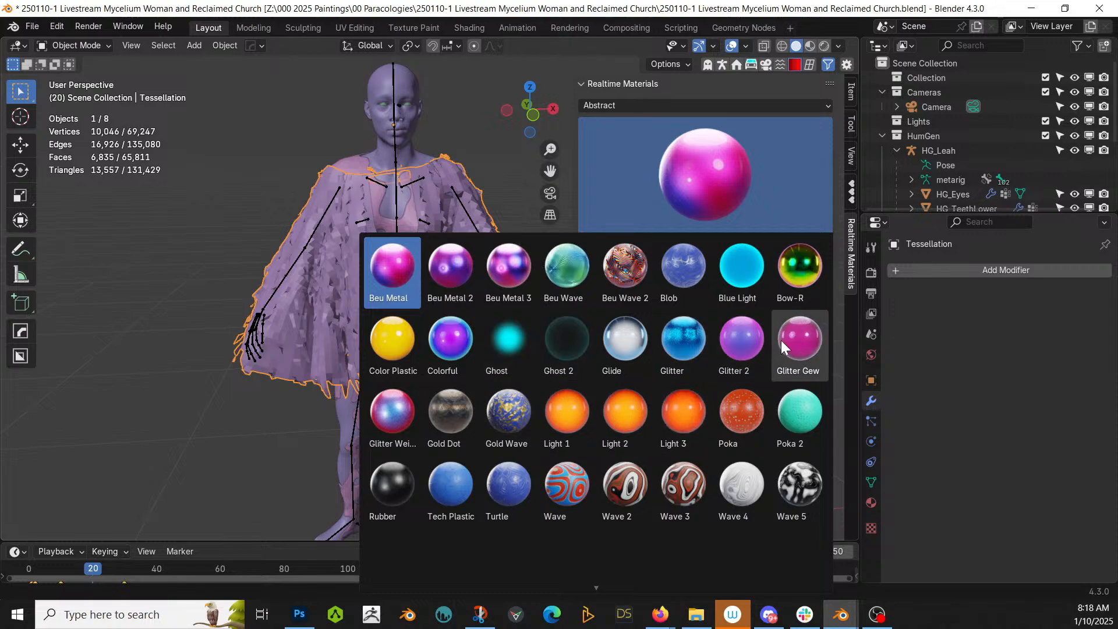
left_click(795, 335)
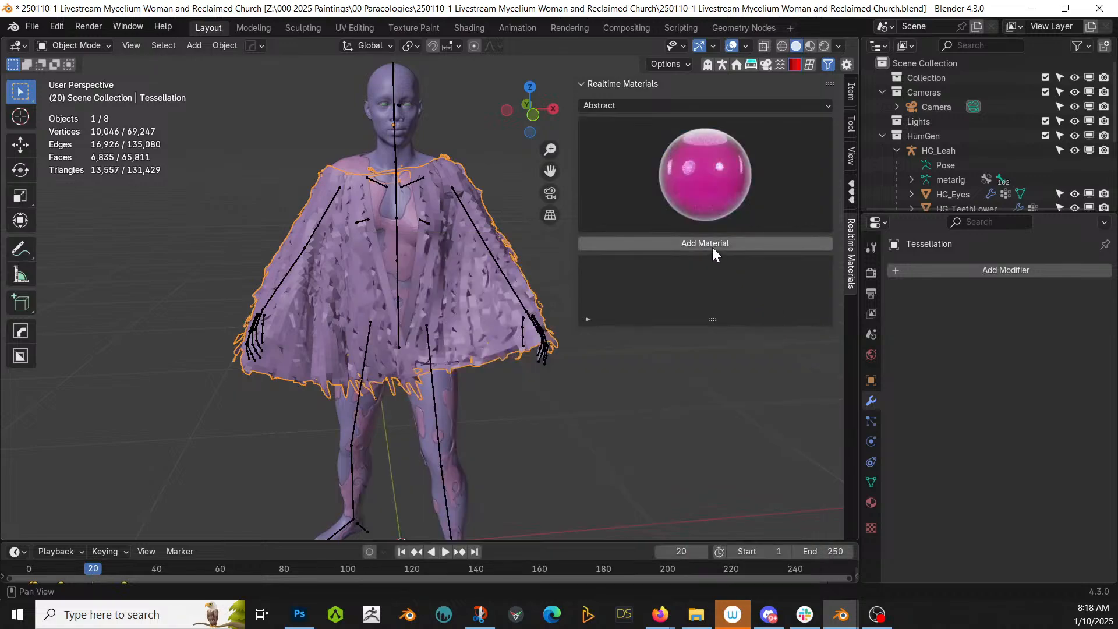
left_click(348, 164)
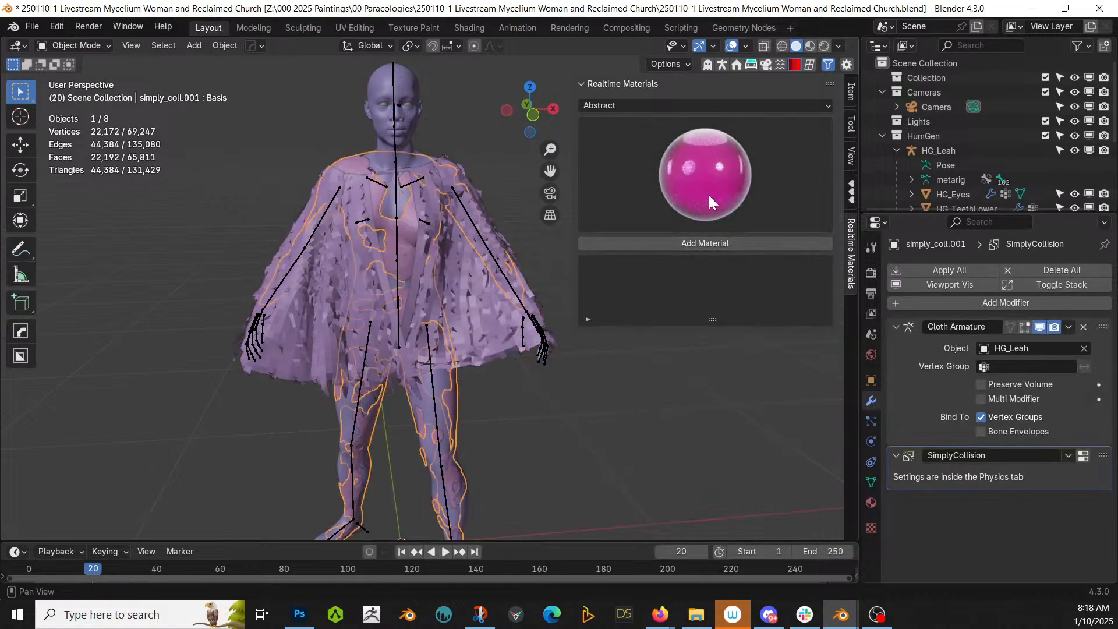
left_click(729, 243)
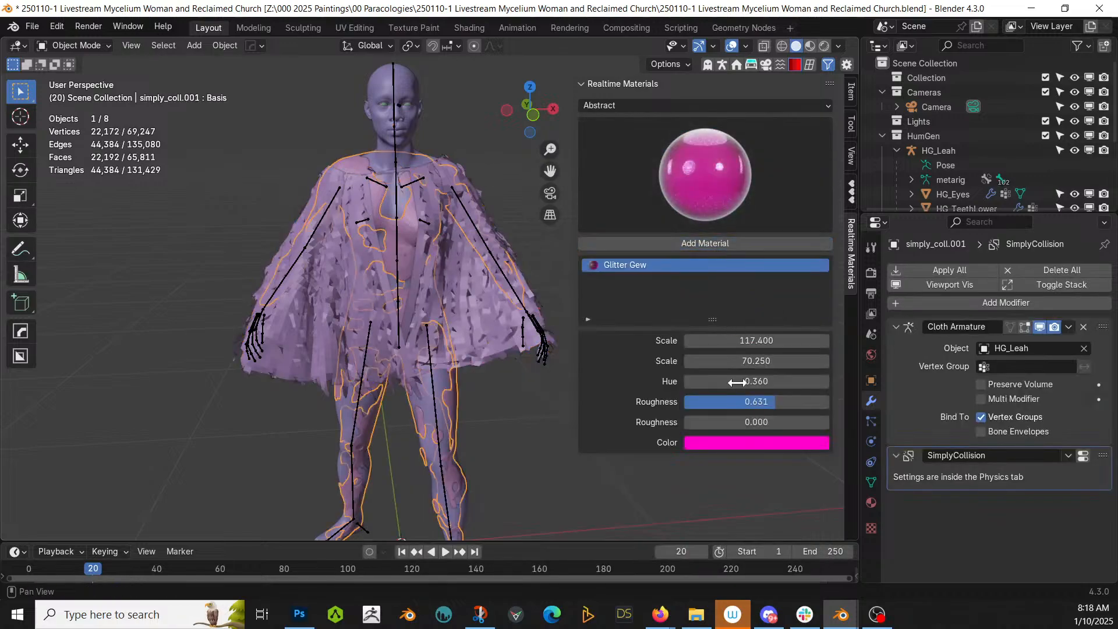
Change the bodysuit's Glitter Gew color to a dark green.
left_click(748, 445)
left_click_drag(738, 276, 703, 263)
scroll(702, 264, "down", 1)
left_click_drag(817, 207, 817, 279)
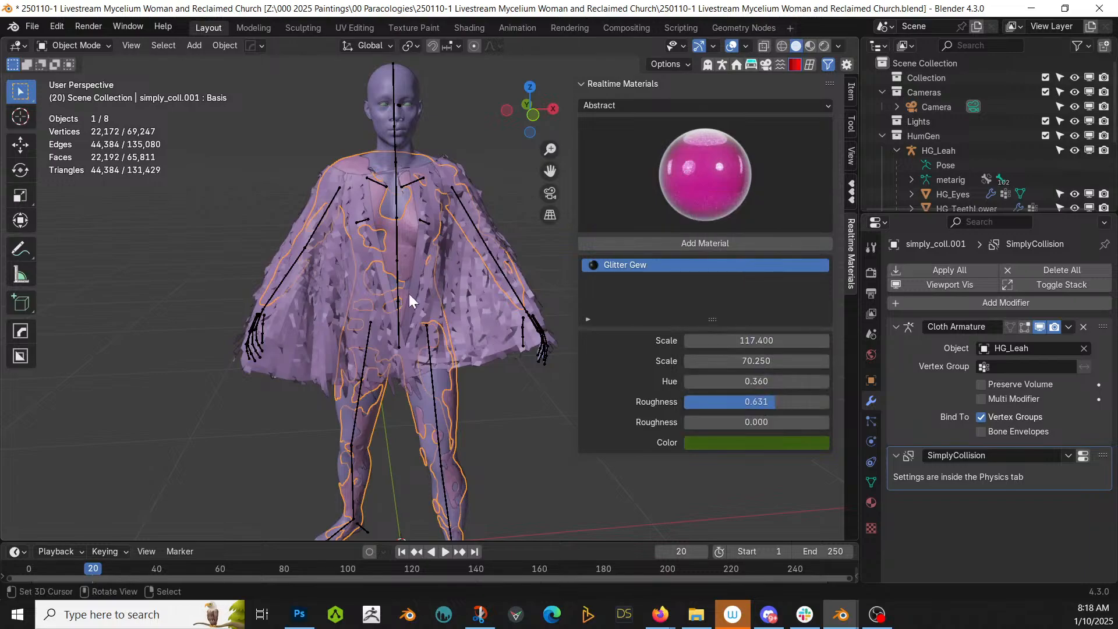
Add the Colorful realtime material to the cape and show the viewport in rendered shading.
left_click(330, 179)
left_click(700, 182)
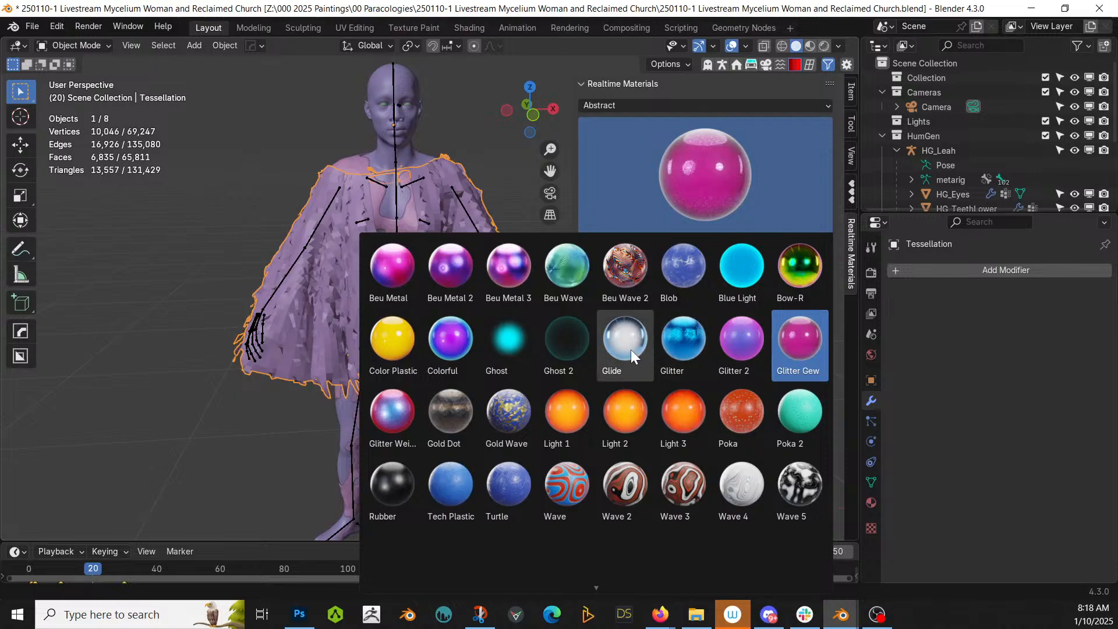
left_click(440, 341)
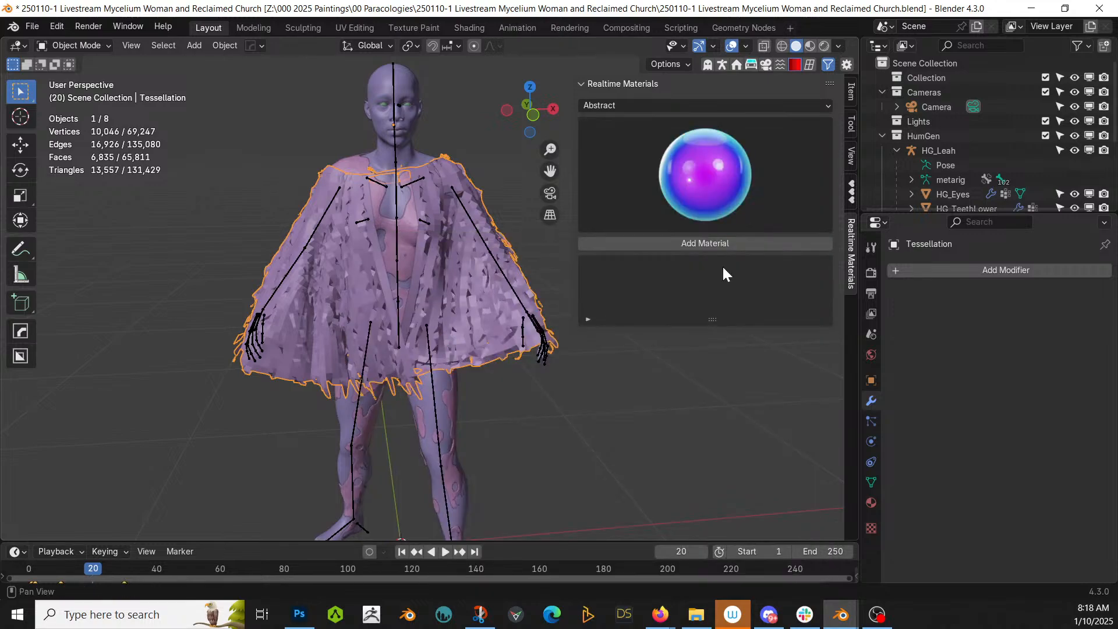
left_click(735, 243)
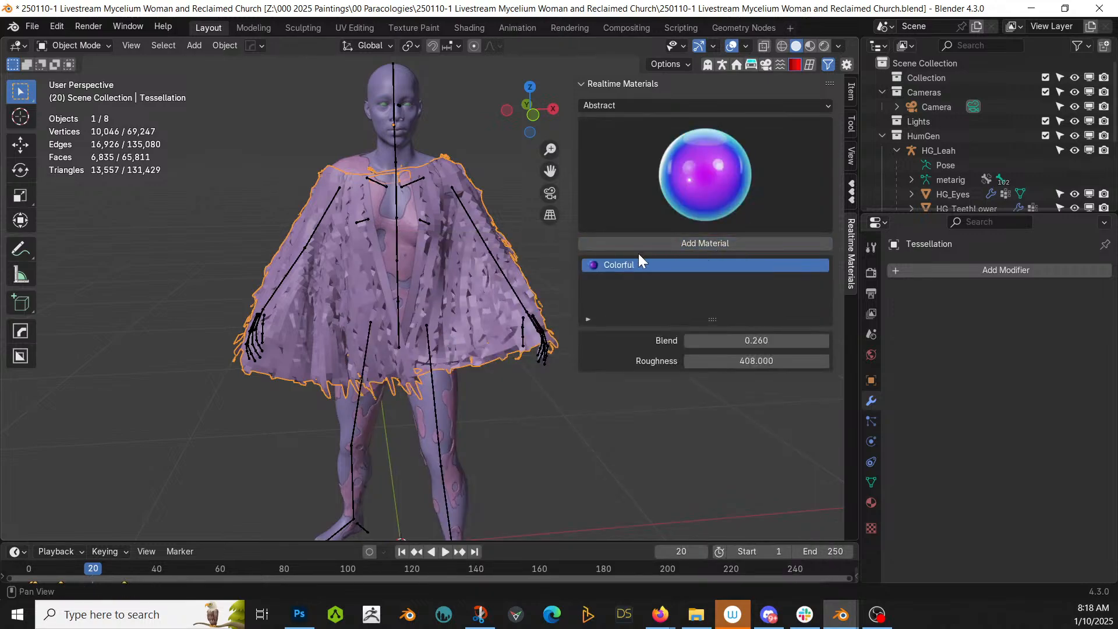
key("z")
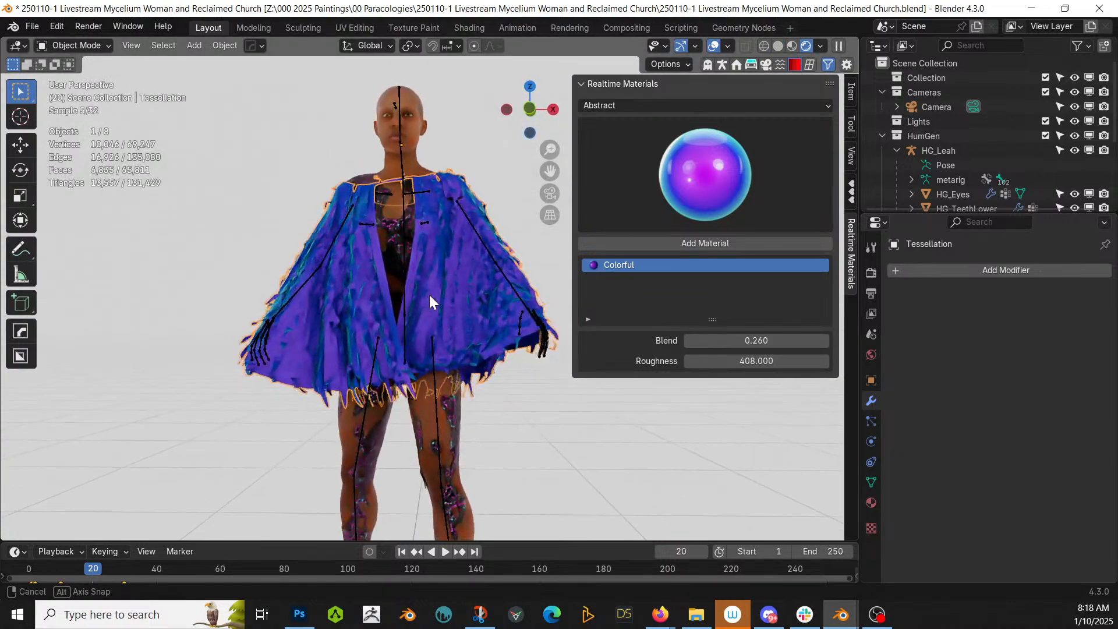
Set the first Scale of the bodysuit's Glitter Gew material to 36.1 and brighten its color to lime green.
scroll(427, 262, "up", 2)
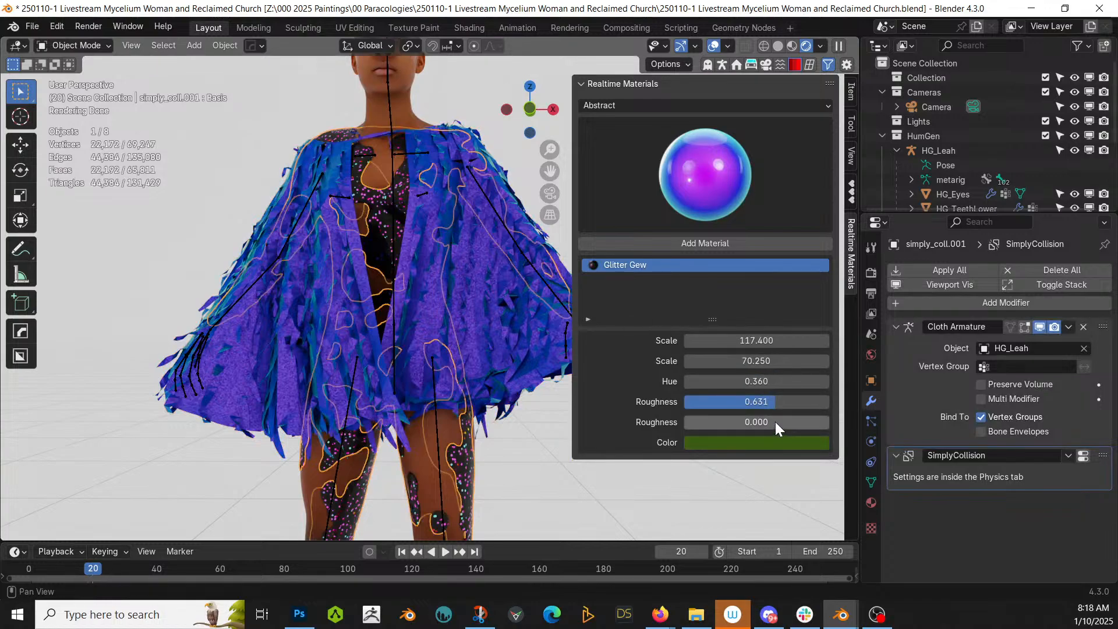
left_click_drag(781, 341, 612, 340)
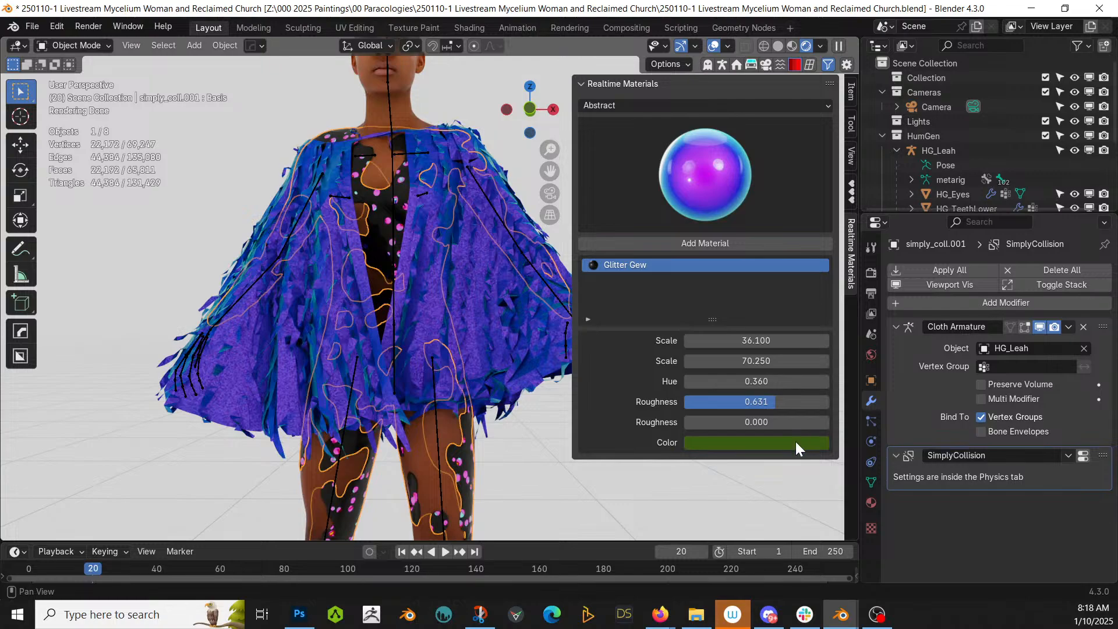
left_click(796, 441)
left_click_drag(816, 279, 816, 223)
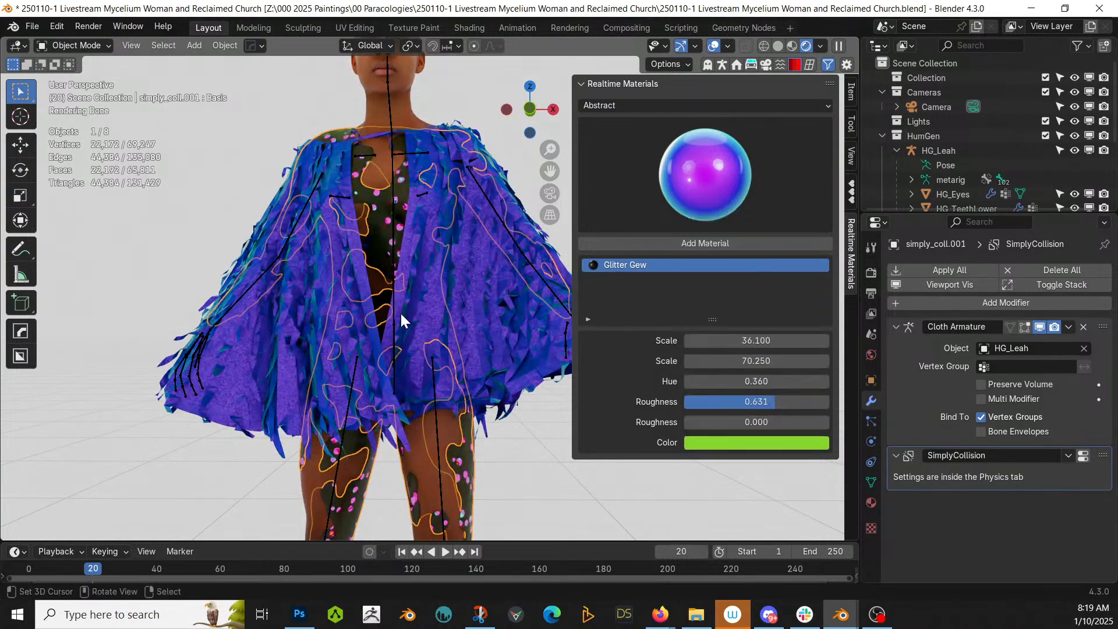
Deselect everything and save the file.
scroll(453, 367, "down", 3)
right_click(506, 443)
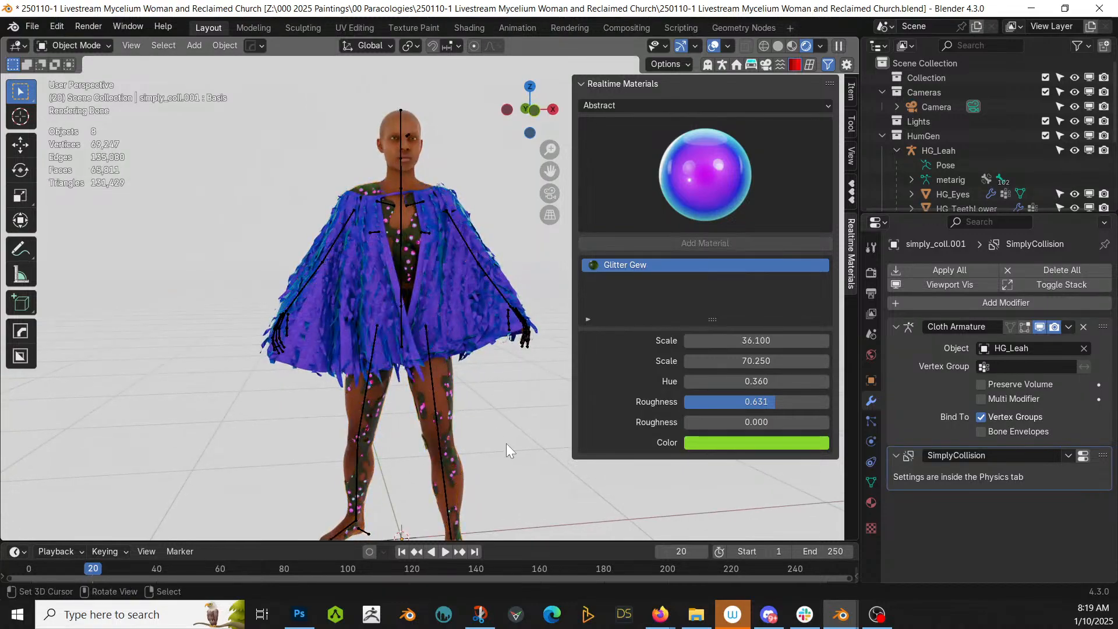
key("ctrl")
key("ctrl+s")
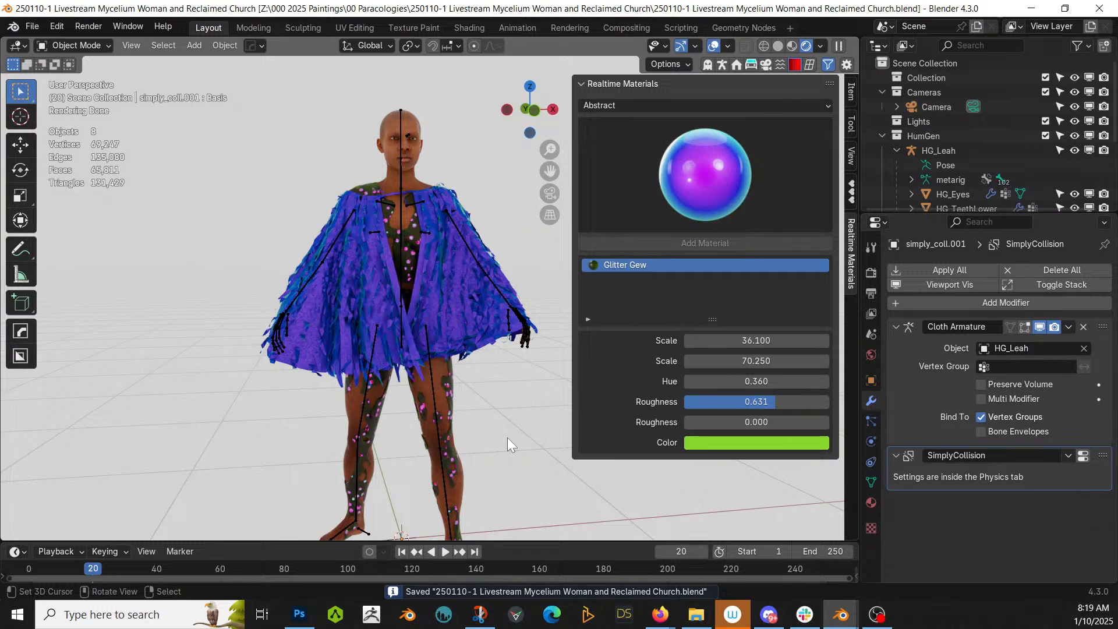
Select the character's armature and bring up its HumGen pose settings.
left_click(400, 144)
left_click(401, 130)
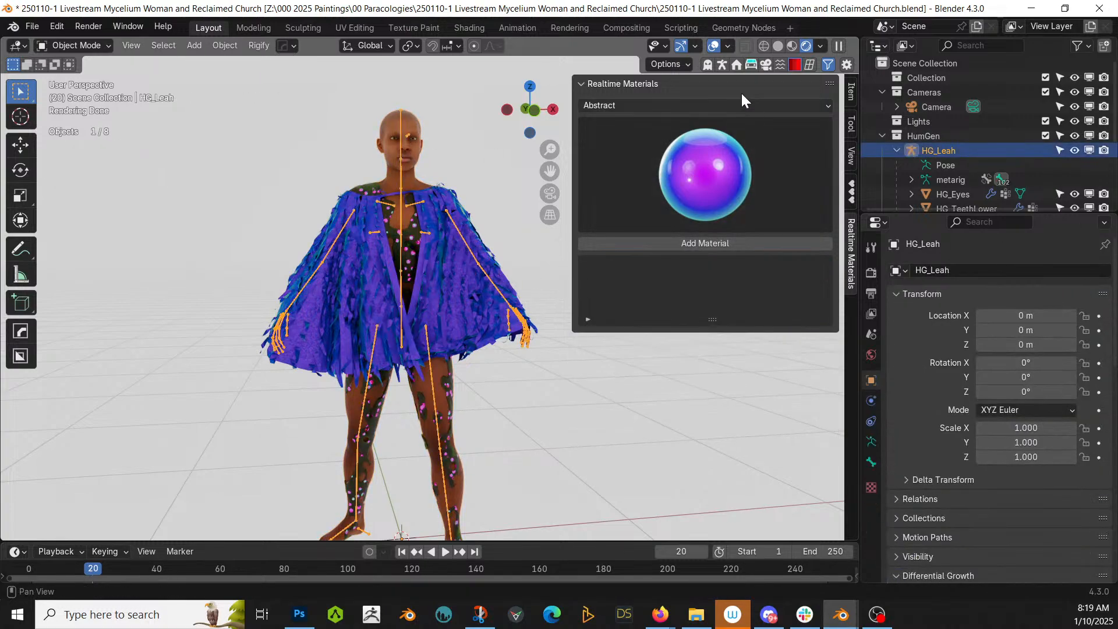
left_click(723, 62)
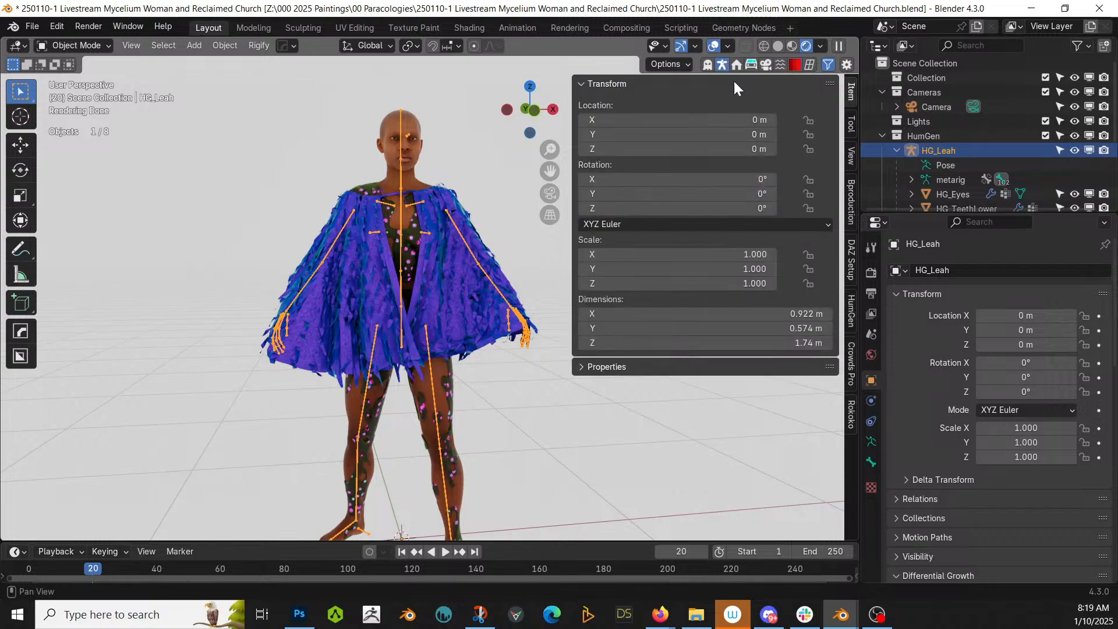
left_click(852, 319)
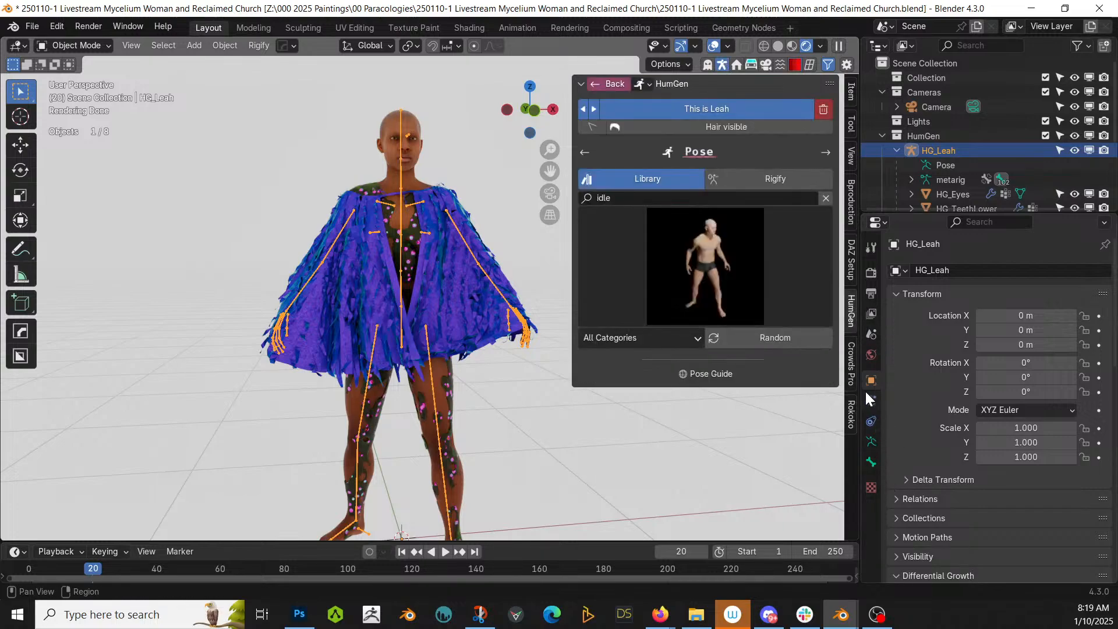
Enable viewport display of ParticleSettings.001, ParticleSystem 0 and ParticleSystem 0.009 on the body mesh to show the hair.
left_click(415, 121)
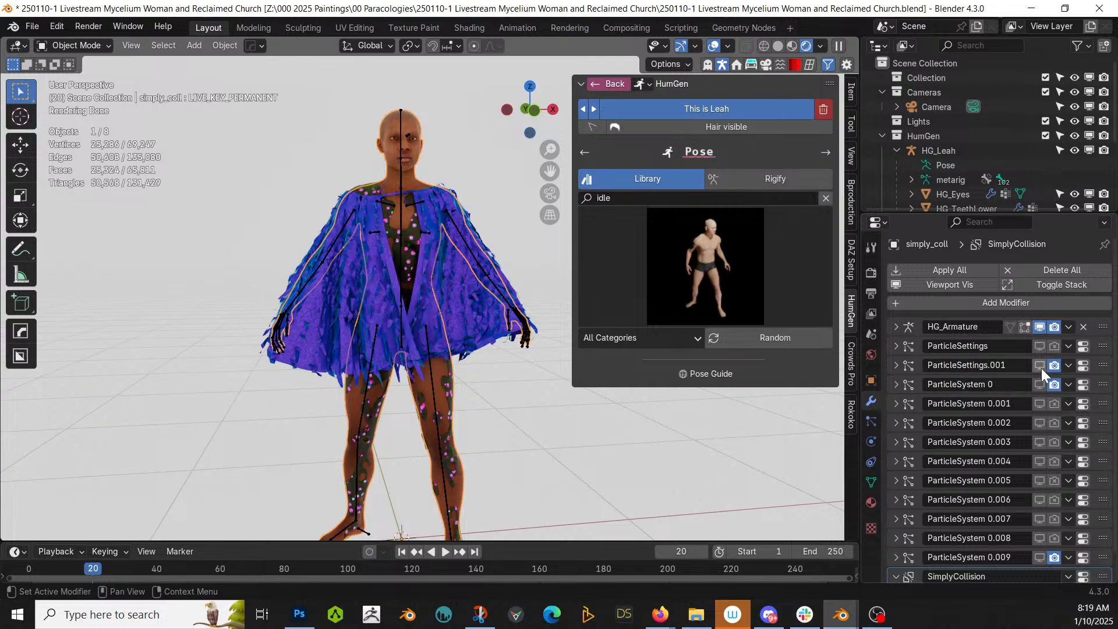
left_click_drag(1037, 367, 1042, 384)
left_click(1040, 557)
scroll(1036, 519, "down", 2)
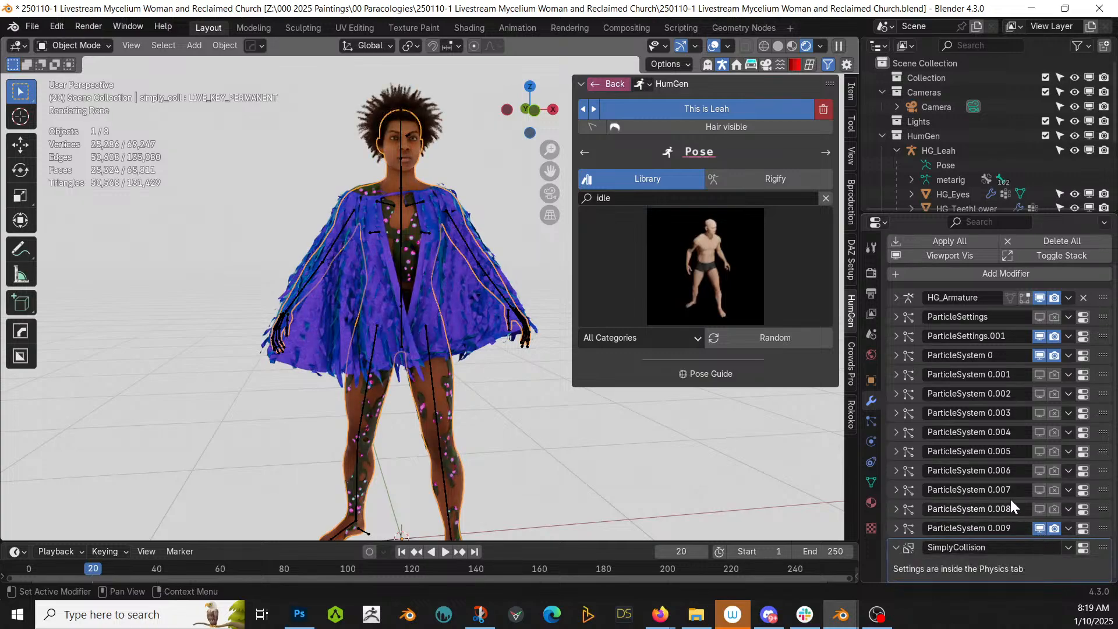
scroll(1011, 497, "up", 2)
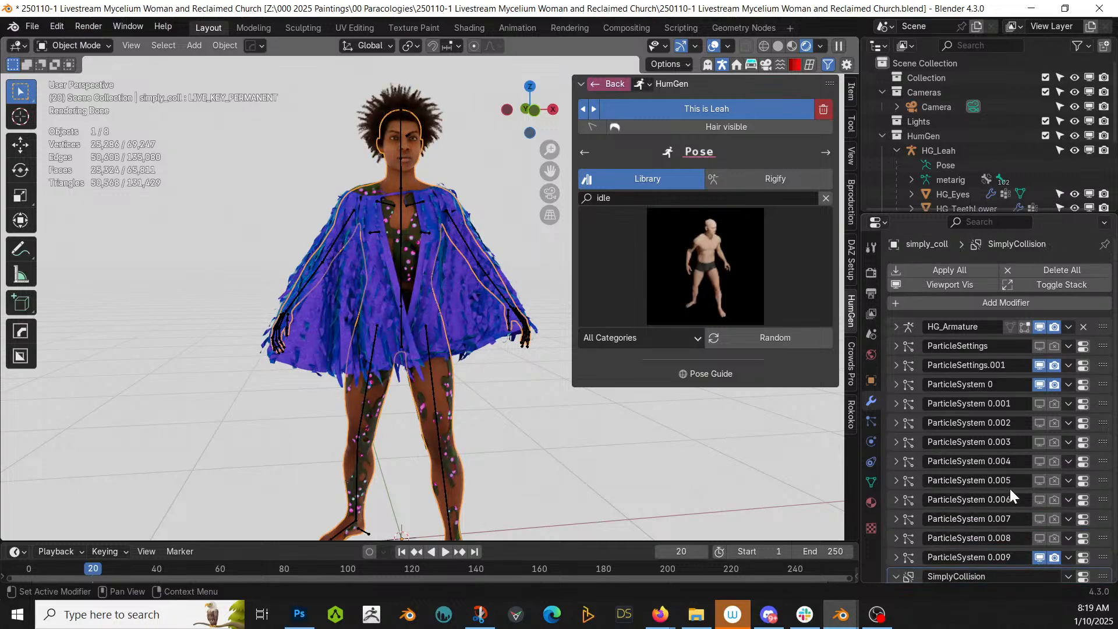
Apply the Frown 1-Click expression to the character in HumGen and save the file.
middle_click_drag(417, 273, 527, 268)
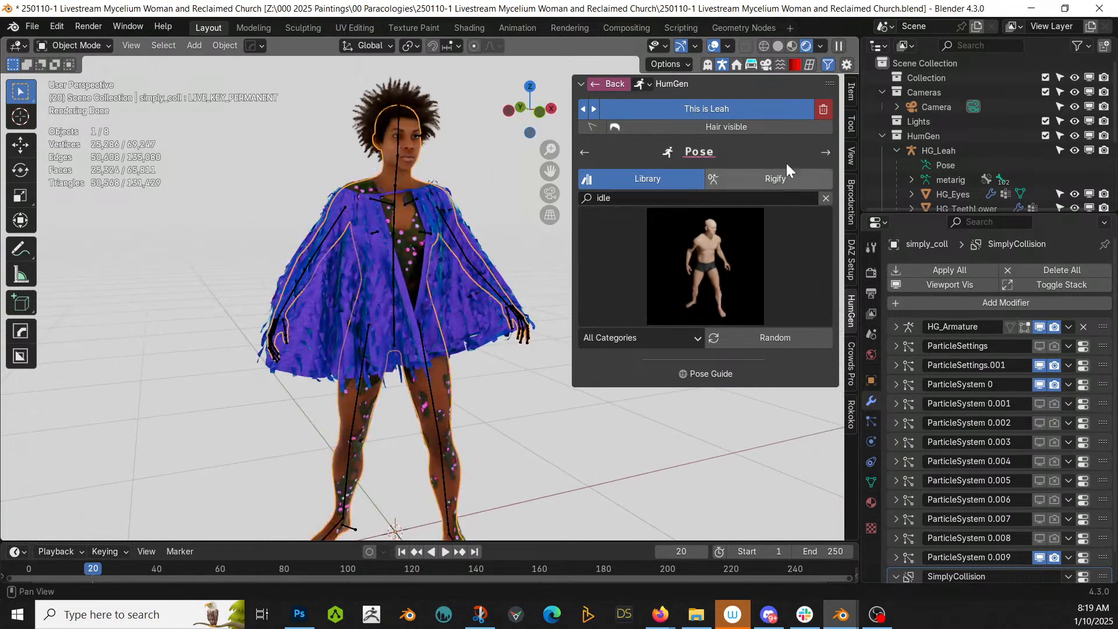
left_click(826, 152)
left_click(711, 260)
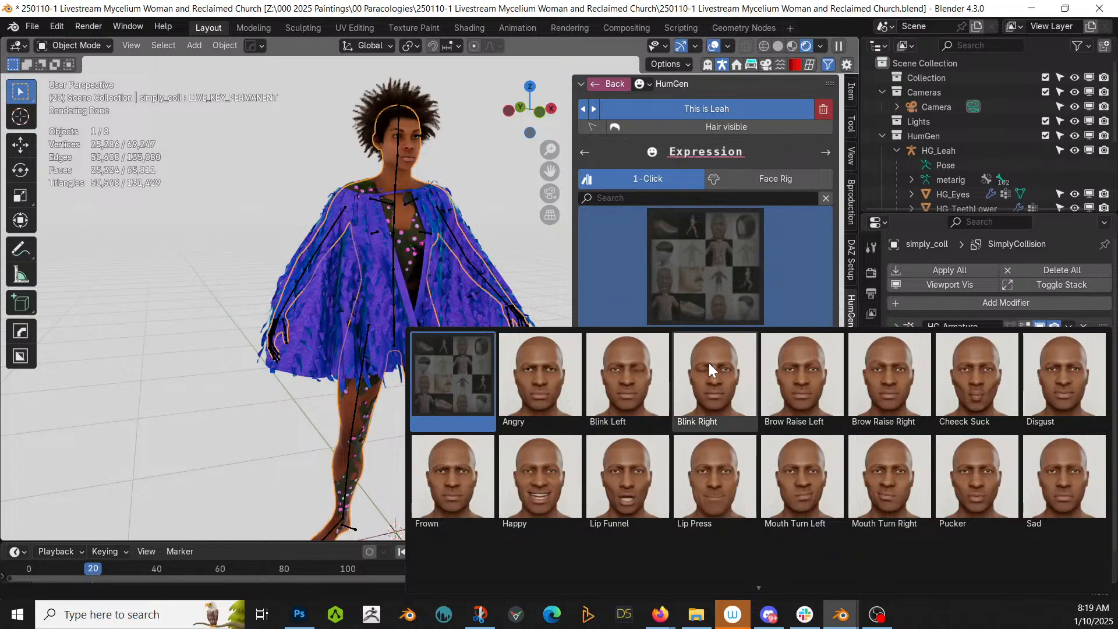
left_click(446, 478)
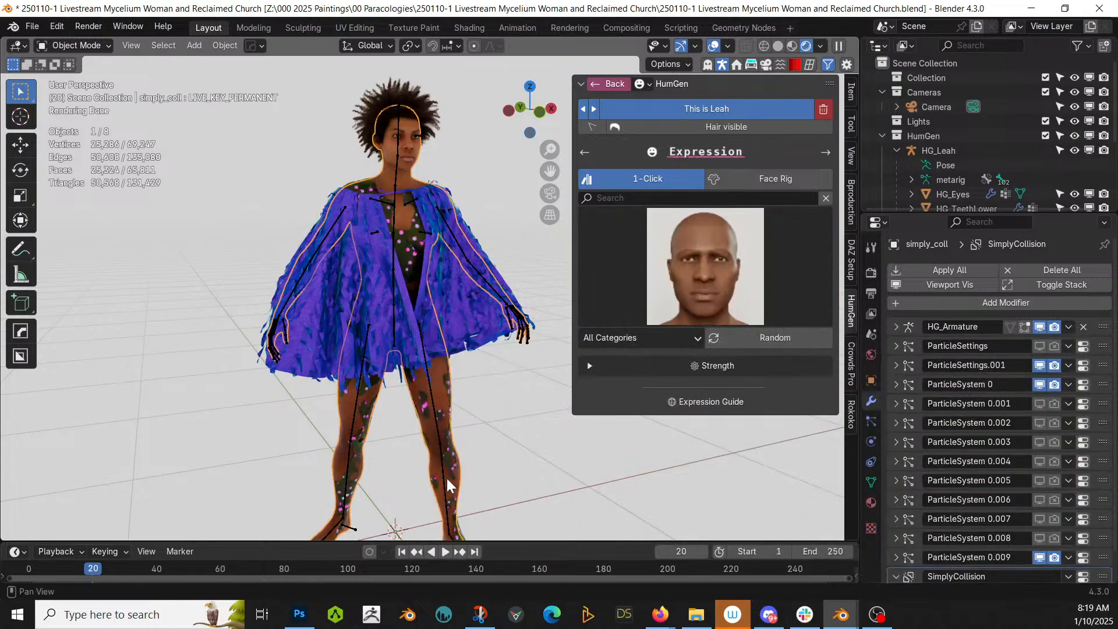
mouse_move(515, 219)
middle_mouse_down()
mouse_move(348, 229)
mouse_move(497, 216)
middle_mouse_up()
scroll(439, 221, "up", 4)
scroll(383, 241, "up", 3)
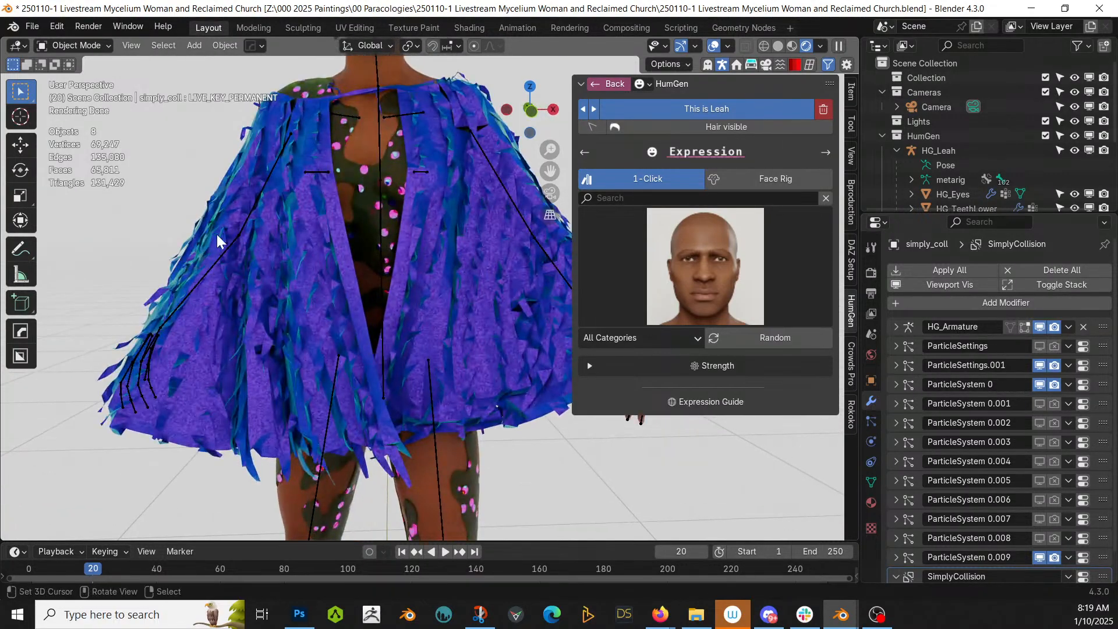
middle_click_drag(214, 274, 276, 252)
scroll(331, 313, "down", 4)
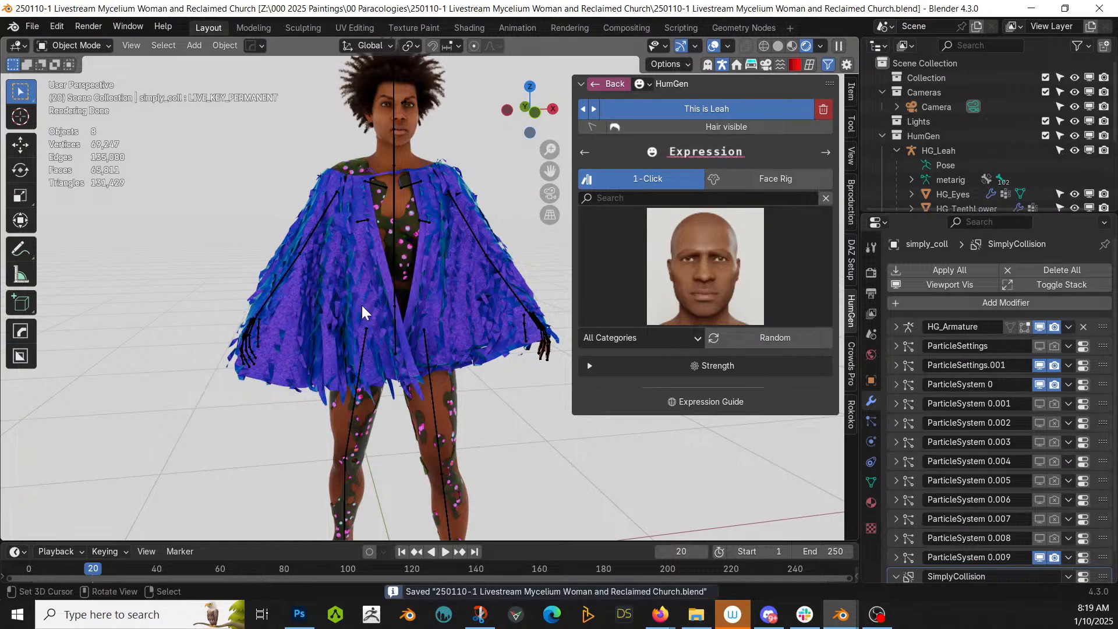
scroll(361, 305, "down", 3)
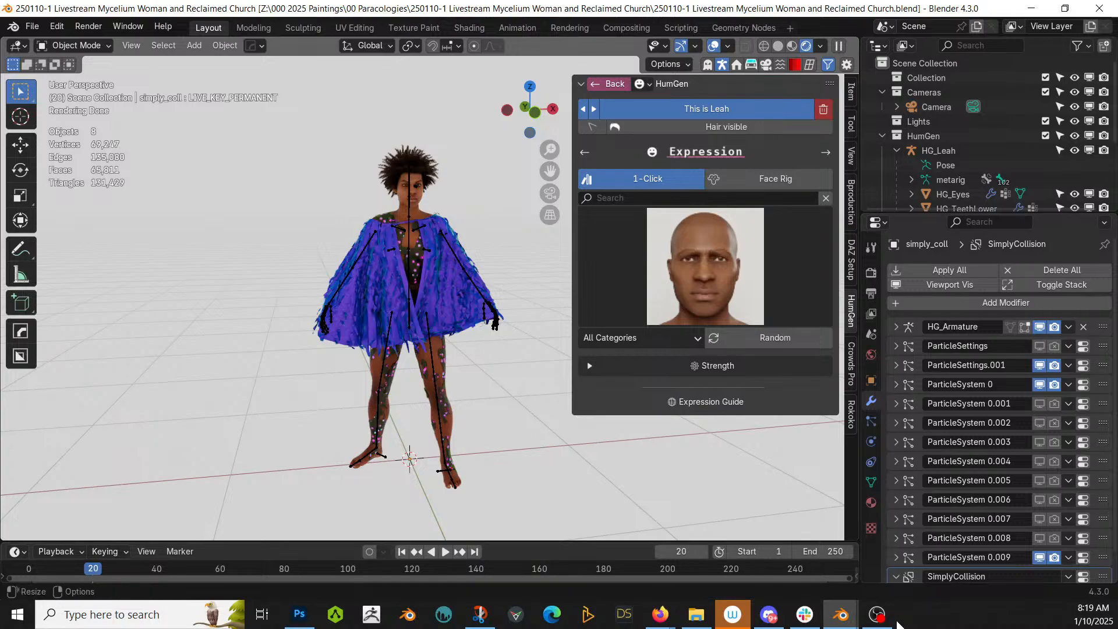
Start another Blender 4.3 instance alongside the character scene.
mouse_move(840, 622)
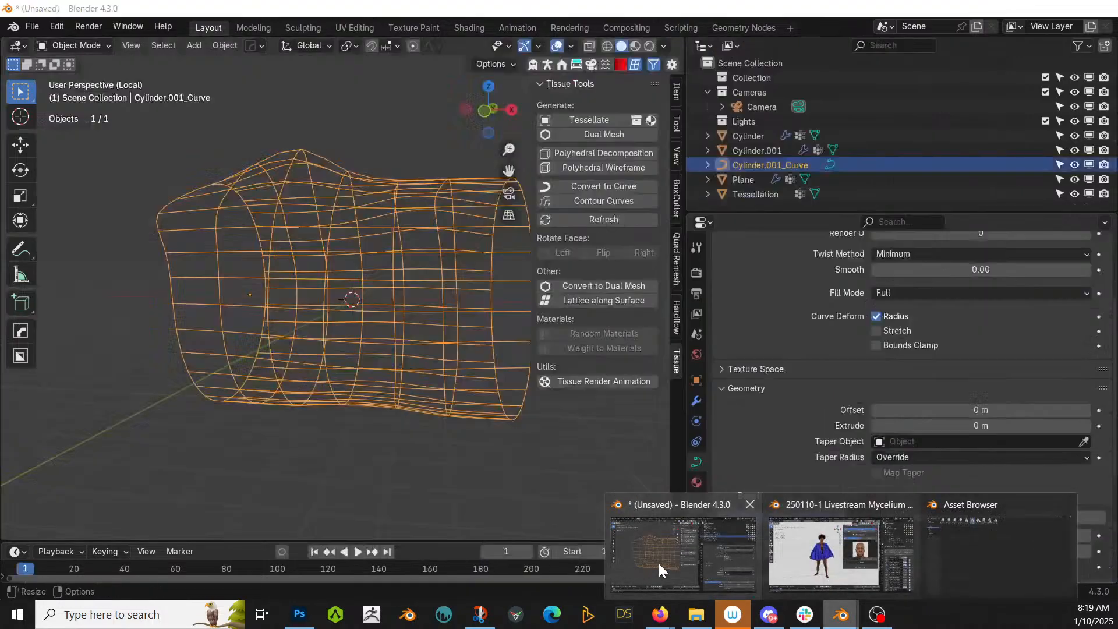
right_click(841, 621)
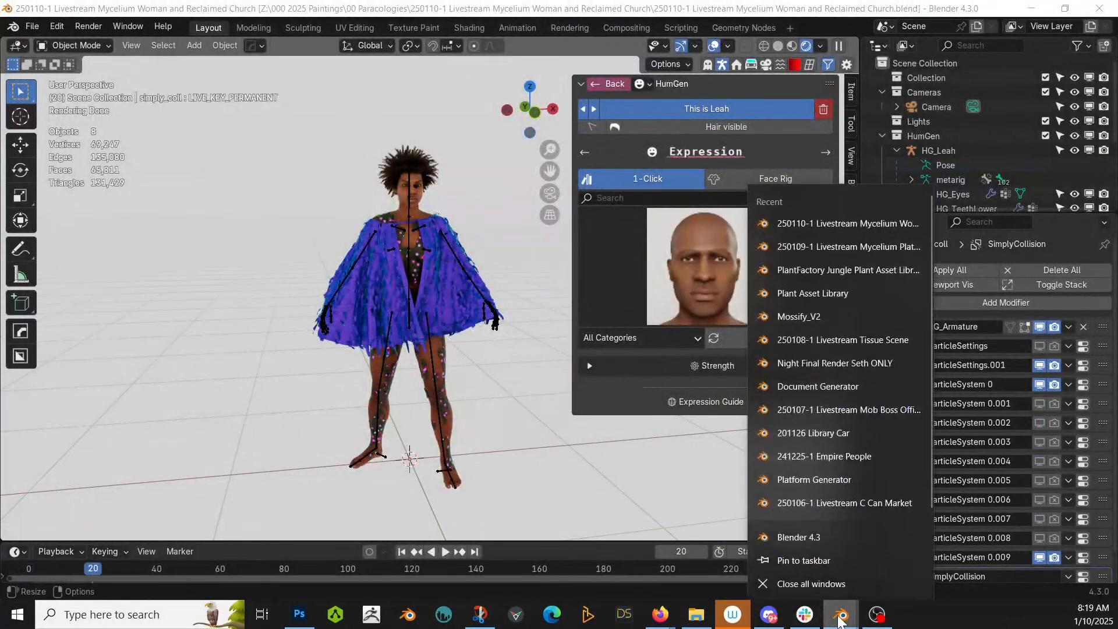
left_click(817, 531)
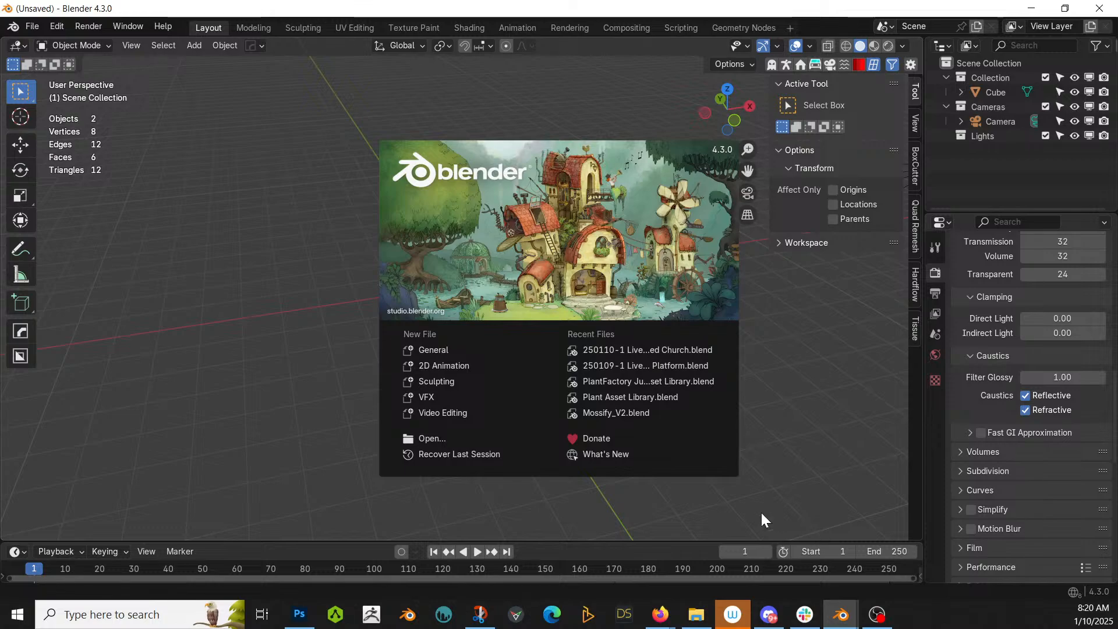
Find the Kitbash3d - Americana folder in 00 3D ASSETS by searching "amer" and open the file in kb3d_americana.blender.native.
left_click(436, 438)
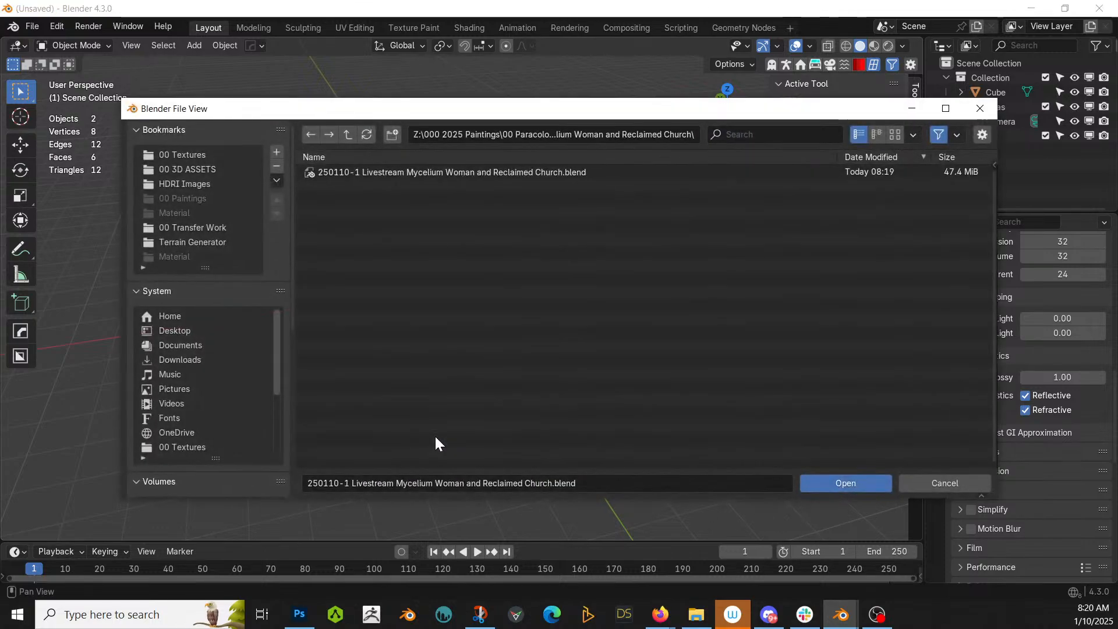
left_click(186, 170)
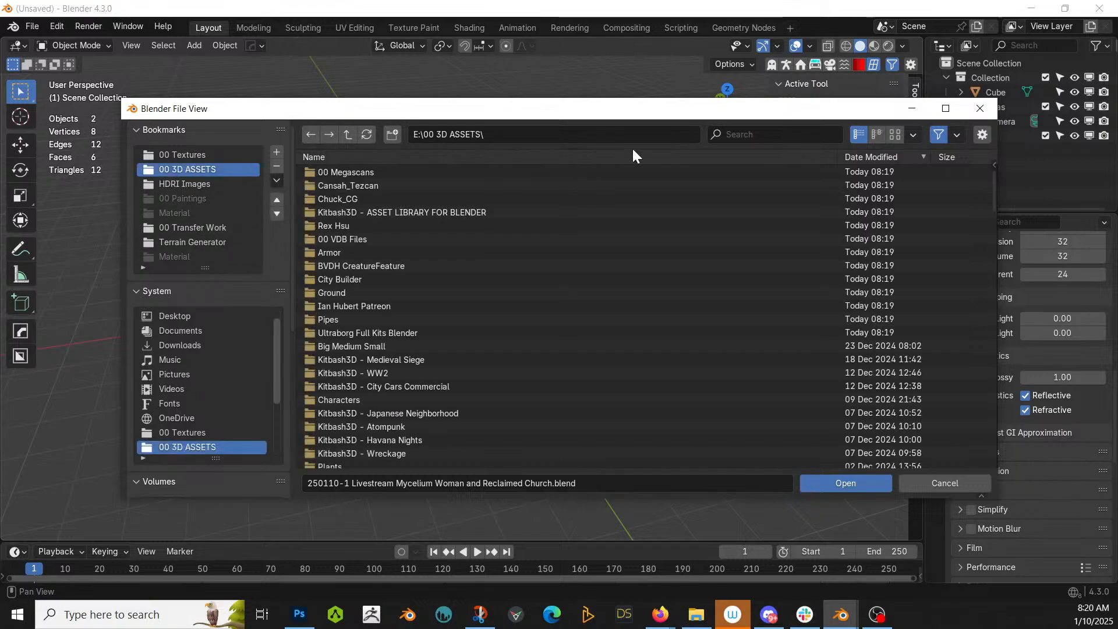
left_click(752, 134)
type("amer")
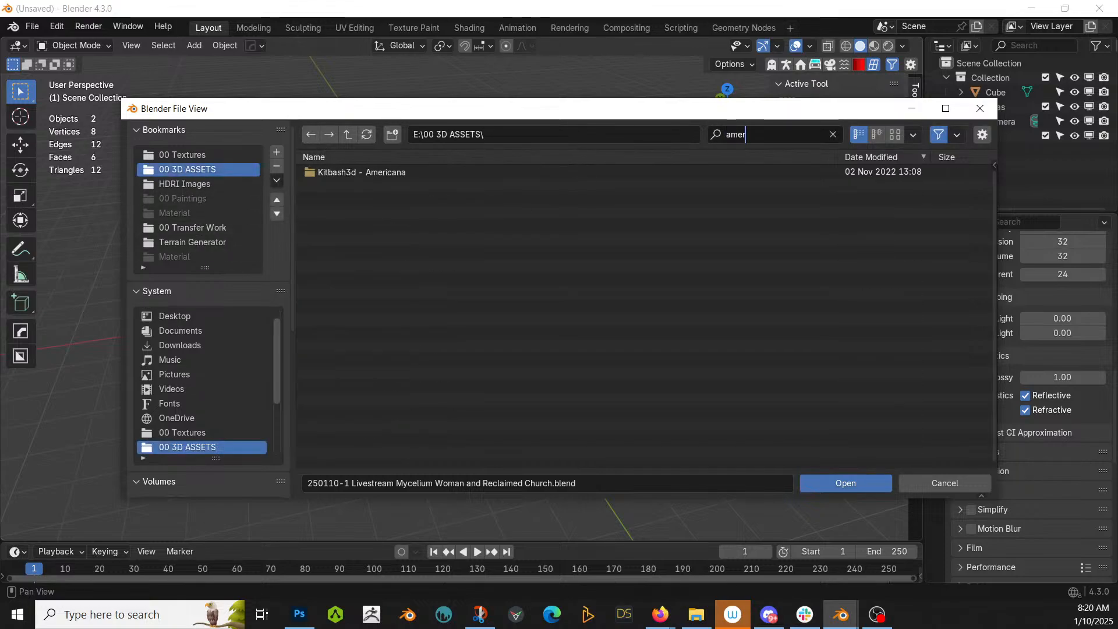
double_click(353, 172)
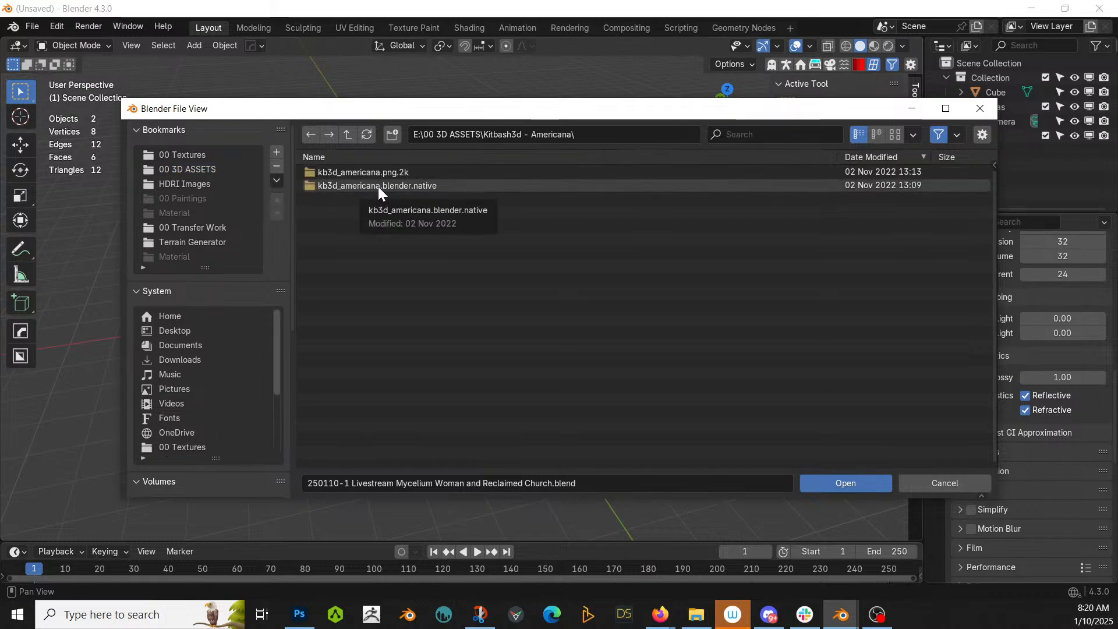
double_click(378, 186)
double_click(379, 187)
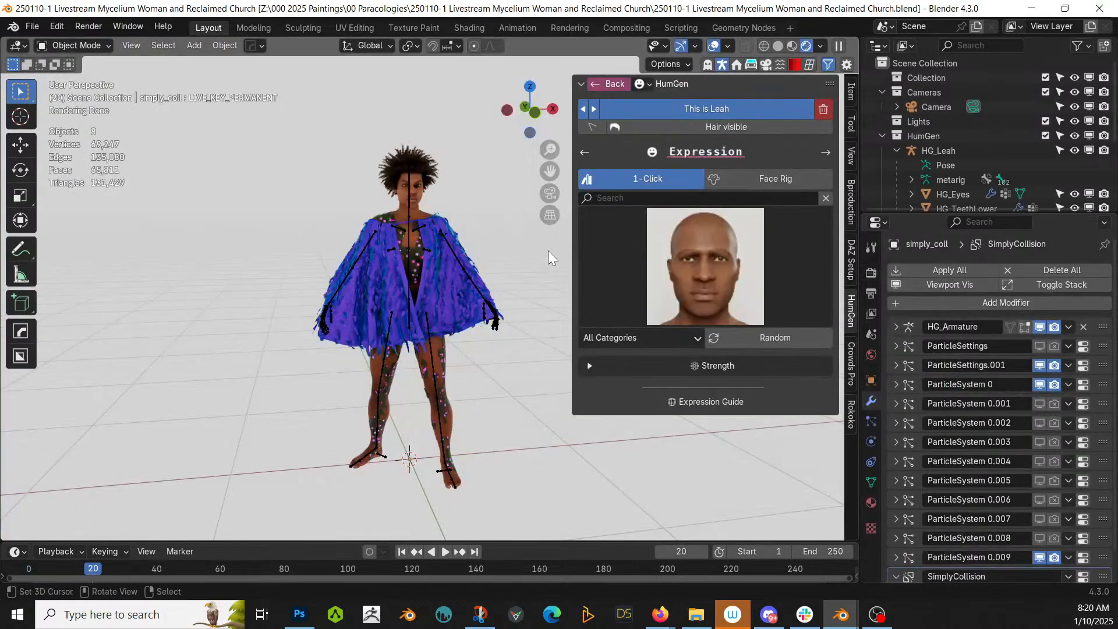
Return to the character scene and enter Edit Mode on the cape at the holes below the shoulder.
middle_click_drag(419, 222, 407, 317)
scroll(423, 344, "up", 2)
key("Tab")
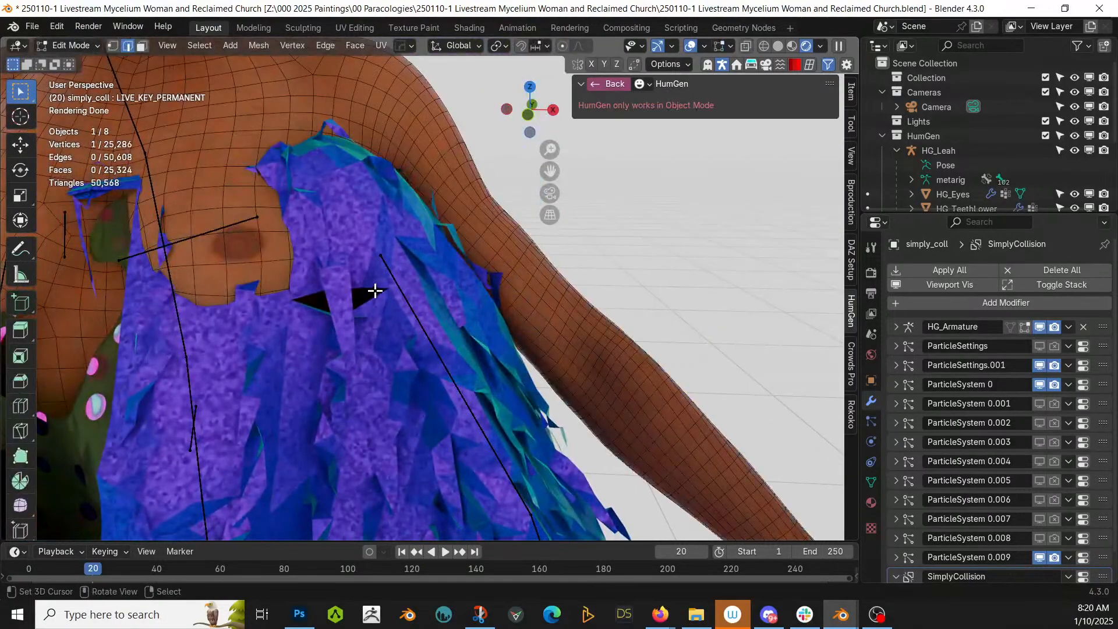
key("Tab")
left_click(369, 250)
key("Tab")
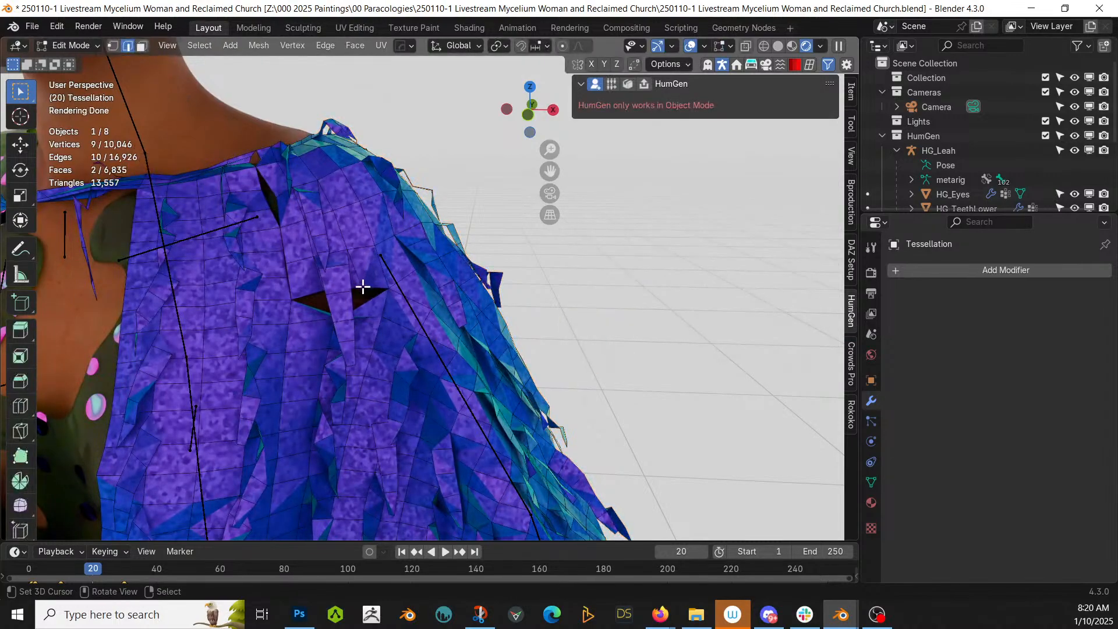
Fill the open holes in the cloak's shoulder with new faces along the selected boundary loop and return to Object Mode.
left_click(368, 287, "alt")
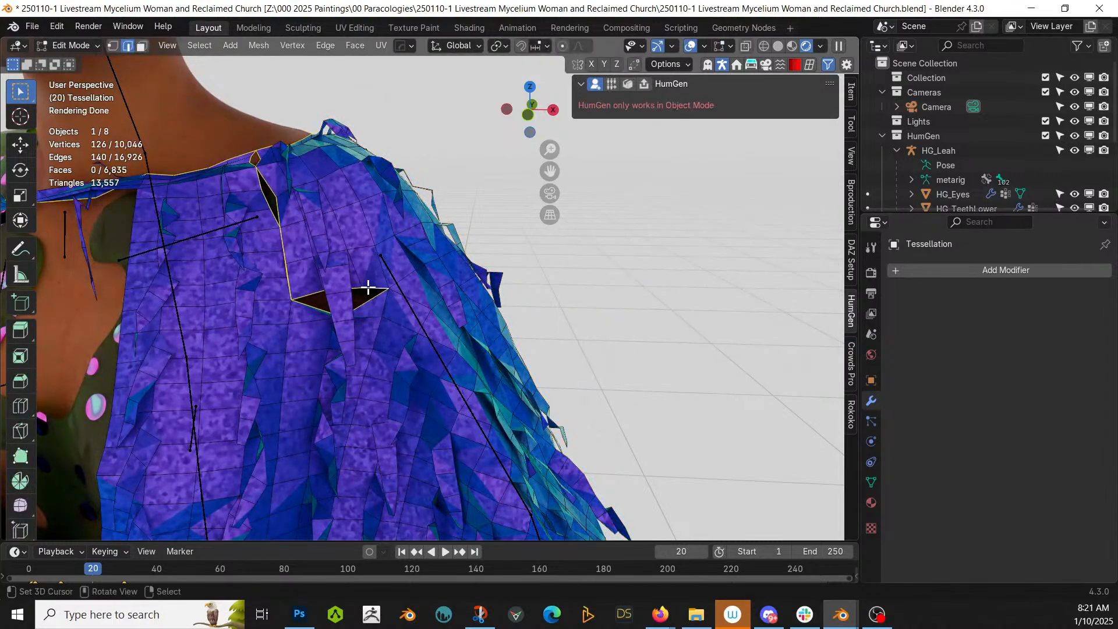
left_click(310, 290)
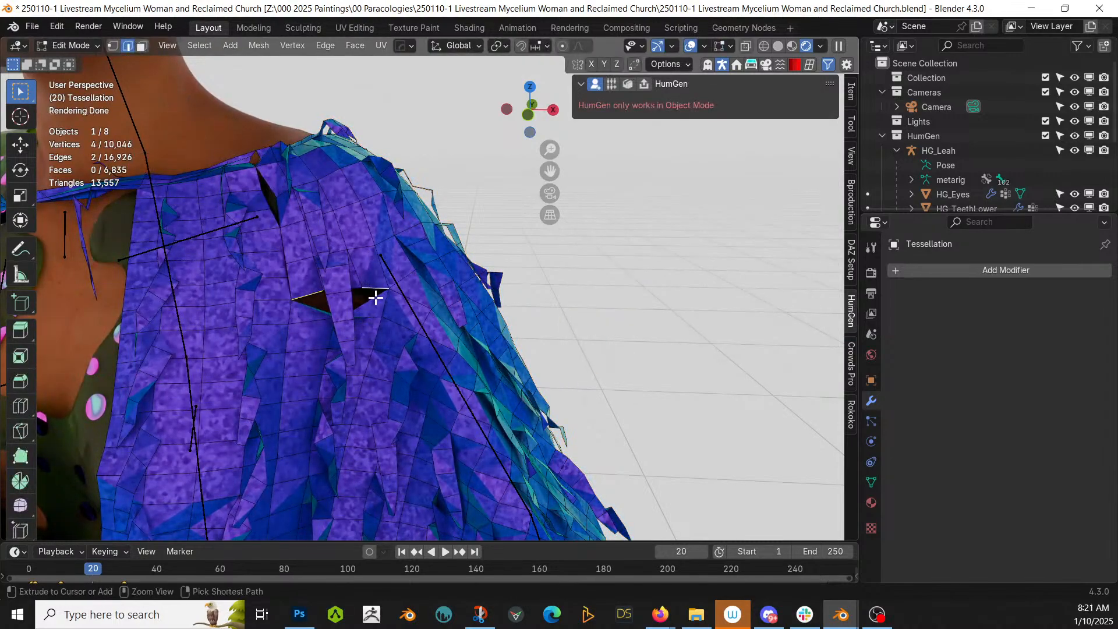
left_click(376, 298, "ctrl")
key("ctrl+z")
key("ctrl+z")
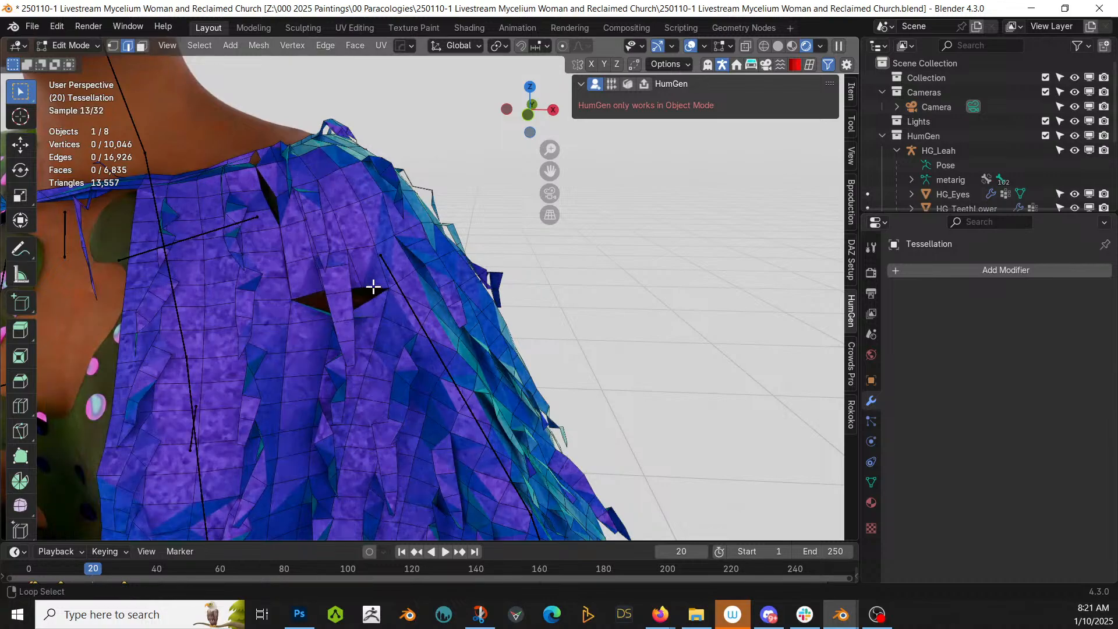
key("f")
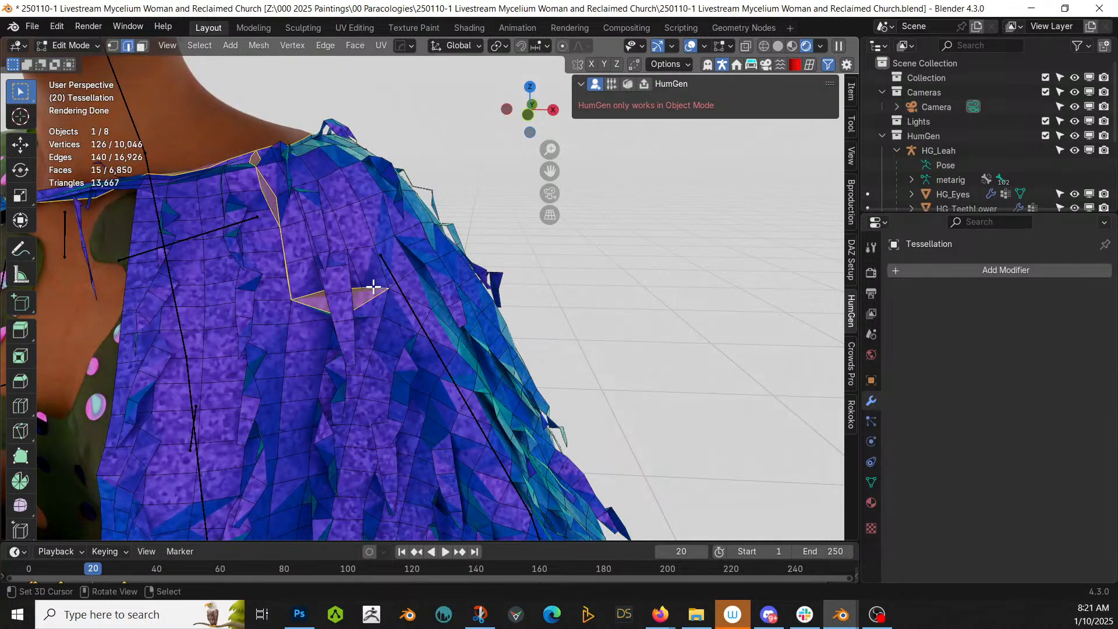
key("q")
right_click(395, 204)
middle_click_drag(395, 205, 410, 282)
scroll(410, 282, "down", 4)
key("Tab")
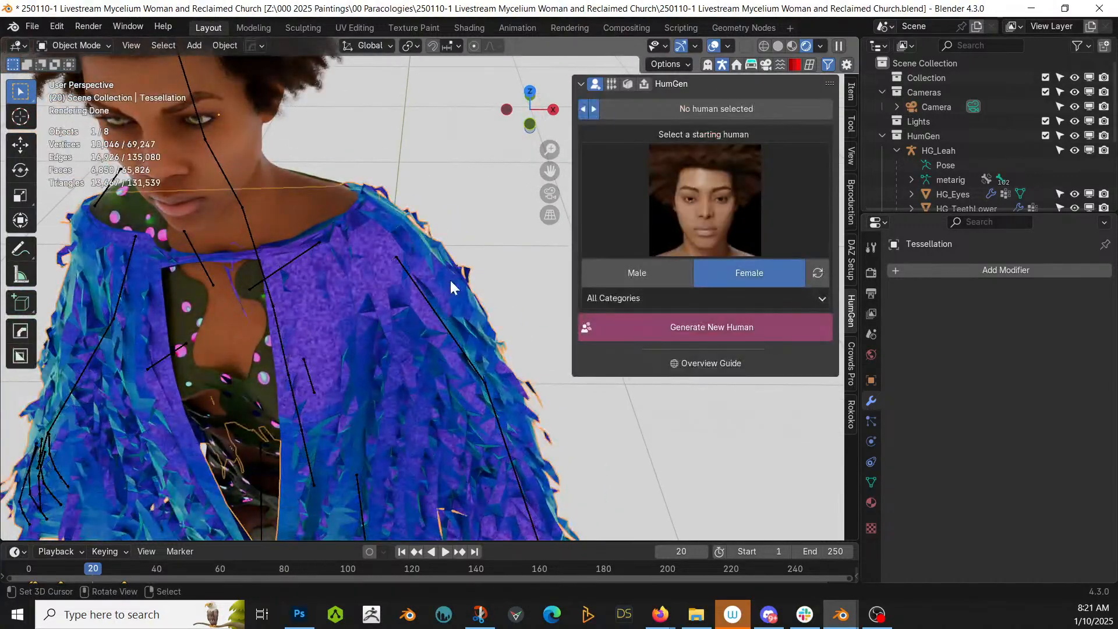
scroll(450, 278, "down", 5)
middle_click_drag(415, 282, 334, 279)
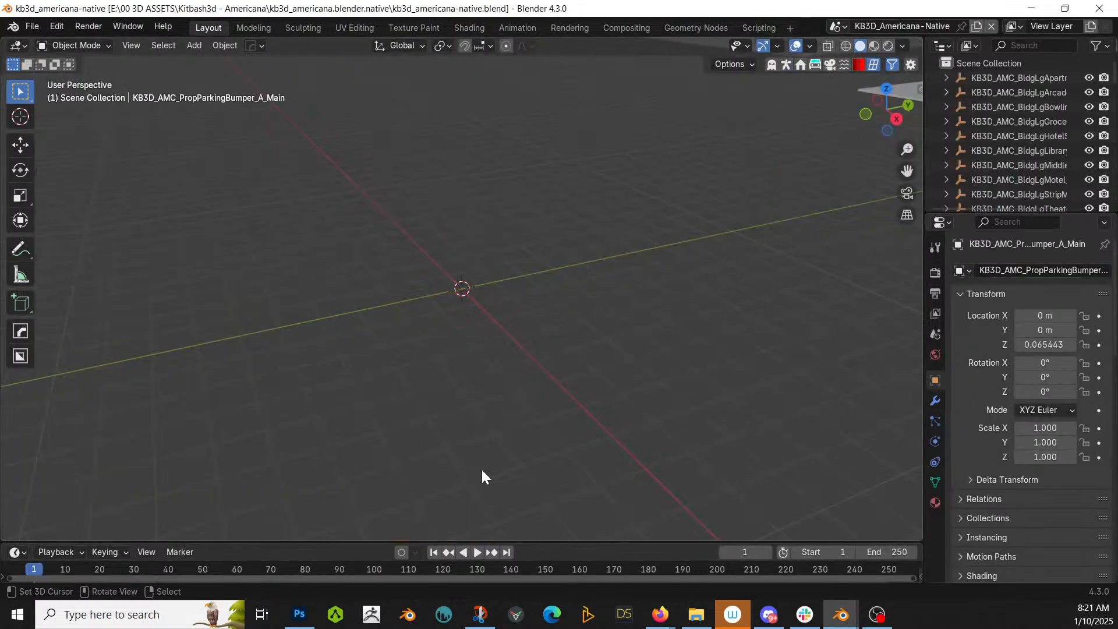
In the kb3d_americana-native file, select the church group KB3D_AMC_BldgMdChurch_A_grp with its whole hierarchy and copy it.
middle_click_drag(536, 293, 606, 529)
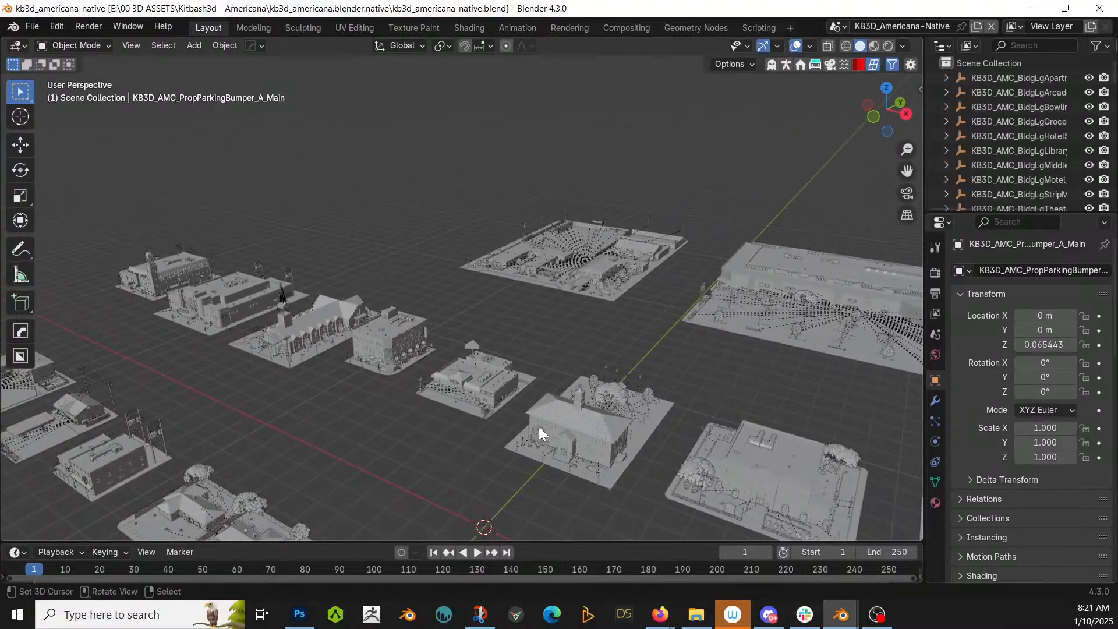
left_click(304, 346)
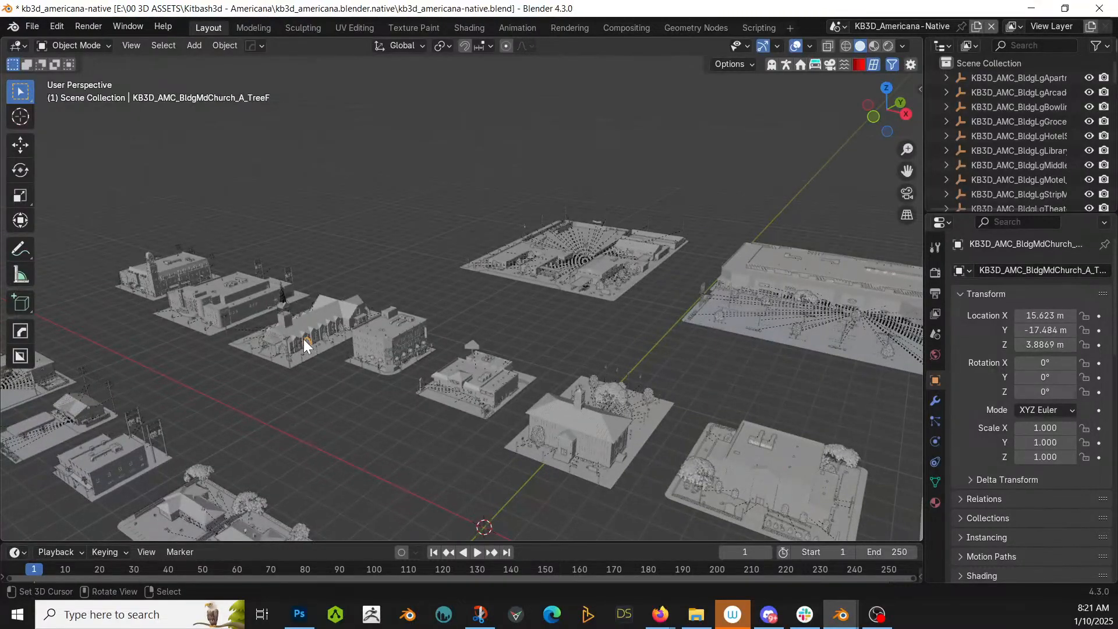
key("KP_Decimal")
scroll(303, 339, "down", 7)
middle_click_drag(308, 337, 392, 369)
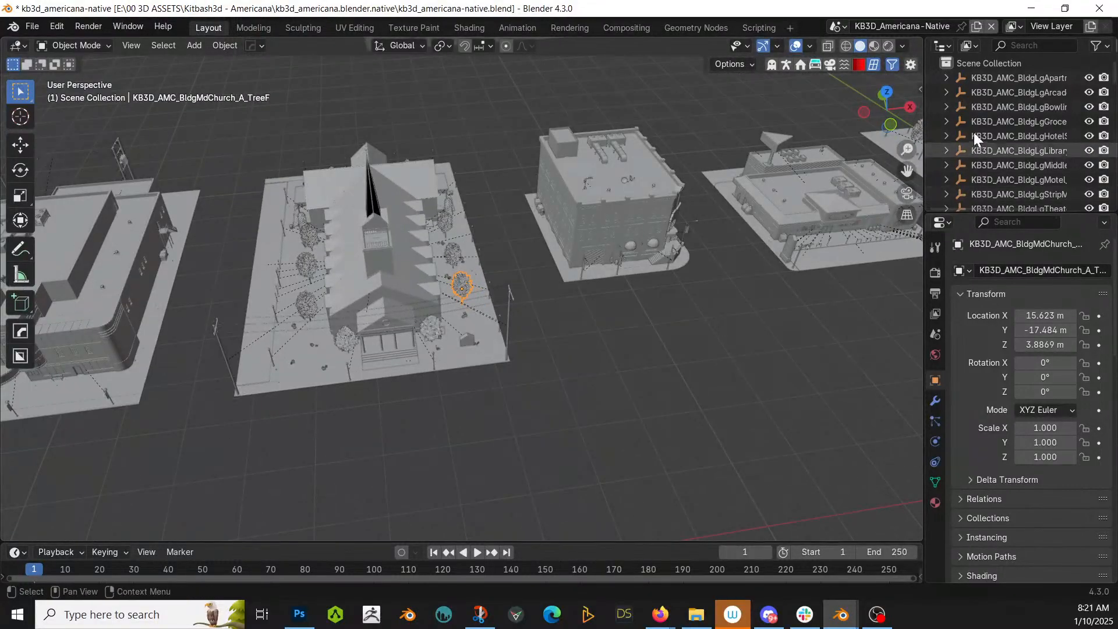
key("KP_Decimal")
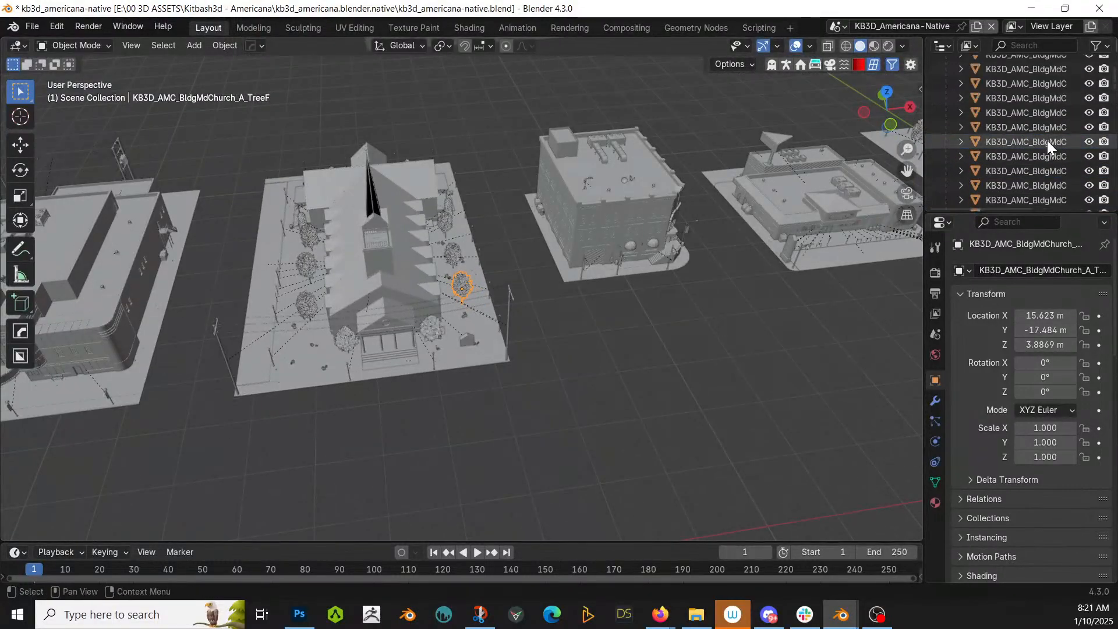
scroll(1047, 141, "up", 5)
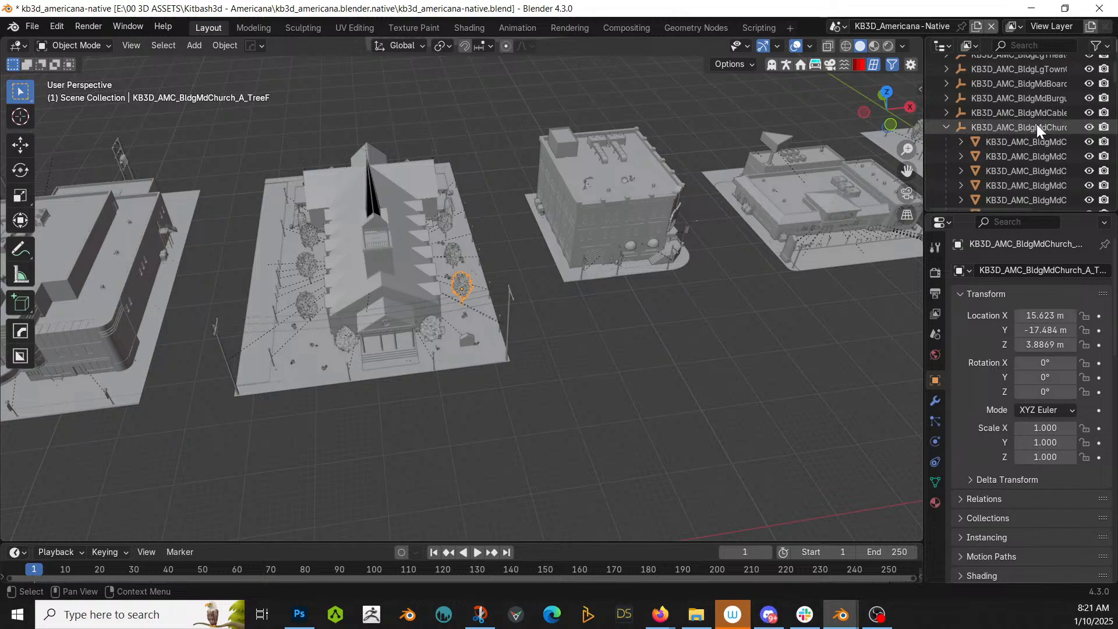
right_click(1033, 124)
left_click(987, 207)
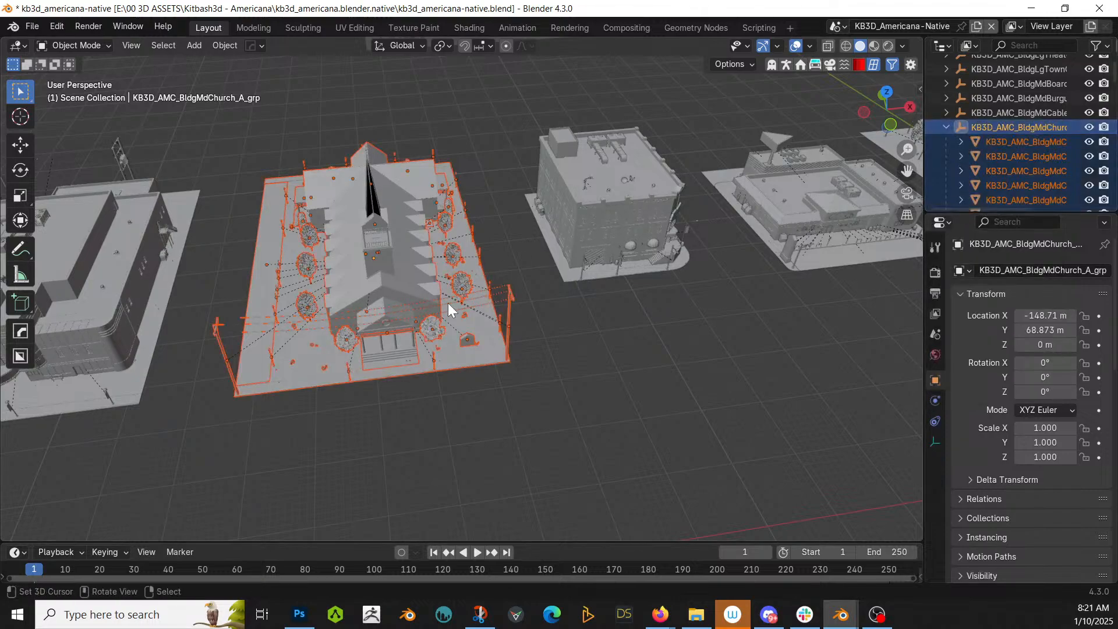
key("ctrl+c")
left_click(446, 301)
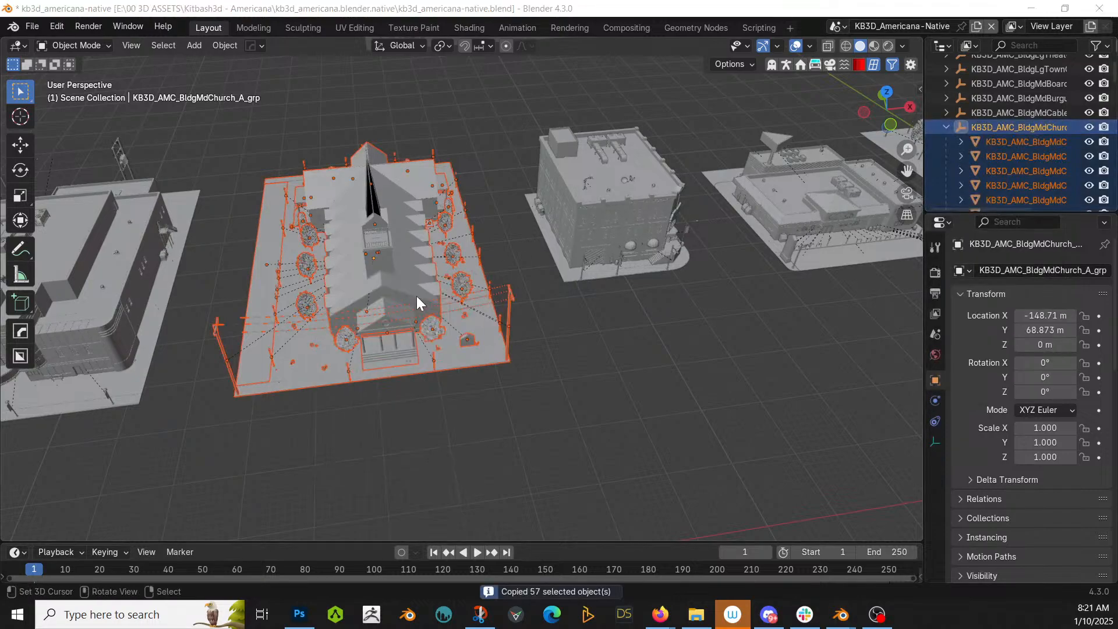
Switch back to the Mycelium Woman file and check which objects belong to the HumGen collection.
key("alt+Tab")
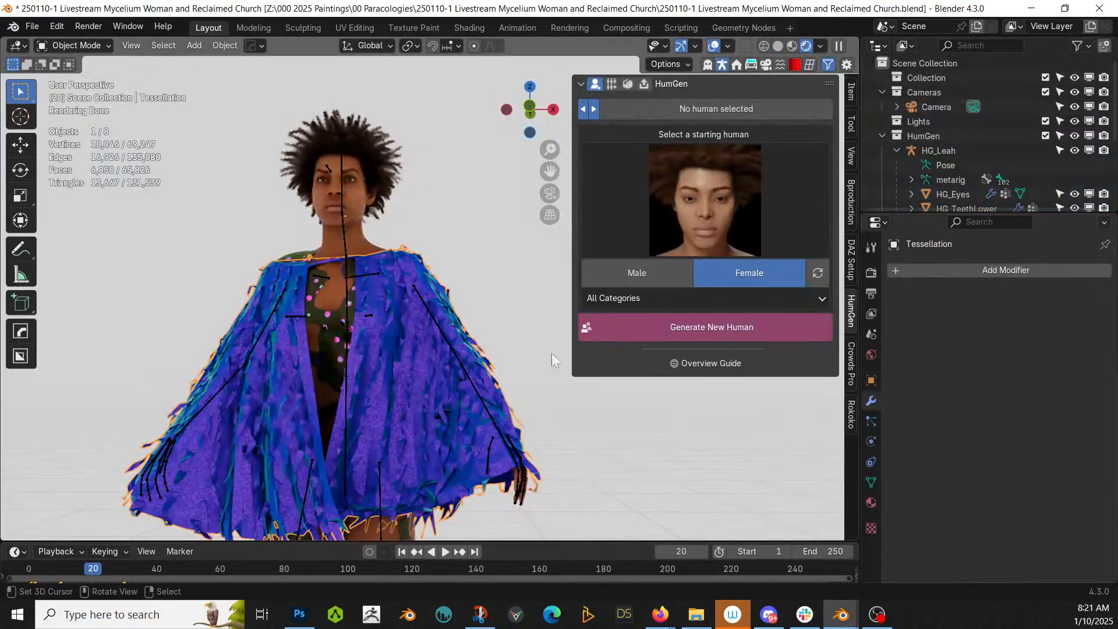
left_click(883, 136)
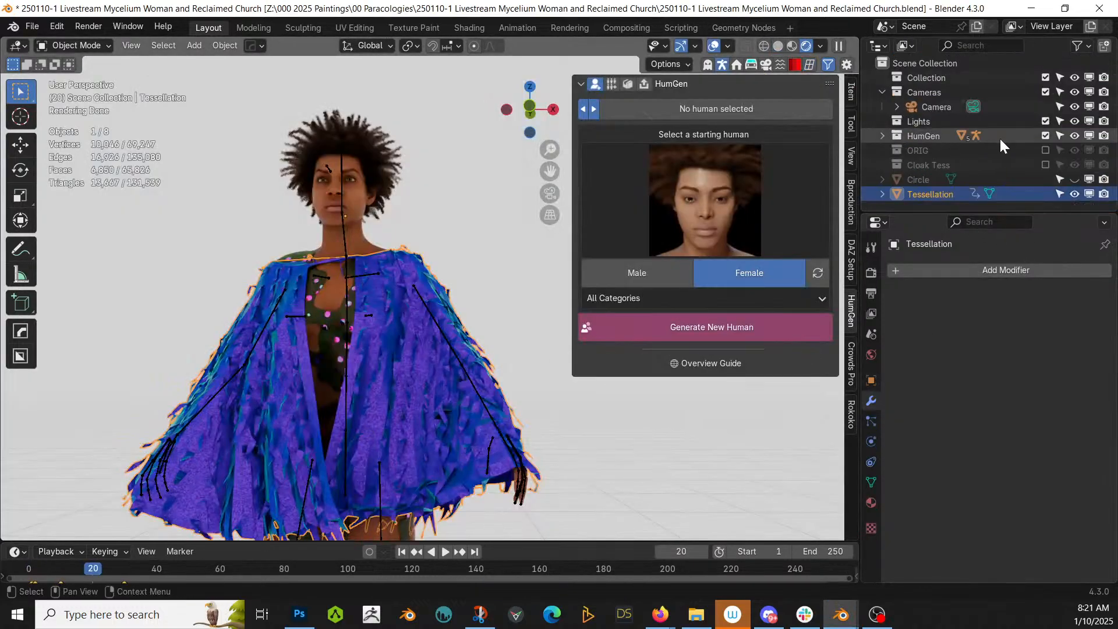
left_click(1043, 136)
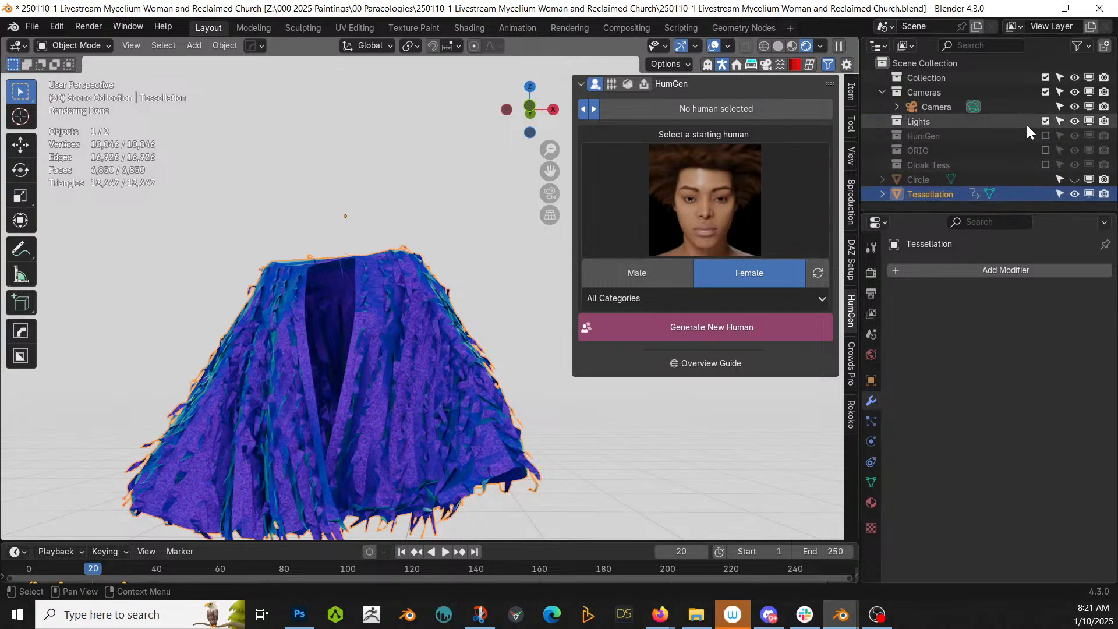
left_click(1047, 134)
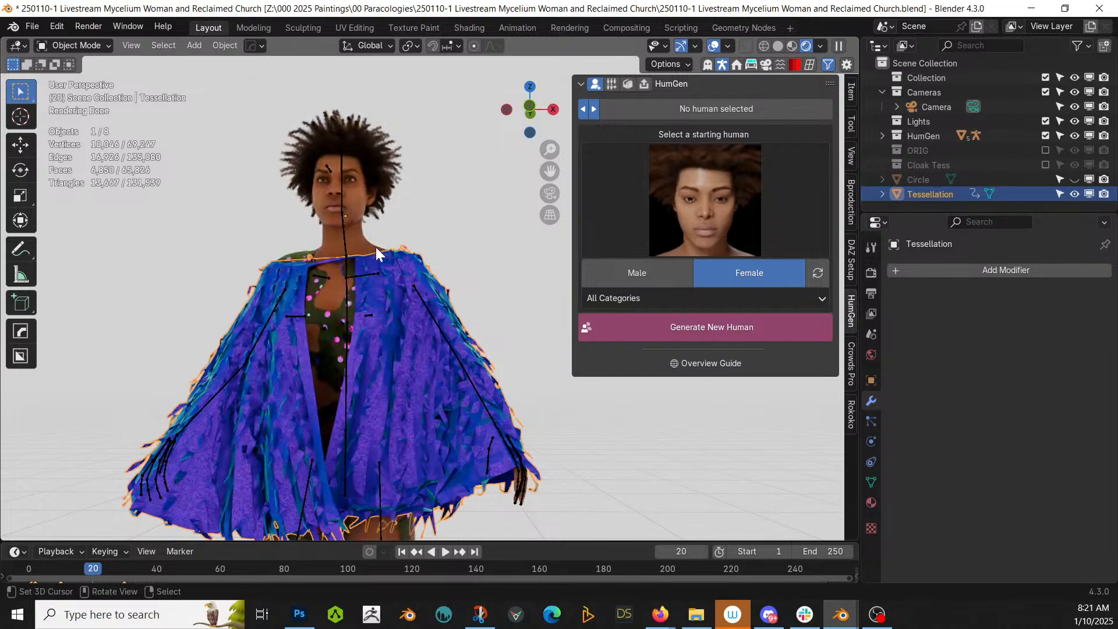
Parent the Tessellation cloak to the HG_Leah armature using the Object parenting option.
left_click(343, 222, "shift")
key("ctrl+p")
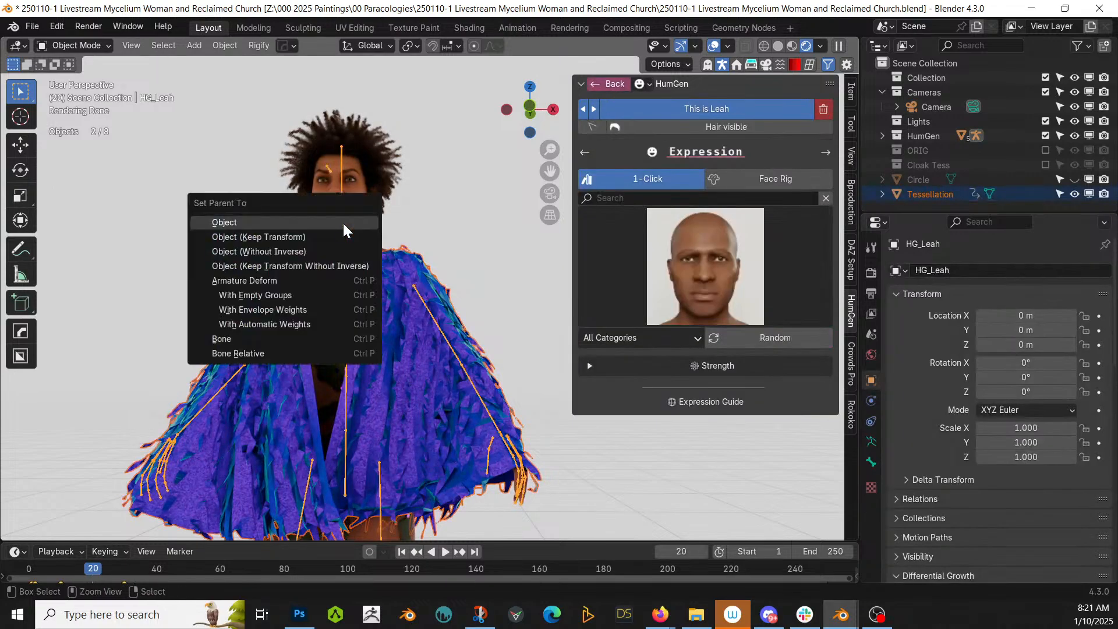
left_click(259, 222)
Move the Tessellation cloak into the HumGen collection.
left_click(952, 194)
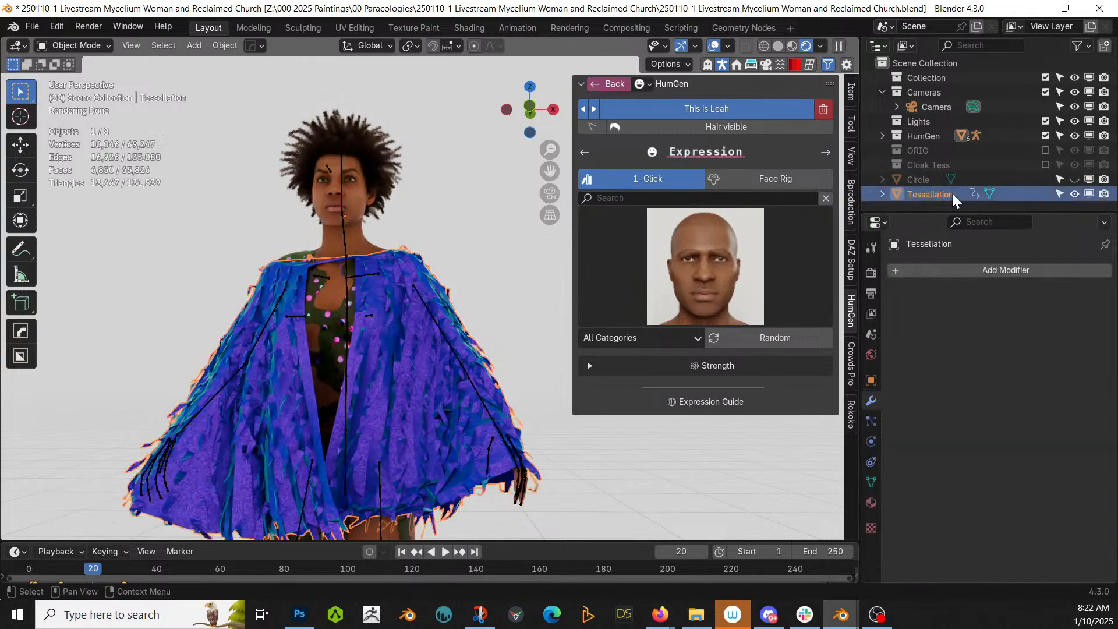
key("m")
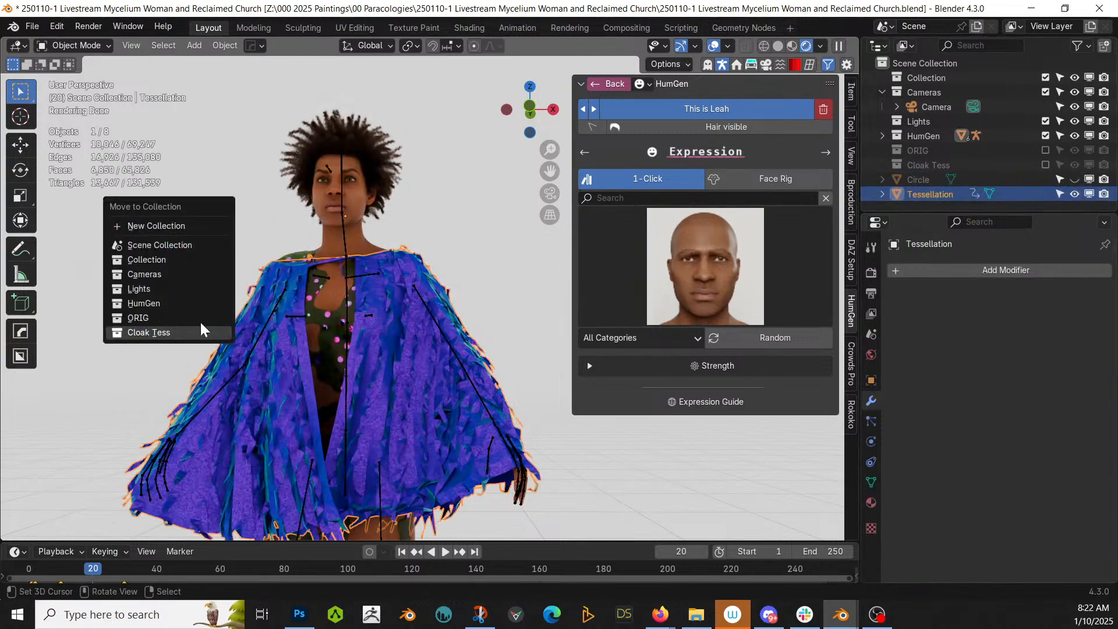
left_click(173, 303)
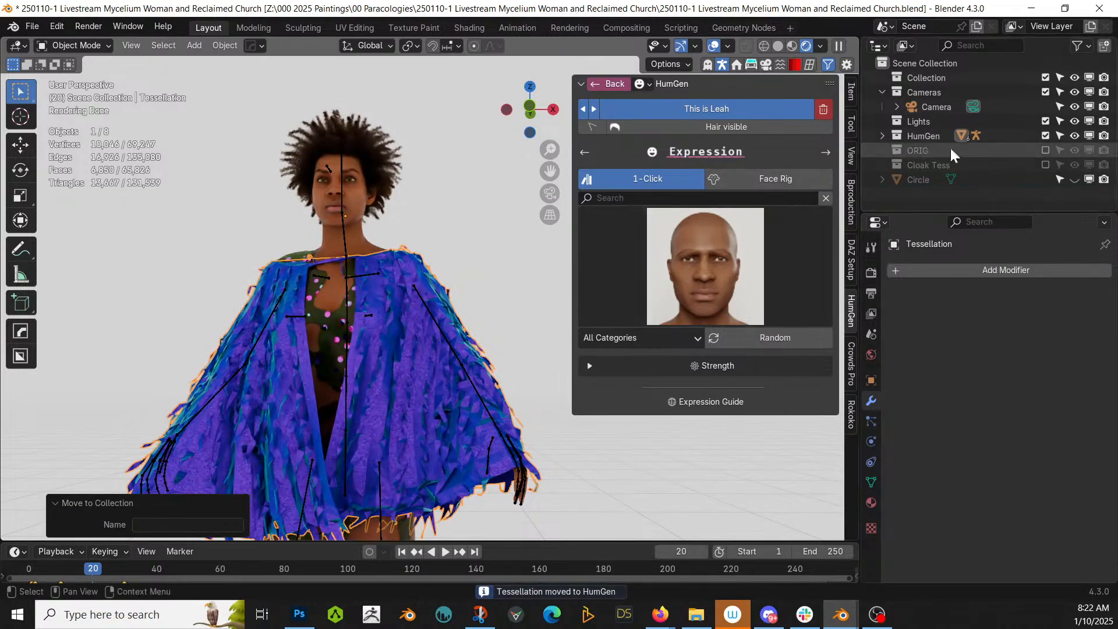
Exclude the HumGen collection from the view layer and switch the viewport to solid shading.
left_click(882, 134)
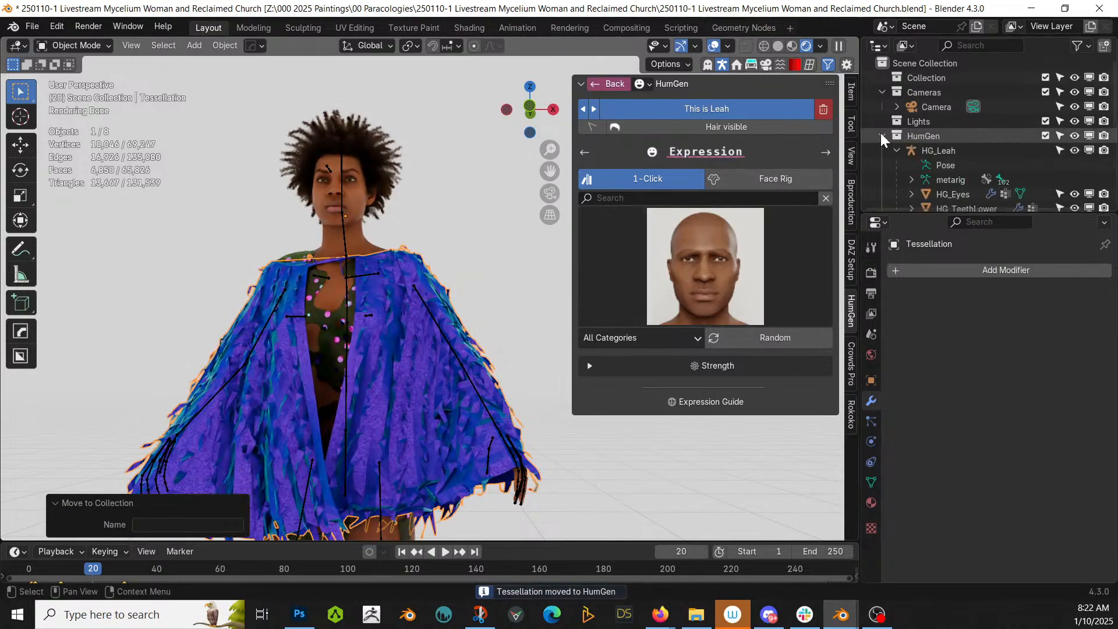
left_click(1045, 136)
scroll(439, 240, "down", 3)
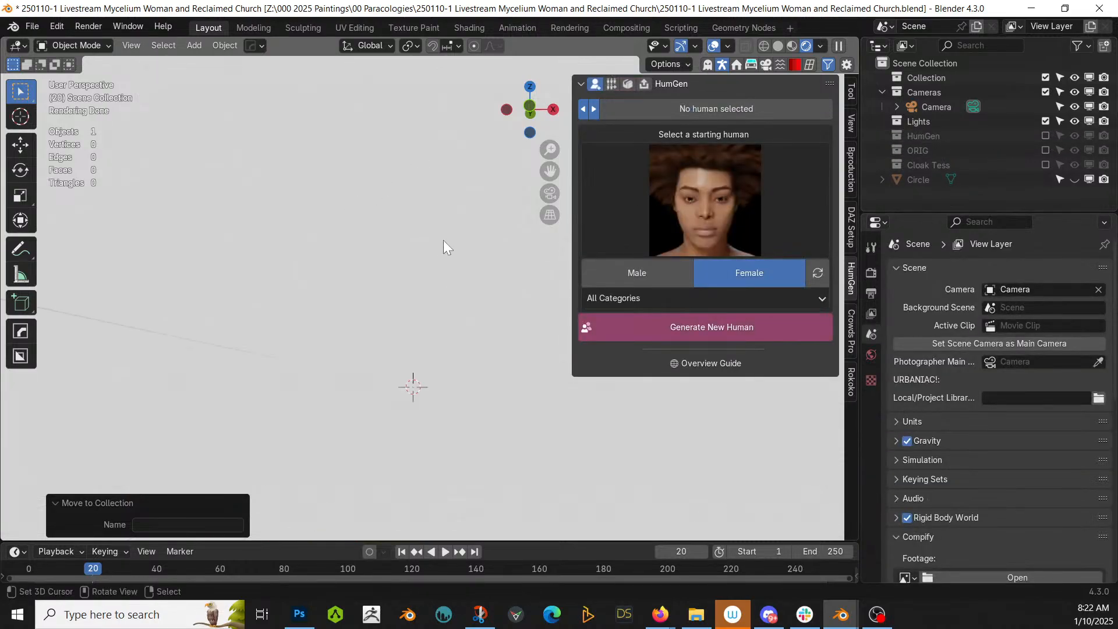
key("z")
left_click(480, 206)
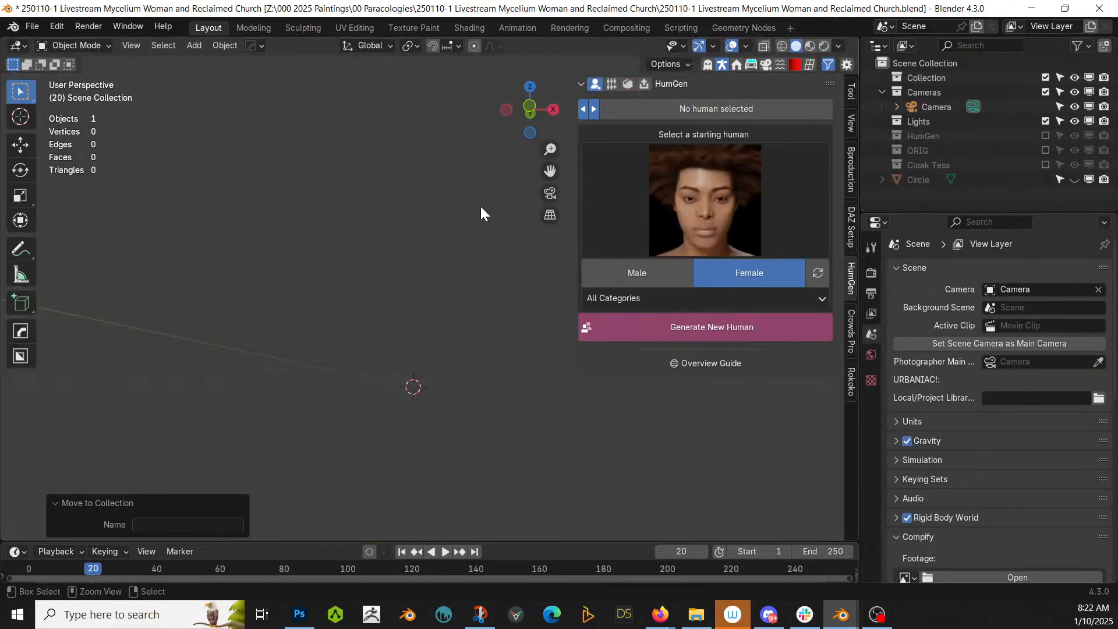
Paste the copied church group into the scene and frame it in the viewport.
key("ctrl+v")
middle_click_drag(515, 199, 509, 306)
scroll(509, 306, "down", 12)
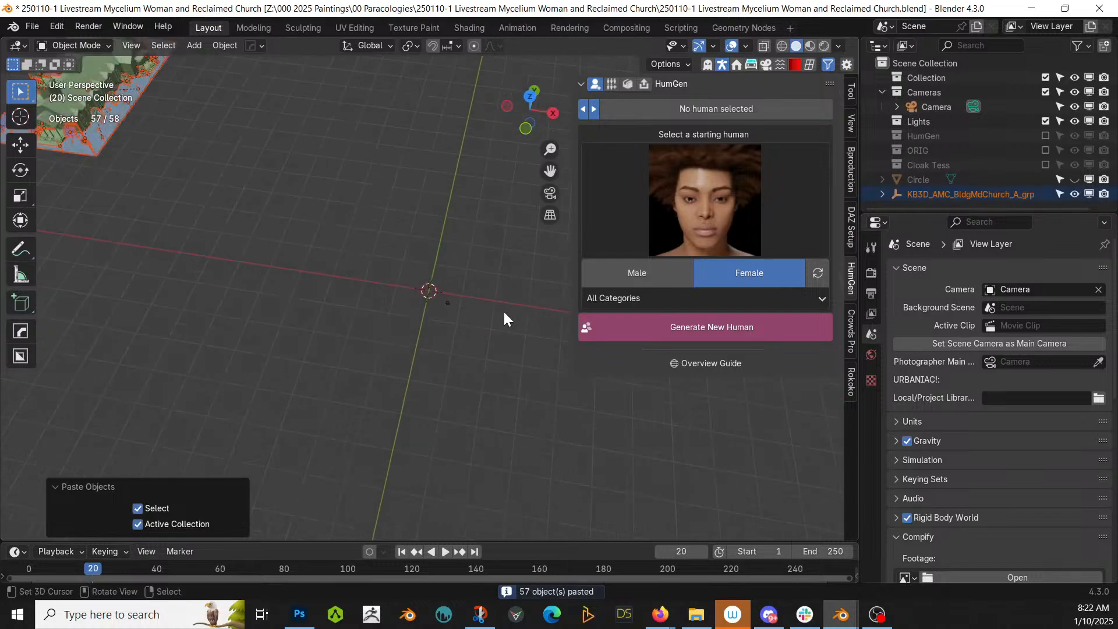
middle_click_drag(356, 266, 427, 419, "shift")
scroll(427, 419, "up", 5)
middle_click_drag(350, 383, 293, 396, "shift")
scroll(477, 294, "up", 3)
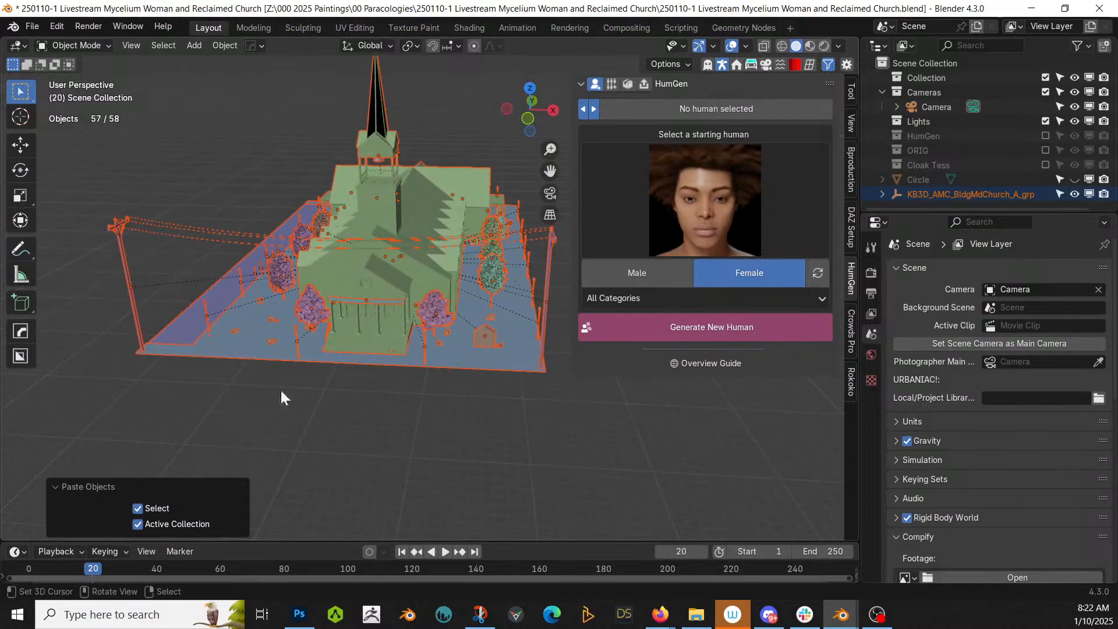
Delete the two ground surfaces beneath and beside the church.
left_click(264, 347)
key("Delete")
left_click(183, 320)
key("Delete")
middle_click_drag(191, 324, 345, 400)
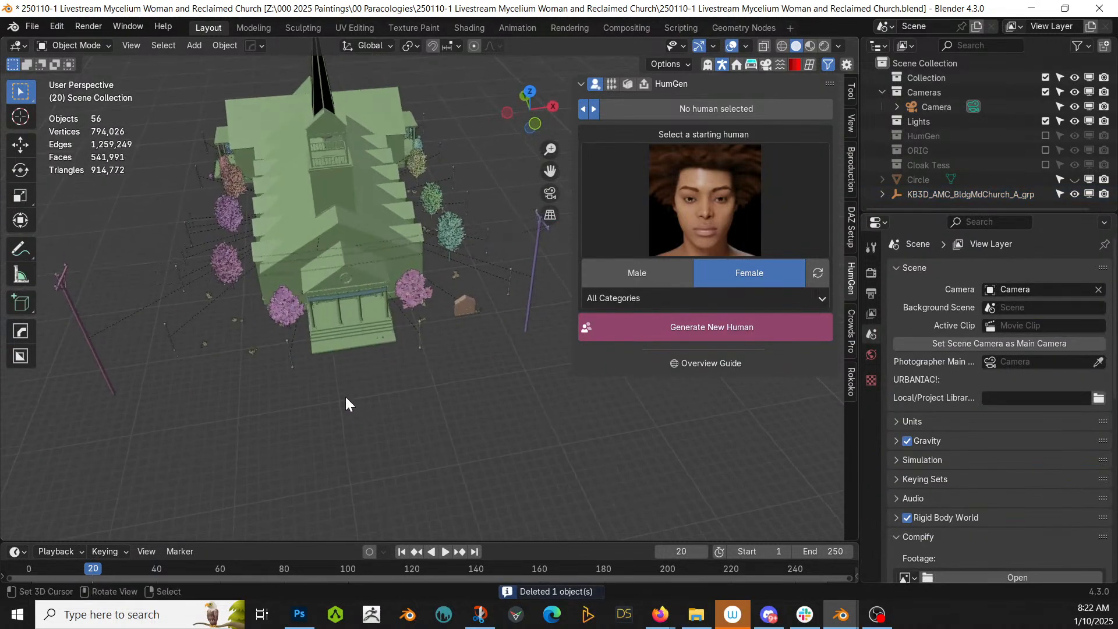
Delete seven of the trees along the church together with the two transmission poles and their wires.
left_click(292, 307)
left_click(416, 291, "shift")
left_click(471, 235, "shift")
left_click(436, 192, "shift")
left_click(409, 165, "shift")
left_click(232, 213, "shift")
left_click(231, 174, "shift")
left_click(77, 304, "shift")
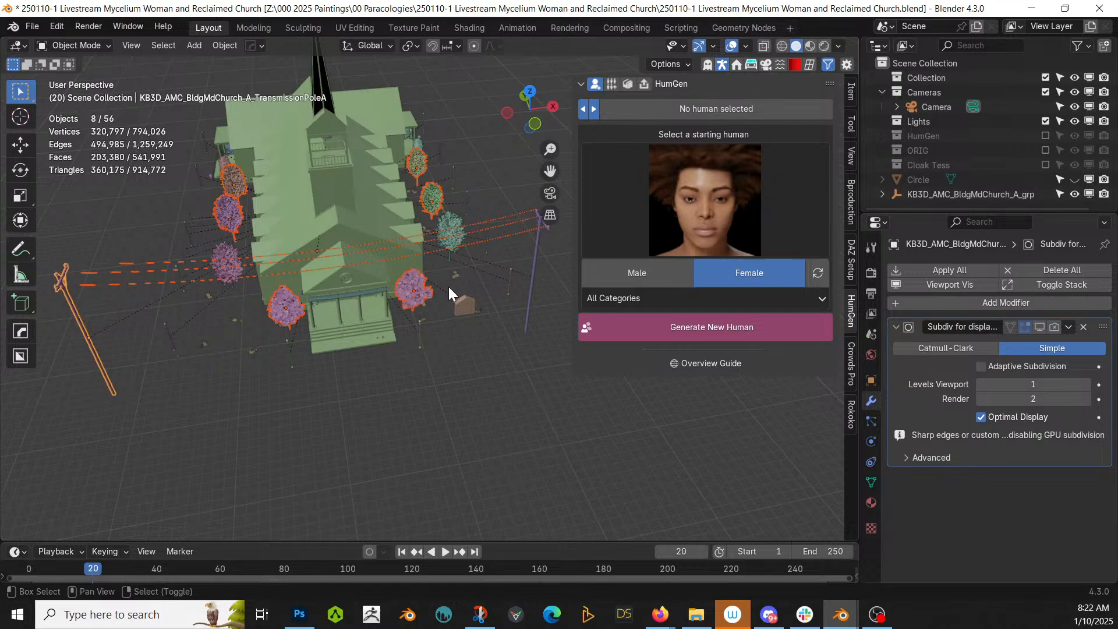
left_click(531, 268, "shift")
key("x")
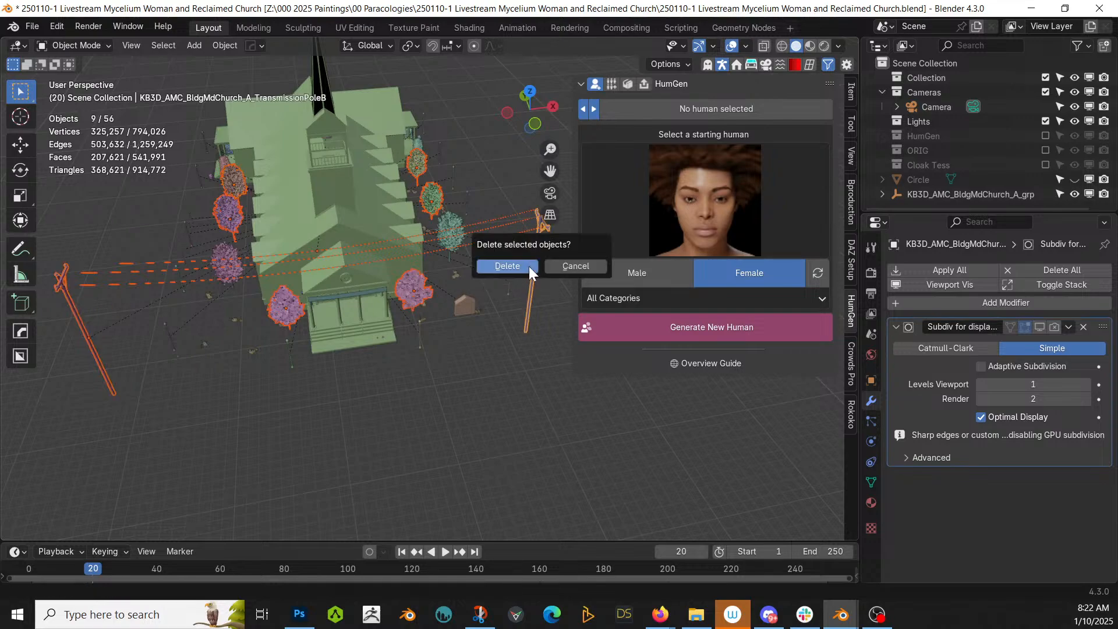
left_click(529, 267)
Delete the six remaining trees along the sides and at the rear of the church.
middle_click_drag(528, 267, 208, 452)
left_click(375, 374)
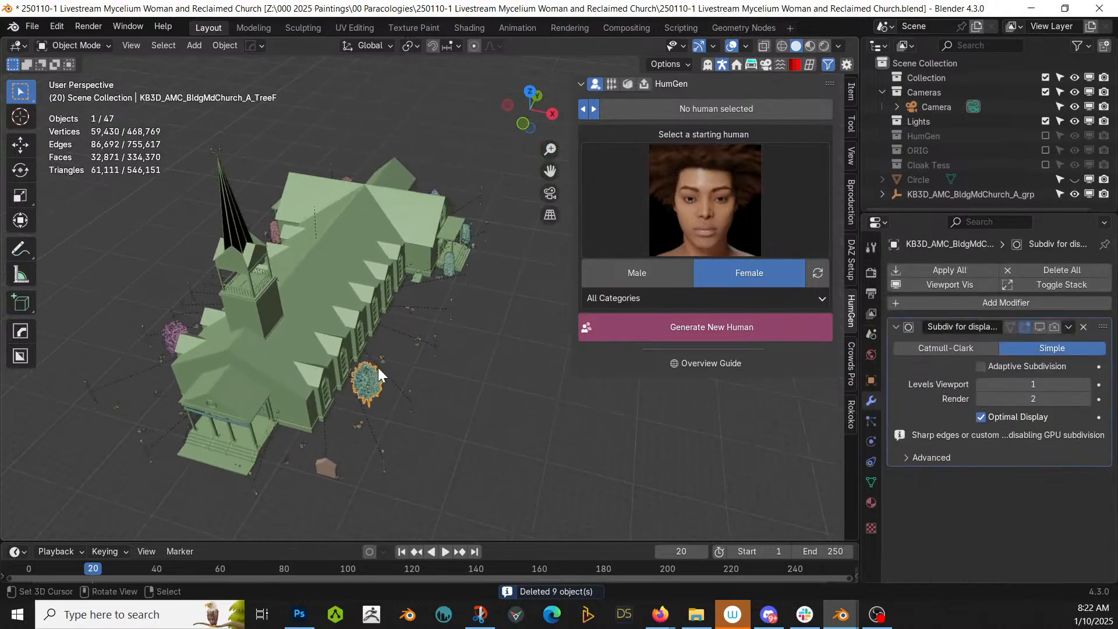
left_click(176, 329, "shift")
middle_click_drag(457, 264, 18, 405)
left_click(262, 335, "shift")
left_click(319, 305, "shift")
left_click(323, 259, "shift")
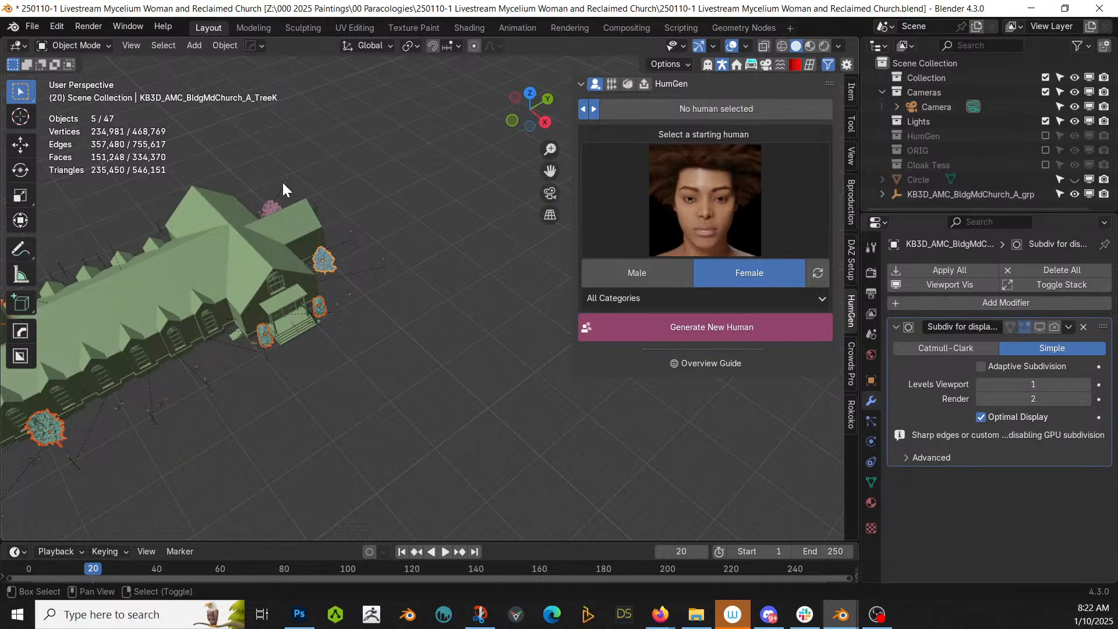
left_click(271, 209, "shift")
key("x")
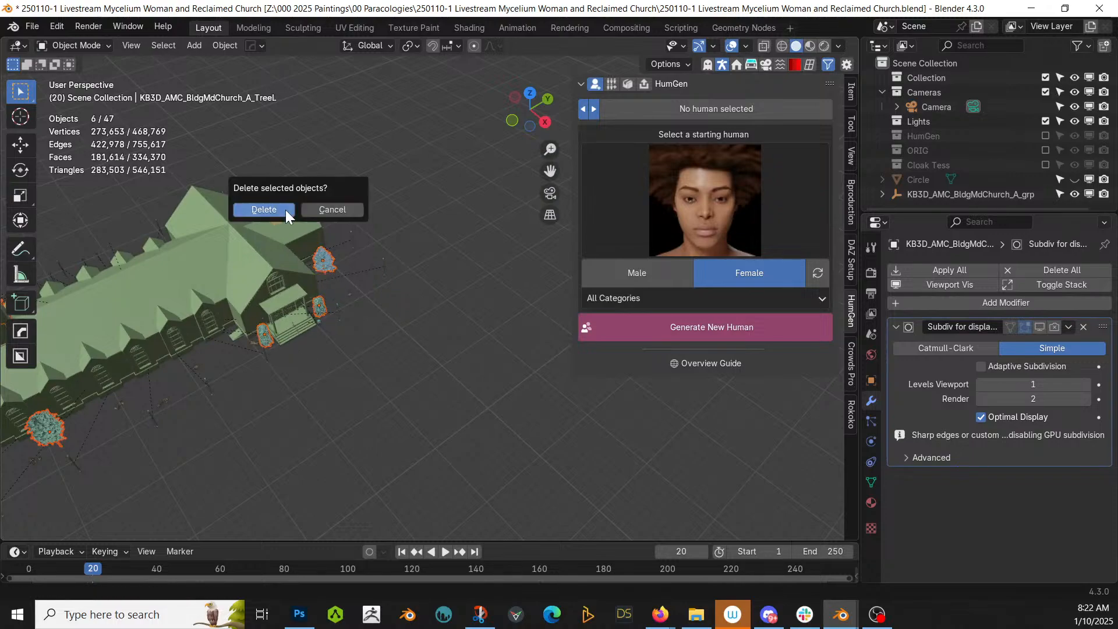
left_click(286, 210)
Select a street light beside the church and reveal its entry in a widened object list.
left_click(382, 261)
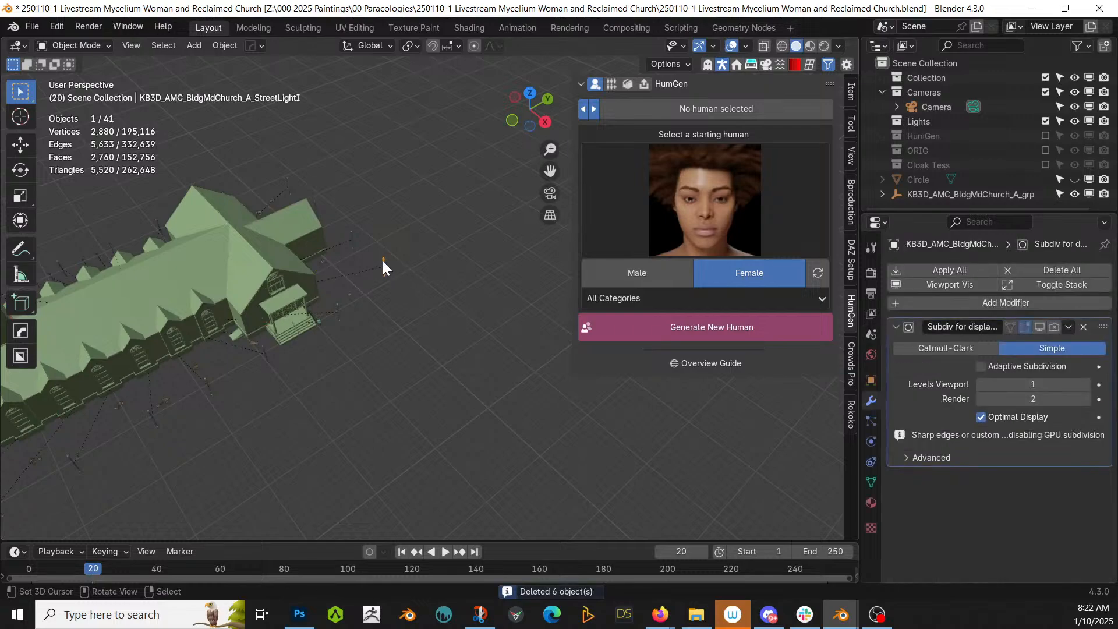
key("KP_Decimal")
scroll(384, 259, "down", 10)
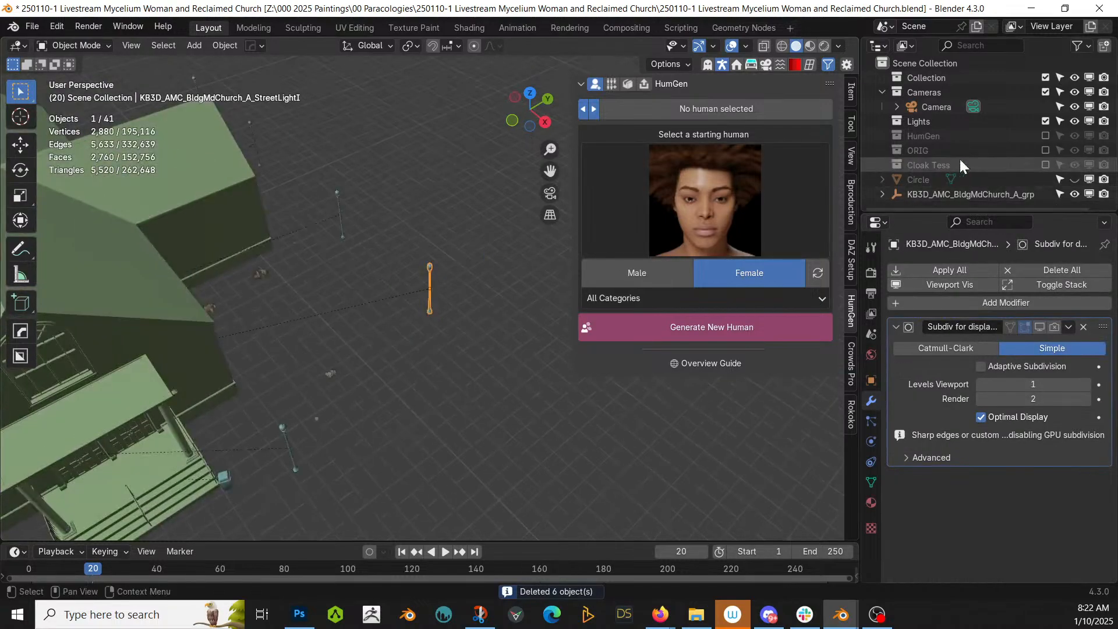
key("KP_Decimal")
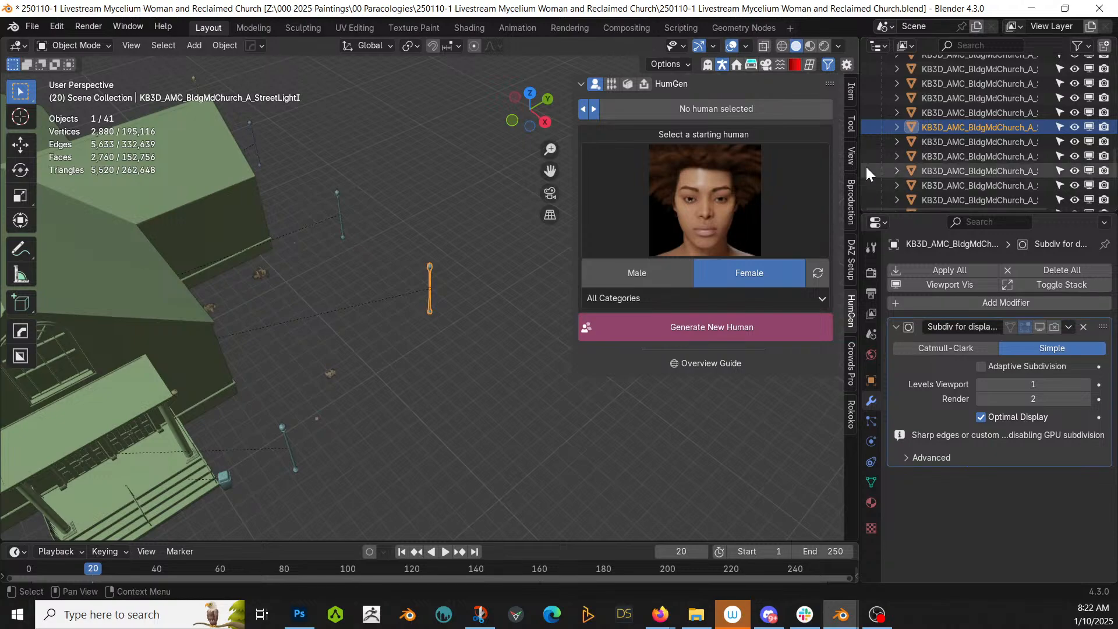
left_click_drag(860, 164, 599, 174)
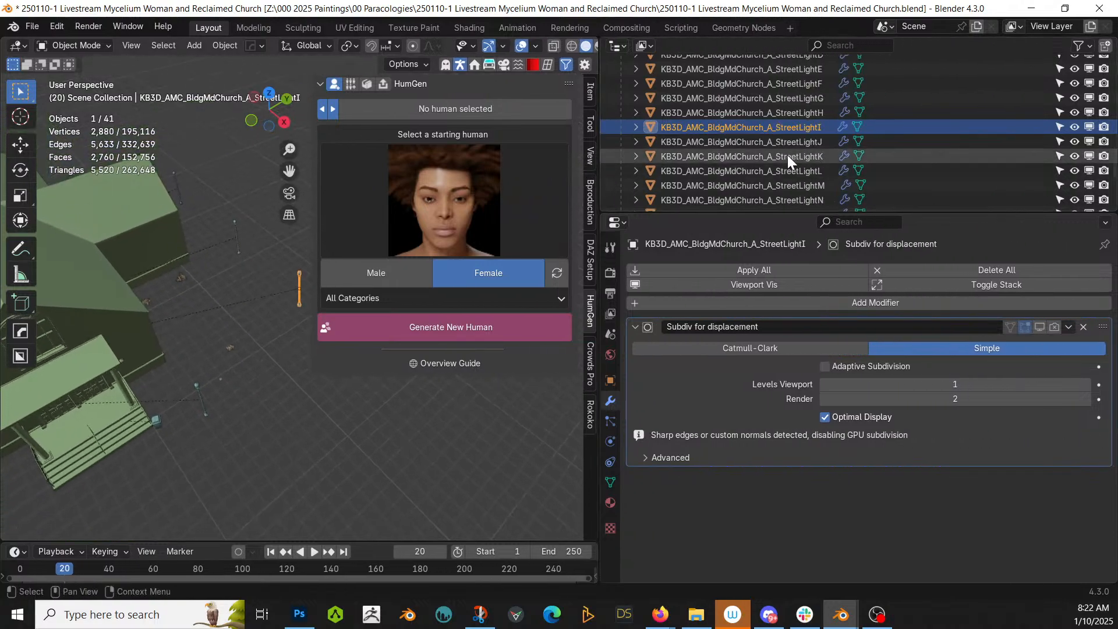
Delete every church prop listed from the Sign through TreeD, including the street lights, trash cans and remaining trees.
scroll(809, 180, "up", 5)
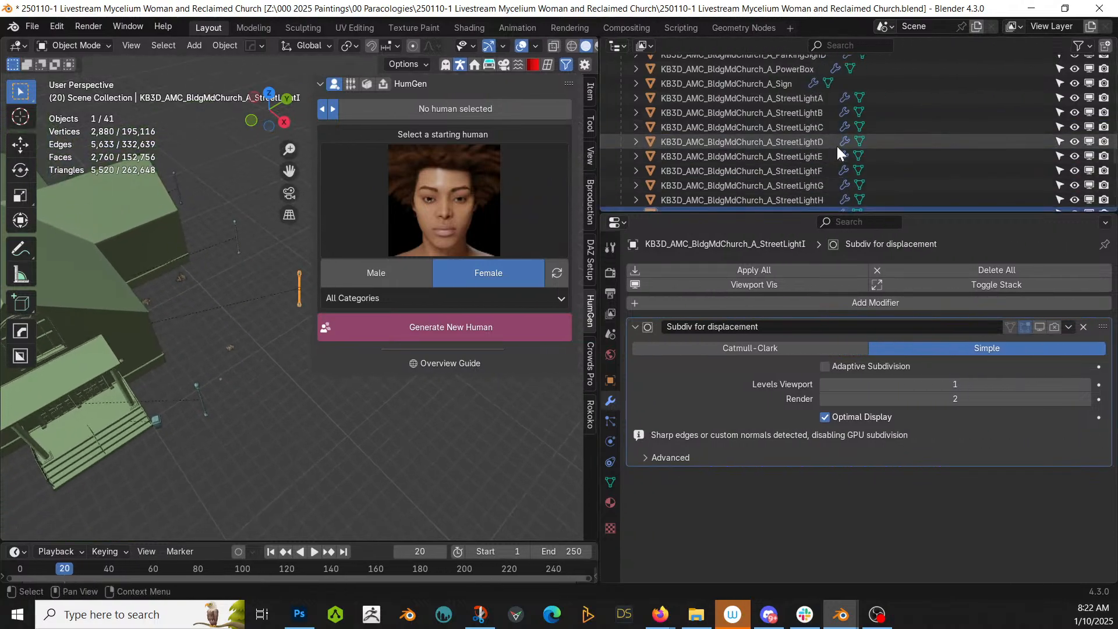
left_click(794, 83)
scroll(199, 271, "down", 8)
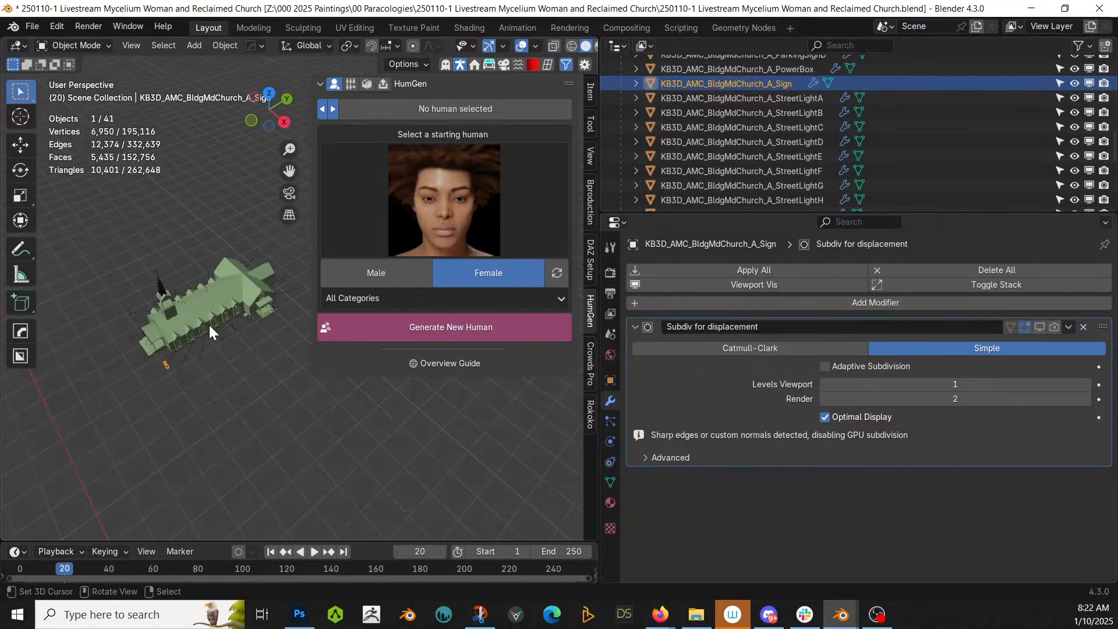
scroll(798, 163, "down", 9)
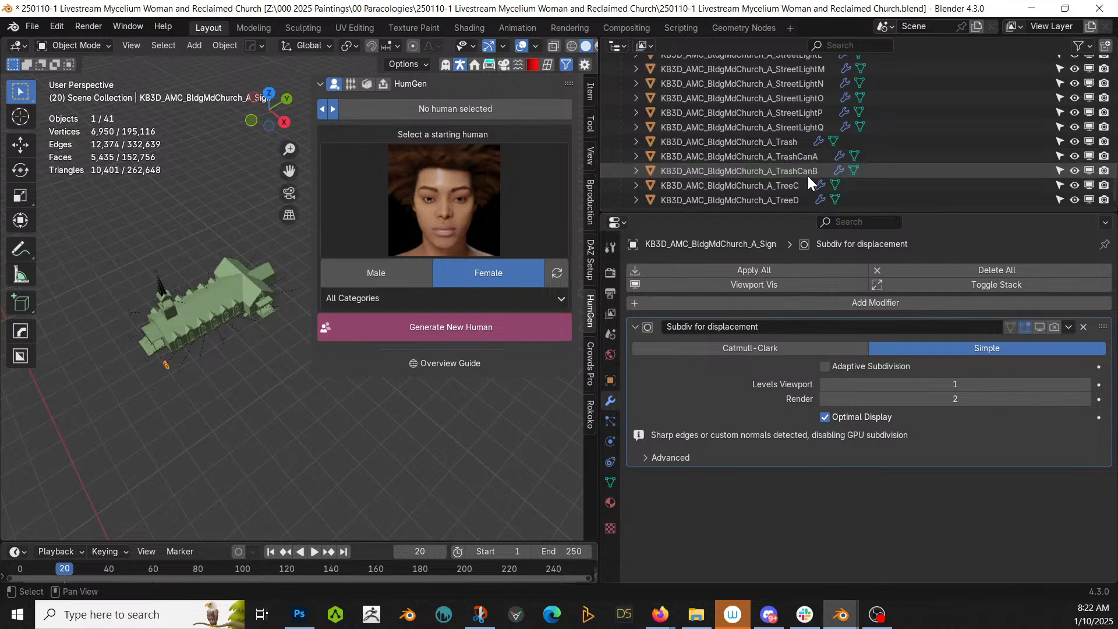
scroll(803, 188, "down", 1)
left_click(798, 190, "shift")
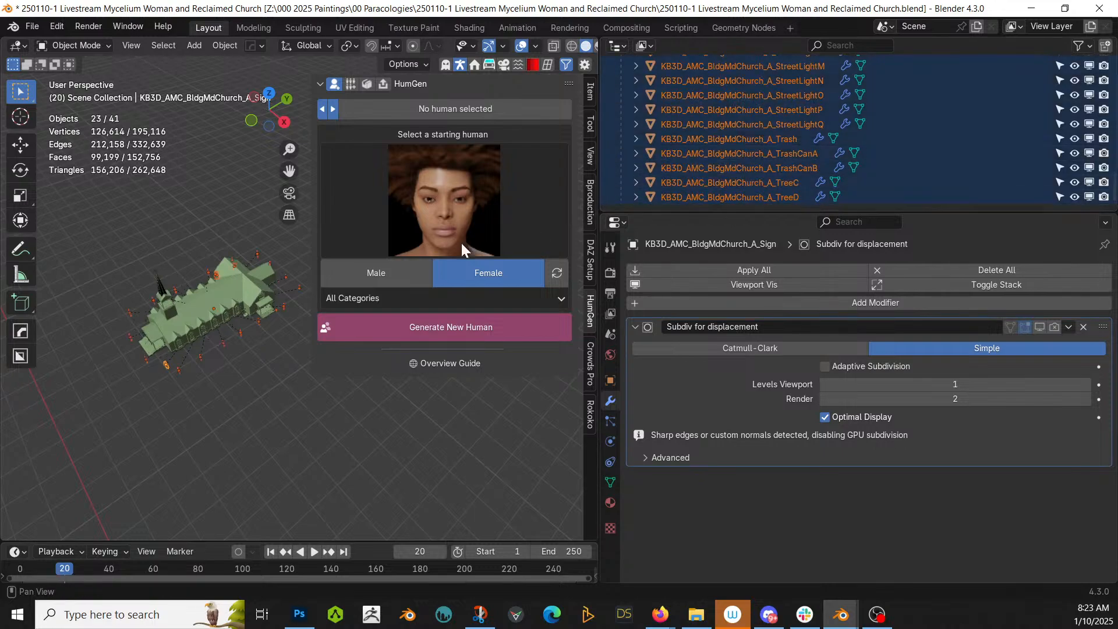
key("x")
left_click(236, 284)
Delete the scattered grass clumps around the base of the church.
left_click(198, 306)
key("KP_Decimal")
middle_click_drag(198, 306, 369, 448)
scroll(233, 331, "up", 3)
scroll(209, 258, "down", 4)
left_click(400, 433)
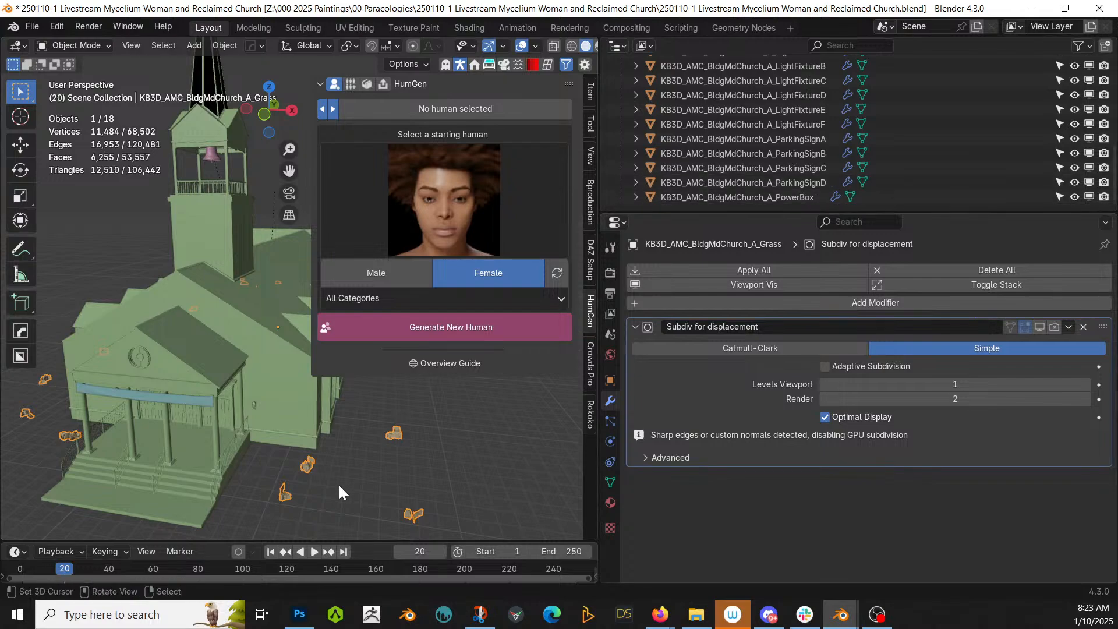
key("Delete")
Delete the four parking signs standing beside the church.
middle_click_drag(425, 358, 547, 445)
left_click_drag(324, 437, 519, 471)
key("x")
left_click(399, 469)
Delete the banner hanging across the church's front porch.
middle_click_drag(399, 469, 297, 460)
left_click(313, 460)
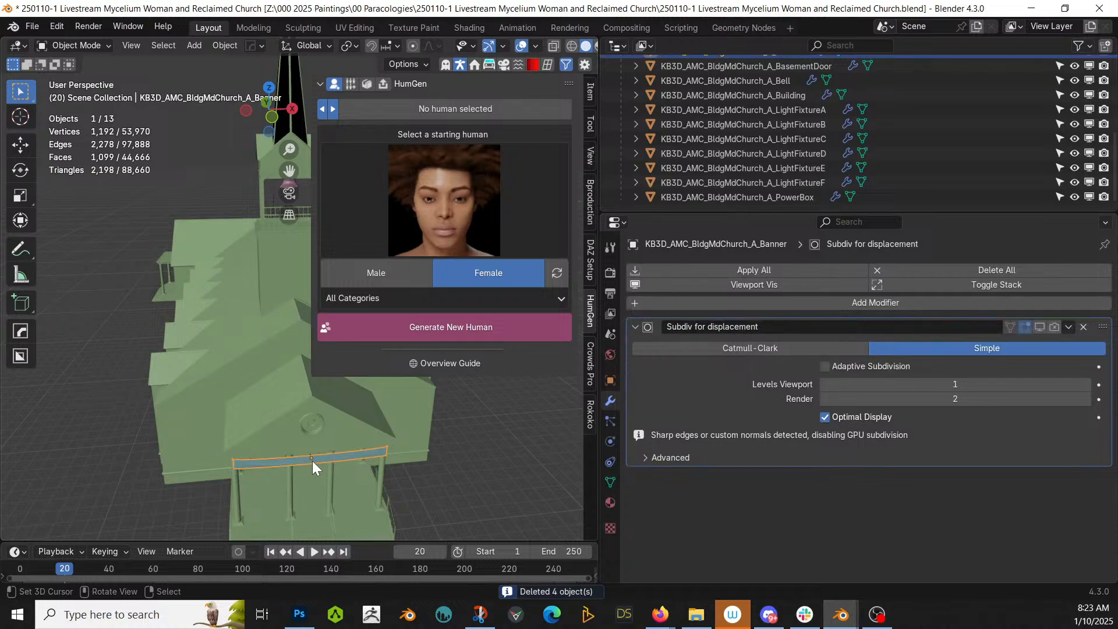
key("Delete")
middle_click_drag(376, 460, 190, 77)
middle_click_drag(399, 490, 246, 415)
scroll(246, 415, "down", 7)
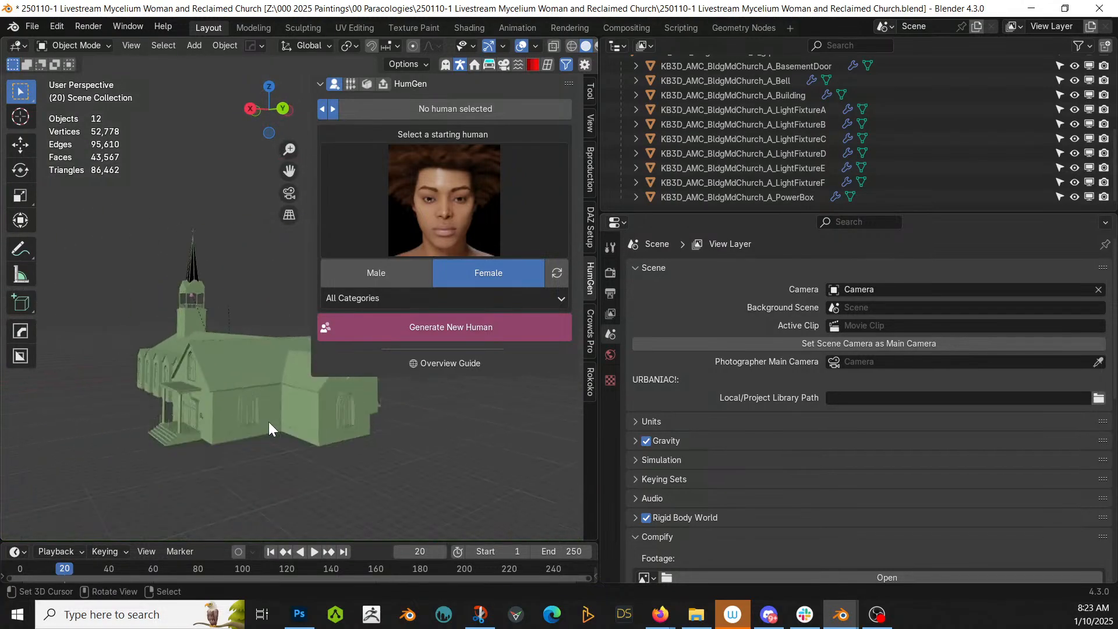
Widen the viewport and join all remaining church objects into the main building mesh.
left_click_drag(600, 177, 1037, 177)
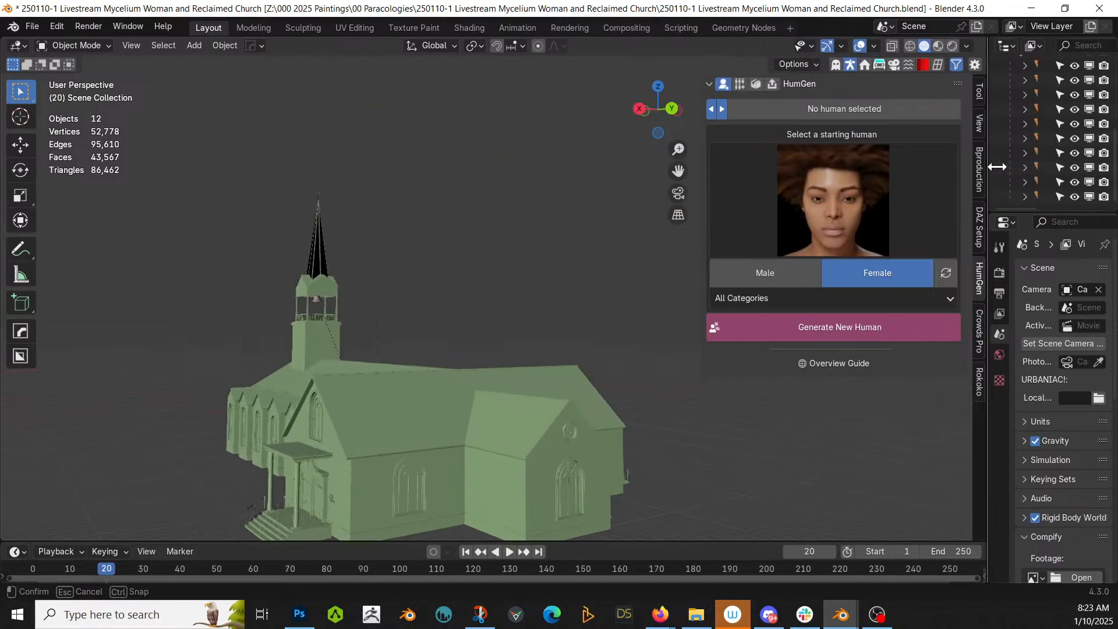
middle_click_drag(405, 298, 445, 354)
key("a")
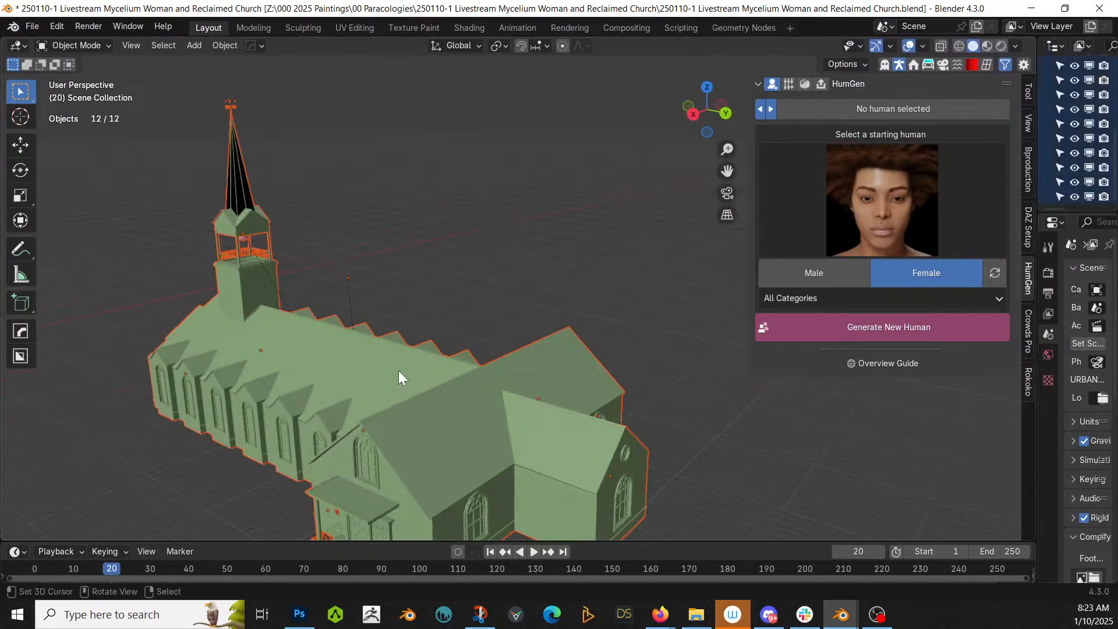
left_click(426, 409, "shift")
key("ctrl+j")
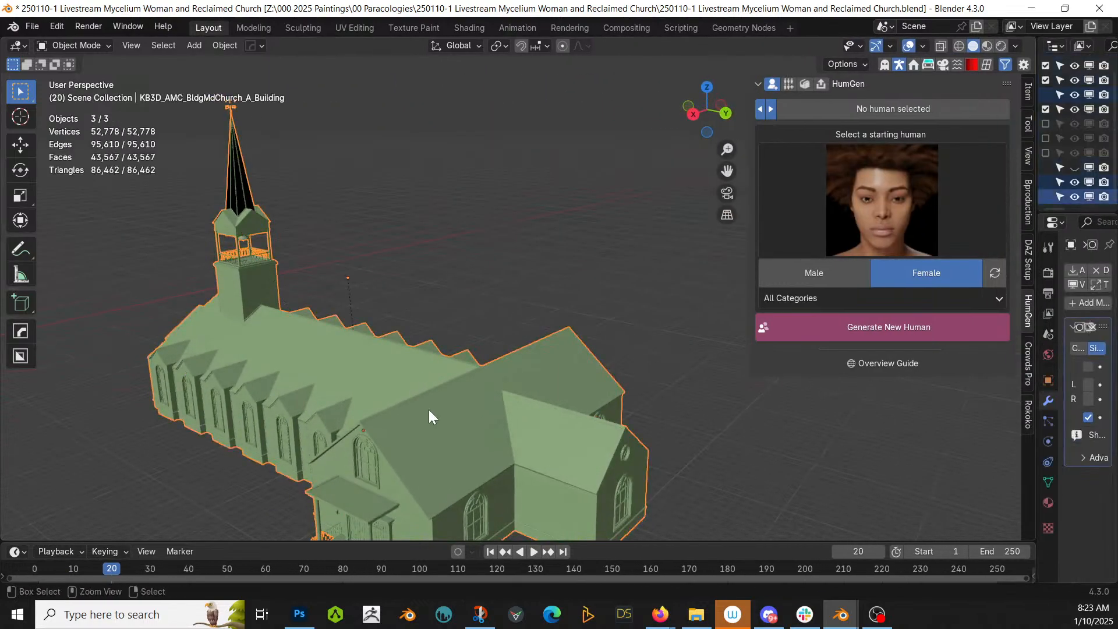
Isolate the joined church in local view and clear its parent from above.
key("slash")
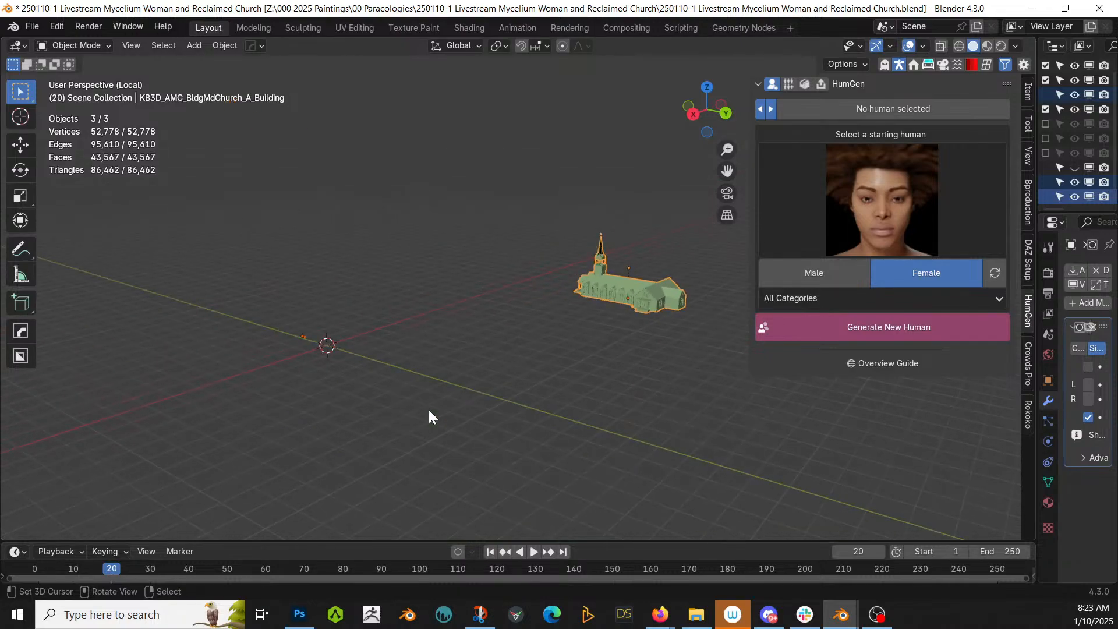
middle_click_drag(434, 412, 608, 434)
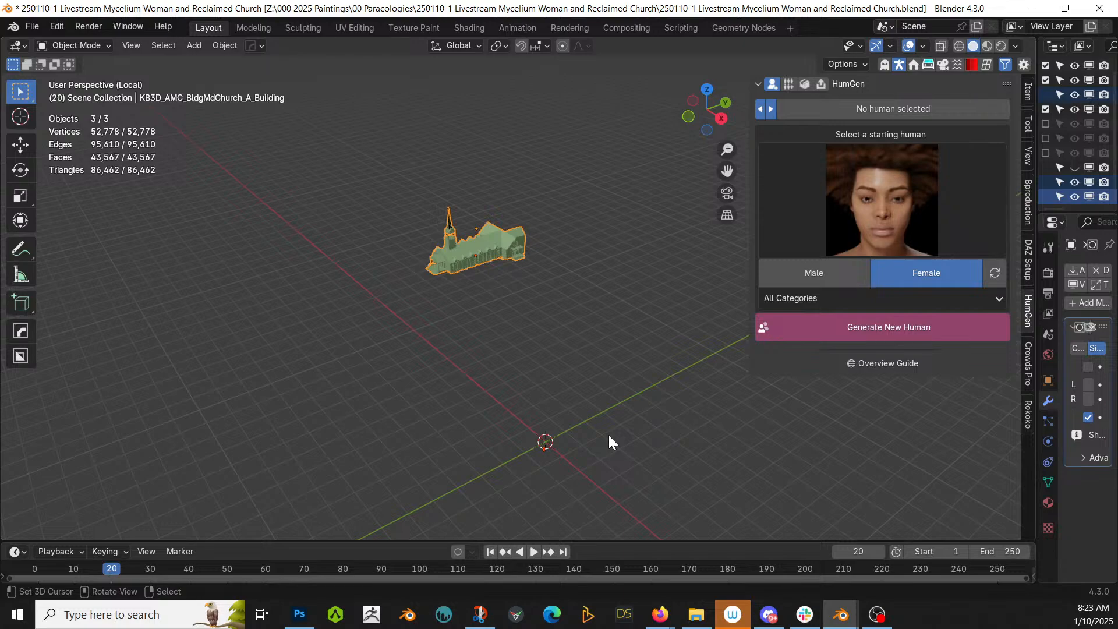
key("KP_7")
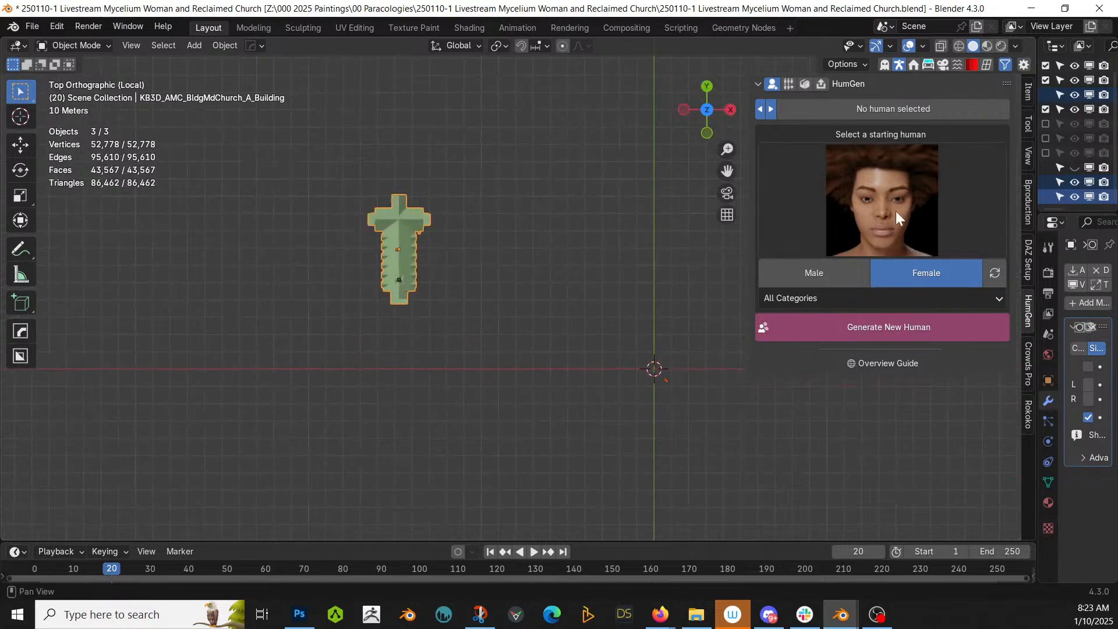
key("alt+p")
left_click(519, 278)
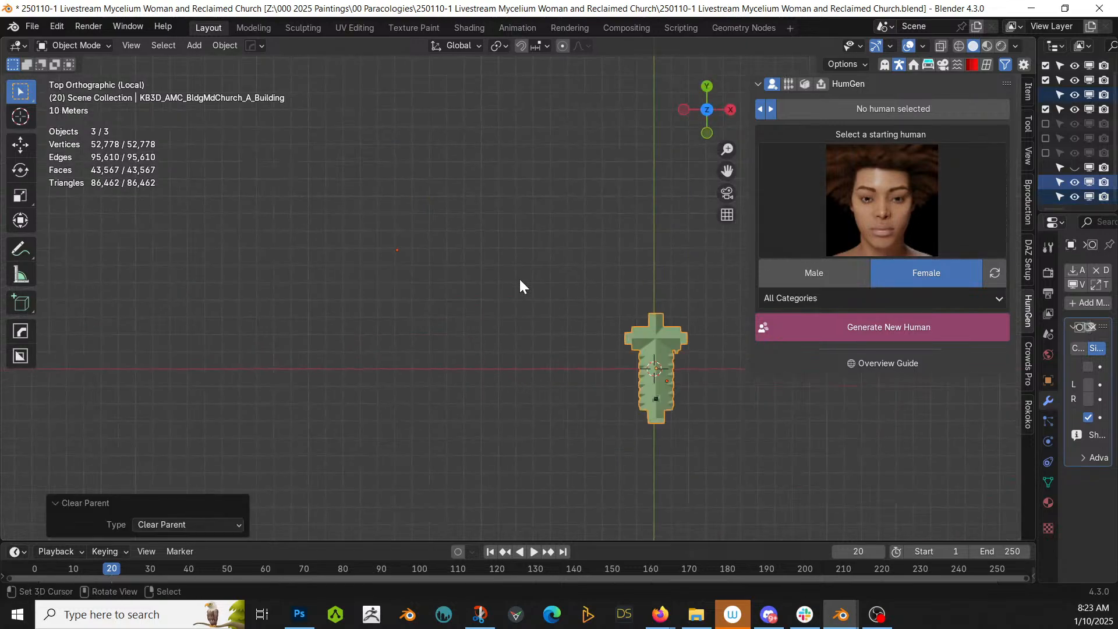
Delete the leftover empty group object KB3D_AMC_BldgMdChurch_A_grp.
left_click_drag(1037, 186, 849, 187)
left_click(918, 198)
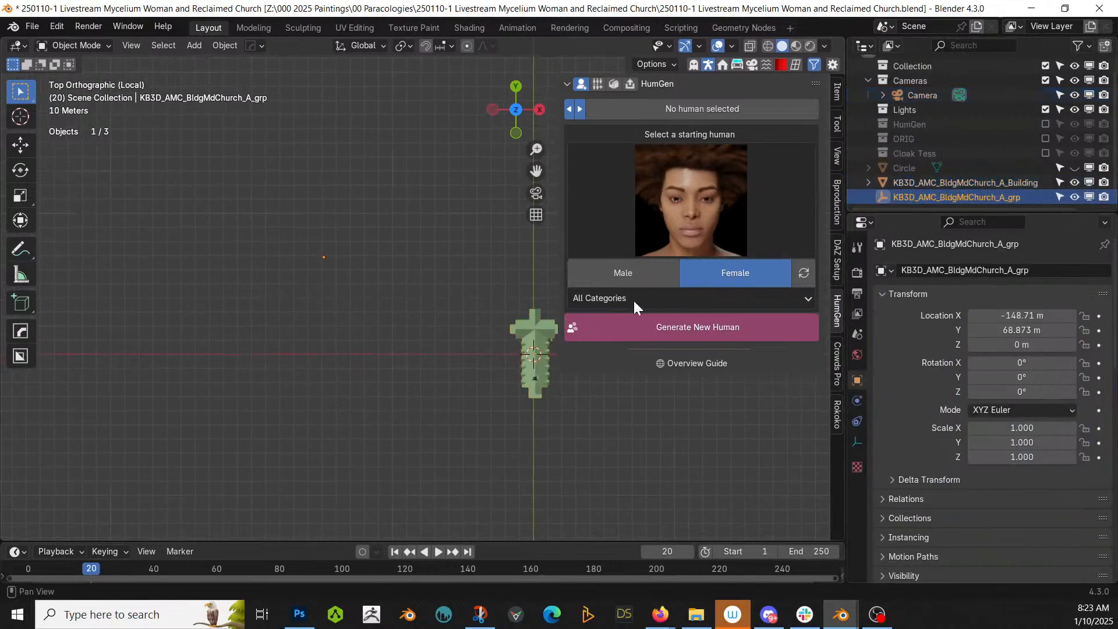
key("Delete")
Select the church building, frame it in perspective and narrow the sidebar covering the viewport.
left_click(523, 369)
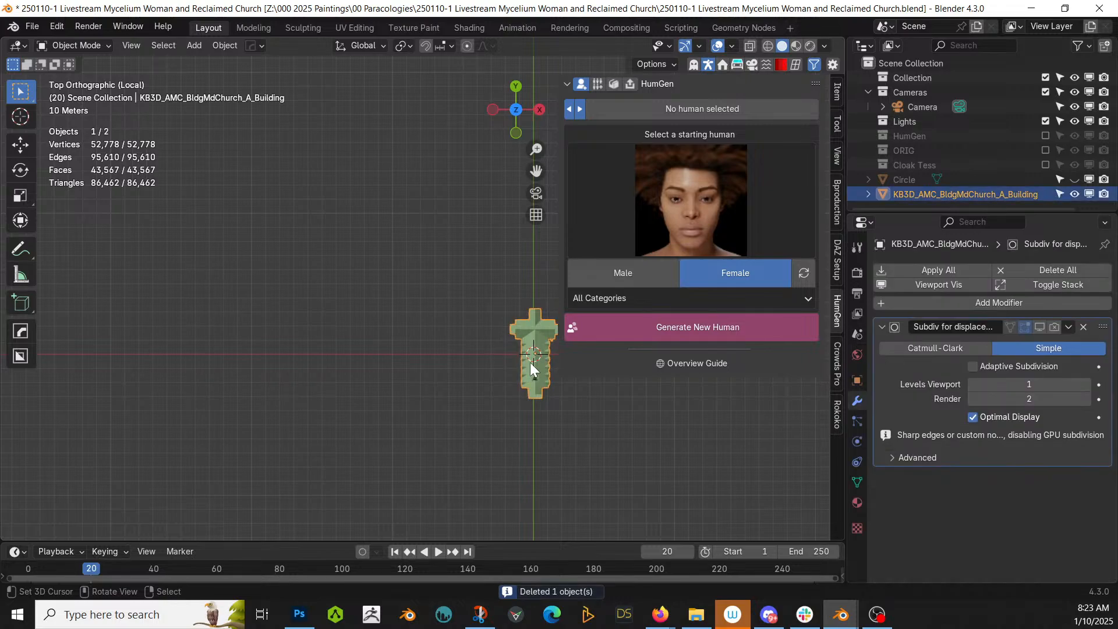
key("KP_Decimal")
middle_click_drag(530, 362, 476, 219)
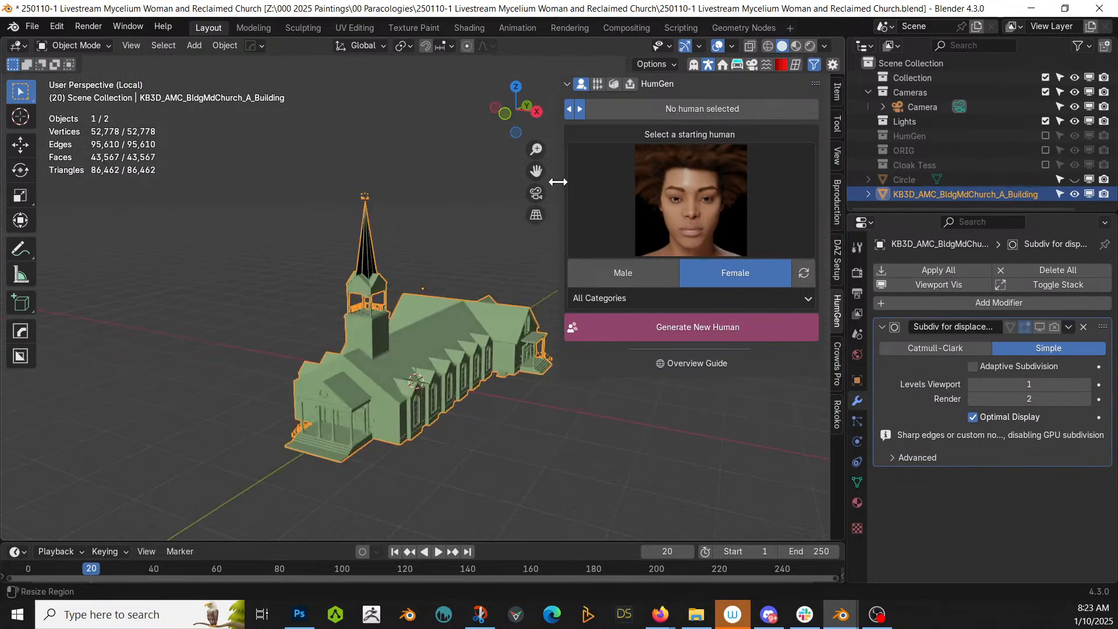
left_click_drag(563, 183, 746, 185)
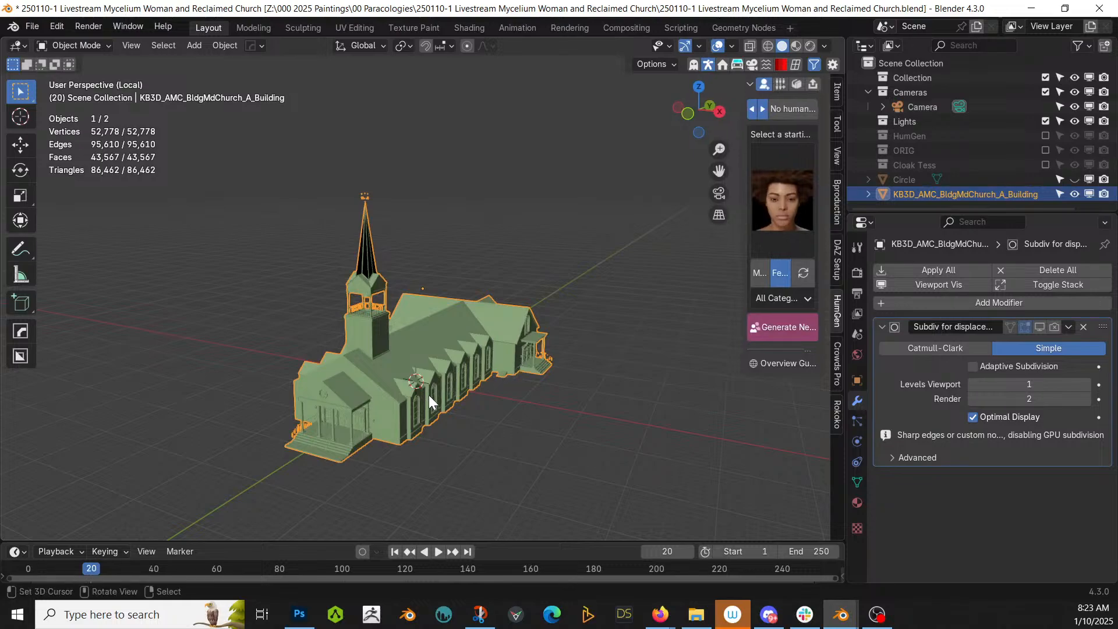
Search the addable objects for a plastic wrap tool using the terms "plastic" and "wrap".
key("shift+a")
mouse_move(403, 215)
right_click(372, 365)
key("shift+a")
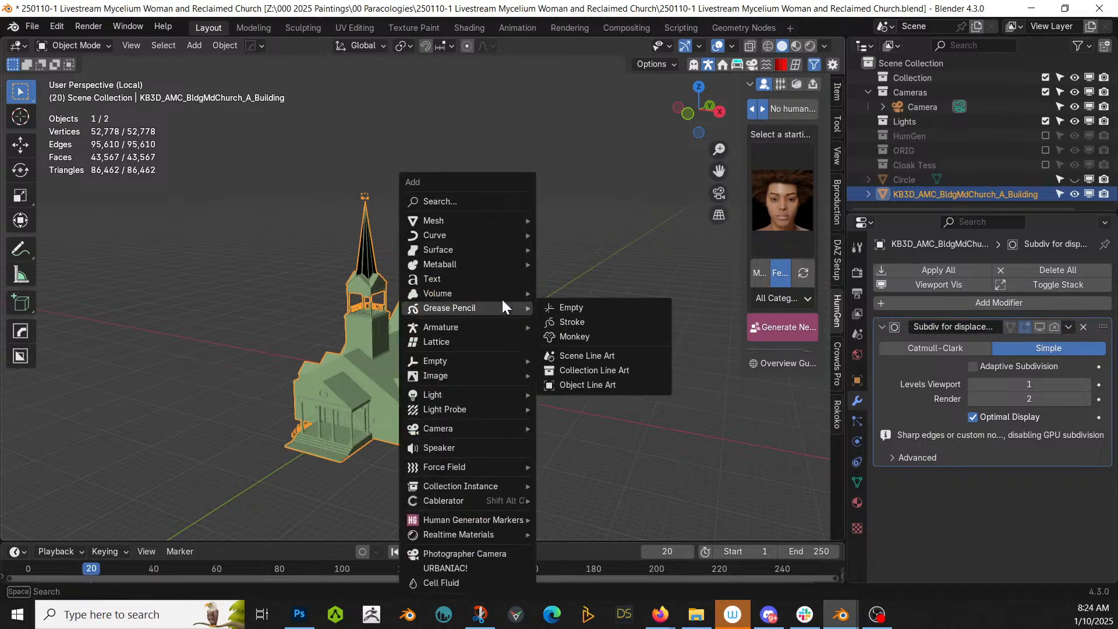
left_click(466, 197)
type("plastic")
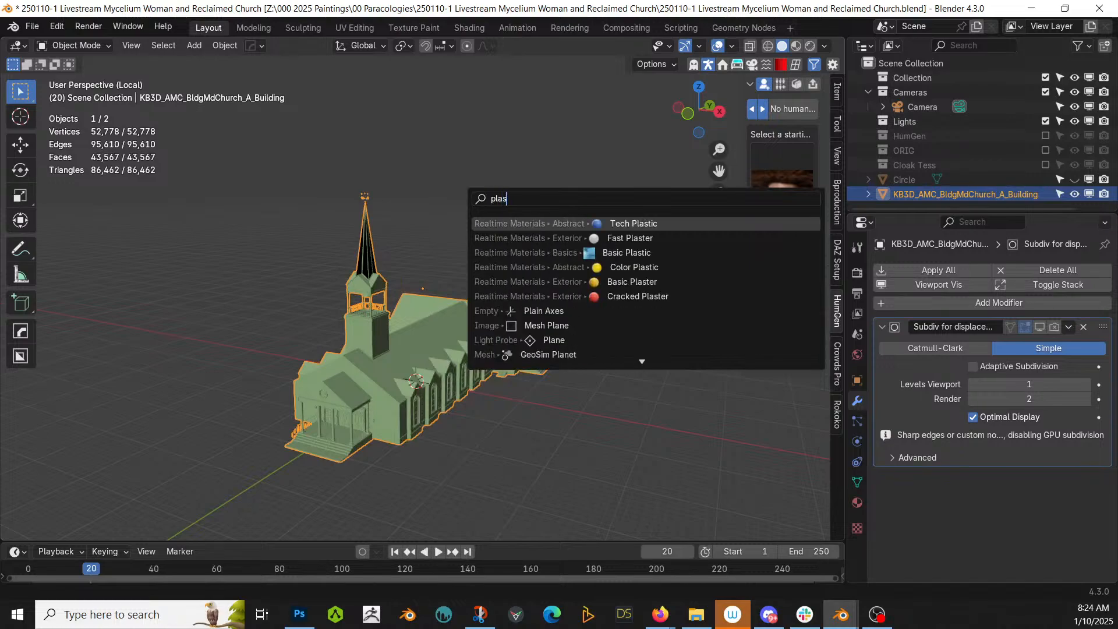
key("BackSpace")
key("BackSpace")
key("BackSpace")
key("BackSpace")
key("BackSpace")
key("BackSpace")
key("BackSpace")
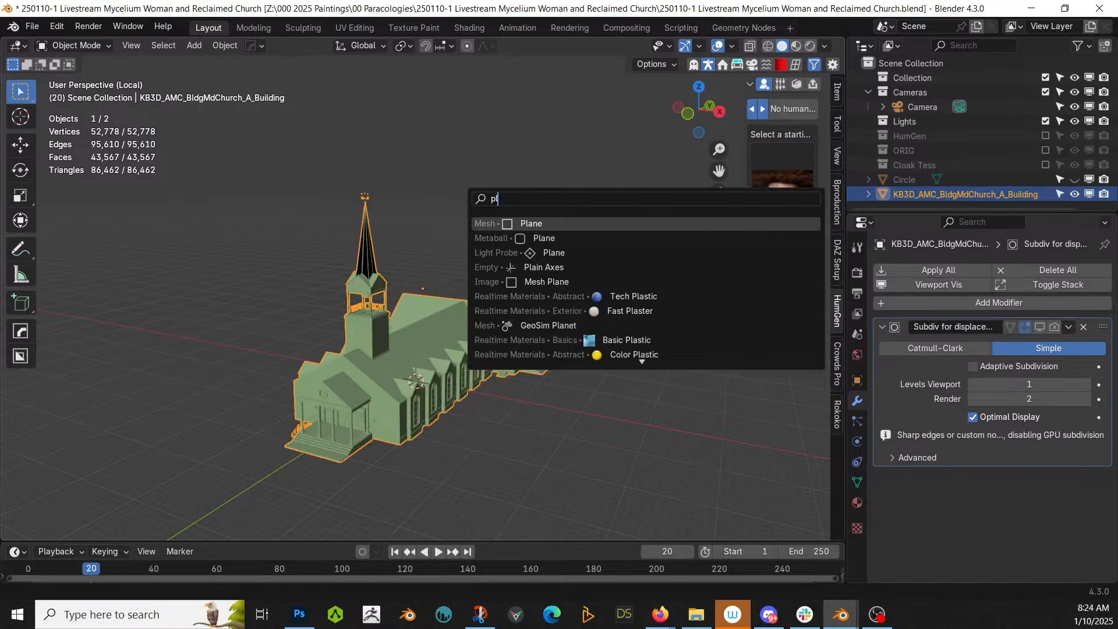
type("wrap")
key("BackSpace")
key("BackSpace")
key("BackSpace")
key("BackSpace")
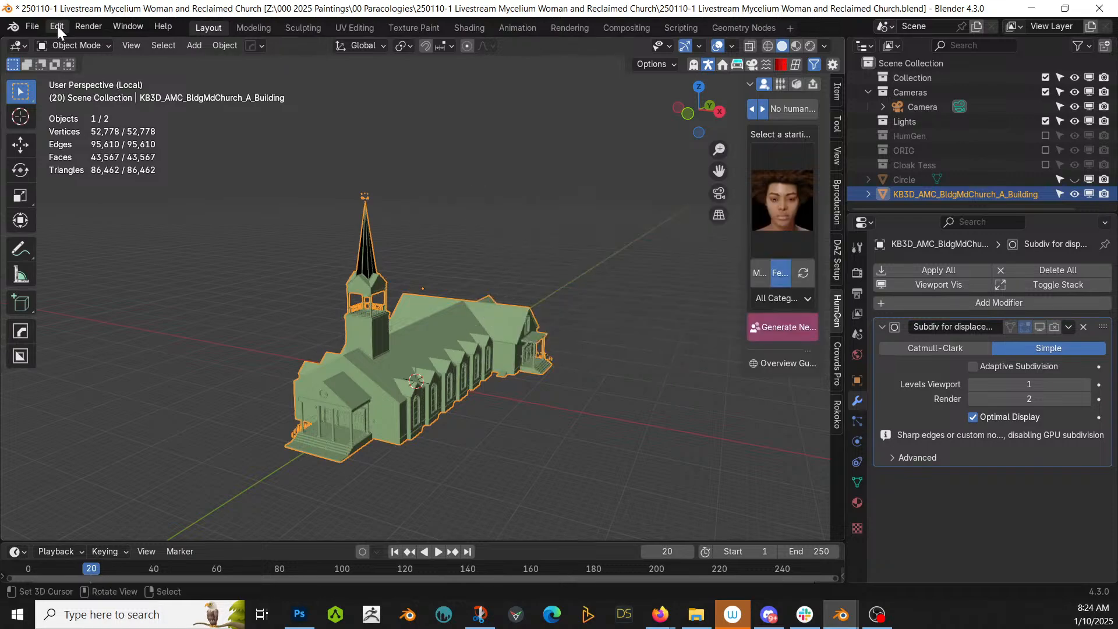
Open the add-on preferences and search the installed add-ons for "pl" and "wra".
left_click(57, 26)
left_click(108, 209)
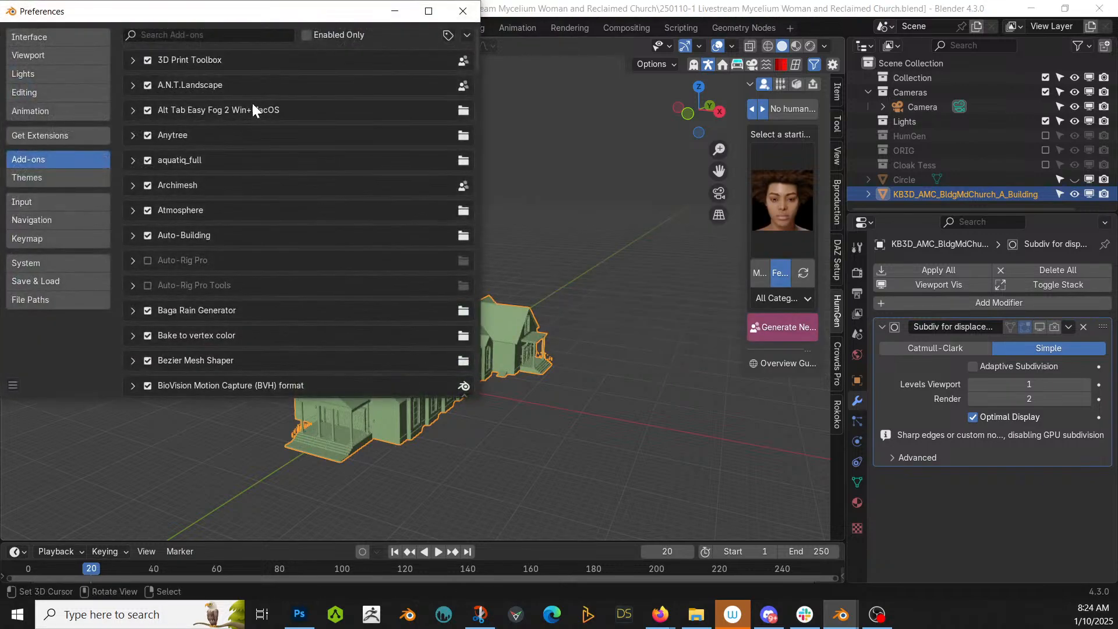
left_click(180, 34)
type("plant")
key("BackSpace")
key("BackSpace")
key("BackSpace")
key("BackSpace")
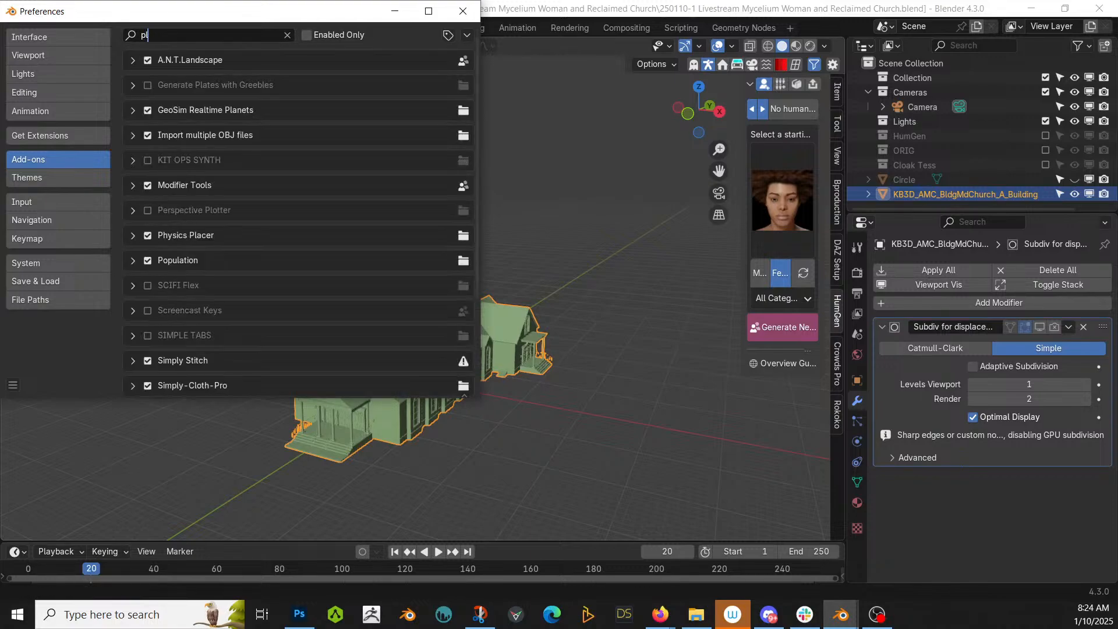
key("BackSpace")
type("wra")
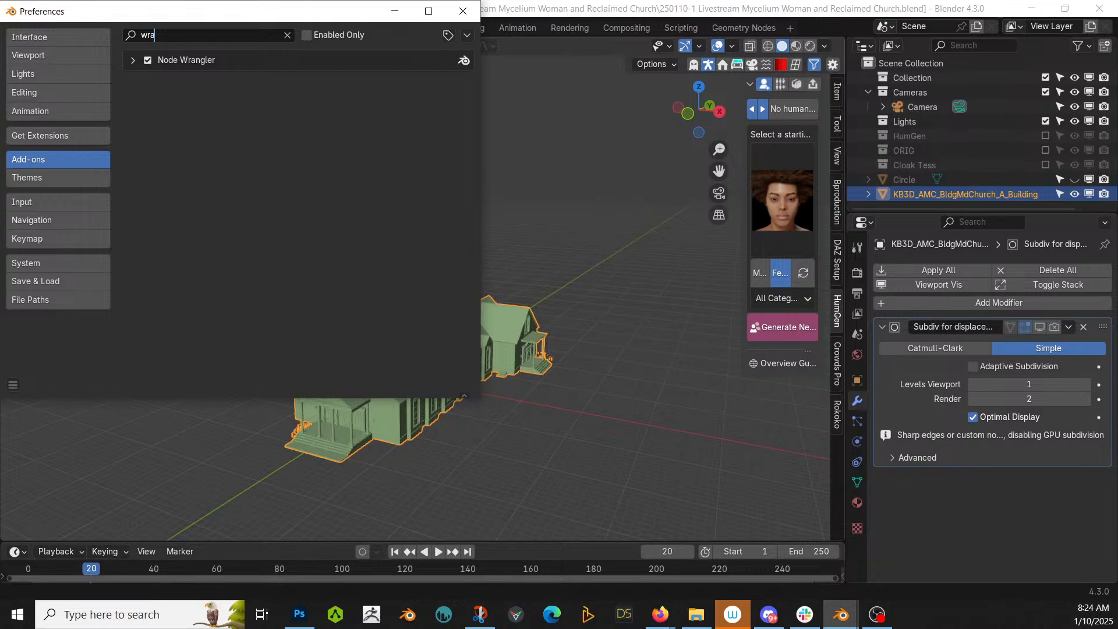
key("BackSpace")
key("BackSpace")
key("BackSpace")
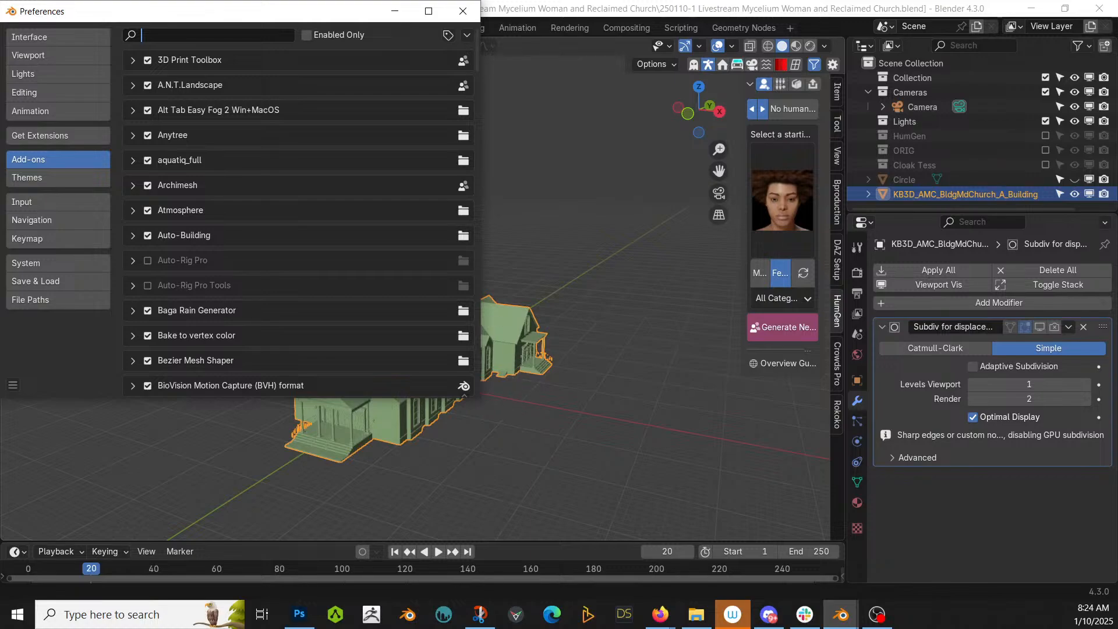
Enlarge the preferences window and browse to E:\00 Blender Source for an add-on to install from disk, sorting the folders by name.
left_click_drag(481, 396, 784, 576)
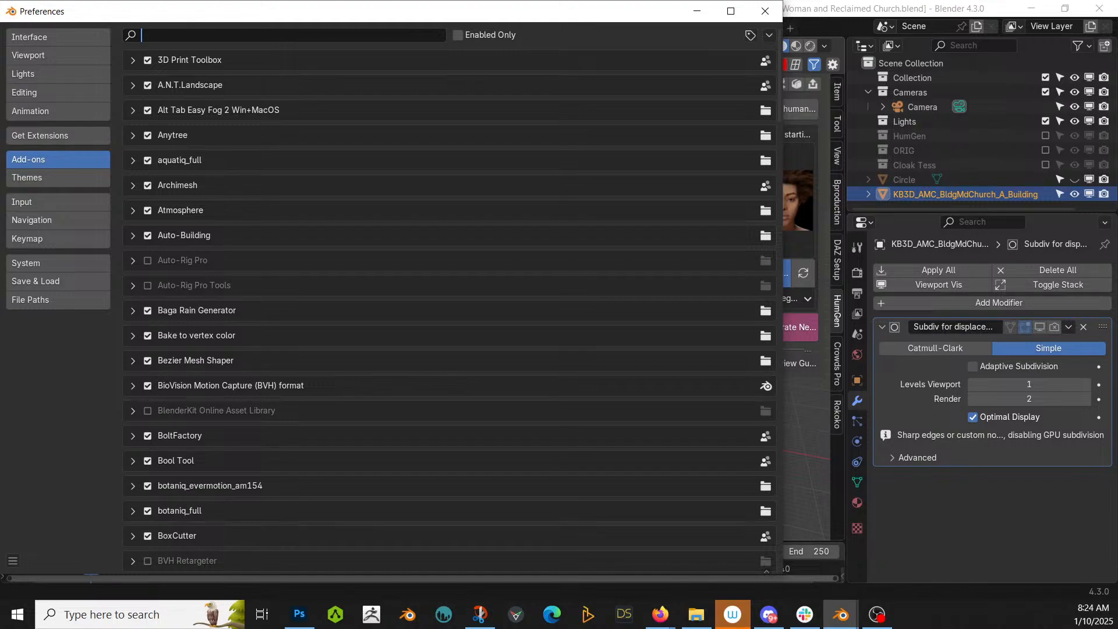
left_click(770, 34)
left_click(713, 71)
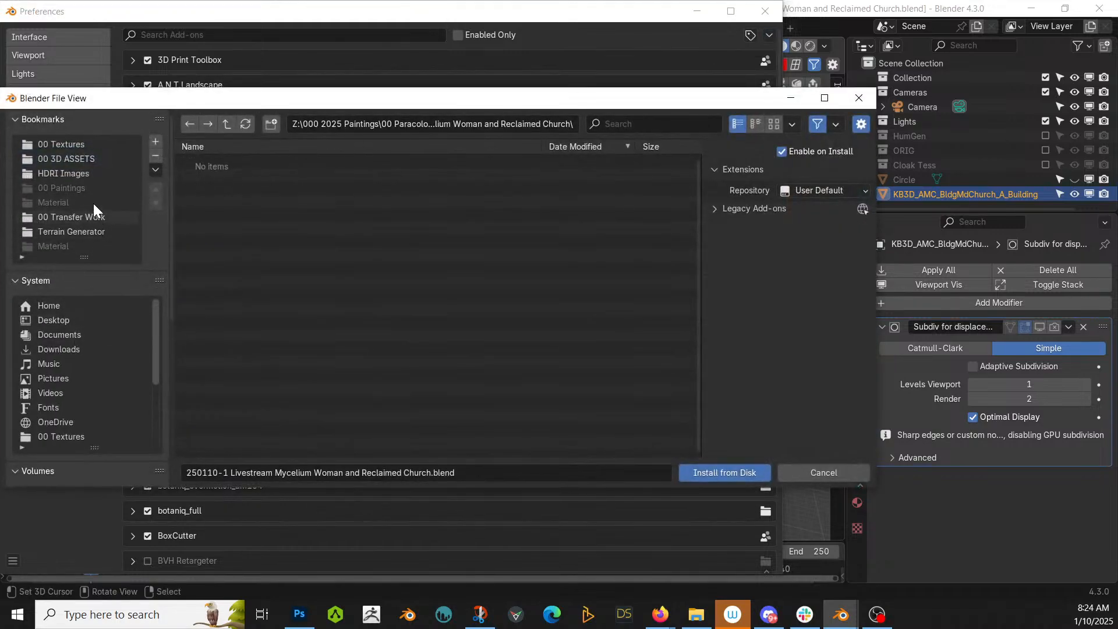
left_click(76, 158)
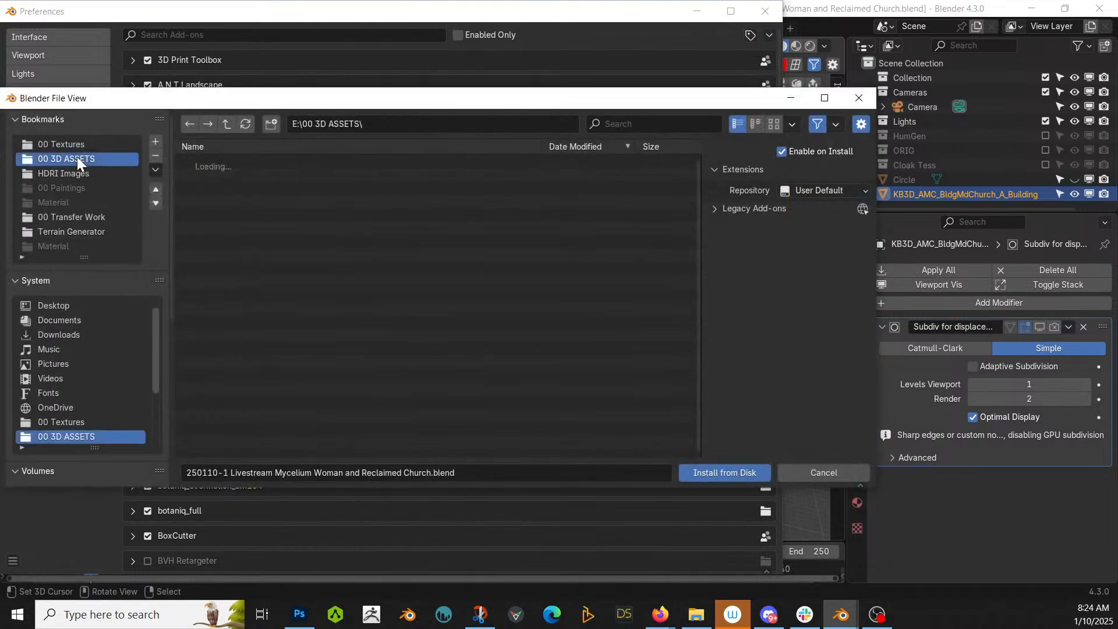
left_click(225, 124)
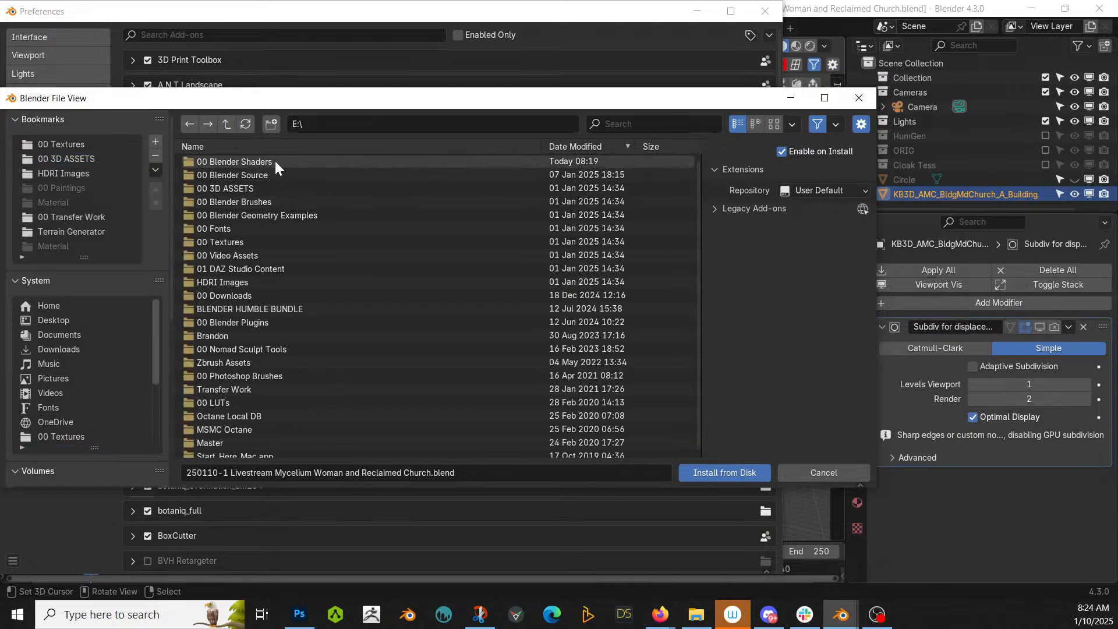
left_click(261, 175)
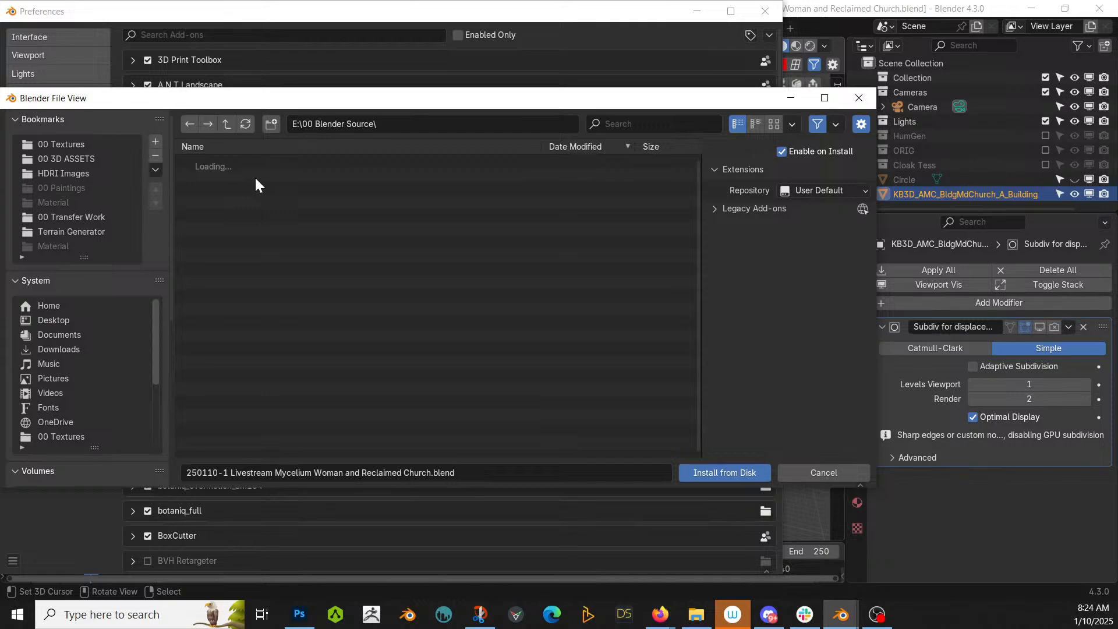
left_click(282, 145)
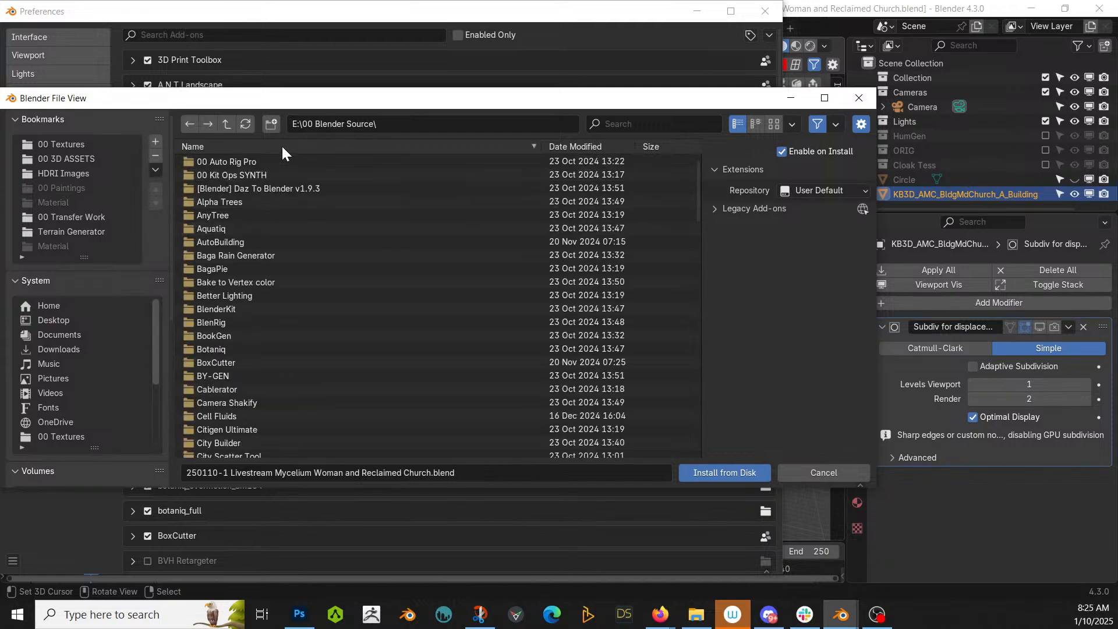
Look through the Blender Source folders for the wrapping add-on and search them for "wrap" and "plan".
scroll(312, 253, "down", 2)
scroll(311, 272, "down", 10)
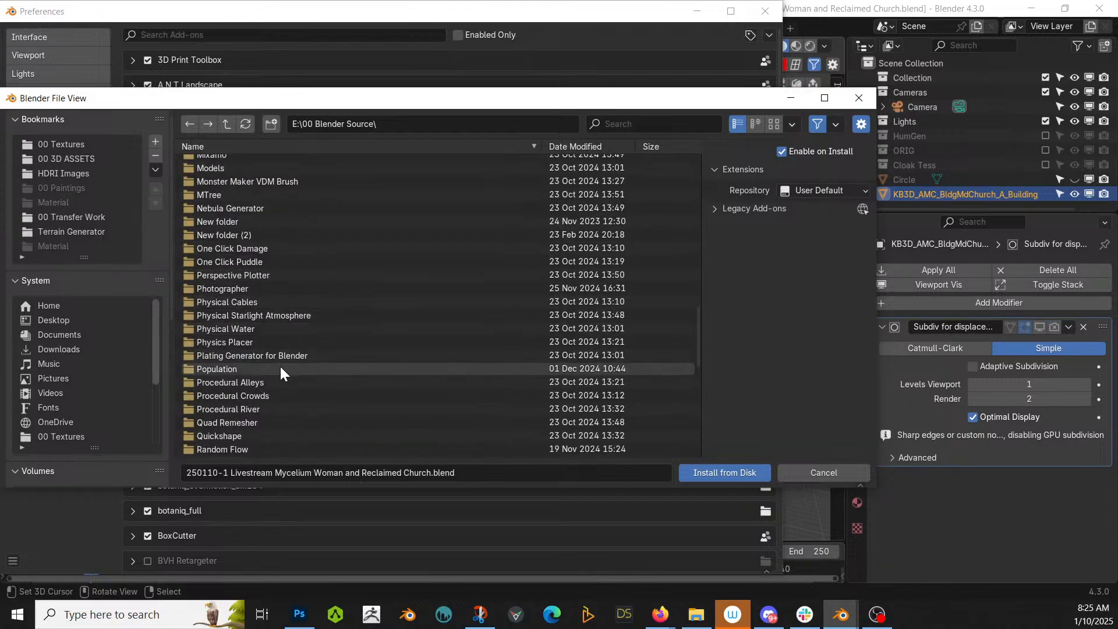
scroll(295, 384, "down", 5)
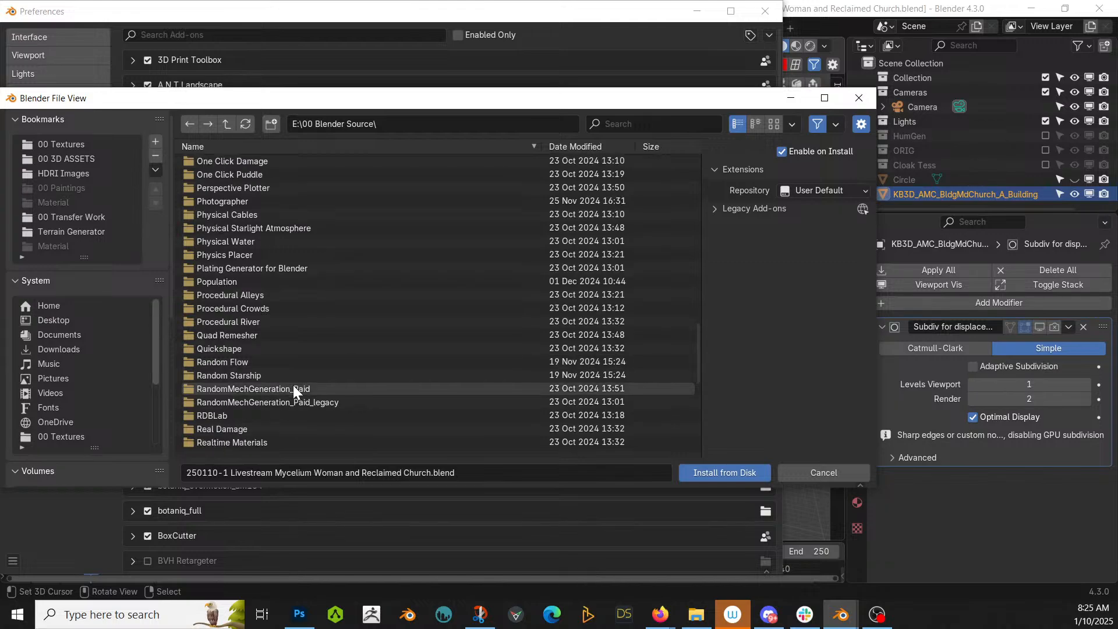
scroll(291, 387, "down", 4)
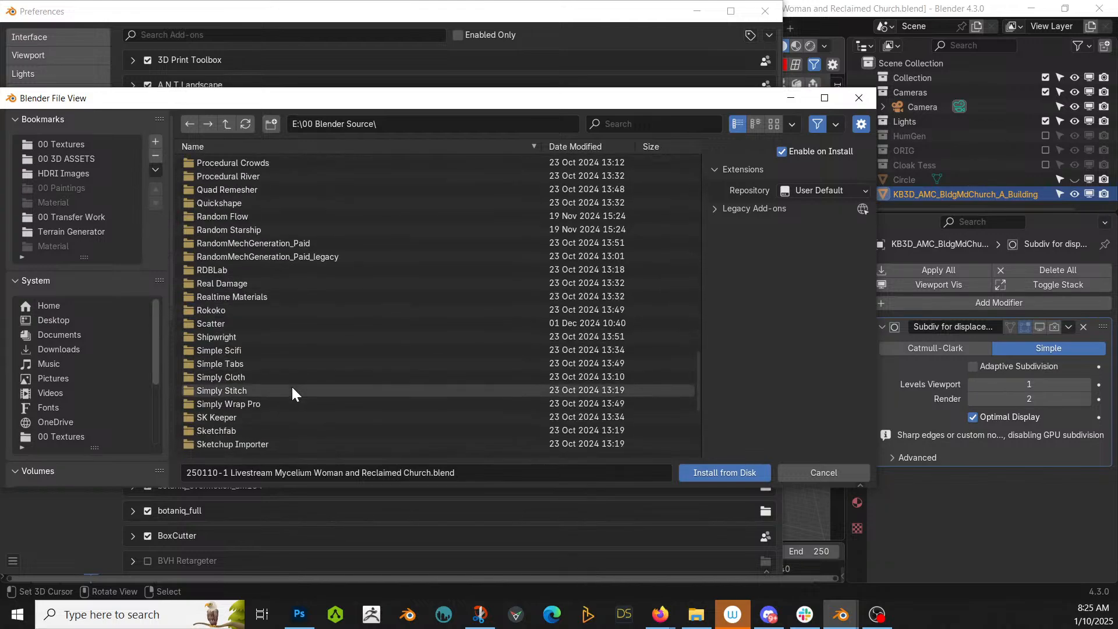
scroll(291, 385, "down", 3)
scroll(292, 385, "up", 6)
left_click(629, 125)
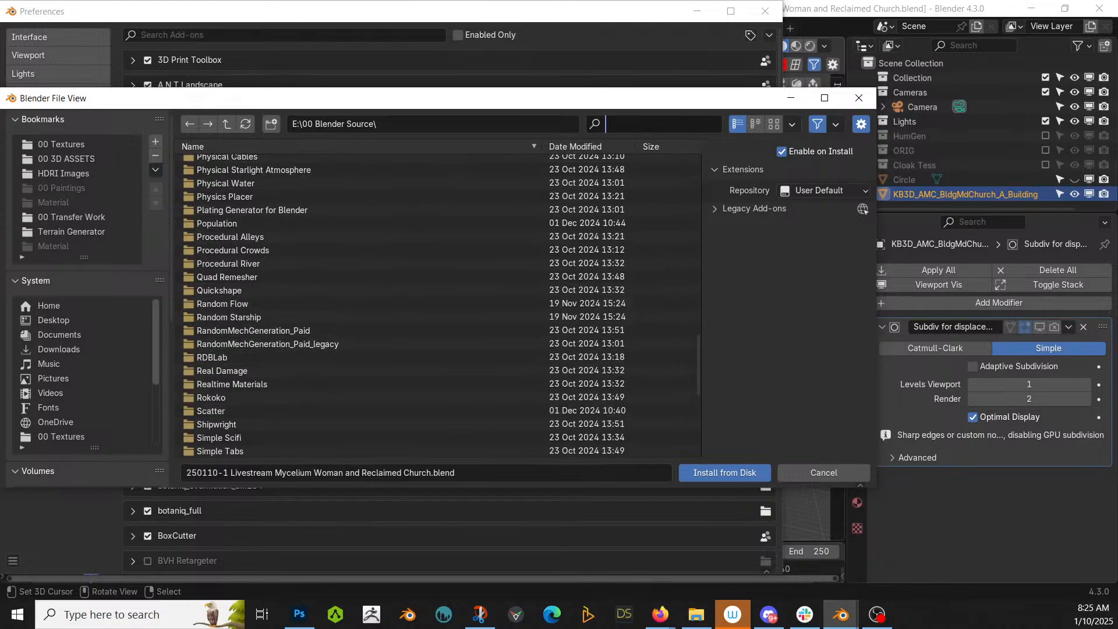
type("wrap")
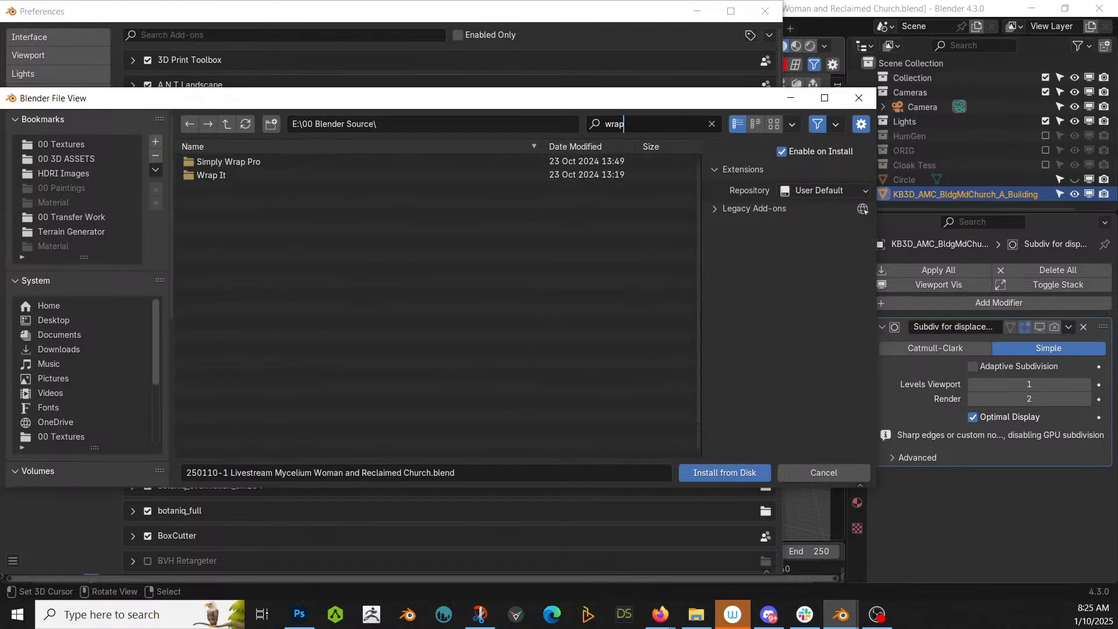
key("BackSpace")
key("BackSpace")
key("BackSpace")
key("BackSpace")
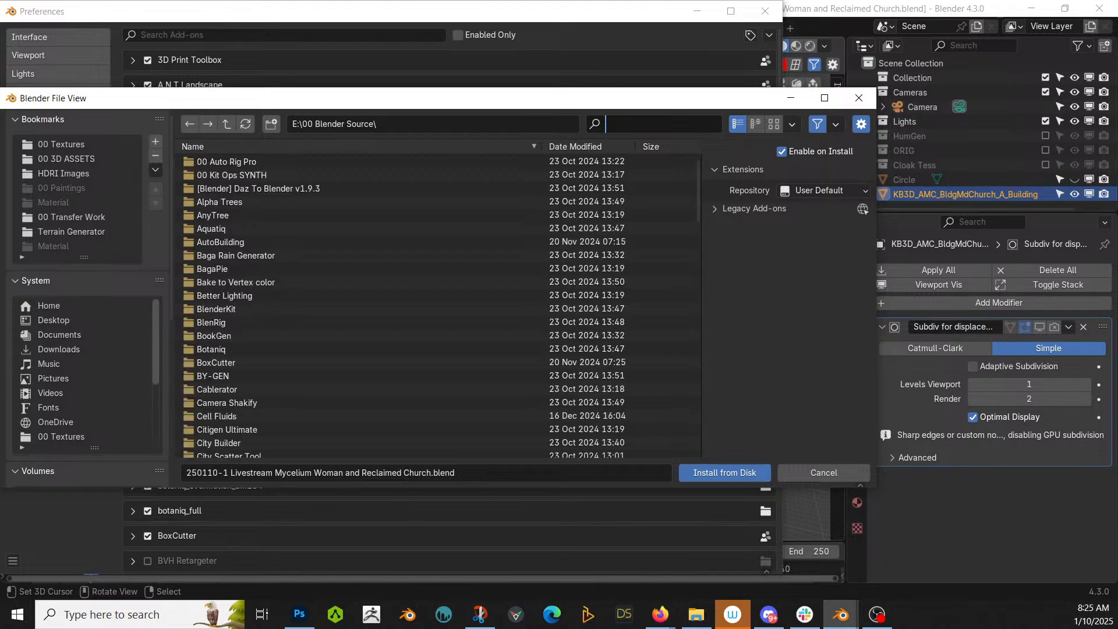
type("plan")
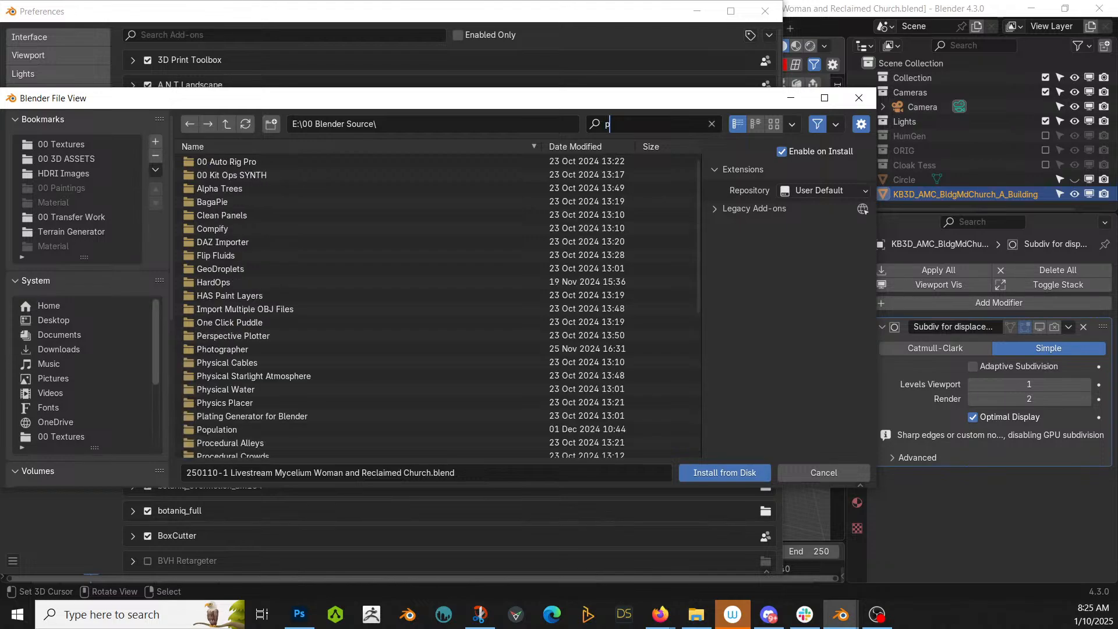
key("BackSpace")
key("BackSpace")
key("BackSpace")
key("BackSpace")
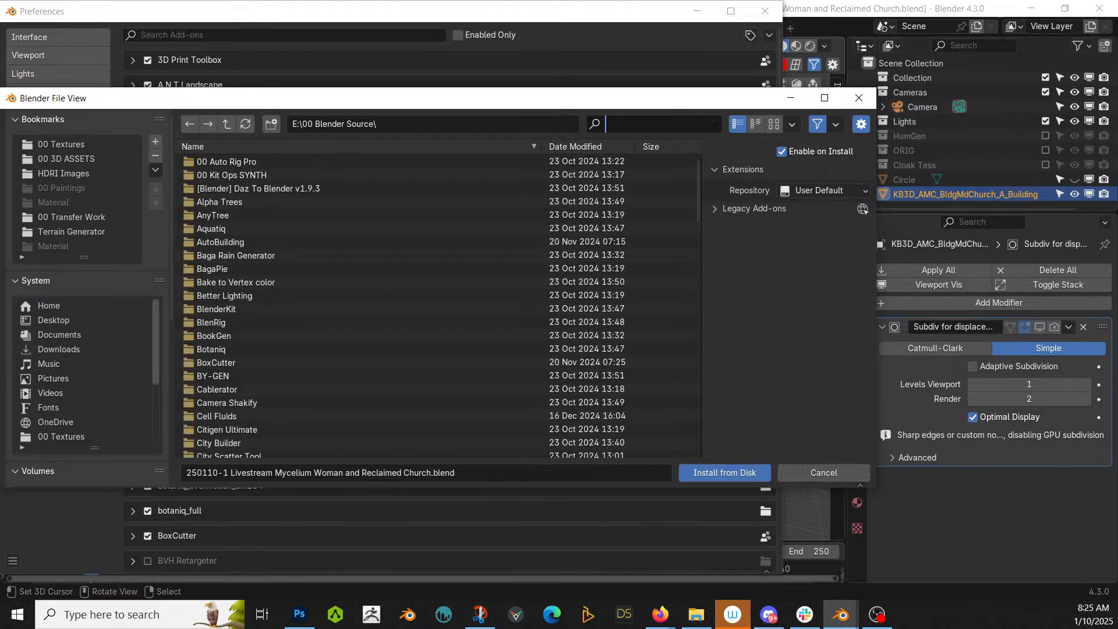
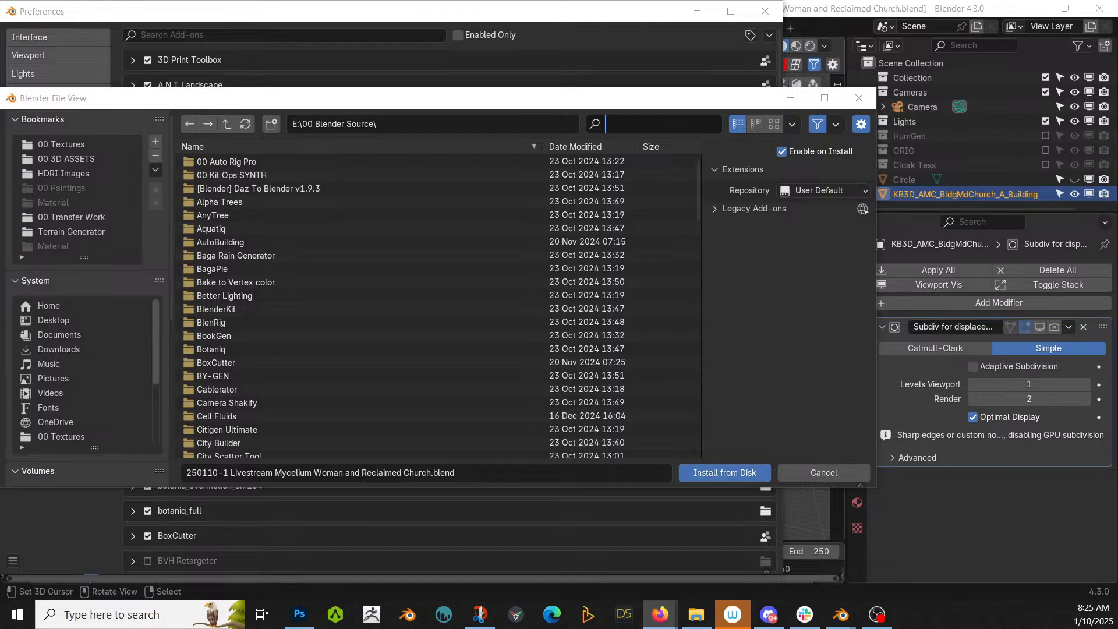
Cancel the install file browser, search the installed add-ons for "wra" and clear the search.
key("alt+Tab")
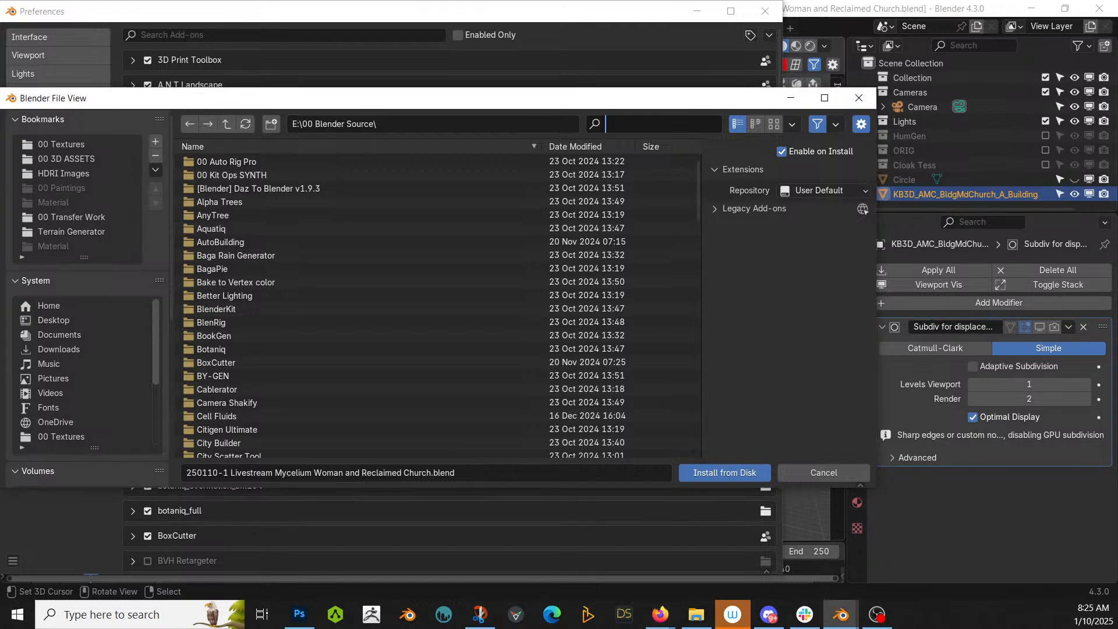
left_click(859, 99)
left_click(212, 34)
type("wr")
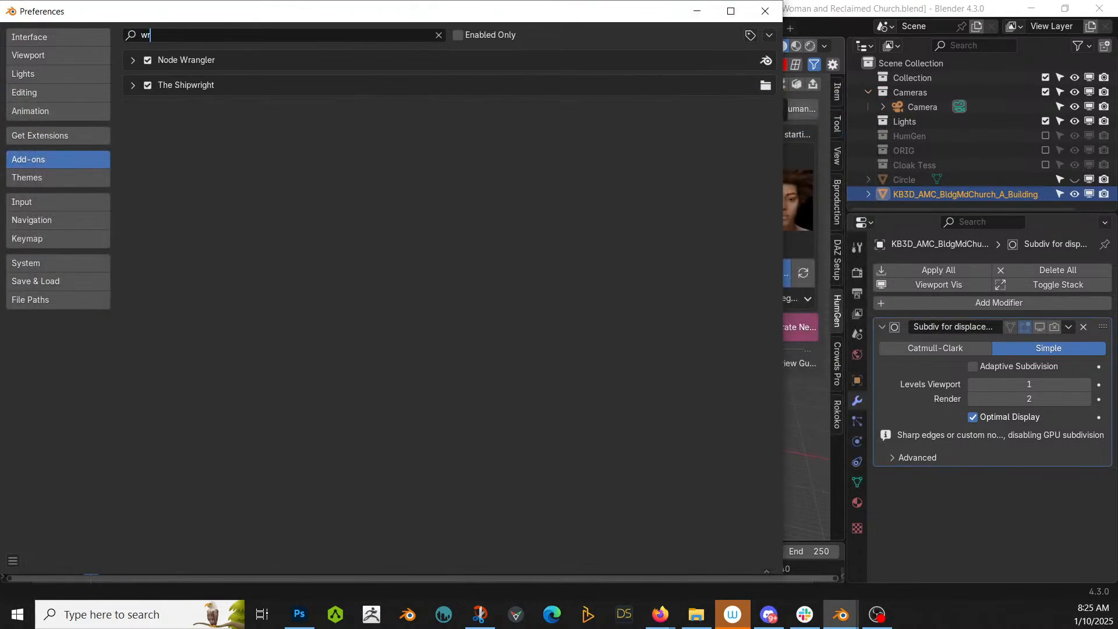
type("a")
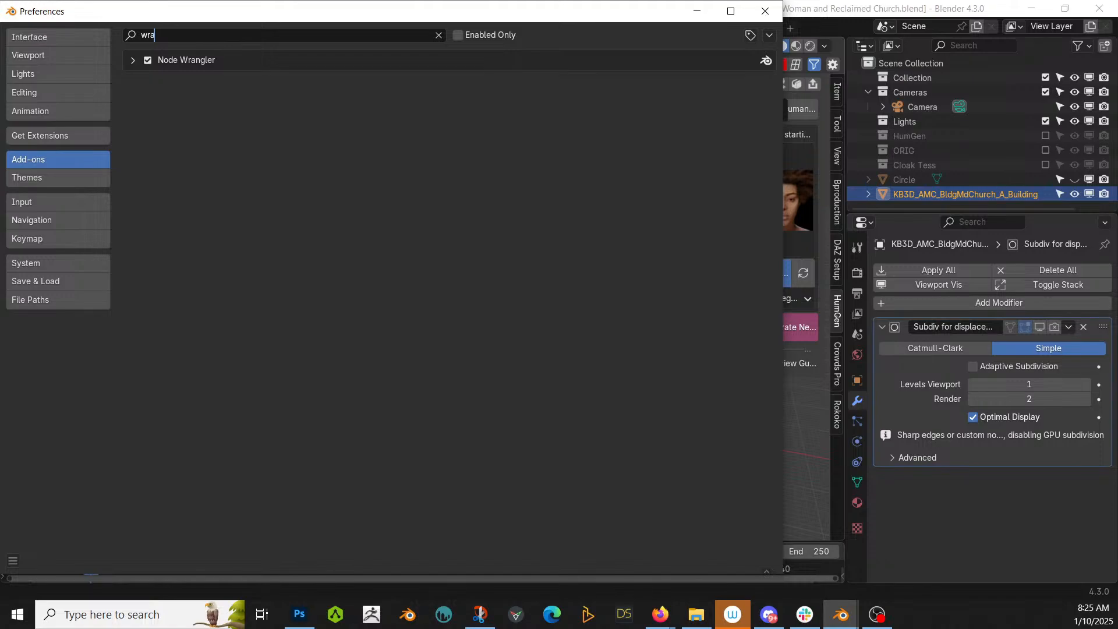
key("BackSpace")
key("BackSpace")
key("BackSpace")
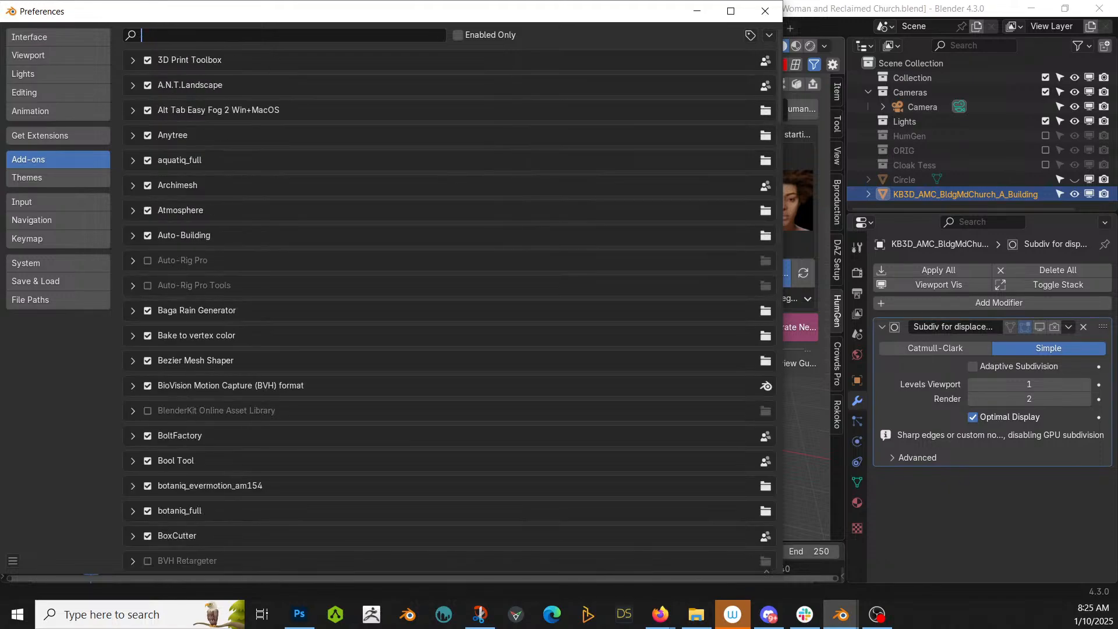
Reopen the install-from-disk browser at E:\00 Blender Source and filter the folders by "wra".
left_click(769, 36)
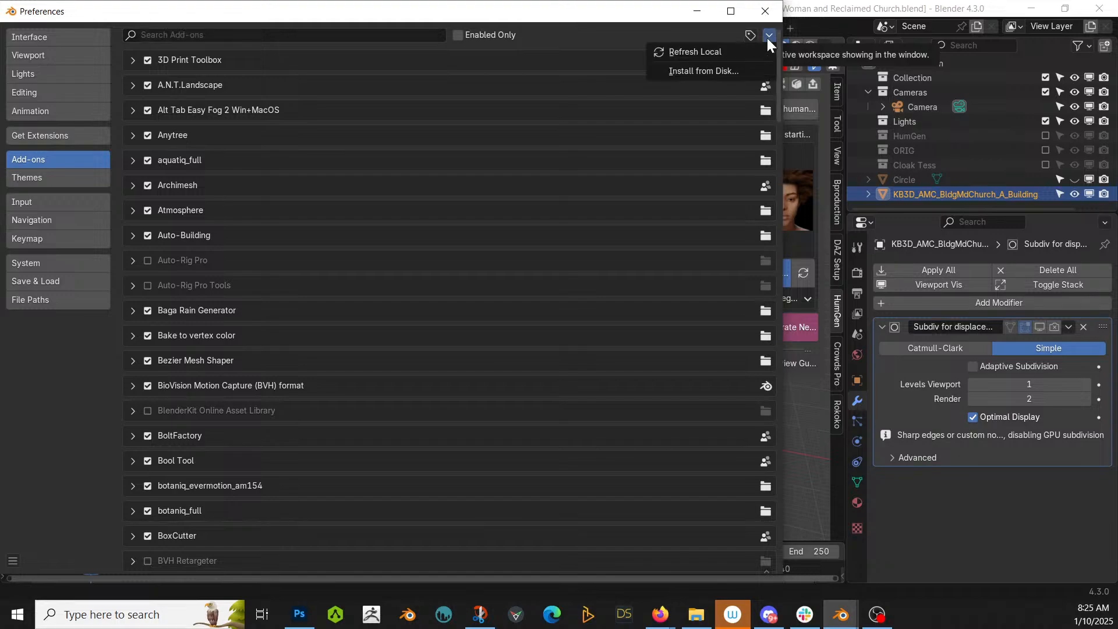
left_click(726, 71)
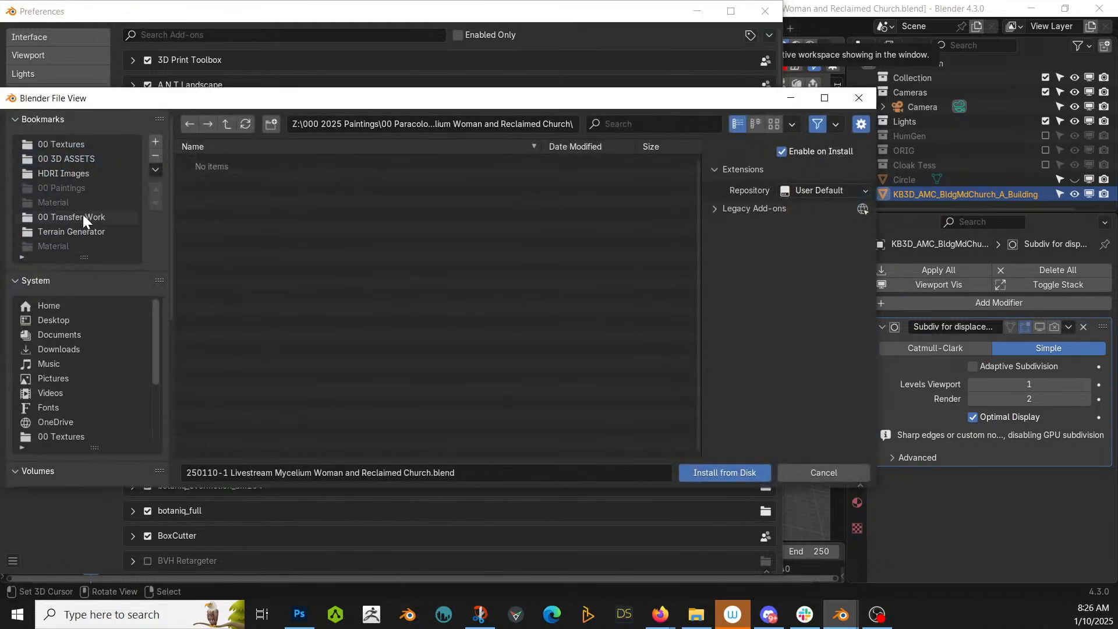
scroll(86, 479, "down", 4)
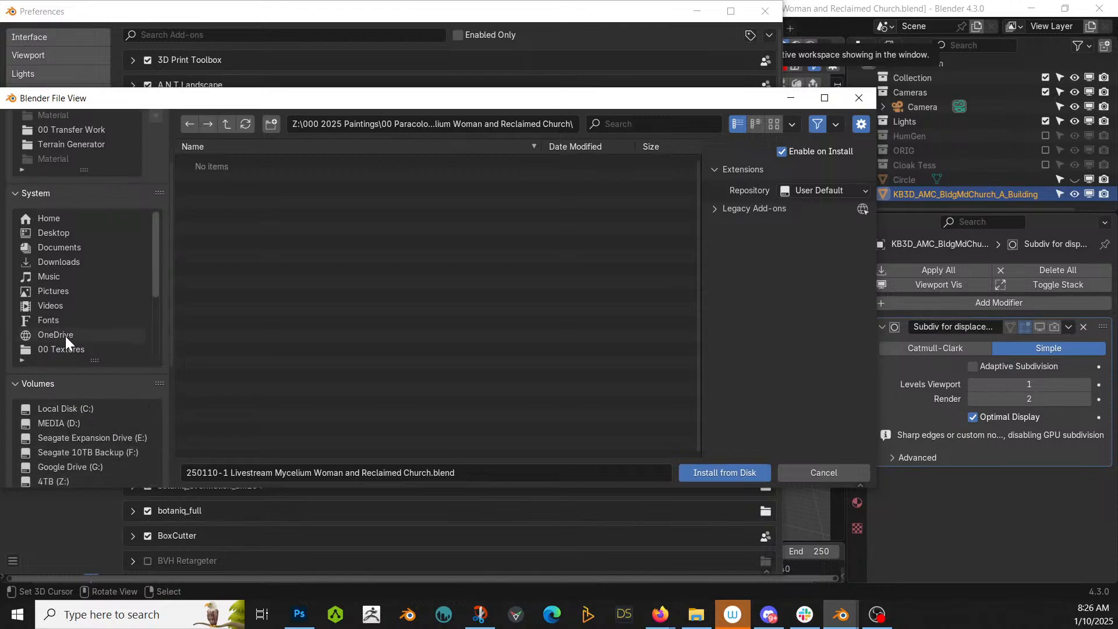
scroll(89, 127, "up", 4)
left_click(75, 158)
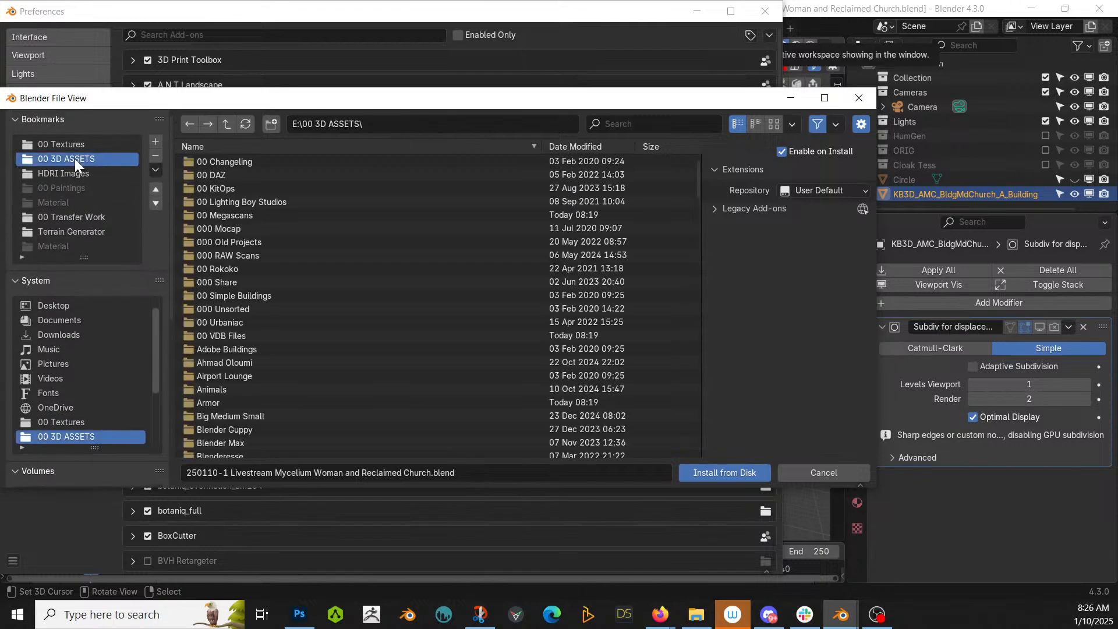
left_click(228, 123)
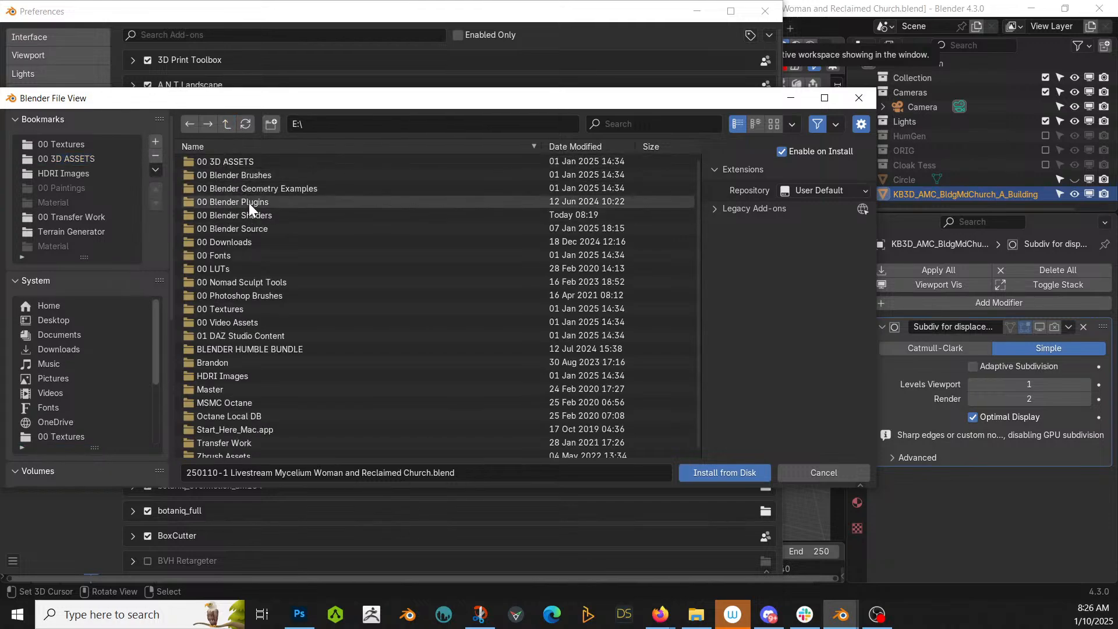
left_click(253, 228)
left_click(617, 123)
type("wra")
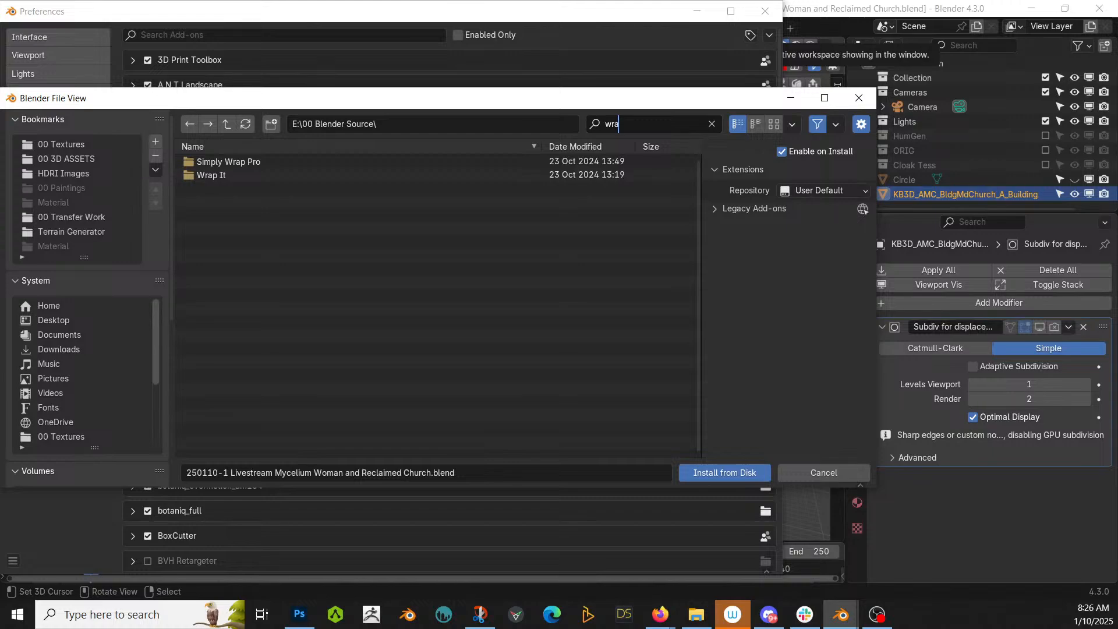
Install wrap_it_v1.0.2.zip from the Wrap It folder, then save and close the preferences.
left_click(211, 173)
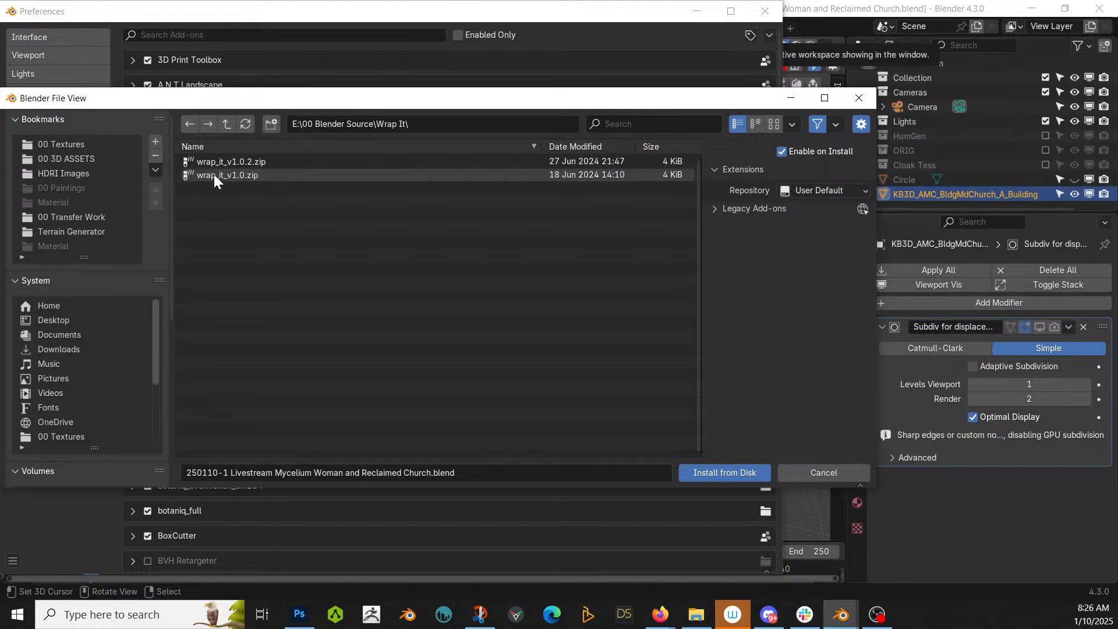
left_click(251, 161)
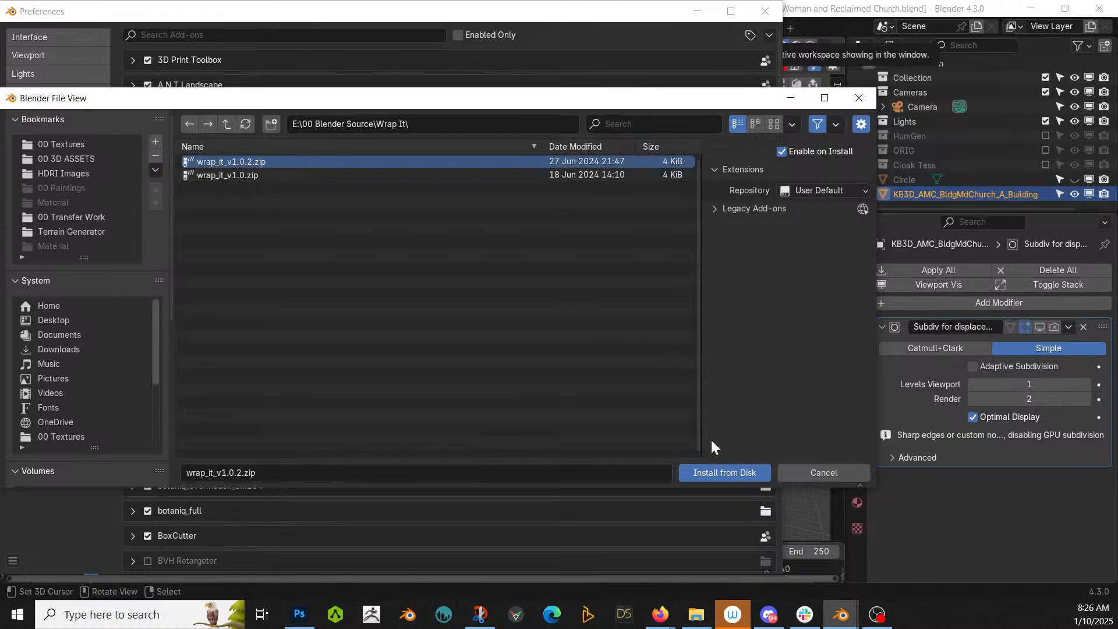
left_click(718, 475)
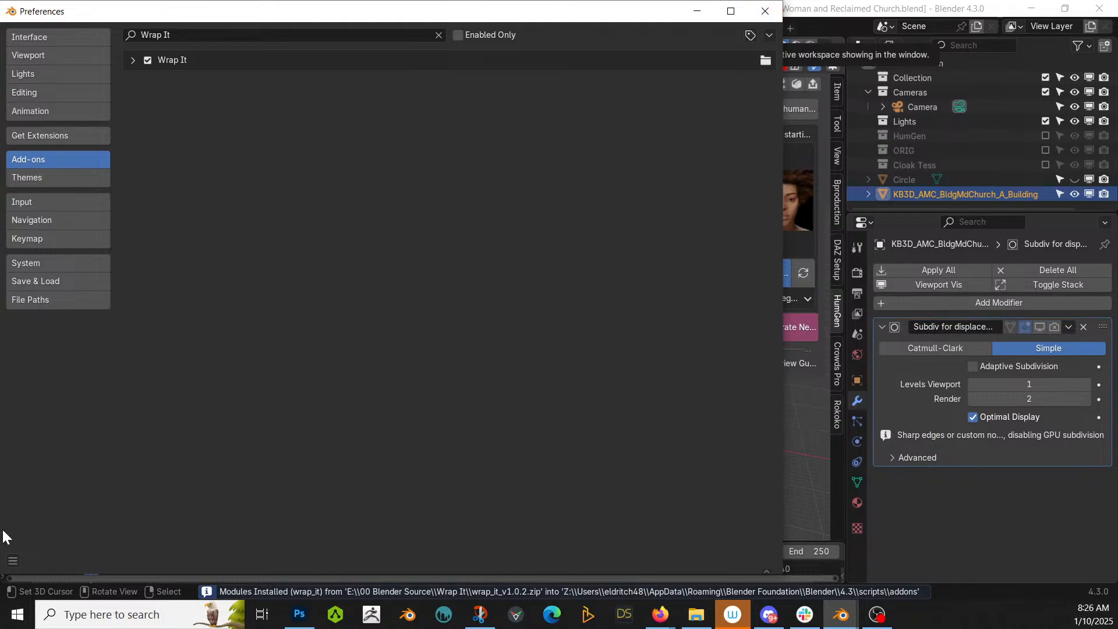
left_click(13, 561)
left_click(33, 515)
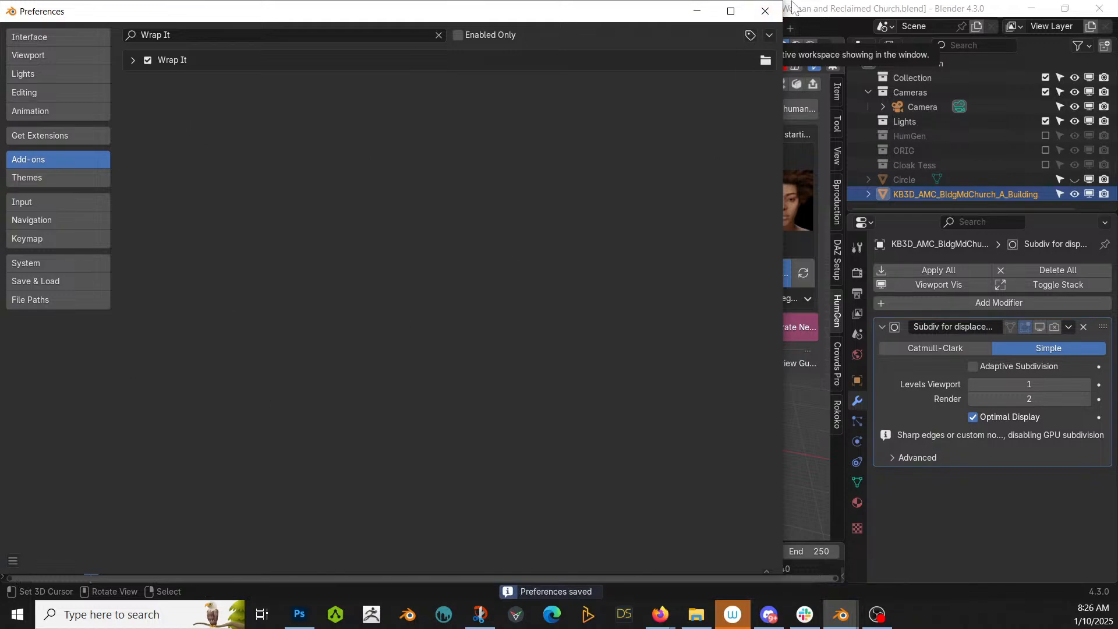
left_click(765, 10)
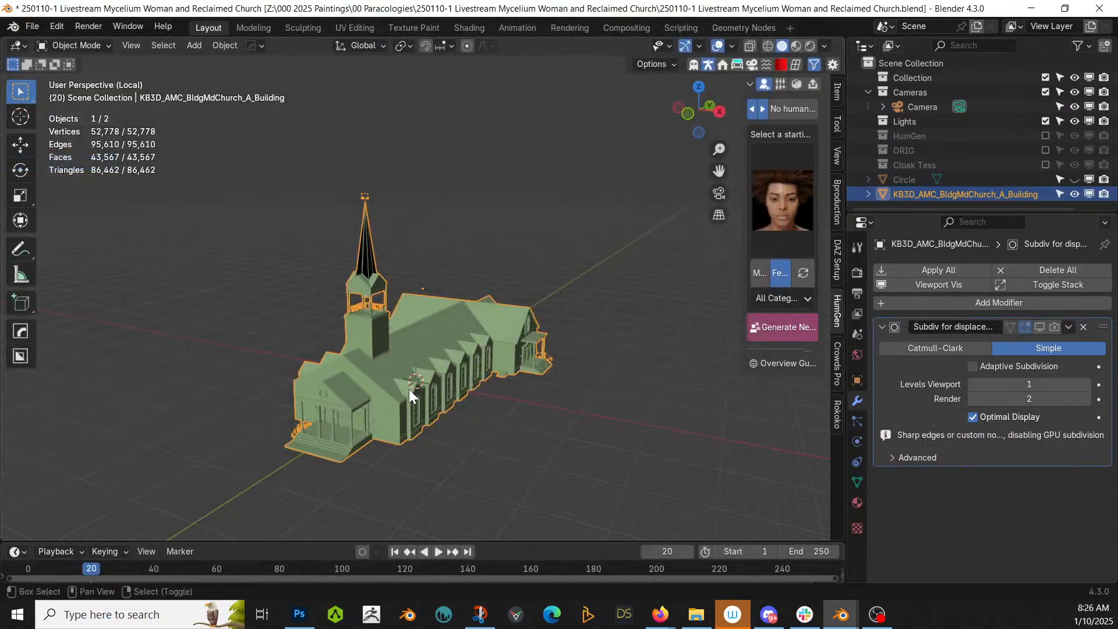
Add a Wrap It mesh around the church building using Subdivision resolution with a Subd Level of 2.
key("shift+a")
mouse_move(396, 221)
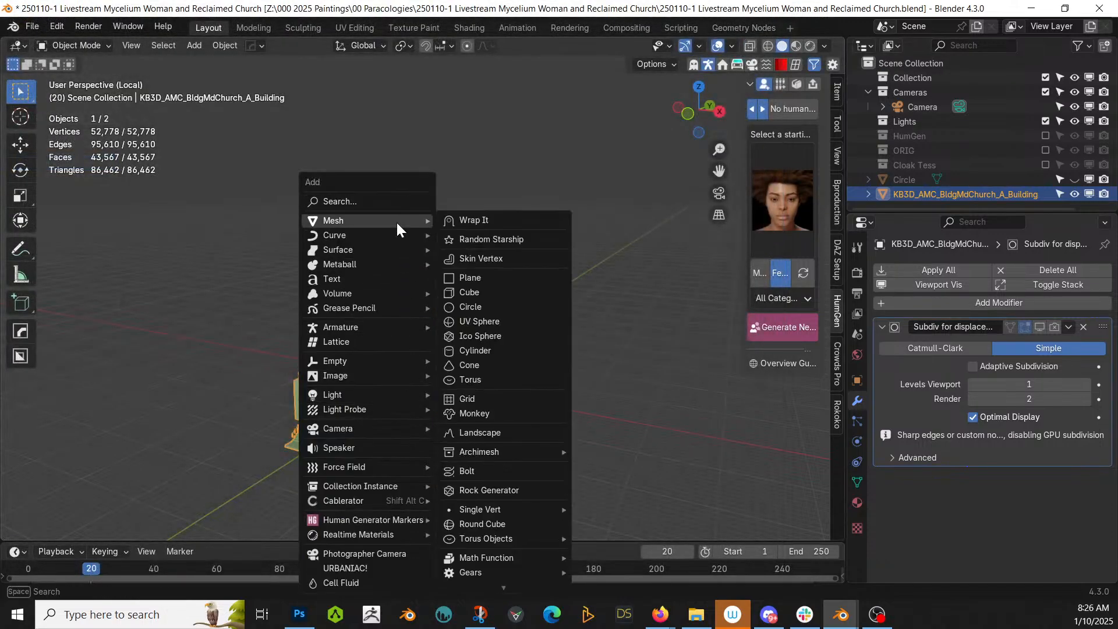
left_click(485, 221)
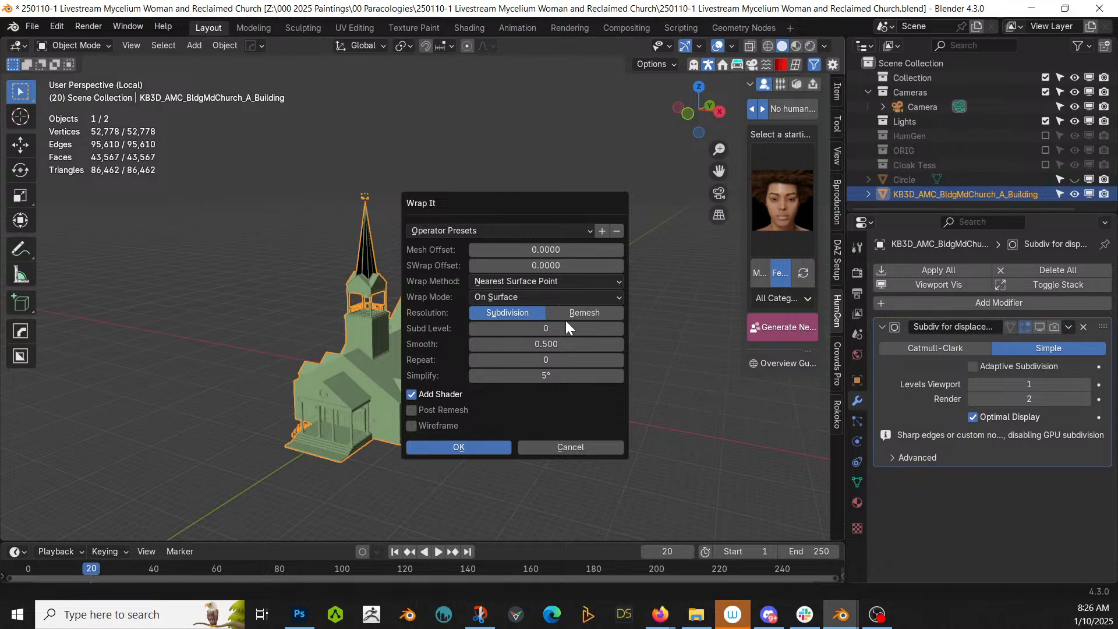
left_click(586, 229)
left_click(585, 230)
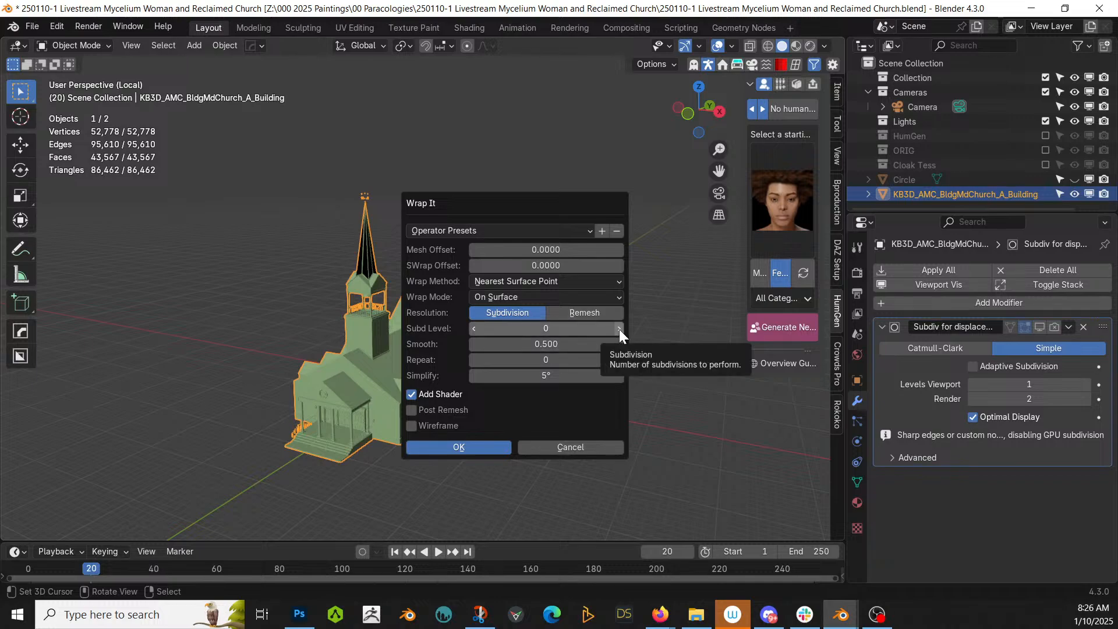
left_click(620, 330)
left_click(619, 330)
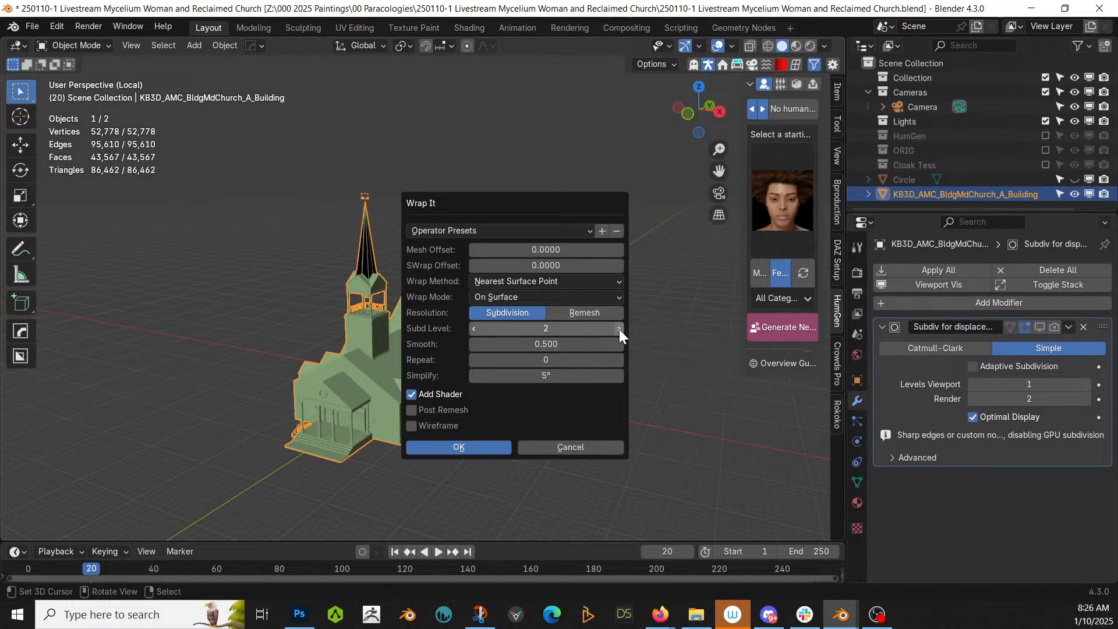
left_click(477, 447)
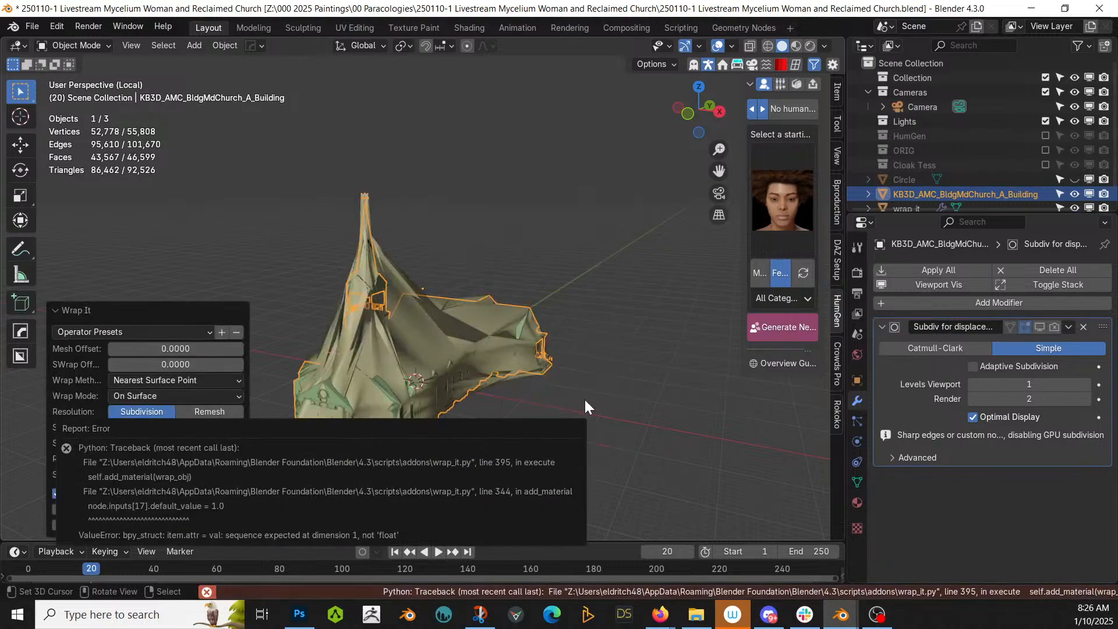
Select the wrap mesh around the church, frame it in view and examine its base topology in Edit Mode.
middle_click_drag(618, 400, 490, 377)
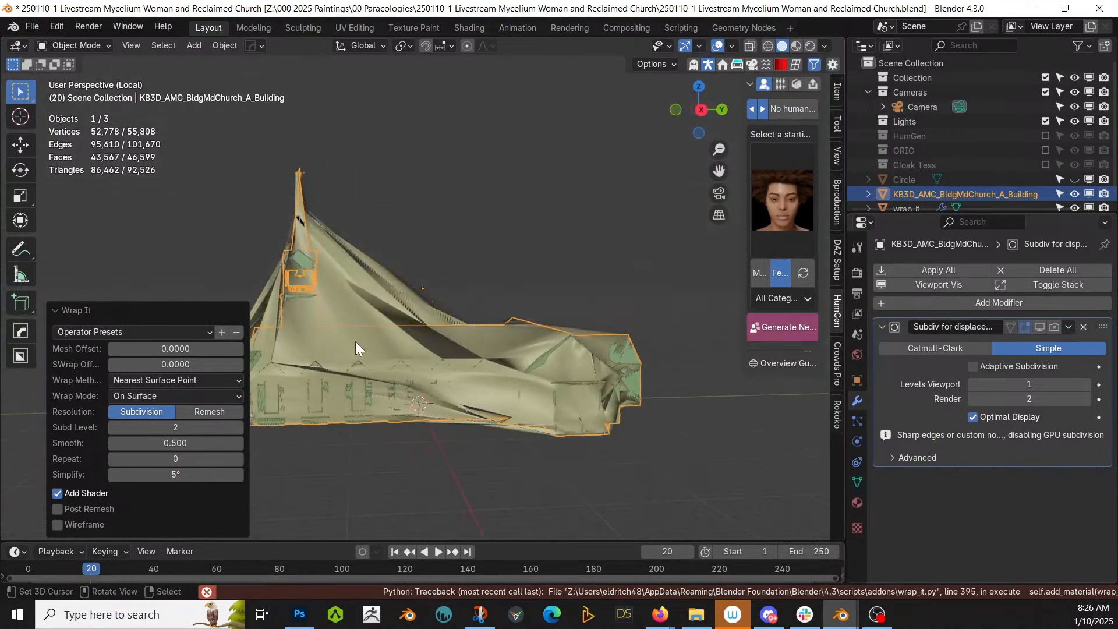
scroll(356, 342, "up", 2)
left_click(319, 257)
key("KP_Divide")
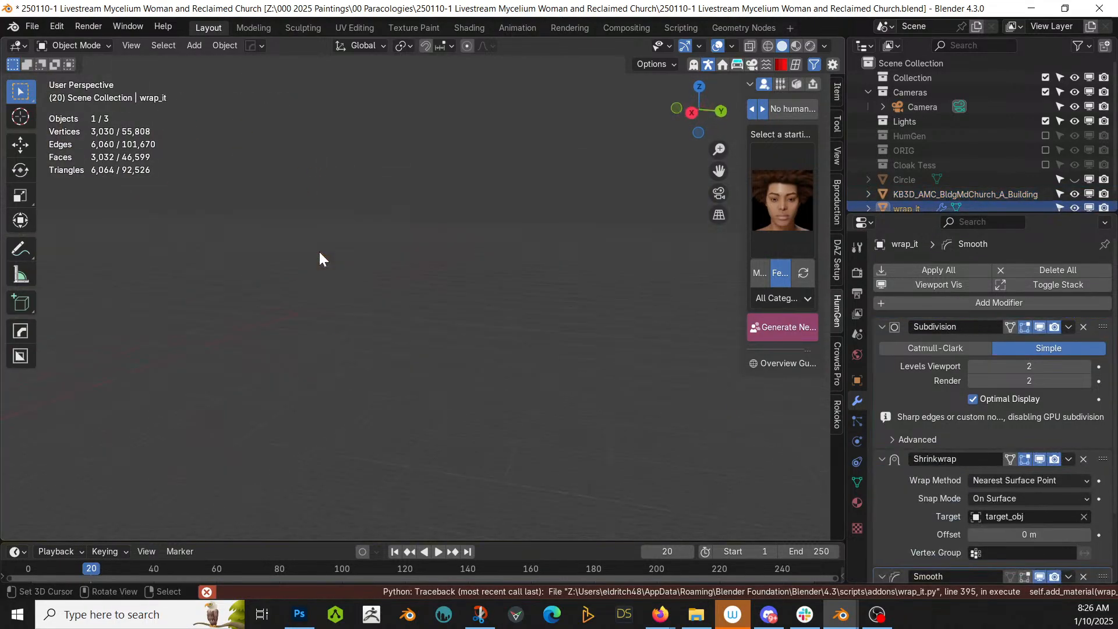
key("KP_Decimal")
middle_click_drag(319, 251, 517, 267)
key("Tab")
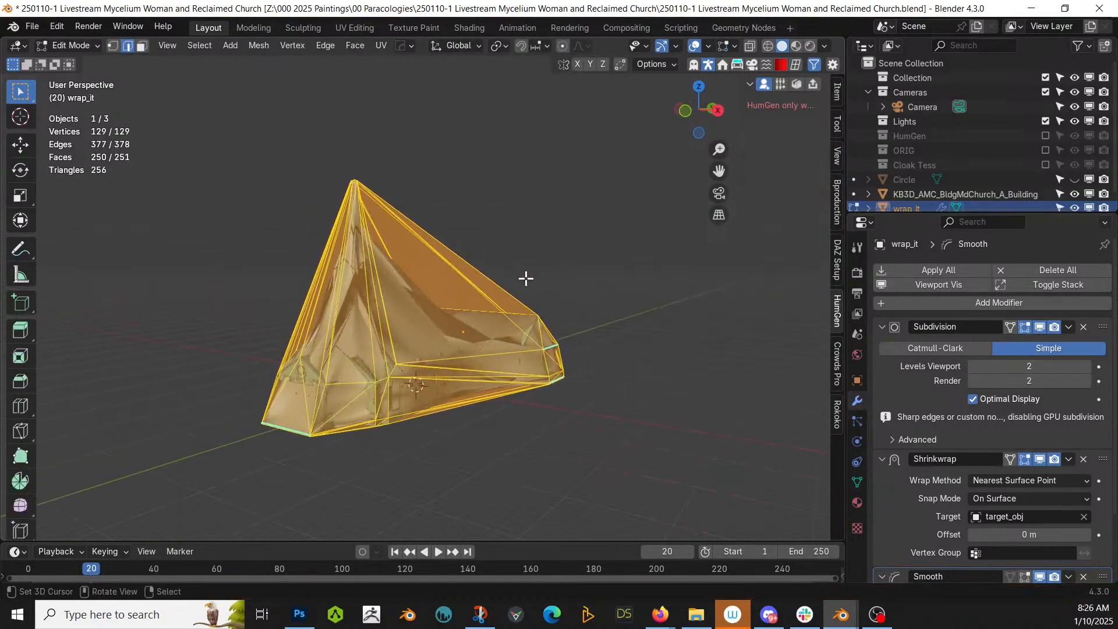
Apply all modifiers on the wrap mesh, isolate it in local view and clear its selection in Edit Mode.
key("Tab")
left_click(955, 273)
key("Tab")
key("KP_Divide")
middle_click_drag(382, 320, 406, 367)
key("alt+a")
scroll(688, 311, "up", 2)
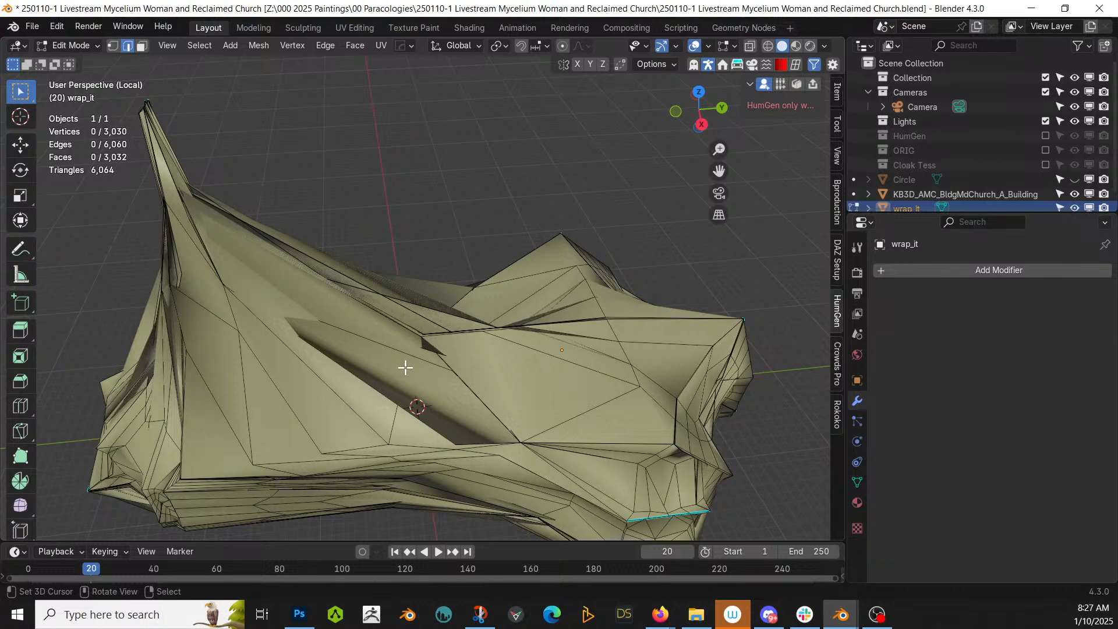
middle_click_drag(344, 379, 312, 239)
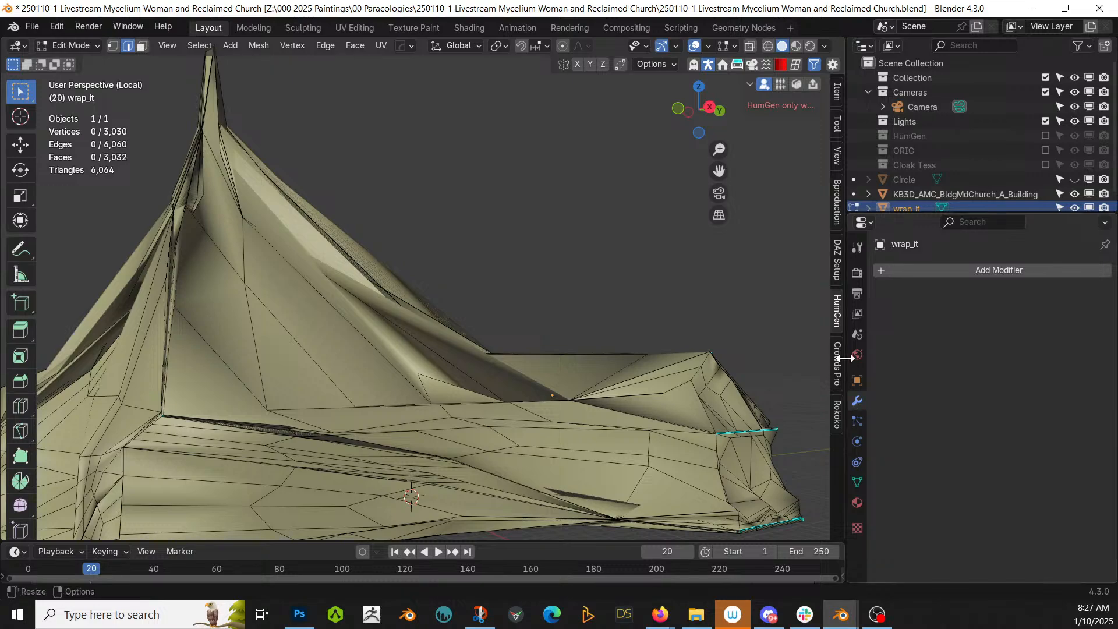
Configure Quad Remesher with a quad count of 5000 and X symmetry turned off.
left_click(797, 65)
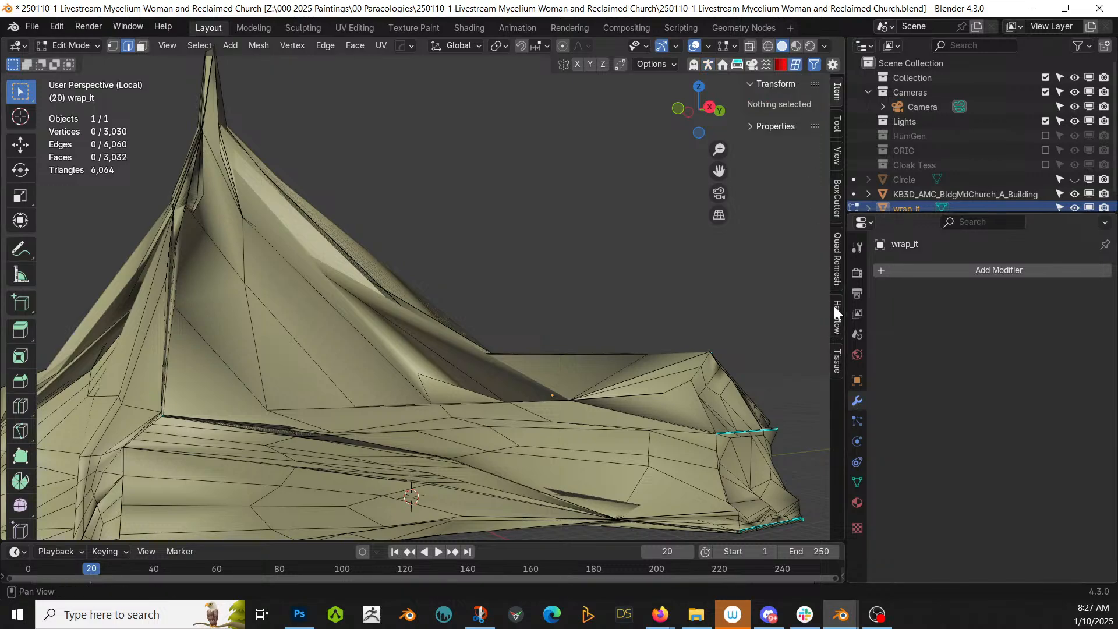
left_click(835, 261)
left_click(783, 130)
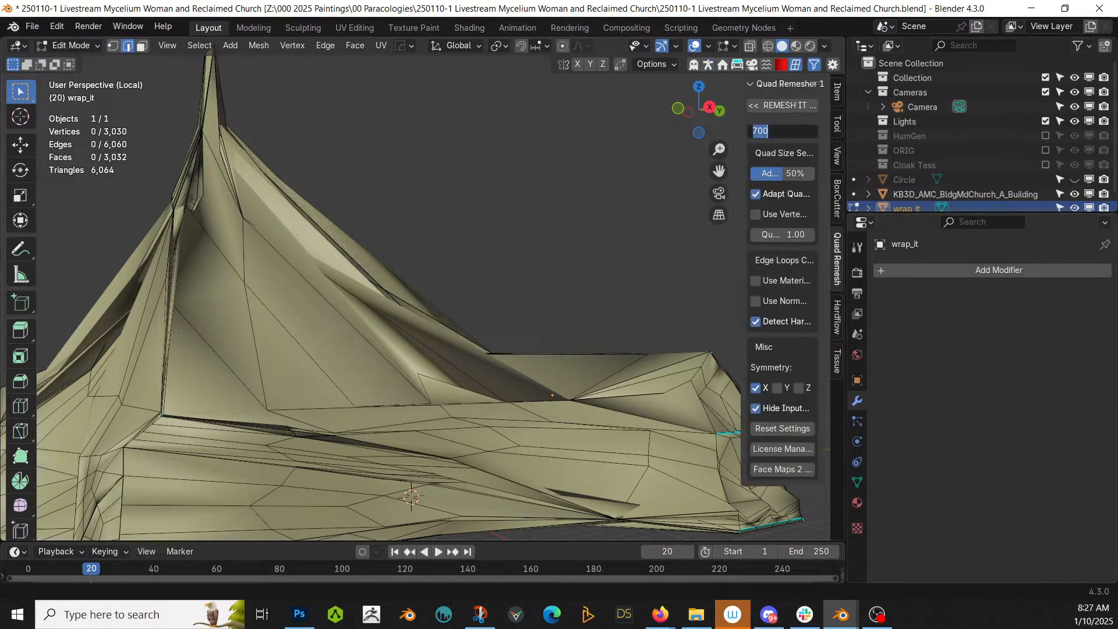
type("5000")
key("Return")
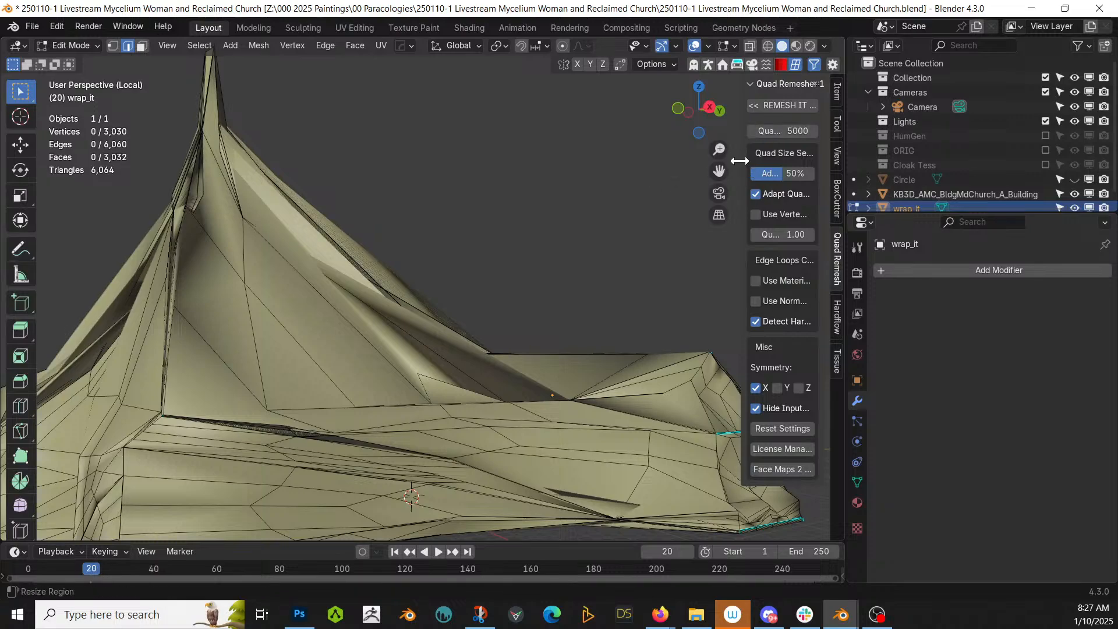
left_click_drag(740, 160, 607, 163)
left_click(621, 387)
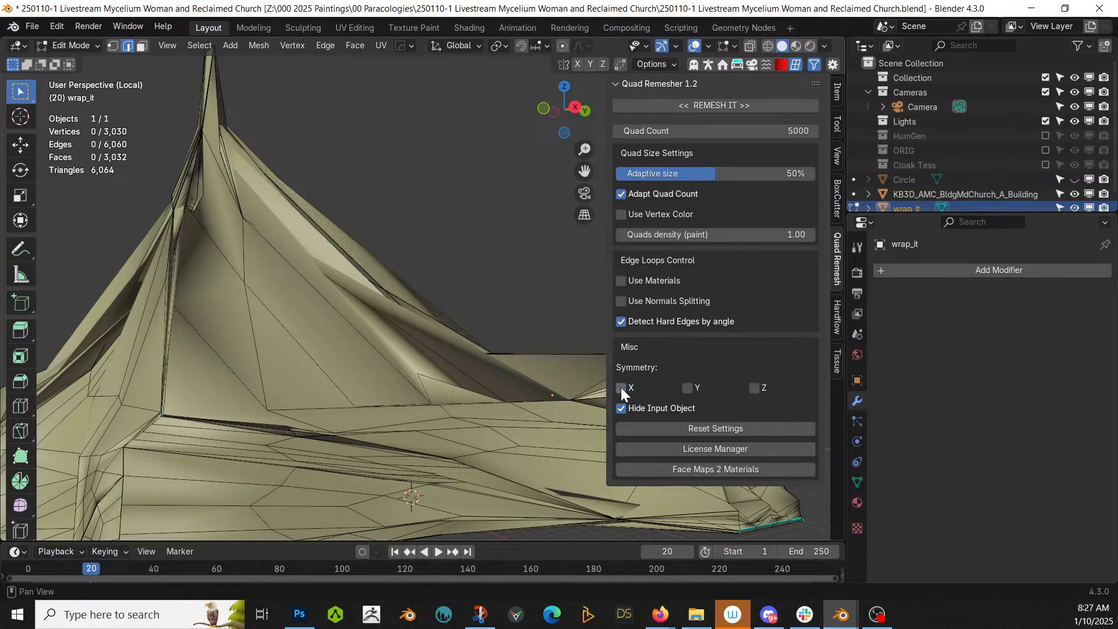
Try to remesh the wrap mesh, abort the process and delete the mesh in Object Mode.
left_click(680, 105)
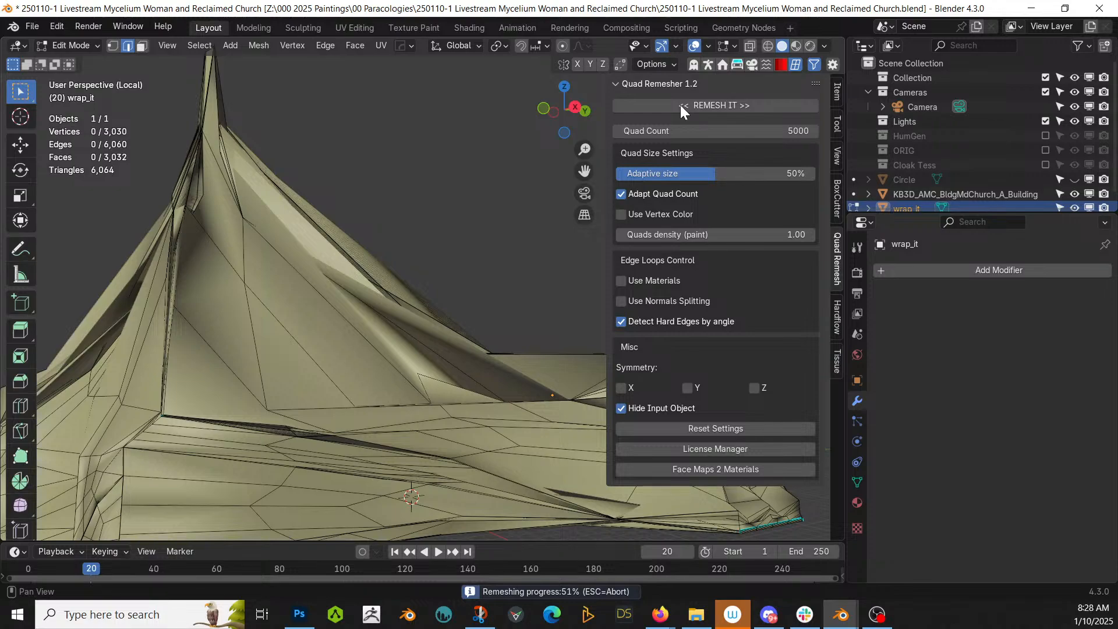
key("Escape")
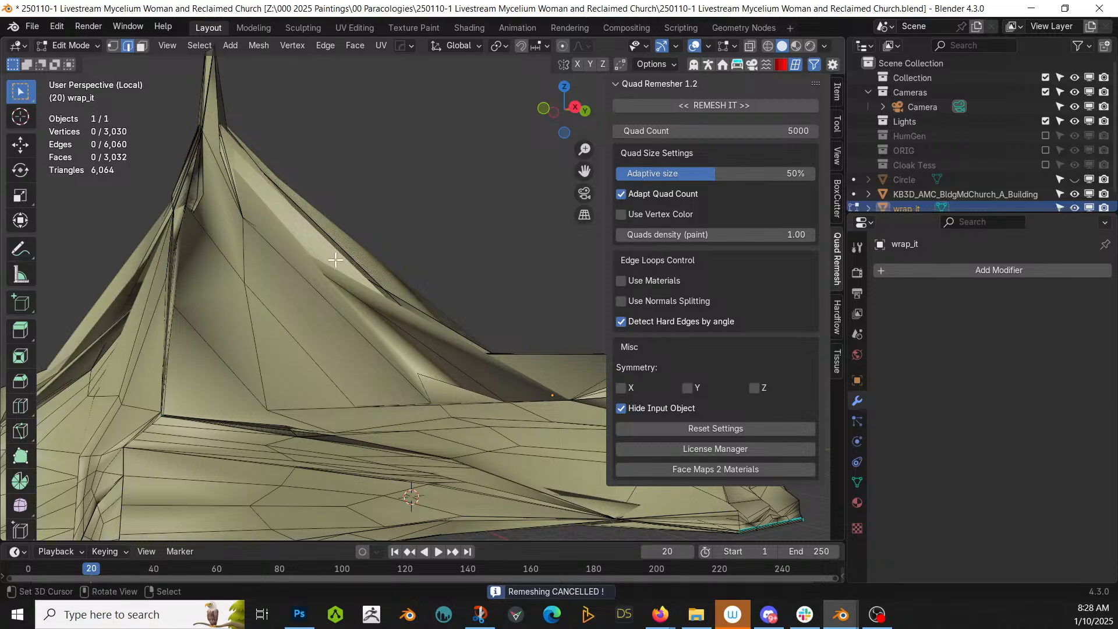
key("Tab")
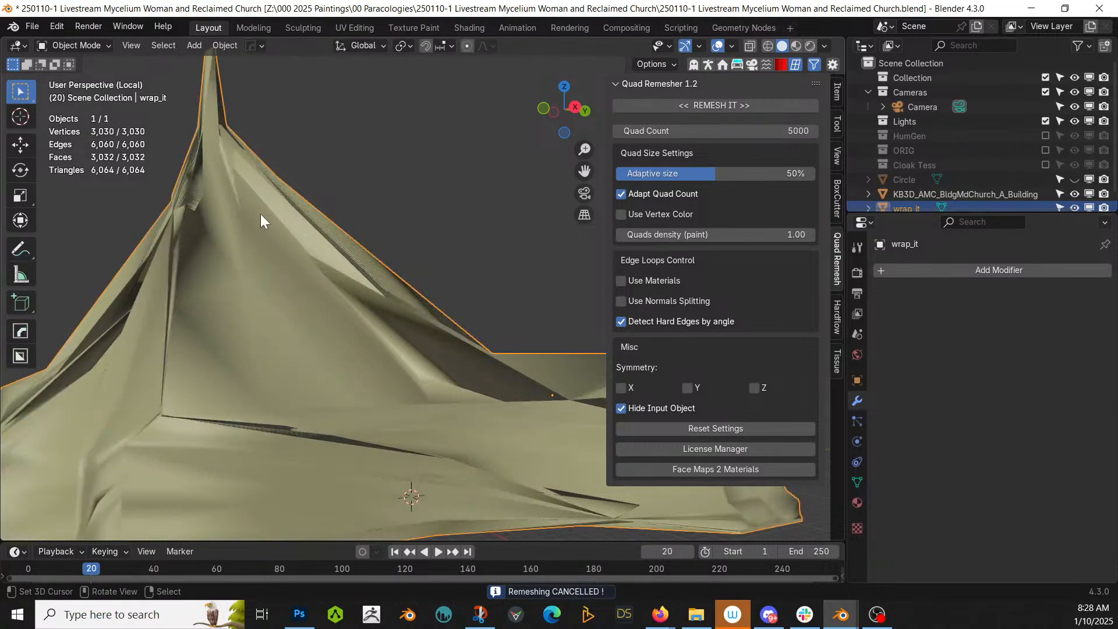
key("Delete")
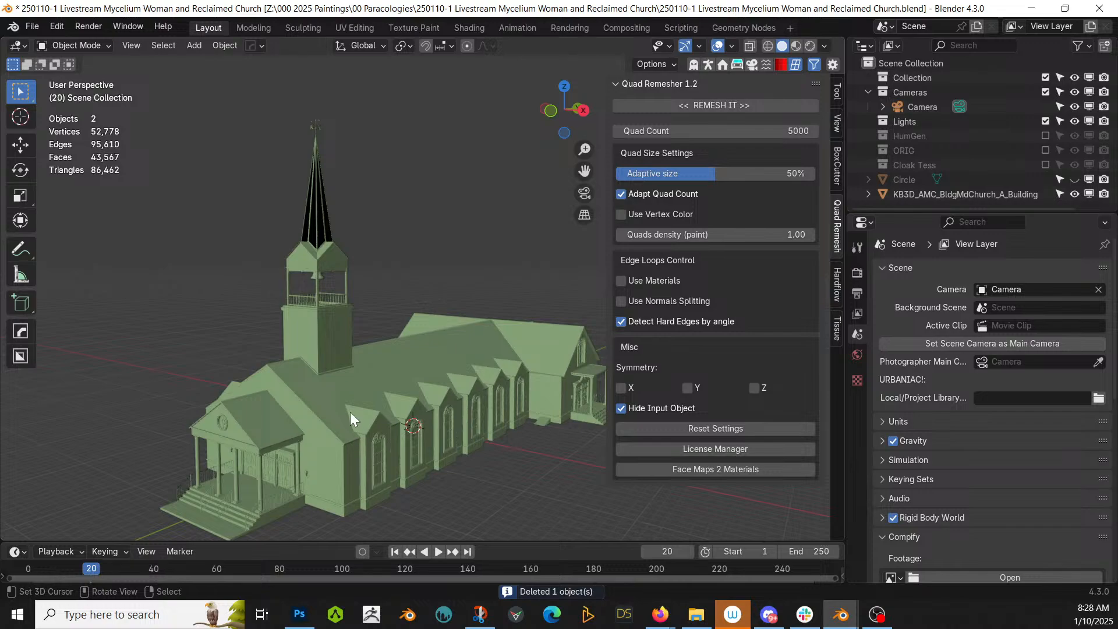
Add a Wrap It mesh around the church building using Remesh resolution, a voxel size of 0.25 and Add Shader turned off.
left_click(351, 411)
key("shift+a")
mouse_move(321, 220)
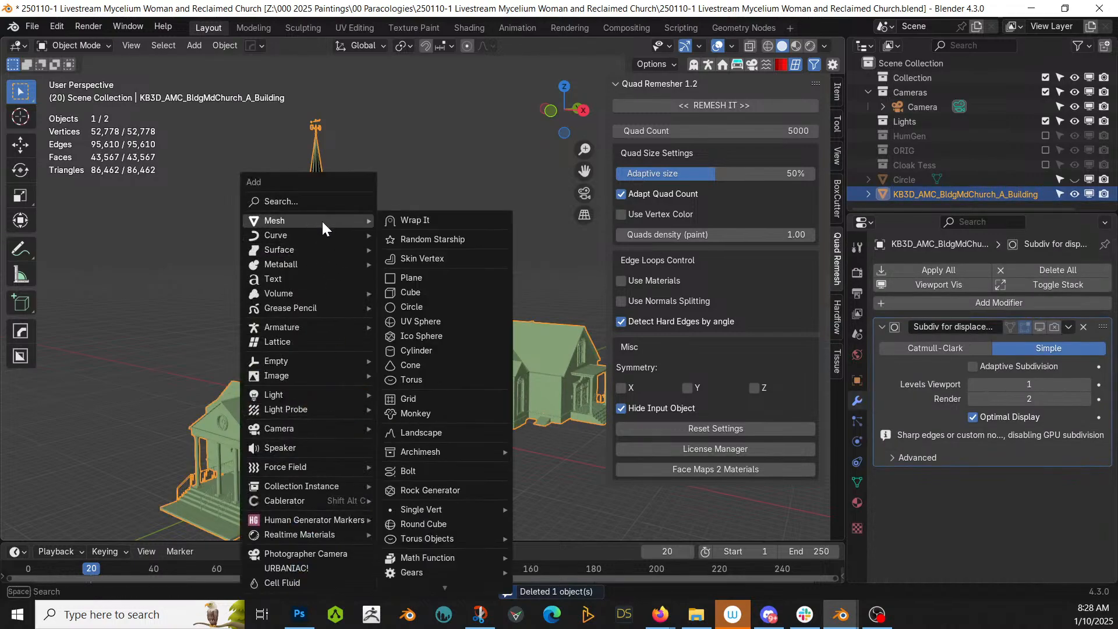
left_click(434, 220)
left_click(521, 308)
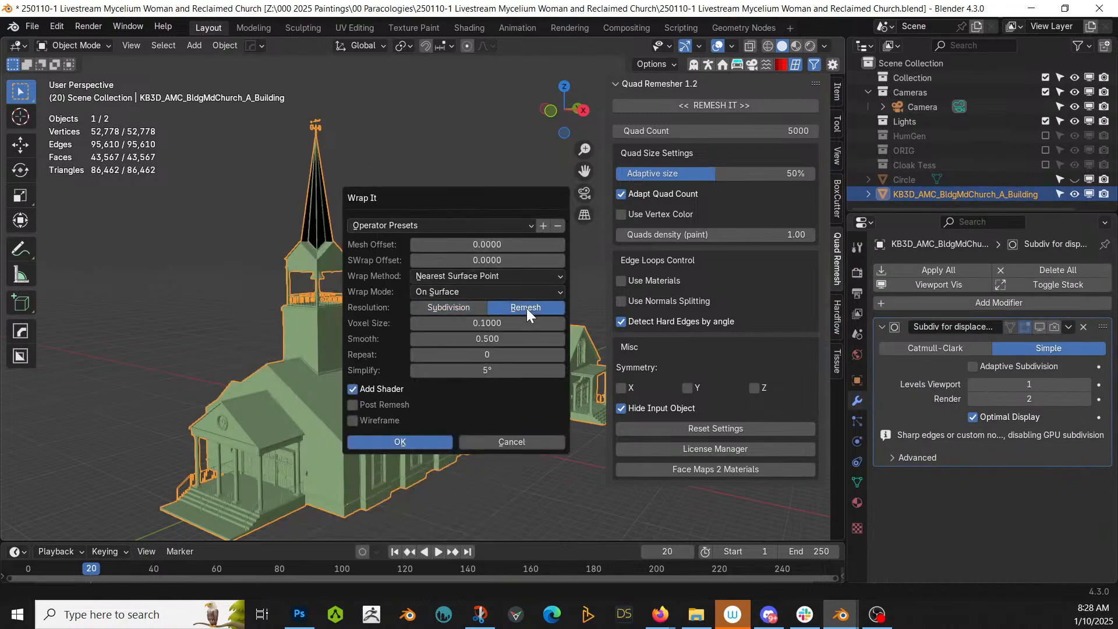
left_click(501, 323)
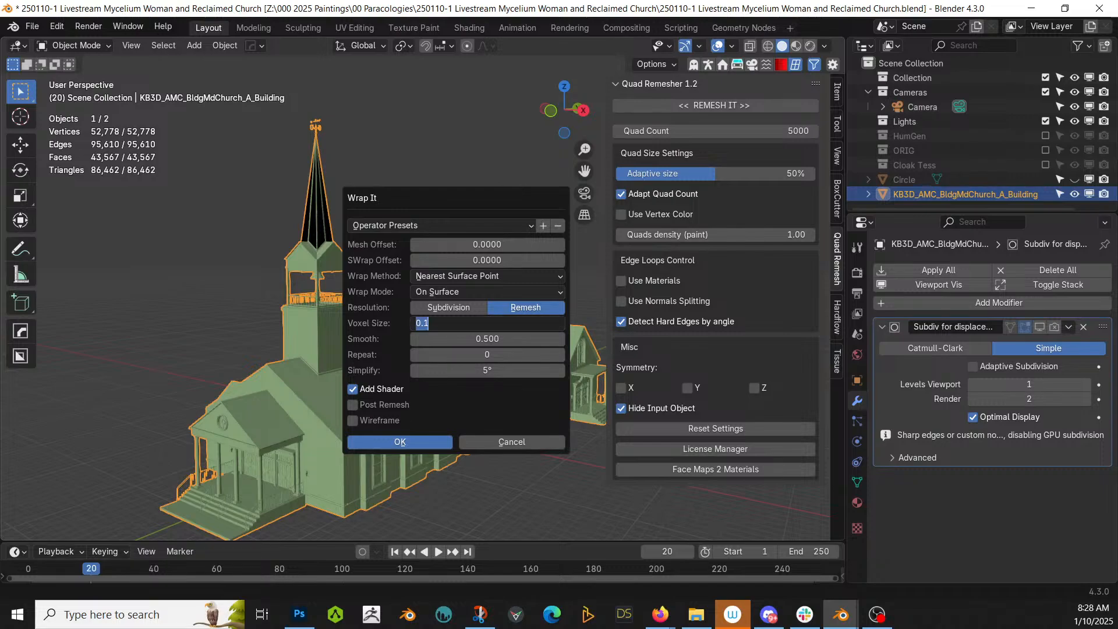
key("BackSpace")
type(".25")
left_click(476, 276)
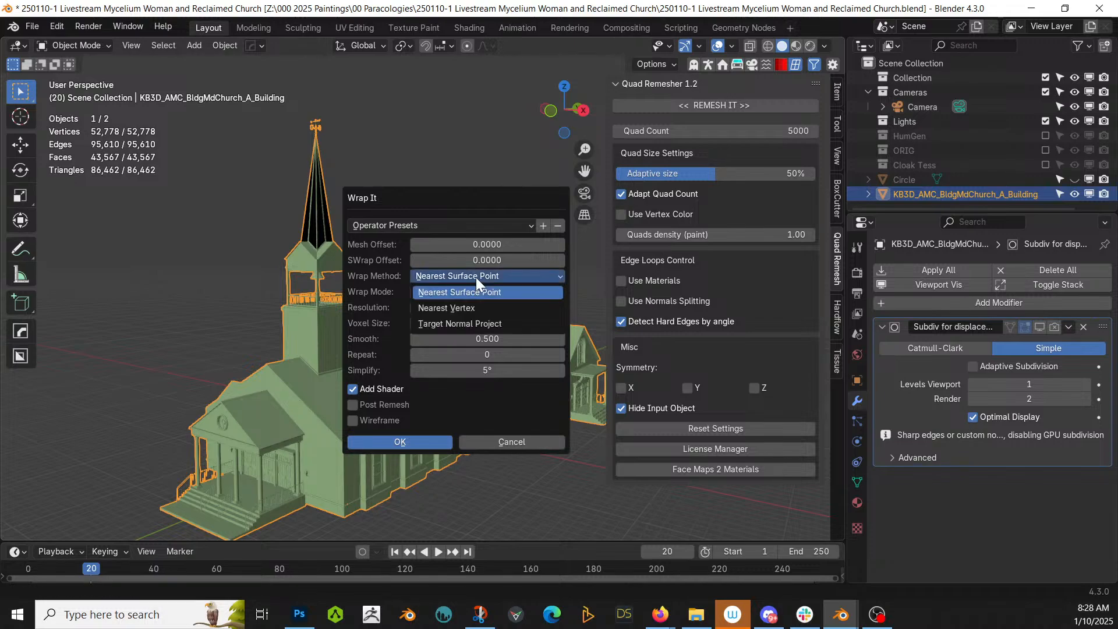
left_click(476, 278)
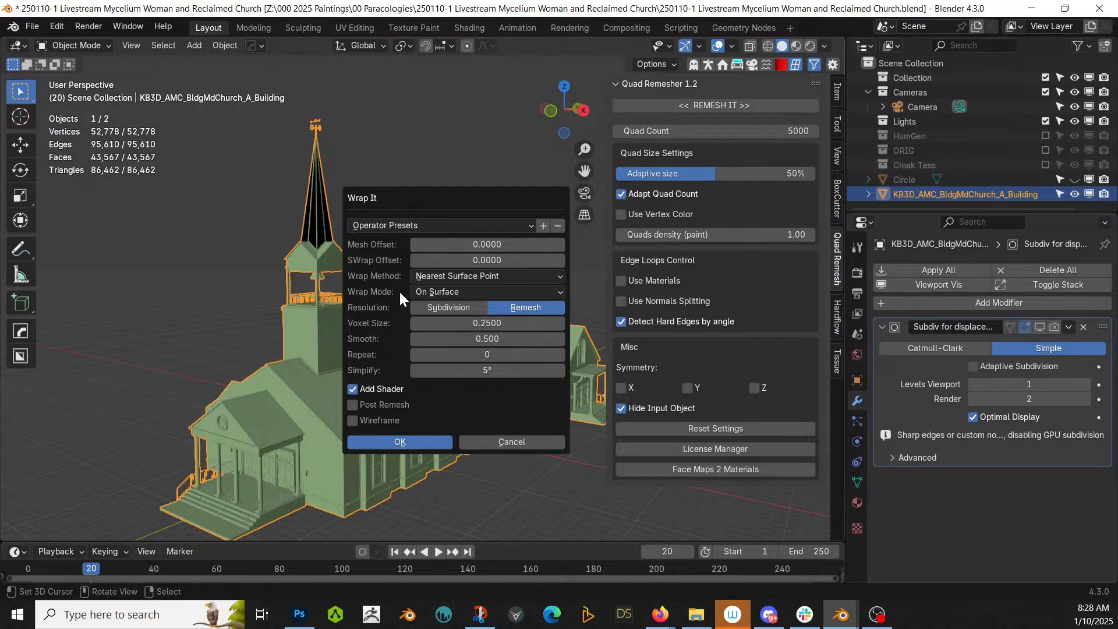
left_click(354, 388)
left_click(400, 442)
middle_click_drag(404, 434, 240, 478)
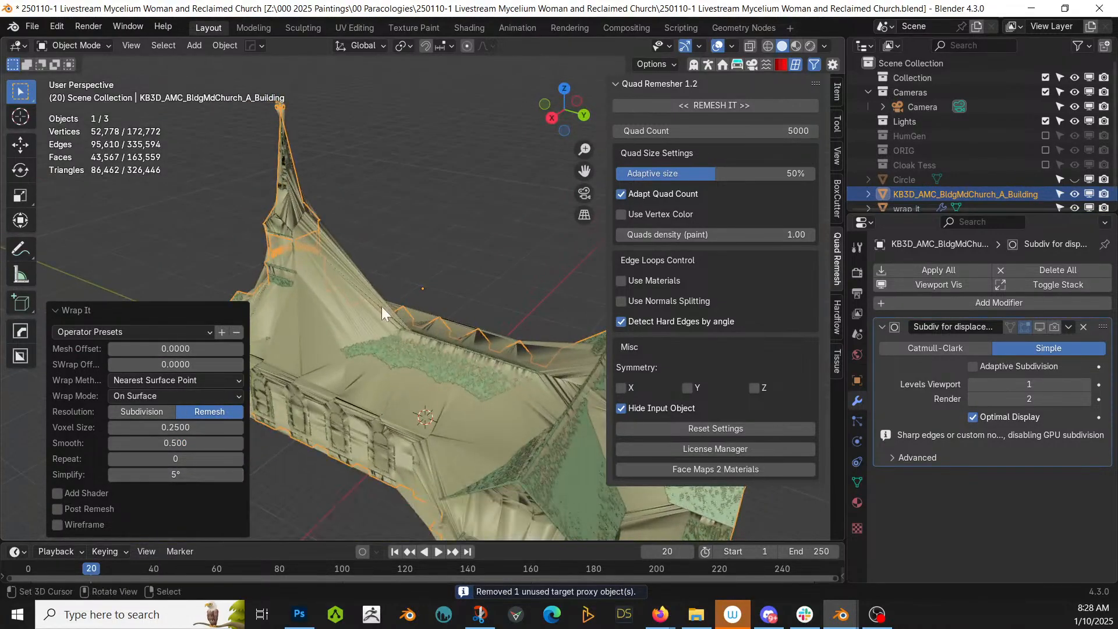
Isolate the new wrap mesh in local view and apply all of its modifiers.
left_click(329, 250)
key("KP_Divide")
middle_click_drag(330, 258, 428, 242)
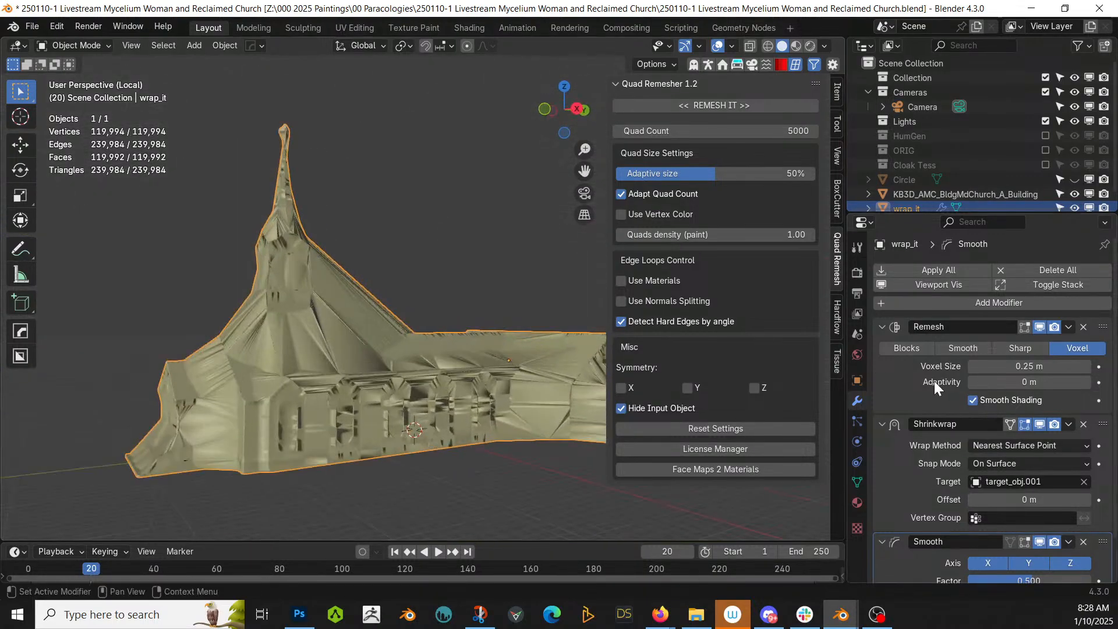
left_click(939, 270)
Examine the applied wrap mesh's topology in Edit Mode and compare its surface with the church with local view off.
key("Tab")
middle_click_drag(332, 392, 452, 384)
scroll(303, 423, "up", 3)
scroll(326, 475, "down", 3)
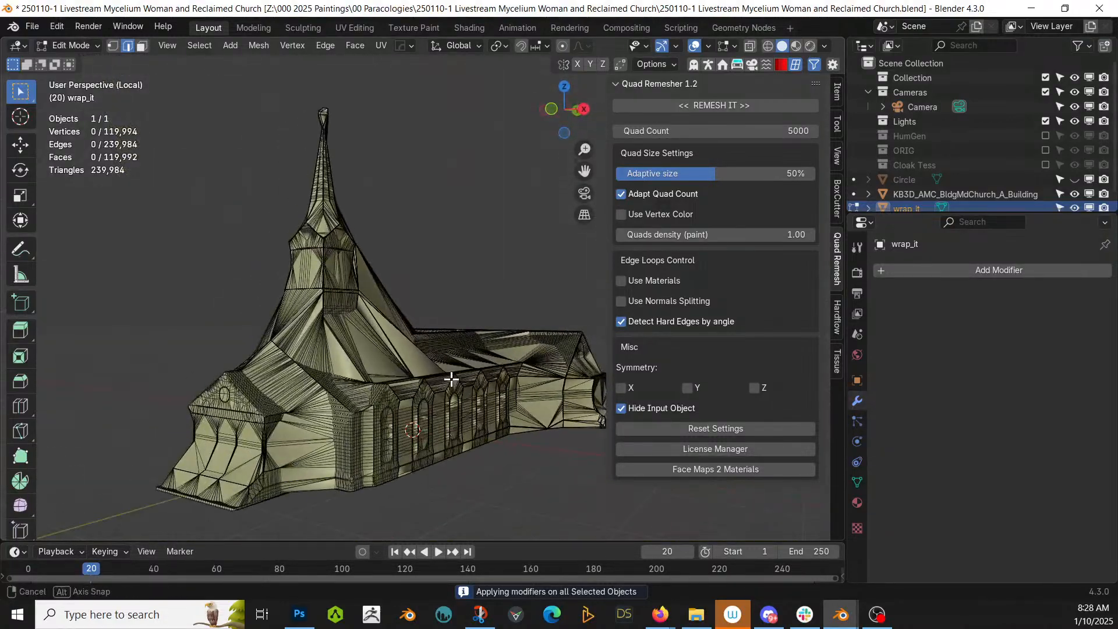
key("Tab")
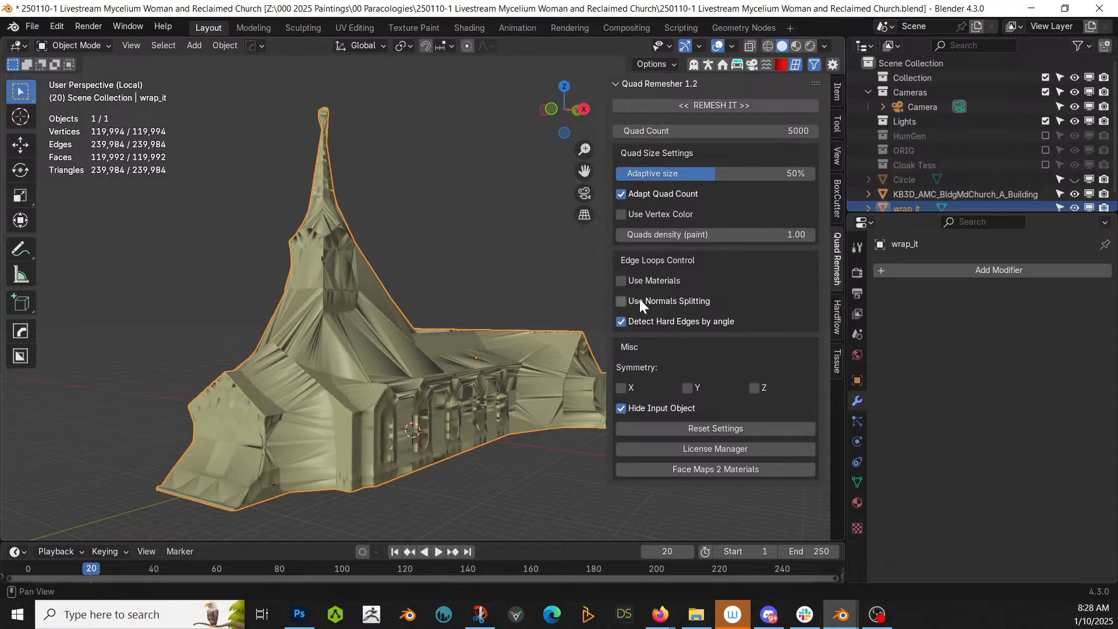
key("slash")
key("slash")
key("slash")
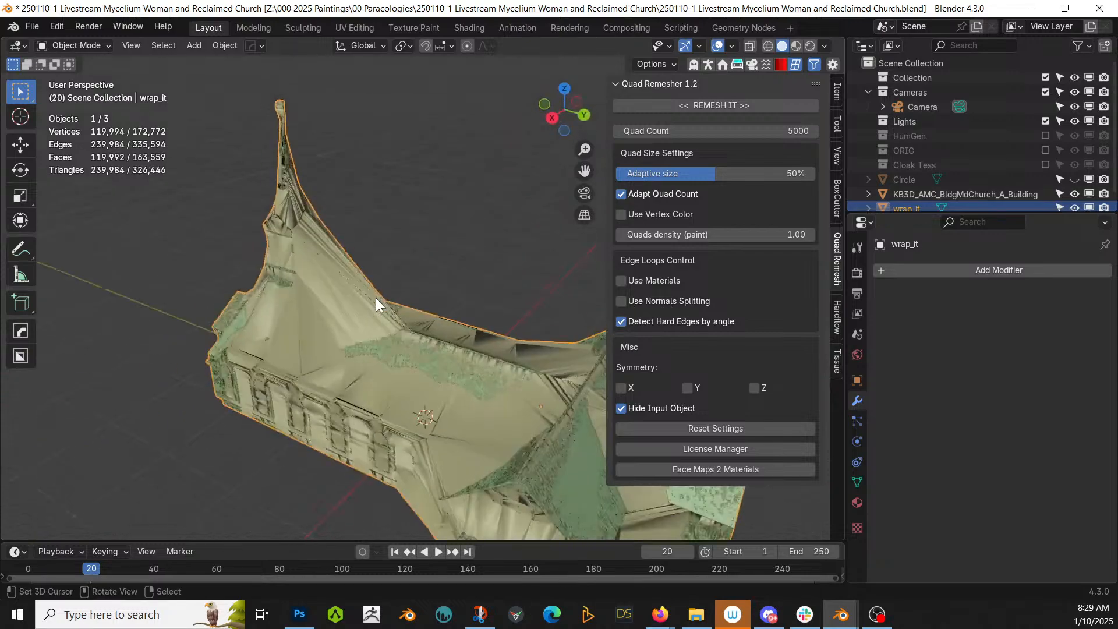
key("slash")
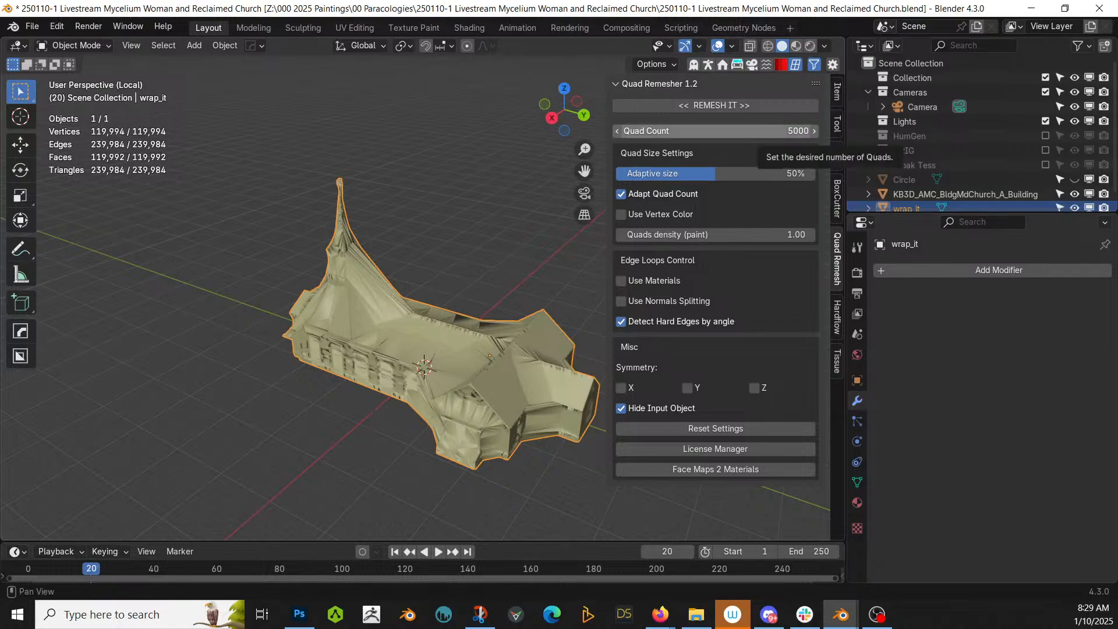
Set the Quad Remesher quad count to 25000 and remesh the wrap mesh.
left_click(775, 131)
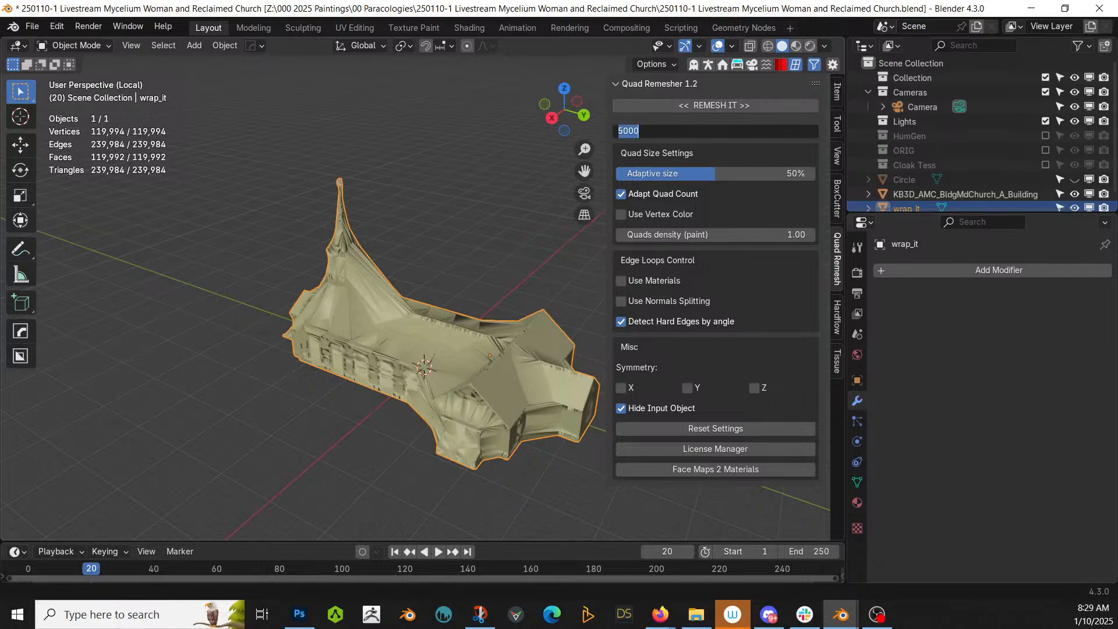
type("25000")
key("Return")
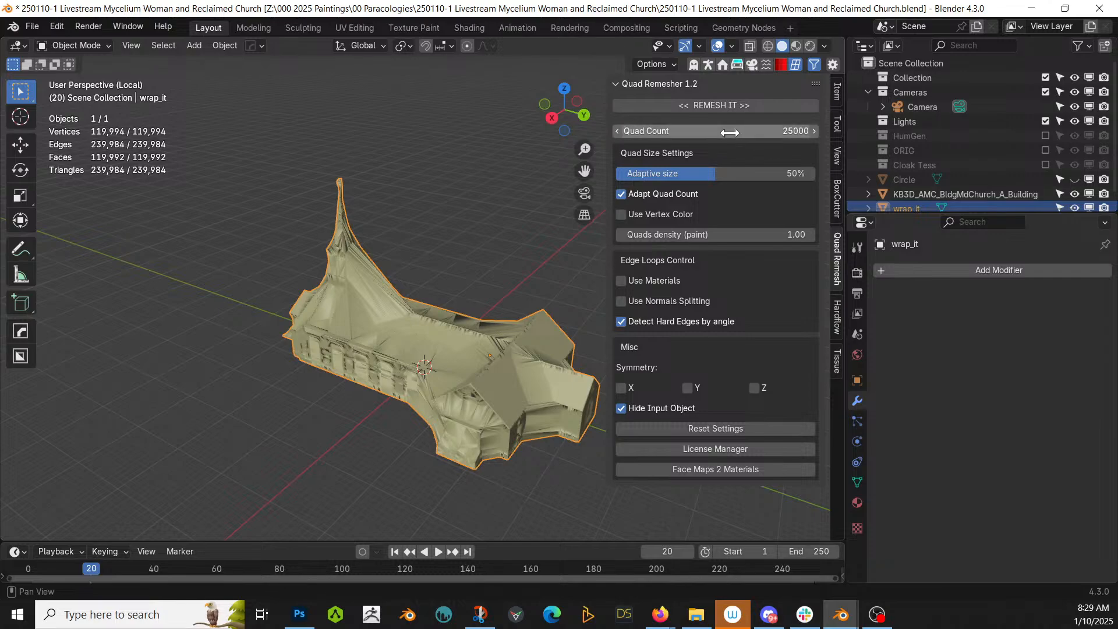
left_click(707, 106)
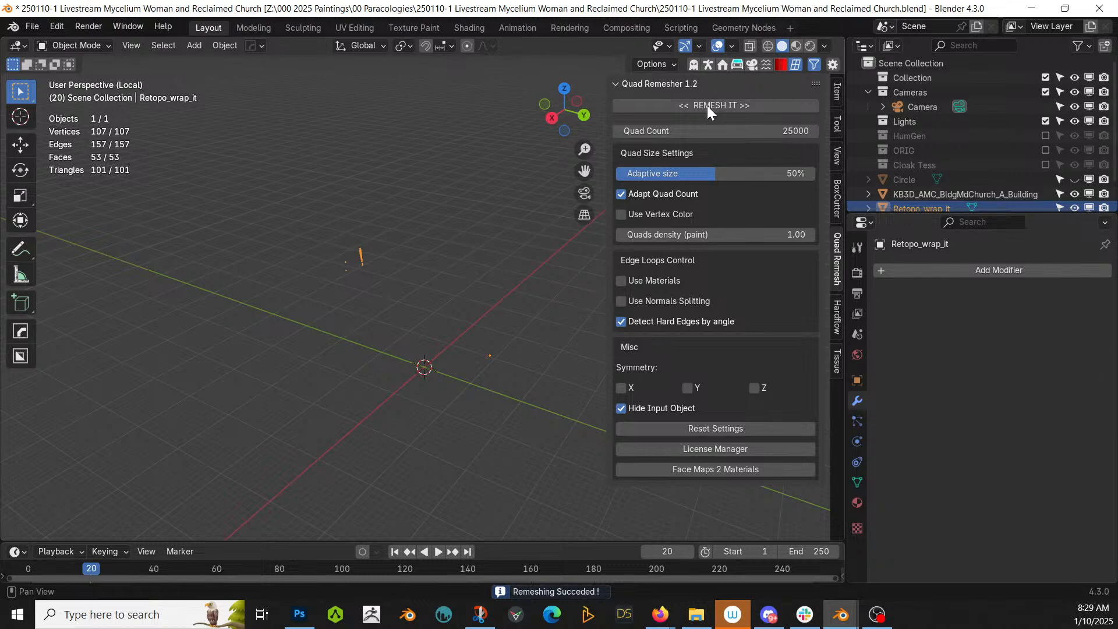
Restore the original wrap mesh in place of the remeshed fragments, show face orientation and select the mesh.
scroll(403, 260, "up", 2)
middle_click_drag(403, 261, 471, 169)
middle_click_drag(413, 232, 373, 366)
key("alt+v")
left_click(348, 250)
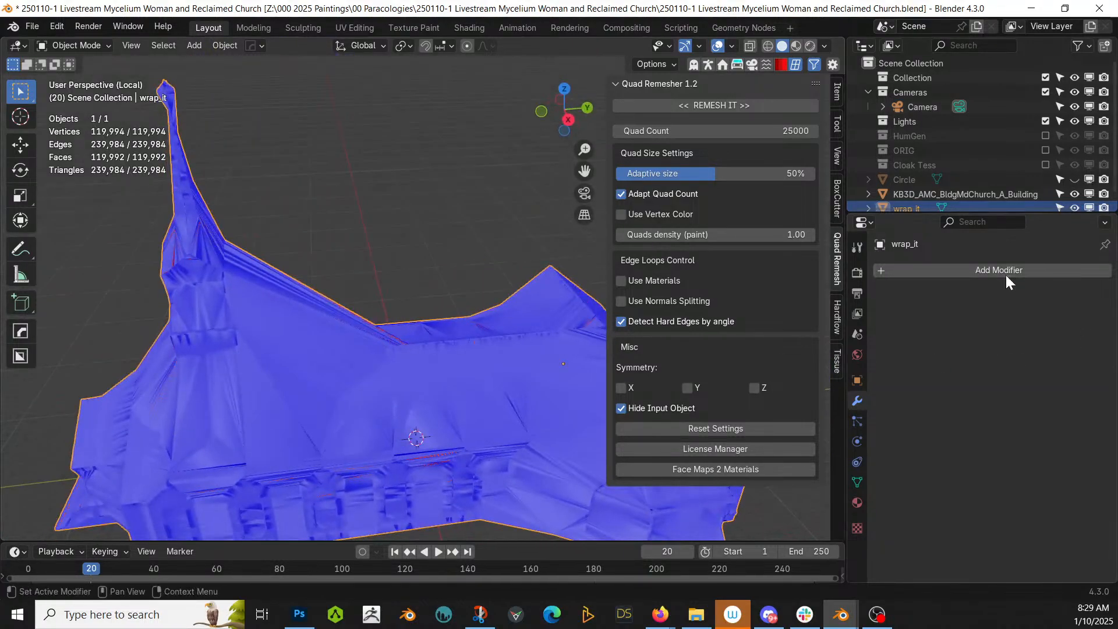
Add a Decimate modifier with a ratio of 0.25 to the wrap mesh and apply it.
left_click(987, 270)
mouse_move(971, 269)
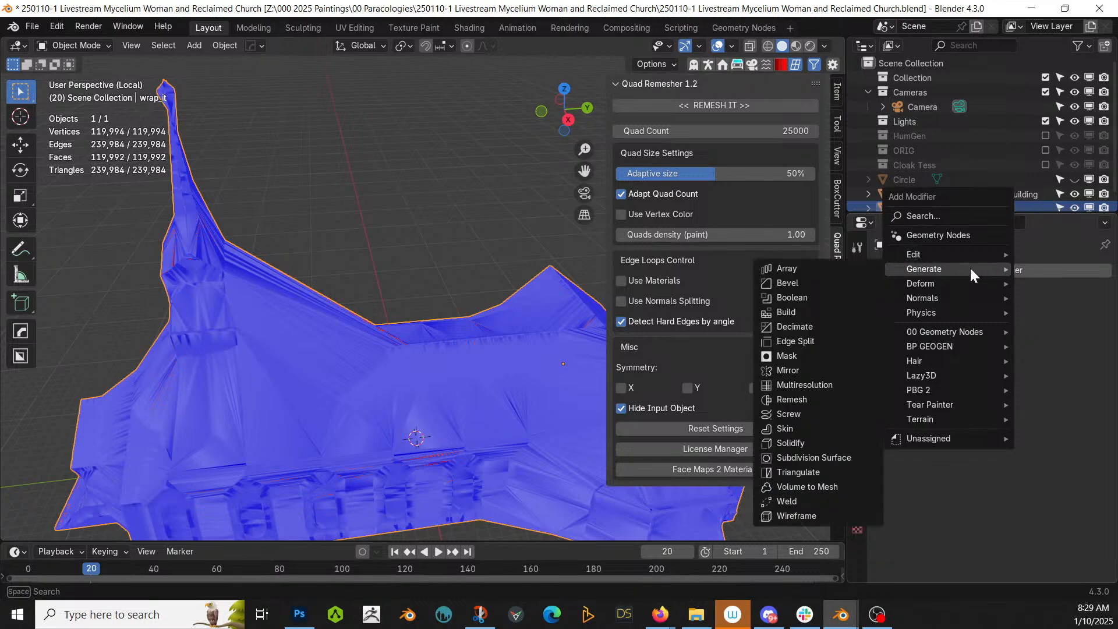
left_click(812, 329)
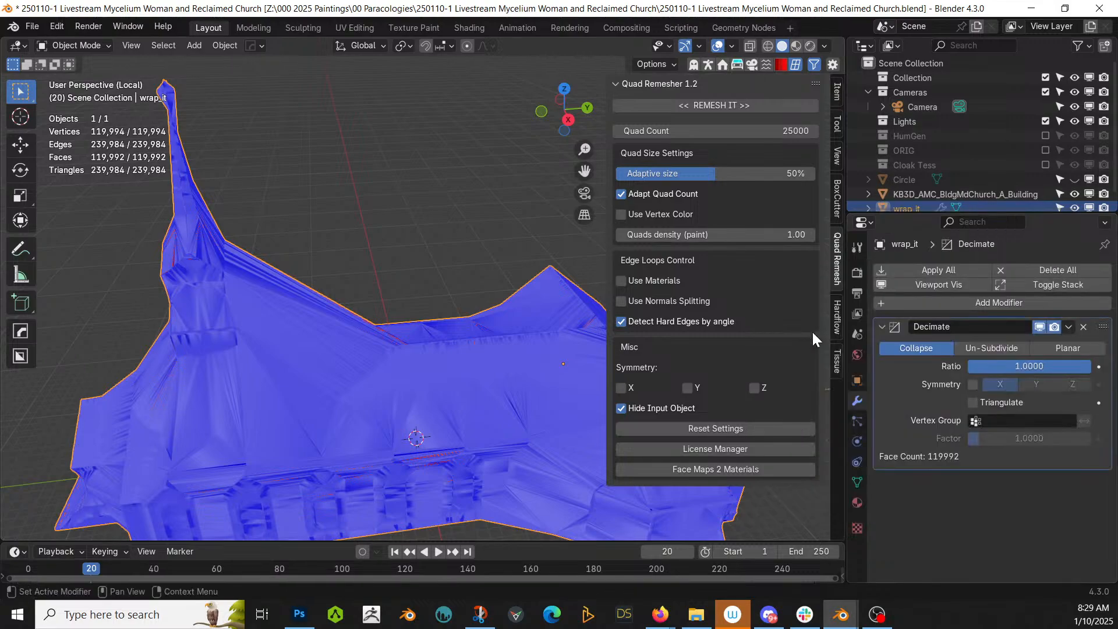
left_click(1025, 368)
key("BackSpace")
type(".25")
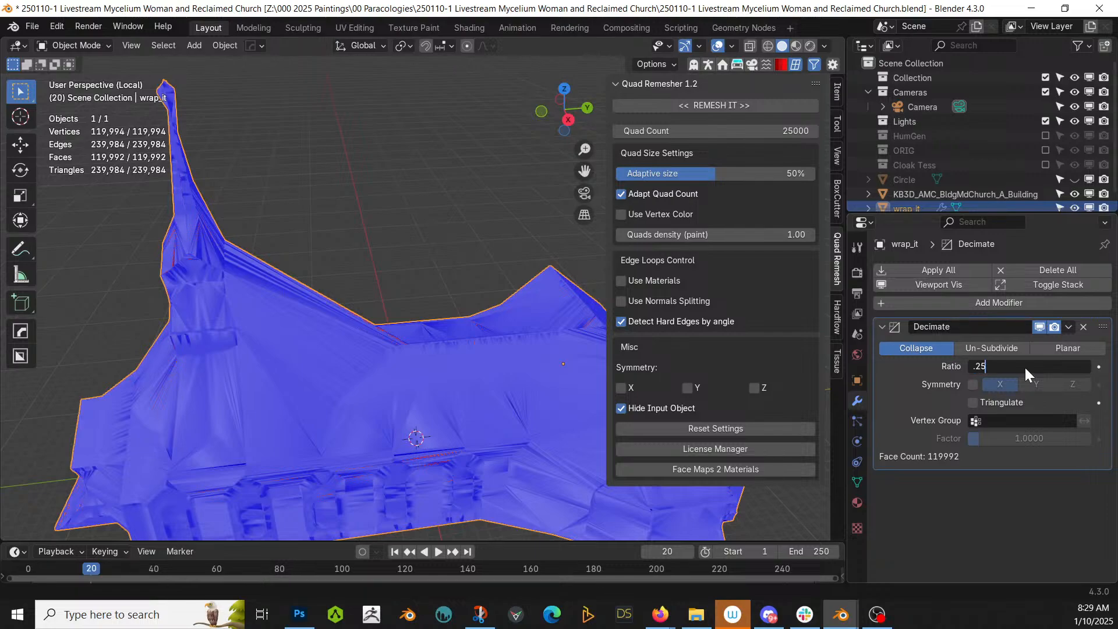
key("Return")
middle_click_drag(602, 412, 483, 410)
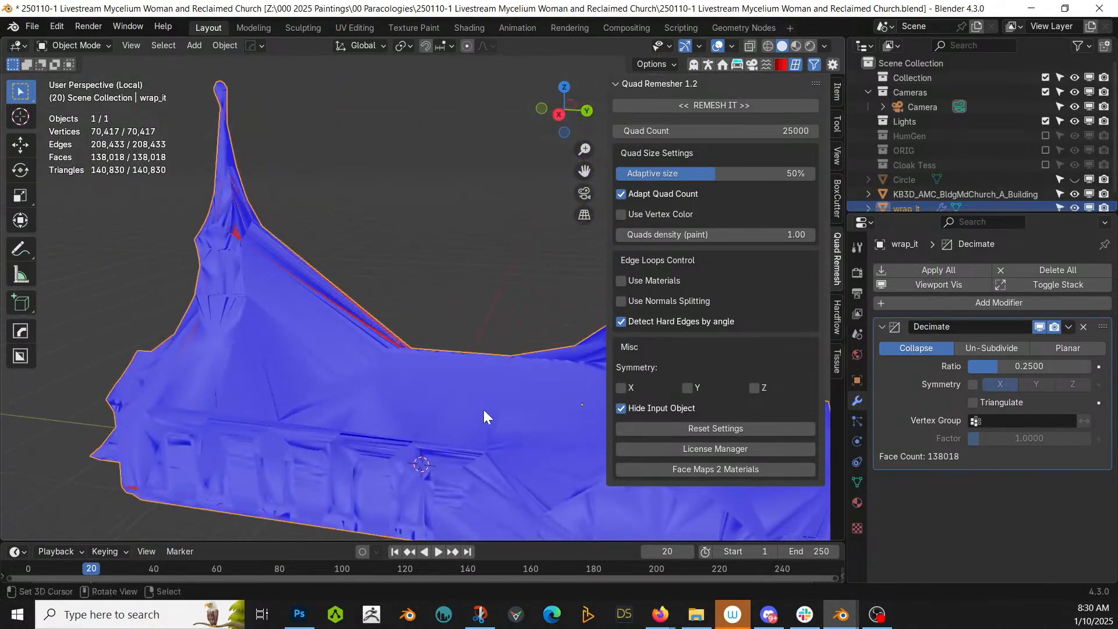
left_click(1067, 326)
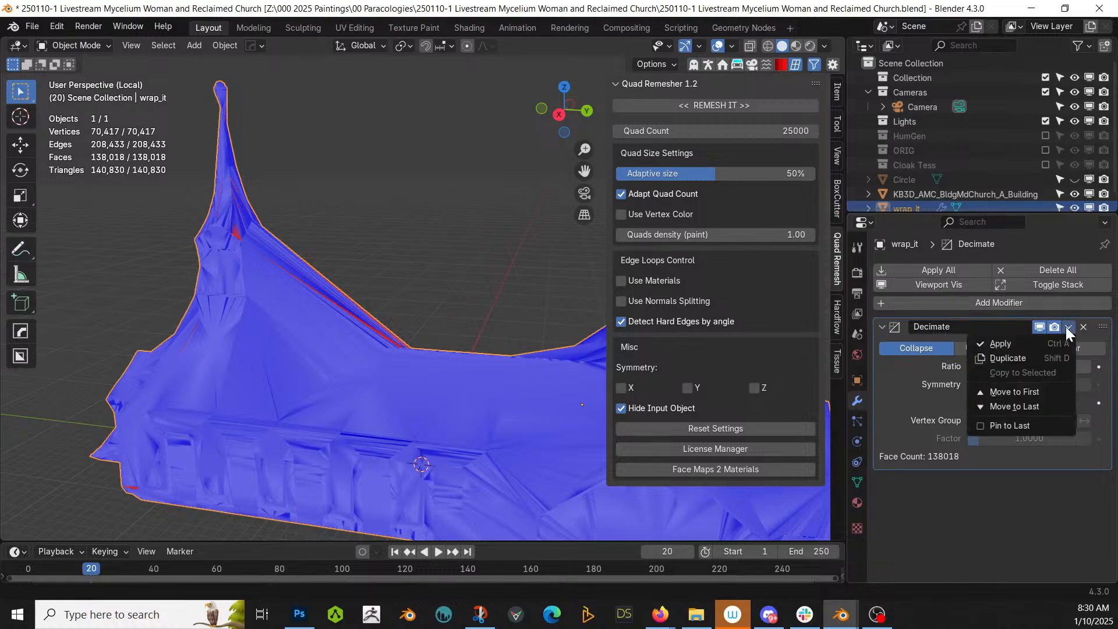
left_click(1024, 344)
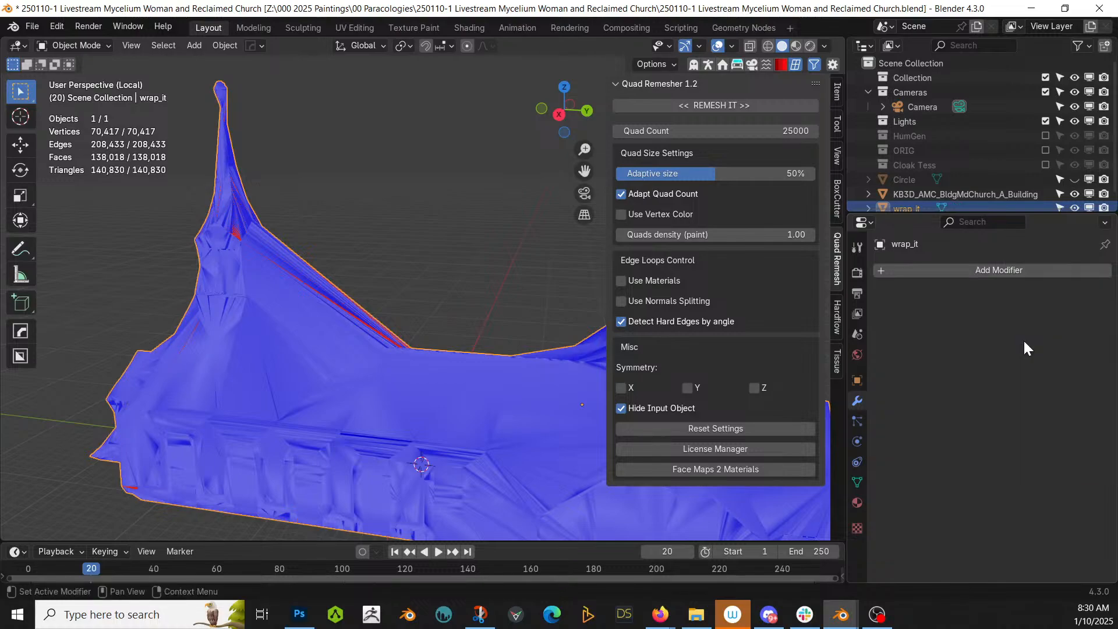
Try a Decimate modifier with a ratio of 0.25 on the wrap mesh and remove it.
left_click(919, 271)
mouse_move(939, 277)
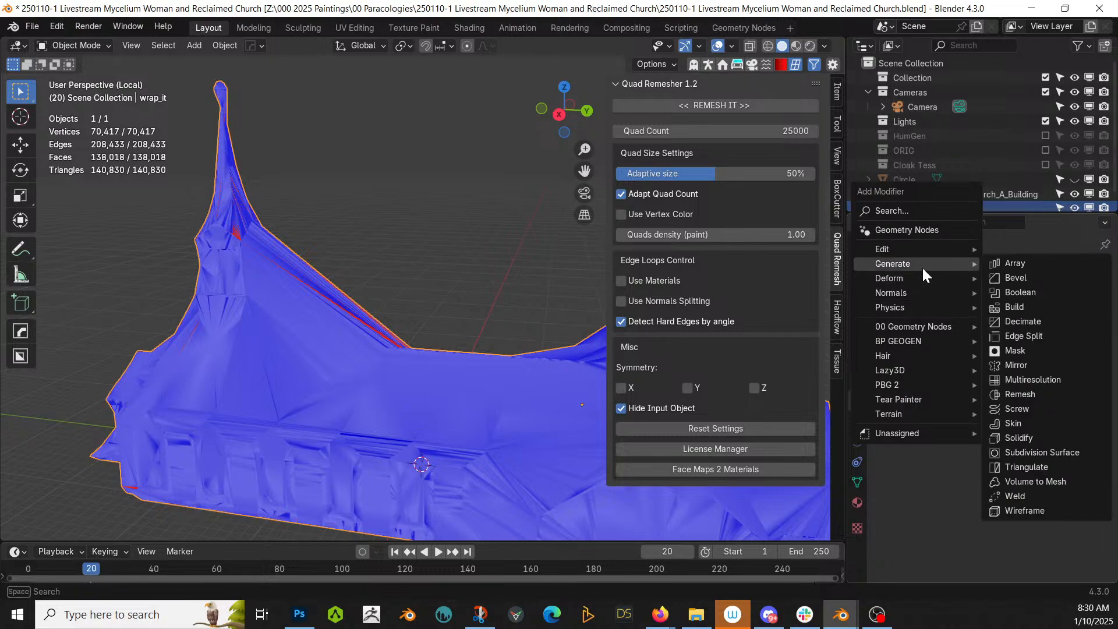
left_click(1018, 321)
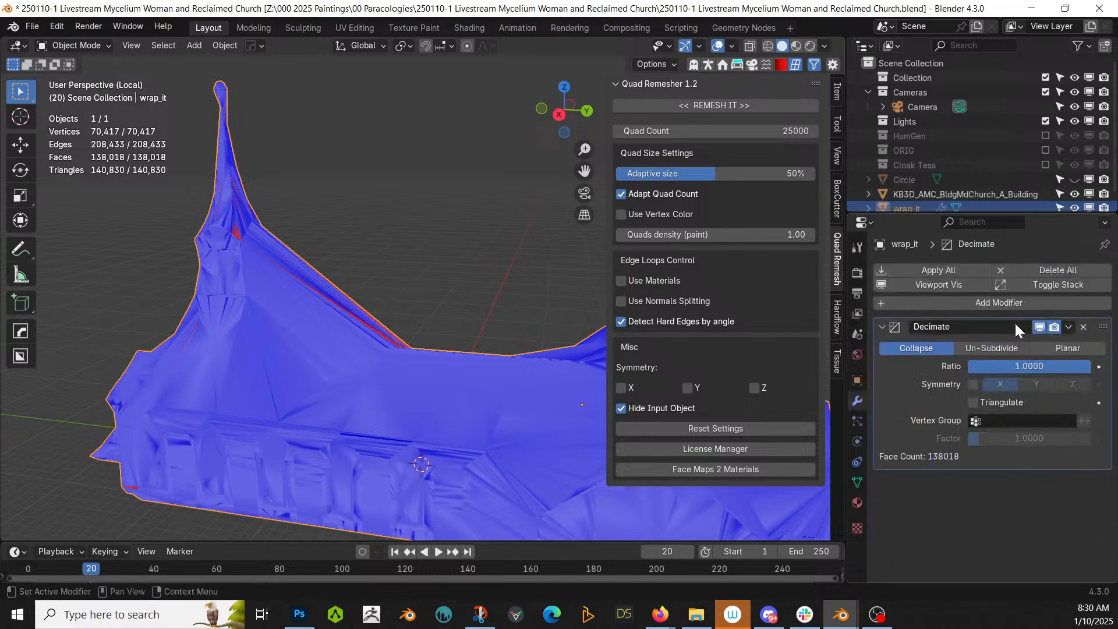
left_click(1035, 365)
type(".25")
key("Return")
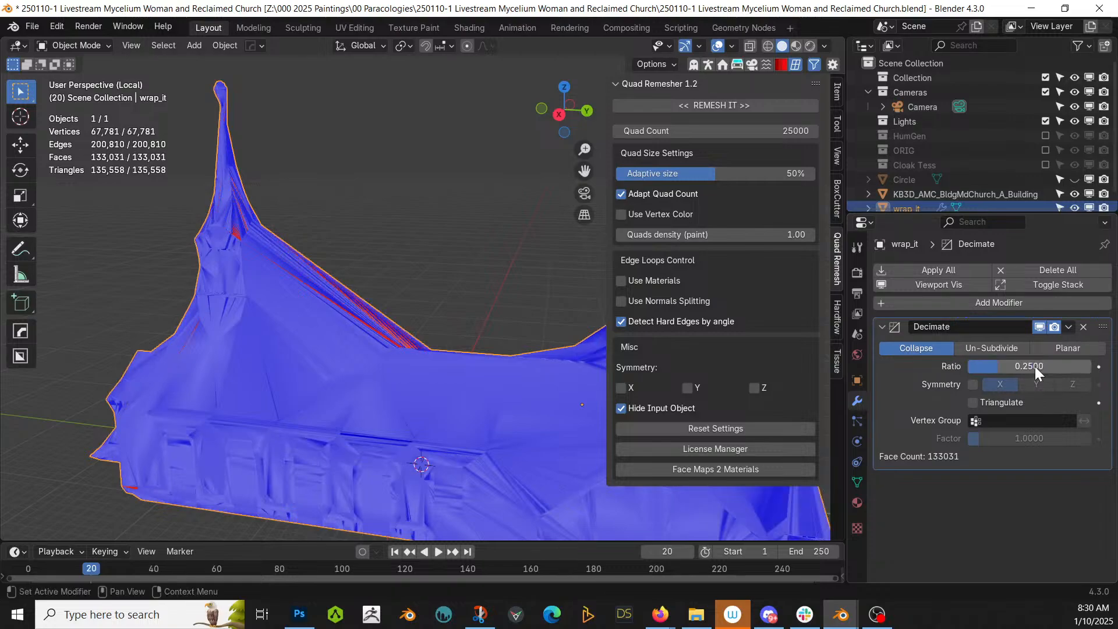
left_click(1084, 327)
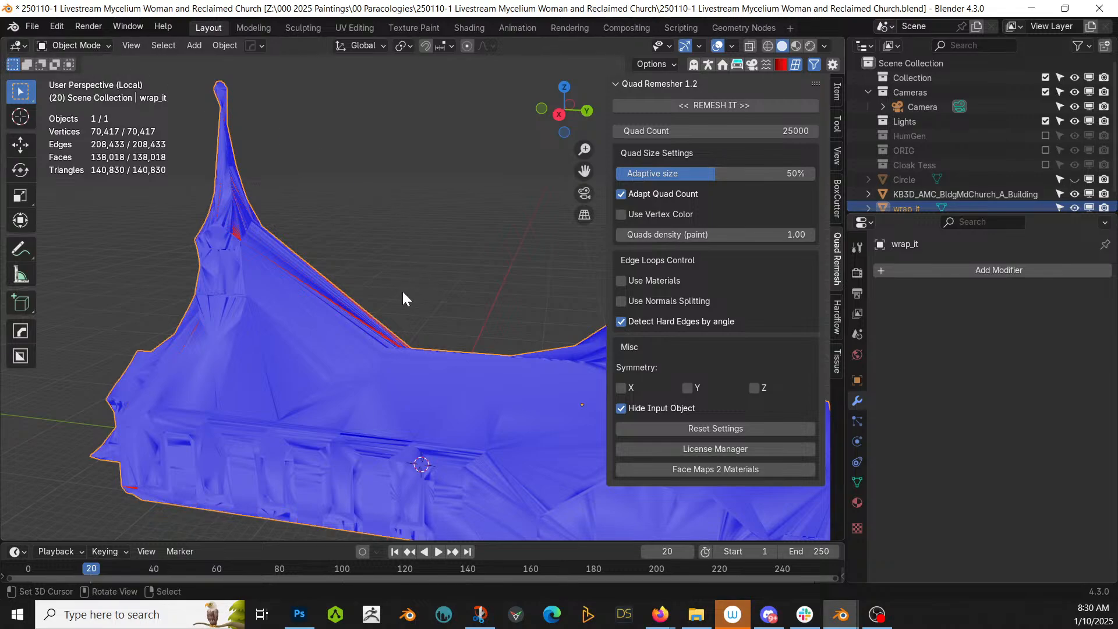
Revert the wrap mesh through the undo history to the Local View entry before the 25000 quad count, and check its topology in Edit Mode.
left_click(61, 27)
mouse_move(76, 71)
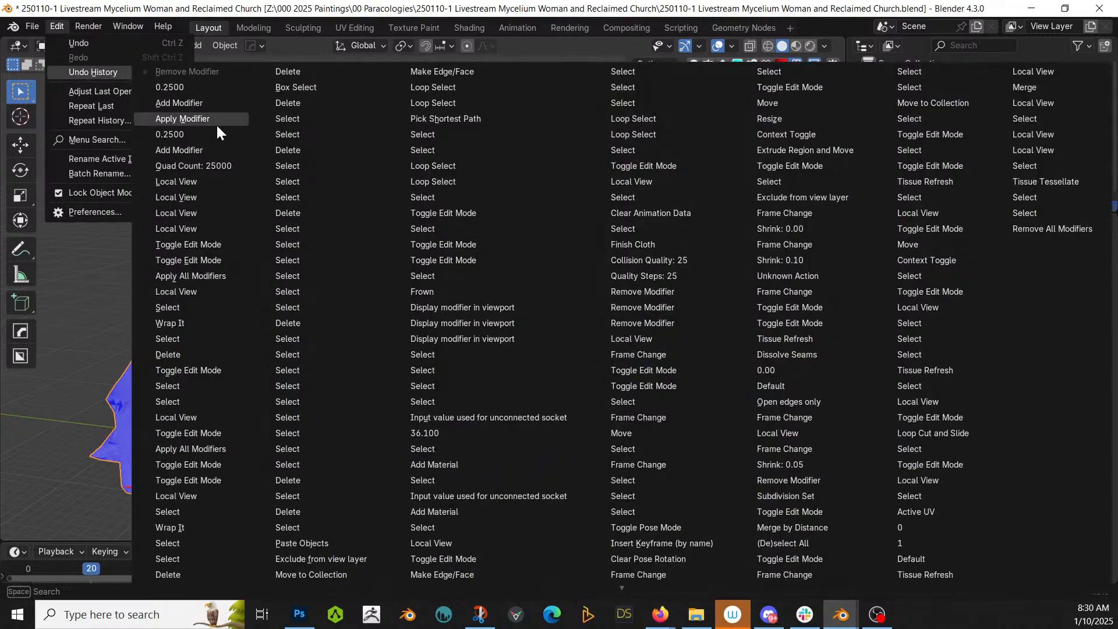
left_click(204, 181)
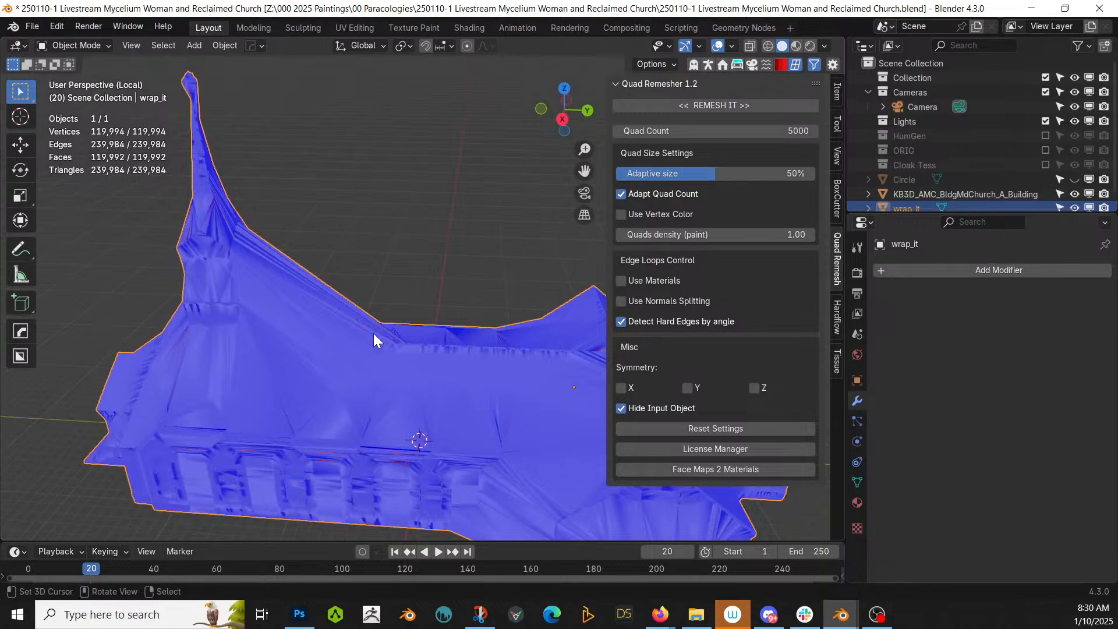
key("Tab")
scroll(369, 345, "up", 6)
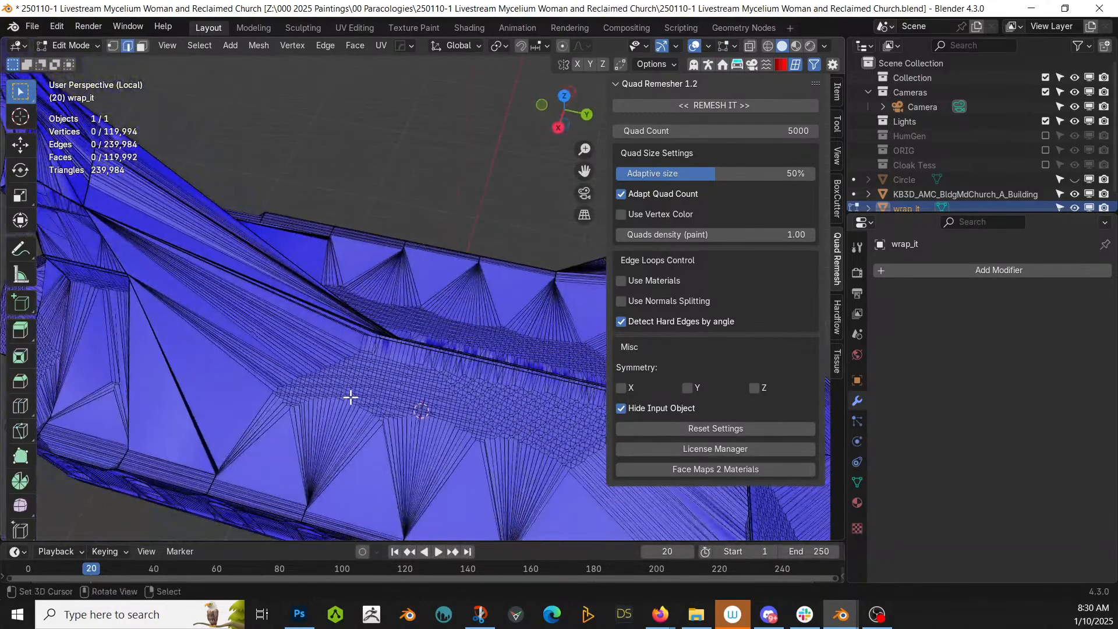
key("Tab")
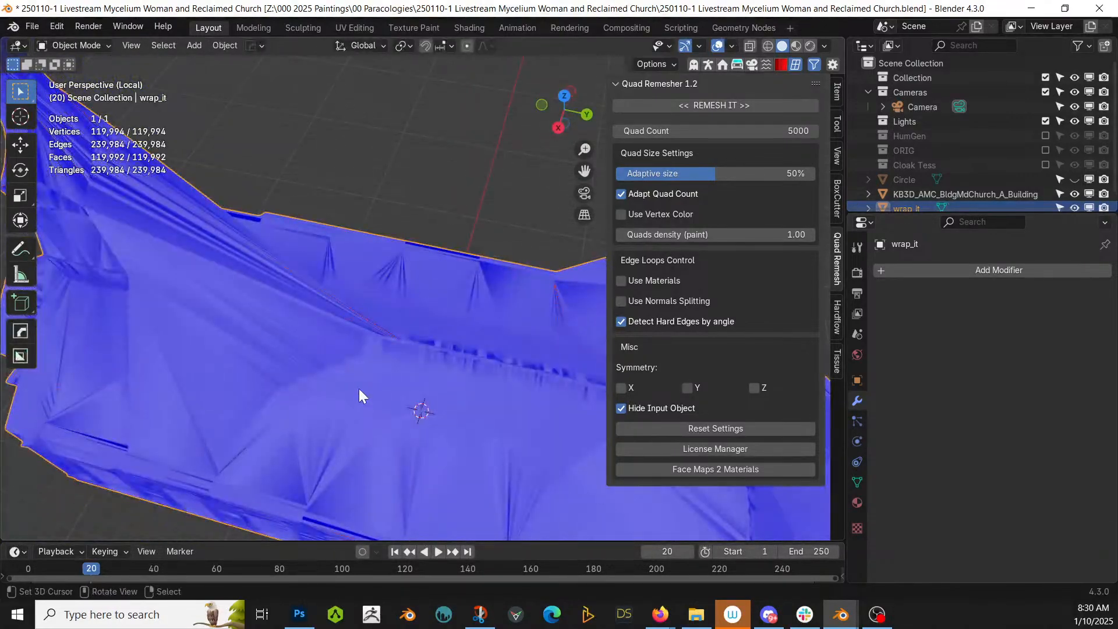
Apply the rotation and scale of the wrap mesh.
left_click(1034, 270)
mouse_move(1031, 267)
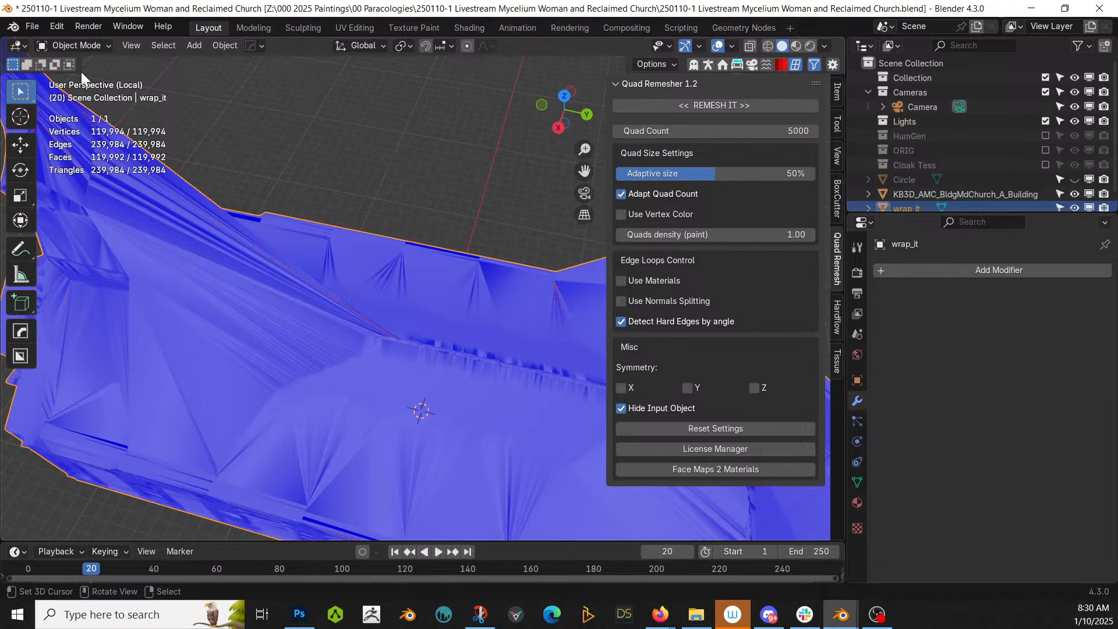
key("ctrl+a")
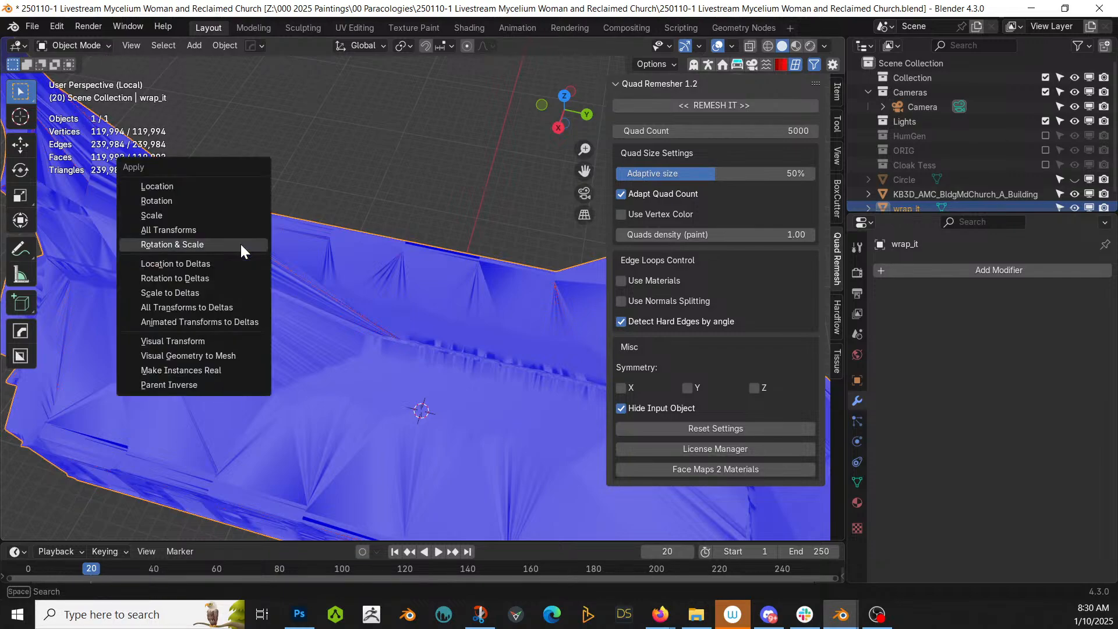
left_click(242, 250)
Voxel-remesh the wrap mesh in Sculpt Mode with a voxel size of 0.25 m.
left_click(78, 45)
left_click(97, 93)
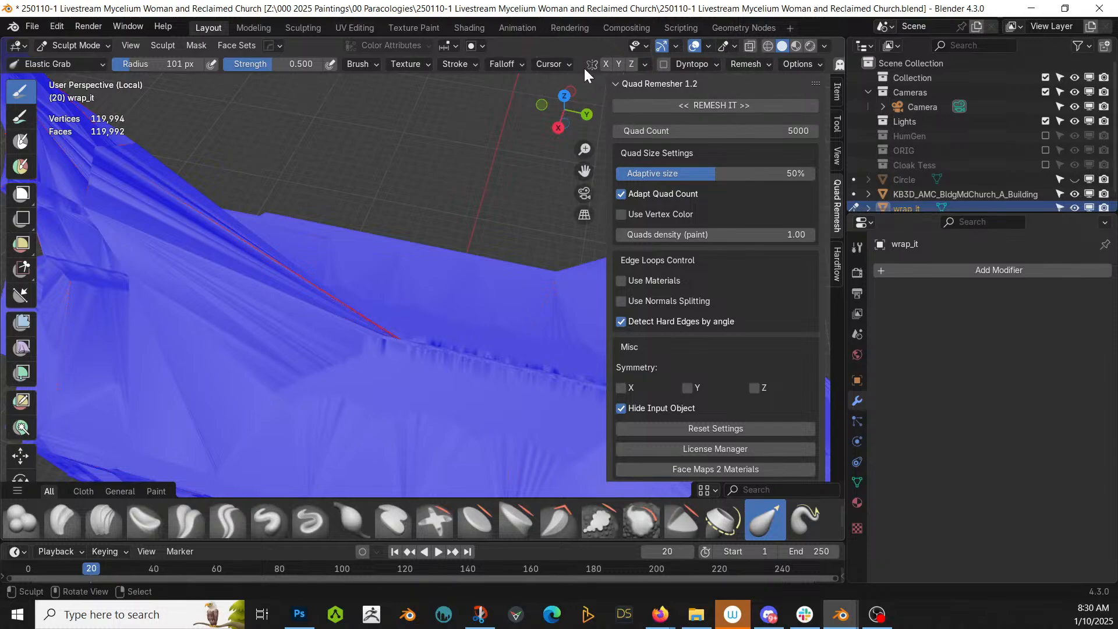
left_click(765, 64)
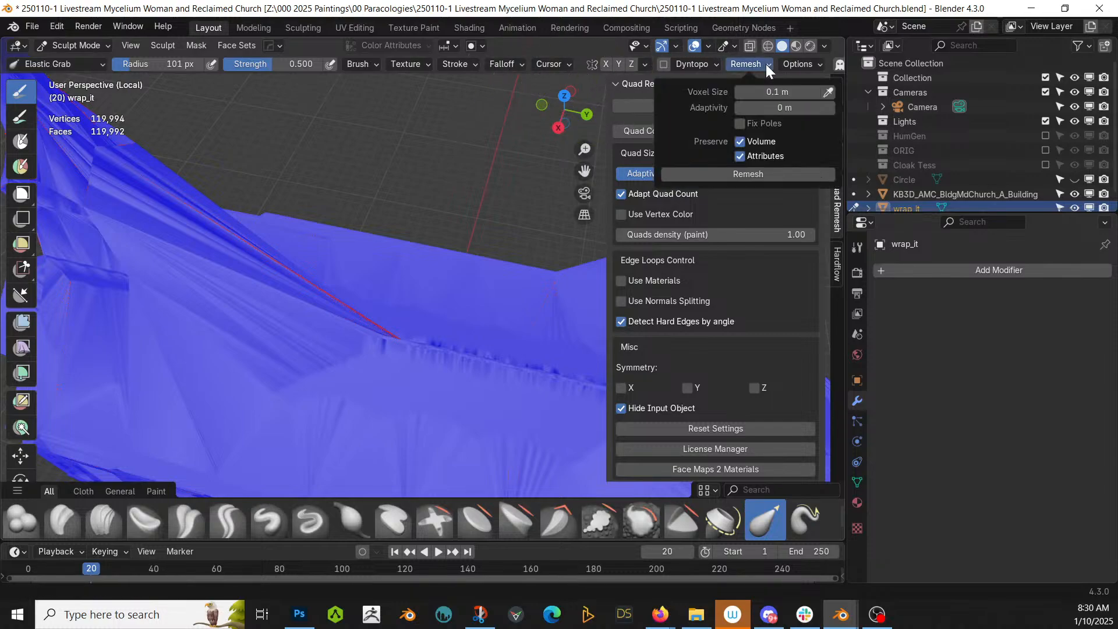
left_click(769, 91)
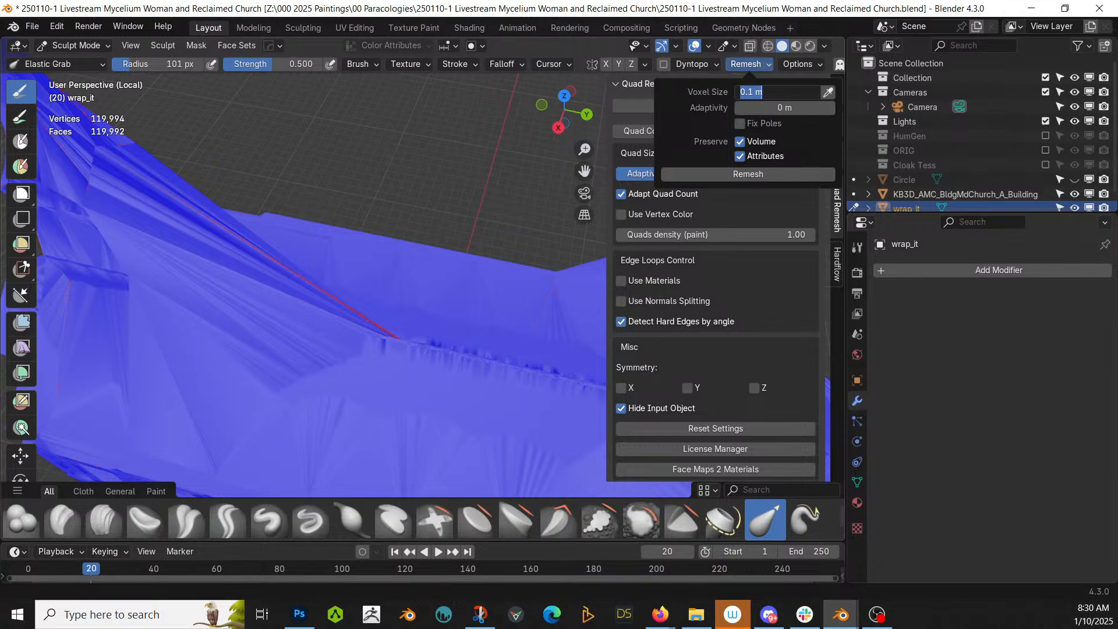
type("0.25")
key("Return")
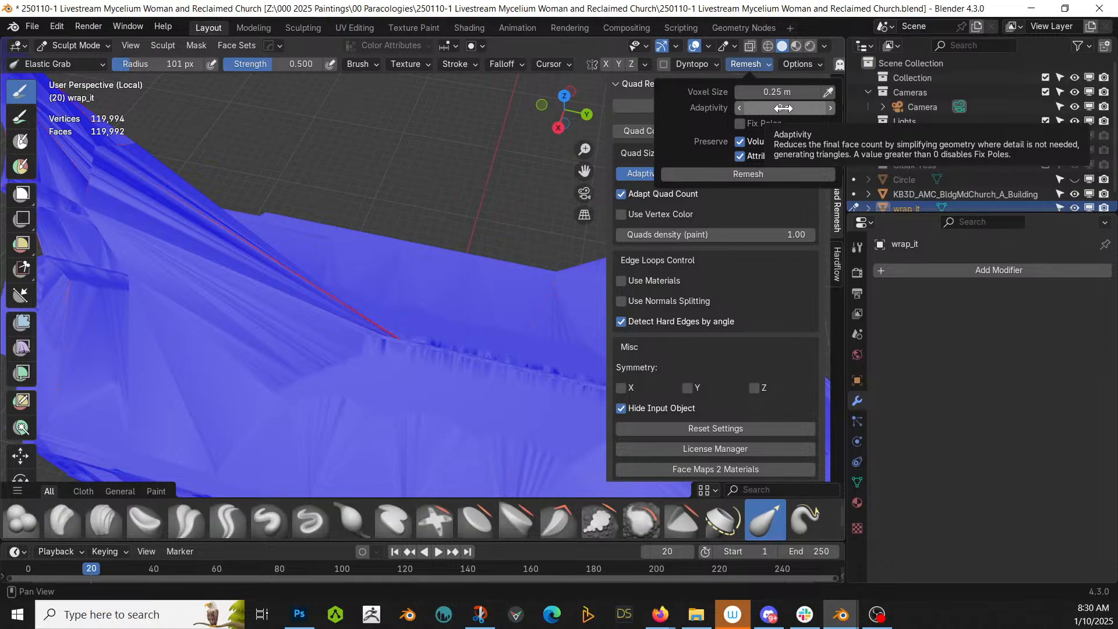
left_click(744, 175)
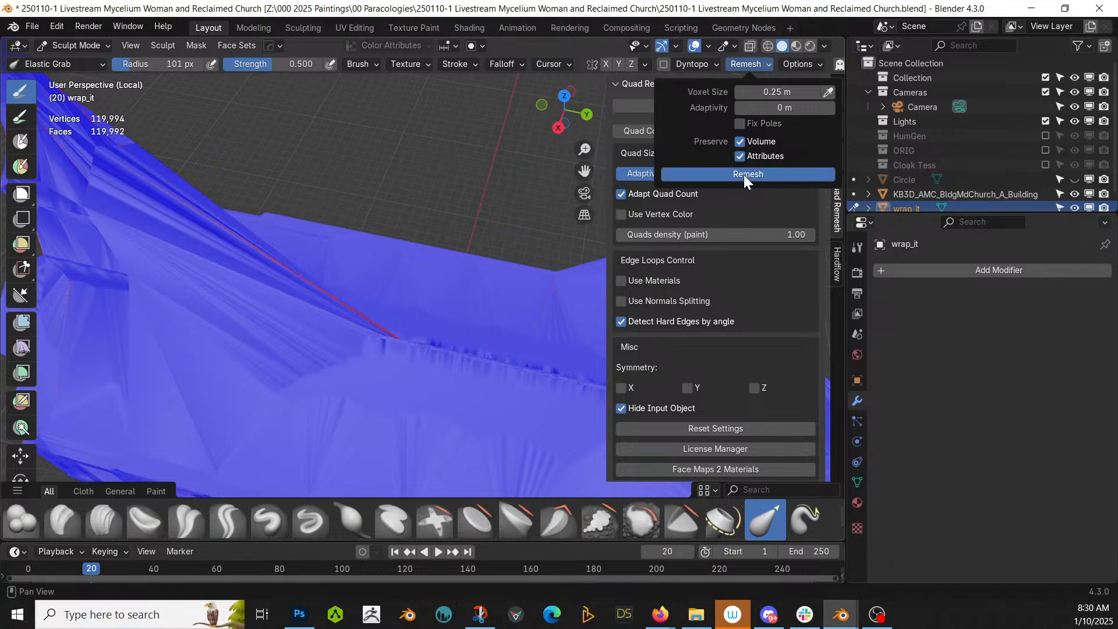
Examine the voxel-remeshed wrap's topology in Edit Mode around the tower and the roof slope.
scroll(320, 274, "down", 6)
middle_click_drag(319, 274, 355, 249)
key("Tab")
mouse_move(394, 342)
middle_mouse_down()
mouse_move(365, 404)
mouse_move(444, 366)
mouse_move(387, 158)
mouse_move(304, 172)
middle_mouse_up()
scroll(370, 391, "up", 4)
key("Tab")
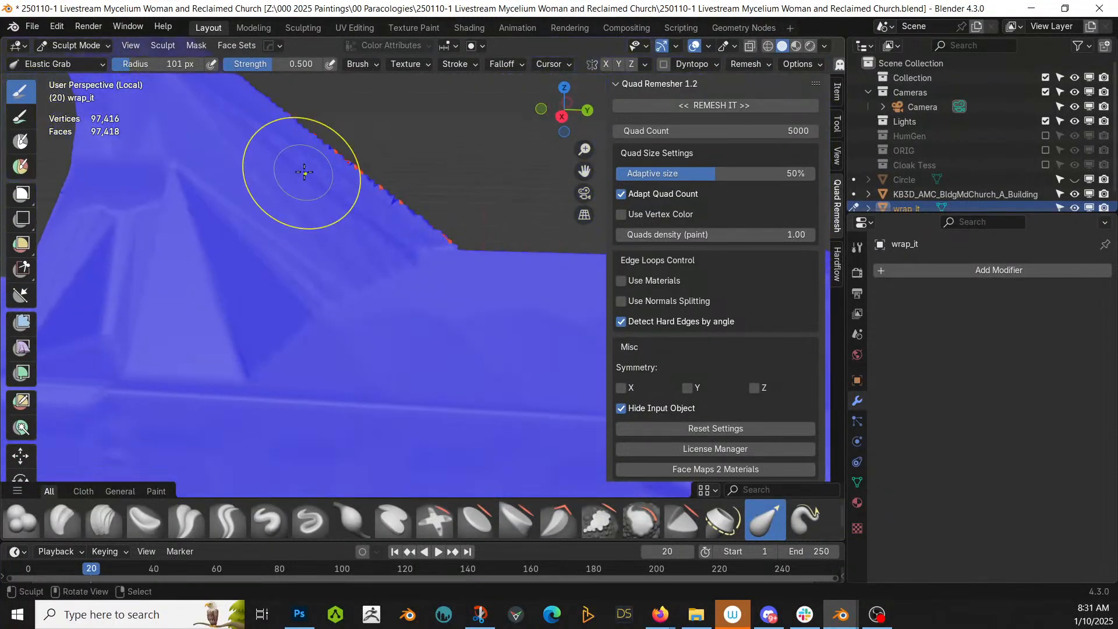
scroll(304, 172, "down", 3)
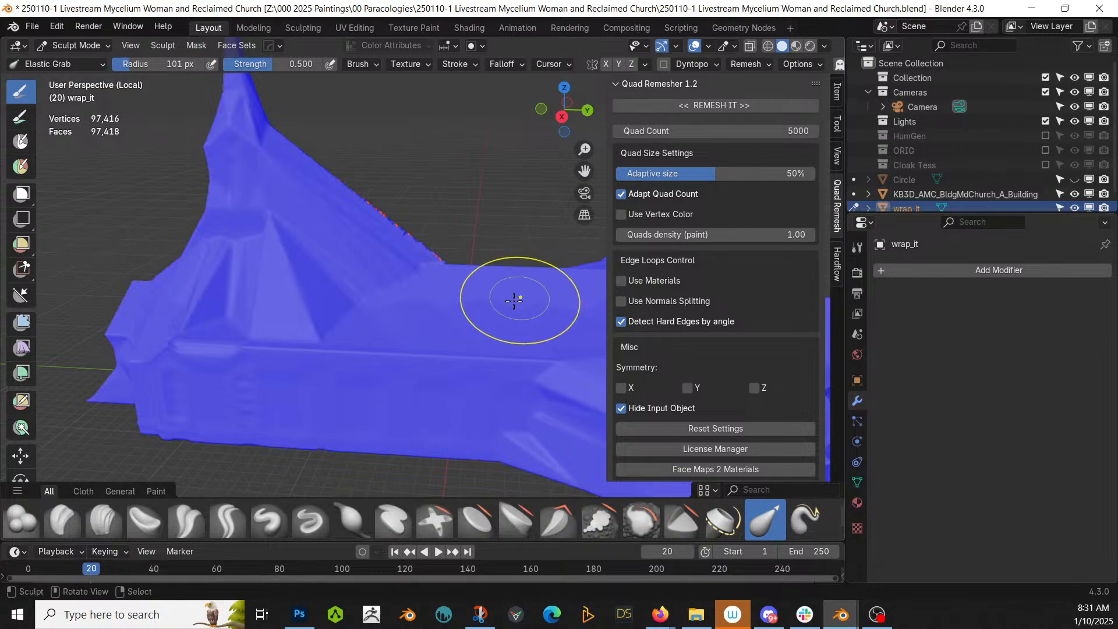
Return the wrap mesh to Object Mode and turn off the face orientation overlay.
left_click(76, 46)
left_click(82, 58)
key("alt+v")
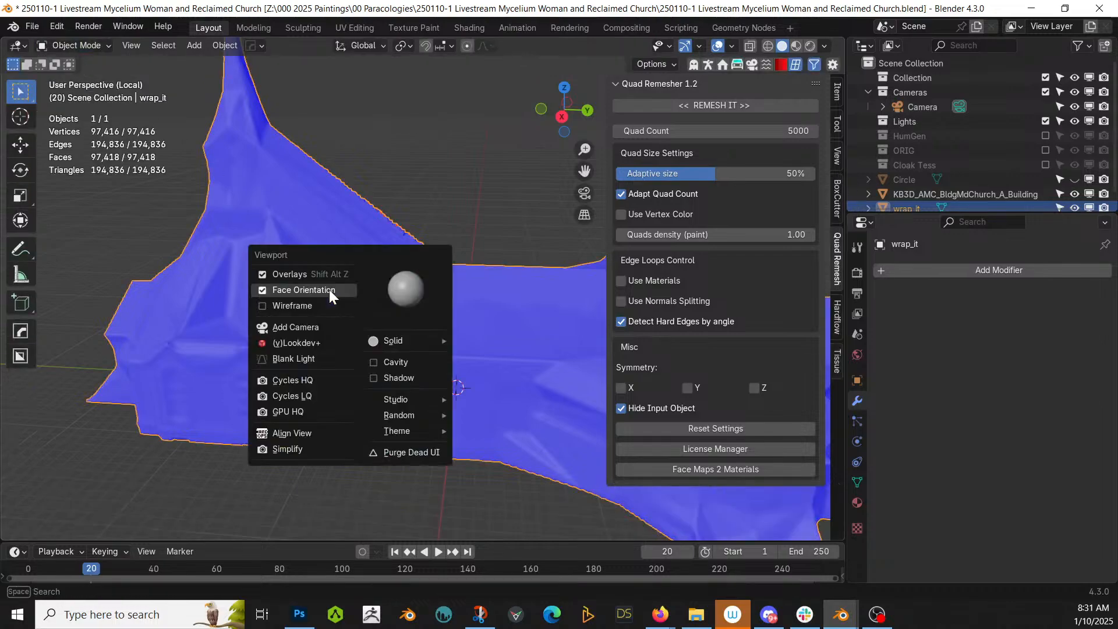
left_click(330, 290)
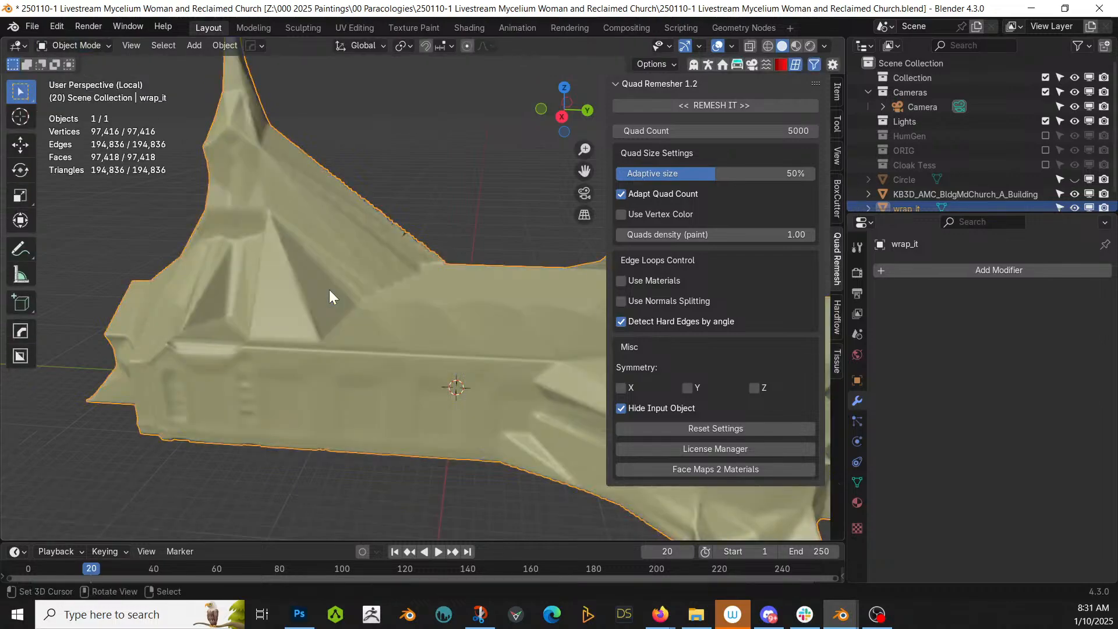
middle_click_drag(328, 291, 326, 244)
Generate a vertex group on the wrap mesh in Weight Paint mode with Tissue's Weight Formula, using the Vertical Spots example with i1 and i2 at 1.
left_click(76, 46)
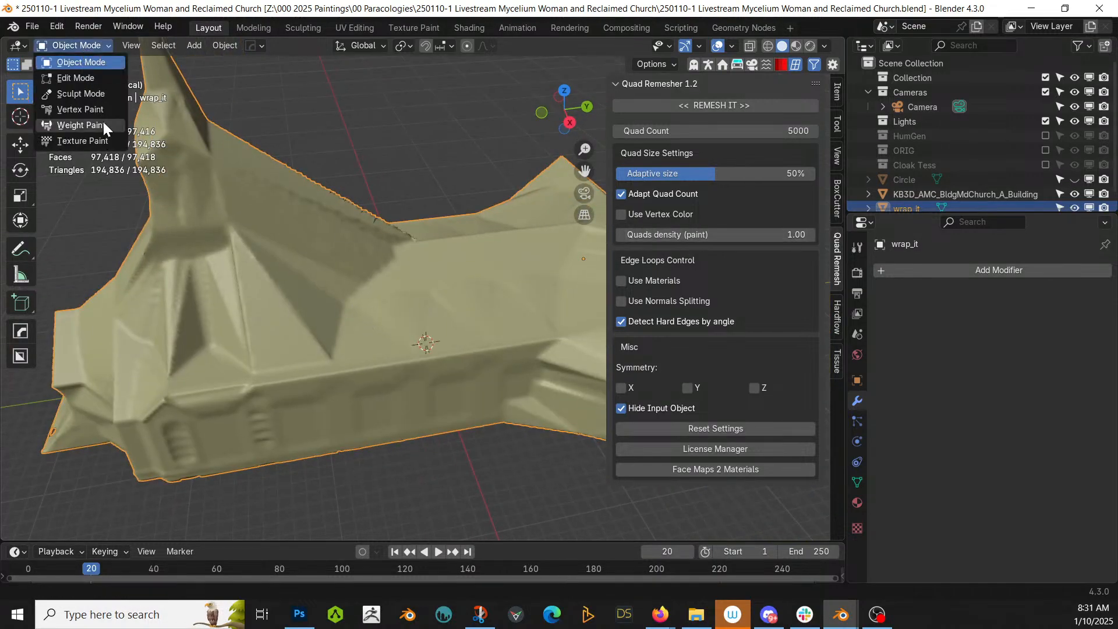
left_click(87, 120)
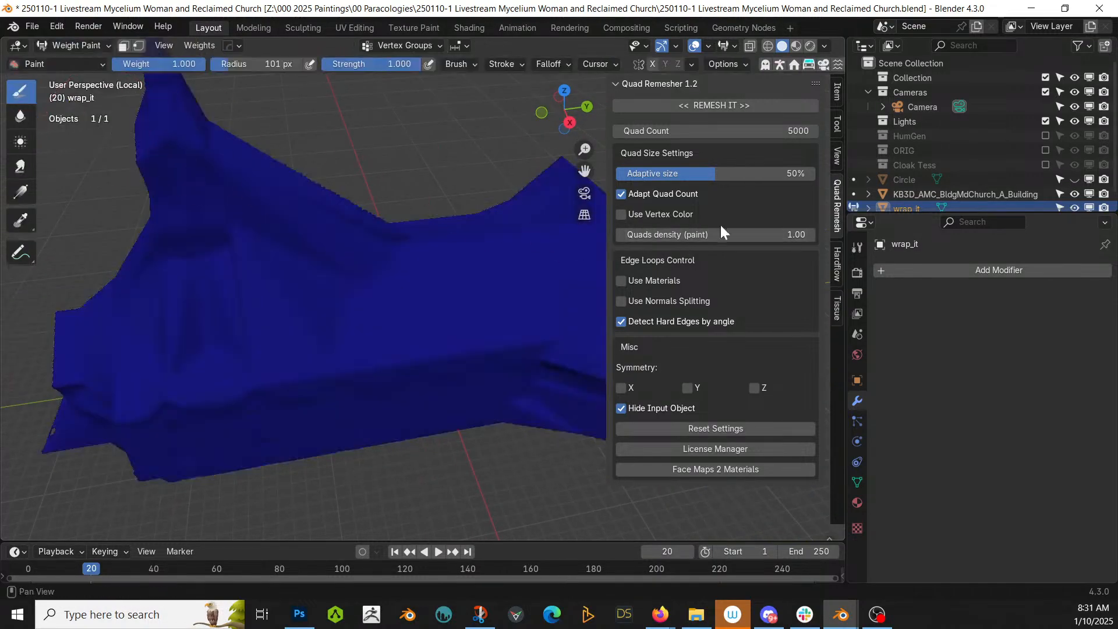
left_click(837, 307)
left_click(741, 166)
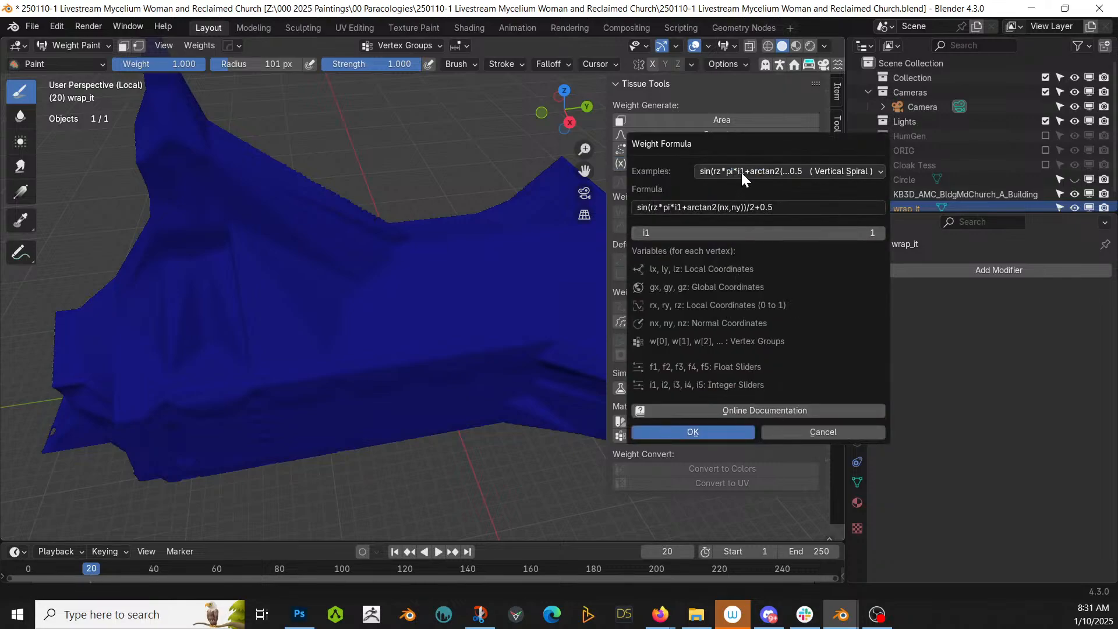
left_click(742, 172)
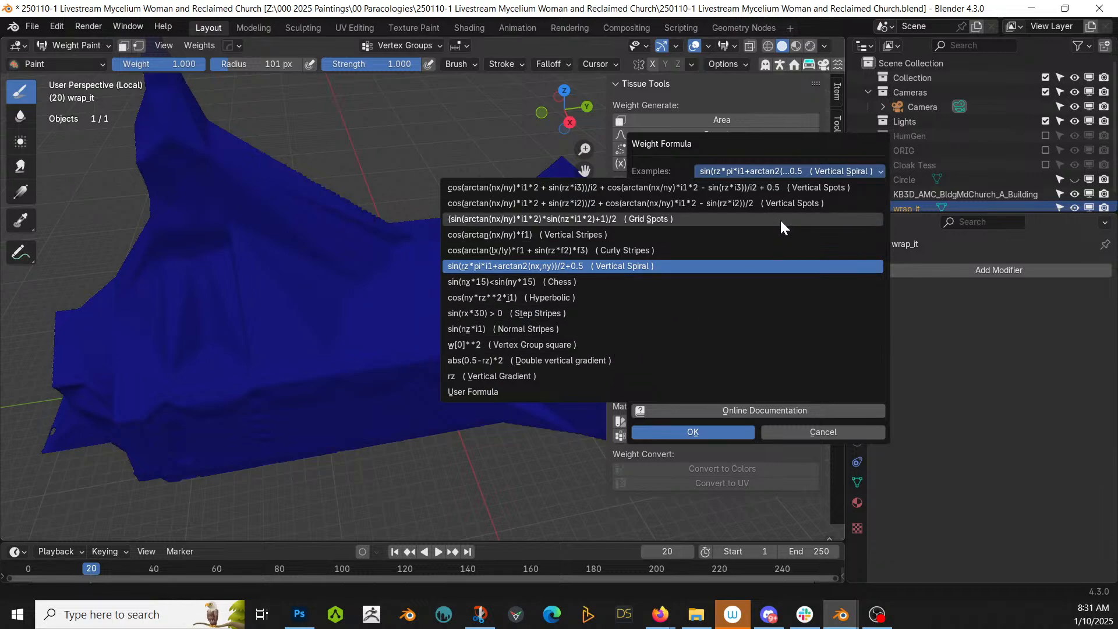
left_click(785, 203)
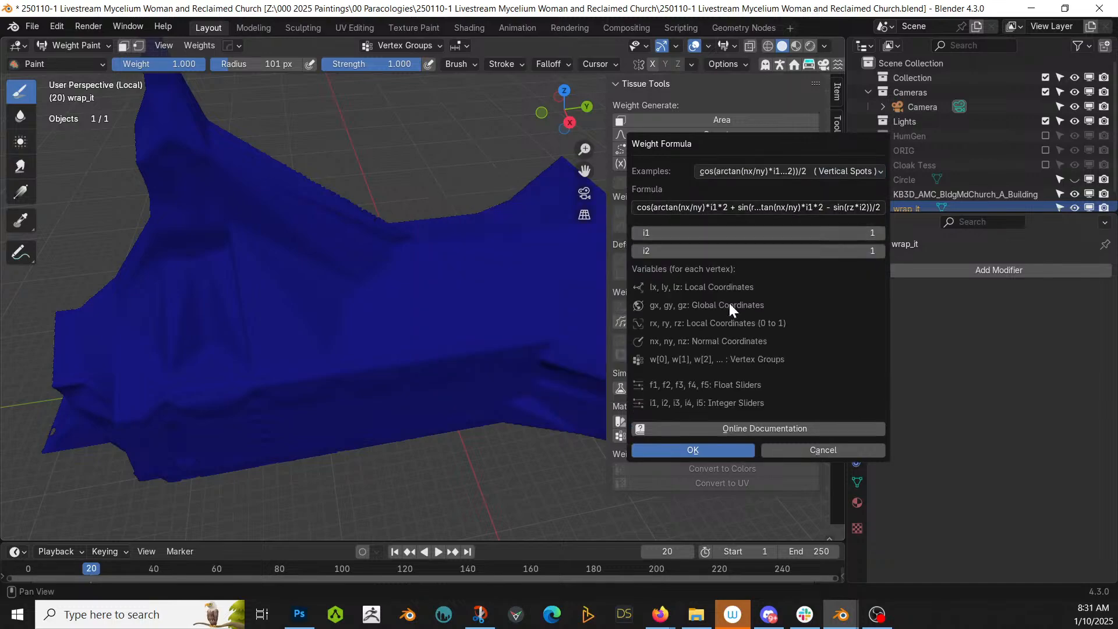
left_click(697, 450)
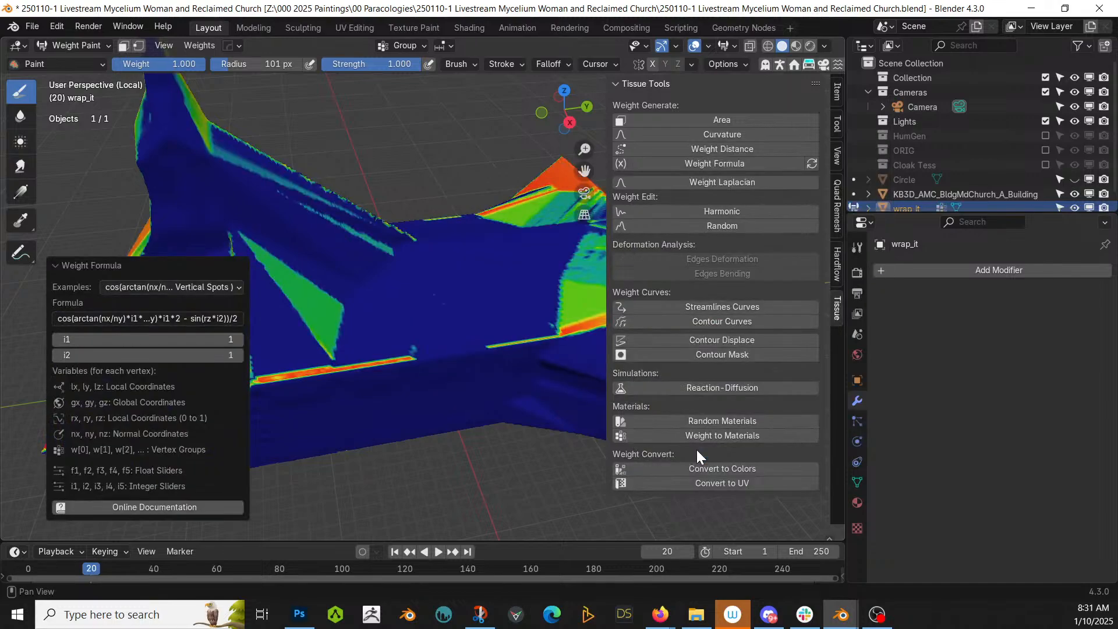
middle_click_drag(427, 365, 605, 337)
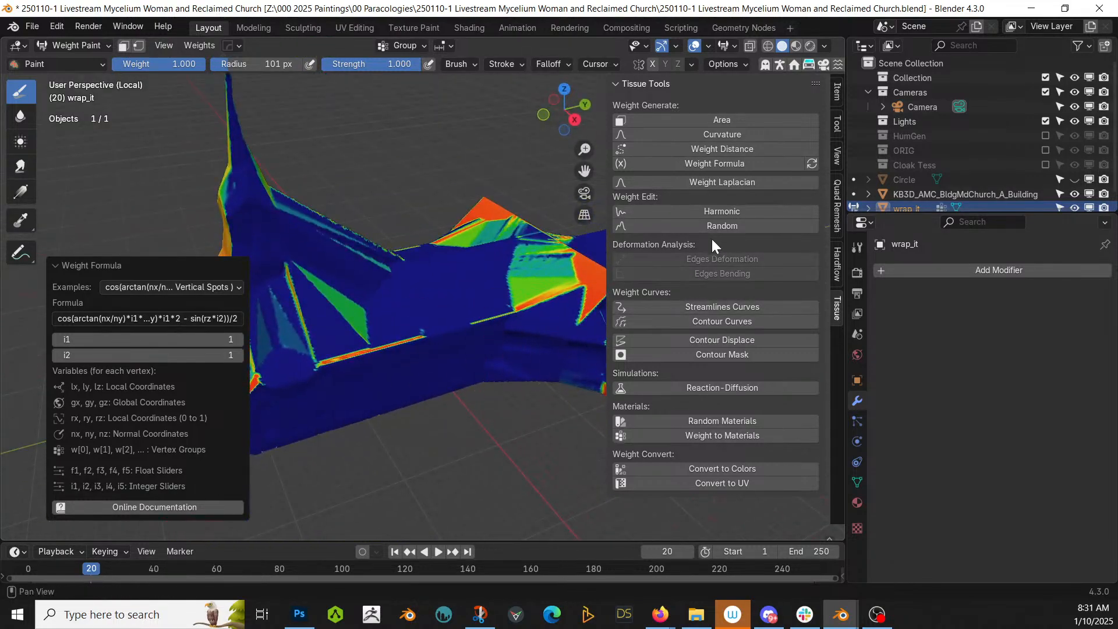
Apply Tissue's Harmonic weight edit to the generated weights four times in succession, with the frequency at 20.
left_click(718, 211)
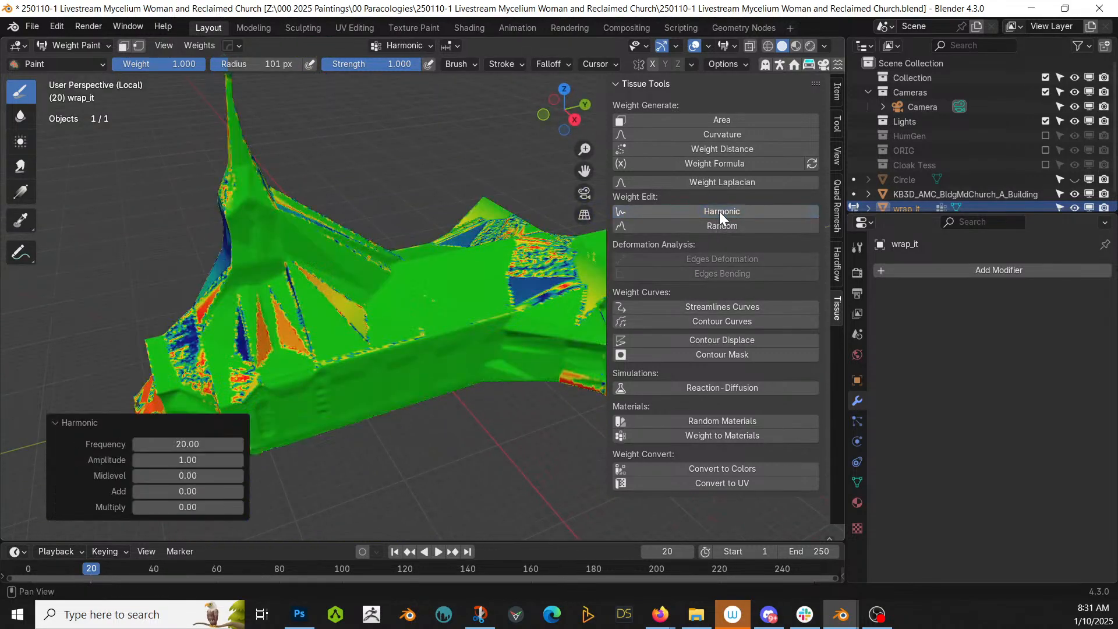
left_click(719, 211)
left_click(718, 211)
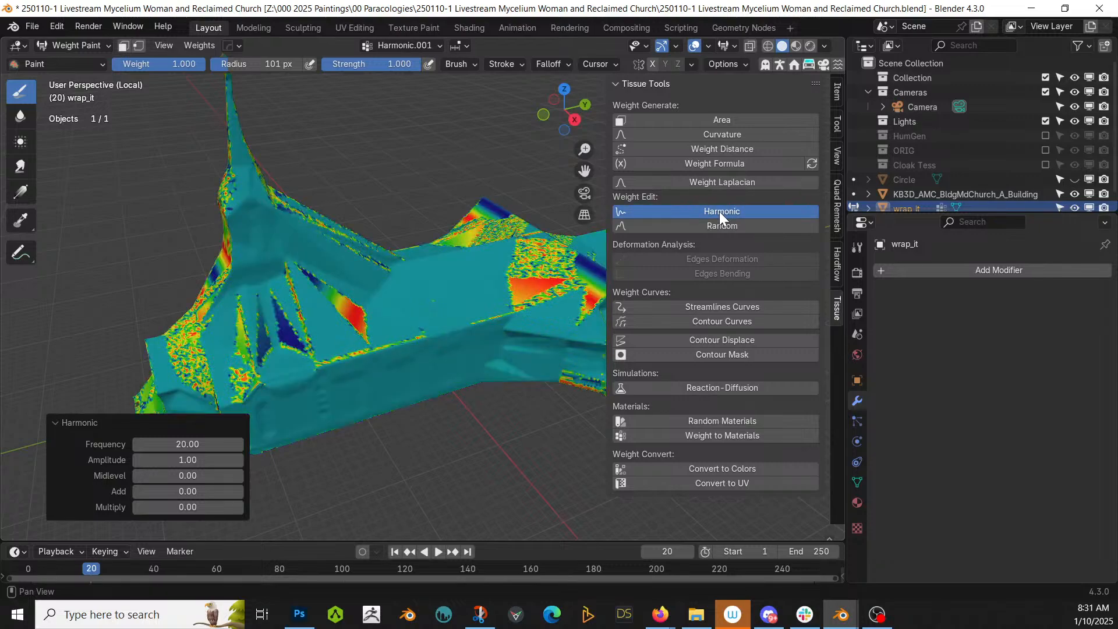
left_click(718, 212)
Randomize the active weights between 0 and 1 and apply the Harmonic weight edit three more times.
left_click(715, 226)
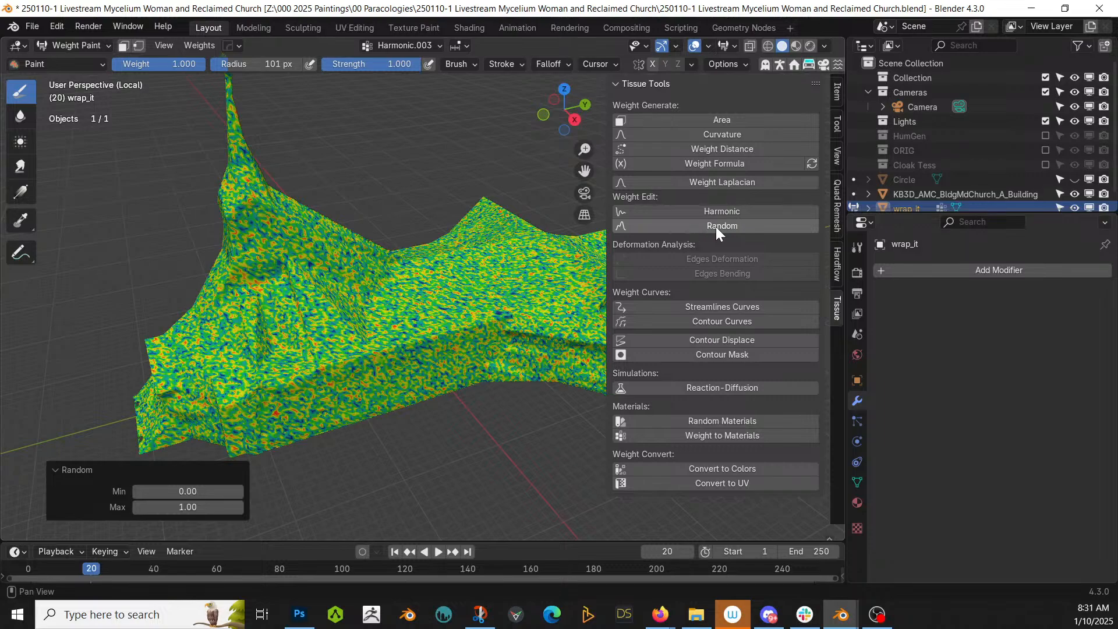
left_click(714, 212)
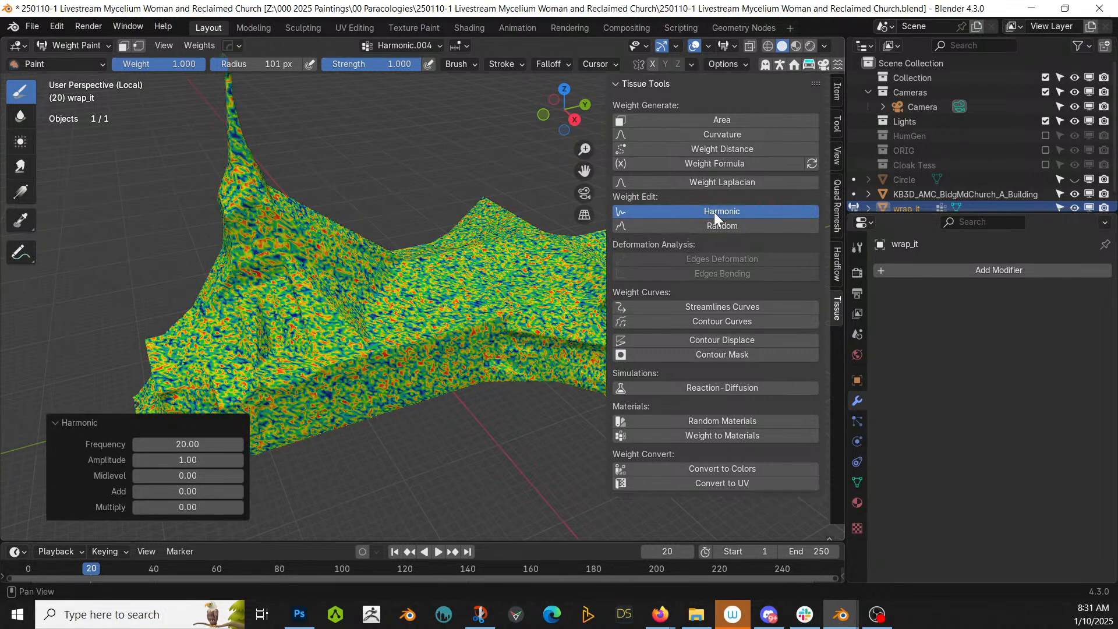
left_click(714, 212)
left_click(714, 212)
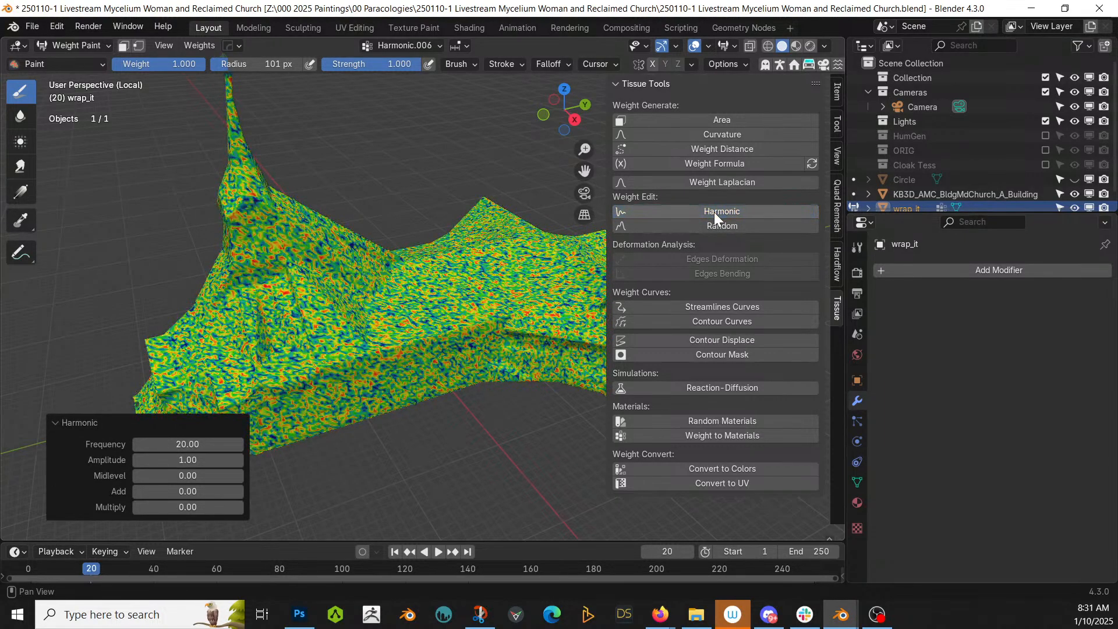
Try a frequency of 5 for the last Harmonic weight edit, and set it to 1.
scroll(408, 326, "up", 4)
middle_click_drag(478, 326, 444, 328)
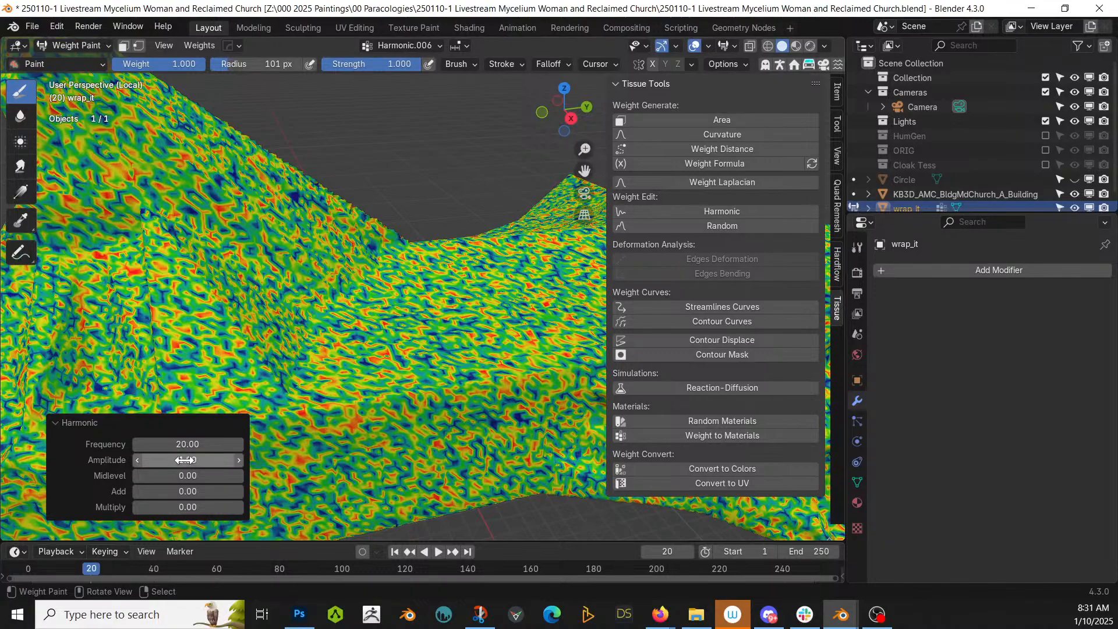
left_click_drag(198, 444, 169, 443)
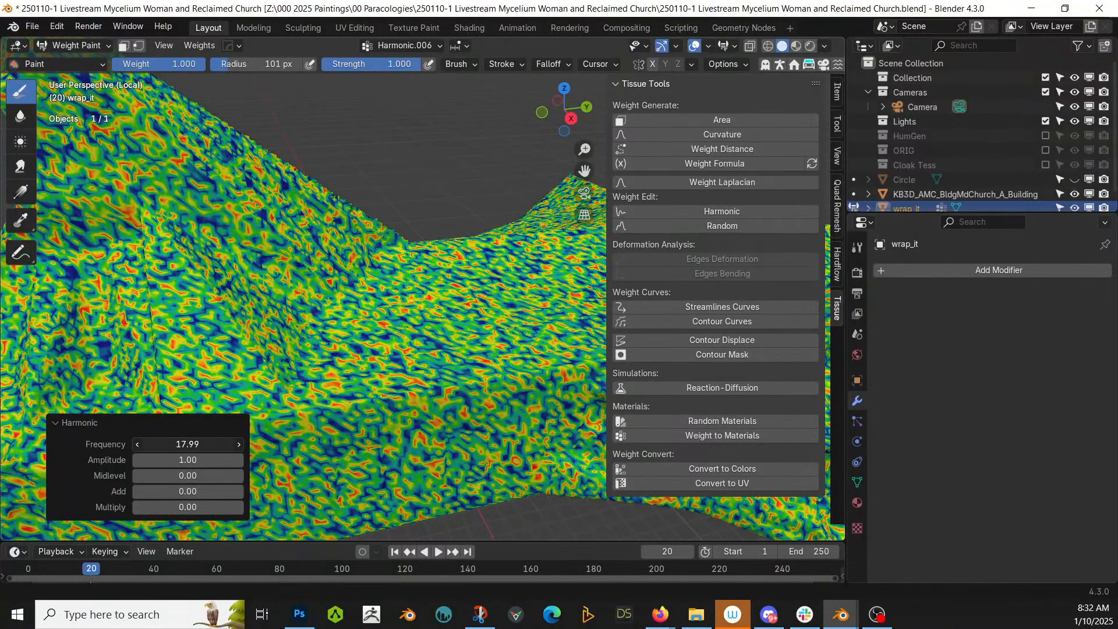
left_click(192, 445)
type("5")
key("Return")
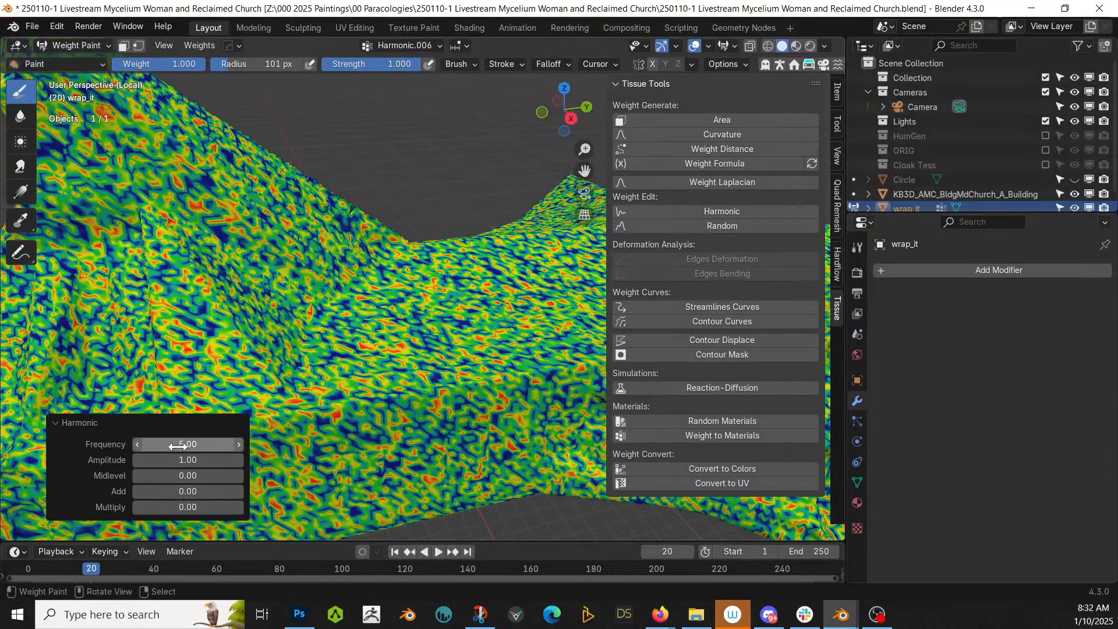
left_click(194, 445)
key("Return")
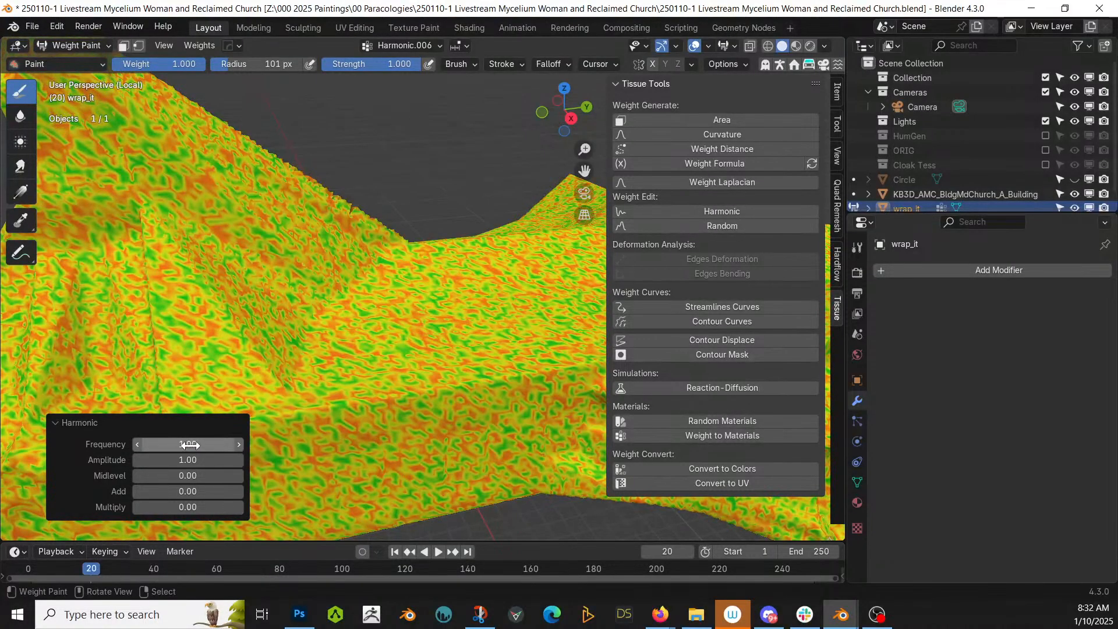
Try frequencies of 3 and 5 and a multiply value of 0.5 on the last Harmonic weight edit.
left_click(188, 444)
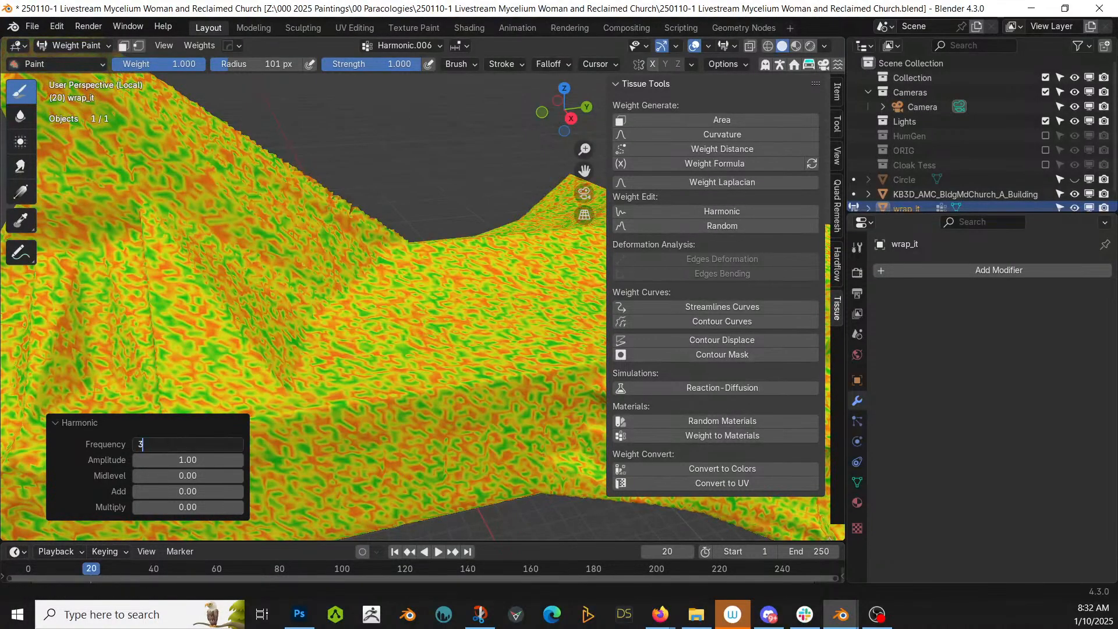
key("Return")
left_click(189, 445)
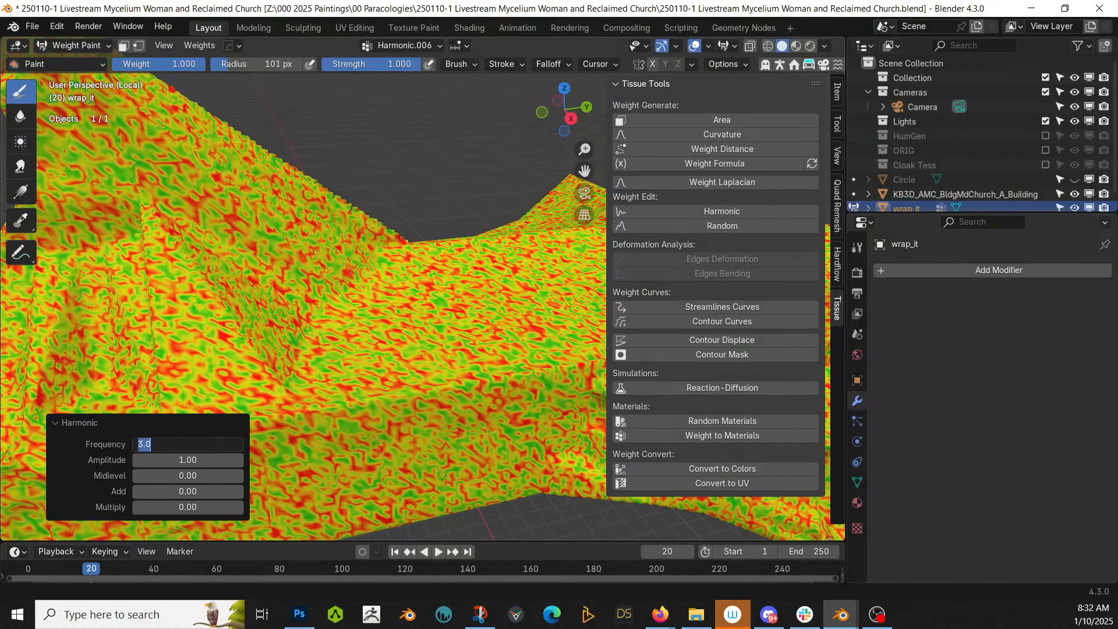
key("Return")
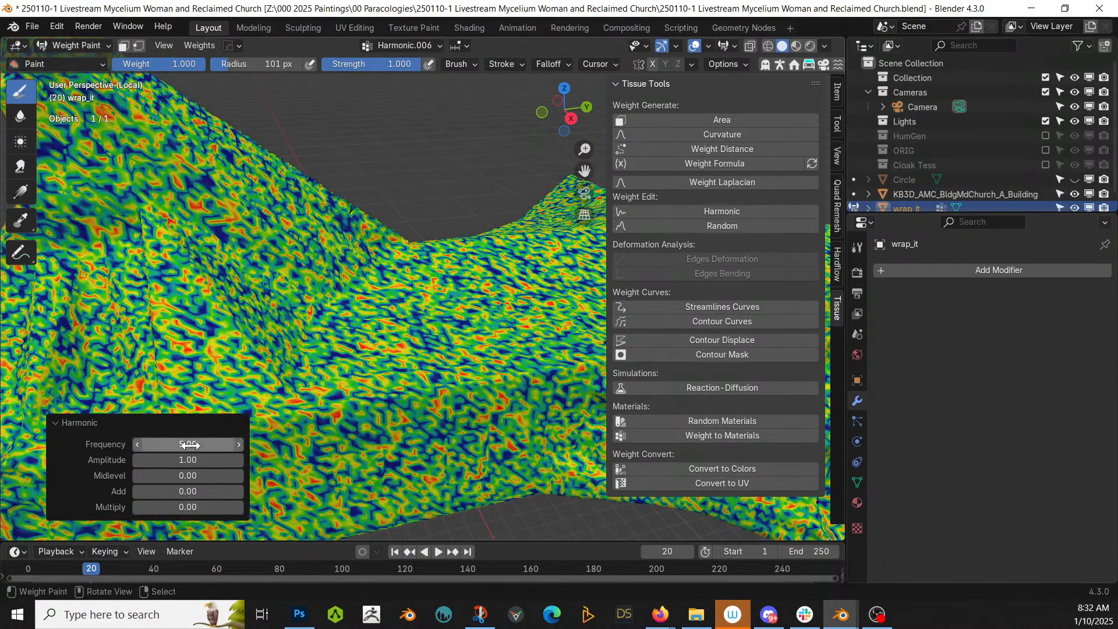
left_click(163, 508)
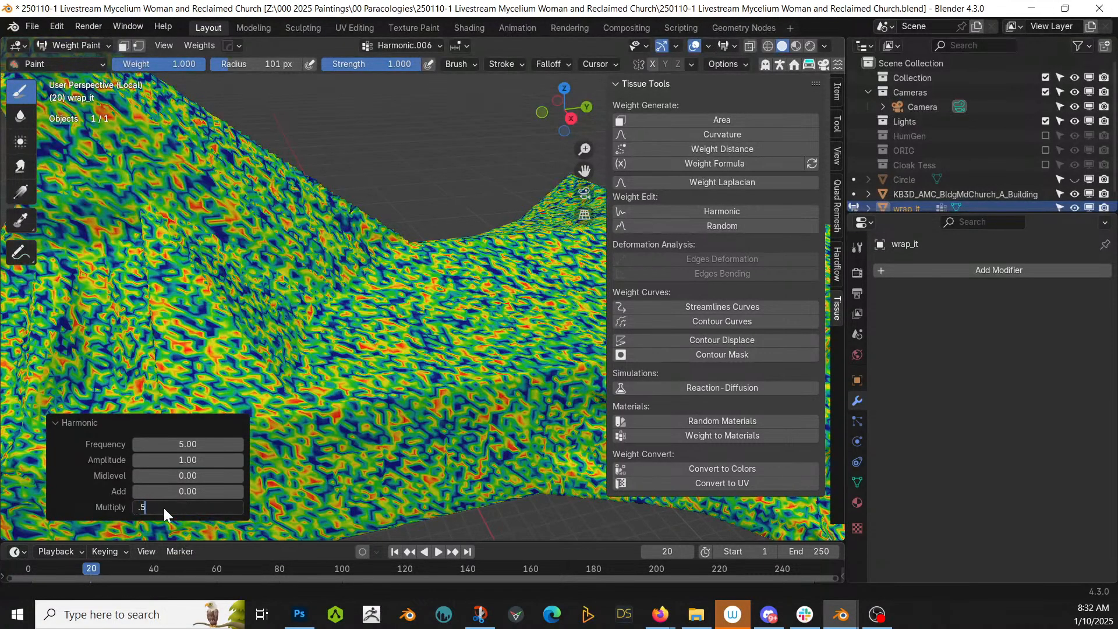
key("Return")
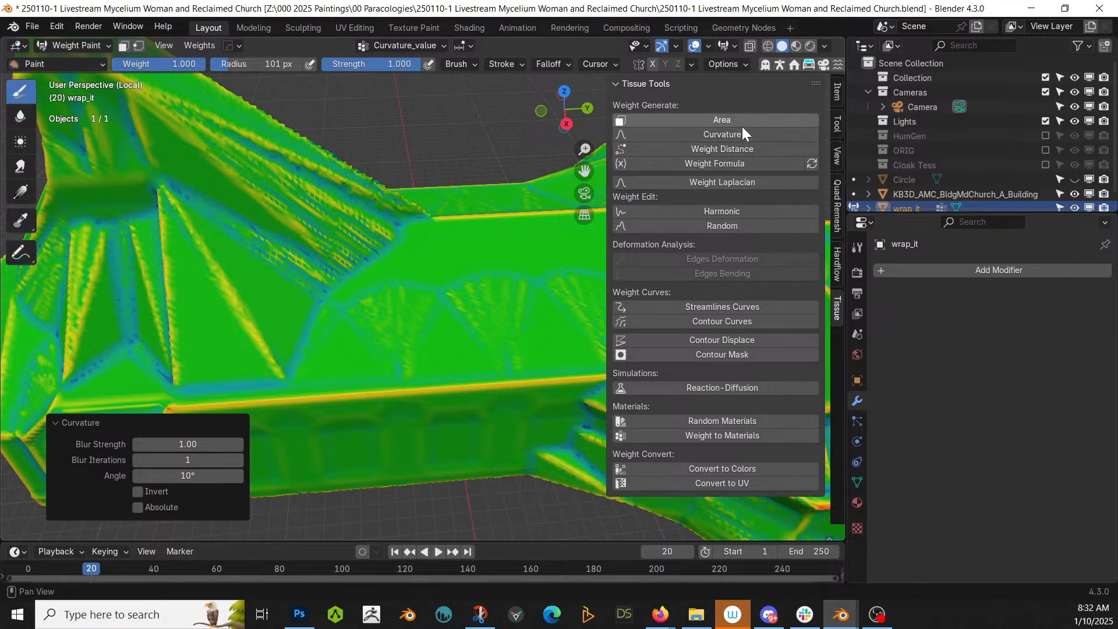
Apply the Harmonic edit to the wrap mesh's Curvature weights and paint out weight on the main roof, tower and side wall.
left_click(727, 213)
mouse_move(325, 345)
middle_mouse_down()
mouse_move(366, 370)
mouse_move(10, 349)
mouse_move(803, 373)
mouse_move(679, 398)
mouse_move(358, 356)
middle_mouse_up()
mouse_move(469, 310)
middle_mouse_down()
mouse_move(410, 320)
mouse_move(389, 395)
middle_mouse_up()
left_click_drag(386, 399, 463, 353, "ctrl")
left_click_drag(336, 311, 309, 349, "ctrl")
middle_click_drag(148, 463, 236, 430)
left_click_drag(237, 430, 329, 408, "ctrl")
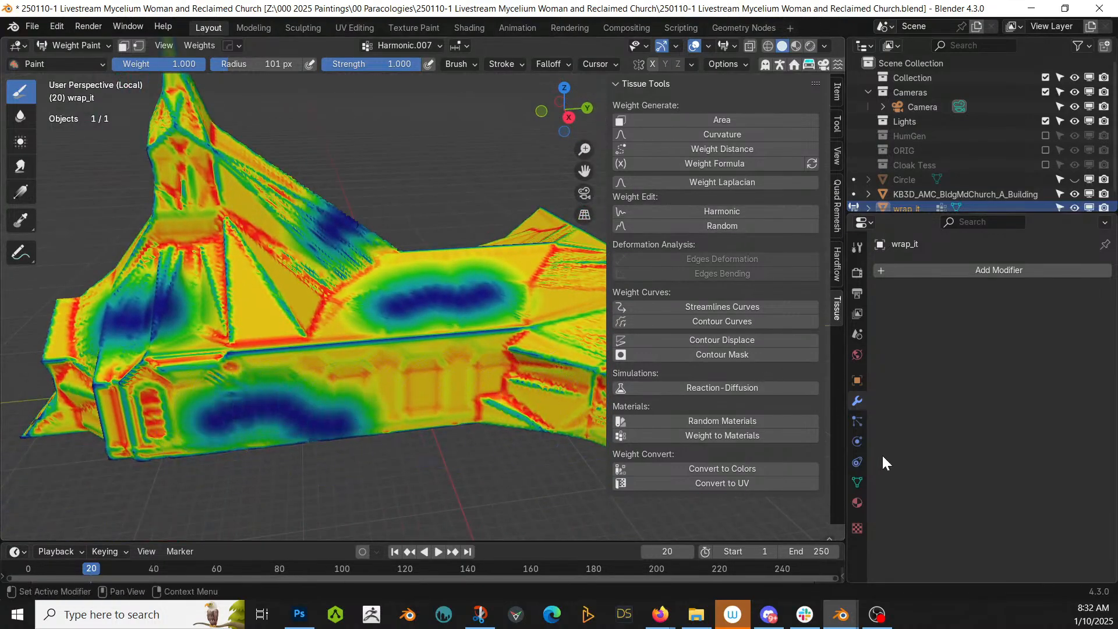
Delete every vertex group of the wrap mesh except Harmonic.007.
left_click(857, 482)
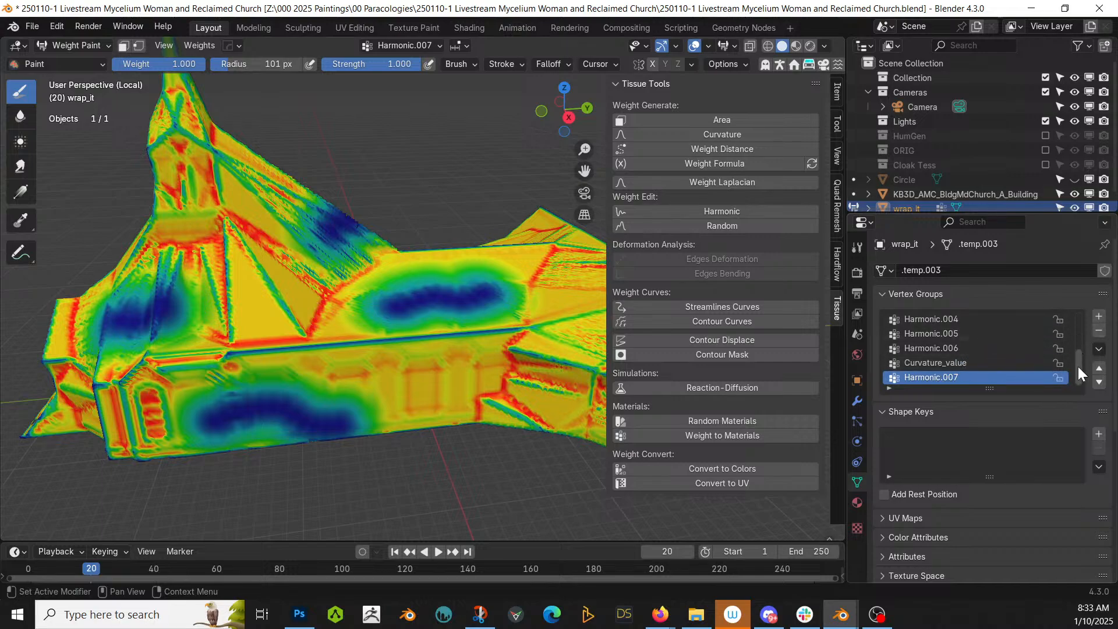
left_click_drag(1078, 366, 1082, 313)
left_click(939, 319)
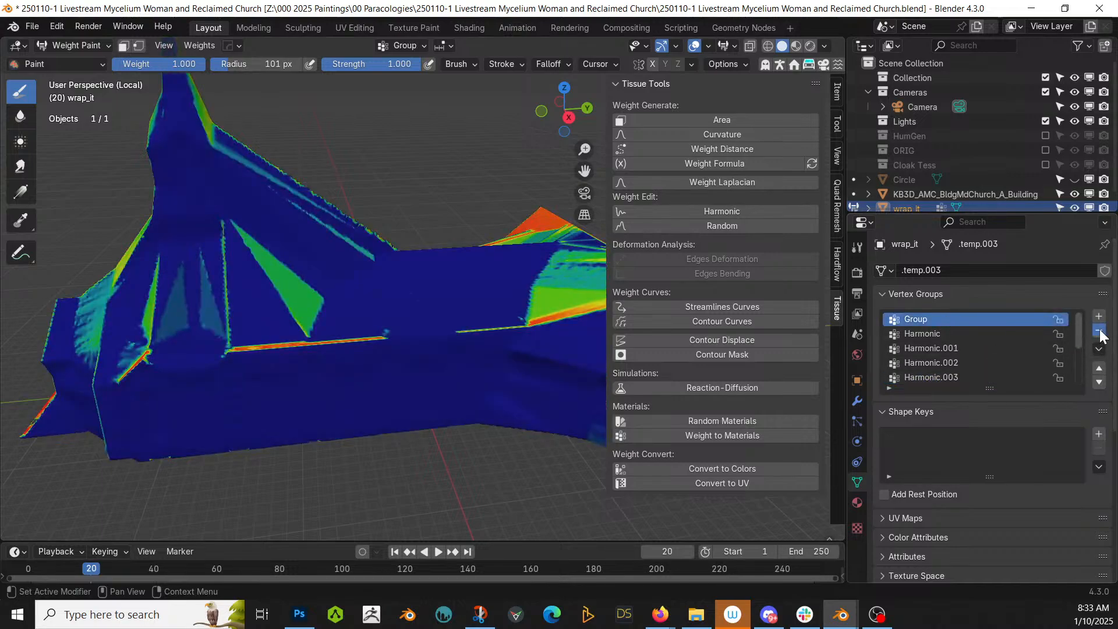
left_click(1100, 332)
left_click(1100, 331)
left_click(1100, 332)
left_click(1100, 332)
left_click(1099, 332)
left_click(1100, 332)
left_click(1099, 332)
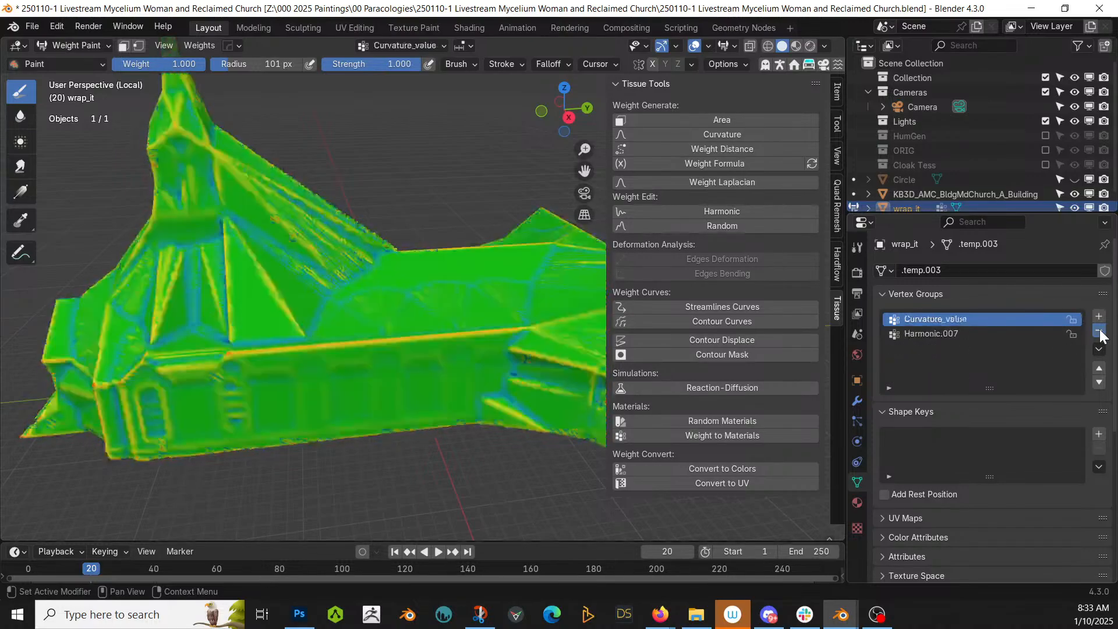
left_click(1099, 332)
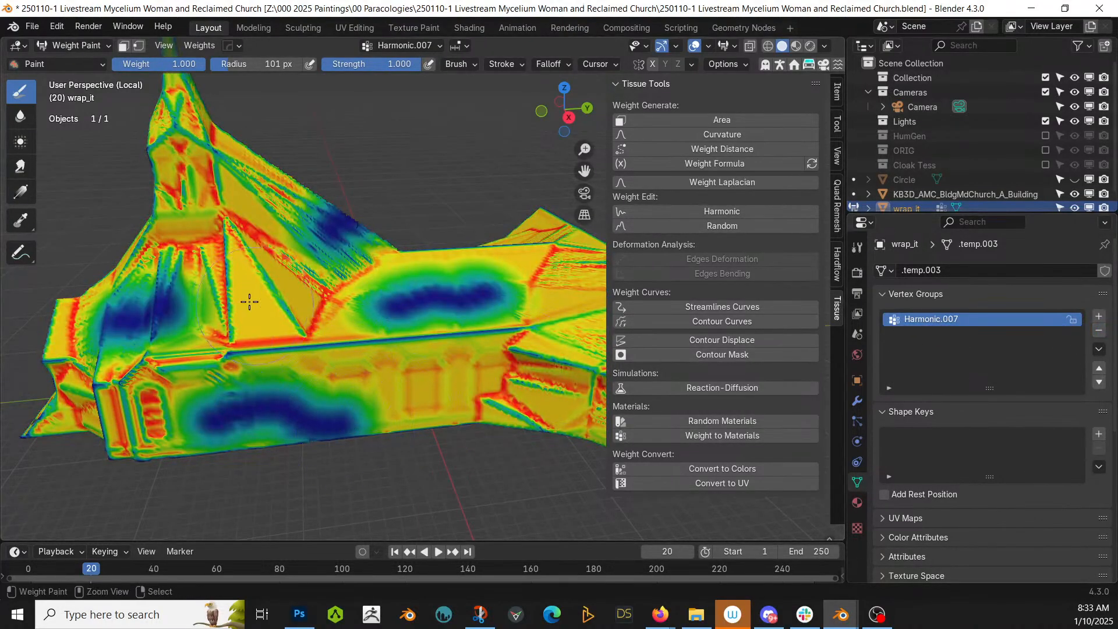
Paint out weight in further patches on the church's end wing and on the roof, tower and walls of the opposite side.
middle_click_drag(249, 303, 329, 389, "shift")
left_click_drag(402, 379, 459, 398)
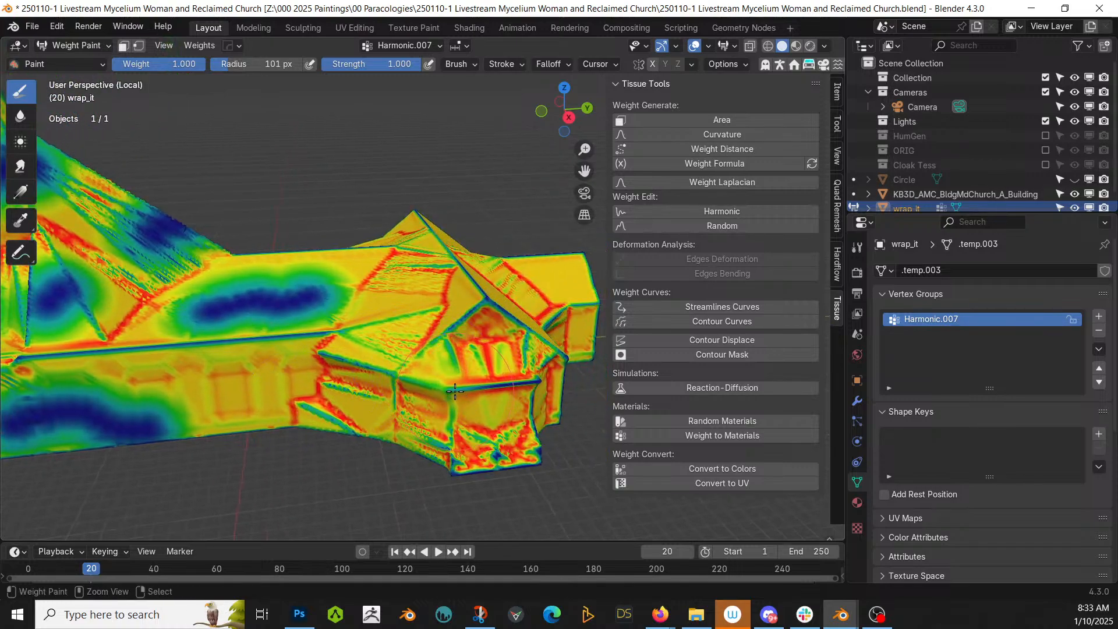
key("ctrl+z")
left_click_drag(448, 375, 414, 379, "ctrl")
left_click_drag(516, 279, 466, 307, "ctrl")
middle_click_drag(499, 385, 257, 415)
middle_click_drag(414, 430, 250, 422, "shift")
left_click(356, 370, "ctrl")
left_click(407, 414, "ctrl")
middle_click_drag(420, 438, 411, 288)
left_click(411, 288, "ctrl")
middle_click_drag(534, 288, 243, 289, "shift")
left_click(406, 324, "ctrl")
left_click(433, 241, "ctrl")
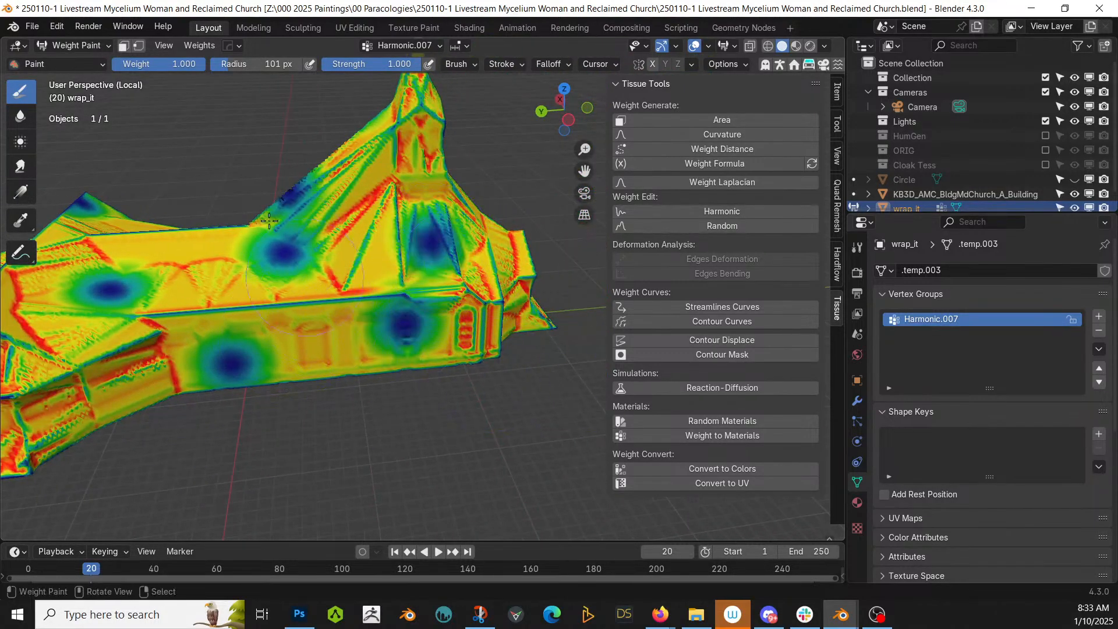
In Object Mode, add a Decimate modifier controlled by the Harmonic.007 vertex group to the wrap mesh, and display the wireframe.
left_click(88, 46)
left_click(86, 57)
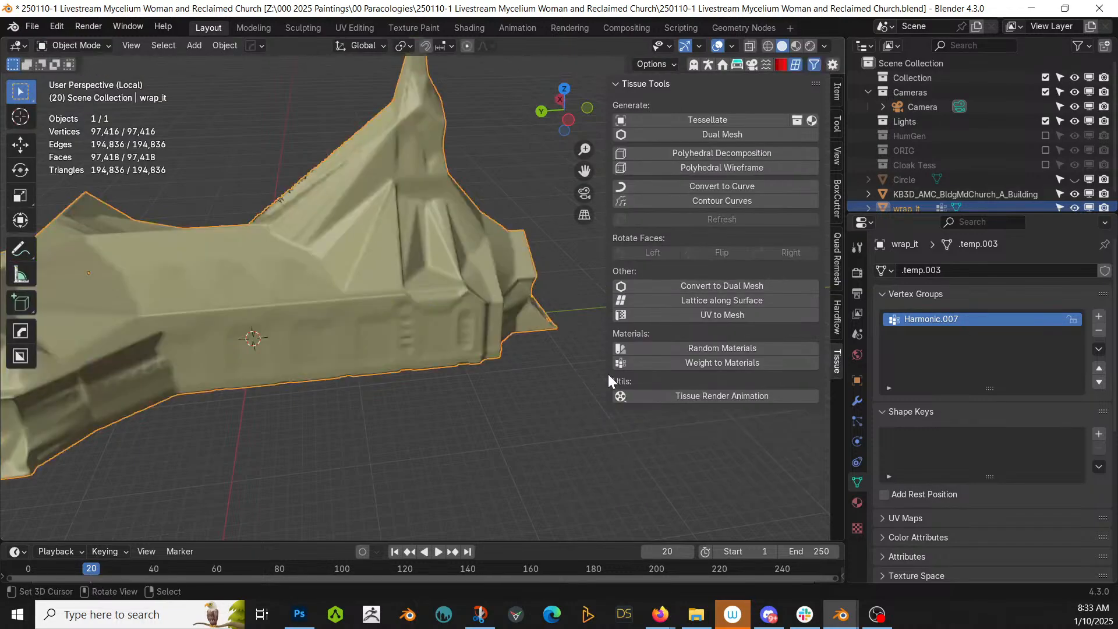
left_click(855, 403)
left_click(968, 266)
mouse_move(939, 273)
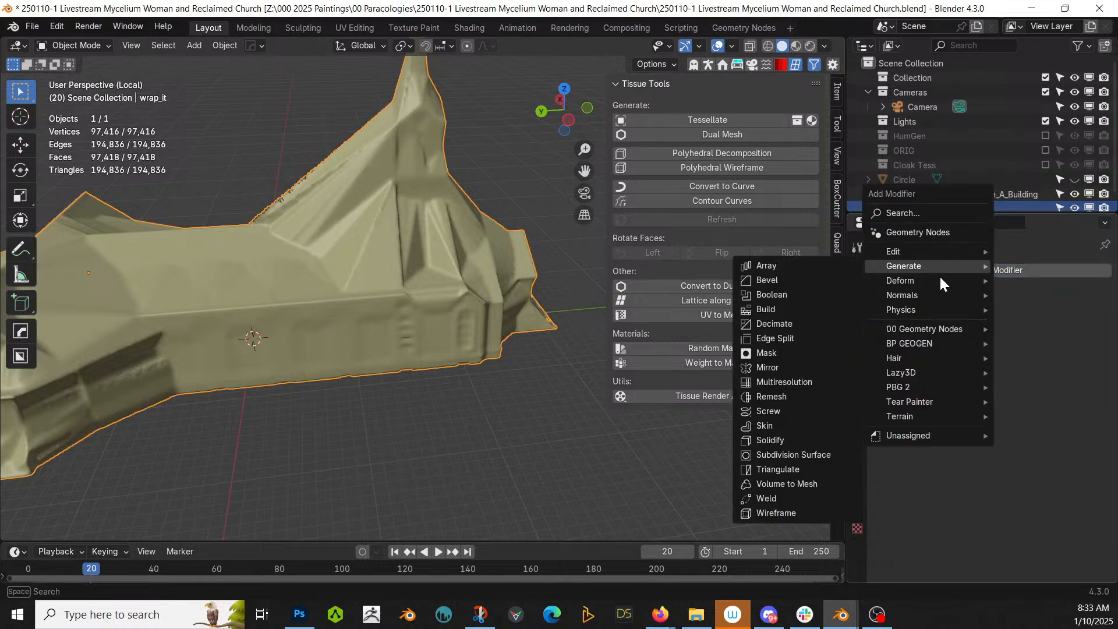
left_click(775, 324)
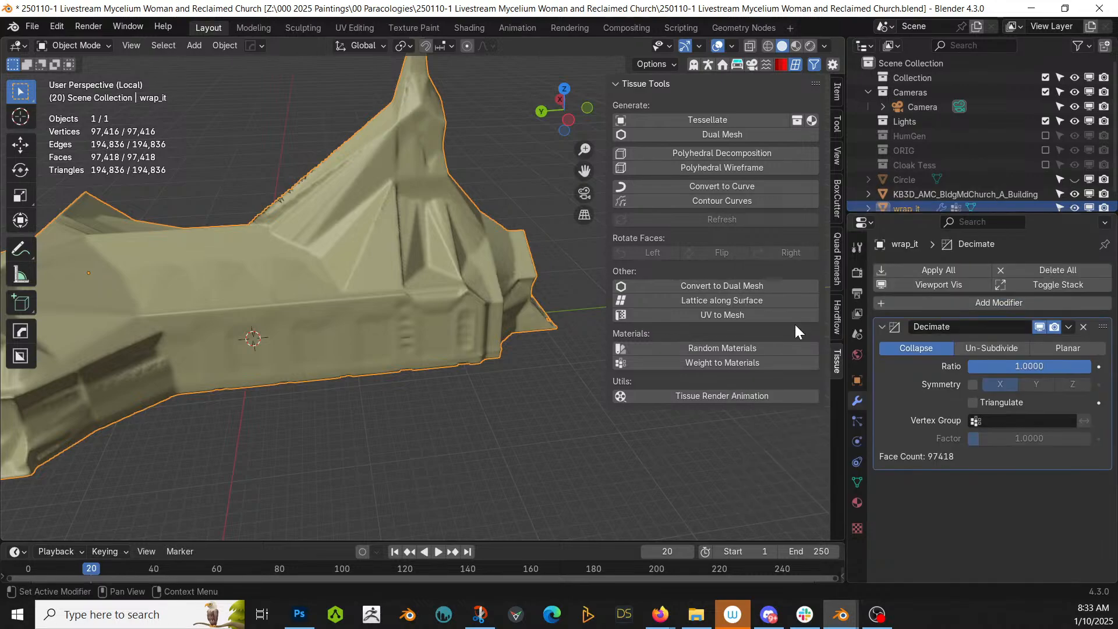
left_click(973, 422)
left_click(984, 442)
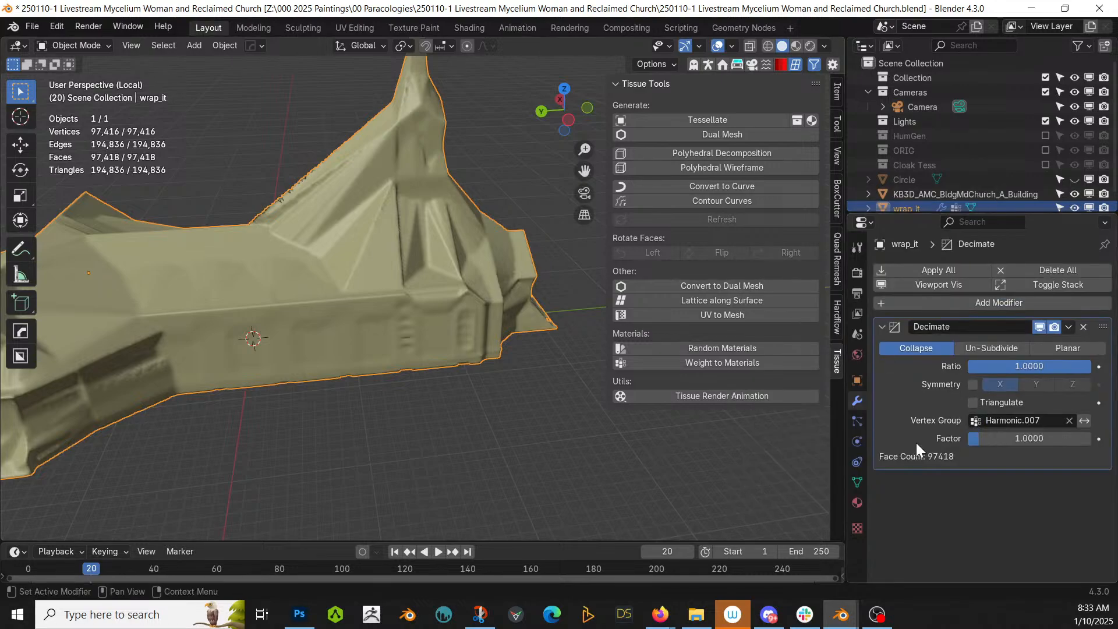
key("q")
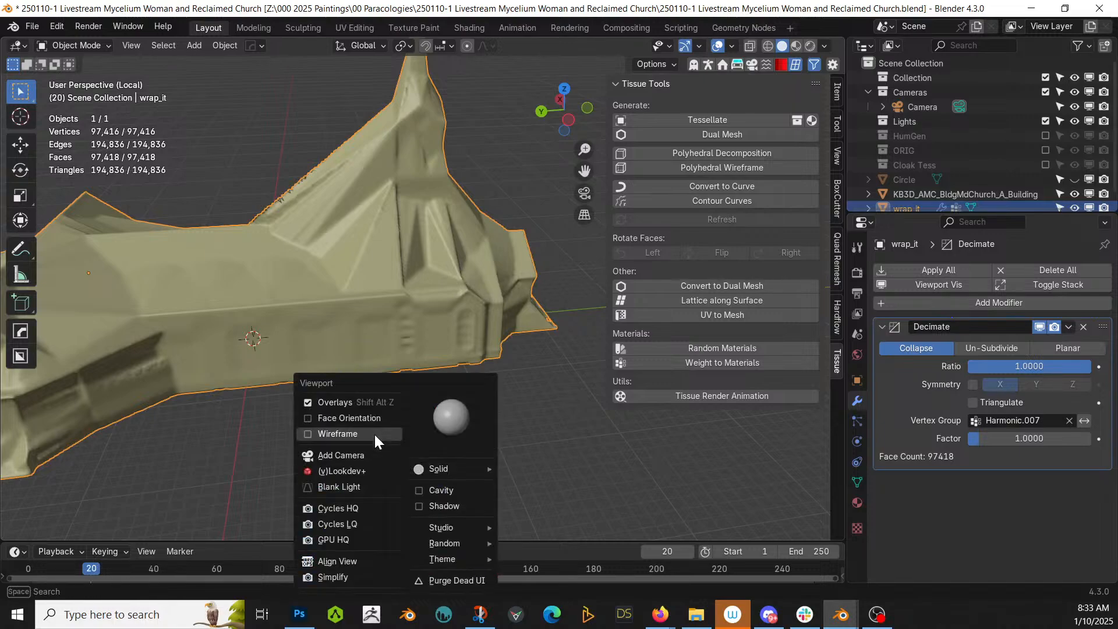
left_click(374, 438)
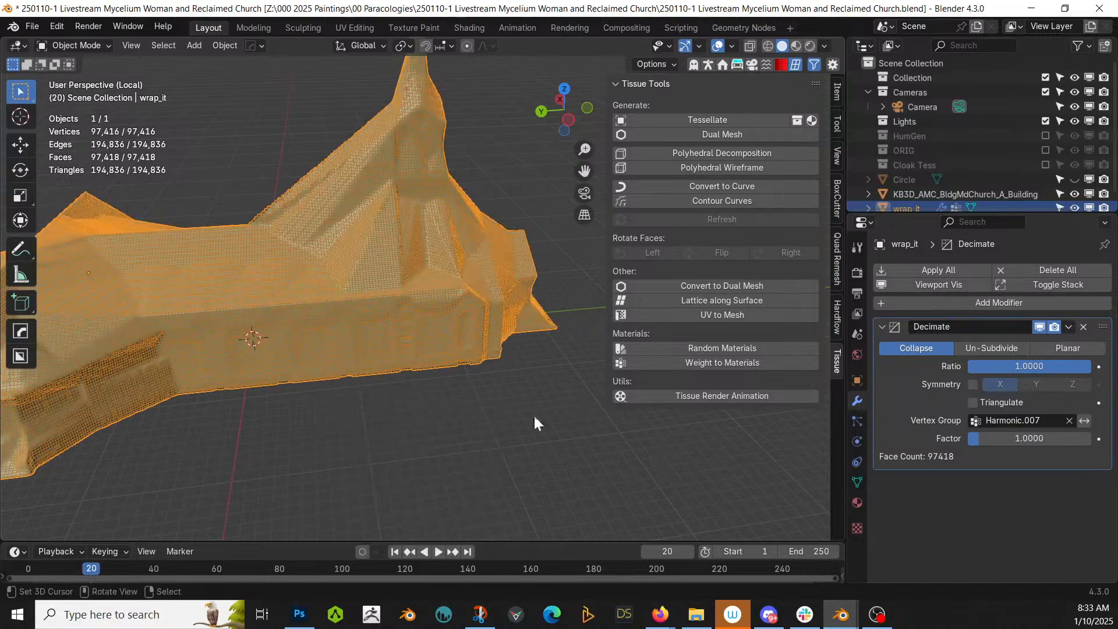
Try Decimate ratios of 0.25, 0.05 and 0.01 on the wrap mesh.
left_click(1070, 367)
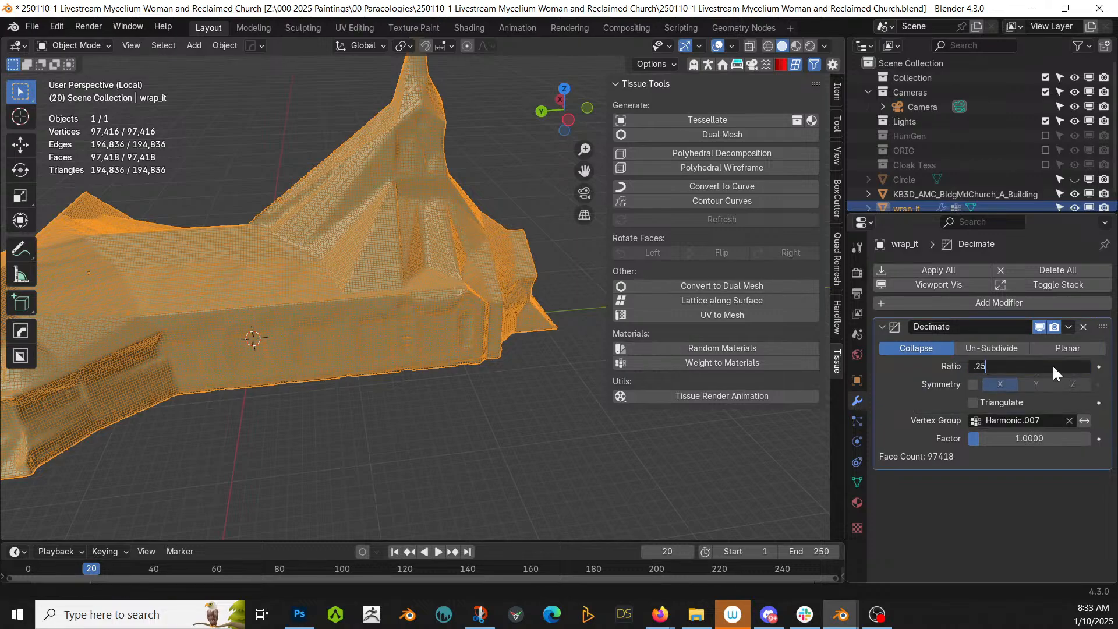
key("Return")
middle_click_drag(392, 415, 387, 327)
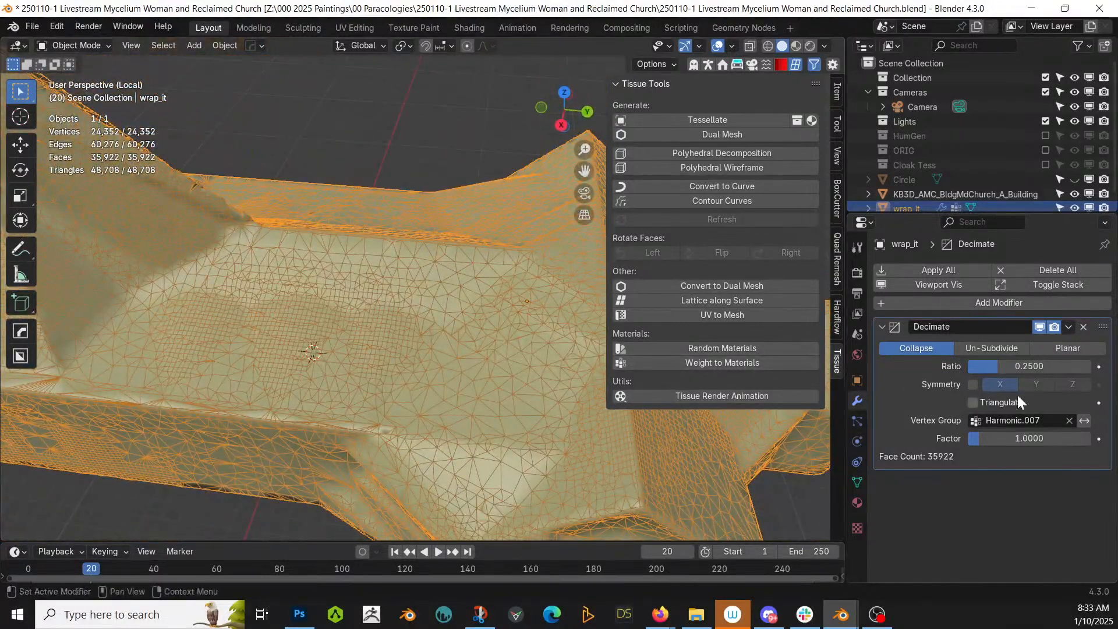
left_click(1007, 366)
key("BackSpace")
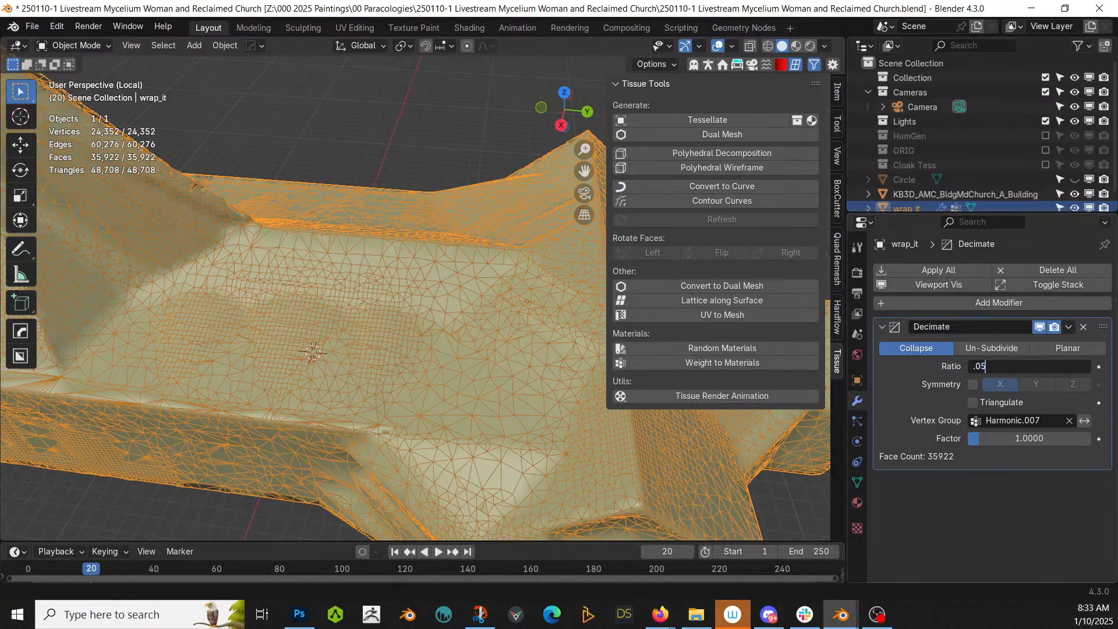
type(".05")
key("Return")
middle_click_drag(448, 405, 581, 366)
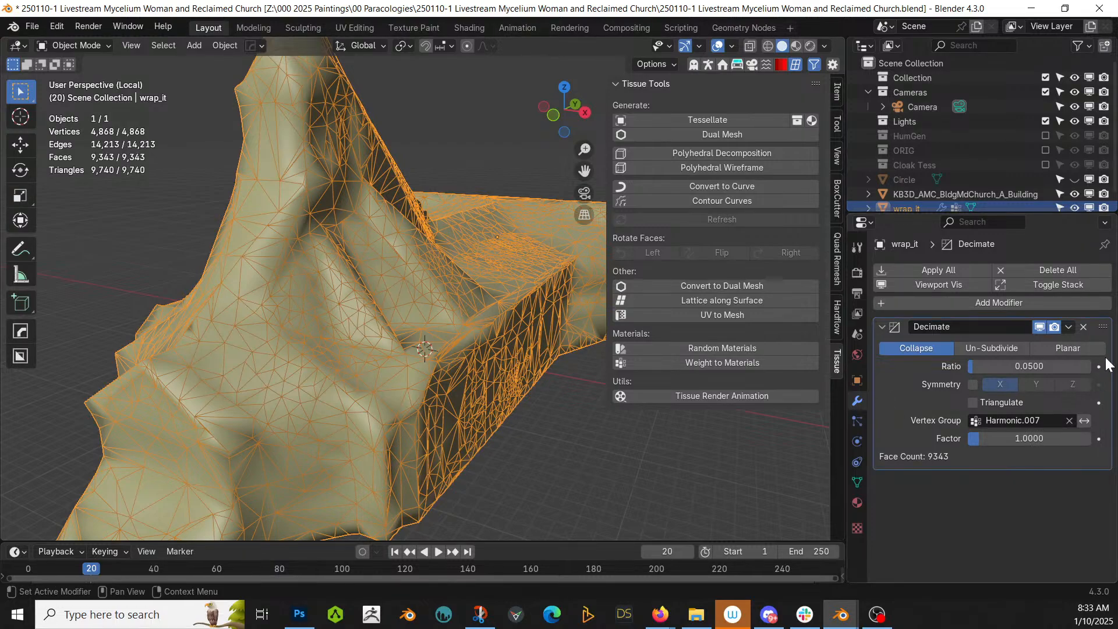
double_click(1043, 366)
type(".01")
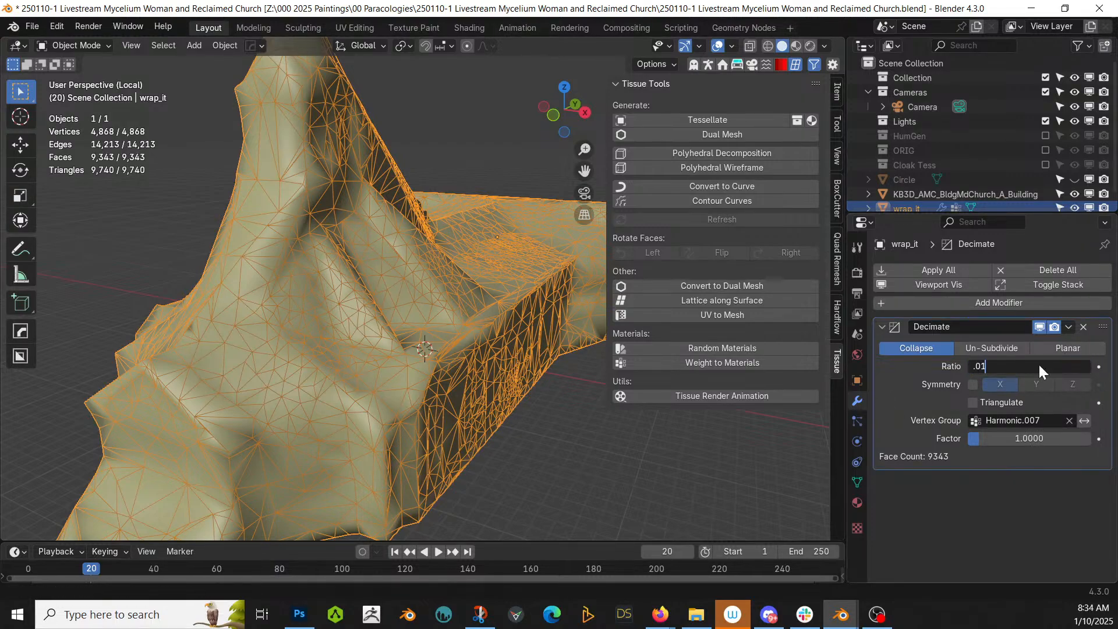
key("Return")
middle_click_drag(578, 296, 460, 379)
Set the Decimate ratio to 0.02 and apply the modifier to the wrap mesh.
double_click(1013, 366)
key("BackSpace")
key("Return")
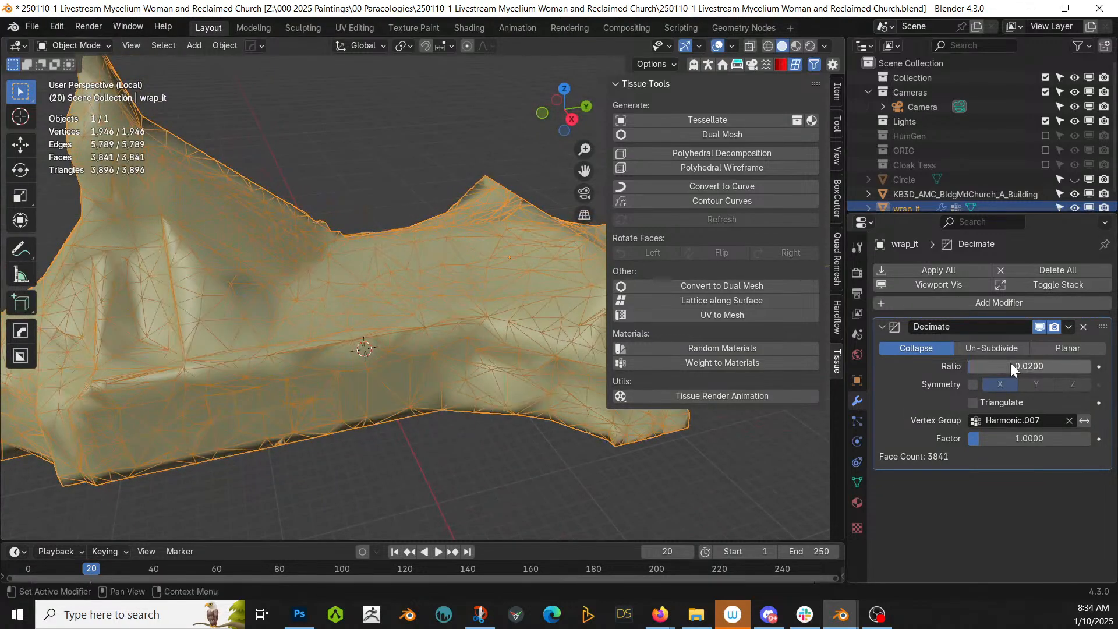
middle_click_drag(565, 406, 425, 379)
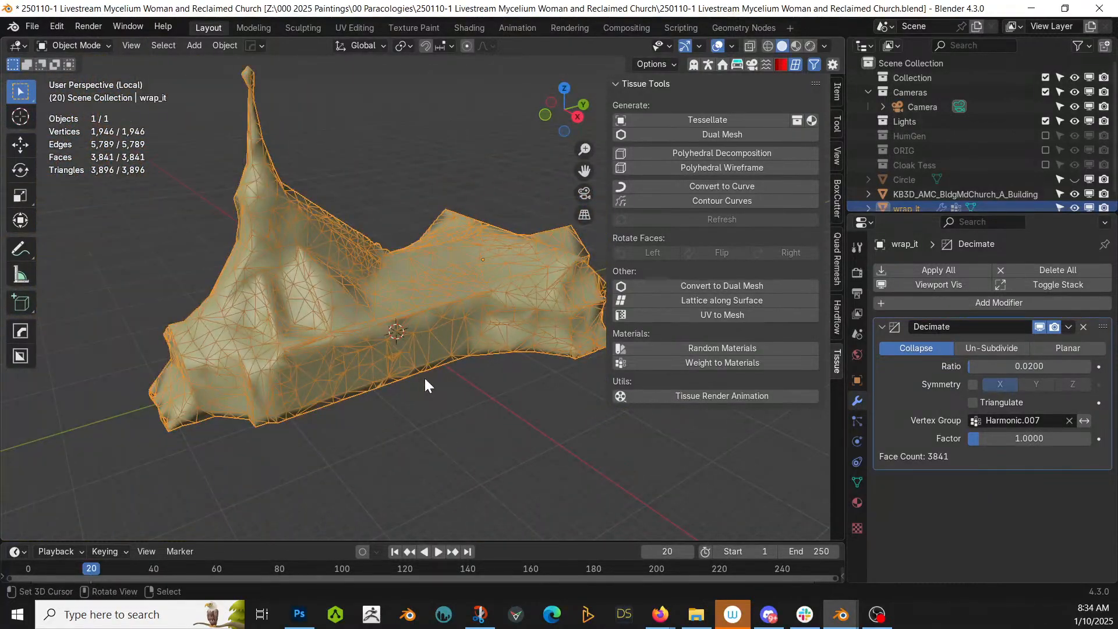
left_click(943, 272)
left_click(941, 271)
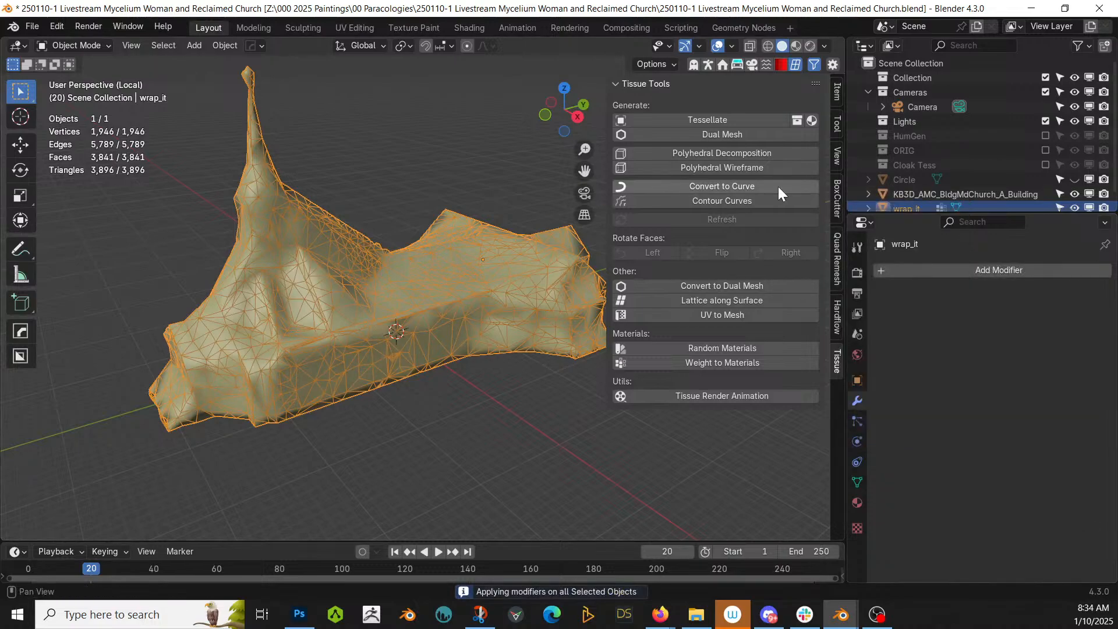
Generate a Tissue Dual Mesh from the wrap mesh with Apply Modifiers on and Triangles as source faces, and isolate it in local view.
left_click(724, 134)
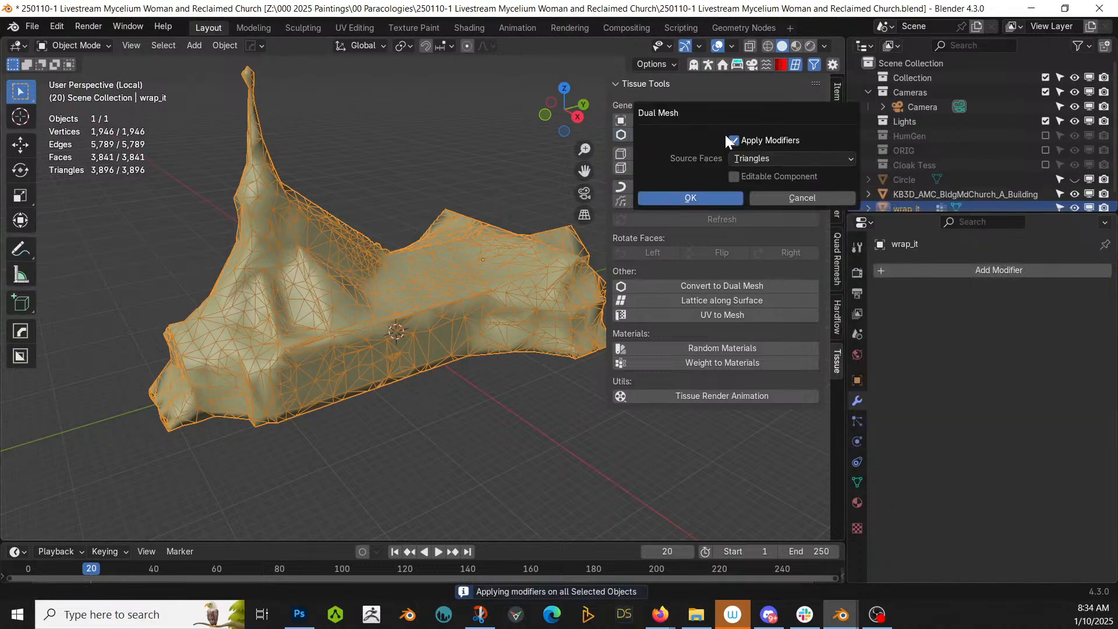
left_click(710, 197)
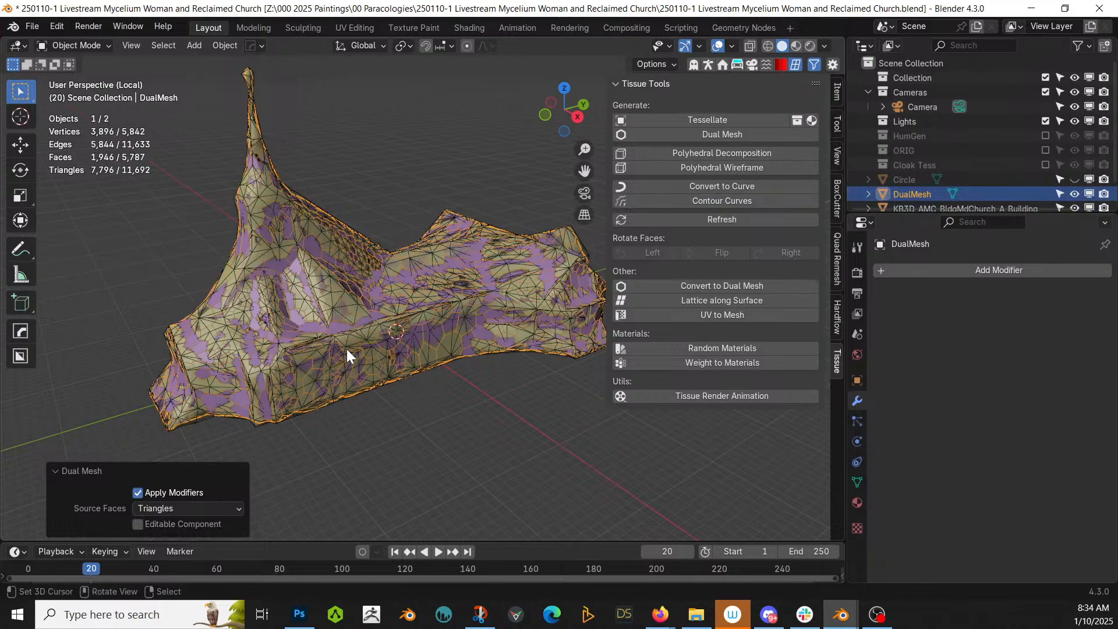
key("KP_Divide")
key("KP_Divide")
scroll(348, 349, "up", 4)
middle_click_drag(349, 411, 367, 316)
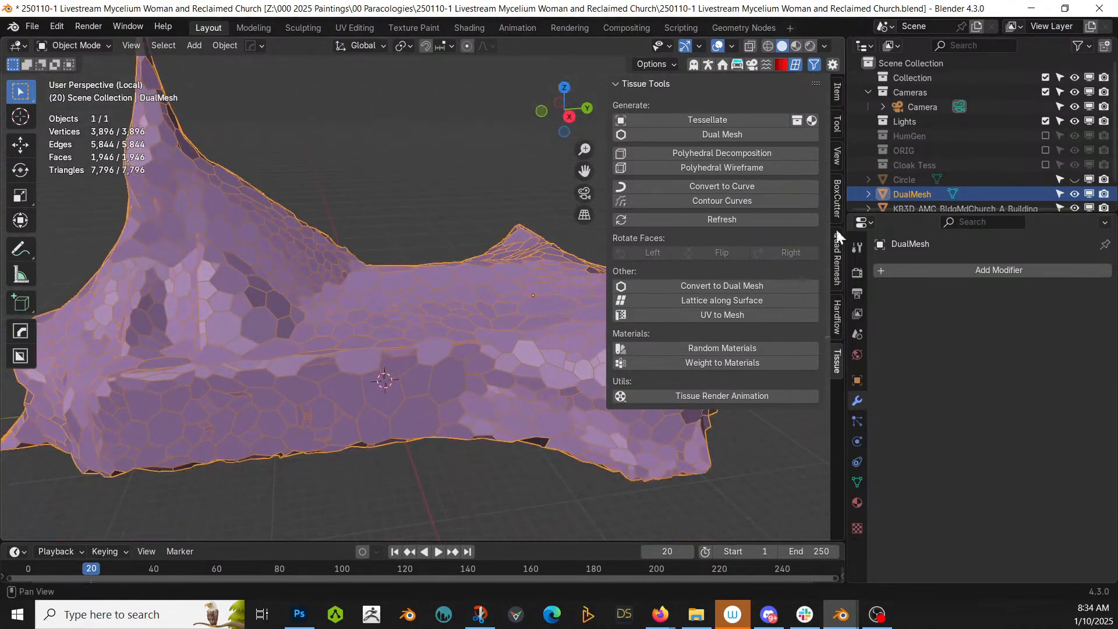
Leave local view, move the wrap_it object to the ORIG collection, and select the DualMesh object.
scroll(959, 182, "down", 2)
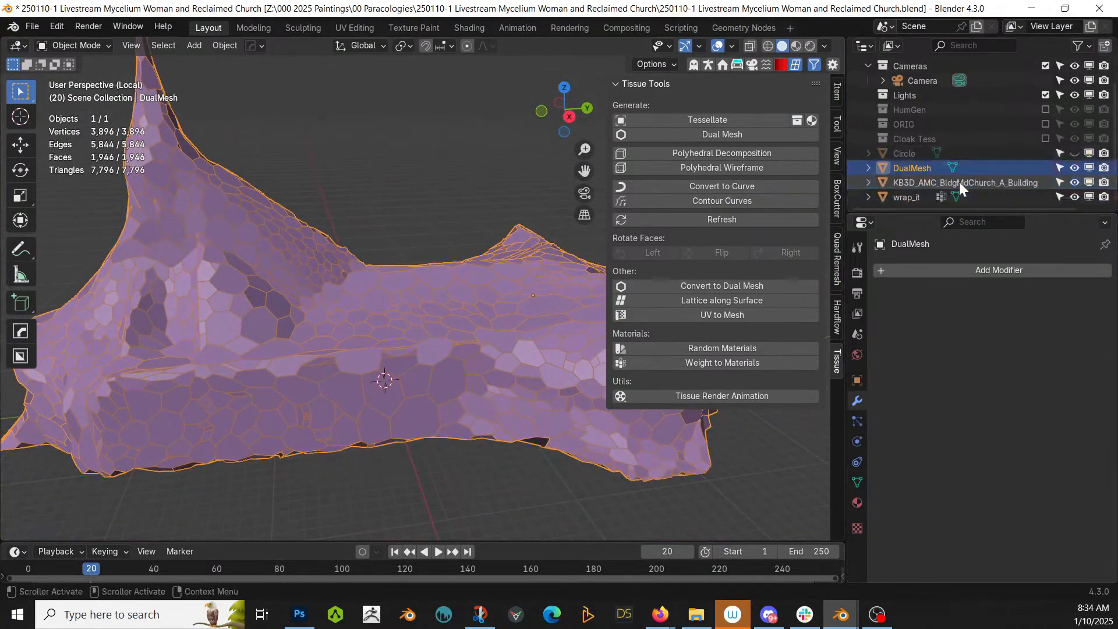
left_click(912, 197)
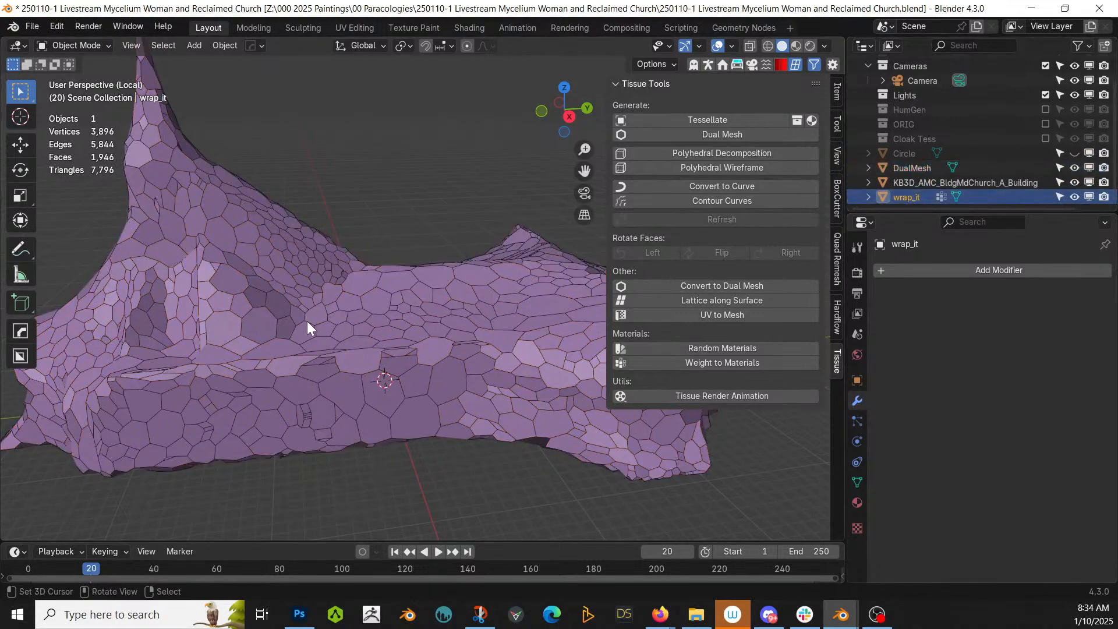
key("KP_Divide")
key("m")
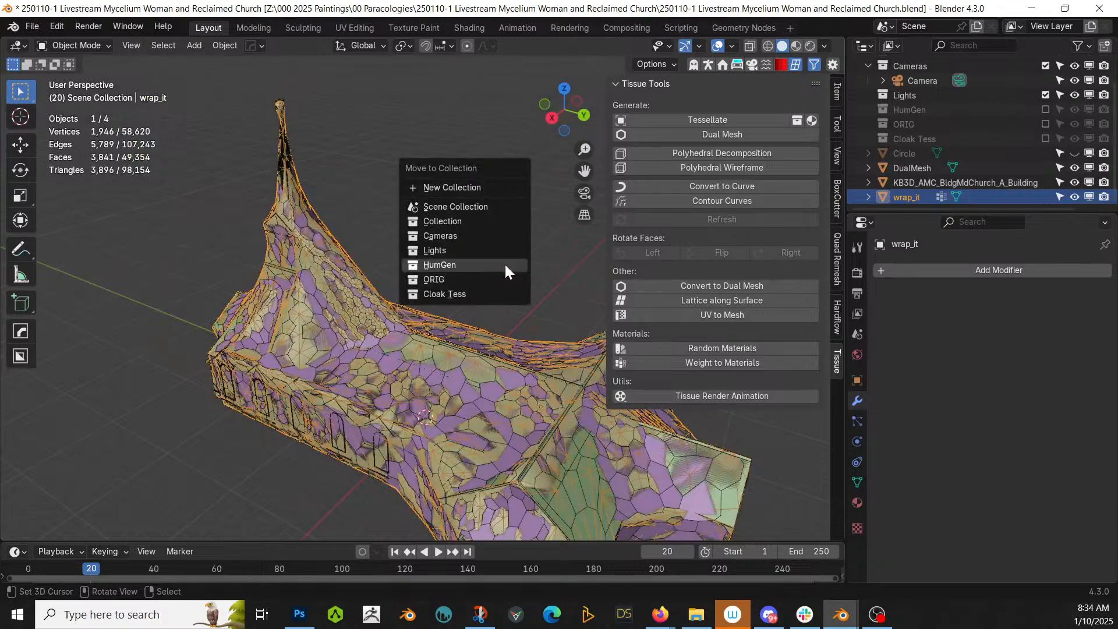
left_click(470, 279)
middle_click_drag(488, 319, 429, 327)
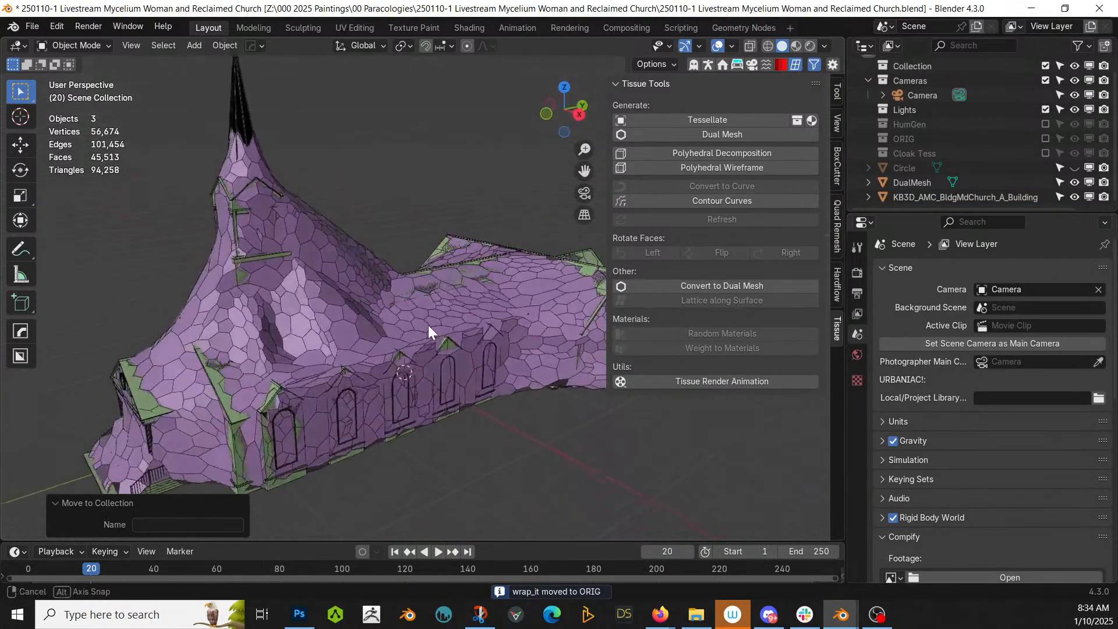
left_click(282, 205)
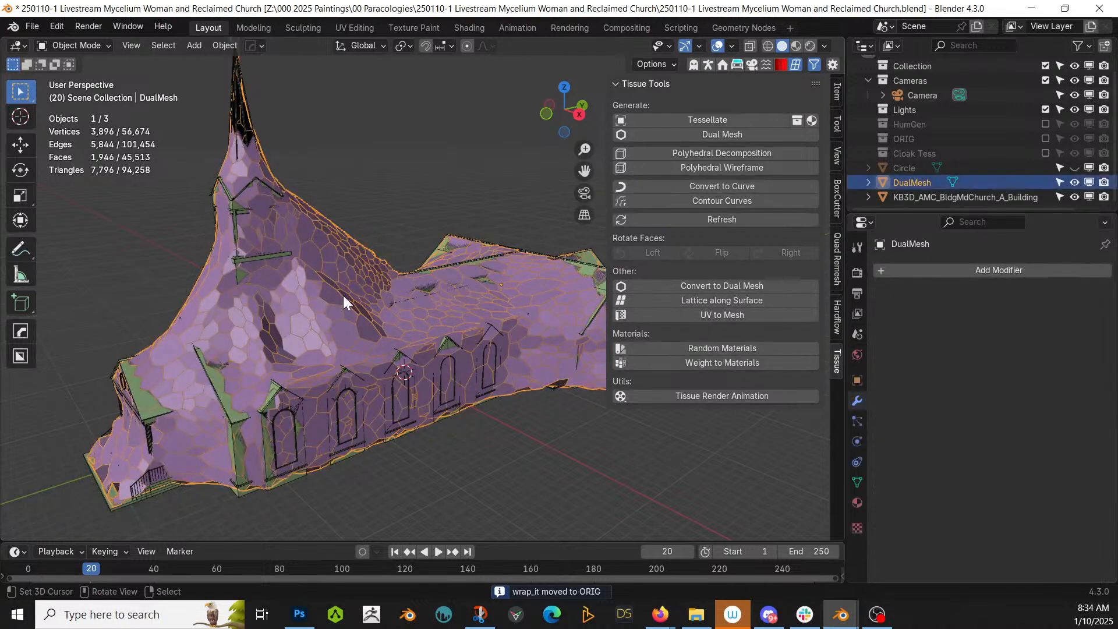
scroll(414, 423, "up", 3)
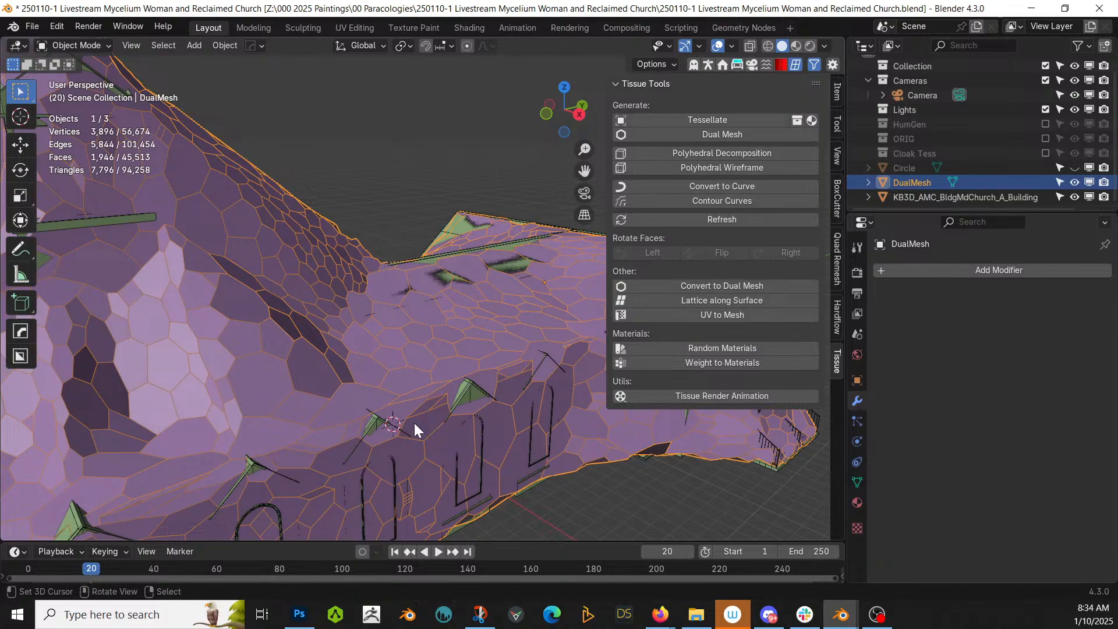
Select one large cell face on the DualMesh below the steeple and extend the selection to faces of similar area.
middle_click_drag(414, 411, 368, 465)
scroll(382, 455, "down", 2)
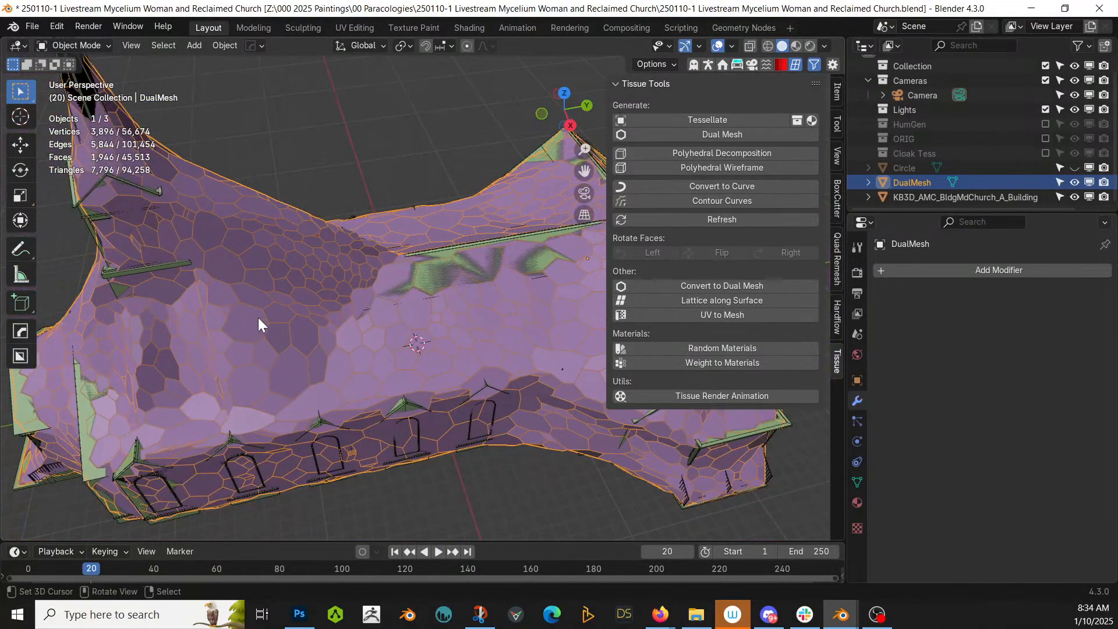
key("Tab")
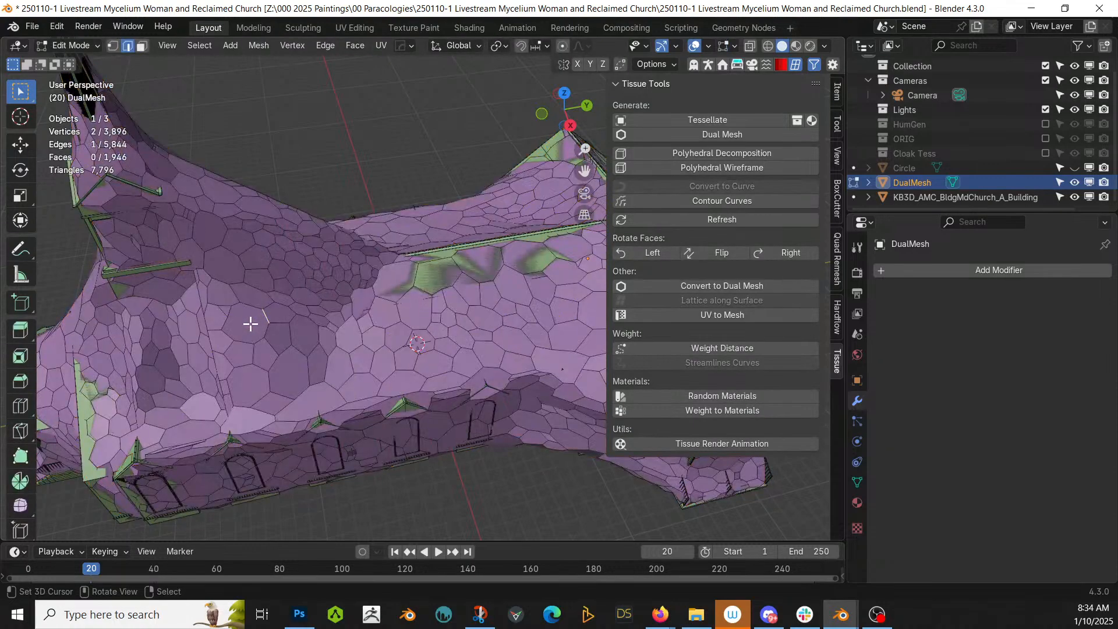
key("3")
left_click(244, 321)
key("shift+g")
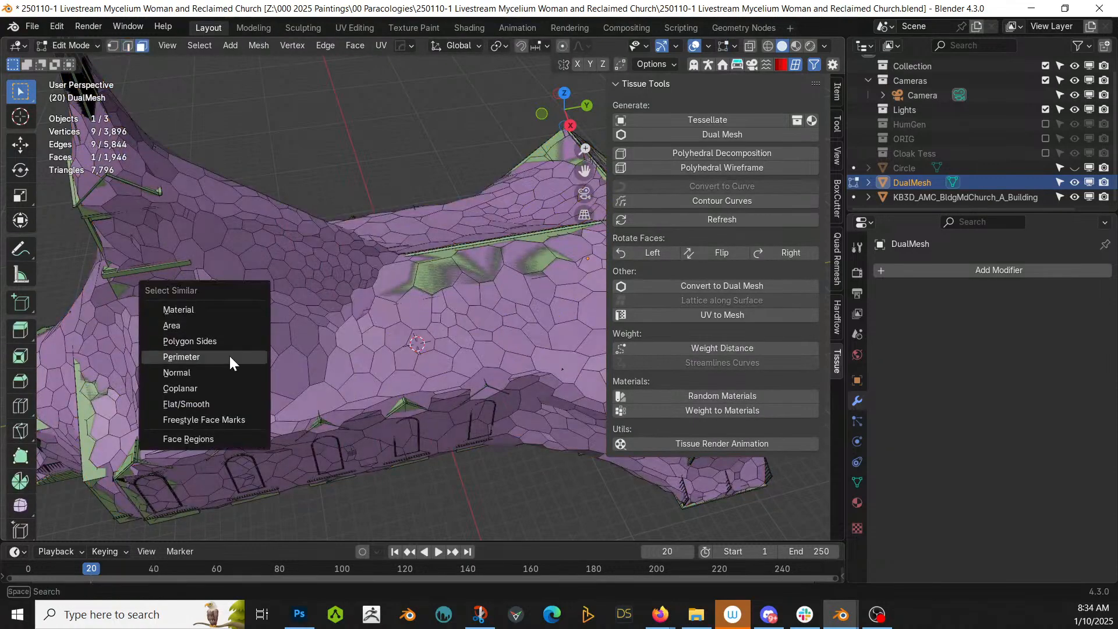
left_click(203, 325)
Try a Select Similar threshold of 0.25, and set it to 0.5 to take in more of the large cells.
left_click_drag(182, 523, 216, 523)
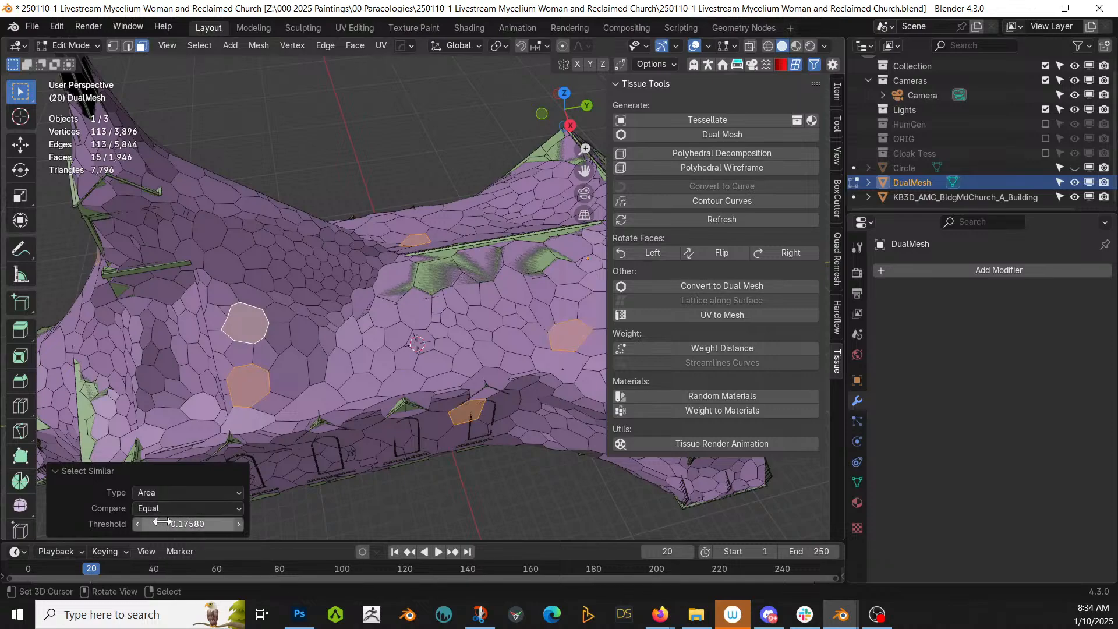
left_click(196, 524)
key("BackSpace")
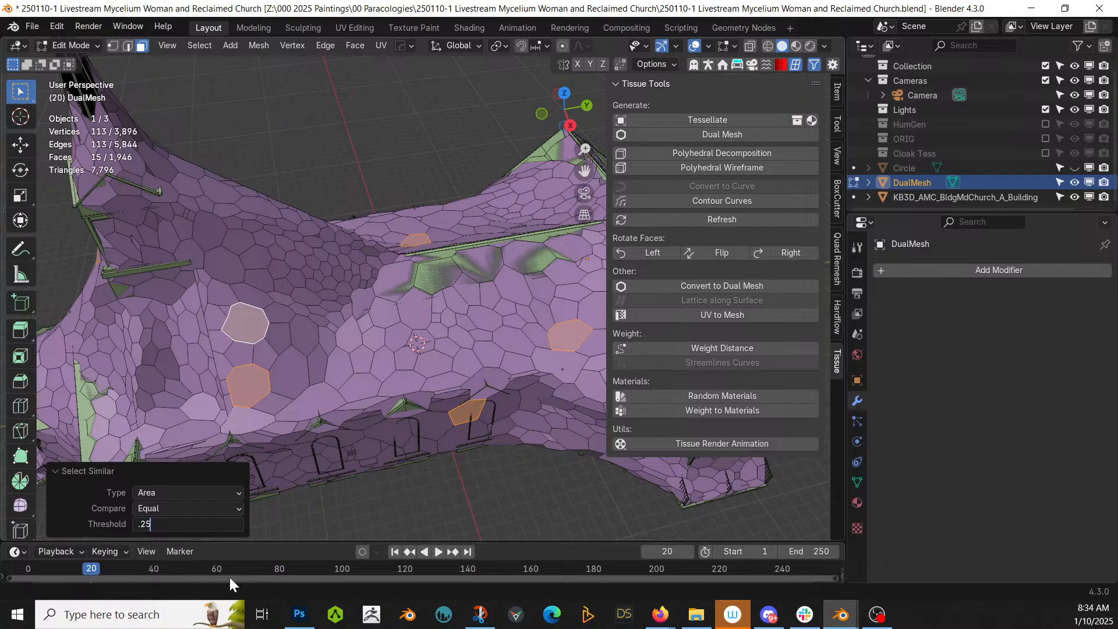
type(".25")
key("Return")
middle_click_drag(385, 376, 491, 402)
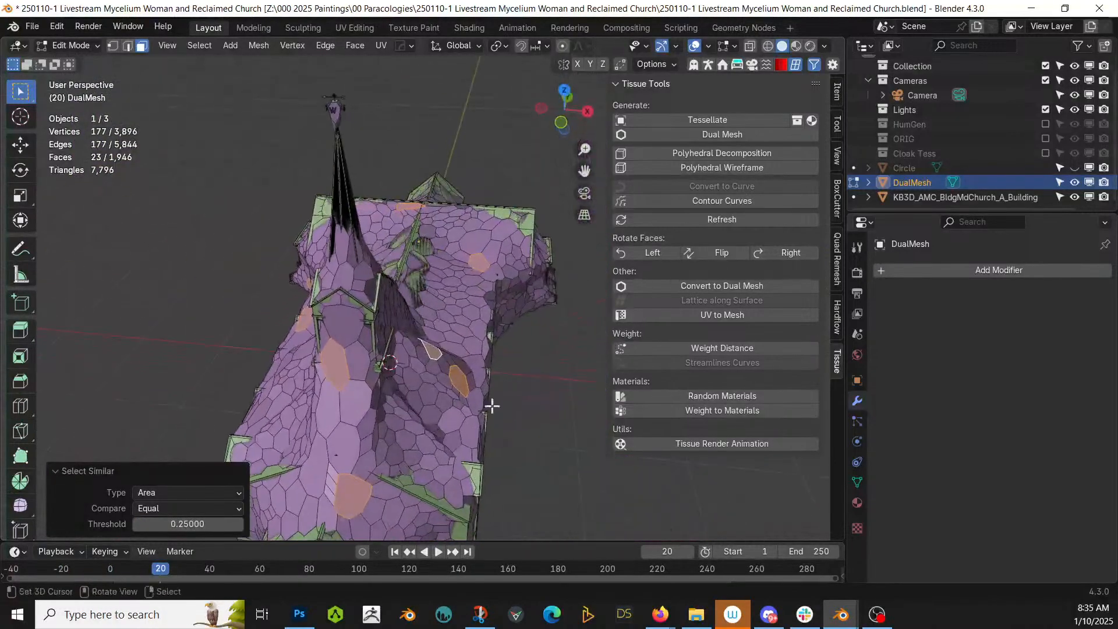
double_click(184, 524)
type(".5")
key("Return")
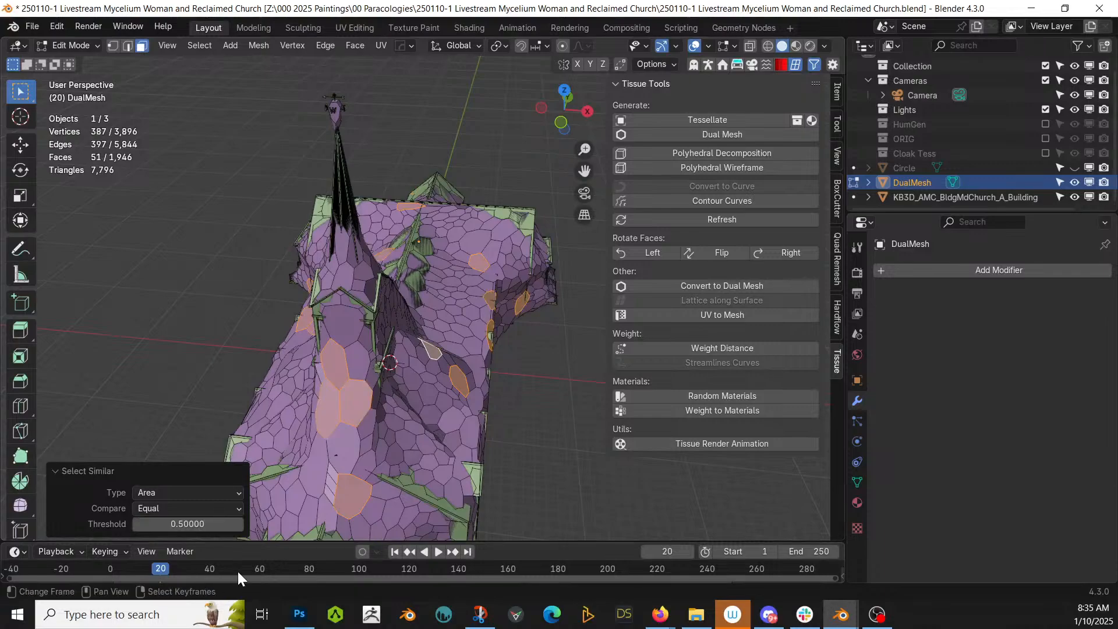
Delete the selected large faces to open holes in the mesh, and return to Object Mode.
middle_click_drag(530, 406, 371, 411)
key("x")
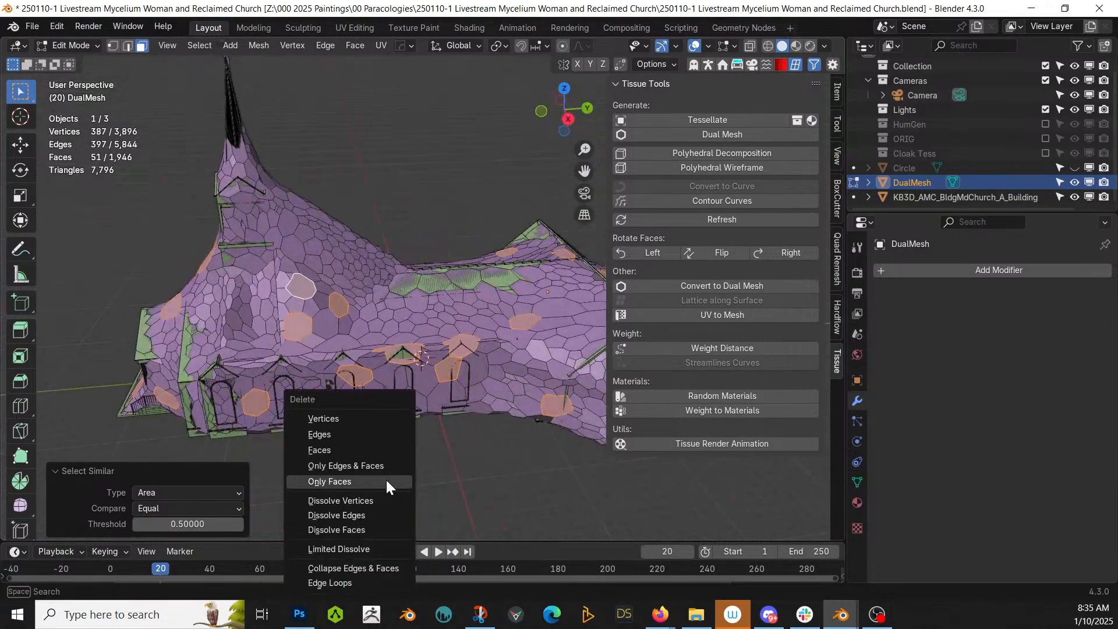
left_click(337, 449)
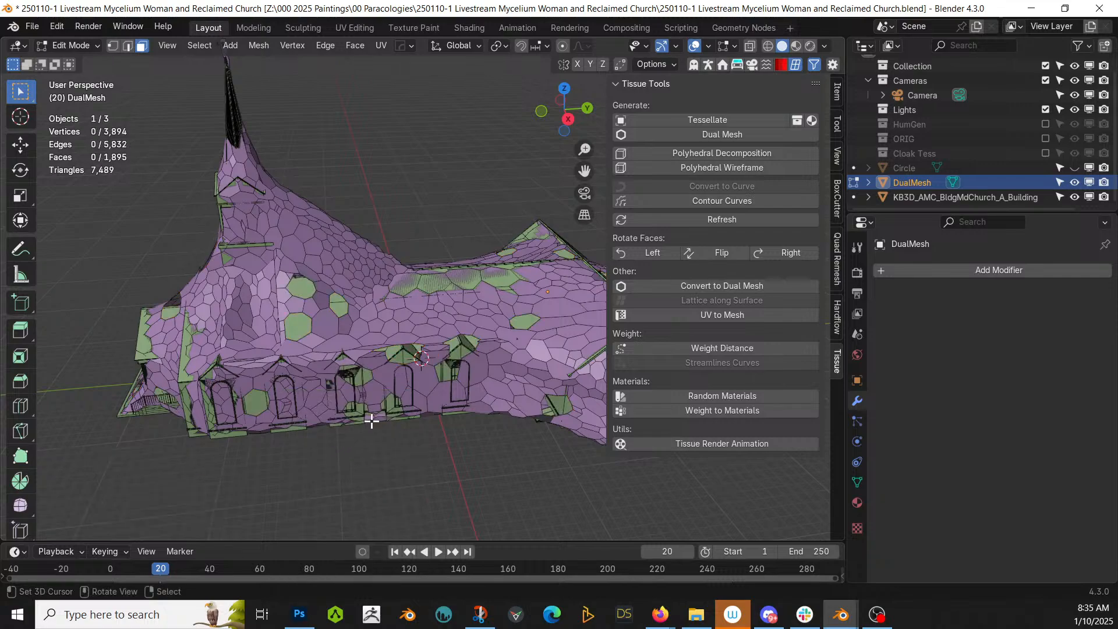
key("Tab")
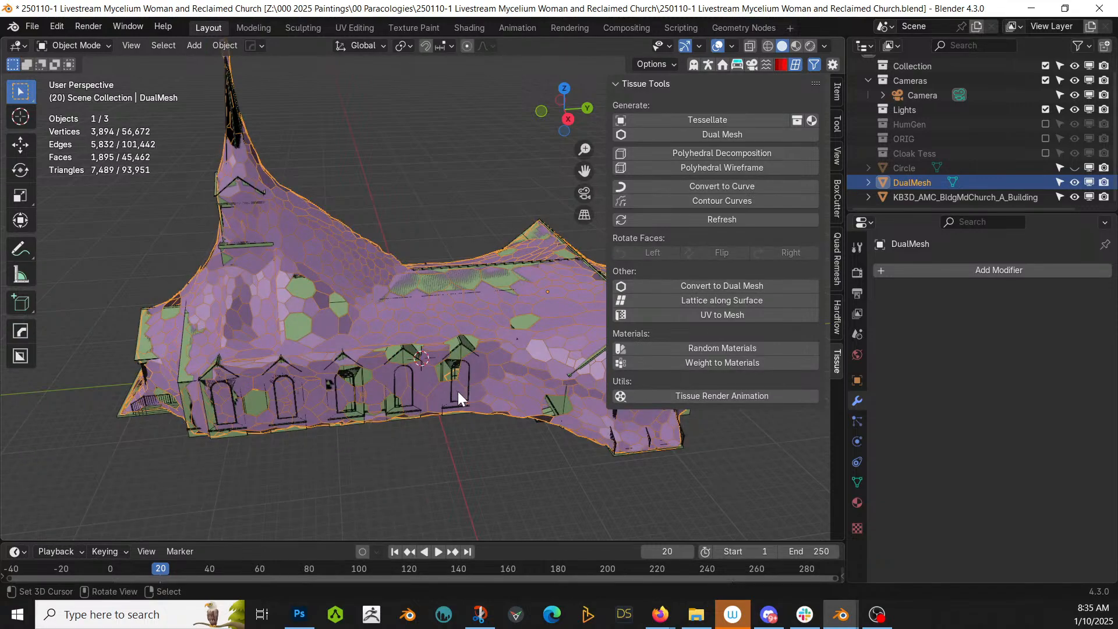
Add a Subdivision modifier at level 1 to the DualMesh.
scroll(506, 415, "up", 2)
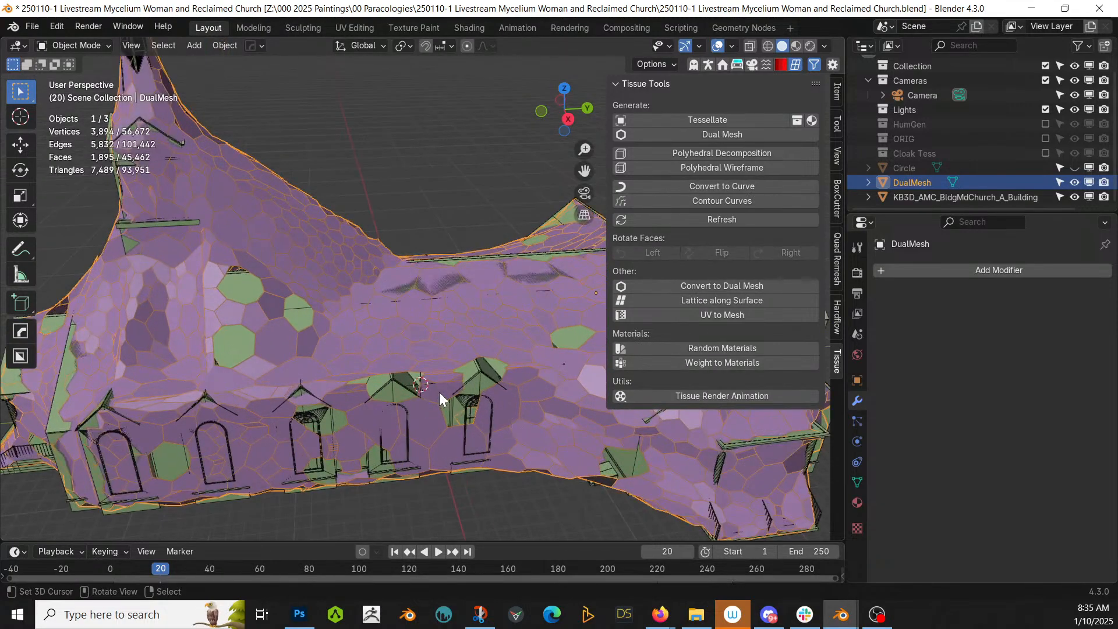
key("ctrl+1")
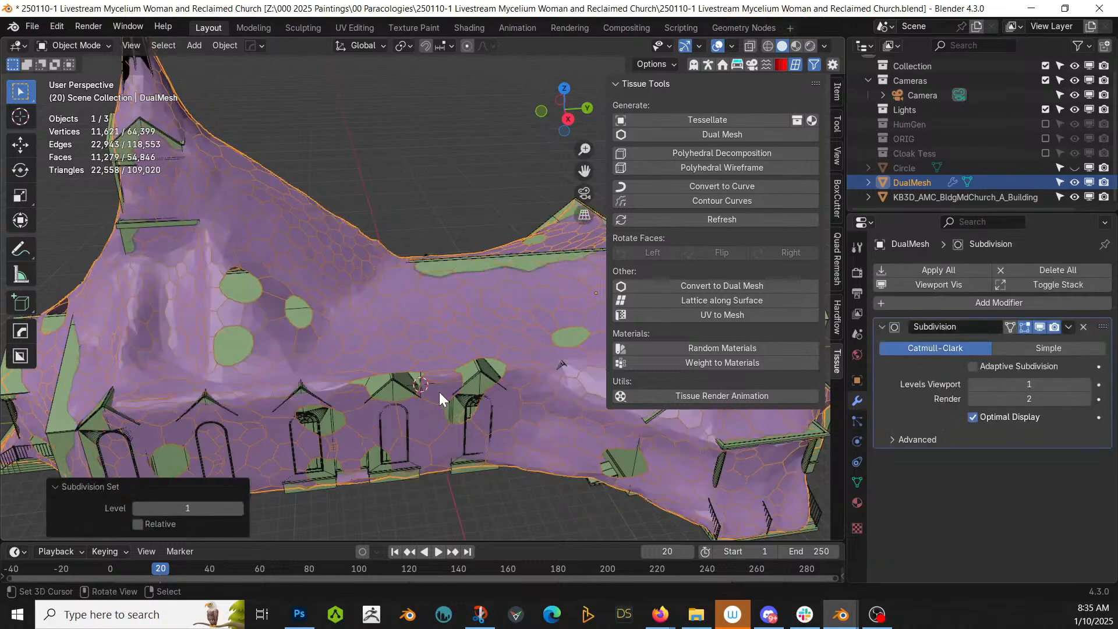
middle_click_drag(439, 392, 421, 377)
Add a Wireframe modifier with 0.2 m thickness to the DualMesh and disable its Even thickness option.
key("q")
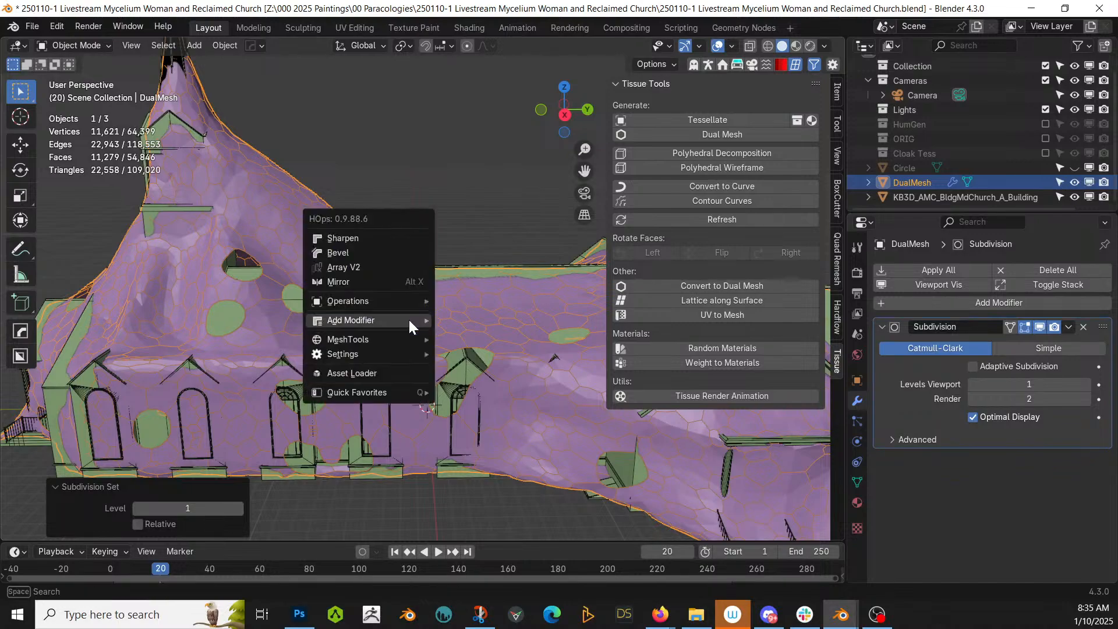
mouse_move(409, 320)
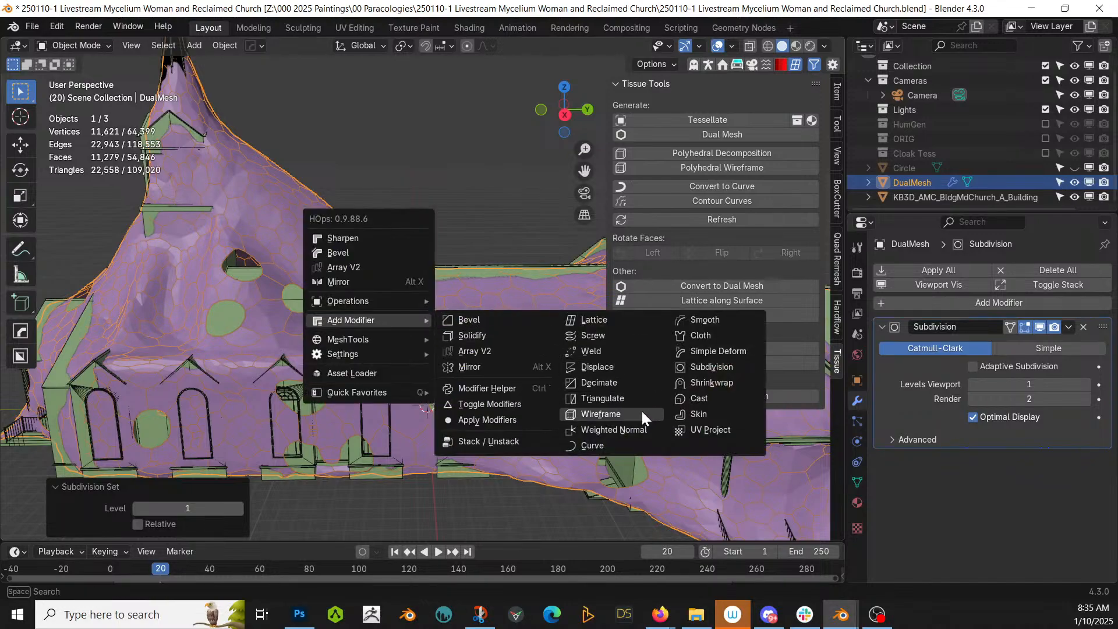
left_click(642, 411)
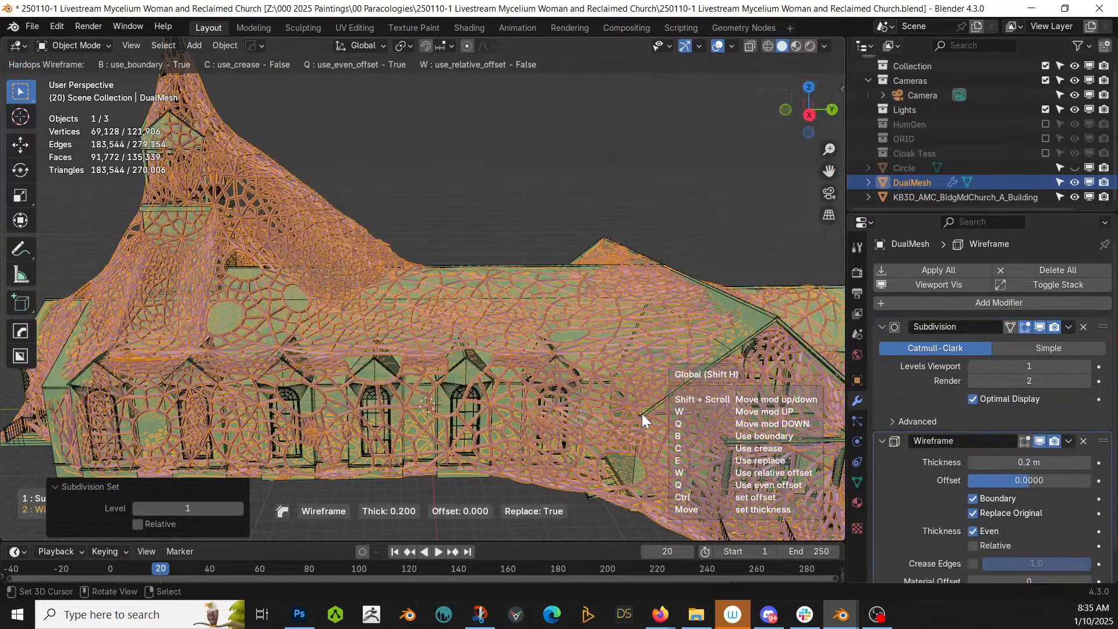
left_click(642, 413)
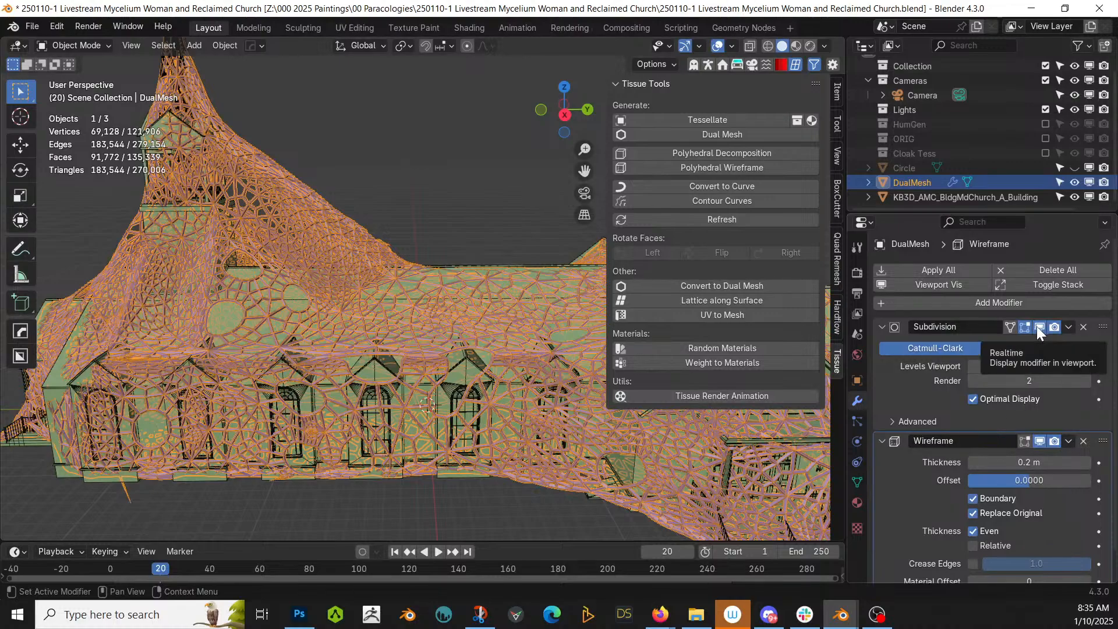
scroll(497, 394, "down", 1)
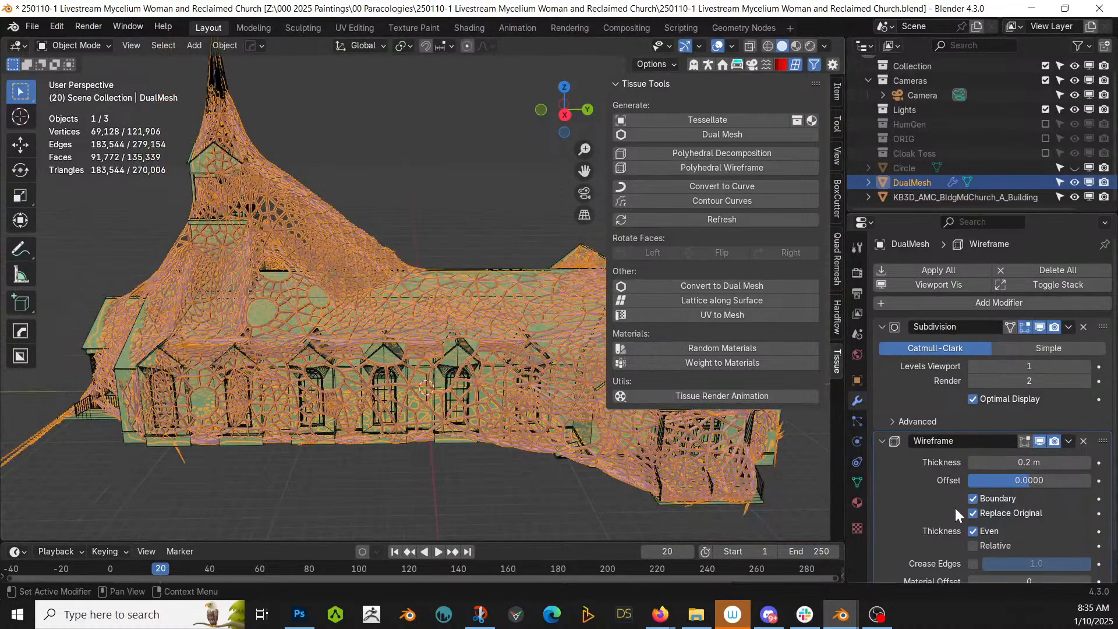
left_click(978, 530)
middle_click_drag(399, 438, 477, 443)
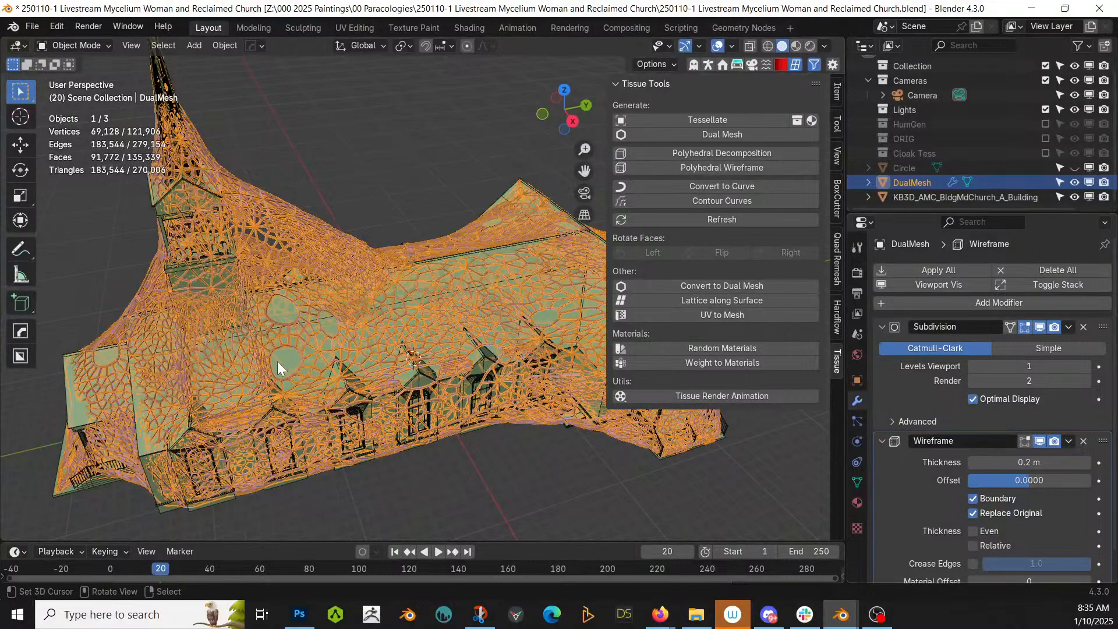
Duplicate the DualMesh's Subdivision modifier and place the copy after the Wireframe modifier in the stack.
key("ctrl+1")
middle_click_drag(288, 355, 443, 372)
scroll(1076, 537, "down", 2)
left_click(883, 409)
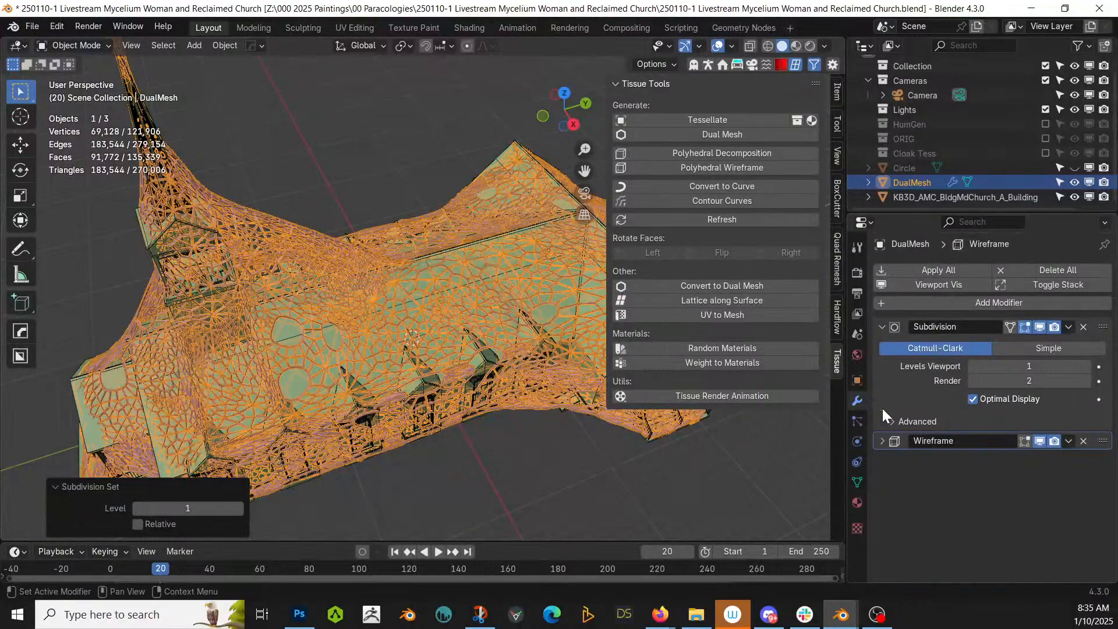
left_click(1070, 326)
left_click(1022, 358)
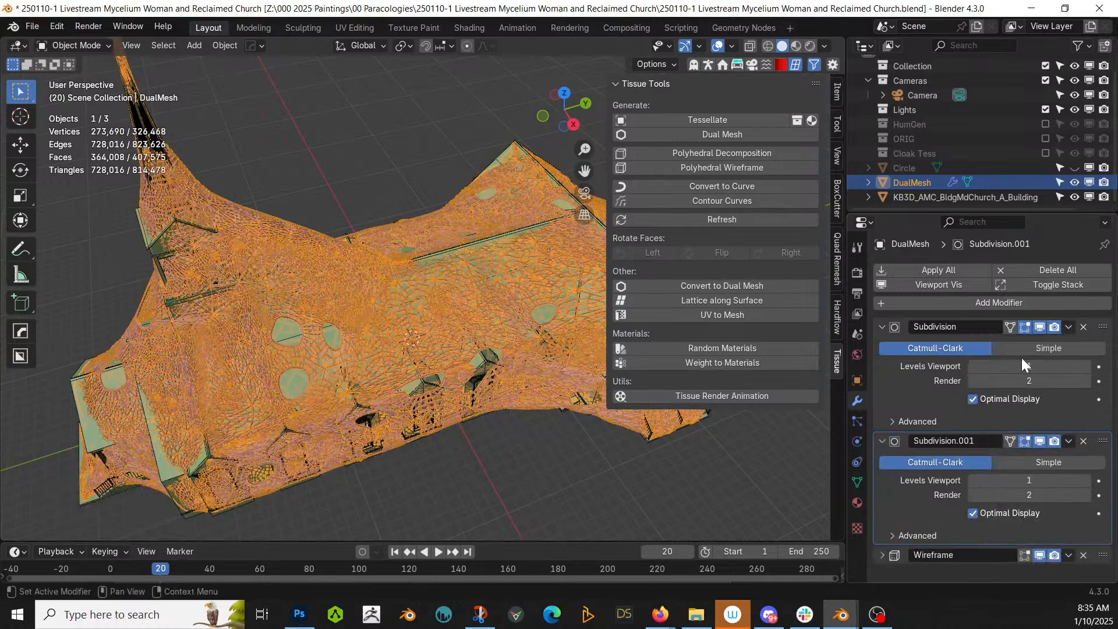
left_click_drag(1105, 445, 1084, 474)
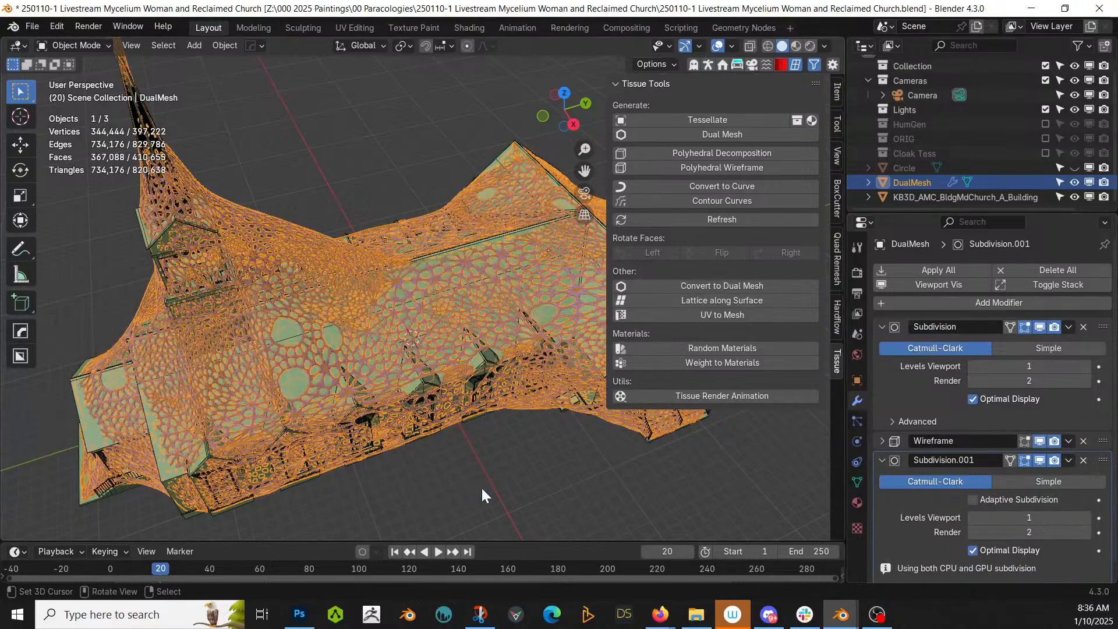
Compare the web pattern with the first Subdivision modifier's viewport display turned off and back on.
middle_click_drag(487, 491, 530, 465)
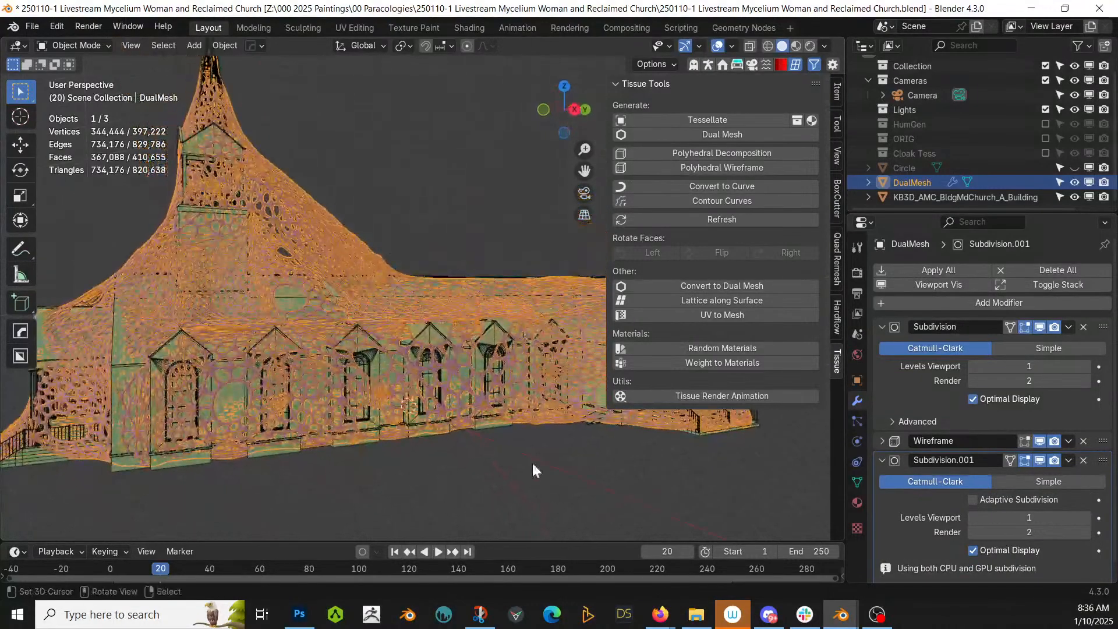
scroll(530, 460, "up", 4)
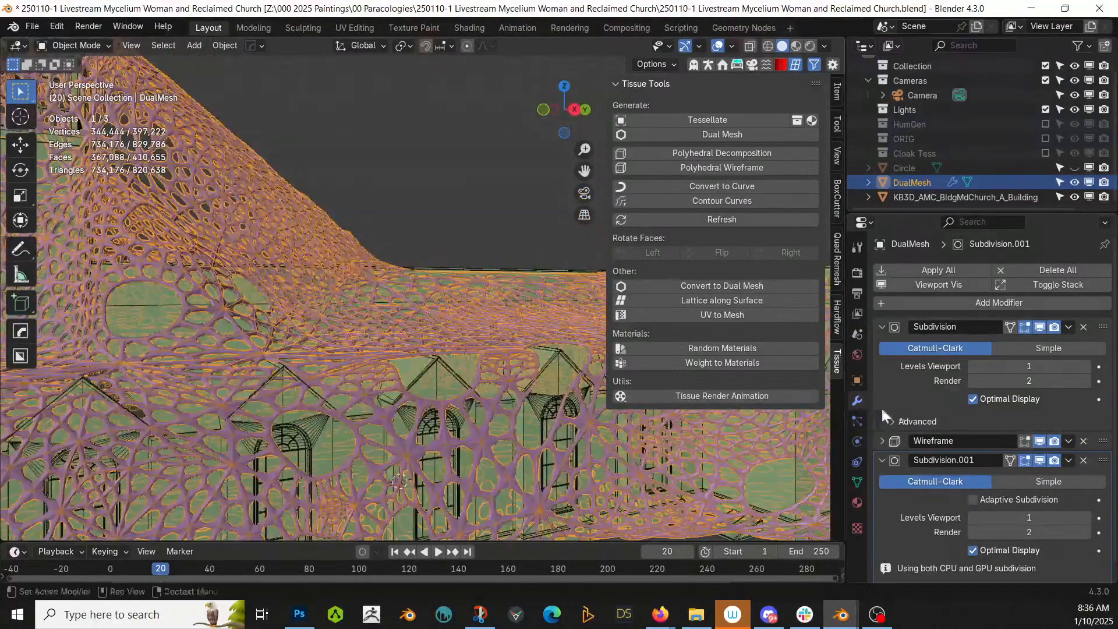
left_click(1040, 326)
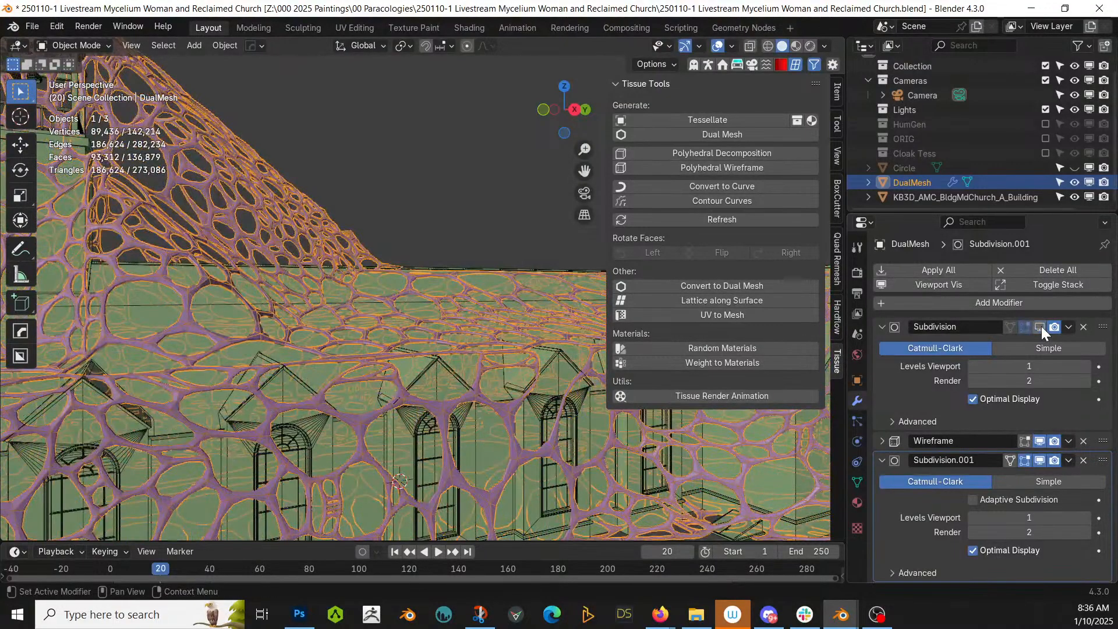
scroll(320, 362, "down", 5)
middle_click_drag(320, 361, 344, 358)
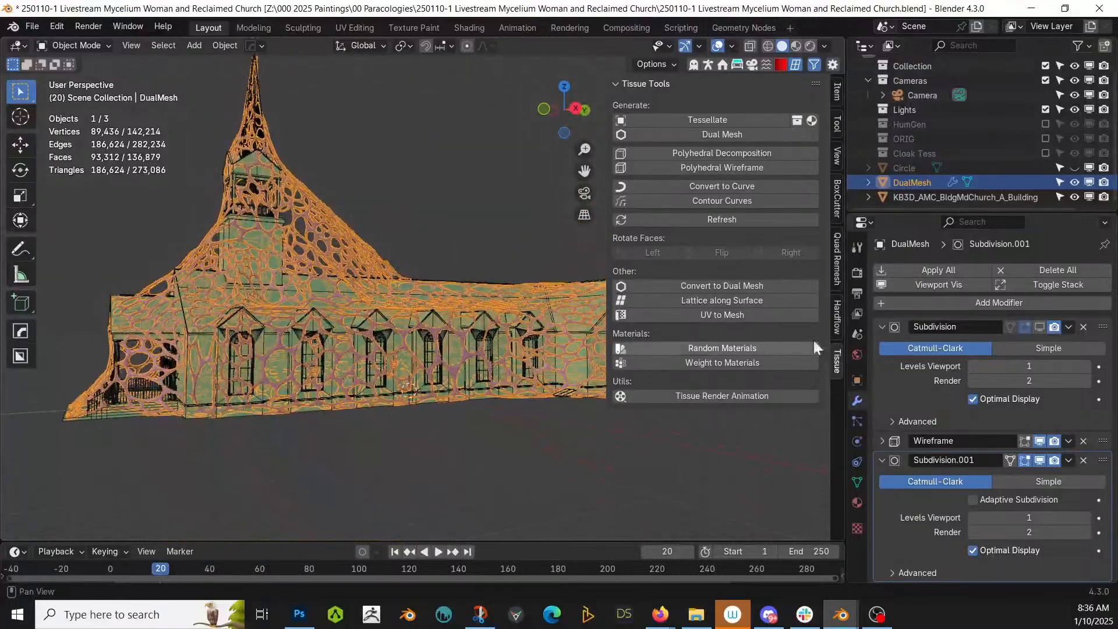
left_click(1039, 326)
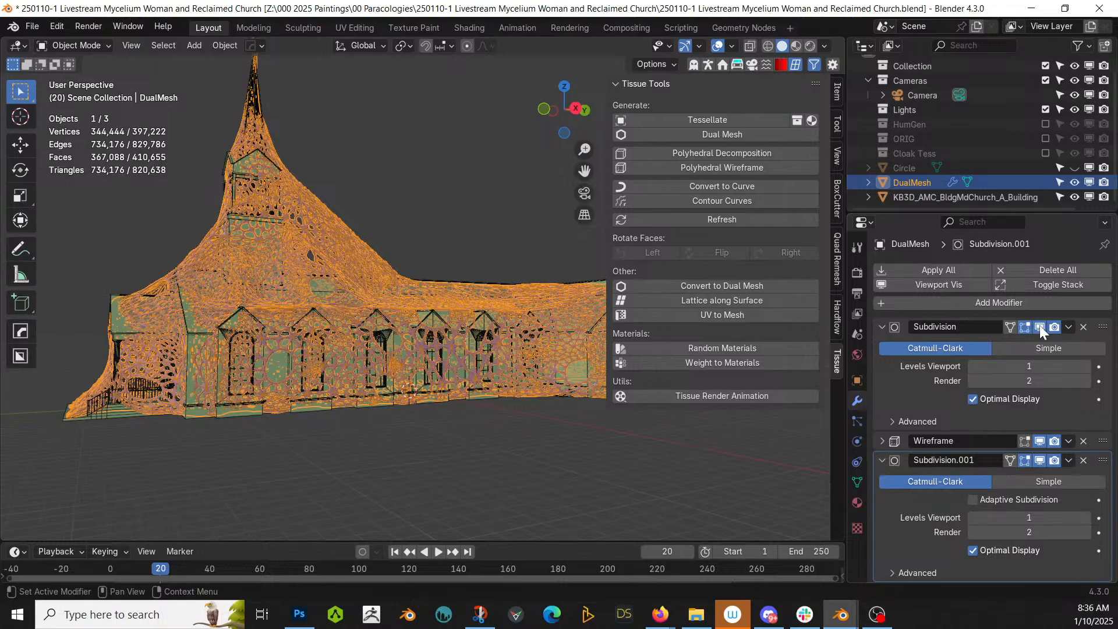
Set the Wireframe modifier's Offset to -1 on the DualMesh.
scroll(541, 373, "up", 5)
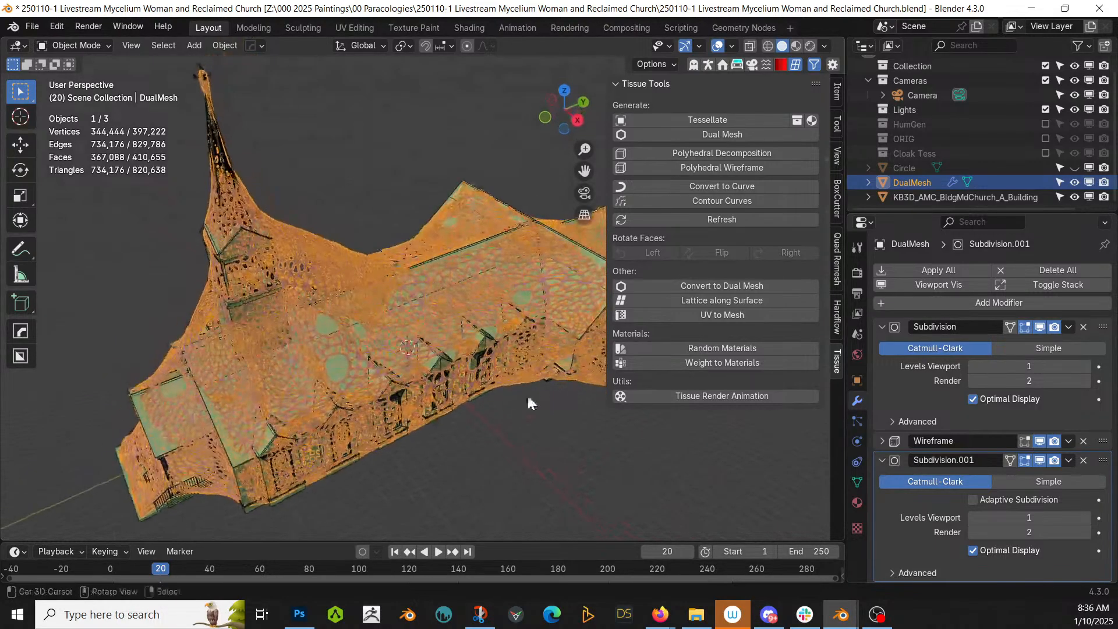
middle_click_drag(486, 396, 351, 370)
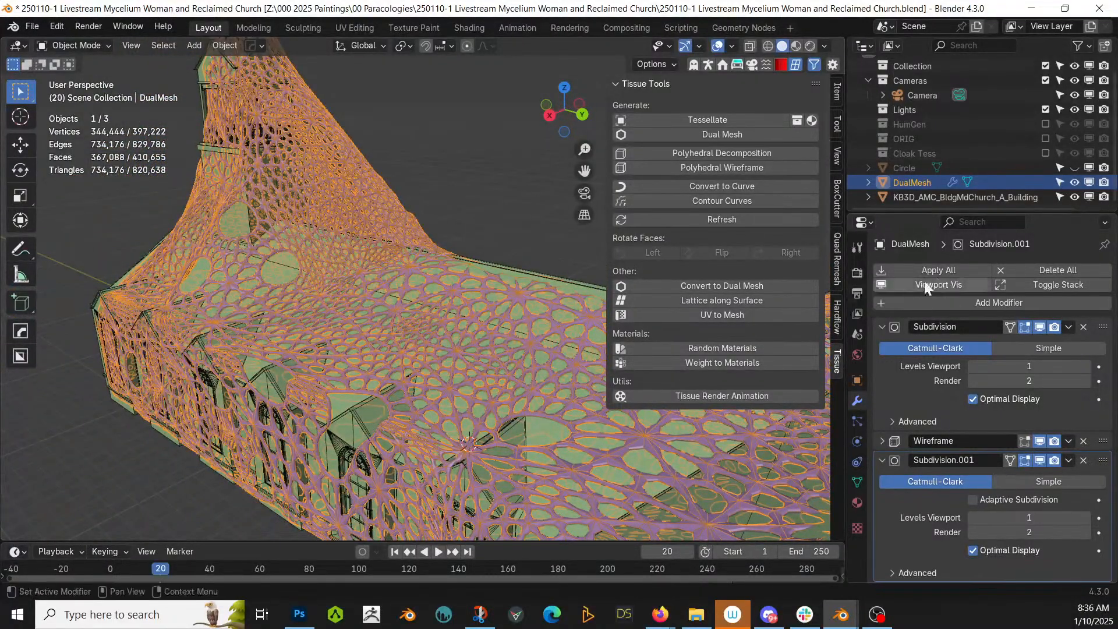
left_click(886, 444)
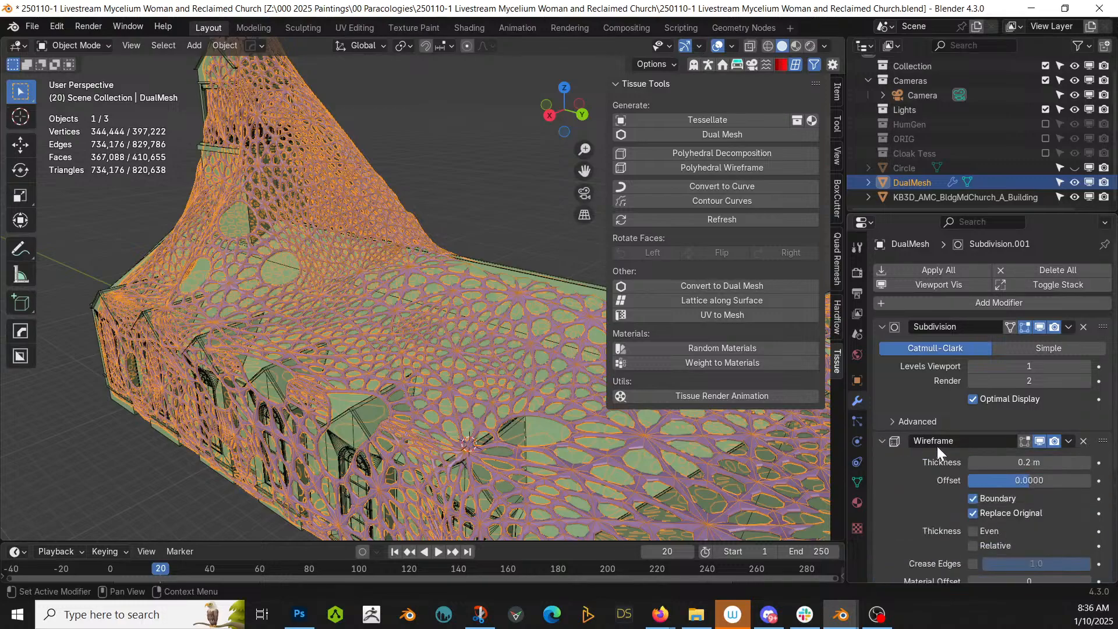
left_click(1041, 480)
type("-1")
key("Return")
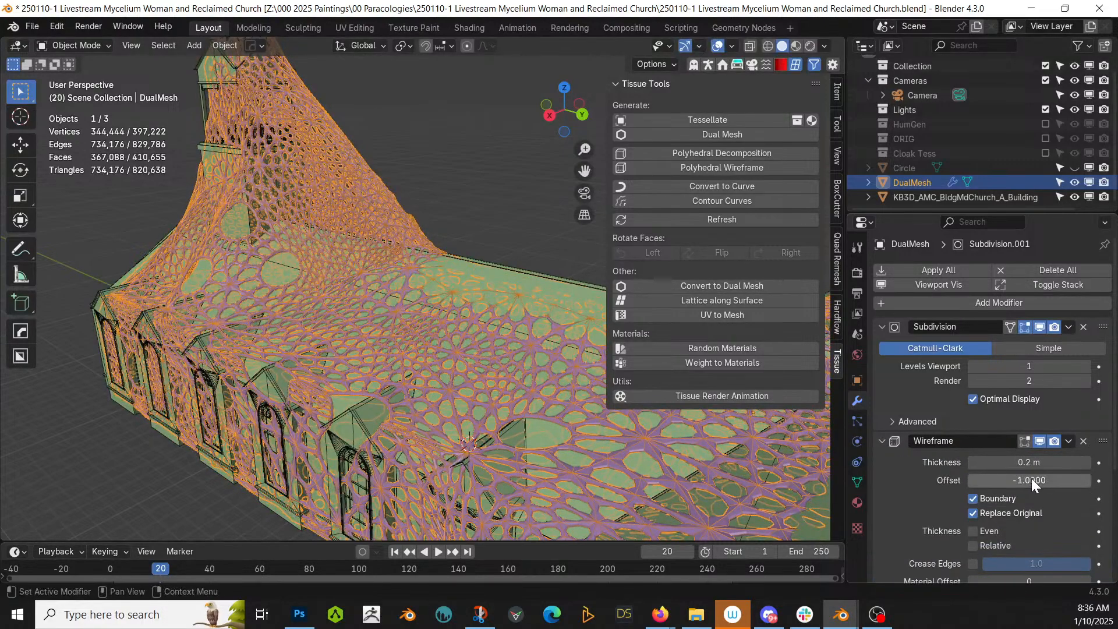
Duplicate the DualMesh in place and remove the first Subdivision modifier from the copy.
middle_click_drag(407, 489, 478, 358)
key("shift")
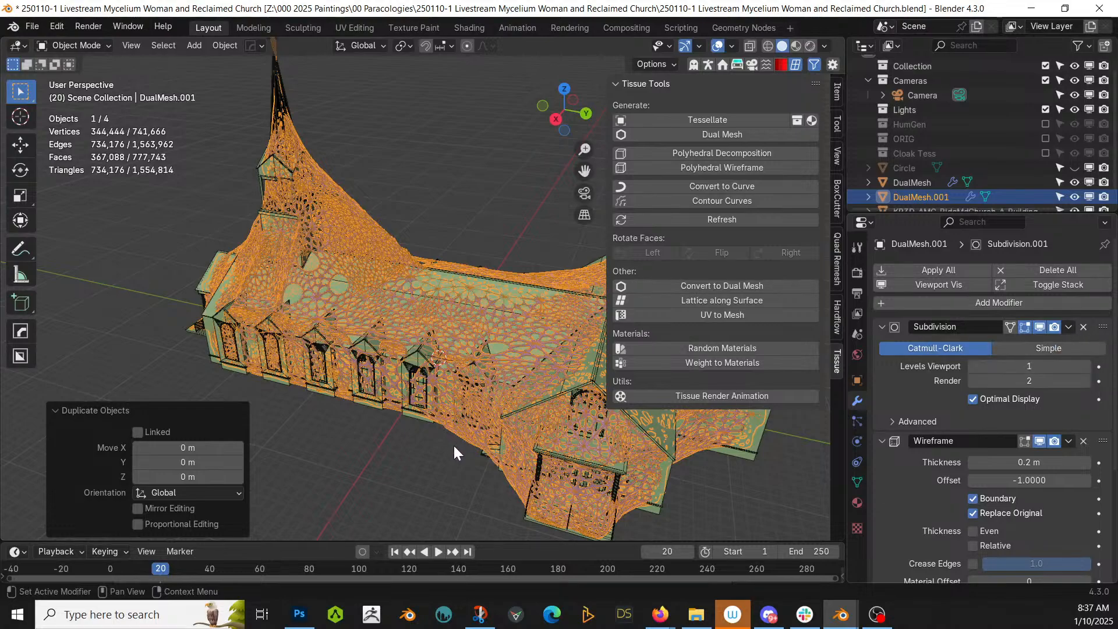
key("ctrl+z")
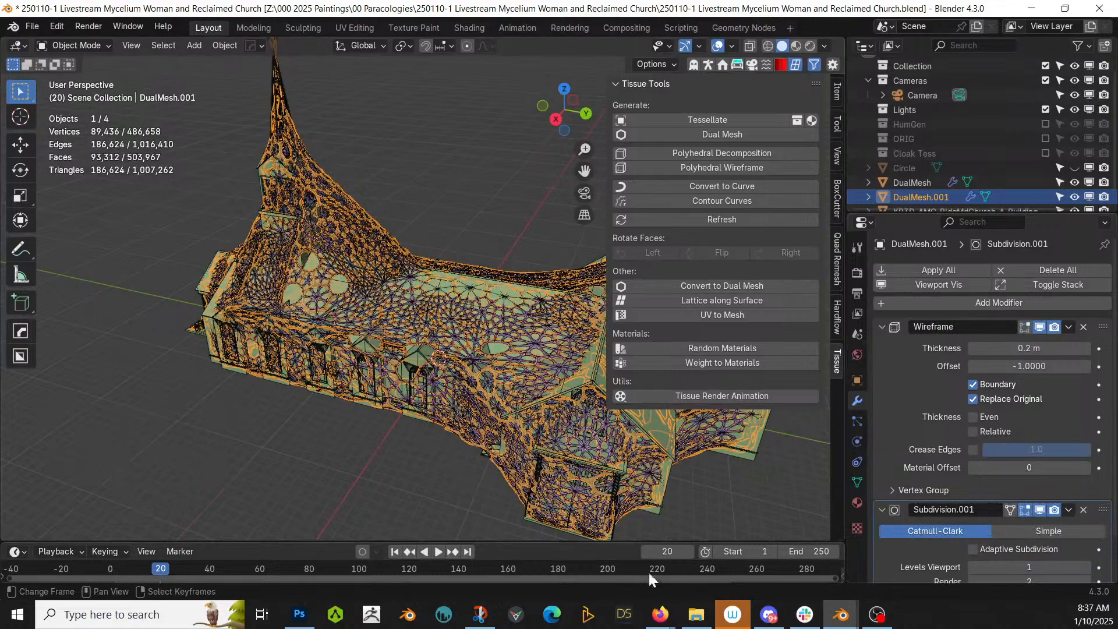
Set the duplicate mesh's Wireframe Offset to 2 and inspect the layered webs on the church.
left_click(1064, 362)
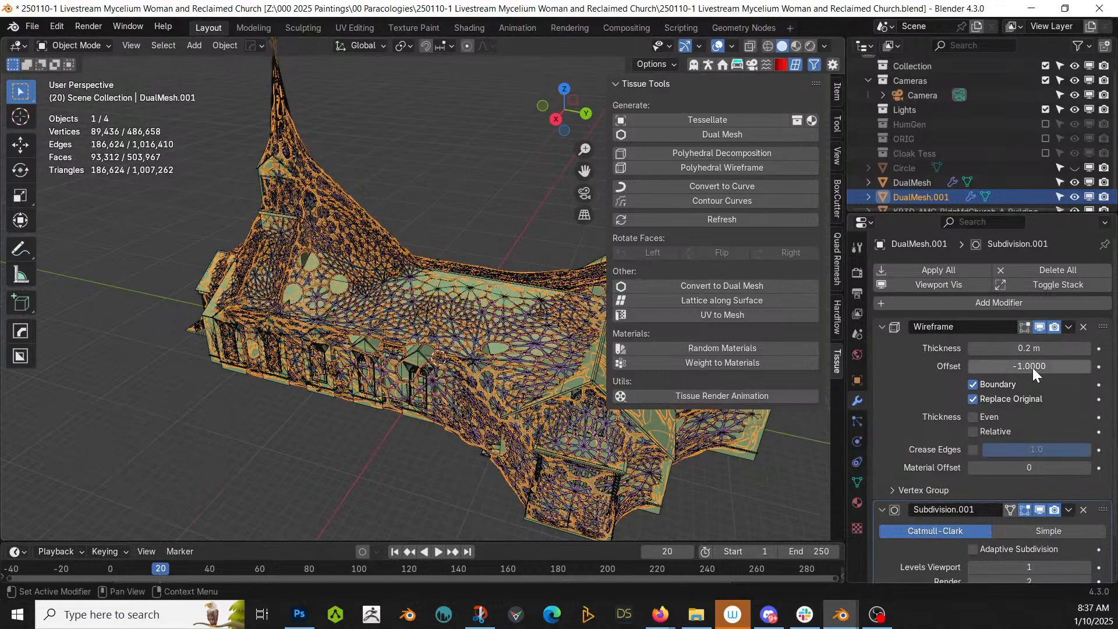
type("2")
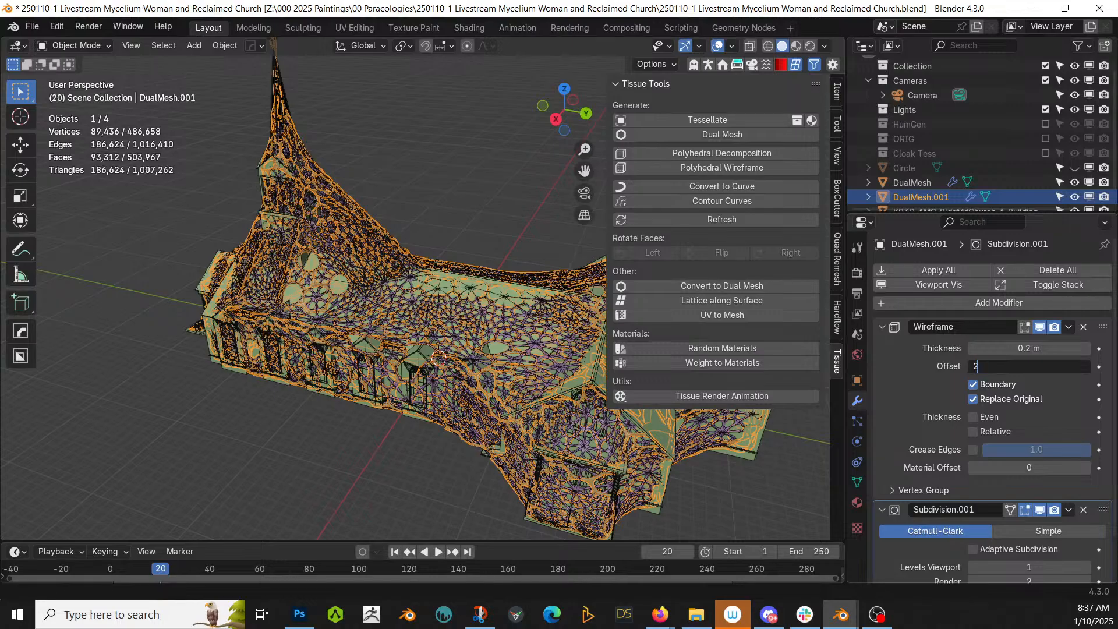
key("Return")
middle_click_drag(187, 495, 294, 533)
scroll(325, 450, "up", 2)
scroll(963, 429, "down", 1)
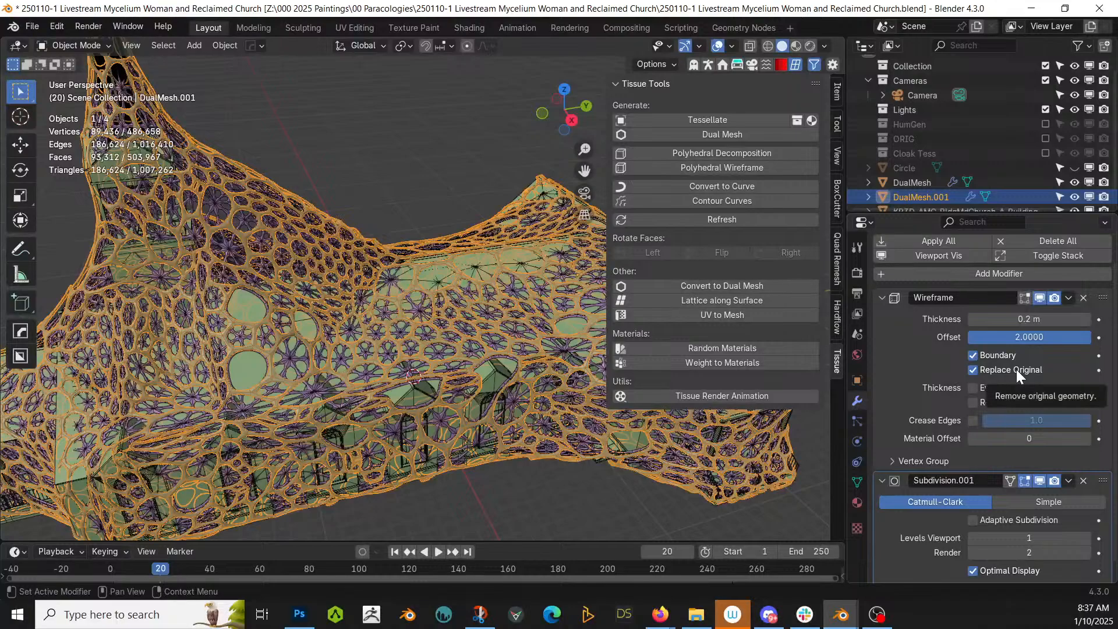
Add a Displace modifier with a new texture to the duplicate mesh and place it above the Wireframe modifier.
left_click(883, 298)
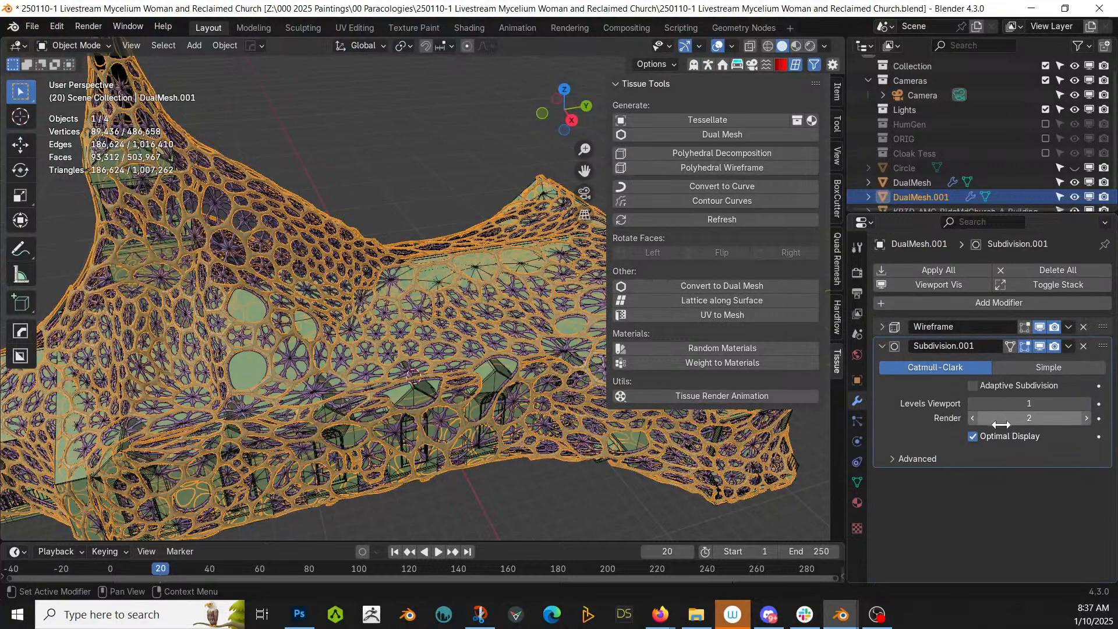
left_click(1004, 303)
mouse_move(1004, 305)
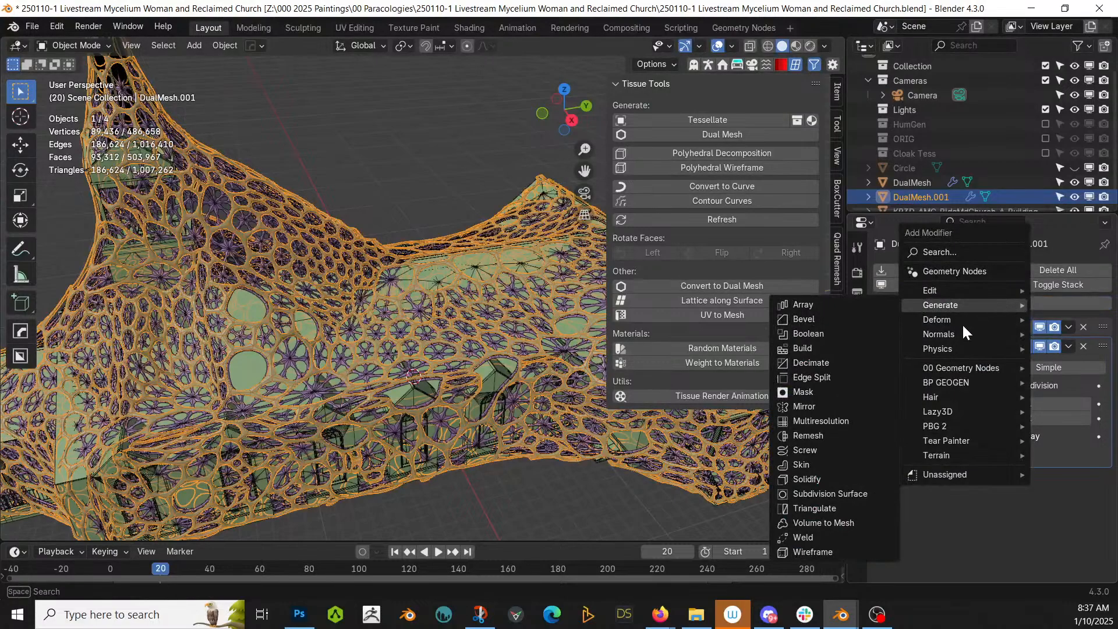
mouse_move(945, 322)
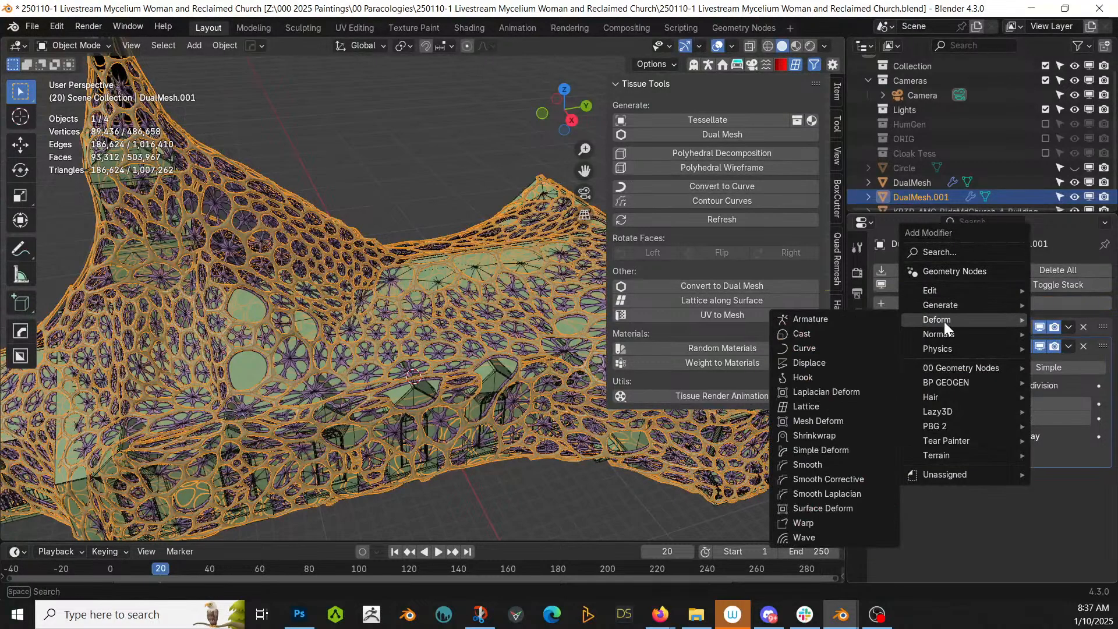
left_click(827, 363)
left_click(1069, 482, "ctrl")
left_click_drag(1083, 345, 1085, 306)
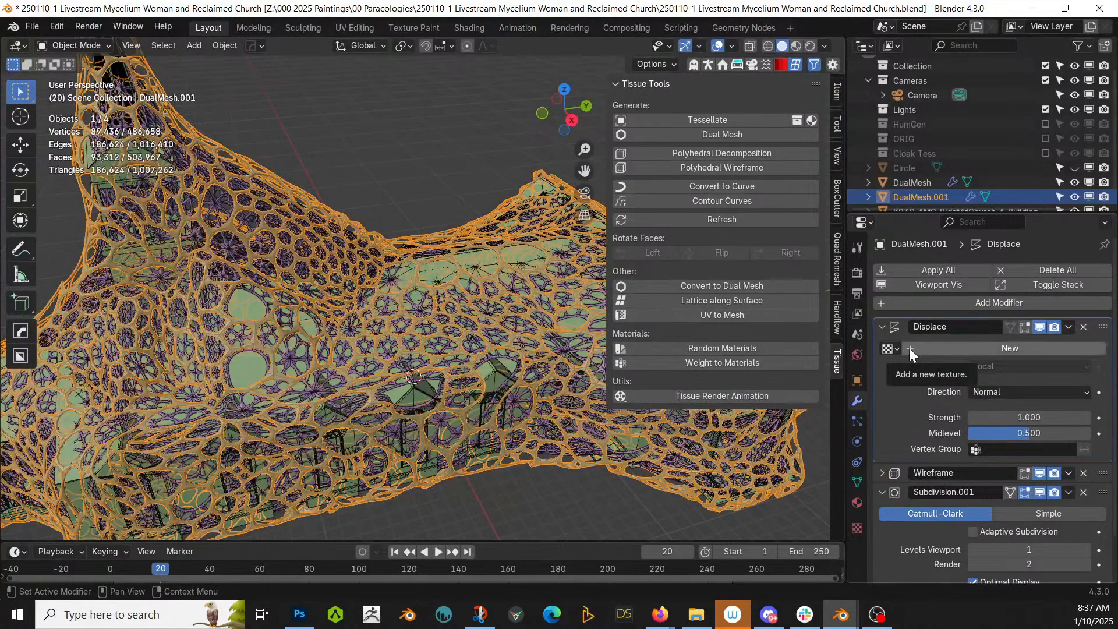
left_click(910, 348)
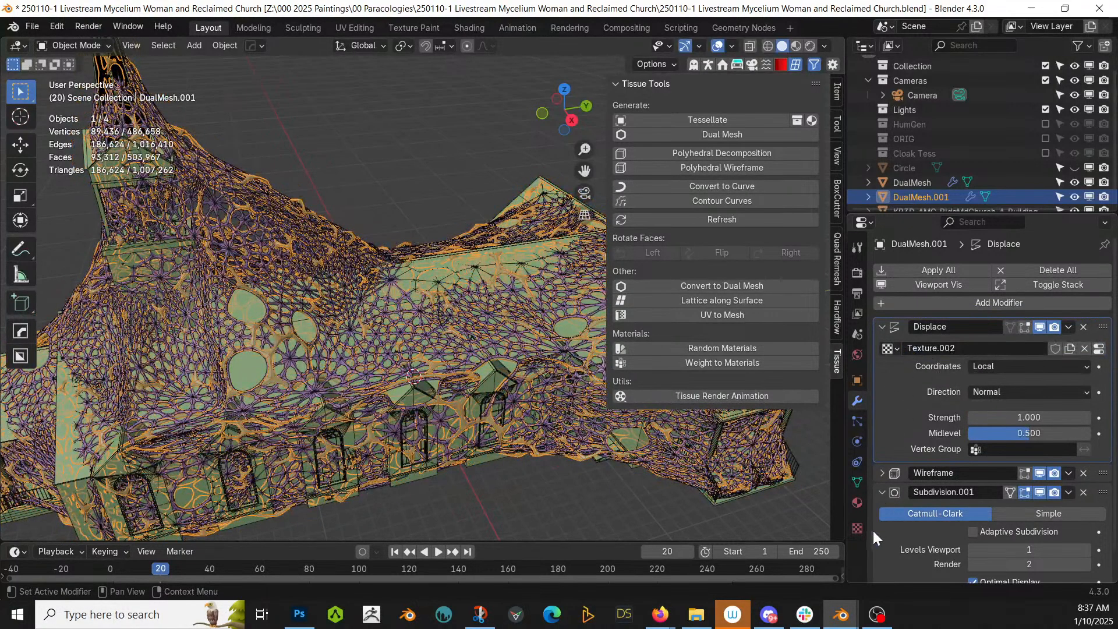
Change the type of Texture.001 from the texture settings to Distorted Noise.
left_click(856, 527)
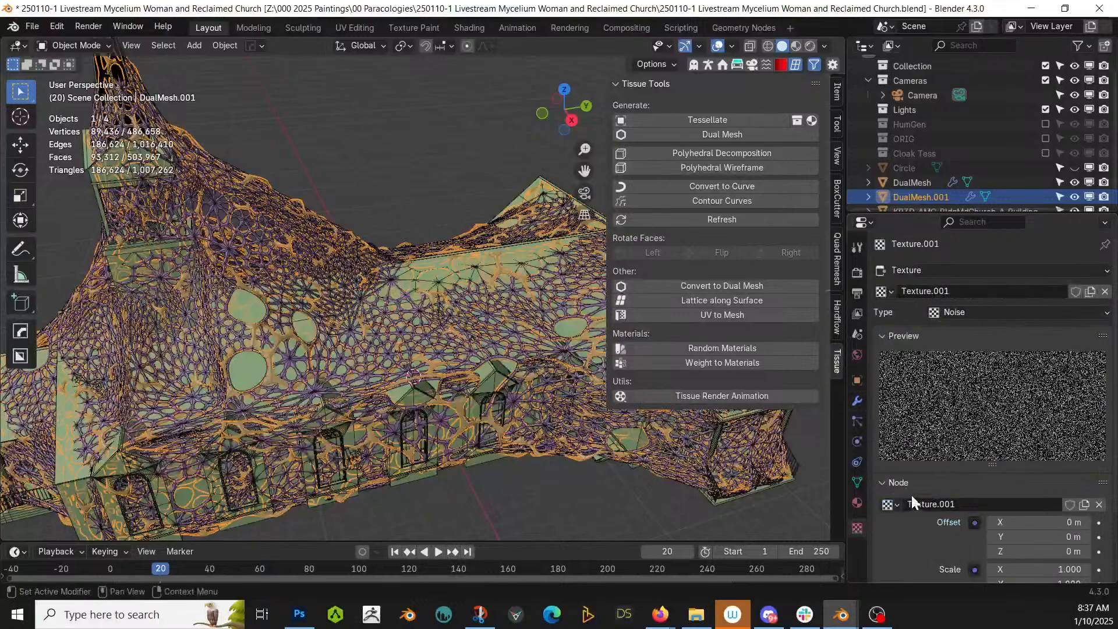
left_click(981, 312)
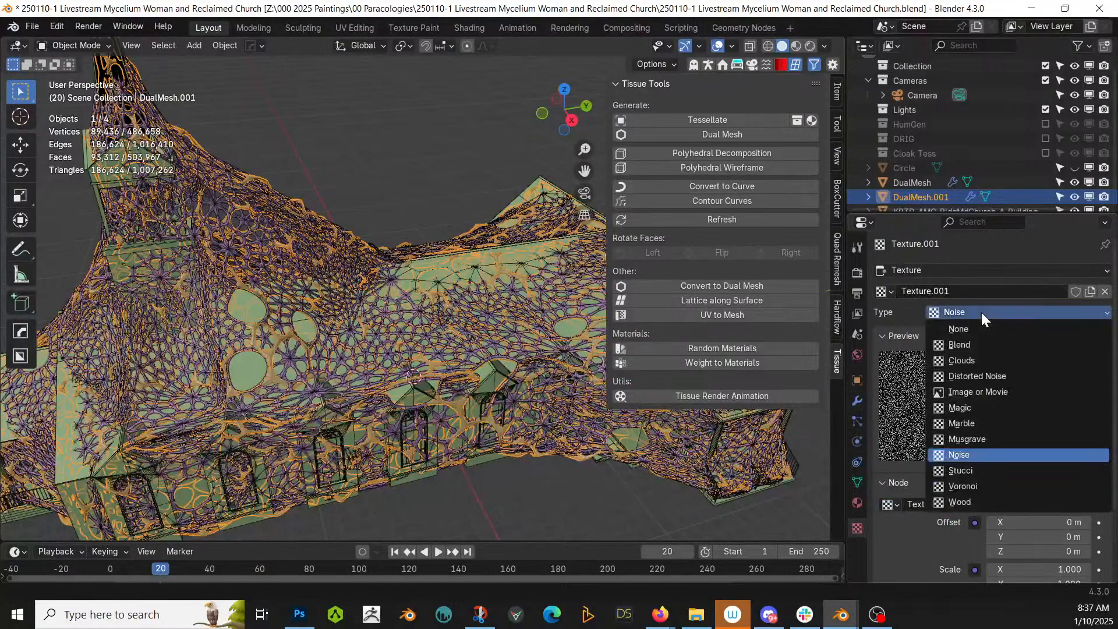
left_click(991, 377)
middle_click_drag(428, 441, 461, 402)
scroll(990, 499, "down", 2)
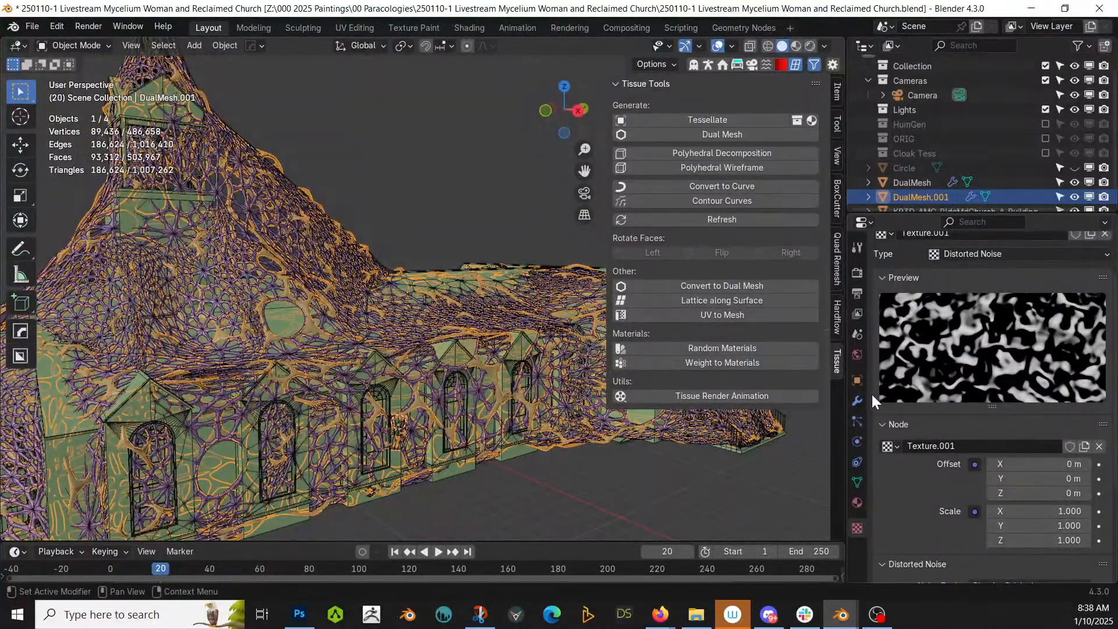
Set the Displace modifier's Midlevel to 0 and Strength to 1.8, and inspect the displaced web around the tower.
left_click(858, 401)
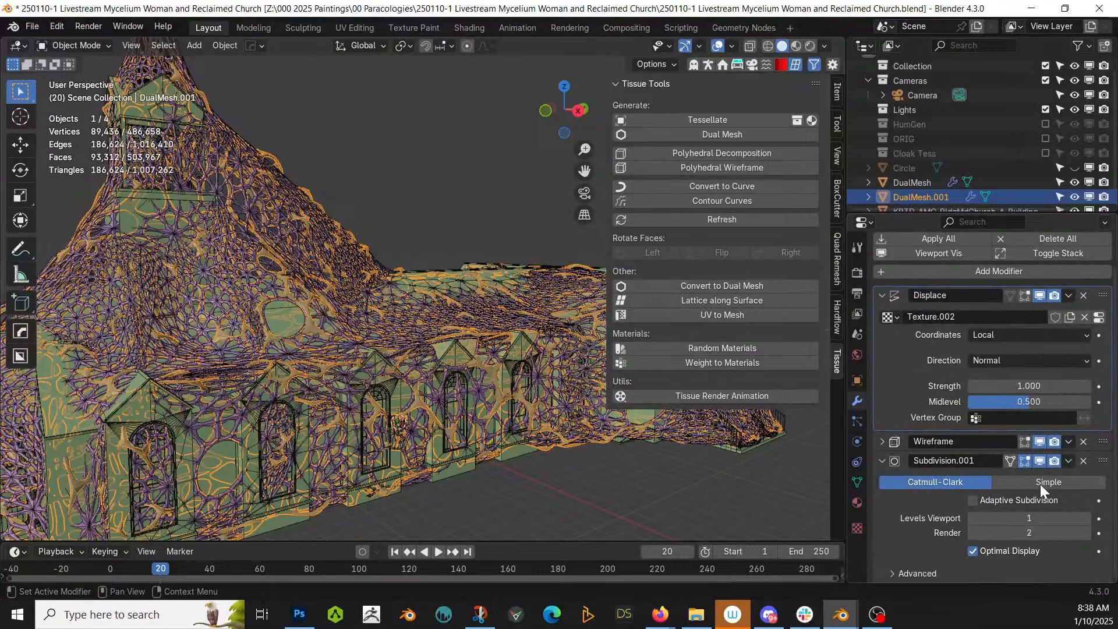
left_click_drag(1028, 400, 1055, 386)
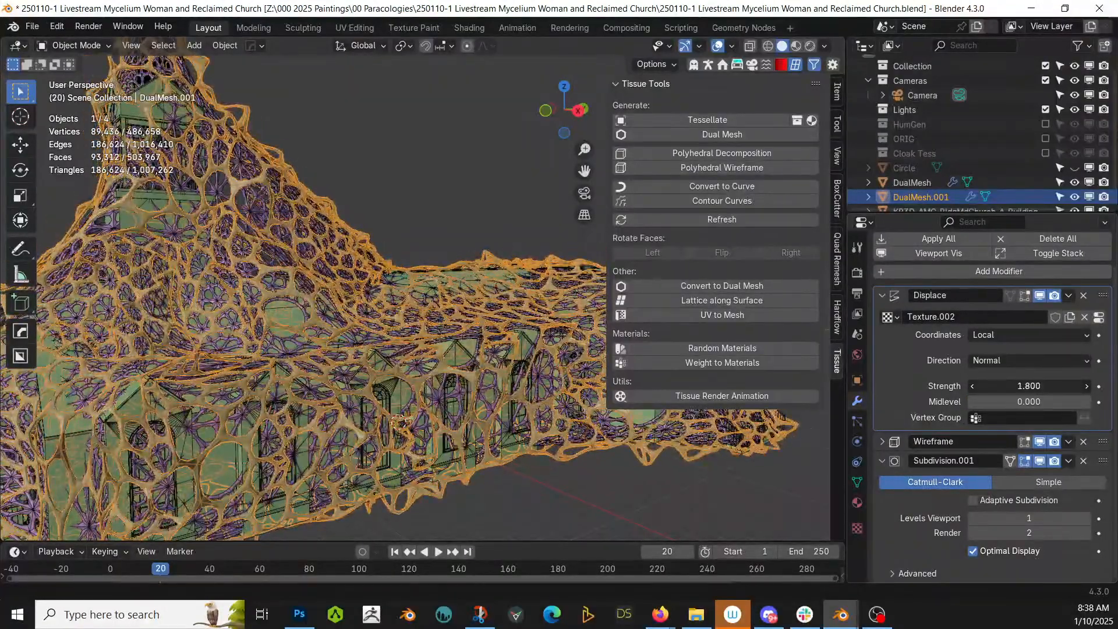
middle_click_drag(405, 389, 708, 414)
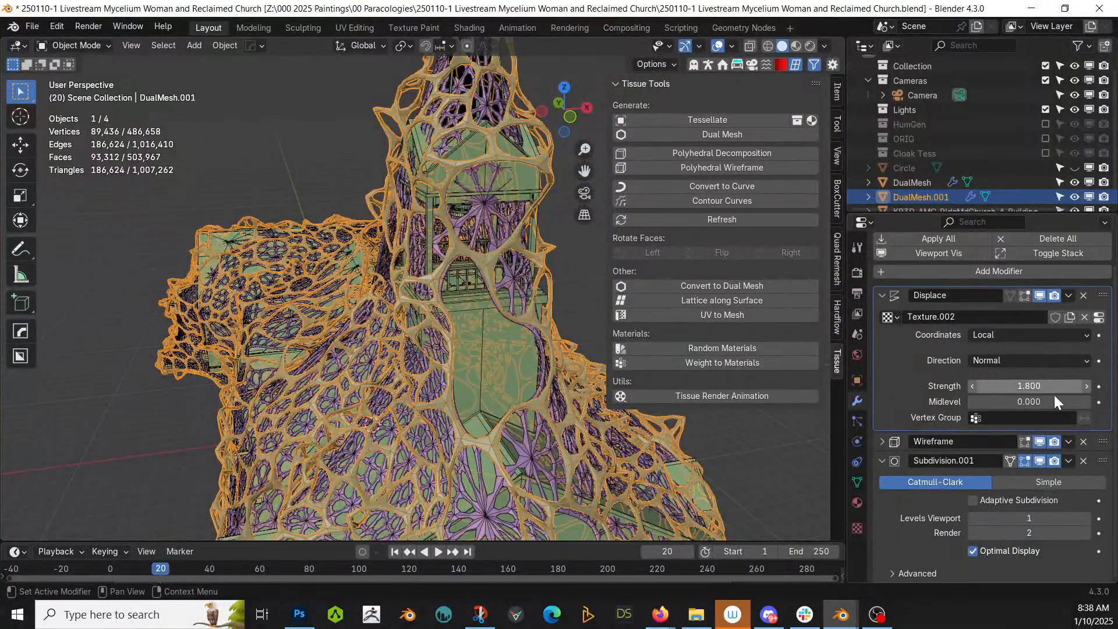
Add a Smooth modifier with Repeat 3 between Displace and Wireframe, and save the file.
left_click(884, 293)
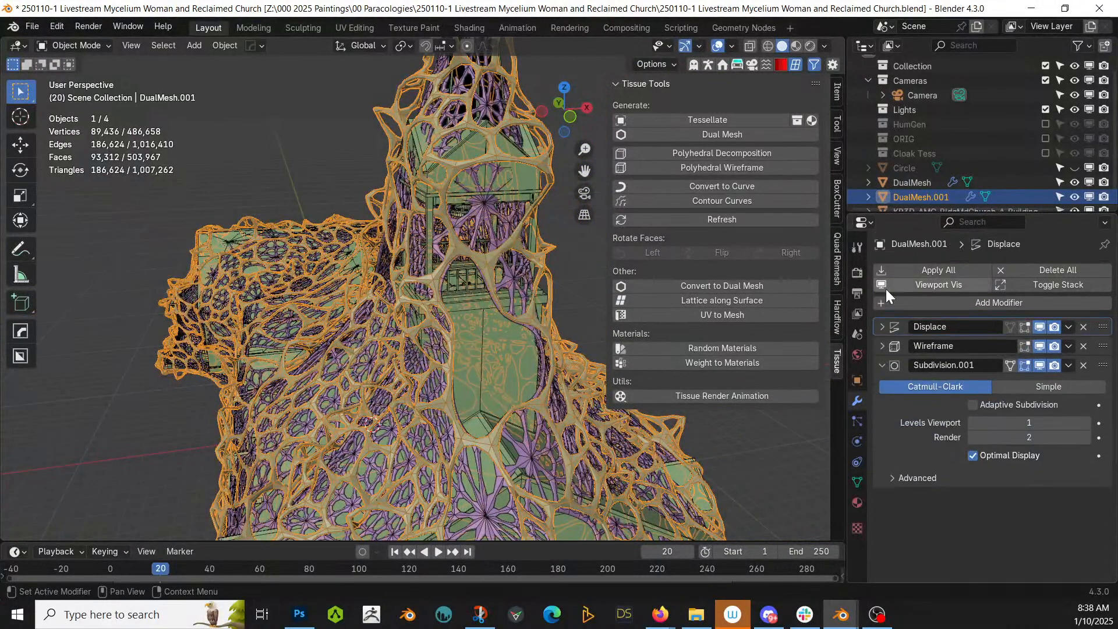
left_click(1001, 303)
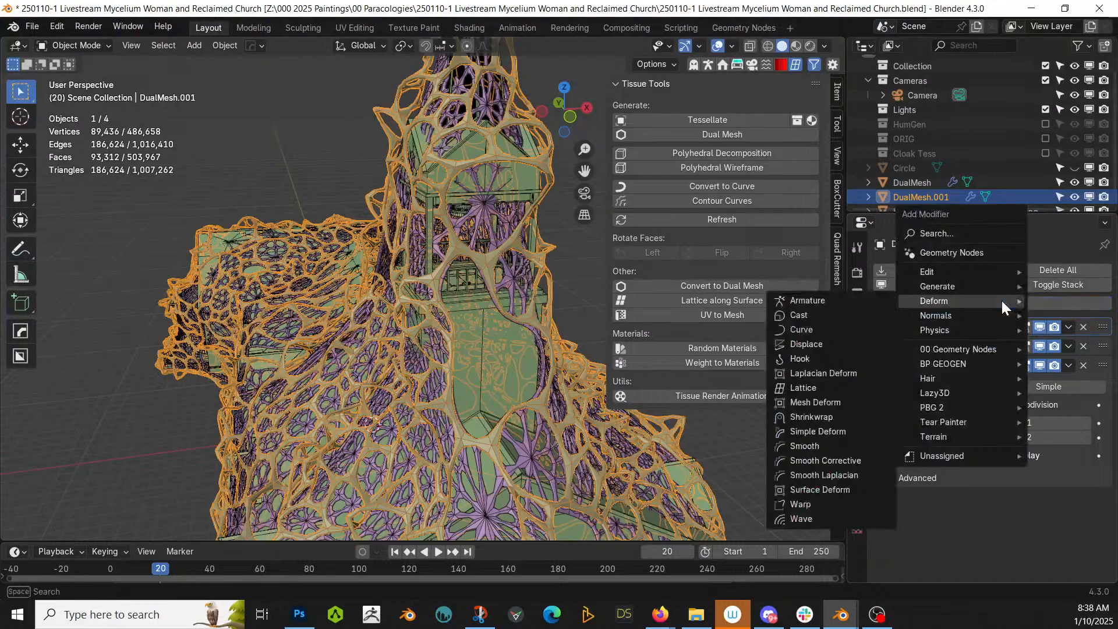
left_click(805, 446)
left_click_drag(1102, 497, 1103, 346)
left_click(1087, 402)
left_click(1087, 401)
middle_click_drag(575, 361, 324, 333)
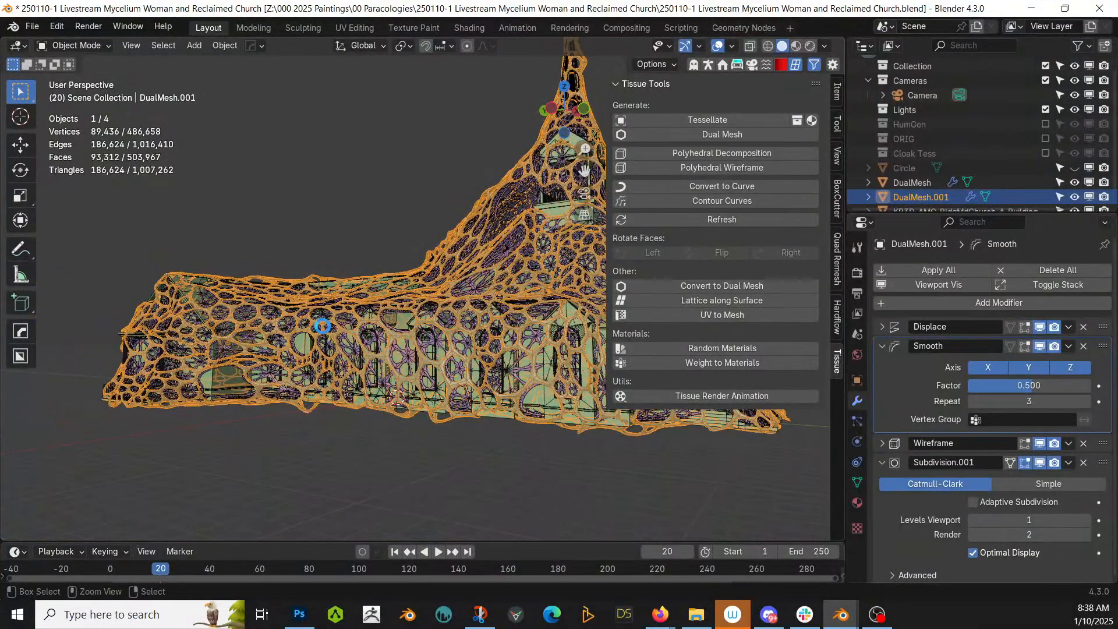
key("ctrl+s")
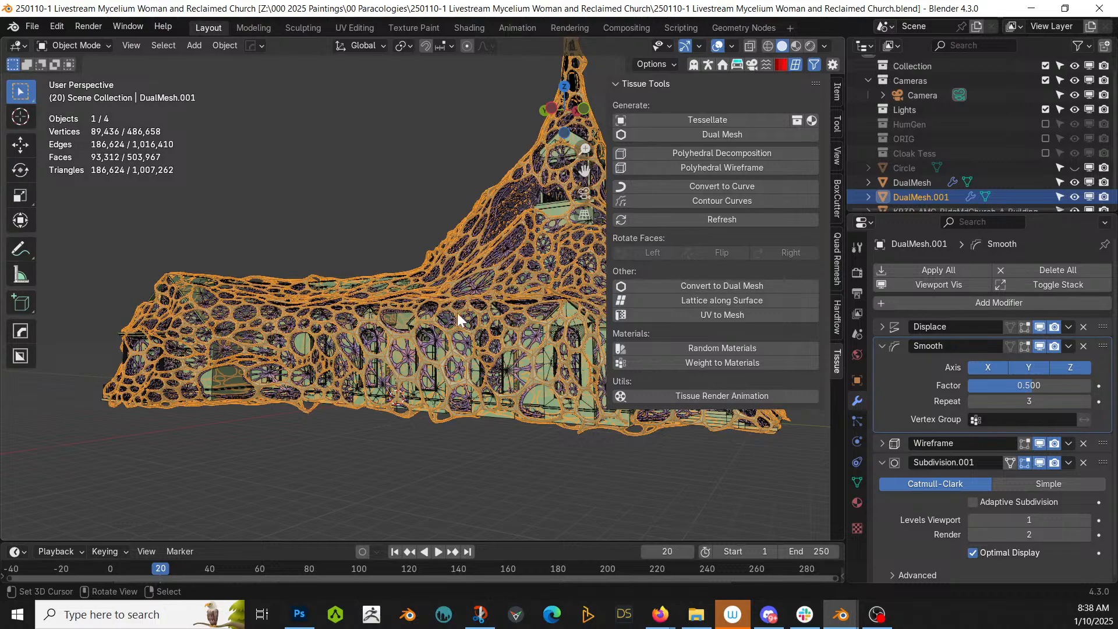
Duplicate the displaced web mesh in place and turn off viewport display for all four modifiers on the copy.
middle_click_drag(378, 375, 407, 435)
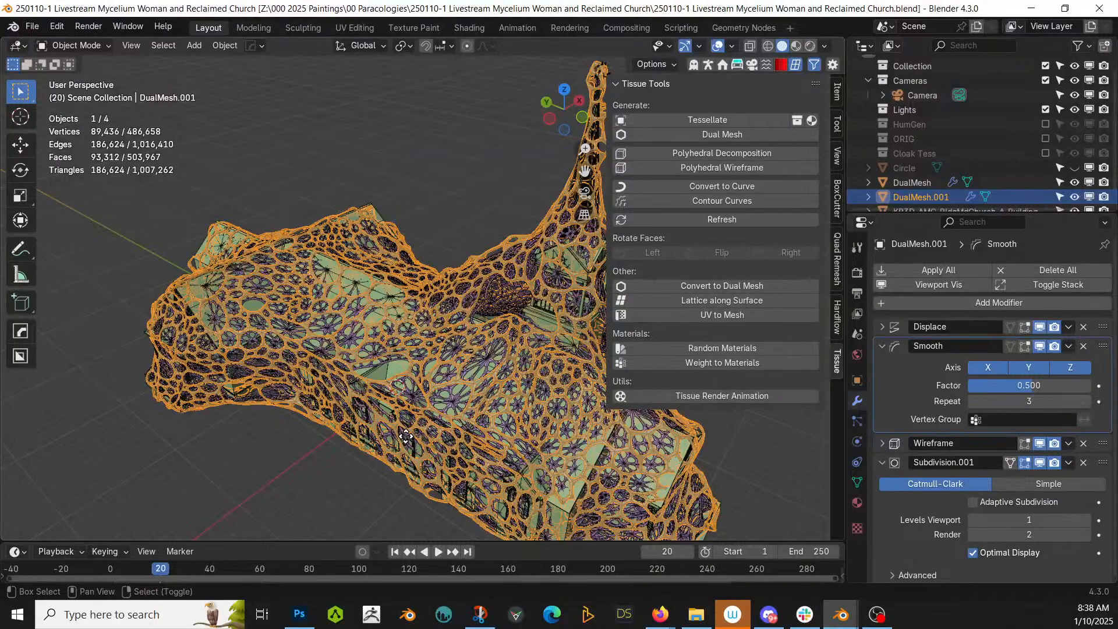
key("shift+d")
key("Escape")
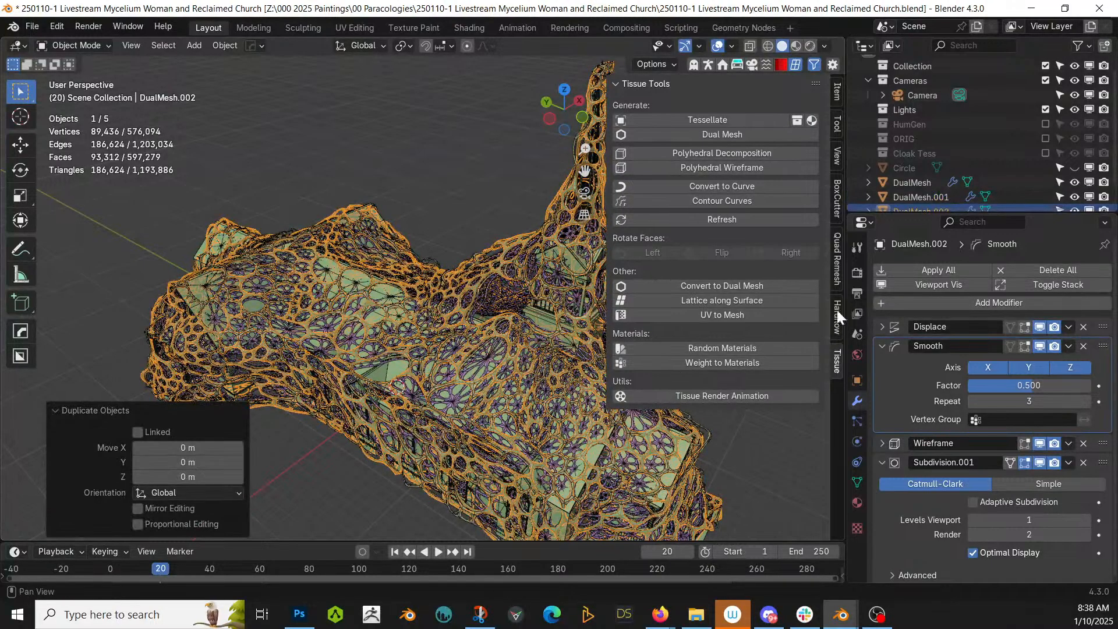
scroll(962, 195, "down", 2)
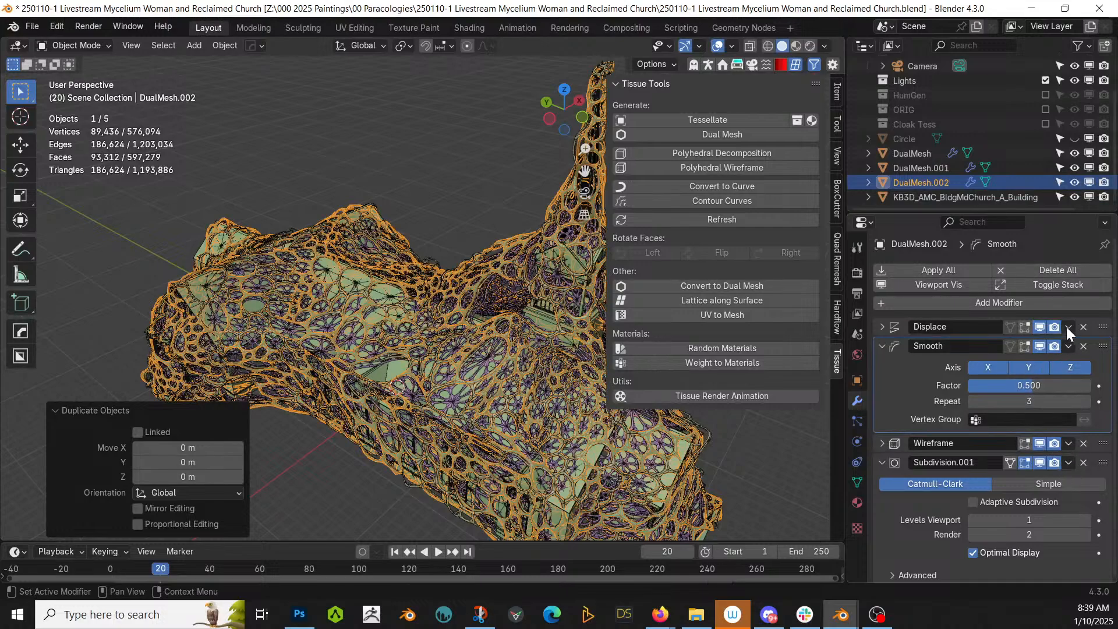
left_click_drag(1042, 326, 1042, 345)
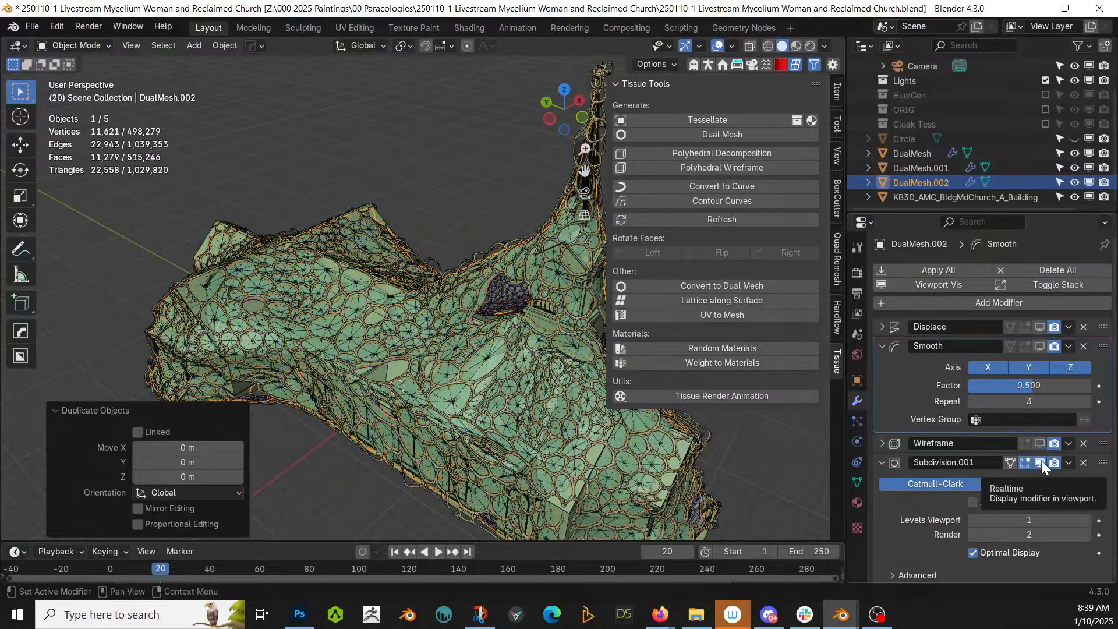
left_click(1040, 461)
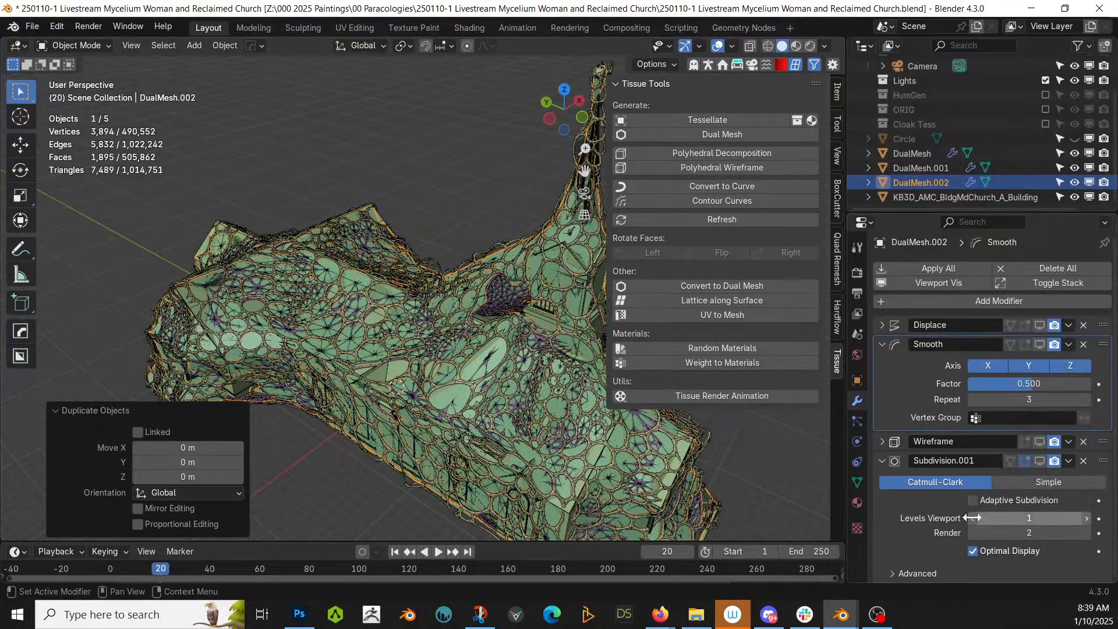
left_click(881, 460)
left_click(883, 345)
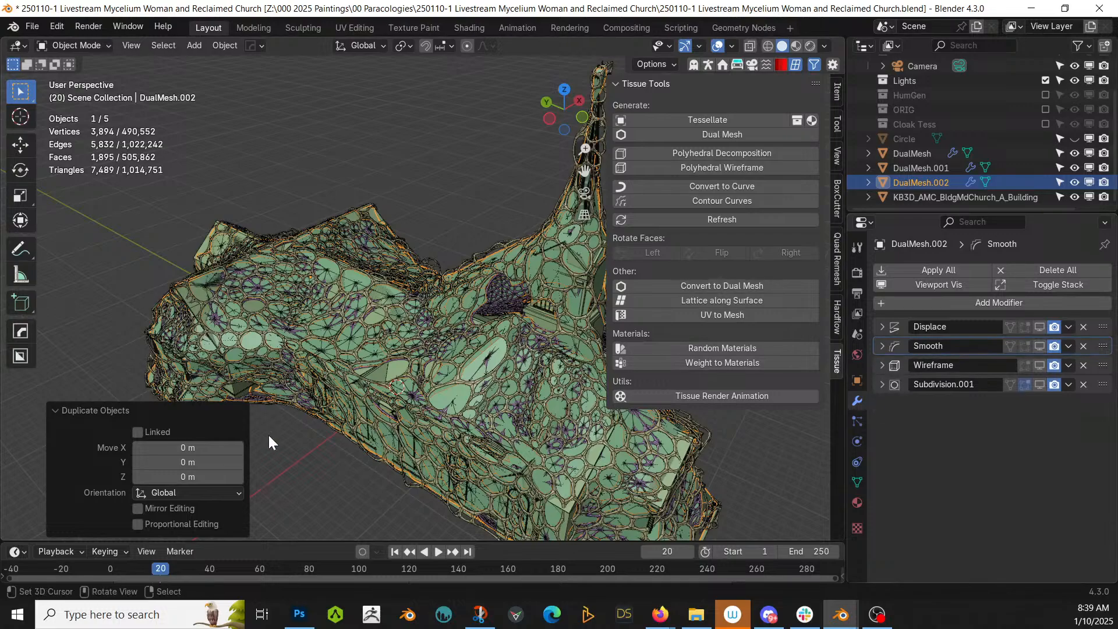
Isolate the new copy and fill the five-sided hole in its surface with a face in Edit Mode.
key("KP_Divide")
scroll(268, 433, "up", 3)
middle_click_drag(268, 435, 257, 456)
key("Tab")
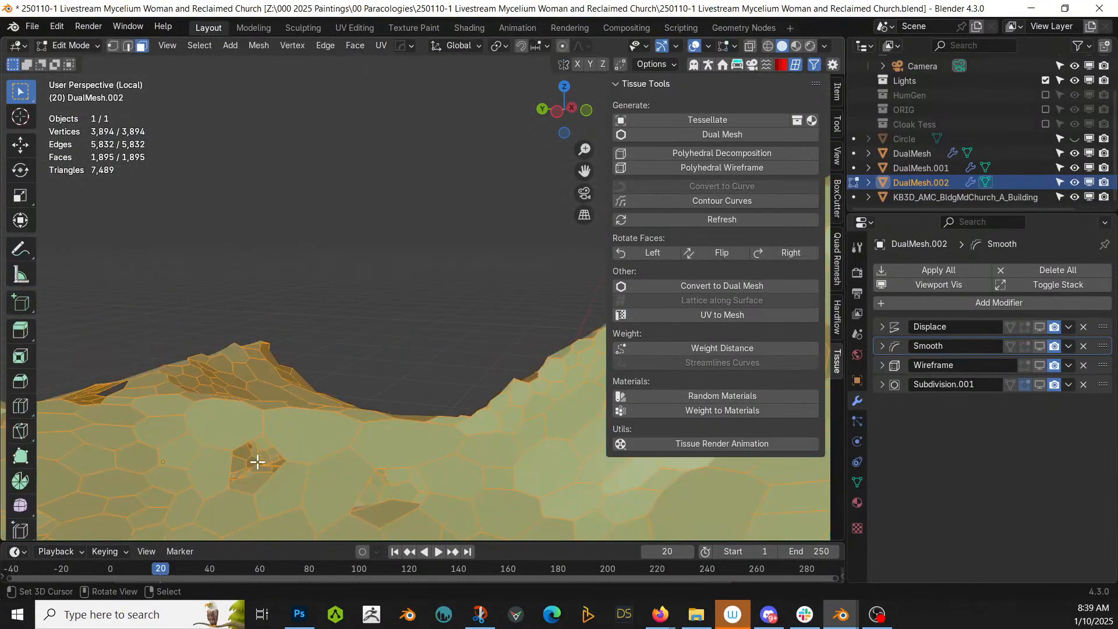
left_click(267, 479)
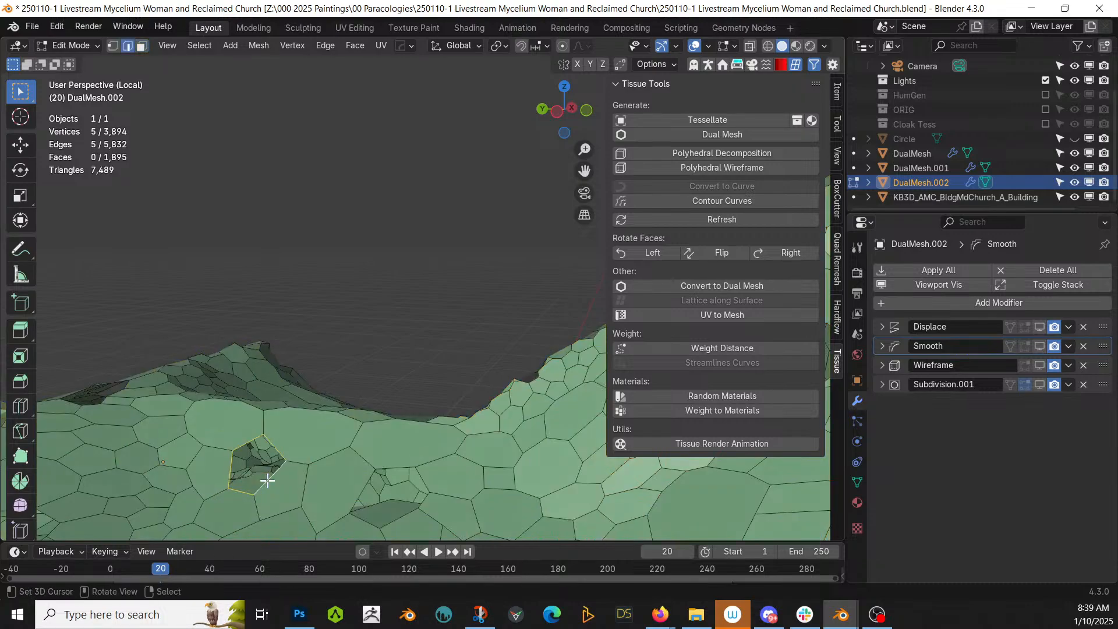
key("f")
middle_click_drag(267, 478, 408, 419)
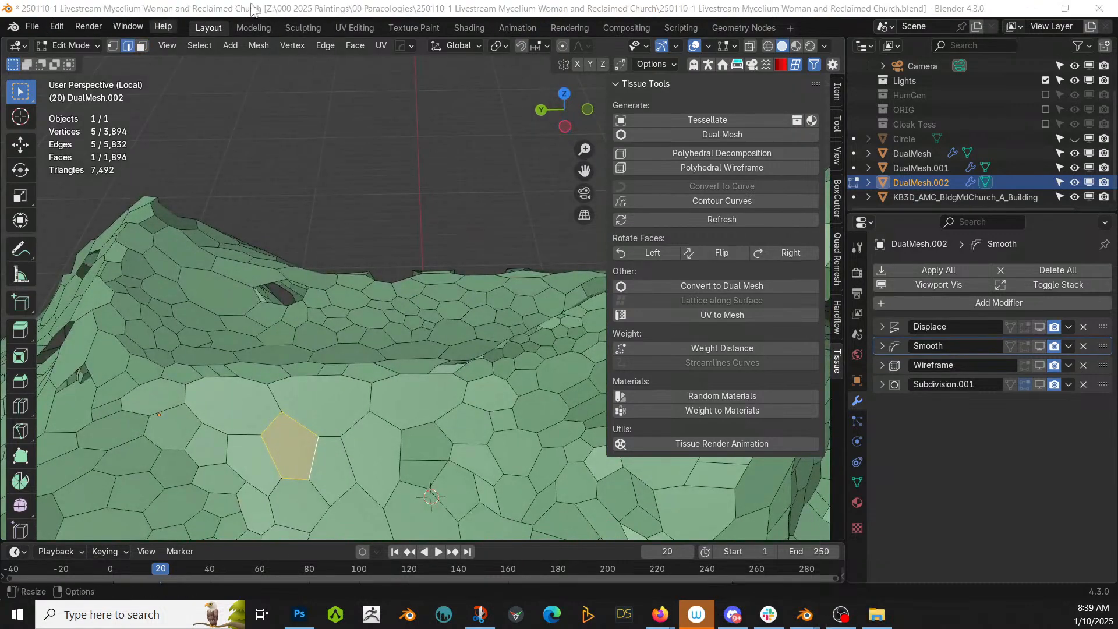
Fill the neighbouring six-sided hole with a face and return to Object Mode.
left_click(444, 473)
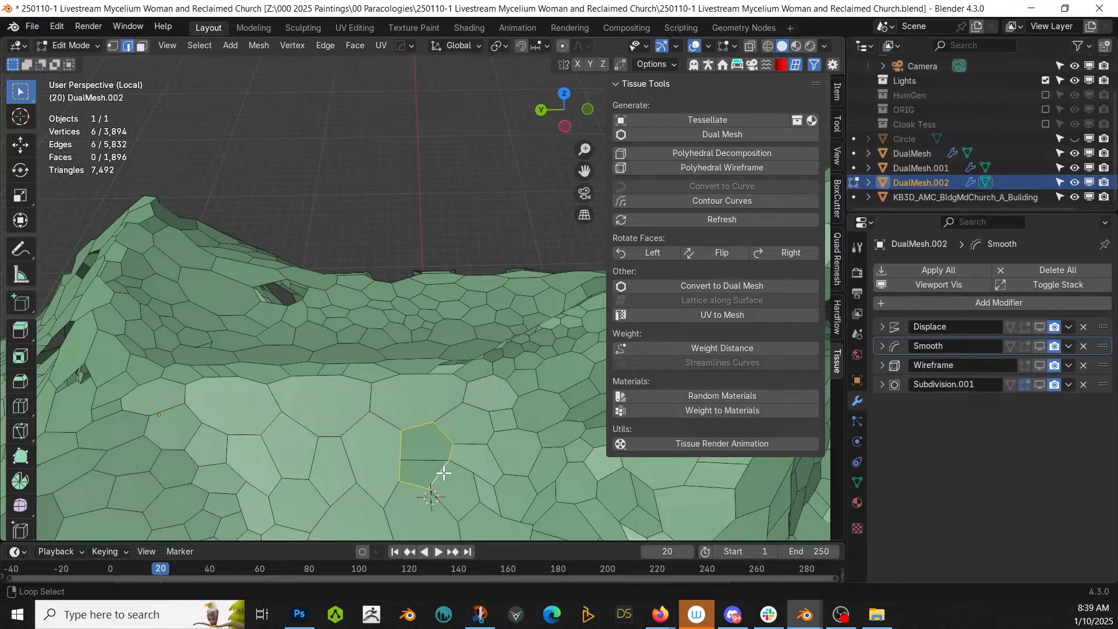
key("f")
middle_click_drag(444, 473, 217, 362)
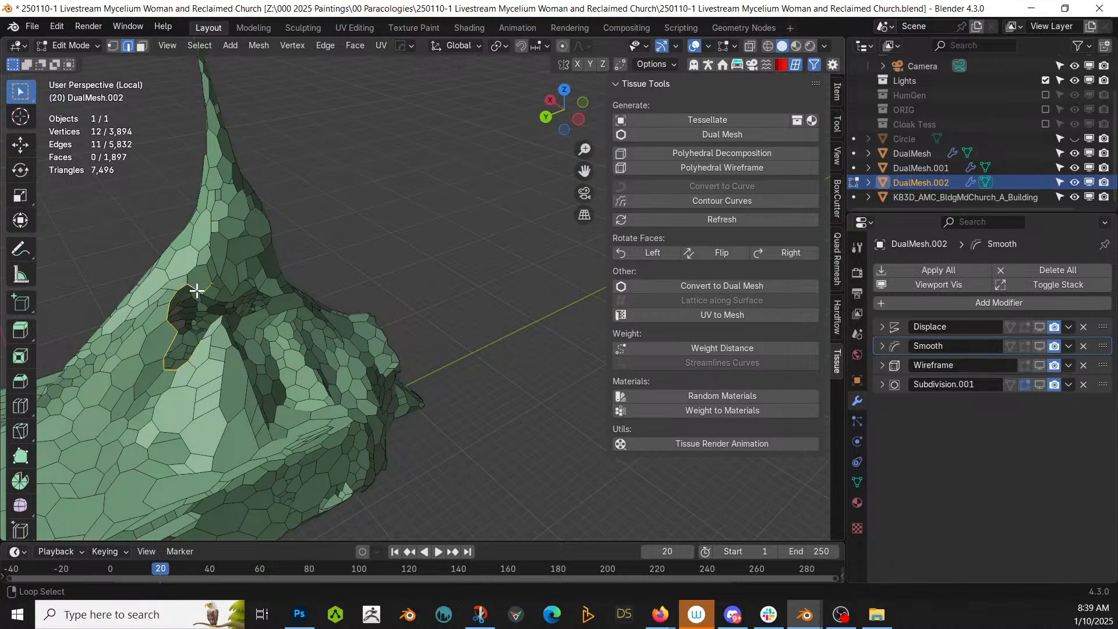
middle_click_drag(228, 322, 344, 279)
key("Tab")
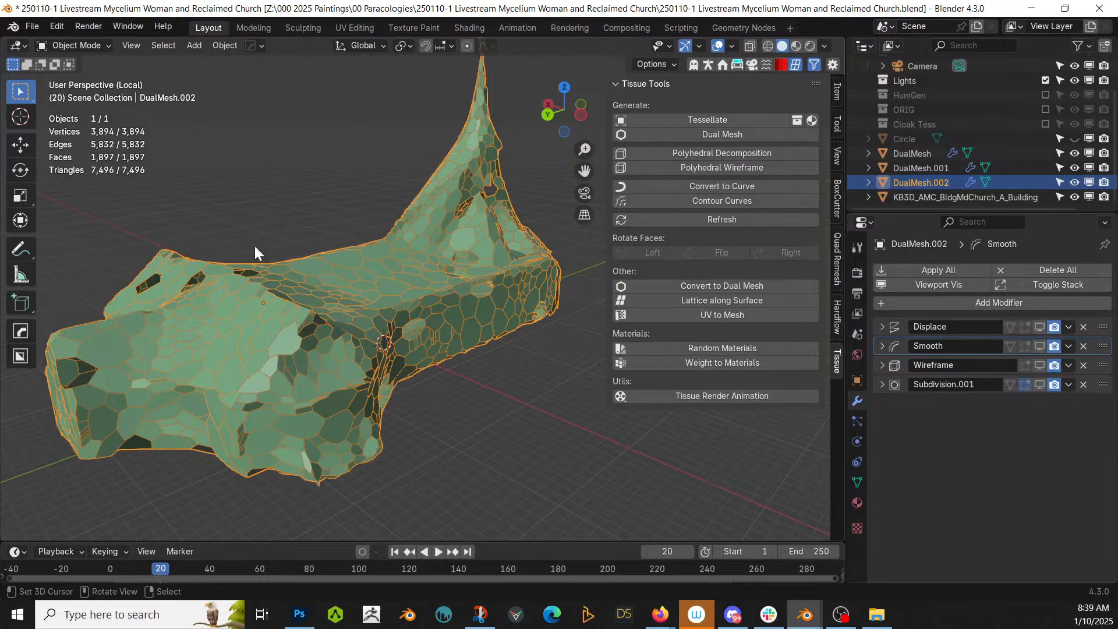
Reshape the copy's corners, sides and lower edges in Sculpt Mode with the Elastic Grab brush, and return to Object Mode.
left_click(71, 48)
left_click(81, 94)
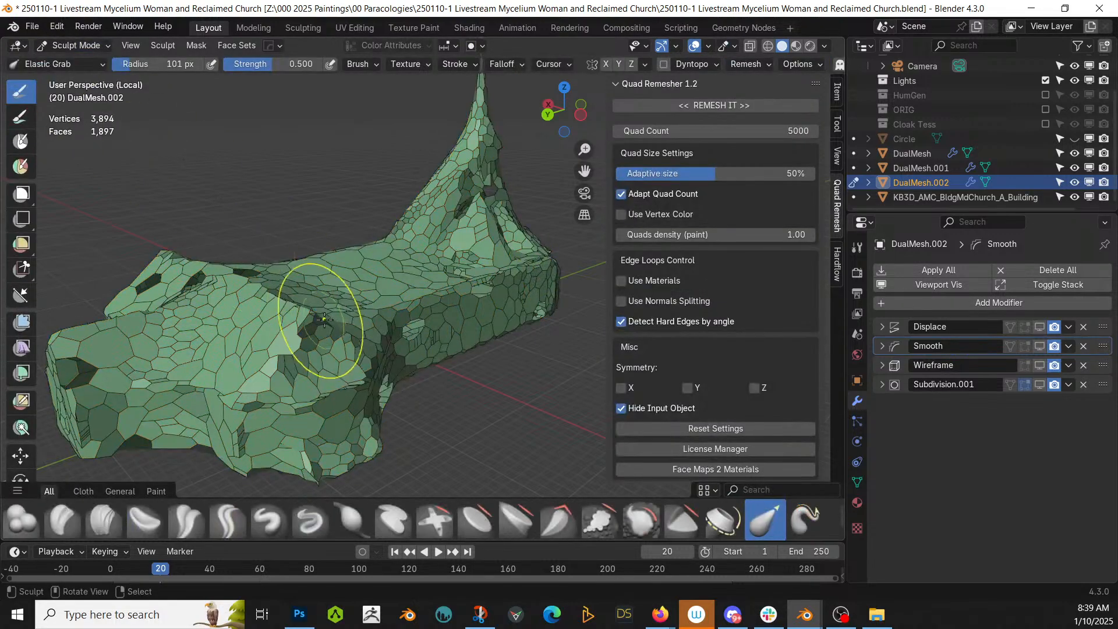
left_click_drag(506, 279, 584, 231)
left_click_drag(155, 310, 174, 225)
mouse_move(498, 349)
middle_mouse_down()
mouse_move(458, 284)
mouse_move(451, 154)
mouse_move(486, 318)
middle_mouse_up()
left_click_drag(481, 304, 524, 248)
mouse_move(325, 472)
middle_mouse_down()
mouse_move(424, 311)
mouse_move(425, 343)
middle_mouse_up()
left_click_drag(431, 338, 494, 371)
middle_click_drag(494, 371, 264, 335)
left_click_drag(381, 371, 349, 401)
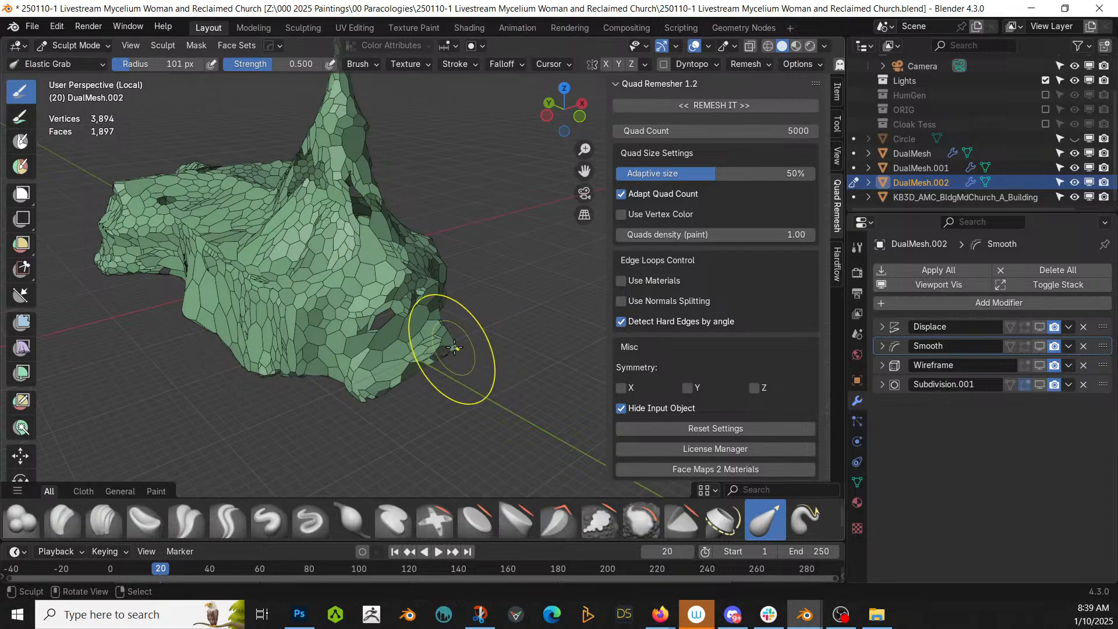
left_click_drag(455, 347, 425, 355)
middle_click_drag(315, 300, 413, 321)
middle_click_drag(347, 334, 369, 376)
left_click_drag(366, 380, 437, 306)
middle_click_drag(292, 442, 392, 439)
left_click_drag(448, 323, 329, 356)
middle_click_drag(407, 322, 505, 333)
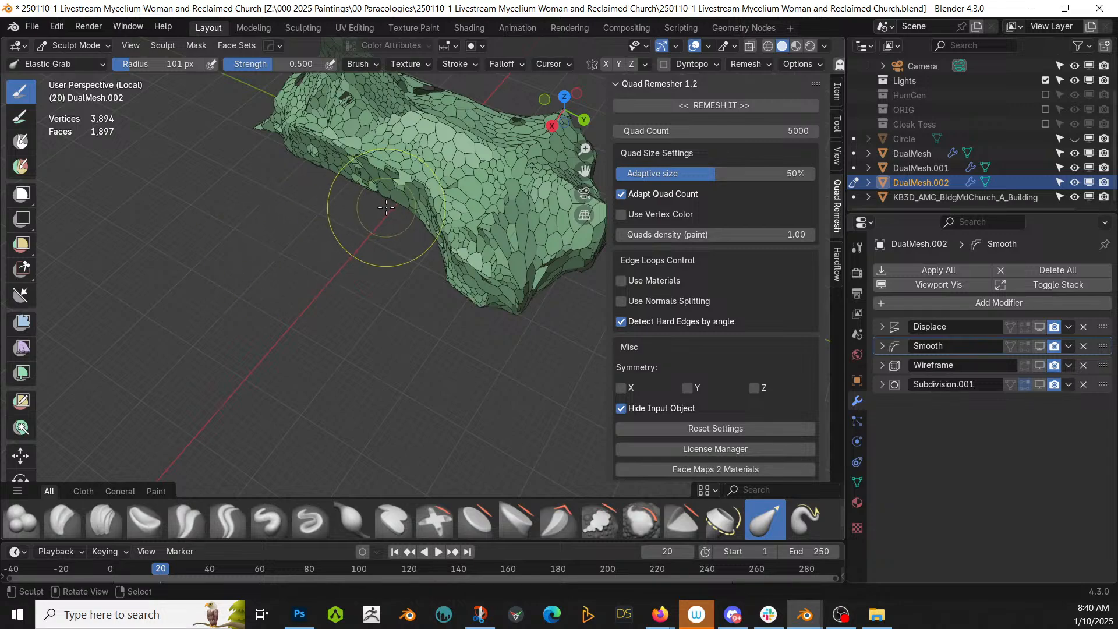
mouse_move(374, 227)
middle_mouse_down()
mouse_move(238, 282)
mouse_move(232, 263)
middle_mouse_up()
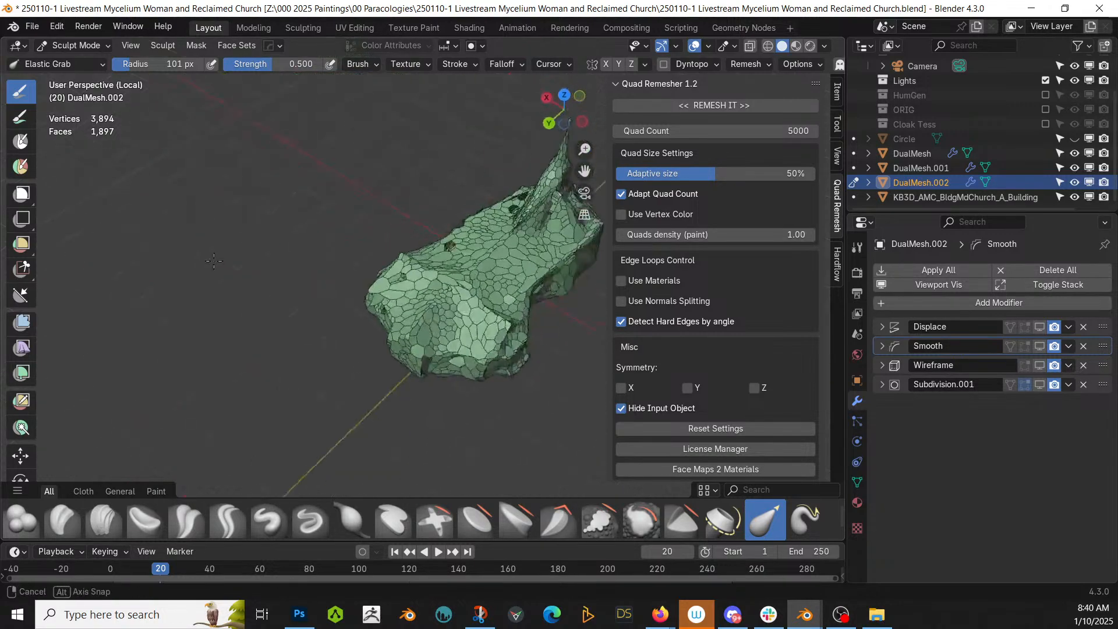
left_click(84, 44)
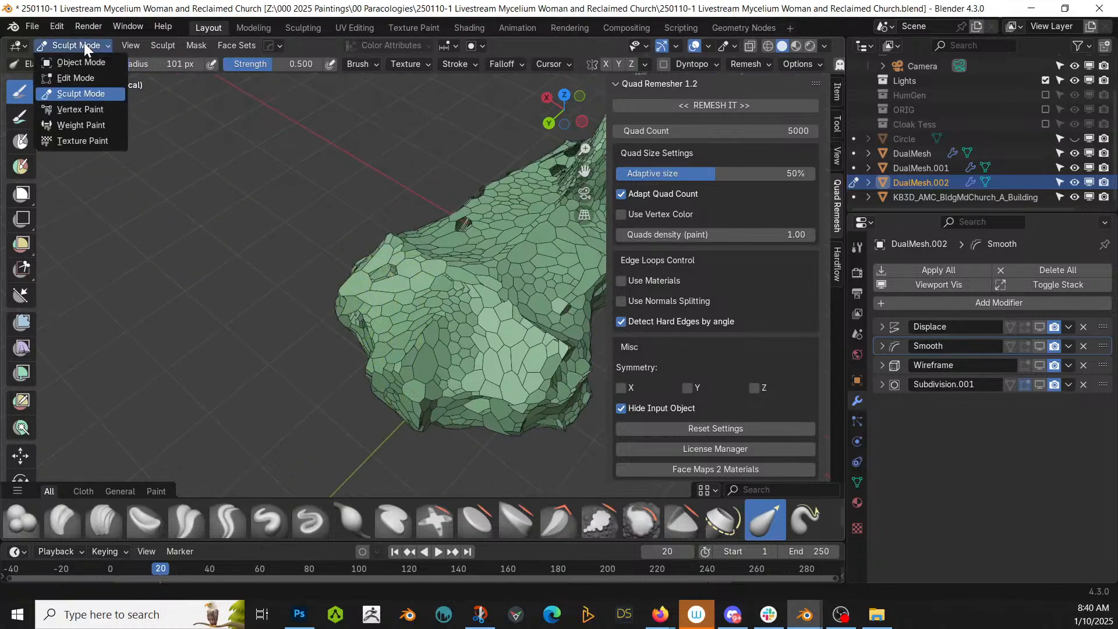
left_click(86, 63)
middle_click_drag(381, 315, 293, 326)
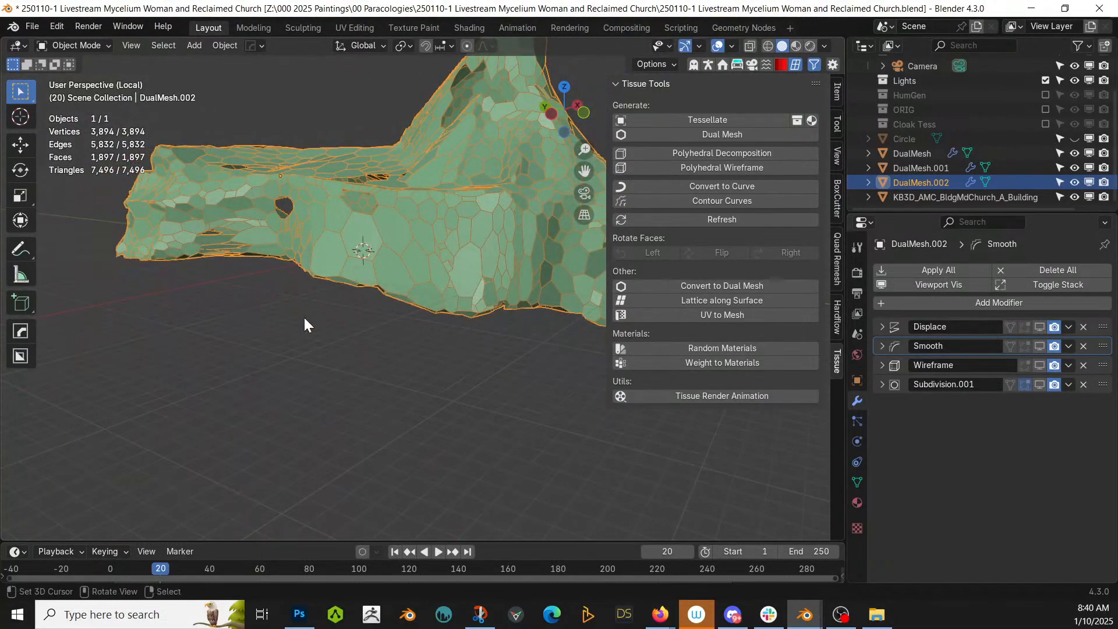
Turn the copy's Displace modifier back on in the viewport and set its Strength to 2.9.
left_click(1040, 326)
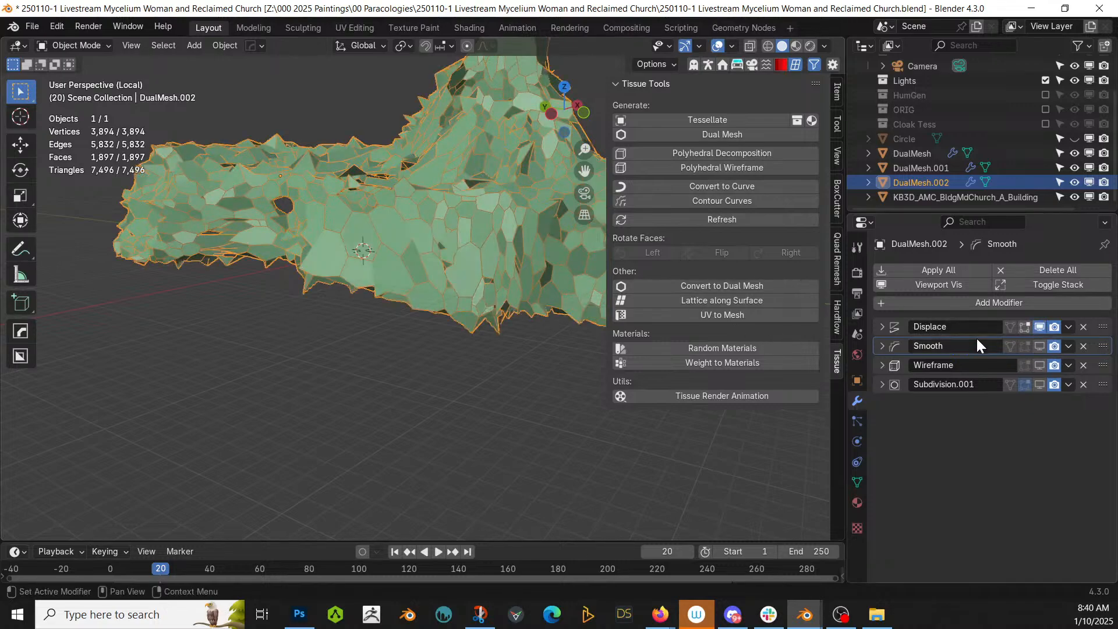
left_click(882, 327)
left_click_drag(1029, 418, 1069, 417)
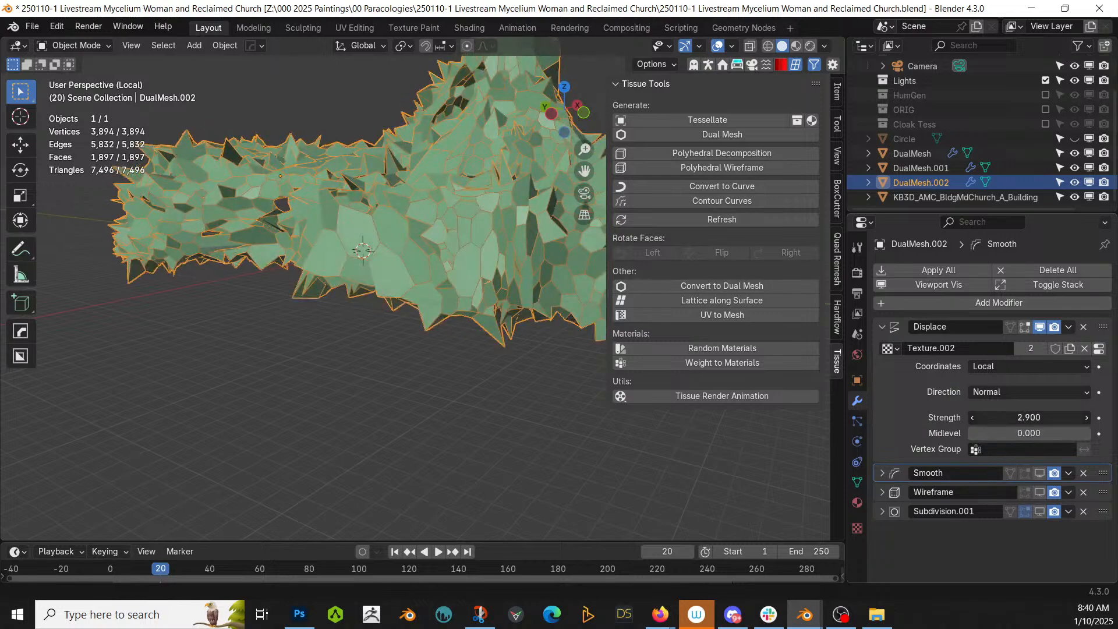
Set the copy's Smooth modifier to Repeat 5 and Factor about 4.05, and show its Wireframe modifier in the viewport.
left_click(882, 326)
left_click(882, 345)
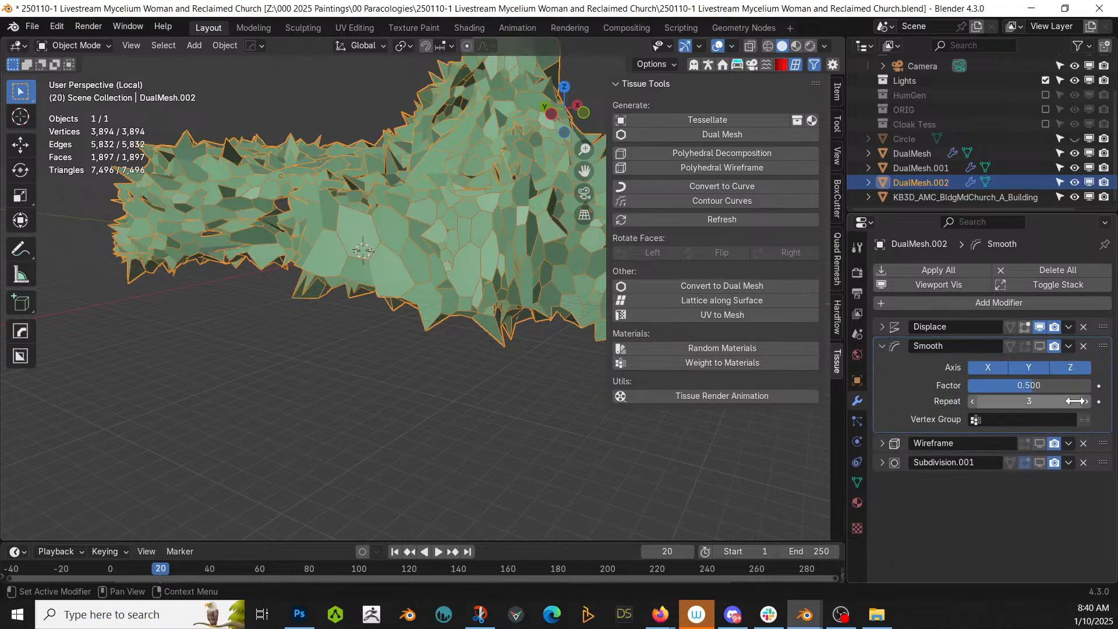
left_click(1087, 400)
left_click(1087, 401)
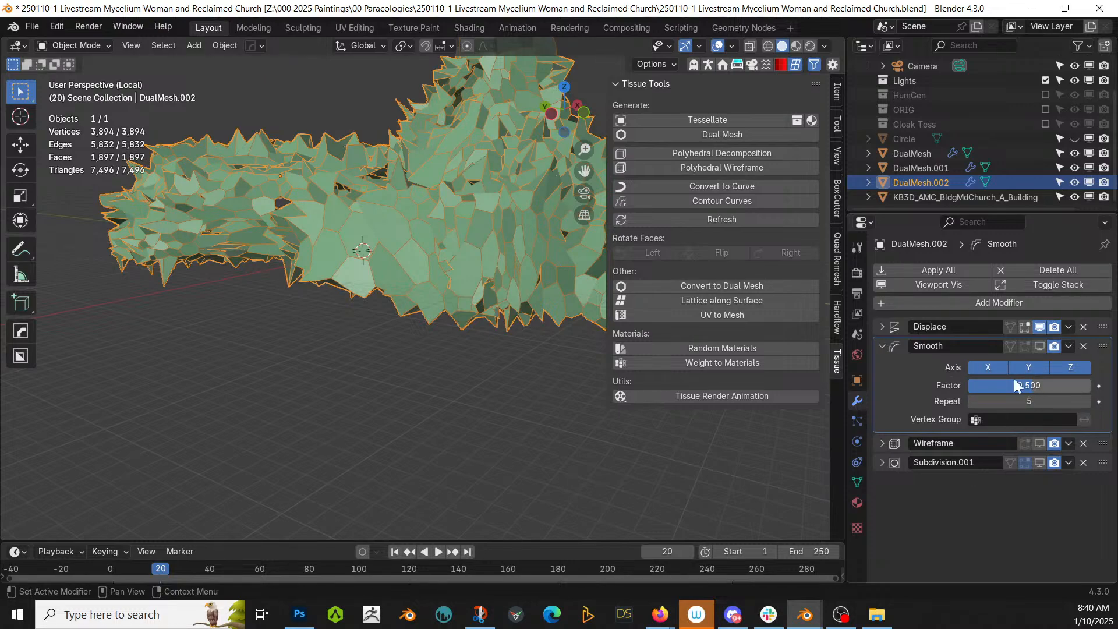
left_click(1040, 444)
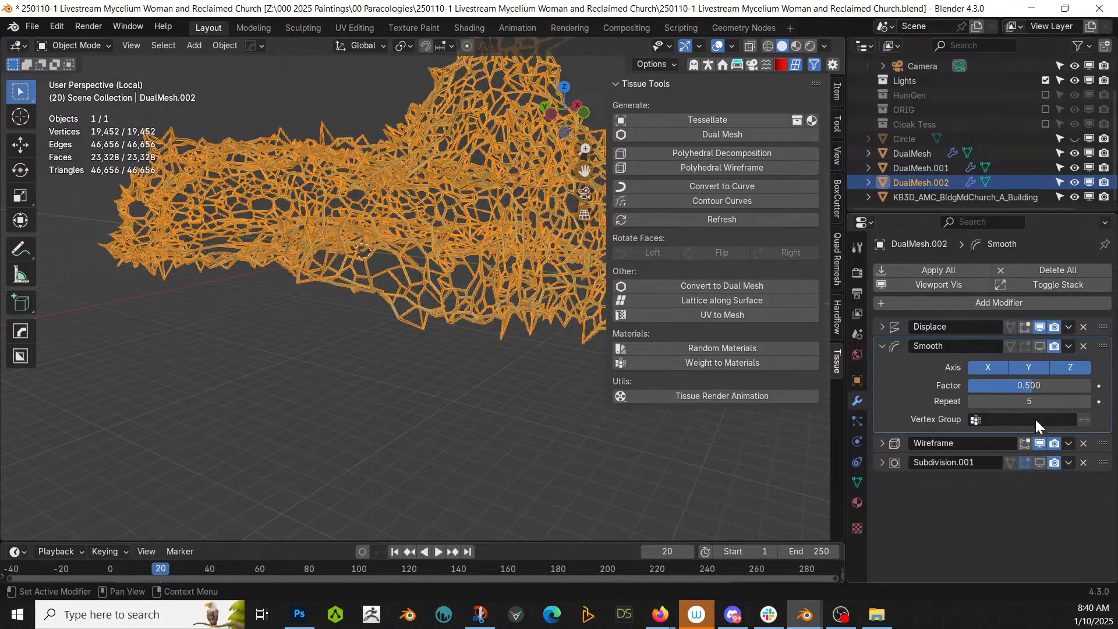
left_click_drag(1031, 385, 1071, 386)
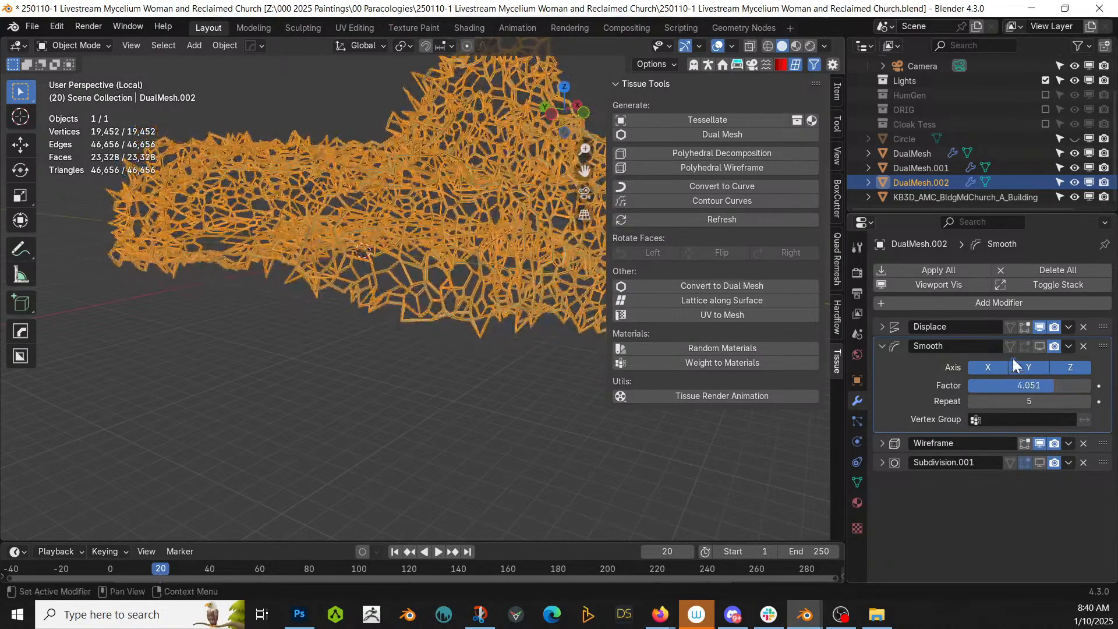
Reduce the copy's Displace Strength to 0.7.
left_click(883, 327)
mouse_move(1022, 417)
left_mouse_down()
mouse_move(1043, 417)
mouse_move(1007, 417)
left_mouse_up()
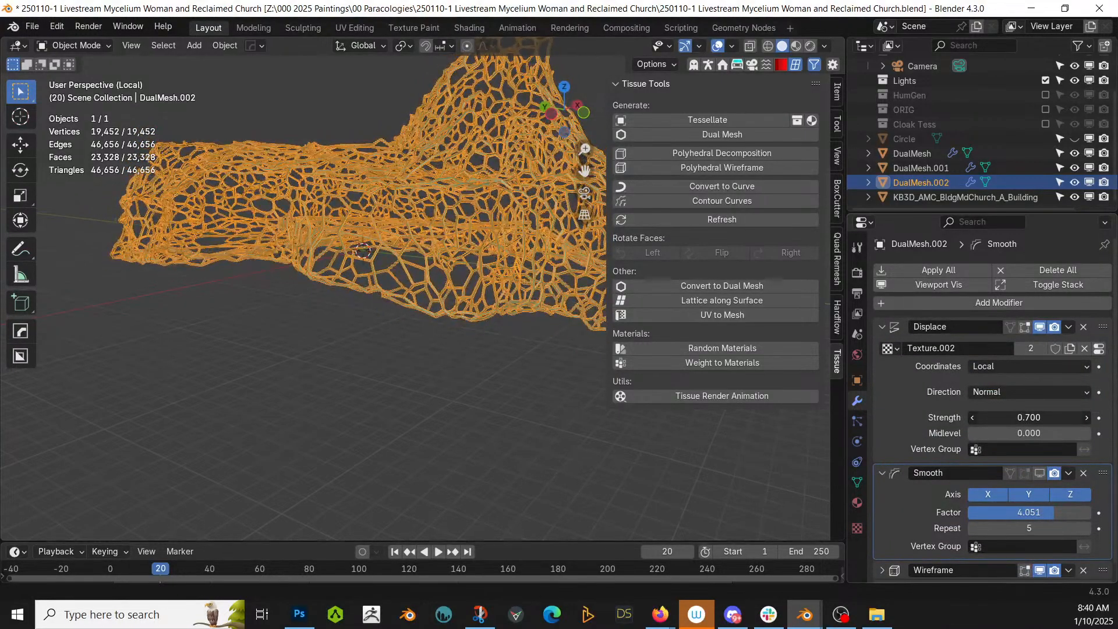
middle_click_drag(343, 342, 329, 408)
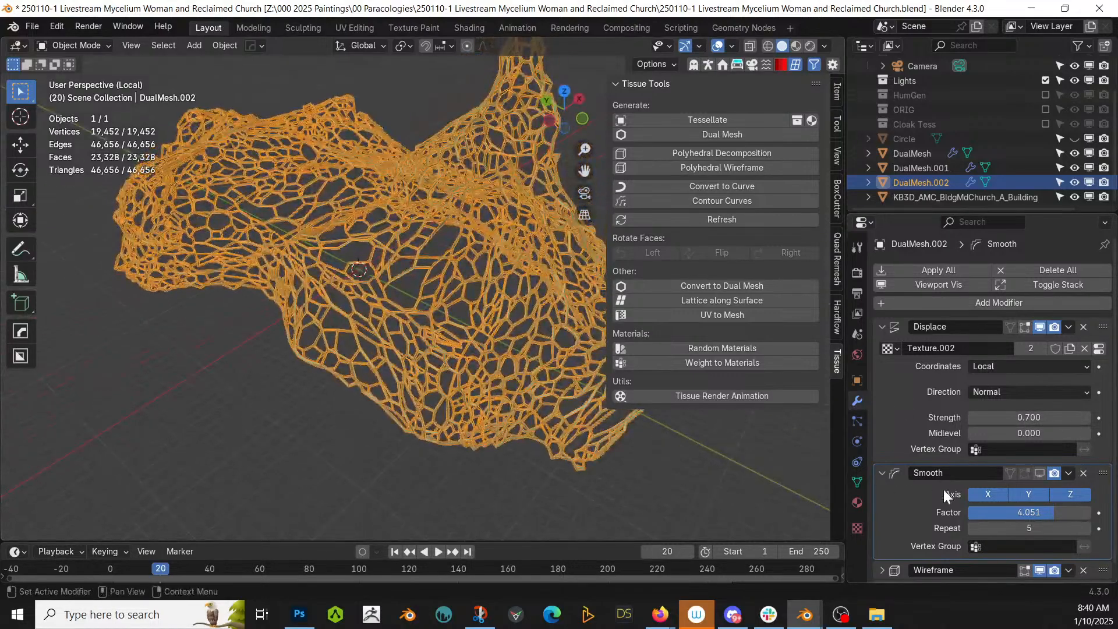
Set the copy's Wireframe Thickness to 0.3 m and turn on its Subdivision modifier in the viewport.
scroll(960, 455, "down", 1)
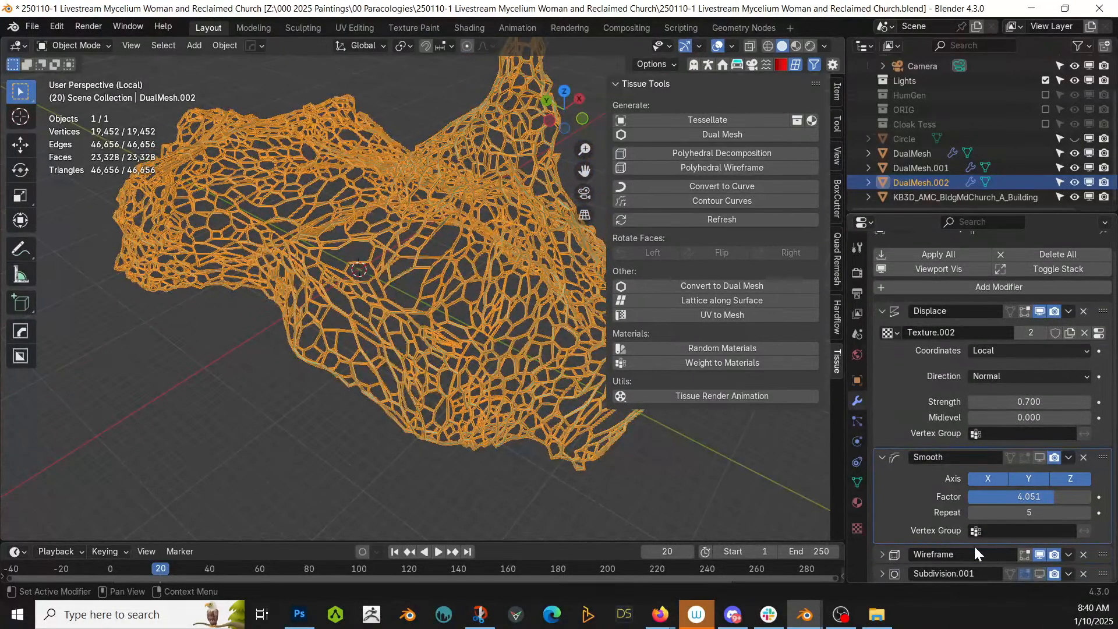
left_click(882, 554)
scroll(890, 554, "down", 5)
left_click(1006, 488)
type("0.3")
key("Return")
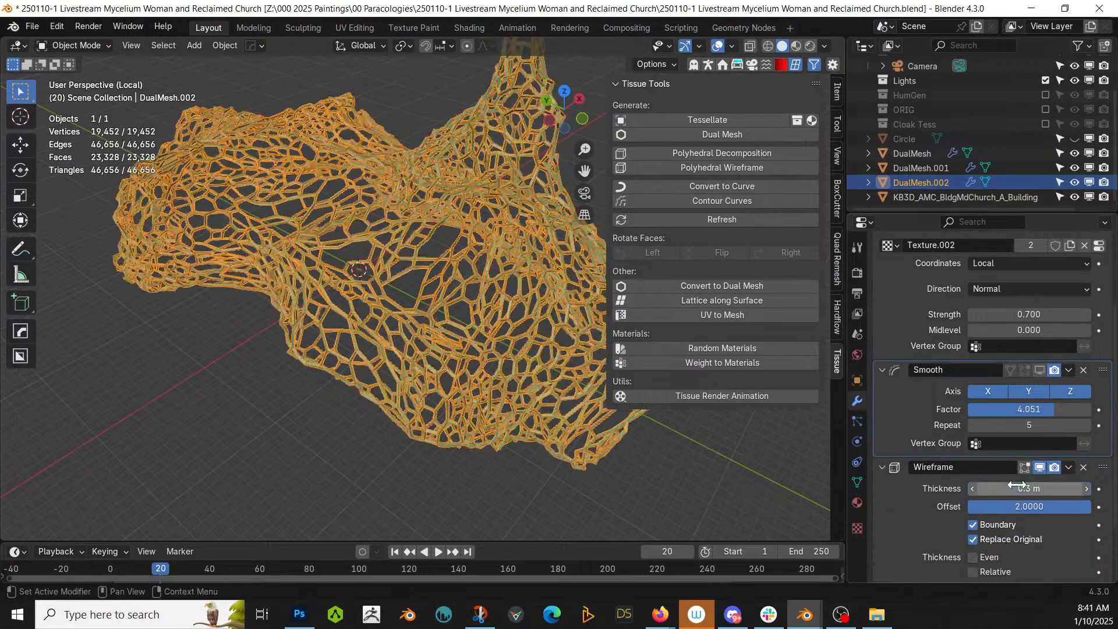
left_click(881, 467)
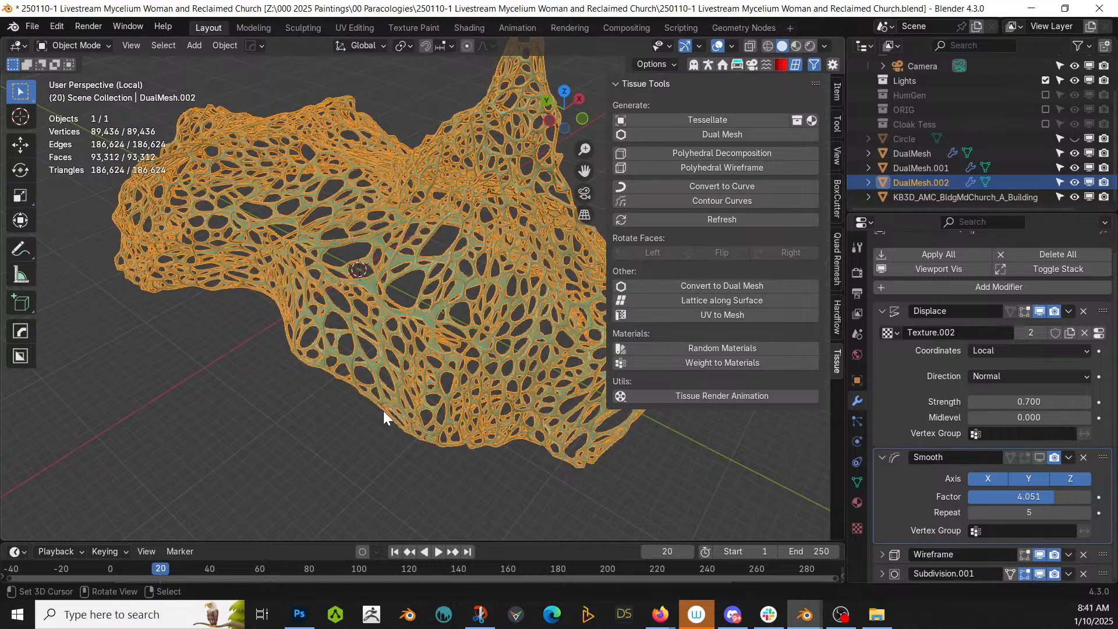
Leave local view and deselect everything to inspect all the web layers together around the church.
key("KP_Divide")
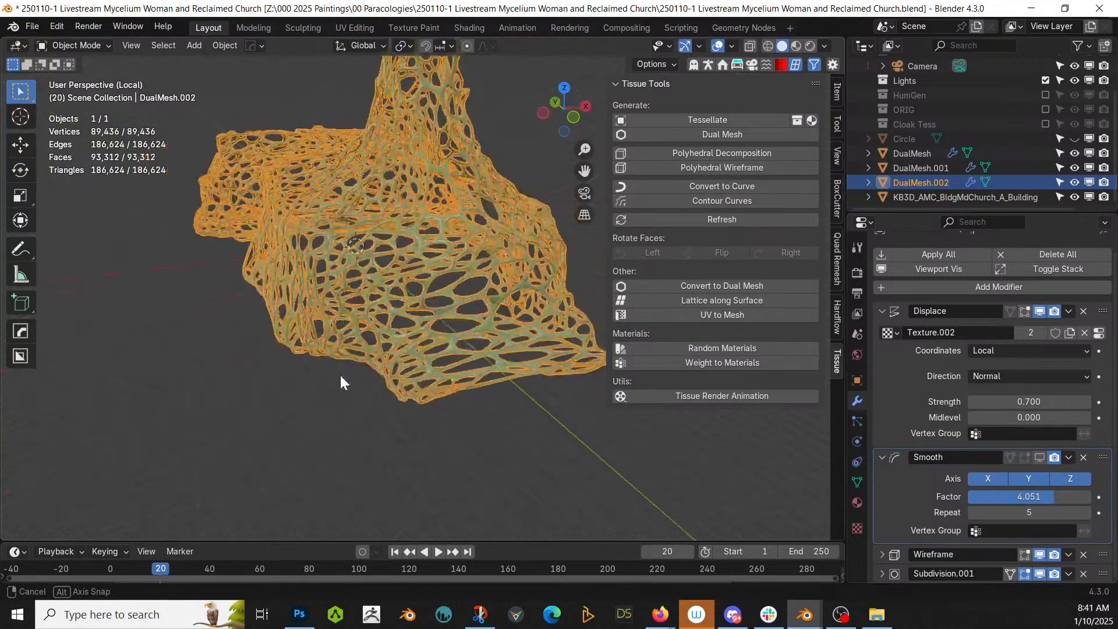
middle_click_drag(340, 357, 378, 250)
left_click(351, 168)
middle_click_drag(351, 168, 225, 233)
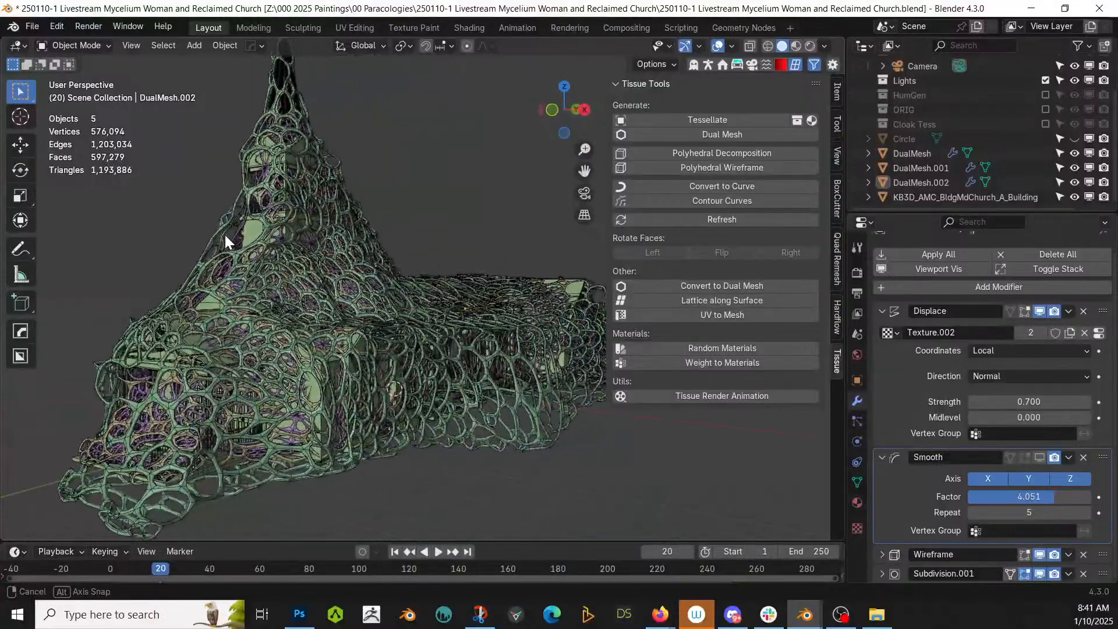
middle_click_drag(416, 422, 416, 469)
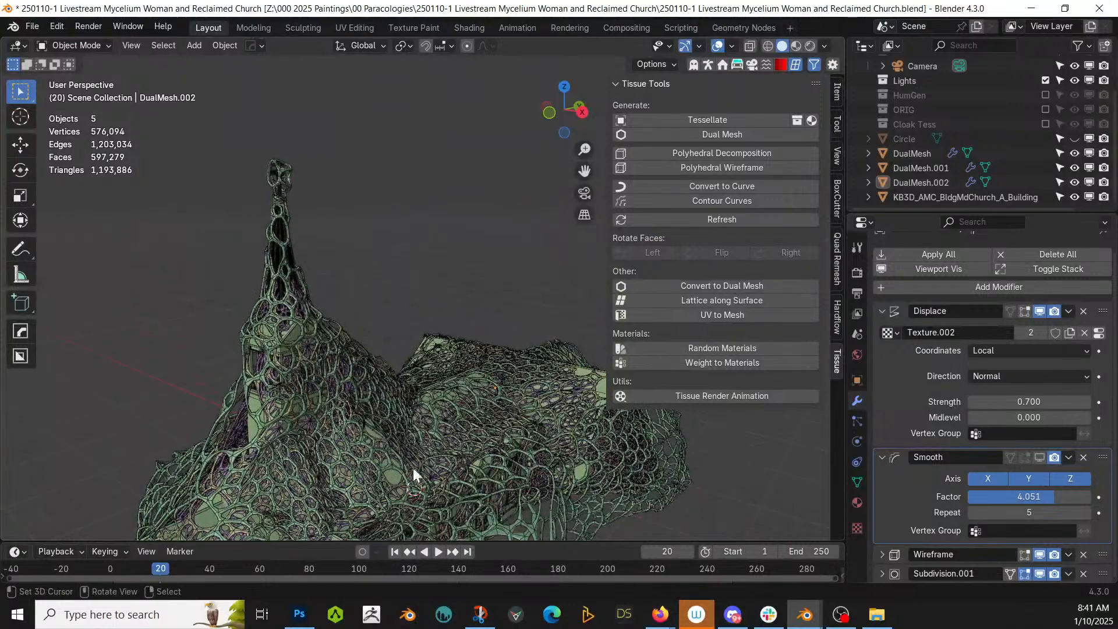
Select DualMesh.002 and, in Sculpt Mode with Elastic Grab, stretch its steeple tip upward and pull the tower's side outward.
left_click(278, 175)
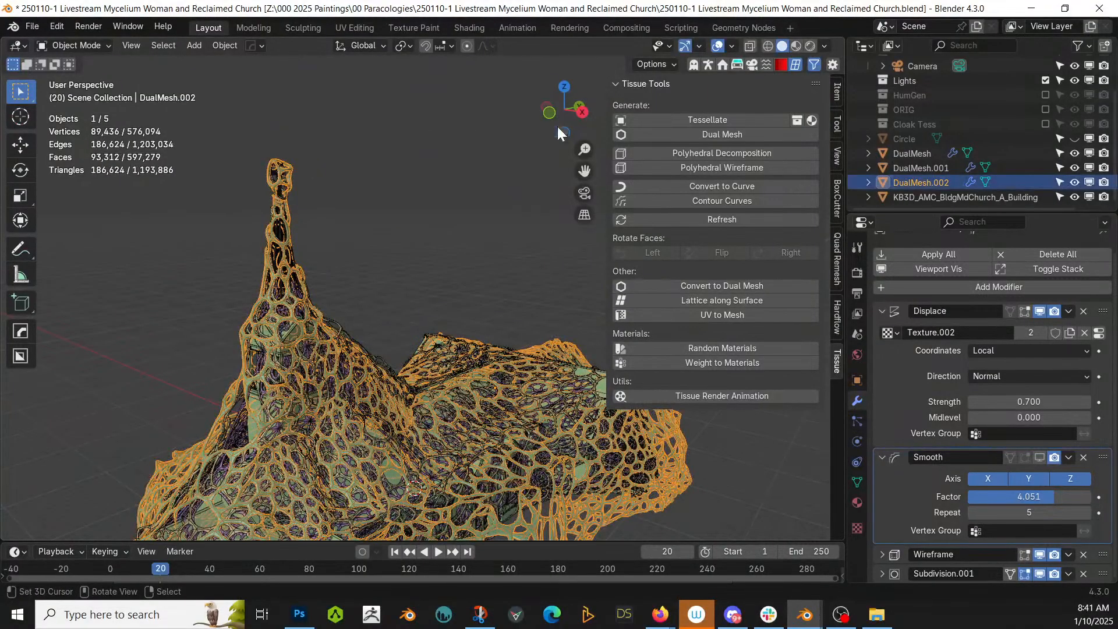
left_click(68, 46)
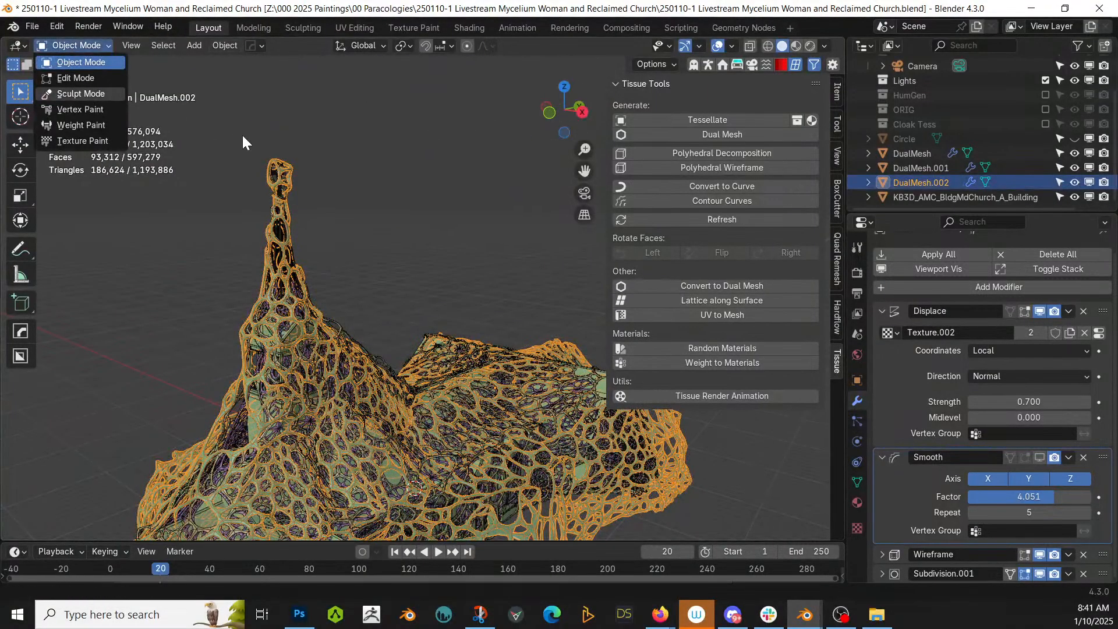
key("s")
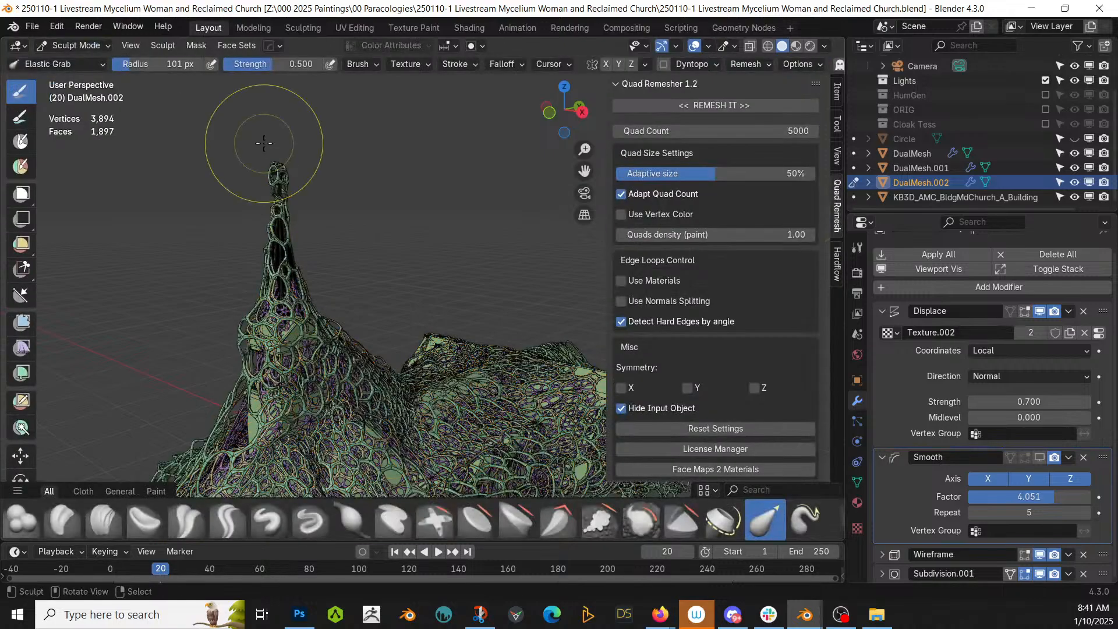
left_click_drag(273, 139, 273, 119)
mouse_move(277, 173)
left_mouse_down()
mouse_move(280, 83)
mouse_move(265, 17)
left_mouse_up()
middle_click_drag(325, 207, 262, 124, "shift")
left_click_drag(252, 236, 335, 241)
middle_click_drag(362, 256, 350, 165, "shift")
Pull DualMesh.002's lower edges and corners outward around the church base with Elastic Grab.
middle_click_drag(473, 429, 423, 304)
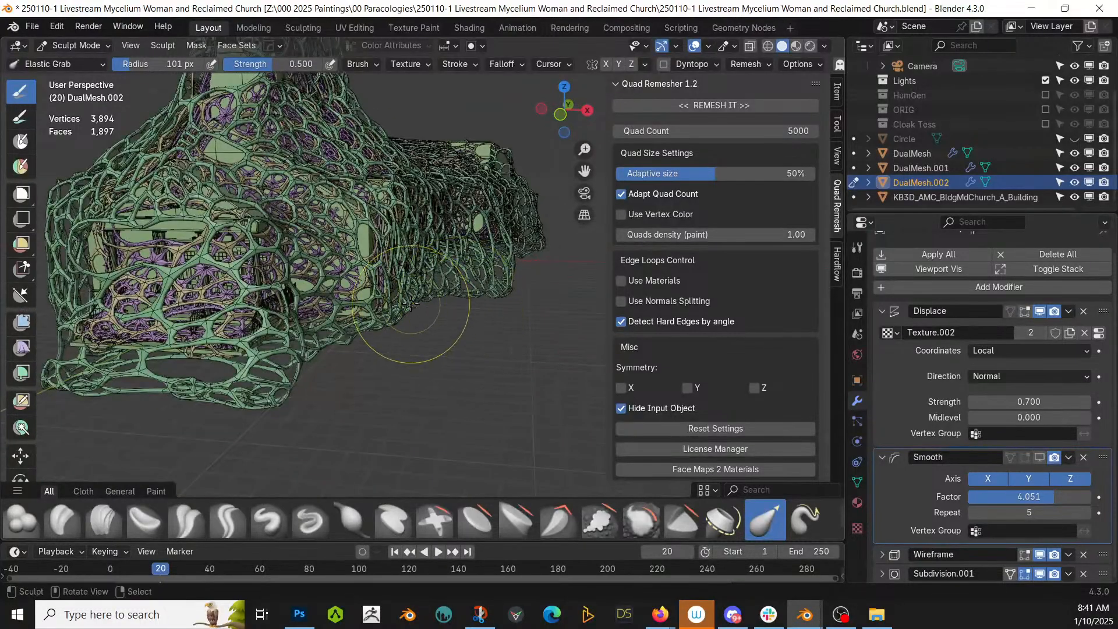
mouse_move(427, 309)
left_mouse_down()
mouse_move(767, 400)
mouse_move(732, 390)
left_mouse_up()
mouse_move(465, 303)
left_mouse_down()
mouse_move(518, 332)
mouse_move(486, 303)
left_mouse_up()
mouse_move(486, 303)
middle_mouse_down()
mouse_move(337, 285)
mouse_move(231, 325)
mouse_move(191, 399)
middle_mouse_up()
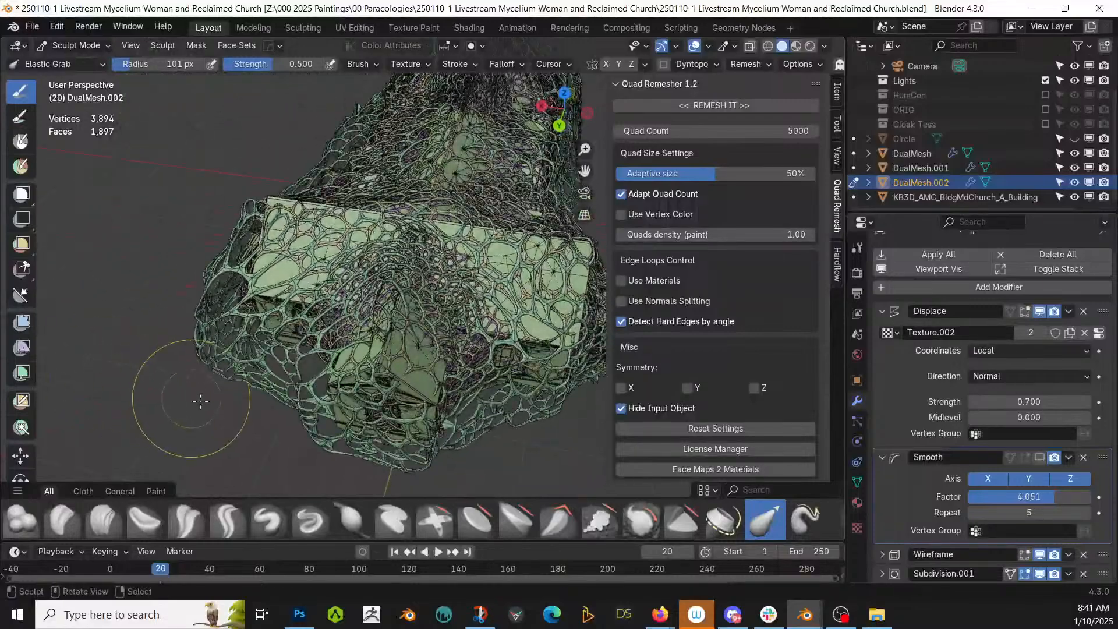
middle_click_drag(386, 393, 285, 320)
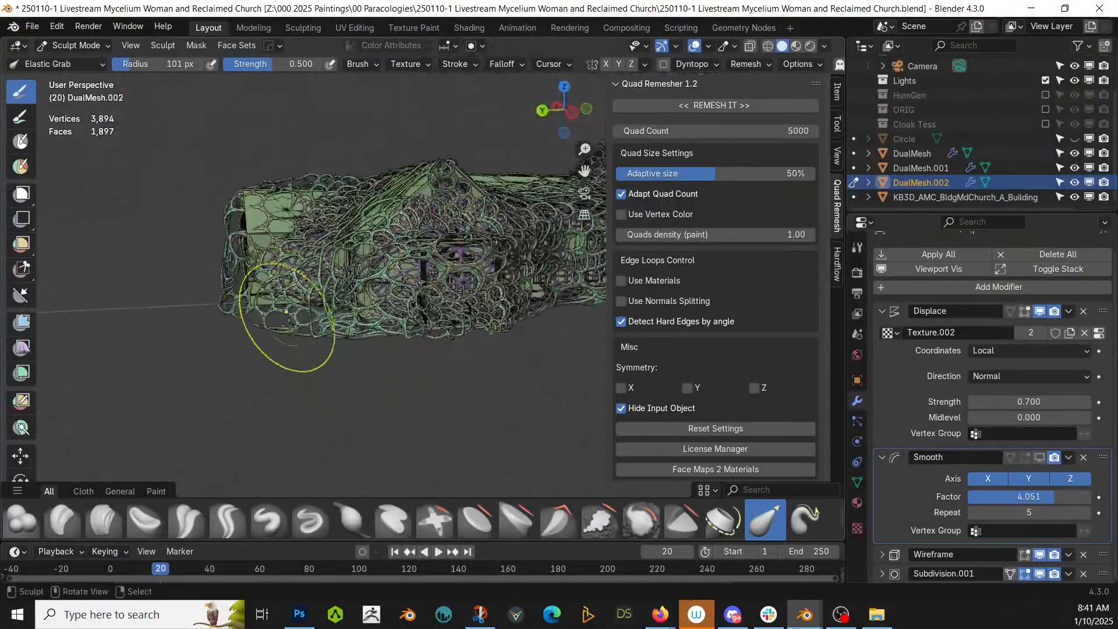
mouse_move(228, 308)
left_mouse_down()
mouse_move(116, 306)
mouse_move(5, 333)
left_mouse_up()
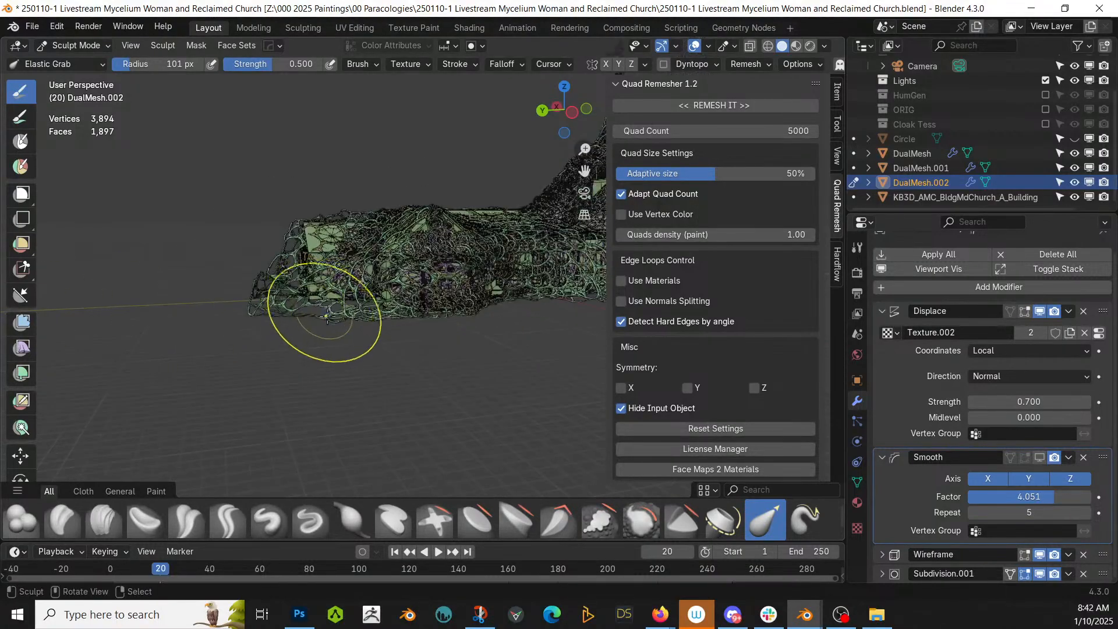
middle_click_drag(325, 315, 403, 342)
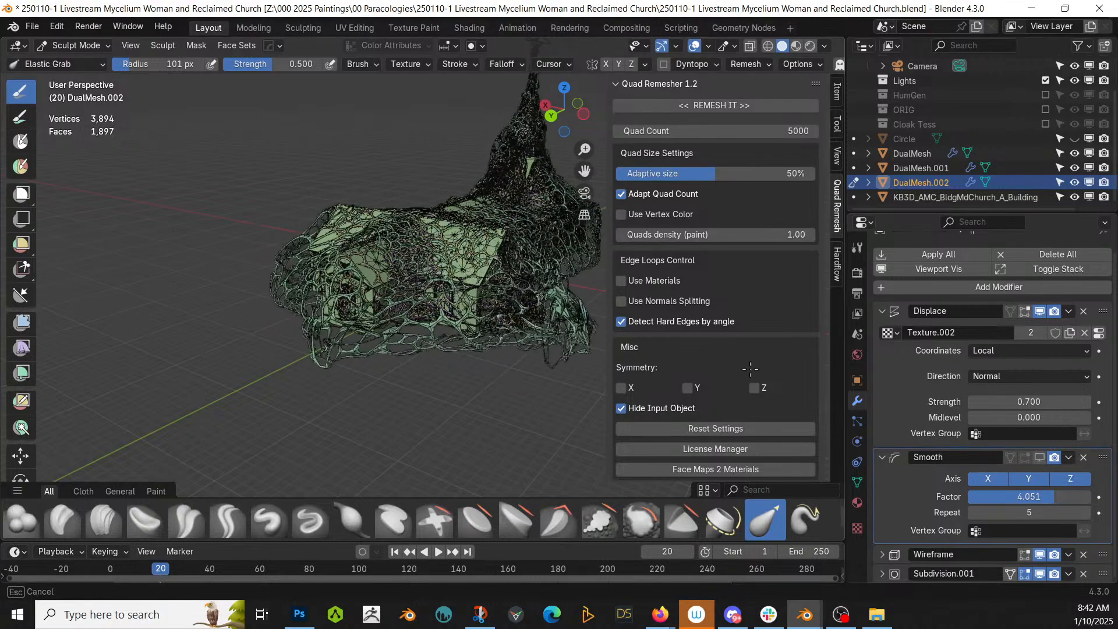
mouse_move(750, 368)
middle_mouse_down()
mouse_move(670, 390)
mouse_move(510, 390)
middle_mouse_up()
Return to Object Mode after checking the layers along the walls, and hide DualMesh.002 in the viewport.
mouse_move(500, 386)
middle_mouse_down()
mouse_move(512, 362)
mouse_move(221, 322)
mouse_move(246, 331)
middle_mouse_up()
scroll(246, 330, "up", 2)
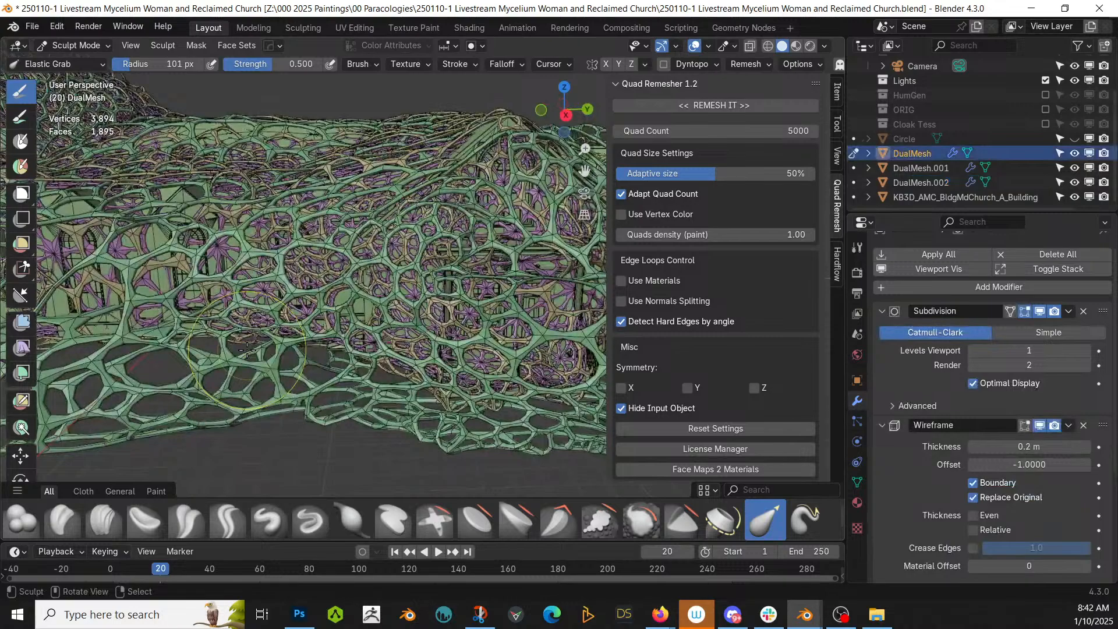
middle_click_drag(311, 314, 192, 359)
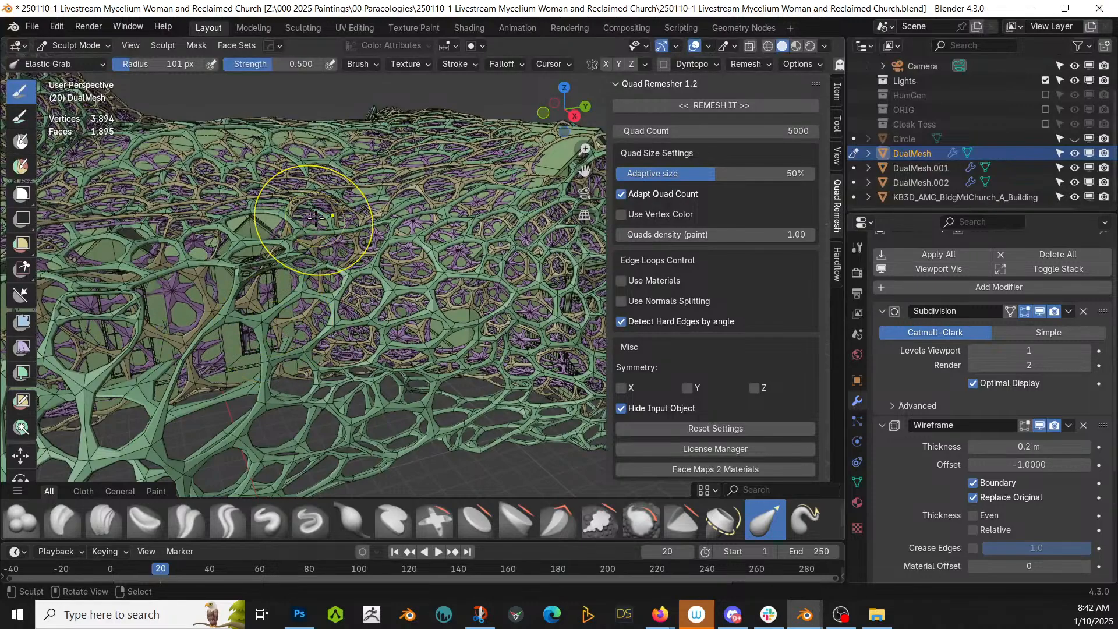
mouse_move(318, 219)
middle_mouse_down()
mouse_move(520, 290)
mouse_move(424, 376)
mouse_move(125, 373)
mouse_move(99, 280)
middle_mouse_up()
left_click(78, 47)
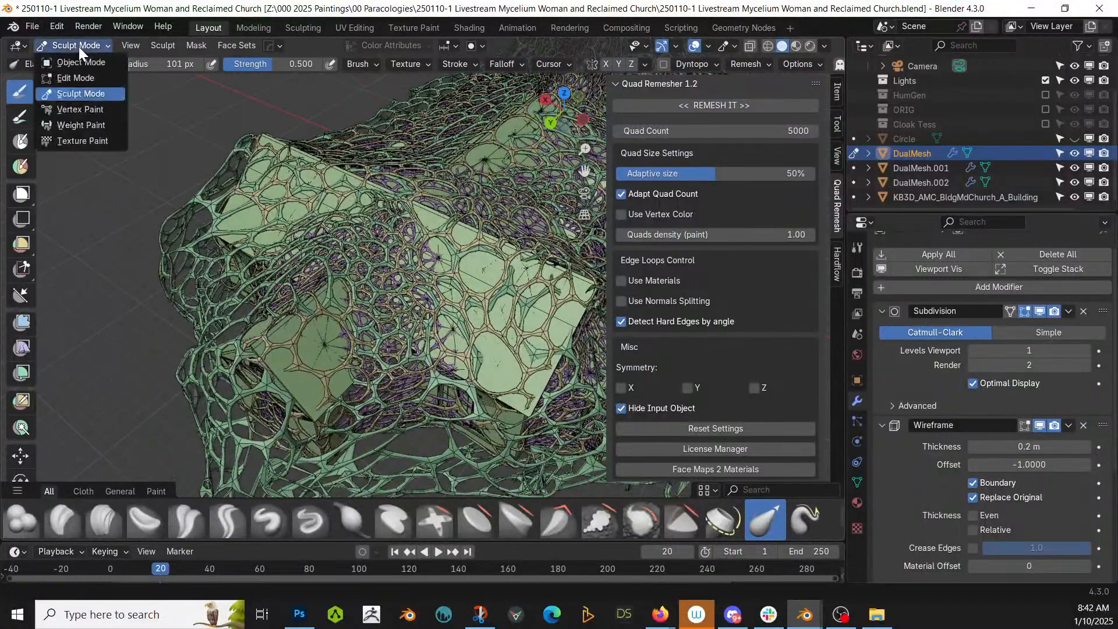
left_click(82, 62)
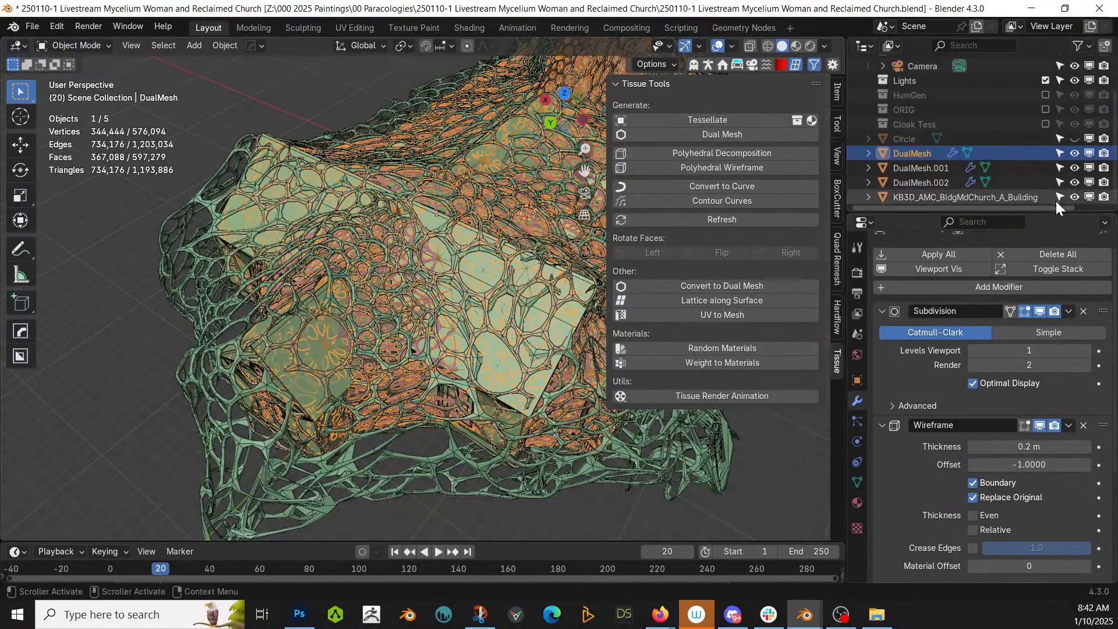
left_click(1074, 182)
Select DualMesh.001 and, in Sculpt Mode with Elastic Grab, pull its web outward beside the transept gable.
middle_click_drag(376, 365, 199, 254)
left_click(173, 233)
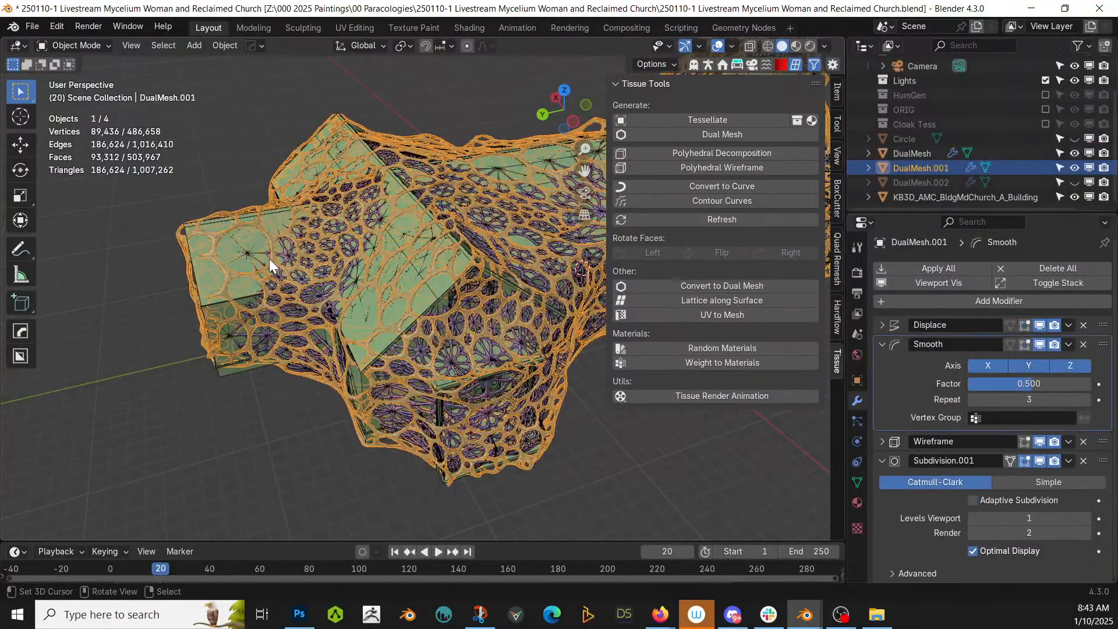
left_click(69, 49)
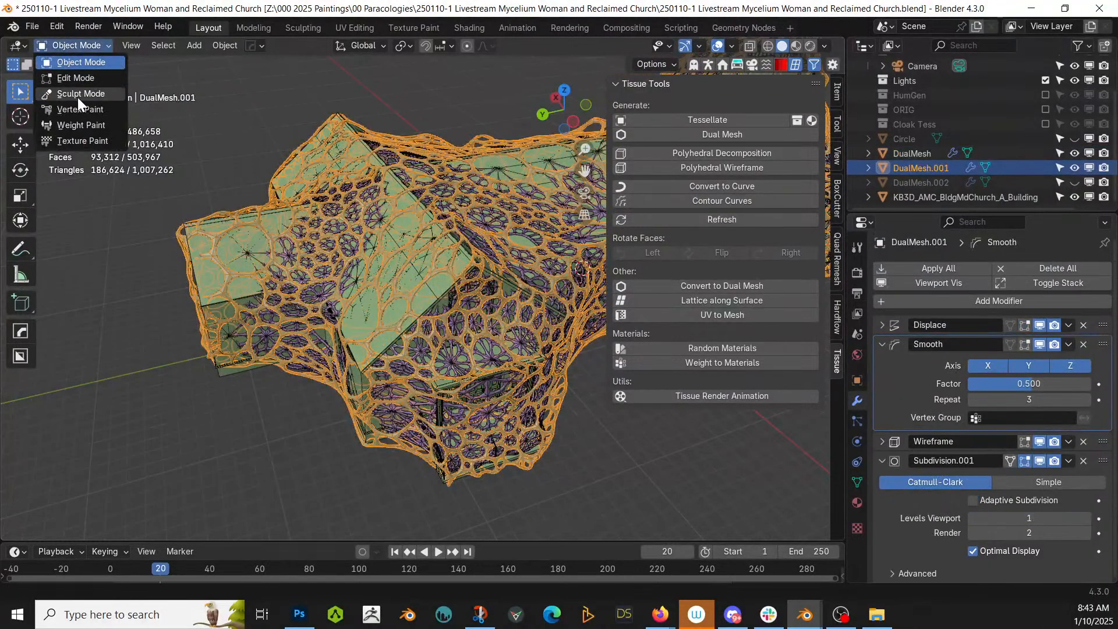
left_click(78, 97)
mouse_move(201, 233)
middle_mouse_down()
mouse_move(235, 355)
mouse_move(146, 407)
mouse_move(281, 404)
mouse_move(276, 382)
mouse_move(195, 424)
mouse_move(351, 400)
middle_mouse_up()
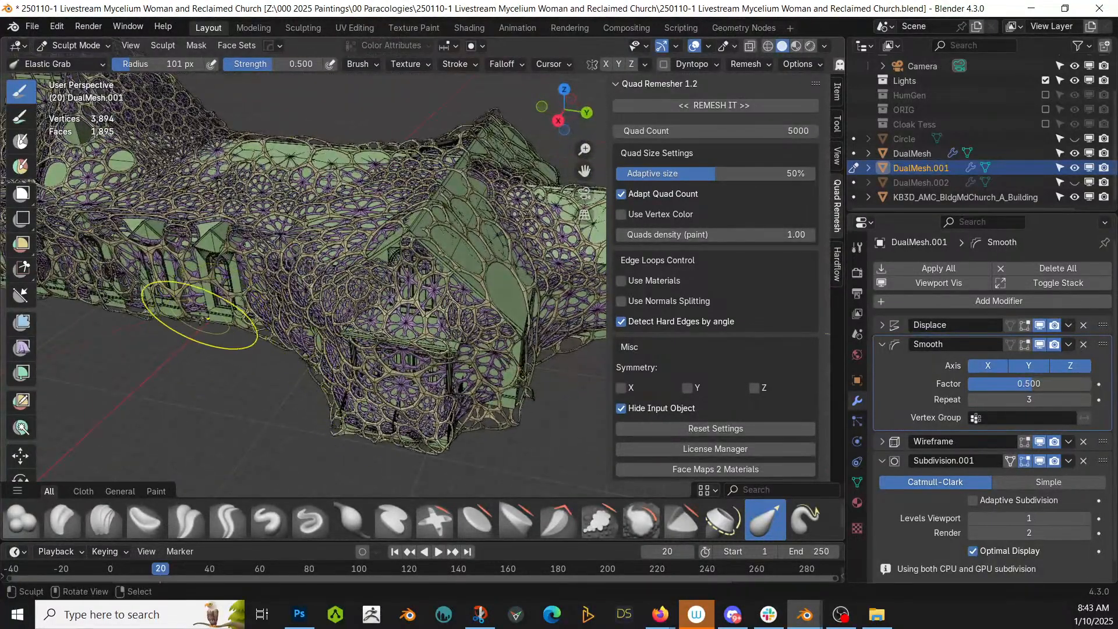
mouse_move(187, 313)
middle_mouse_down()
mouse_move(116, 366)
mouse_move(204, 233)
mouse_move(192, 261)
mouse_move(84, 278)
mouse_move(116, 207)
mouse_move(160, 192)
mouse_move(181, 209)
middle_mouse_up()
middle_click_drag(401, 240, 418, 271)
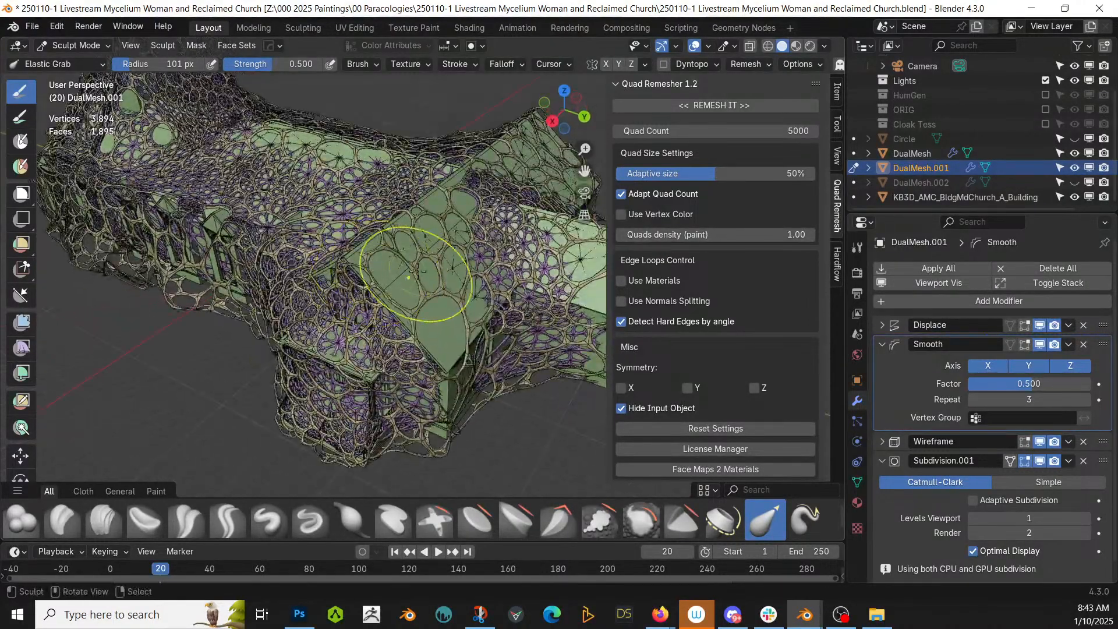
left_click_drag(366, 252, 316, 220)
middle_click_drag(317, 220, 445, 209)
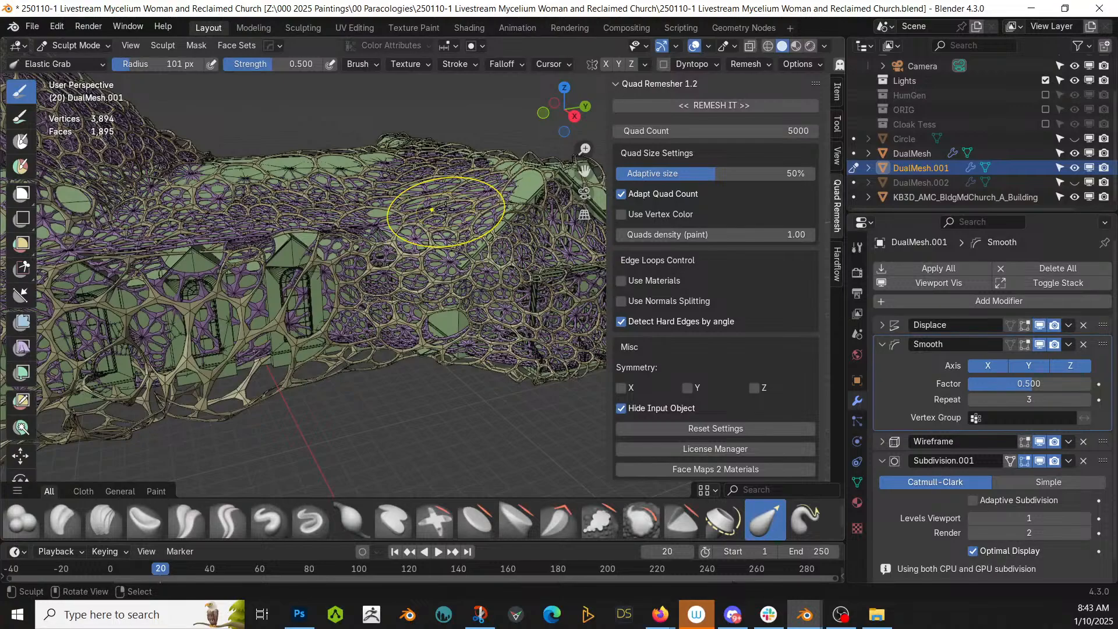
Pull part of DualMesh.001's roof web upward and stretch its lower edge down and outward with Elastic Grab.
middle_click_drag(238, 174, 404, 286)
left_click_drag(399, 200, 379, 146)
middle_click_drag(210, 415, 389, 368, "shift")
mouse_move(194, 381)
left_mouse_down()
mouse_move(1, 426)
mouse_move(1, 518)
mouse_move(118, 464)
left_mouse_up()
scroll(489, 374, "down", 4)
mouse_move(492, 373)
middle_mouse_down()
mouse_move(544, 352)
mouse_move(466, 420)
mouse_move(445, 393)
middle_mouse_up()
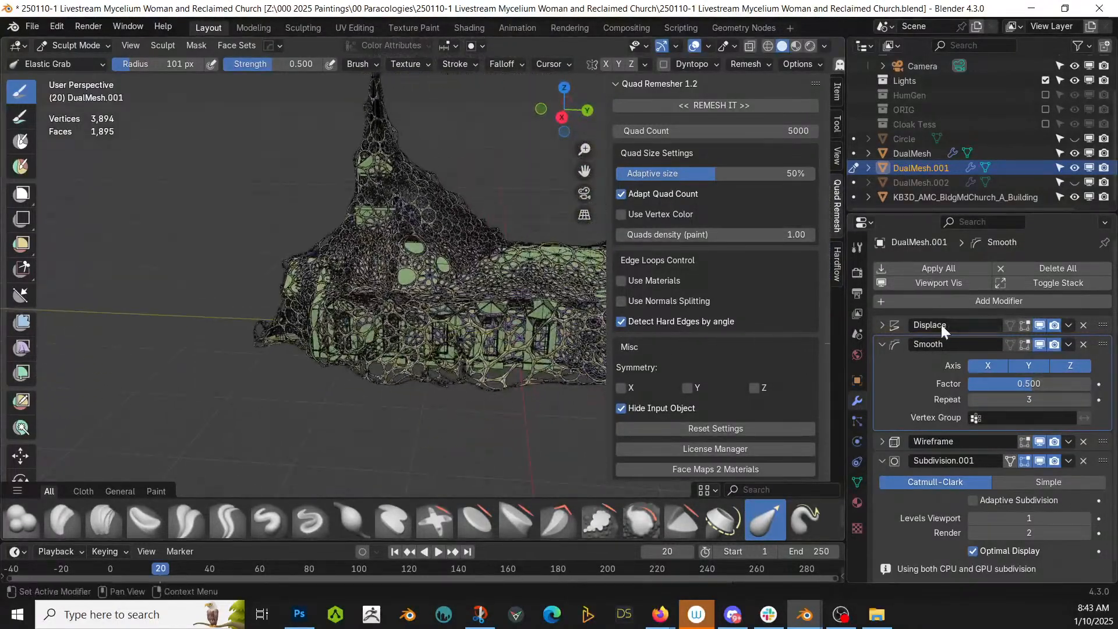
Unhide DualMesh.002, return to Object Mode and deselect everything.
left_click(1075, 182)
middle_click_drag(275, 220, 96, 219)
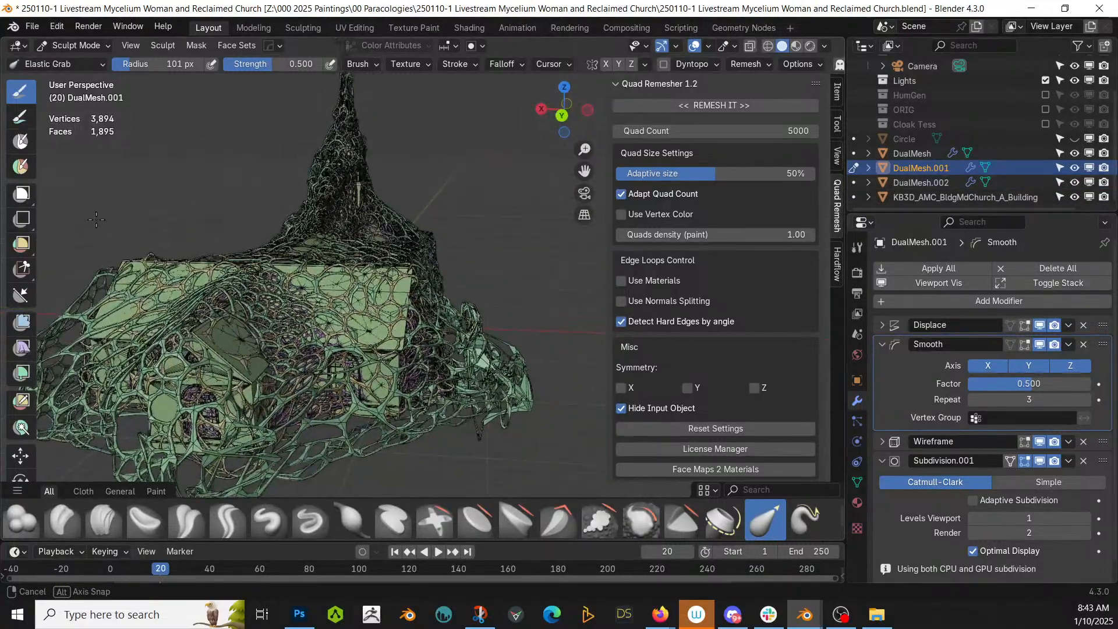
left_click(82, 46)
left_click(80, 62)
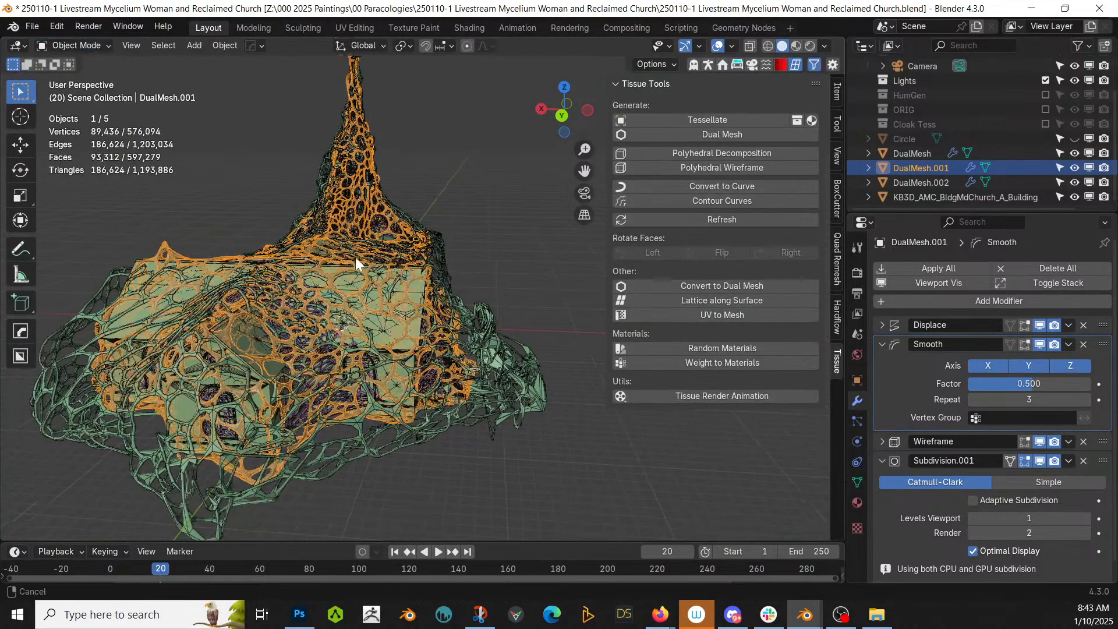
middle_click_drag(168, 363, 29, 379)
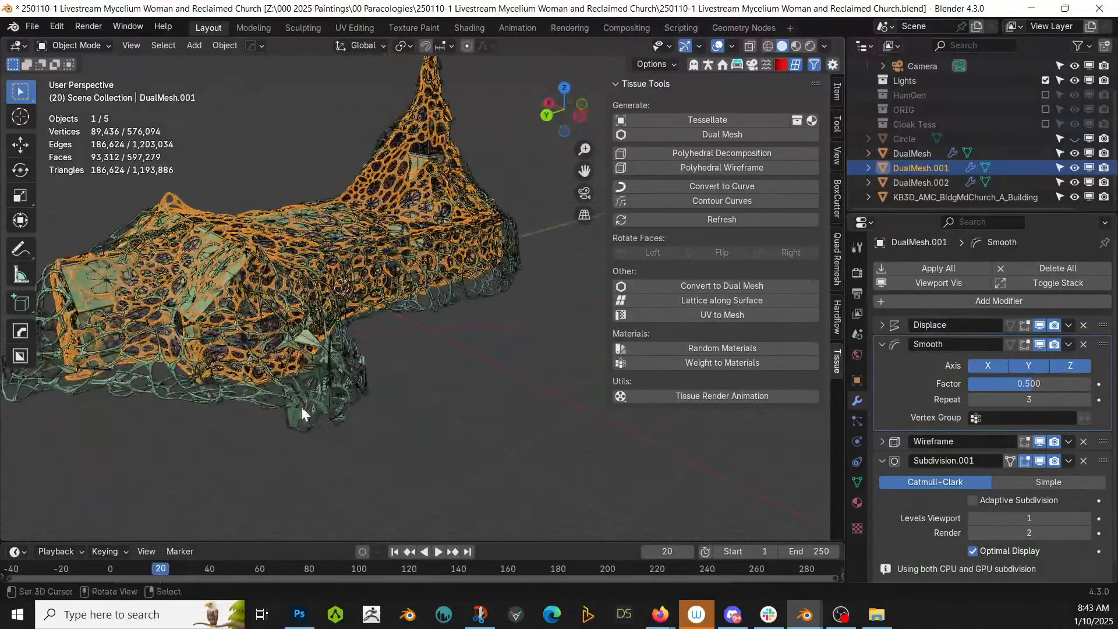
key("alt+a")
Select DualMesh.002 and check its Wireframe modifier settings, with its Displace and Smooth modifiers collapsed.
middle_click_drag(476, 417, 407, 349)
scroll(418, 340, "up", 4)
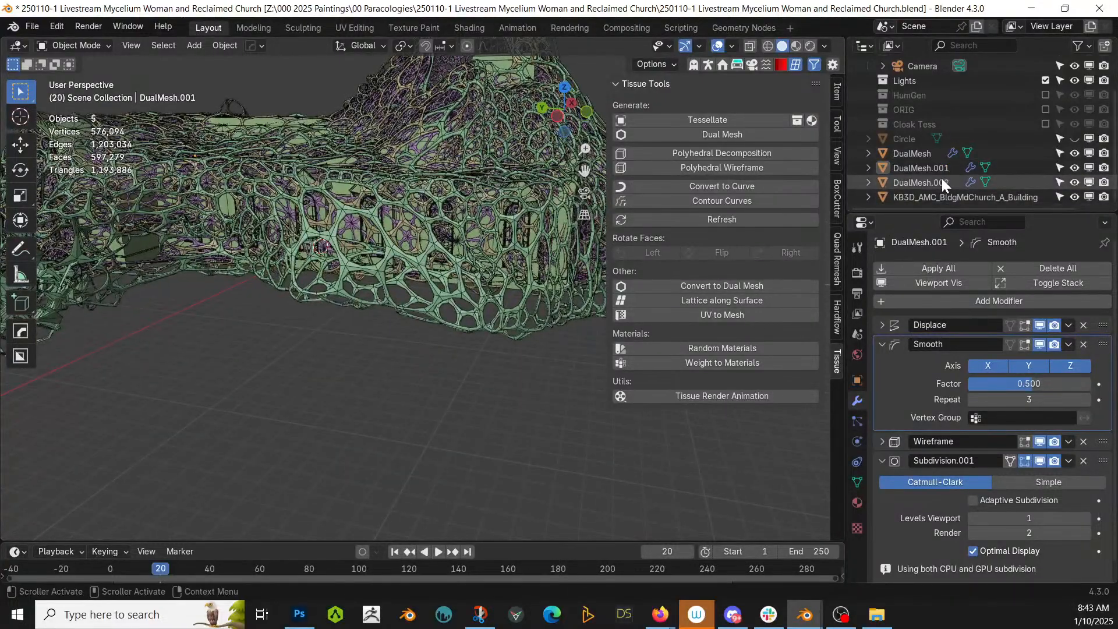
left_click(923, 183)
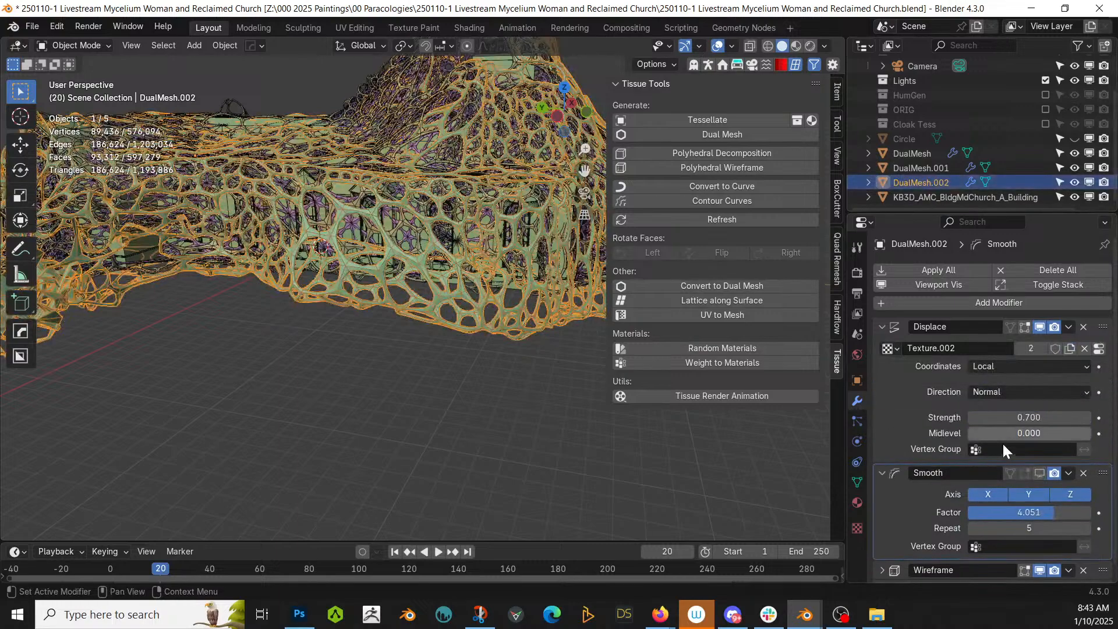
left_click(883, 328)
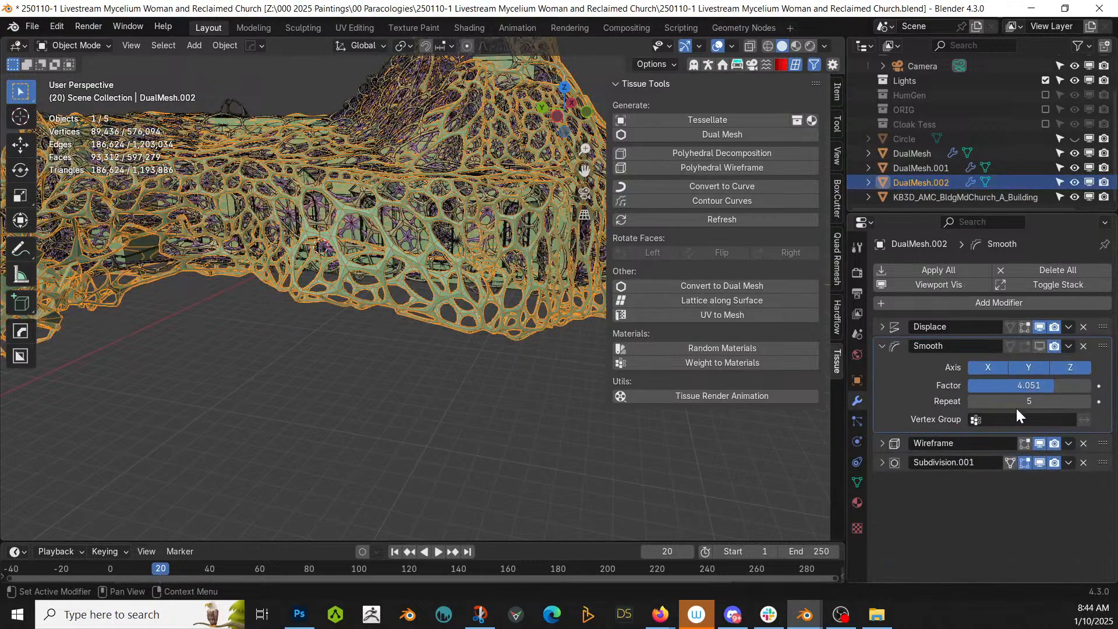
left_click(881, 346)
left_click(883, 365)
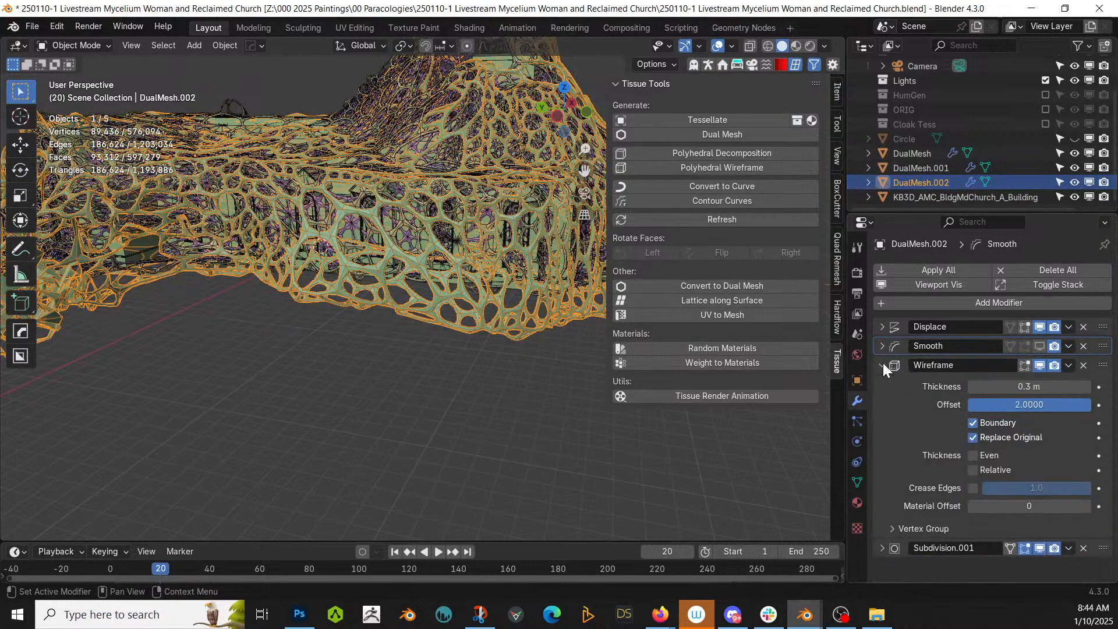
Set the Wireframe modifier thickness of DualMesh.001 to 0.25 m.
left_click(925, 169)
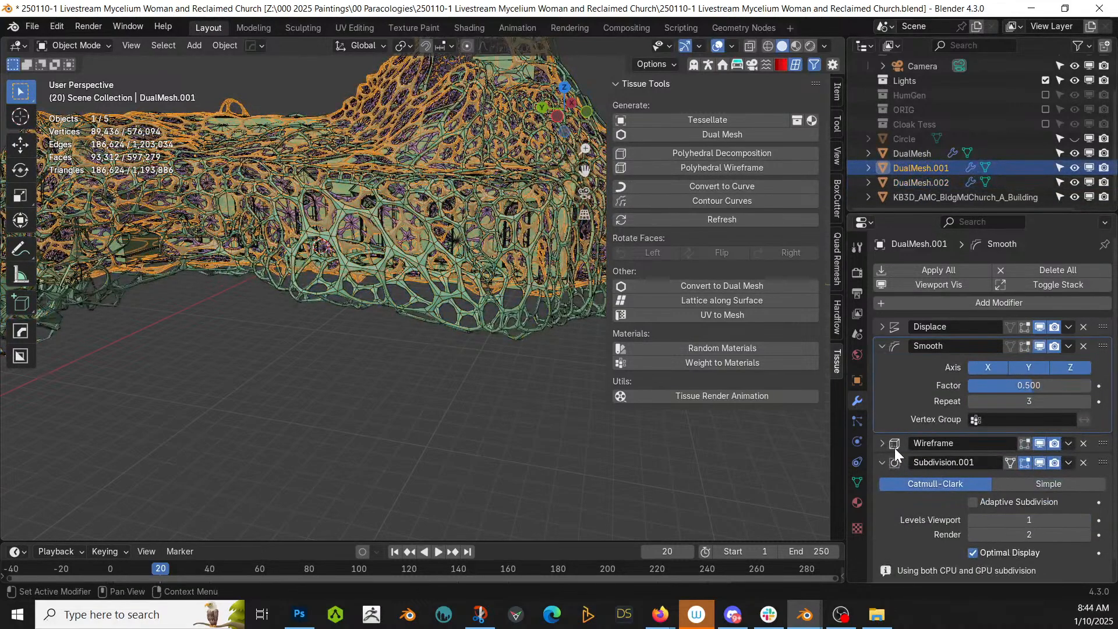
left_click(882, 443)
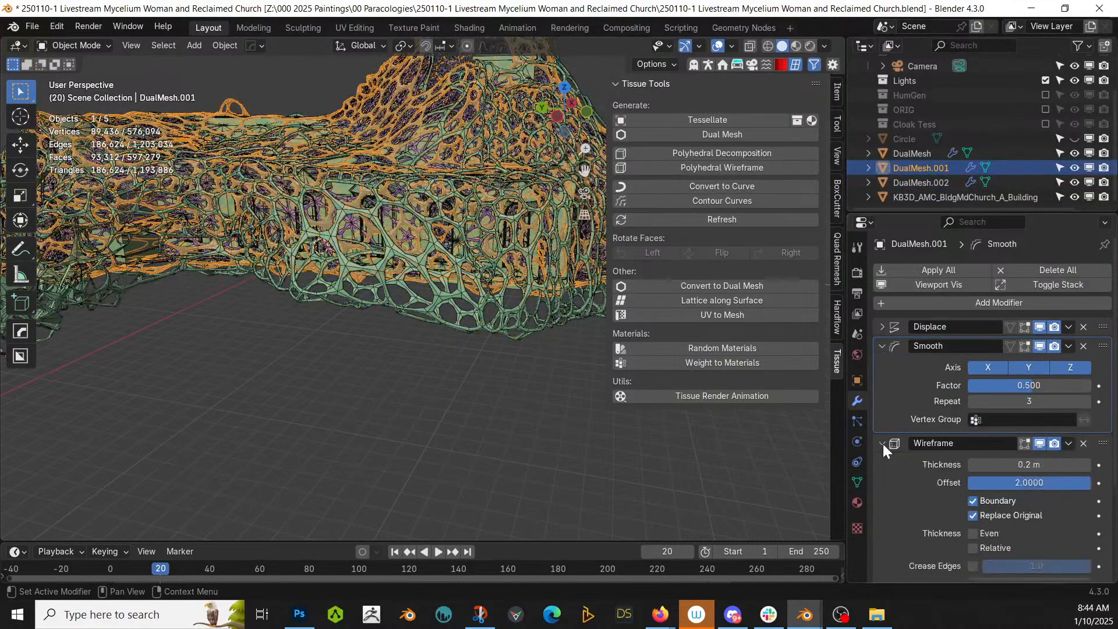
left_click(1025, 464)
key("BackSpace")
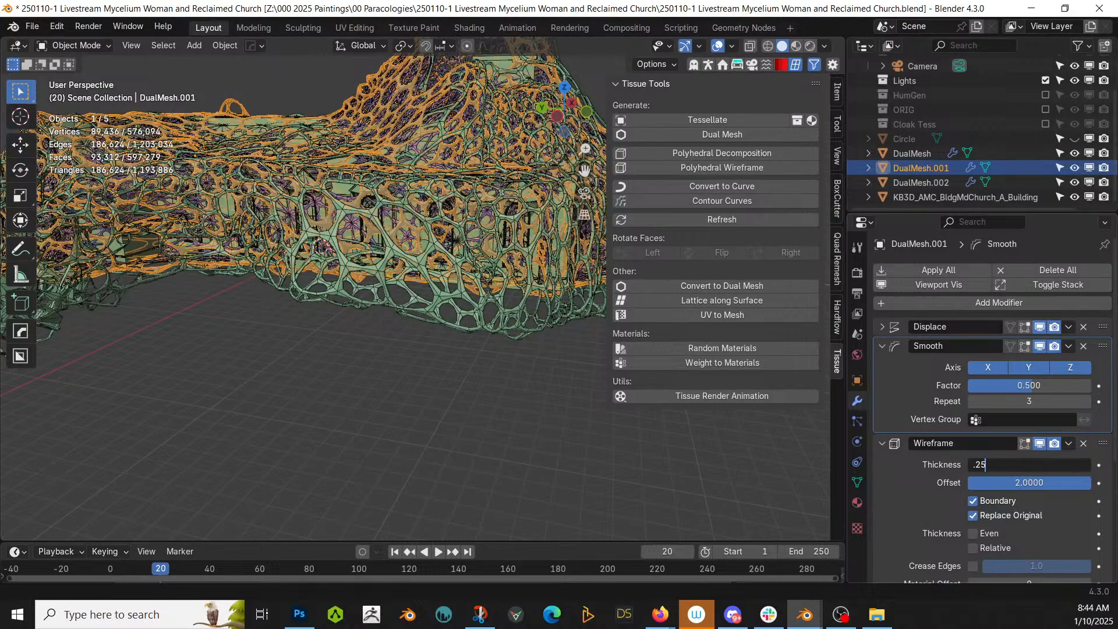
type(".25")
key("Return")
Set the Wireframe modifier thickness of the original DualMesh to 0.15 m.
left_click(912, 153)
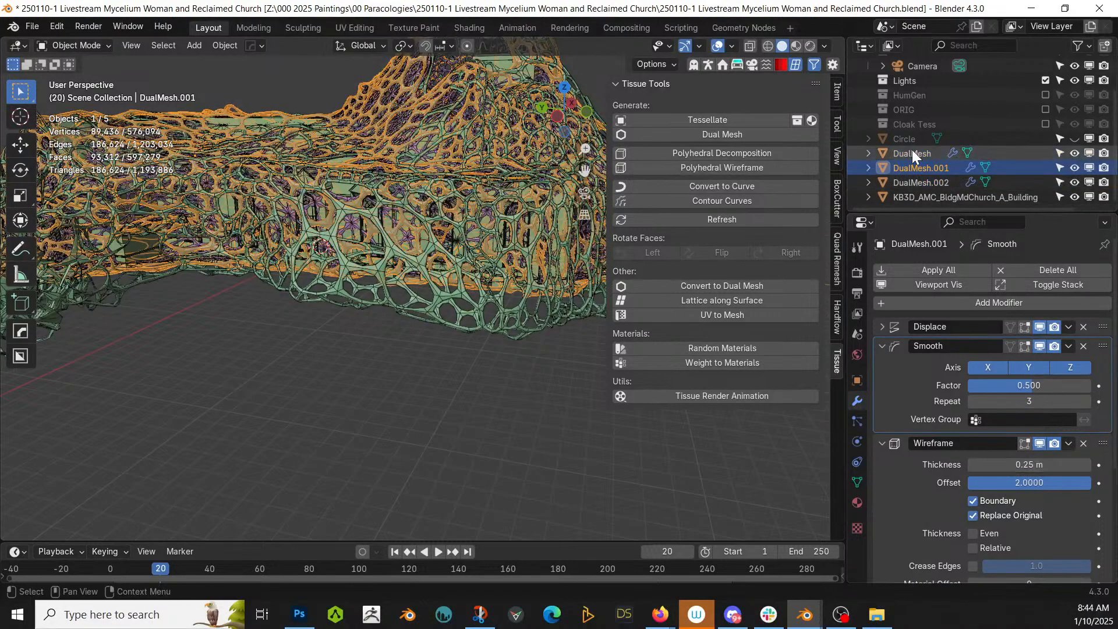
left_click(1014, 463)
key("BackSpace")
type(".15")
key("Return")
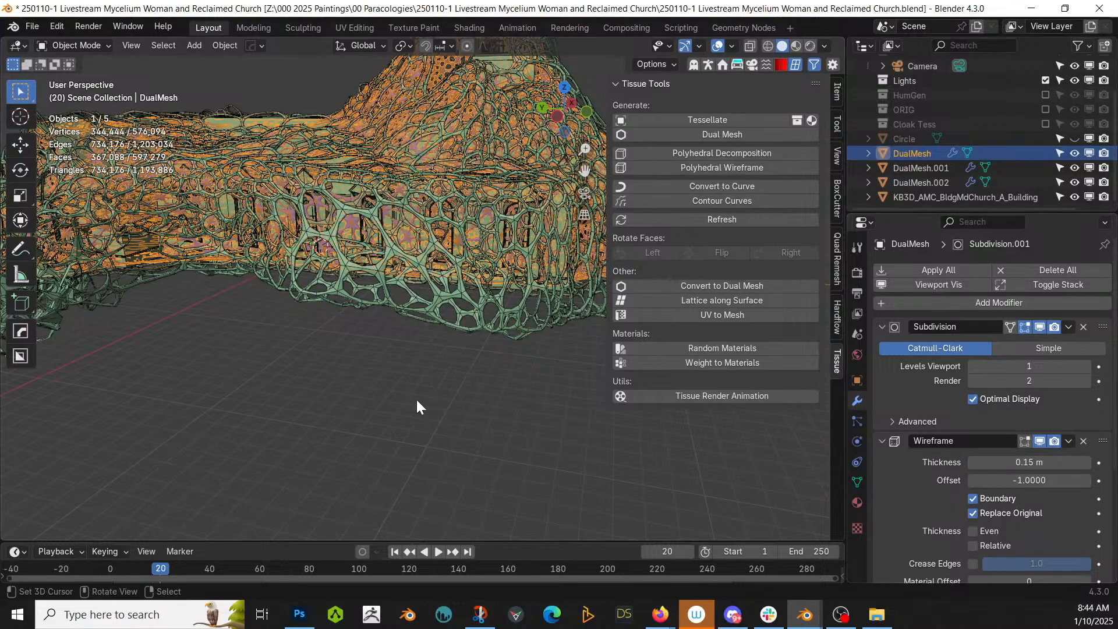
Raise the viewport level of DualMesh.002's Subdivision.001 modifier to 2 and save the file.
middle_click_drag(414, 406, 447, 427)
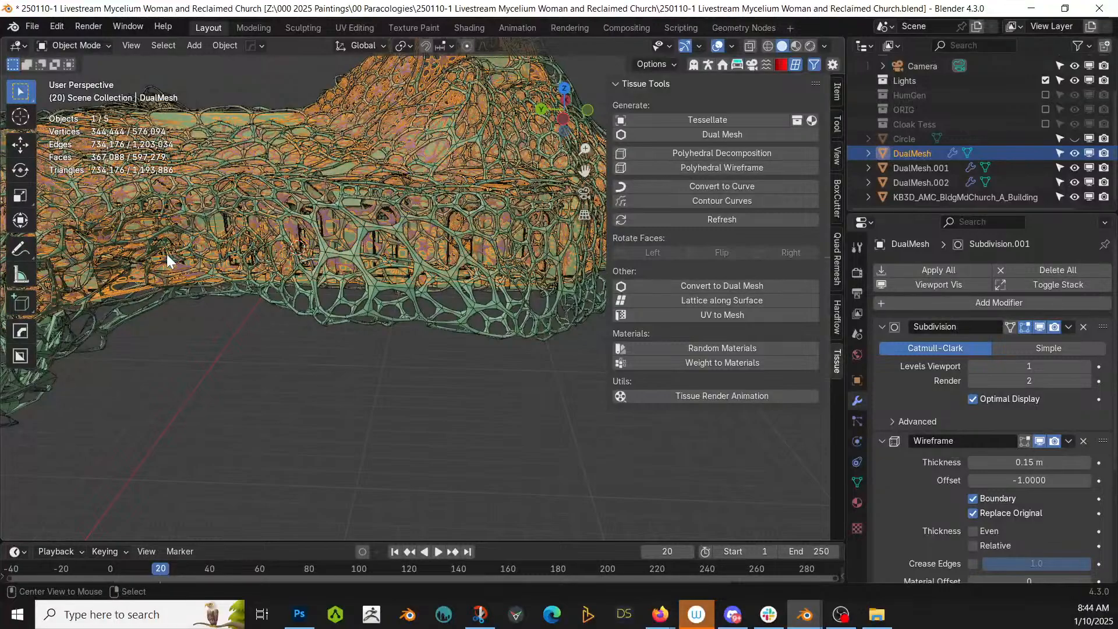
key("alt+v")
left_click(123, 254)
middle_click_drag(313, 326, 400, 309)
middle_click_drag(281, 339, 366, 297, "shift")
right_click(247, 290)
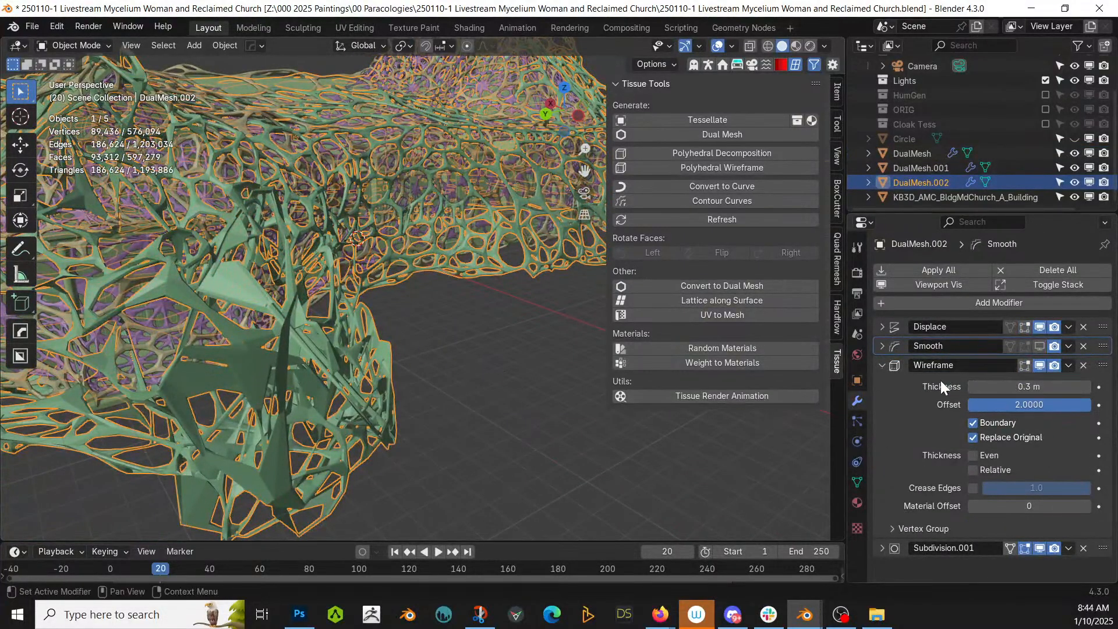
left_click(883, 365)
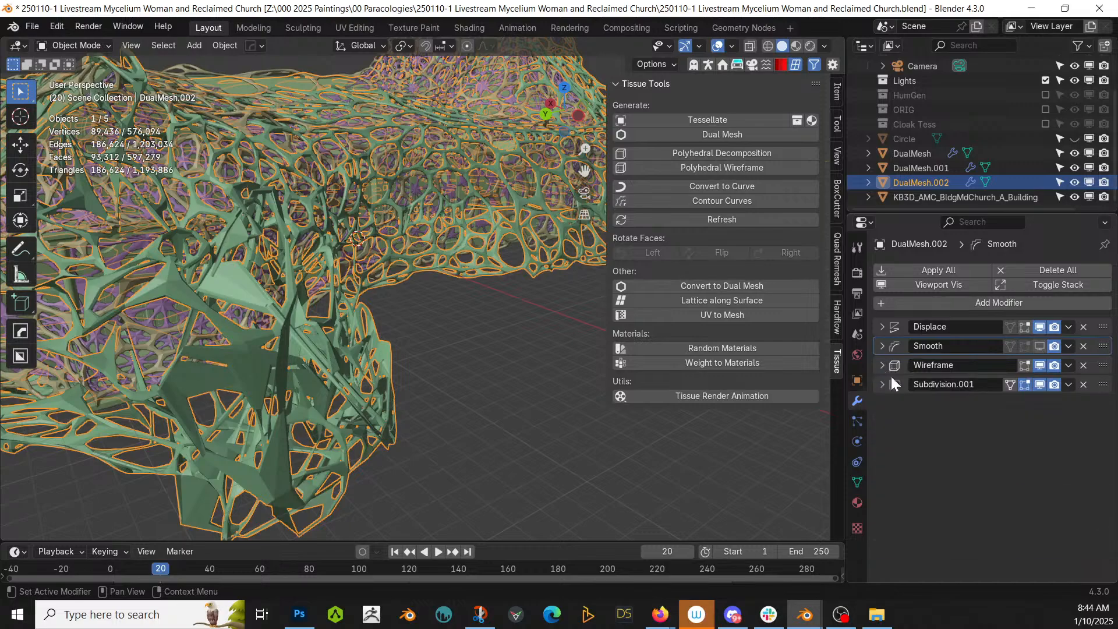
left_click(883, 384)
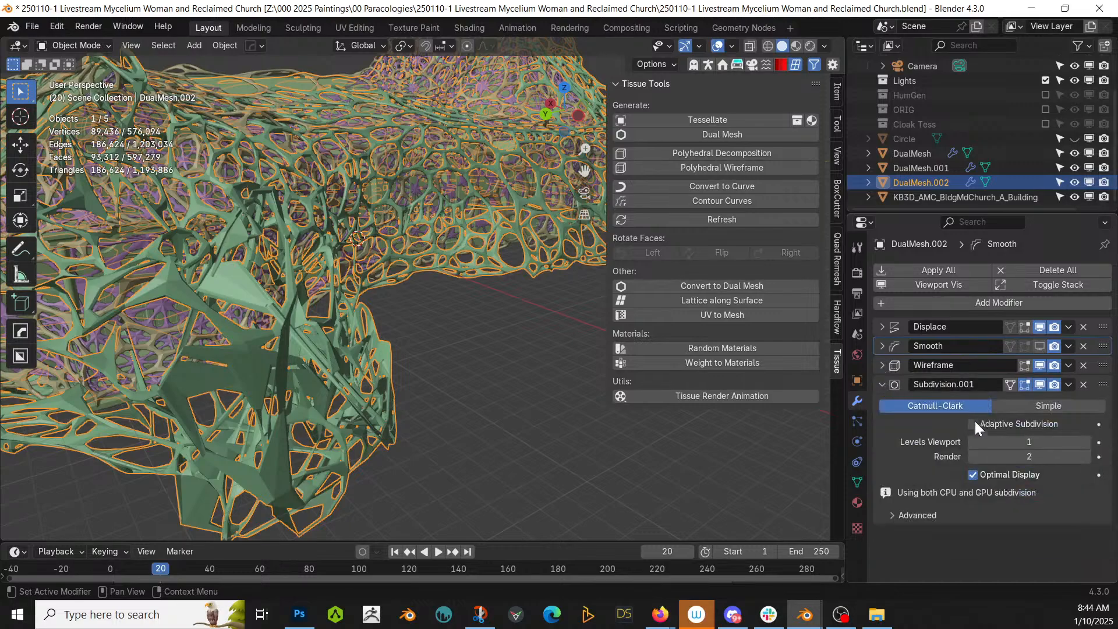
left_click(1087, 442)
scroll(510, 396, "down", 4)
middle_click_drag(510, 396, 554, 424)
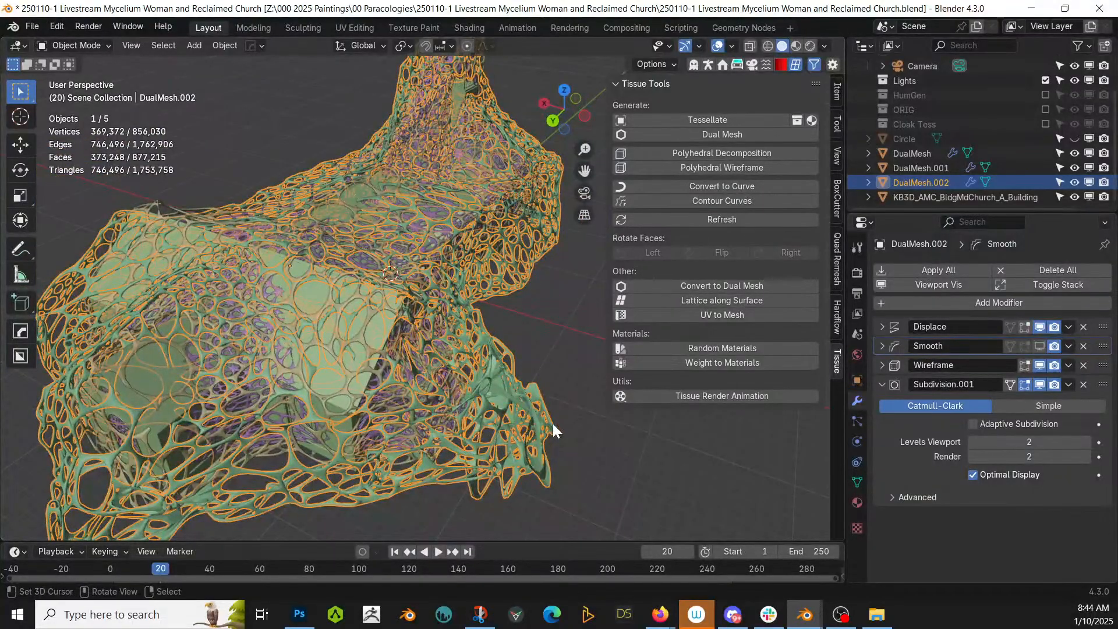
key("ctrl+s")
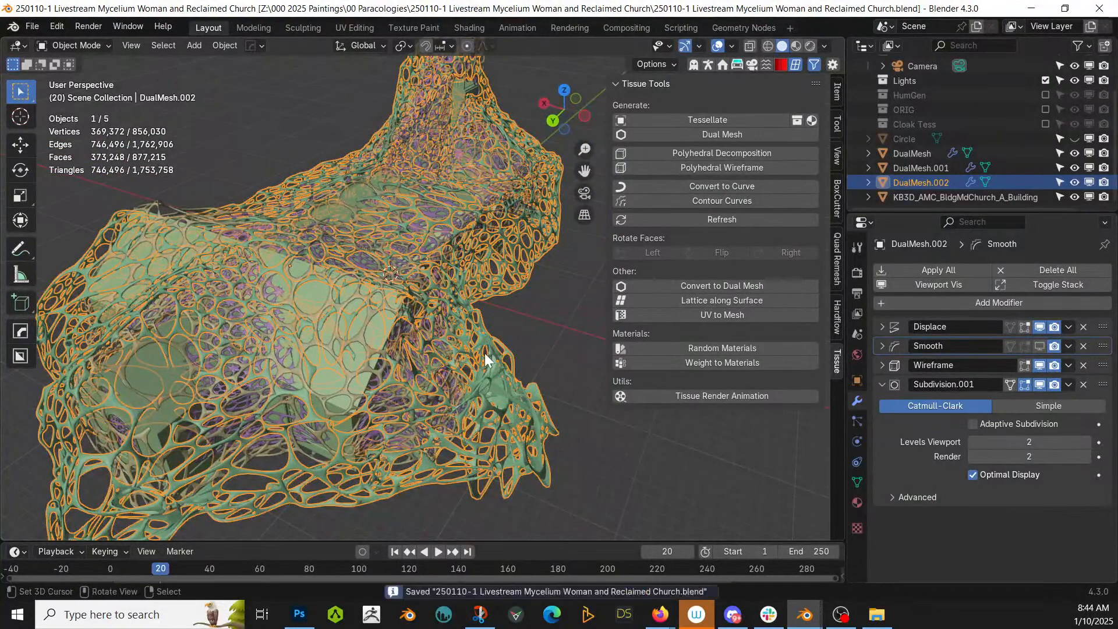
Add a mesh circle at the world origin and, from the top view, scale it by 50 around the church.
key("KP_Decimal")
middle_click_drag(481, 363, 290, 353)
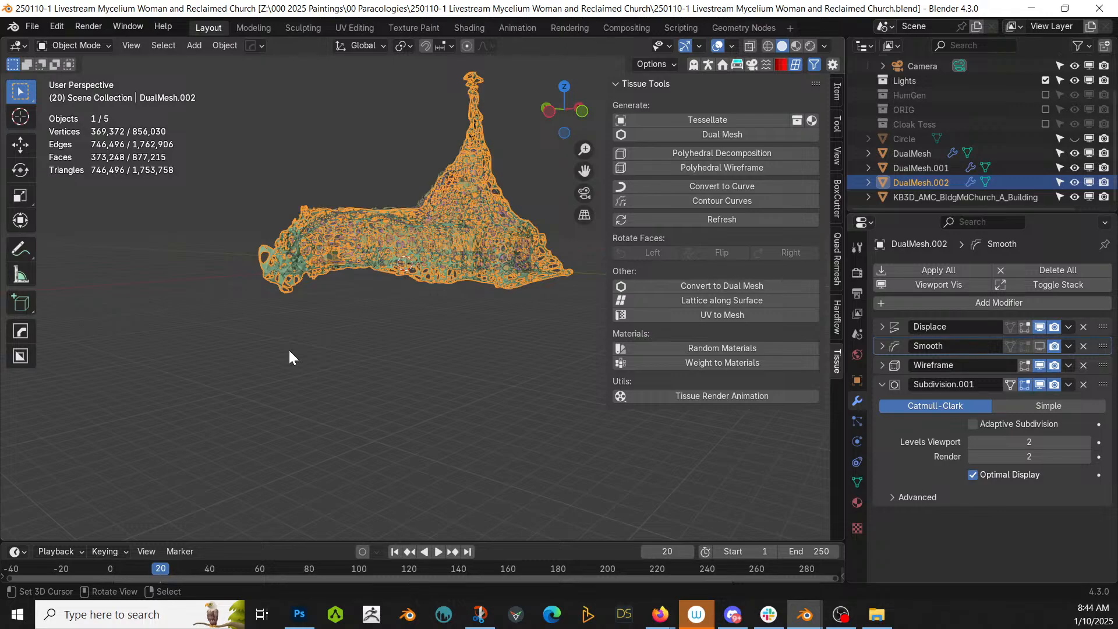
middle_click_drag(456, 355, 447, 427)
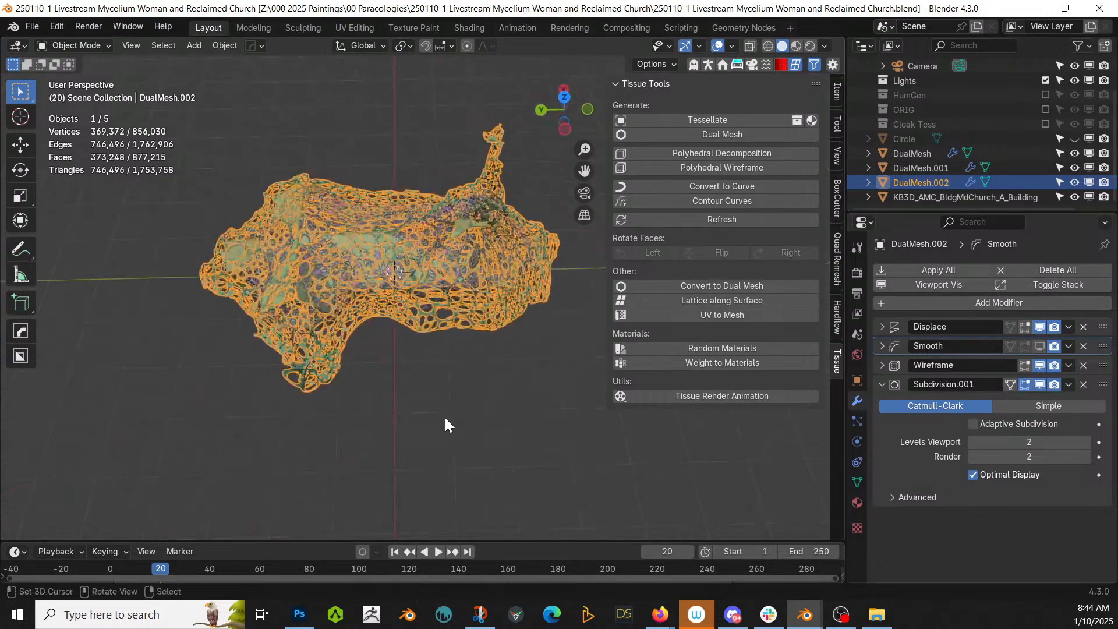
key("shift+a")
mouse_move(384, 219)
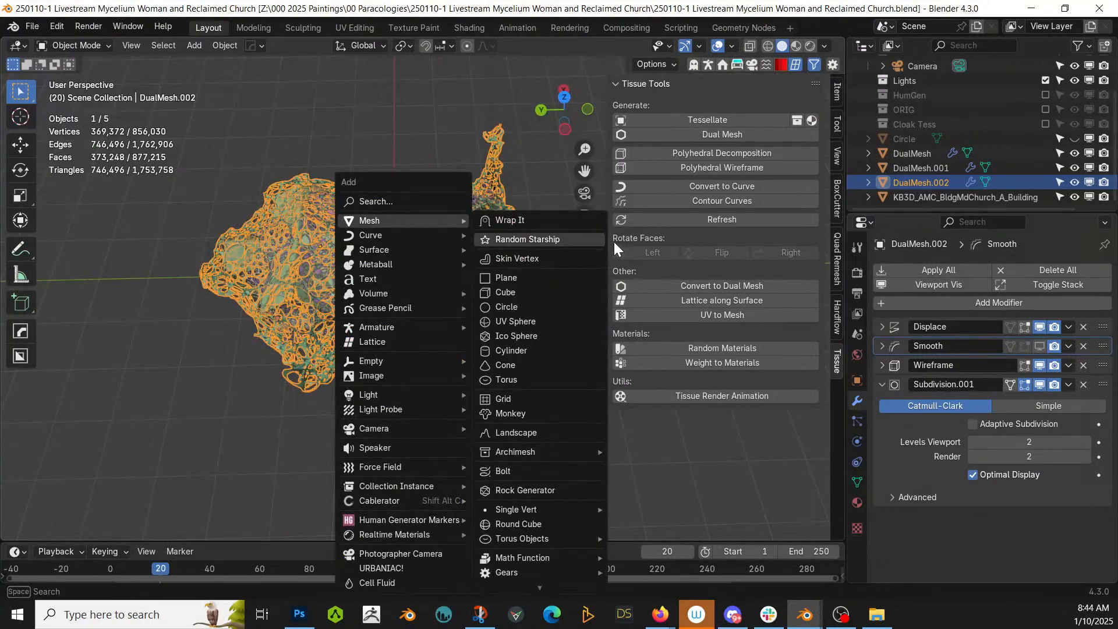
left_click(512, 307)
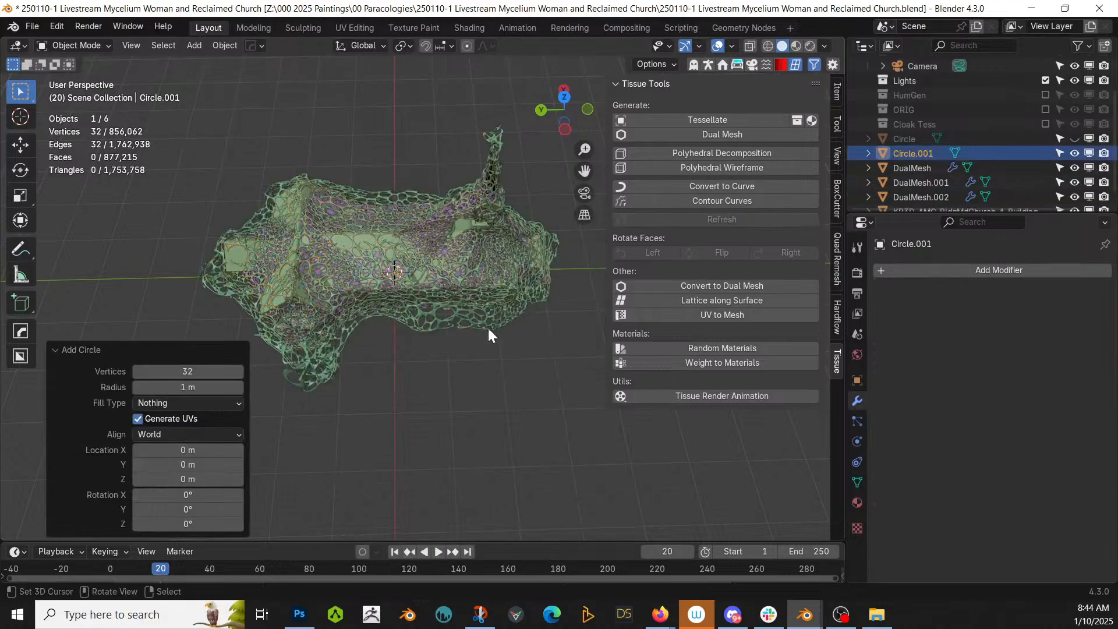
key("KP_7")
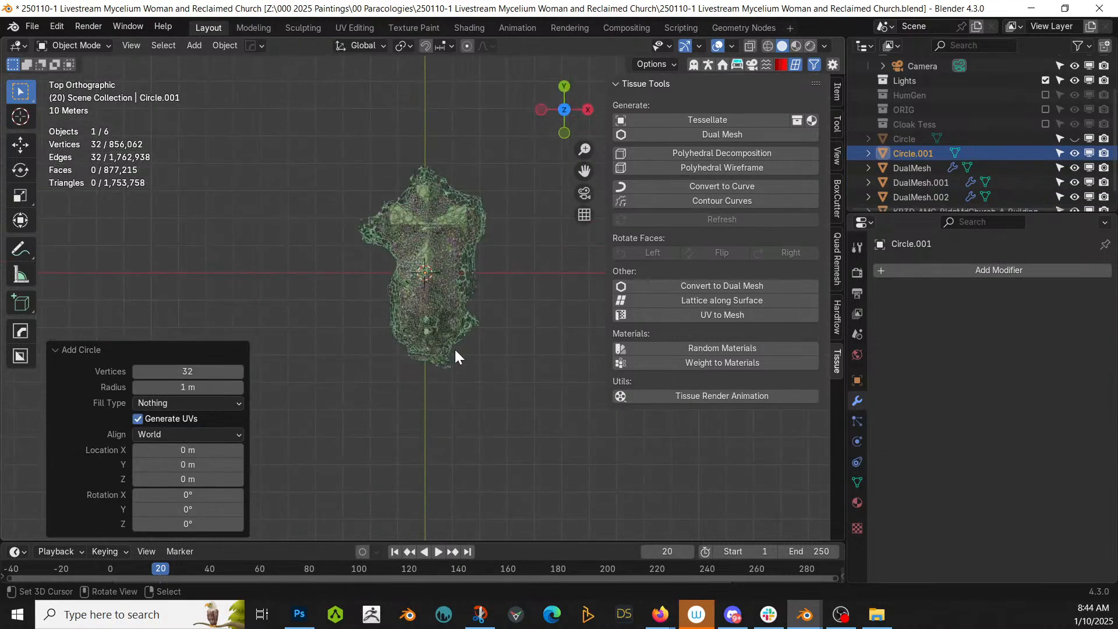
key("s")
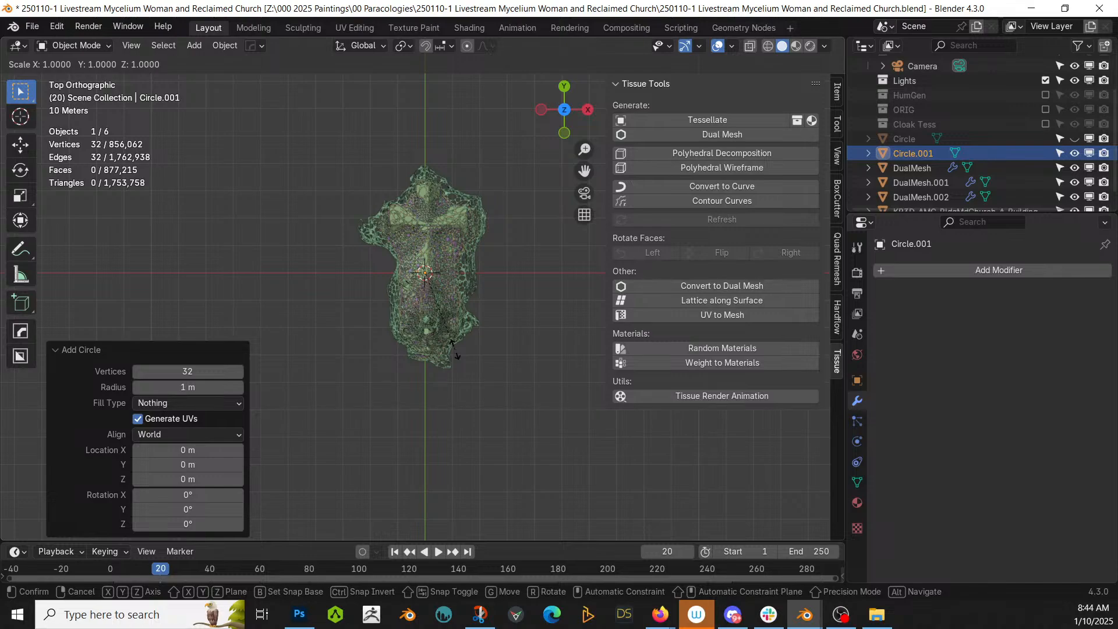
type("50")
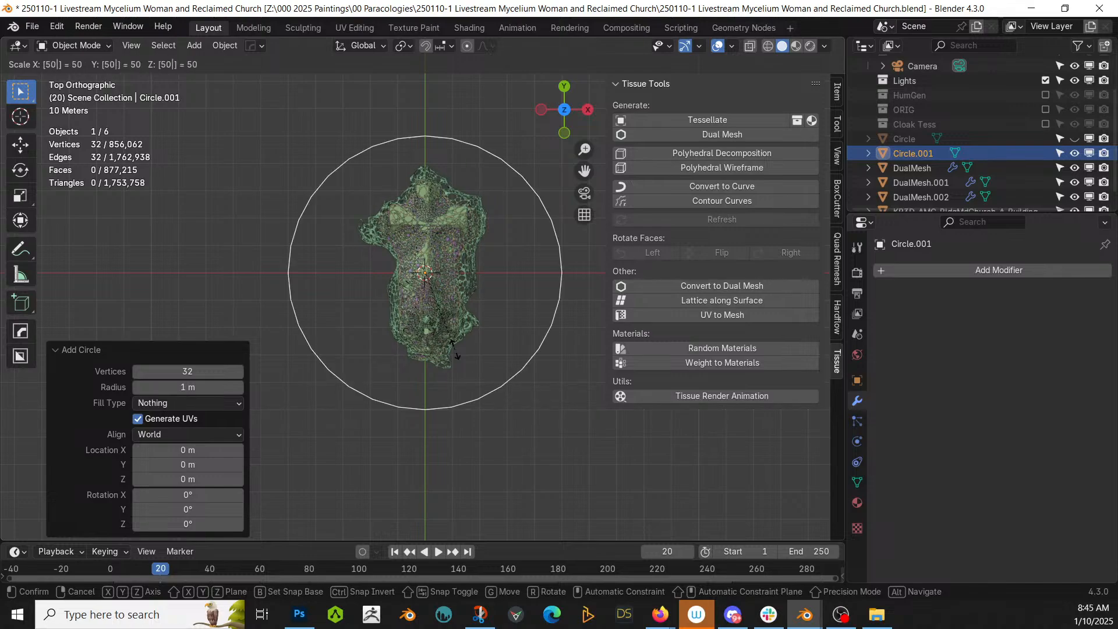
key("Return")
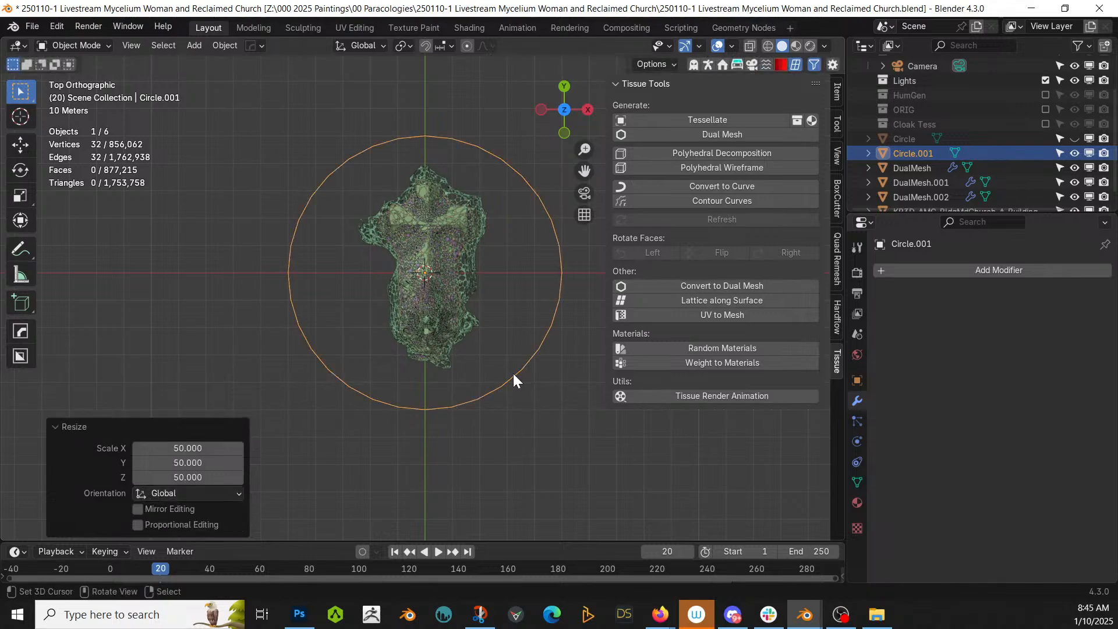
Change the circle's resize factor to 75 on all three axes.
scroll(512, 373, "down", 2)
left_click_drag(187, 448, 188, 477)
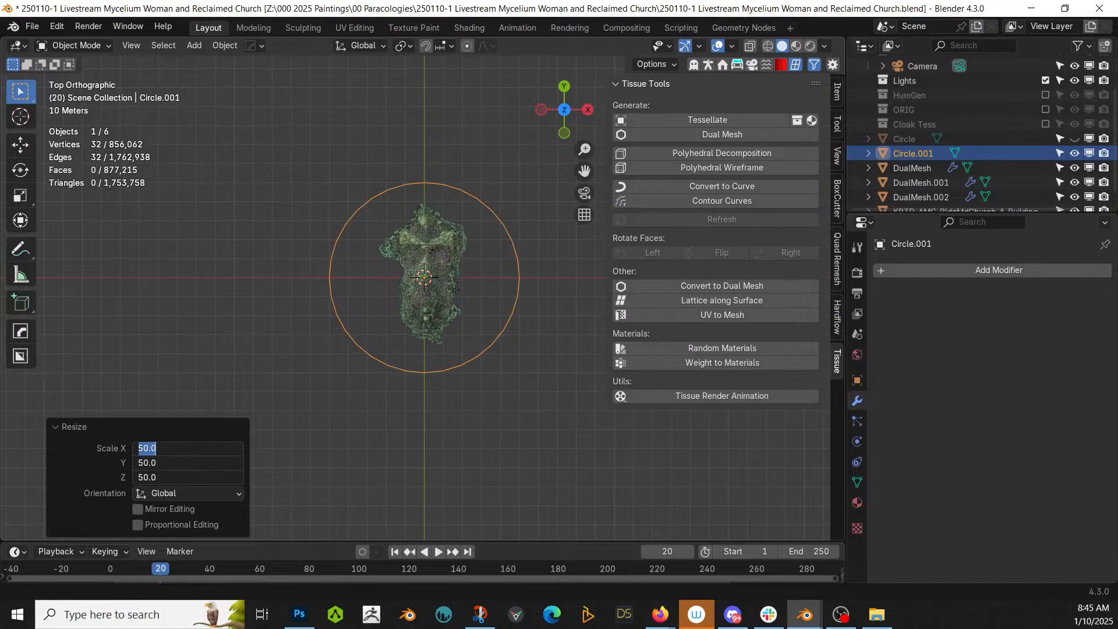
type("75")
key("Return")
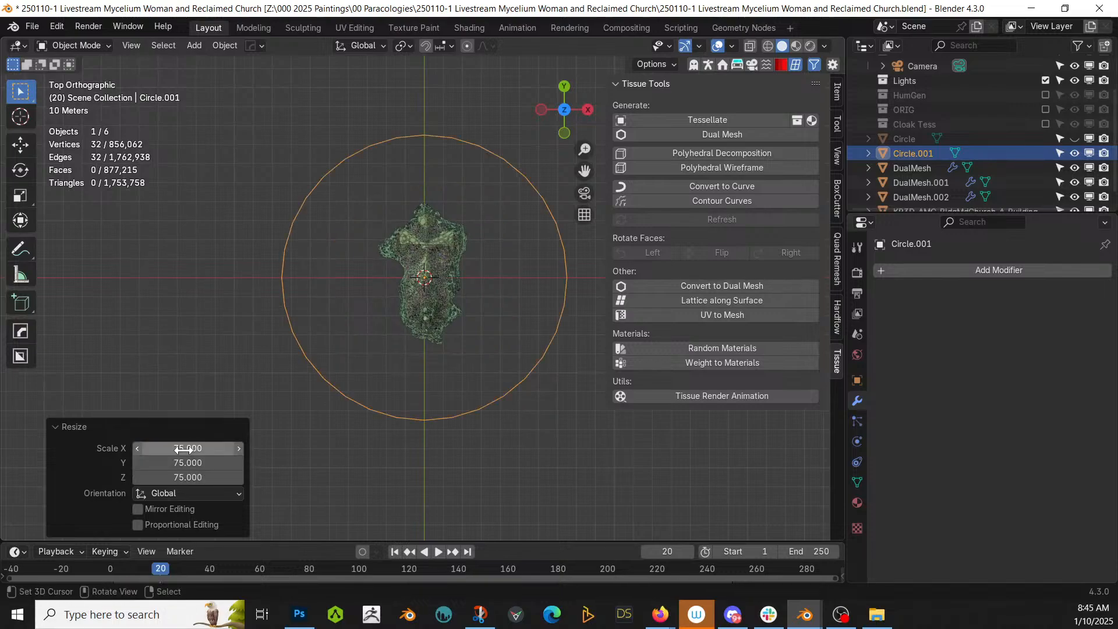
Set the circle's resize factor to 100 on all three axes and apply its rotation and scale.
middle_click_drag(419, 404, 505, 330)
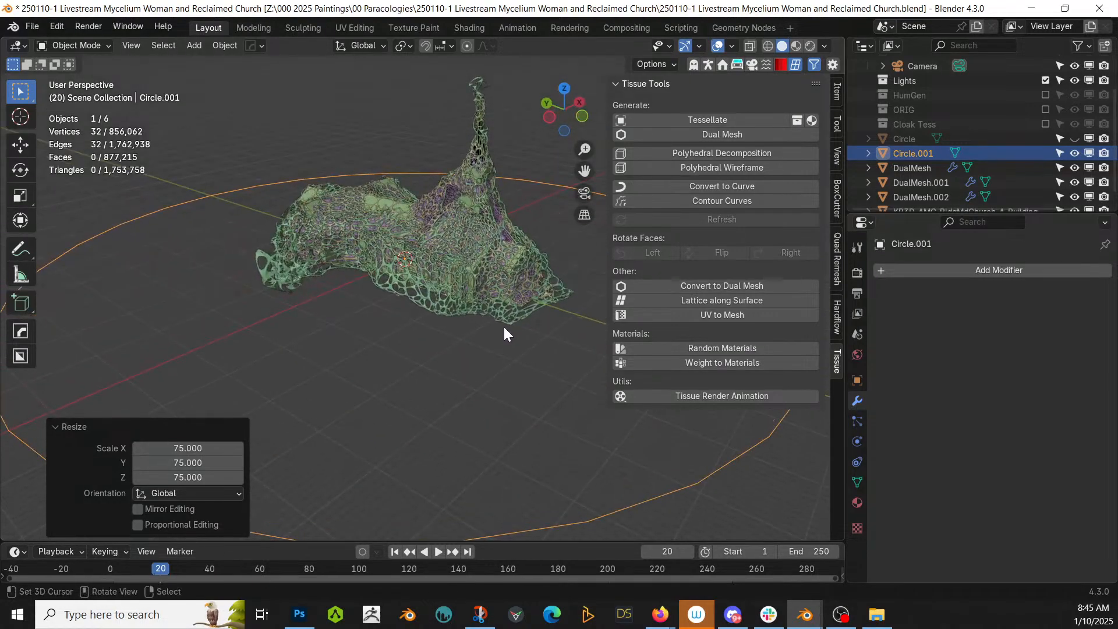
left_click_drag(217, 455, 216, 477)
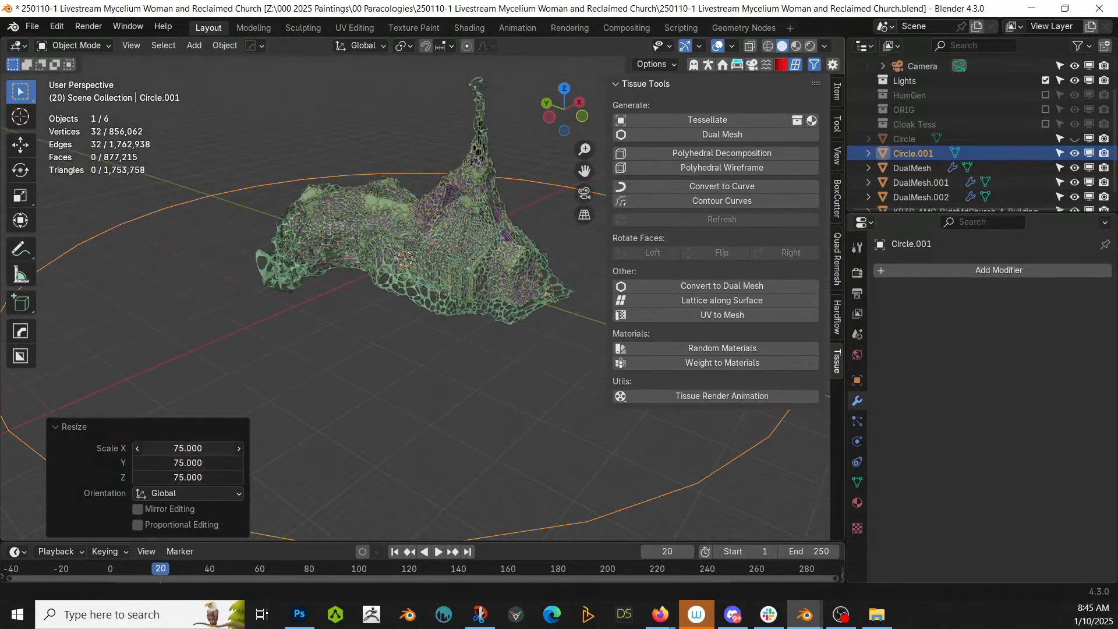
type("100")
key("Return")
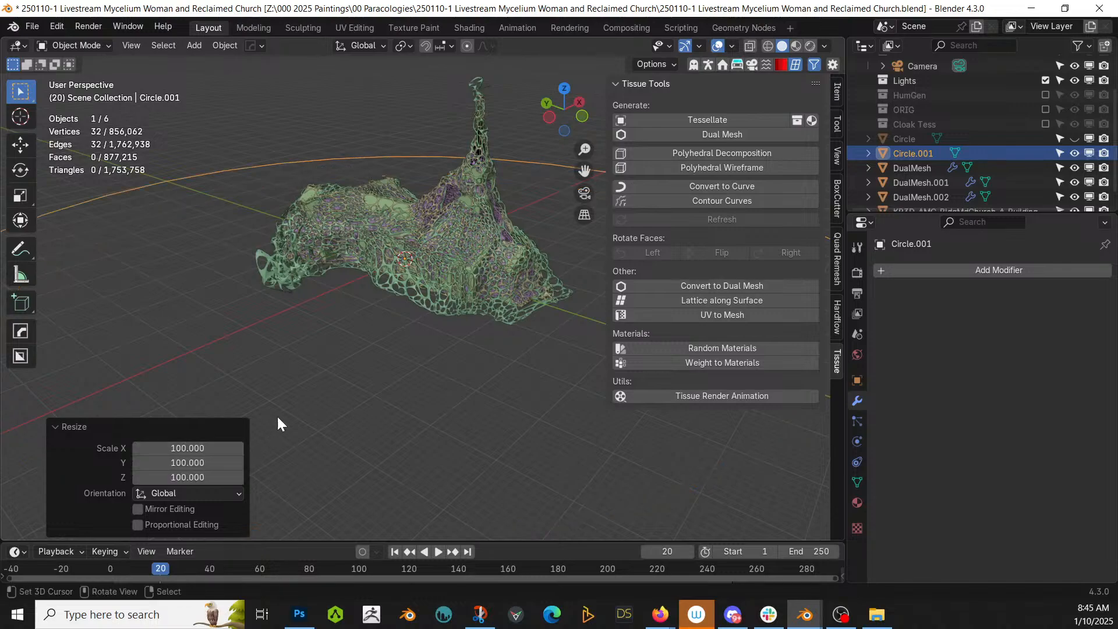
key("ctrl+a")
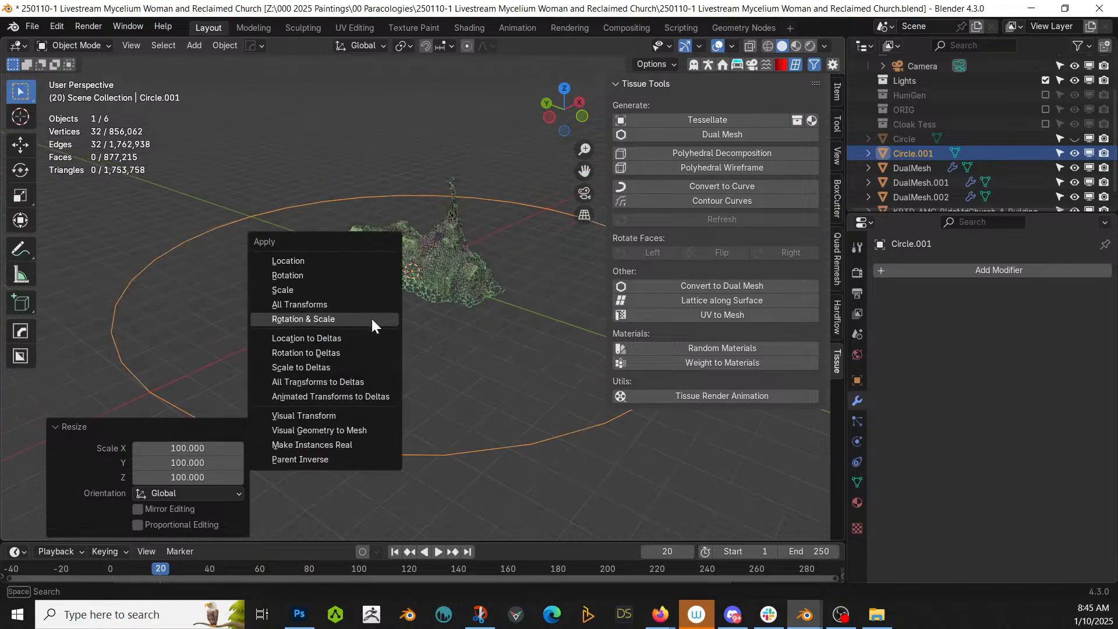
left_click(371, 320)
Fill the circle's edge loop with a single face in Edit Mode and return to Object Mode.
key("Tab")
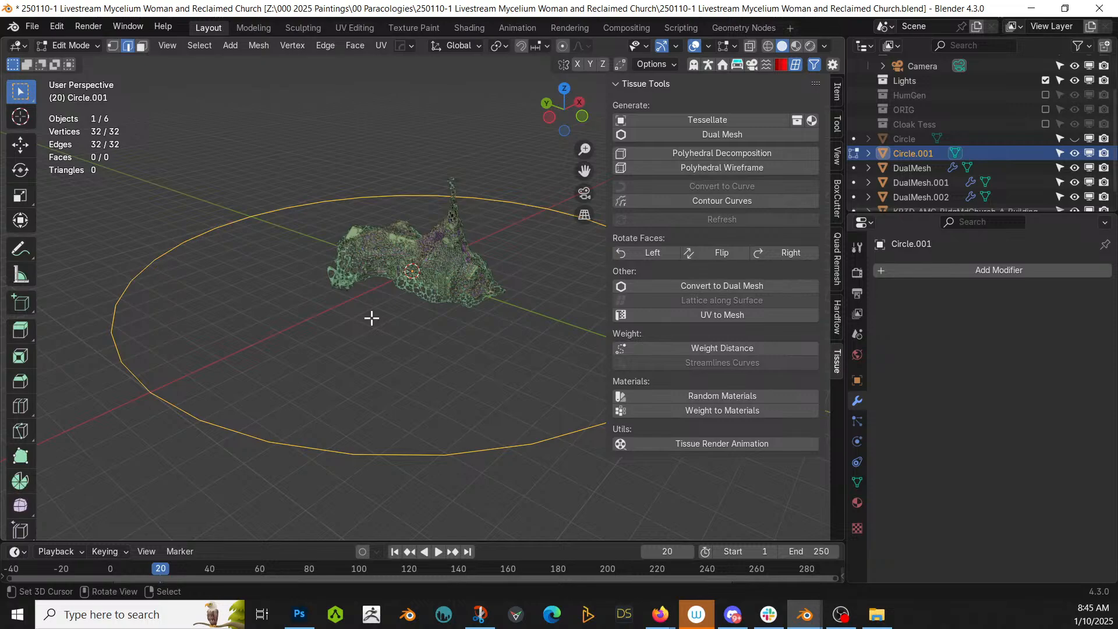
key("f")
key("Tab")
middle_click_drag(385, 322, 510, 288)
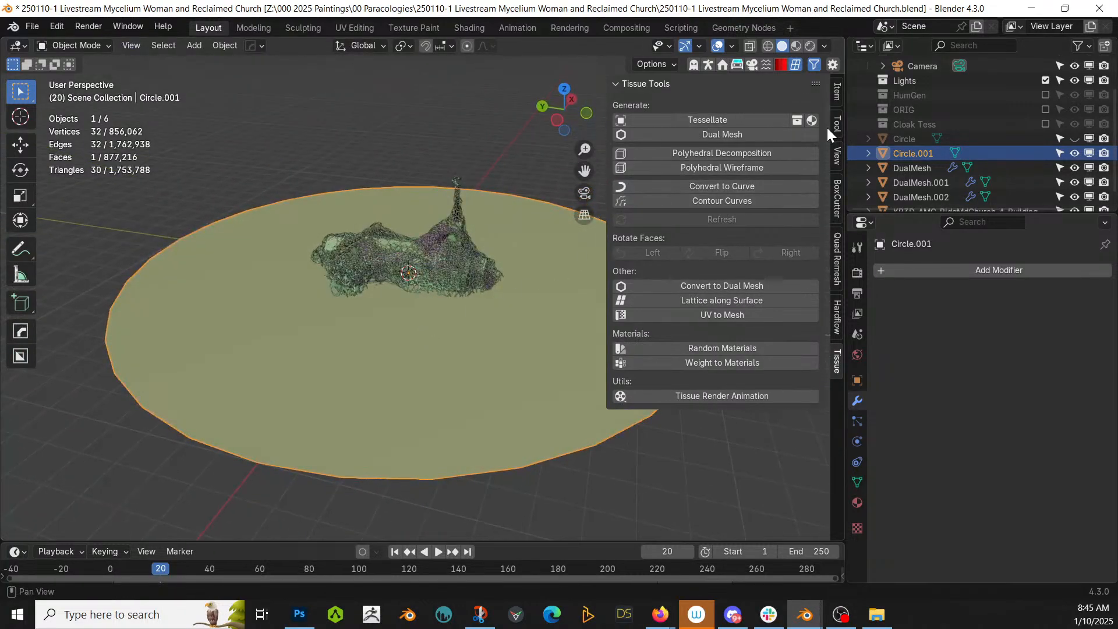
Remesh the filled disc with Quad Remesher at a quad count of 250, and delete the original Circle.001.
left_click(838, 260)
left_click(758, 131)
type("250")
key("Return")
left_click(705, 105)
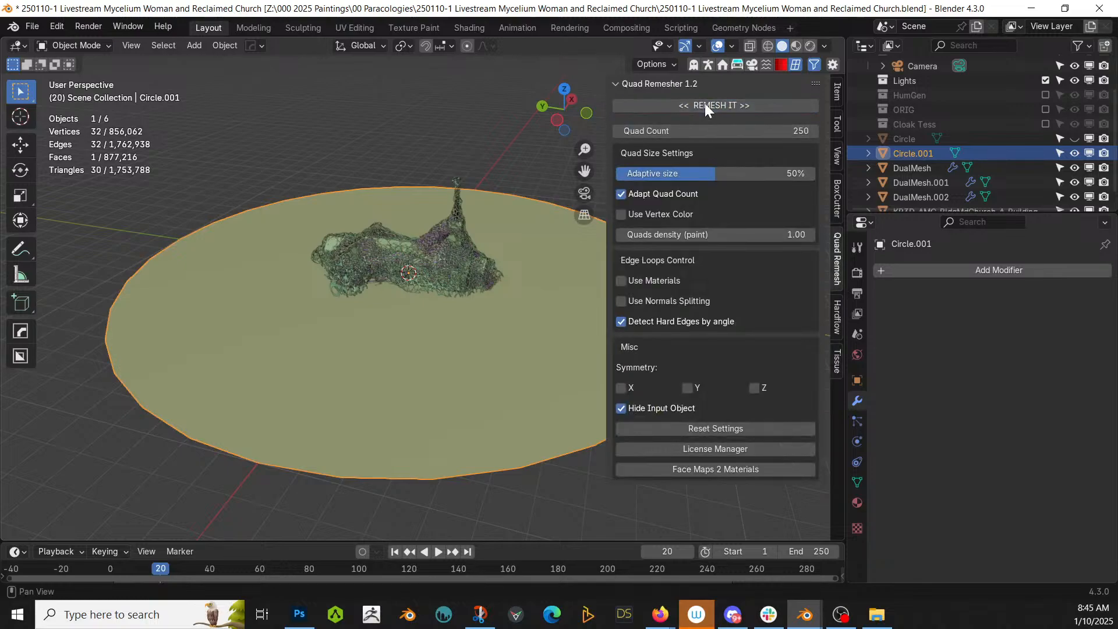
left_click(921, 156)
key("x")
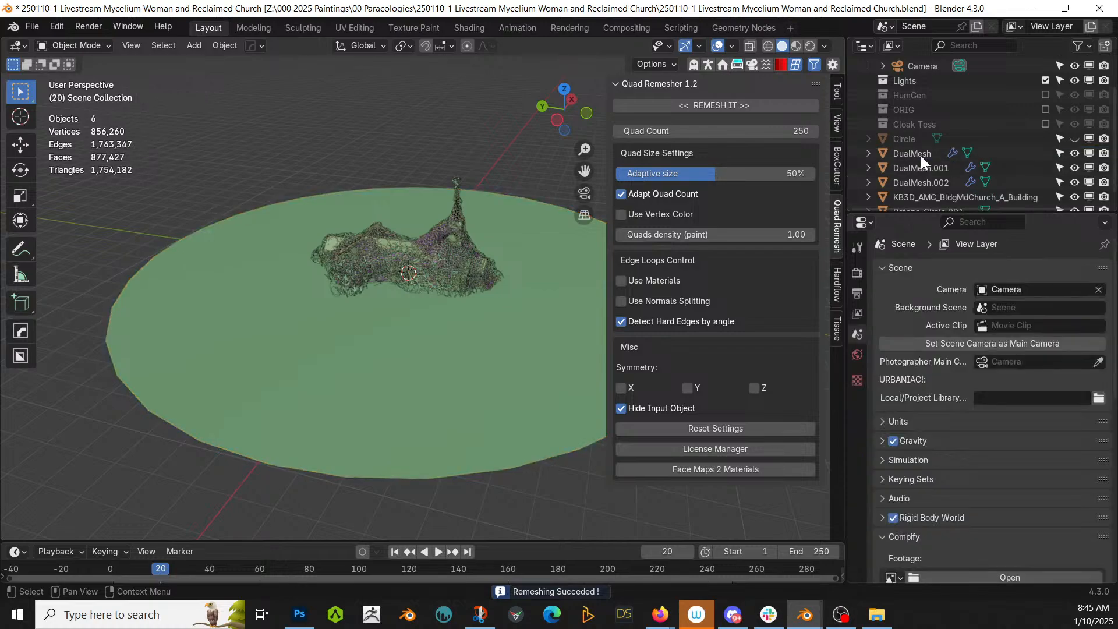
Raise a vertex near the rim of the remeshed ground disc in Edit Mode, using smooth proportional editing.
right_click(379, 346)
scroll(379, 346, "down", 4)
middle_click_drag(379, 346, 344, 344)
scroll(423, 294, "up", 4)
key("Tab")
key("1")
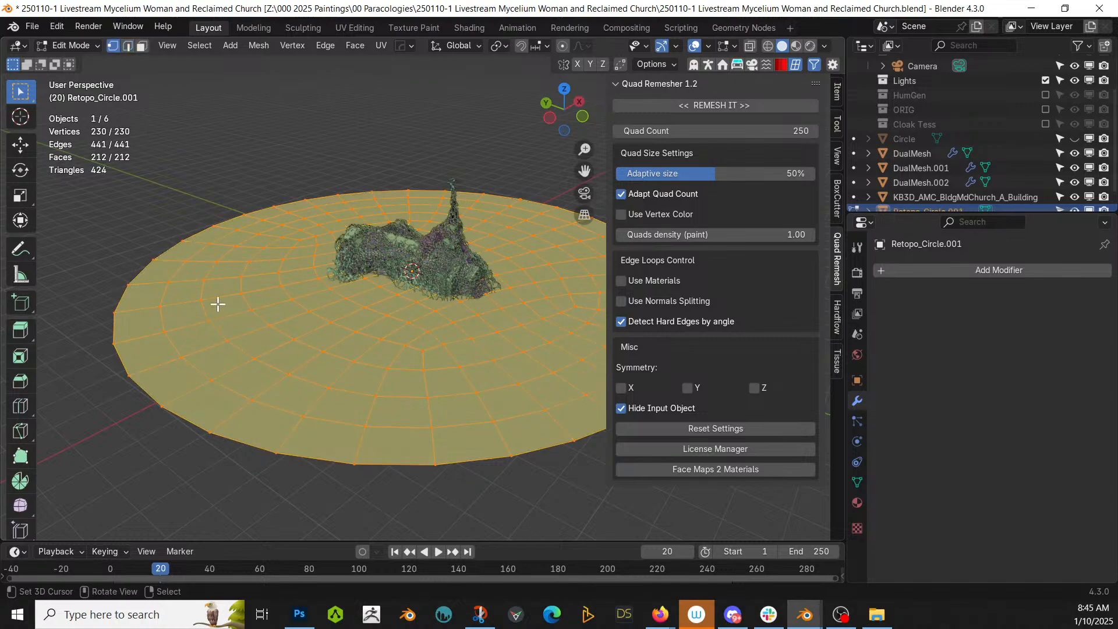
left_click(166, 284)
key("g")
scroll(200, 290, "down", 20)
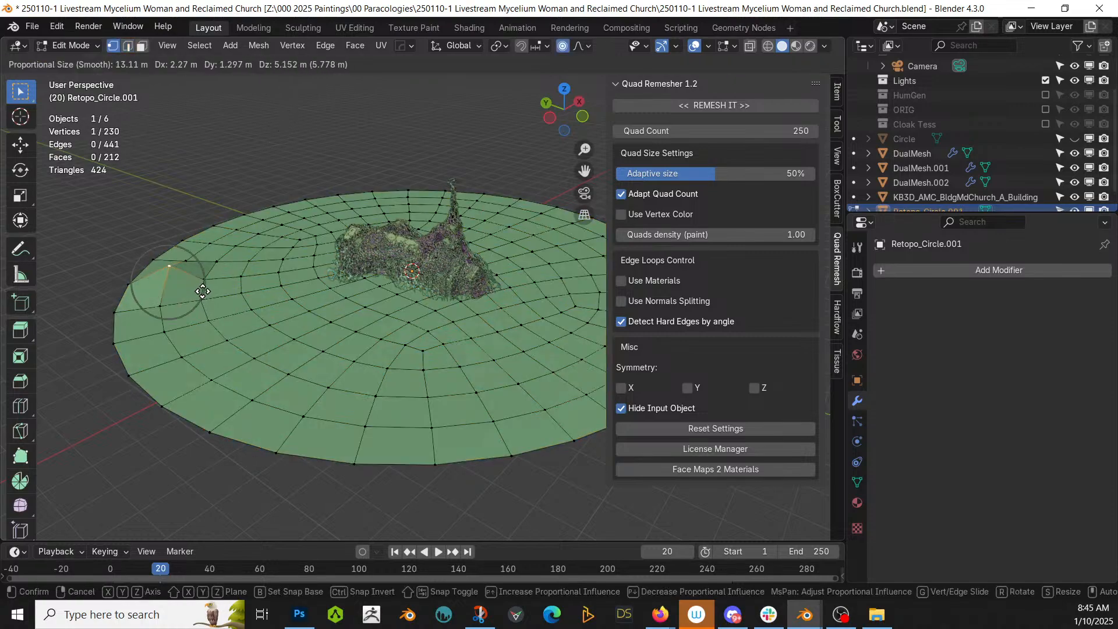
left_click(197, 269)
With a proportional size of about 41 m, raise another outer disc vertex, lower an inner one about 5.1 m, and return to Object Mode.
middle_click_drag(326, 280, 337, 306)
key("g")
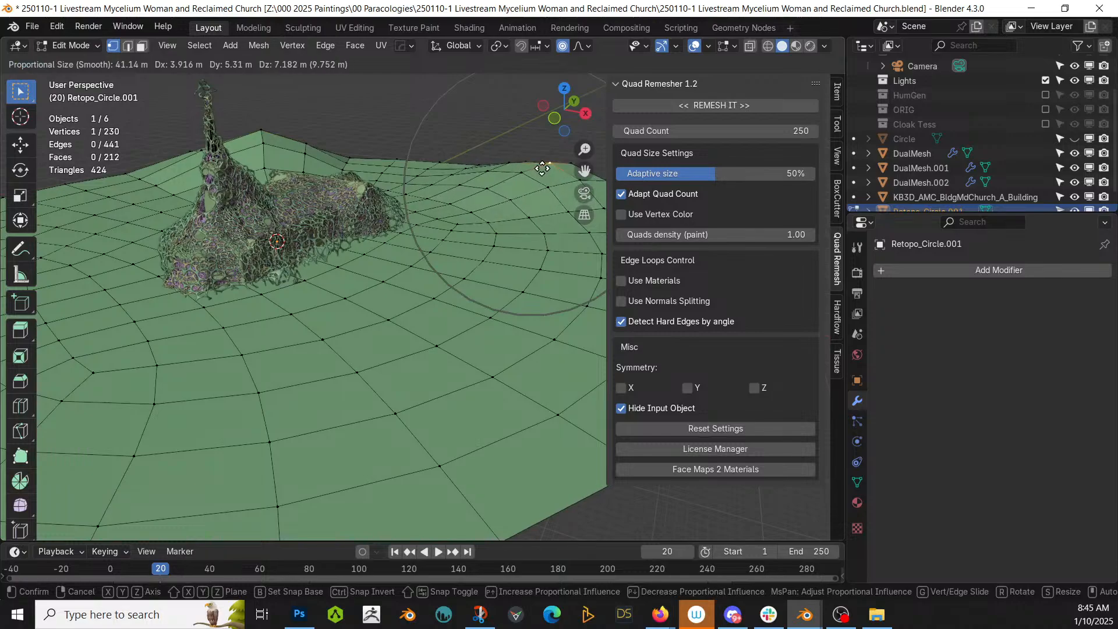
left_click(537, 186)
middle_click_drag(474, 337, 522, 337)
key("g")
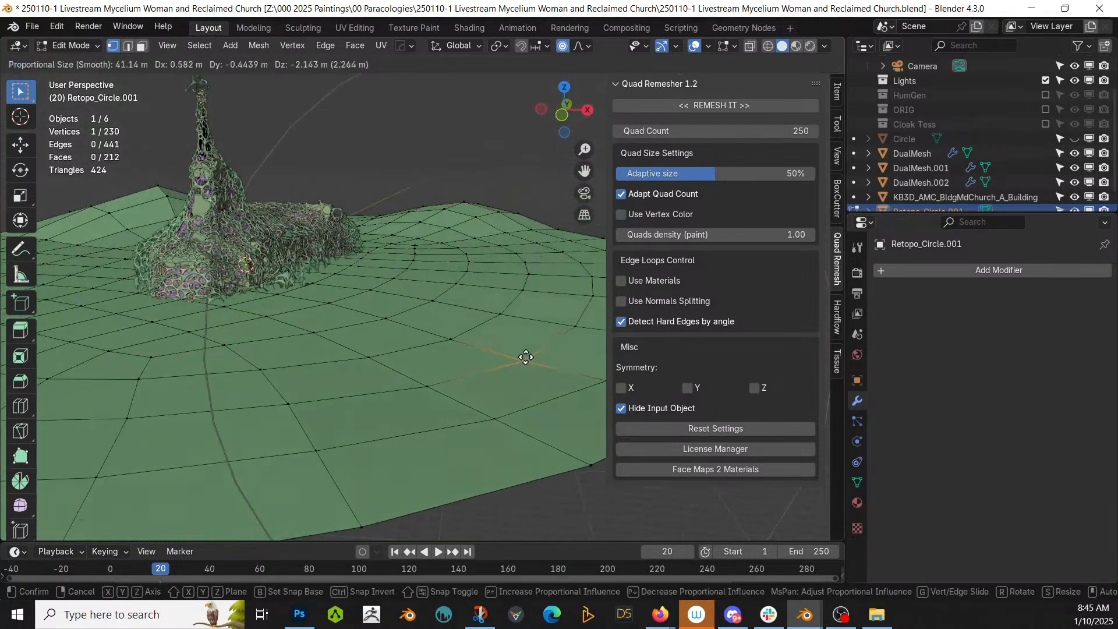
left_click(526, 382)
middle_click_drag(456, 362, 392, 337)
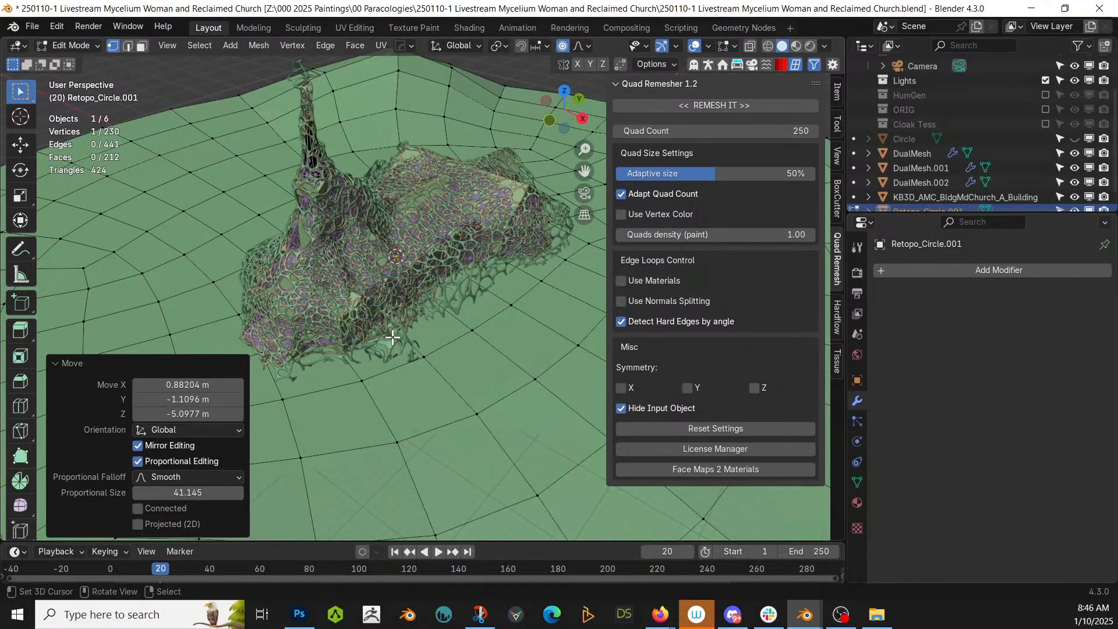
scroll(365, 326, "down", 2)
key("Tab")
Add the Terrainer_Base terrain modifier to the uneven ground disc.
middle_click_drag(425, 333, 445, 299)
scroll(445, 299, "down", 2)
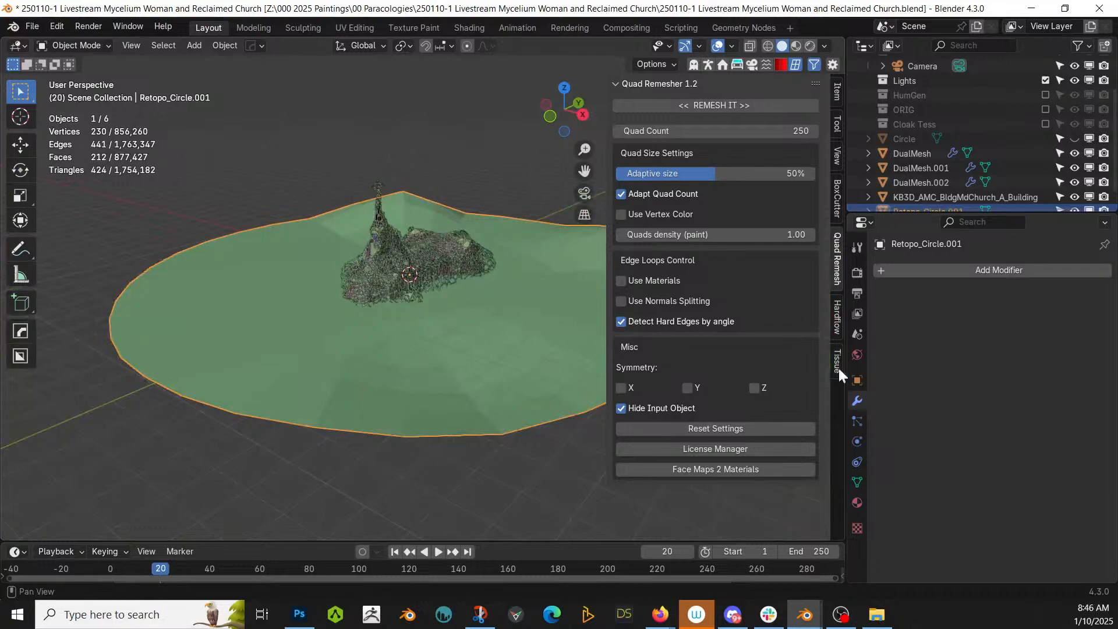
left_click(943, 270)
mouse_move(910, 399)
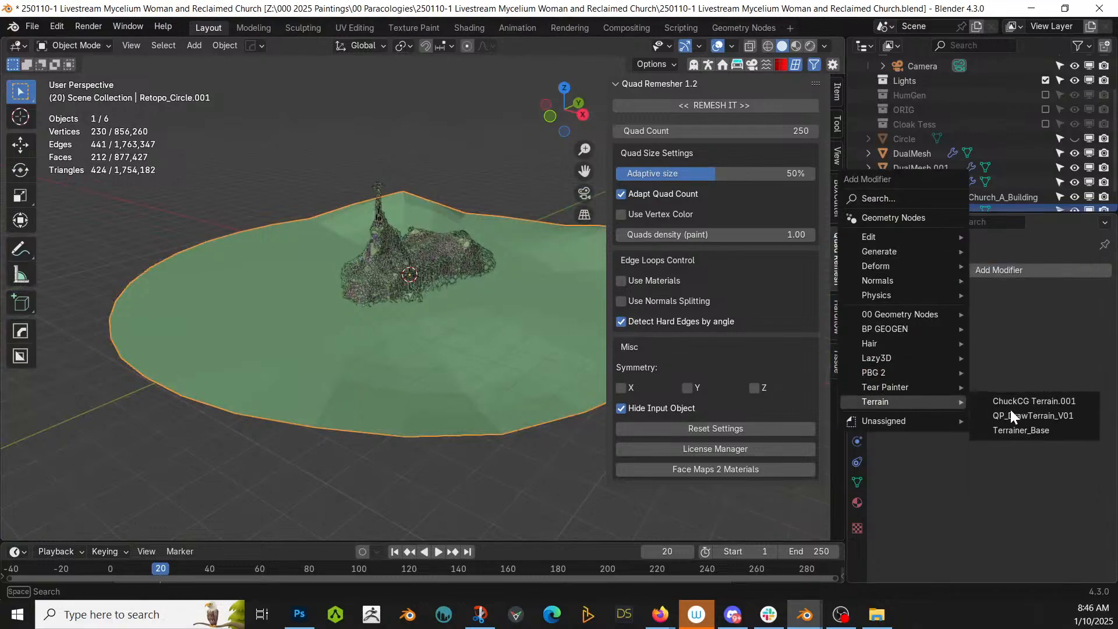
left_click(1028, 433)
middle_click_drag(582, 326, 403, 305)
scroll(462, 256, "up", 3)
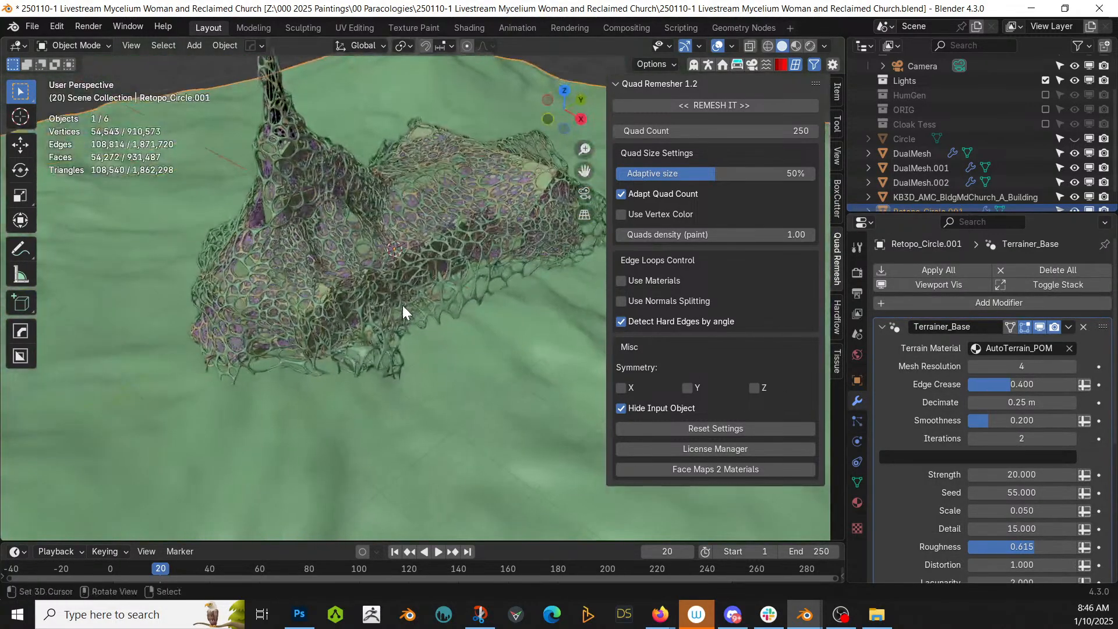
scroll(401, 307, "down", 3)
Enter Edit Mode on the ground disc, turn off Terrainer_Base's viewport display, and view the mesh from the top.
key("Tab")
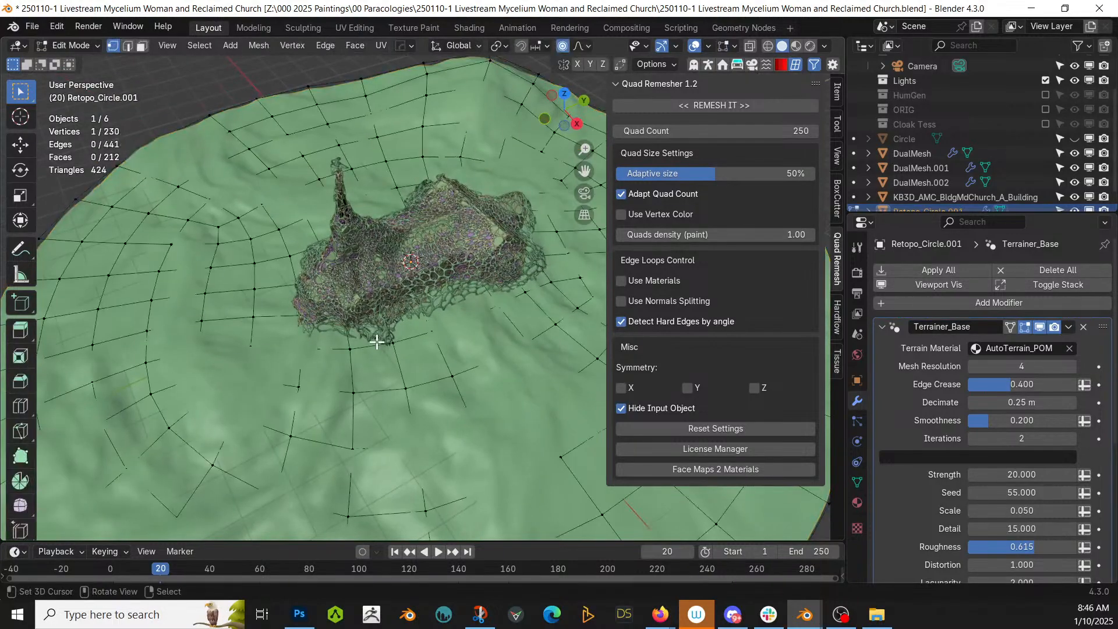
left_click(1039, 326)
middle_click_drag(411, 375, 488, 349, "shift")
key("KP_7")
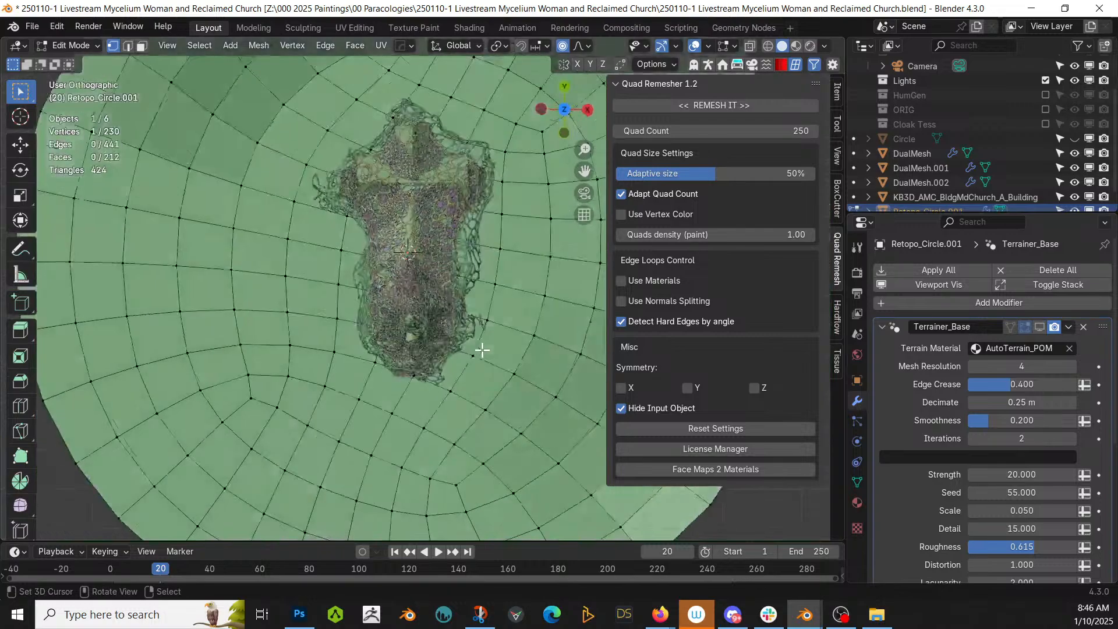
Select two adjacent strips of terrain faces running from the church's front end out to the disc's rim.
left_click(391, 402)
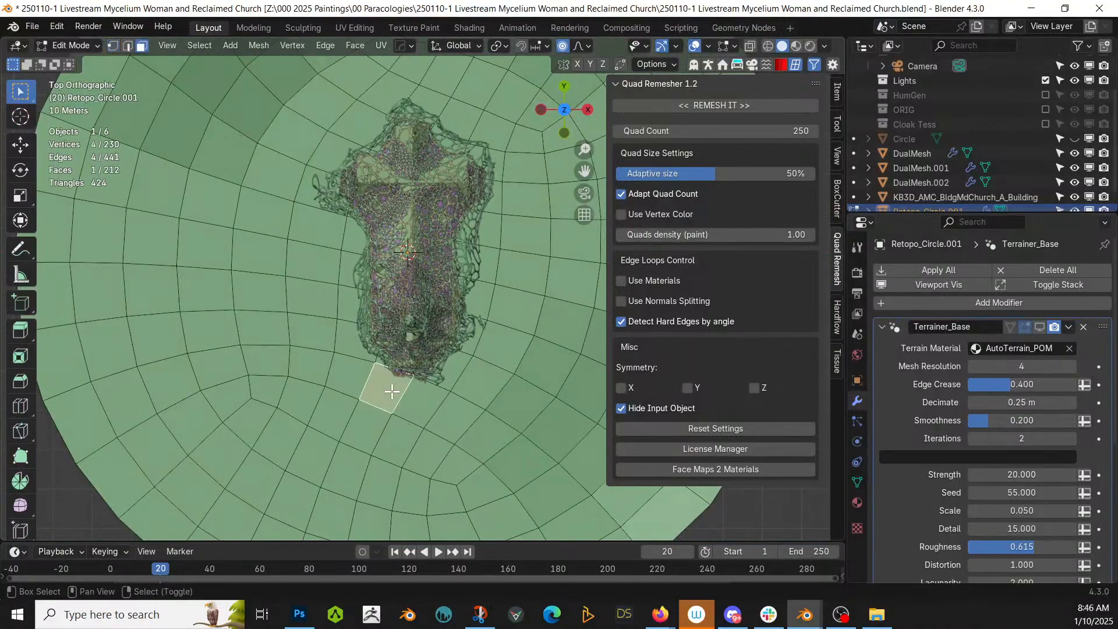
middle_click_drag(391, 401, 396, 280, "shift")
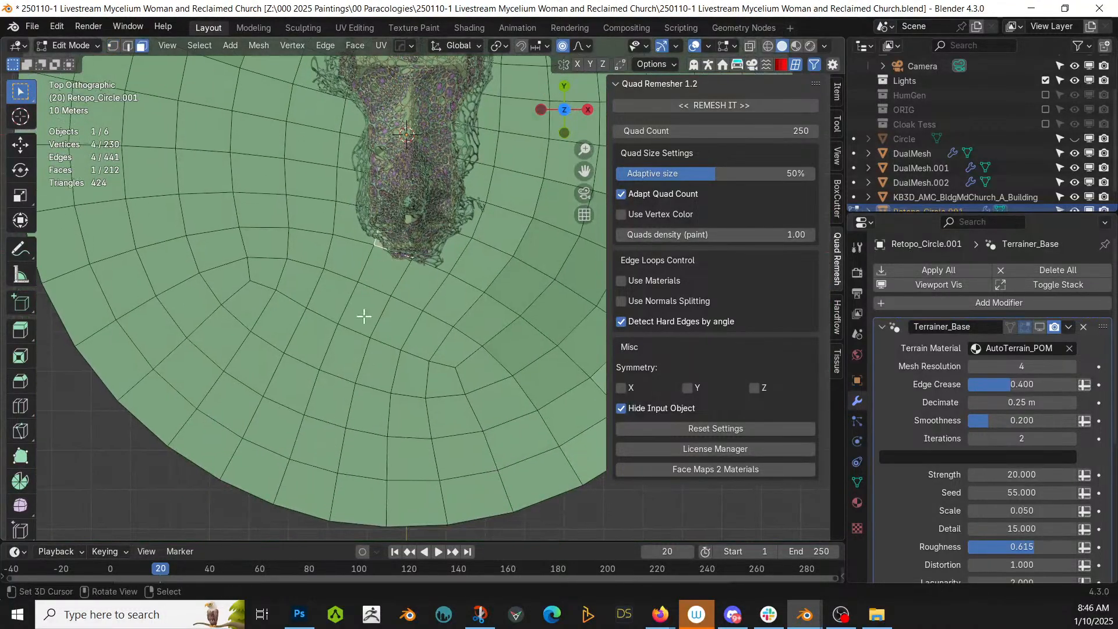
left_click(307, 486, "ctrl")
left_click(448, 240, "shift")
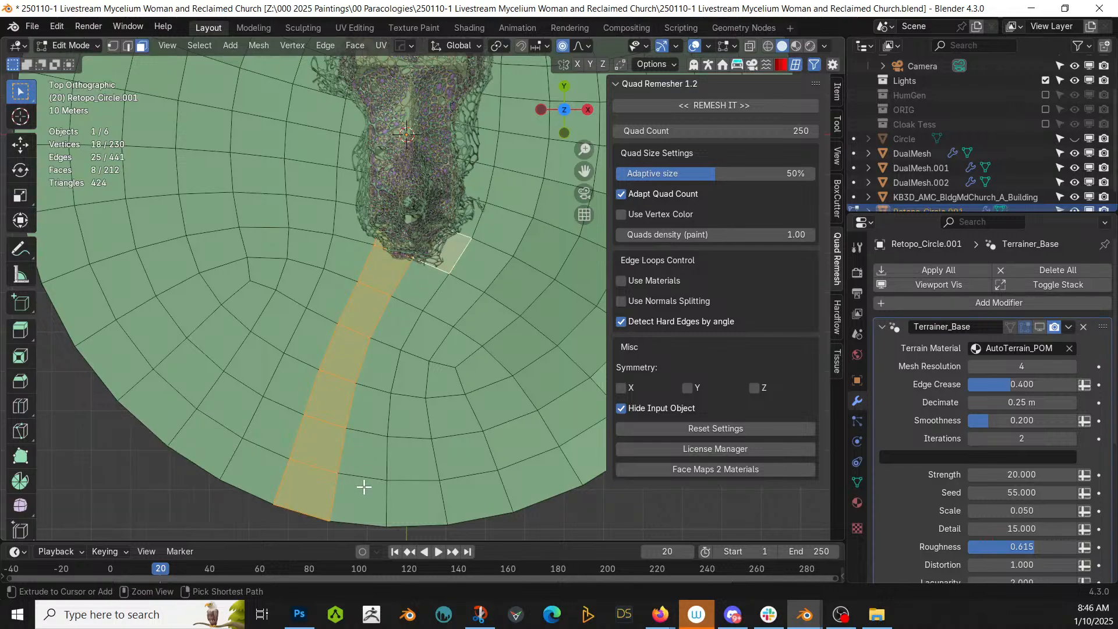
left_click(363, 488, "ctrl")
middle_click_drag(457, 321, 439, 459, "shift")
Extend the face selection into a closed ring around the church's footprint using shortest-path picks.
left_click(449, 354, "shift")
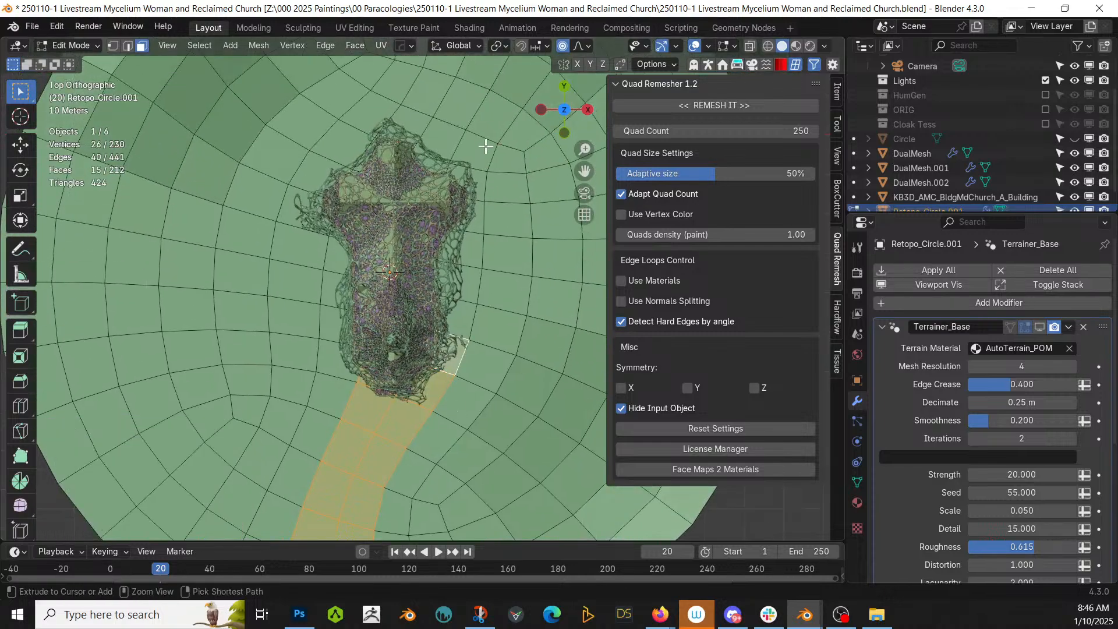
left_click(475, 151, "ctrl")
left_click(380, 106, "ctrl")
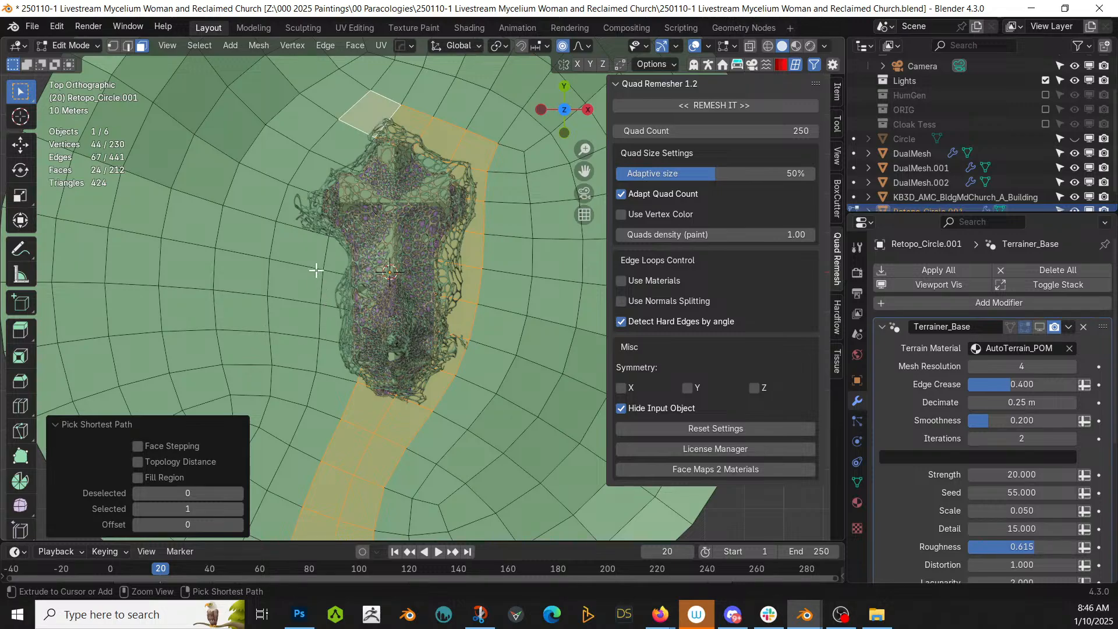
left_click(302, 247, "ctrl")
left_click(335, 252, "ctrl")
left_click(349, 363, "ctrl")
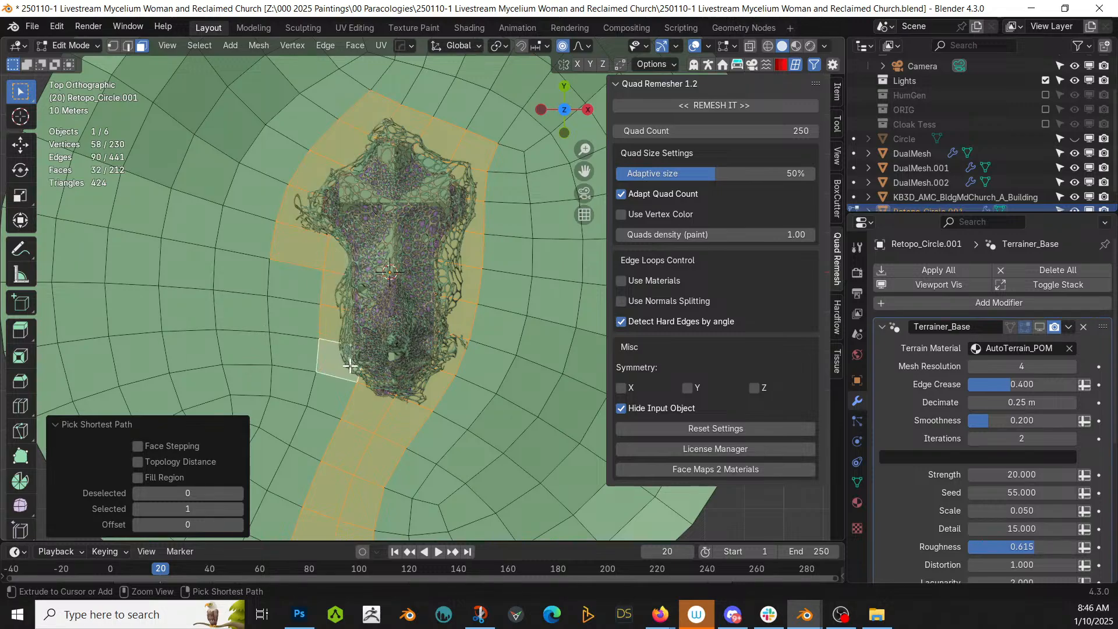
left_click(346, 389, "ctrl")
Isolate the terrain mesh and add the faces enclosed by the ring to the selection with Circle Select.
key("KP_Divide")
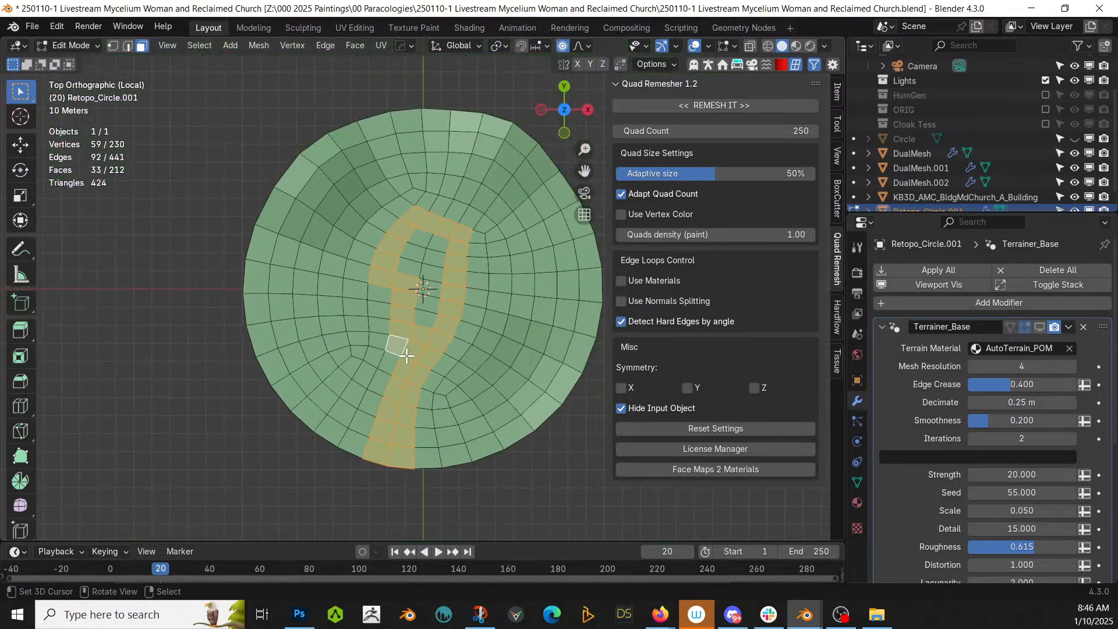
key("c")
mouse_move(434, 324)
left_mouse_down()
mouse_move(419, 251)
mouse_move(444, 206)
left_mouse_up()
key("Escape")
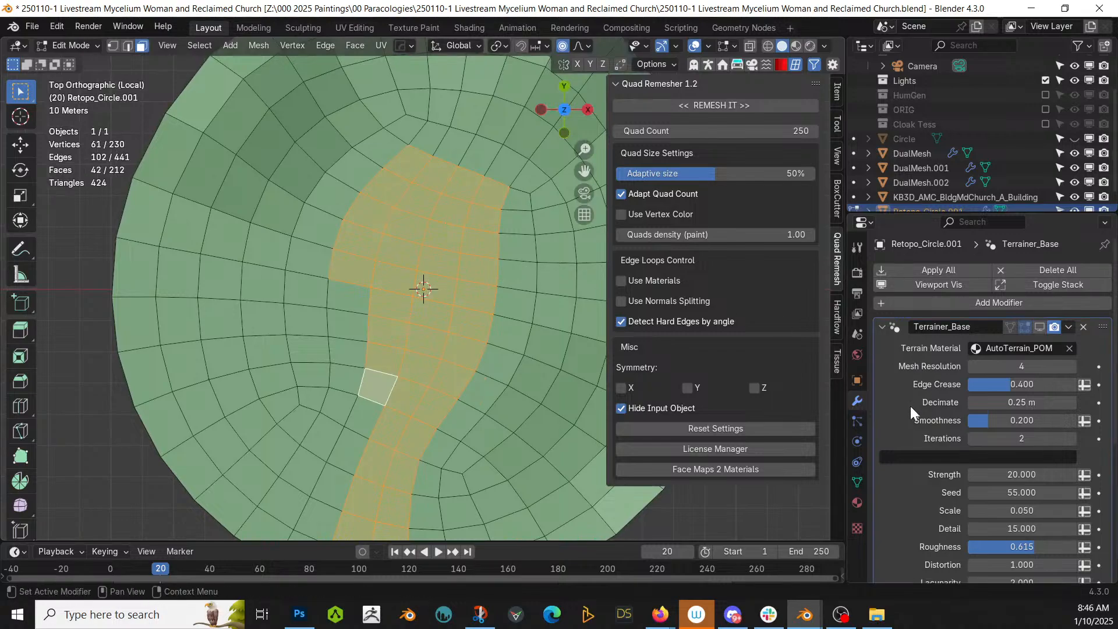
Create a vertex group named Detail and assign the selected faces to it.
left_click(857, 482)
left_click(1099, 316)
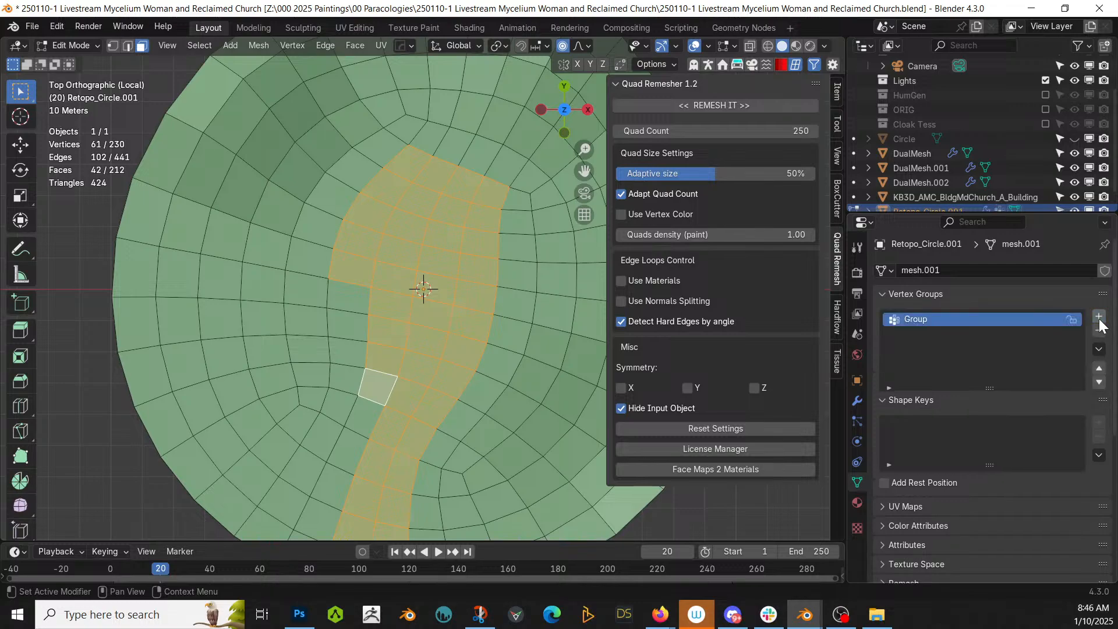
double_click(915, 319)
type("Detail")
key("Return")
left_click(907, 407)
Leave mesh editing, show the Terrainer_Base modifier in the viewport within the full scene, and save the file.
key("Tab")
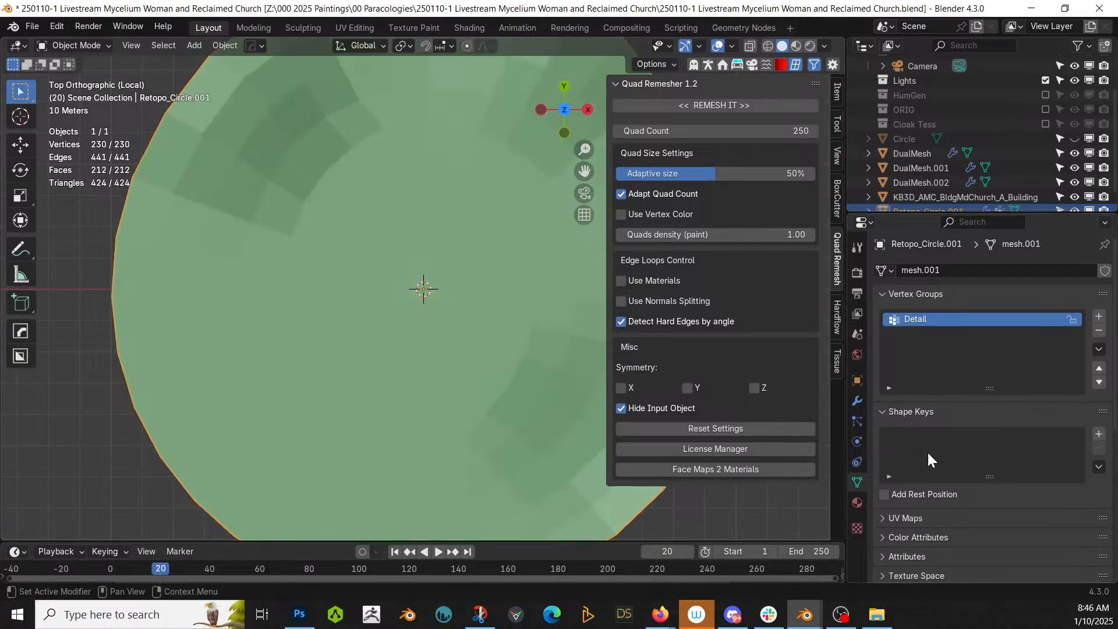
left_click(858, 400)
left_click(1039, 326)
mouse_move(280, 315)
middle_mouse_down()
mouse_move(223, 207)
mouse_move(258, 179)
mouse_move(332, 242)
mouse_move(387, 226)
mouse_move(426, 256)
mouse_move(427, 229)
mouse_move(348, 226)
mouse_move(399, 257)
middle_mouse_up()
key("slash")
scroll(348, 226, "up", 3)
key("ctrl+s")
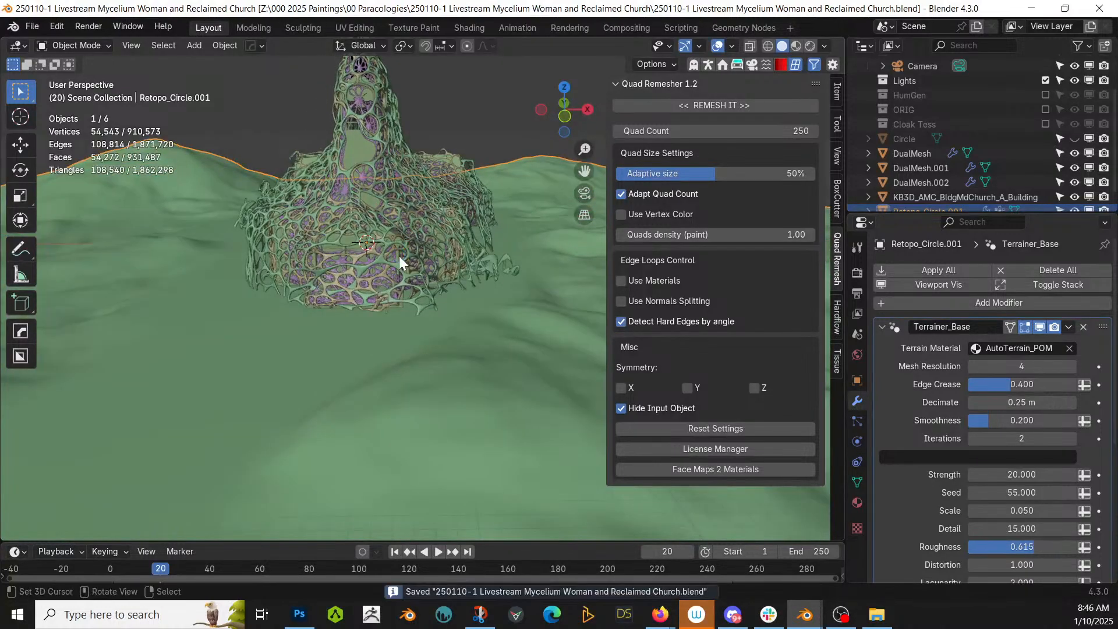
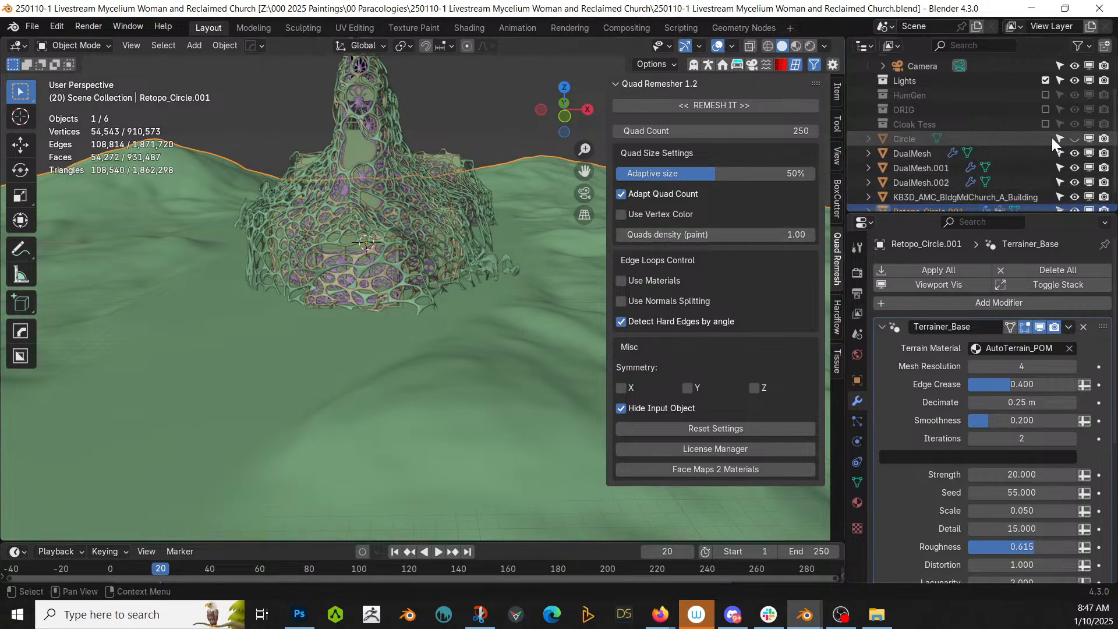
Enable the HumGen collection and move its human figure beside the church to about X 16.25 m, Y -12.557 m.
left_click(1045, 95)
left_click(931, 111)
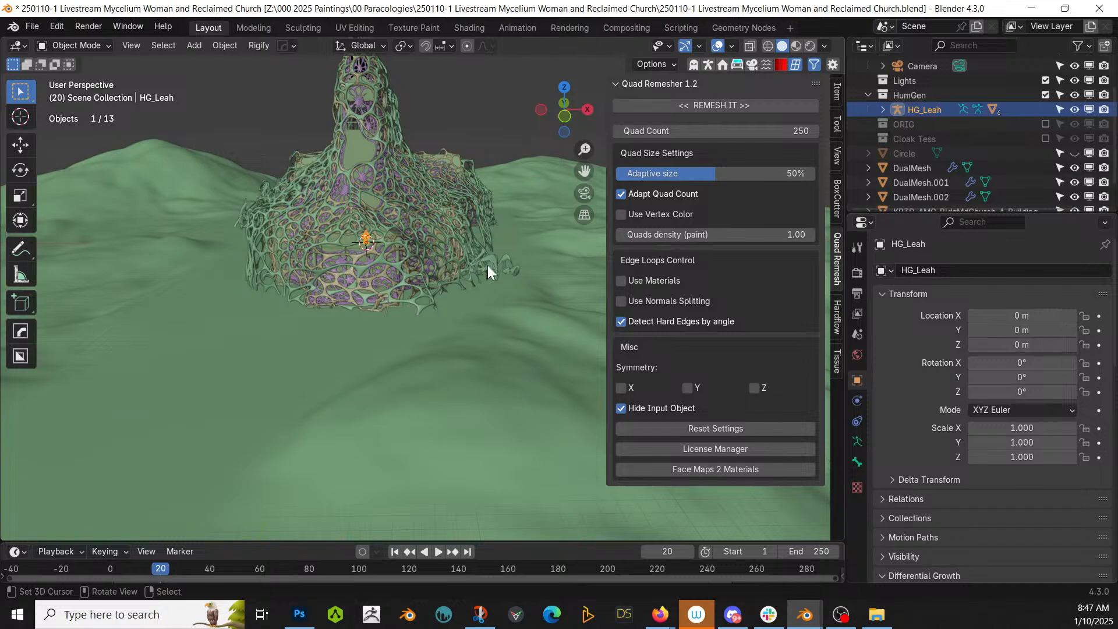
key("KP_7")
scroll(404, 325, "down", 2)
key("g")
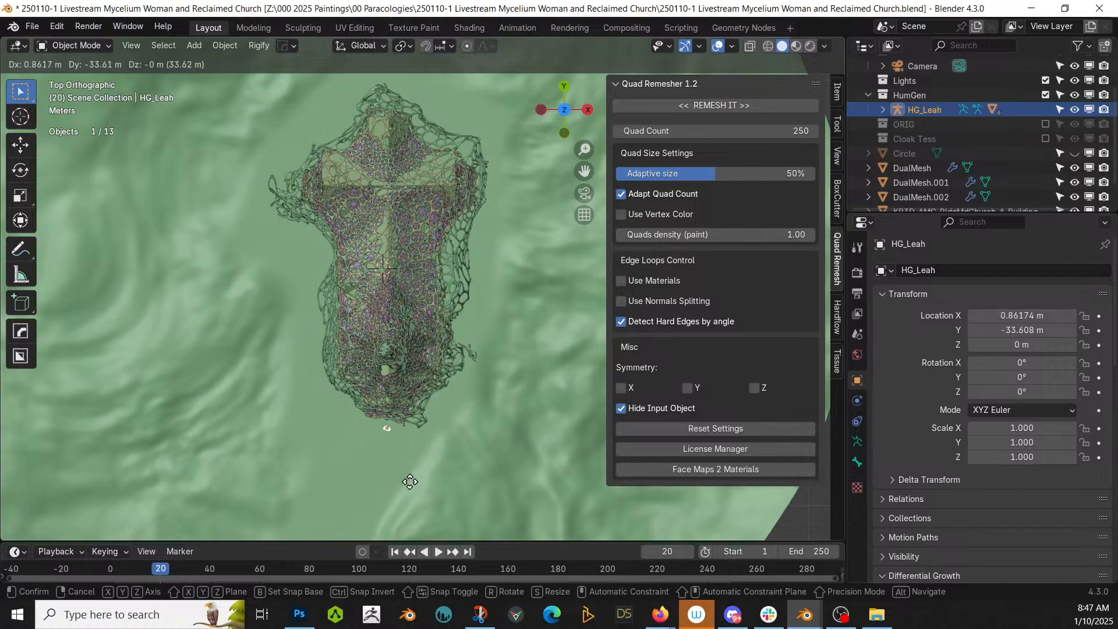
left_click(484, 382)
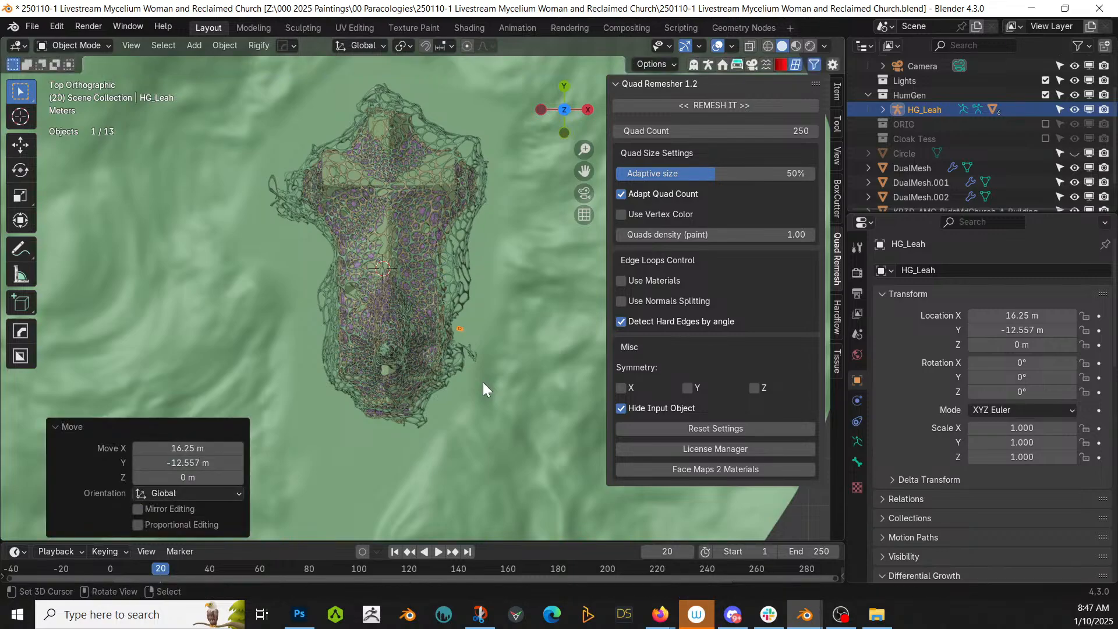
Rotate the human figure around the global Z axis so it faces away from the church.
key("KP_Decimal")
middle_click_drag(483, 382, 435, 416)
scroll(495, 257, "up", 2)
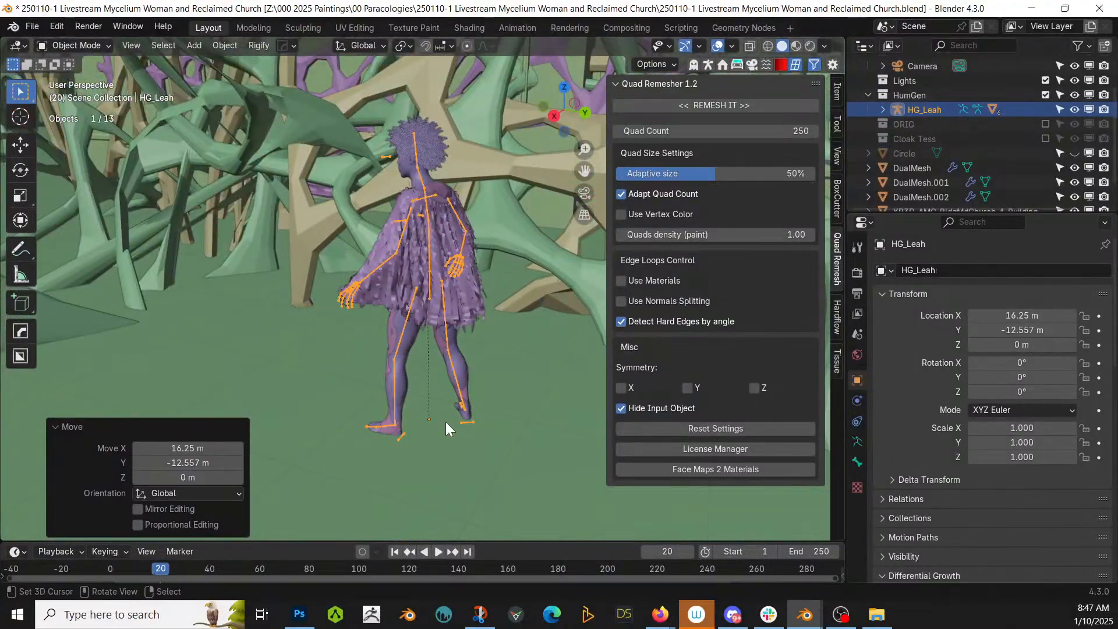
key("r")
key("z")
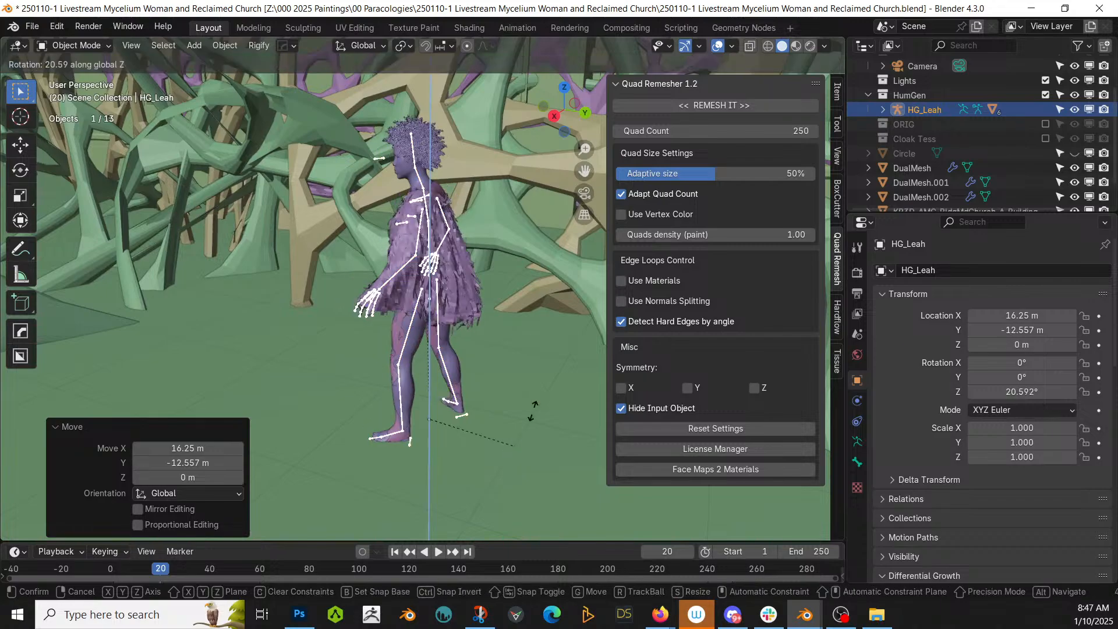
left_click(477, 354)
middle_click_drag(476, 354, 484, 315)
Set the viewport level of DualMesh.001's Subdivision modifier to 2.
left_click(258, 309)
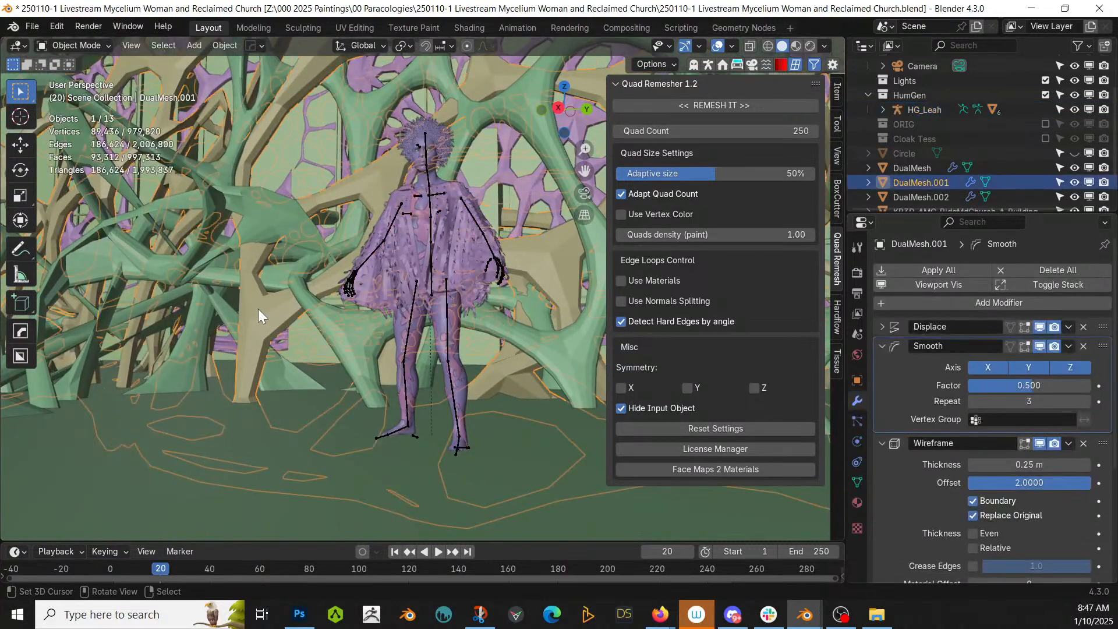
scroll(1091, 522, "down", 3)
scroll(1091, 522, "down", 3)
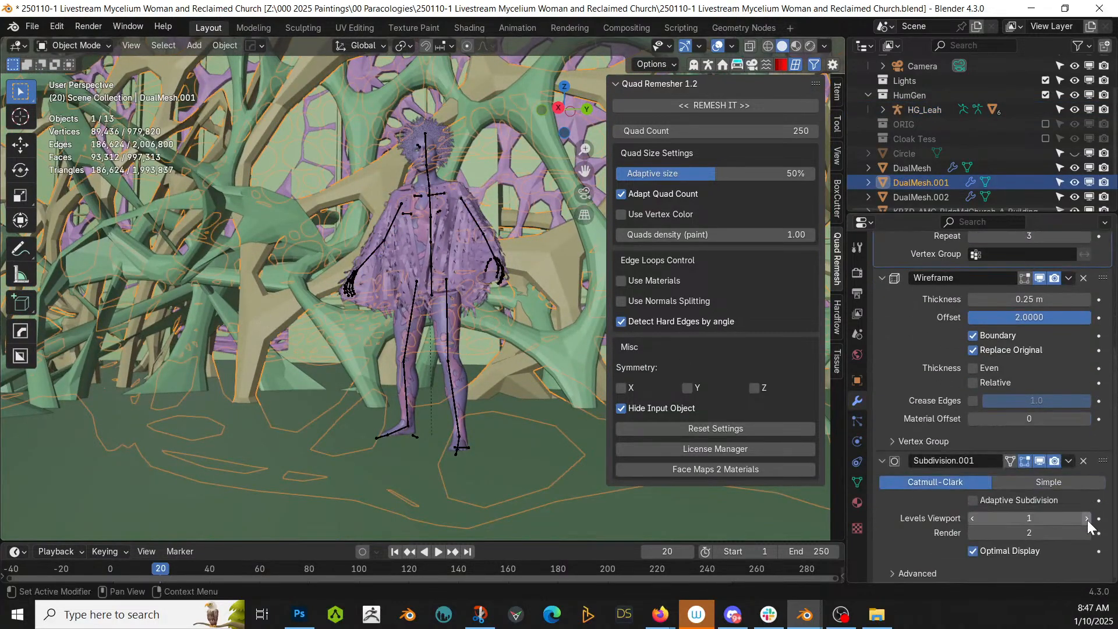
left_click(1087, 519)
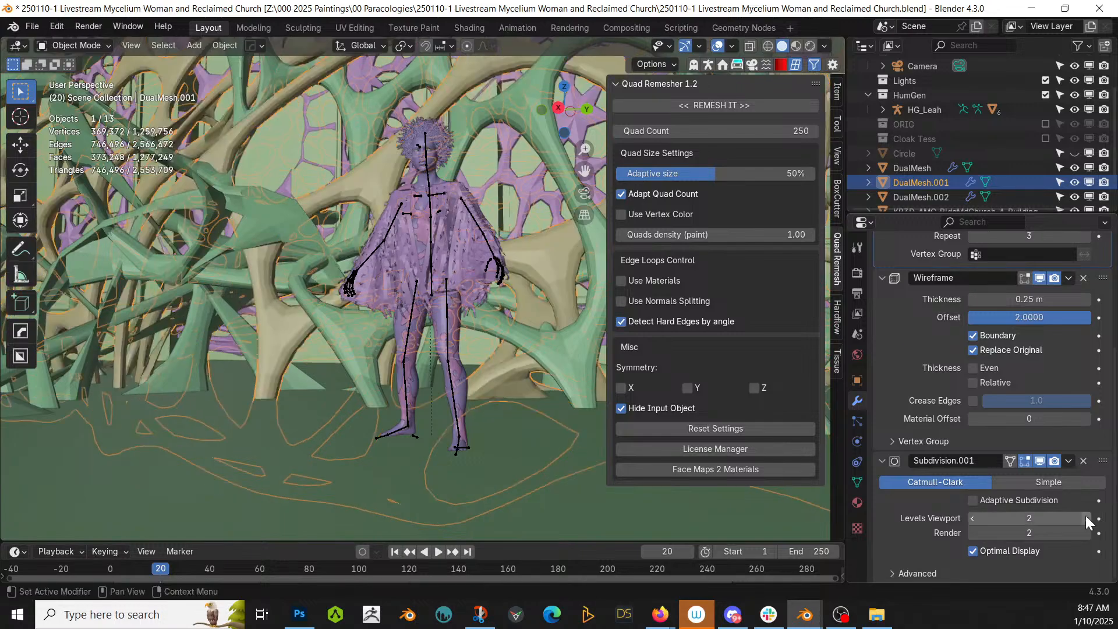
Check the church building's modifiers and set the render level of DualMesh.002's Subdivision modifier to 3.
middle_click_drag(350, 274, 267, 222)
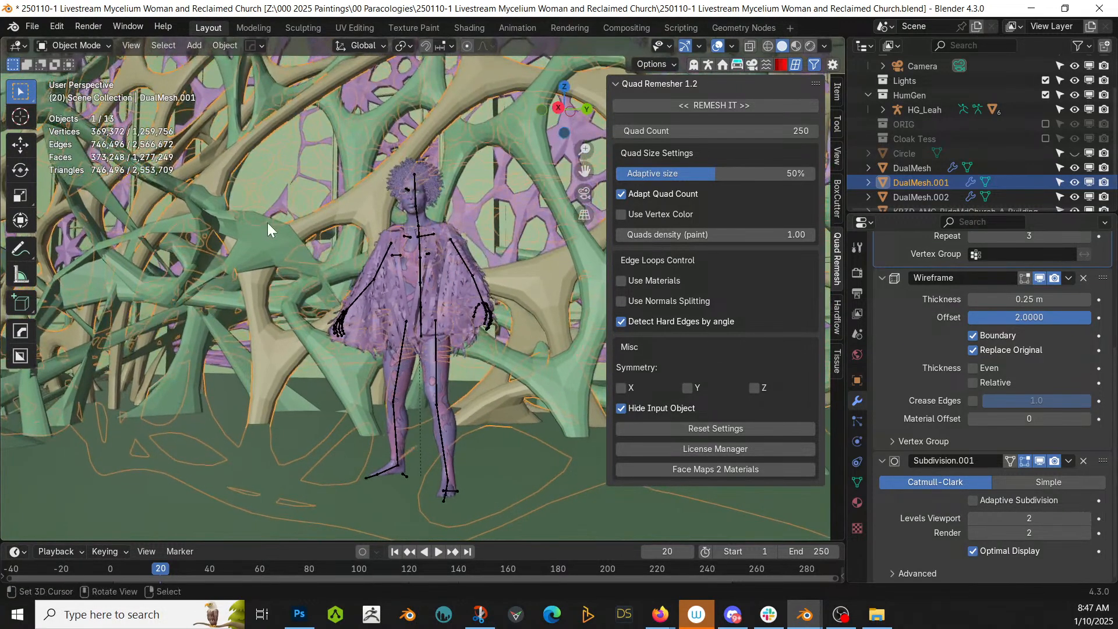
left_click(267, 223)
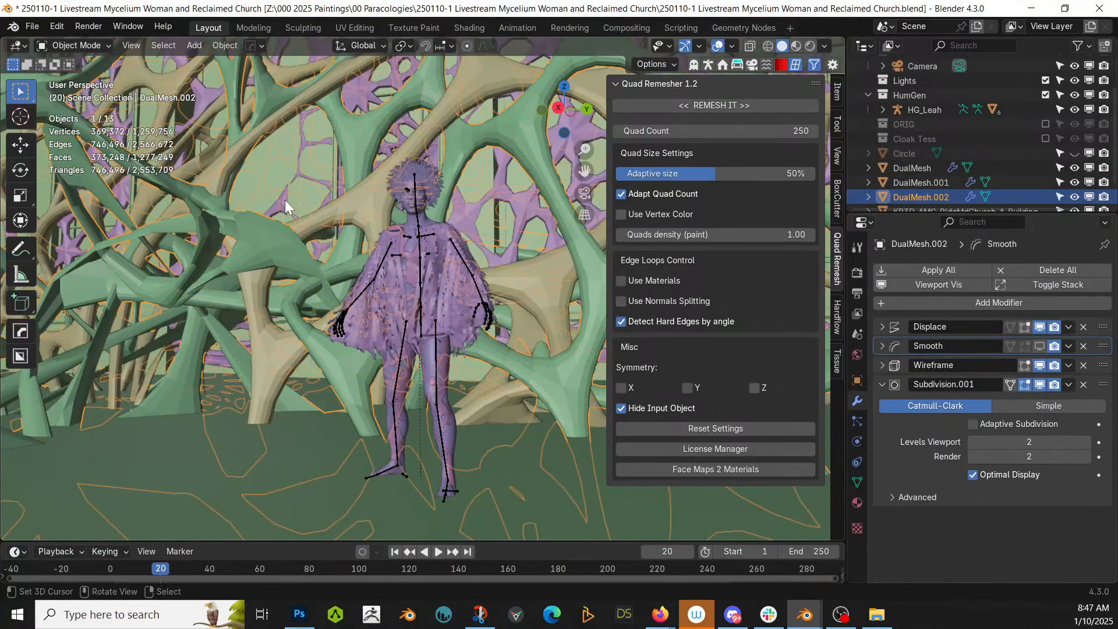
left_click(340, 212)
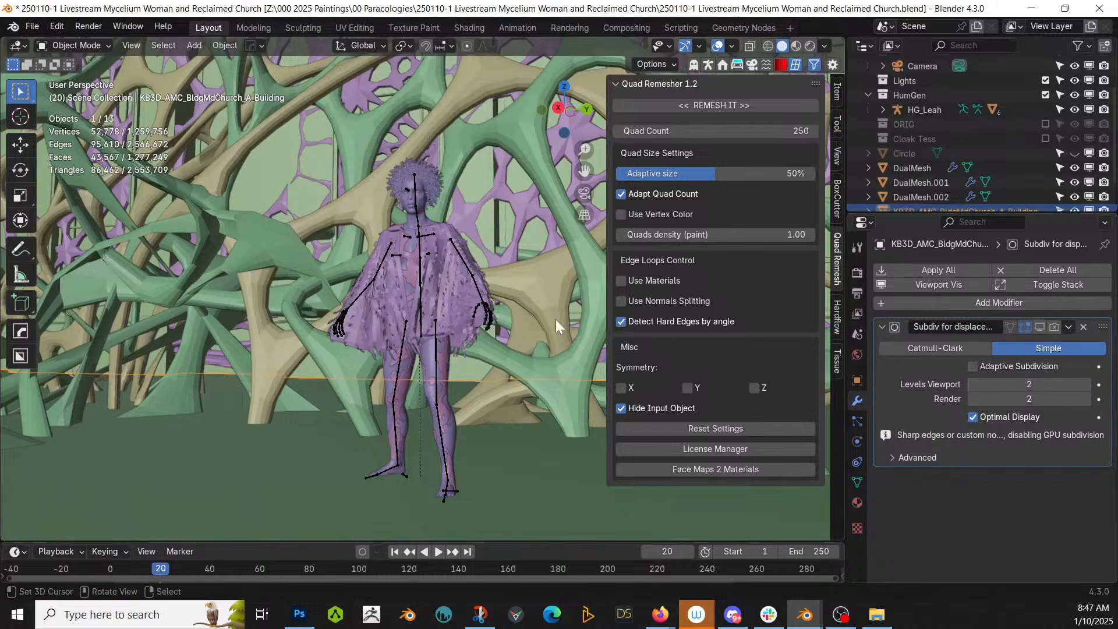
left_click(285, 240)
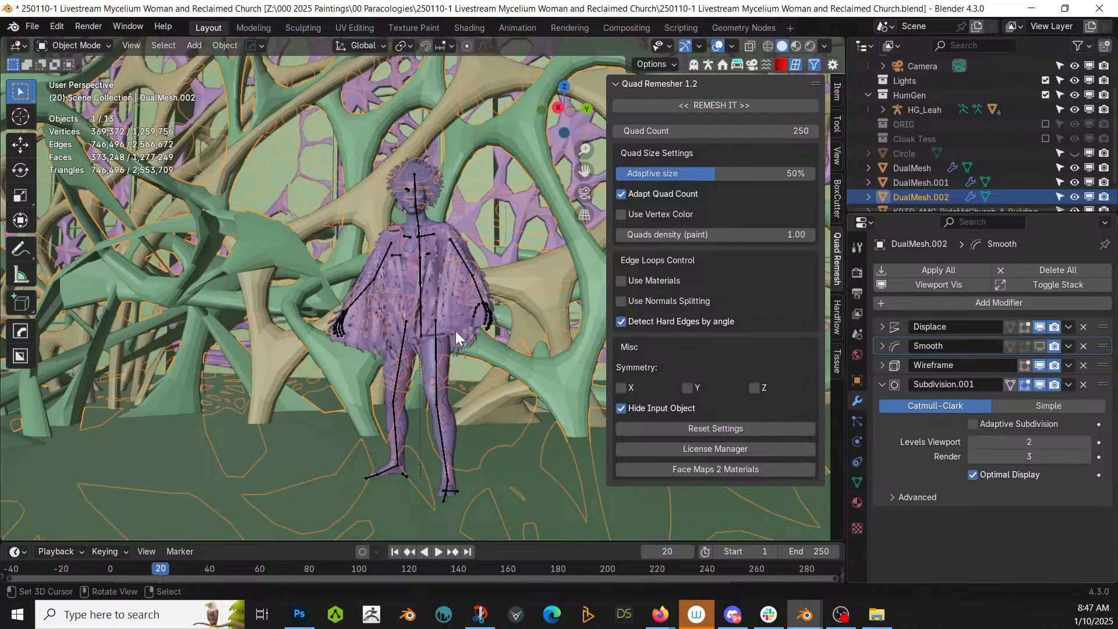
Examine the human figure's scale and placement against the surrounding mycelium mesh, up close and from farther away.
scroll(440, 332, "up", 5)
scroll(440, 332, "up", 2)
middle_click_drag(441, 332, 410, 370)
scroll(251, 355, "down", 4)
scroll(252, 356, "down", 3)
scroll(455, 432, "up", 4)
scroll(419, 442, "down", 5)
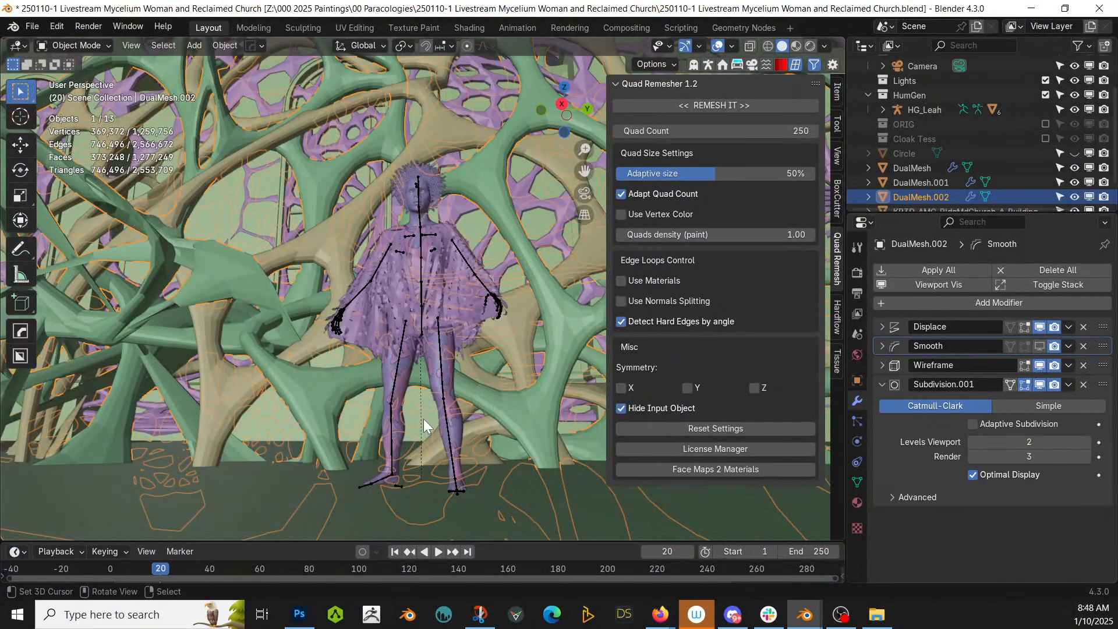
scroll(396, 343, "down", 3)
middle_click_drag(404, 338, 473, 390)
scroll(439, 362, "down", 4)
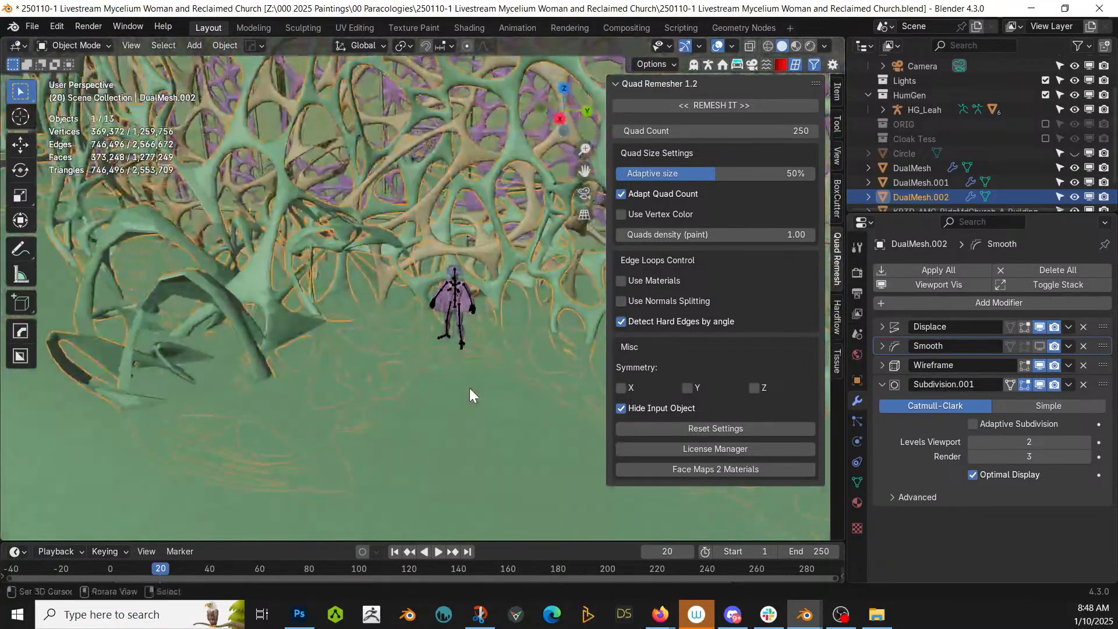
Save the scene file with the placed figure and updated mesh subdivision.
key("ctrl+s")
scroll(427, 347, "down", 6)
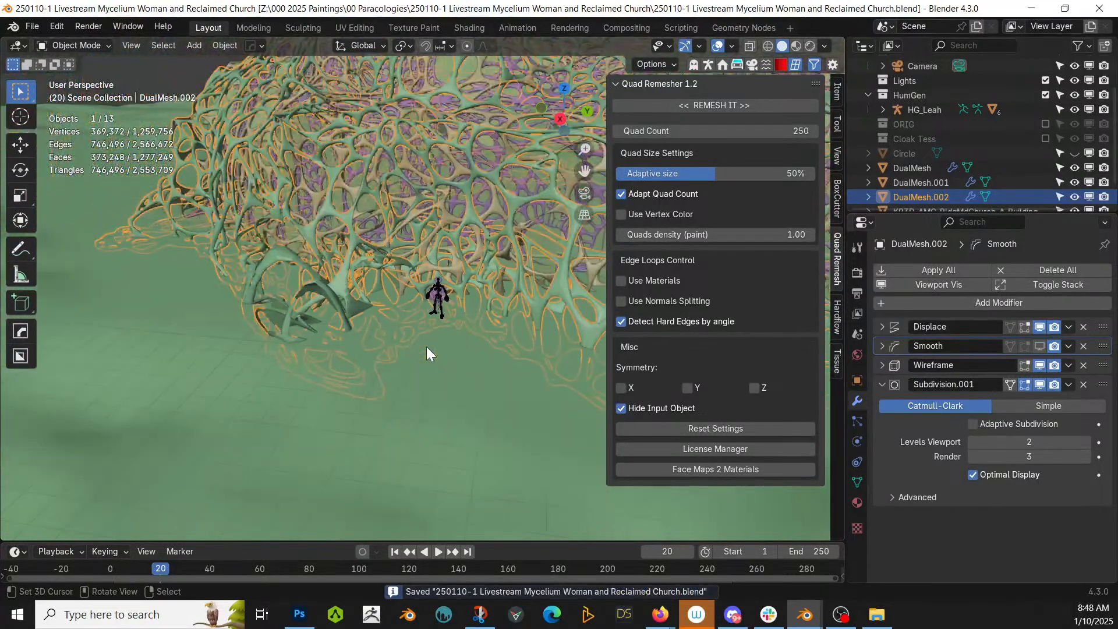
middle_click_drag(426, 347, 484, 345)
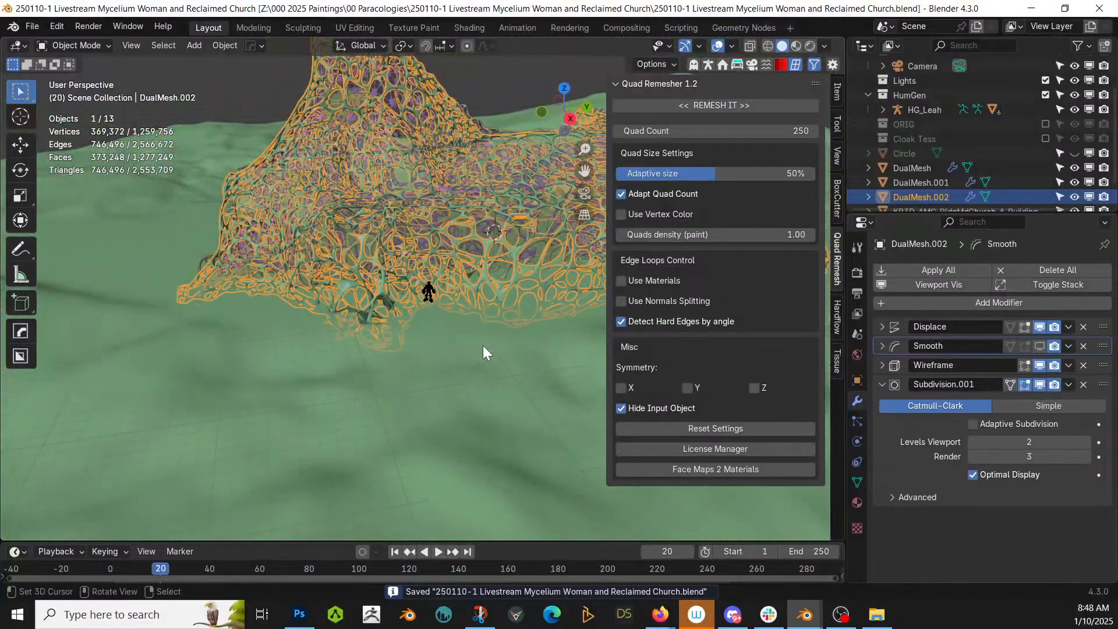
Select the KB3D church building and switch the viewport to rendered shading.
left_click(151, 215)
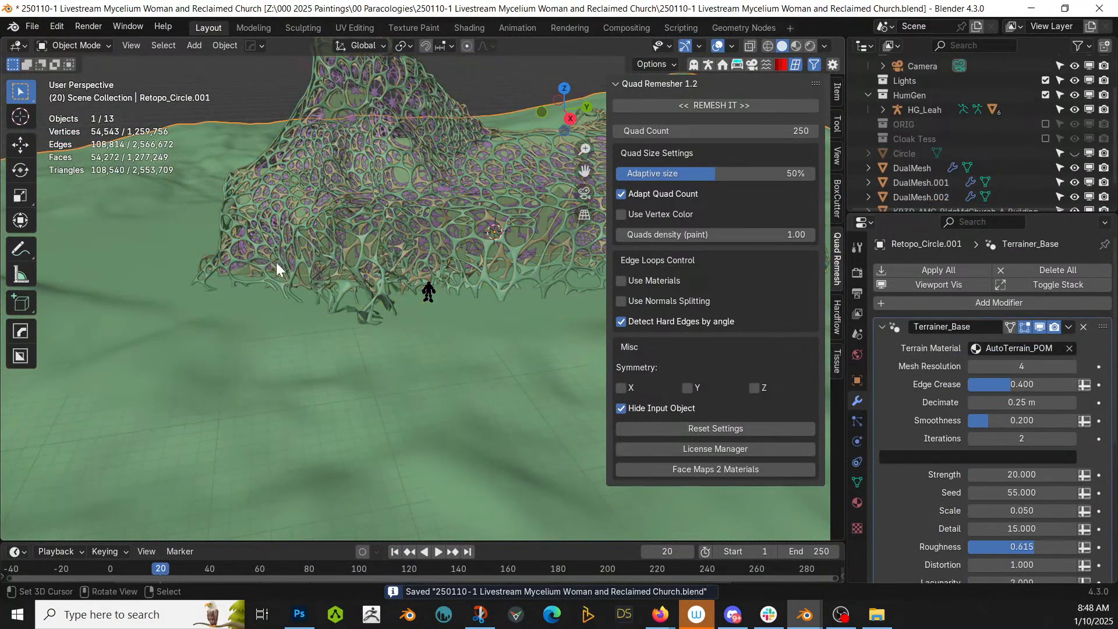
middle_click_drag(306, 282, 333, 283)
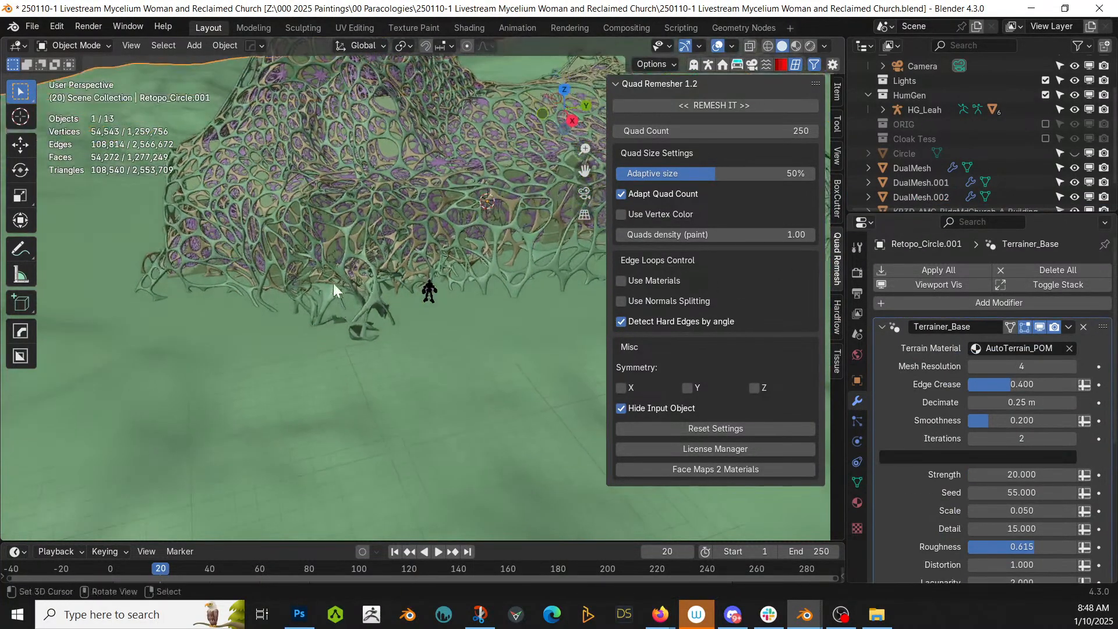
left_click(329, 227)
left_click(330, 227)
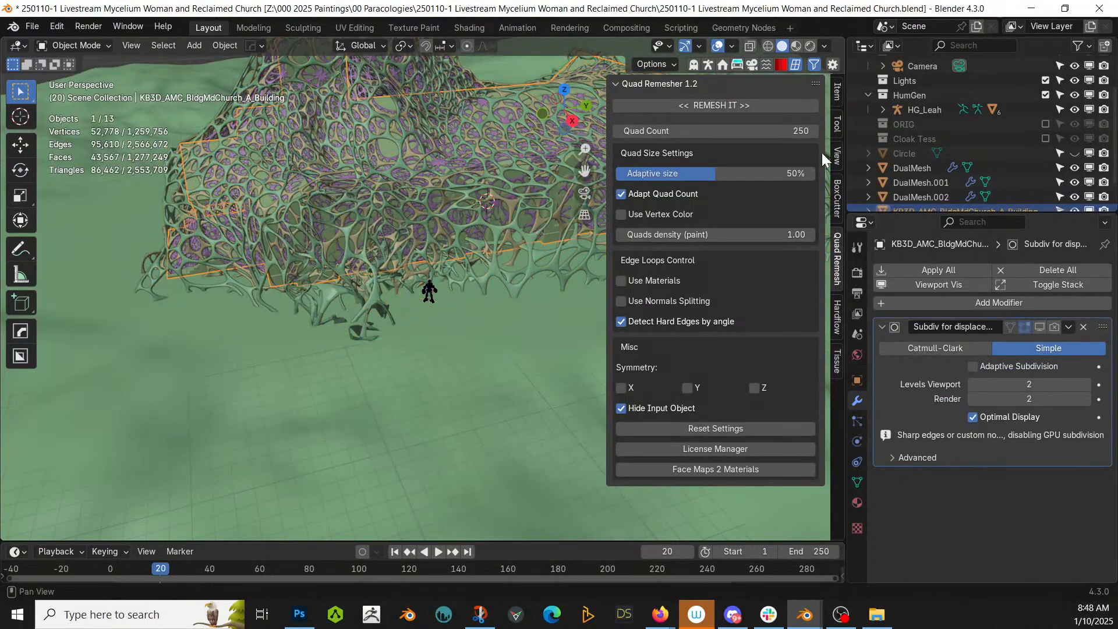
key("z")
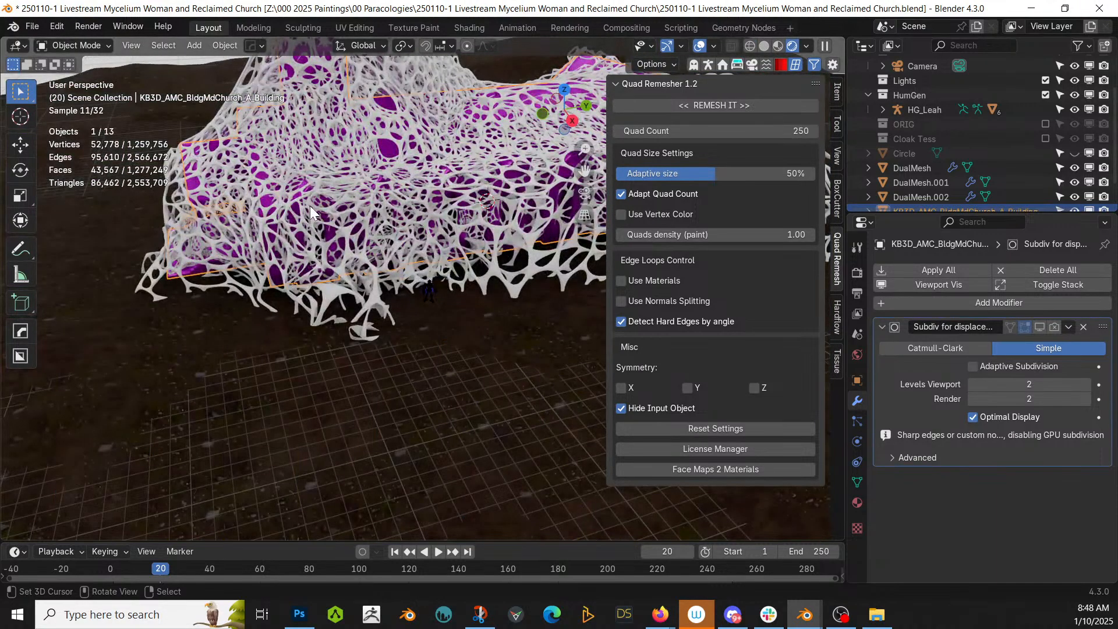
Start a search for the scene's missing files and browse to the 00 3D ASSETS folder.
left_click(34, 24)
mouse_move(98, 246)
mouse_move(90, 281)
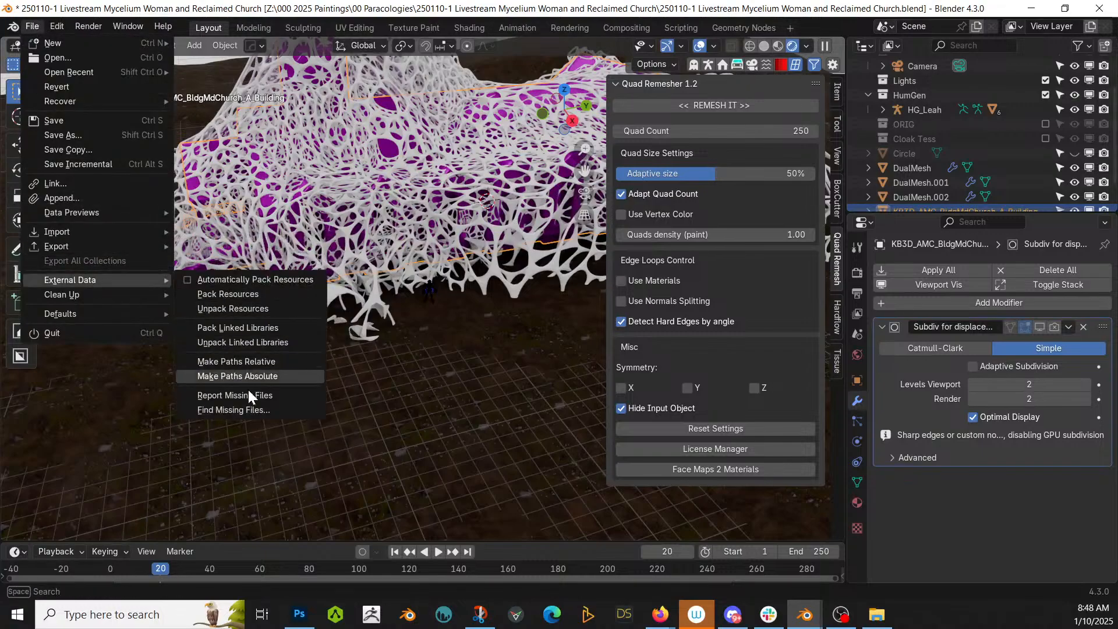
left_click(251, 408)
scroll(228, 489, "down", 5)
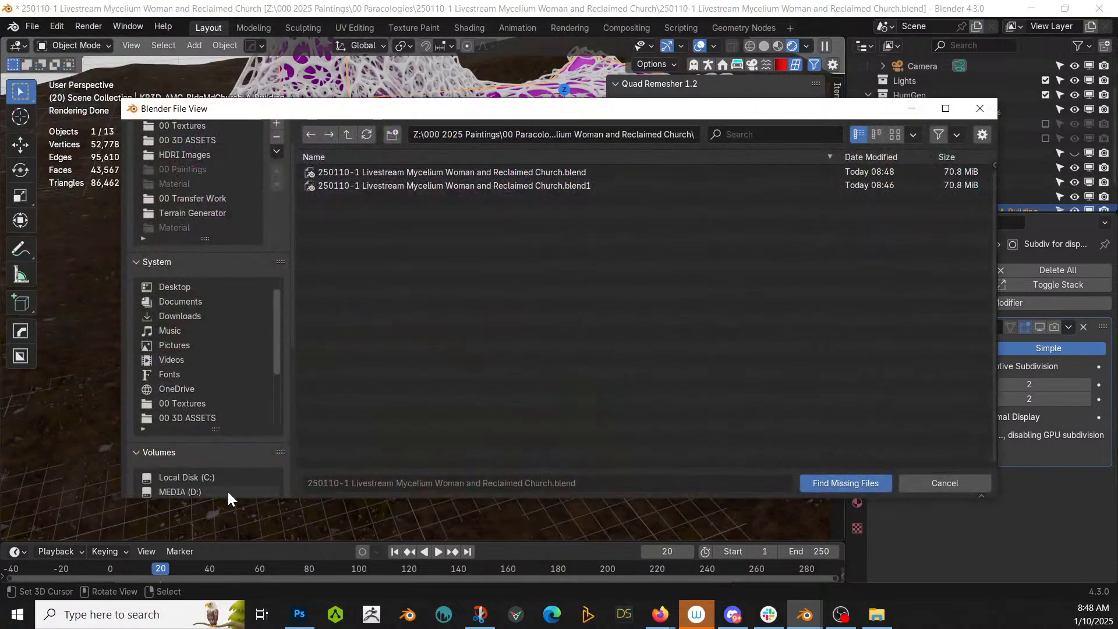
scroll(231, 491, "down", 2)
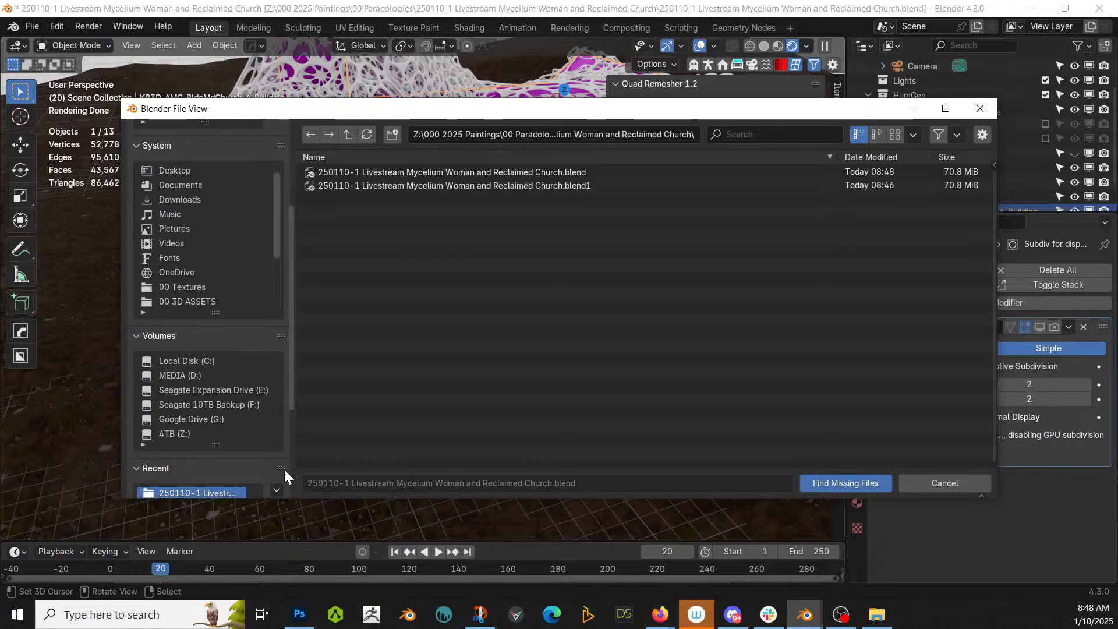
scroll(284, 467, "down", 4)
scroll(205, 449, "up", 1)
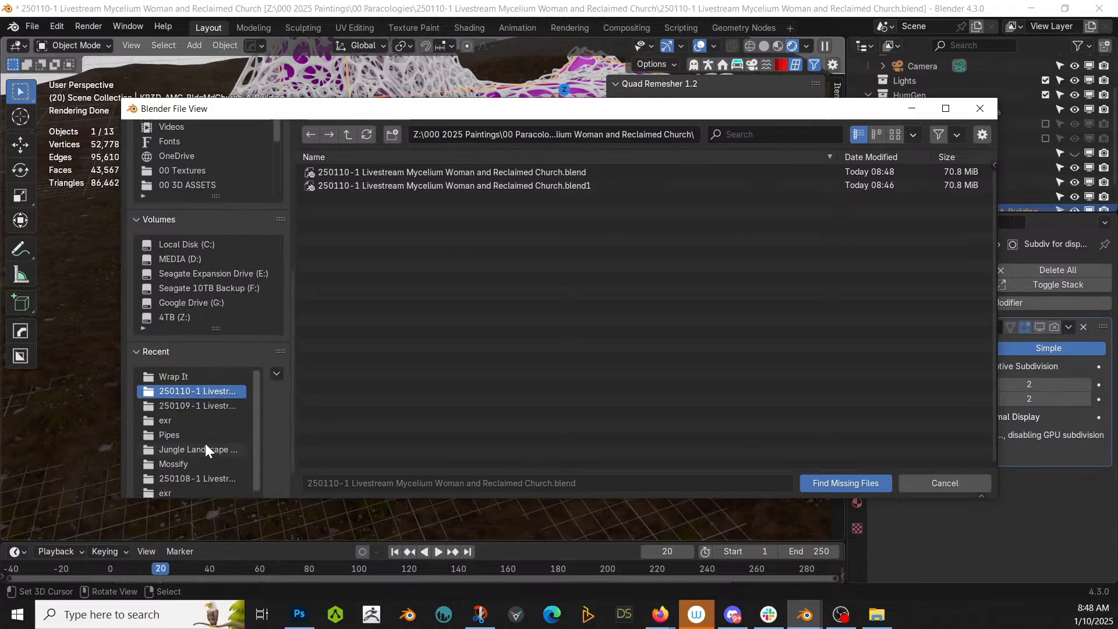
scroll(209, 456, "down", 1)
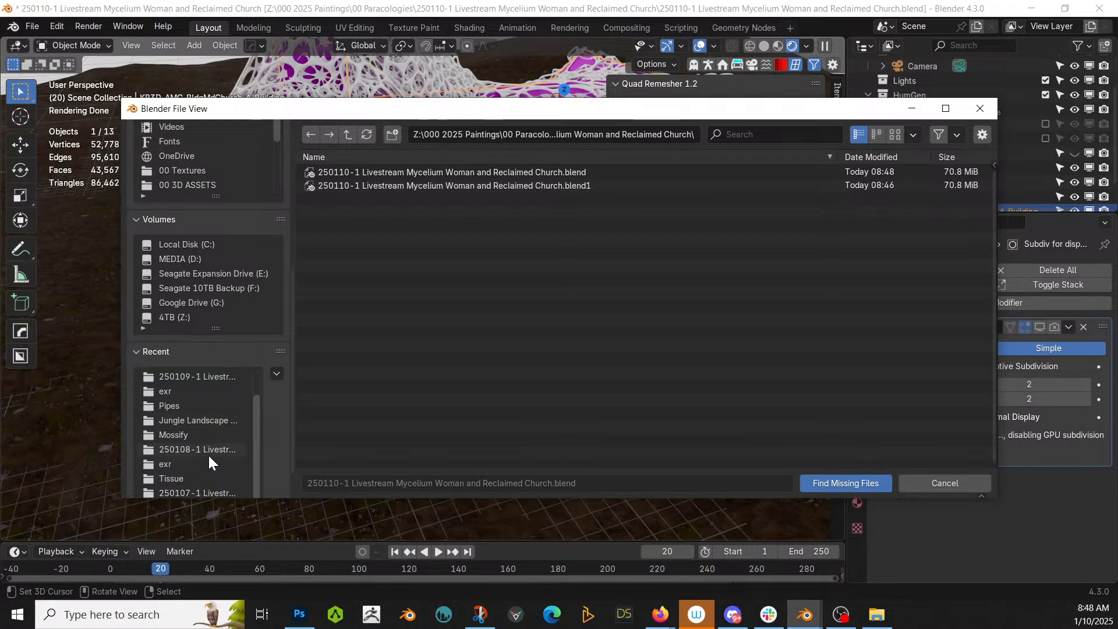
left_click(207, 184)
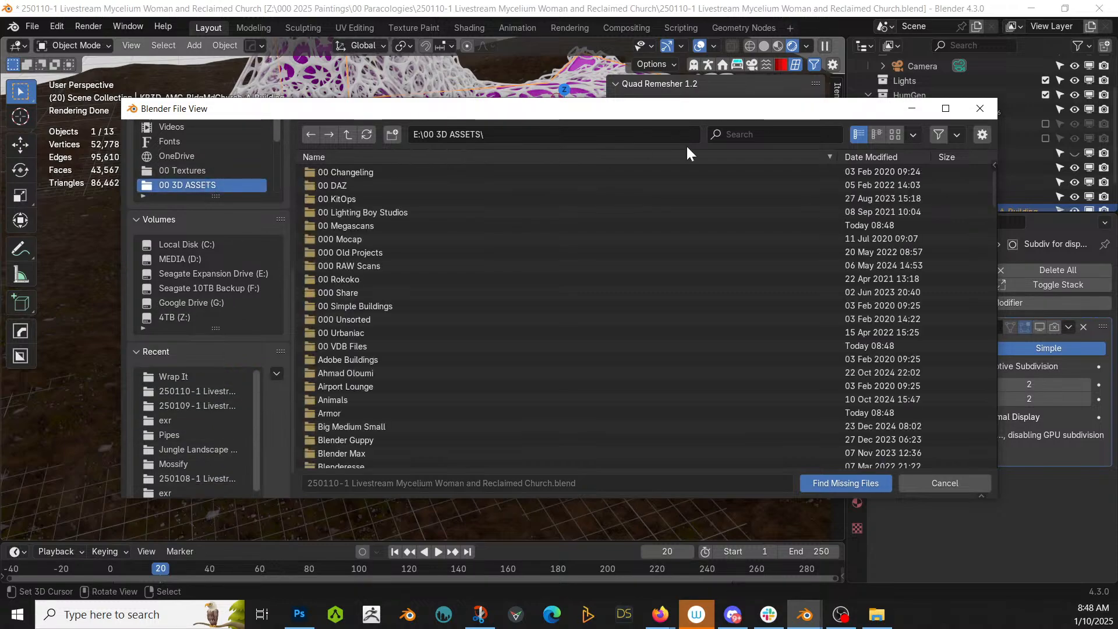
Relink the missing textures from the Kitbash3d - Americana folder's kb3d_americana.png.2k subfolder and save the scene.
left_click(755, 135)
type("amer")
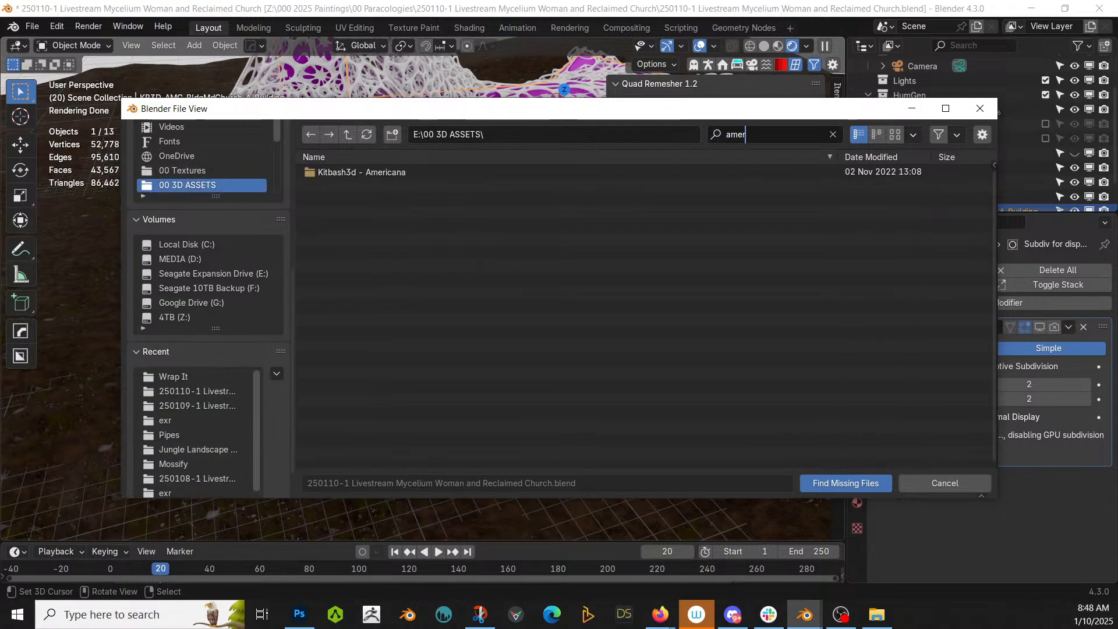
double_click(391, 173)
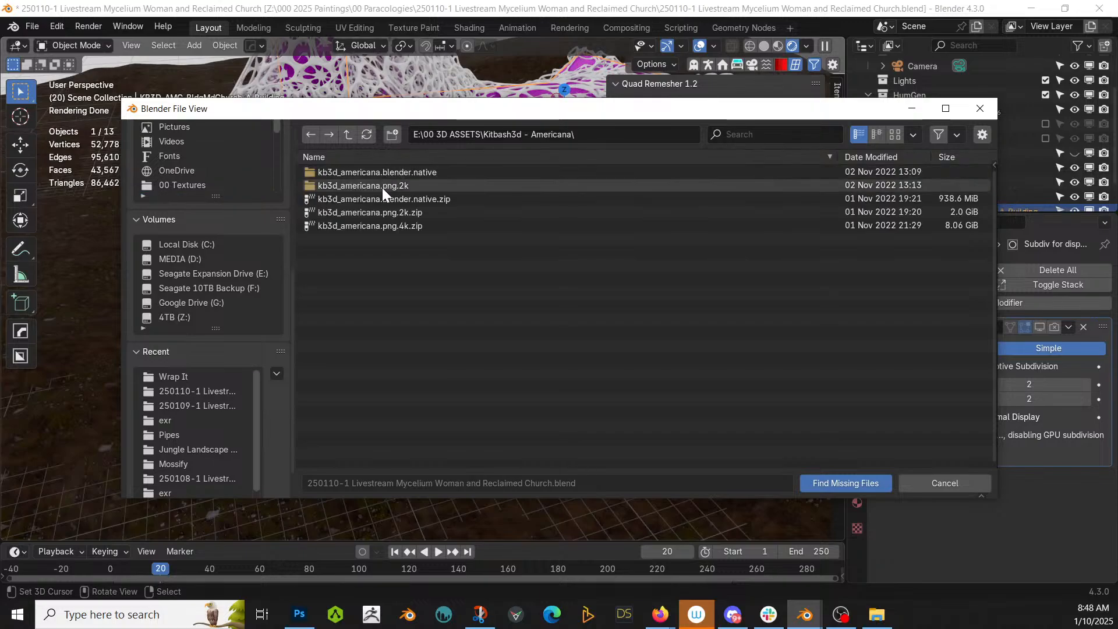
double_click(385, 183)
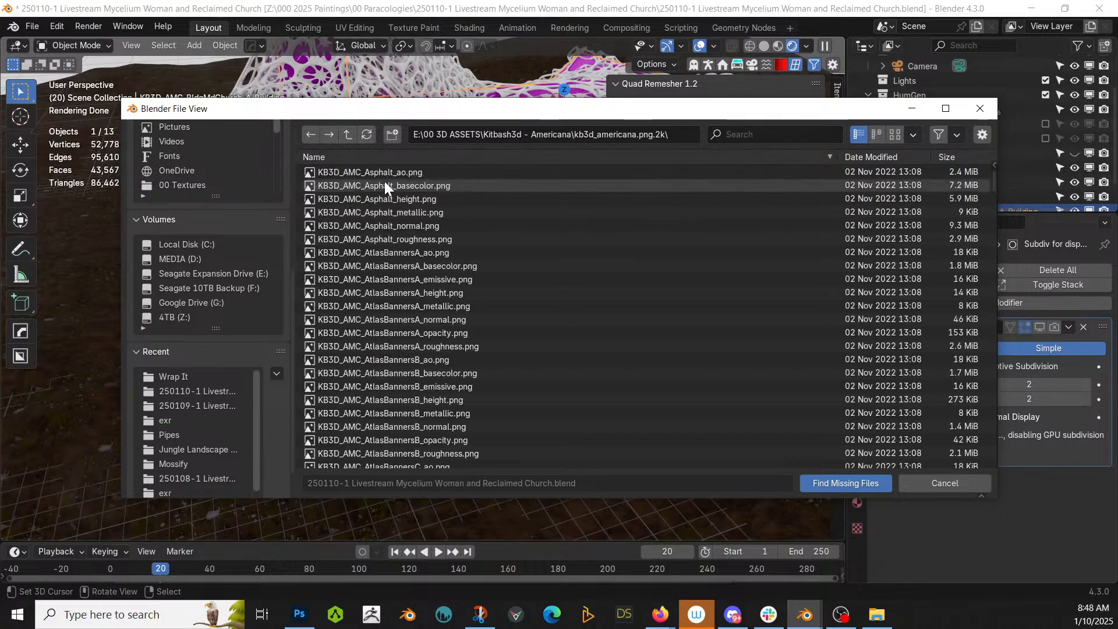
left_click(868, 478)
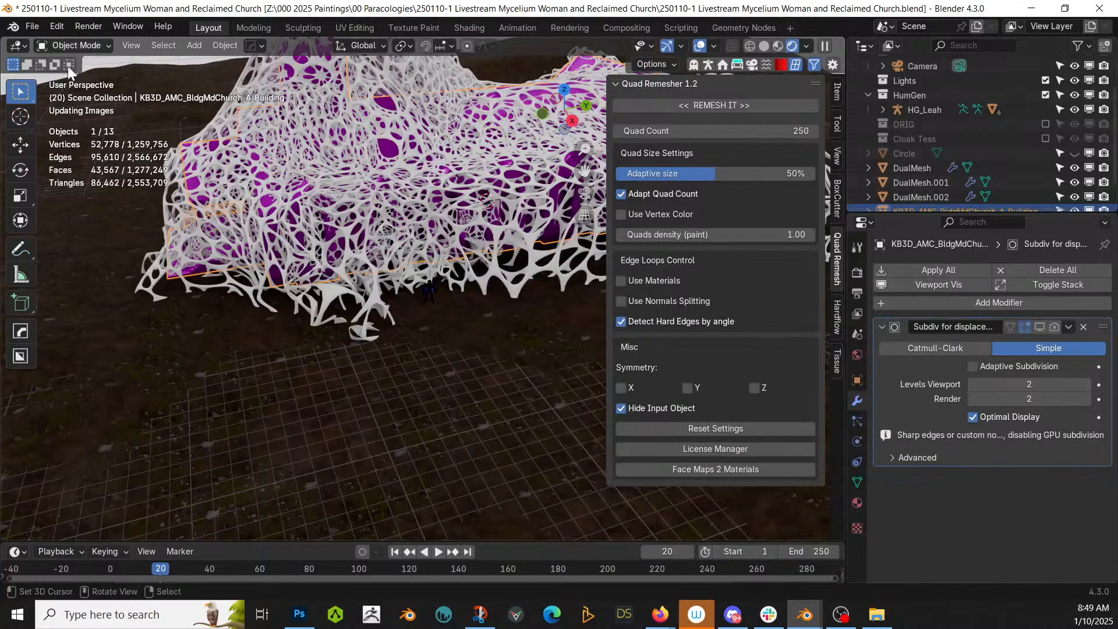
left_click(32, 26)
left_click(69, 119)
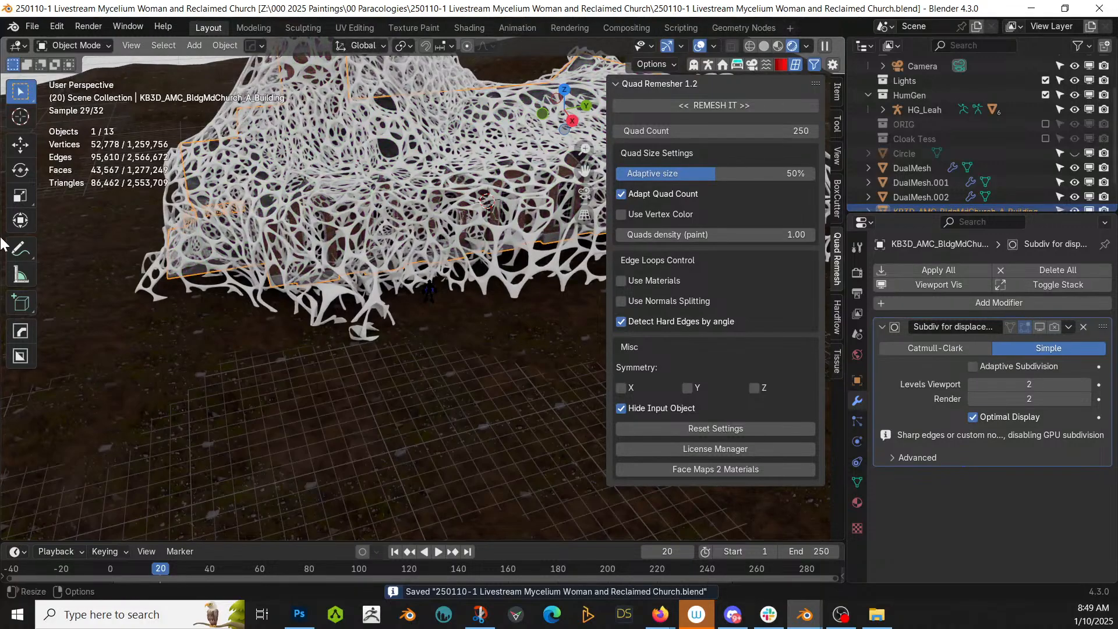
Switch the viewport to solid shading and select the terrain, Retopo_Circle.001.
mouse_move(204, 396)
middle_mouse_down()
mouse_move(303, 331)
mouse_move(281, 316)
mouse_move(313, 355)
middle_mouse_up()
key("z")
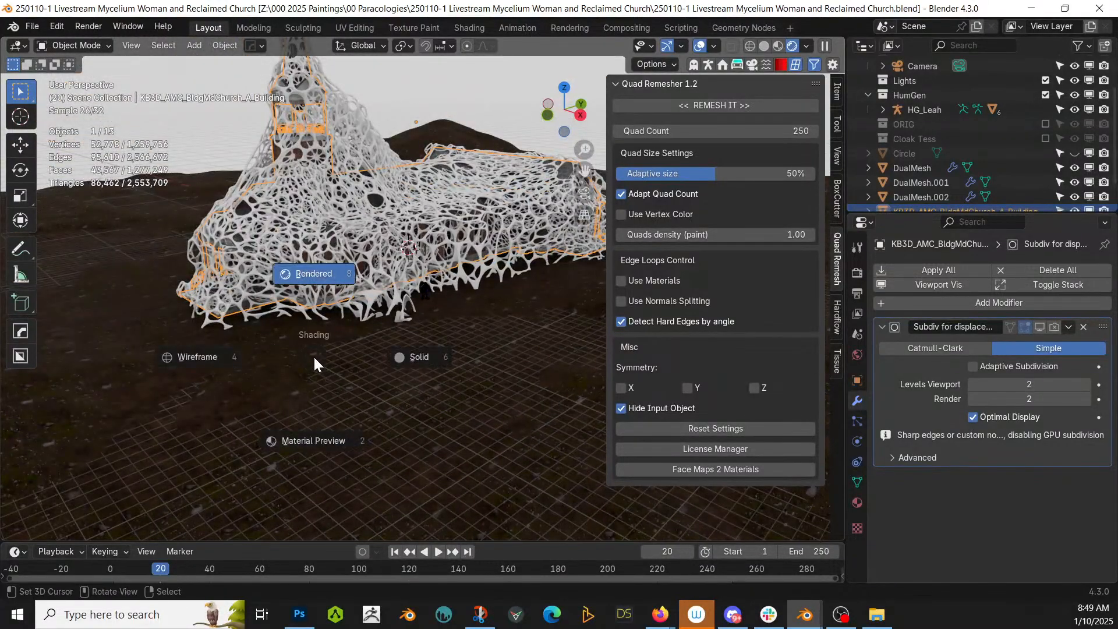
key("6")
middle_click_drag(512, 326, 474, 372)
scroll(473, 365, "down", 1)
right_click(216, 239)
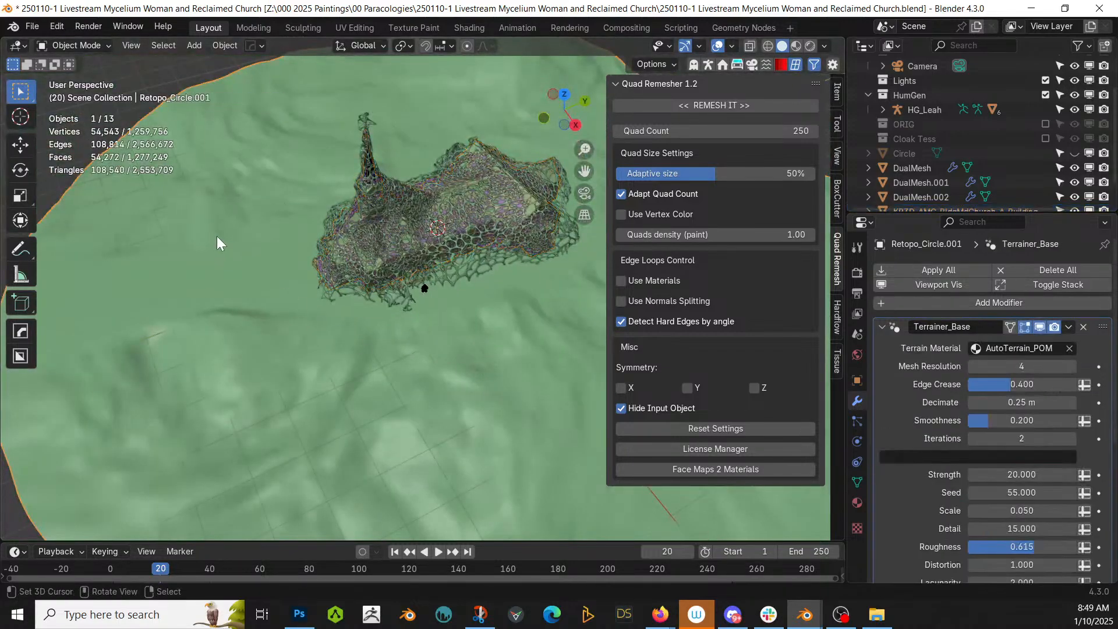
Bring up the Geo-Scatter tools and pick the terrain in the viewport as the scatter emitter.
left_click(755, 63)
left_click(834, 466)
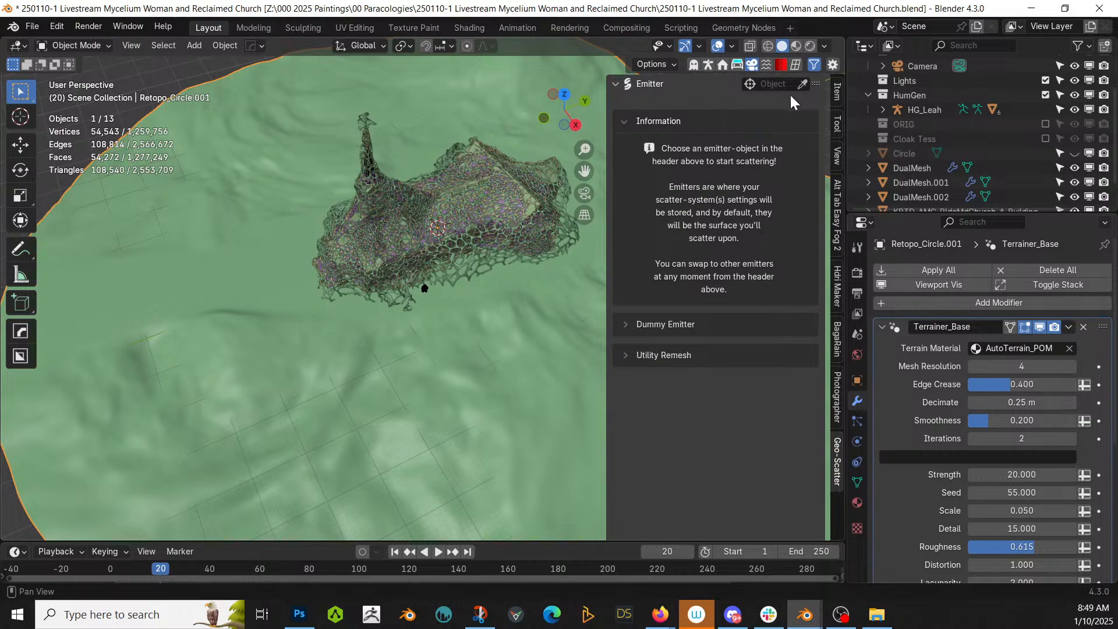
left_click(802, 85)
left_click(229, 192)
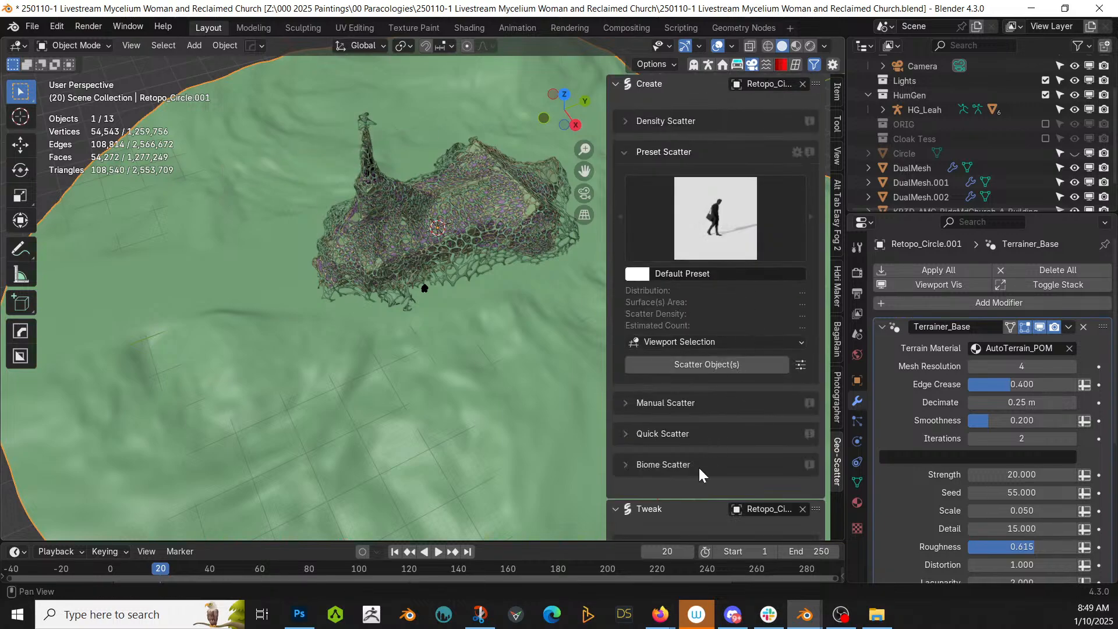
Open the Geo-Scatter biome library maximized, reload it and show TerraScape's jungle biomes.
left_click(630, 463)
left_click(686, 495)
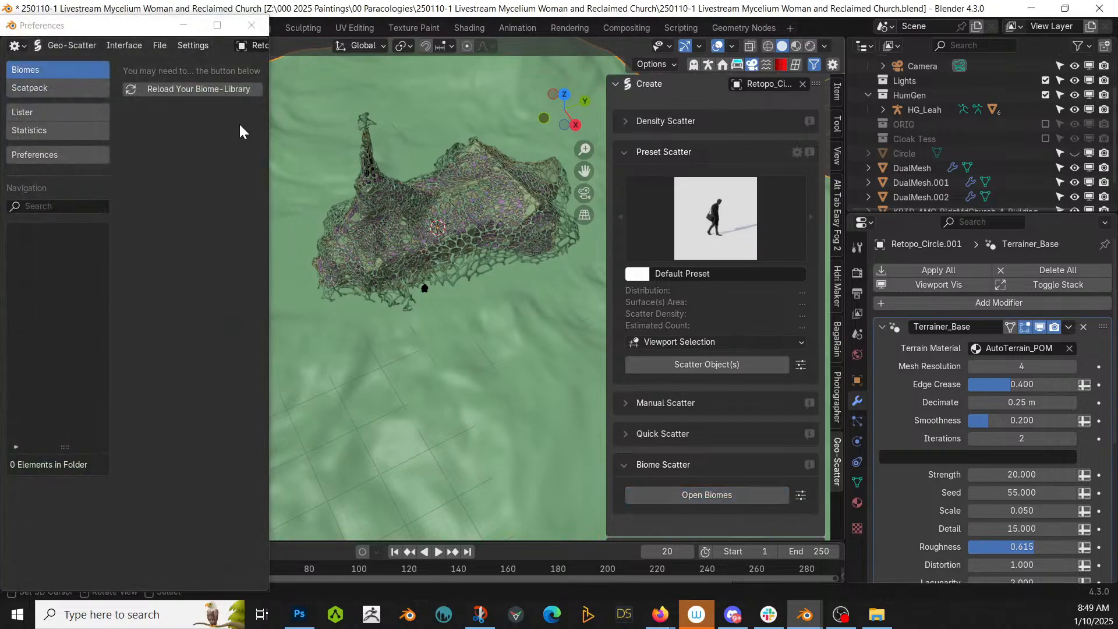
left_click(224, 89)
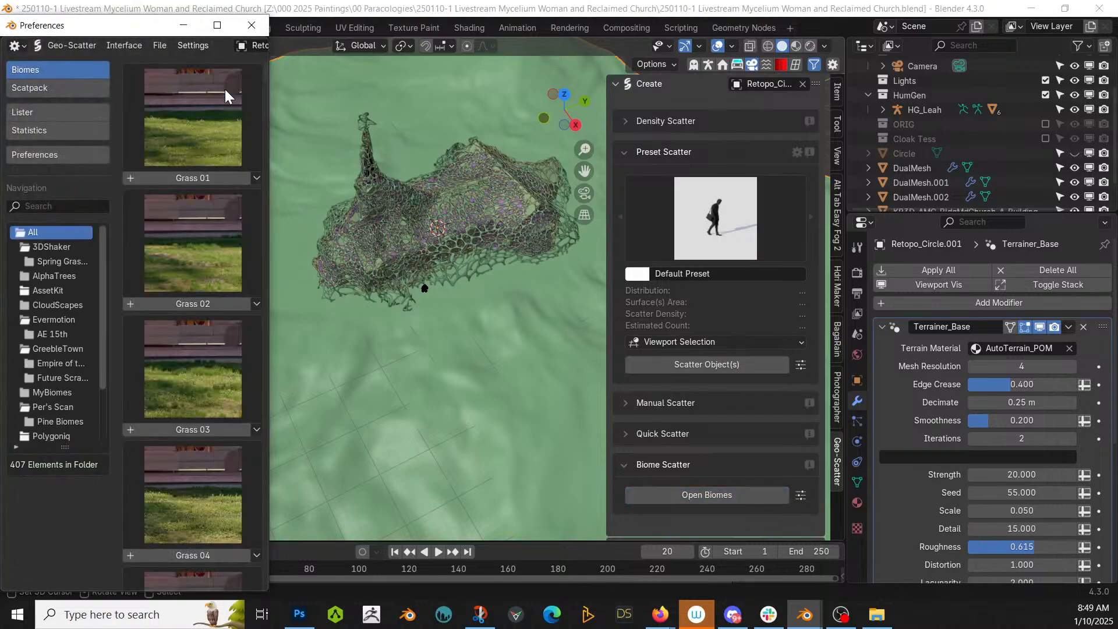
left_click(219, 26)
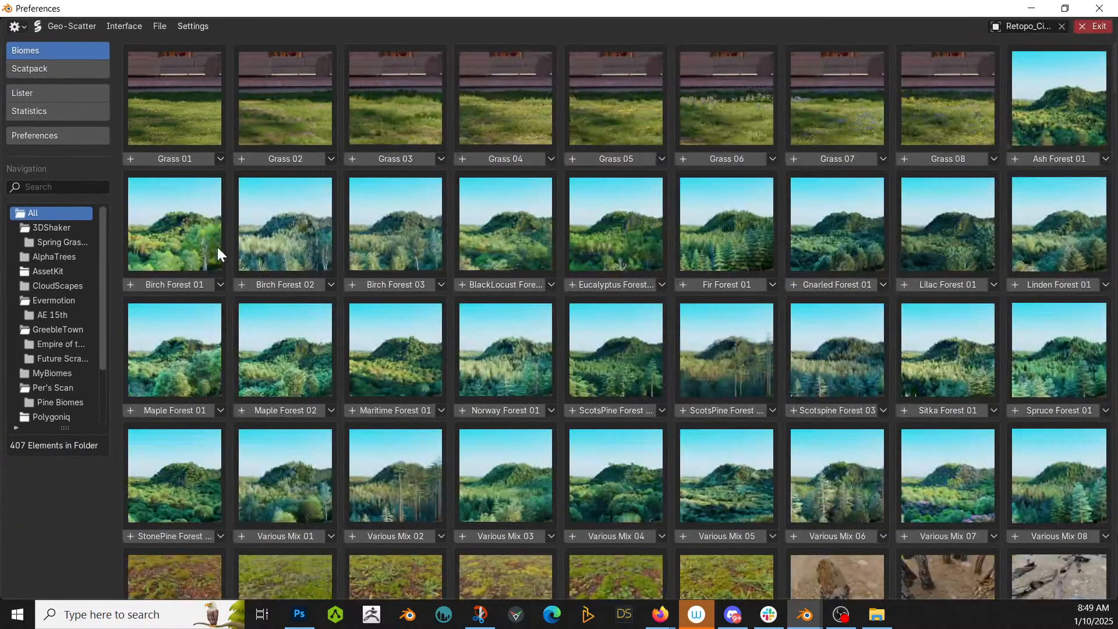
scroll(86, 375, "down", 3)
left_click(63, 404)
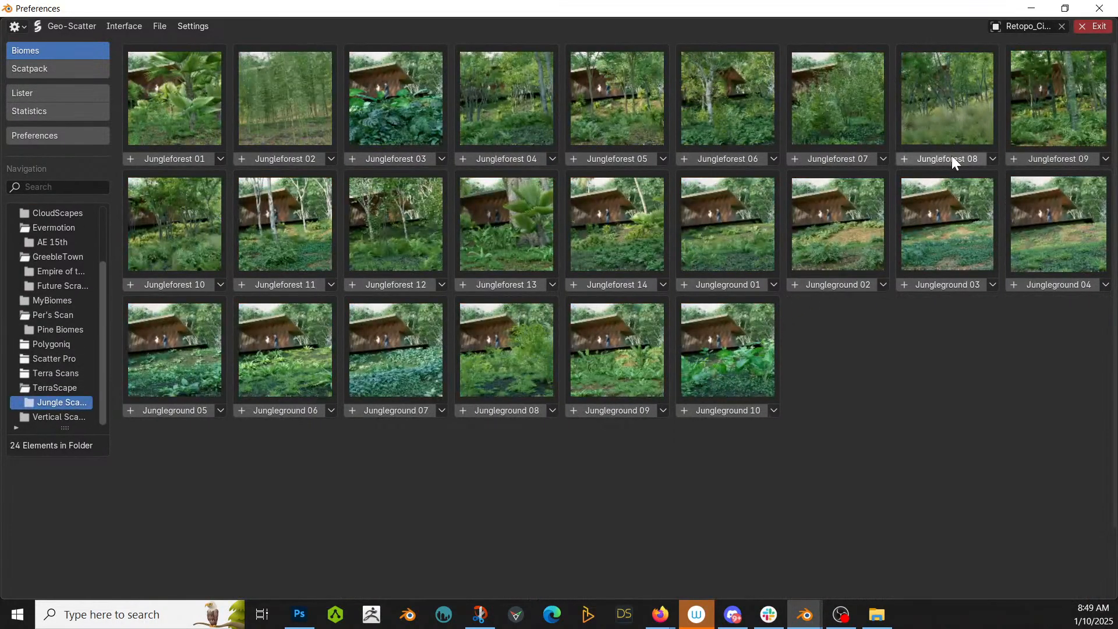
Scatter the Jungleforest 05 biome on the terrain, with its scatter systems hidden and objects shown as bounds, and leave the biome library.
mouse_move(951, 158)
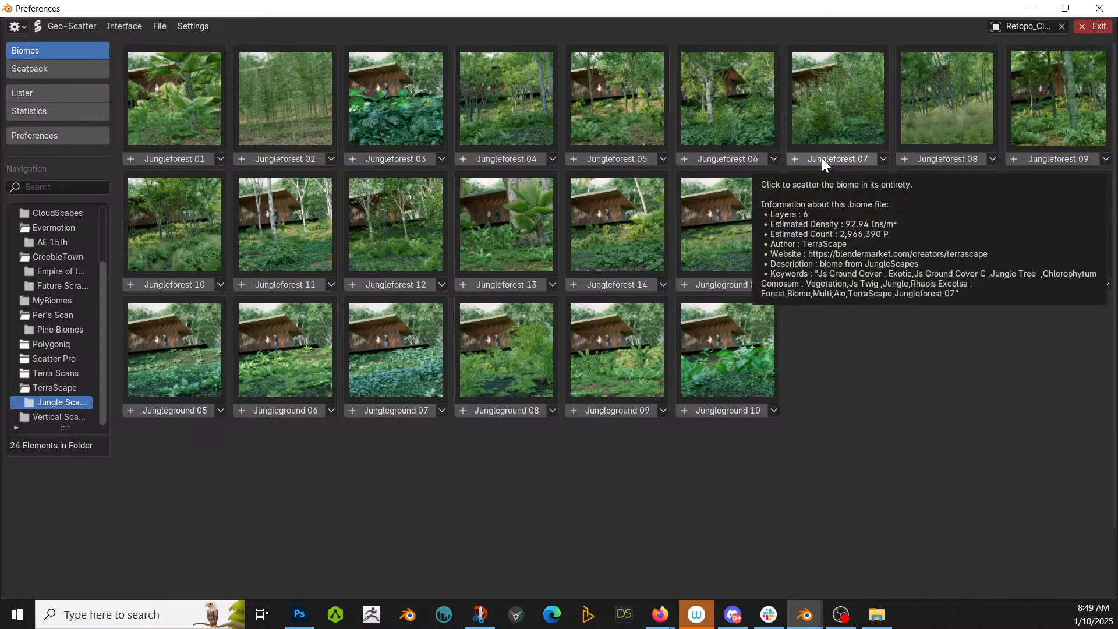
left_click(614, 160)
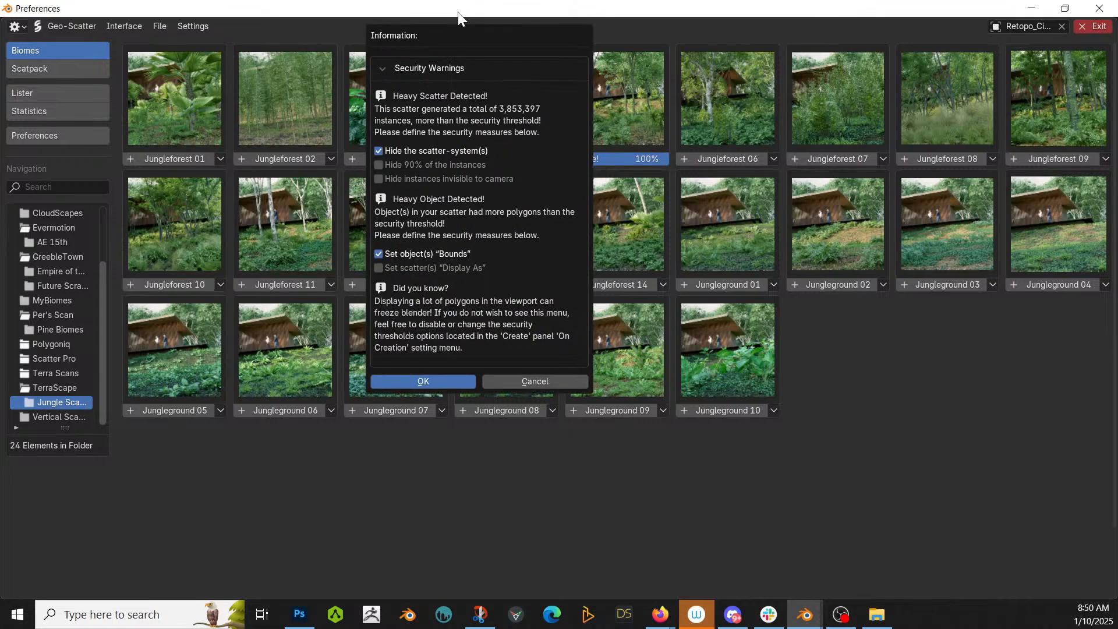
left_click(434, 386)
left_click_drag(406, 9, 314, 1)
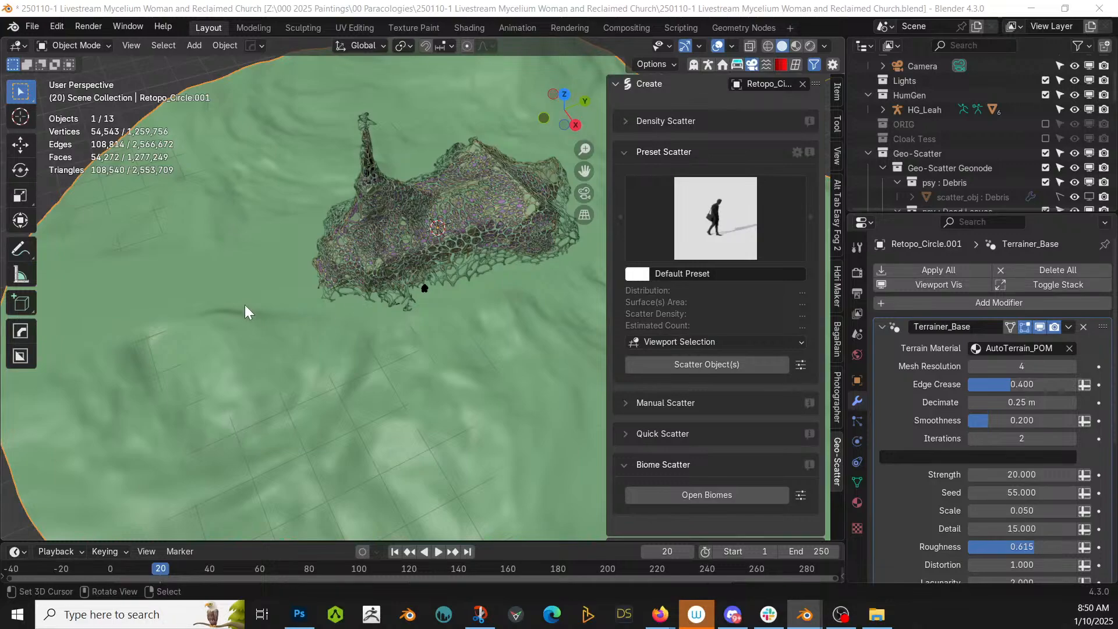
Enable the Upward-Obstruction culling mask for the Jungleforest 05 group and expand its settings.
scroll(745, 435, "down", 7)
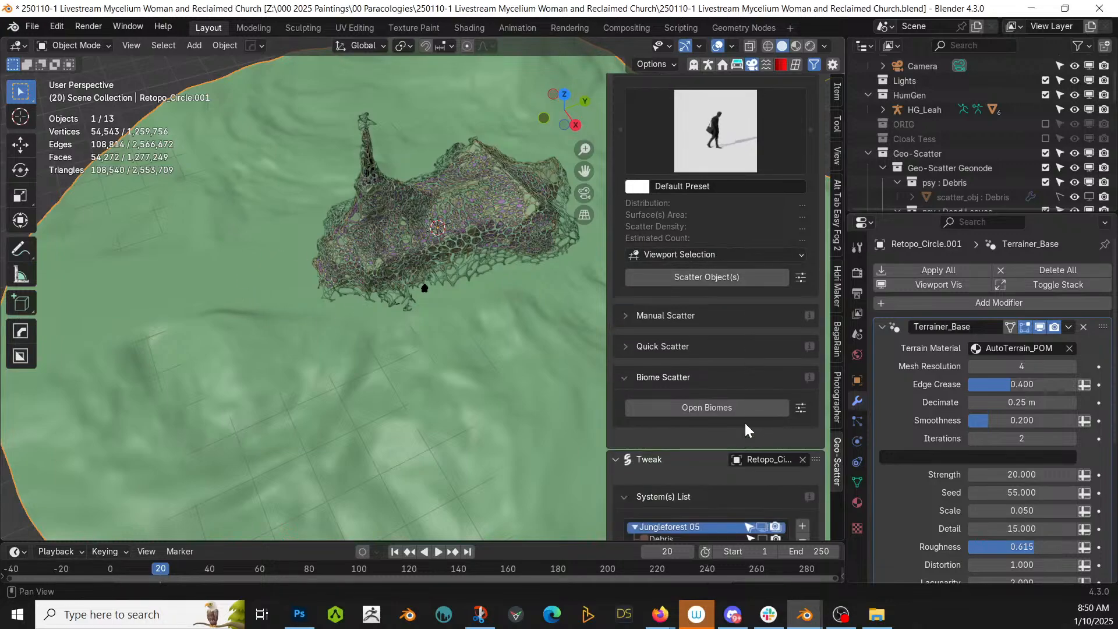
scroll(715, 429, "down", 5)
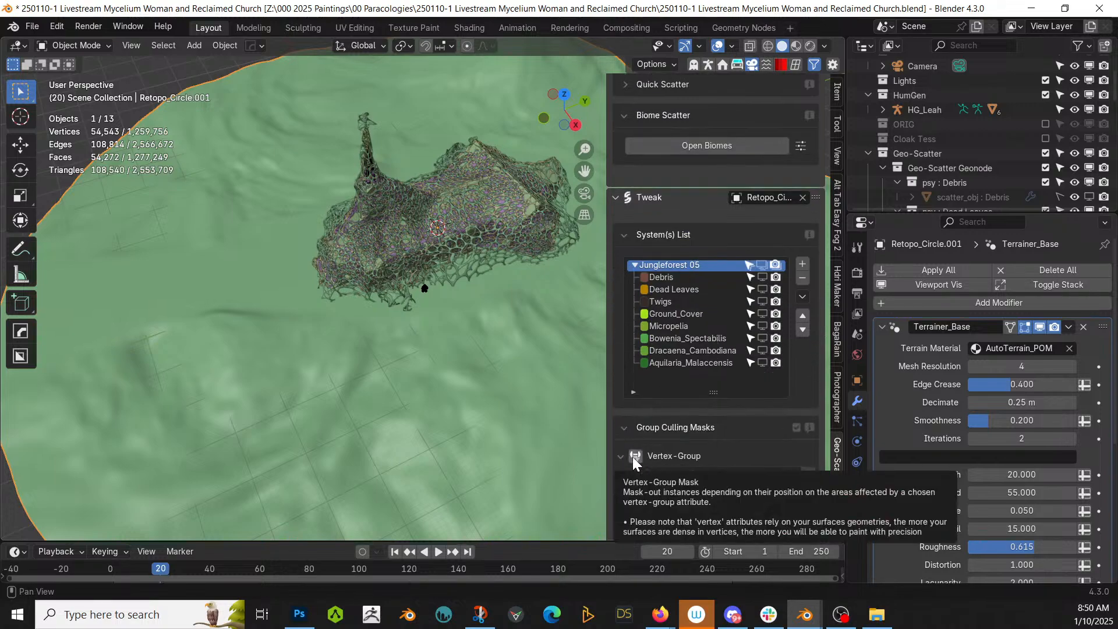
scroll(668, 474, "down", 3)
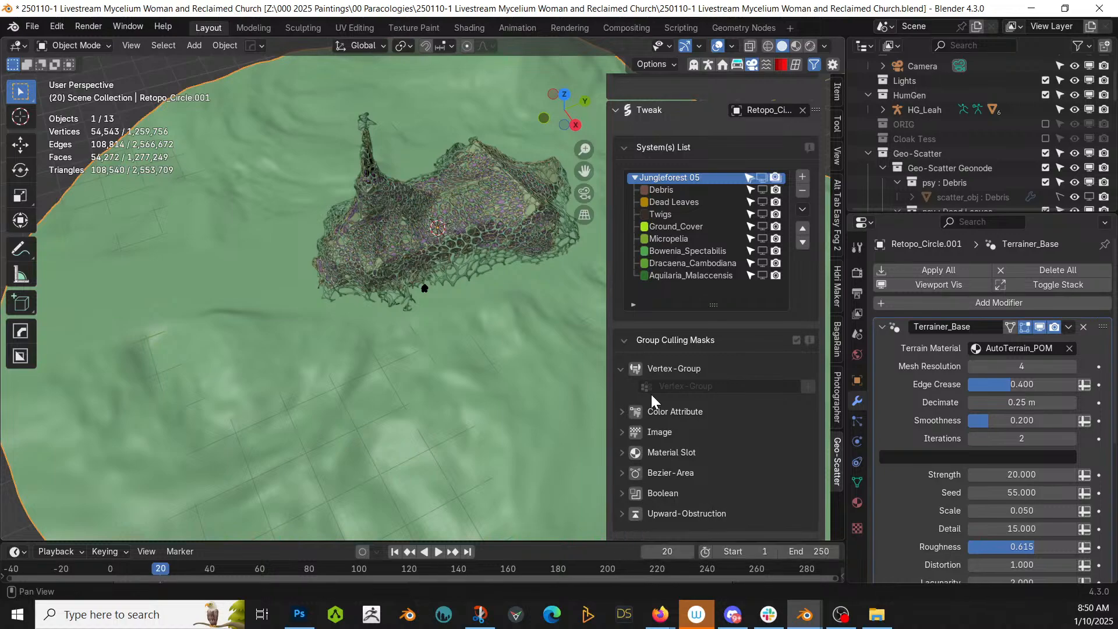
left_click(637, 372)
left_click(638, 369)
scroll(665, 512, "down", 5)
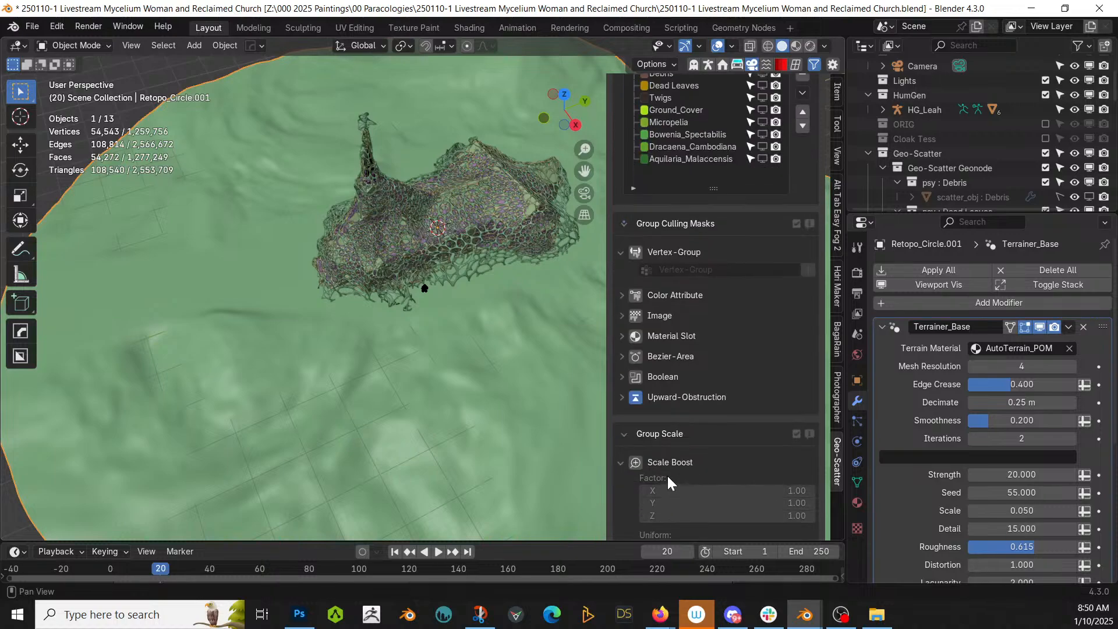
left_click(622, 397)
left_click(650, 413)
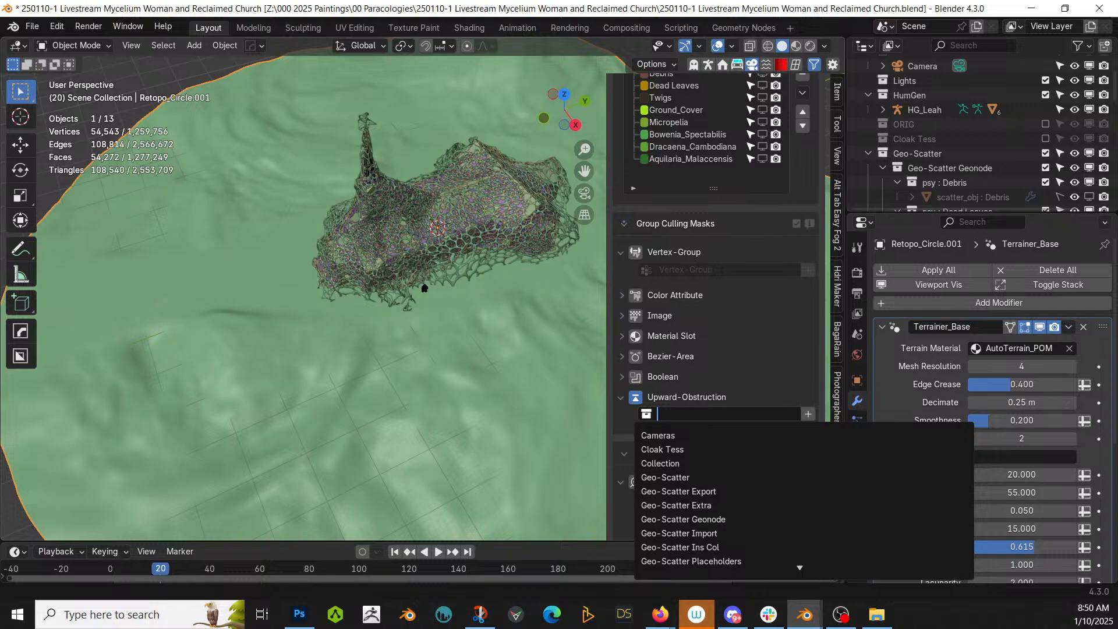
Collapse the Geo-Scatter collection in the outliner and move the KB3D church building into a new collection named Building.
left_click(870, 153)
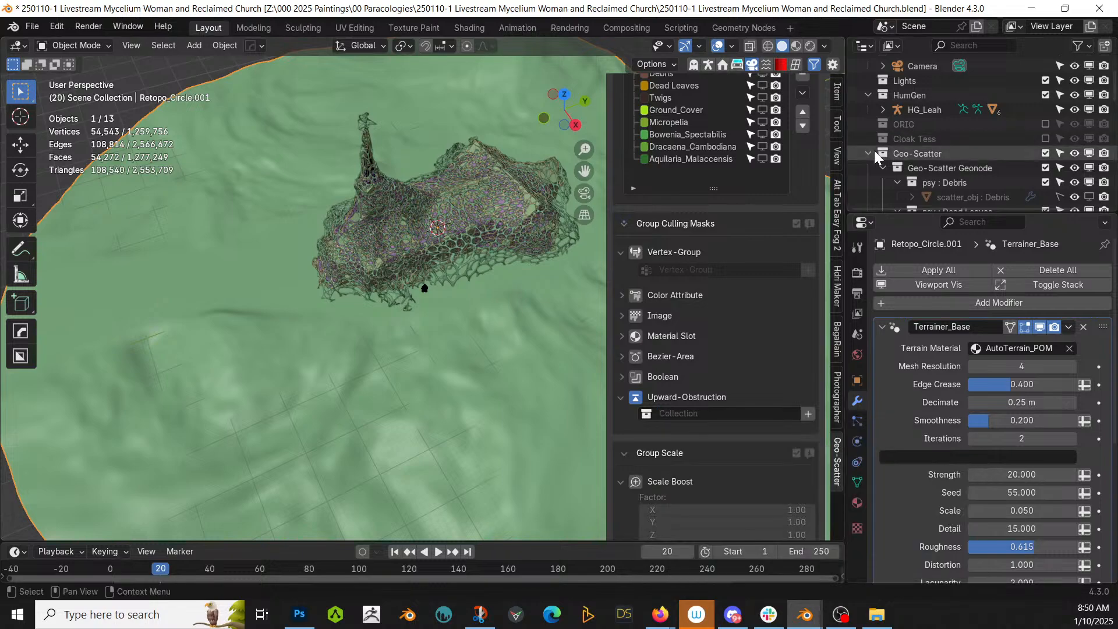
left_click(871, 152)
left_click(469, 189)
left_click(469, 189)
left_click(469, 189)
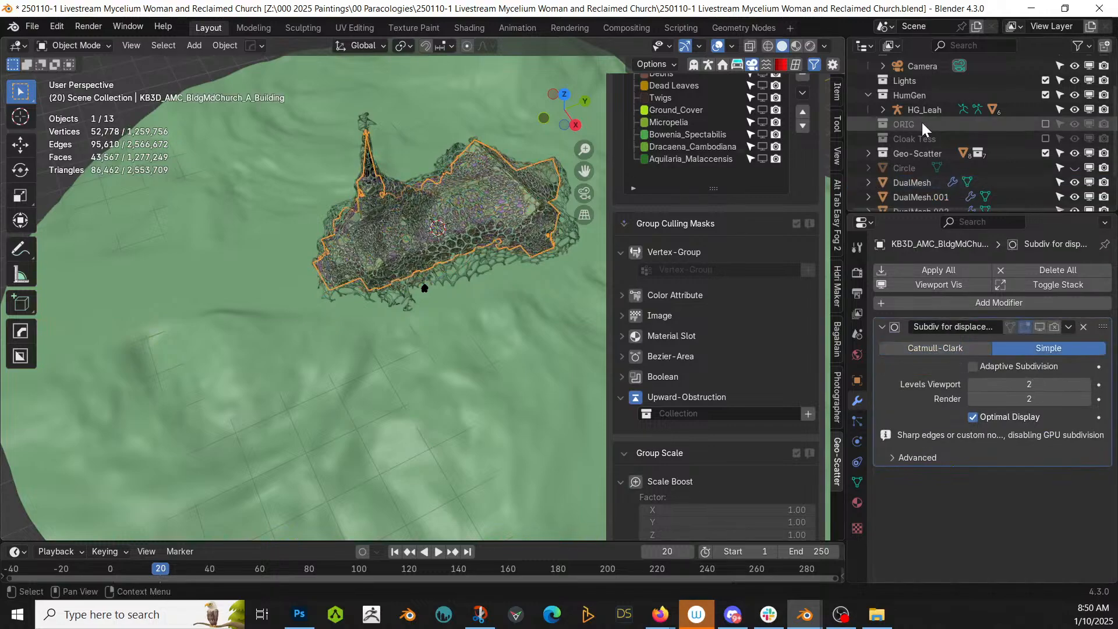
scroll(938, 131, "down", 2)
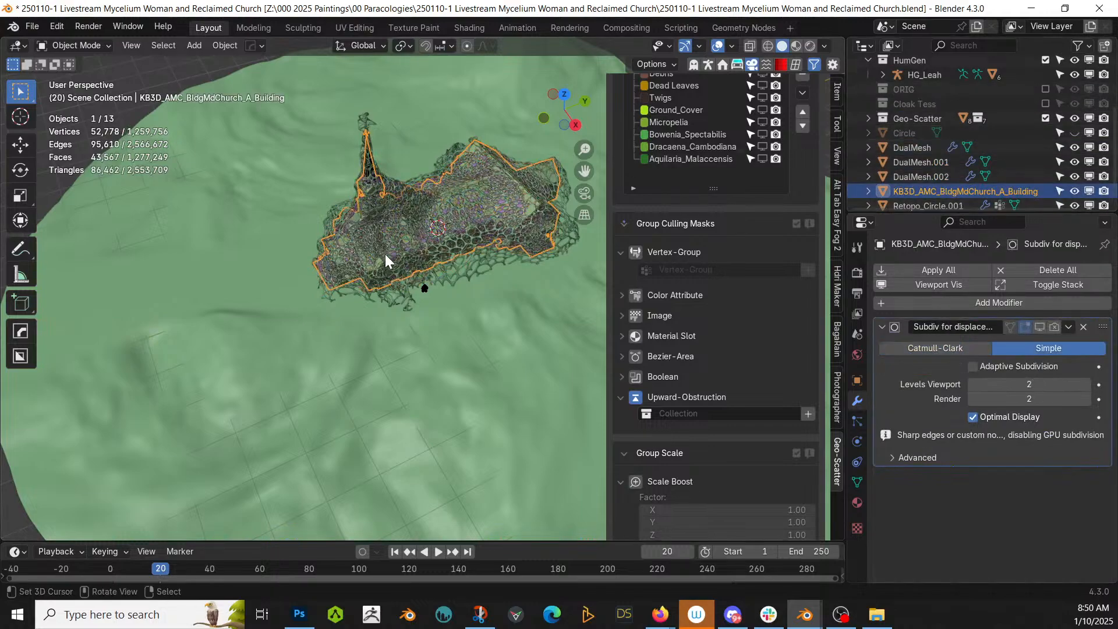
key("m")
left_click(354, 162)
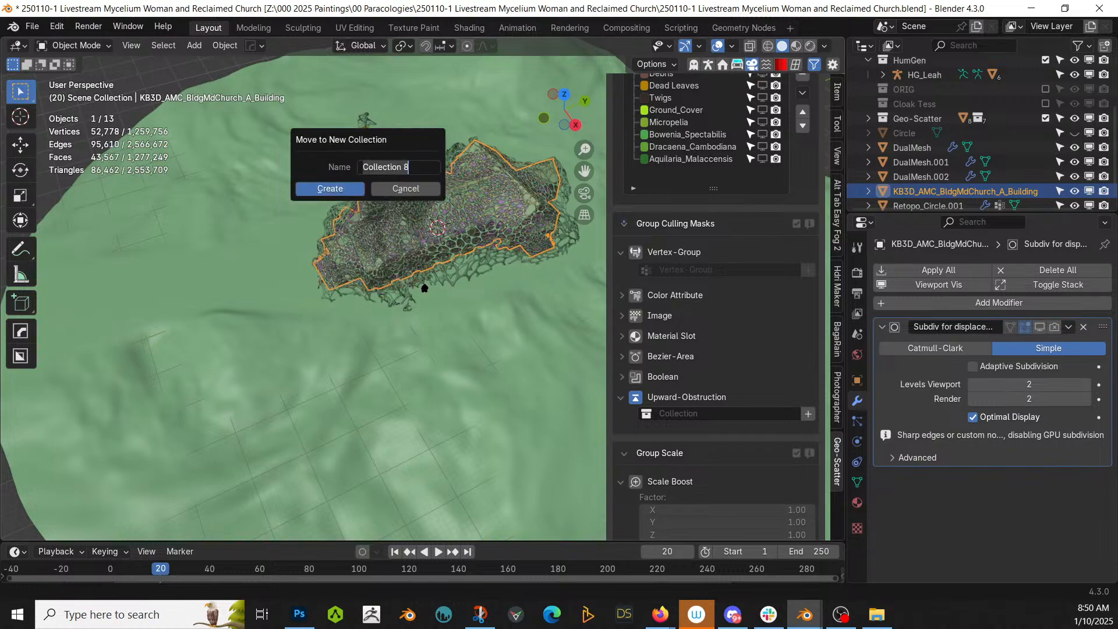
type("Building")
key("Return")
key("Return")
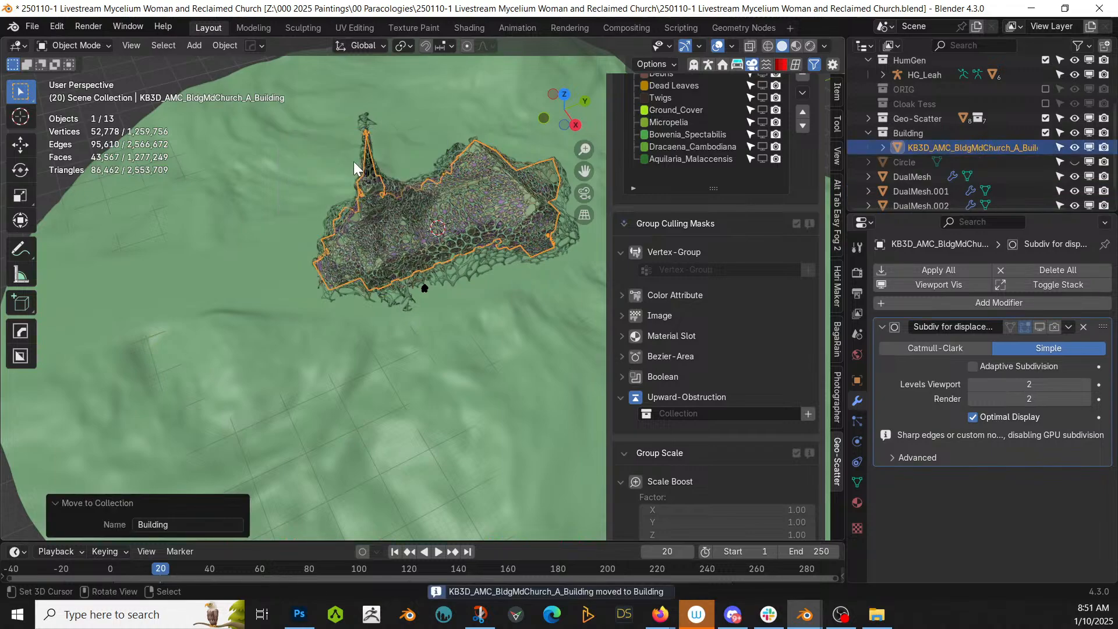
Reselect the terrain and assign the Building collection to the group's Upward-Obstruction mask.
left_click(388, 433)
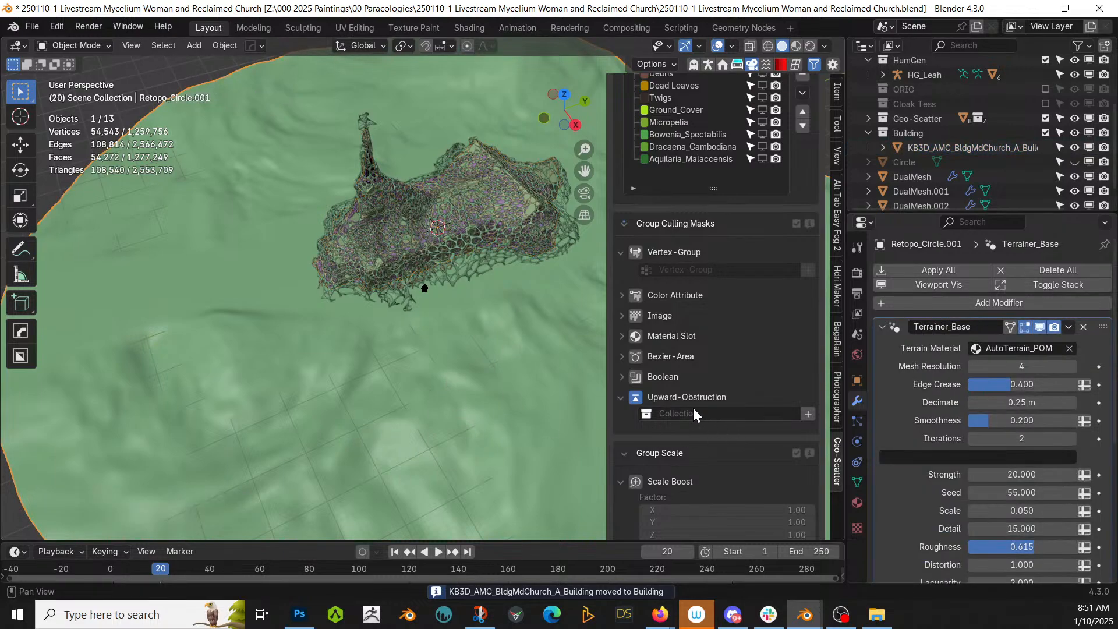
left_click(693, 411)
left_click(664, 436)
Show the Aquilaria_Malaccensis scatter layer in the viewport and check the trees around the church.
scroll(781, 253, "up", 5)
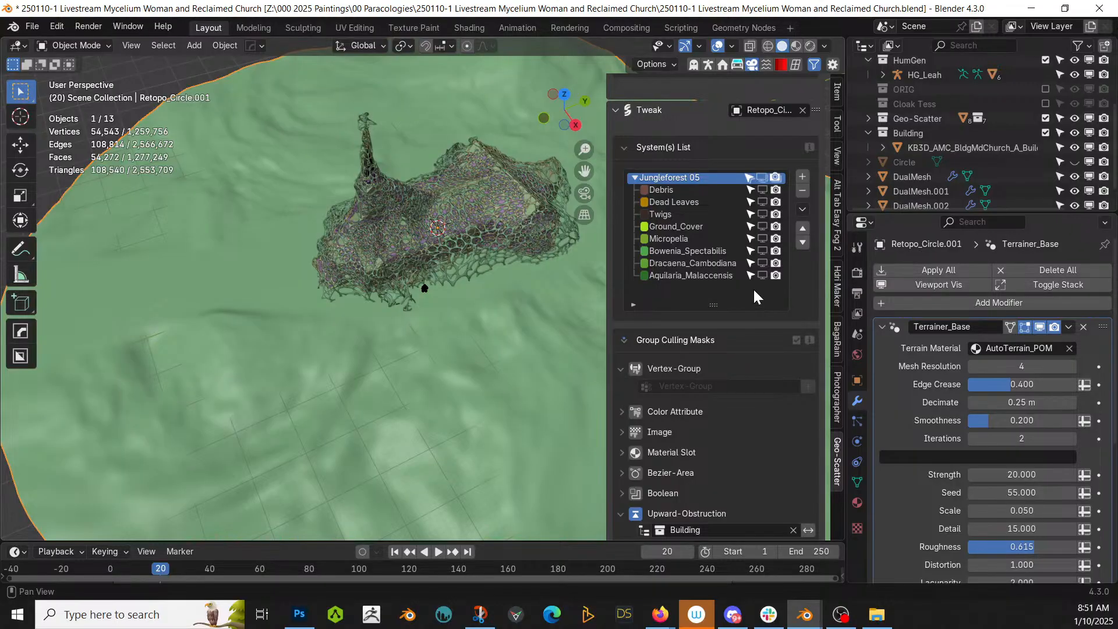
left_click(763, 275)
middle_click_drag(507, 332, 582, 356)
scroll(753, 387, "down", 4)
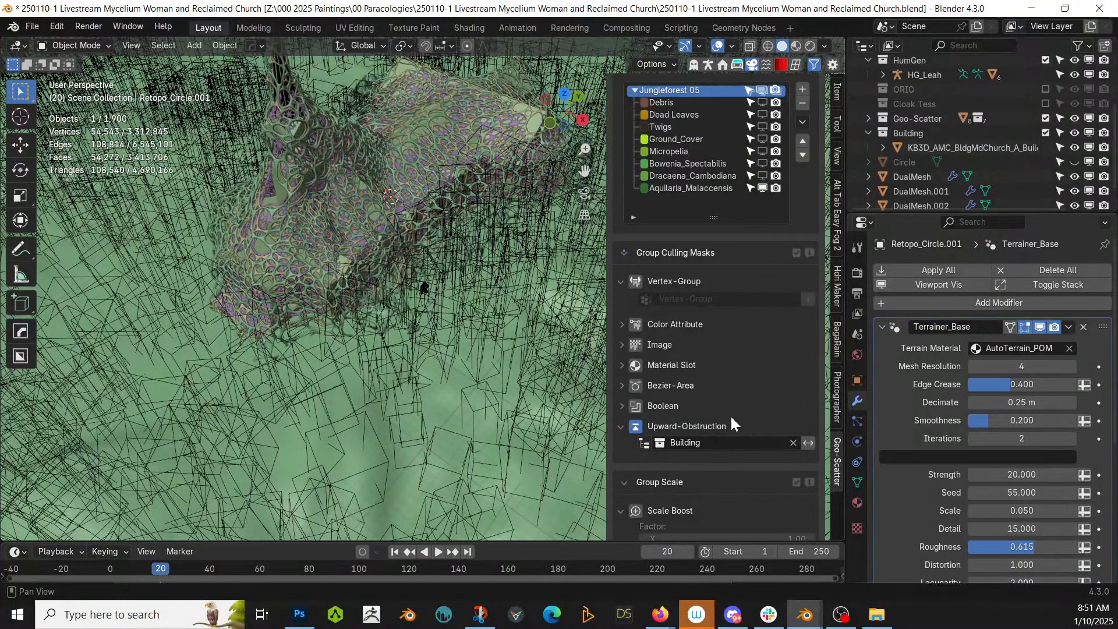
Enable Object Repel 1 in the Aquilaria_Malaccensis layer's Proximity settings and assign the Building collection as its collider.
scroll(697, 410, "down", 10)
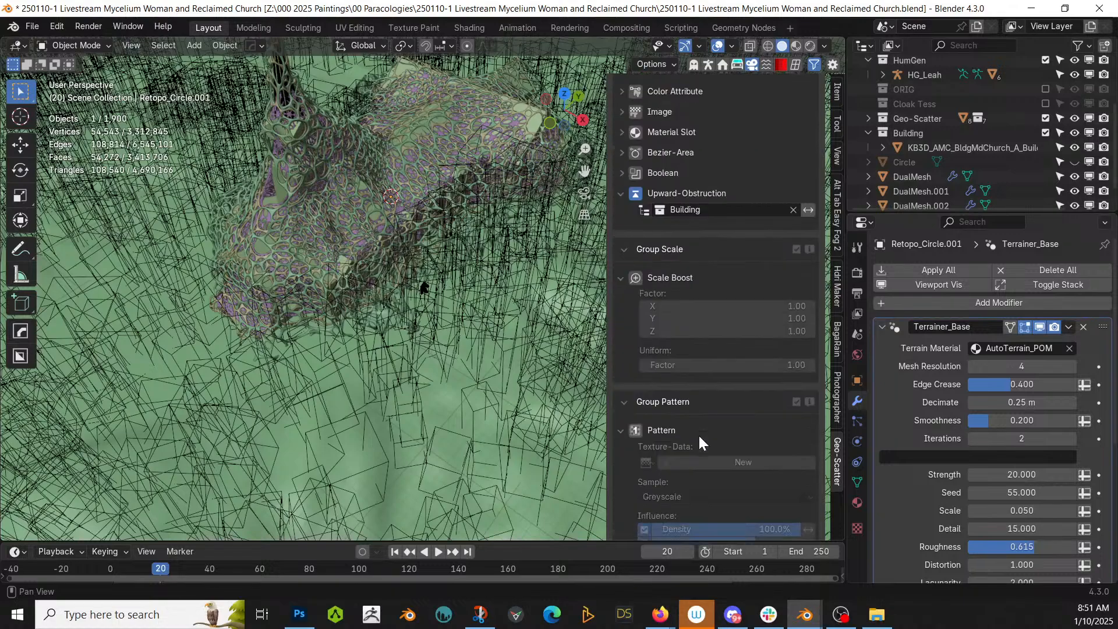
scroll(699, 435, "up", 10)
scroll(698, 402, "up", 4)
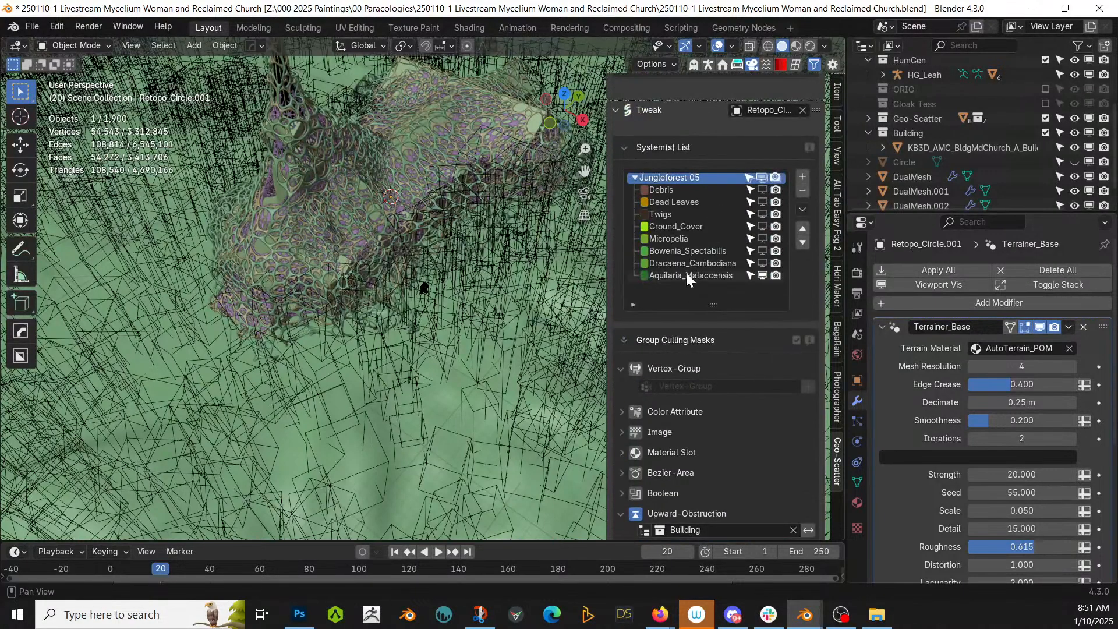
left_click(688, 274)
scroll(707, 437, "down", 5)
scroll(709, 465, "down", 5)
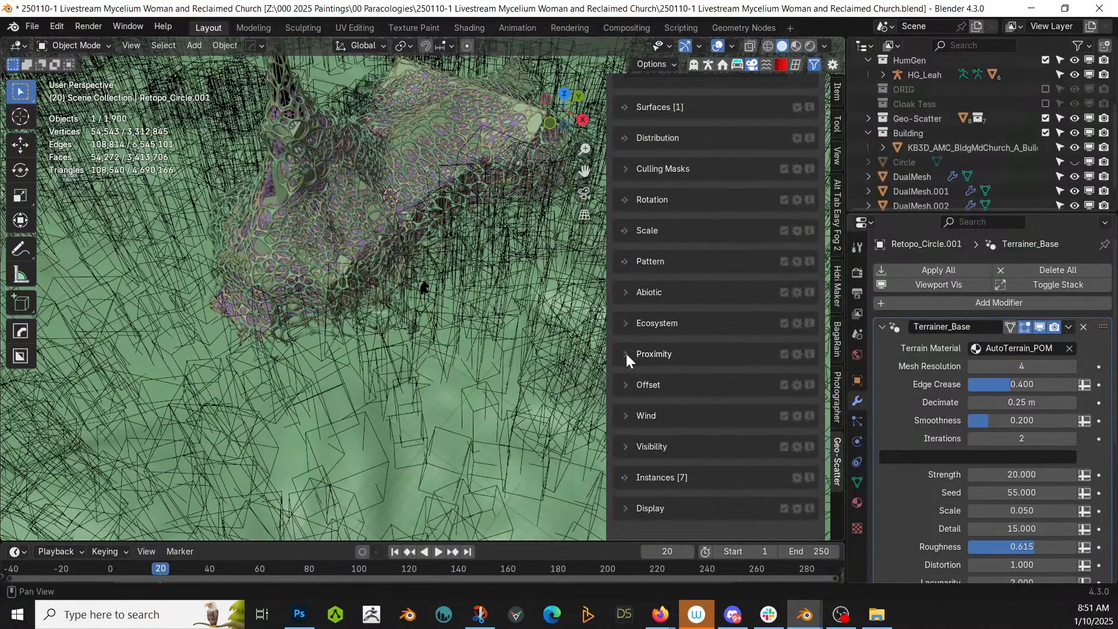
left_click(628, 354)
left_click(633, 383)
left_click(621, 383)
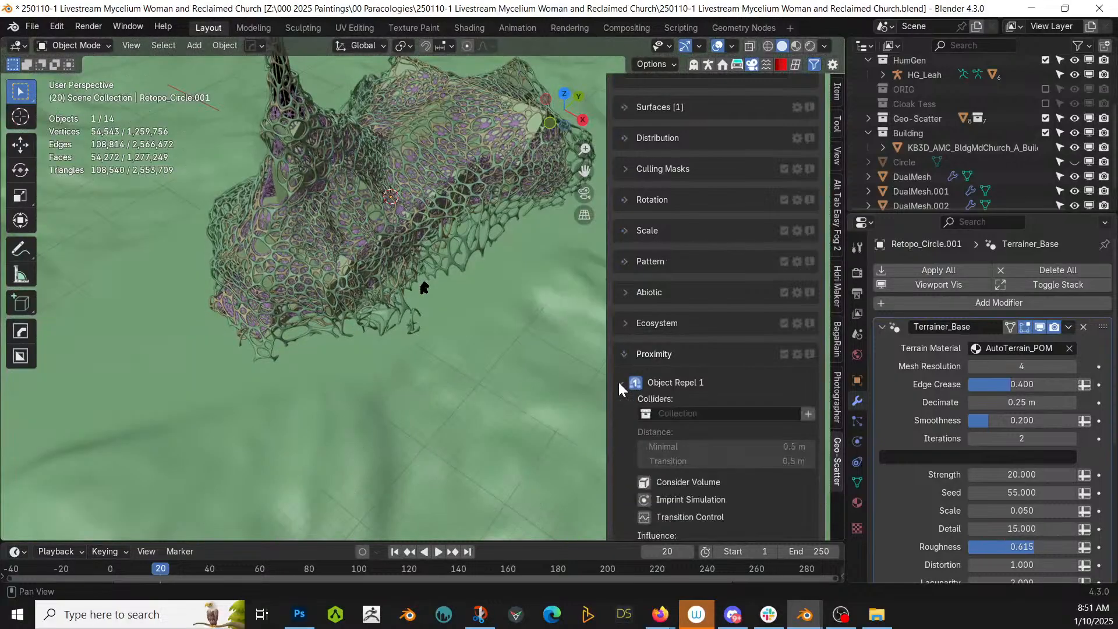
left_click(655, 414)
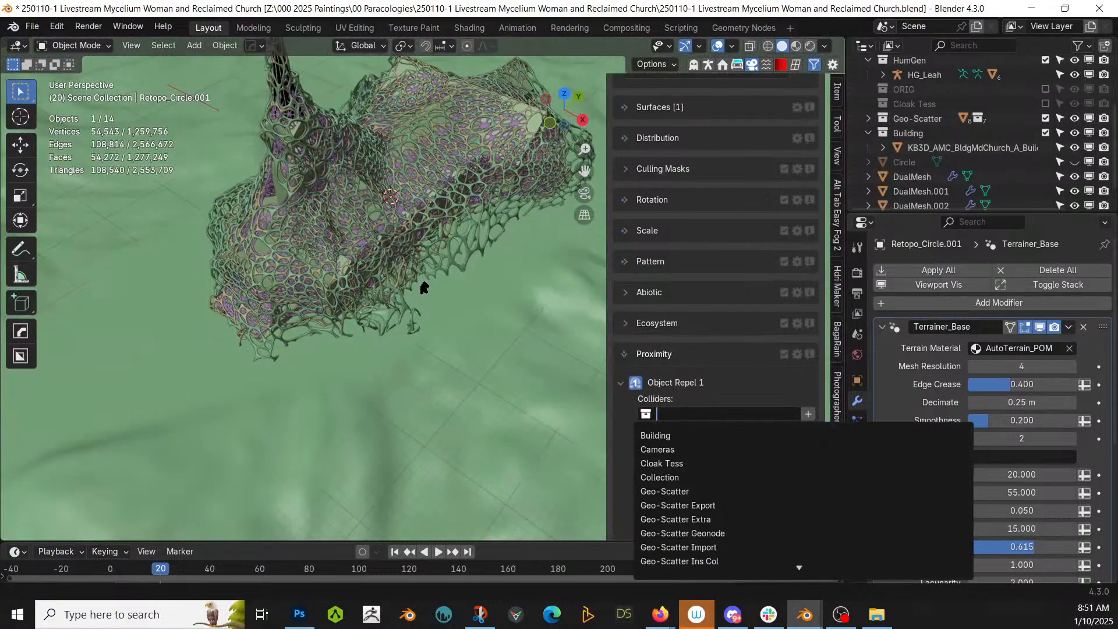
left_click(655, 435)
Try a 5 m minimal repel distance around the church for the Aquilaria_Malaccensis trees and settle on 10 m.
left_click(726, 447)
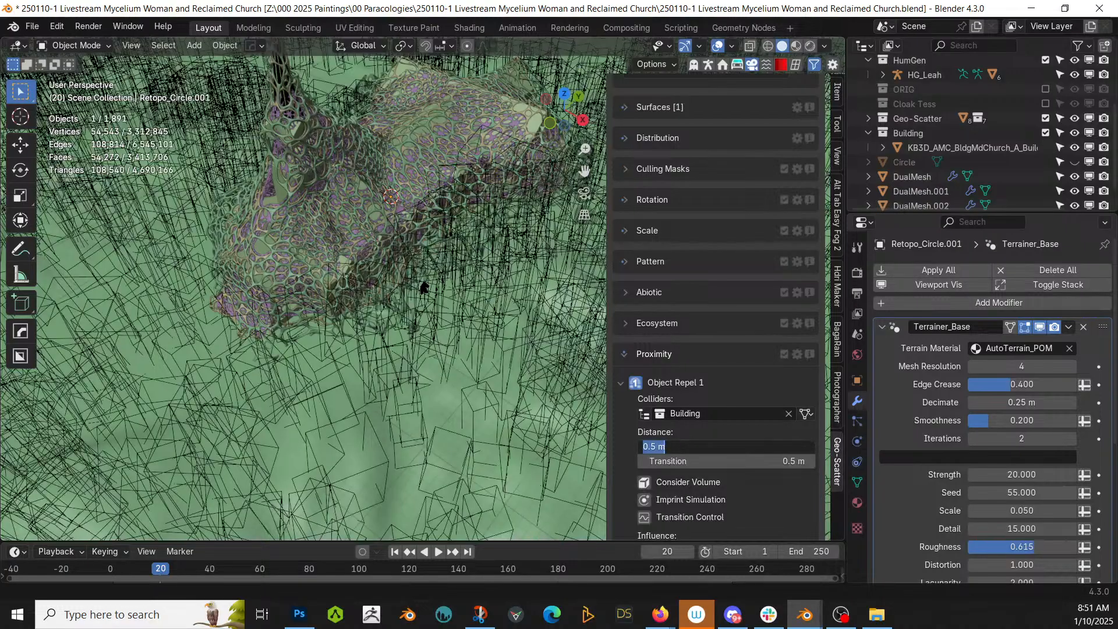
type("5")
key("Return")
middle_click_drag(466, 312, 408, 303)
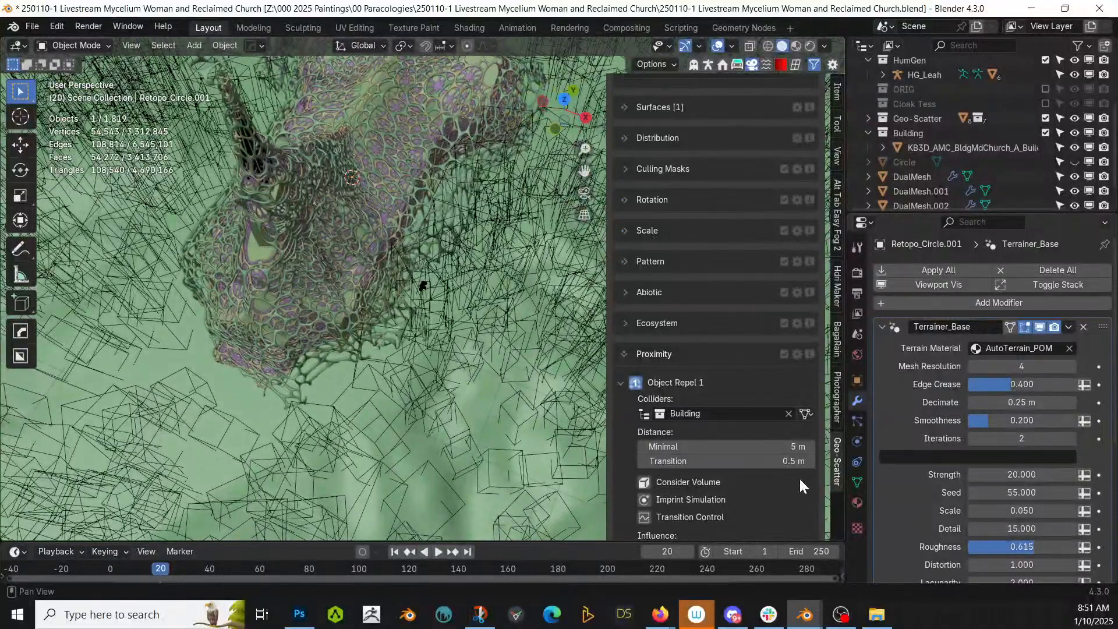
left_click_drag(780, 446, 782, 444)
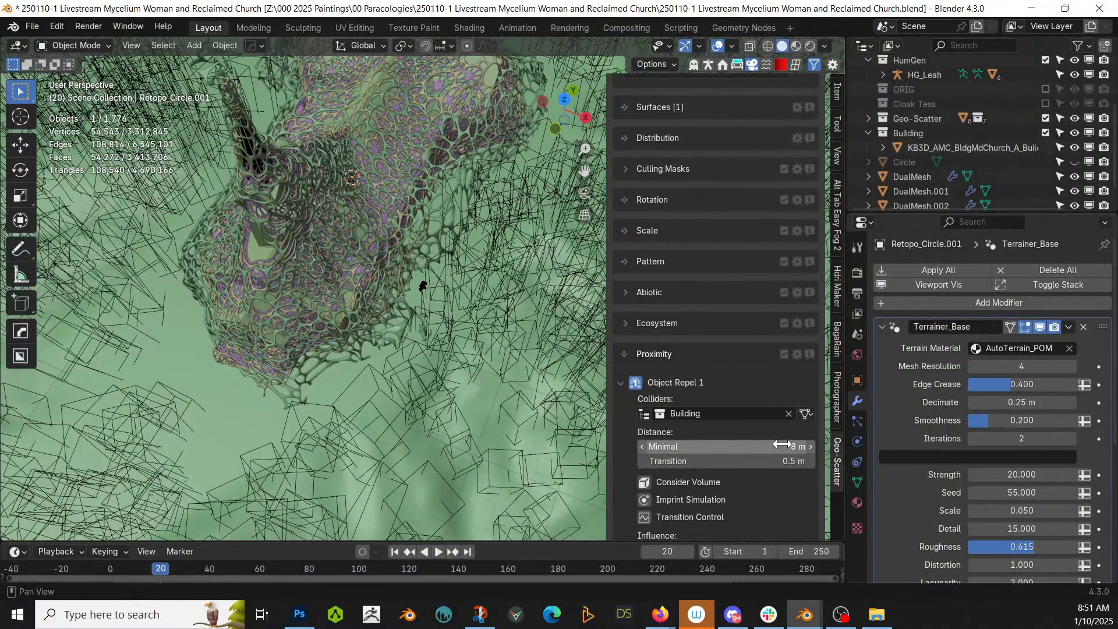
left_click(782, 445)
type("10")
key("Return")
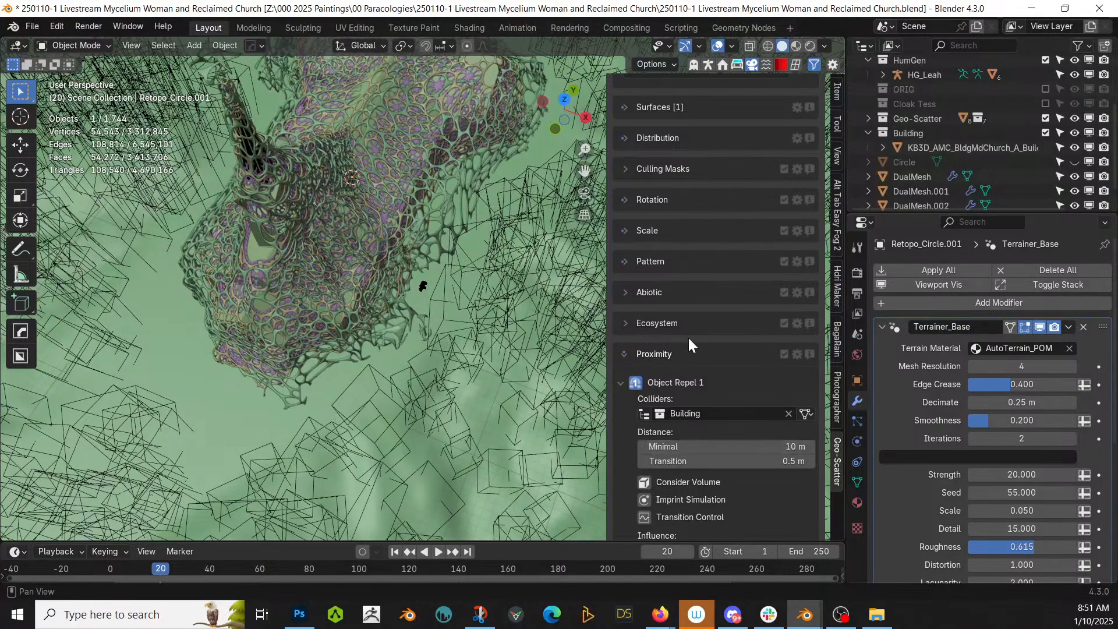
Show the Dracaena_Cambodiana layer, check its plants around the church, and hide it together with the Aquilaria_Malaccensis layer.
scroll(735, 329, "up", 5)
scroll(735, 327, "up", 5)
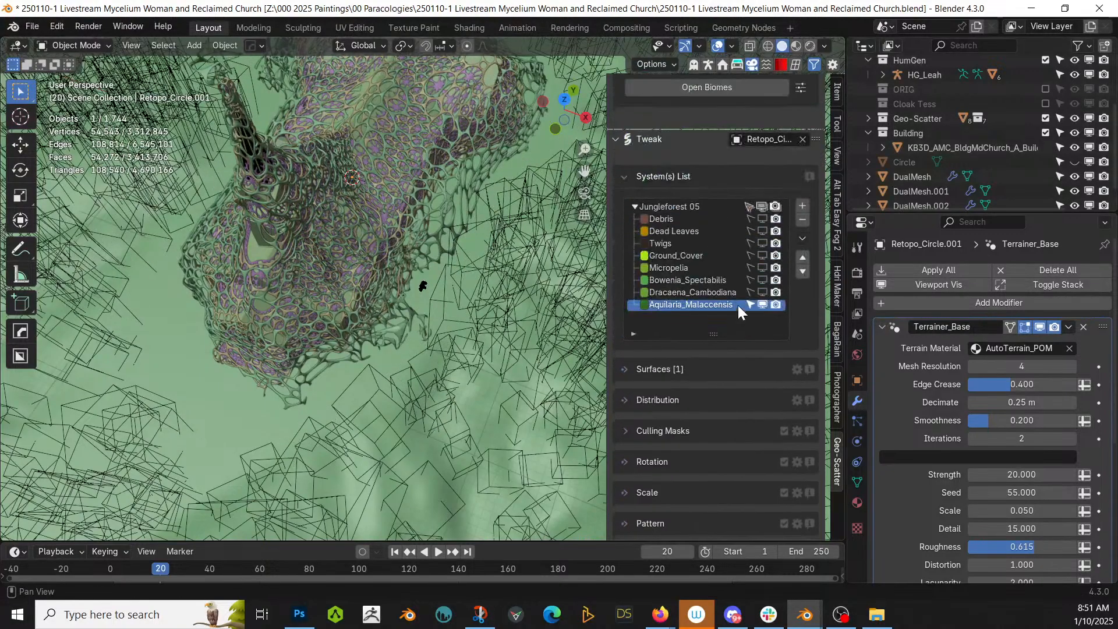
left_click(708, 285)
left_click(704, 295)
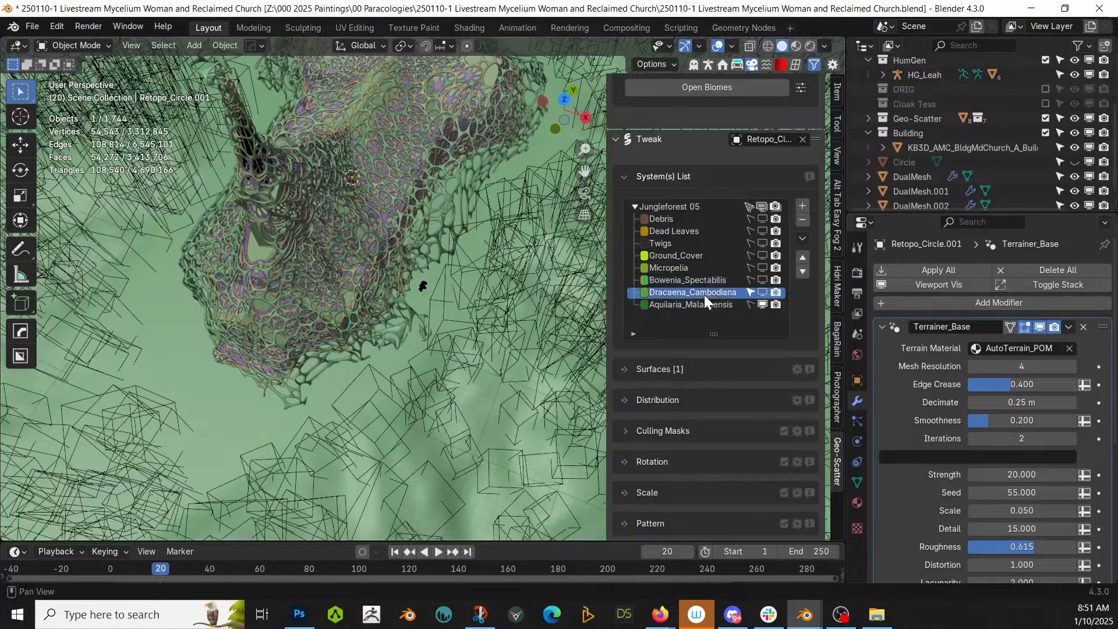
left_click(762, 292)
middle_click_drag(425, 297, 552, 249)
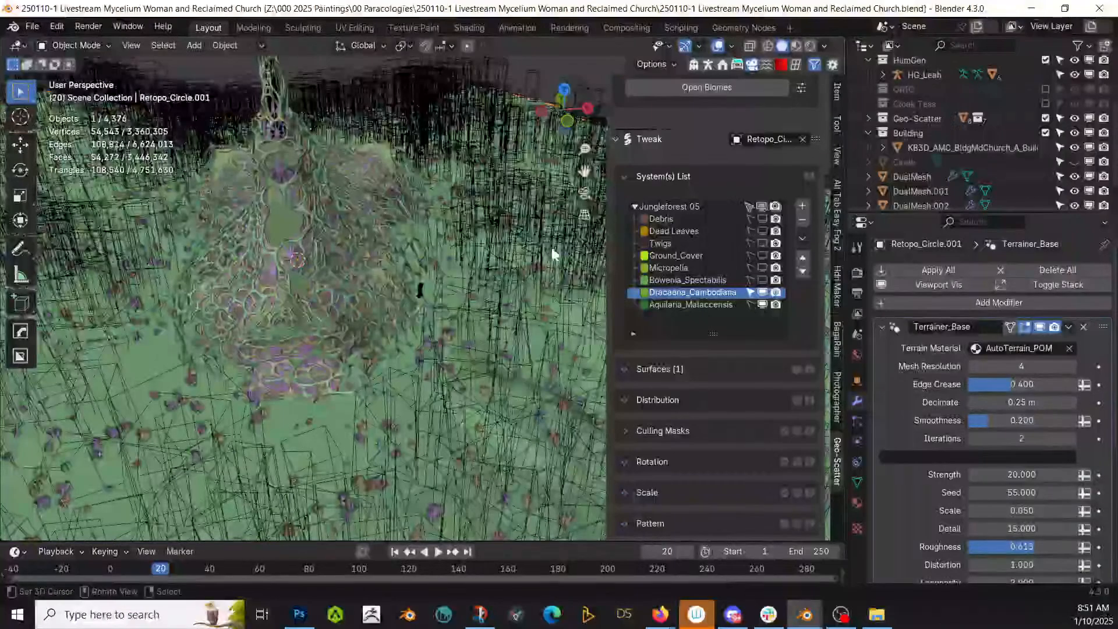
left_click(762, 293)
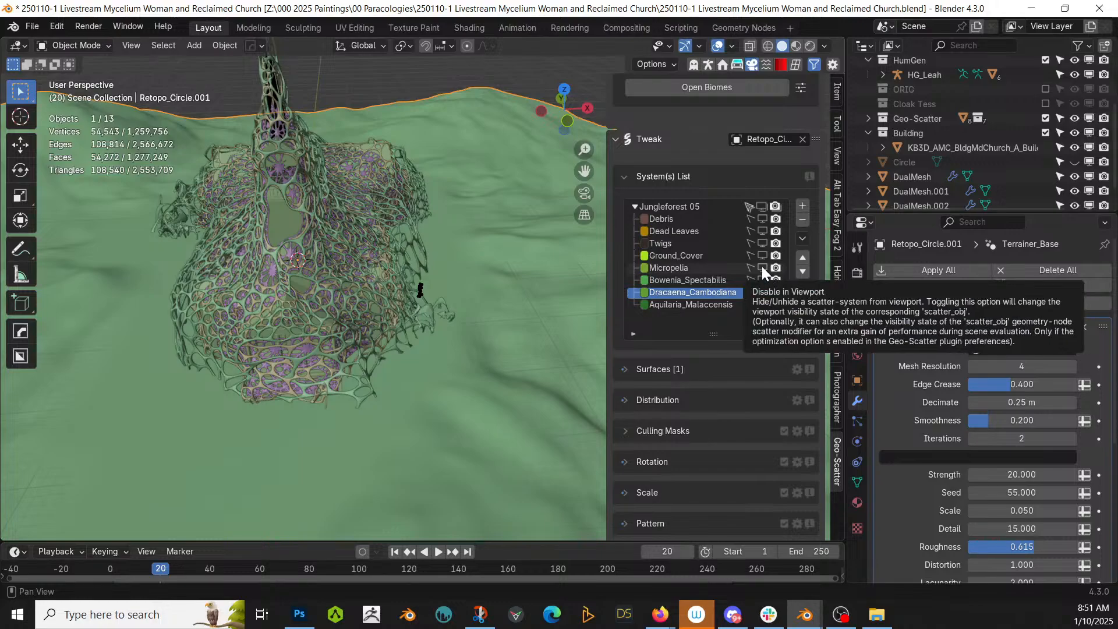
middle_click_drag(325, 373, 280, 391)
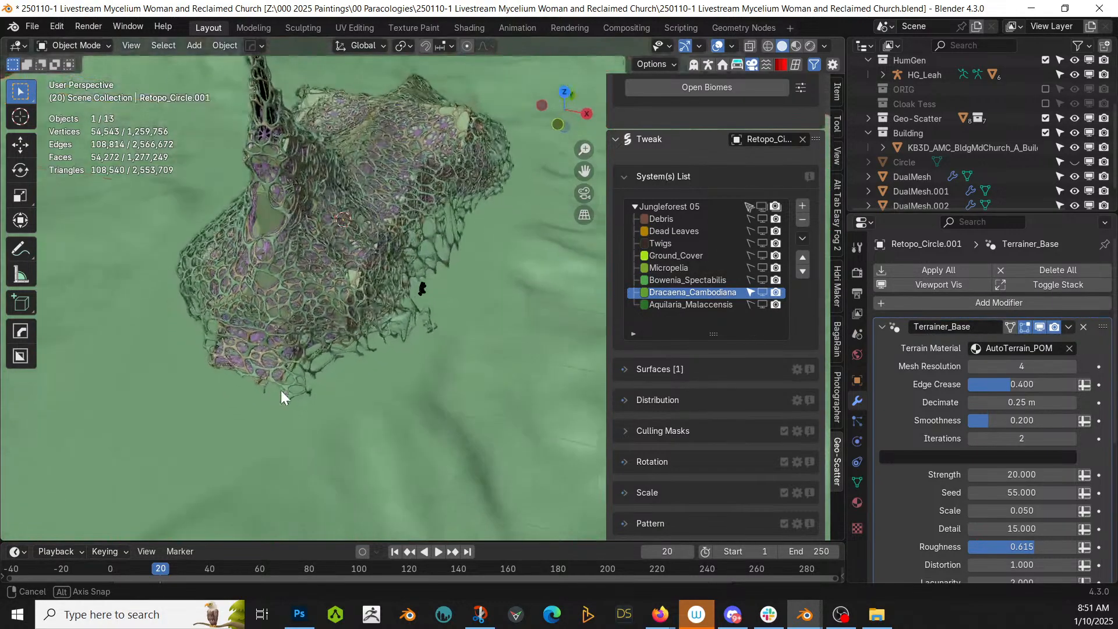
Save the Blender file and inspect the bare terrain around and in front of the church.
key("ctrl+s")
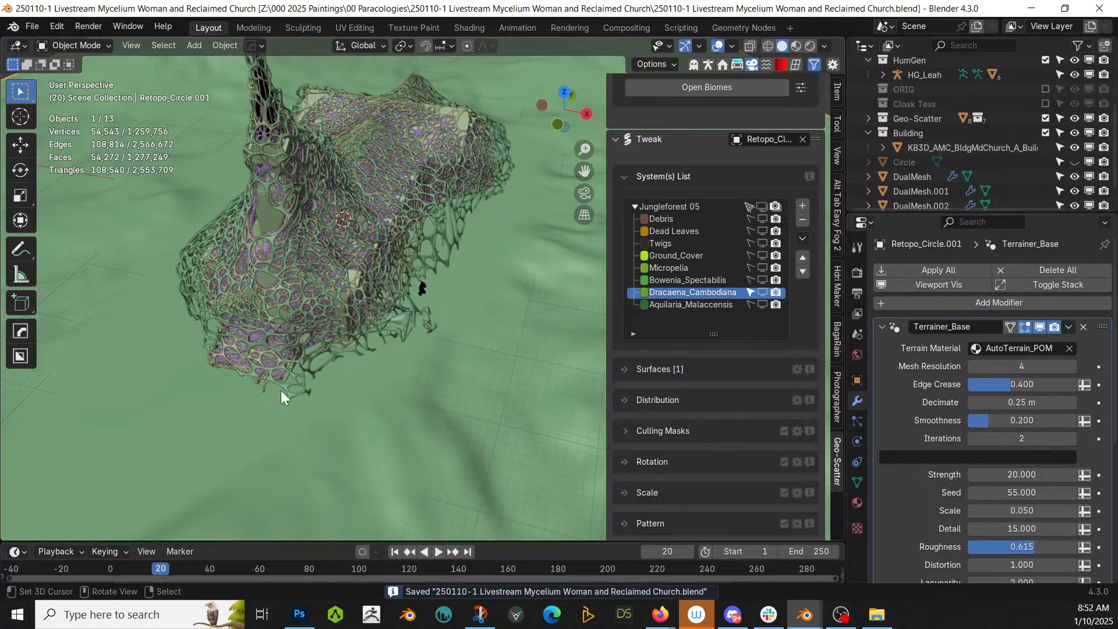
middle_click_drag(325, 376, 359, 365)
middle_click_drag(358, 361, 331, 398)
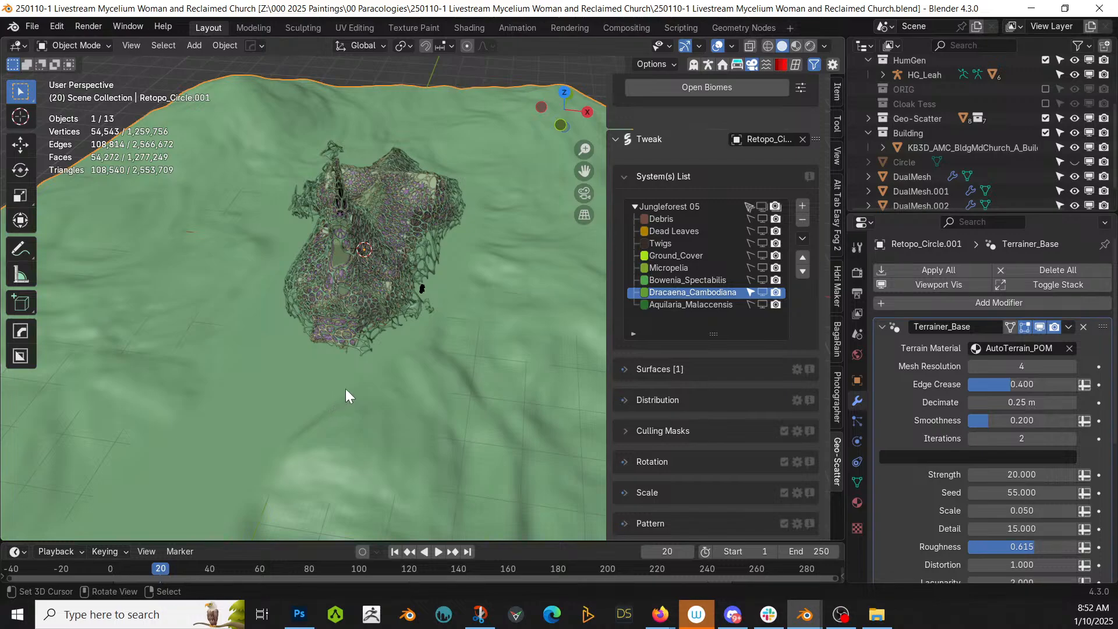
scroll(344, 390, "down", 5)
middle_click_drag(351, 388, 385, 328)
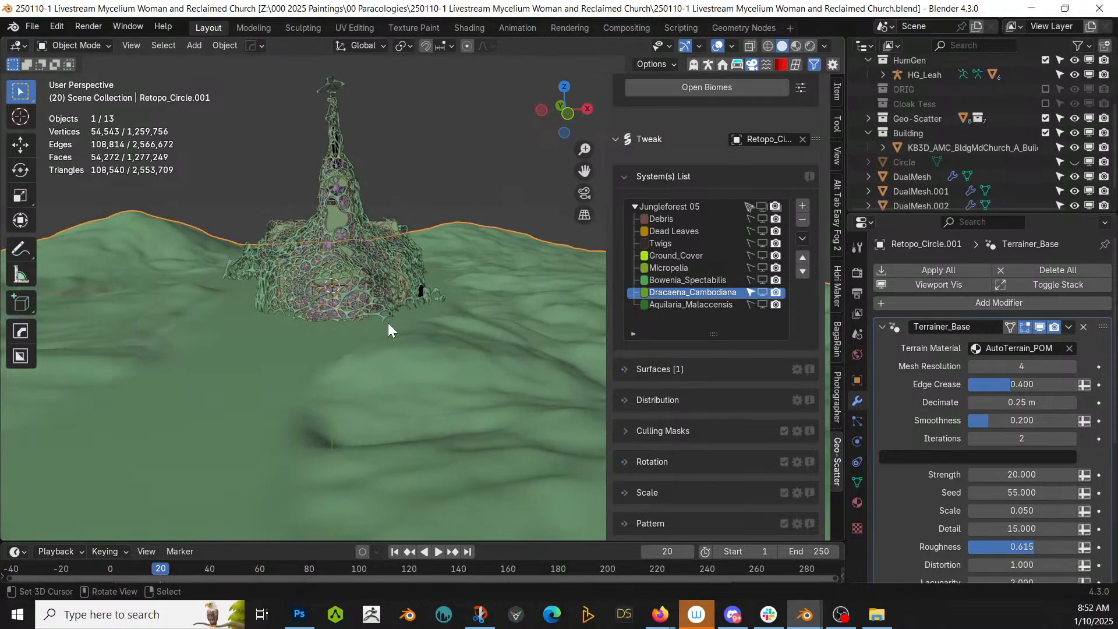
Show the Aquilaria_Malaccensis trees in the viewport and expand the Dracaena_Cambodiana layer's Distribution and Culling Masks settings.
left_click(762, 304)
middle_click_drag(442, 383, 331, 464)
middle_click_drag(278, 425, 430, 463, "shift")
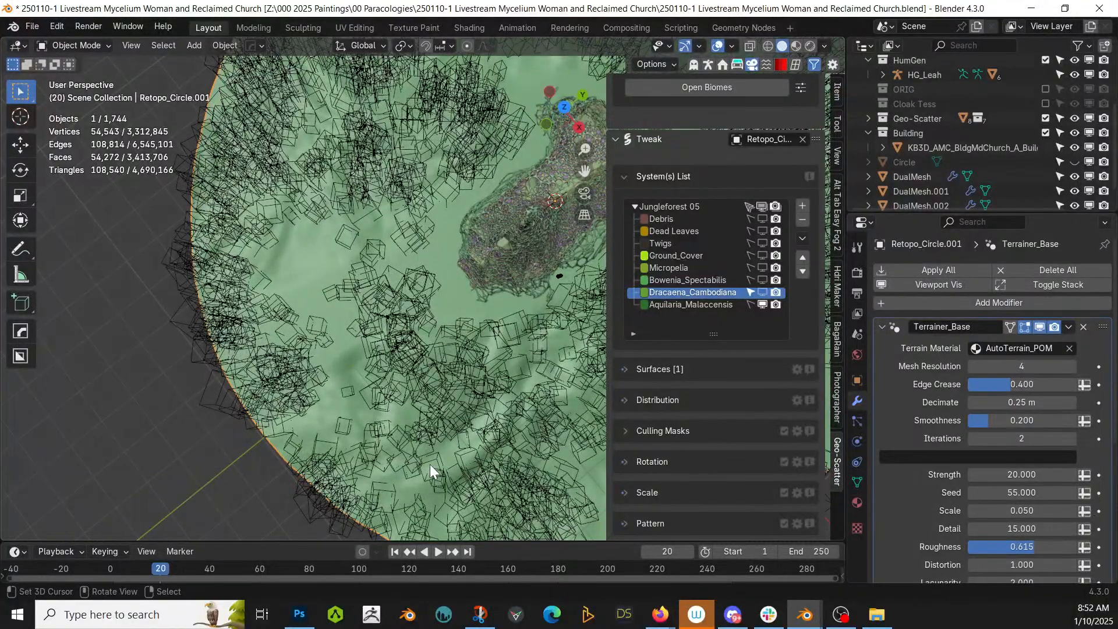
left_click(621, 399)
scroll(743, 444, "down", 4)
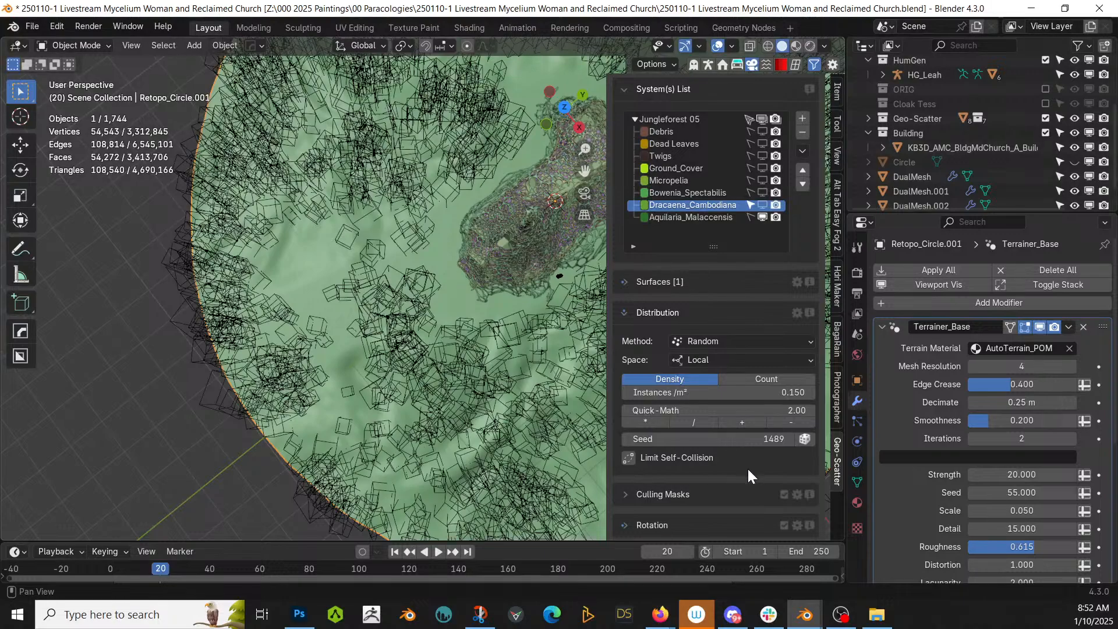
scroll(745, 466, "down", 3)
left_click(623, 437)
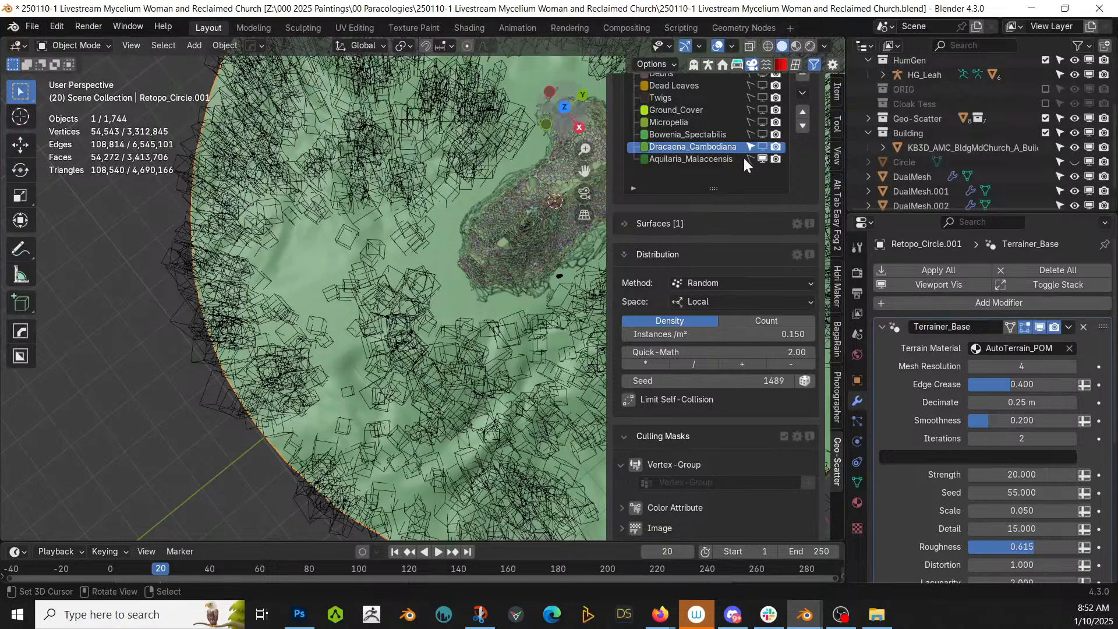
Apply all modifiers on the Retopo_Circle.001 terrain and exclude the Geo-Scatter collection from the view layer.
left_click(949, 269)
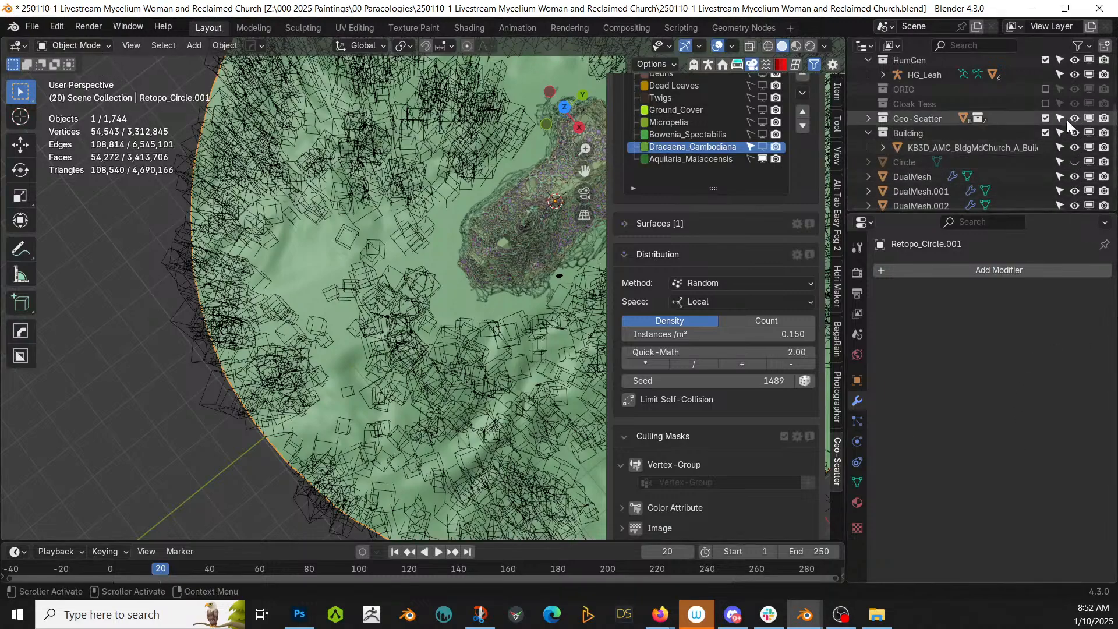
left_click(1046, 118)
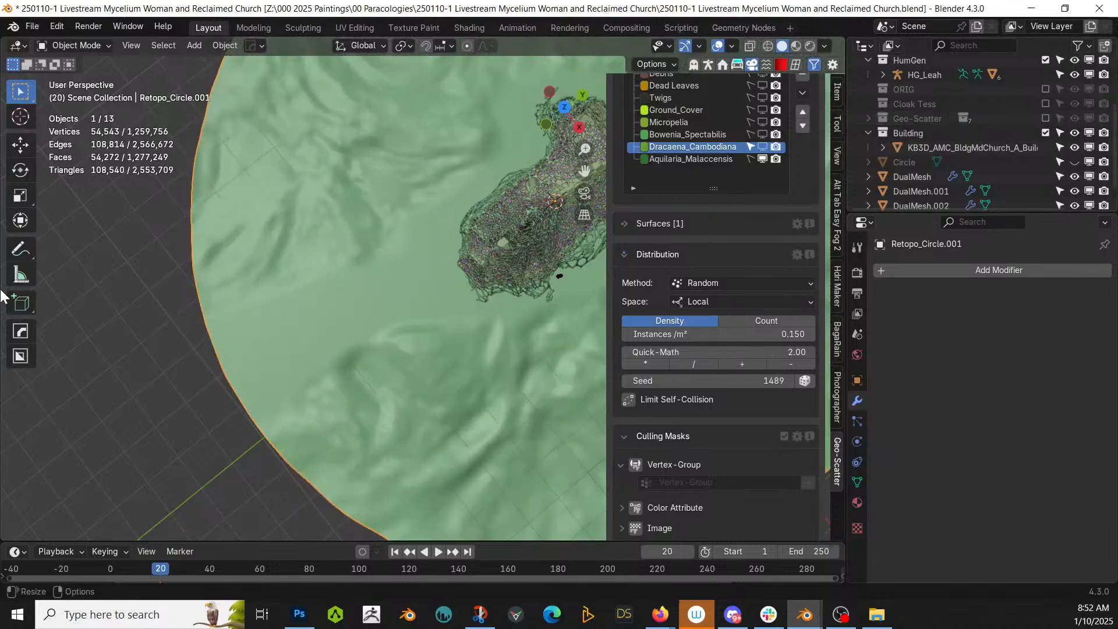
Switch the terrain to Weight Paint mode and frame the church and the painted path from directly above.
left_click(89, 49)
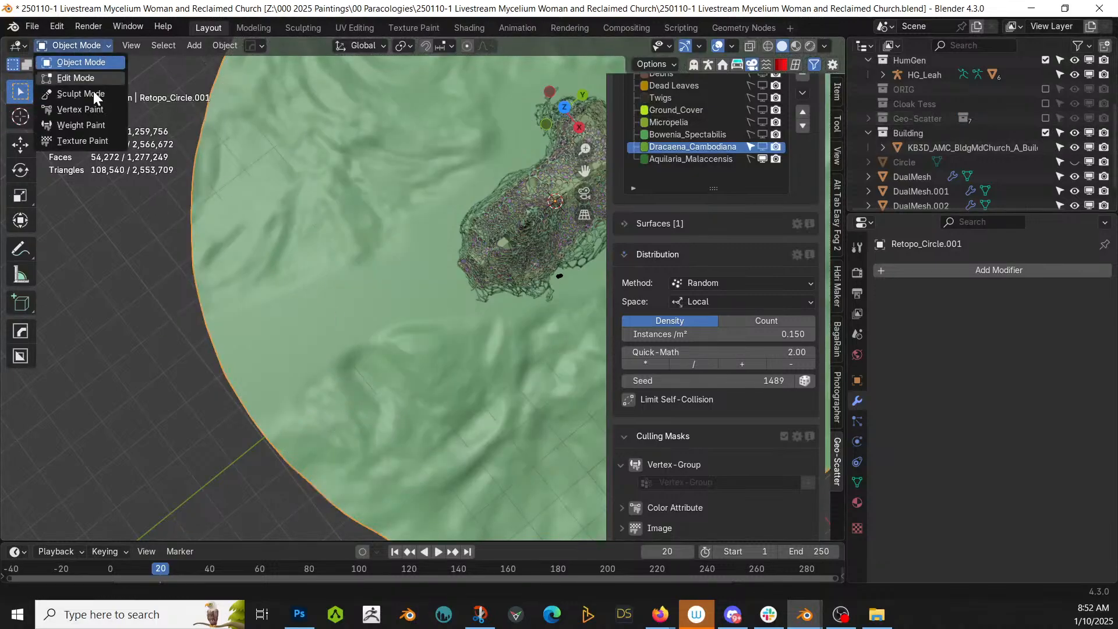
left_click(95, 126)
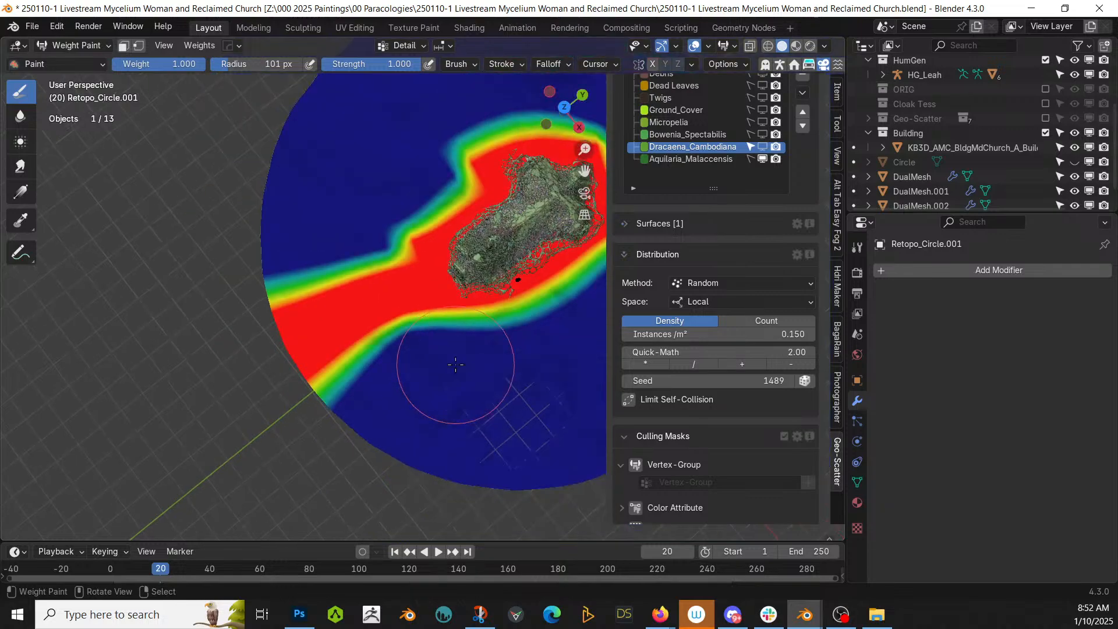
middle_click_drag(450, 375, 270, 446)
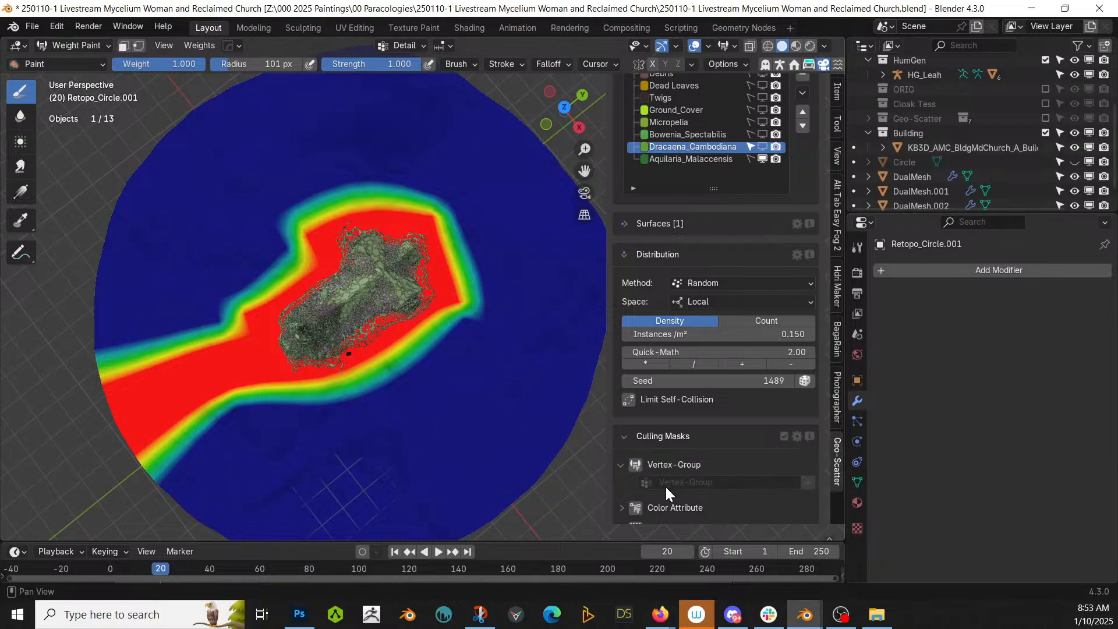
mouse_move(240, 424)
middle_mouse_down()
mouse_move(250, 427)
mouse_move(231, 415)
middle_mouse_up()
key("KP_7")
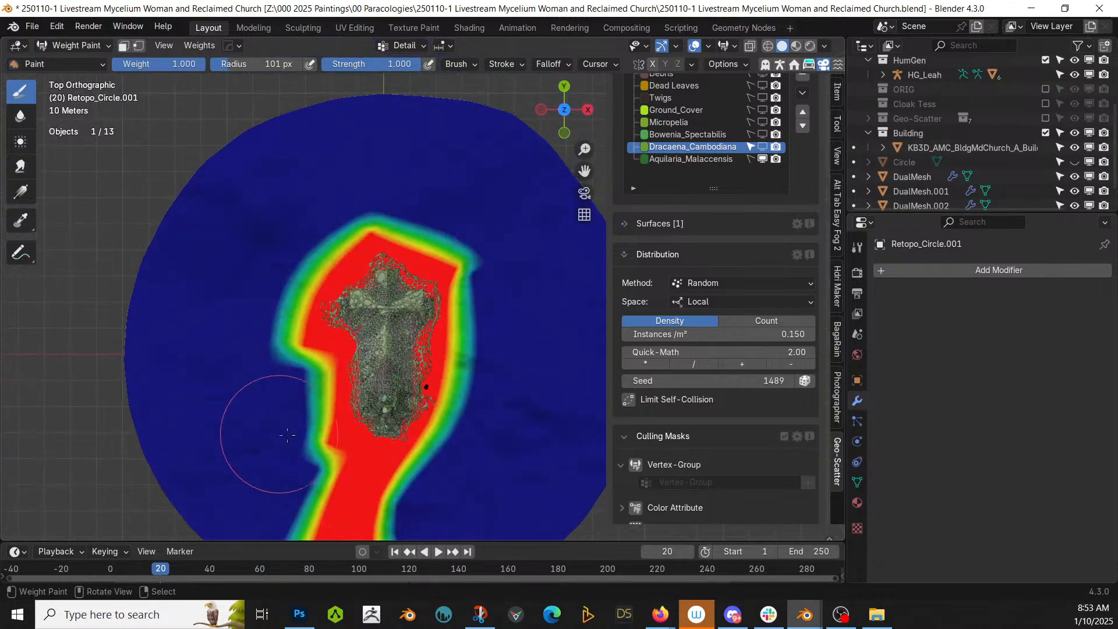
middle_click_drag(382, 460, 361, 323, "shift")
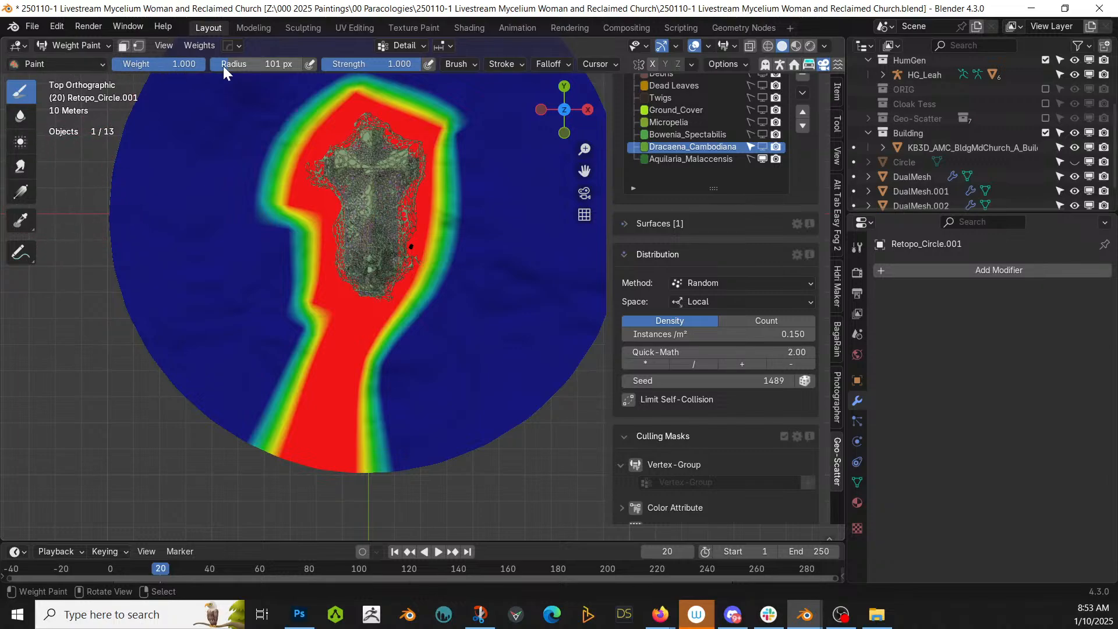
Try to soften the weights of the path between the church and the terrain's edge with the Smear and Blur brushes.
left_click(21, 169)
mouse_move(399, 349)
left_mouse_down()
mouse_move(400, 386)
mouse_move(374, 379)
mouse_move(299, 434)
left_mouse_up()
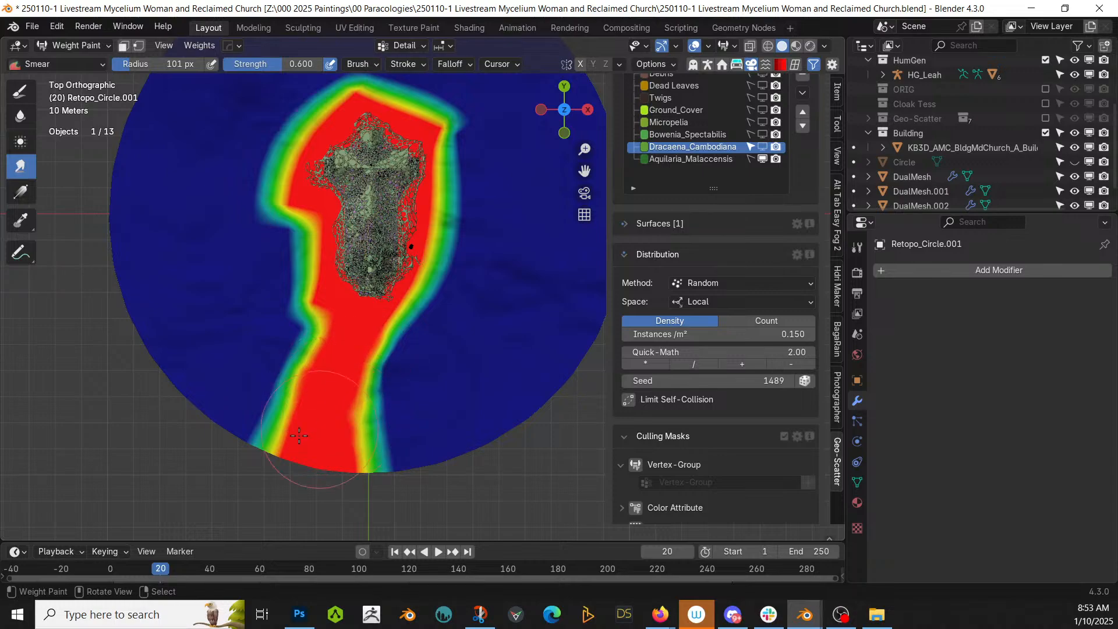
left_click(20, 120)
left_click_drag(336, 329, 351, 443)
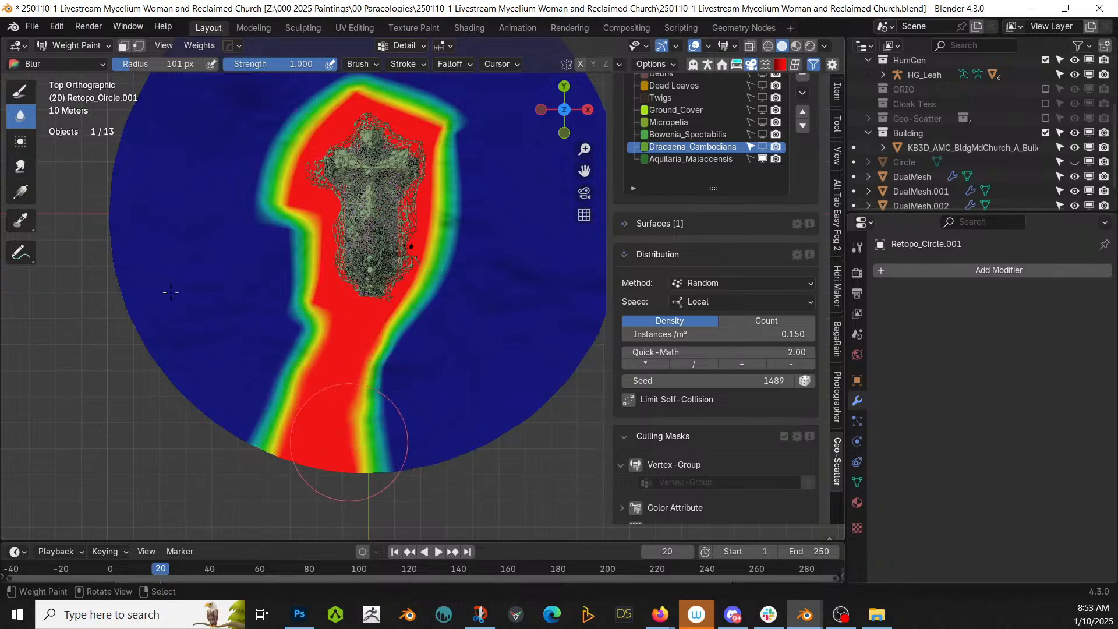
Set the Paint brush weight to 0.25 and paint over the path from the terrain's edge up to the church.
left_click(23, 96)
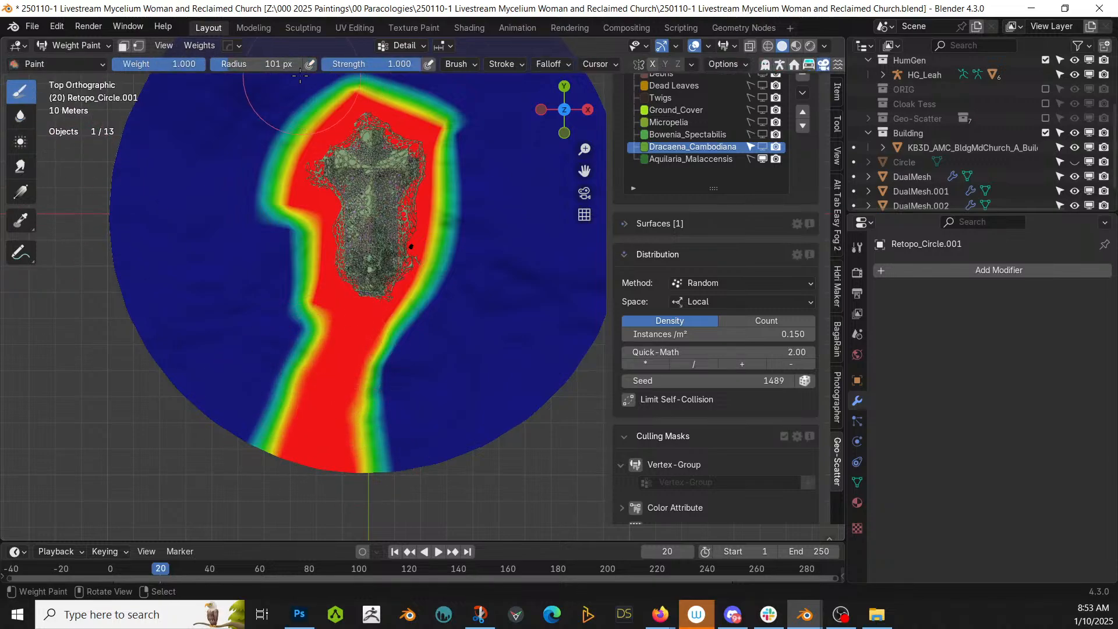
left_click(158, 64)
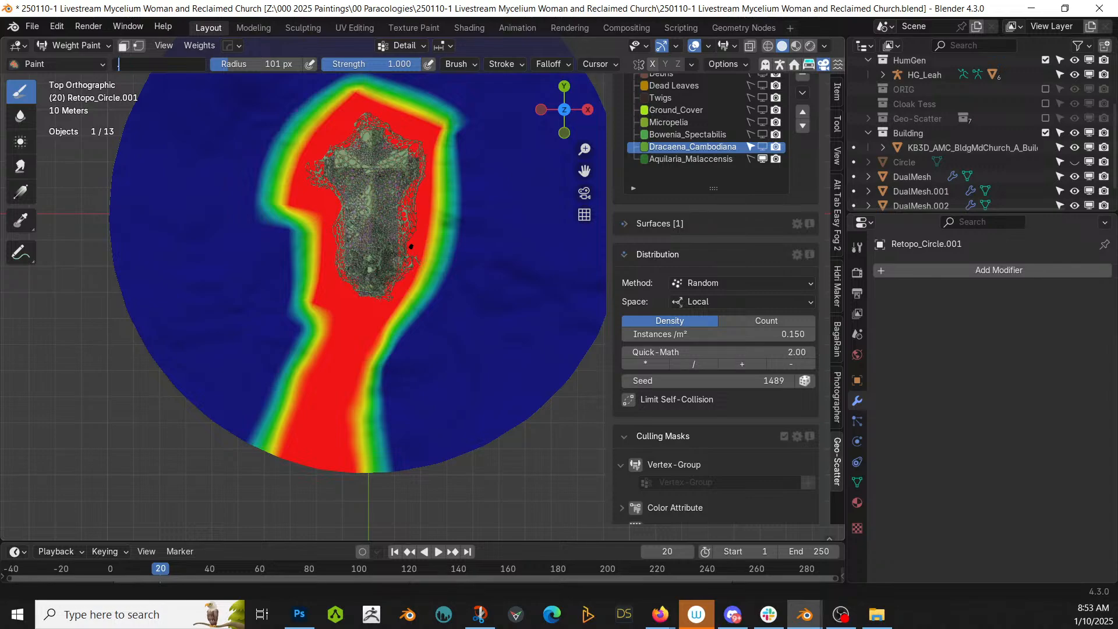
type(".25")
key("Return")
mouse_move(329, 420)
left_mouse_down()
mouse_move(341, 346)
mouse_move(300, 417)
mouse_move(350, 466)
mouse_move(390, 407)
mouse_move(355, 355)
mouse_move(303, 327)
mouse_move(300, 477)
mouse_move(440, 452)
mouse_move(317, 352)
left_mouse_up()
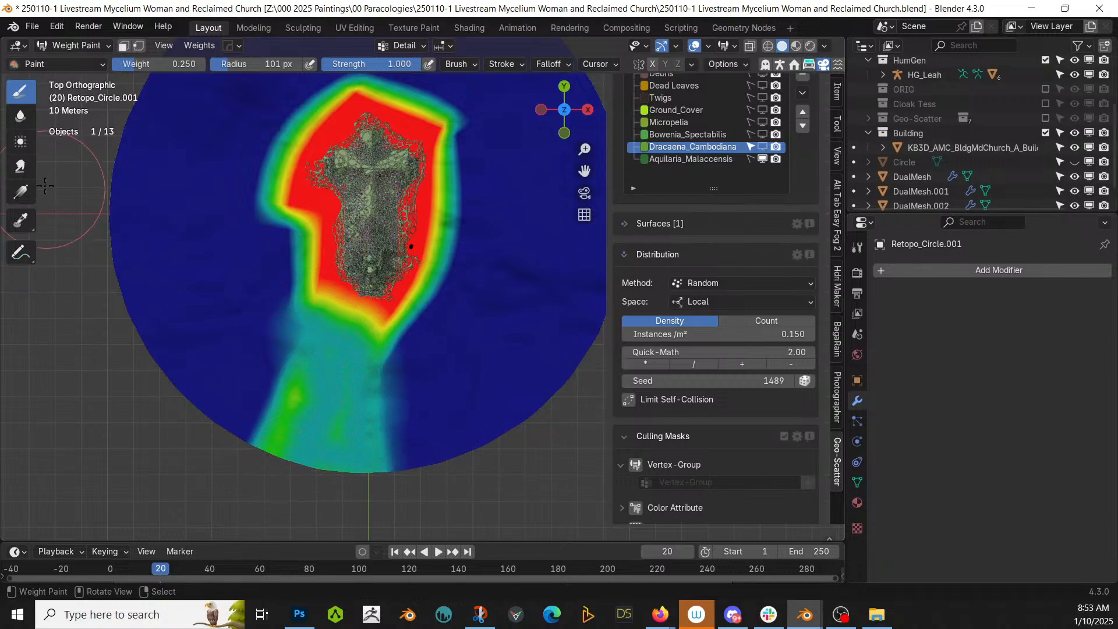
Set the brush weight to 0.5 and paint along the terrain's rim where the path ends.
left_click(175, 64)
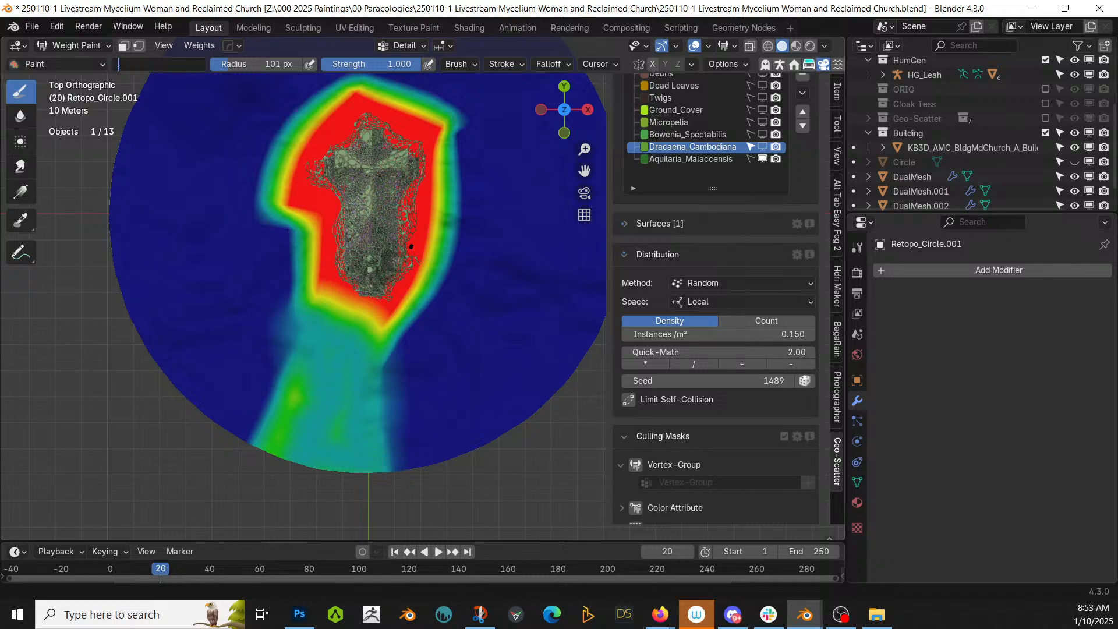
type(".5")
key("Return")
left_click_drag(237, 462, 434, 461)
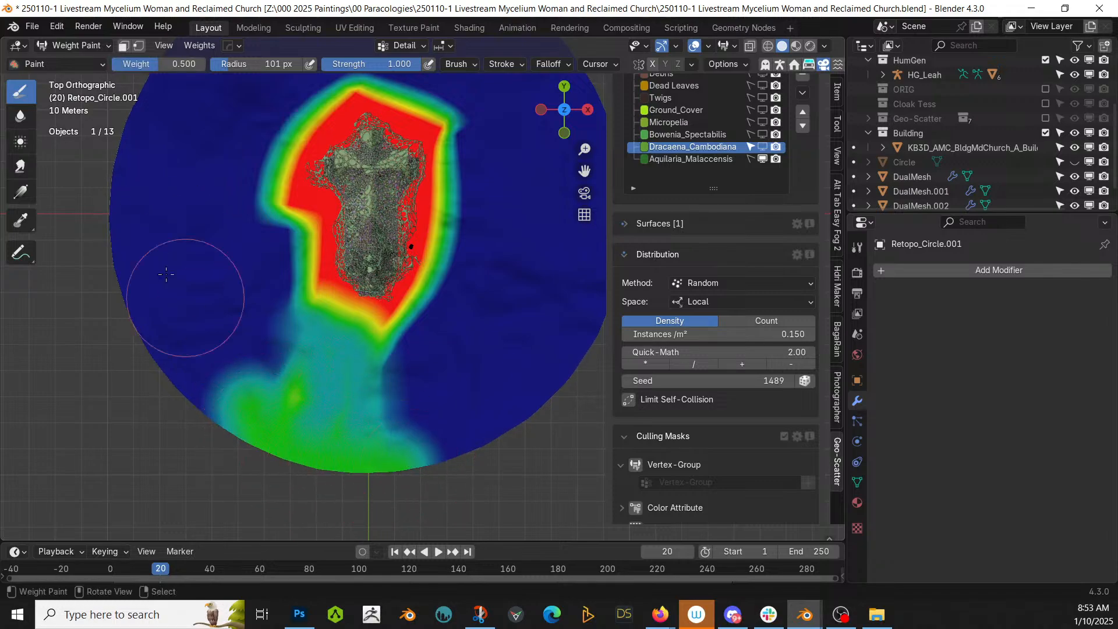
Set the brush weight to 0.75, paint down the path from the church towards the terrain's edge, and return to Object Mode.
left_click(168, 64)
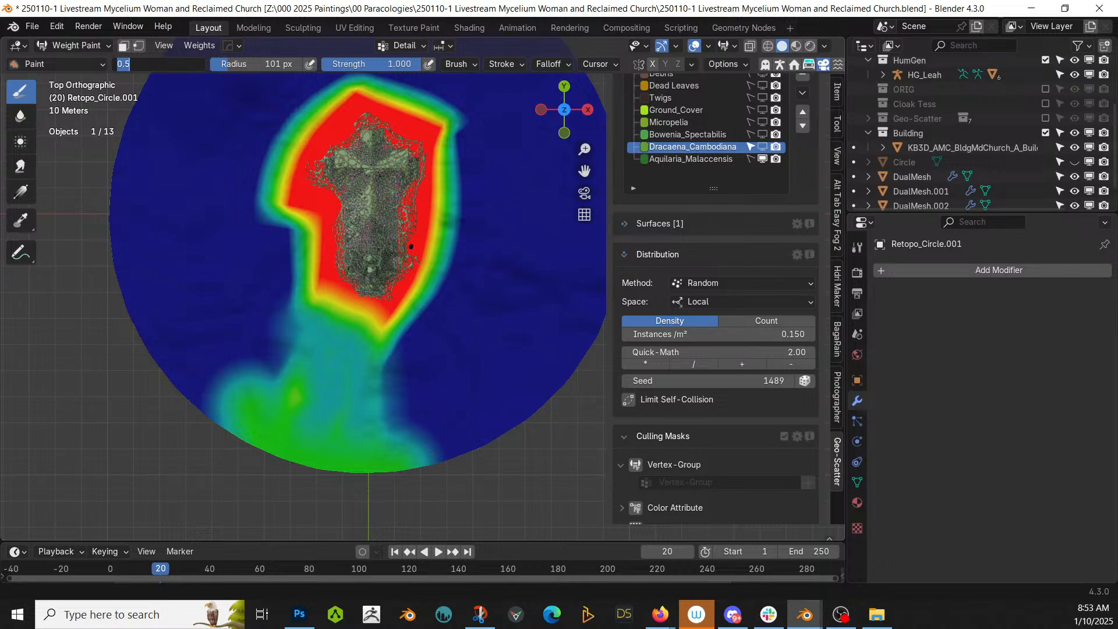
type(".75")
key("Return")
mouse_move(338, 334)
left_mouse_down()
mouse_move(347, 324)
mouse_move(327, 422)
mouse_move(347, 342)
mouse_move(338, 335)
mouse_move(326, 375)
mouse_move(352, 357)
mouse_move(357, 428)
left_mouse_up()
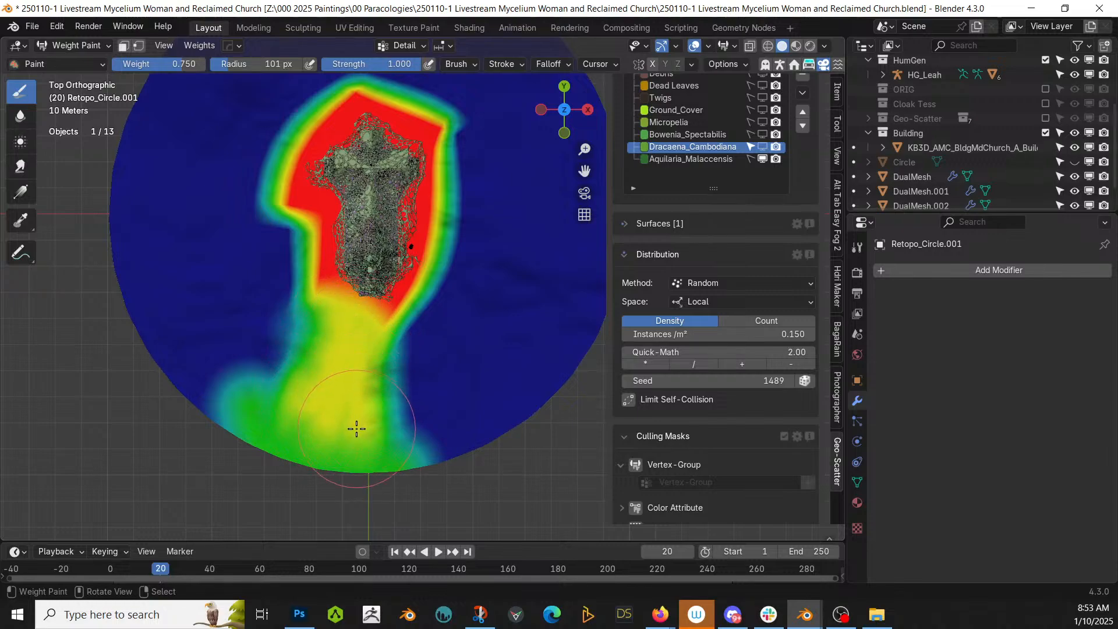
left_click(79, 45)
left_click(84, 62)
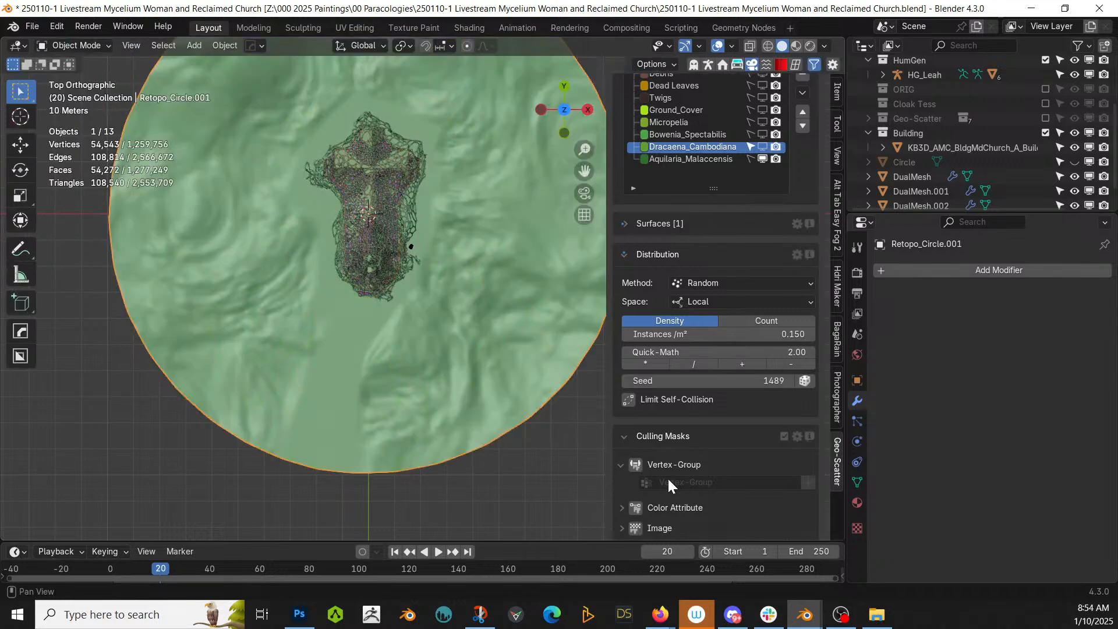
Re-enable the Geo-Scatter collection and mask the Aquilaria_Malaccensis scatter with the Detail vertex group.
left_click(1045, 117)
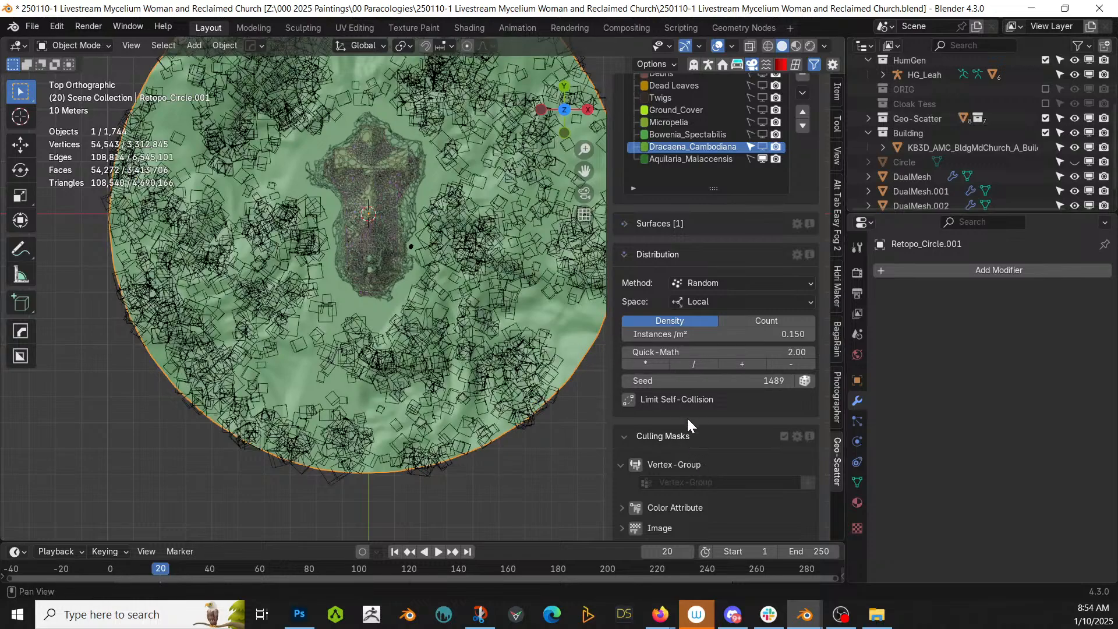
left_click(692, 160)
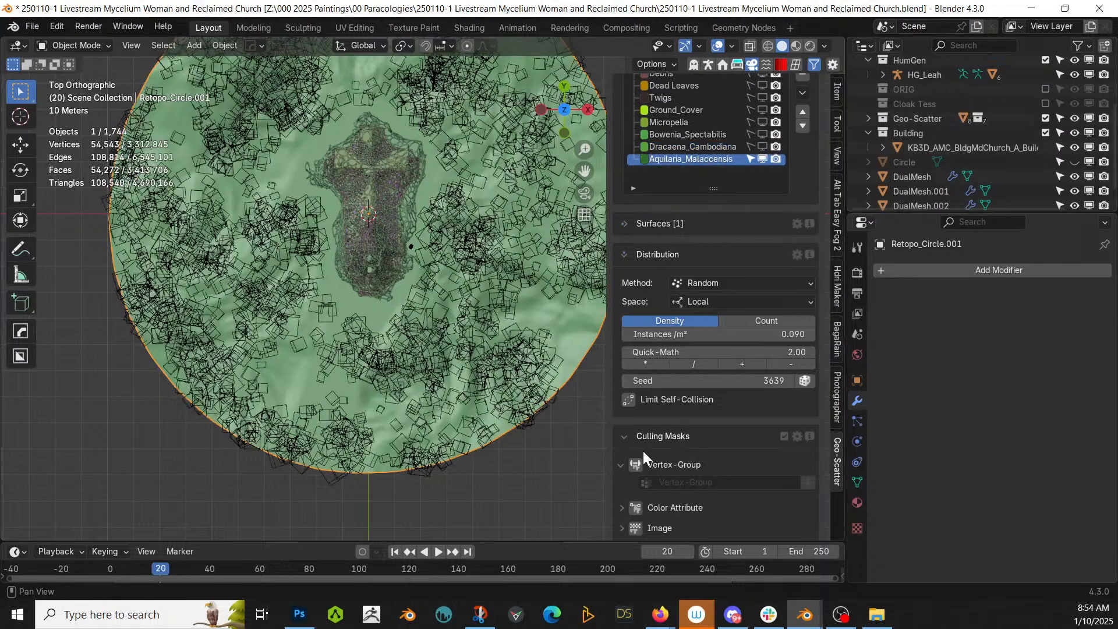
left_click(635, 466)
left_click(722, 482)
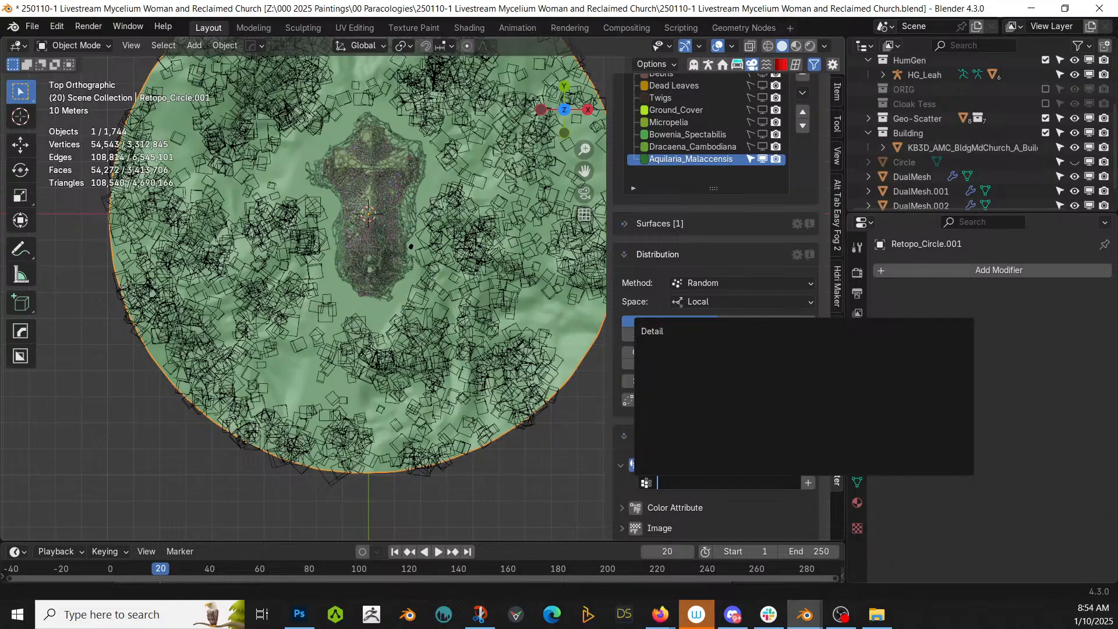
left_click(664, 332)
Check the tree scatter around the church and path from an oblique view and save the scene file.
middle_click_drag(514, 380, 406, 367)
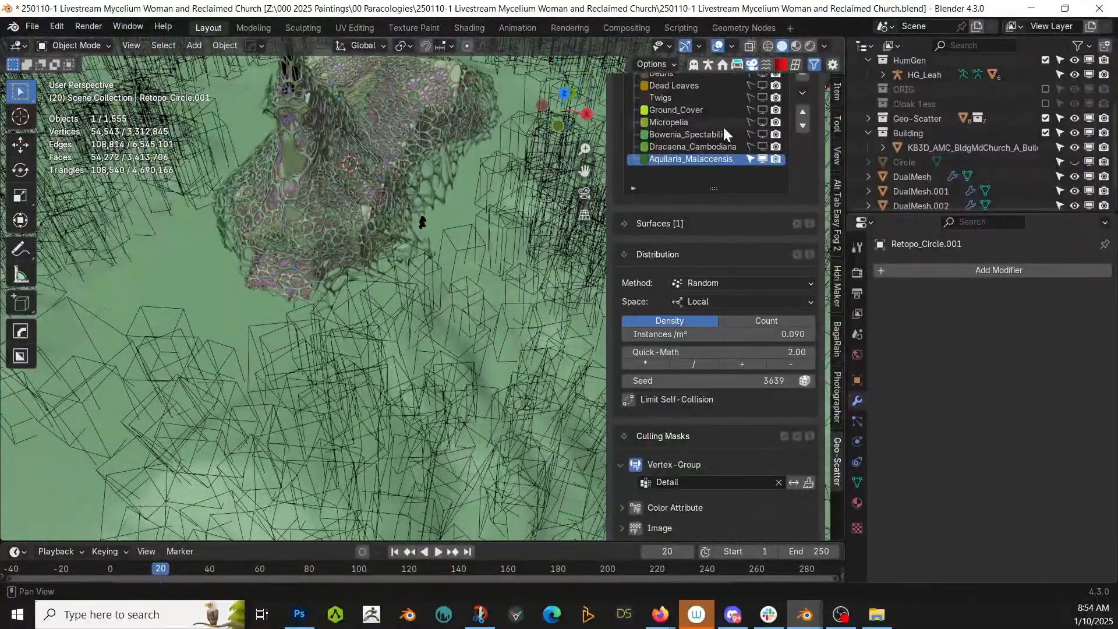
scroll(635, 198, "down", 1)
scroll(507, 231, "down", 2)
middle_click_drag(507, 232, 533, 220)
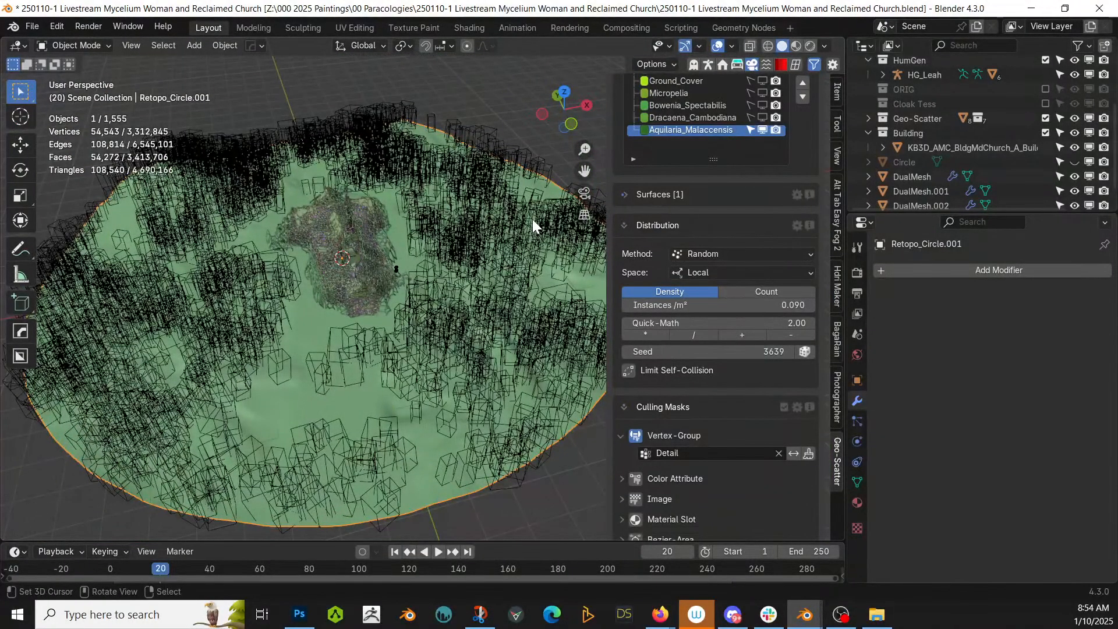
key("ctrl+s")
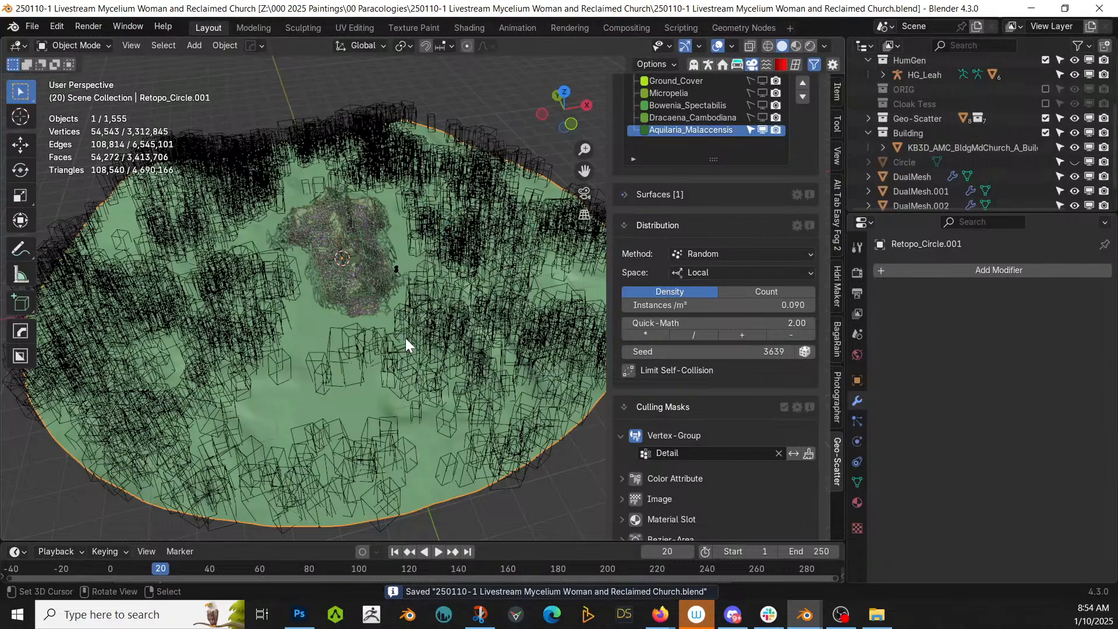
Select the outer mycelium mesh DualMesh.002 on the church beside the human figure.
key("z")
scroll(352, 249, "up", 3)
scroll(353, 249, "up", 6)
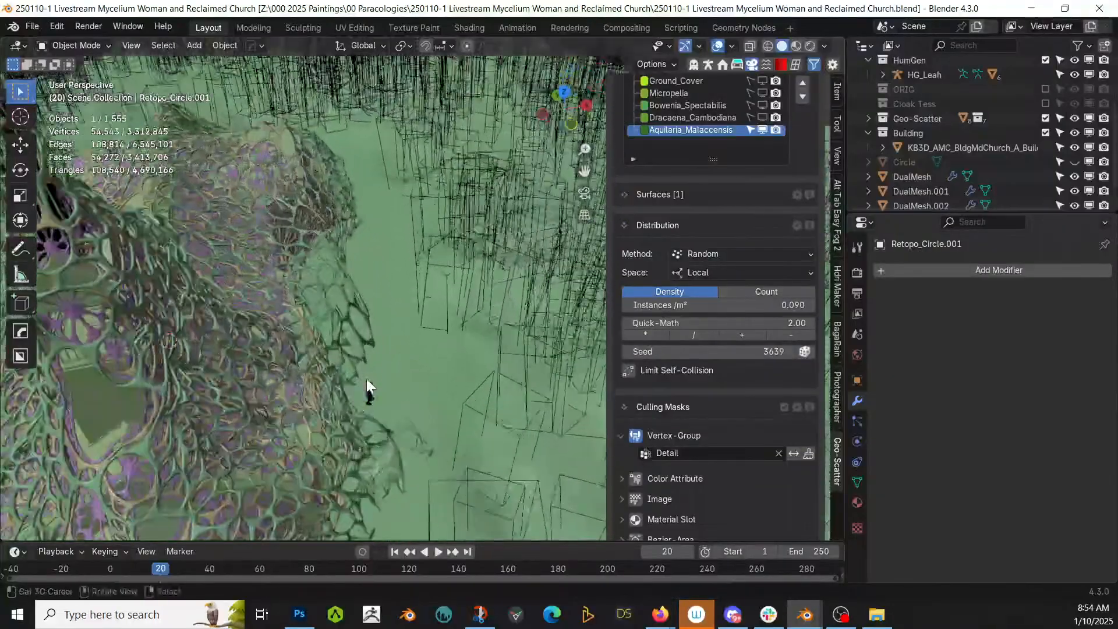
middle_click_drag(367, 384, 298, 352)
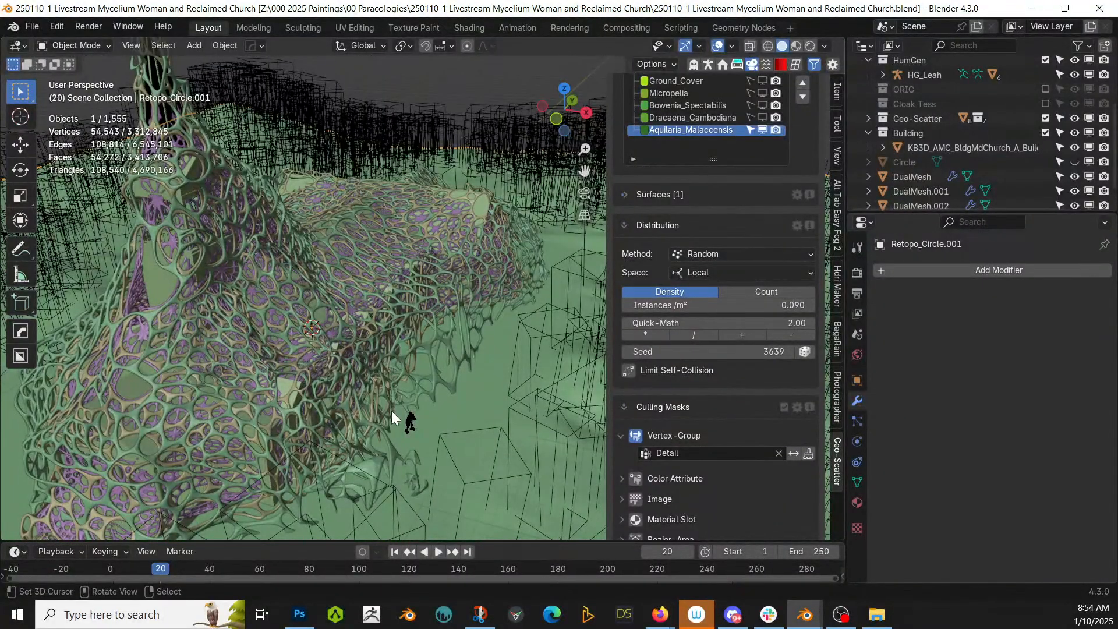
left_click(435, 375)
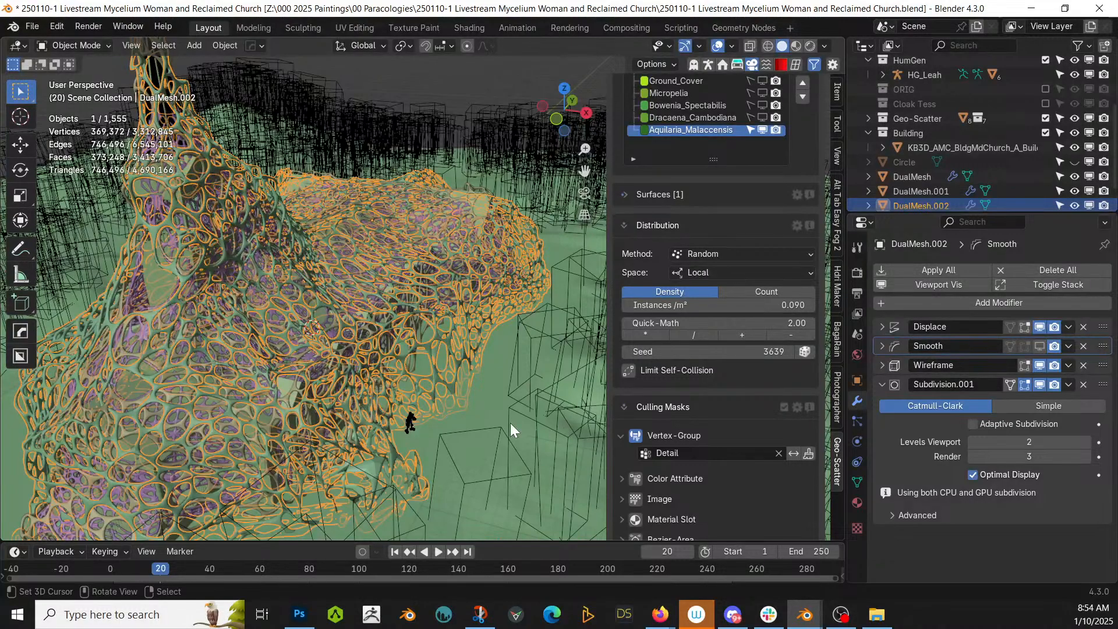
Start an Append and browse to the Material data in 250109-1 Livestream Mycelium Platform.blend, sorting the project folders by date modified.
key("F4")
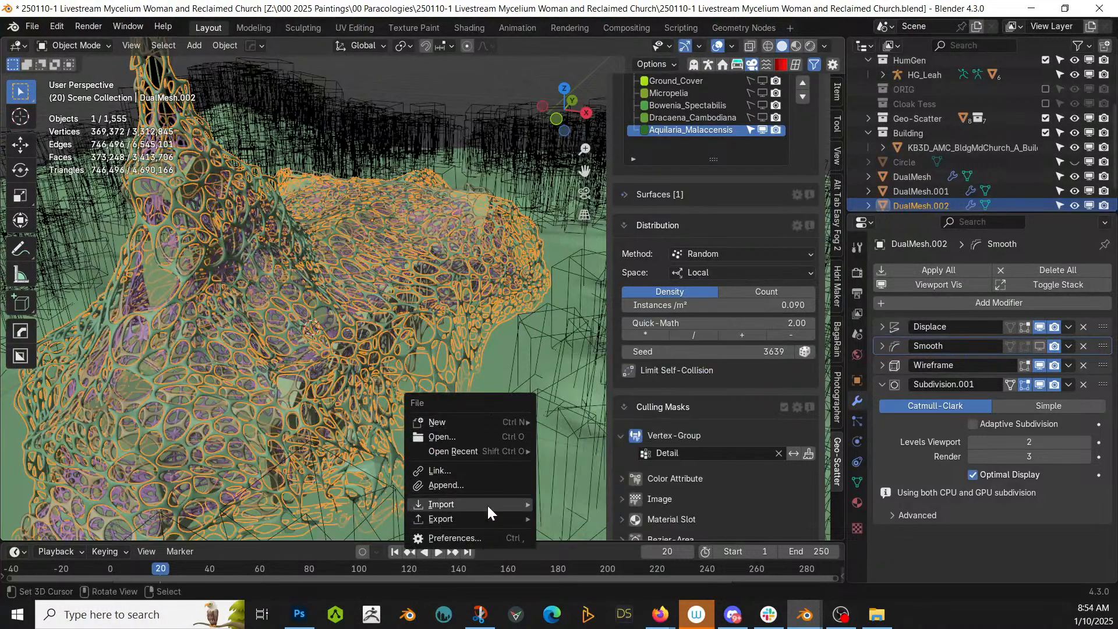
left_click(473, 484)
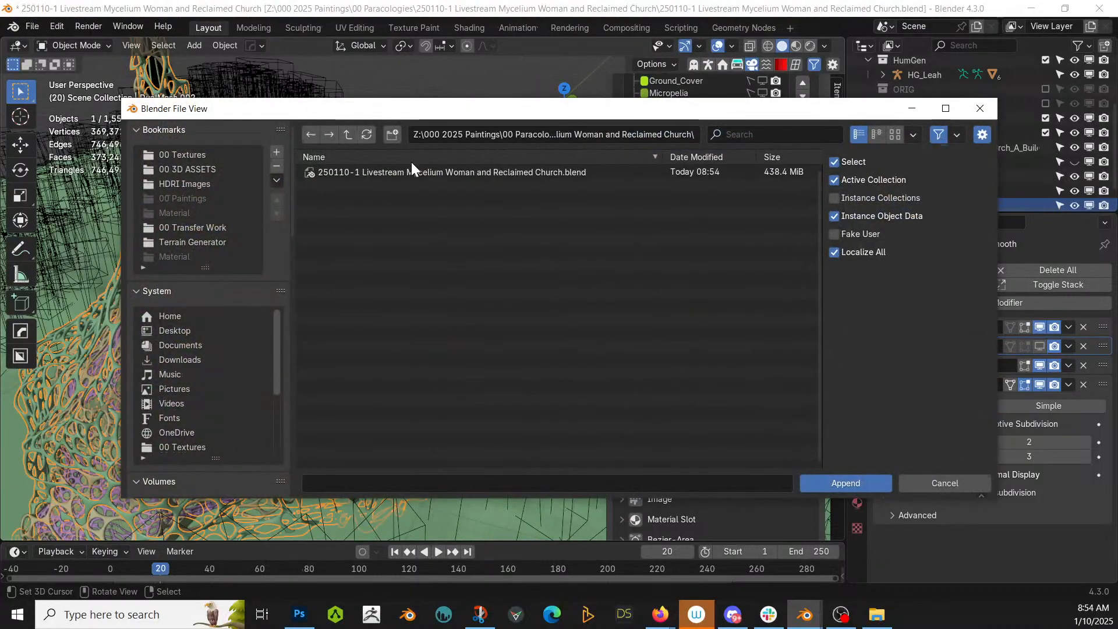
left_click(344, 134)
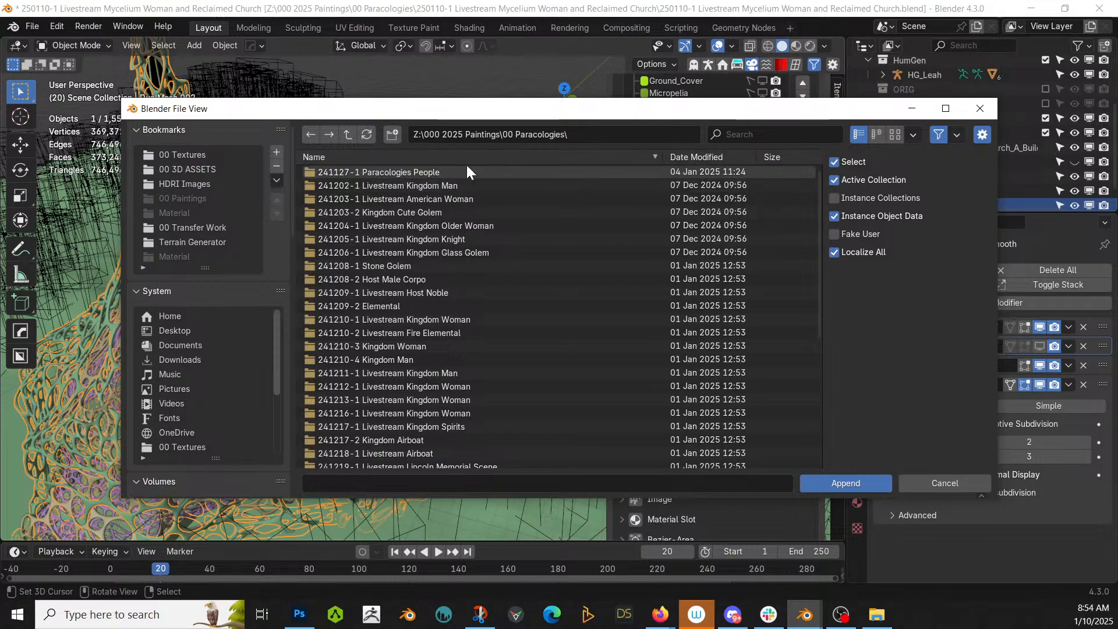
left_click(725, 155)
left_click(482, 185)
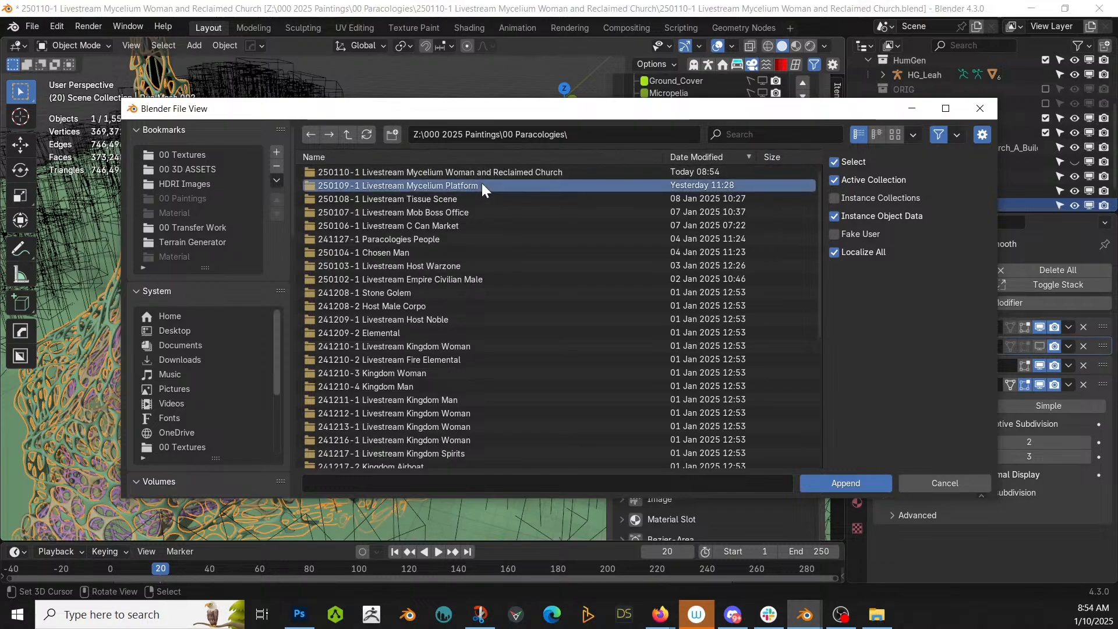
double_click(427, 184)
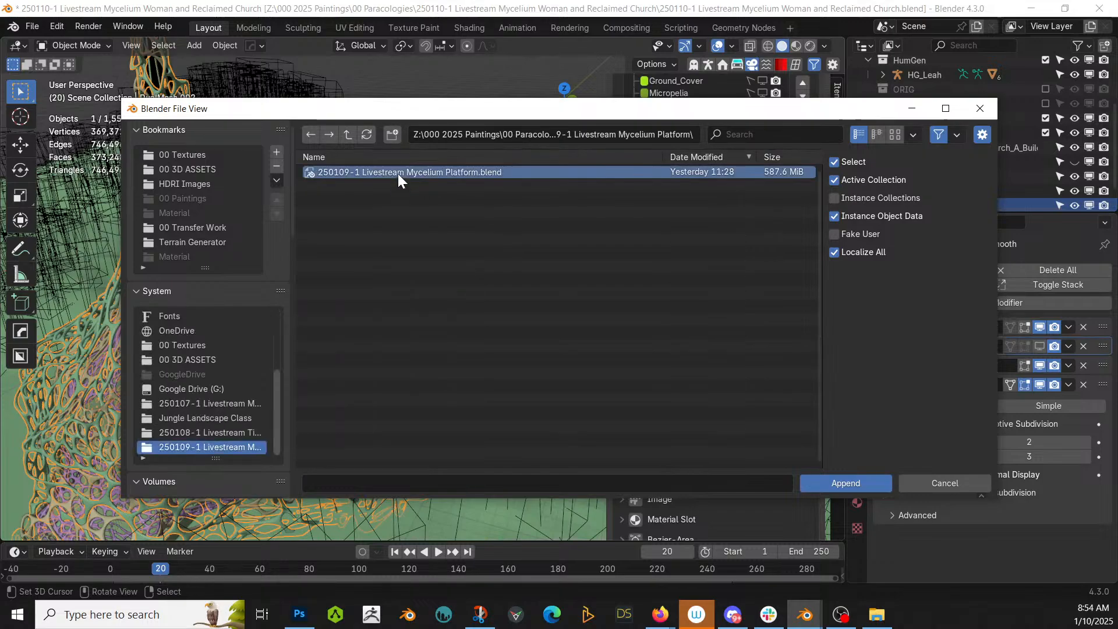
double_click(397, 173)
double_click(351, 280)
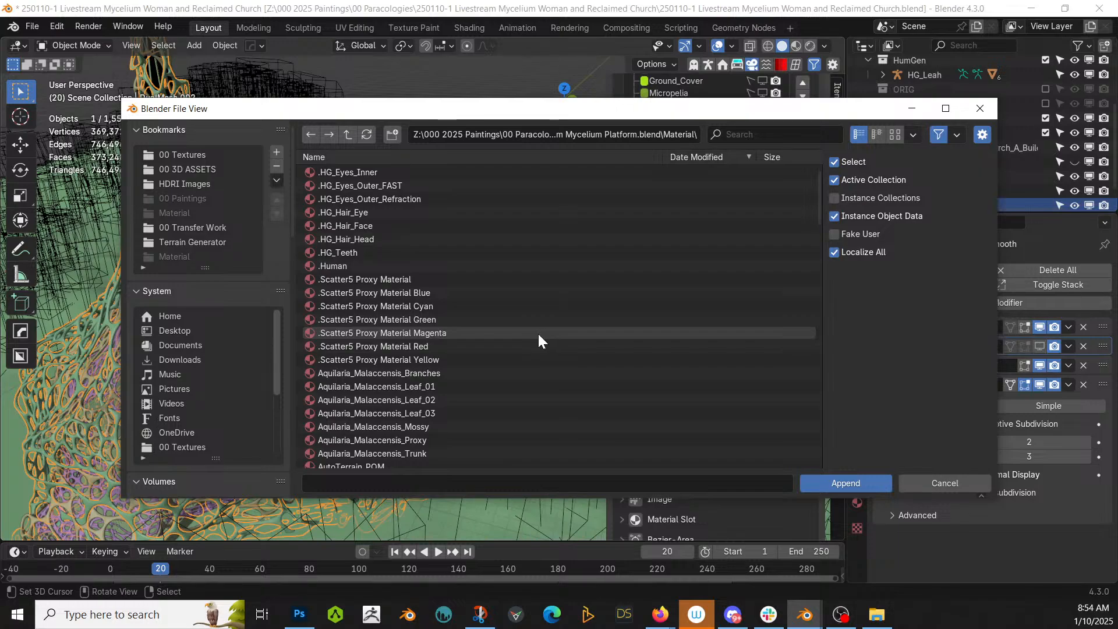
Append the Blob and Blob.001 materials into the church scene.
scroll(537, 332, "down", 3)
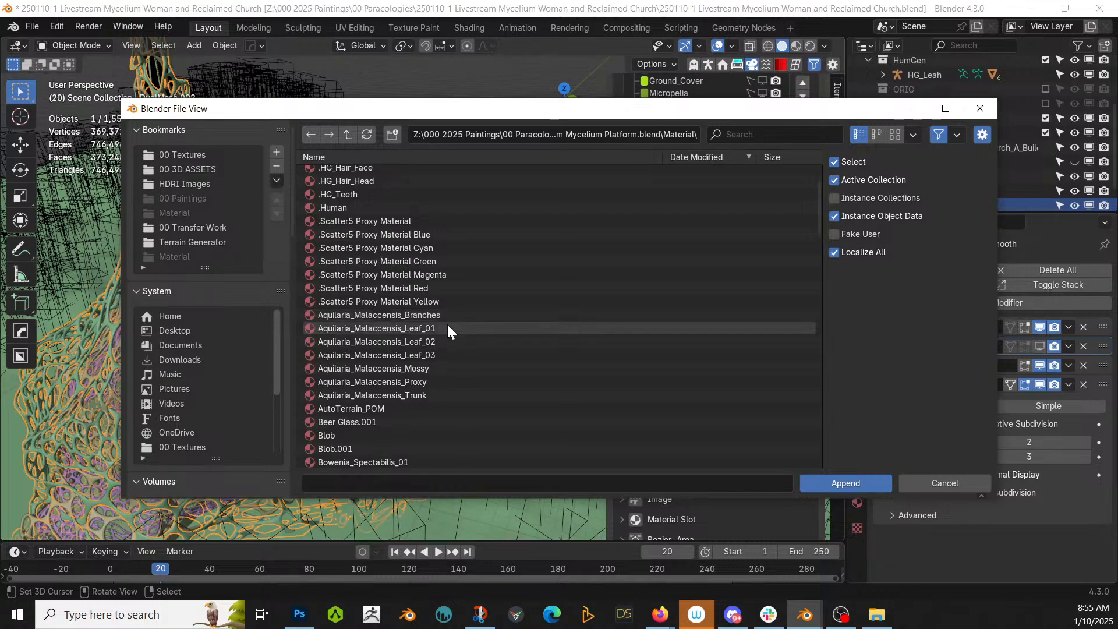
scroll(408, 375, "down", 2)
left_click(351, 376)
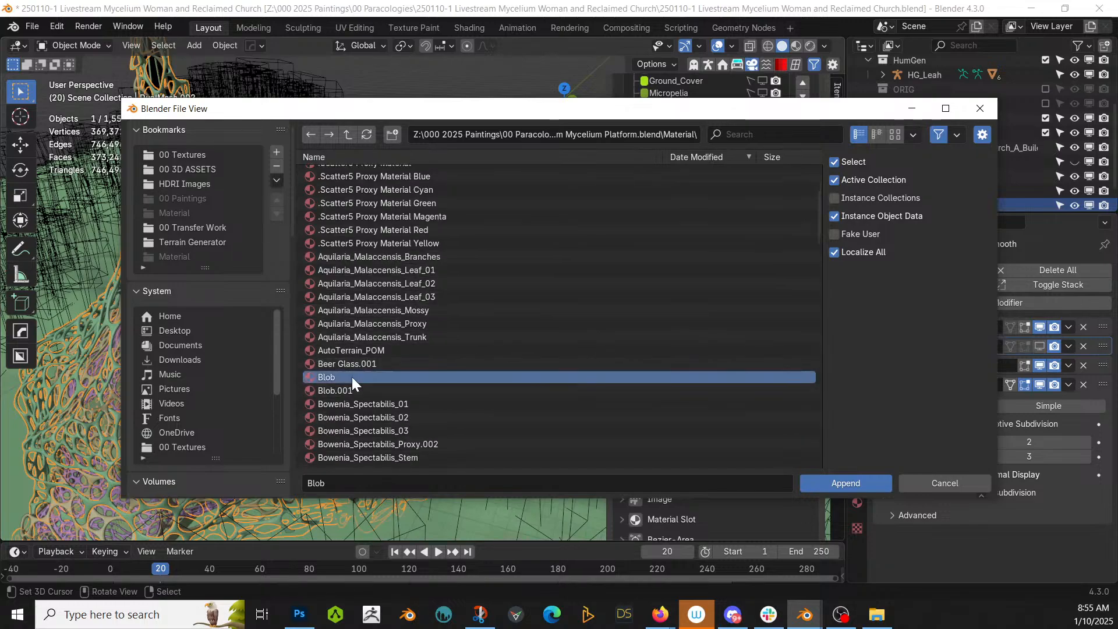
left_click(346, 390, "shift")
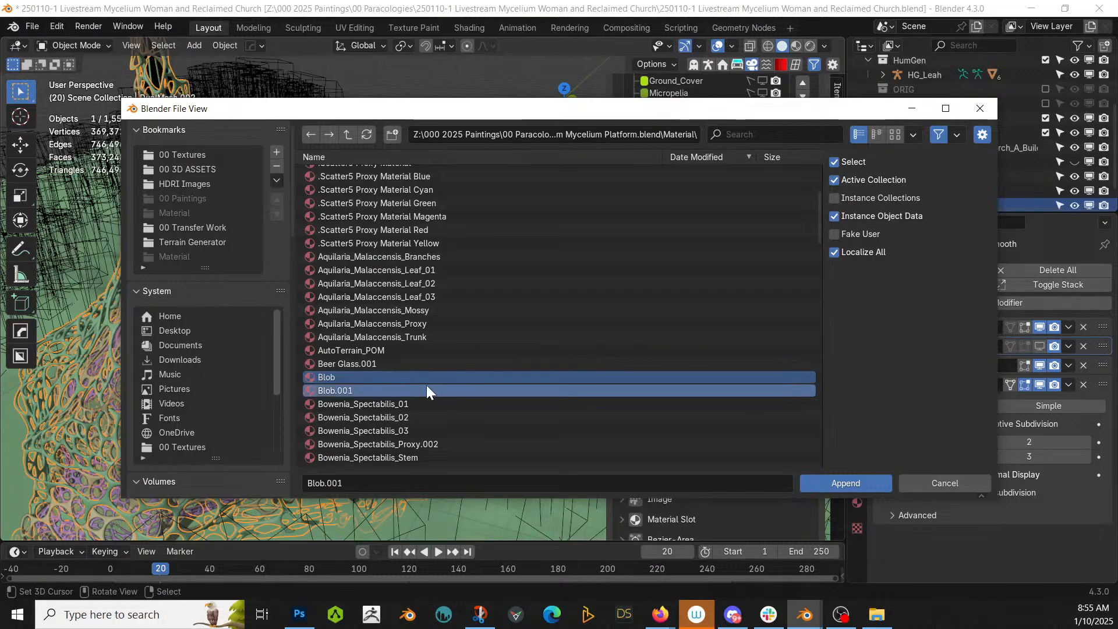
left_click(849, 483)
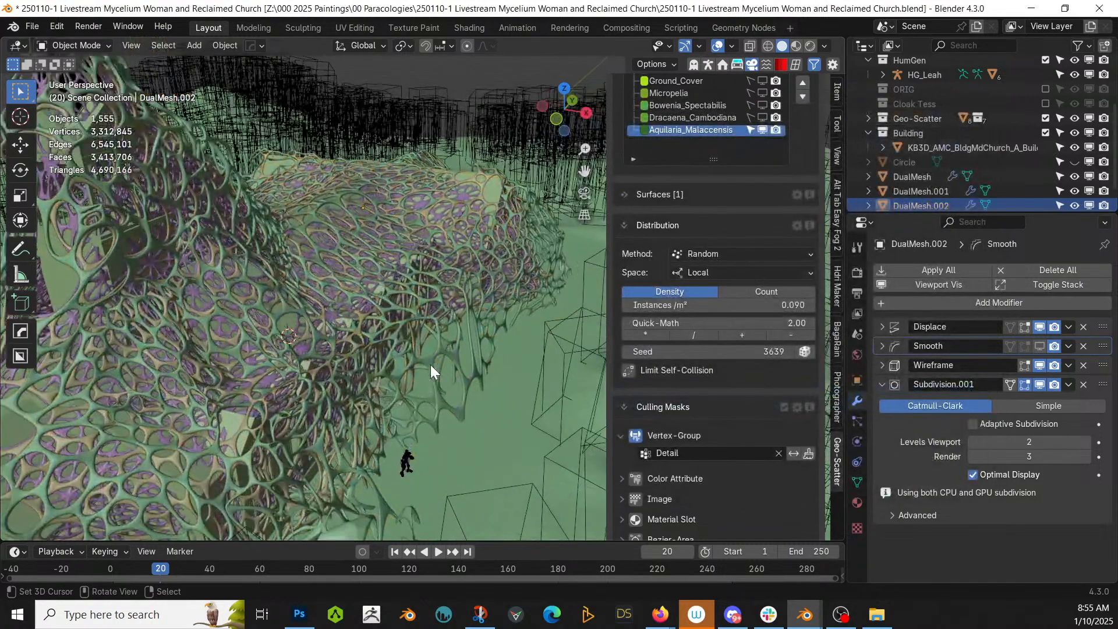
Assign the Blob material to DualMesh.002 and switch the viewport to Rendered shading.
left_click(432, 362)
left_click(858, 503)
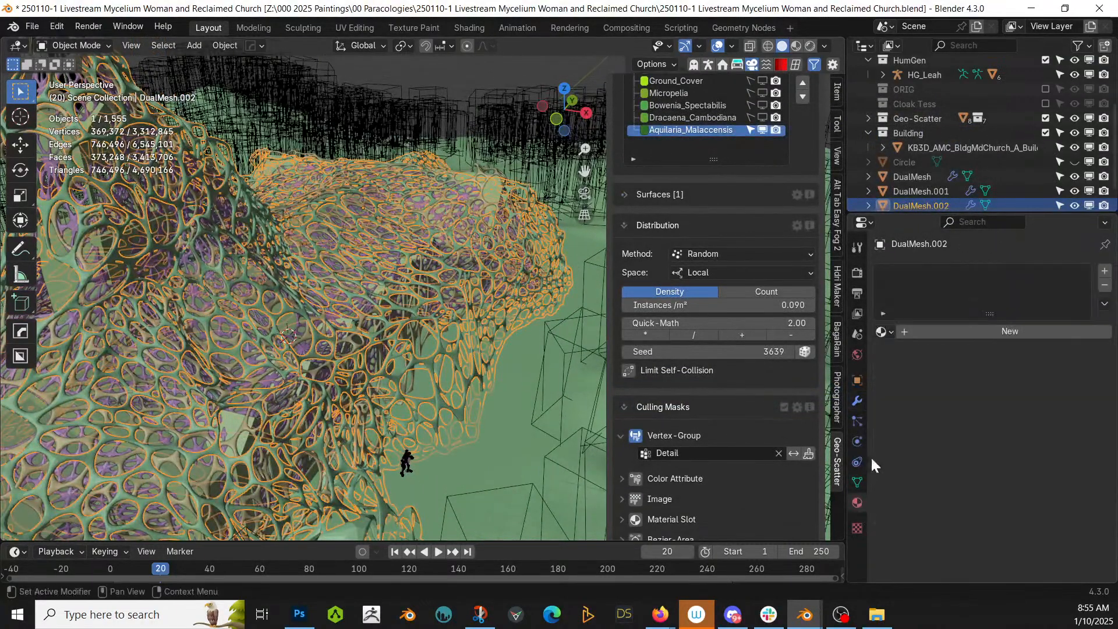
left_click(893, 331)
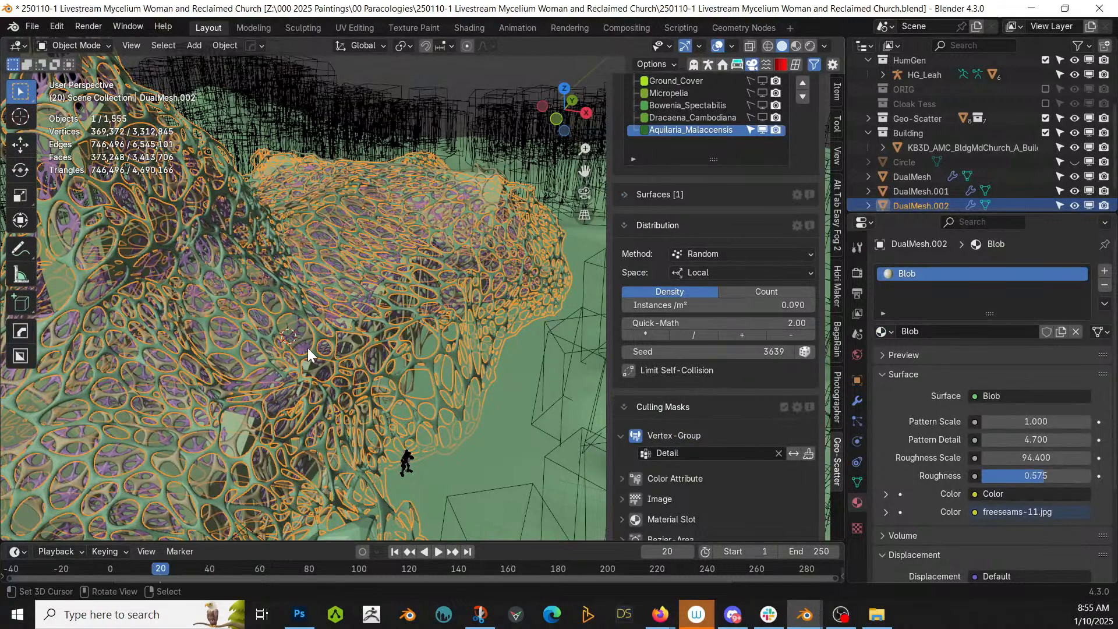
key("z")
key("8")
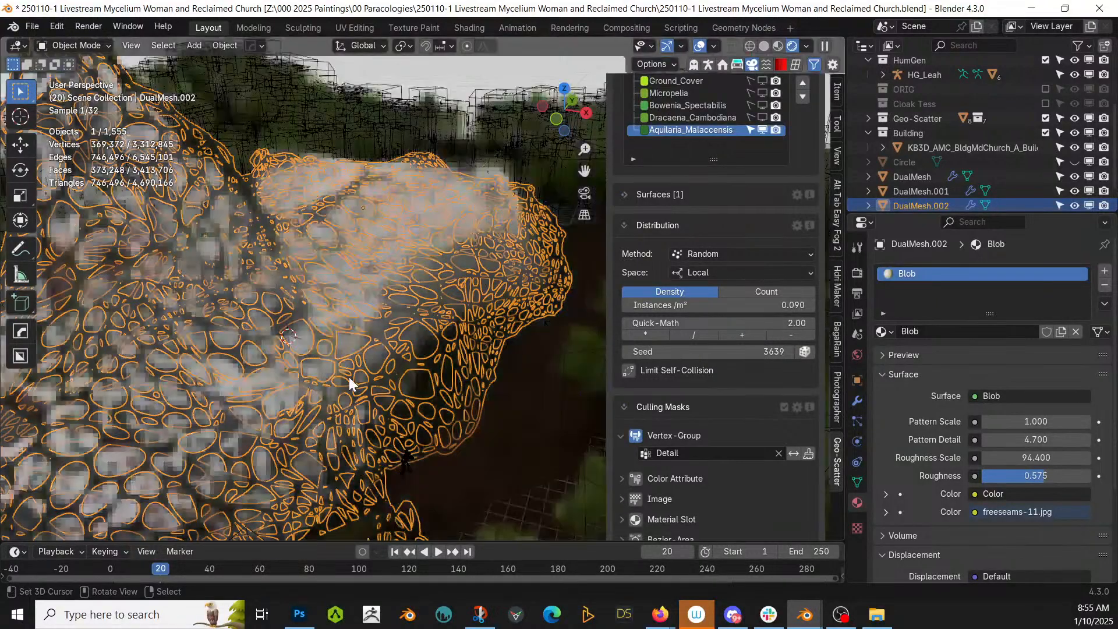
Isolate DualMesh.002 in local view and examine its Blob material up close.
key("KP_Divide")
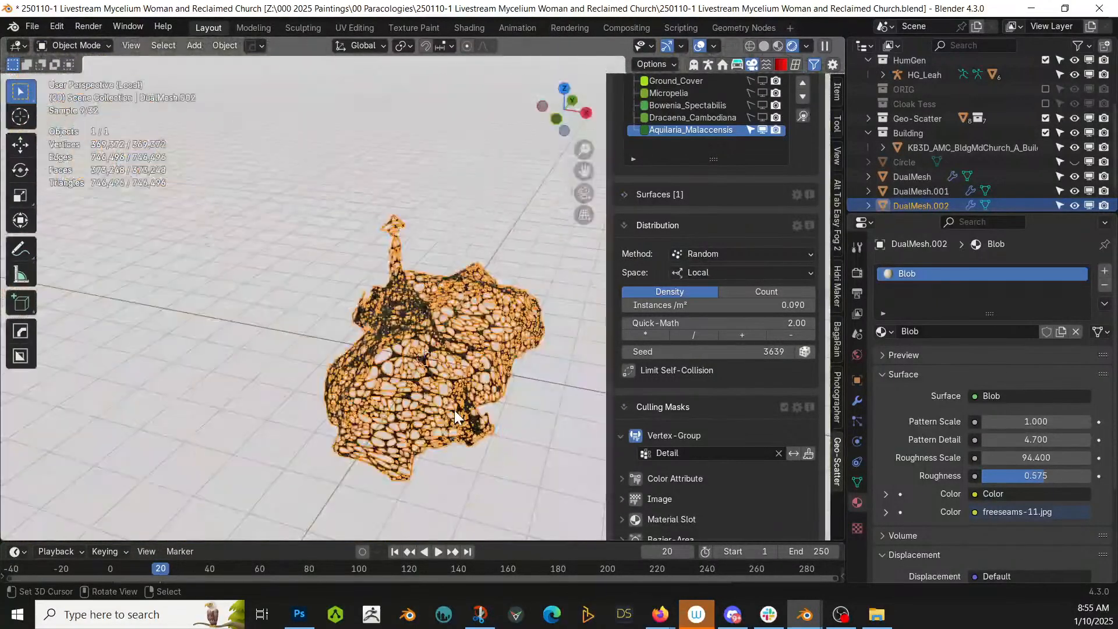
scroll(458, 408, "up", 5)
middle_click_drag(452, 404, 404, 396)
middle_click_drag(330, 396, 370, 334)
scroll(369, 354, "up", 3)
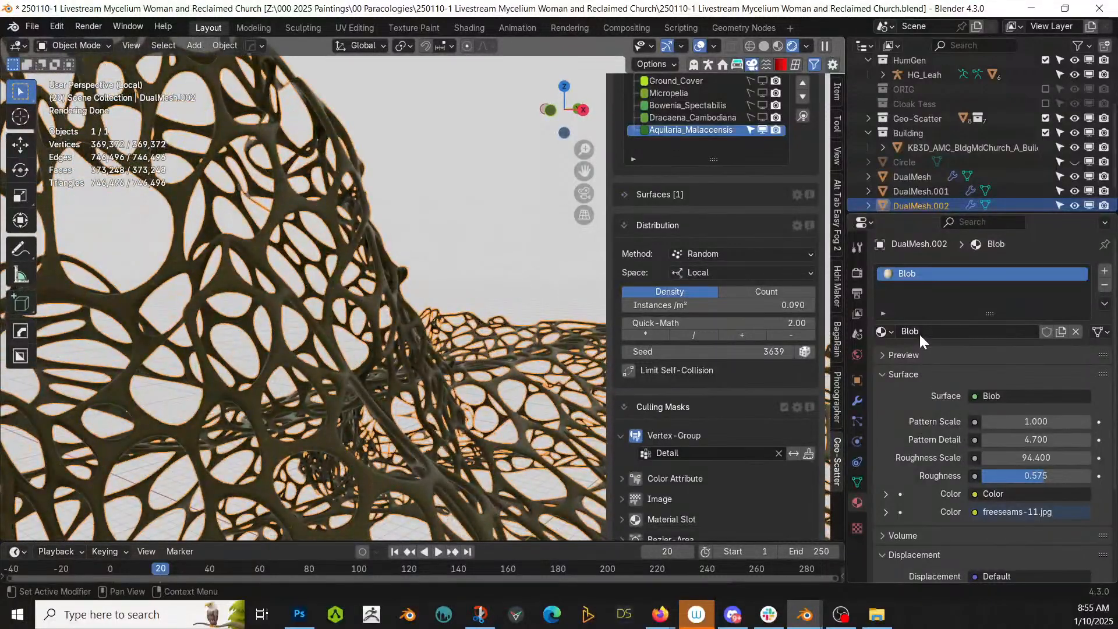
Replace the material of DualMesh.002 with Blob.001 and bring the rest of the scene back into view.
left_click(894, 333)
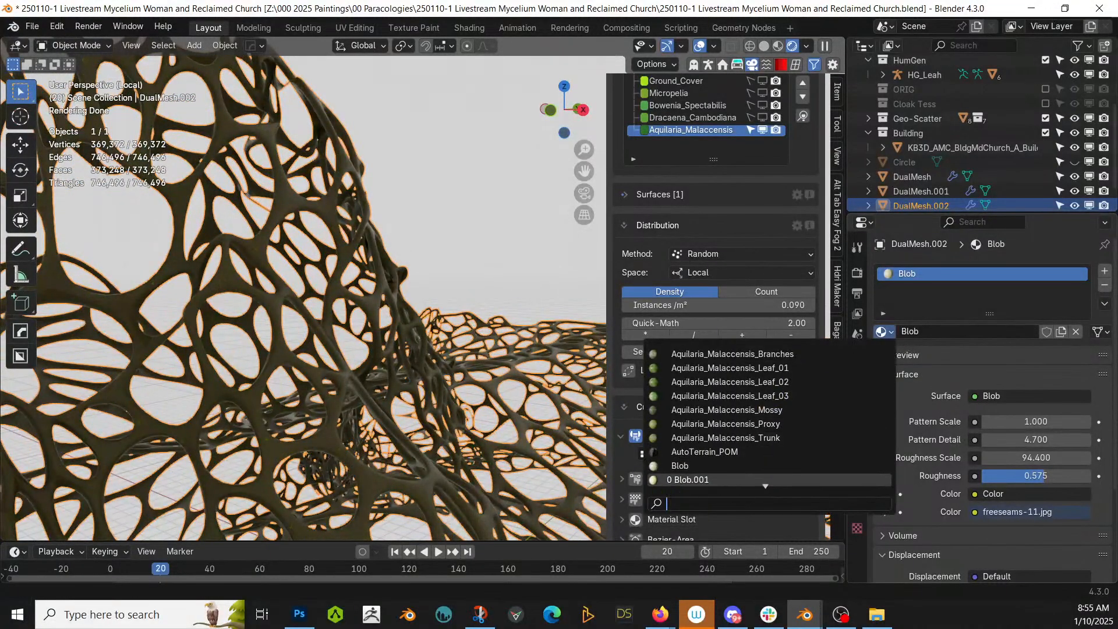
left_click(688, 480)
middle_click_drag(488, 437, 446, 389)
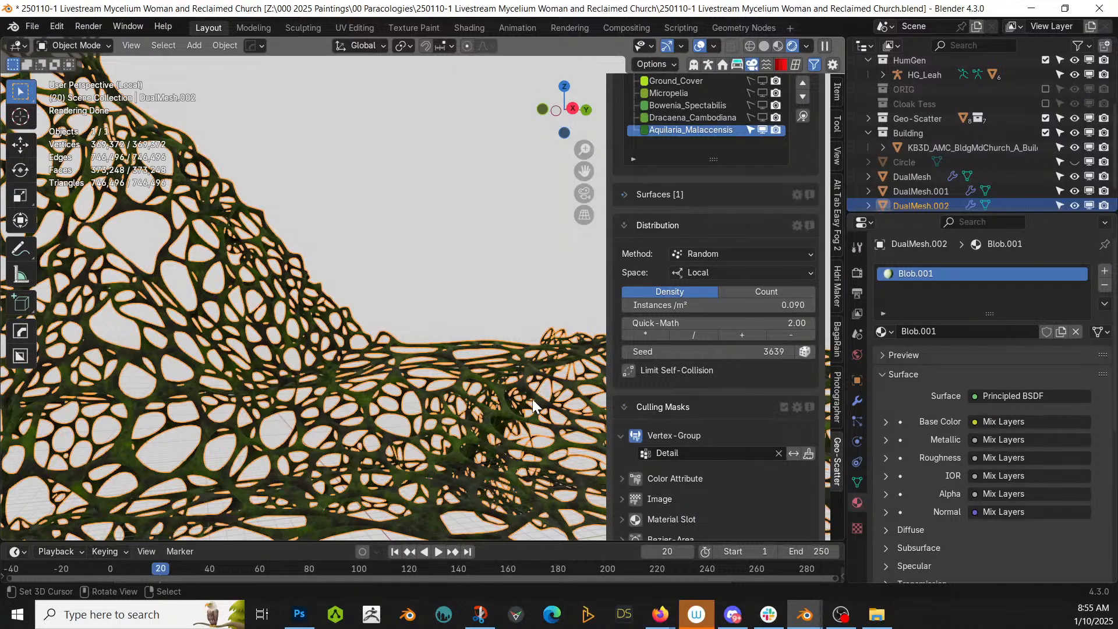
key("KP_Divide")
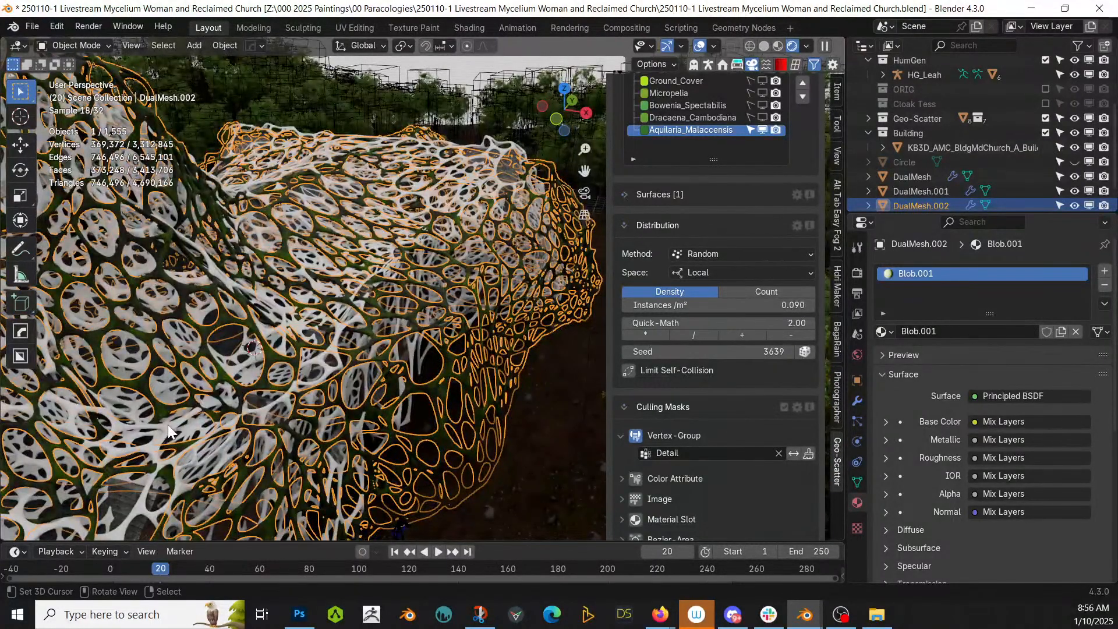
Select DualMesh, DualMesh.001 and DualMesh.002 with DualMesh active, and link materials between them.
left_click(170, 424)
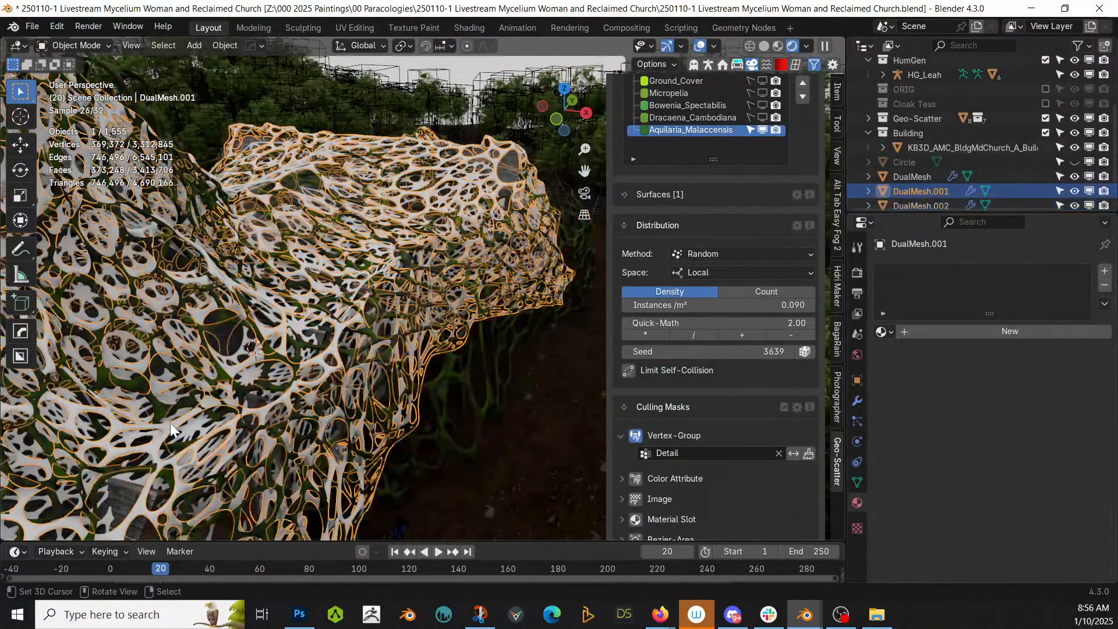
left_click(159, 383, "shift")
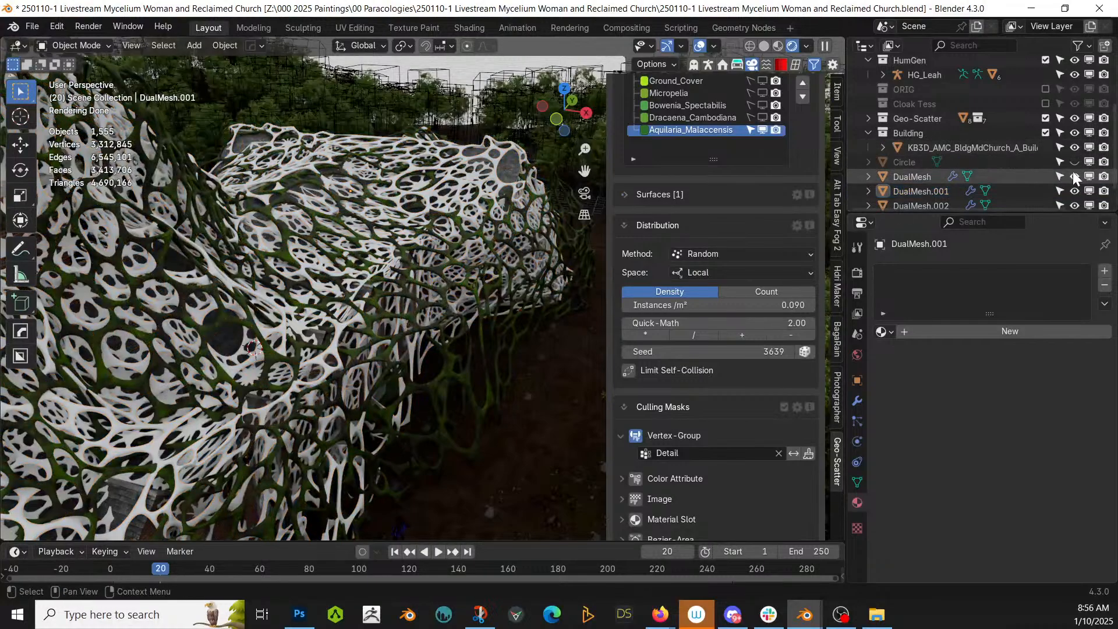
scroll(990, 166, "down", 2)
left_click(919, 157)
left_click(924, 181, "shift")
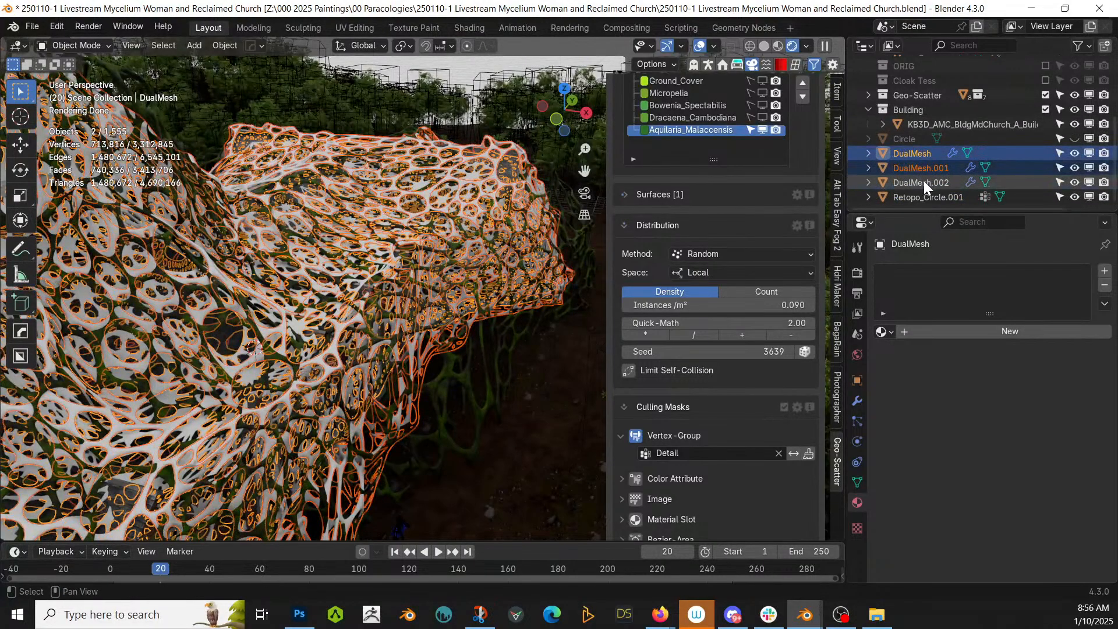
key("ctrl+l")
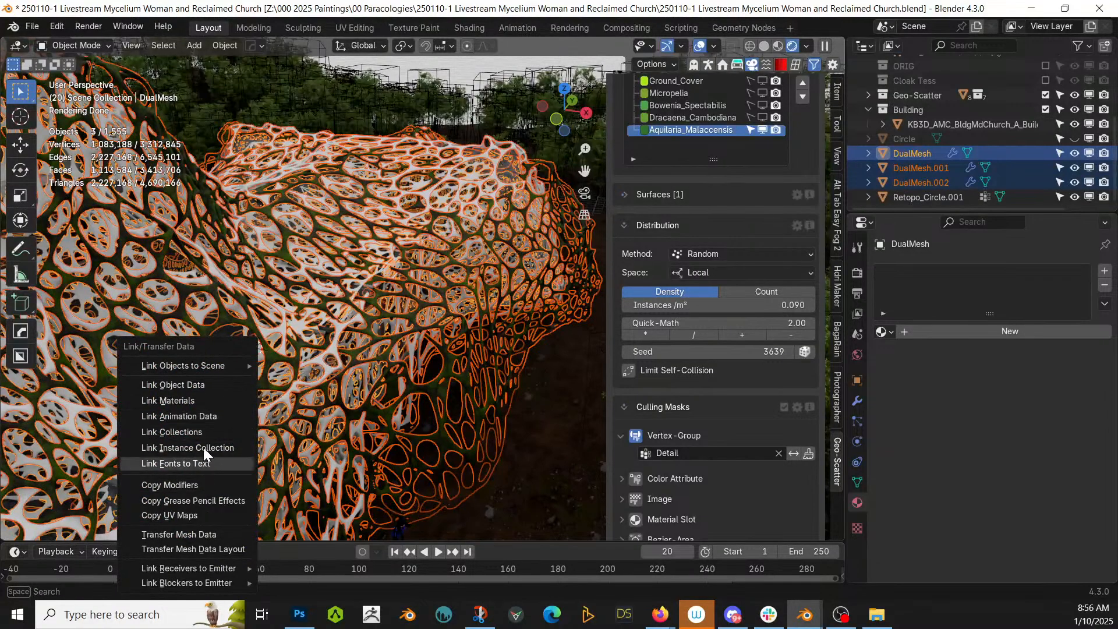
left_click(200, 400)
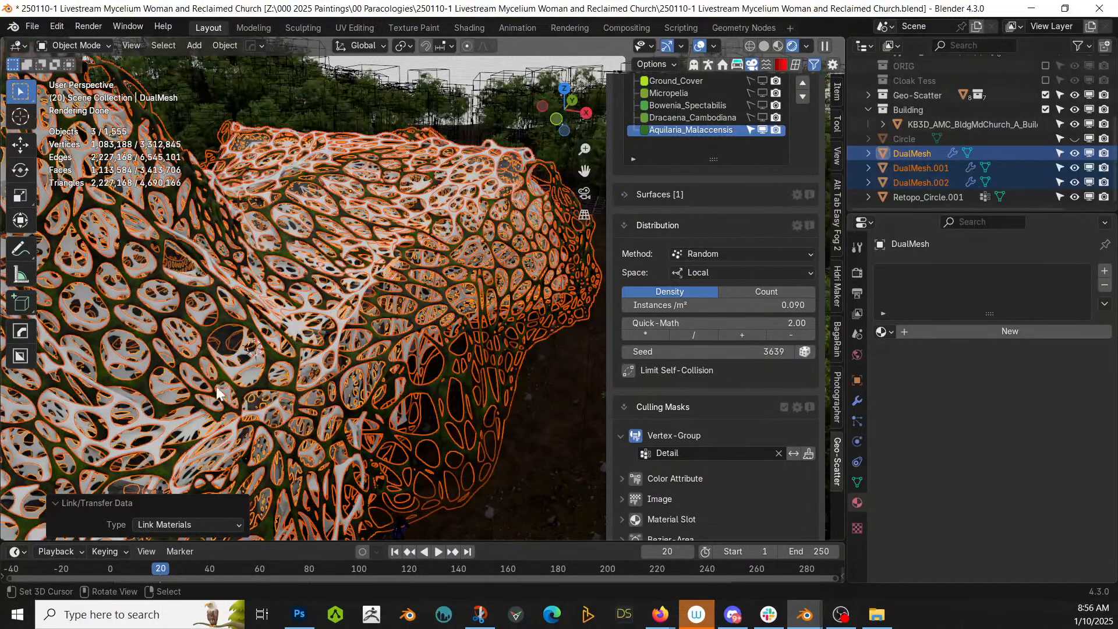
Switch the viewport to Solid shading and isolate the three selected DualMesh objects in local view.
key("z")
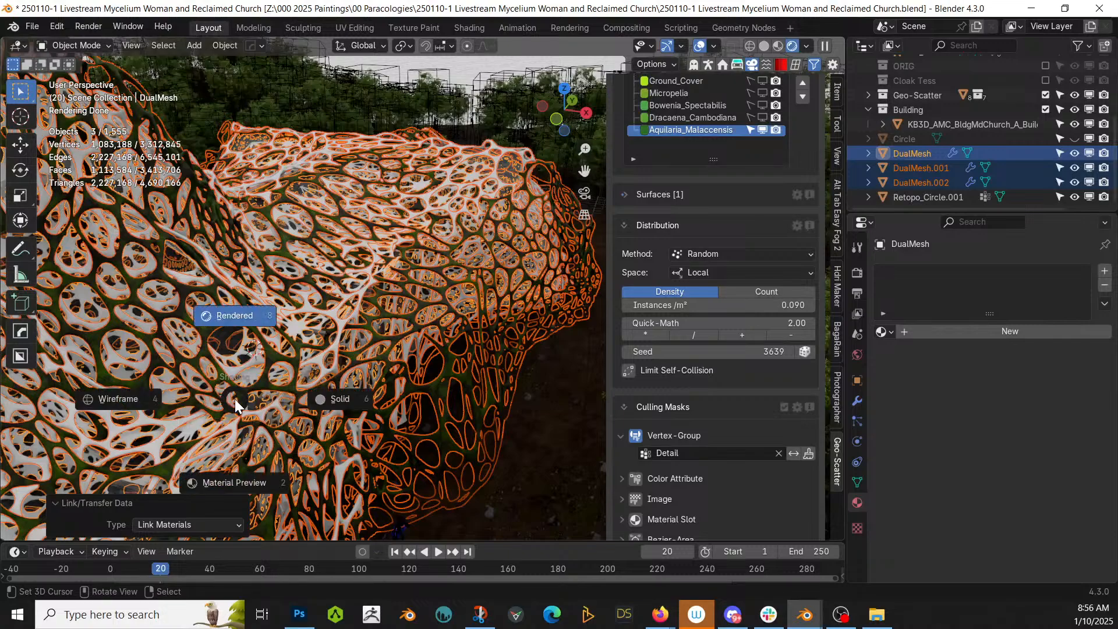
key("6")
key("KP_Divide")
scroll(235, 399, "up", 6)
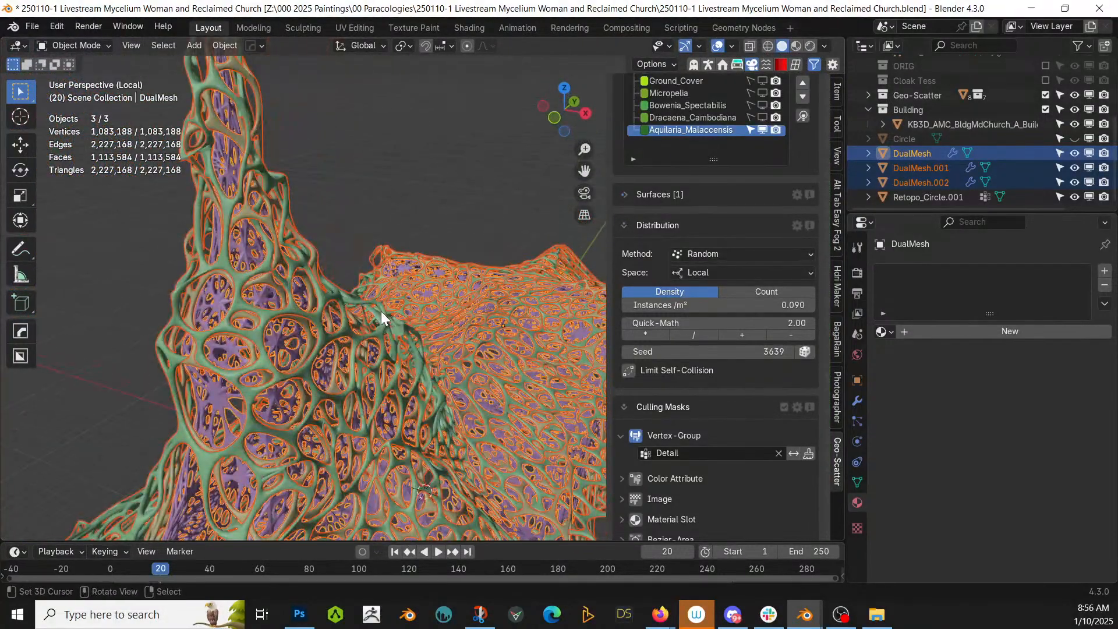
Link the Blob.001 material from DualMesh.002 to DualMesh.
left_click(384, 309)
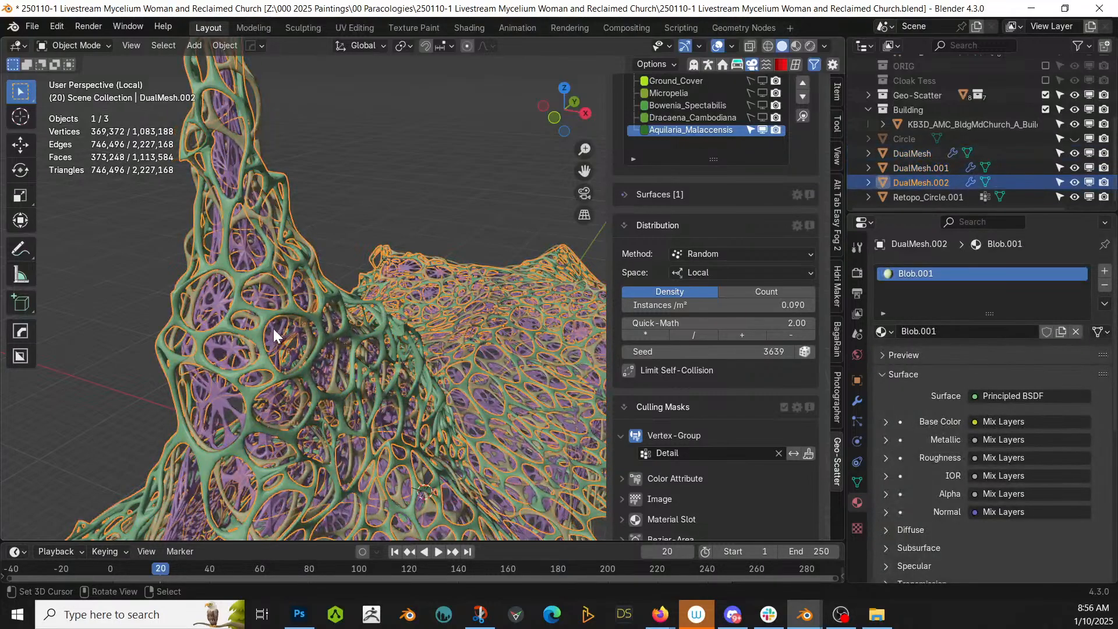
left_click(276, 336)
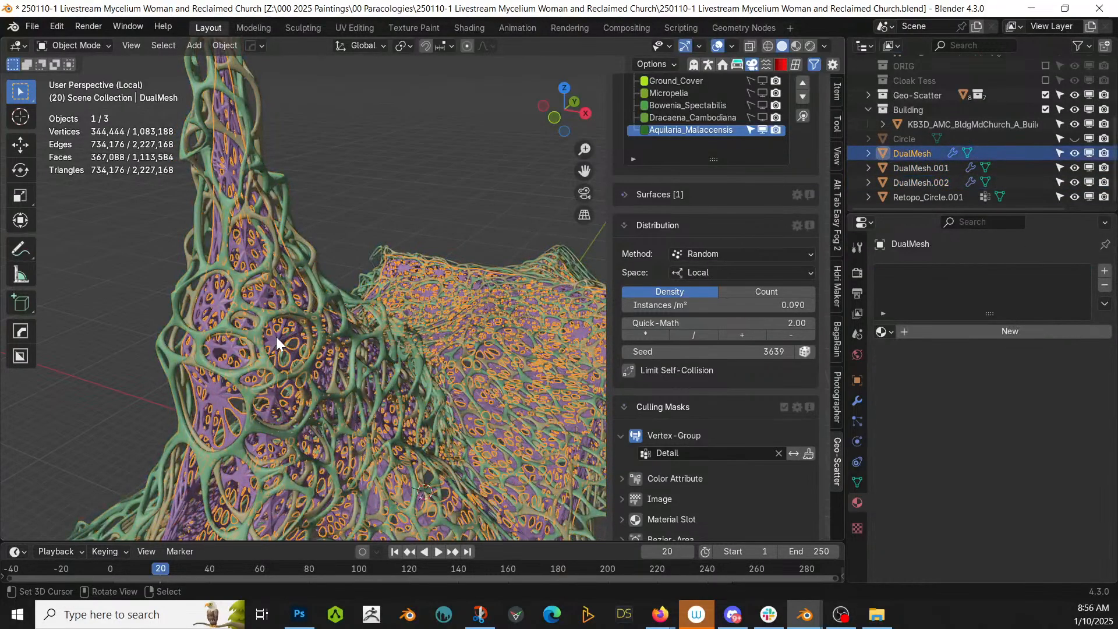
left_click(229, 327, "shift")
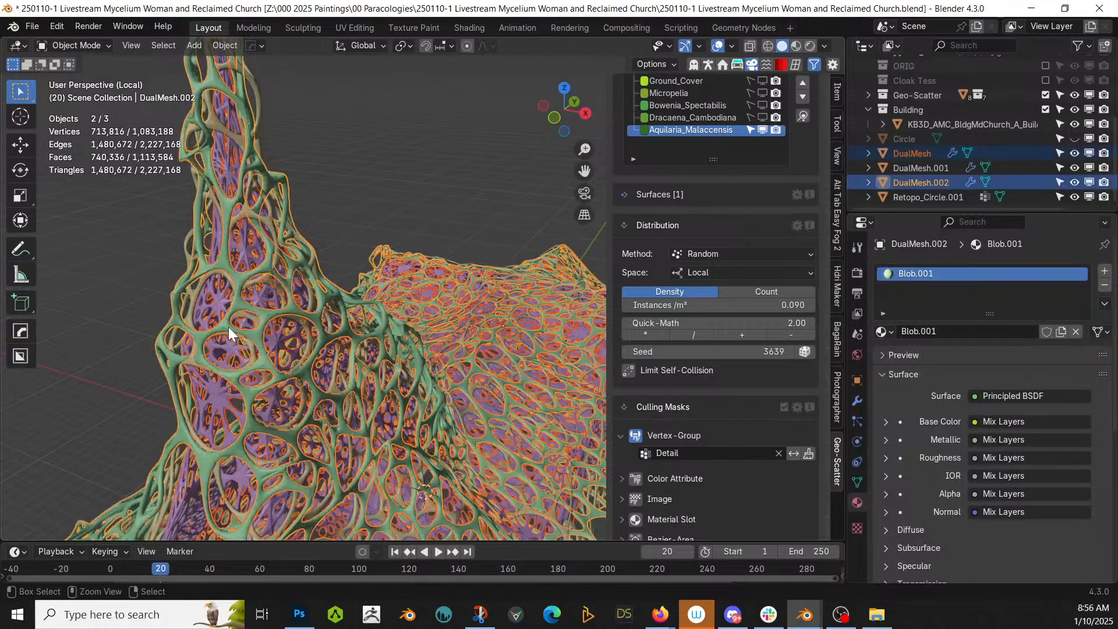
key("ctrl+l")
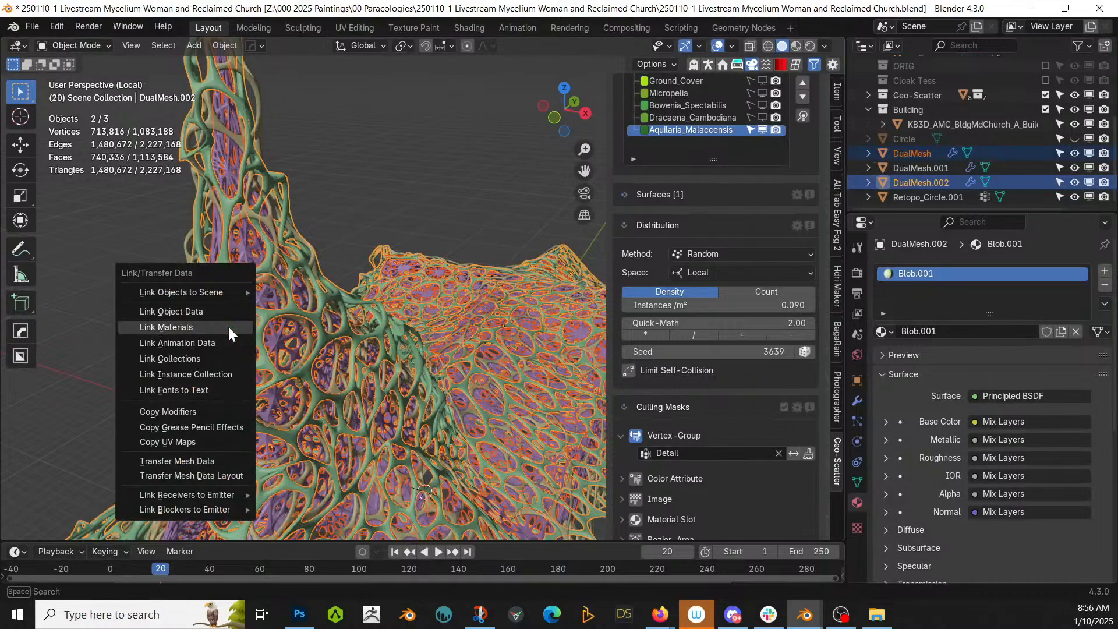
left_click(228, 327)
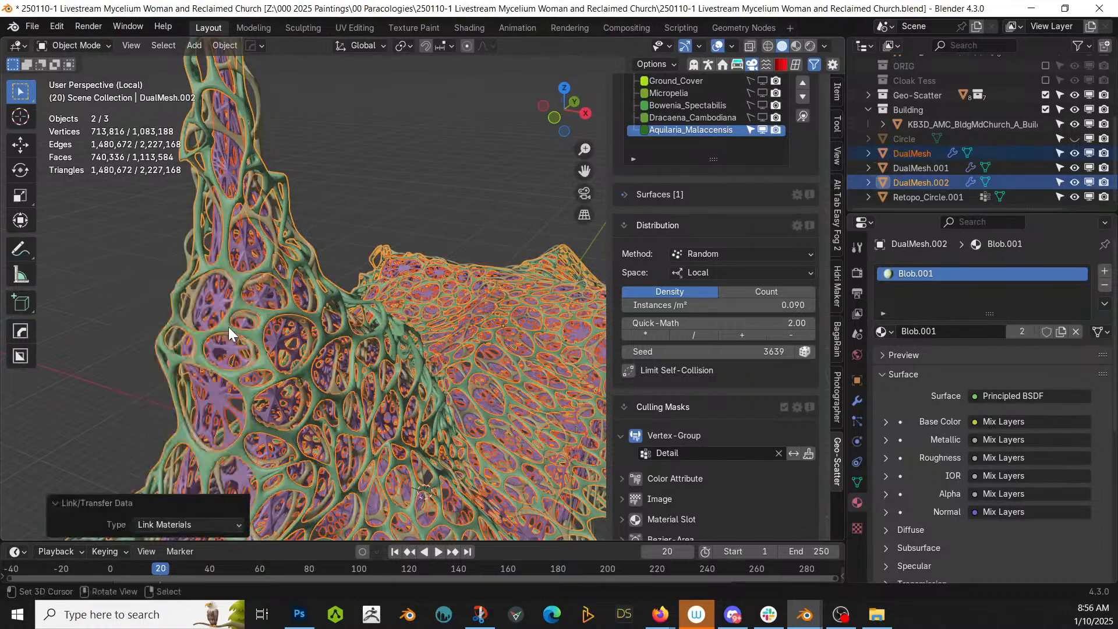
Link the Blob.001 material from DualMesh.002 to DualMesh.001, keeping DualMesh.002 as the active object.
left_click(293, 354)
scroll(294, 352, "up", 3)
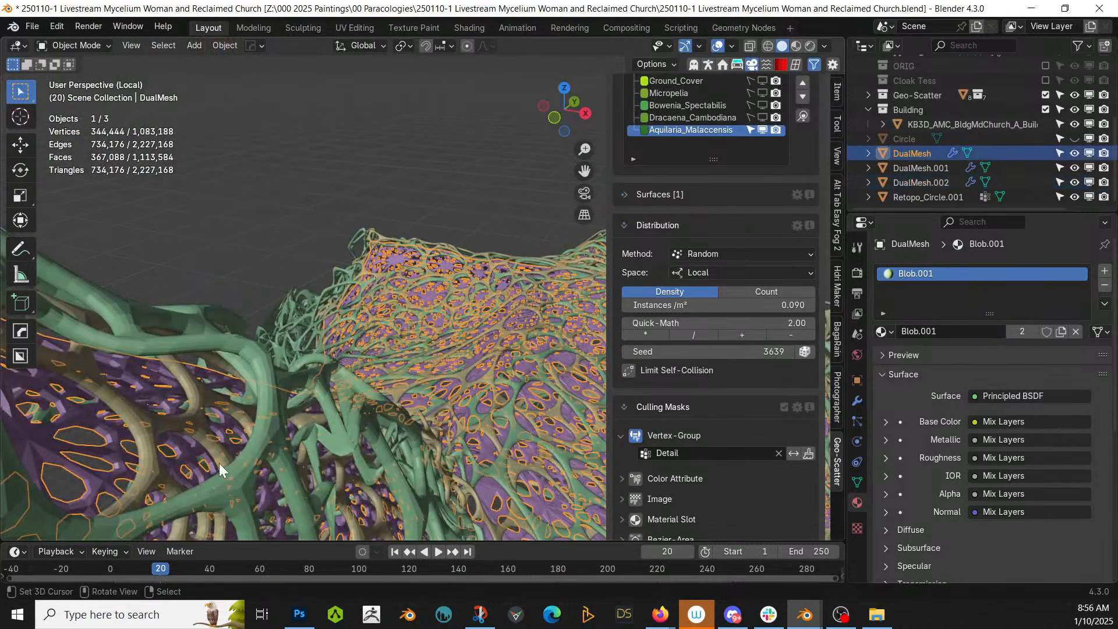
left_click(214, 446)
left_click(277, 408, "shift")
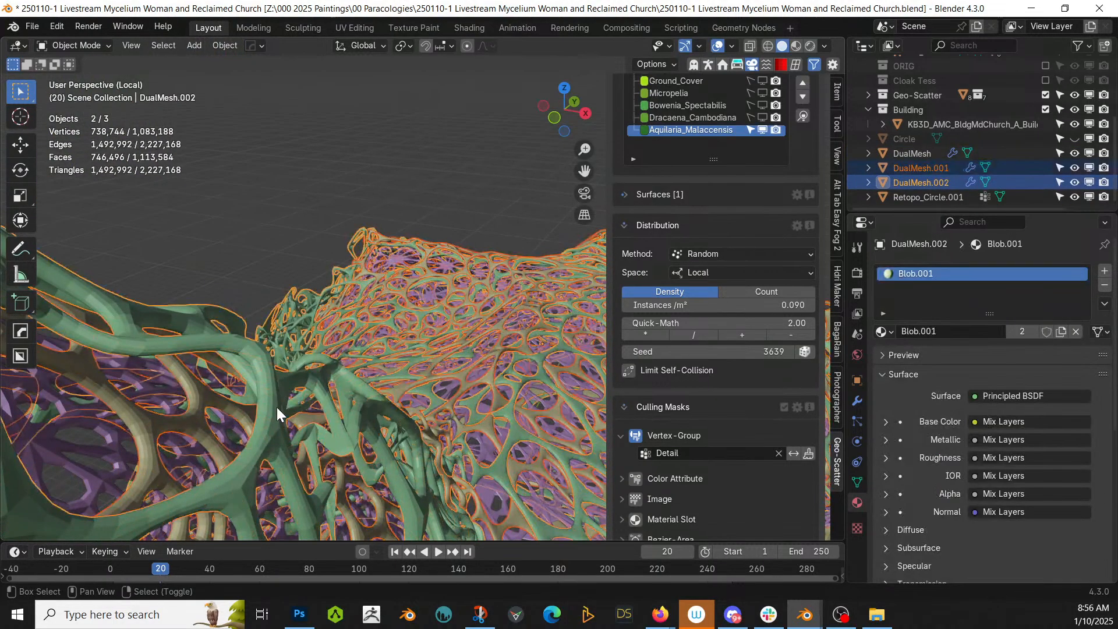
key("ctrl+l")
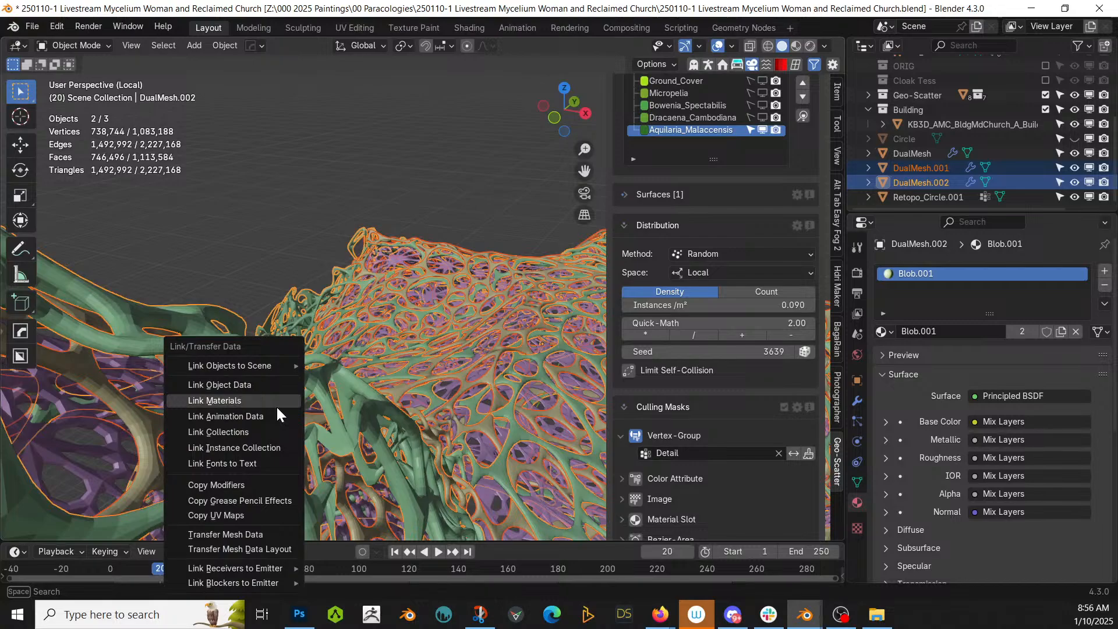
left_click(276, 406)
Switch to Rendered shading, deselect everything and examine the Blob.001 material across all three mycelium meshes.
key("z")
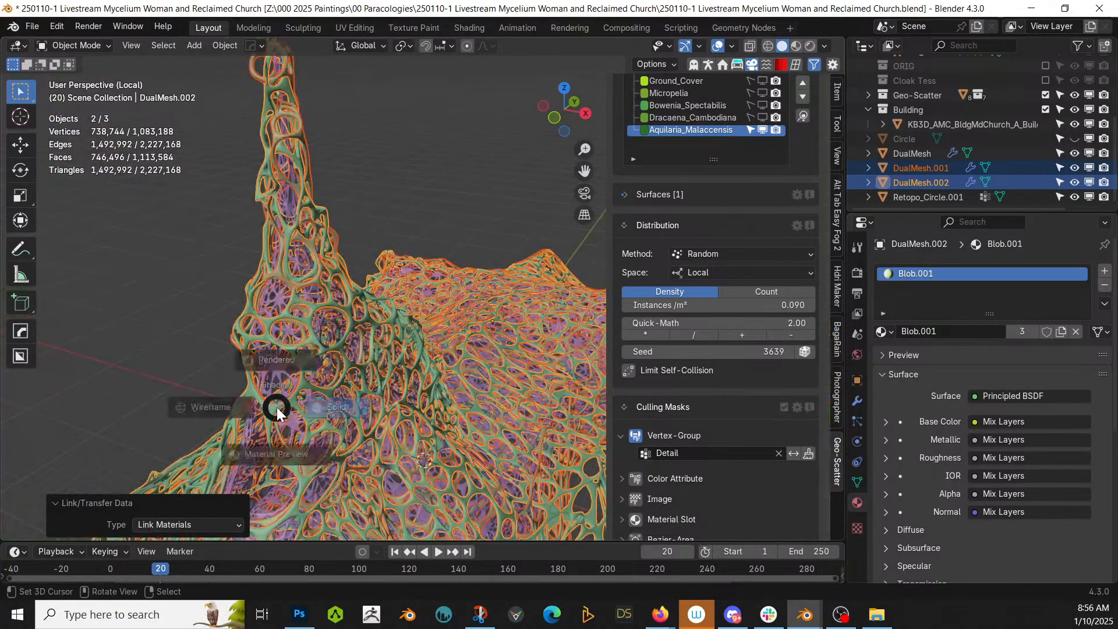
key("8")
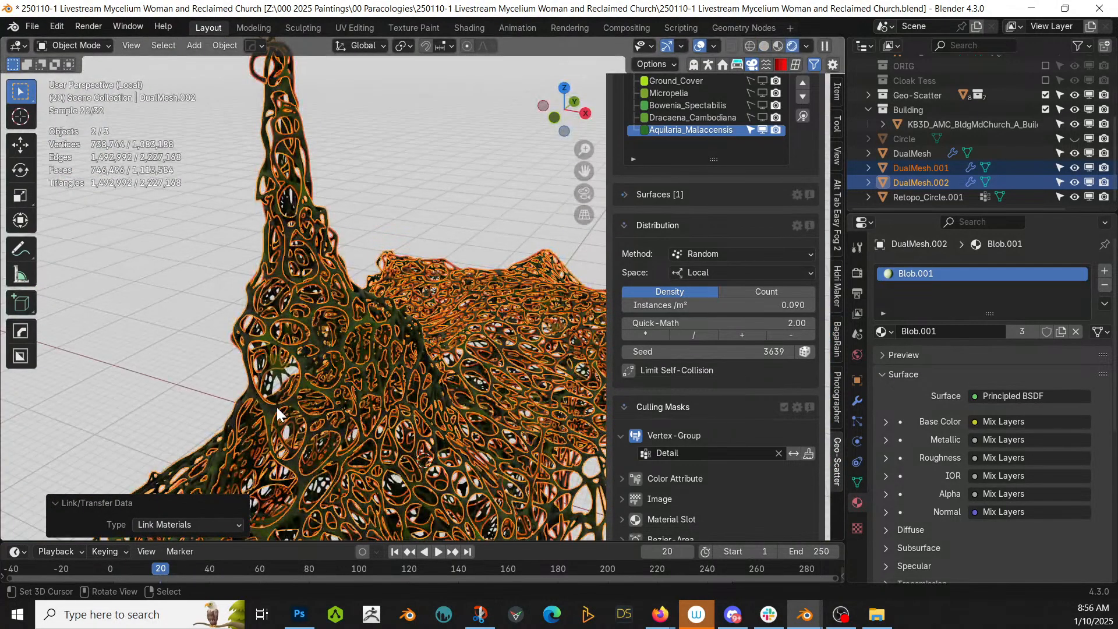
left_click(166, 268)
middle_click_drag(282, 358, 263, 315)
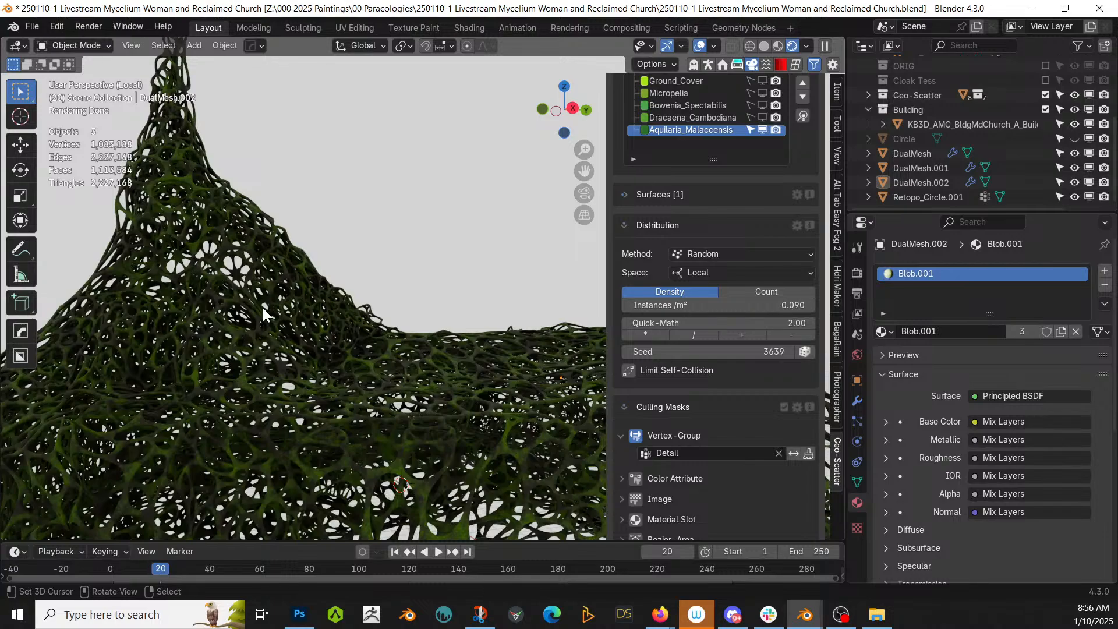
middle_click_drag(425, 387, 469, 420)
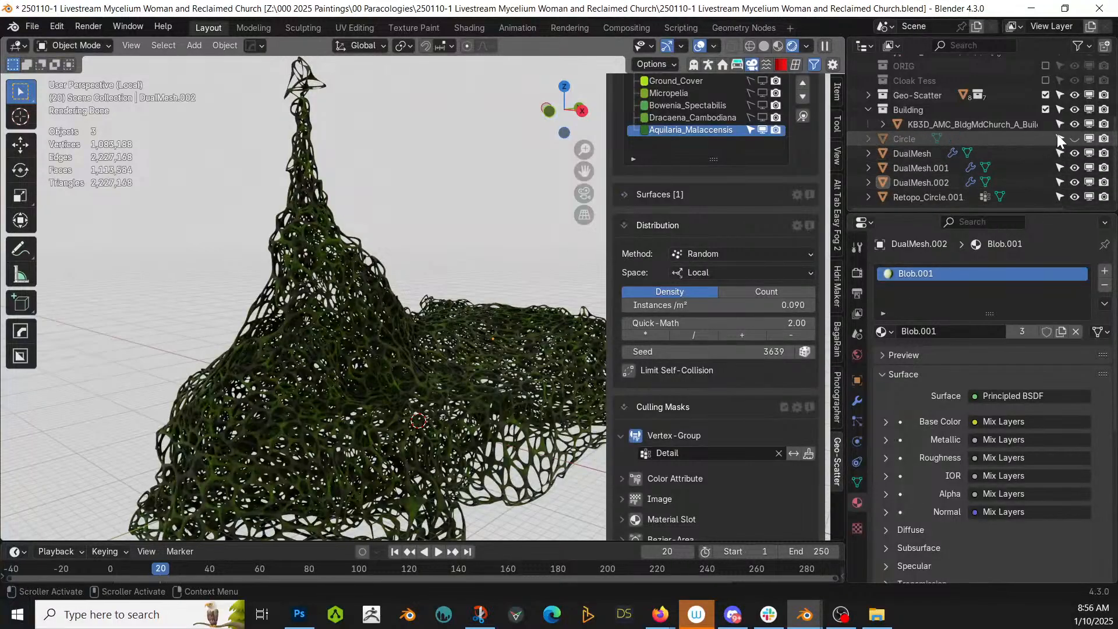
Leave local view to bring the whole scene back, frame the mycelium-covered church from the front and save the file.
key("KP_Divide")
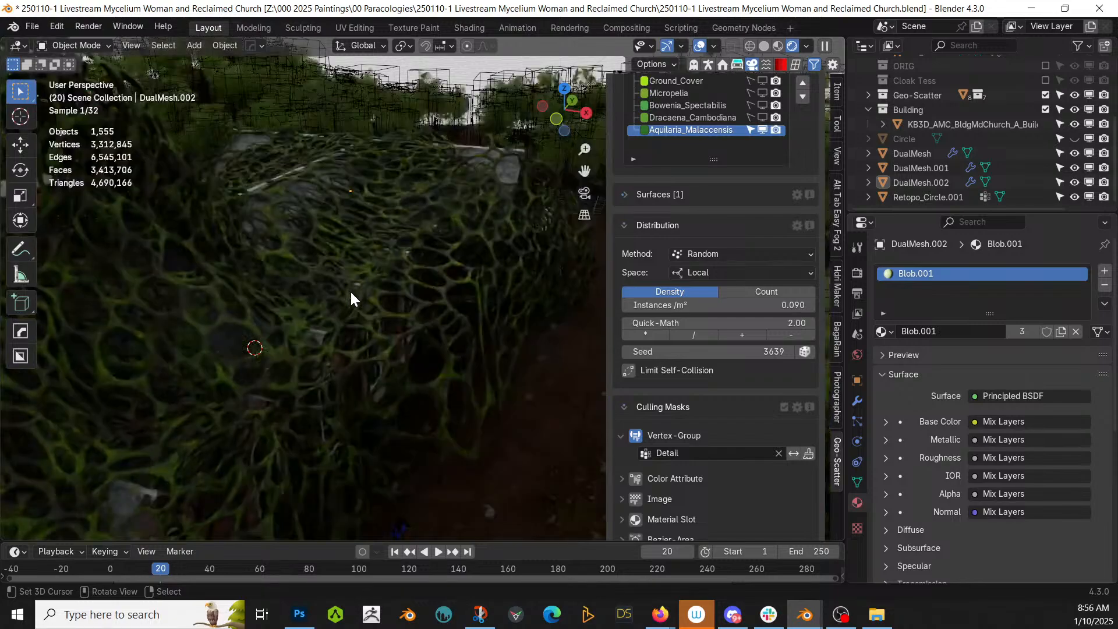
scroll(354, 280, "down", 5)
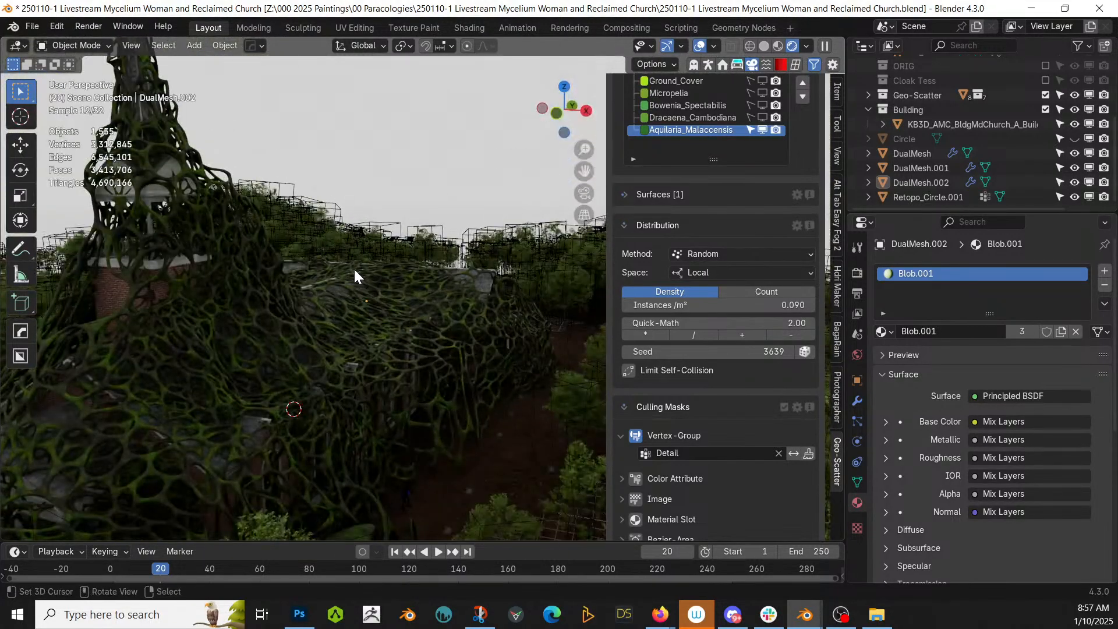
middle_click_drag(373, 287, 677, 155, "ctrl")
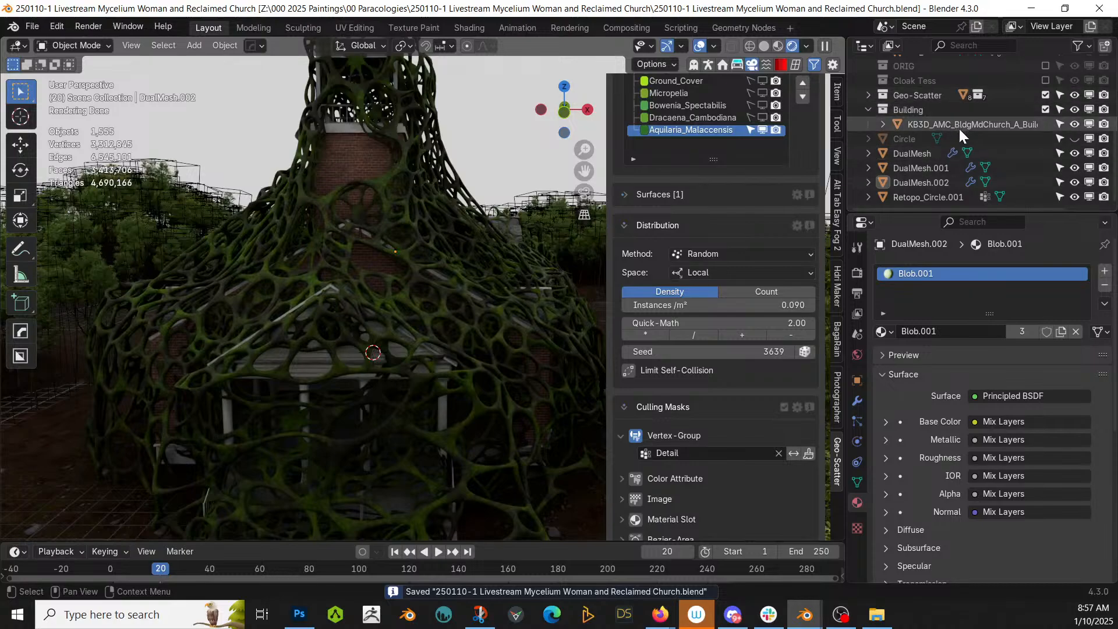
Select the full hierarchy of the HumGen human figure and isolate it in local view with the cape in close-up.
scroll(959, 125, "up", 5)
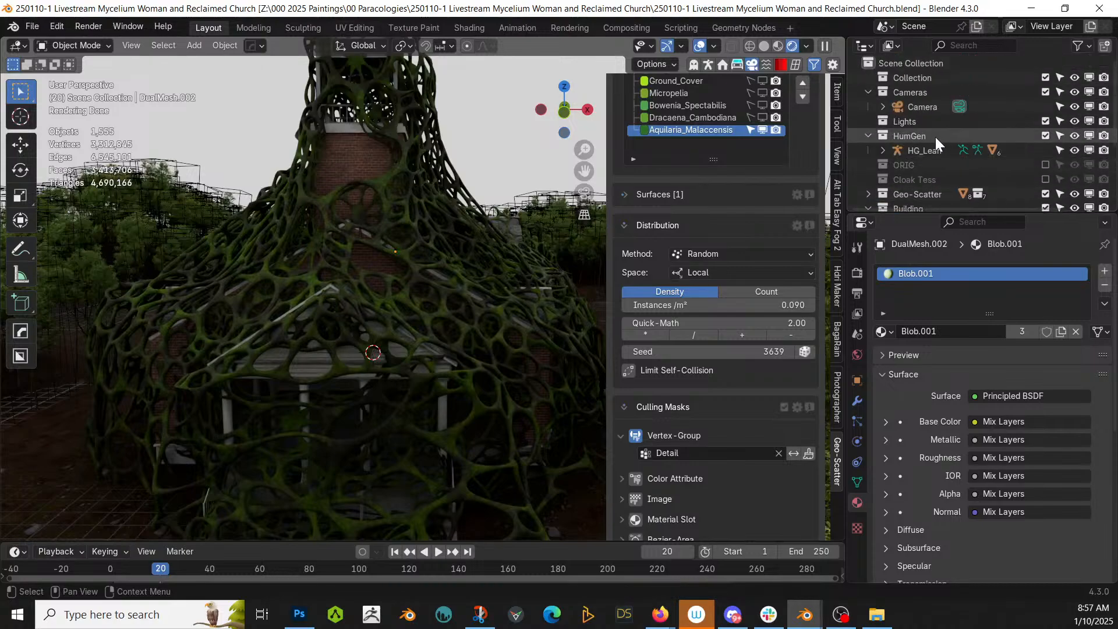
right_click(930, 149)
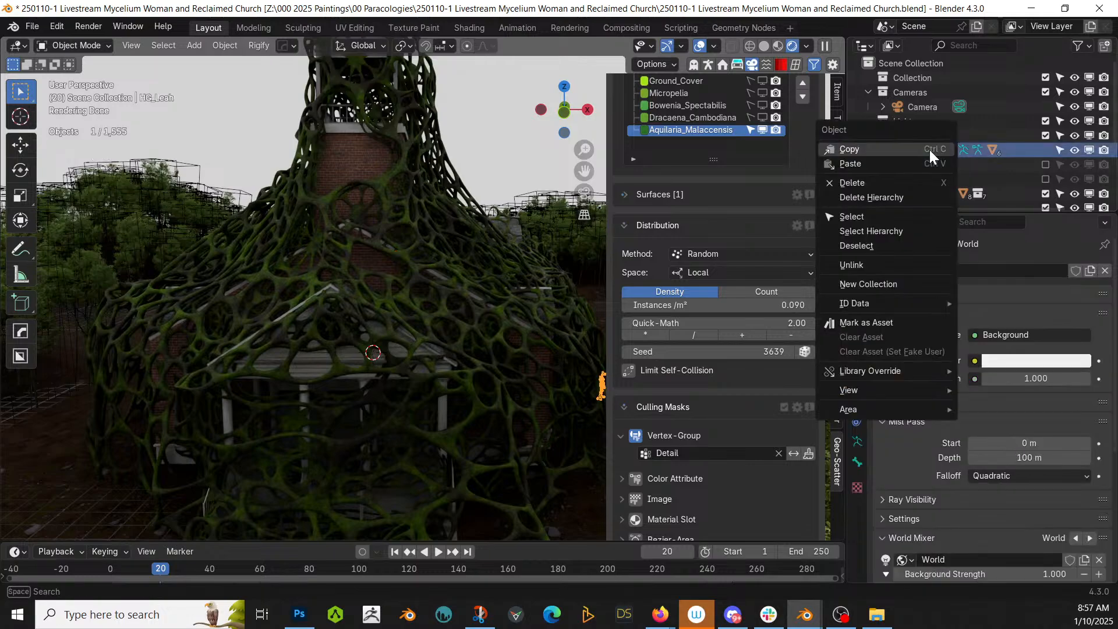
left_click(885, 231)
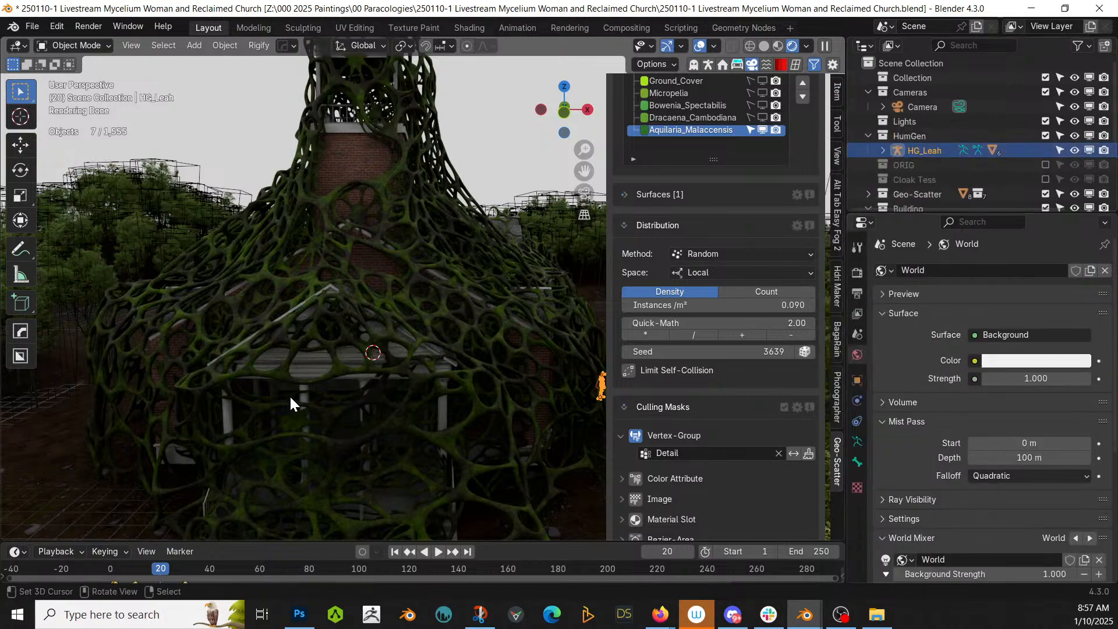
key("KP_Divide")
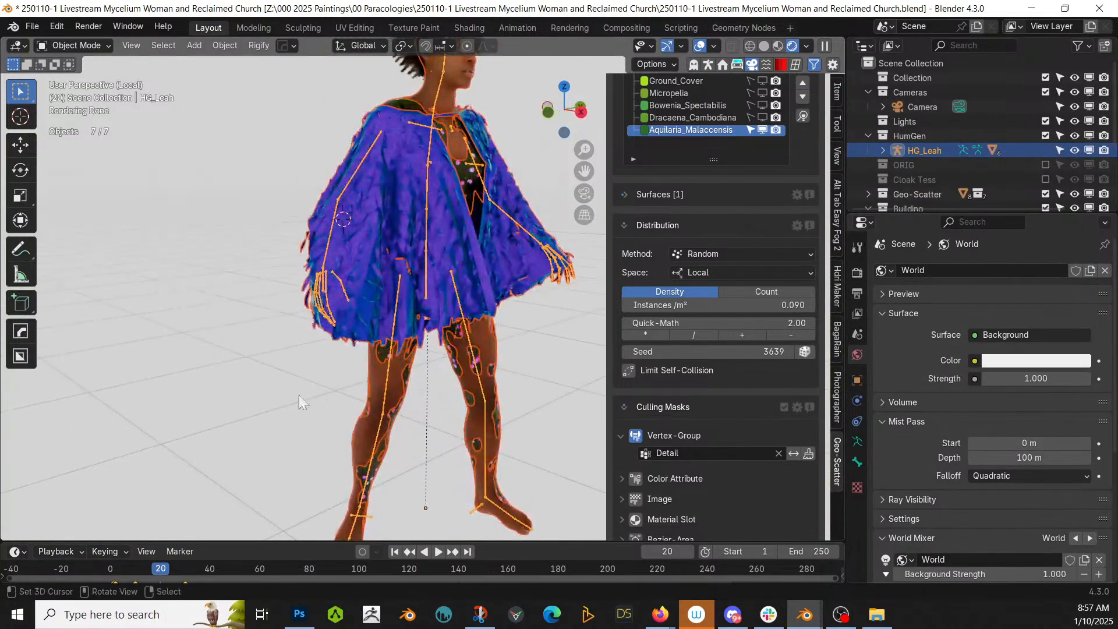
middle_click_drag(375, 389, 334, 482)
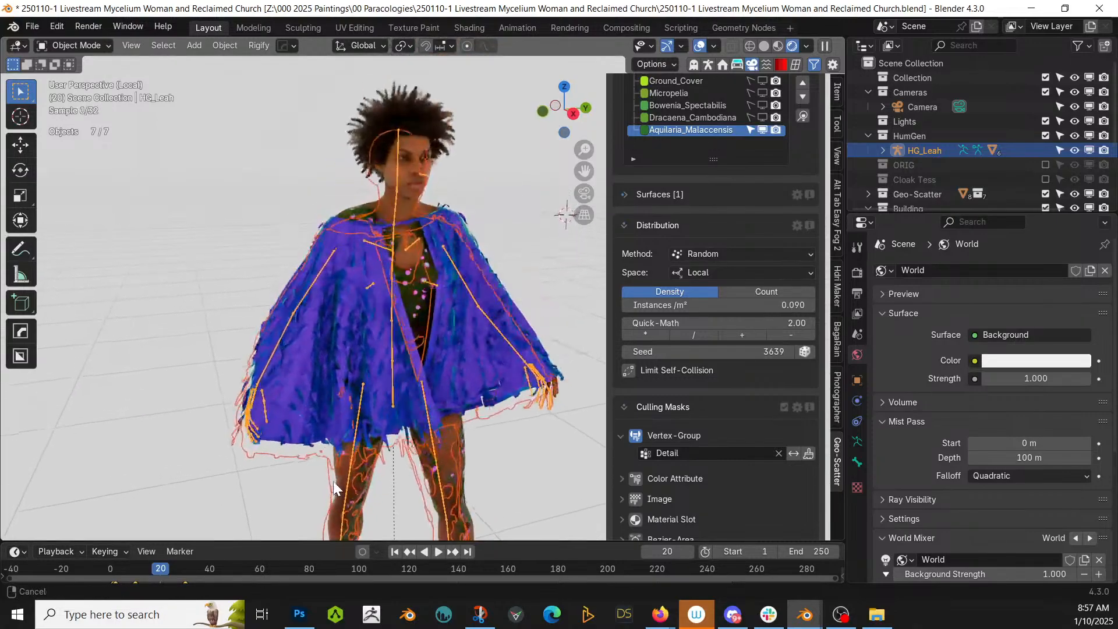
scroll(333, 481, "up", 5)
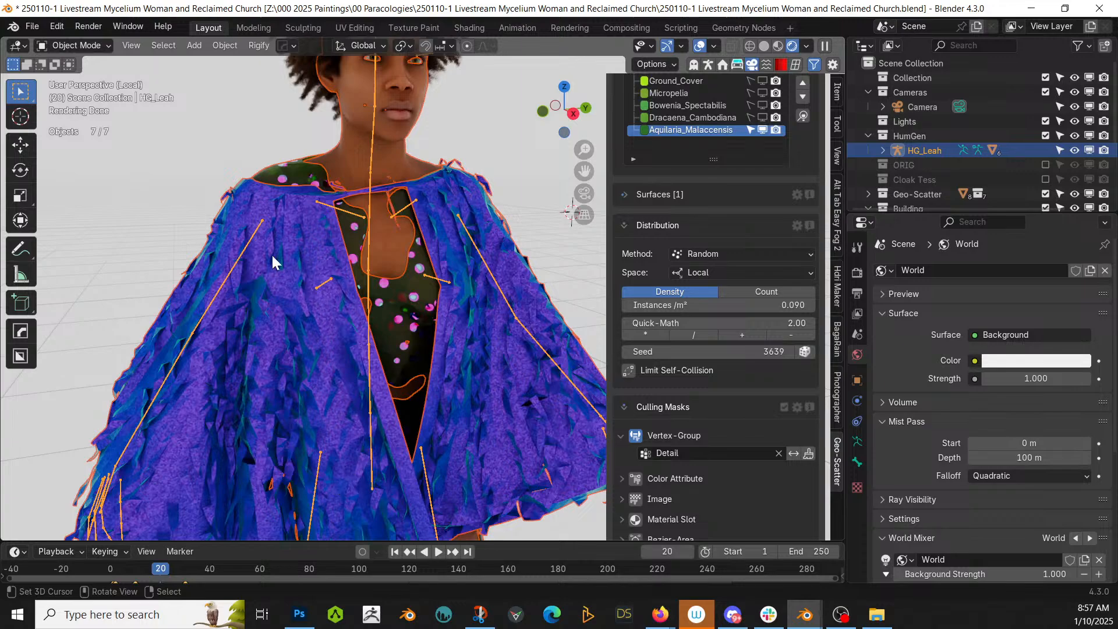
Select the figure's Tessellation cape and switch the viewport to Solid shading.
left_click(247, 205)
left_click(239, 187)
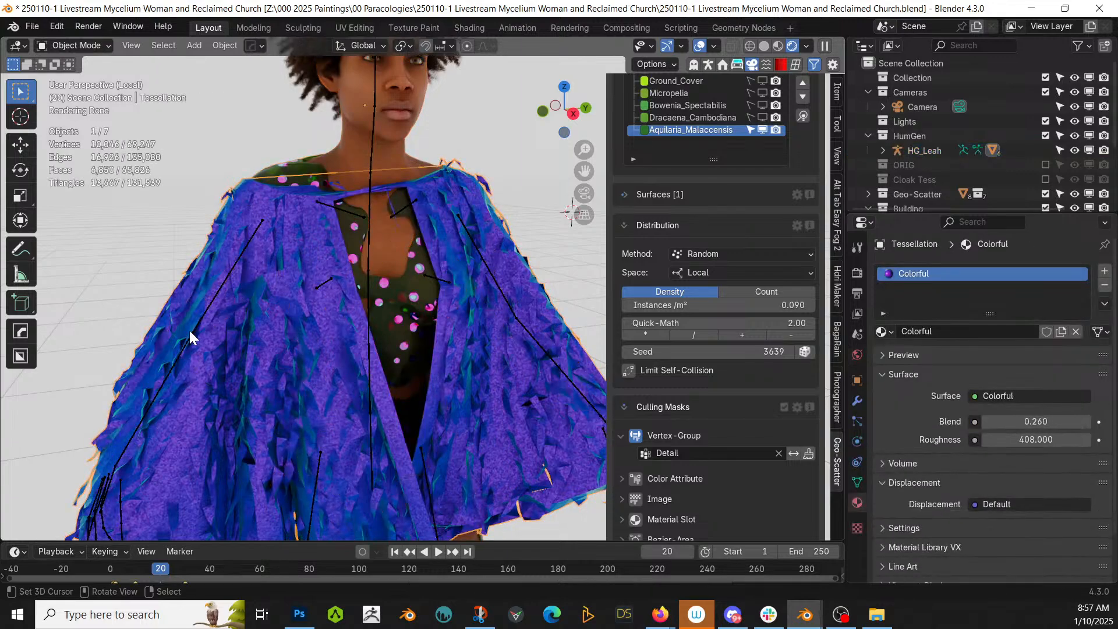
key("z")
key("6")
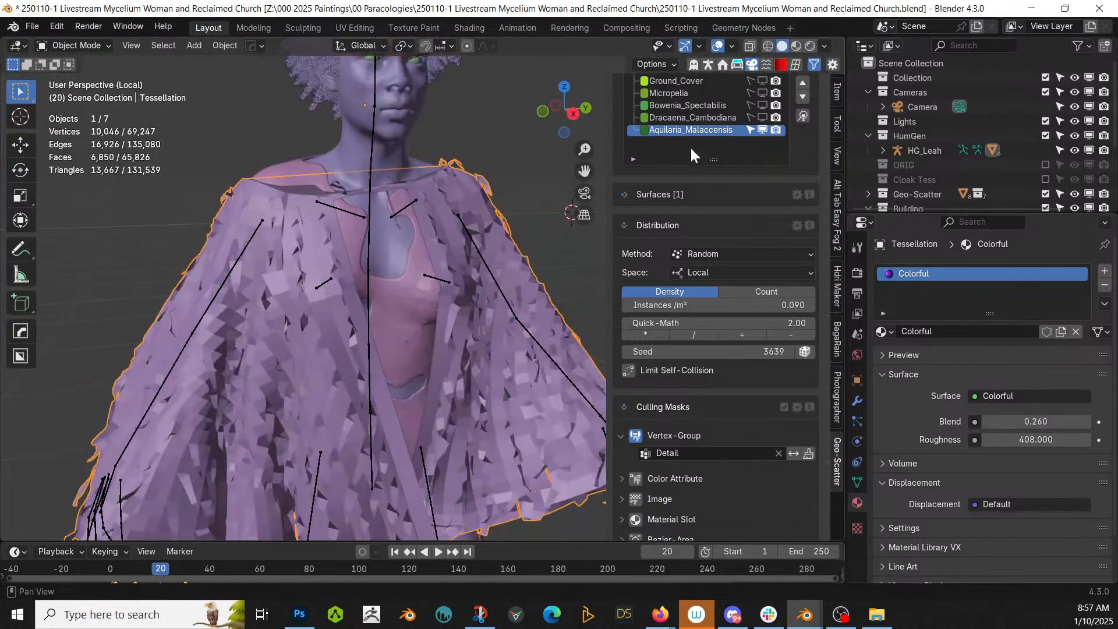
Look through the sidebar's add-on groups for a tool for the cape and bring up the Fluffy Maker options.
left_click(767, 64)
scroll(837, 431, "down", 5)
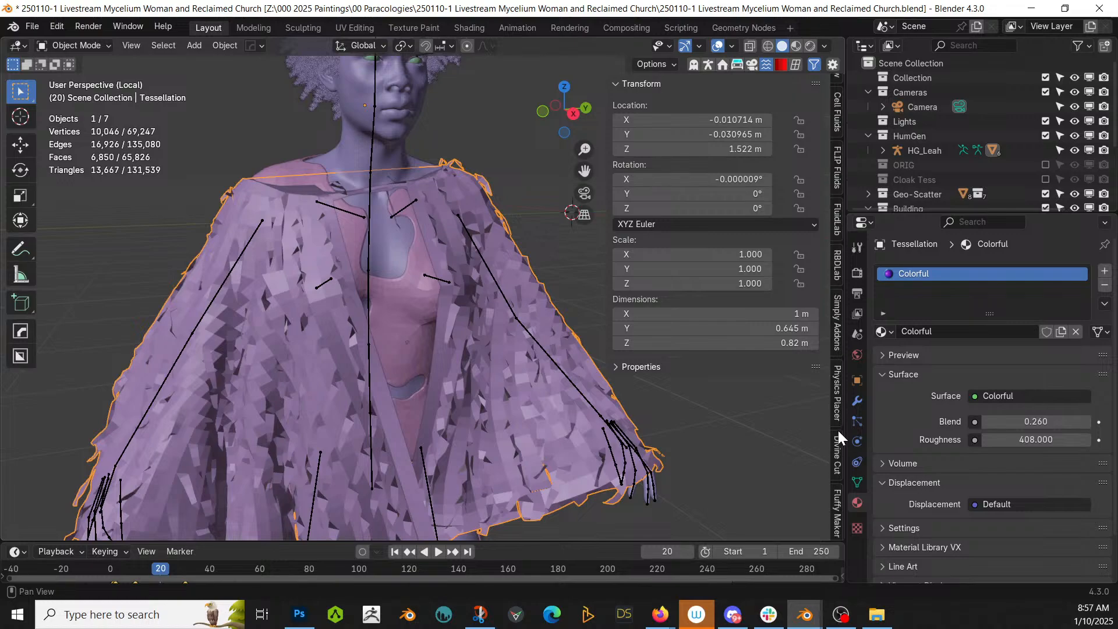
left_click(838, 505)
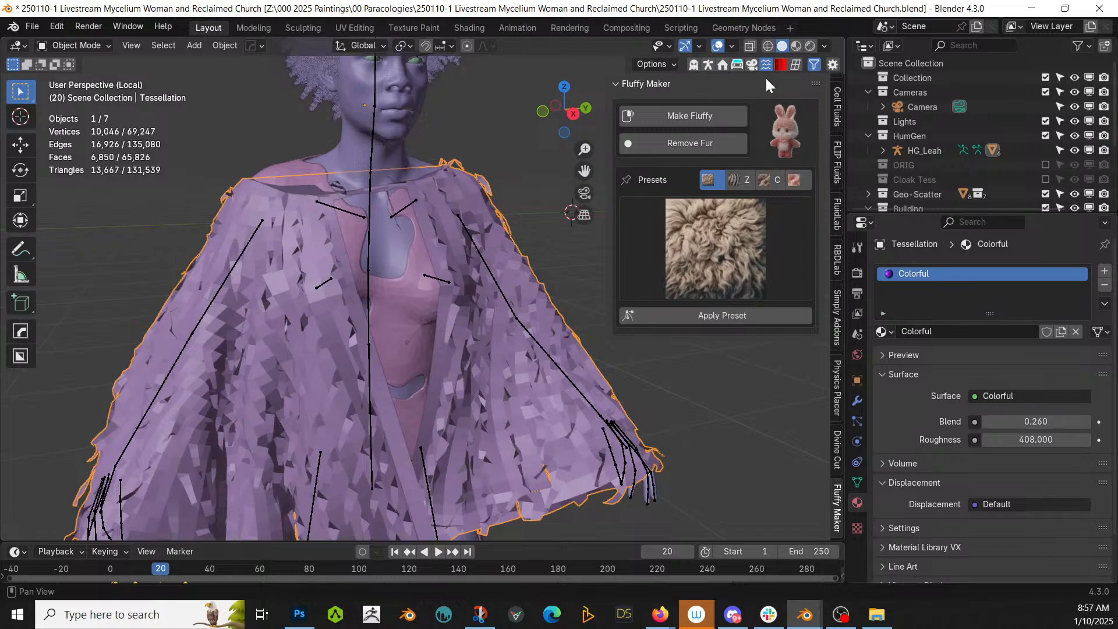
left_click(795, 64)
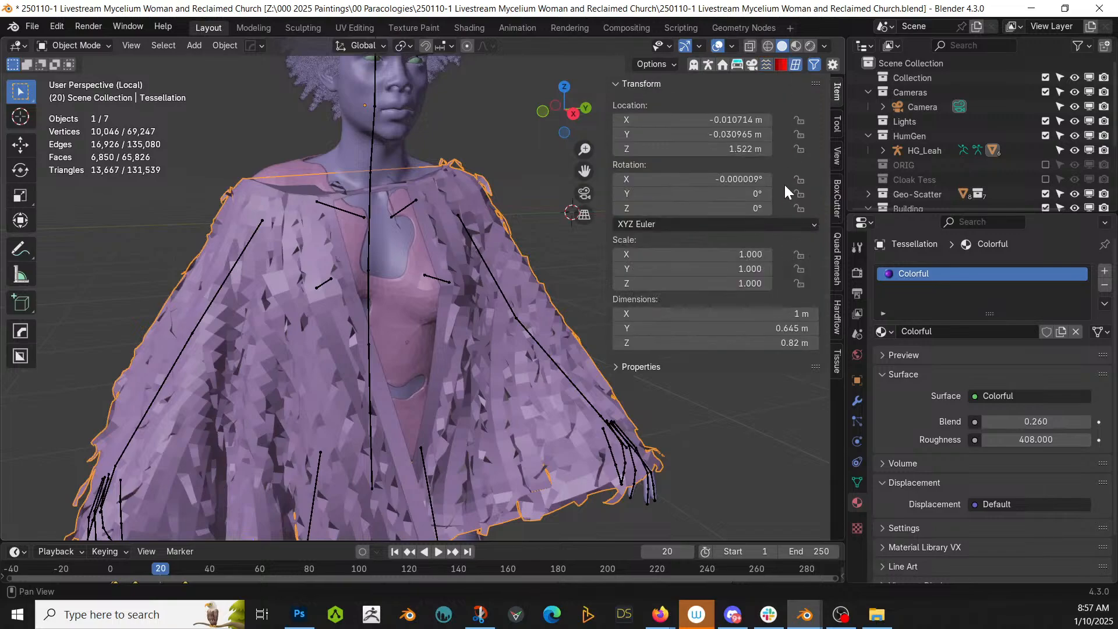
left_click(795, 64)
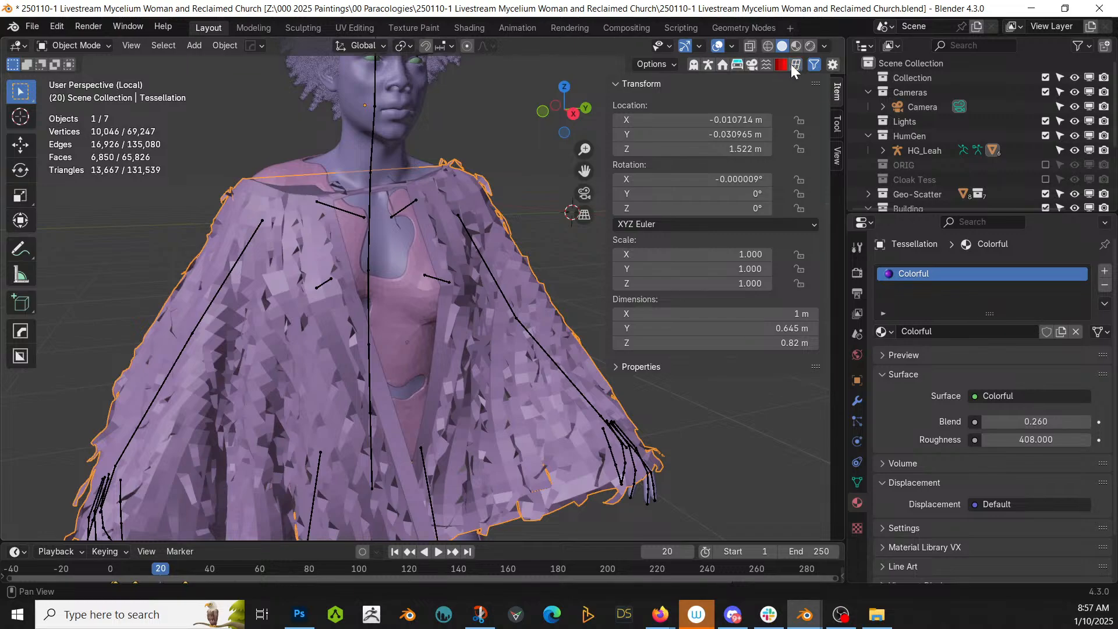
left_click(780, 65)
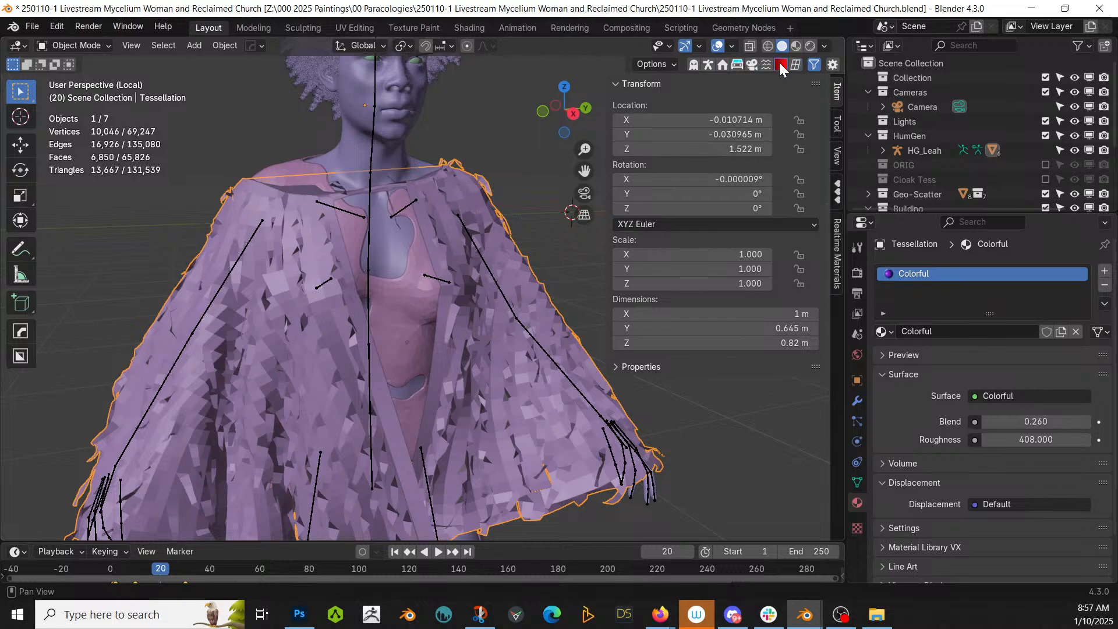
left_click(767, 64)
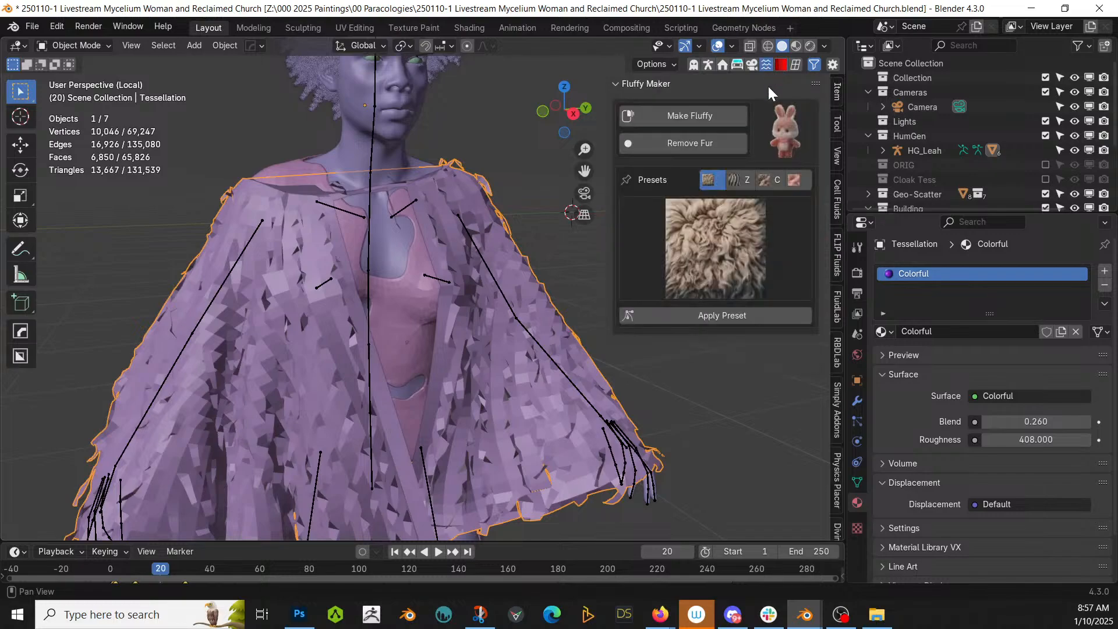
scroll(826, 445, "down", 4)
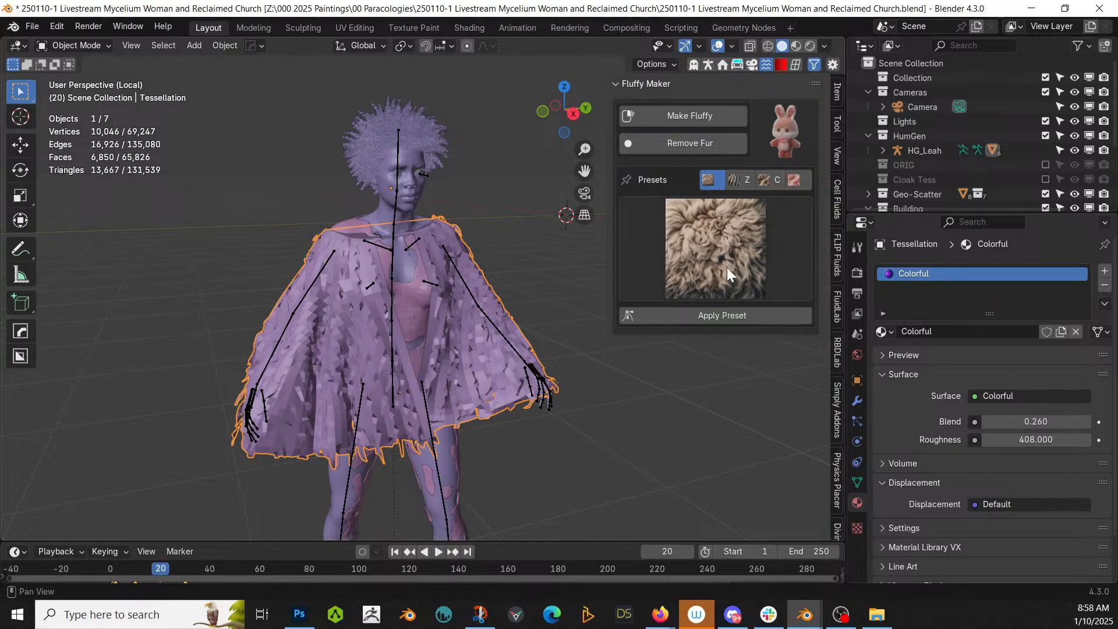
Search the installed add-ons in Preferences for "felt", replacing the old Geo-Scatter filter, and clear the search again.
left_click(58, 26)
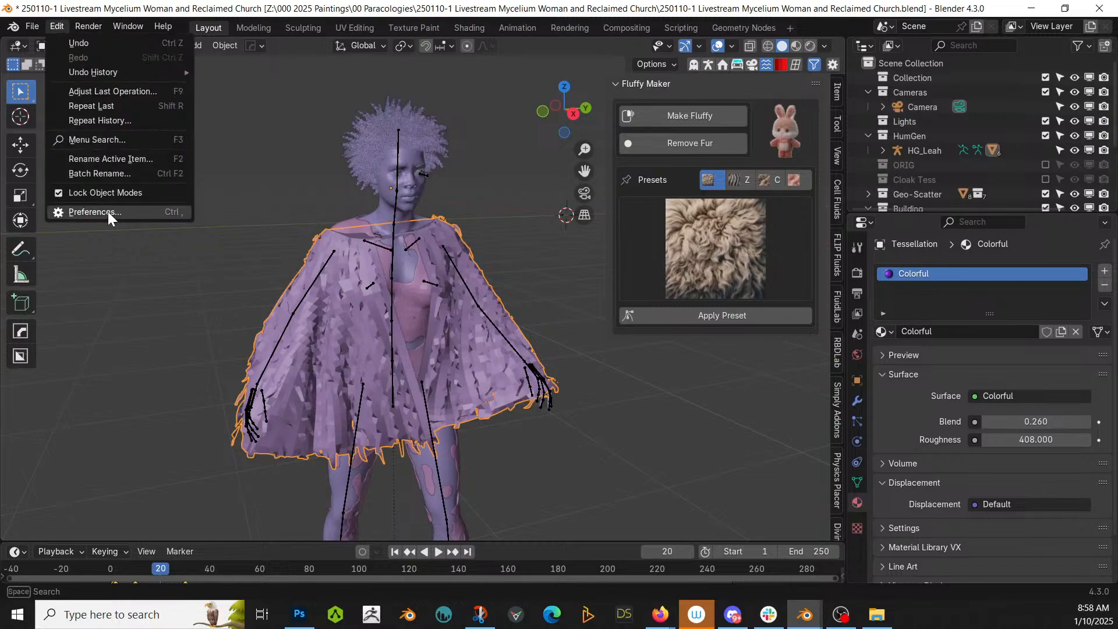
left_click(107, 211)
left_click(85, 32)
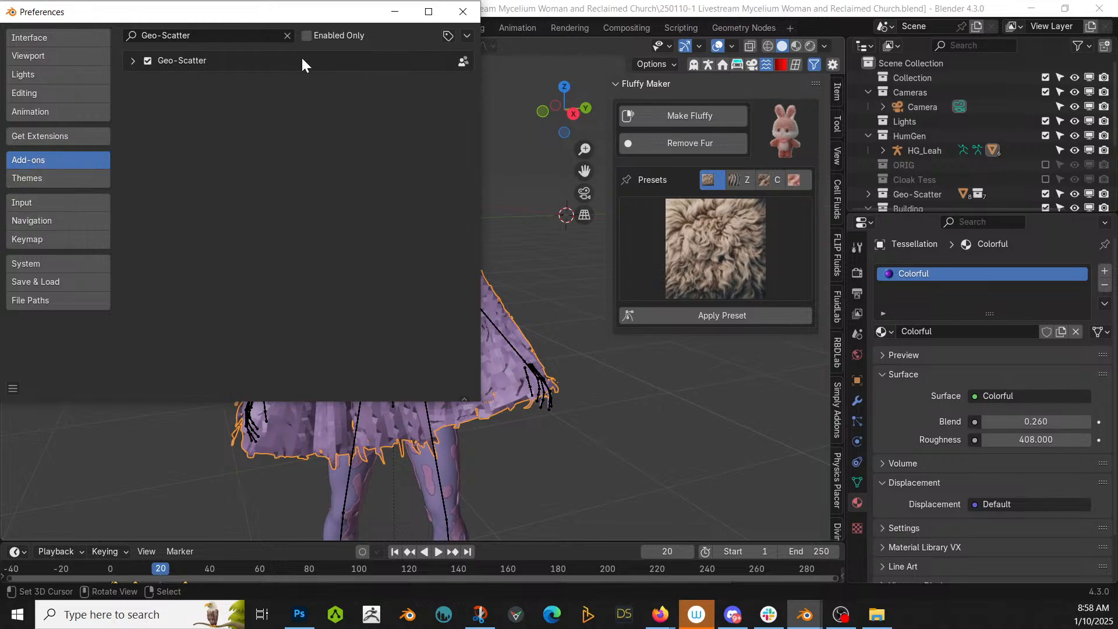
left_click(287, 35)
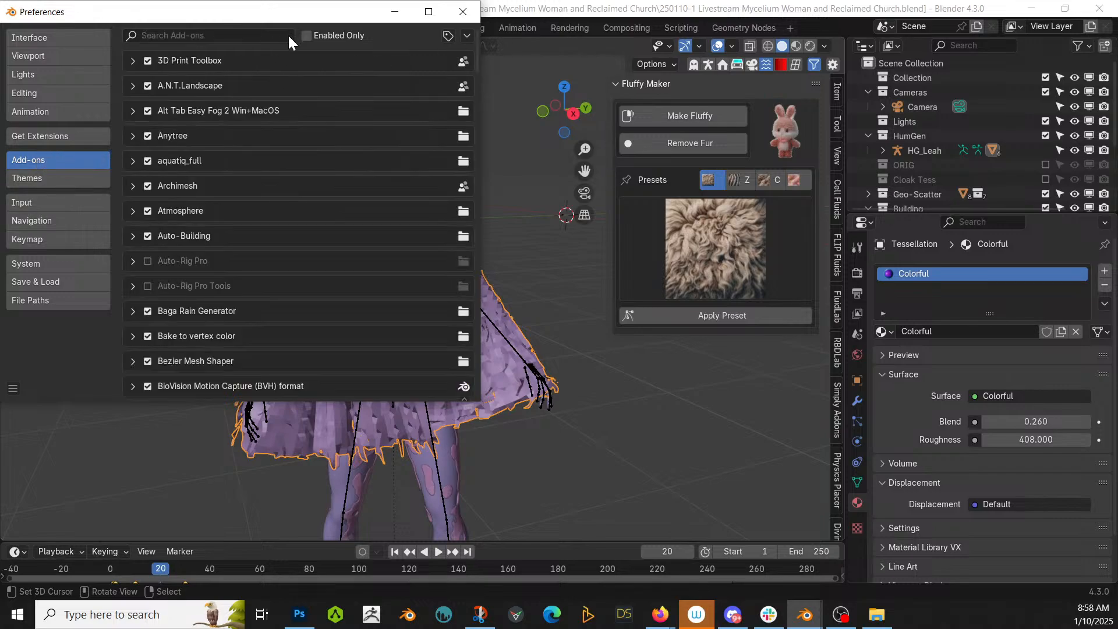
left_click(233, 35)
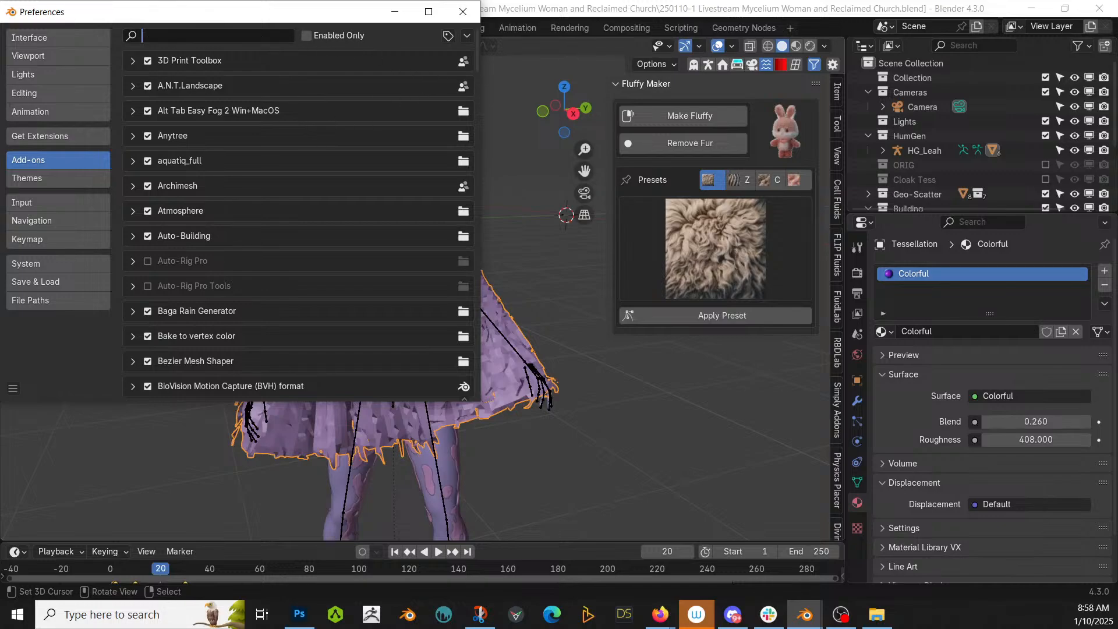
type("felt")
key("BackSpace")
key("BackSpace")
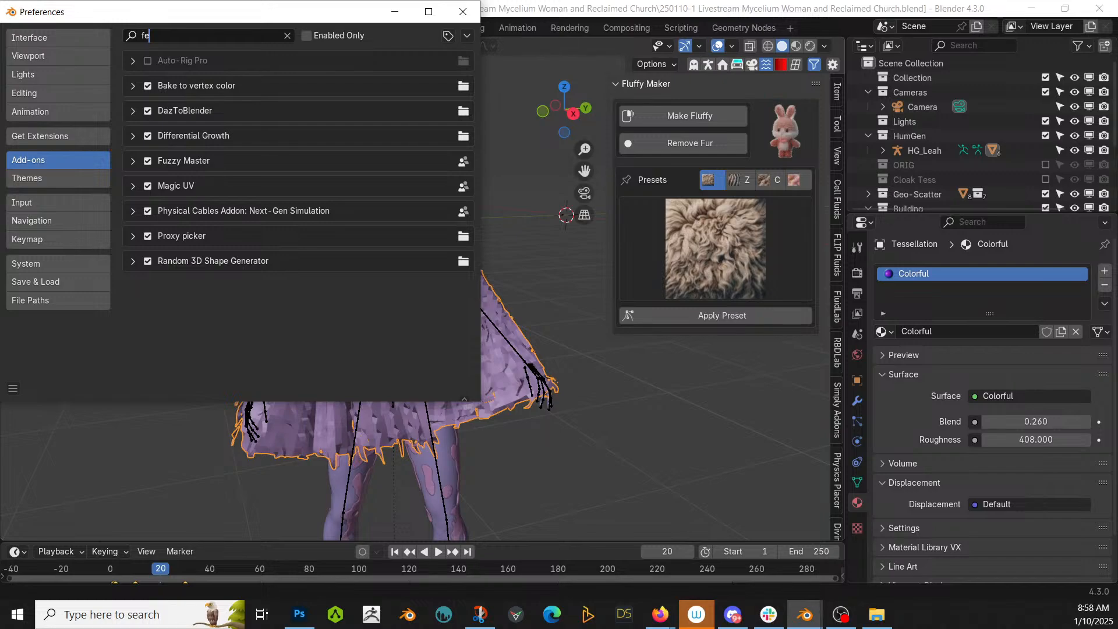
key("BackSpace")
key("BackSpace")
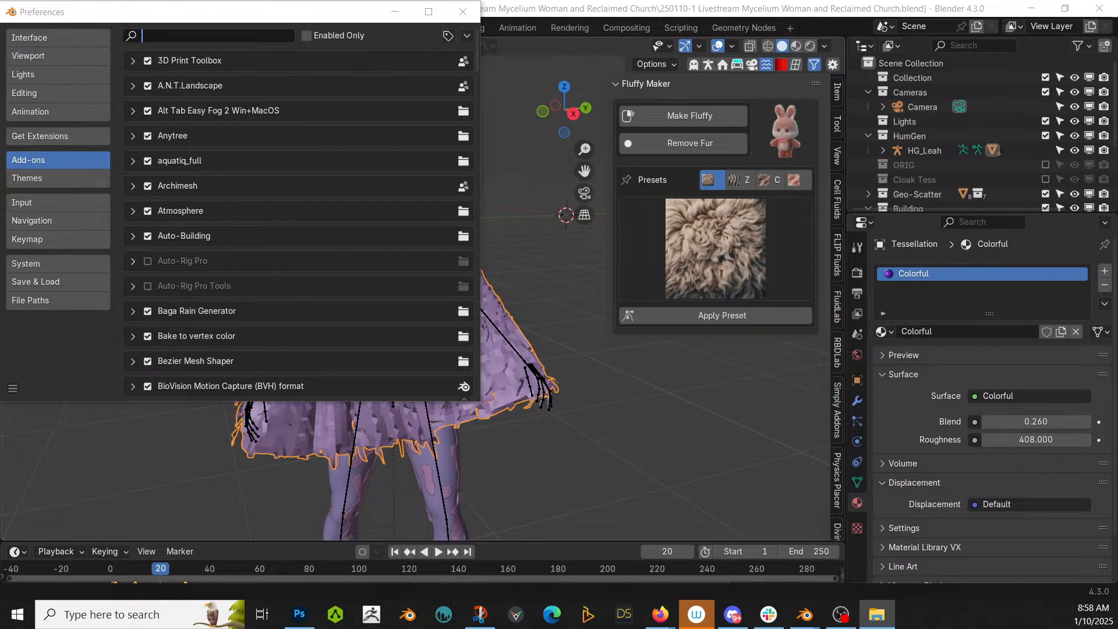
Search the add-ons for "fuzz" and check the details of Fuzzy Master.
key("alt+Tab")
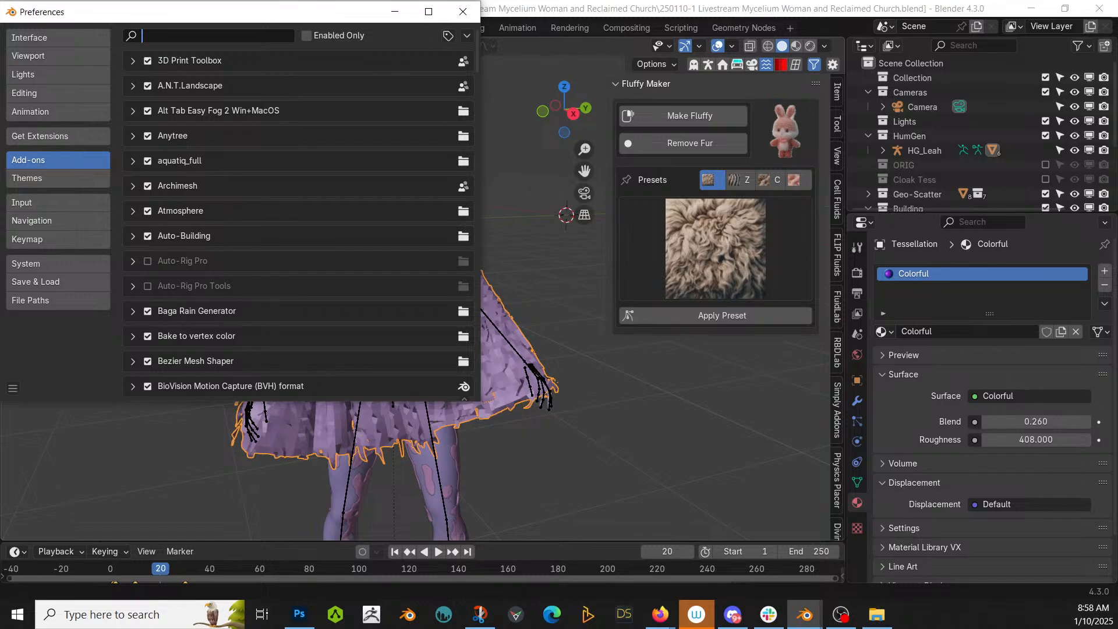
type("fuzz")
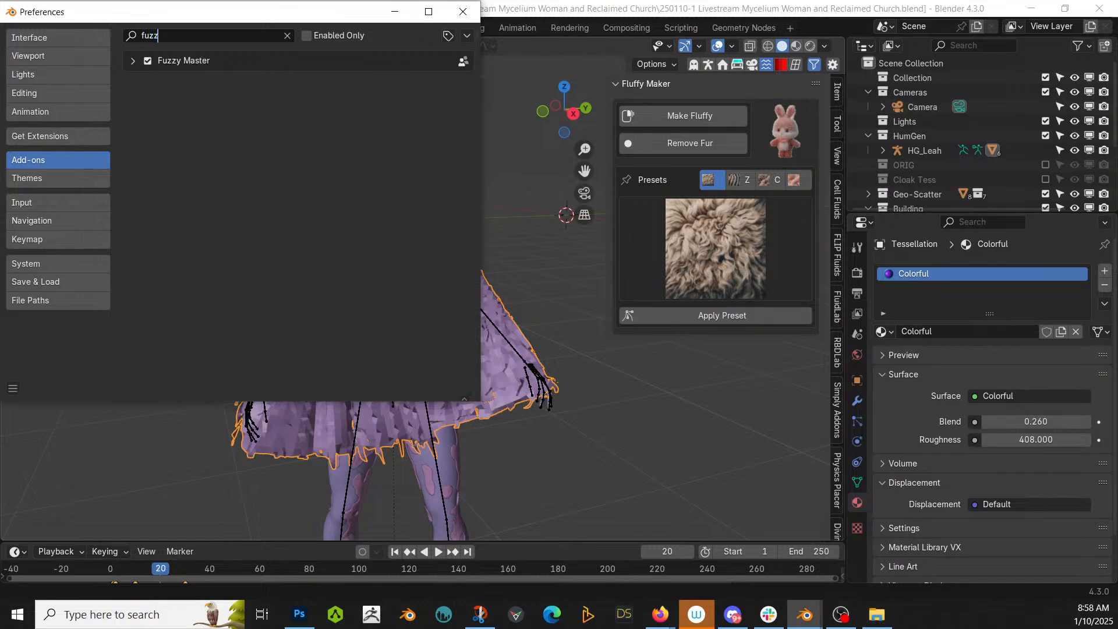
left_click(133, 61)
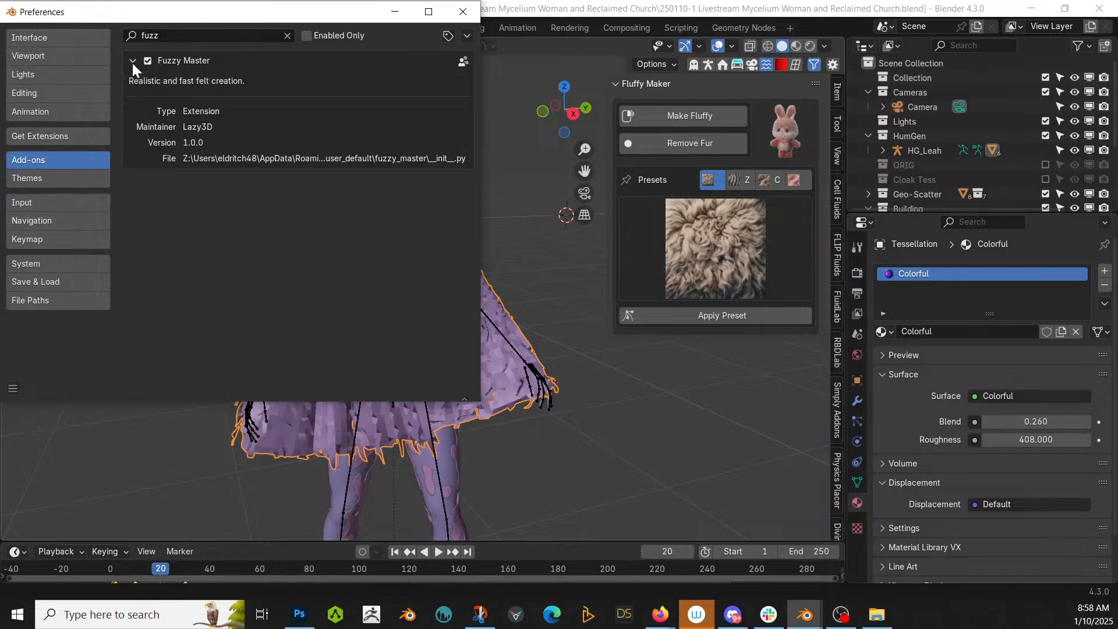
left_click(132, 62)
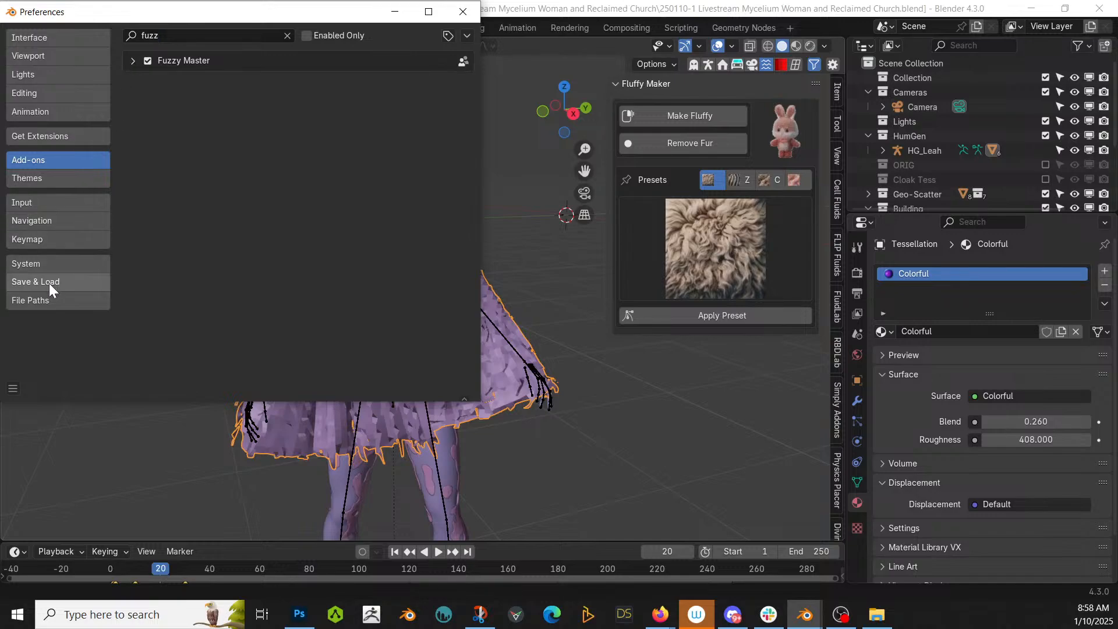
Find the CleanPanels add-on by searching for "clean", expand its settings and enlarge the Preferences window.
left_click(287, 36)
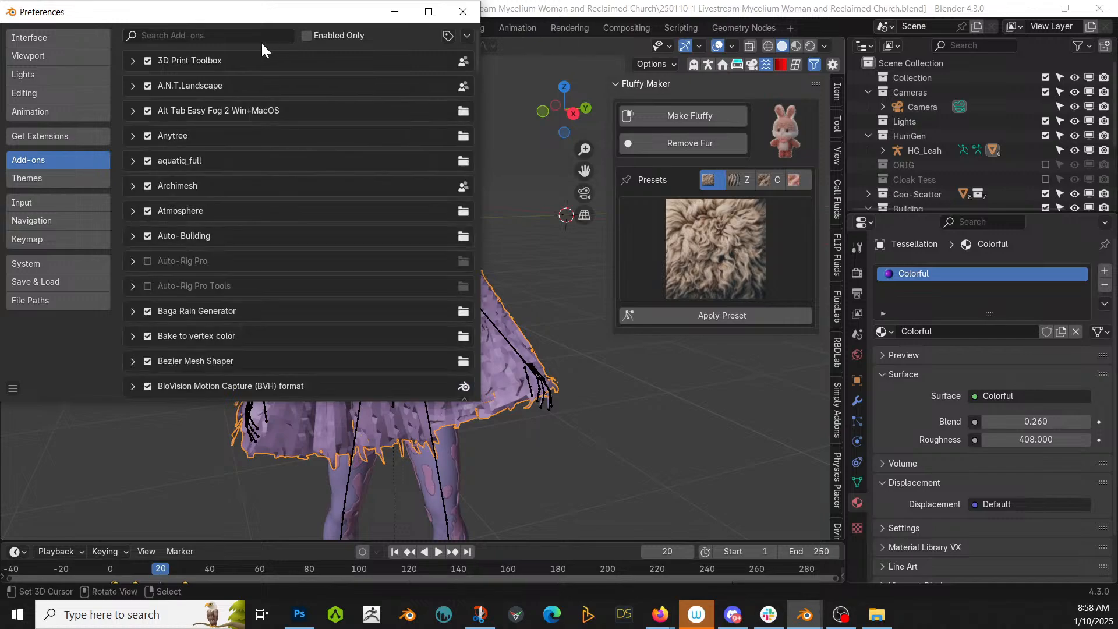
left_click(215, 37)
type("clean")
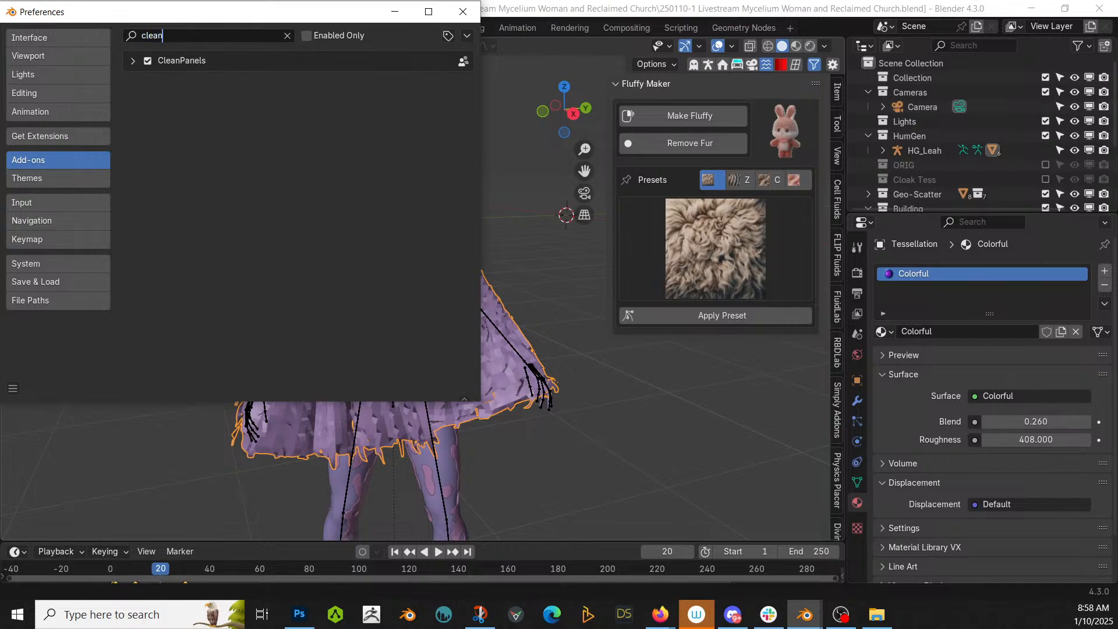
left_click(132, 60)
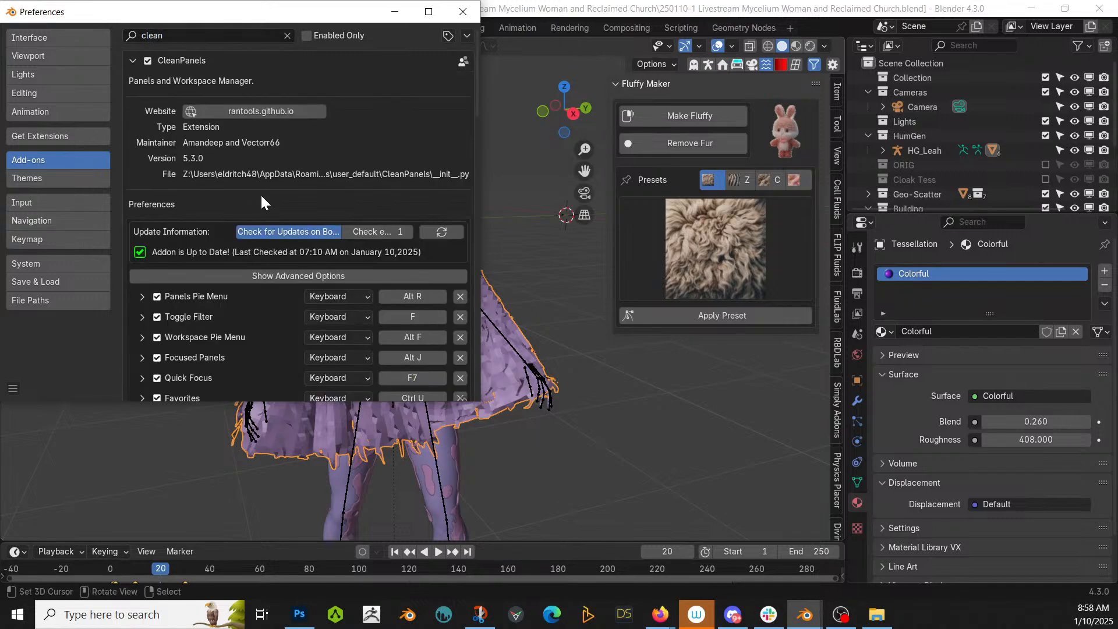
left_click_drag(480, 402, 674, 558)
Add Fuzzy Master to the Physics category in the CleanPanels N-Panel Categories.
scroll(379, 299, "down", 12)
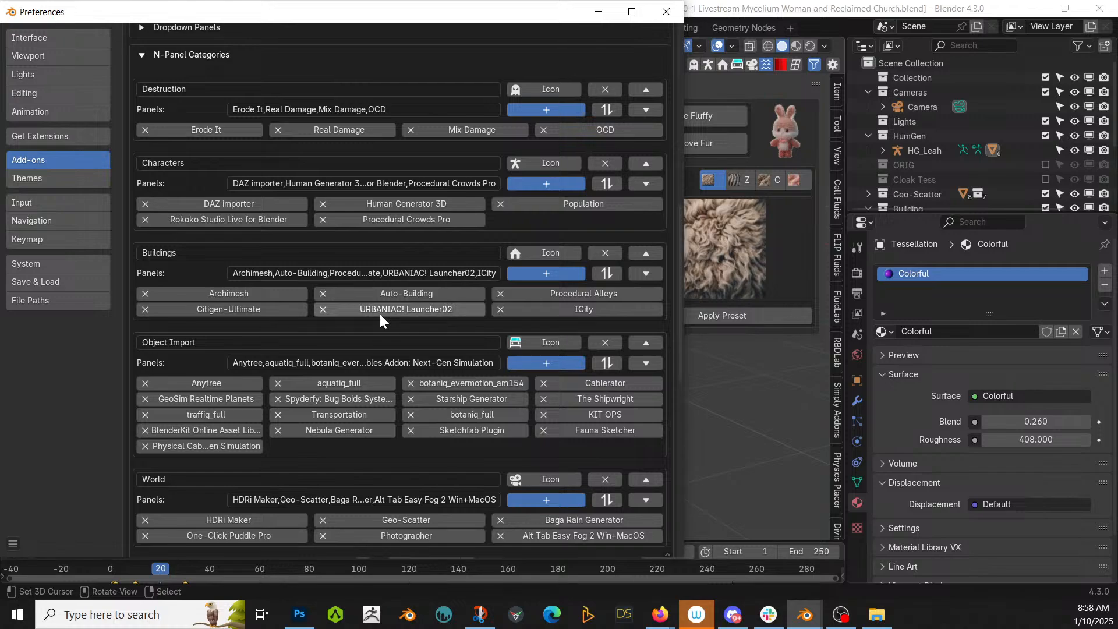
scroll(379, 316, "down", 6)
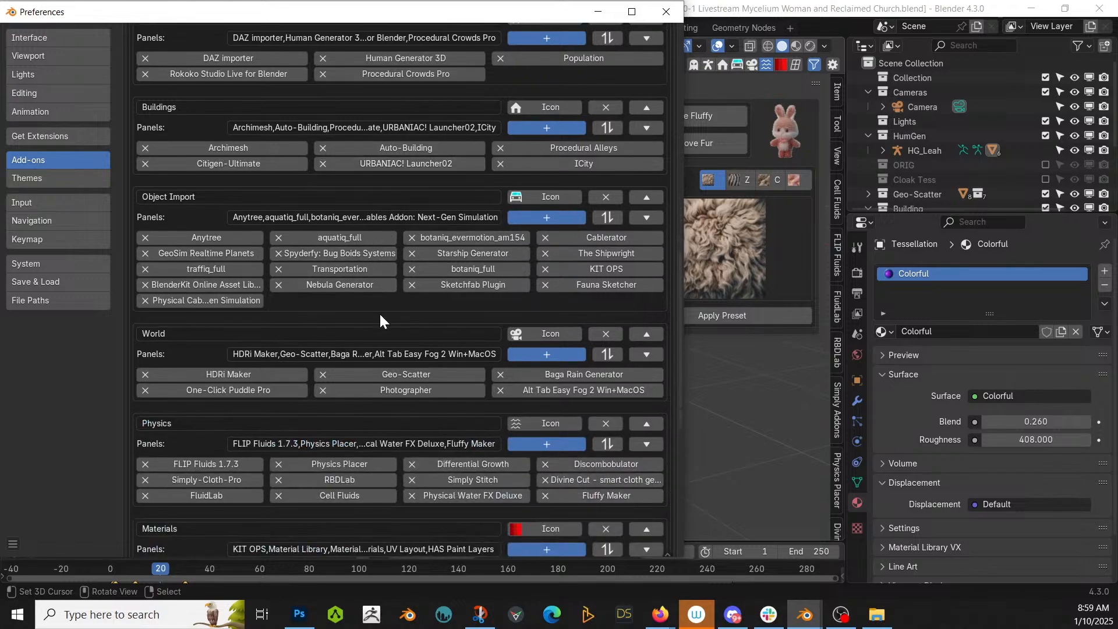
scroll(380, 315, "down", 4)
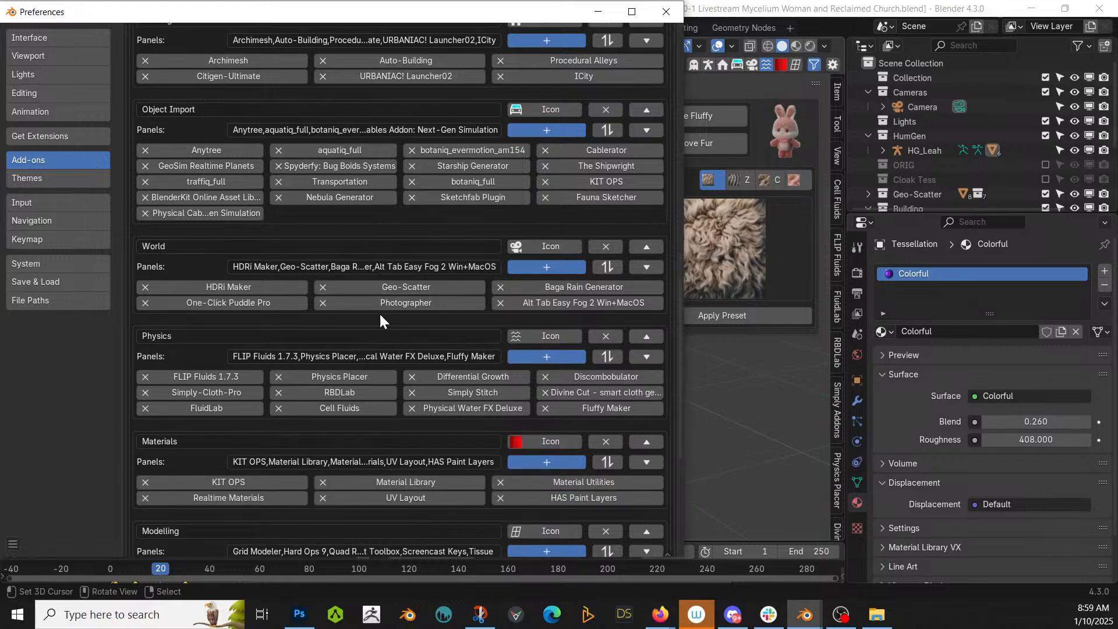
scroll(379, 320, "down", 2)
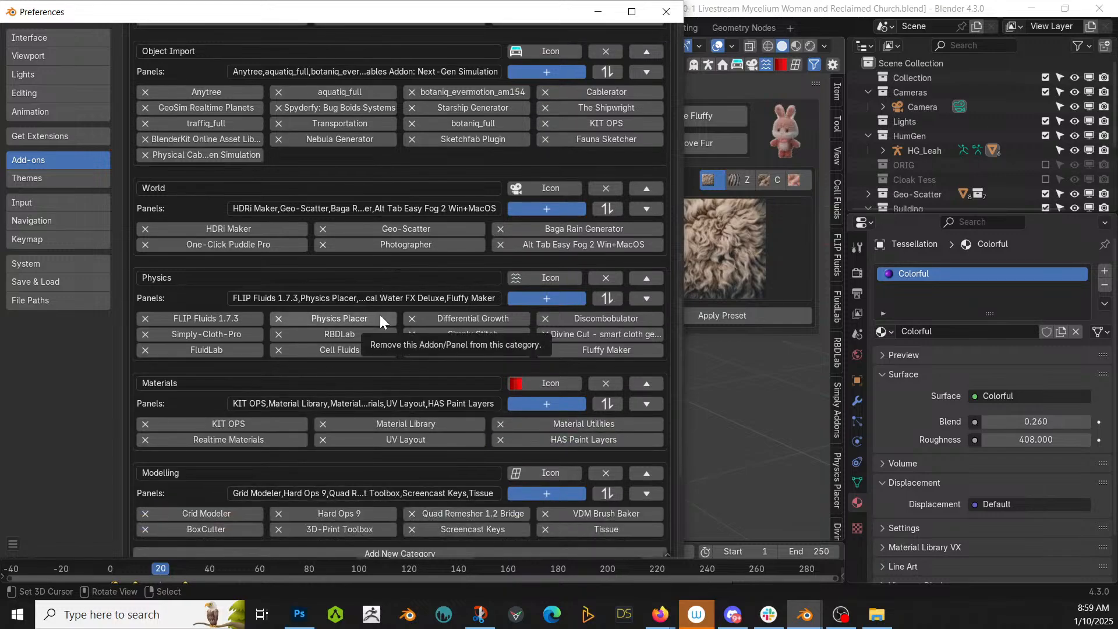
scroll(380, 315, "down", 4)
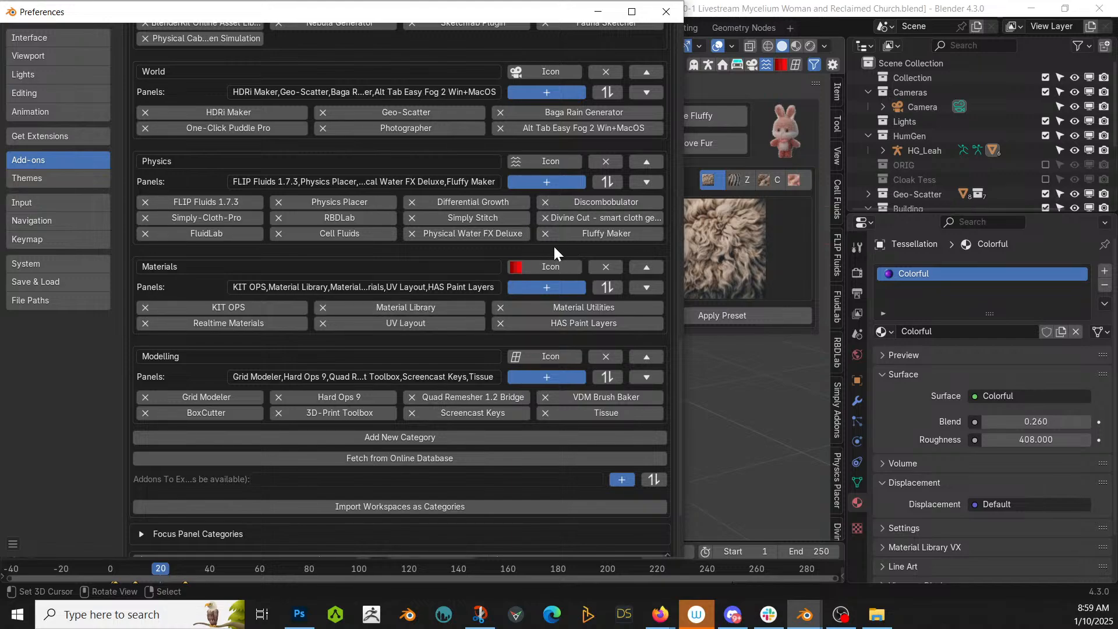
scroll(553, 250, "up", 4)
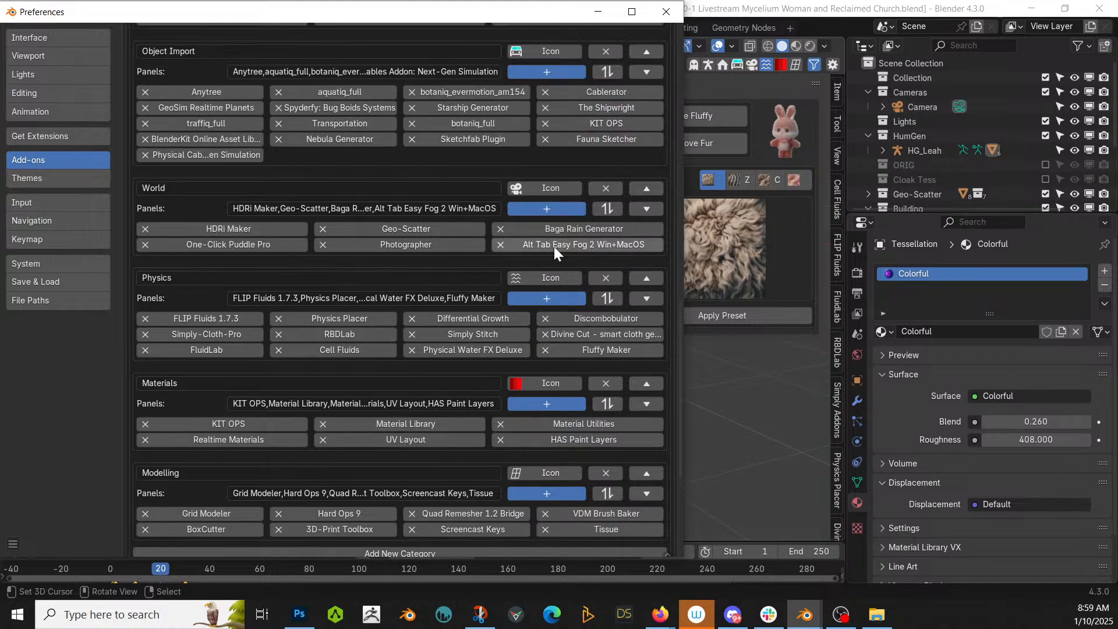
scroll(554, 247, "up", 1)
scroll(553, 246, "up", 2)
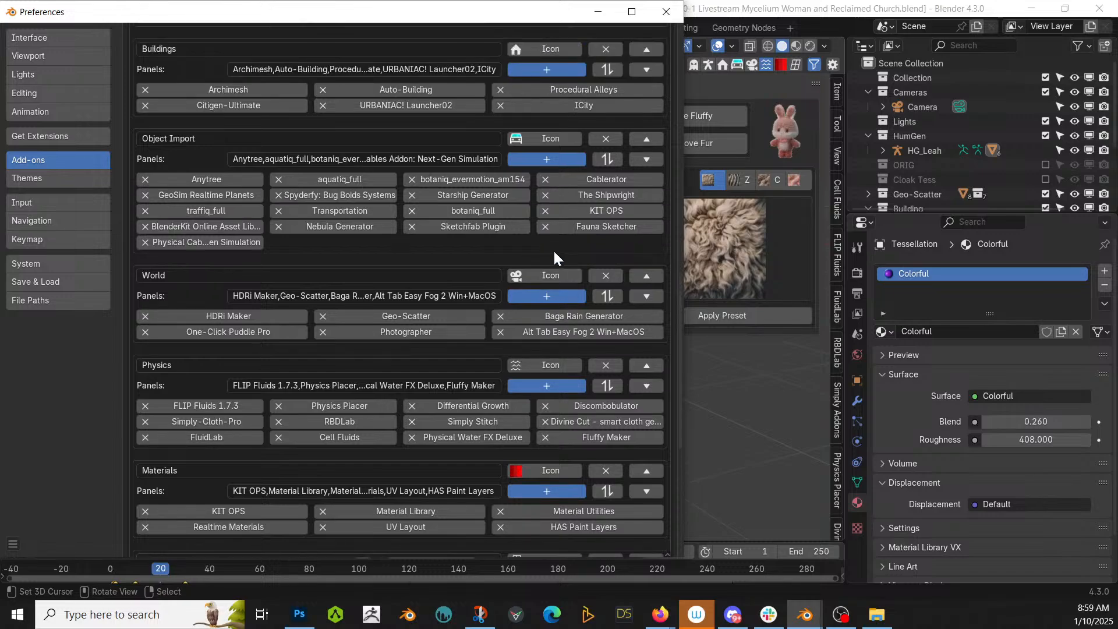
left_click(558, 385)
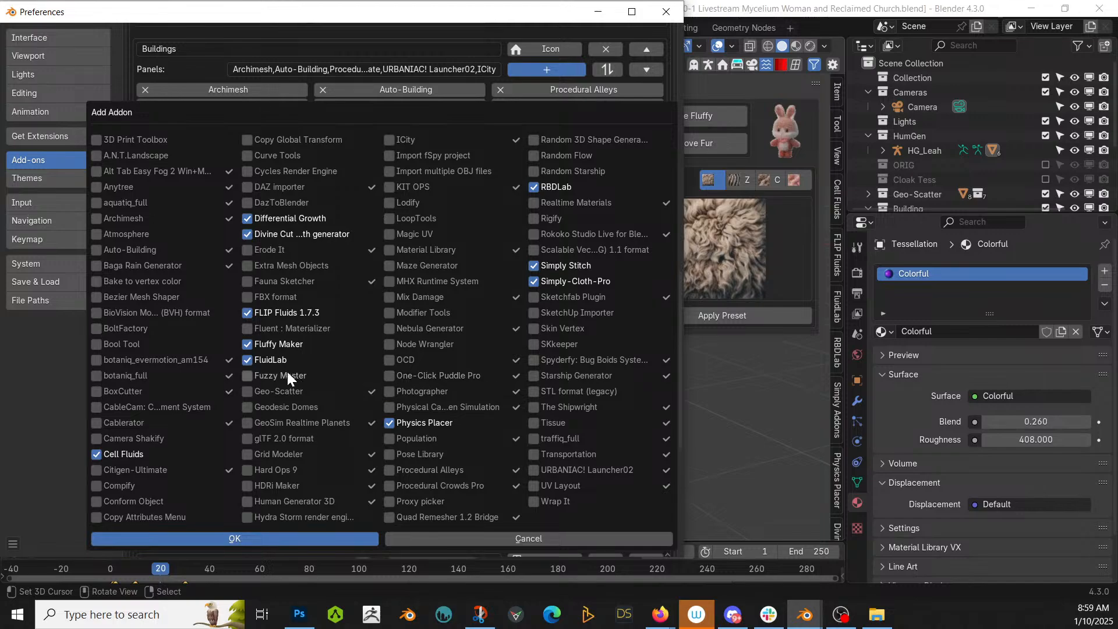
left_click(246, 376)
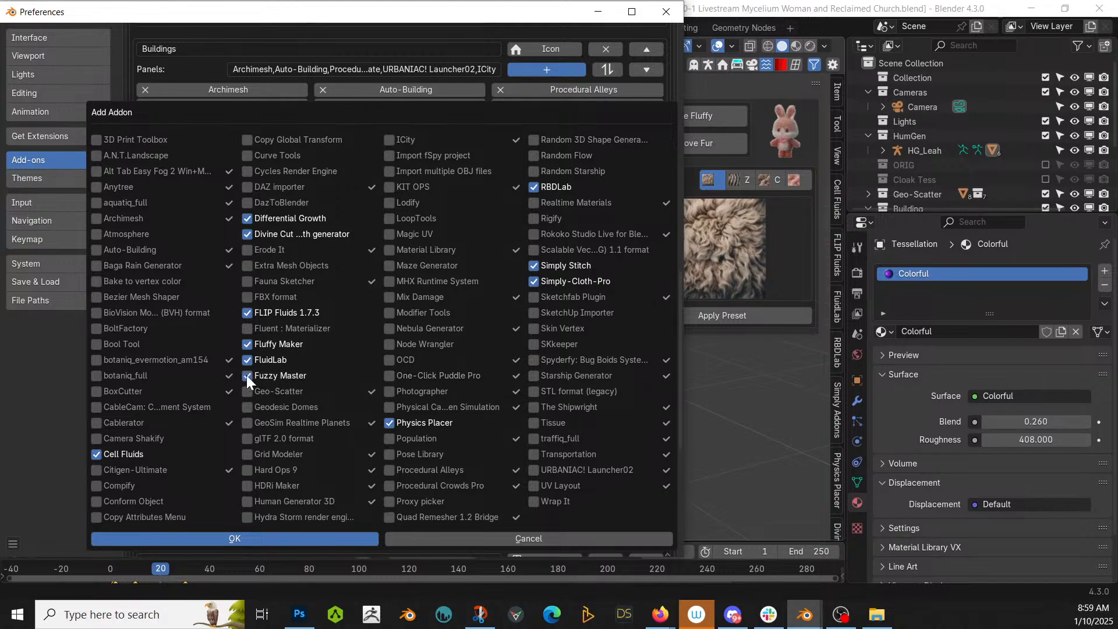
left_click(310, 539)
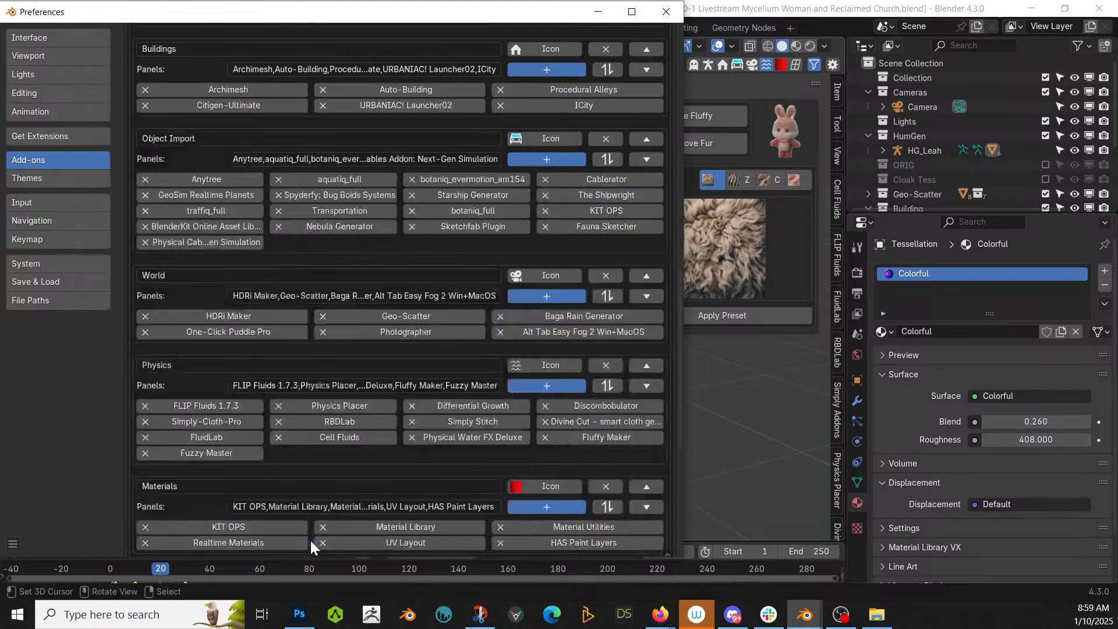
Save the preferences and close the Preferences window.
left_click(13, 544)
left_click(40, 498)
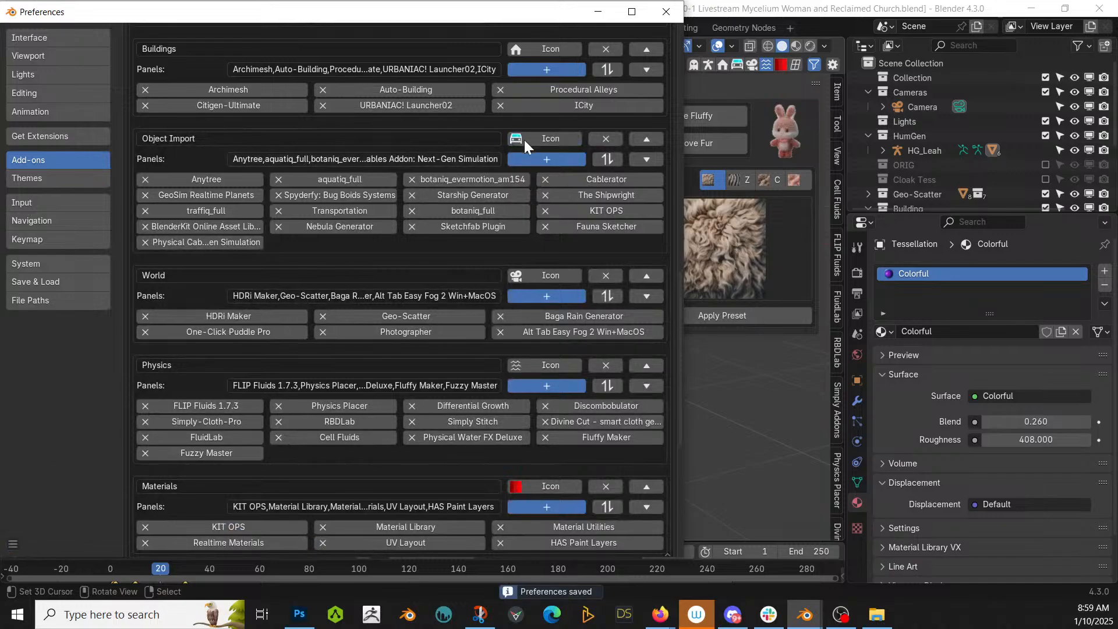
left_click(667, 13)
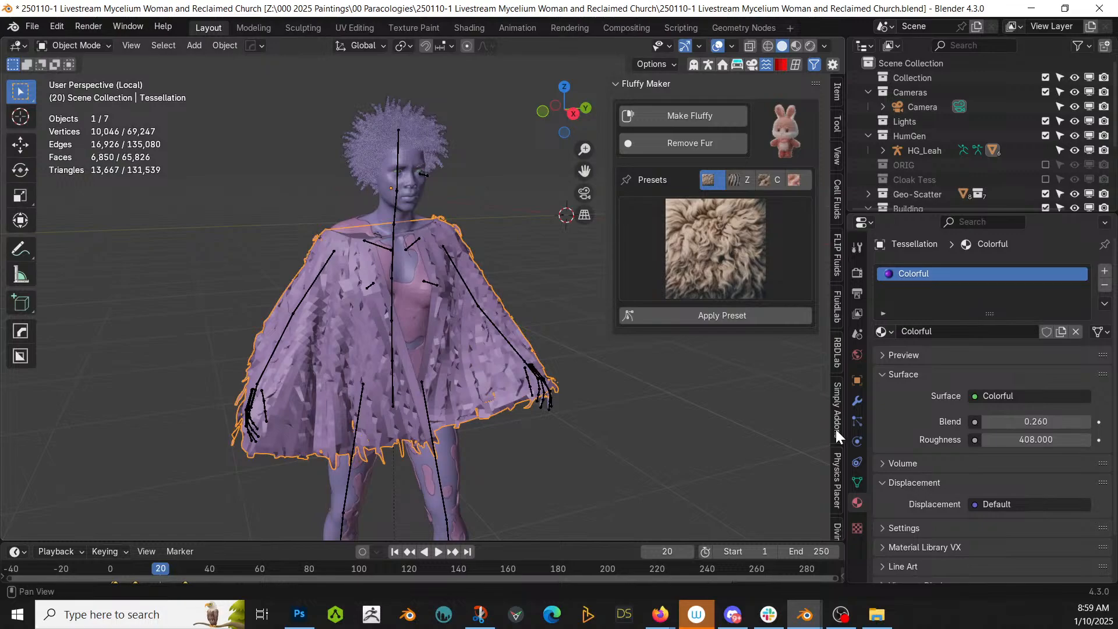
Reload the Physics add-on group in the sidebar and bring up the Fuzz Master felt options.
scroll(835, 434, "down", 4)
scroll(837, 480, "up", 4)
scroll(836, 482, "down", 4)
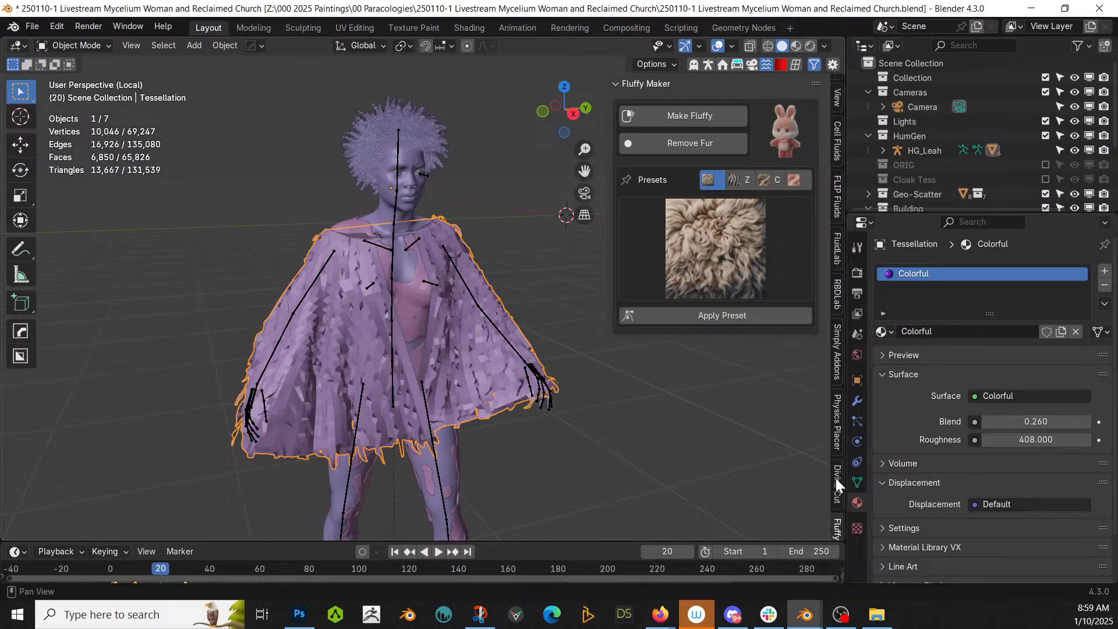
left_click(750, 64)
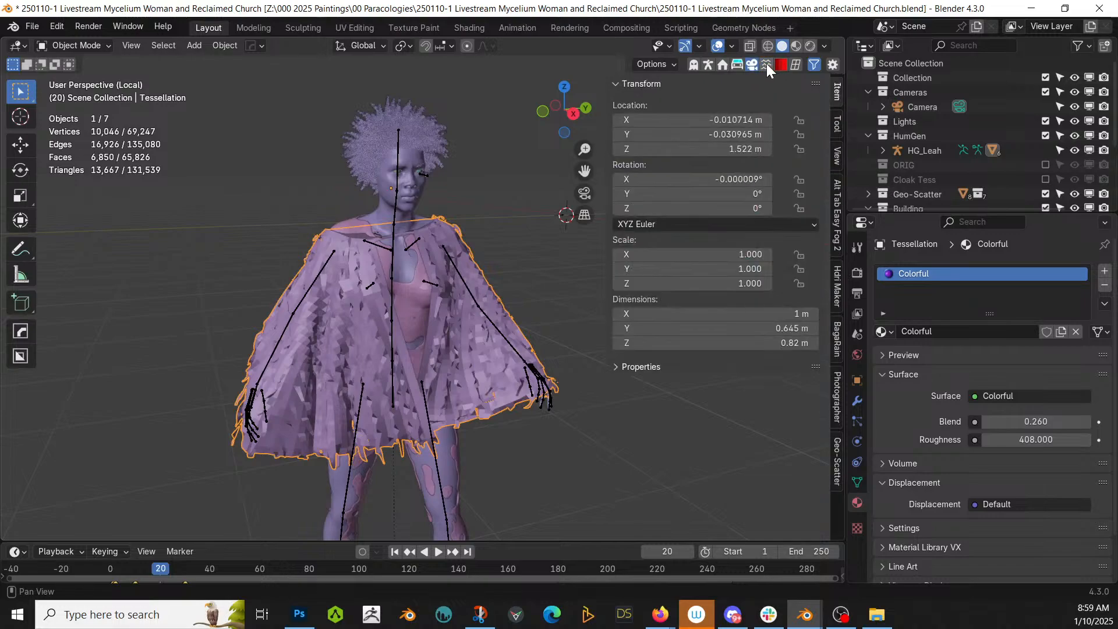
left_click(767, 64)
scroll(837, 417, "down", 2)
scroll(837, 421, "down", 1)
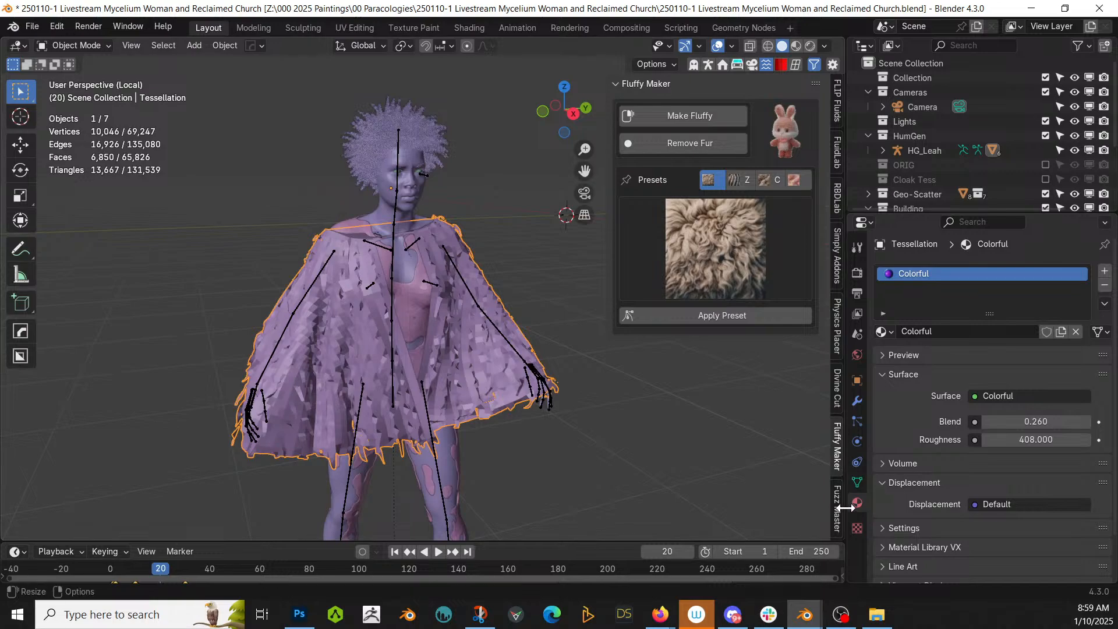
left_click(838, 509)
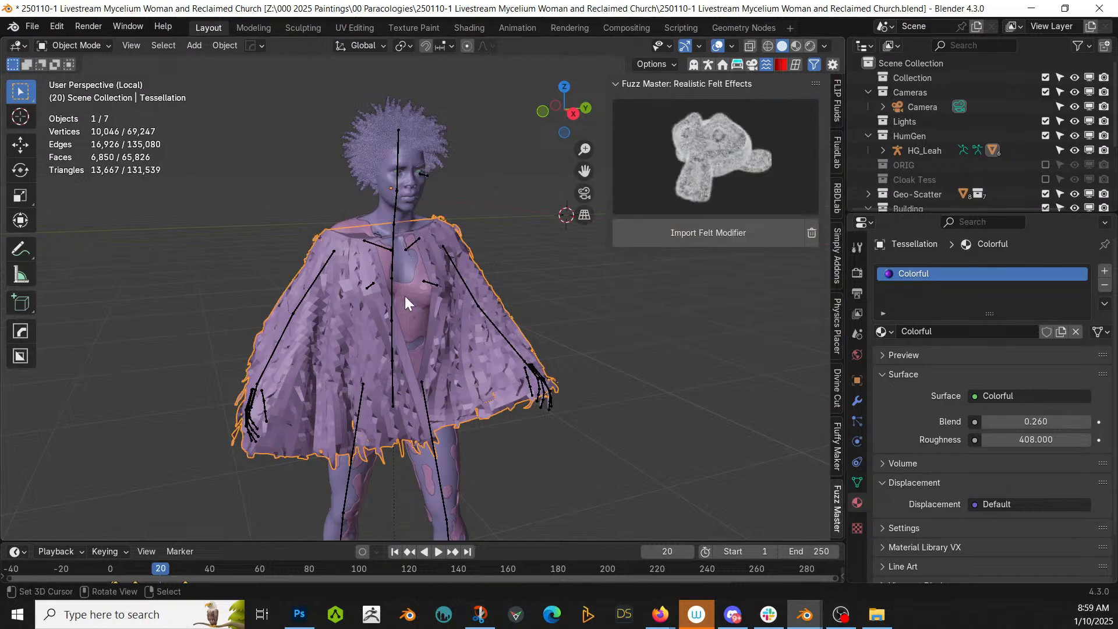
Import the Fuzz Master felt modifier onto the Tessellation cape with Light Mode and Hide Geometry off.
scroll(406, 297, "up", 2)
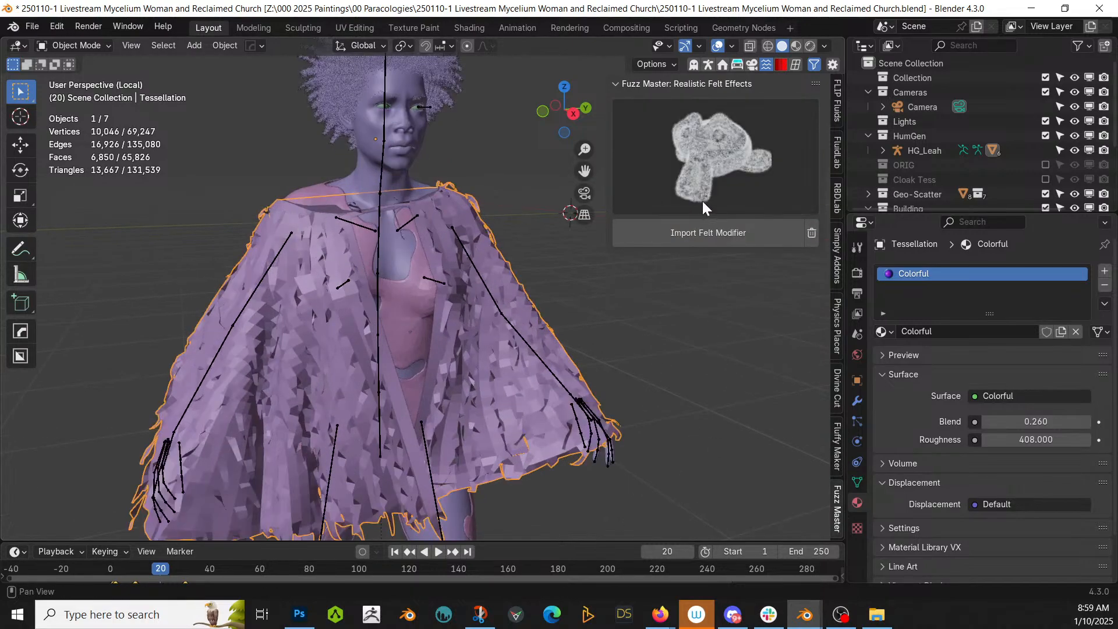
left_click(709, 240)
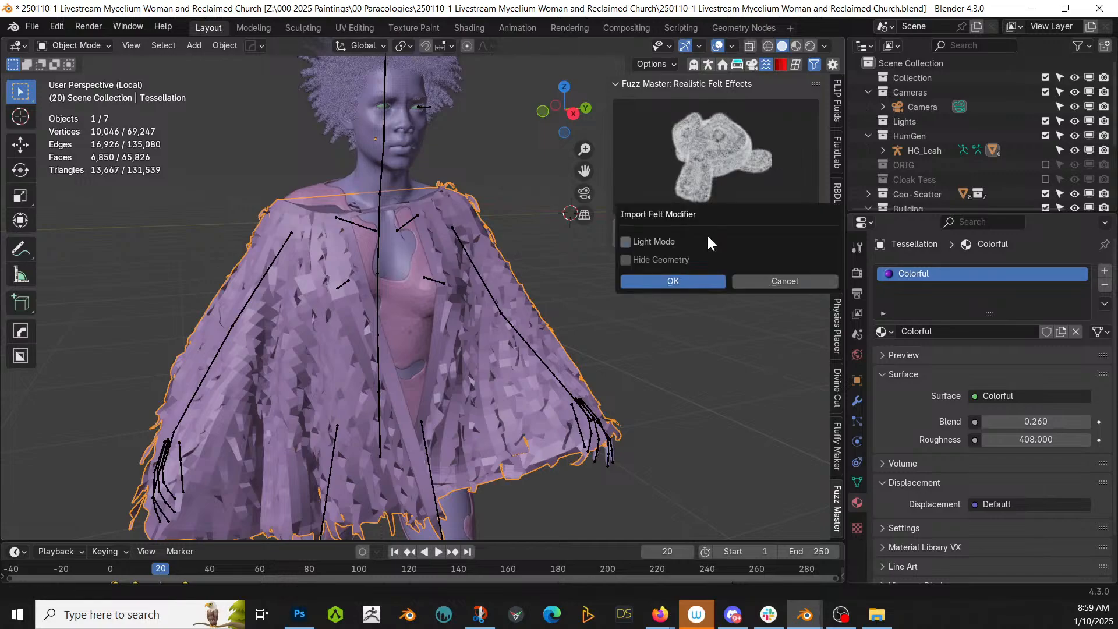
left_click(666, 280)
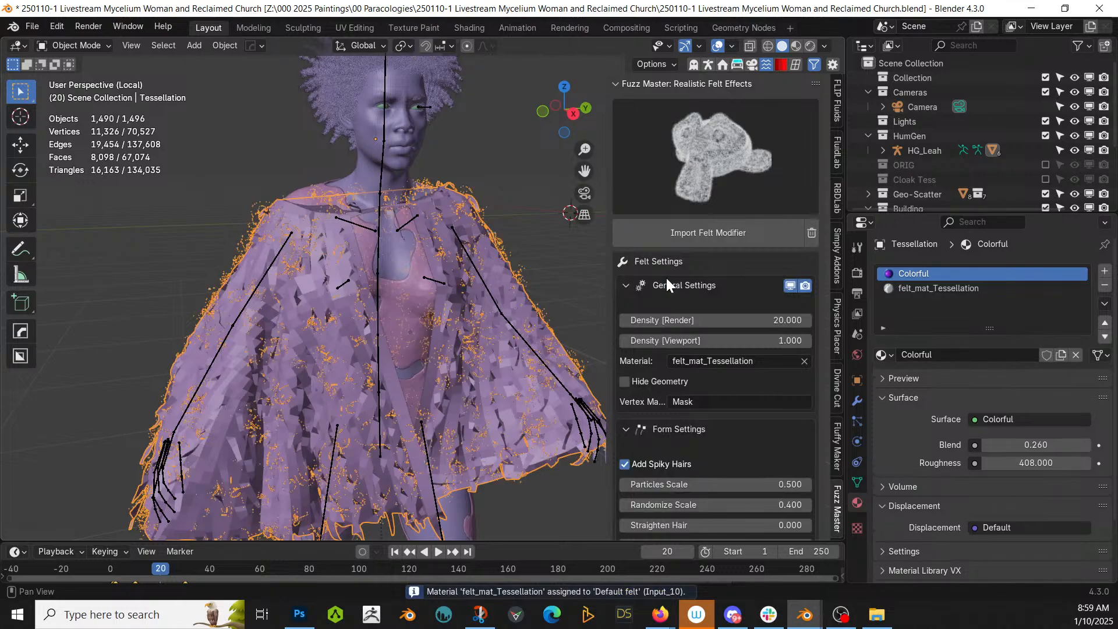
Remove the felt_mat_Tessellation material slot from the cape and inspect the felt hairs in rendered shading.
left_click(927, 290)
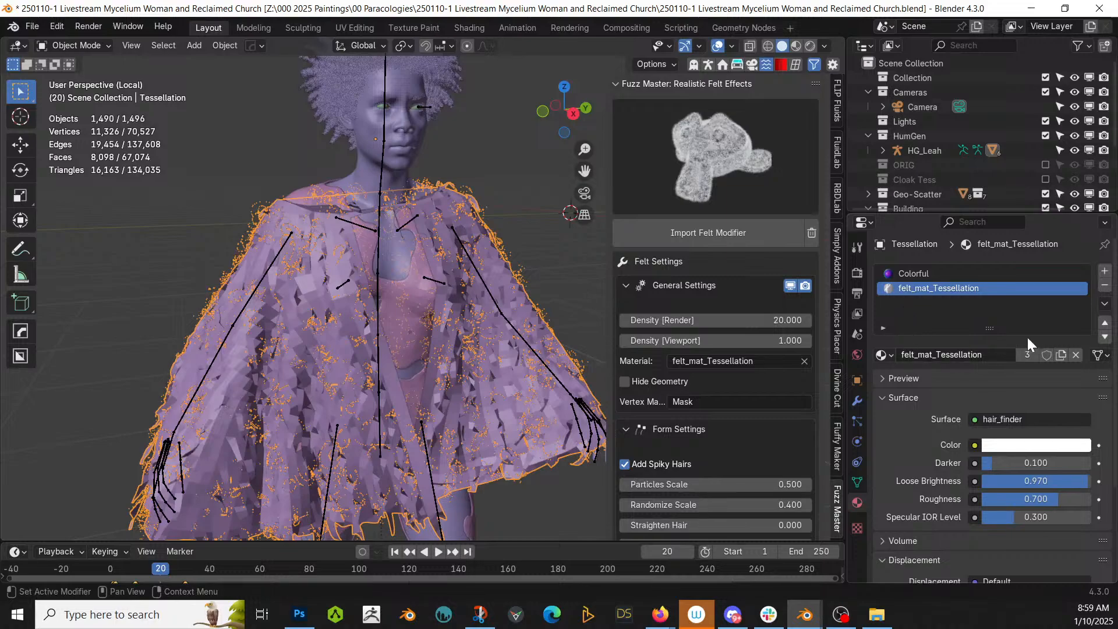
left_click(1105, 286)
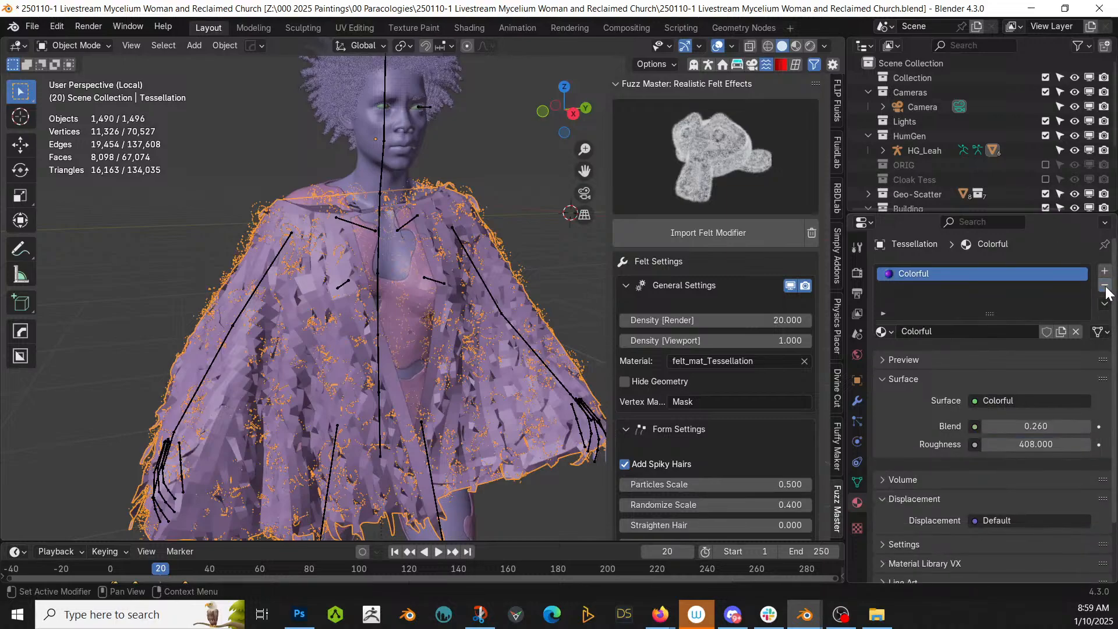
key("z")
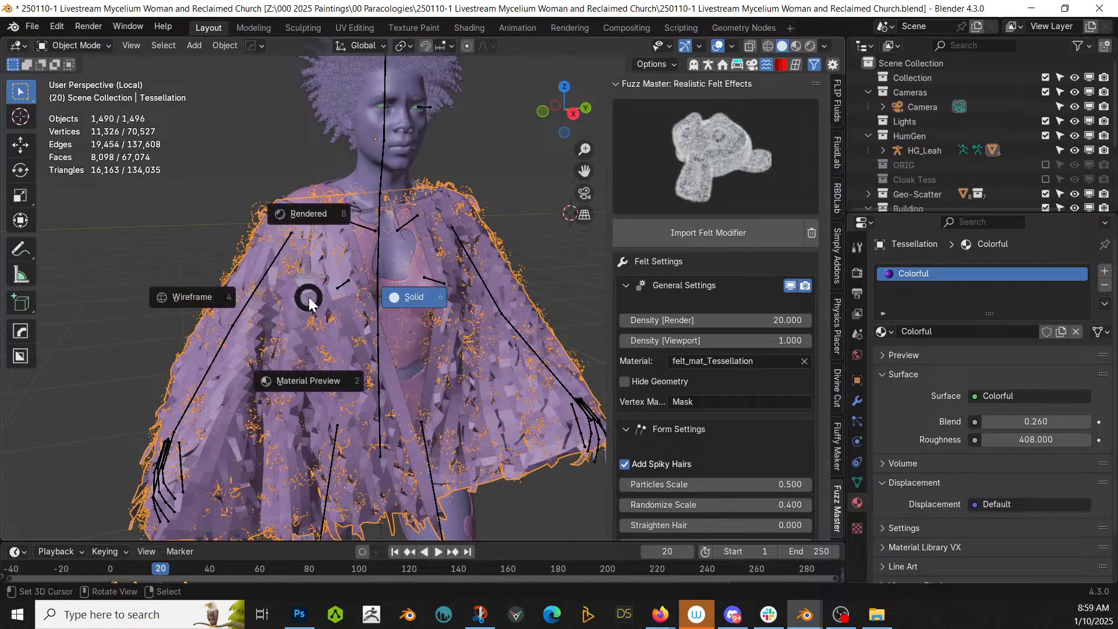
key("8")
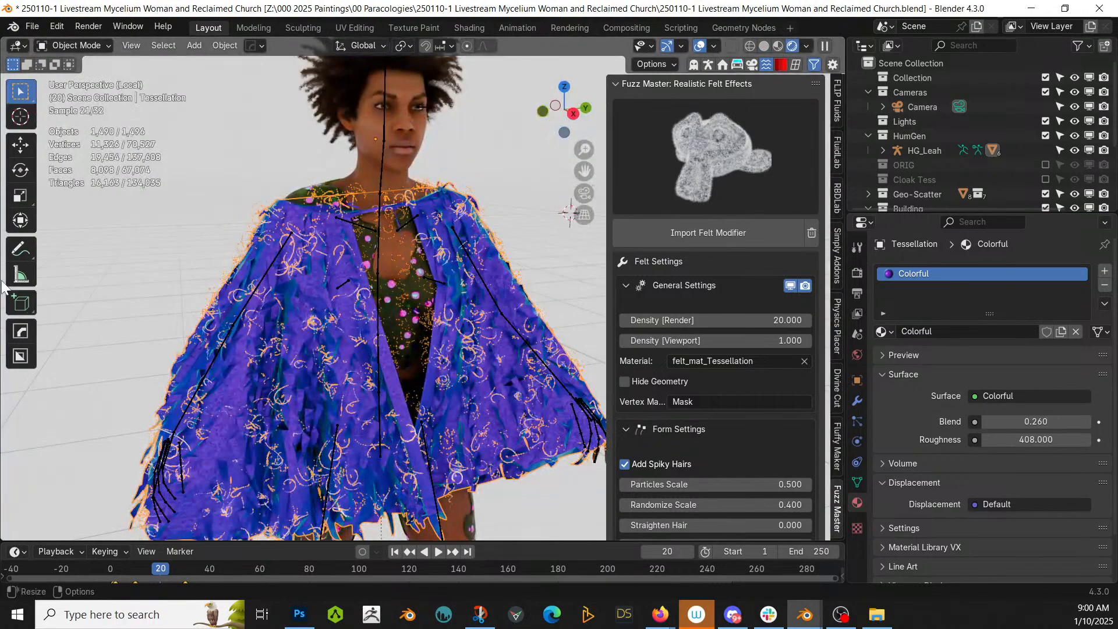
right_click(159, 242)
middle_click_drag(249, 247, 199, 222)
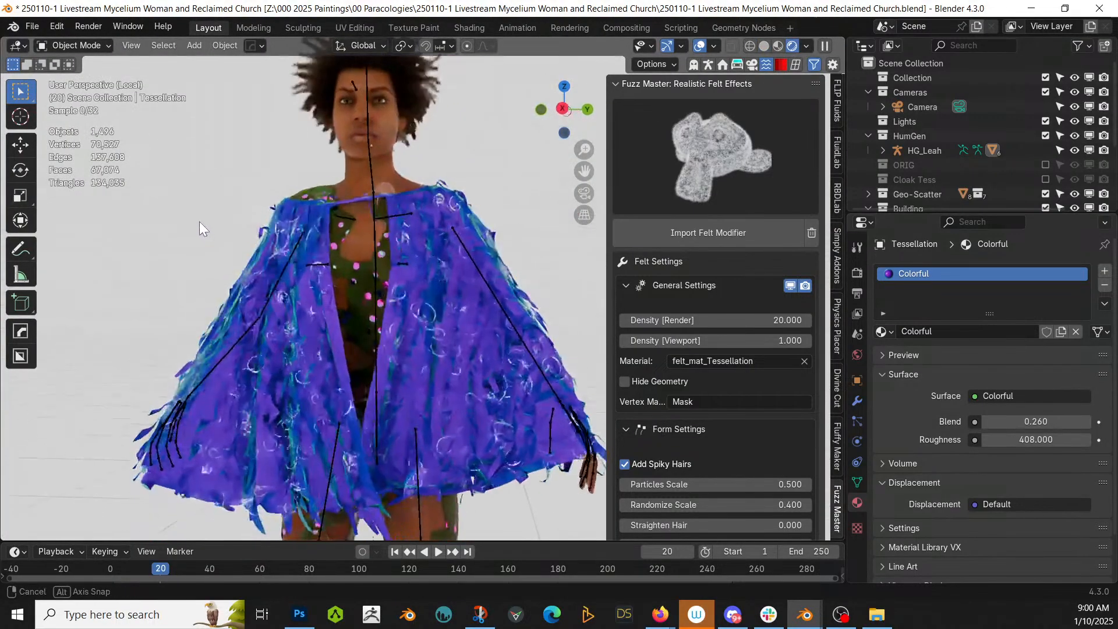
scroll(261, 227, "up", 3)
middle_click_drag(279, 239, 370, 253)
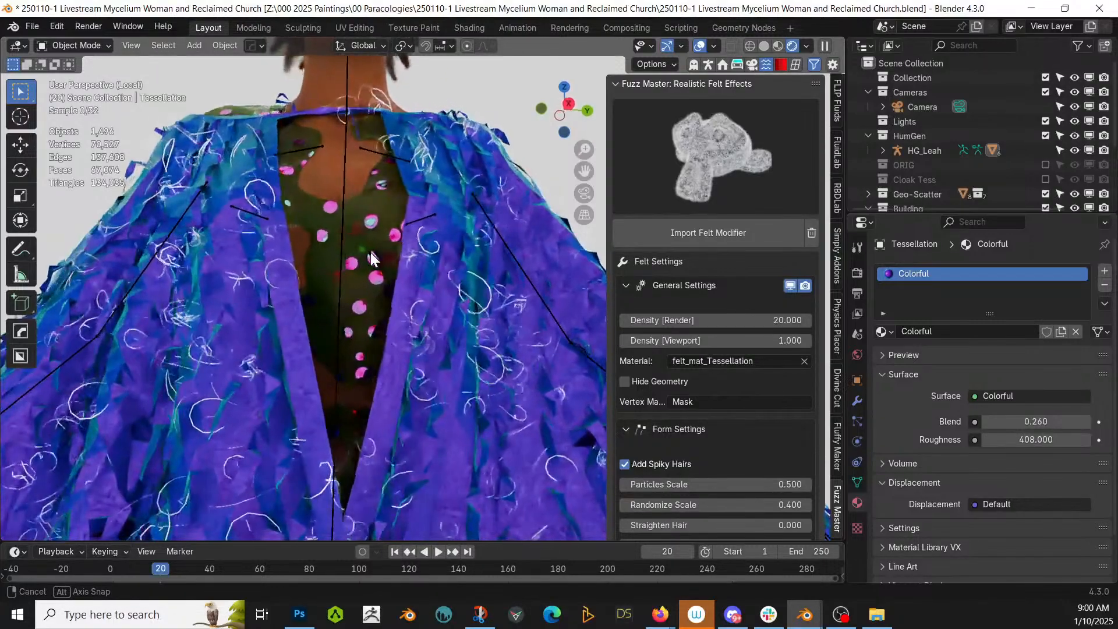
key("a")
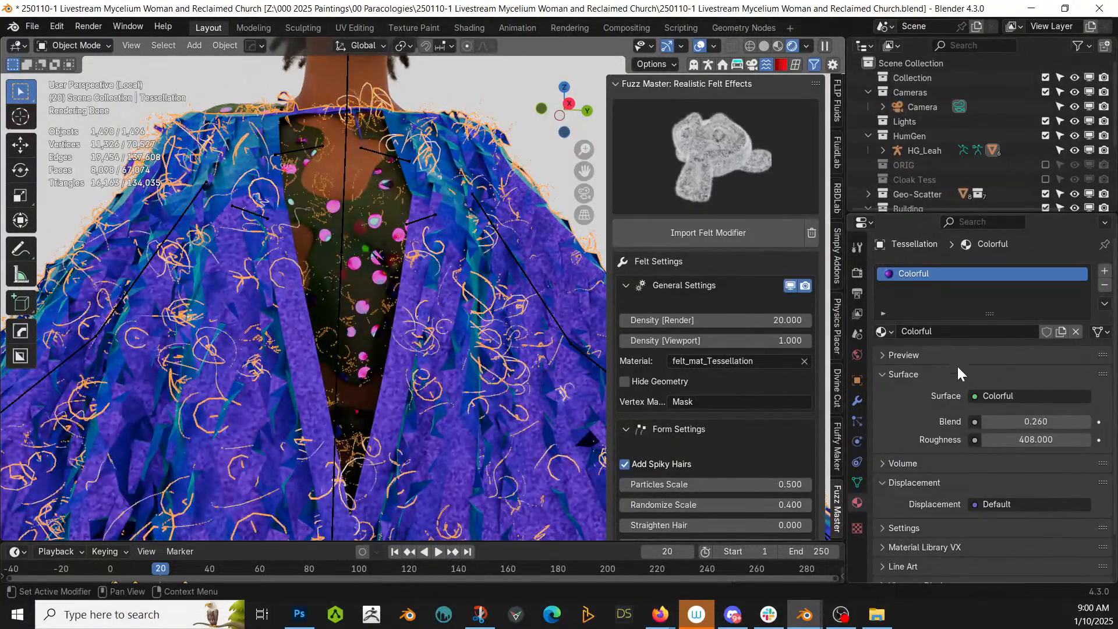
Set the material of the cape's Default felt modifier to Colorful.
left_click(858, 401)
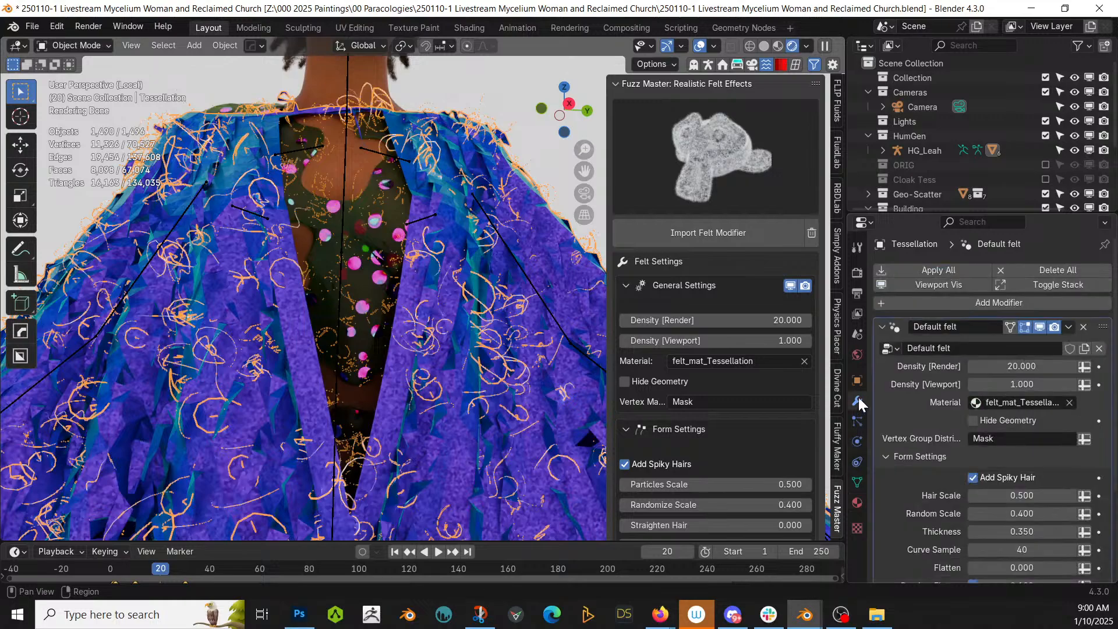
left_click(998, 403)
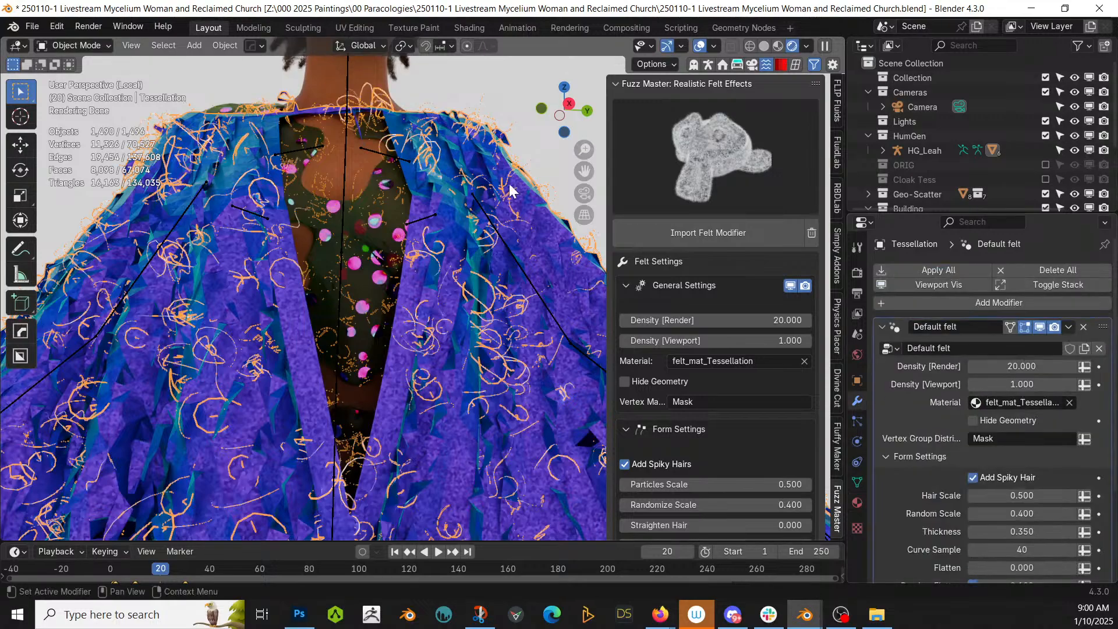
left_click(857, 503)
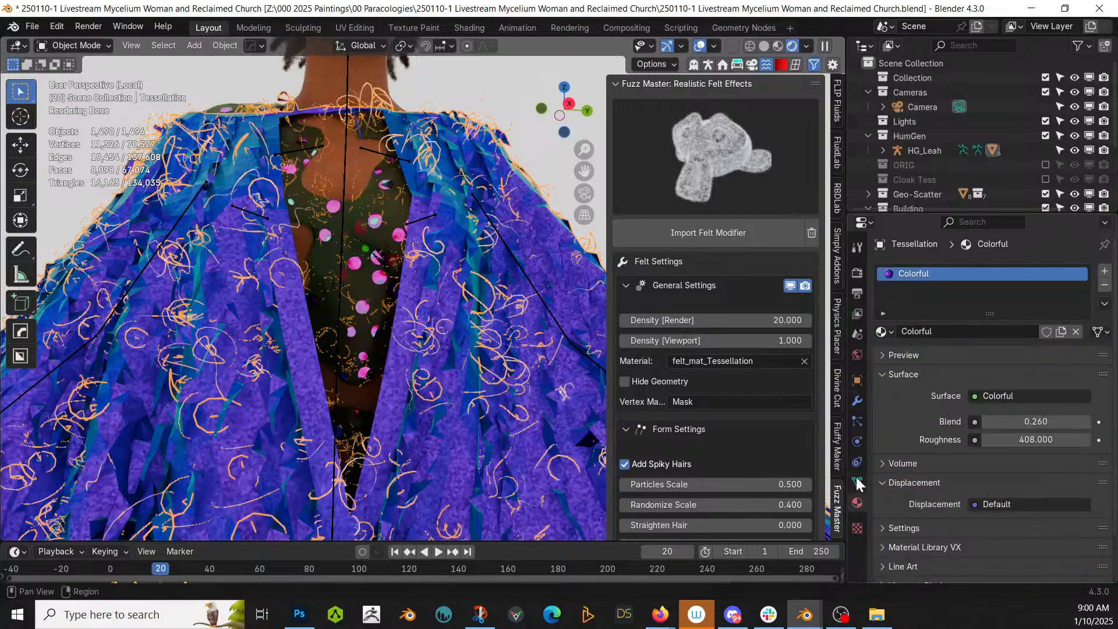
left_click(857, 400)
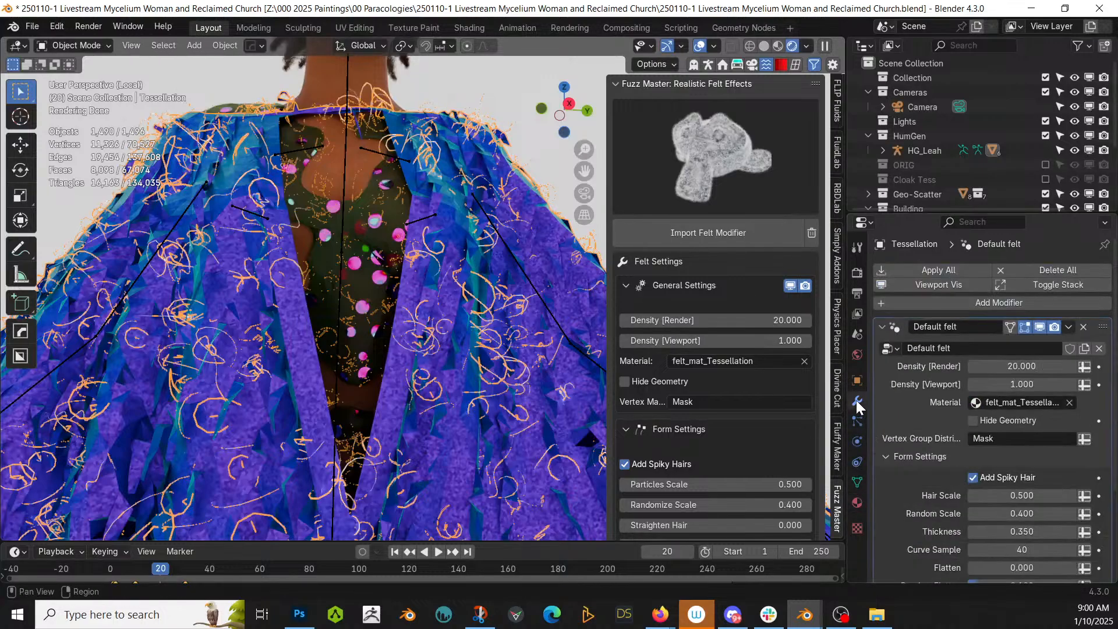
left_click(1022, 403)
type("colo")
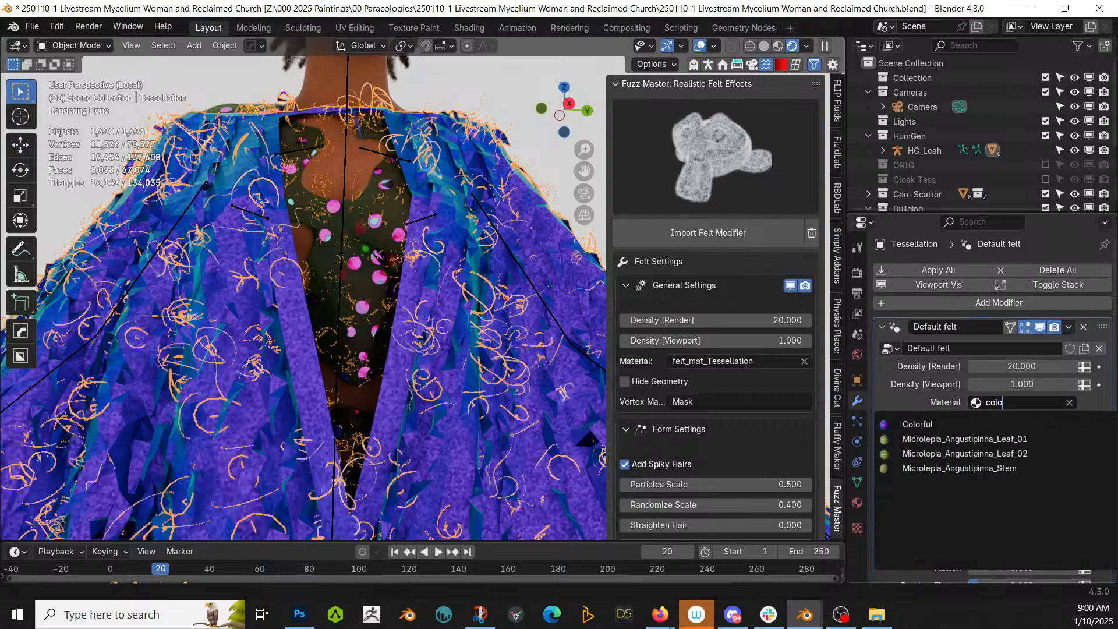
left_click(924, 429)
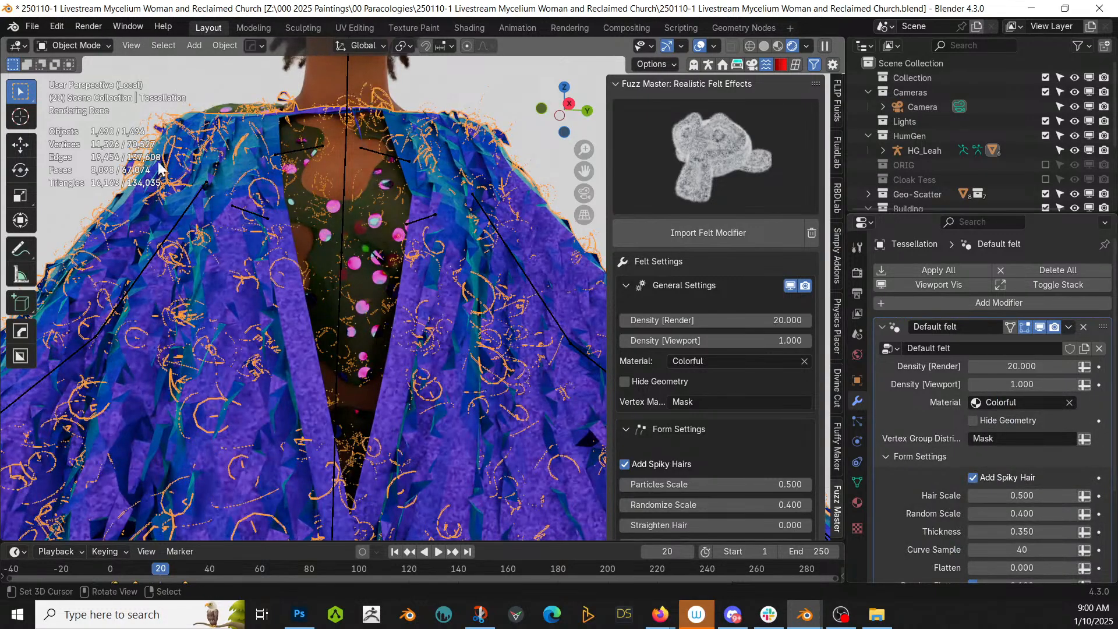
Deselect everything, check the fuzzy cape up close, and save the file.
key("alt+a")
middle_click_drag(309, 162, 243, 213)
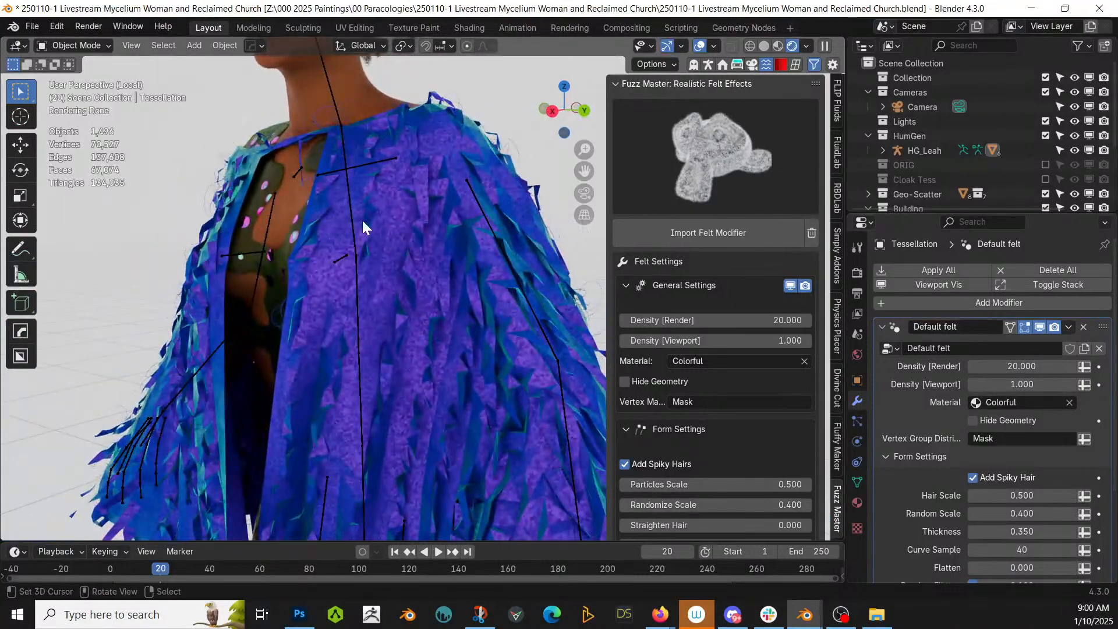
scroll(367, 219, "up", 4)
middle_click_drag(372, 218, 260, 387, "shift")
scroll(259, 386, "down", 1)
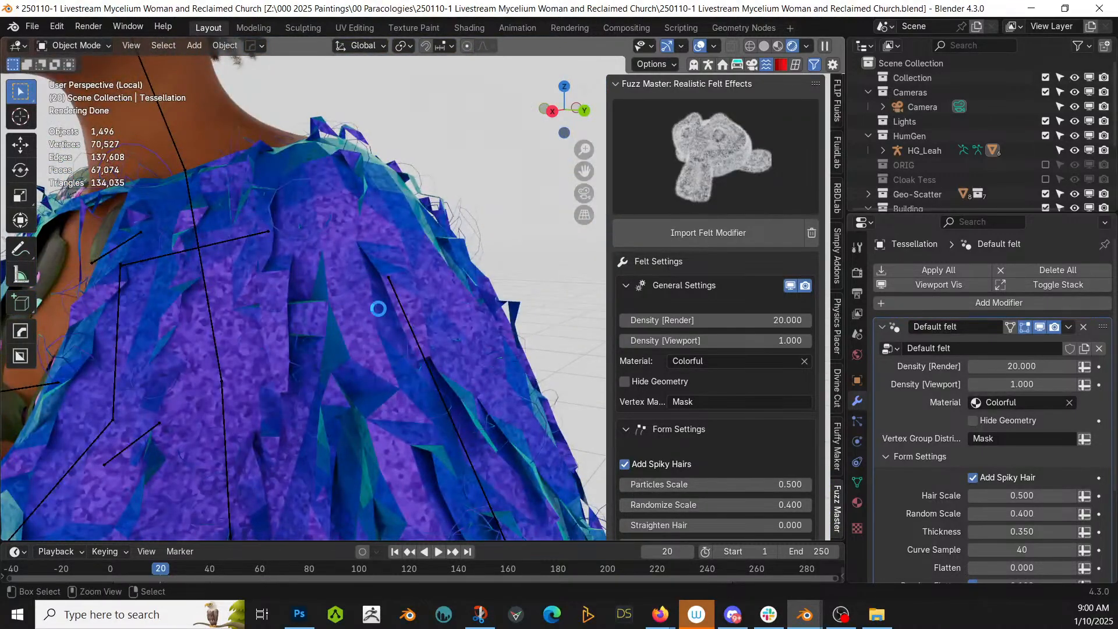
key("ctrl+s")
scroll(378, 307, "down", 5)
middle_click_drag(379, 306, 438, 303)
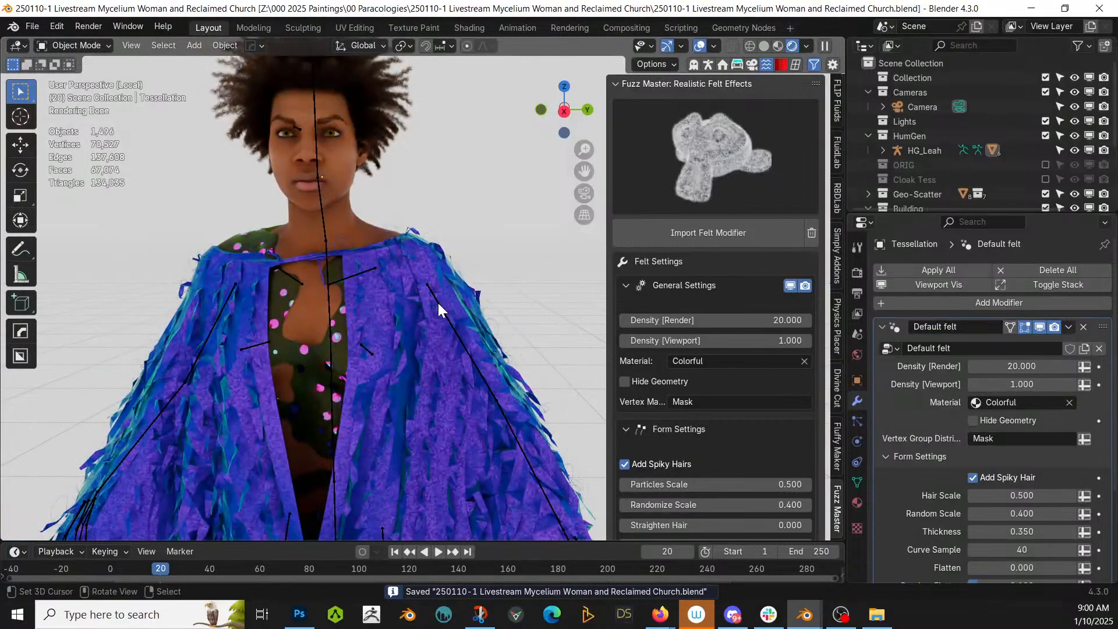
scroll(440, 297, "down", 5)
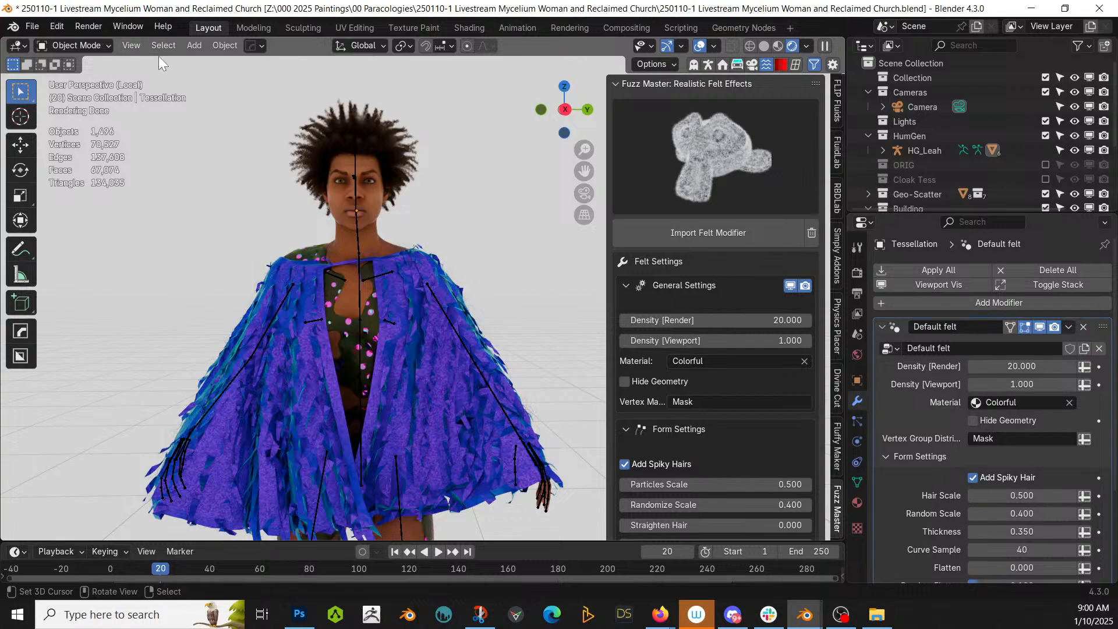
Leave local view to bring back the full church scene and switch the viewport to solid shading.
key("KP_Divide")
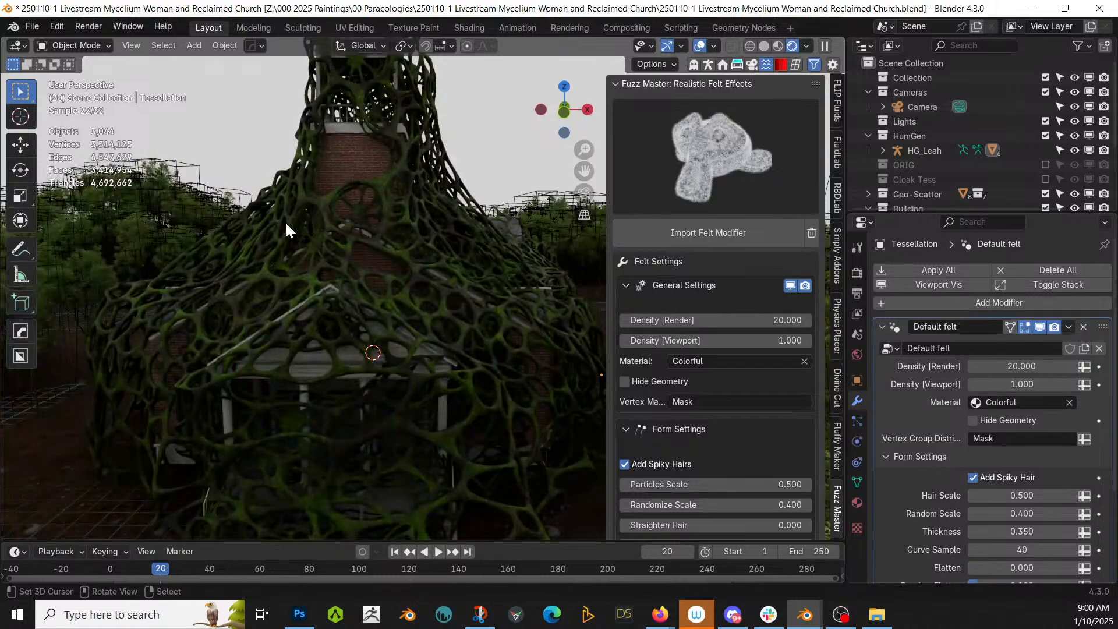
middle_click_drag(341, 208, 349, 337)
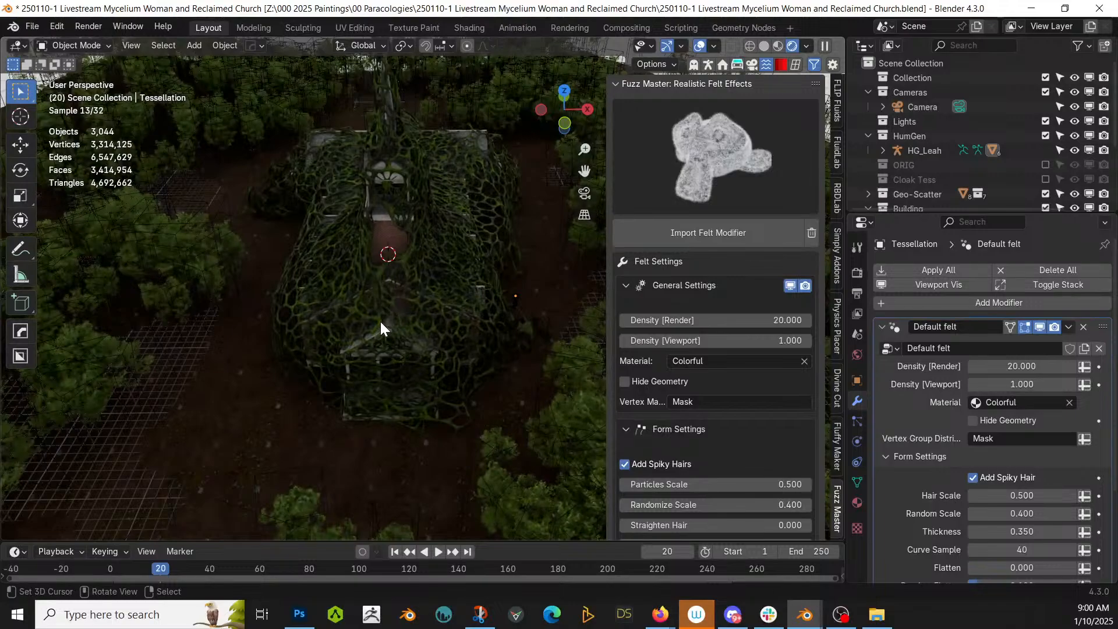
scroll(405, 296, "up", 4)
mouse_move(410, 299)
middle_mouse_down()
mouse_move(305, 309)
mouse_move(221, 226)
mouse_move(787, 185)
mouse_move(938, 229)
mouse_move(247, 299)
mouse_move(228, 330)
mouse_move(375, 332)
mouse_move(314, 309)
mouse_move(387, 159)
mouse_move(421, 230)
middle_mouse_up()
key("z")
key("6")
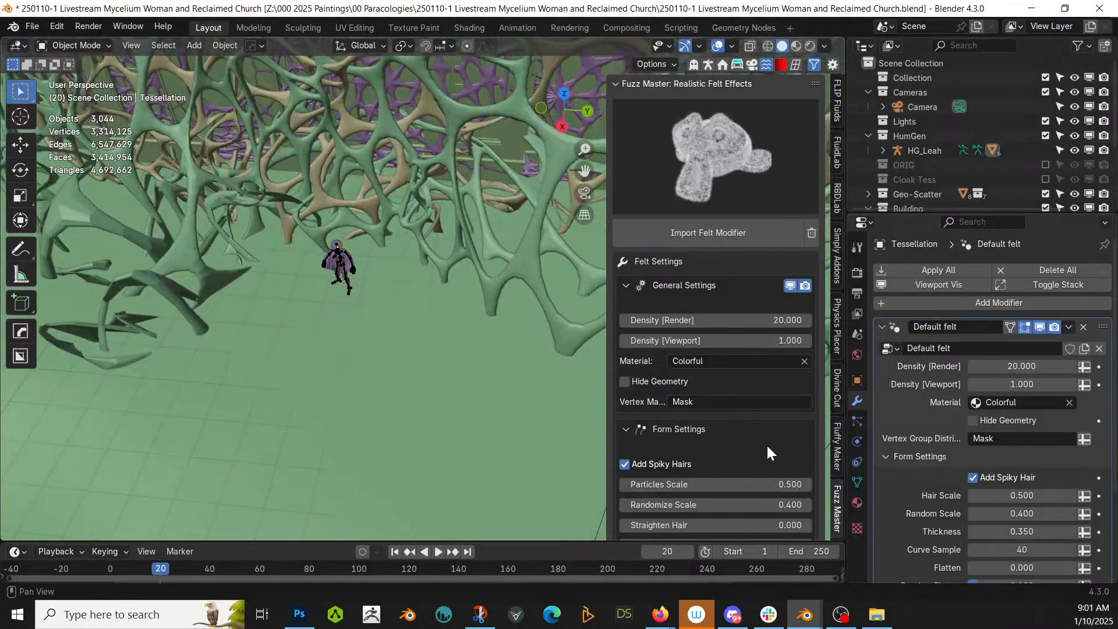
Select the terrain Retopo_Circle.001 and make Jungleforest 05 the active group in the Geo-Scatter systems list.
left_click(515, 398)
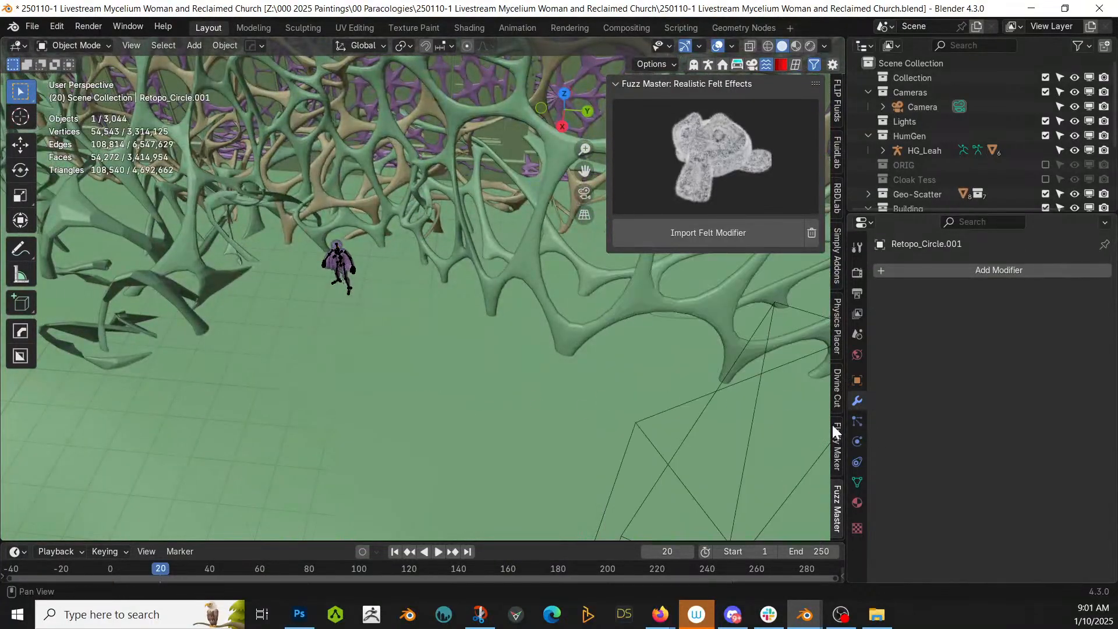
left_click(753, 64)
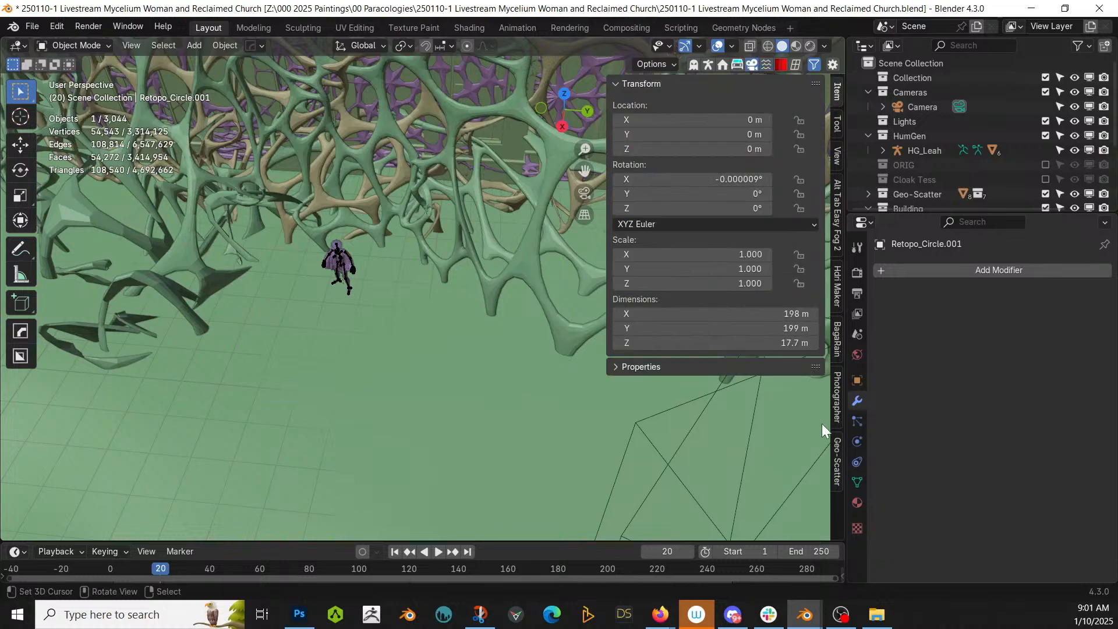
left_click(837, 444)
scroll(724, 415, "down", 6)
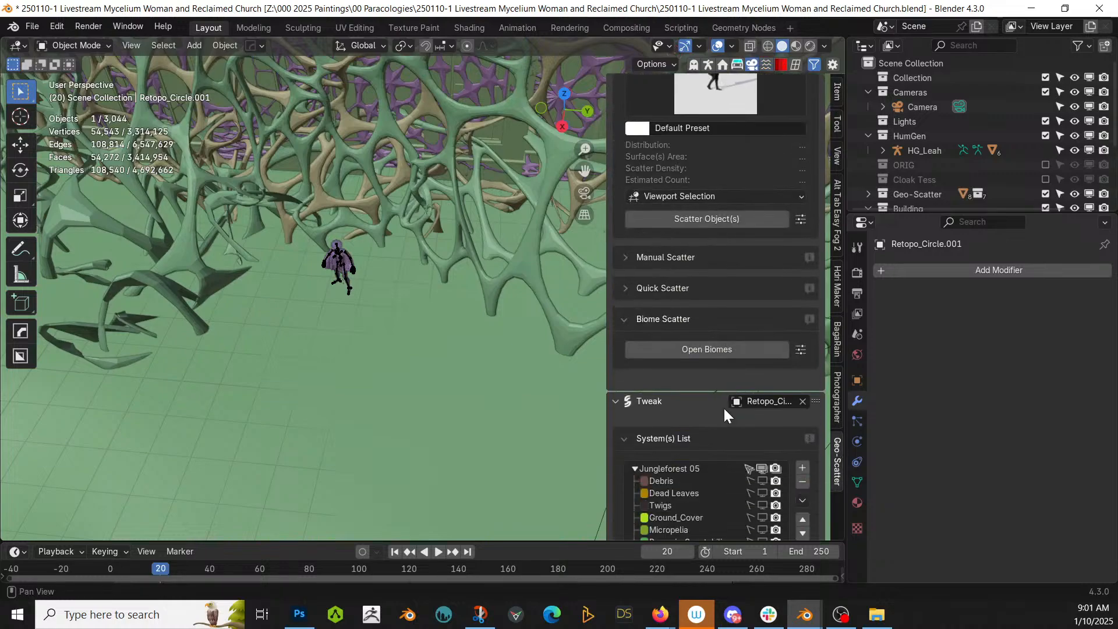
left_click(685, 440)
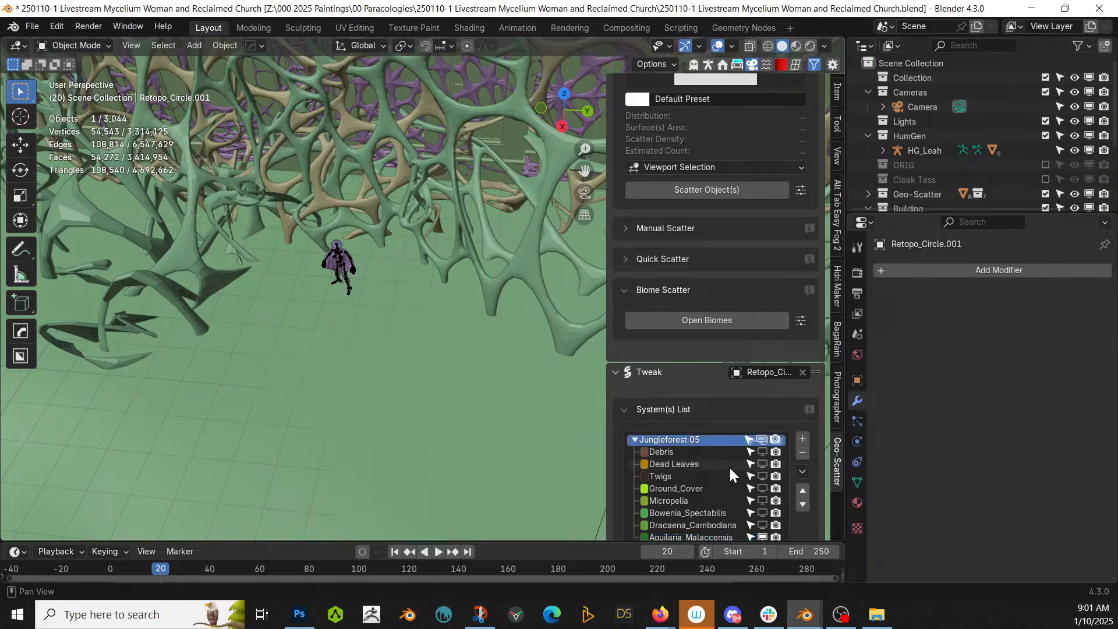
Enable the vertex-group culling mask for the Jungleforest 05 group, using the Detail vertex group.
scroll(725, 463, "down", 5)
left_click(636, 485)
left_click(646, 502)
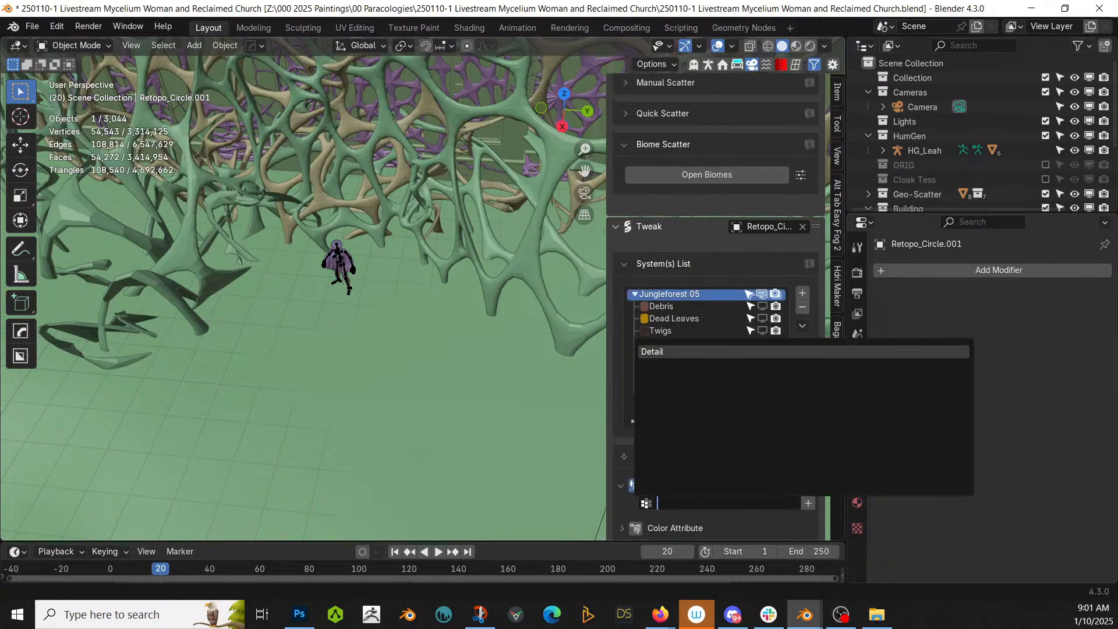
left_click(659, 353)
scroll(323, 320, "down", 1)
scroll(323, 322, "down", 2)
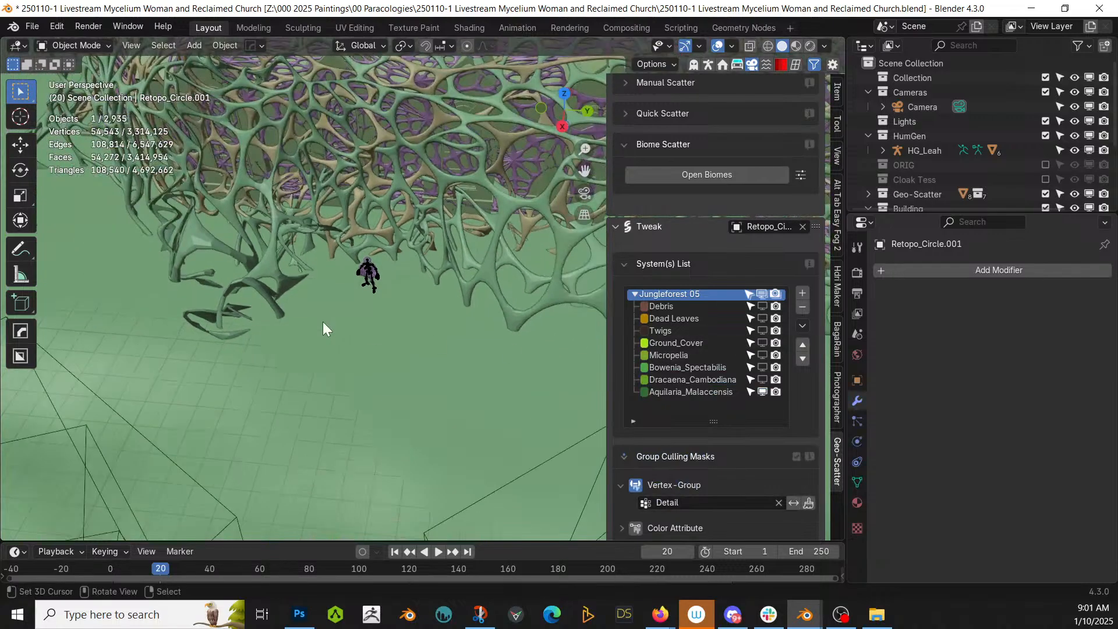
Turn on viewport display for the Dracaena_Cambodiana, Bowenia_Spectabilis, Micropelia and Ground_Cover scatter systems.
left_click(763, 380)
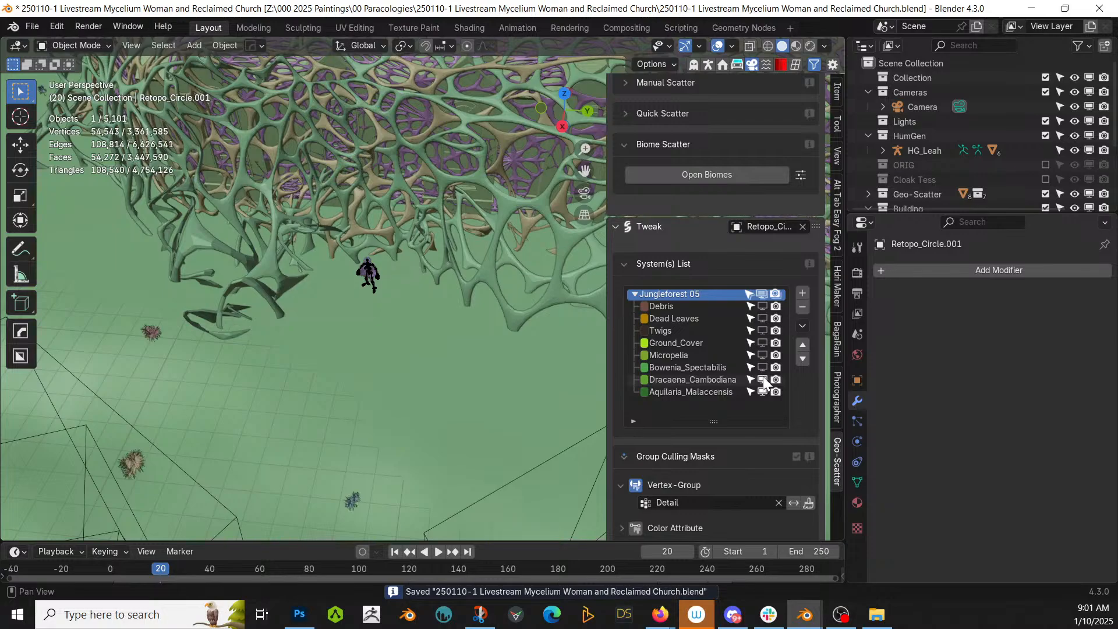
left_click(763, 368)
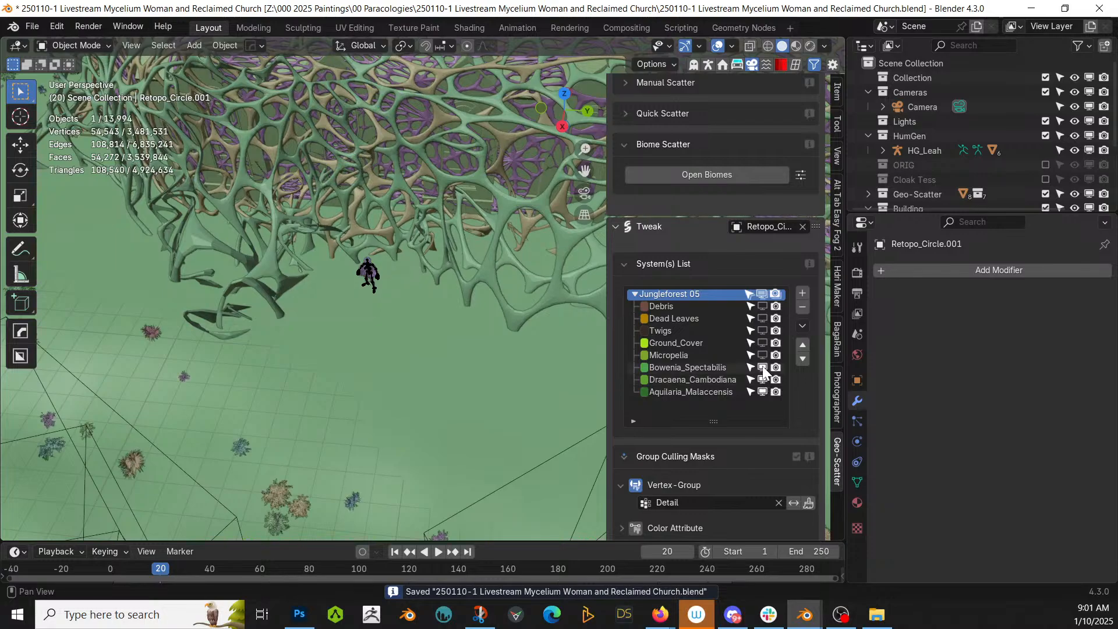
left_click(763, 355)
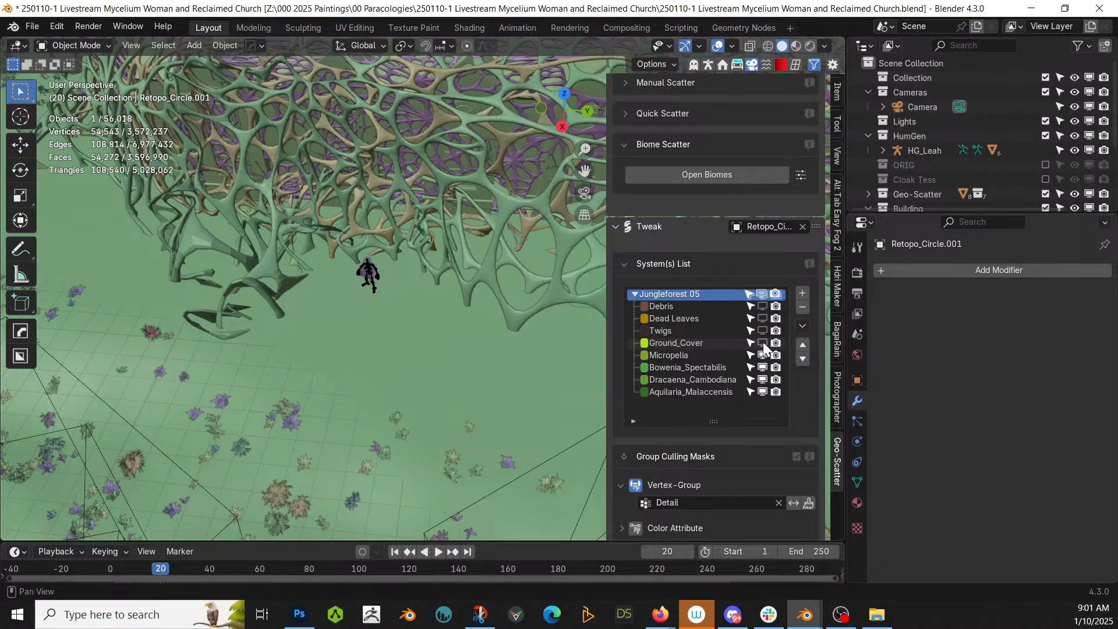
left_click(763, 343)
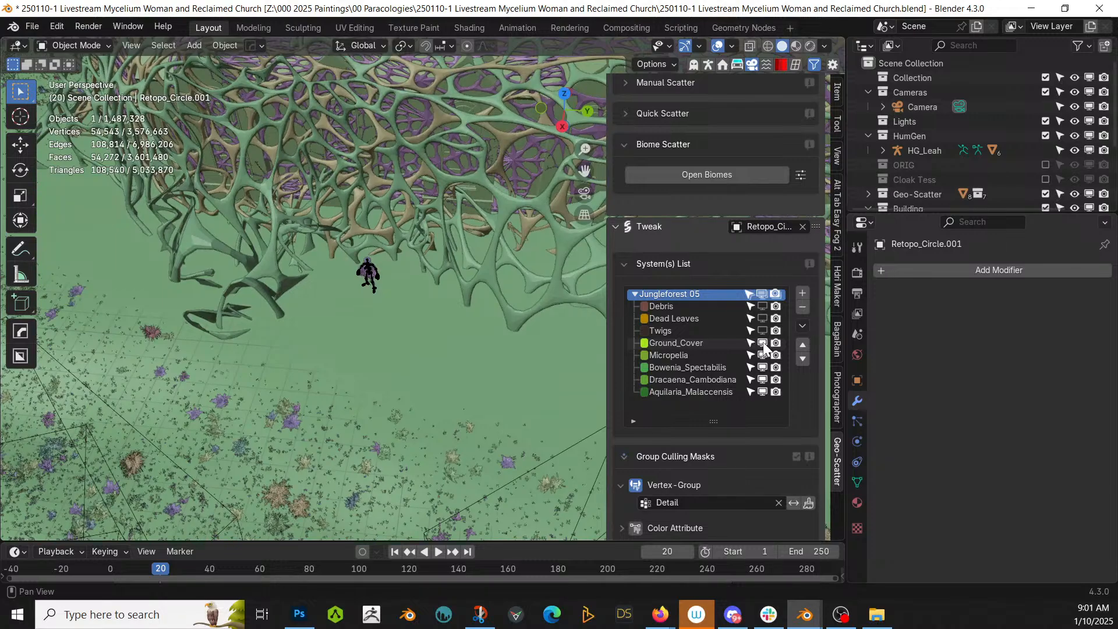
Exclude the Geo-Scatter collection from the view layer and put the terrain into Weight Paint mode.
left_click(1045, 195)
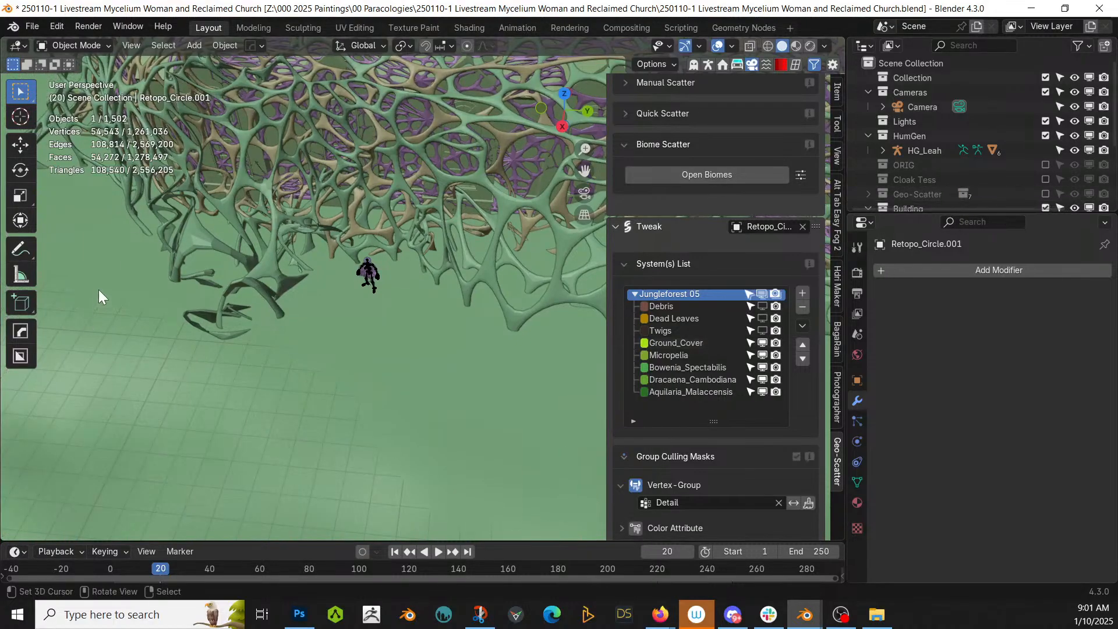
left_click(82, 45)
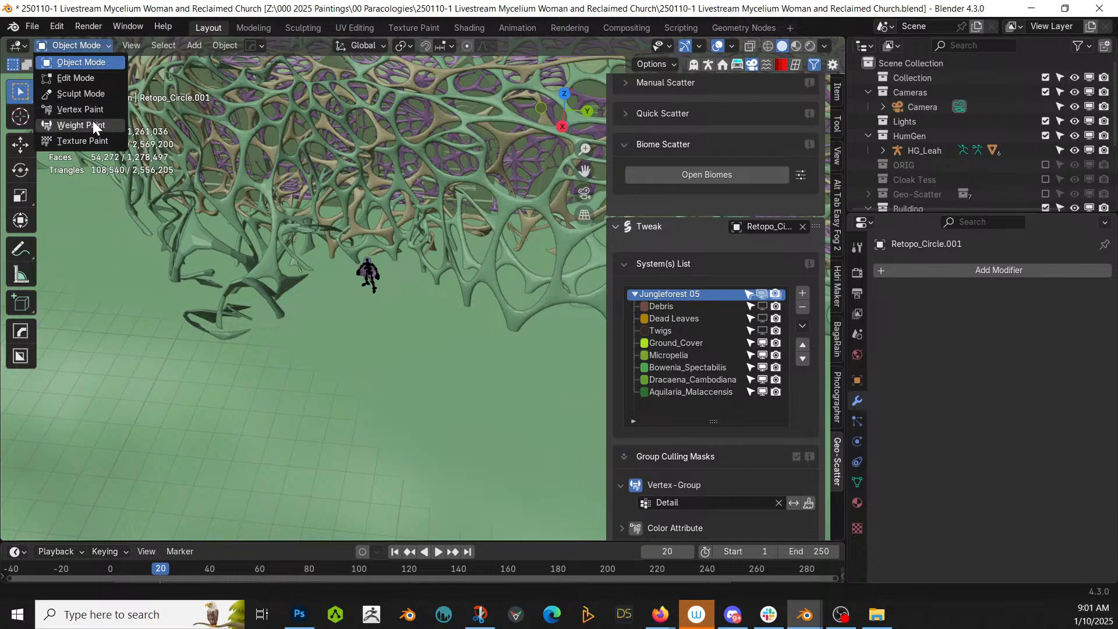
left_click(93, 120)
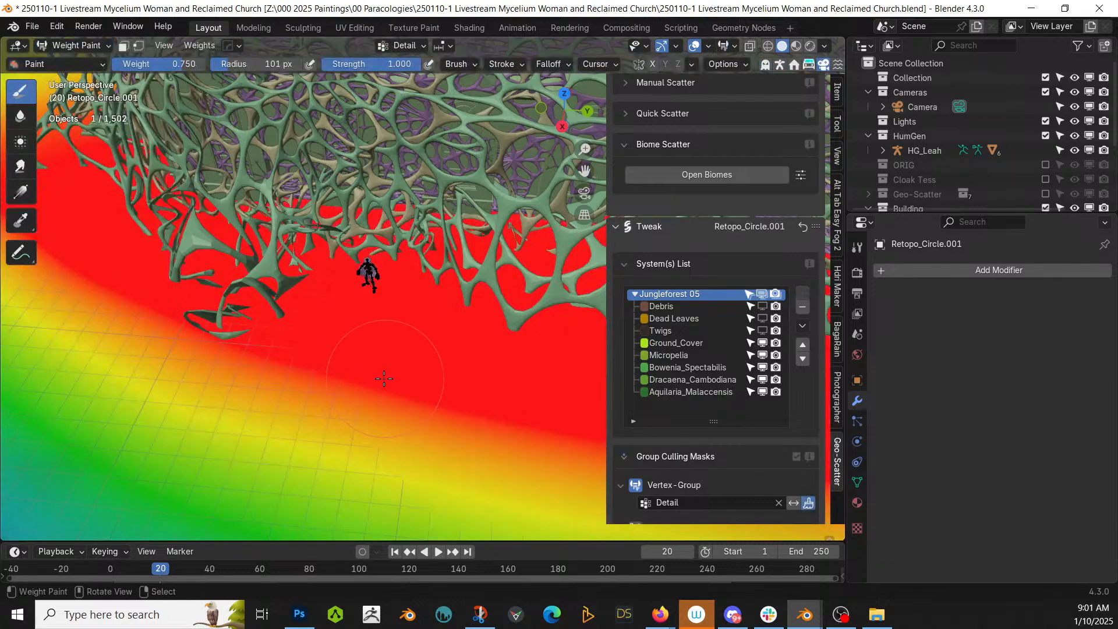
Lower the Detail vertex-group weights on the terrain around the church and the figure, using the 0.750 weight brush at full strength.
mouse_move(353, 379)
left_mouse_down()
mouse_move(367, 276)
mouse_move(398, 280)
mouse_move(410, 387)
mouse_move(434, 308)
mouse_move(314, 295)
mouse_move(210, 332)
mouse_move(265, 351)
mouse_move(186, 384)
mouse_move(466, 401)
mouse_move(544, 322)
mouse_move(507, 341)
mouse_move(527, 341)
left_mouse_up()
scroll(428, 318, "down", 8)
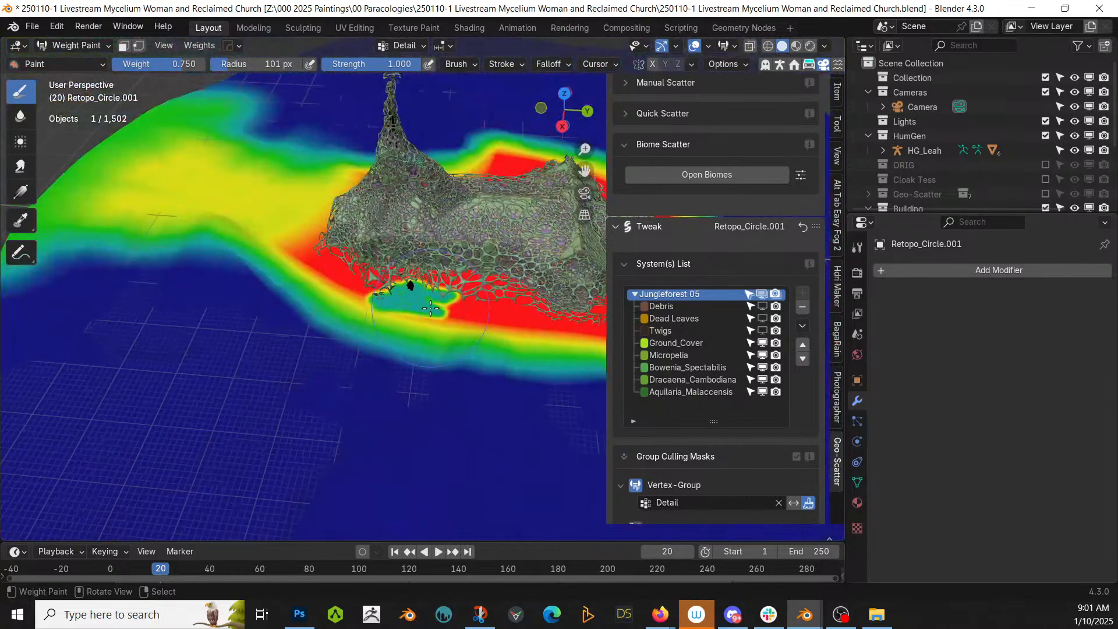
key("KP_7")
scroll(379, 317, "down", 1)
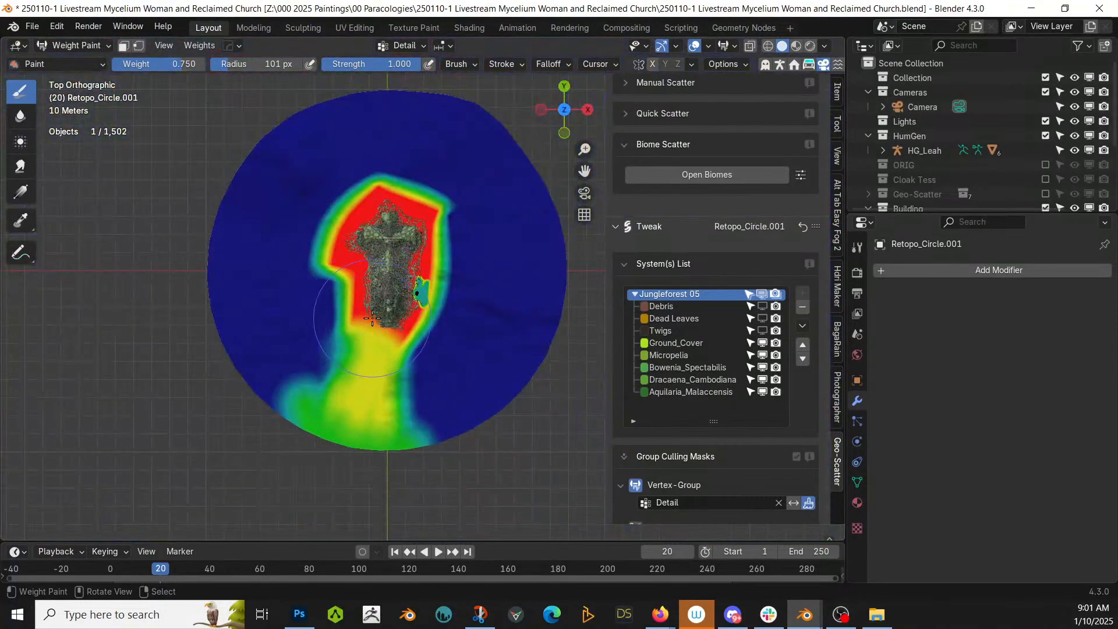
mouse_move(373, 319)
left_mouse_down("ctrl")
mouse_move(364, 326)
mouse_move(350, 263)
mouse_move(384, 221)
mouse_move(419, 239)
mouse_move(428, 344)
mouse_move(314, 279)
mouse_move(379, 224)
left_mouse_up("ctrl")
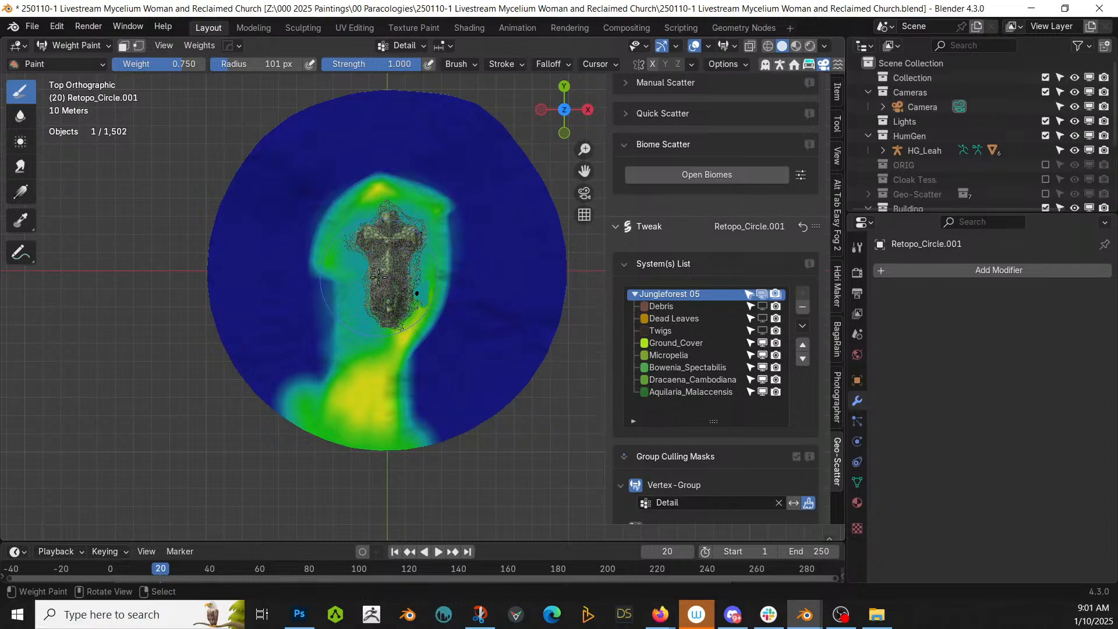
scroll(384, 285, "up", 4)
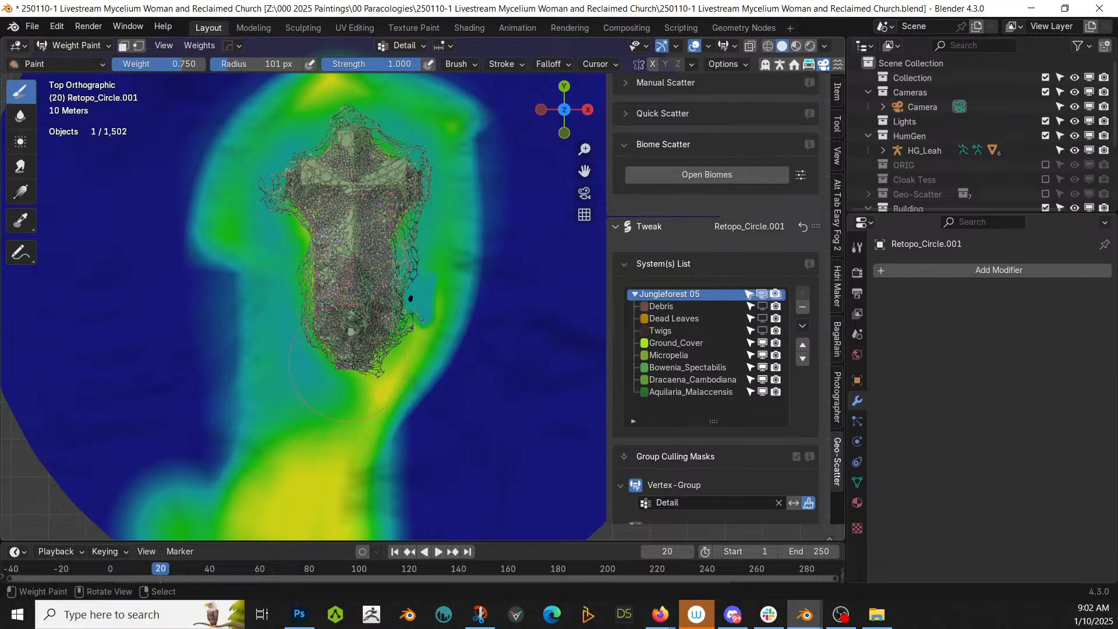
Return the terrain to Object Mode and include the Geo-Scatter collection in the view layer to inspect the scatter around the church.
left_click(88, 46)
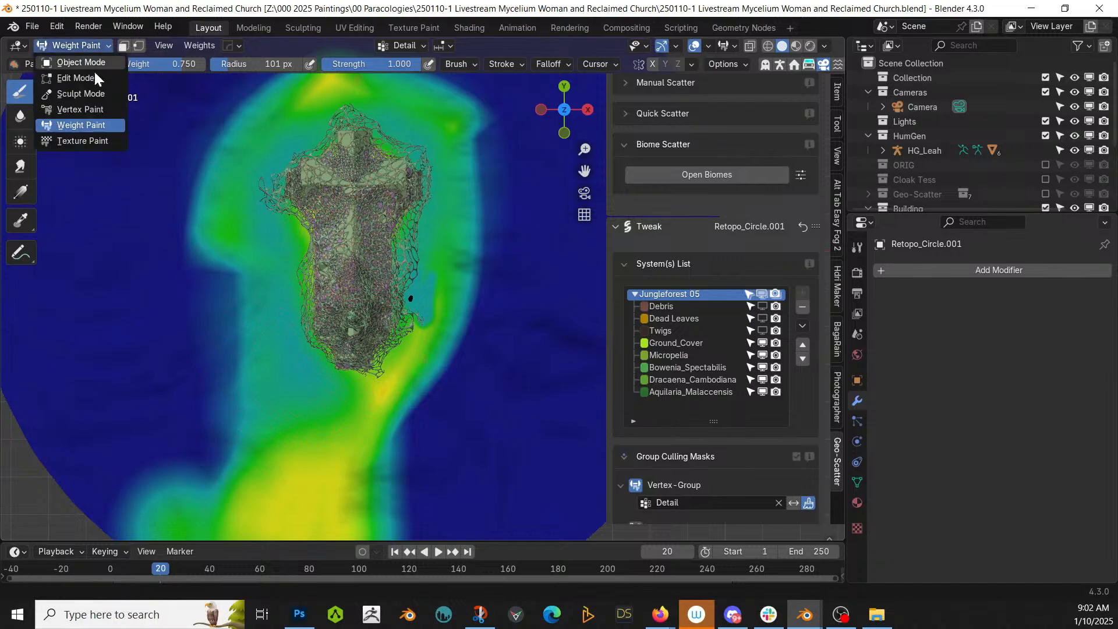
left_click(81, 62)
middle_click_drag(192, 145, 232, 225)
scroll(810, 379, "up", 3)
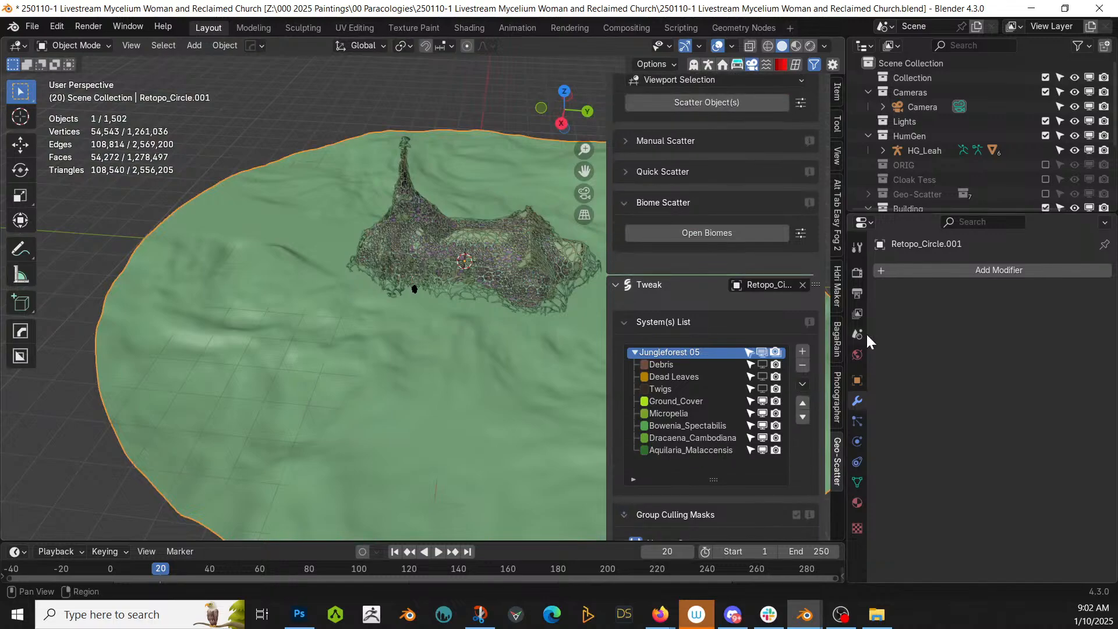
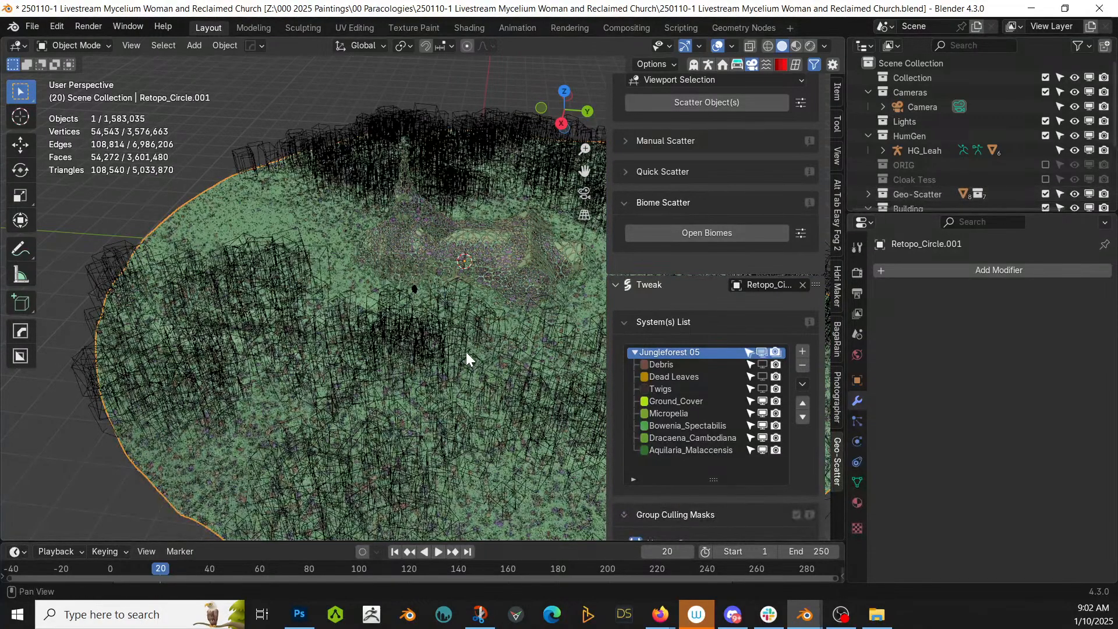
scroll(703, 408, "up", 5)
scroll(470, 338, "up", 3)
scroll(494, 299, "up", 3)
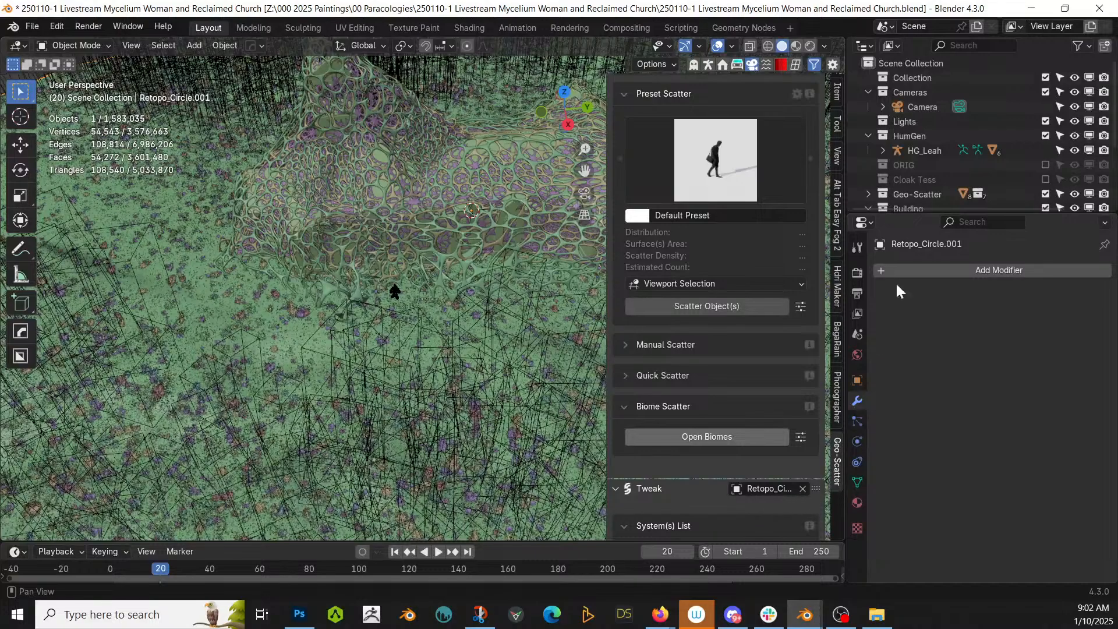
Exclude the Geo-Scatter collection and move the camera to frame the figure left of centre against the church's mycelium wall.
left_click(1046, 193)
middle_click_drag(443, 361, 534, 279)
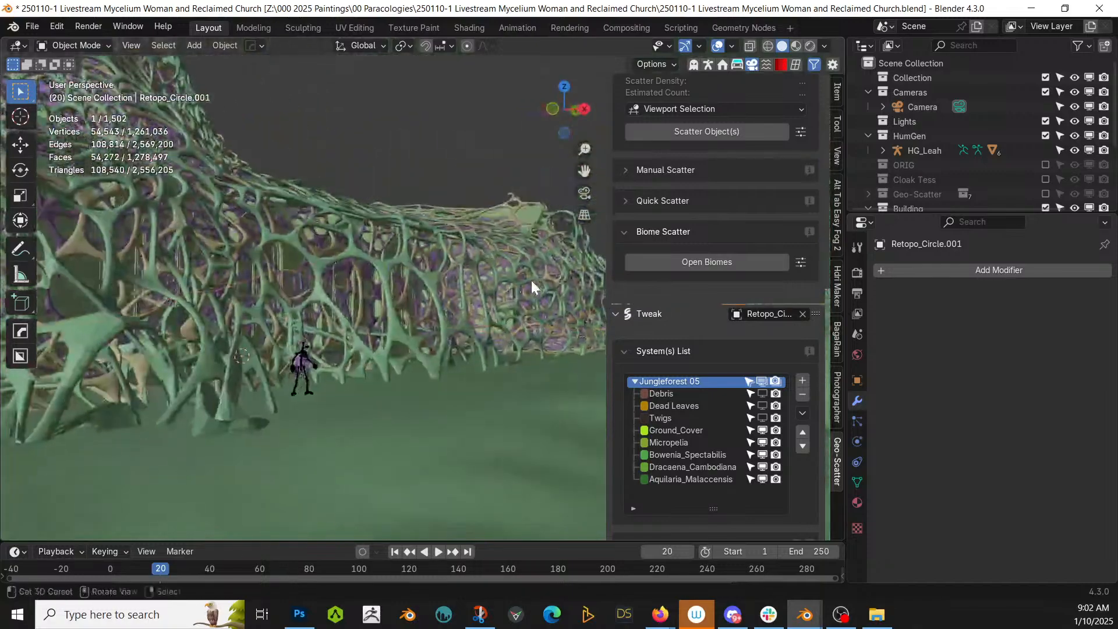
scroll(423, 309, "up", 4)
middle_click_drag(422, 309, 525, 143)
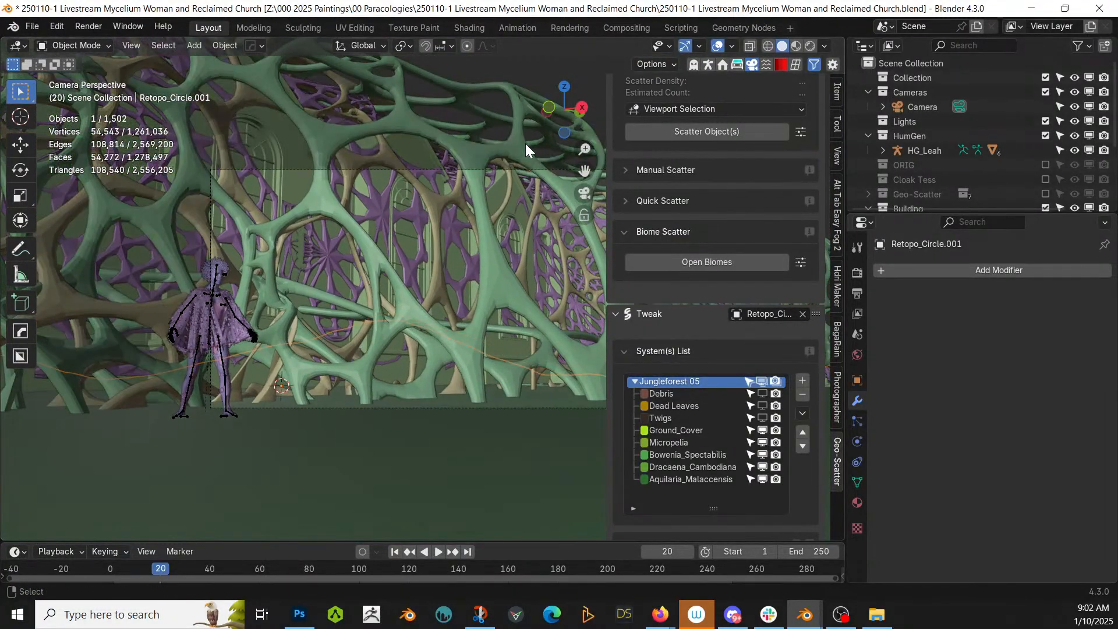
key("KP_0")
key("shift+grave")
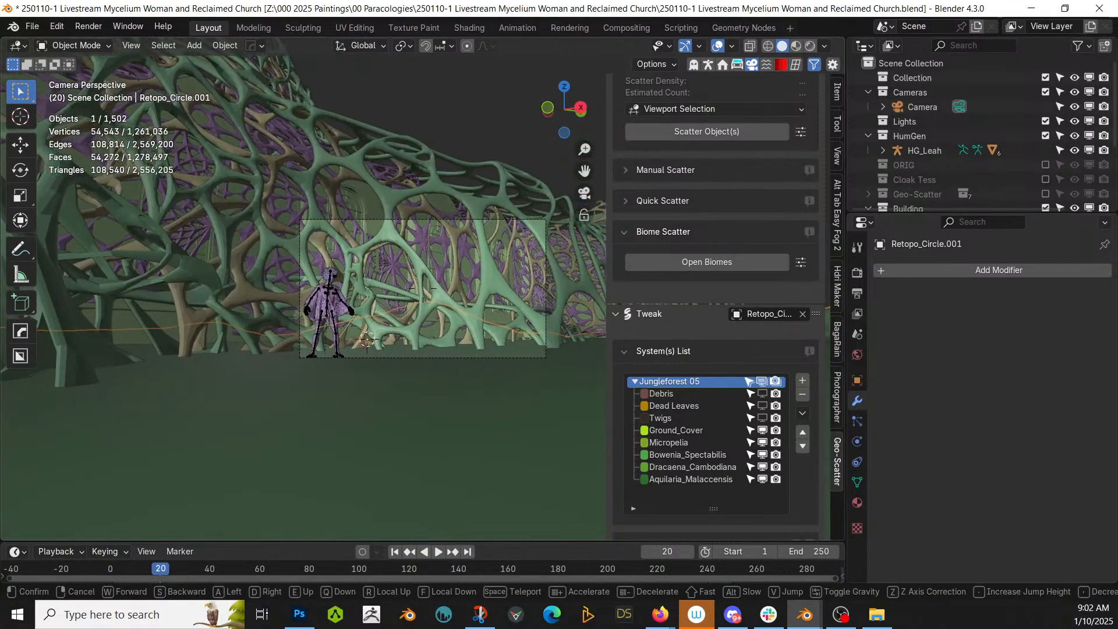
key("e")
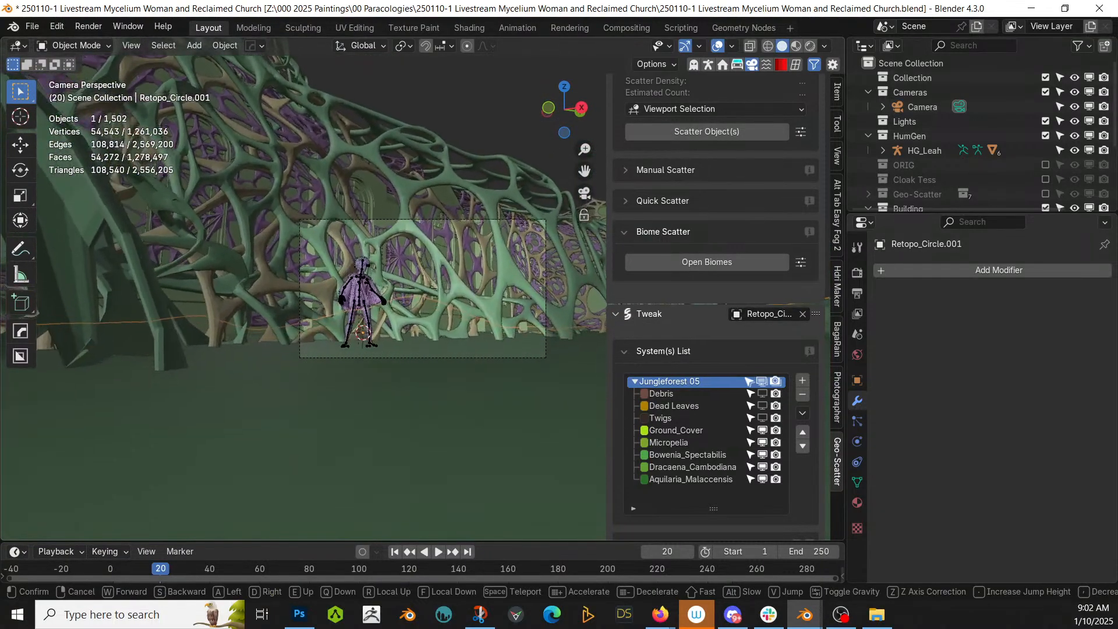
left_click(531, 325)
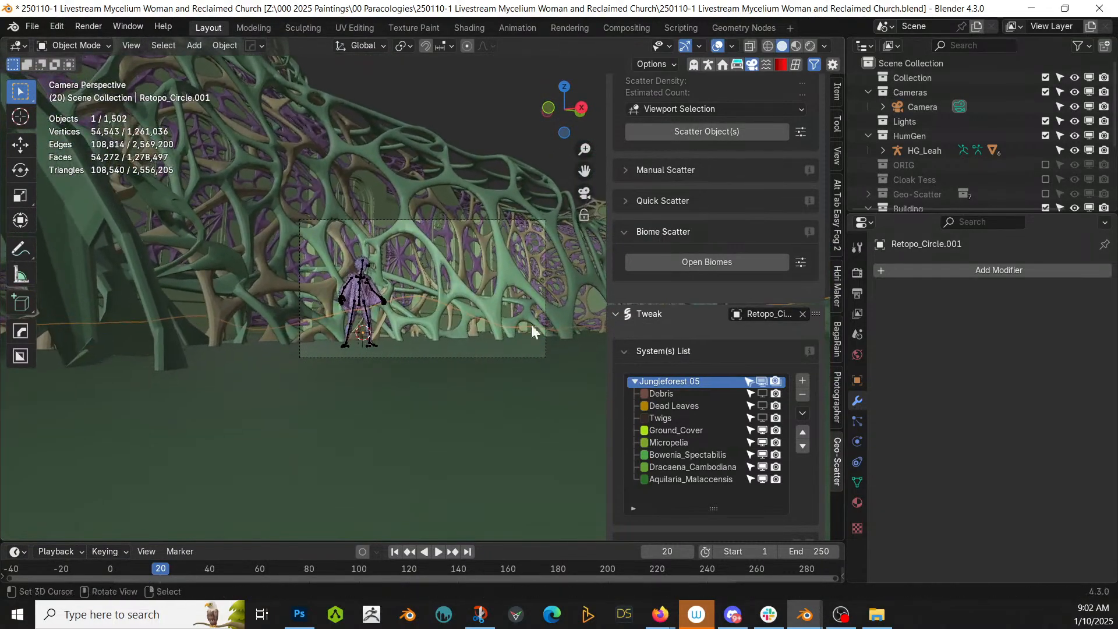
Apply the Alexa 65 preset to the camera in the Photographer add-on.
left_click(837, 402)
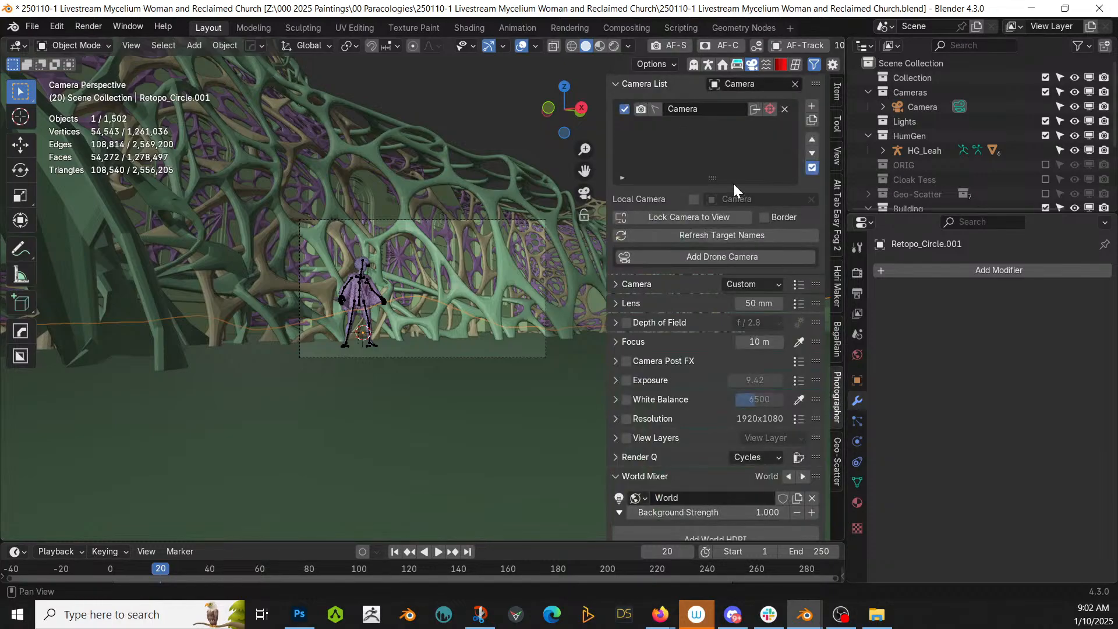
left_click(798, 283)
left_click(805, 145)
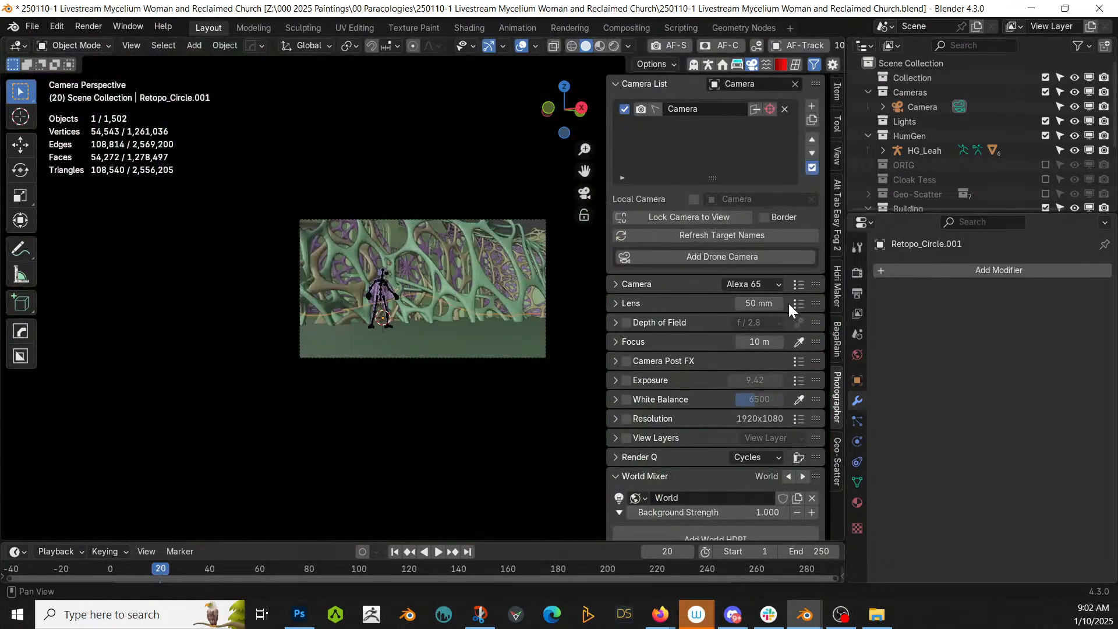
Apply a lens preset with depth of field at 2.3 and set the focal length to 35 mm.
left_click(798, 303)
left_click(770, 224)
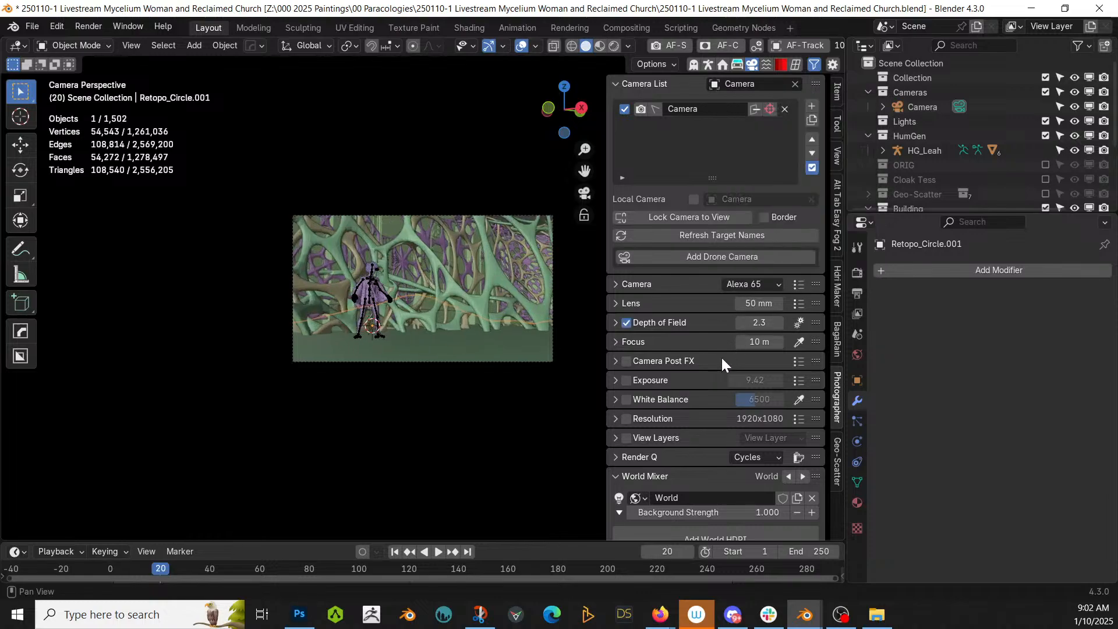
left_click(754, 304)
type("35")
key("Return")
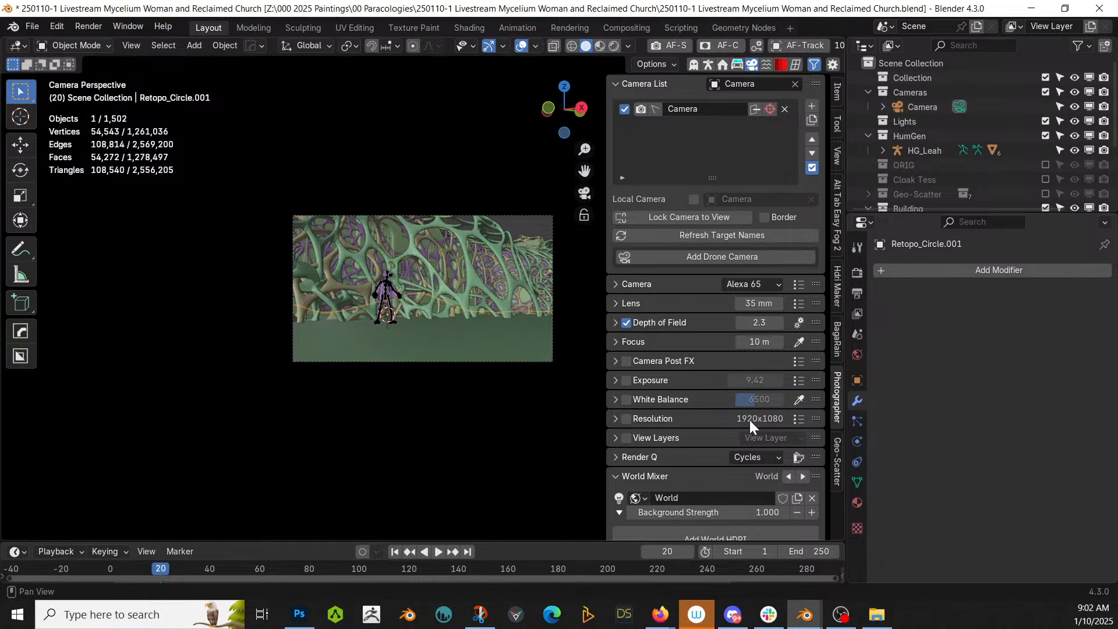
Enable the camera's own resolution and set it to 2550x1068.
left_click(800, 419)
left_click(784, 276)
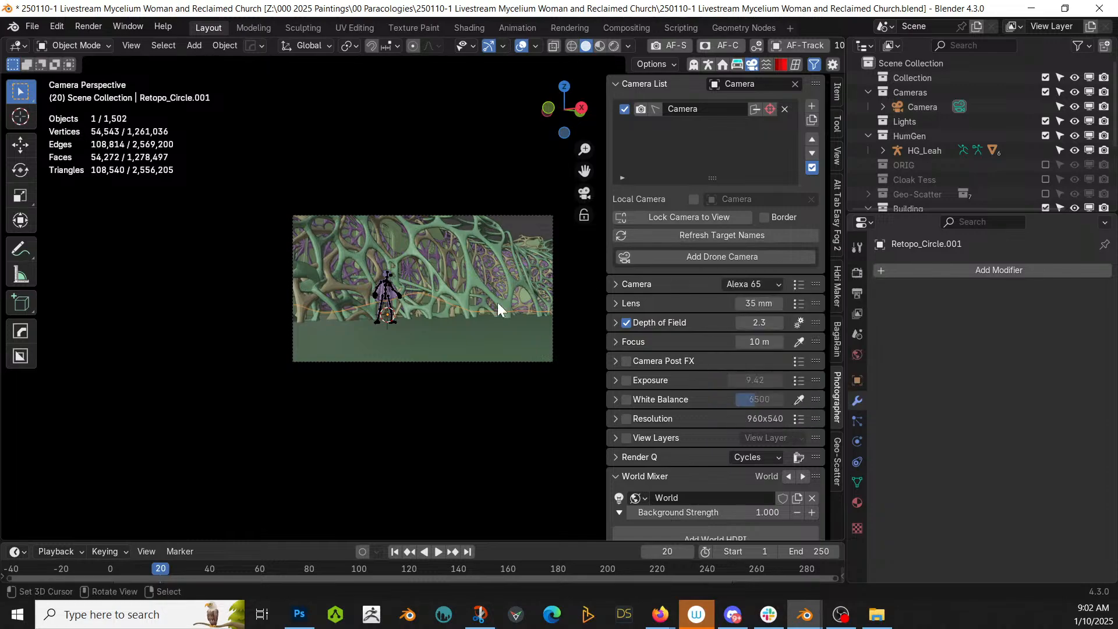
left_click(799, 418)
left_click(806, 277)
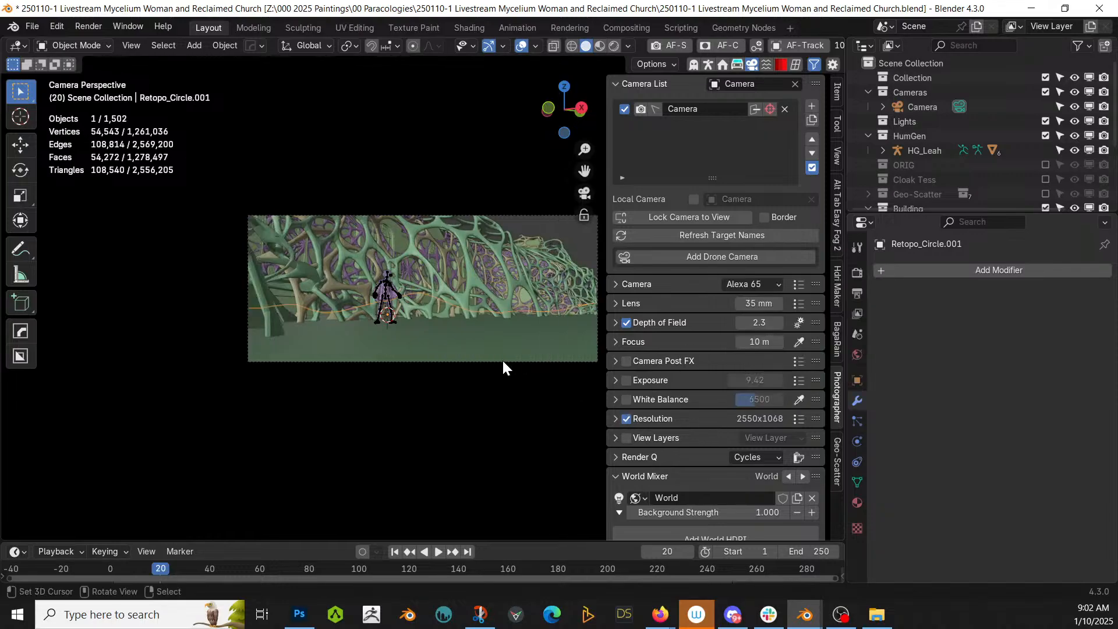
Reframe the camera so the figure stands lower in the wide shot, and include the Geo-Scatter collection in the view layer.
key("KP_0")
key("KP_0")
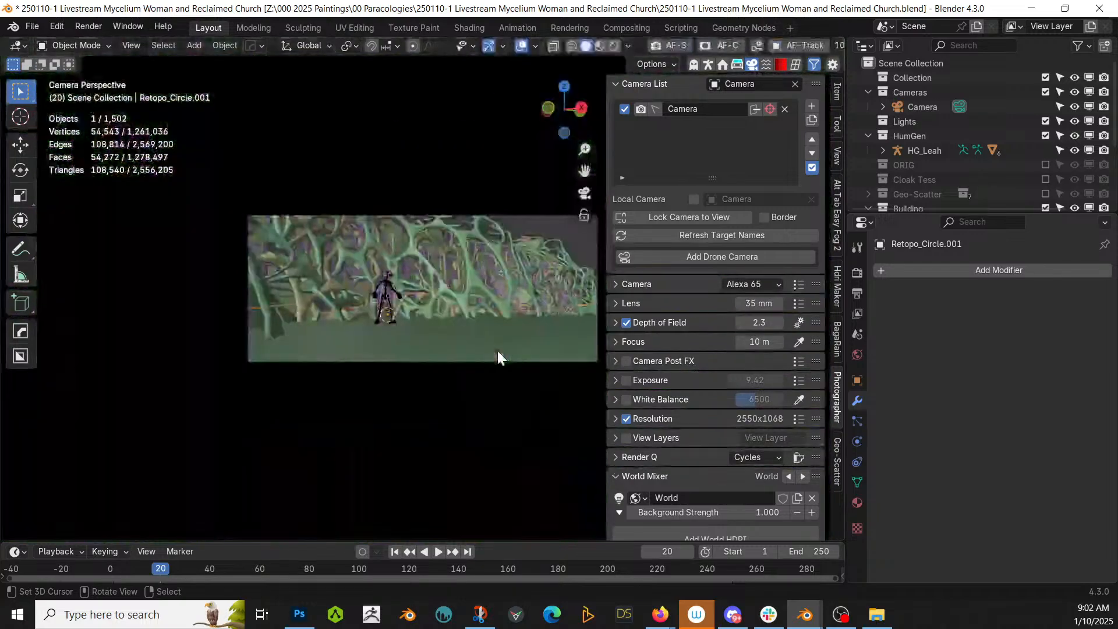
key("shift+grave")
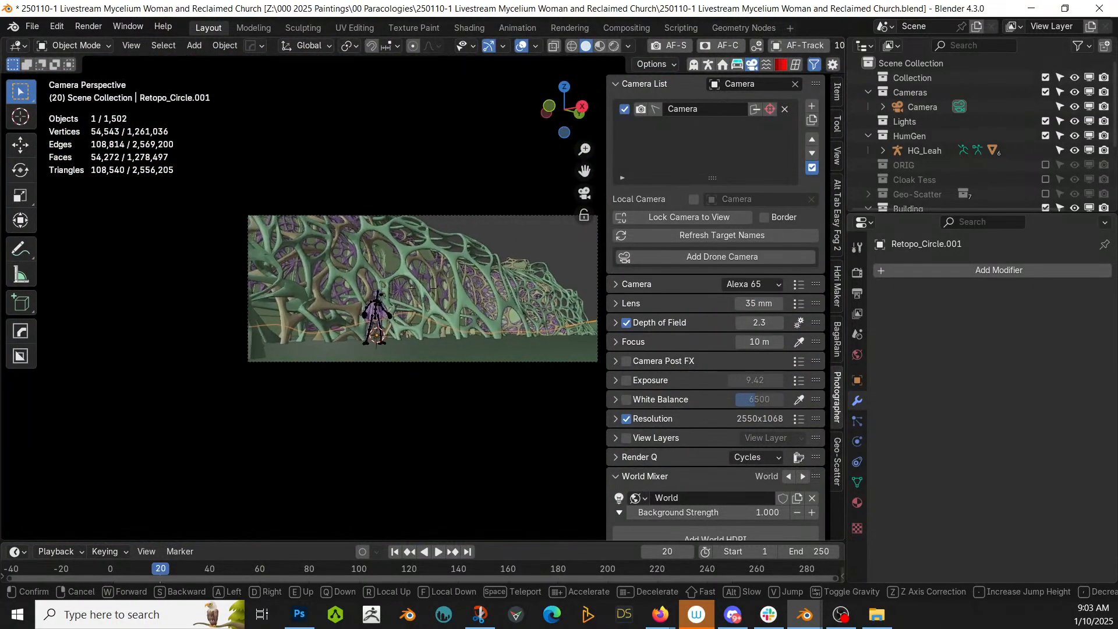
left_click(423, 288)
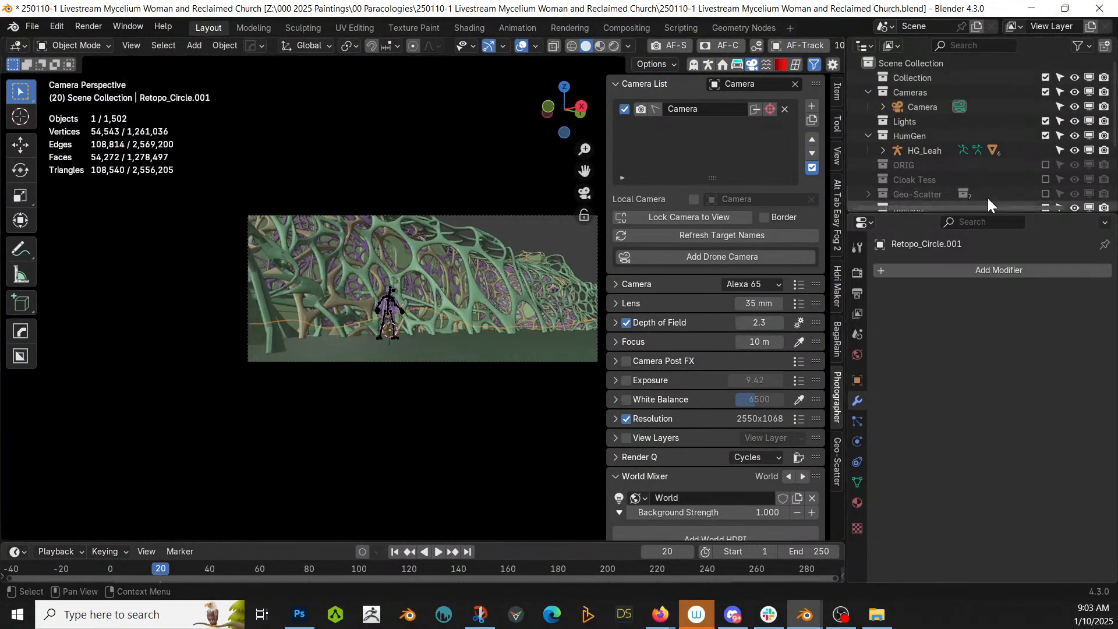
left_click(1047, 194)
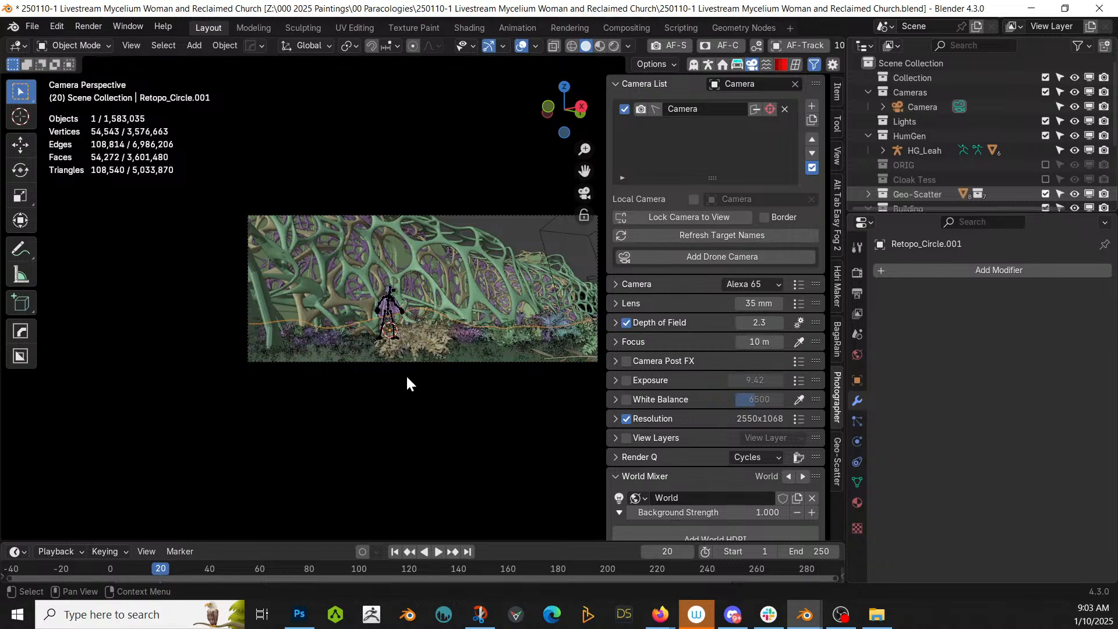
scroll(822, 432, "up", 2)
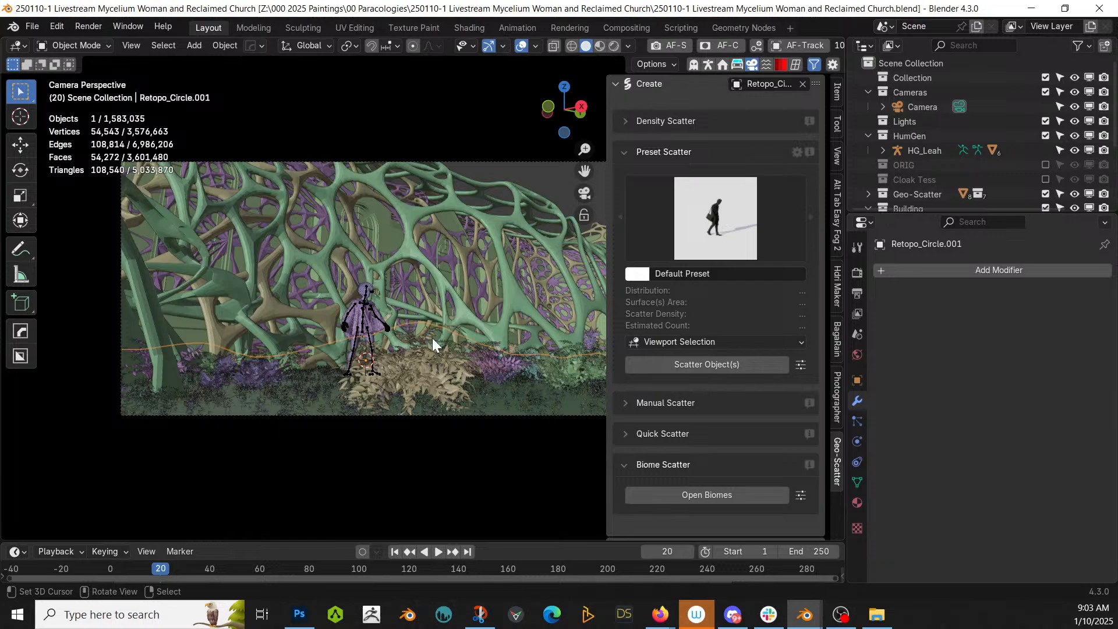
Start an HDRi Maker background import and open the mattePaint_hdri_seq024_2000px folder in HDRI Images.
left_click(838, 285)
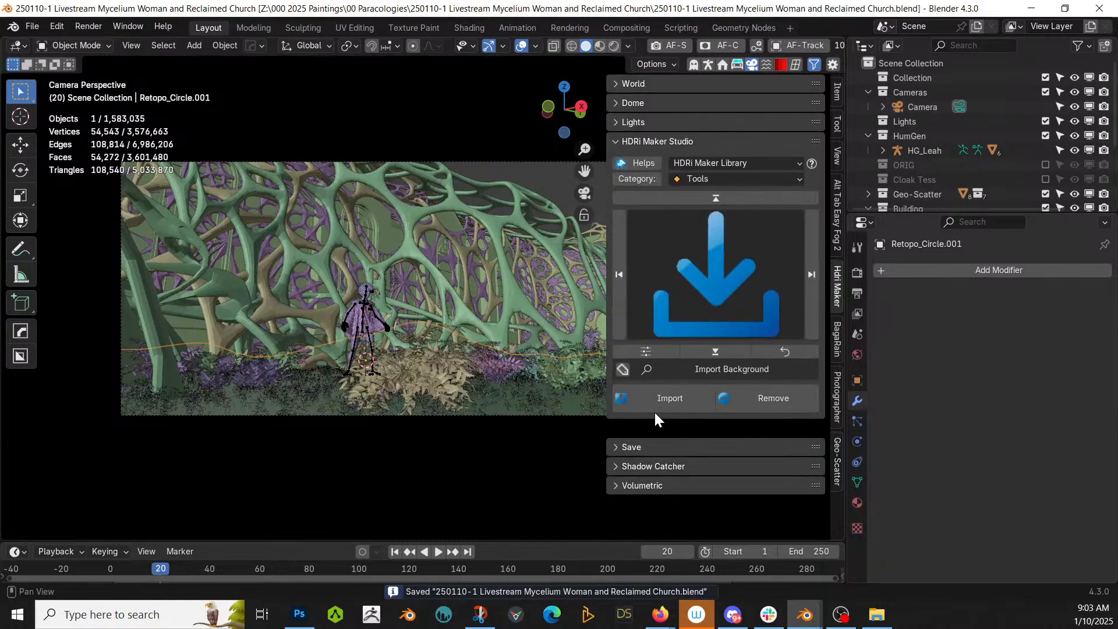
left_click(665, 397)
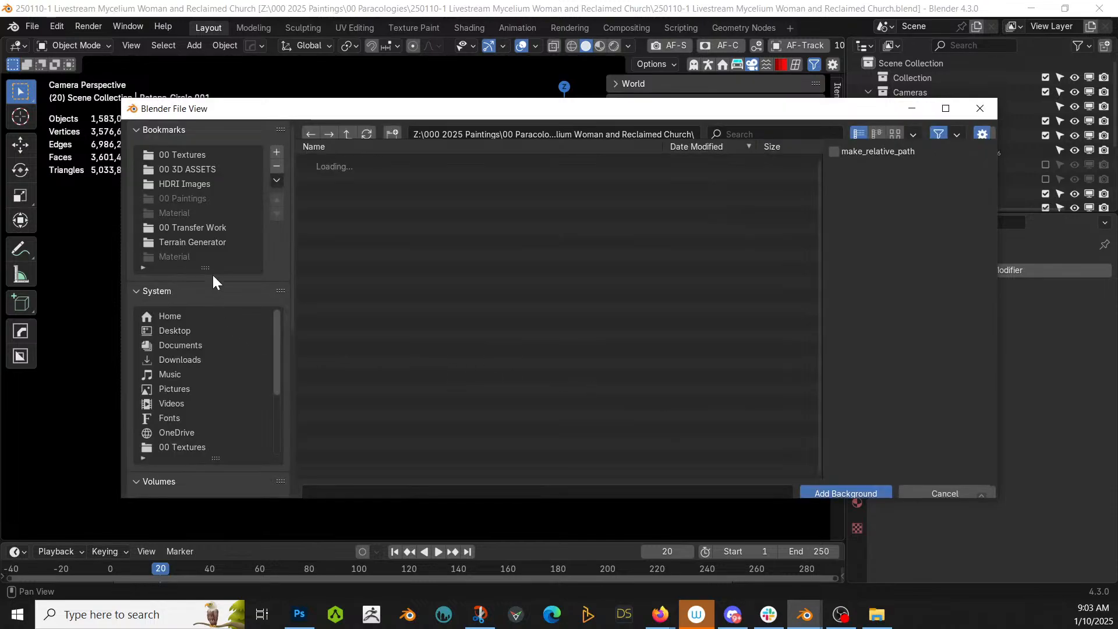
left_click(185, 184)
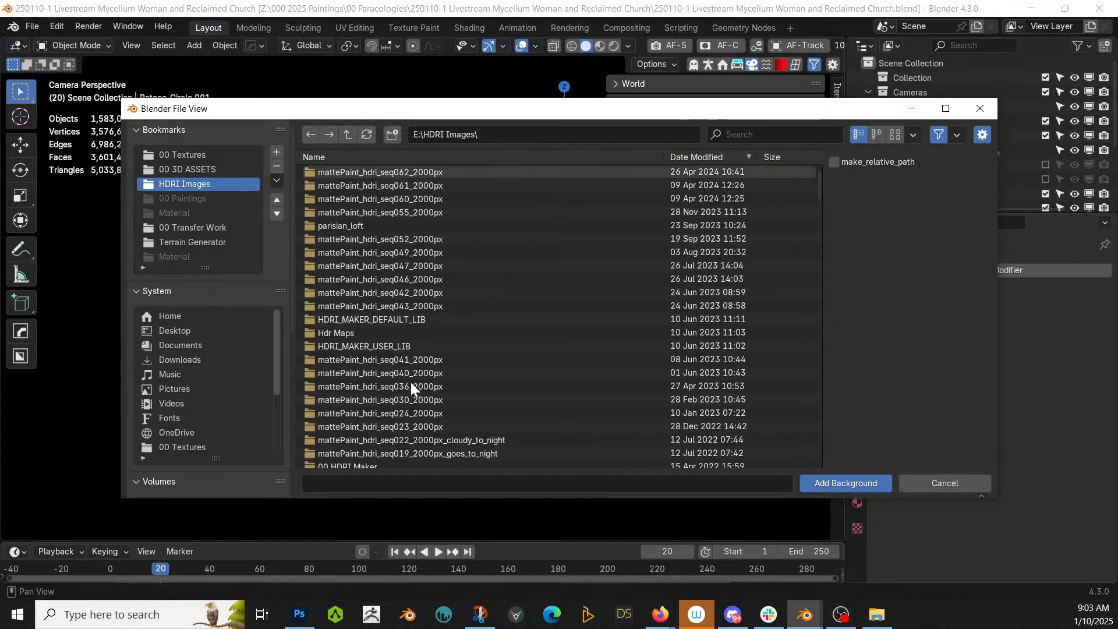
left_click(394, 413)
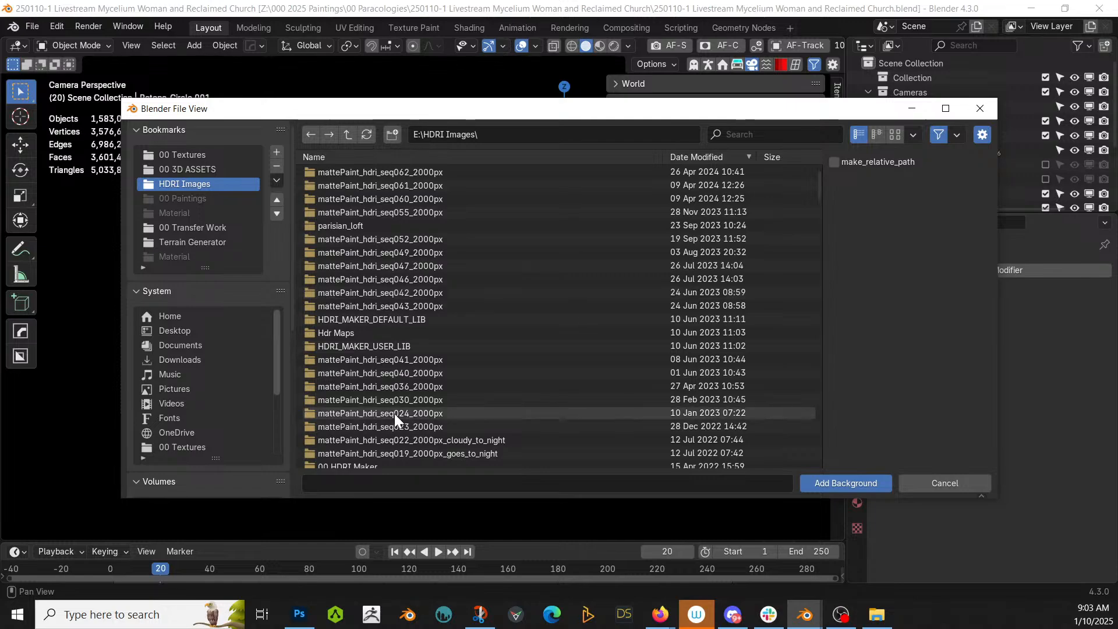
double_click(341, 413)
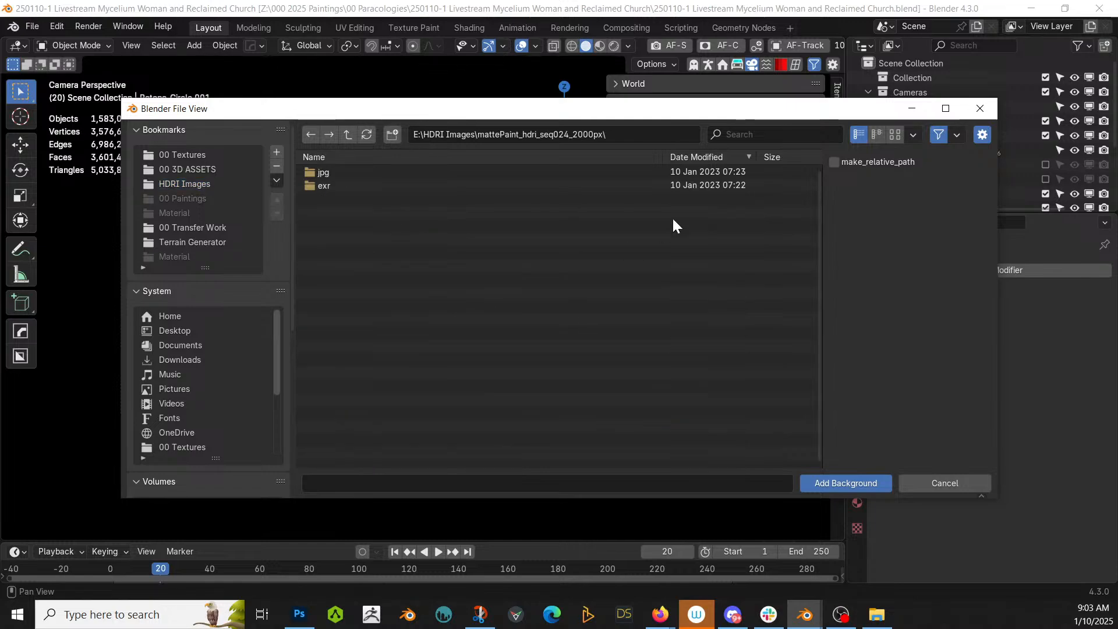
Browse the jpg previews as thumbnails for a bright cloudy sky and select mattePaint_hdri_seq024_2000px_x1075.jpg.
left_click(897, 134)
double_click(340, 202)
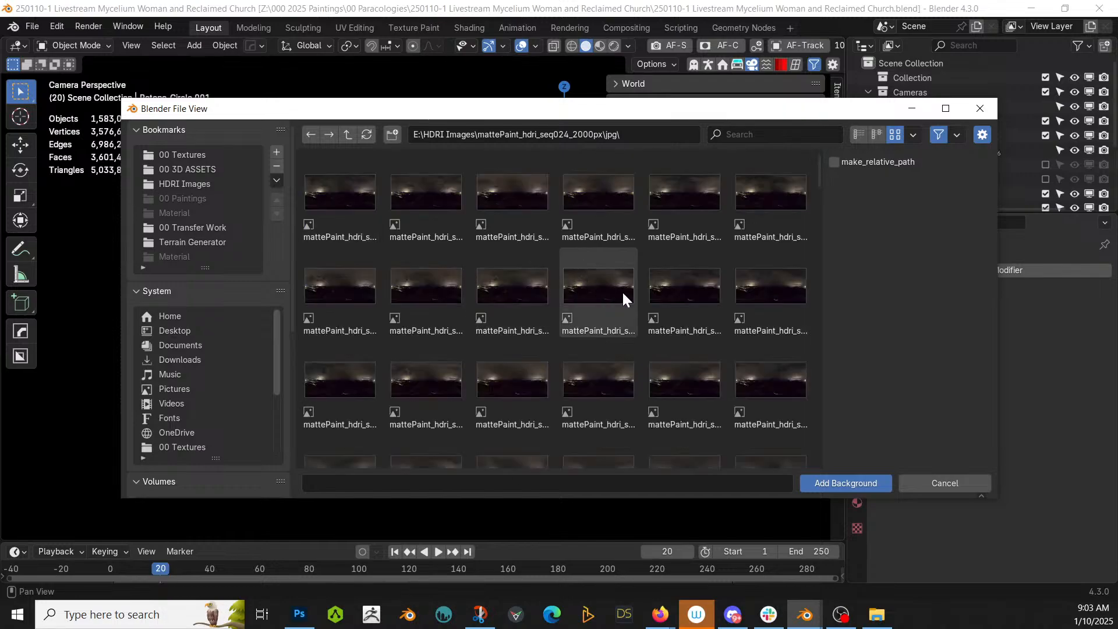
left_click_drag(820, 166, 824, 328)
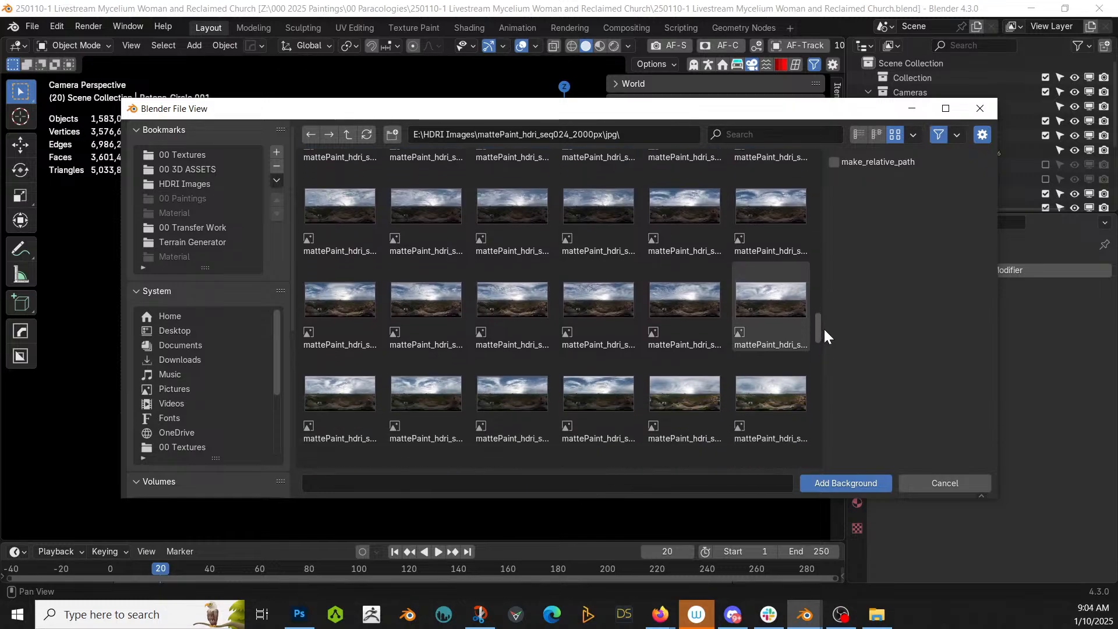
left_click(684, 400)
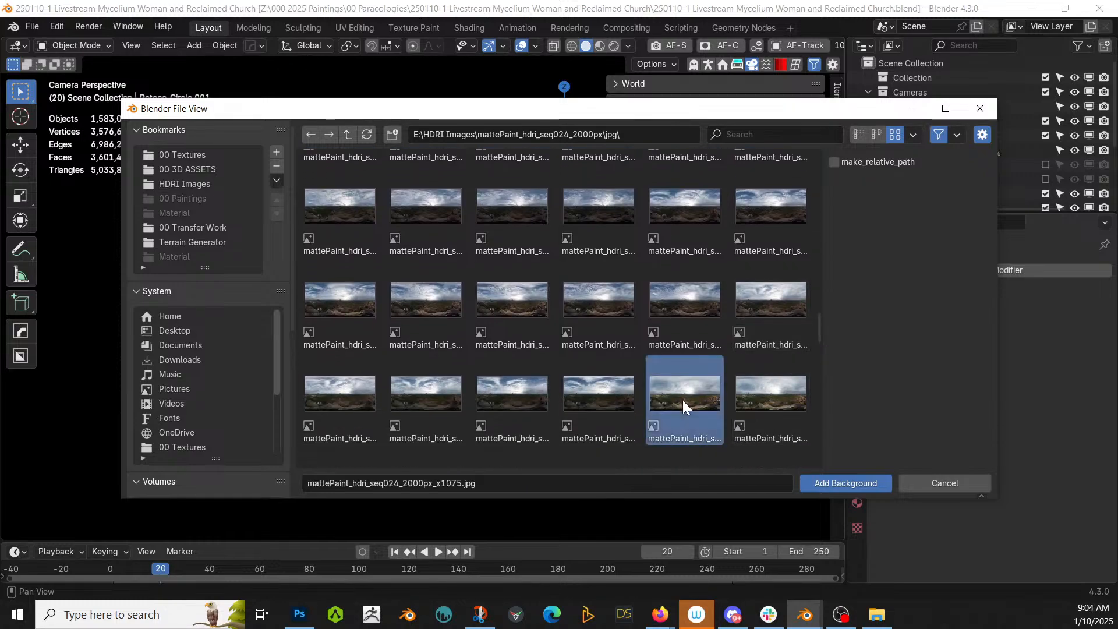
Open the sequence's exr folder in list view and filter its files by 1075.
left_click(856, 136)
left_click(348, 135)
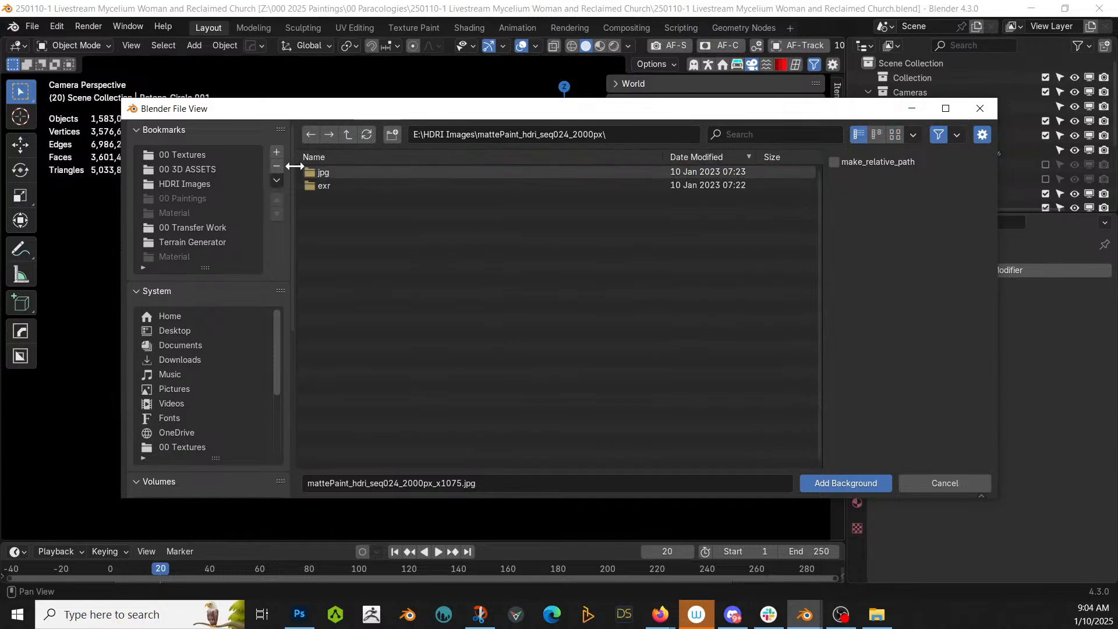
left_click(312, 185)
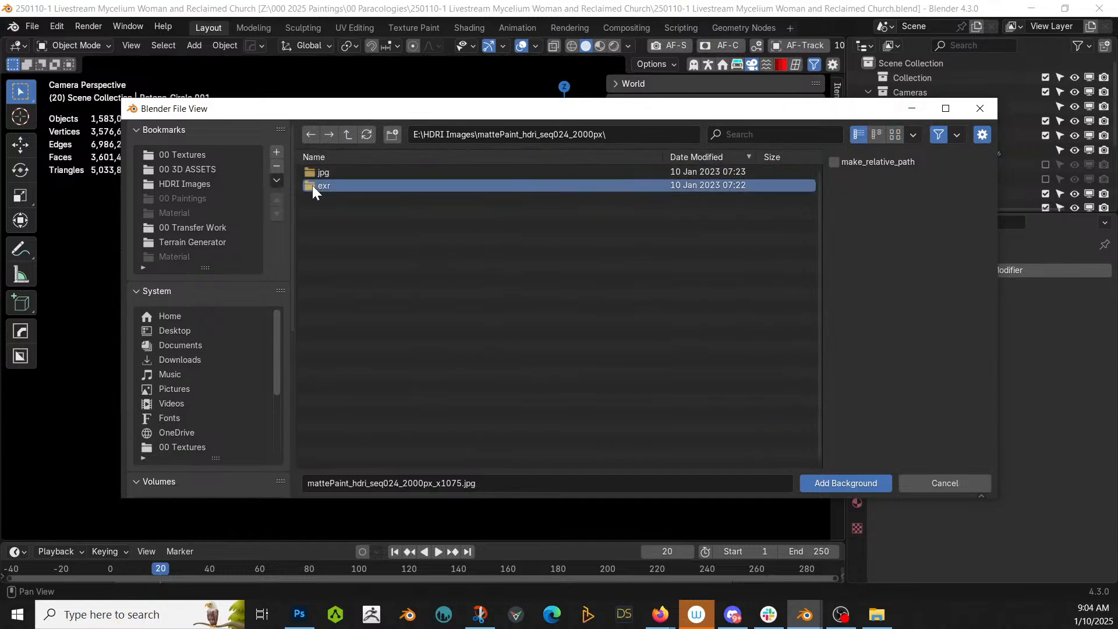
left_click(728, 133)
type("1075")
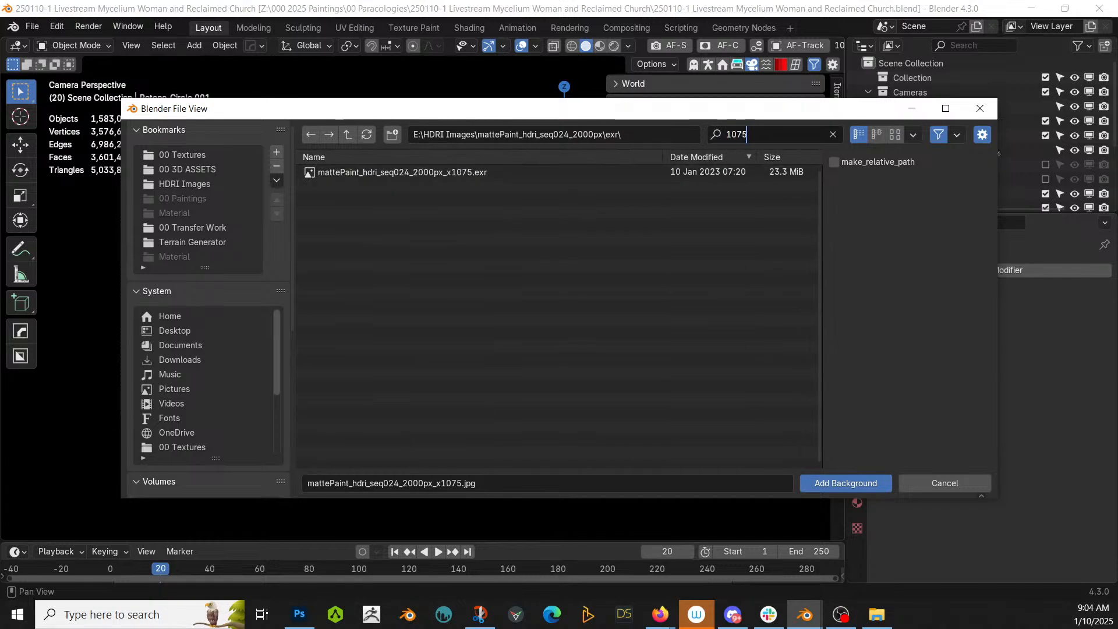
Add mattePaint_hdri_seq024_2000px_x1075.exr as the world background.
key("Return")
left_click(479, 173)
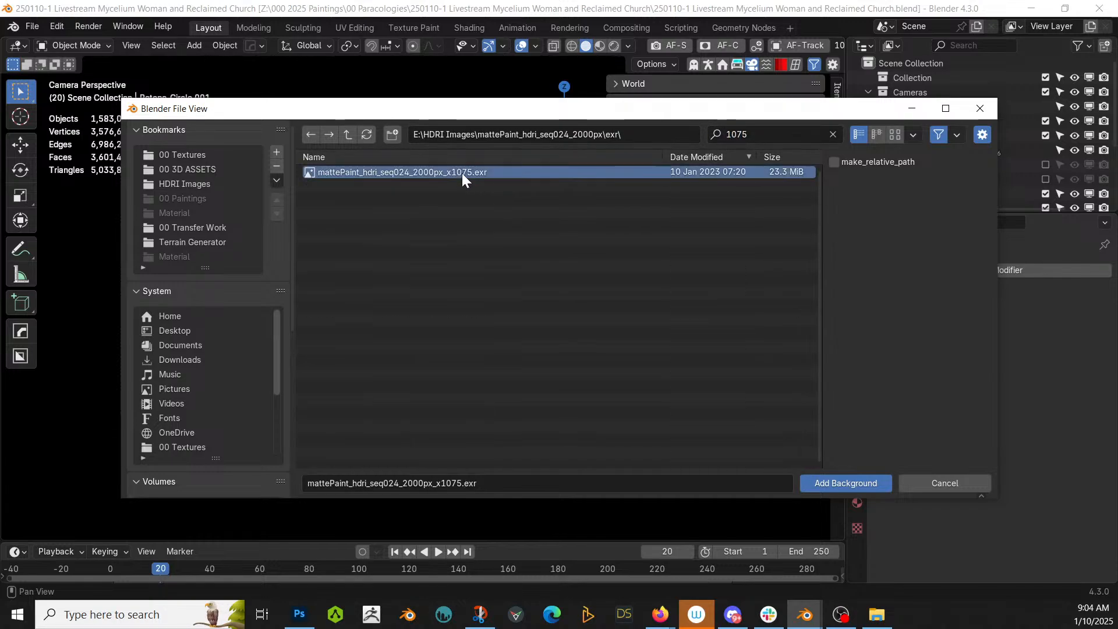
left_click(860, 484)
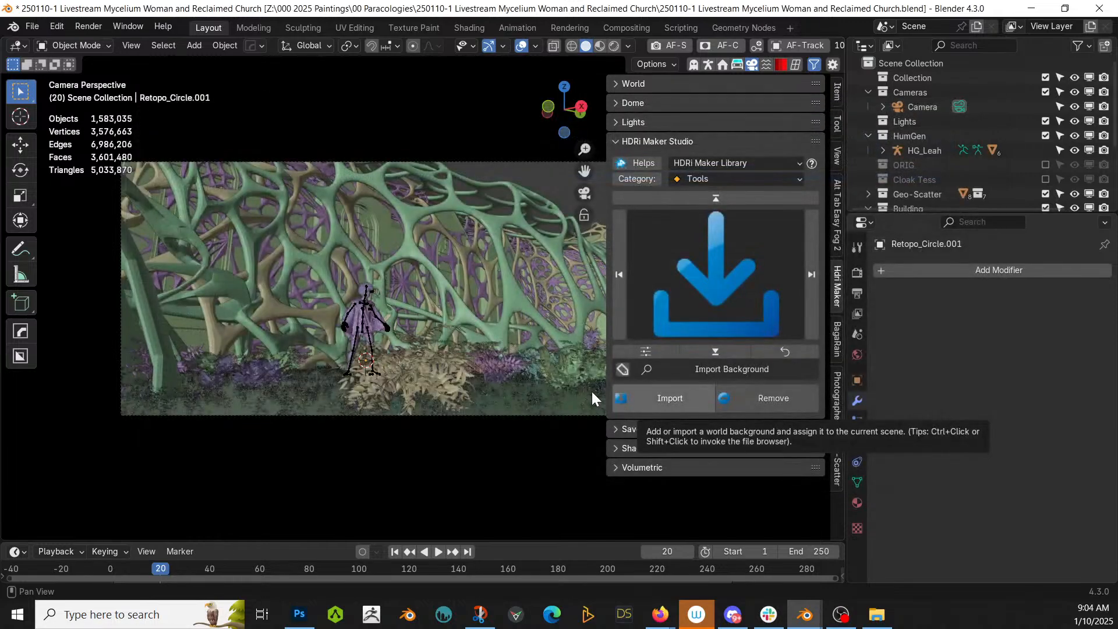
Exclude the Geo-Scatter collection from the view layer and show the camera shot in rendered shading.
left_click(1046, 193)
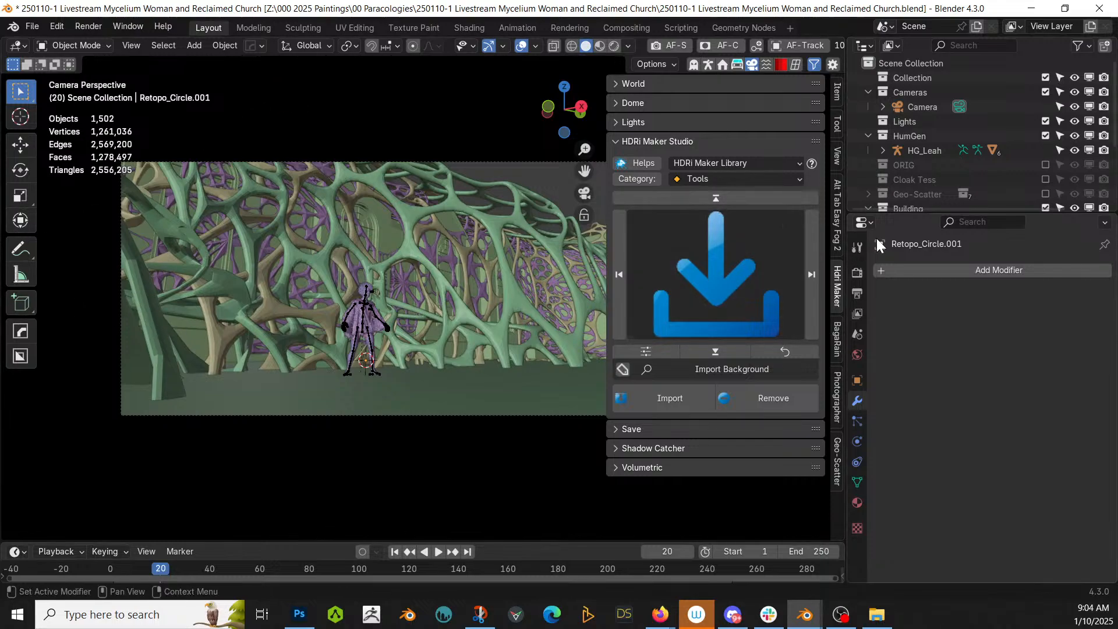
left_click_drag(842, 215, 990, 215)
mouse_move(399, 318)
middle_mouse_down("shift")
mouse_move(292, 349)
mouse_move(306, 352)
middle_mouse_up("shift")
key("z")
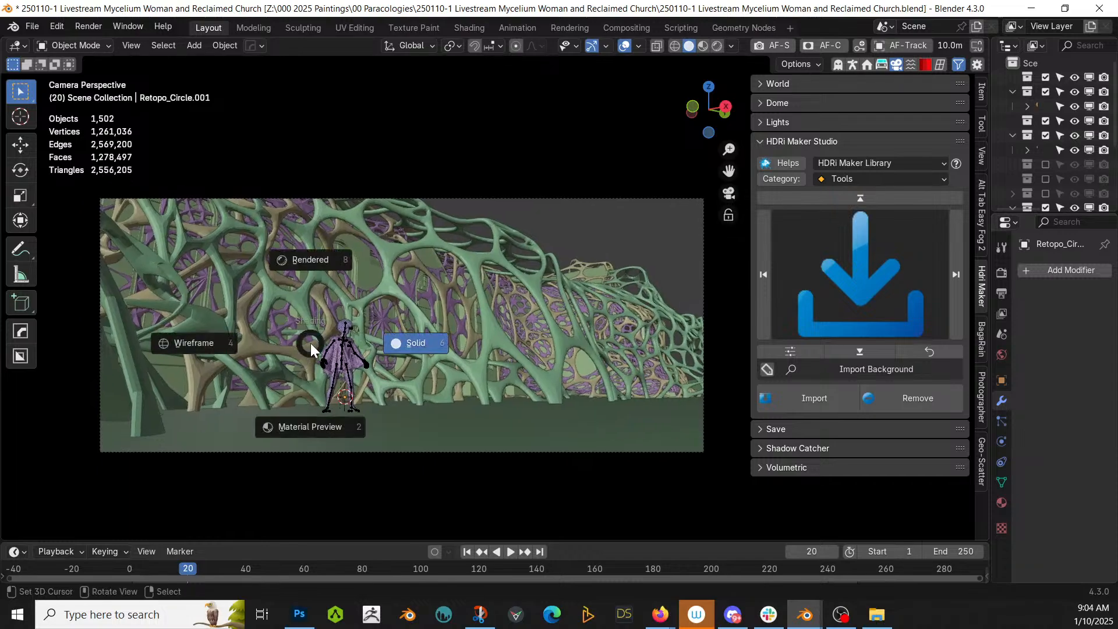
key("8")
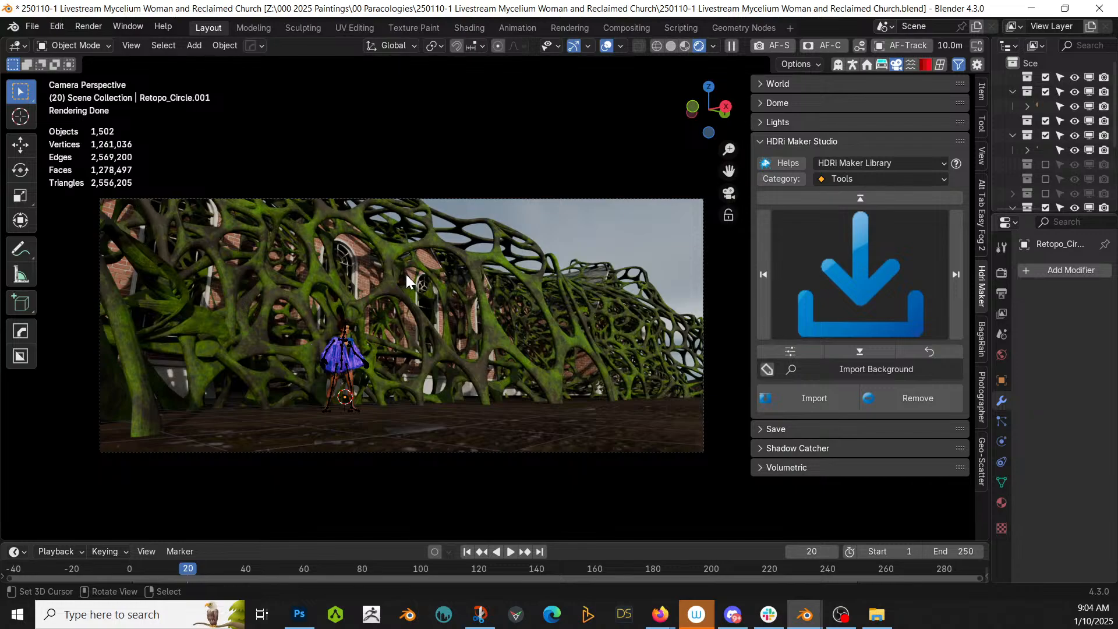
scroll(418, 300, "up", 3)
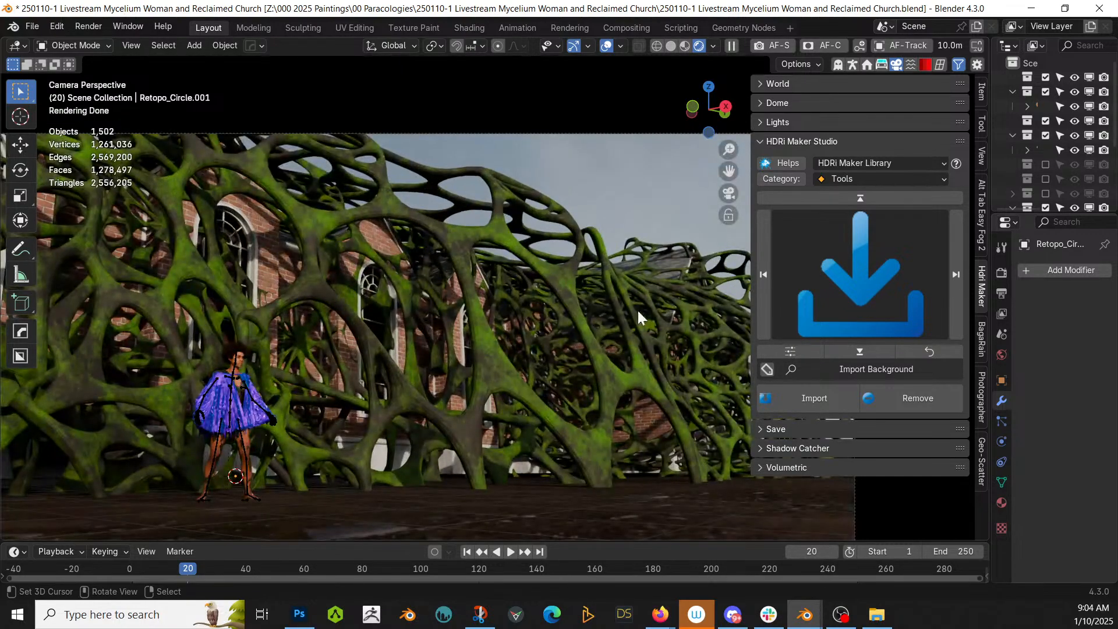
Rotate the HDRI background, trying angles of 60°, 120°, 180° and 240°, and settle on 254°.
left_click(764, 84)
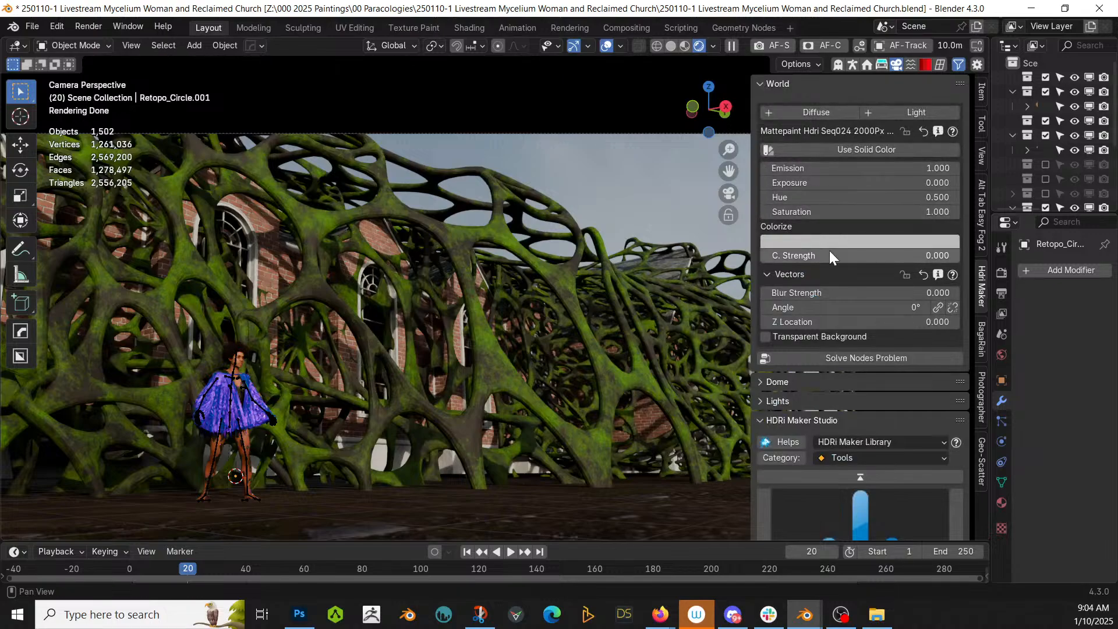
left_click(816, 306)
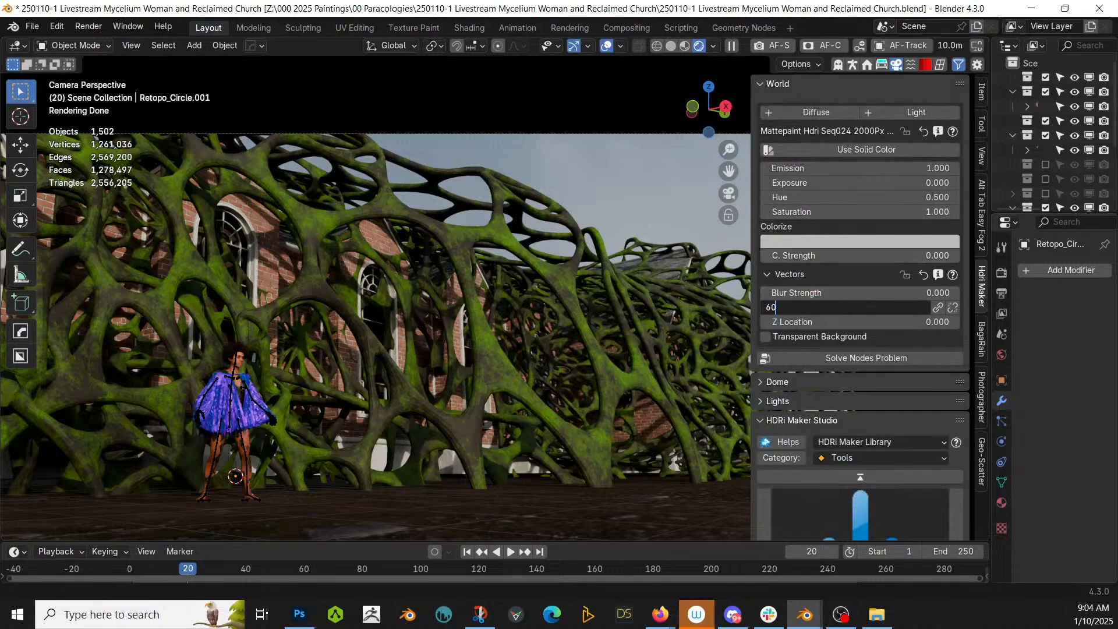
key("Return")
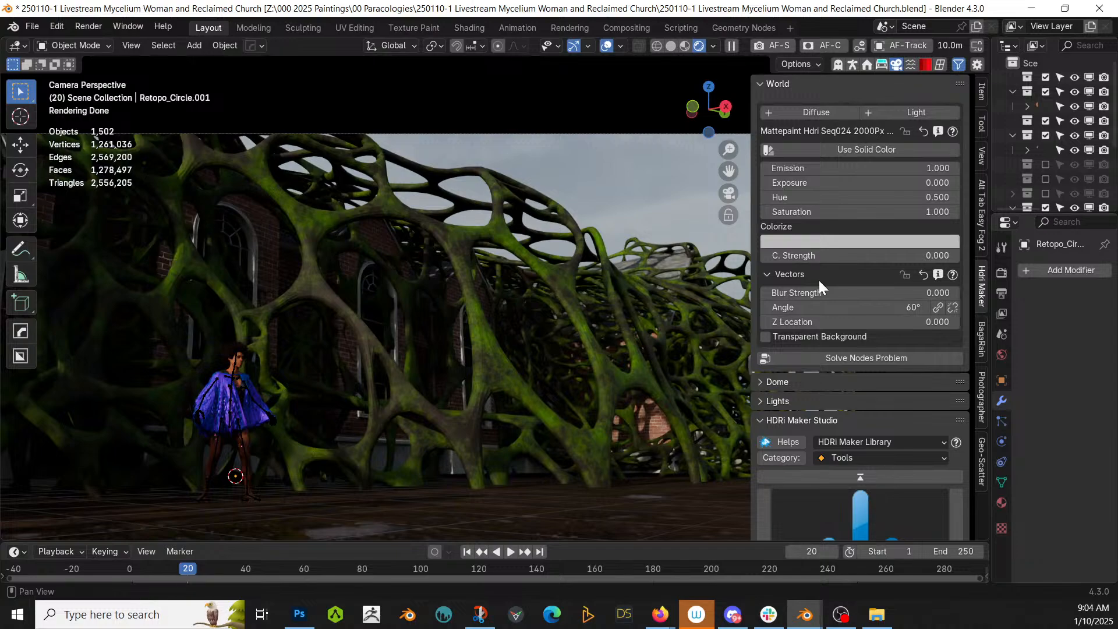
left_click(894, 307)
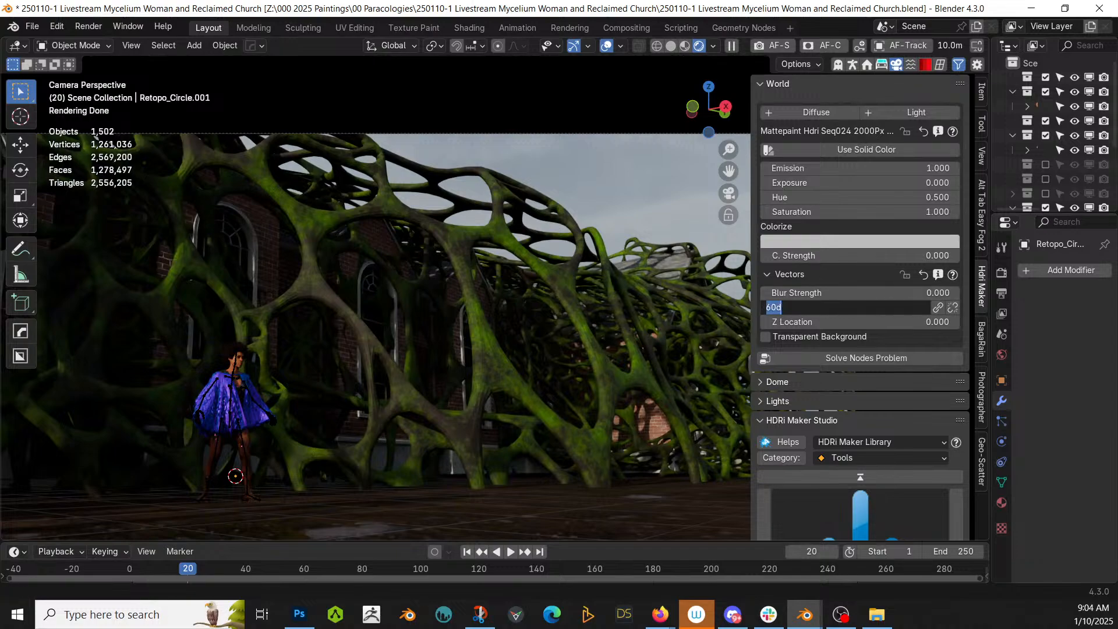
type("120")
key("Return")
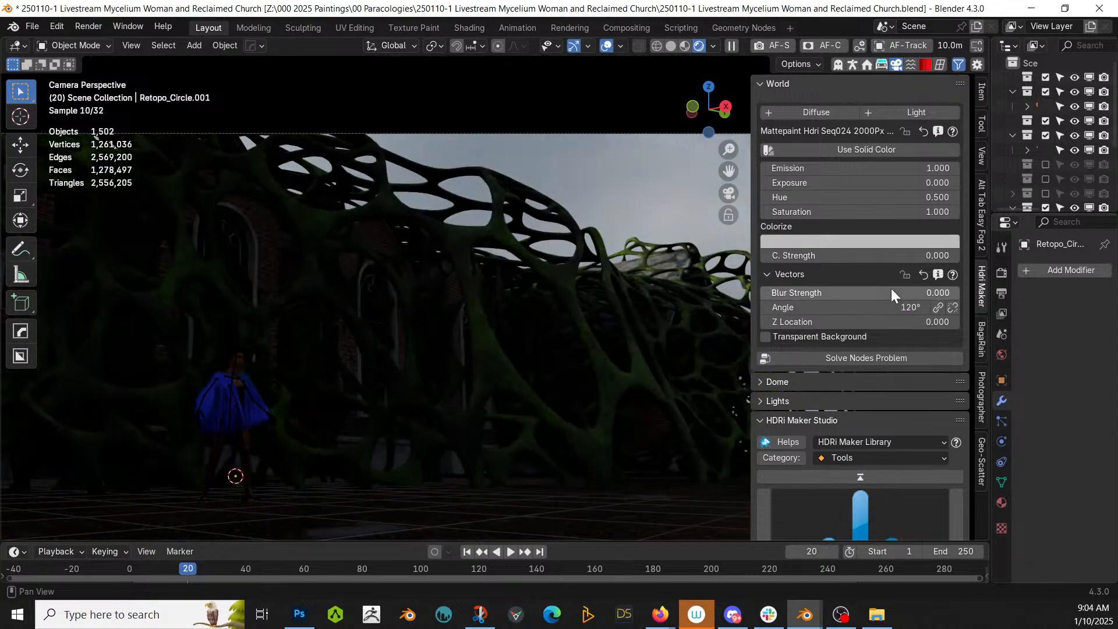
left_click(914, 301)
type("180")
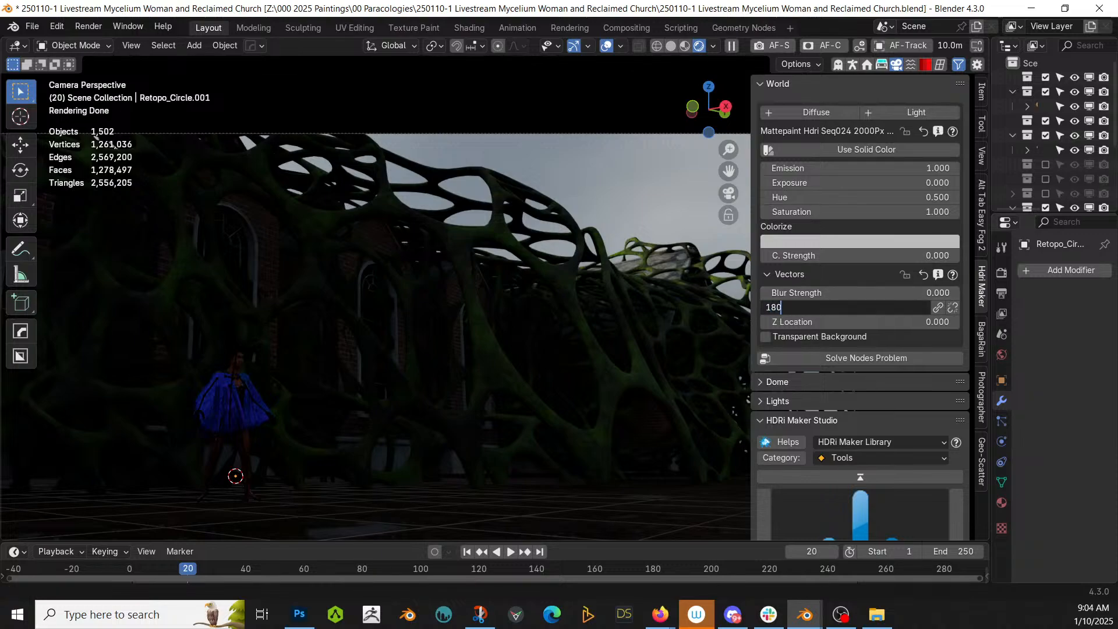
key("Return")
left_click(897, 305)
type("240")
key("Return")
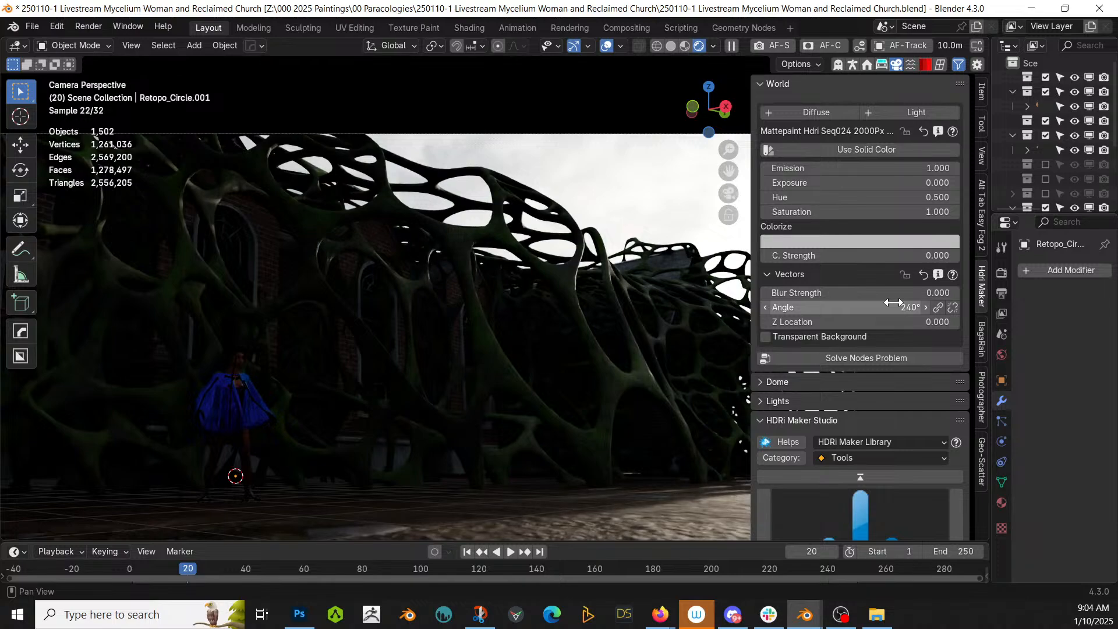
left_click_drag(859, 306, 937, 306)
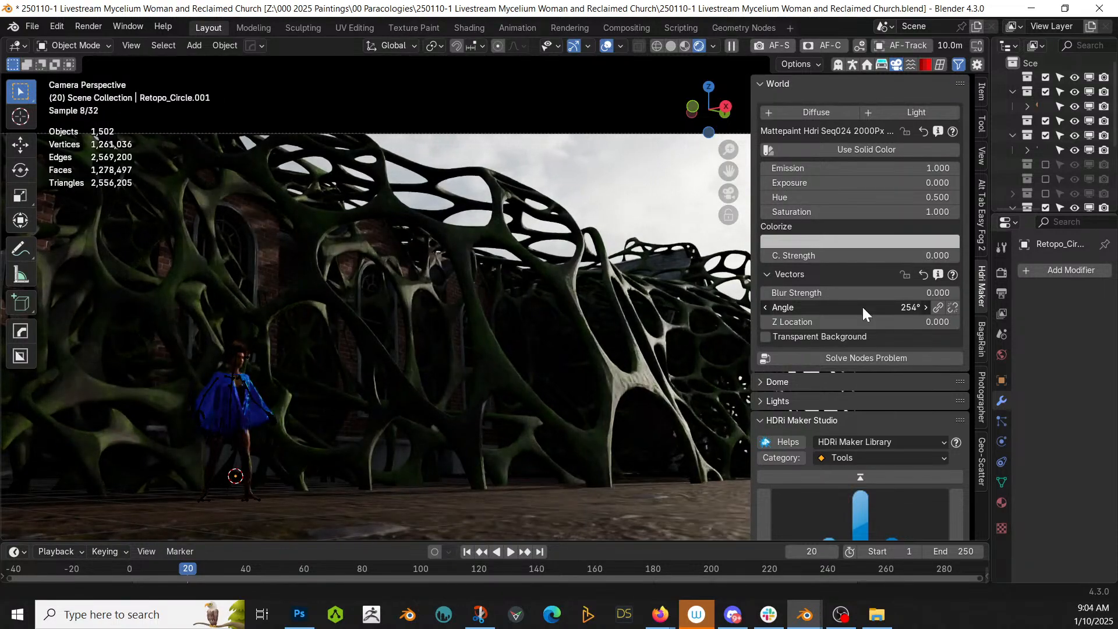
Return the viewport to solid shading and save the file.
scroll(364, 269, "down", 2)
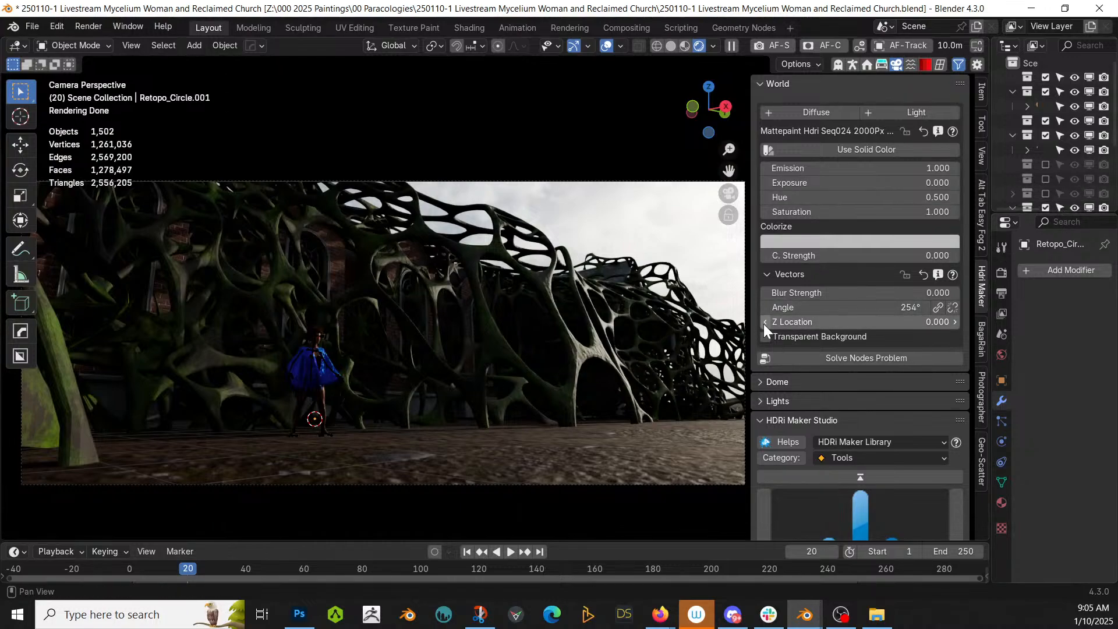
key("z")
key("6")
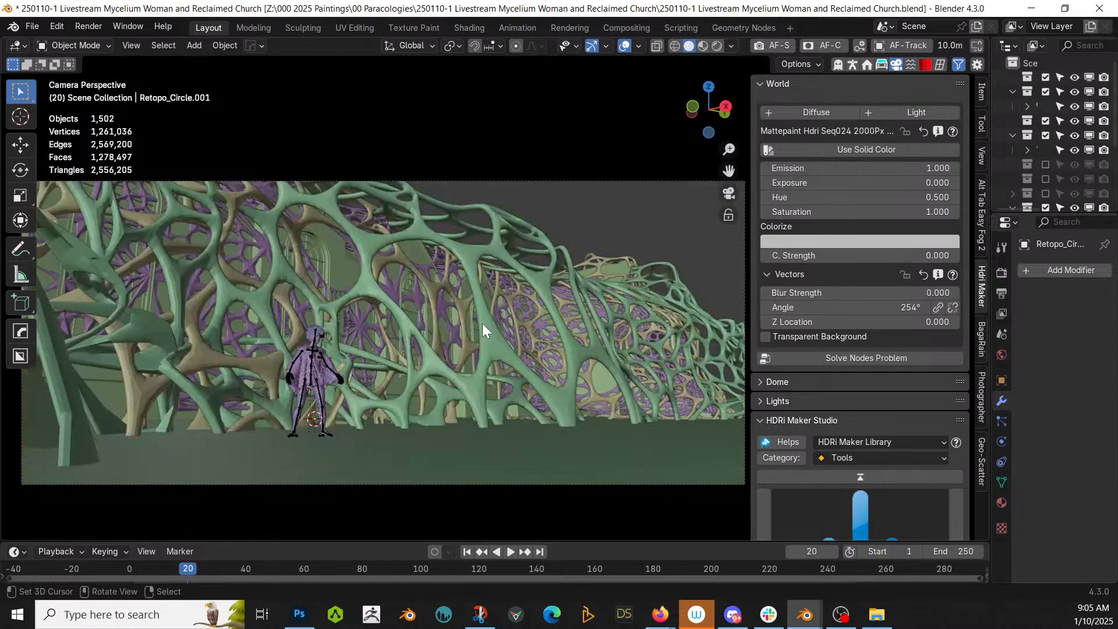
key("ctrl+s")
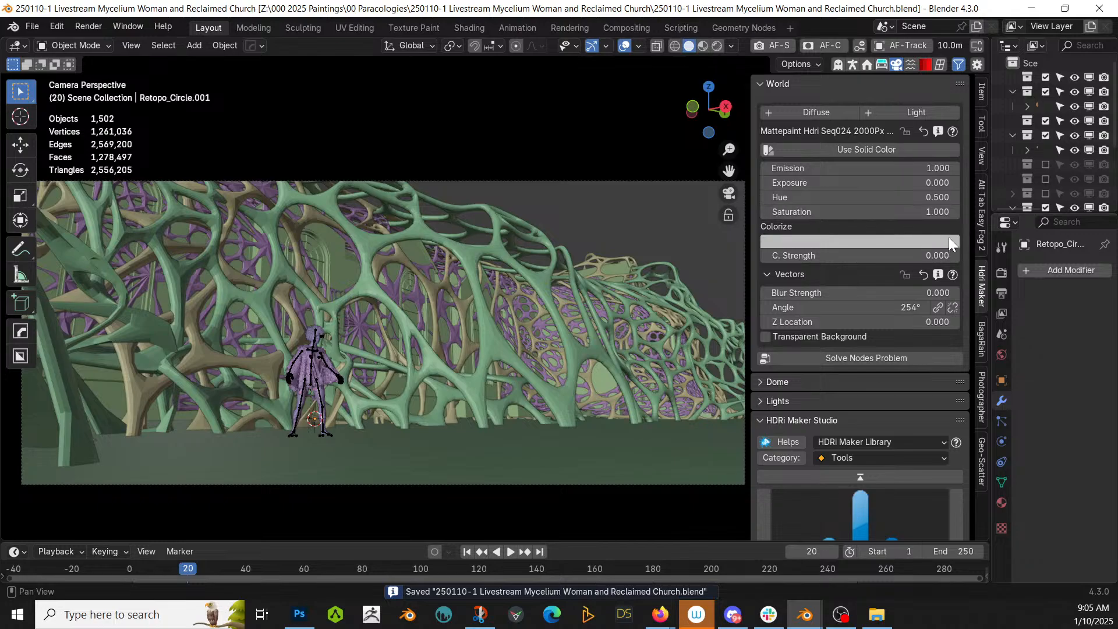
Add the Ground Fog1 volume from Alt Tab Easy Fog 2 and clear its location.
left_click(984, 208)
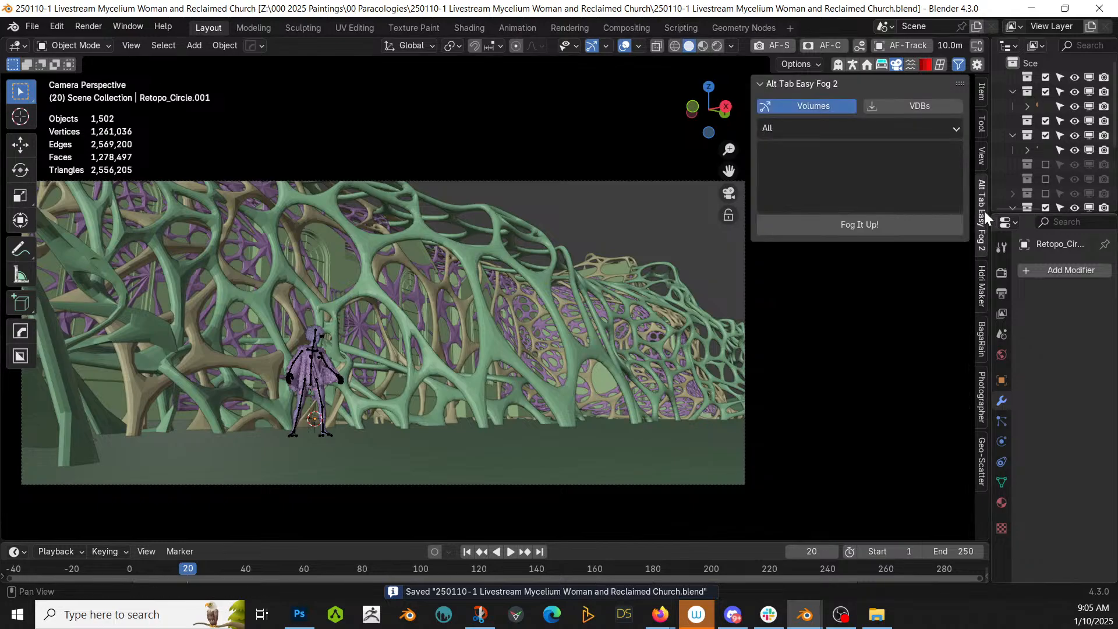
left_click(798, 131)
left_click(795, 168)
left_click(830, 179)
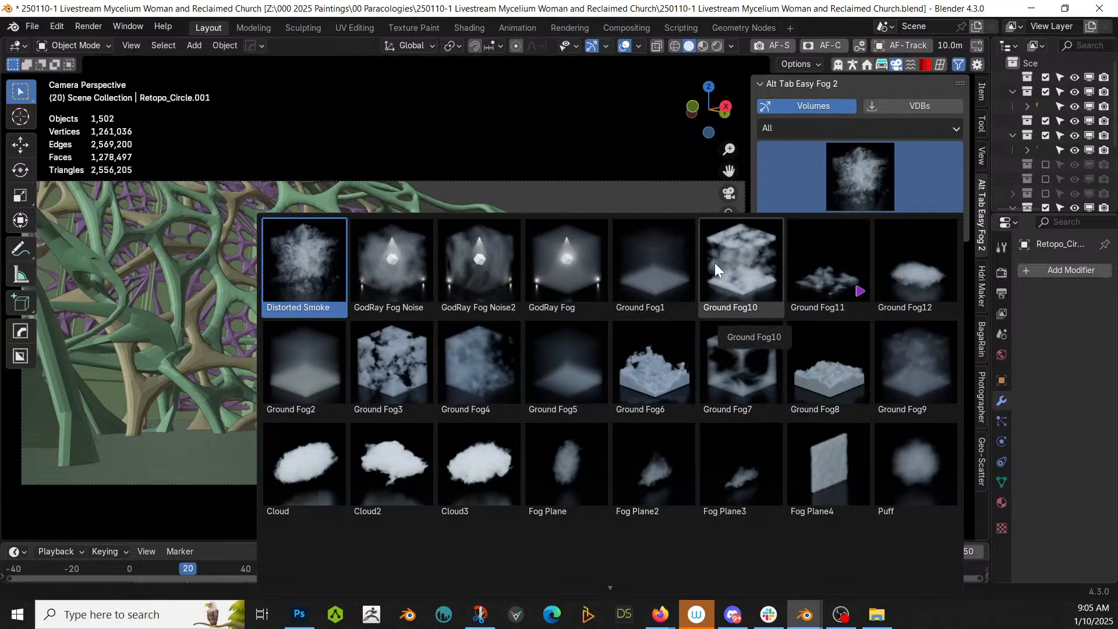
left_click(665, 275)
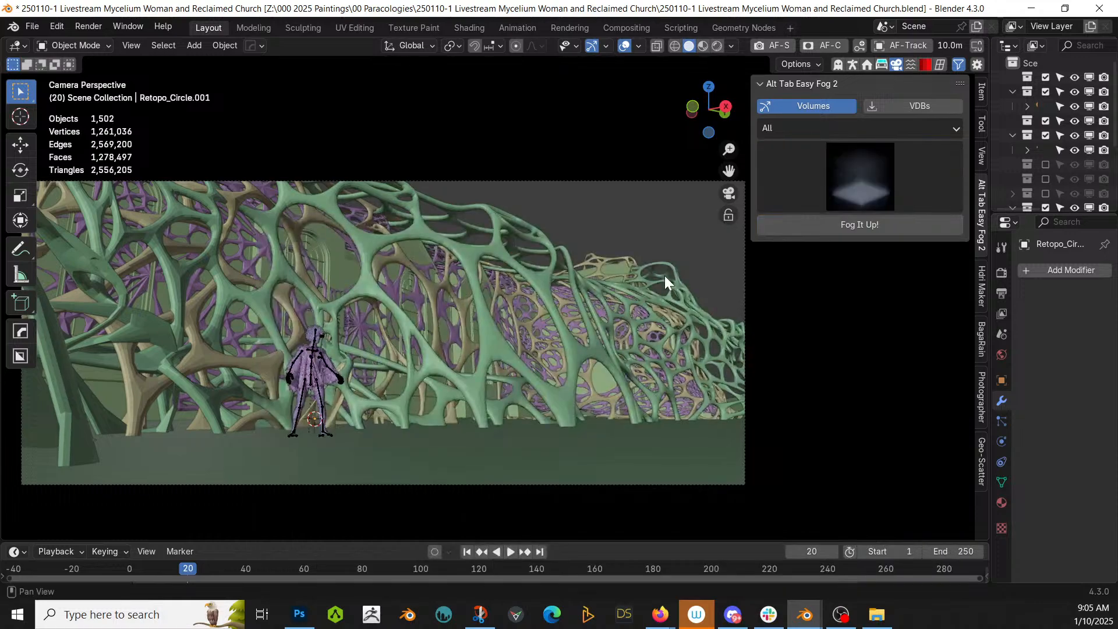
left_click(865, 224)
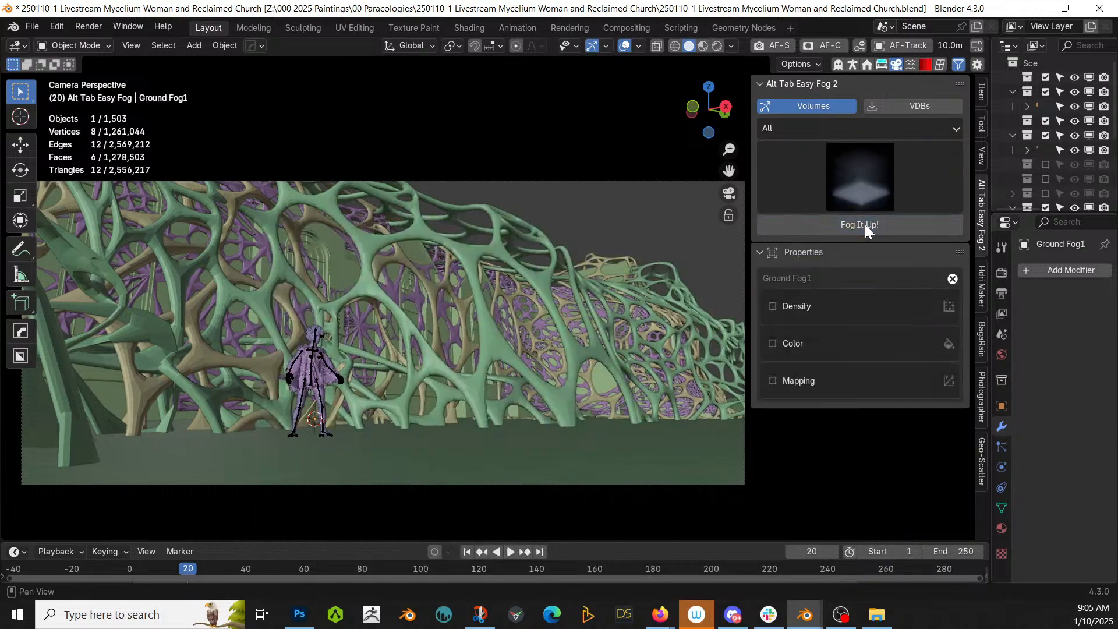
key("alt+g")
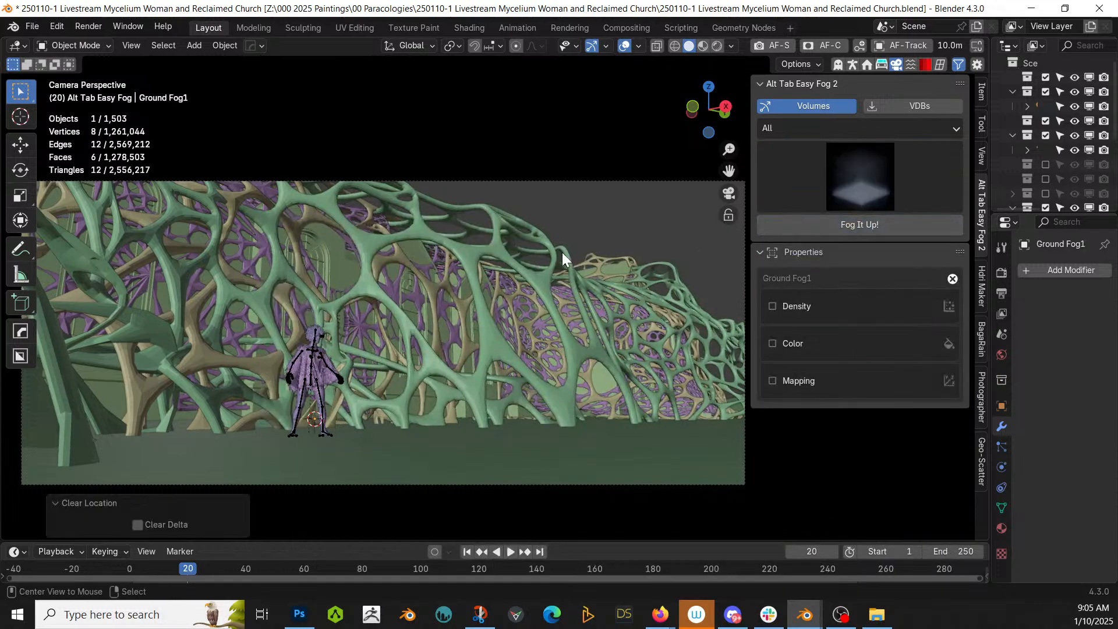
Scale the Ground Fog1 box up uniformly by about 5 so it surrounds the church.
middle_click_drag(544, 295, 606, 348)
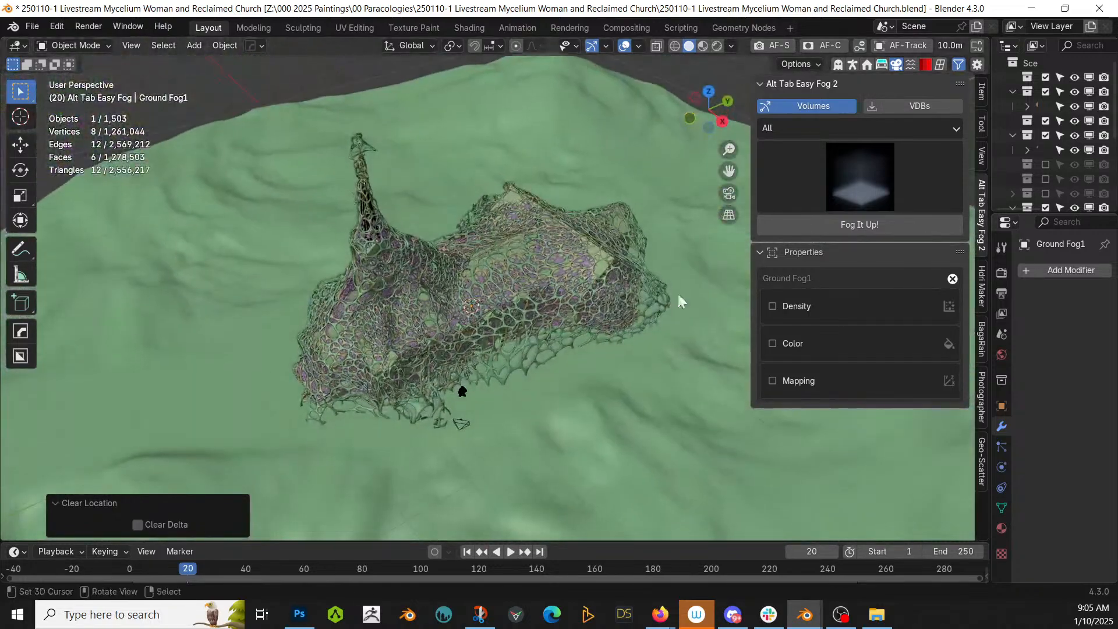
left_click_drag(991, 176, 751, 175)
scroll(889, 146, "down", 5)
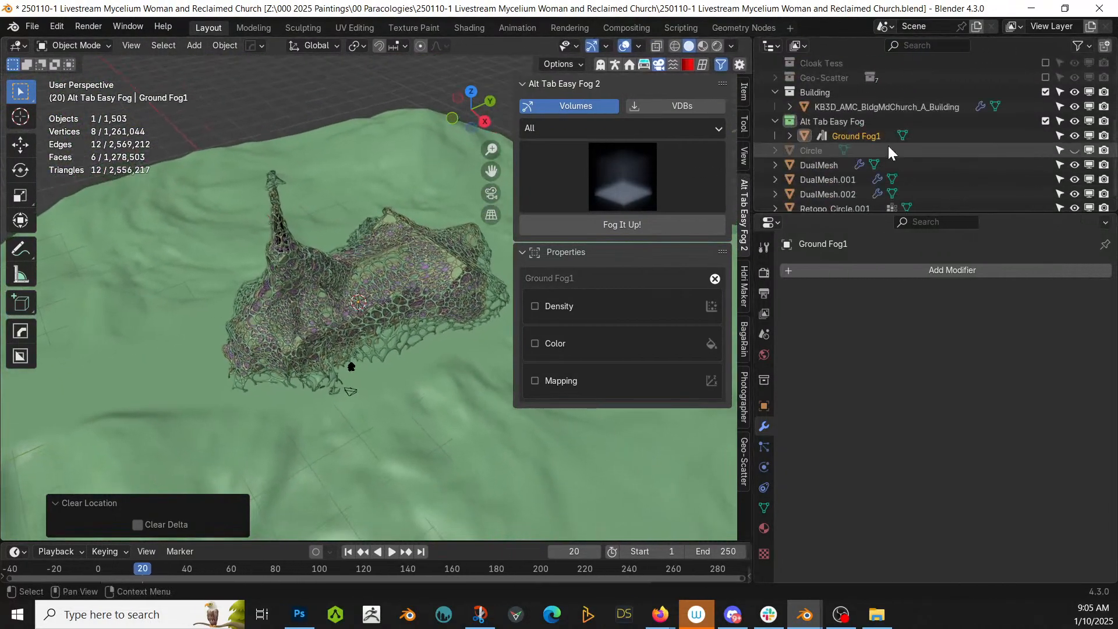
scroll(442, 267, "down", 8)
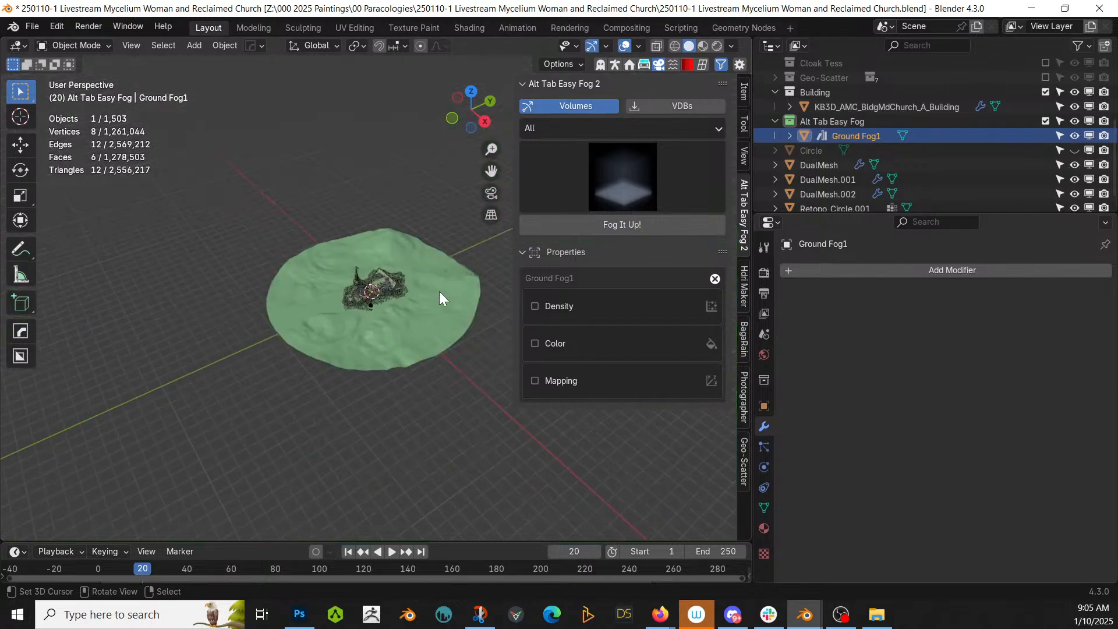
key("KP_Divide")
key("KP_Divide")
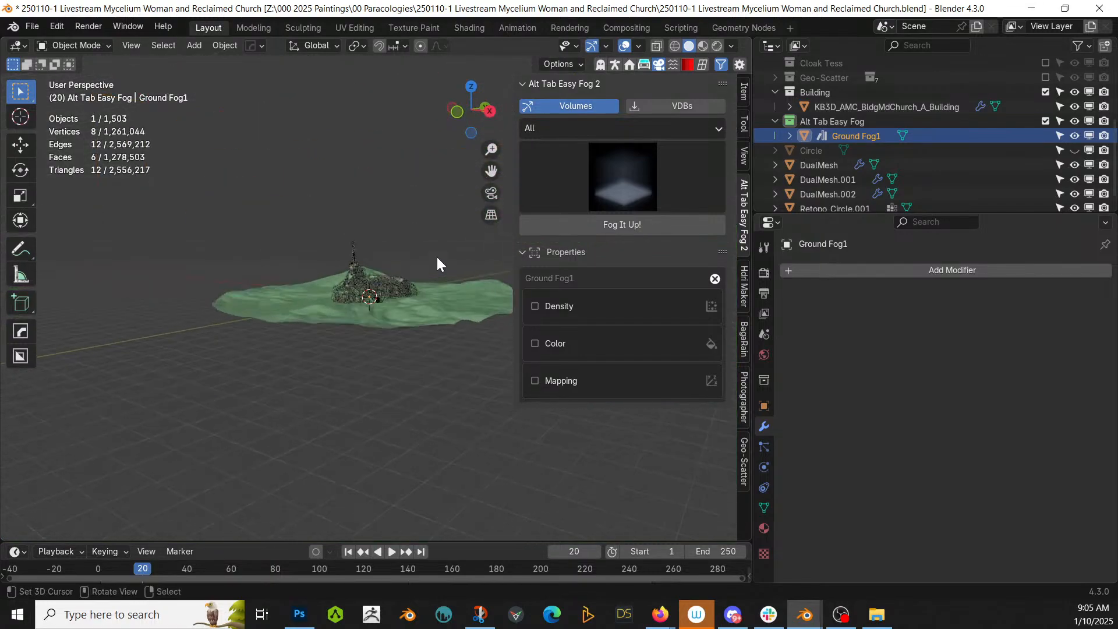
scroll(463, 318, "up", 6)
key("s")
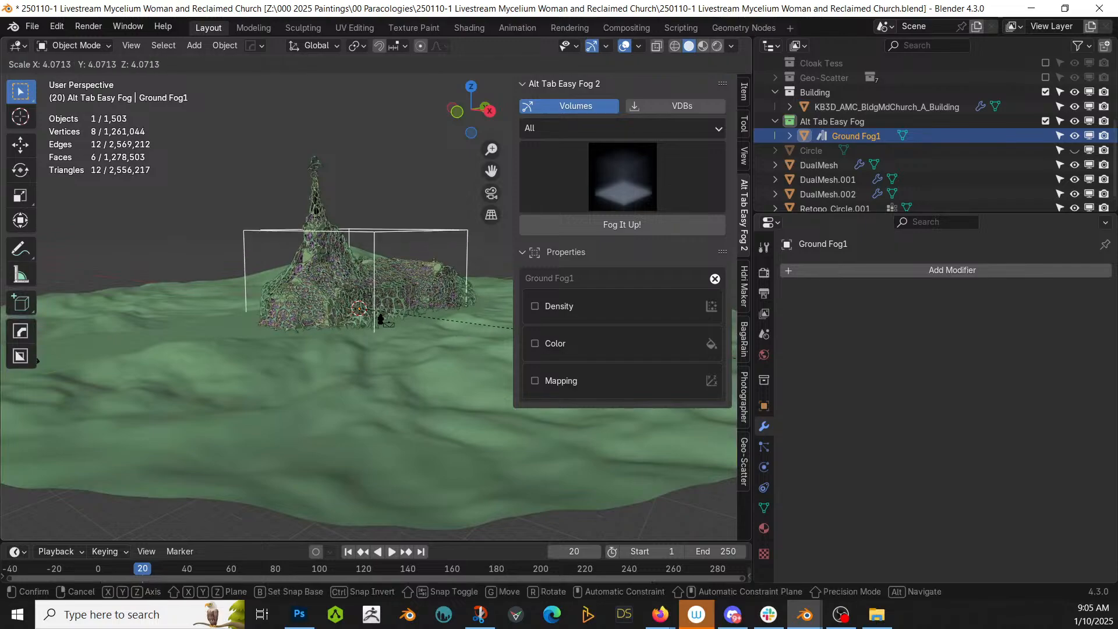
left_click(9, 379)
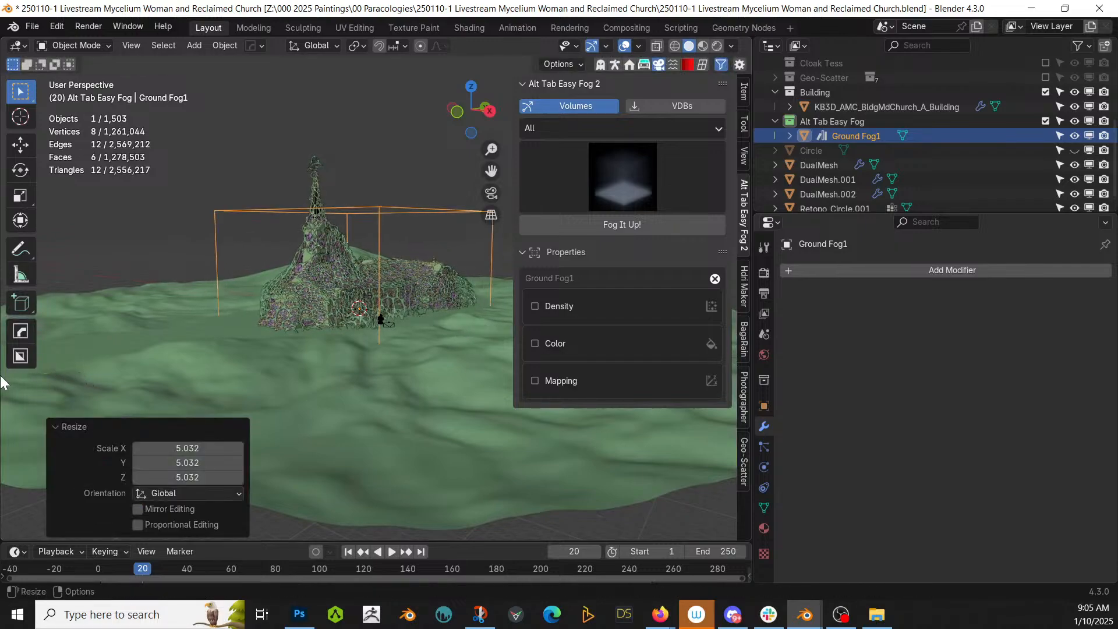
In front view, raise the fog box about 23 m along Z until its base meets the ground.
key("KP_1")
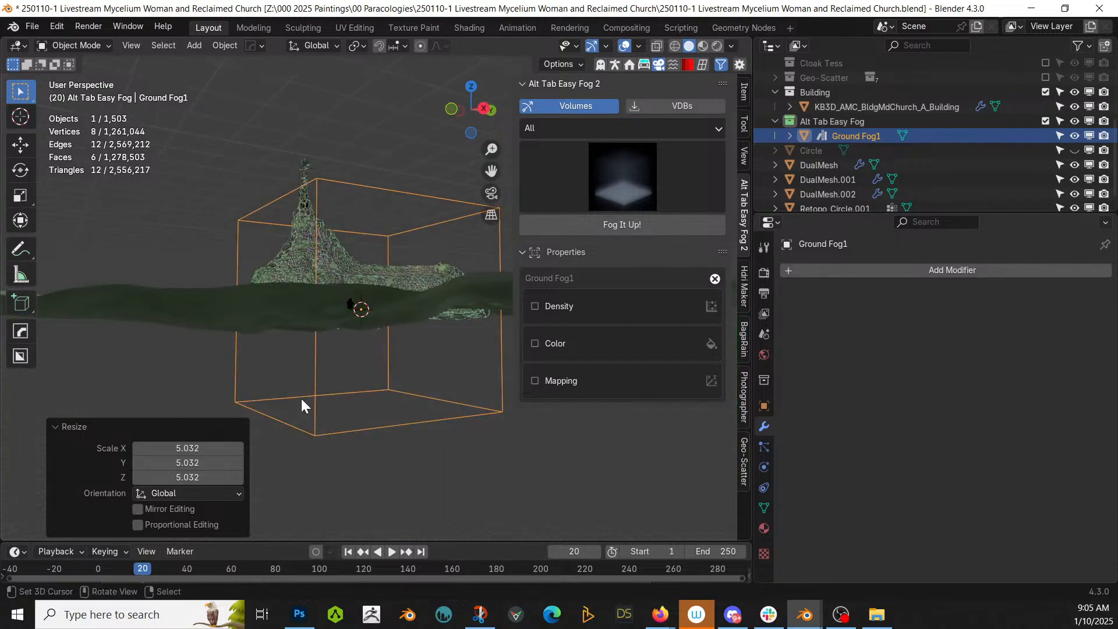
key("g")
key("z")
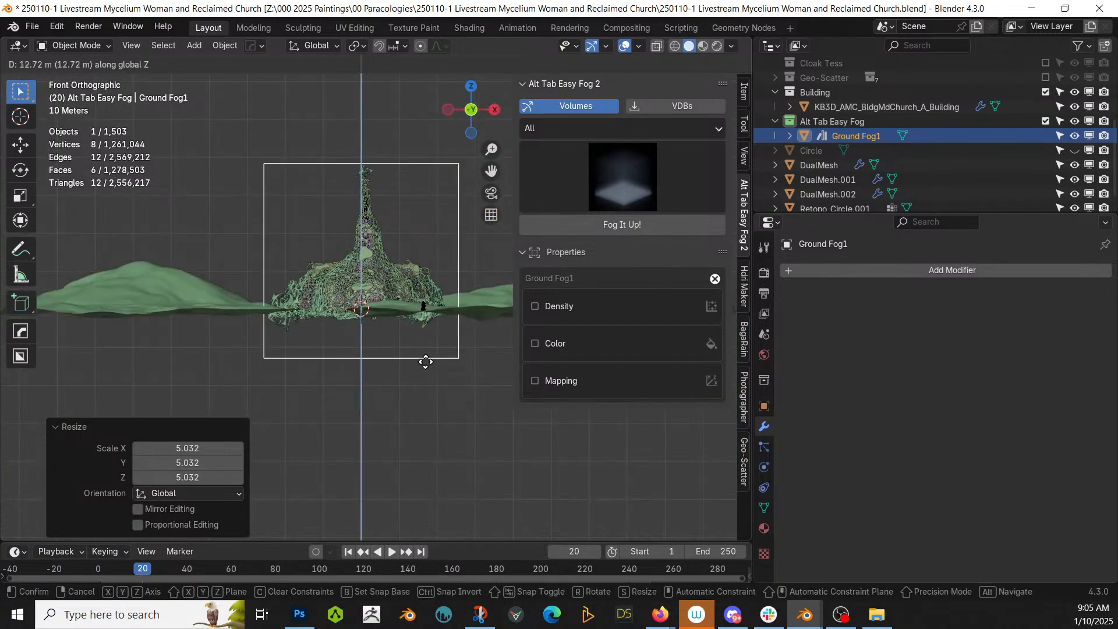
left_click(440, 324)
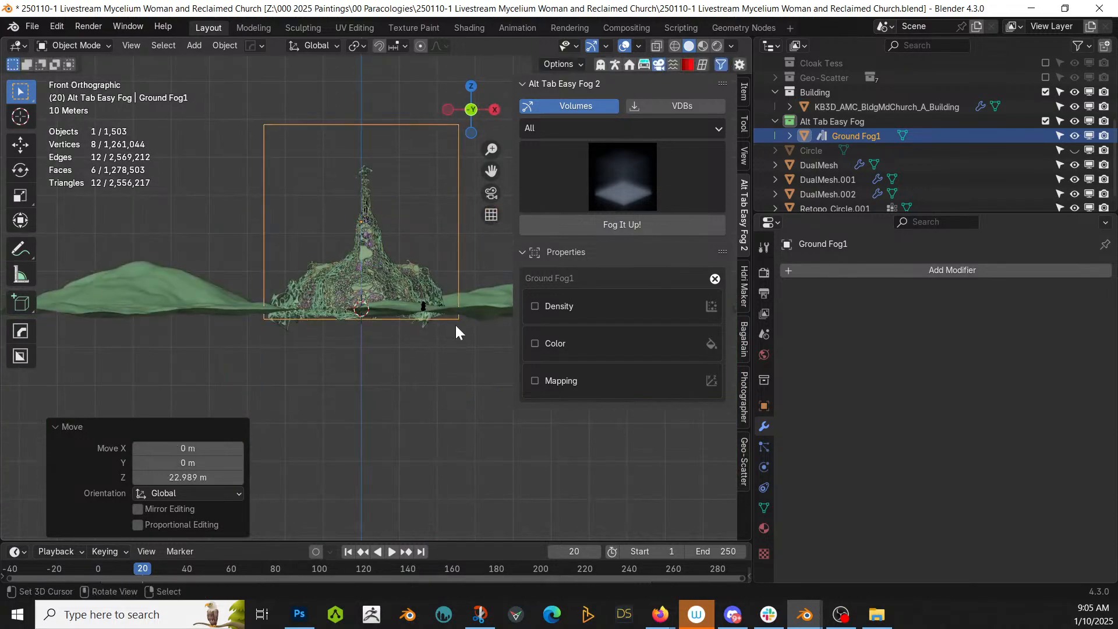
Scale the fog box along Z only and lower it about 7.5 m.
key("s")
key("z")
left_click(377, 307)
key("g")
key("z")
left_click(379, 345)
In top view, widen the fog box in X and Y by about 4.24 to cover the terrain.
middle_click_drag(378, 345, 369, 428)
key("KP_7")
key("s")
key("shift+z")
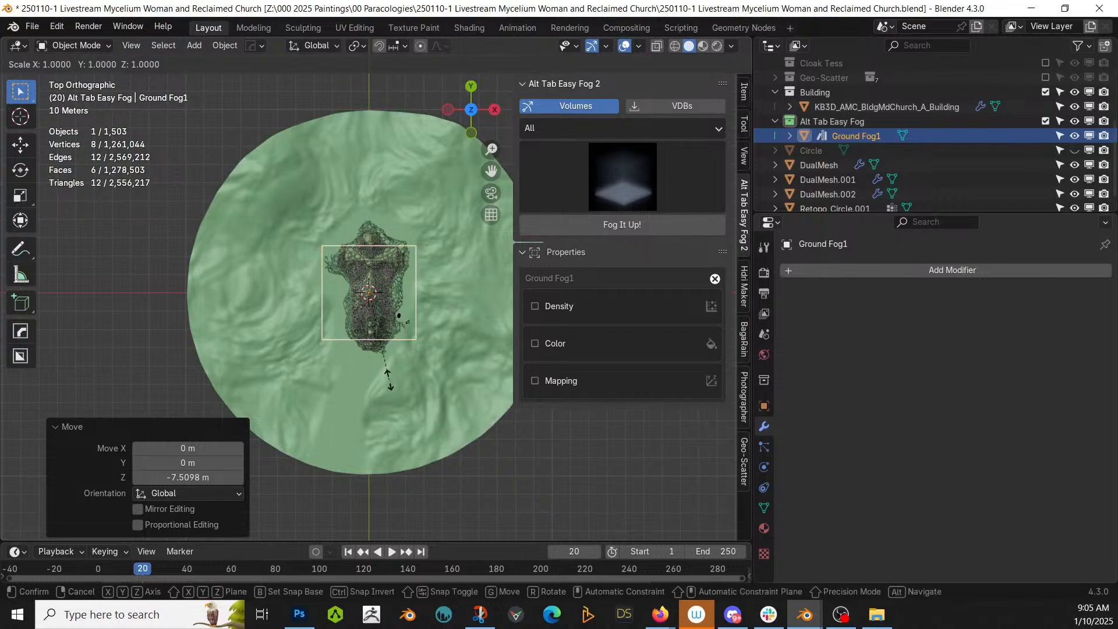
left_click(724, 441)
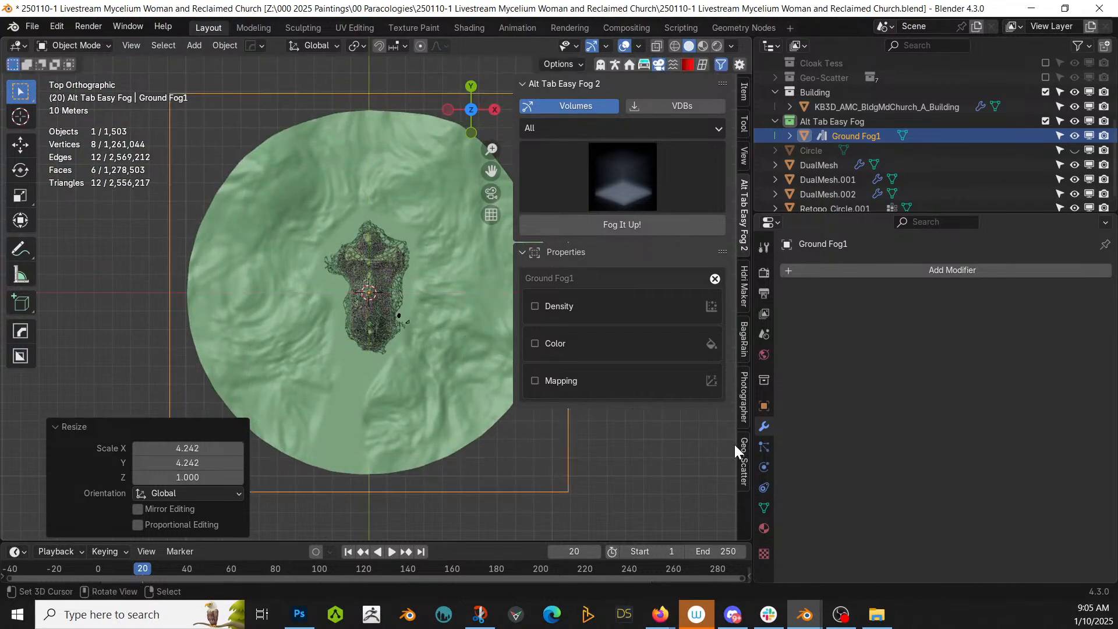
Apply the fog box's rotation and scale, and open its material nodes in the Shading workspace.
key("ctrl+a")
left_click(426, 346)
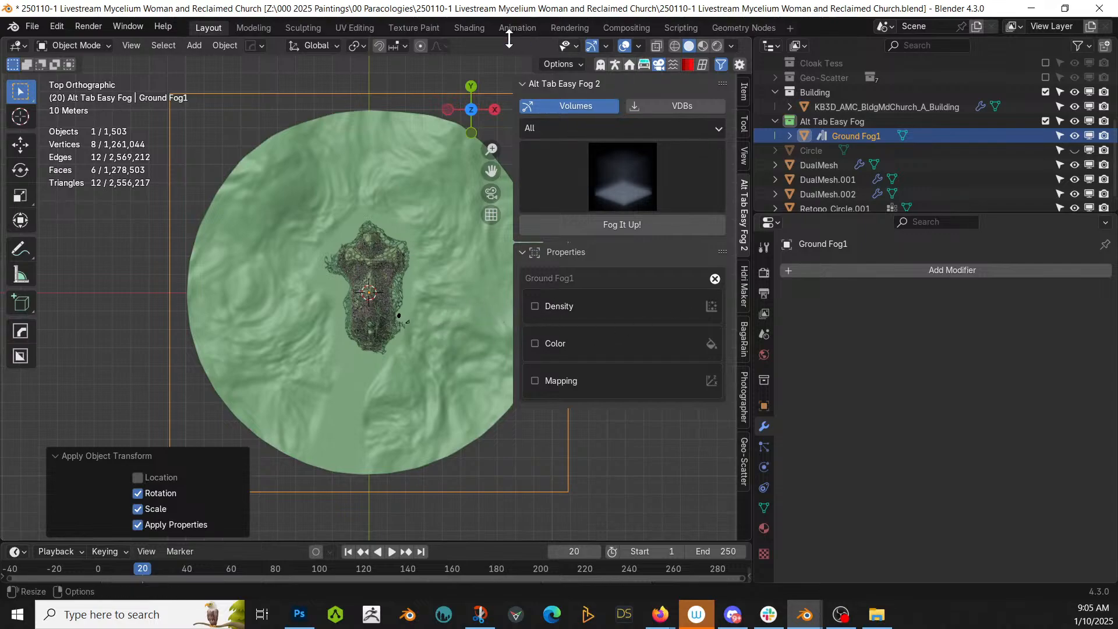
left_click(470, 26)
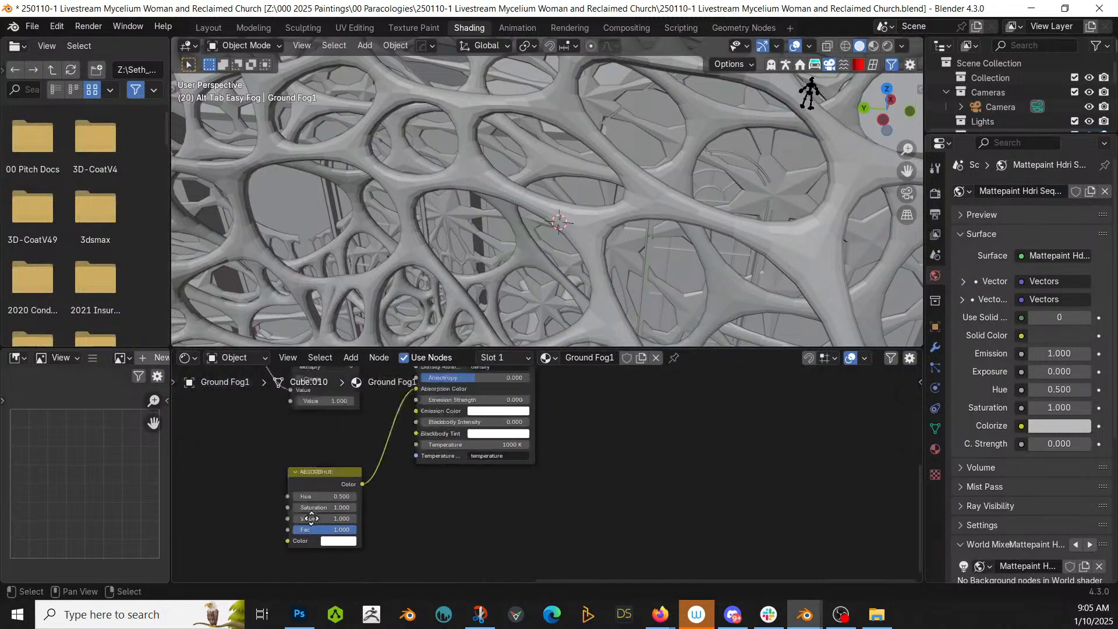
Add a Volume Scatter node to the fog material and feed it the existing fog colour and density outputs.
scroll(565, 552, "down", 4)
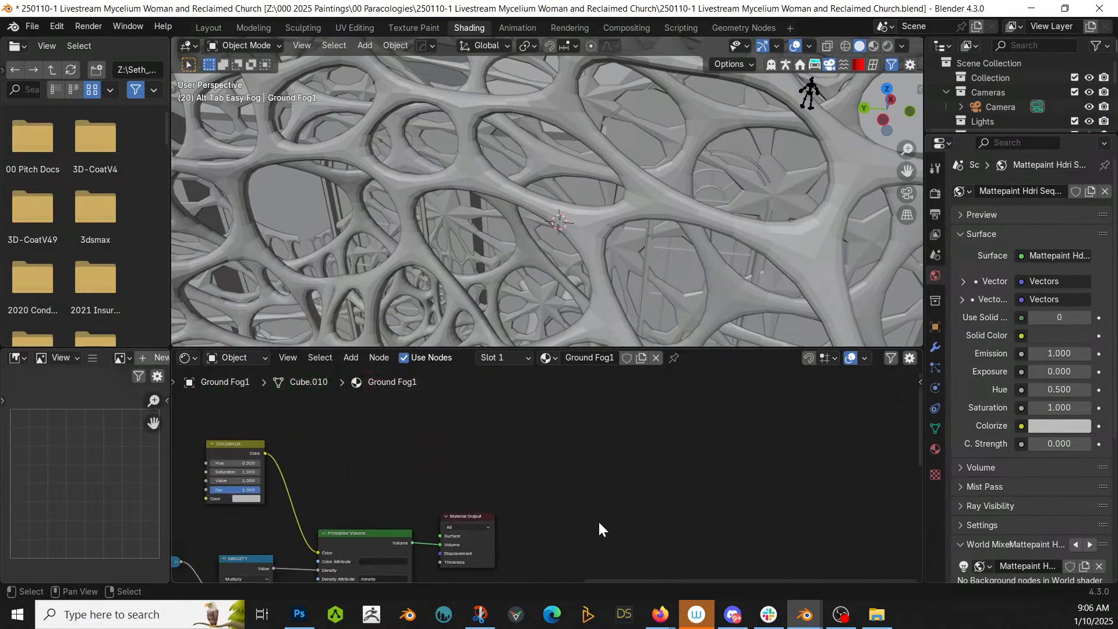
key("shift+a")
left_click(477, 402)
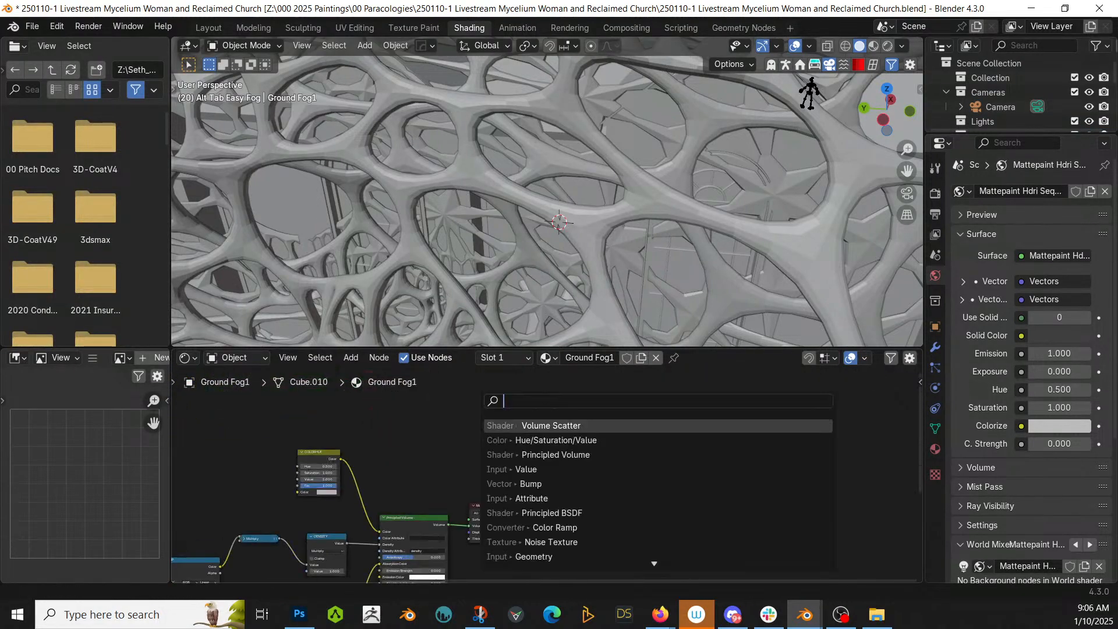
key("Return")
left_click(445, 446)
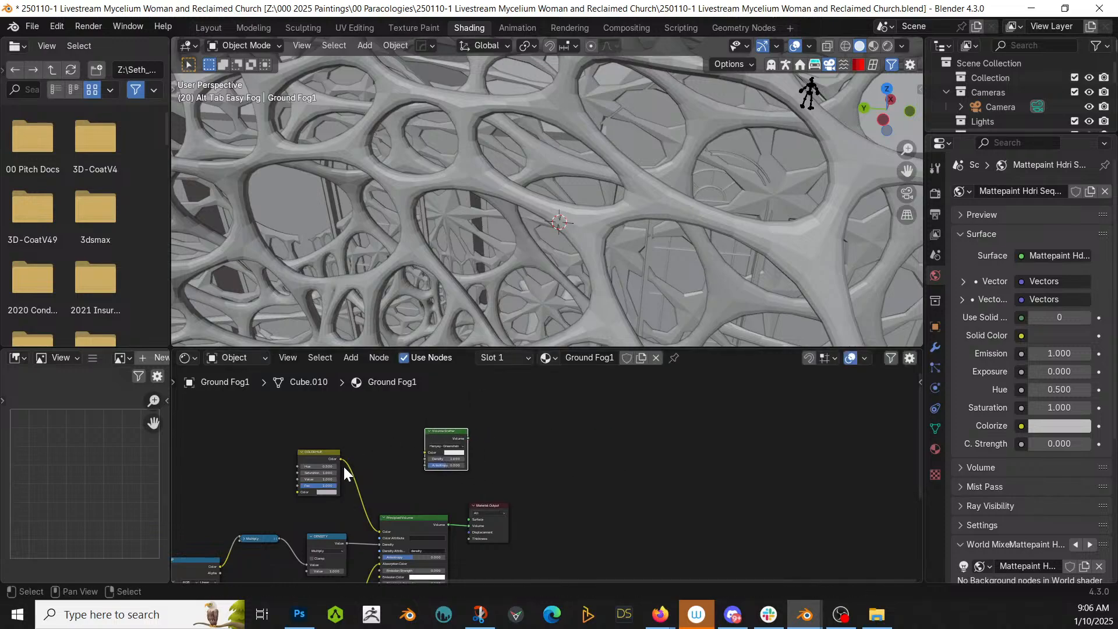
left_click_drag(342, 460, 426, 452)
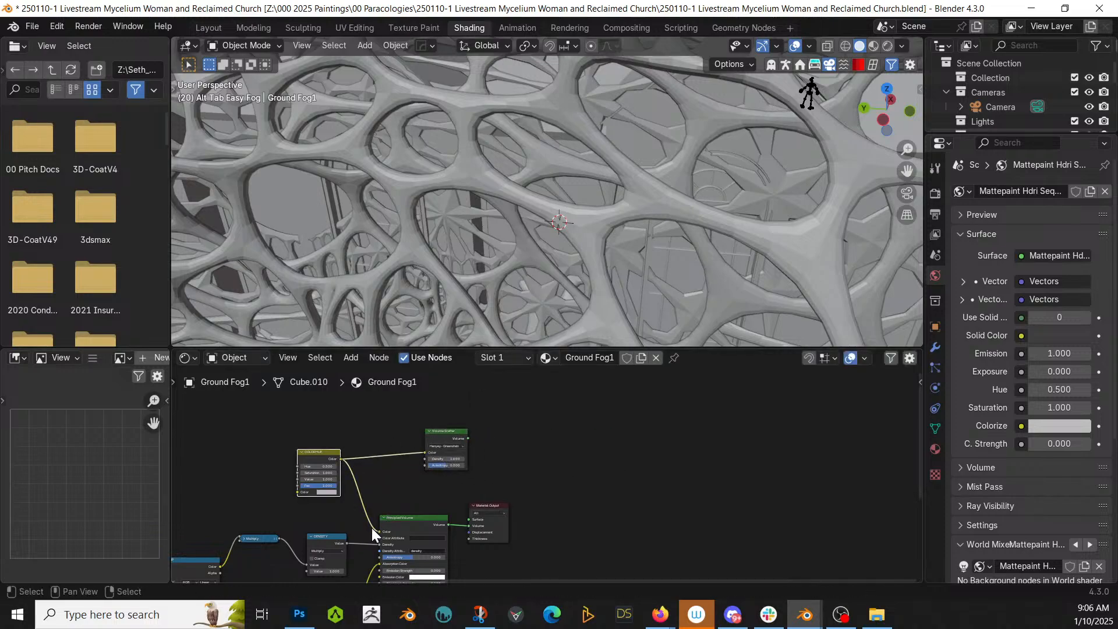
left_click_drag(347, 544, 426, 460)
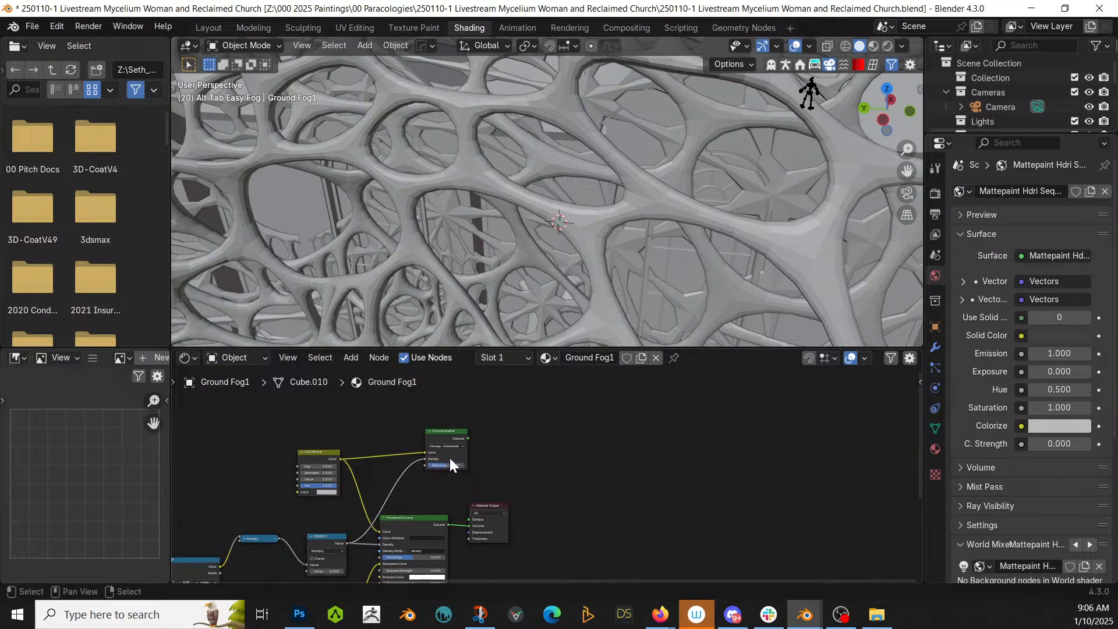
Set the Volume Scatter phase to Mie, connect it to the Material Output's Volume input and move the output node farther away.
scroll(474, 463, "up", 4)
left_click(343, 417)
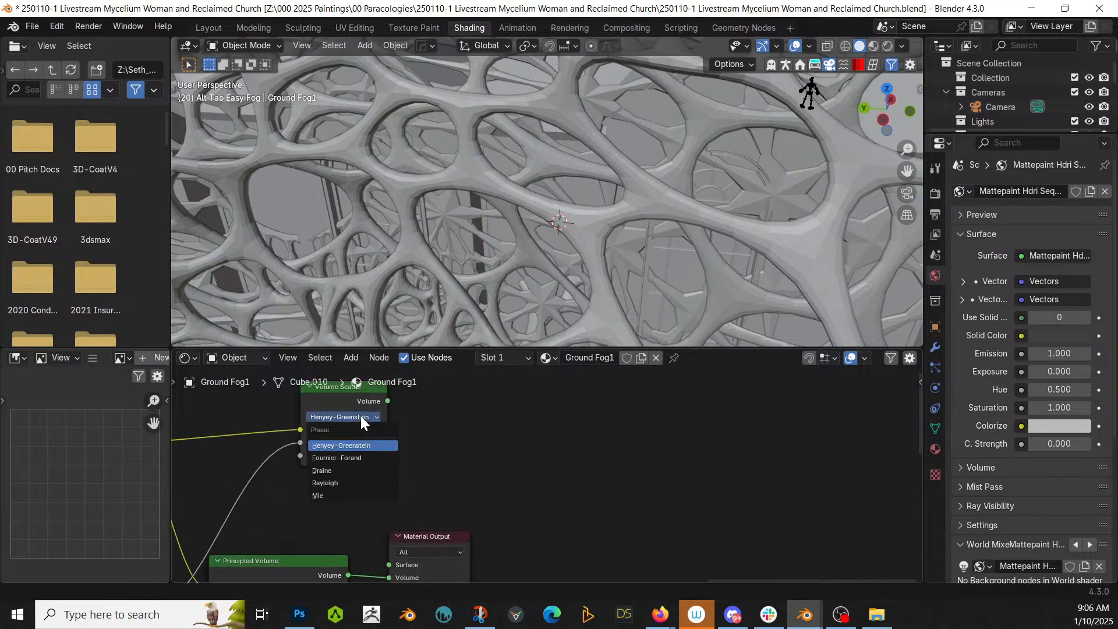
left_click(345, 492)
left_click_drag(389, 400, 396, 497)
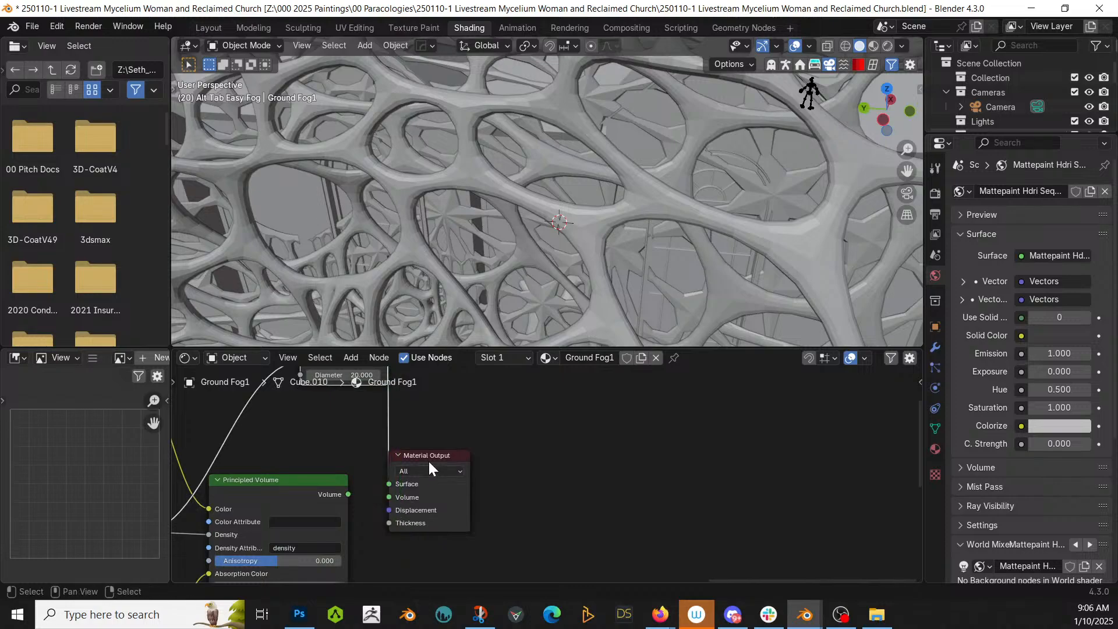
left_click_drag(432, 452, 661, 440)
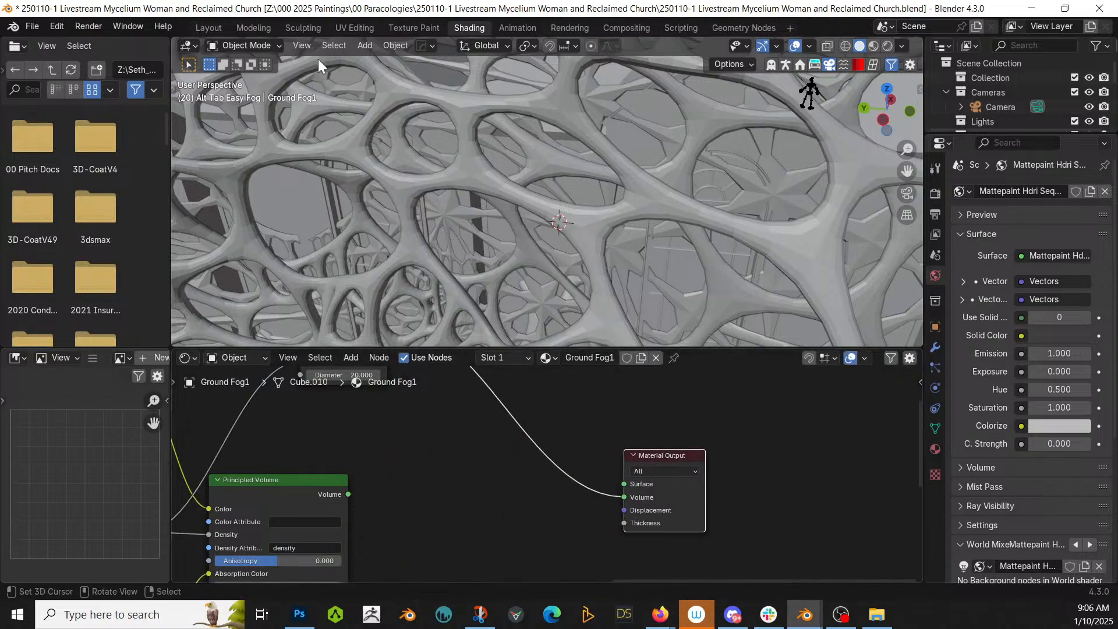
Return to the Layout workspace and show the scene through the camera in Rendered shading.
left_click(207, 27)
key("KP_0")
key("z")
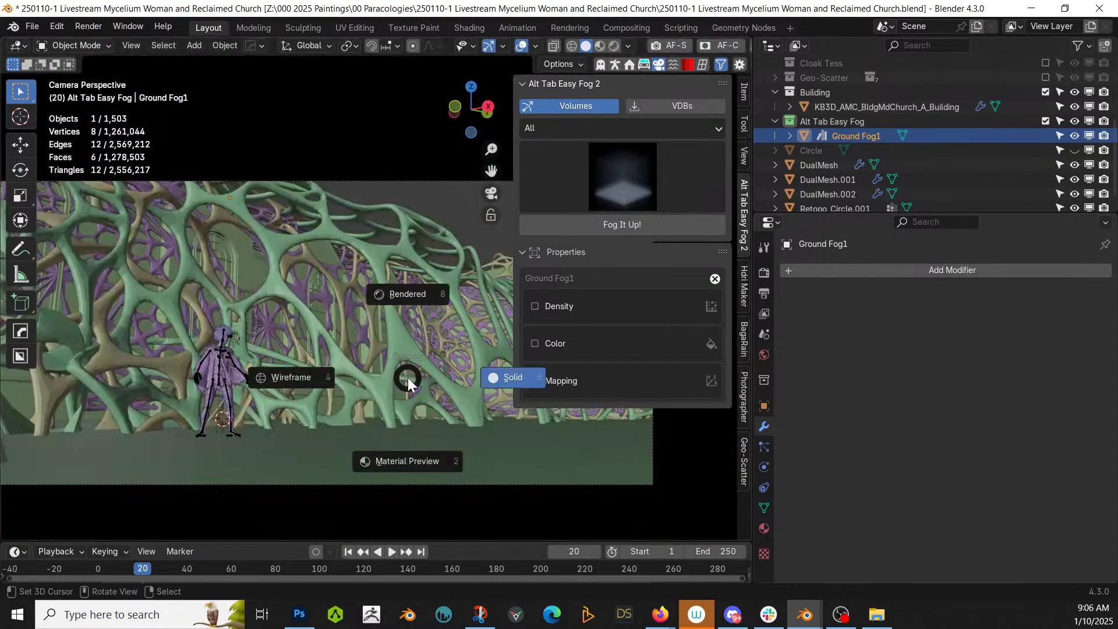
key("KP_8")
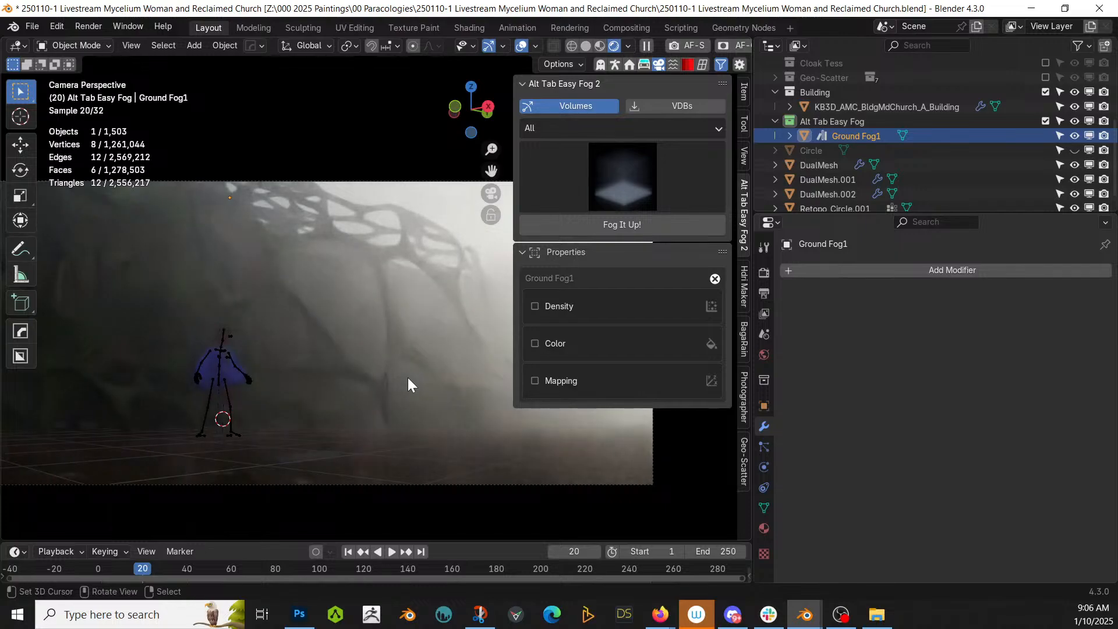
scroll(435, 337, "down", 1)
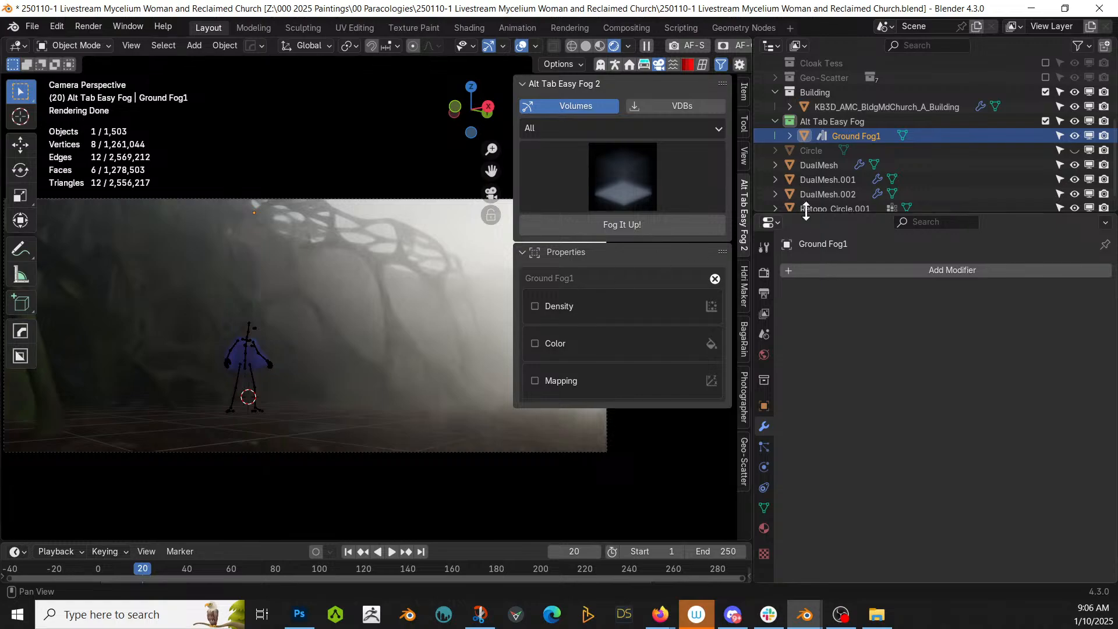
Lower the ground fog box about 13.35 m along Z.
key("g")
key("z")
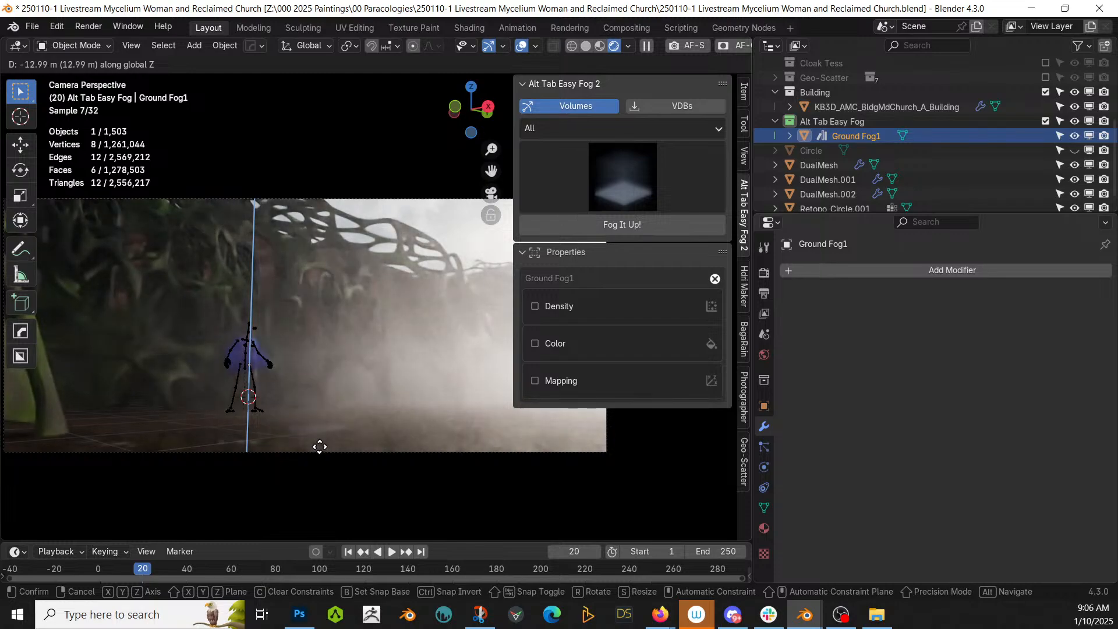
left_click(320, 450)
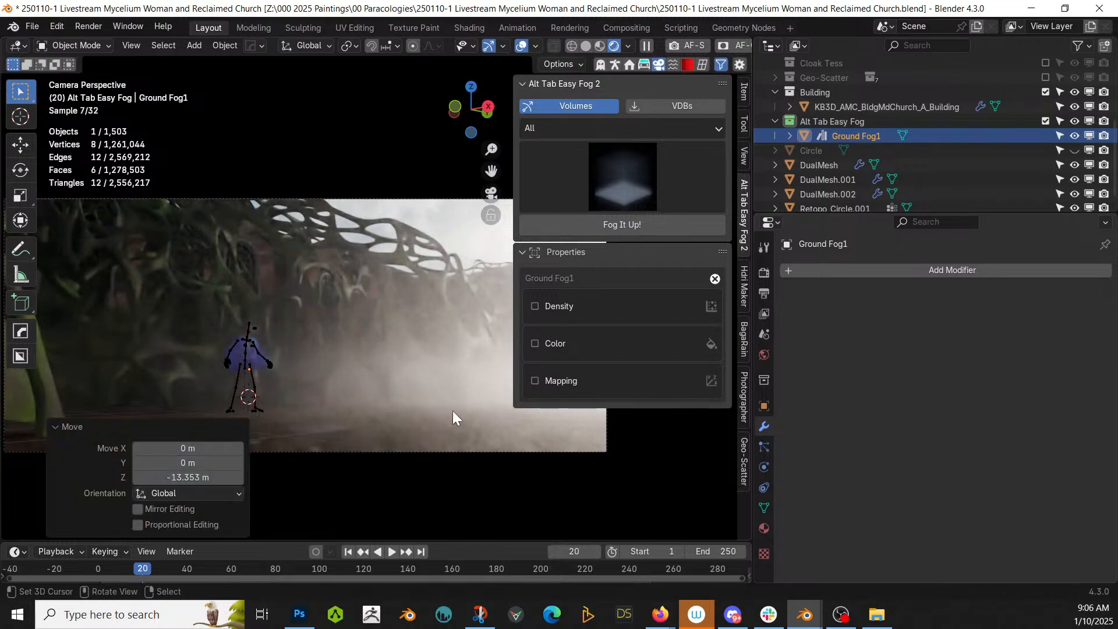
Enable the fog's Density properties and set the density to 0.5.
left_click(536, 306)
left_click(539, 332)
key("BackSpace")
type(".5")
key("Return")
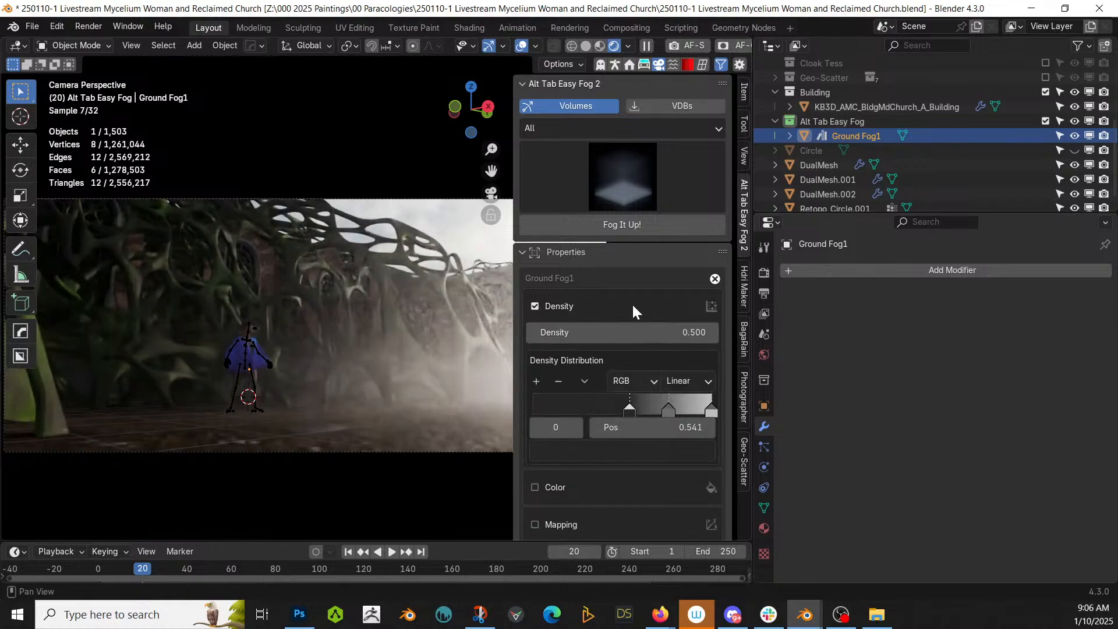
From a distant perspective view, raise the fog box about 1.44 m along Z and return to the camera view.
middle_click_drag(351, 257, 327, 303)
scroll(358, 313, "down", 6)
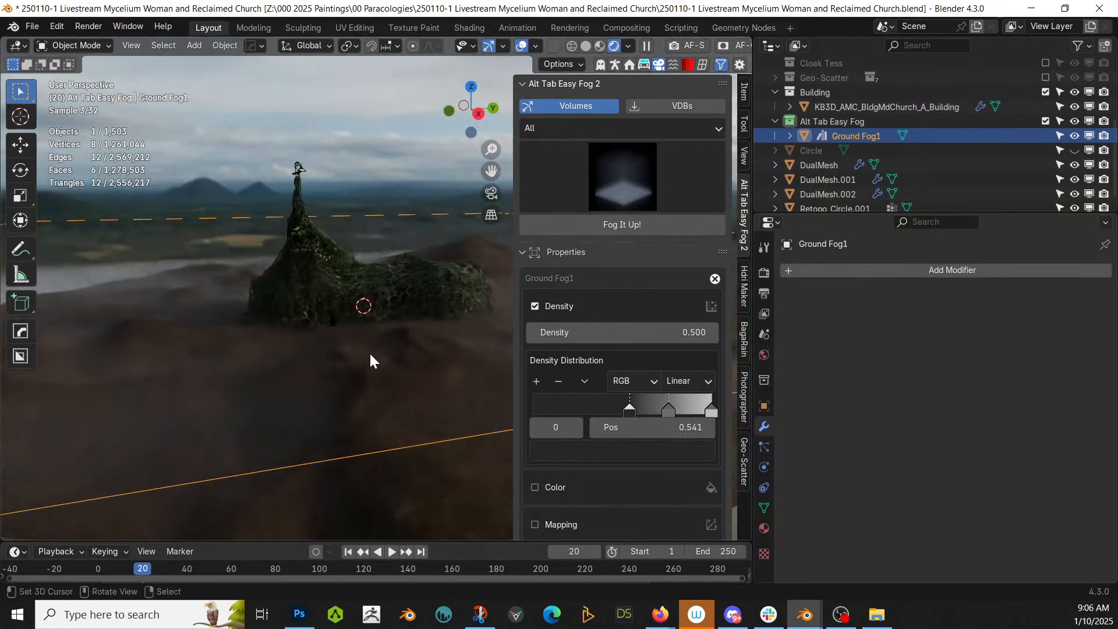
key("g")
key("z")
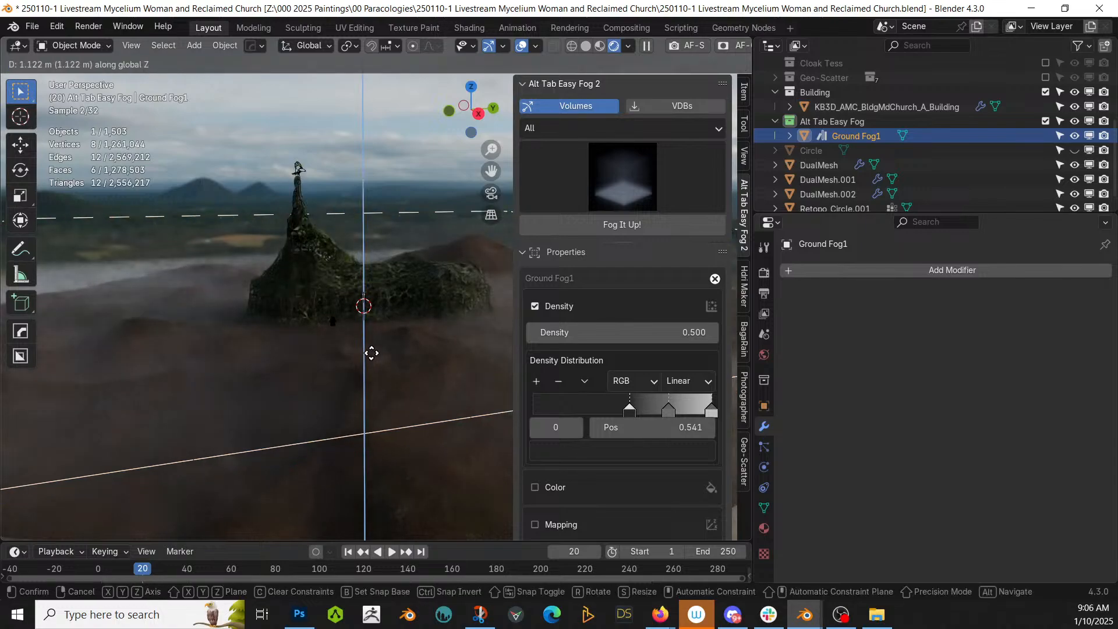
left_click(371, 351)
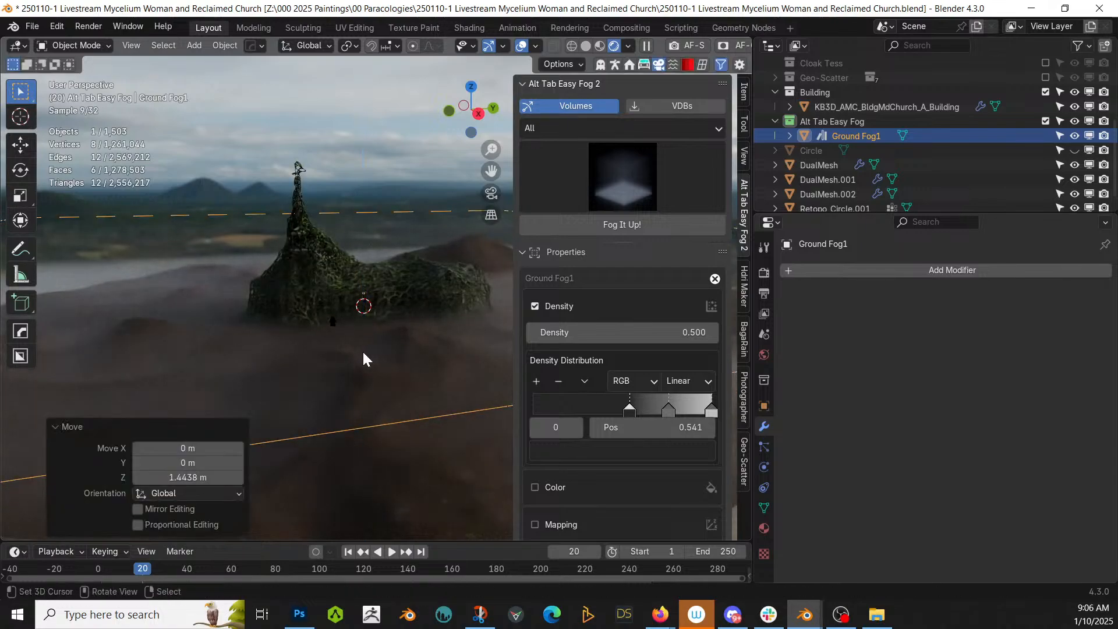
key("KP_0")
scroll(362, 352, "down", 2)
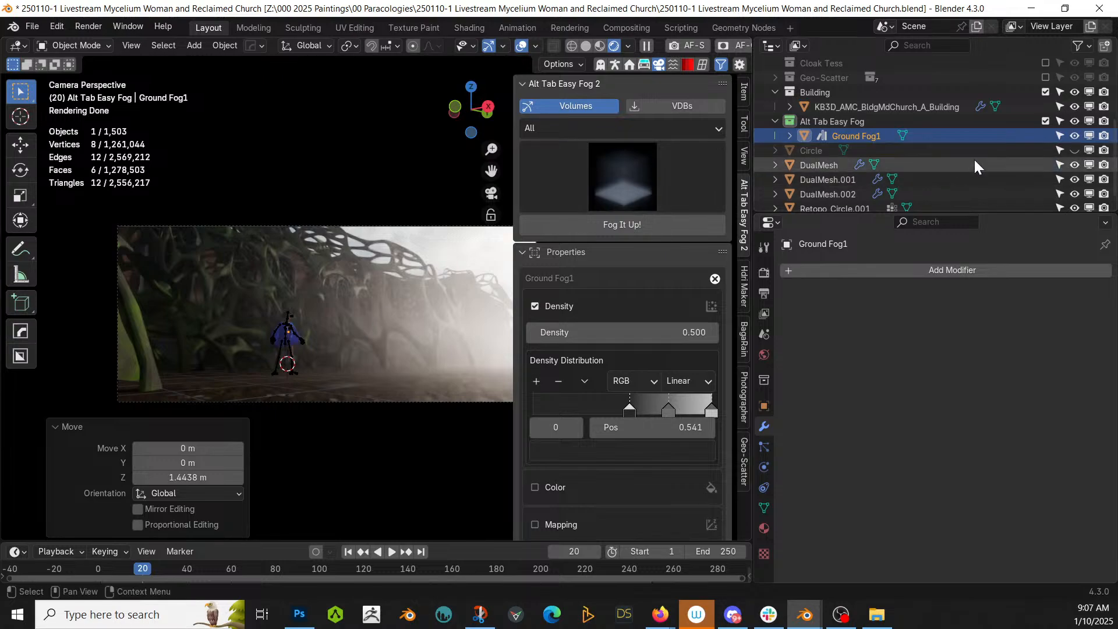
Delete the hidden Circle object and save the file.
left_click(815, 151)
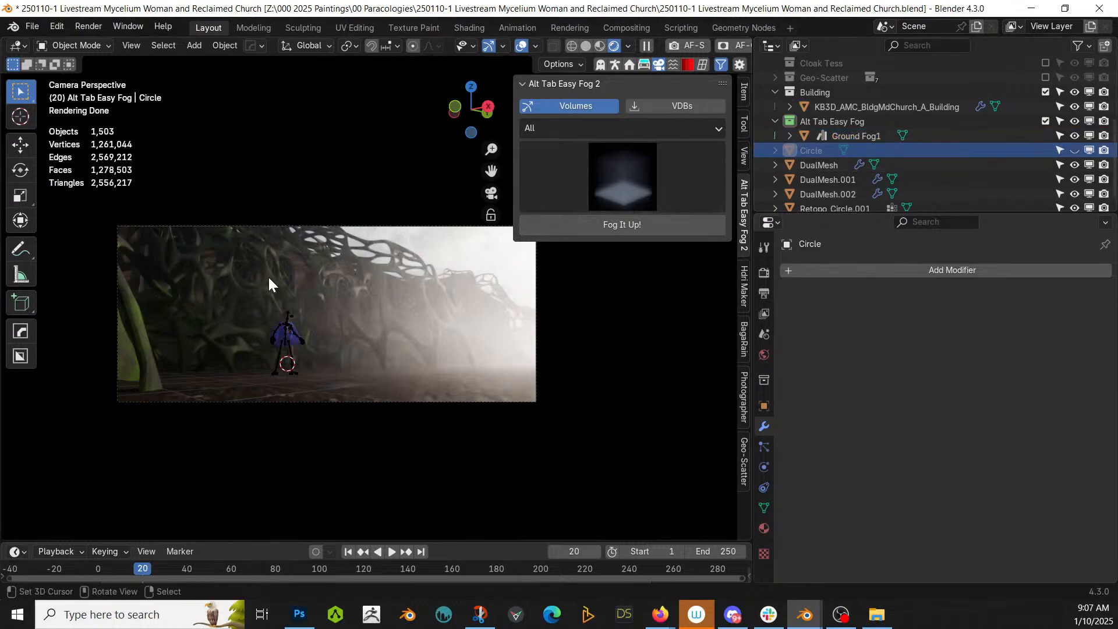
key("Delete")
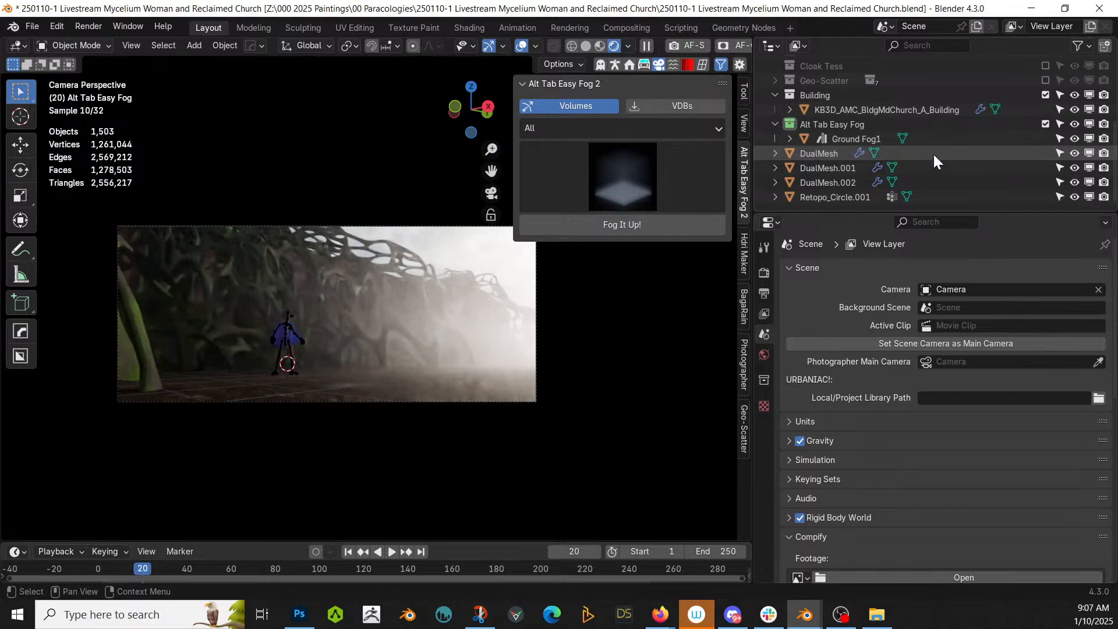
scroll(959, 124, "up", 4)
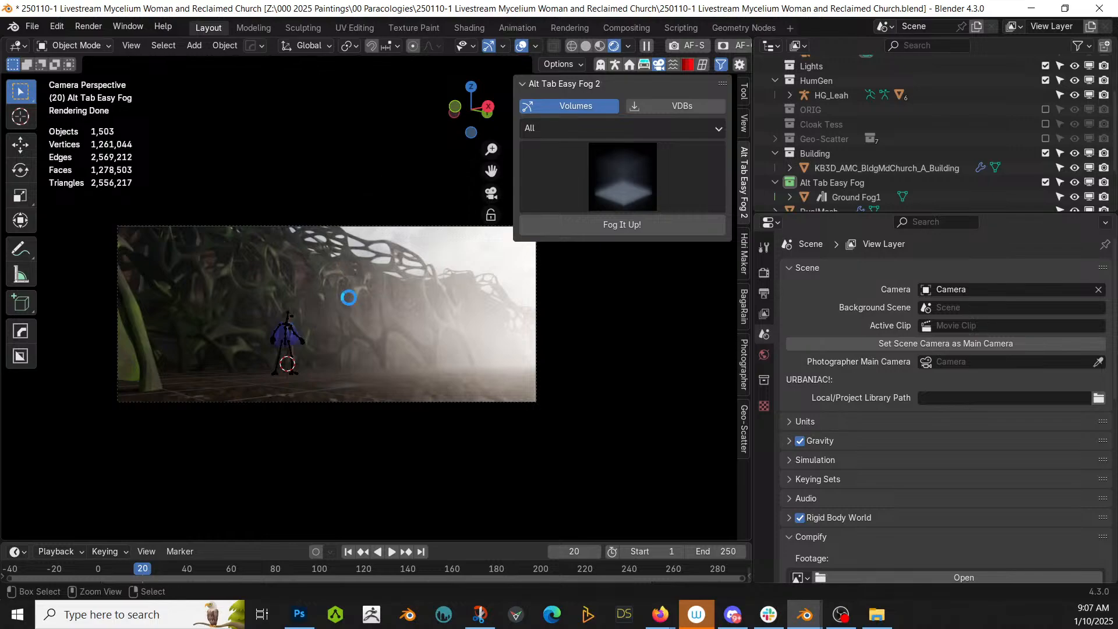
key("ctrl+s")
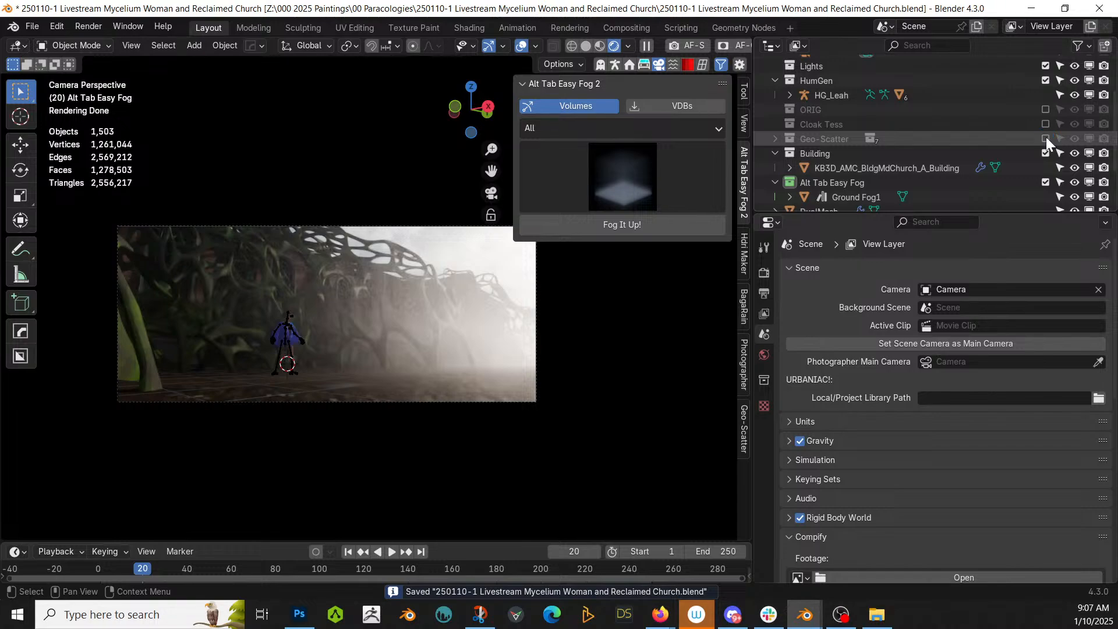
Include the Geo-Scatter collection in the view layer to bring back the jungle scatter.
left_click(1045, 138)
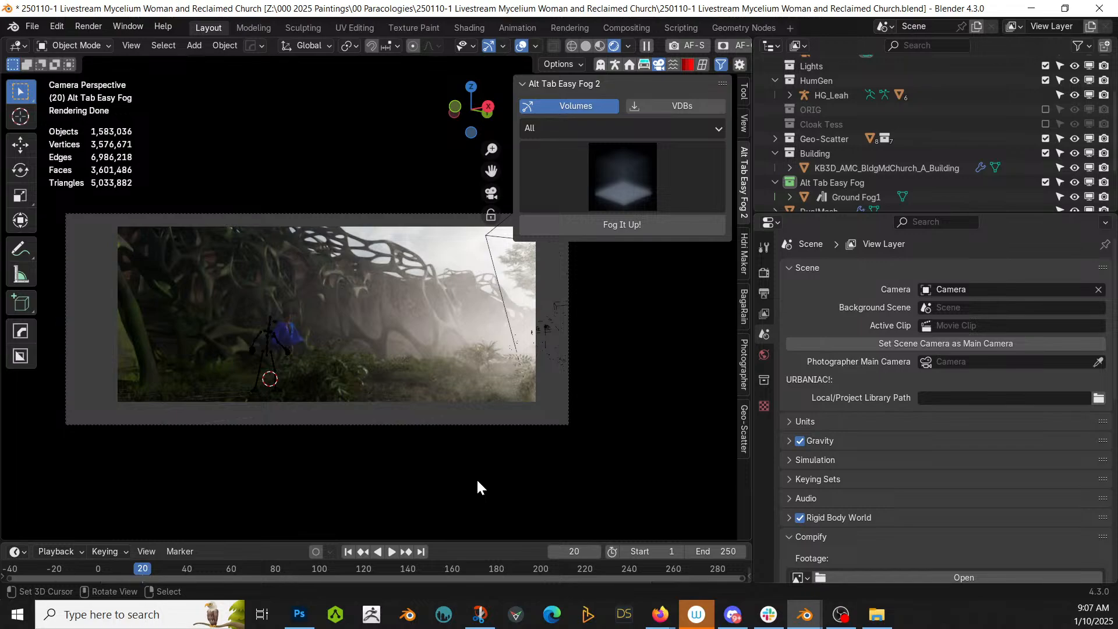
scroll(478, 482, "up", 3)
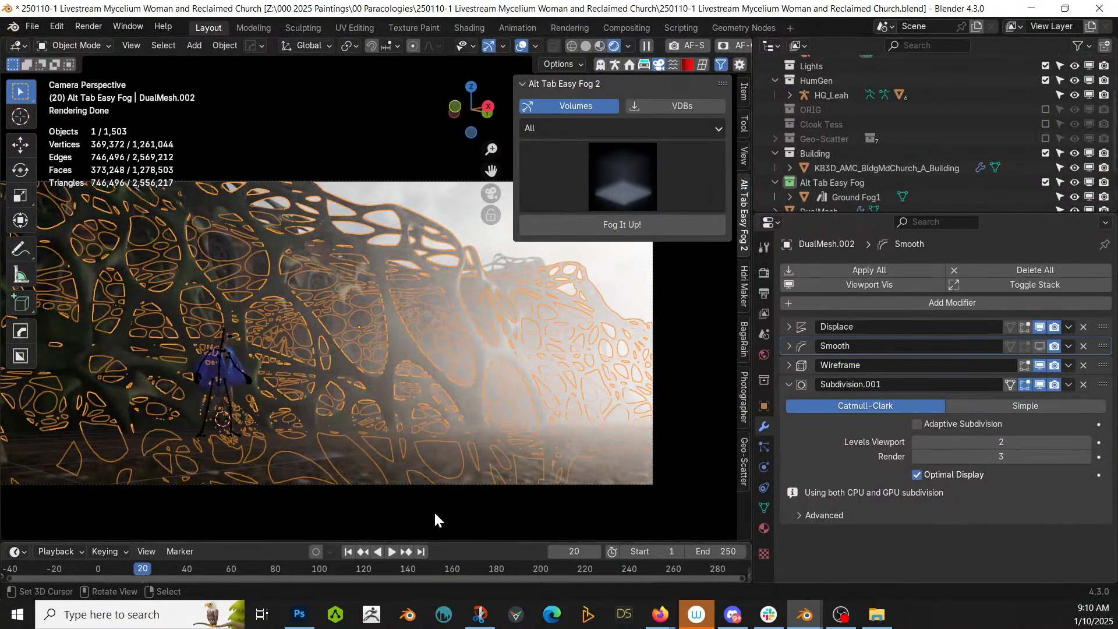
Isolate the selected mycelium lattice in local view and inspect its mossy surface up close.
key("KP_Divide")
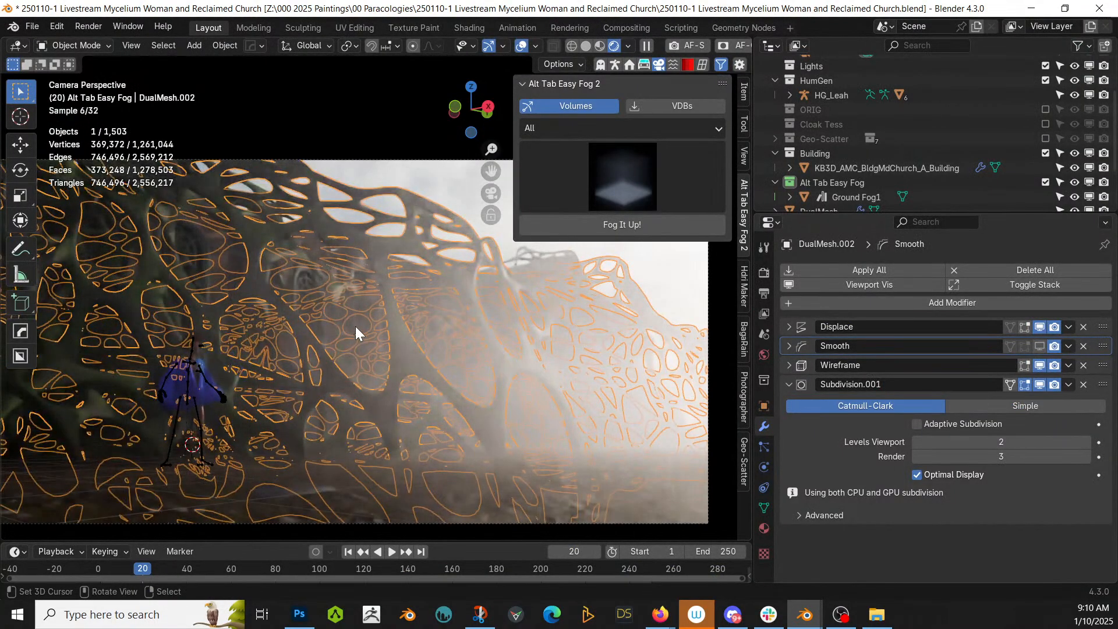
scroll(355, 326, "up", 10)
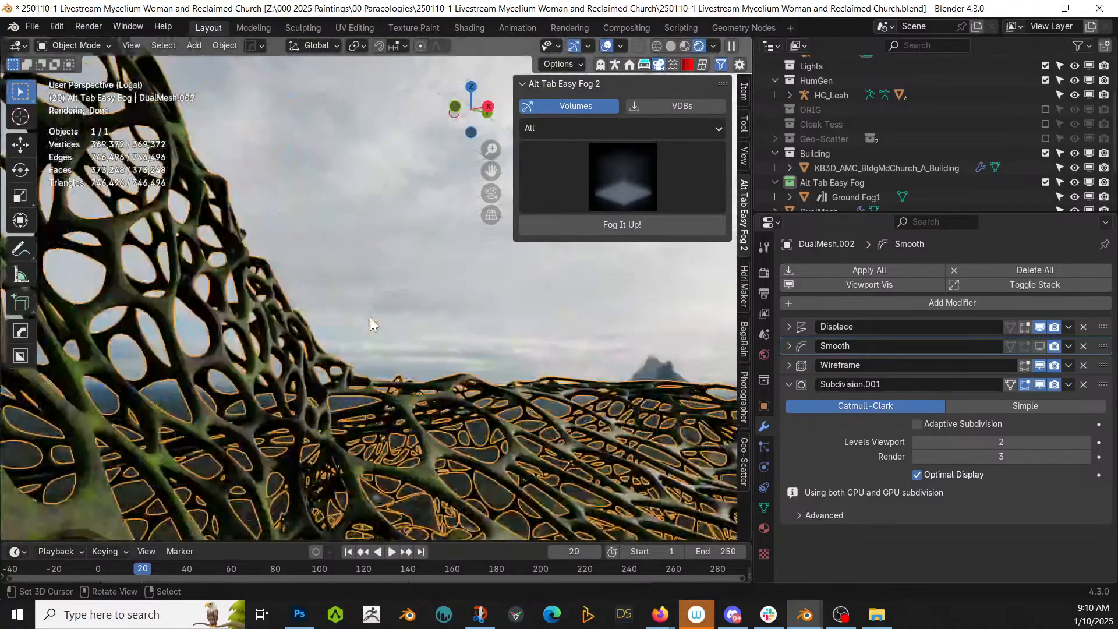
middle_click_drag(319, 309, 512, 298)
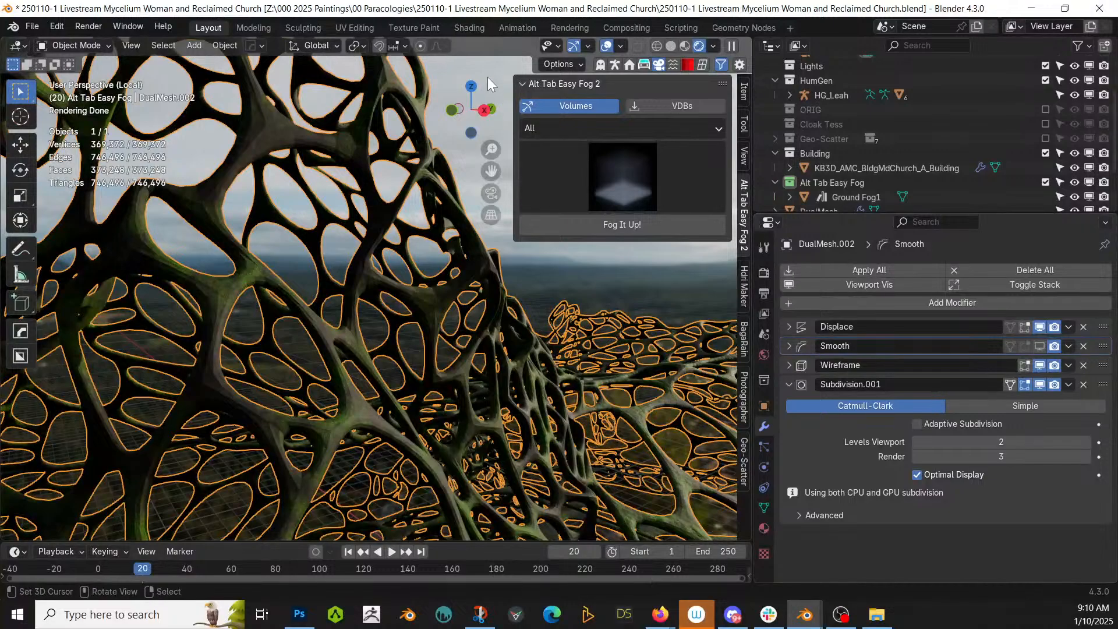
Open the lattice's material nodes in the Shading workspace and rename the material as Mossy Organic Lattice.
left_click(467, 28)
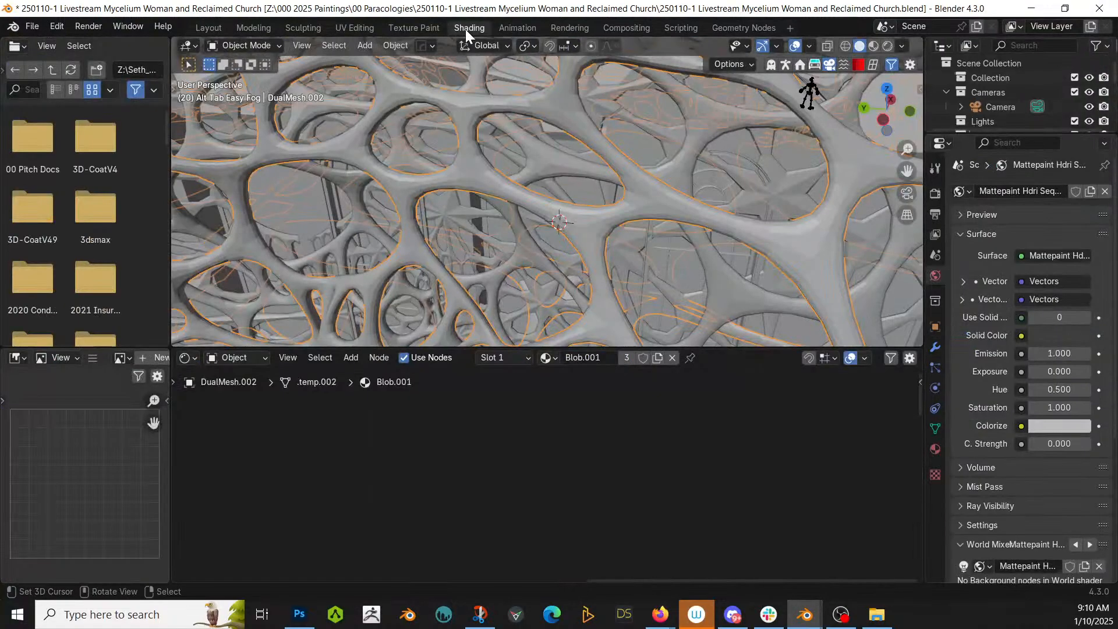
key("Home")
scroll(645, 421, "up", 6)
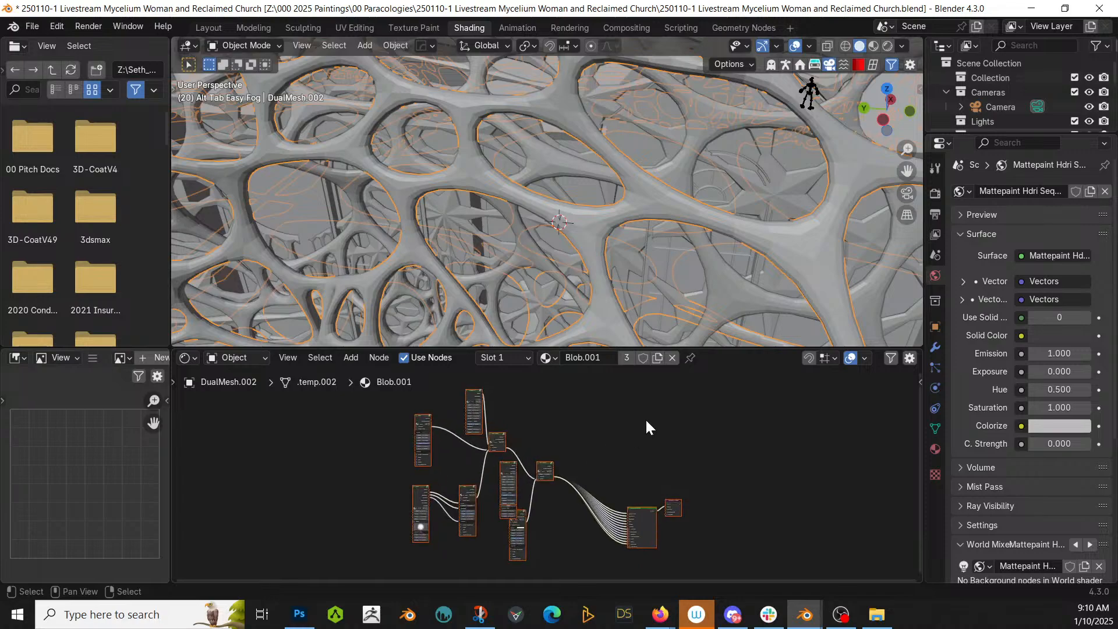
left_click(606, 359)
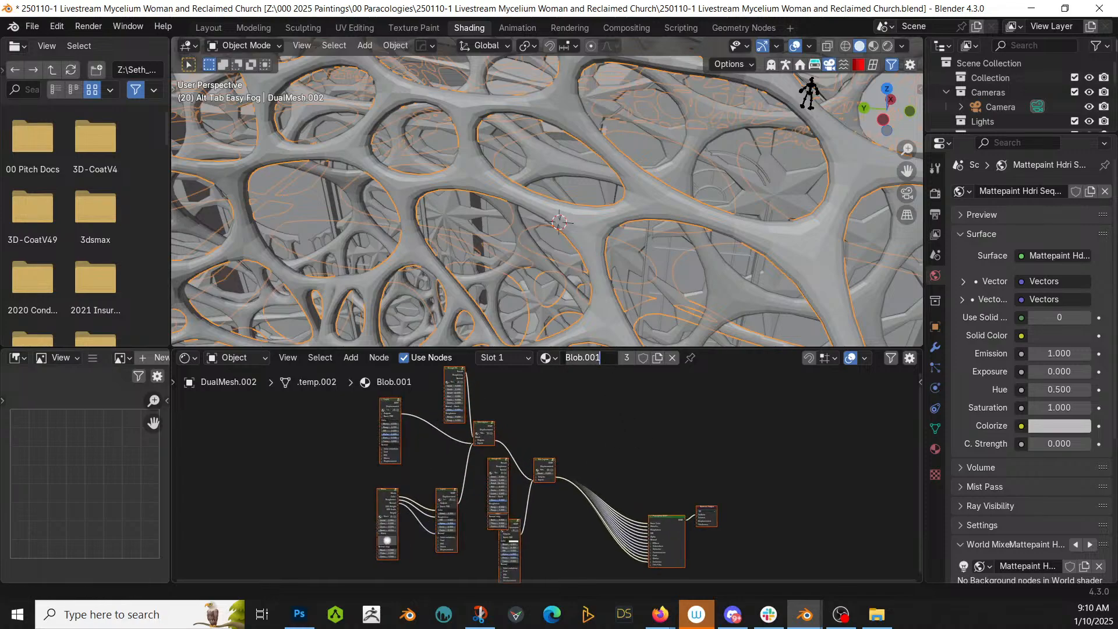
type("Mossy Organic Lattice")
key("Return")
Examine the lattice material's node tree, including its layer, grunge and mix nodes and the Principled BSDF.
scroll(737, 514, "up", 8)
middle_click_drag(720, 504, 609, 394)
scroll(541, 423, "up", 1)
middle_click_drag(548, 438, 756, 512)
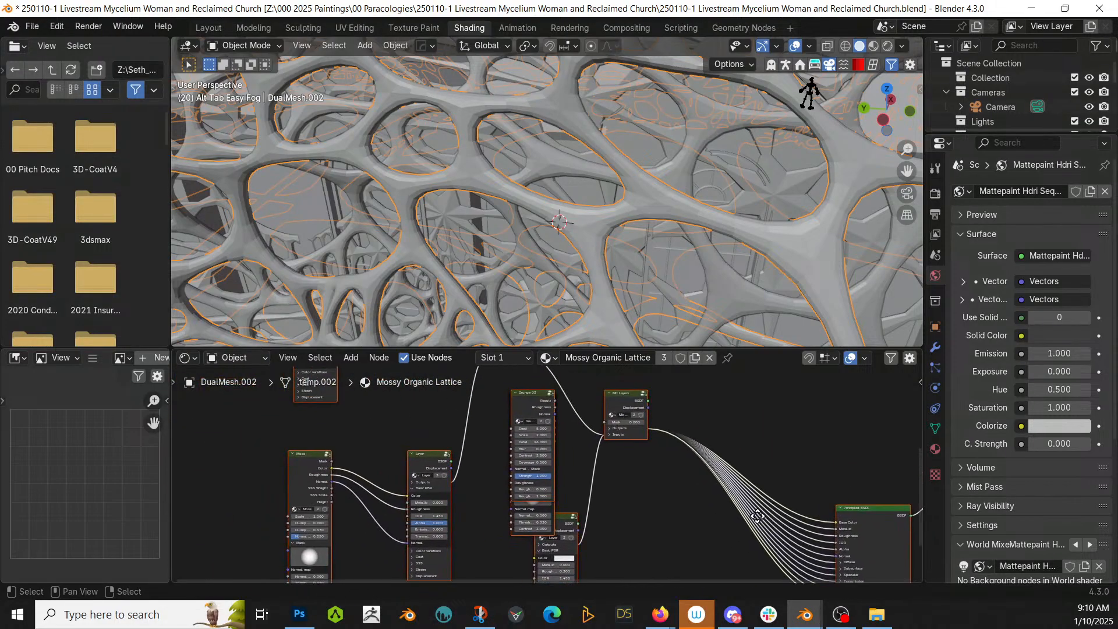
scroll(614, 505, "up", 4)
scroll(615, 504, "up", 3)
middle_click_drag(625, 505, 881, 439)
scroll(625, 490, "down", 3)
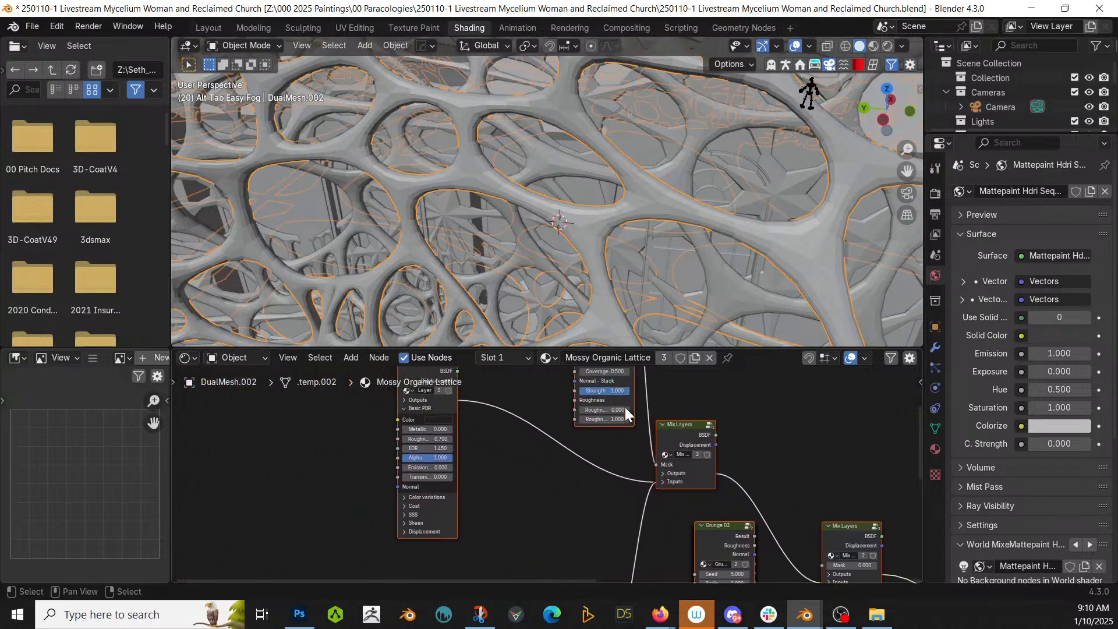
middle_click_drag(543, 528, 823, 398)
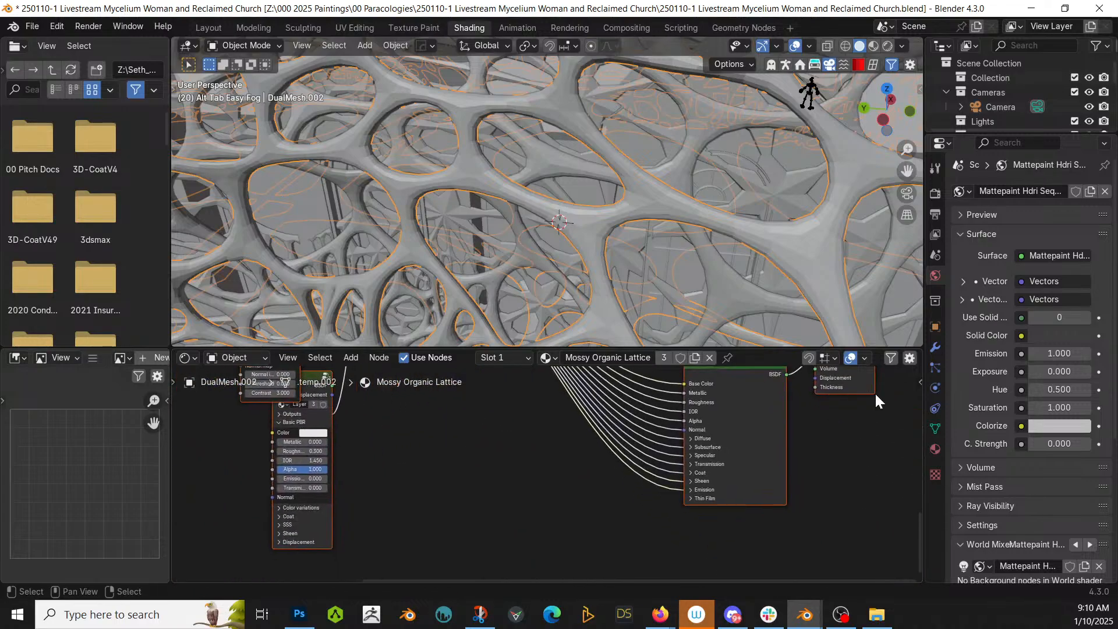
Set the Principled BSDF's Subsurface weight to 1.000 in the lattice material and show the viewport in Rendered shading.
scroll(714, 491, "up", 1)
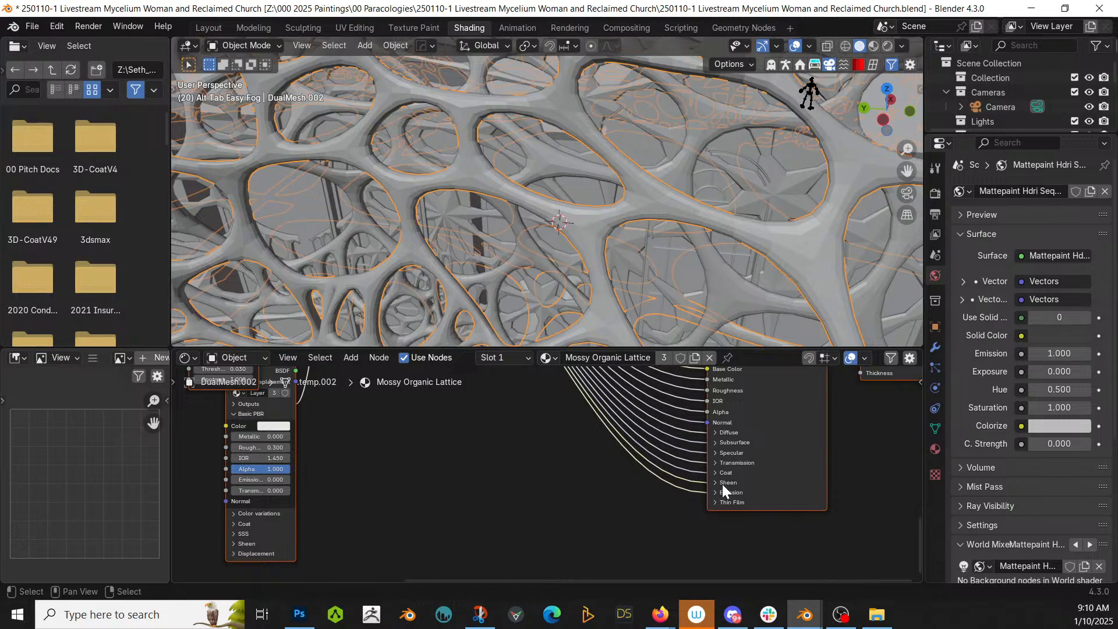
scroll(722, 484, "up", 1)
left_click(731, 441)
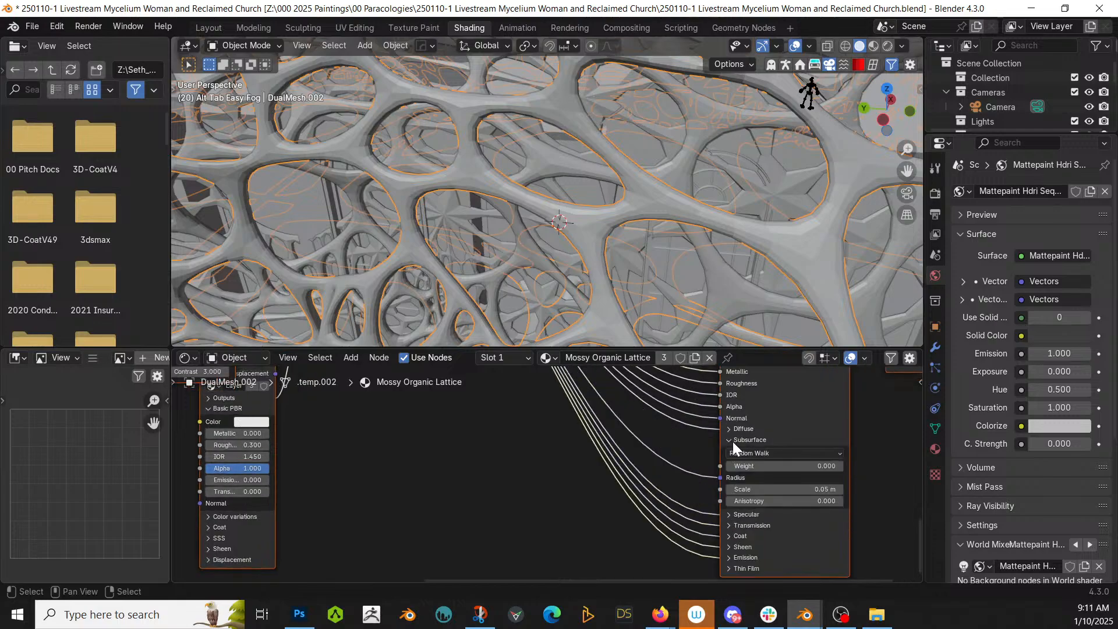
left_click_drag(760, 468, 843, 466)
key("z")
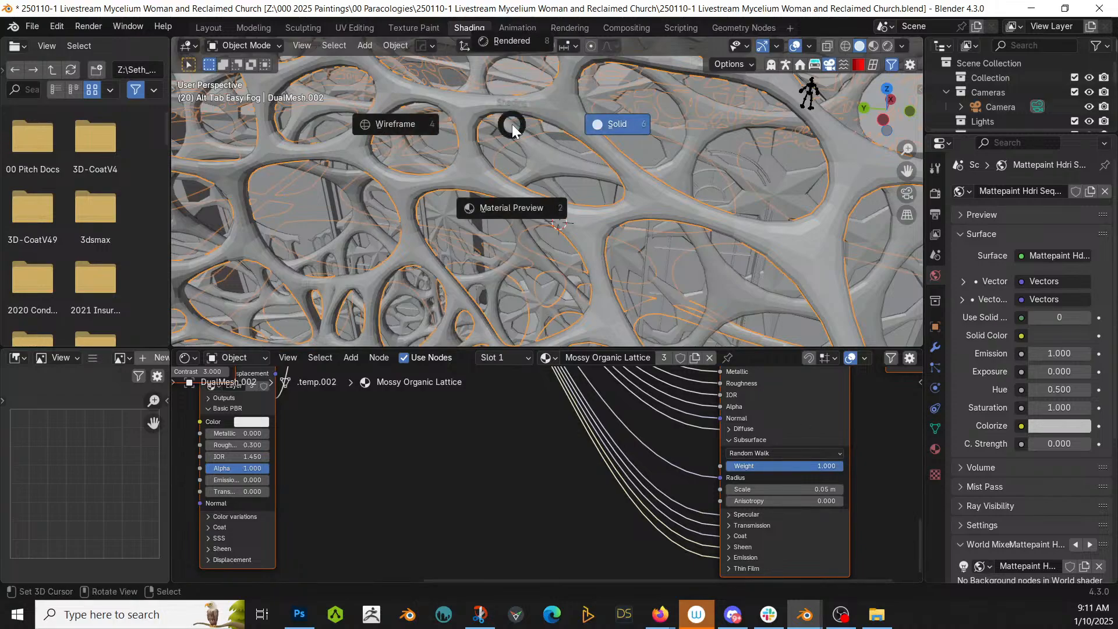
key("r")
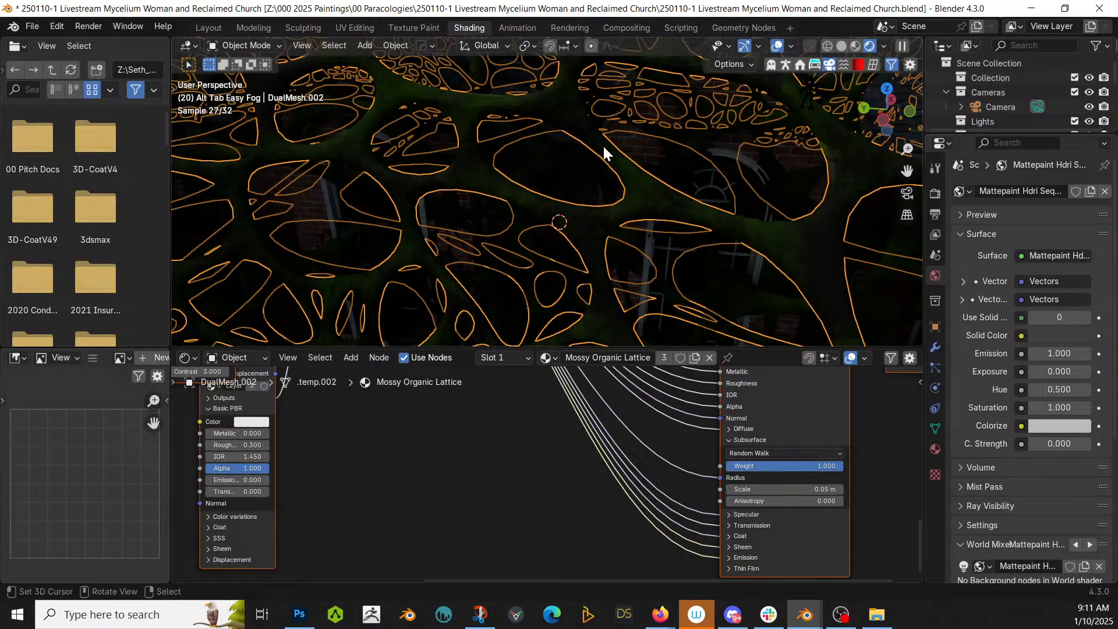
Select the mossy lattice above the slate roof and set the normal map strength in the Moss node's mask to 1.
scroll(671, 181, "down", 4)
middle_click_drag(671, 181, 663, 156, "shift")
left_click(583, 166)
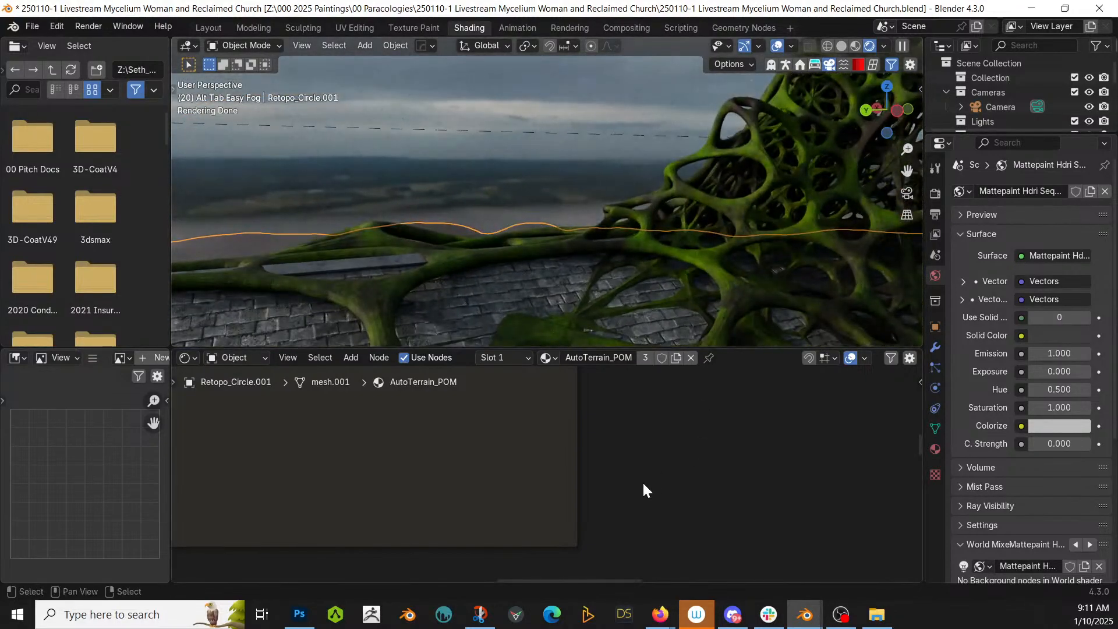
left_click(687, 250)
middle_click_drag(505, 423, 243, 527)
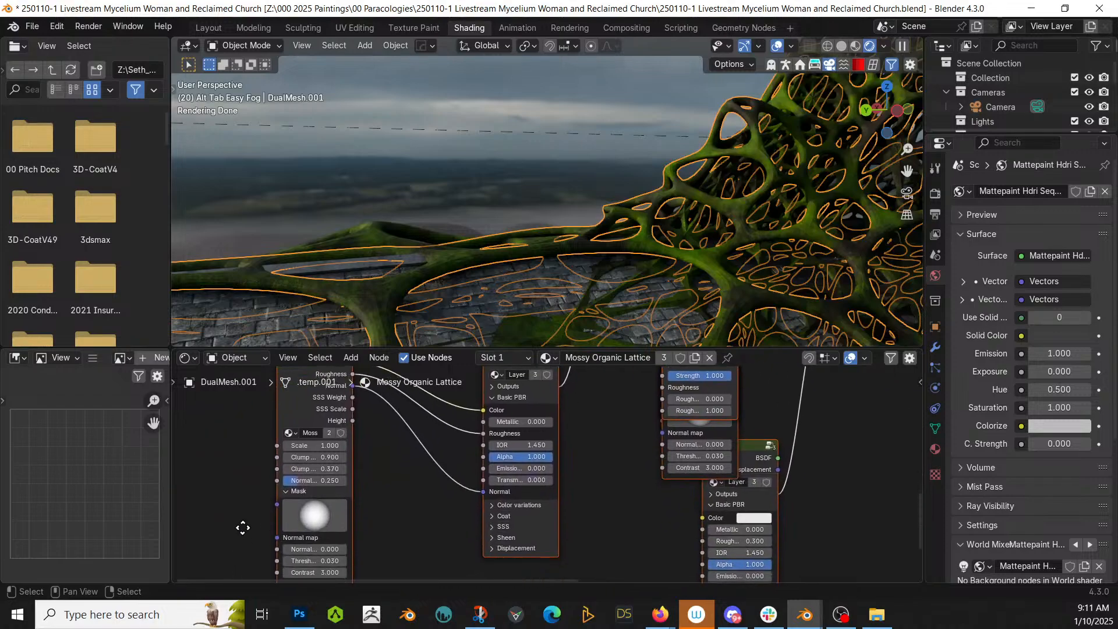
mouse_move(372, 554)
middle_mouse_down()
mouse_move(382, 536)
mouse_move(382, 548)
middle_mouse_up()
left_click(344, 544)
type("1")
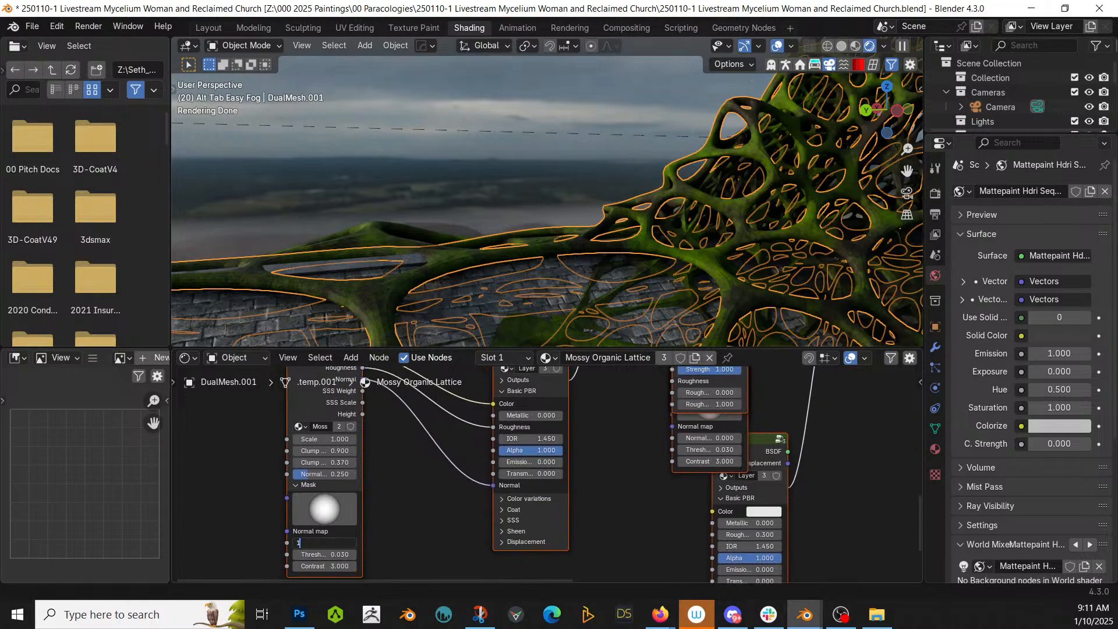
key("Return")
Set the roughness of the Basic PBR layer feeding the Mix Layers node to 0.2 and check the lattice's sheen.
scroll(644, 183, "up", 4)
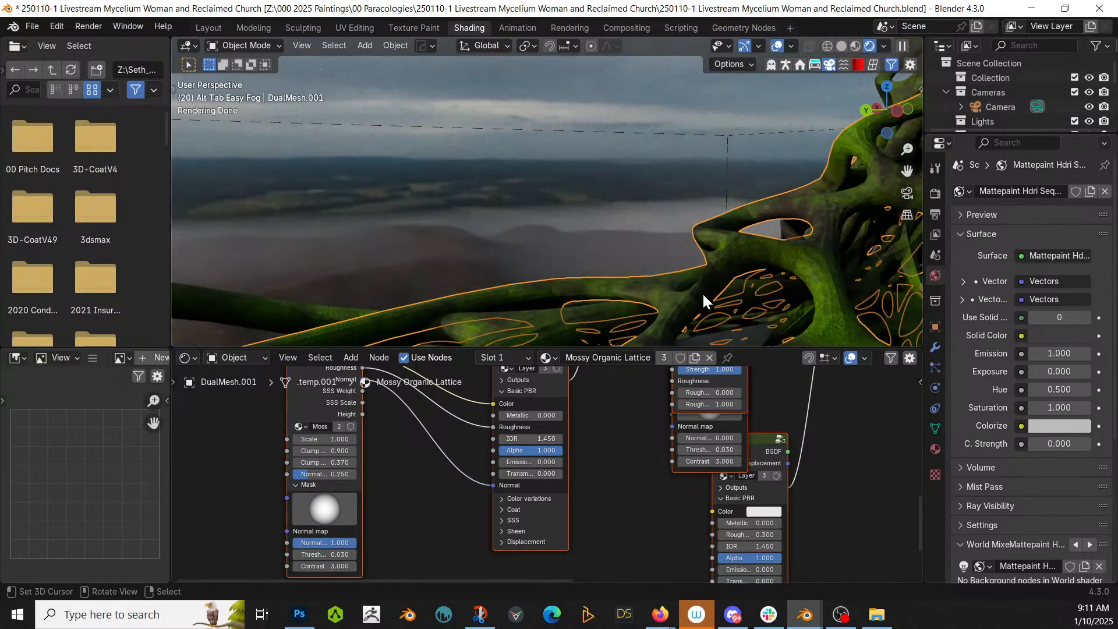
middle_click_drag(618, 470, 716, 566)
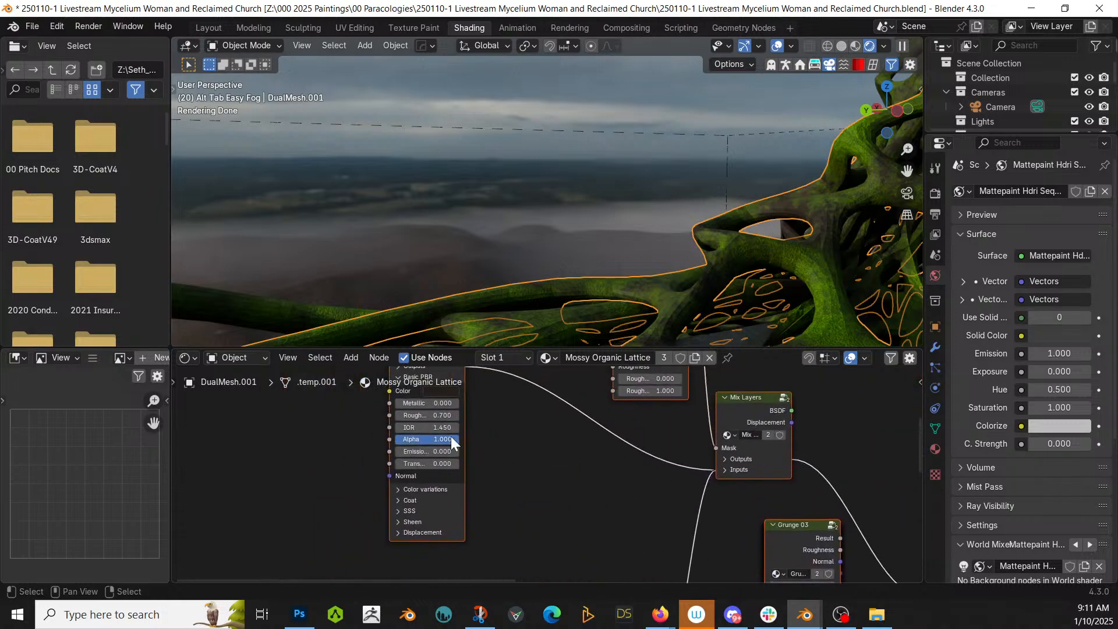
left_click(443, 416)
type(".2")
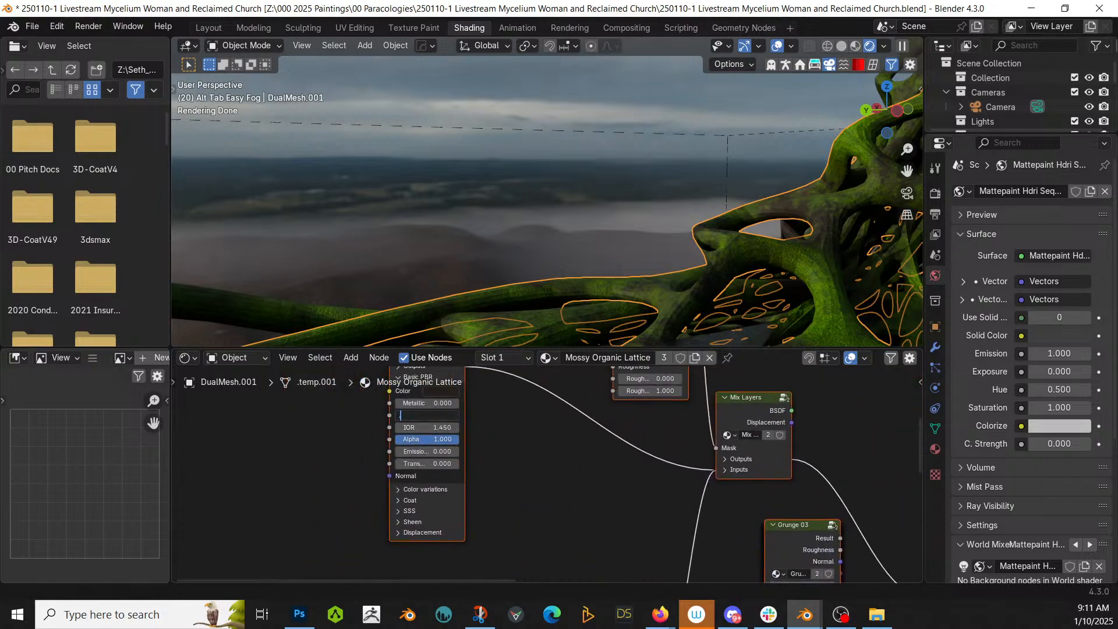
key("Return")
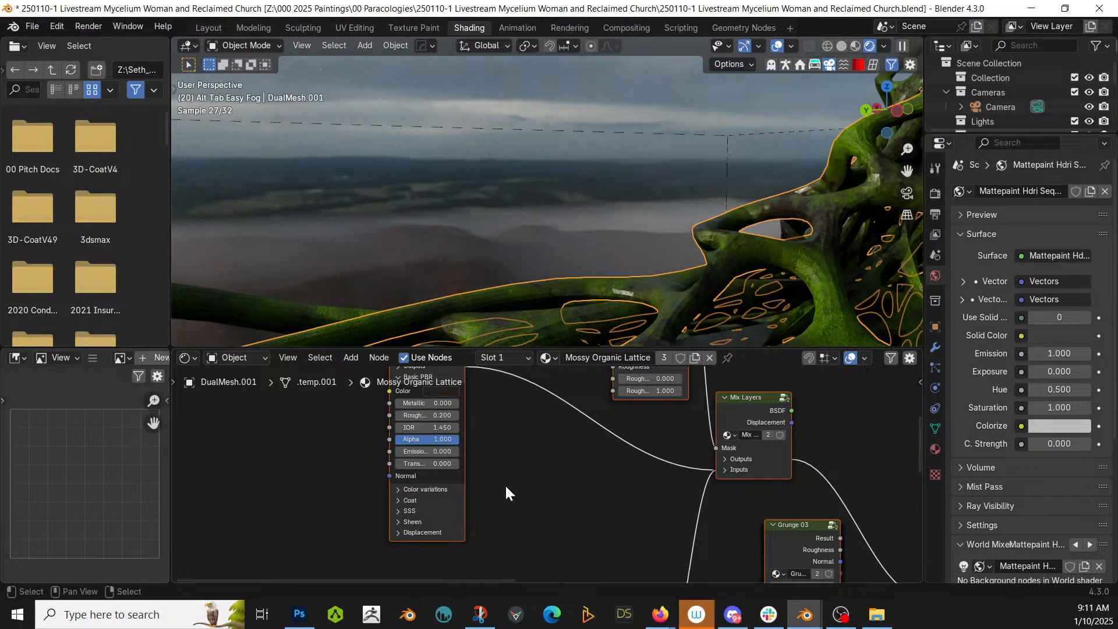
middle_click_drag(664, 332, 569, 282)
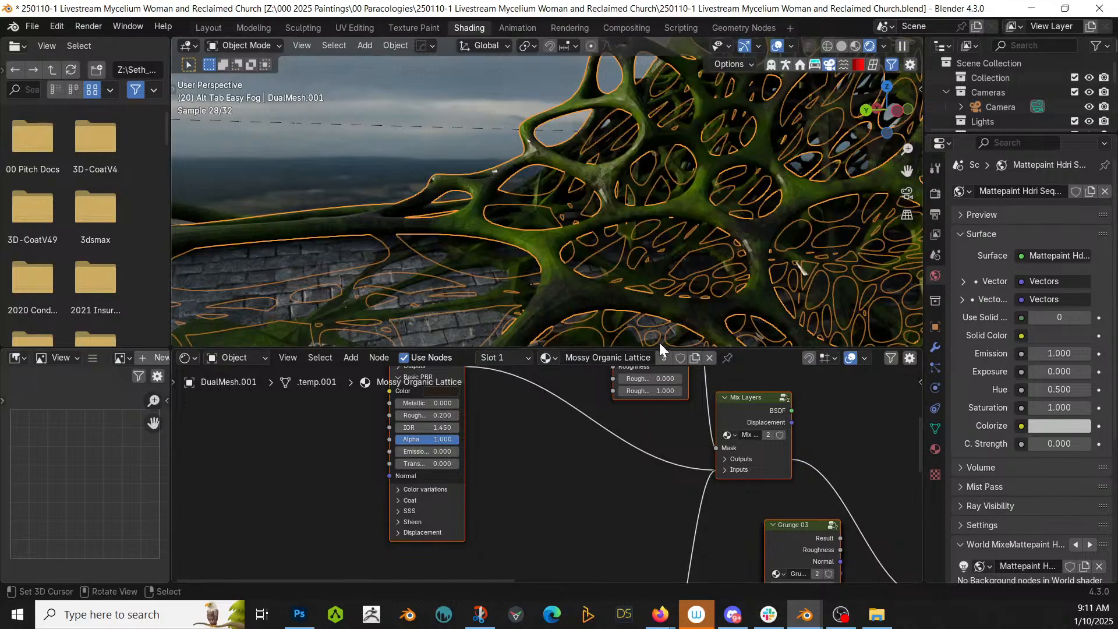